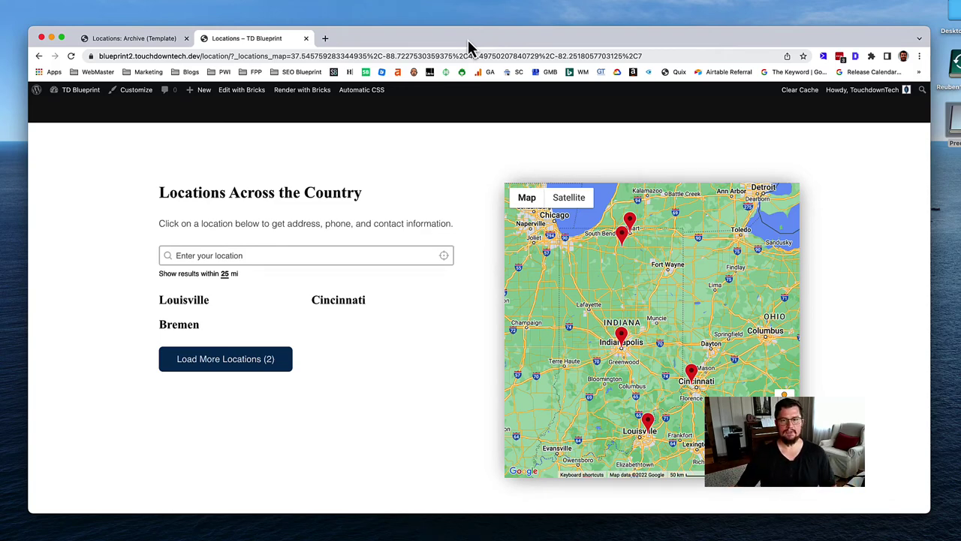
Step: Zoom the locations map in on Indianapolis to filter the location list to that city
drag(664, 279, 668, 282)
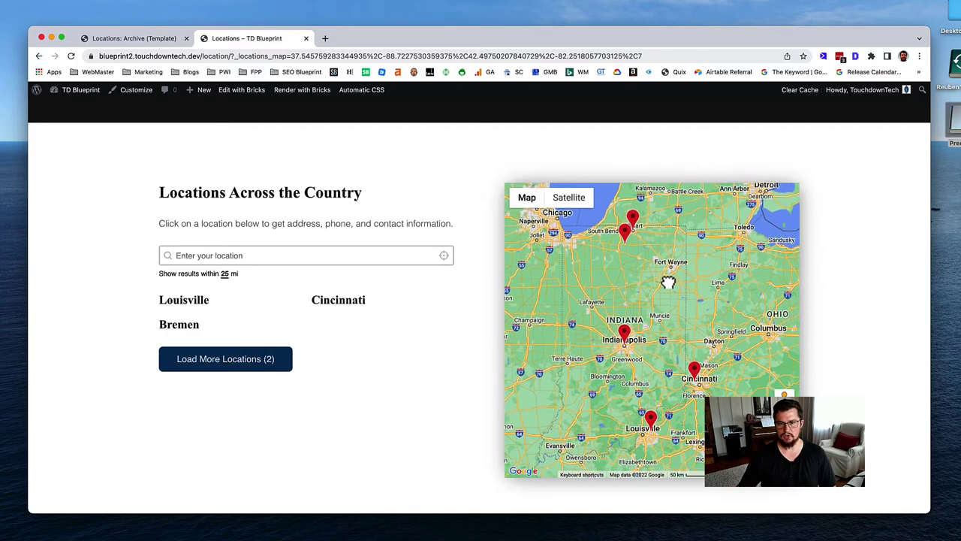
double_click(652, 317)
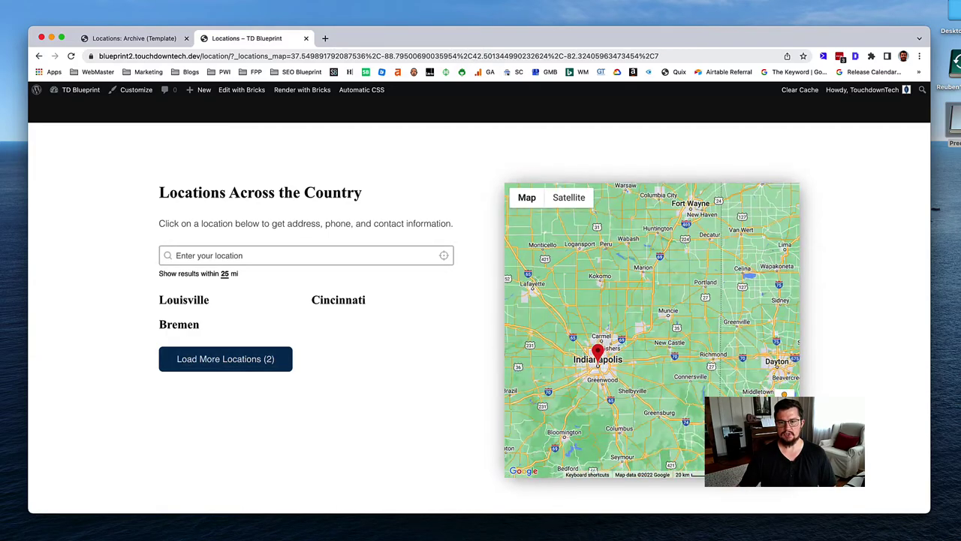
drag(611, 346, 616, 377)
scroll(691, 315, up, 2)
drag(690, 315, 693, 301)
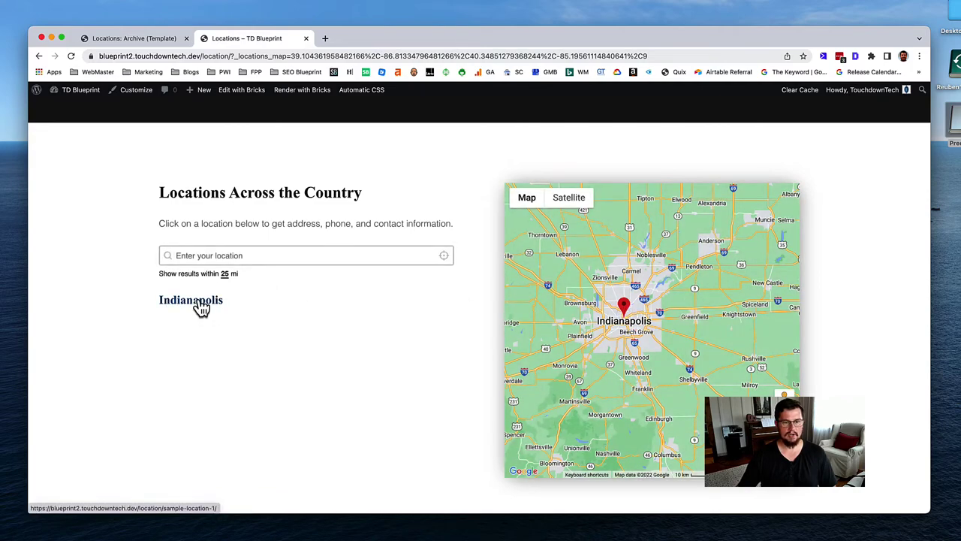
Step: Zoom the map back out to cover Indiana and the surrounding states so the list includes all locations
scroll(649, 316, down, 3)
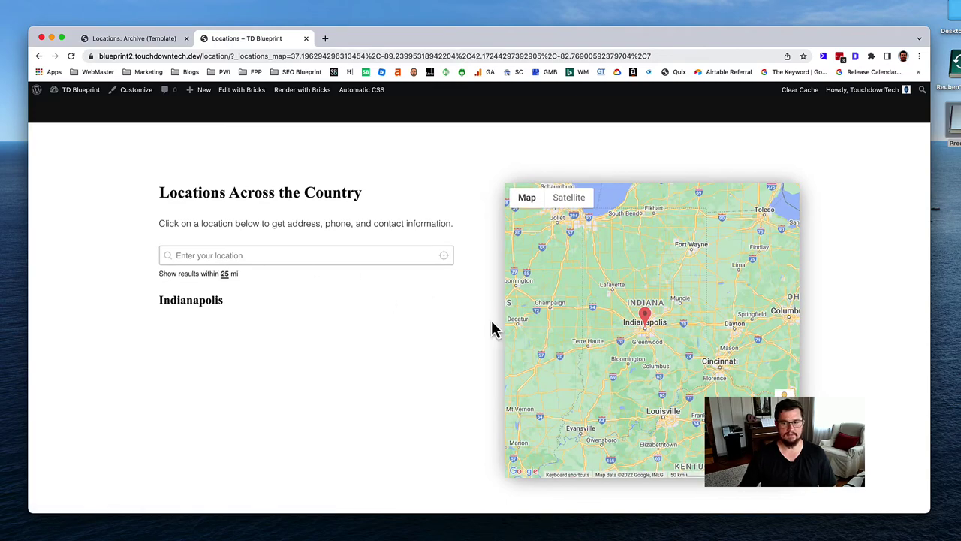
scroll(678, 359, down, 2)
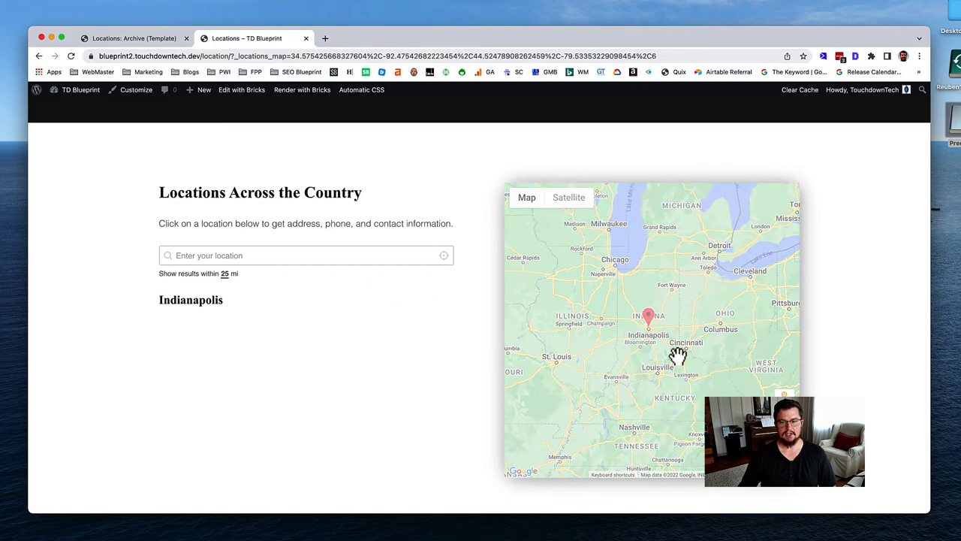
drag(678, 358, 668, 339)
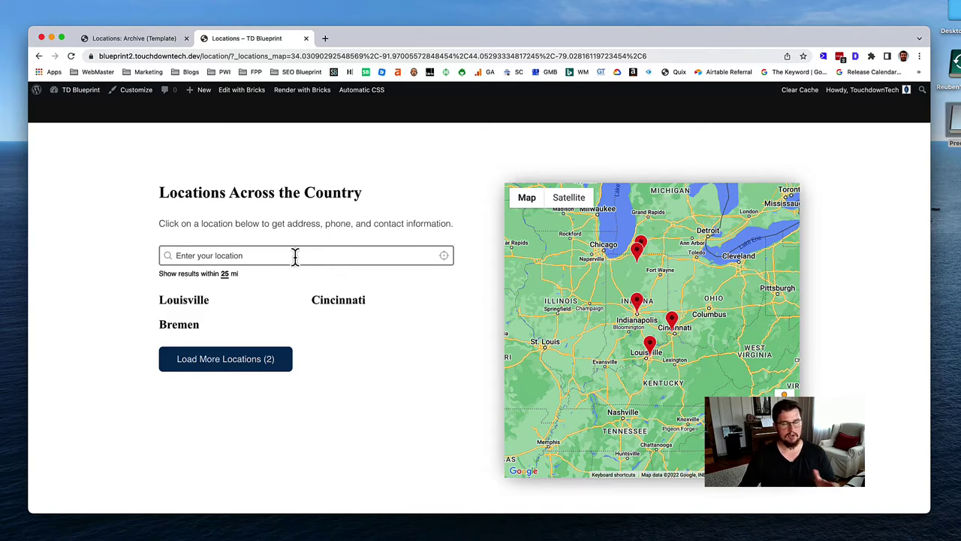
click(295, 255)
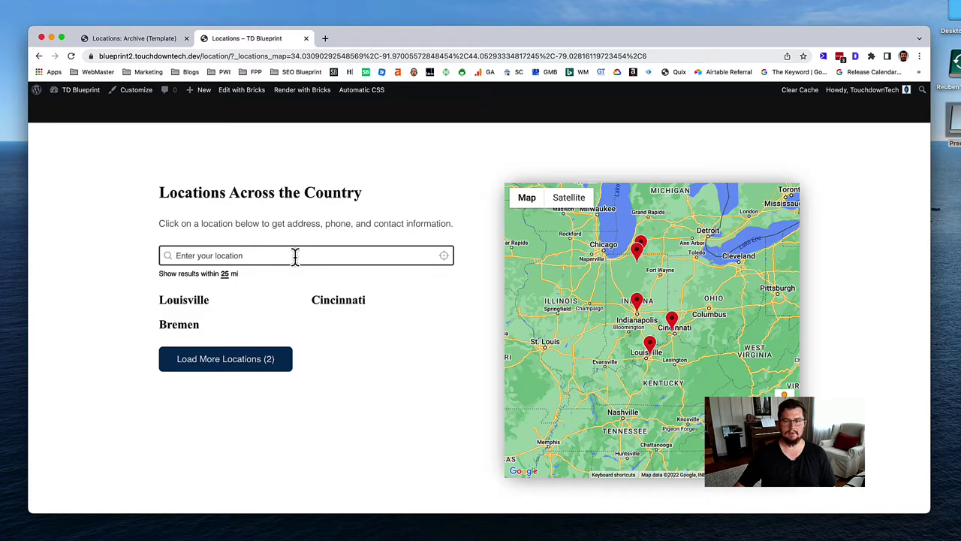
Step: Filter the list by zooming the map to the Indianapolis, Cincinnati and Louisville area, and return to the wider region
drag(658, 305, 641, 336)
scroll(646, 346, up, 3)
scroll(640, 336, up, 3)
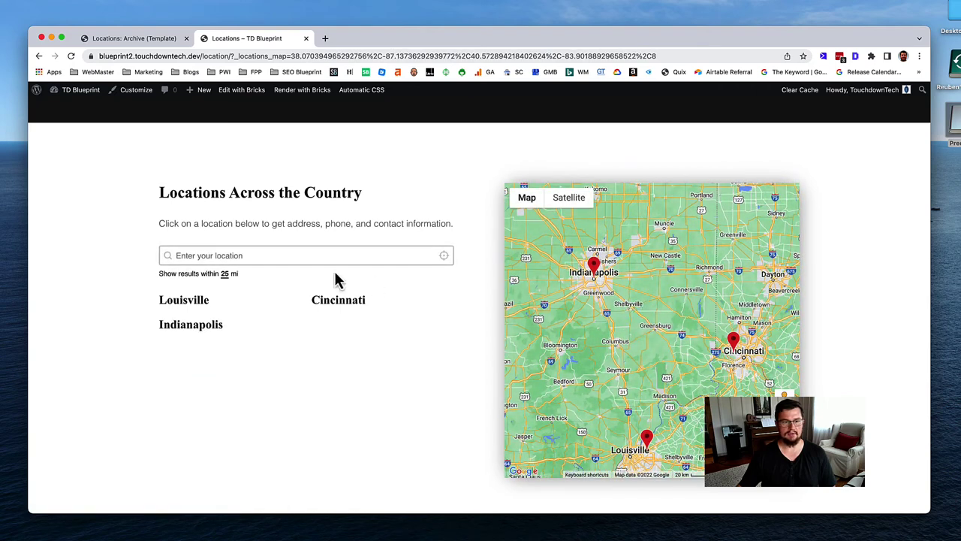
click(275, 256)
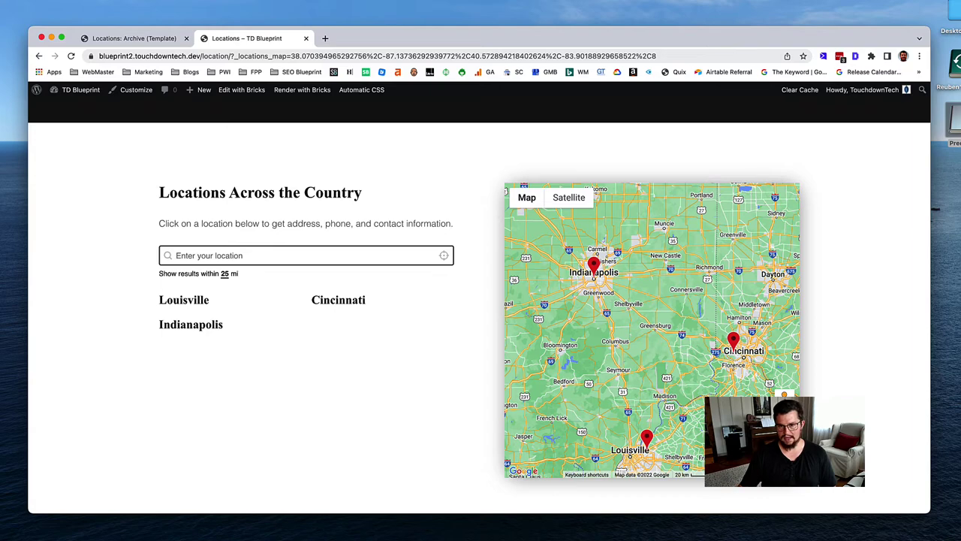
scroll(693, 365, down, 5)
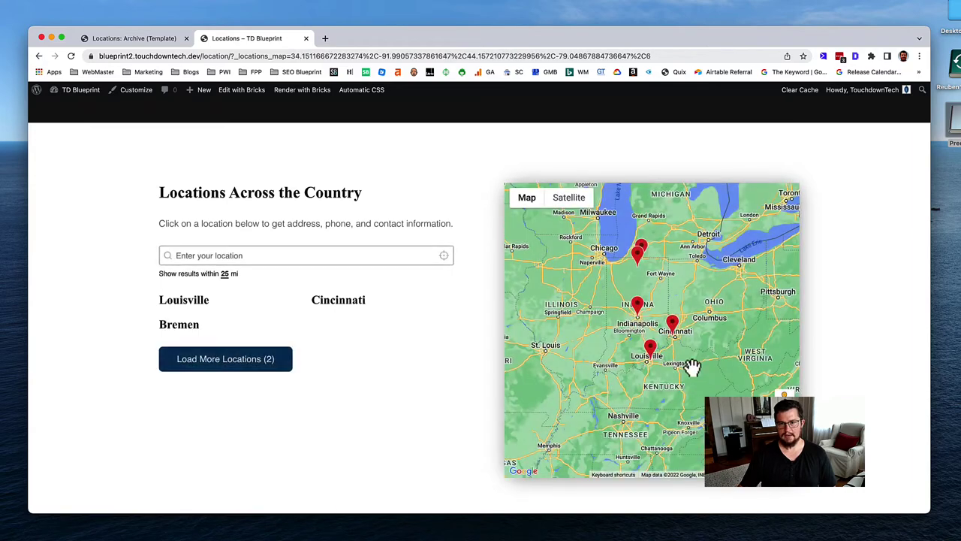
Step: Search for locations near Shelbyville, IN, USA
click(217, 259)
text(shel)
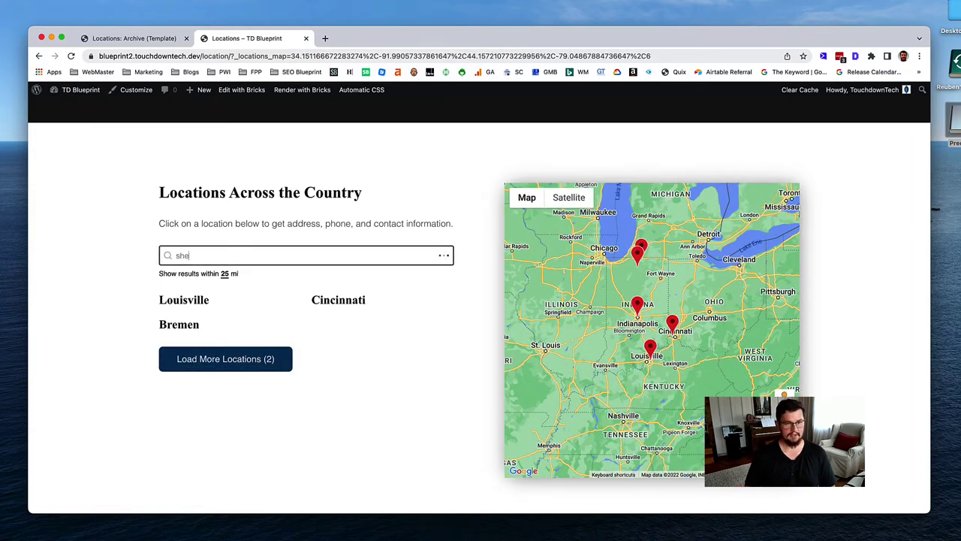
text(b)
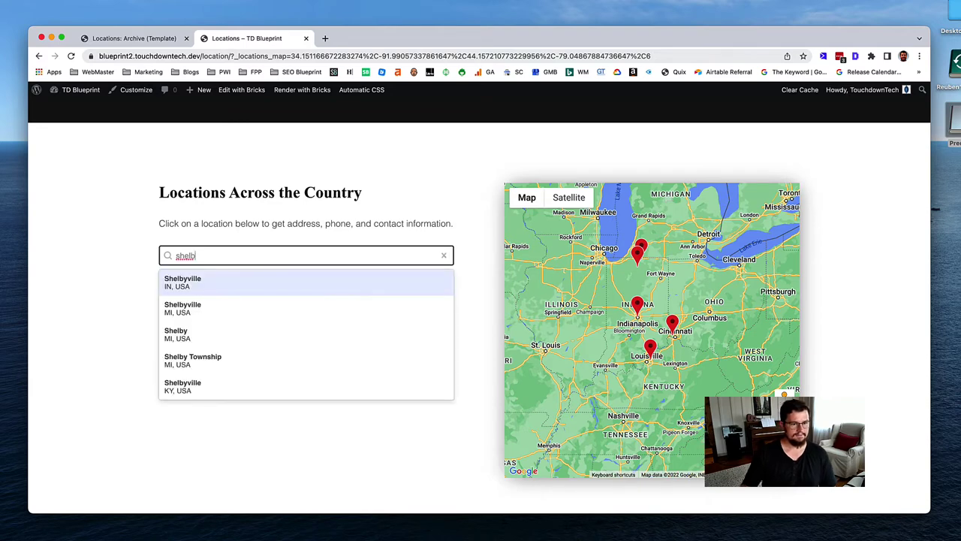
click(184, 283)
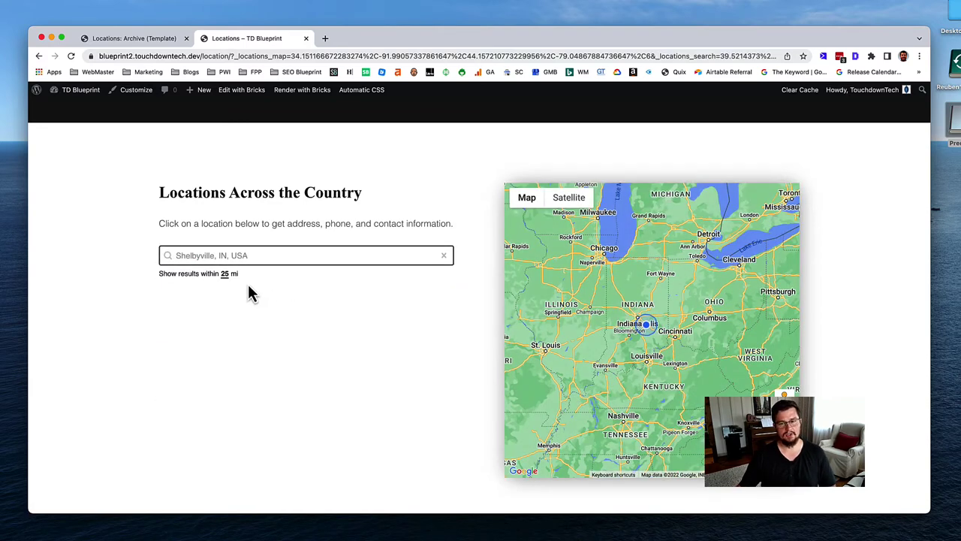
Step: Set the proximity search radius to 50 mi, and clear the Shelbyville search
click(225, 274)
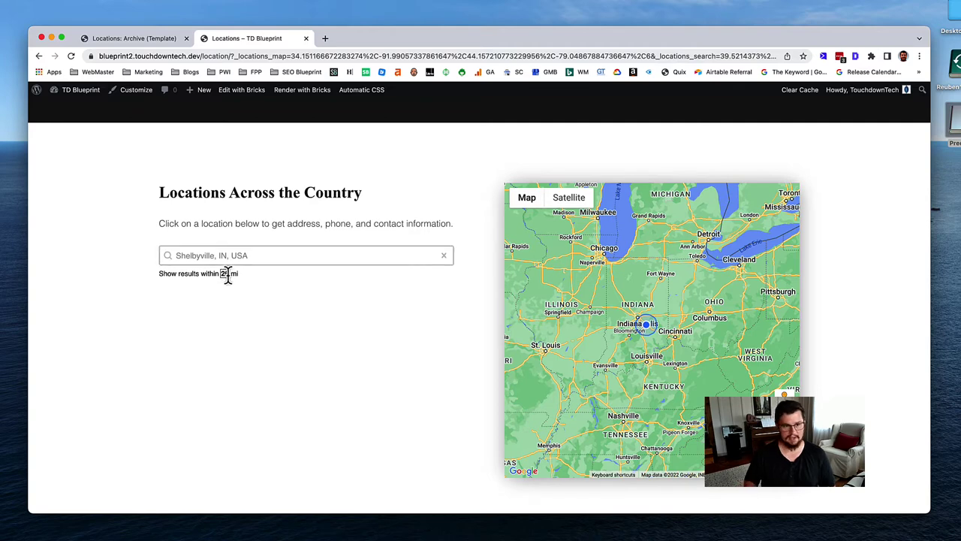
text(50)
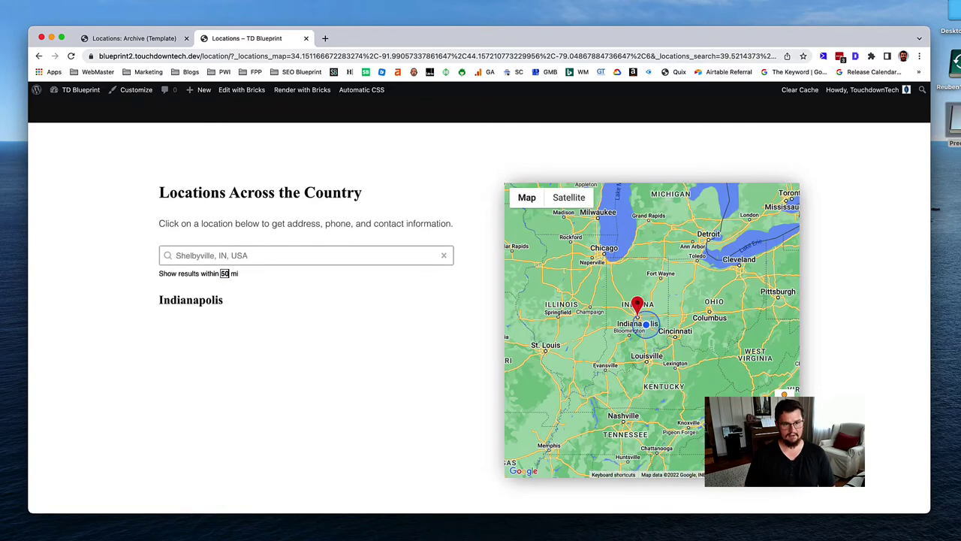
key(Tab)
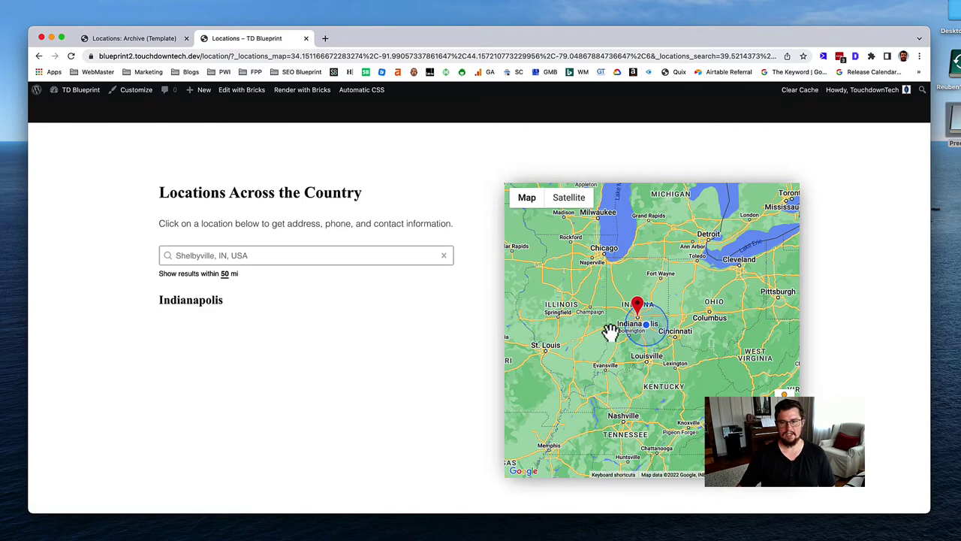
scroll(646, 319, down, 1)
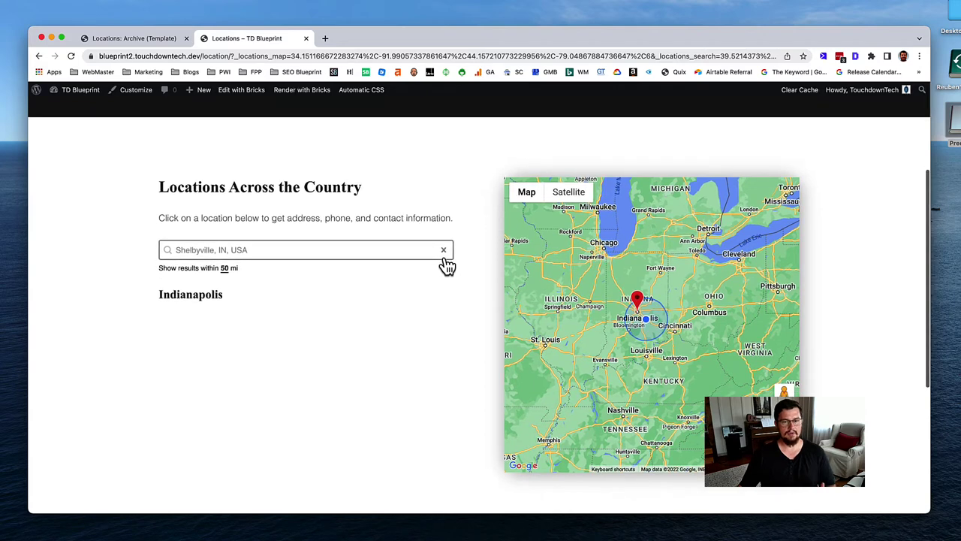
click(444, 254)
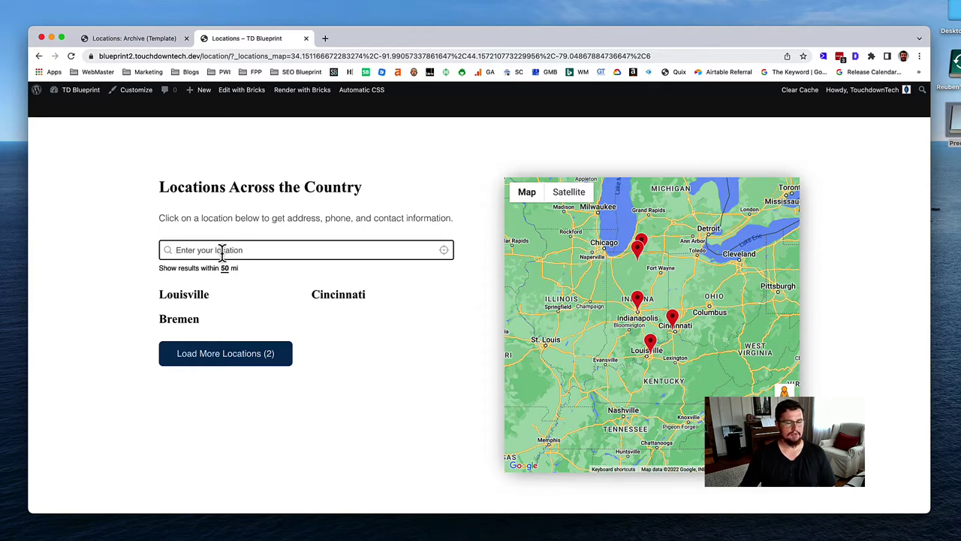
Step: Load more locations in the list, and open the Cincinnati location page to look over its details
click(229, 361)
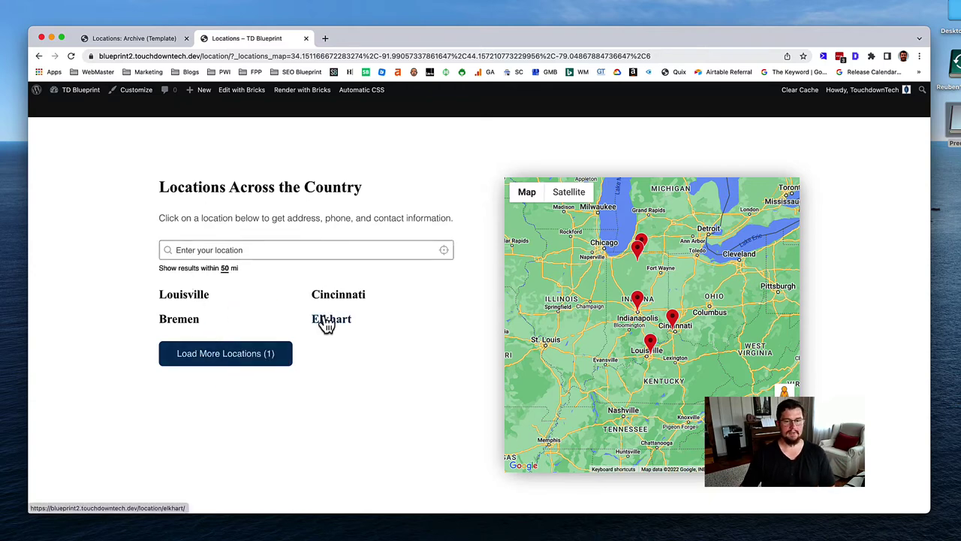
click(349, 300)
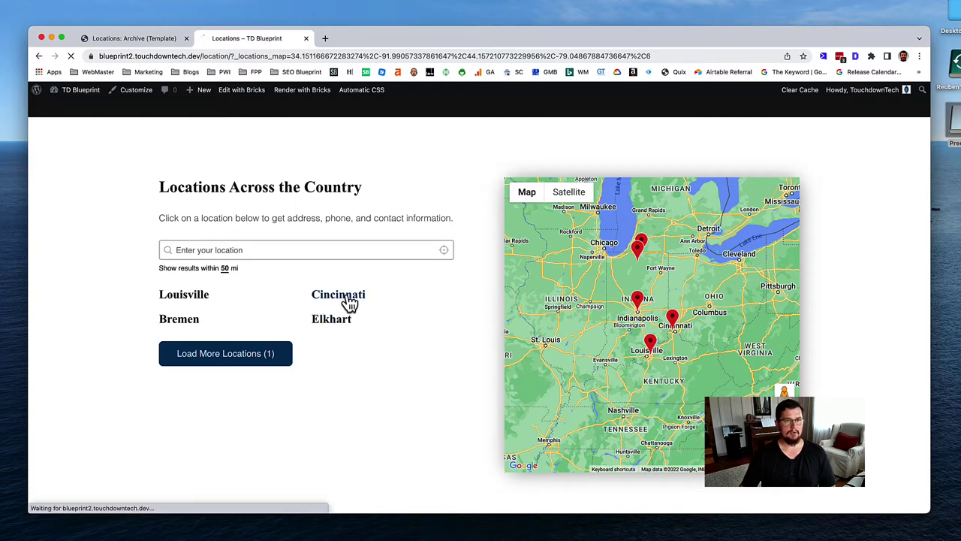
scroll(335, 359, down, 3)
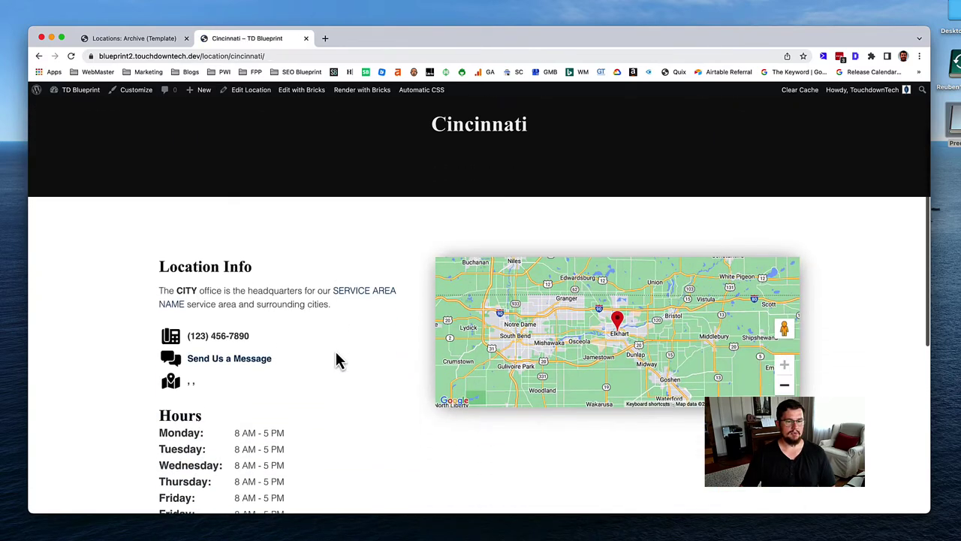
scroll(337, 359, up, 3)
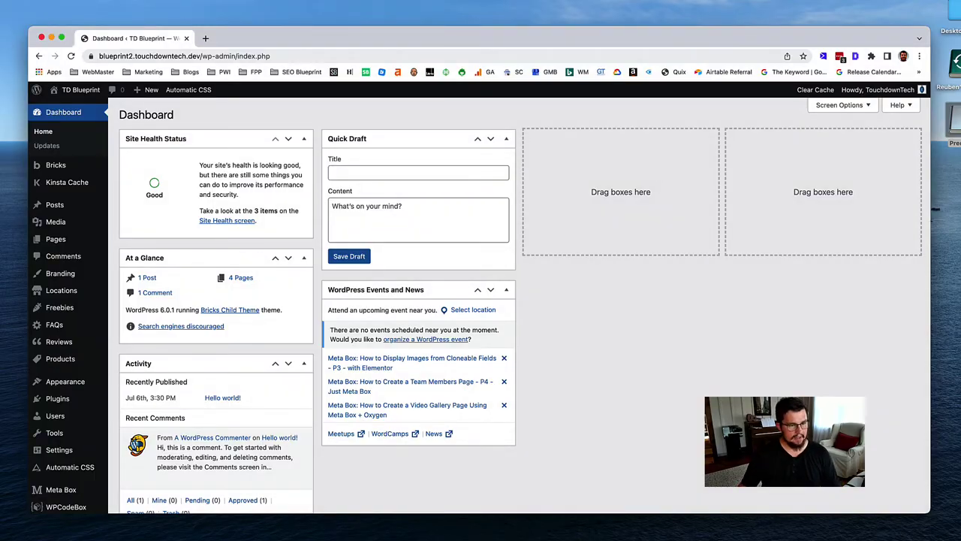
Step: Open the Location post type for editing in Meta Box from the WordPress dashboard
mouse_move(96, 425)
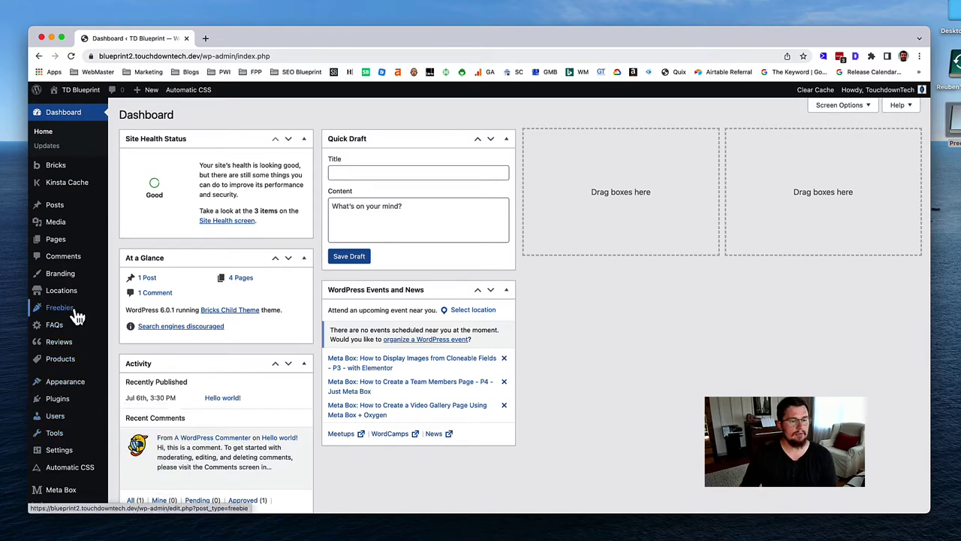
mouse_move(83, 301)
scroll(82, 466, down, 1)
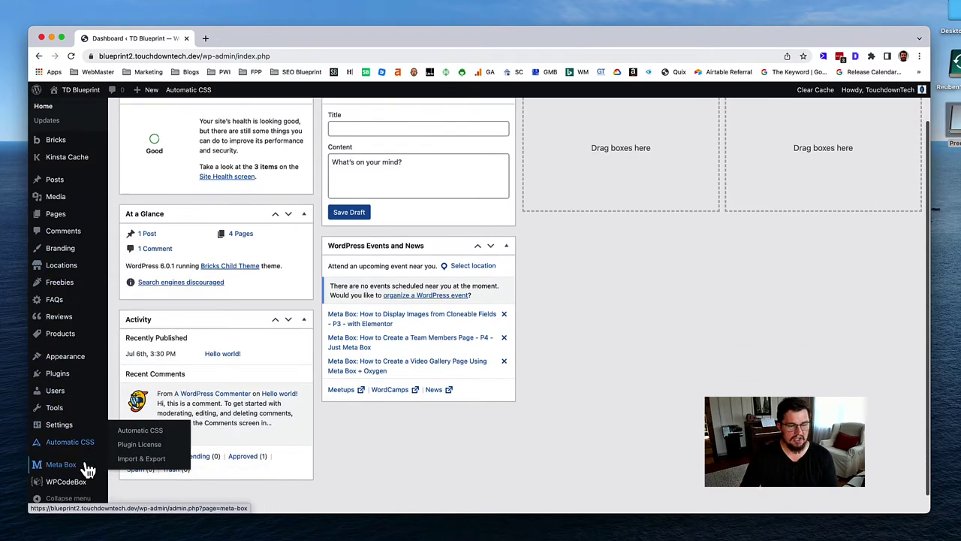
mouse_move(83, 469)
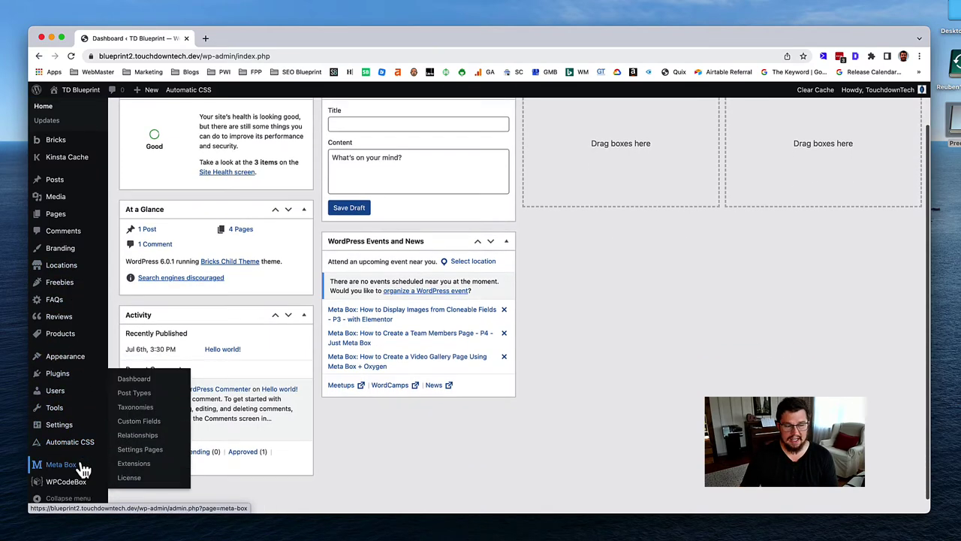
click(142, 394)
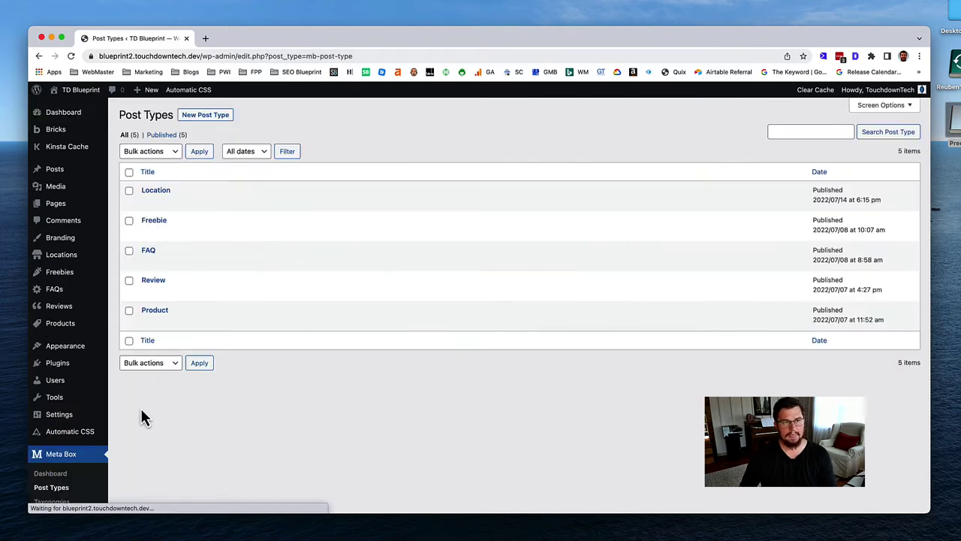
click(157, 191)
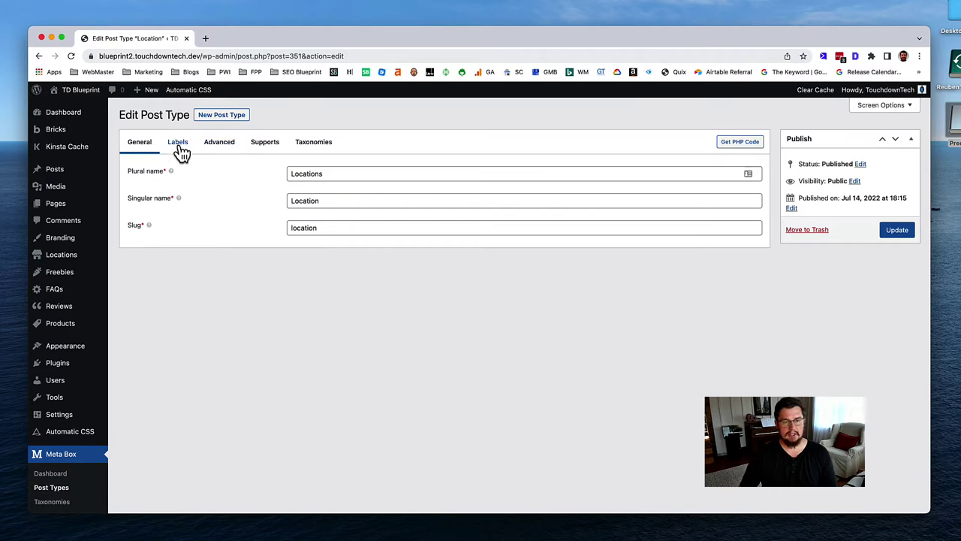
Step: Review the Location post type's advanced settings, including Has archive, its supported core features and its registered taxonomies
click(222, 146)
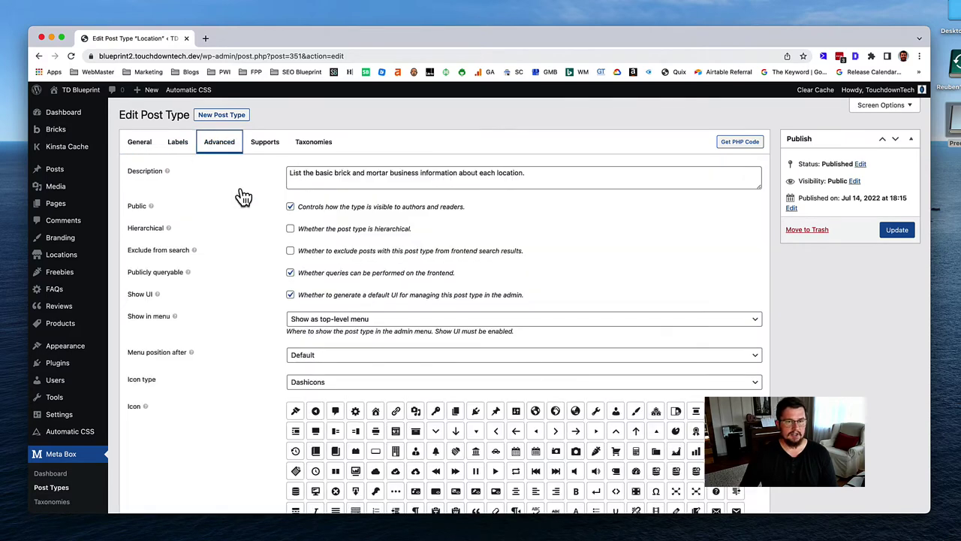
scroll(238, 211, down, 3)
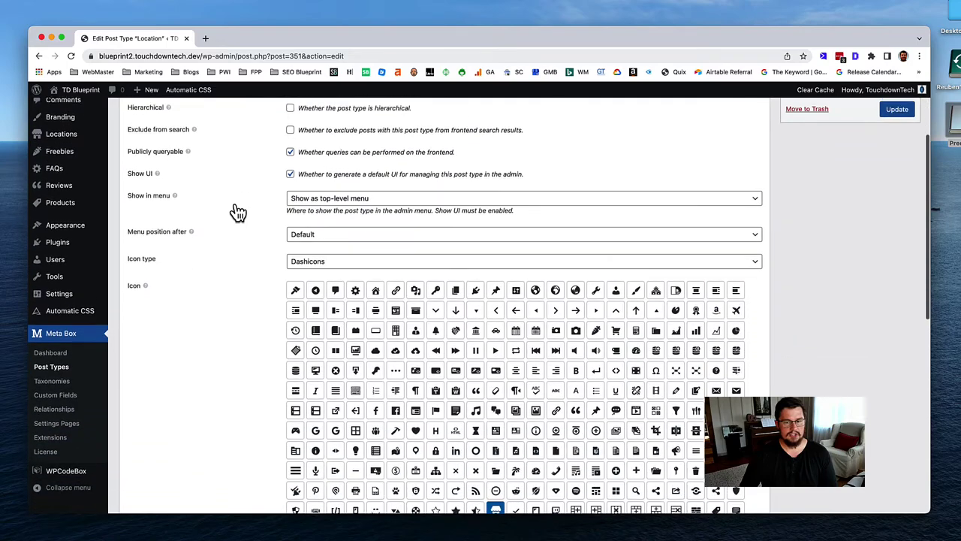
scroll(238, 213, down, 8)
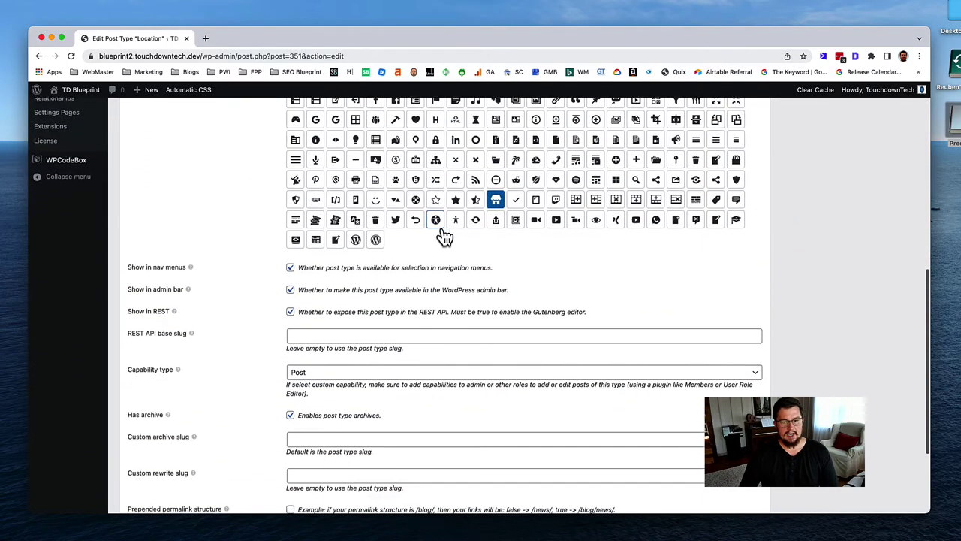
scroll(215, 210, down, 4)
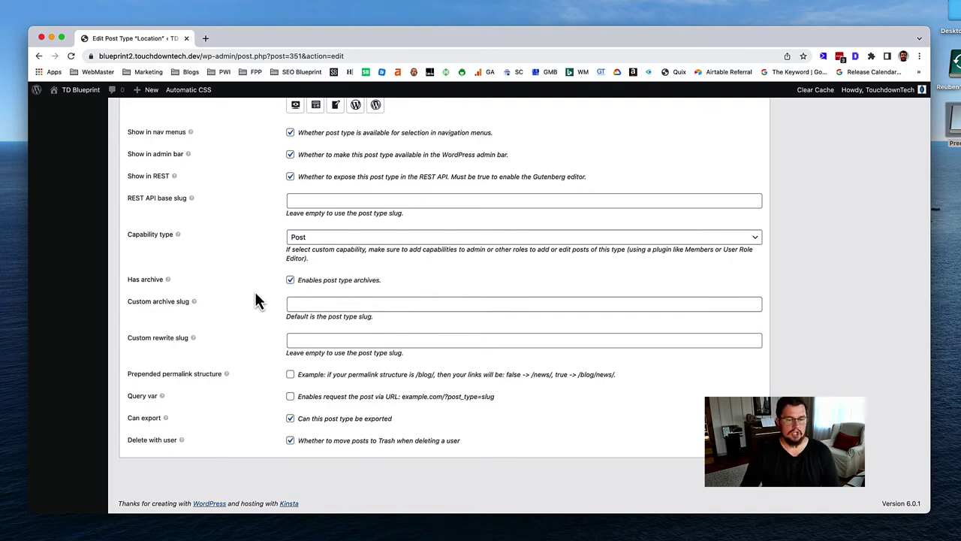
scroll(255, 300, up, 10)
click(267, 150)
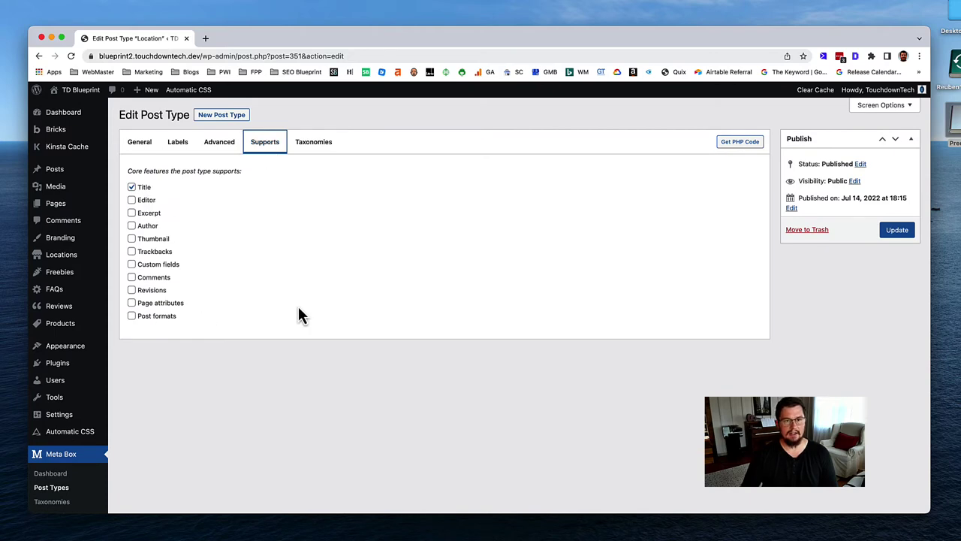
click(318, 151)
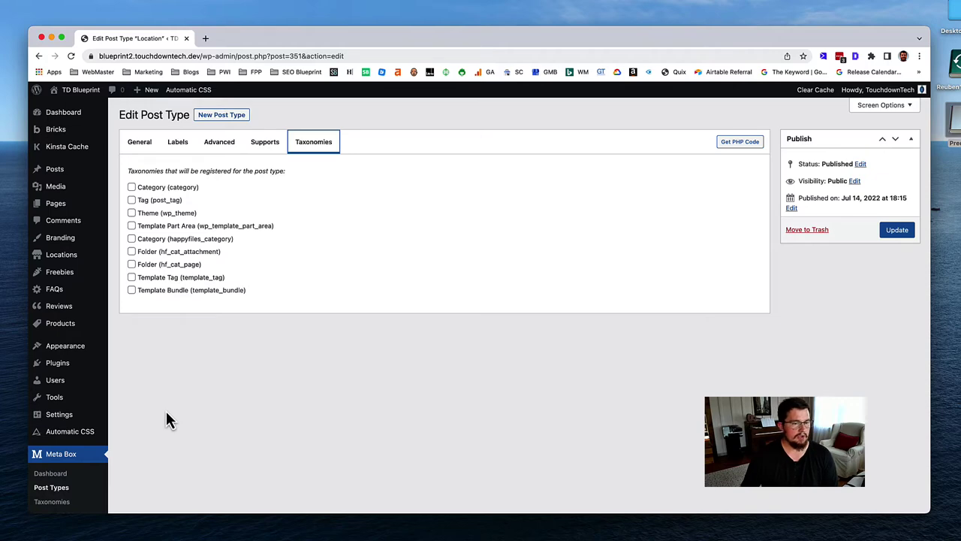
Step: Open the Location template from the Bricks templates, rename it "Locations: Single Location", and update it
mouse_move(65, 138)
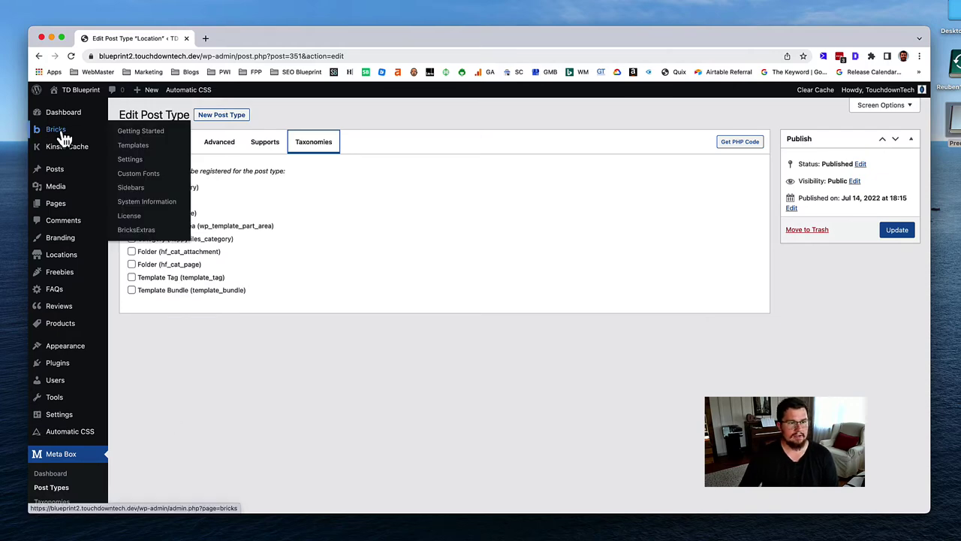
click(132, 147)
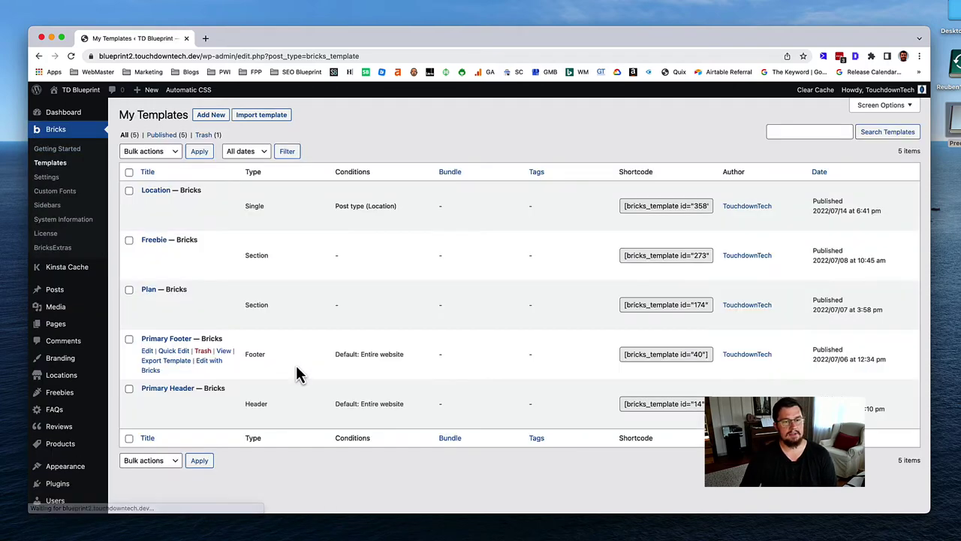
click(160, 192)
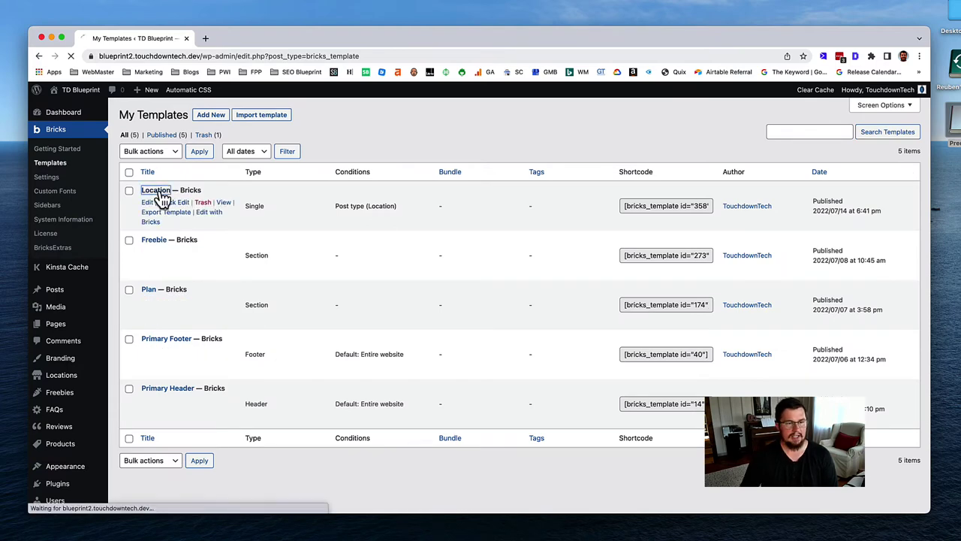
click(193, 138)
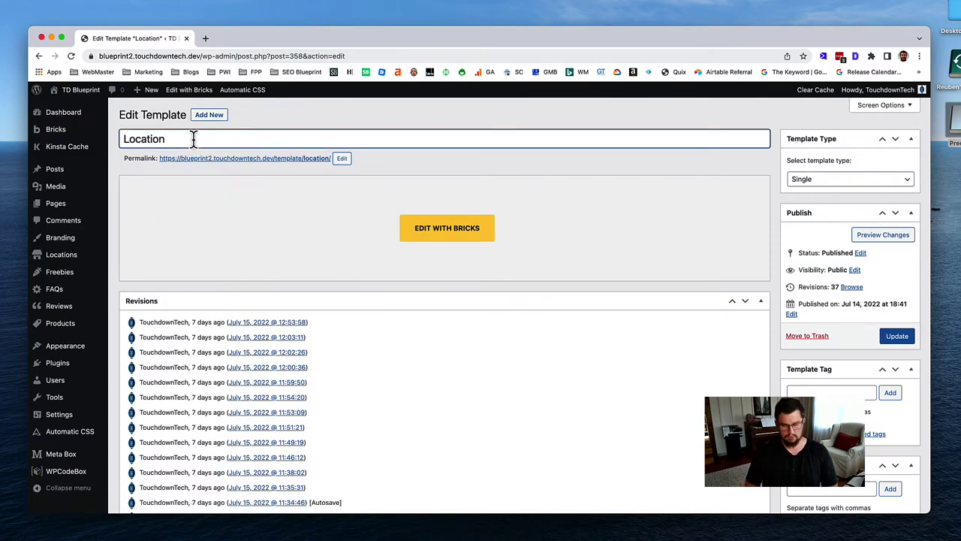
text(s: Single Location)
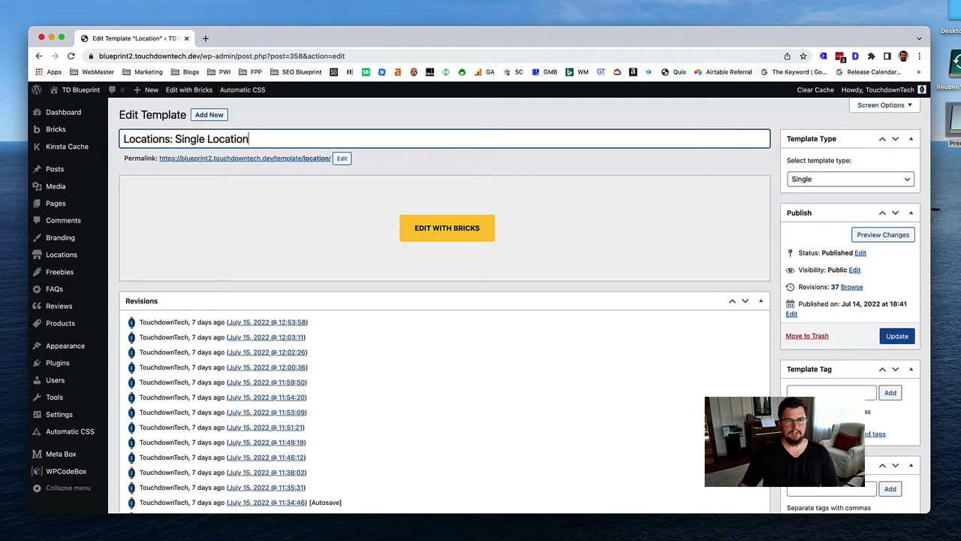
click(896, 337)
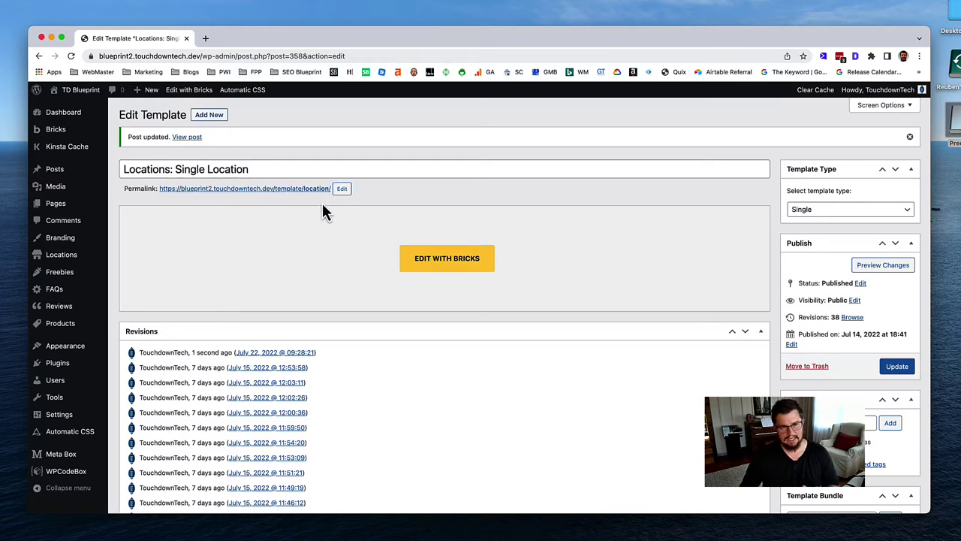
Step: Change the template's permalink slug to "single-location" and update the template
click(342, 189)
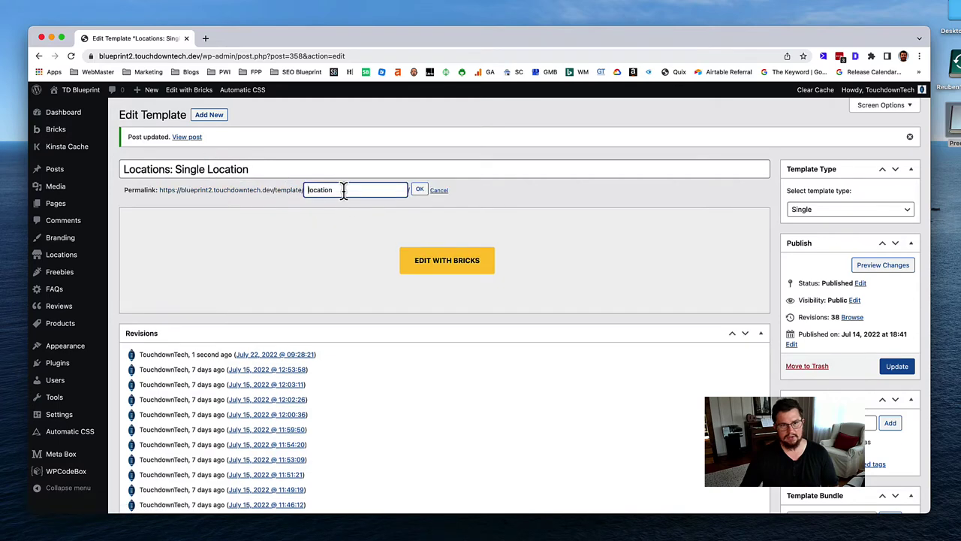
text(loca)
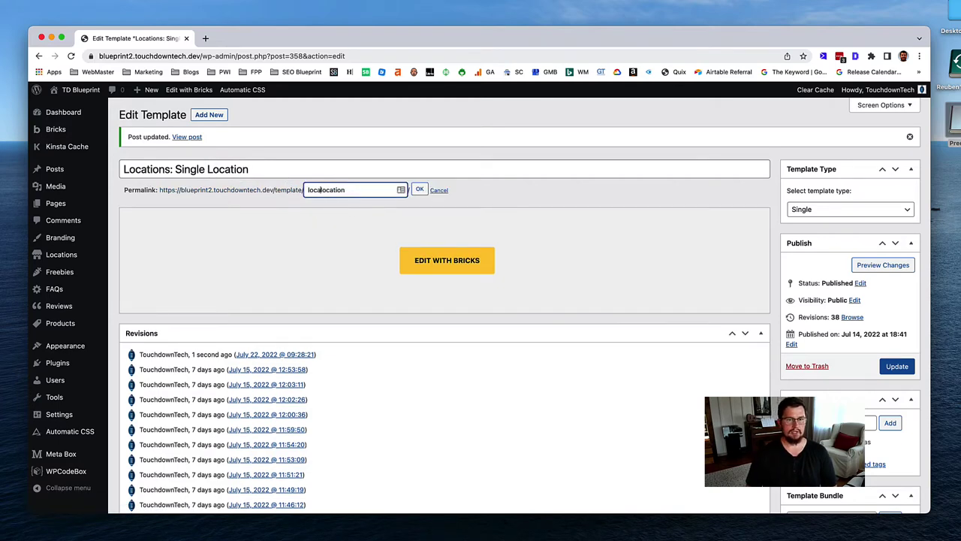
text(gle-)
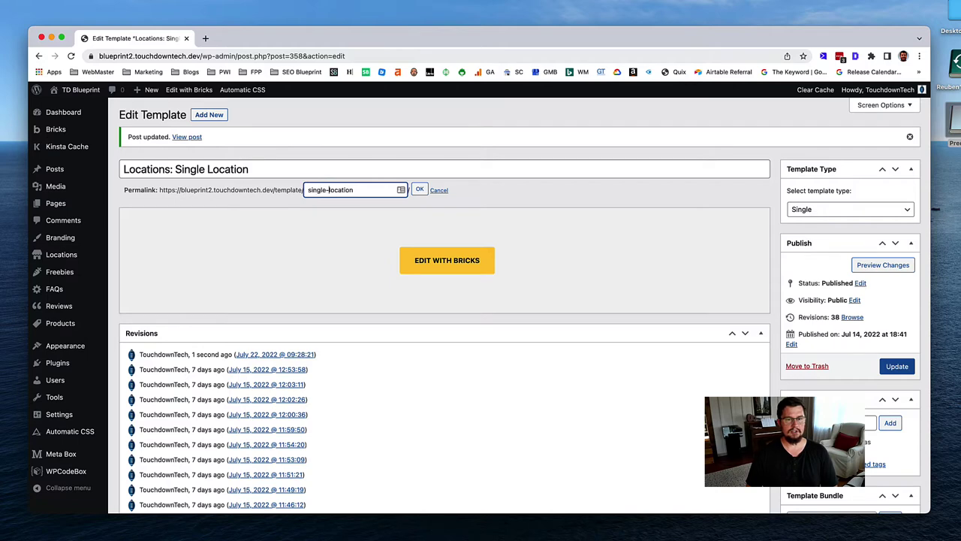
click(420, 190)
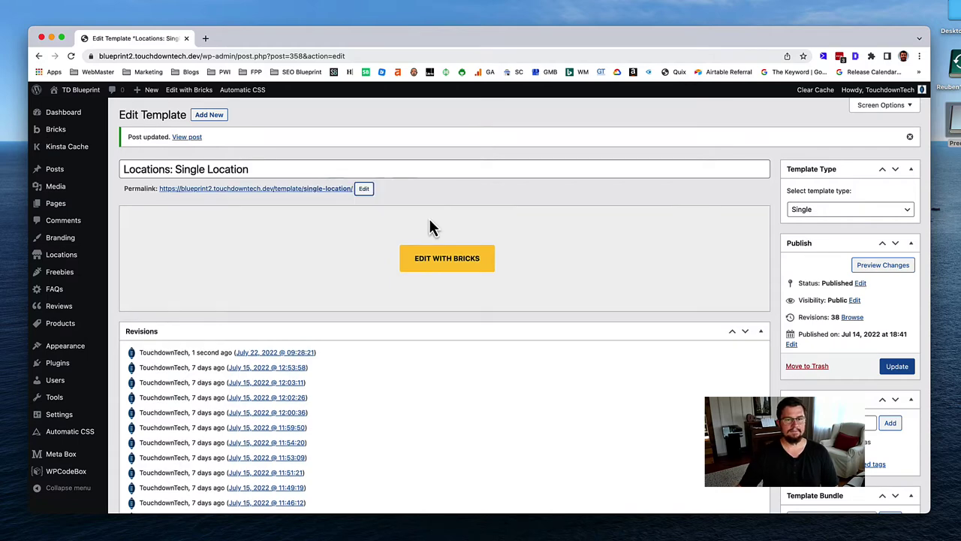
click(895, 366)
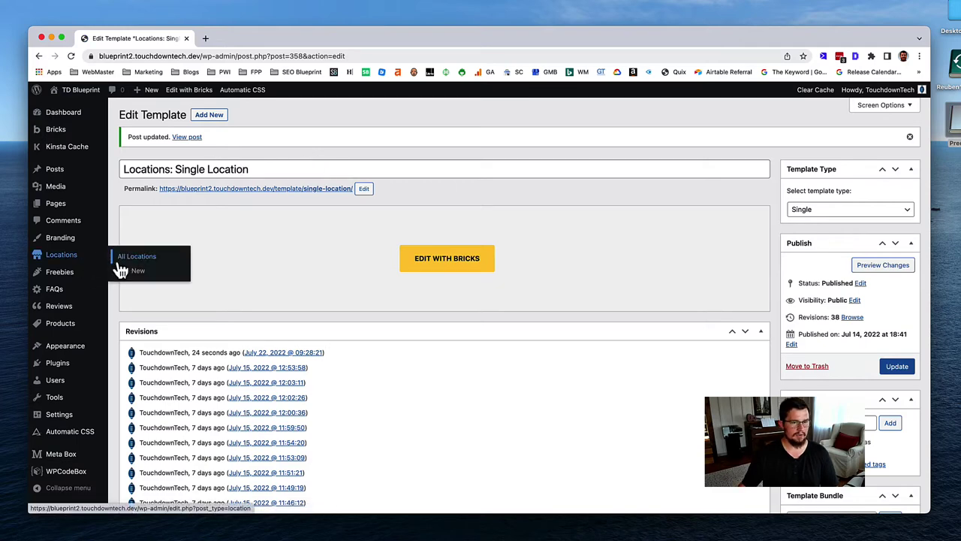
Step: Open the Sample Location 1 page from the locations list in a separate tab, look over its layout, and close it
super+click(124, 263)
click(262, 42)
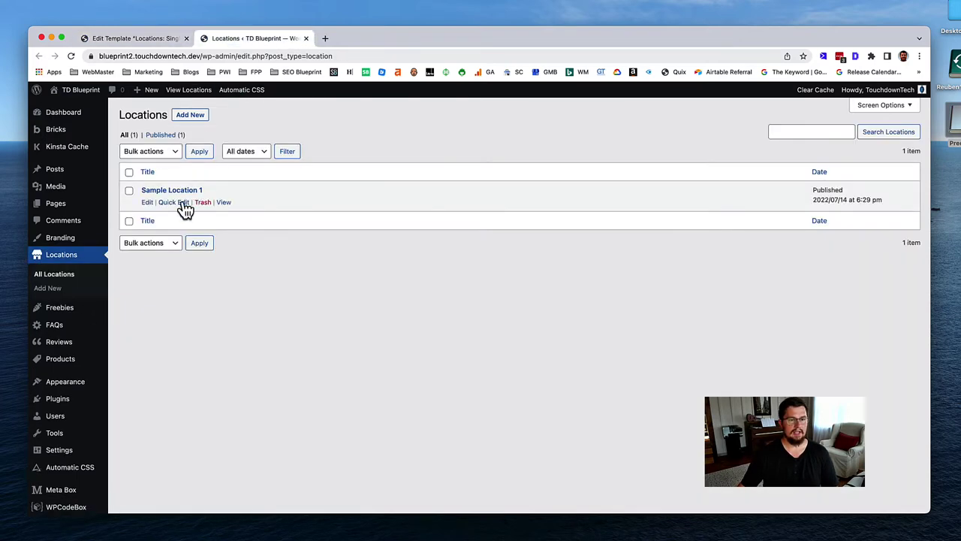
click(223, 203)
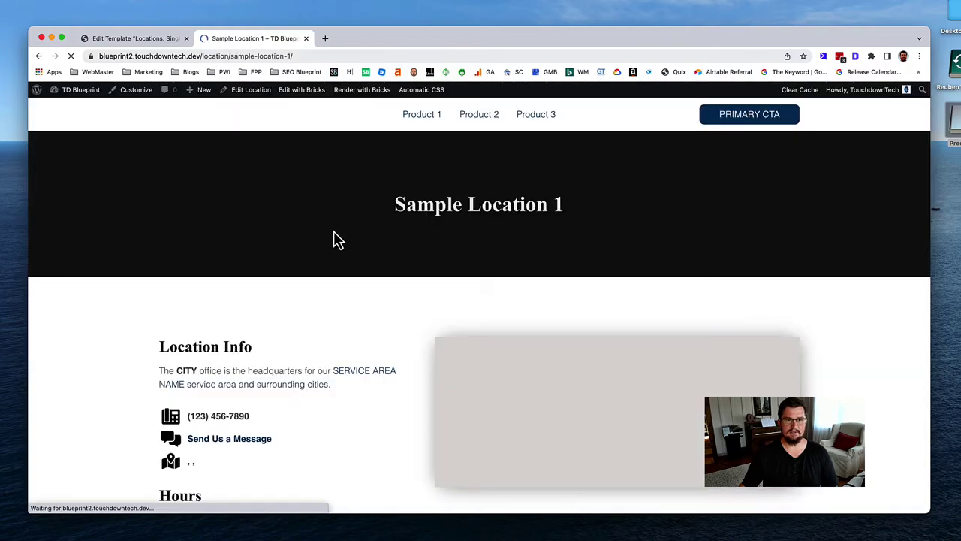
scroll(366, 243, down, 6)
scroll(366, 243, up, 4)
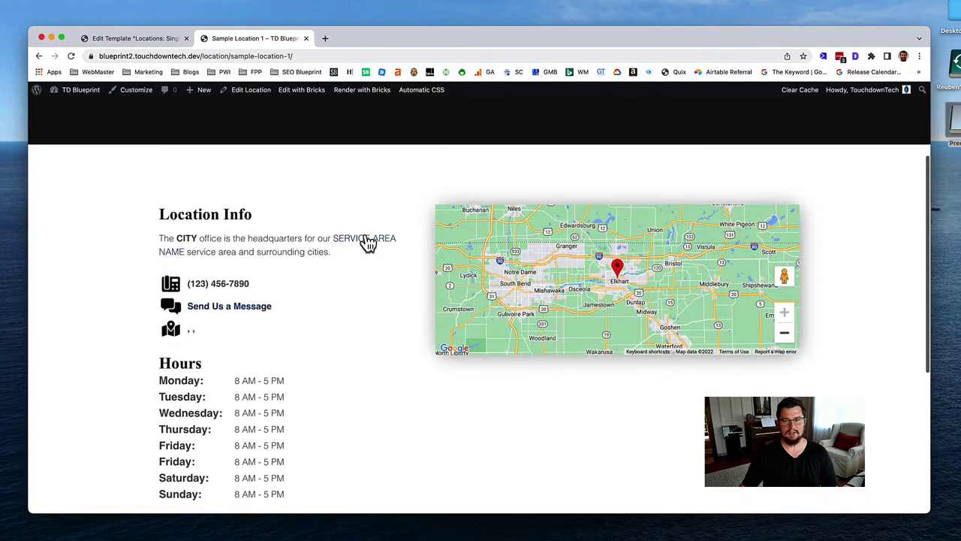
click(305, 38)
Step: Add a new Bricks template titled "Locations: Archive" and publish it
click(208, 114)
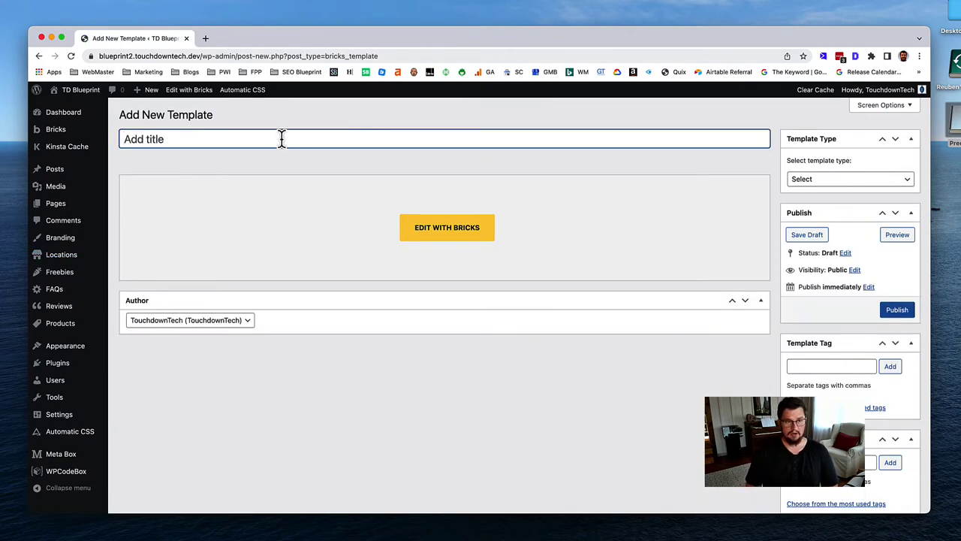
text(Locations: Archive)
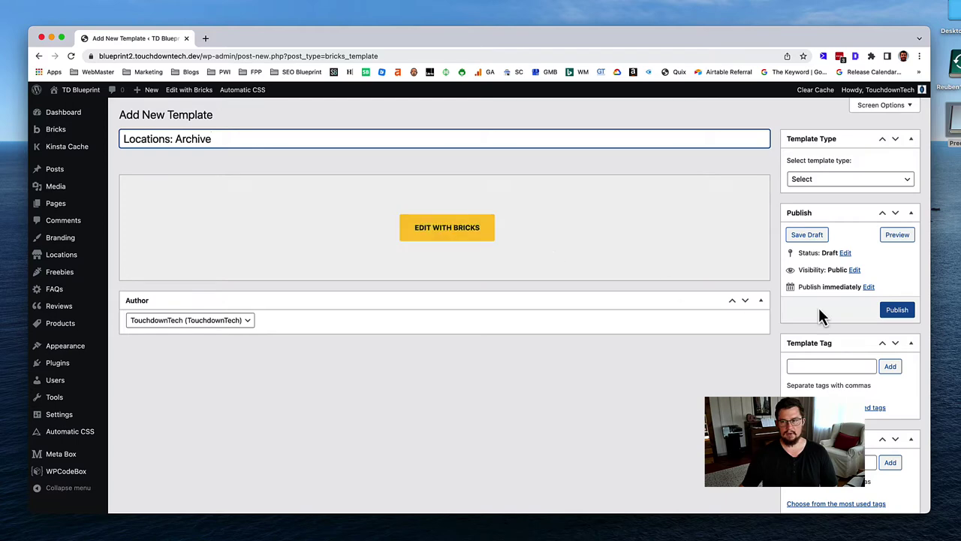
click(897, 310)
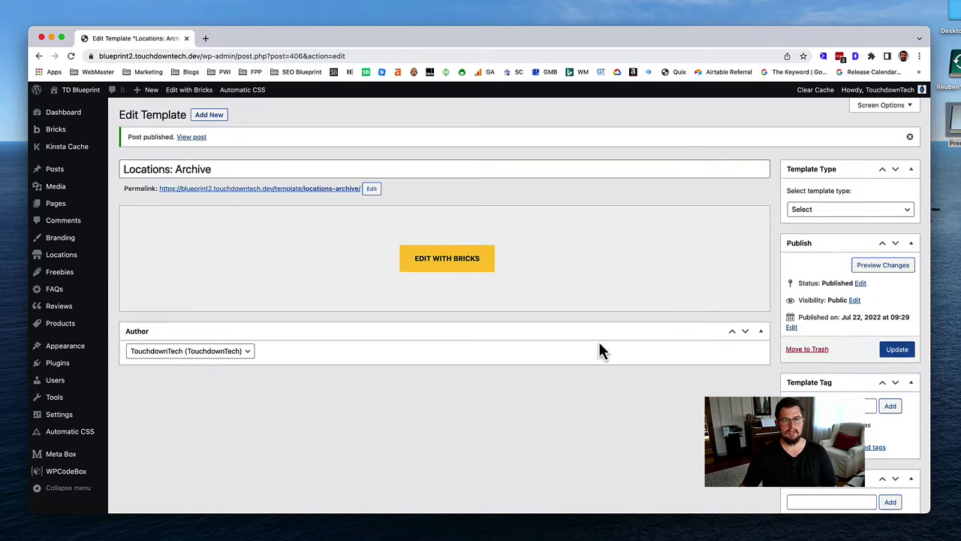
Step: Open the Locations: Archive template in the Bricks builder, set its template type to Archive, and save it
click(456, 269)
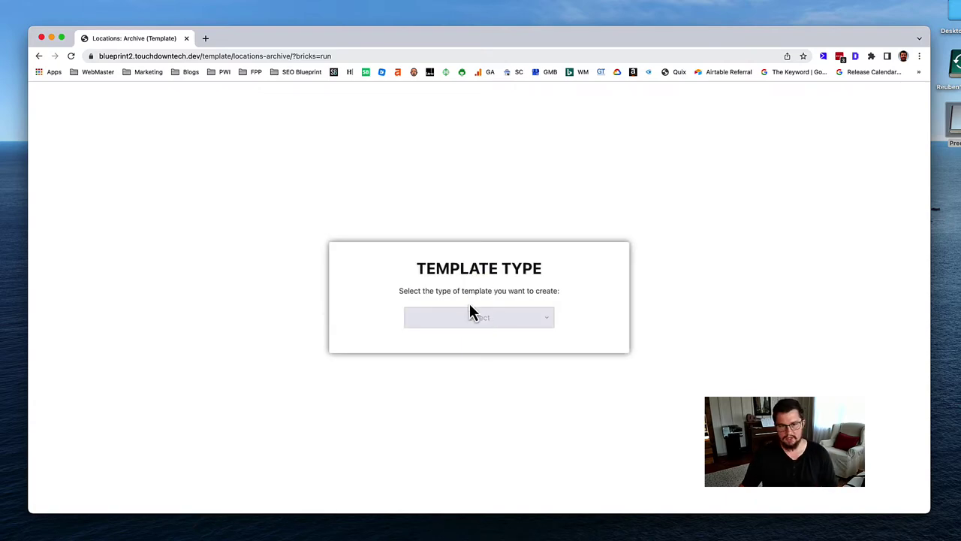
click(494, 321)
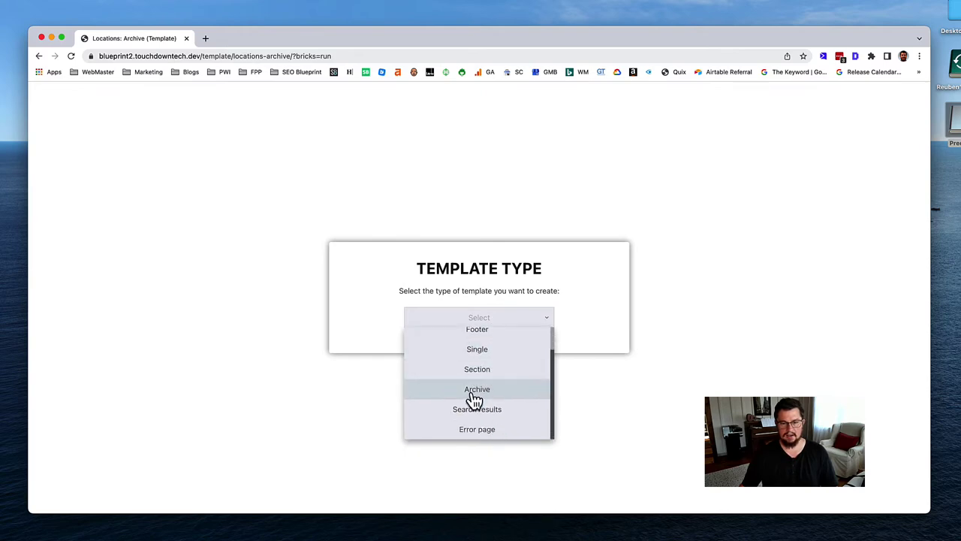
click(487, 398)
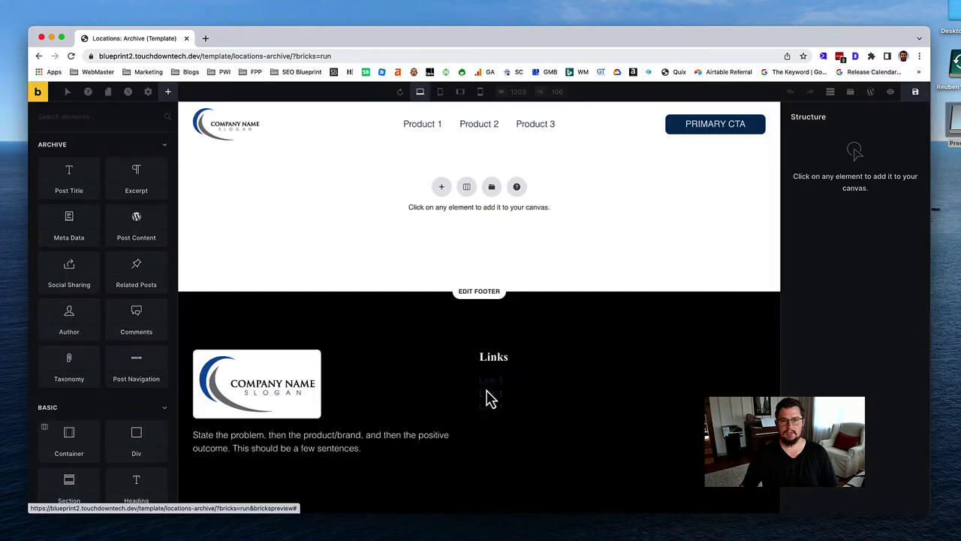
click(915, 93)
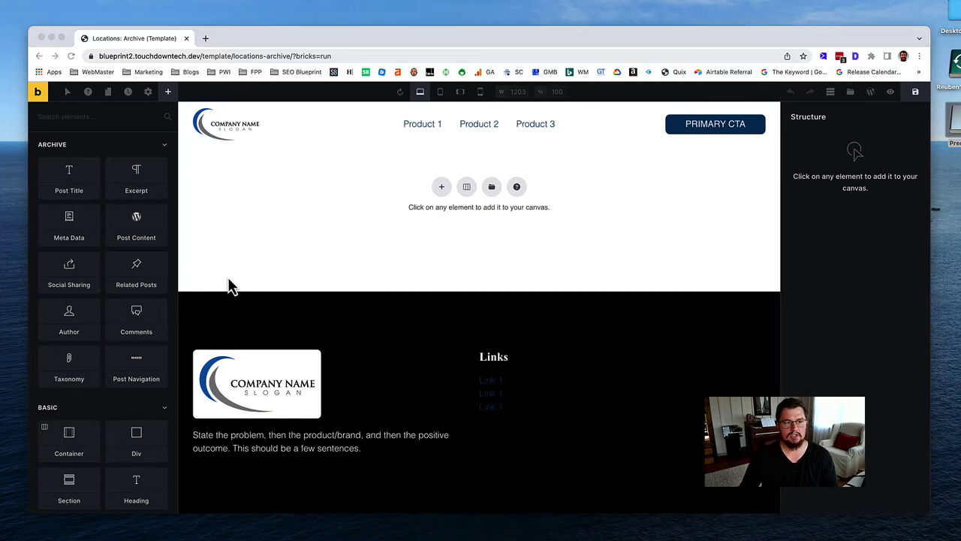
Step: Add a section to the empty archive template and rename it "Hero" in the structure
scroll(134, 466, down, 1)
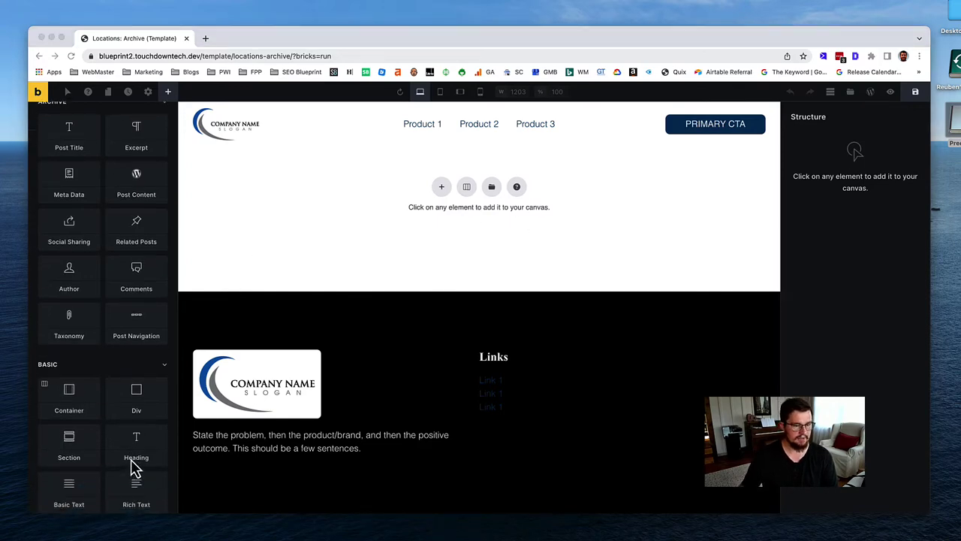
click(71, 447)
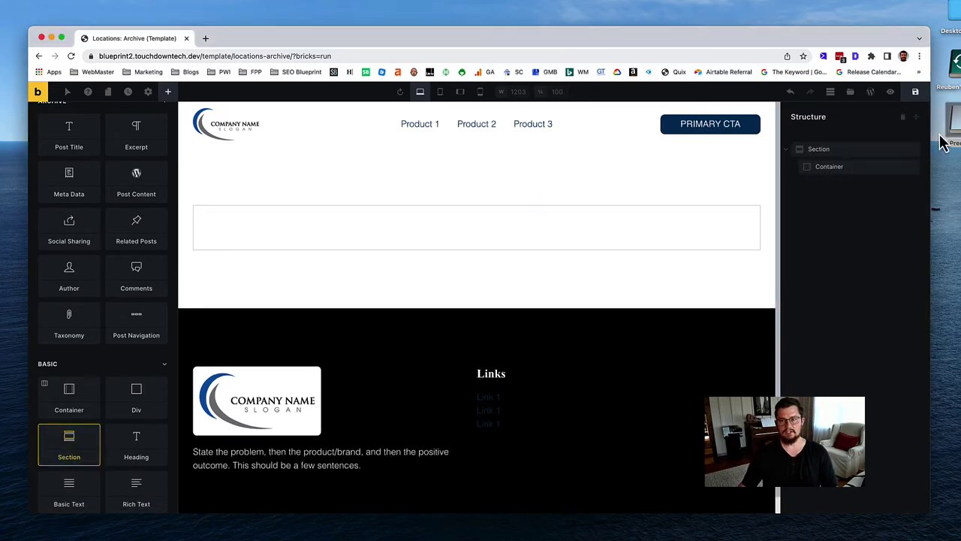
click(844, 149)
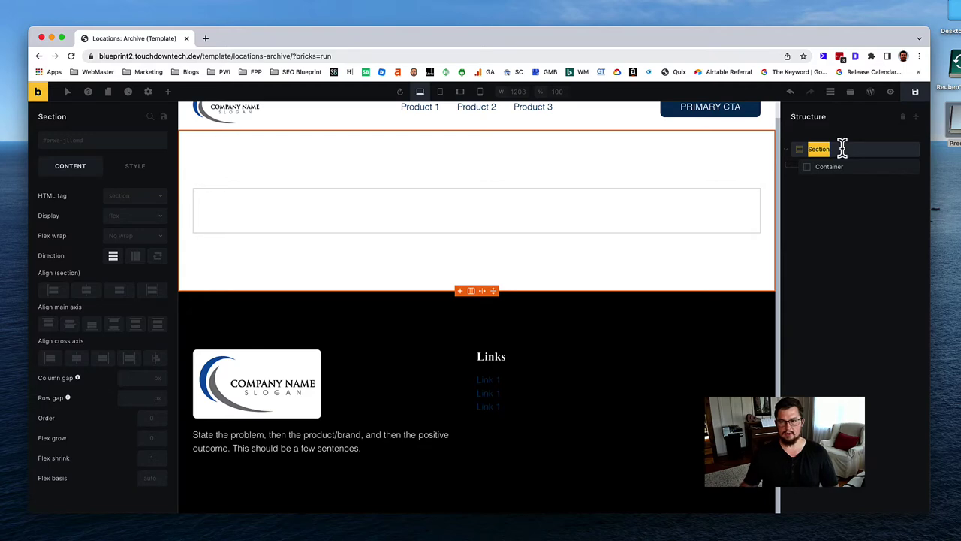
key(Right)
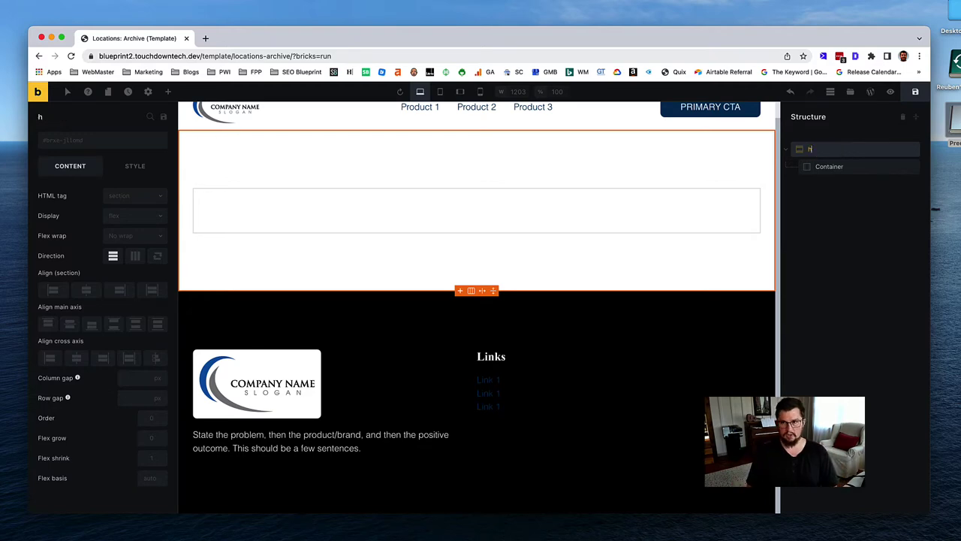
text(Her)
key(super+a)
text(He)
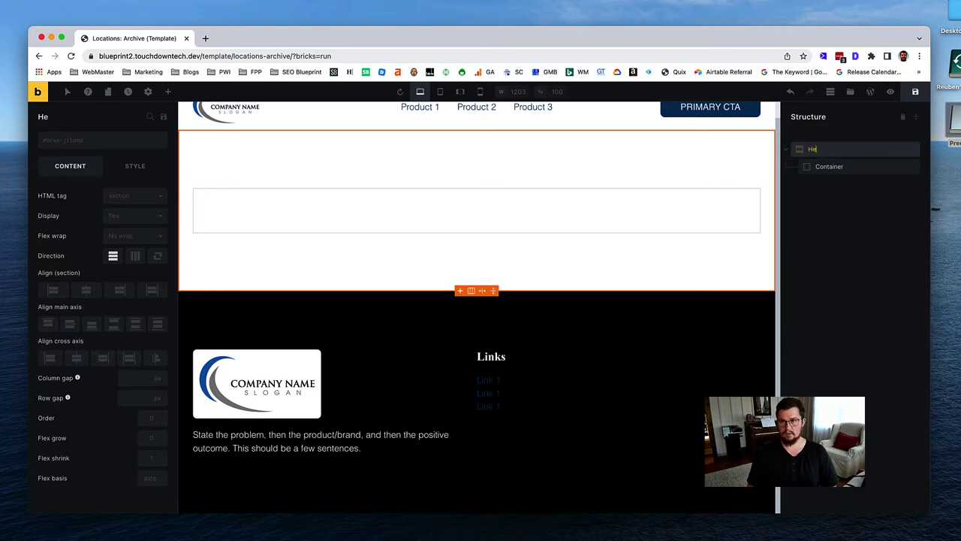
Step: Add a Heading element inside the Hero section's container
click(864, 173)
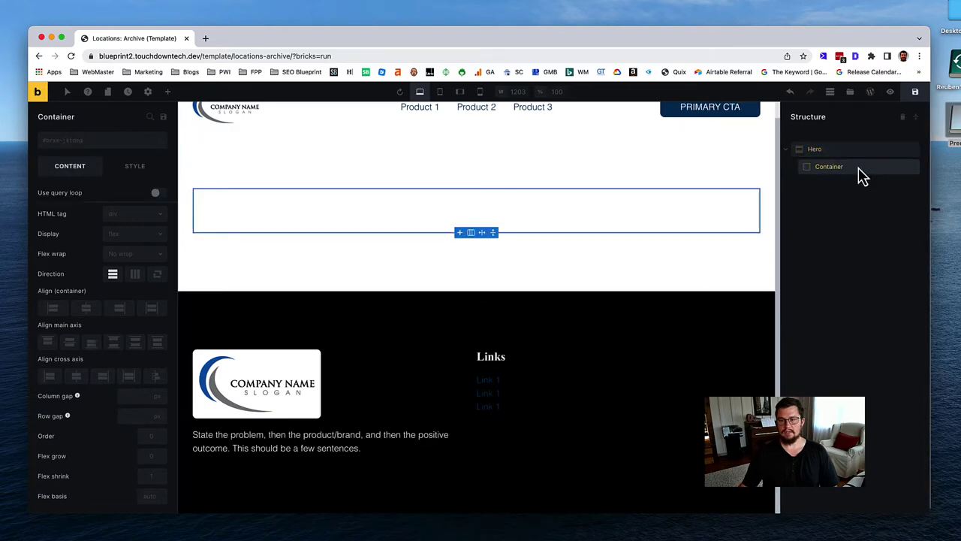
click(170, 95)
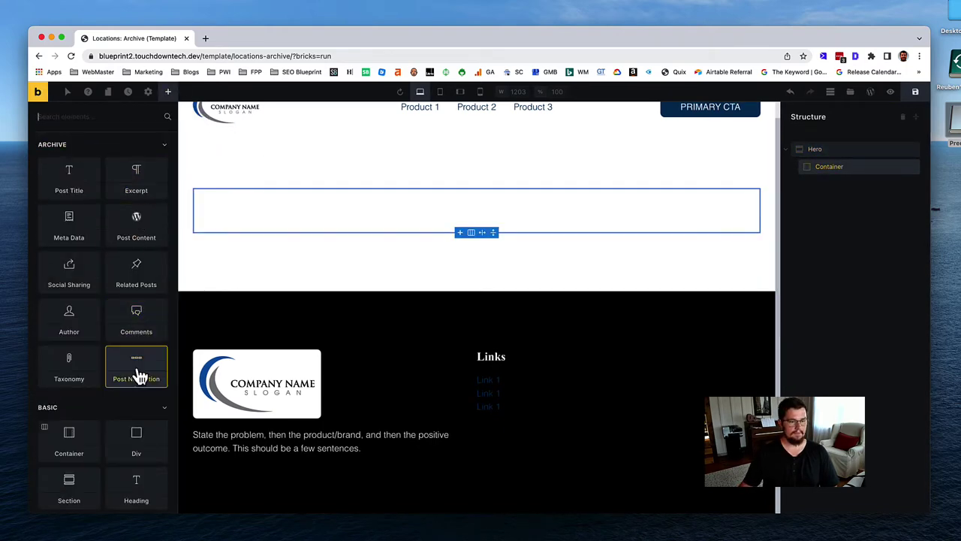
click(138, 494)
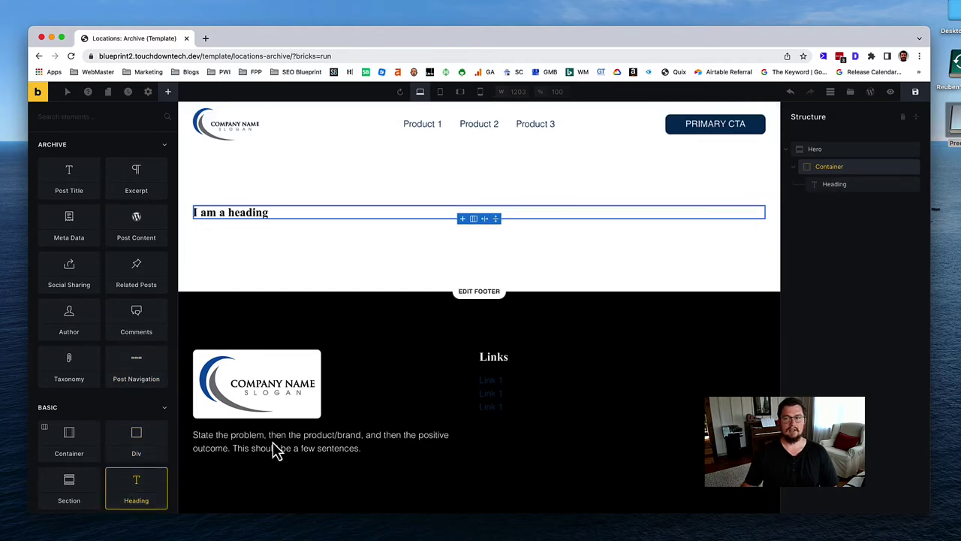
click(832, 153)
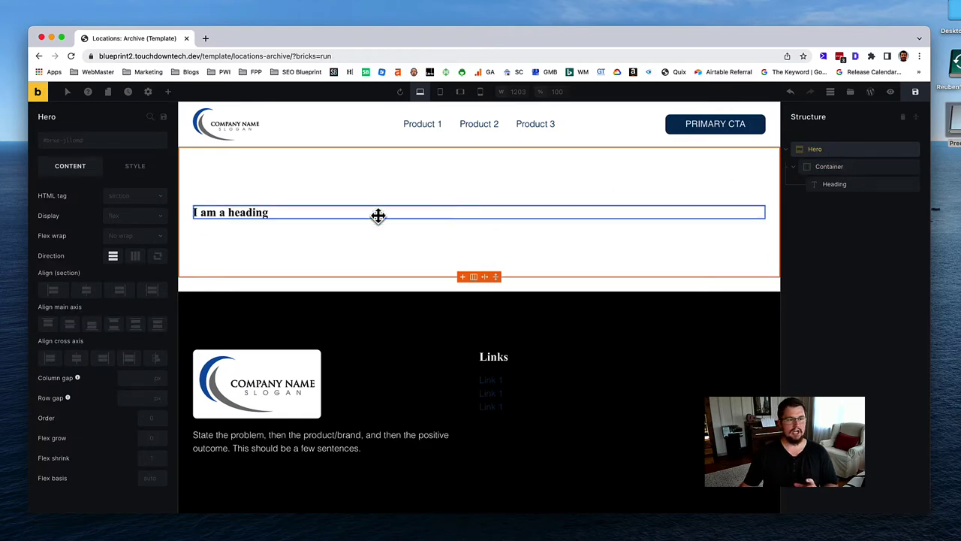
click(142, 199)
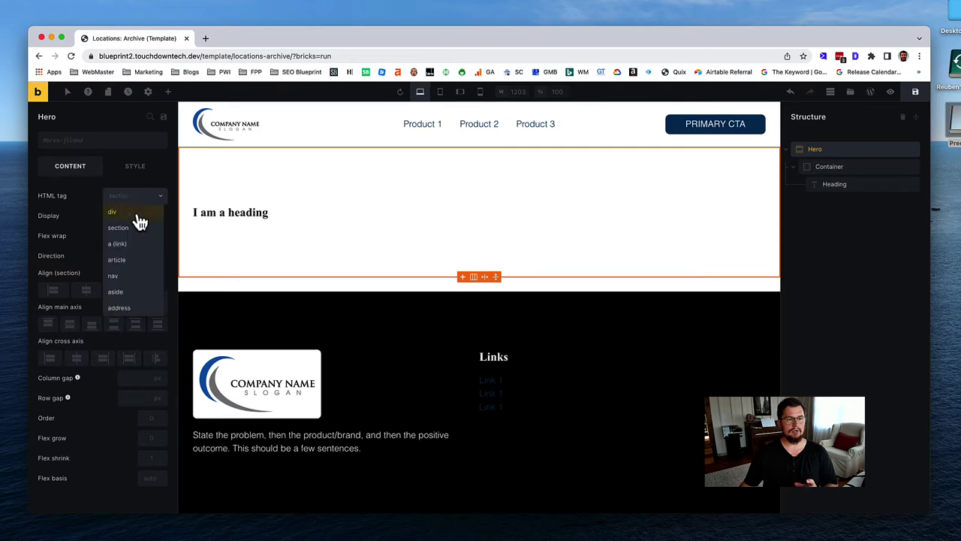
scroll(122, 304, down, 3)
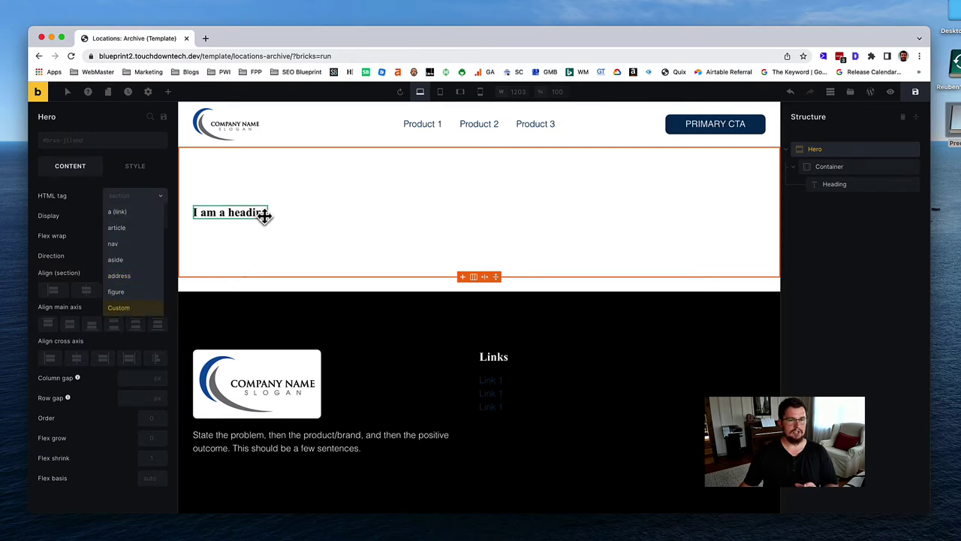
click(124, 308)
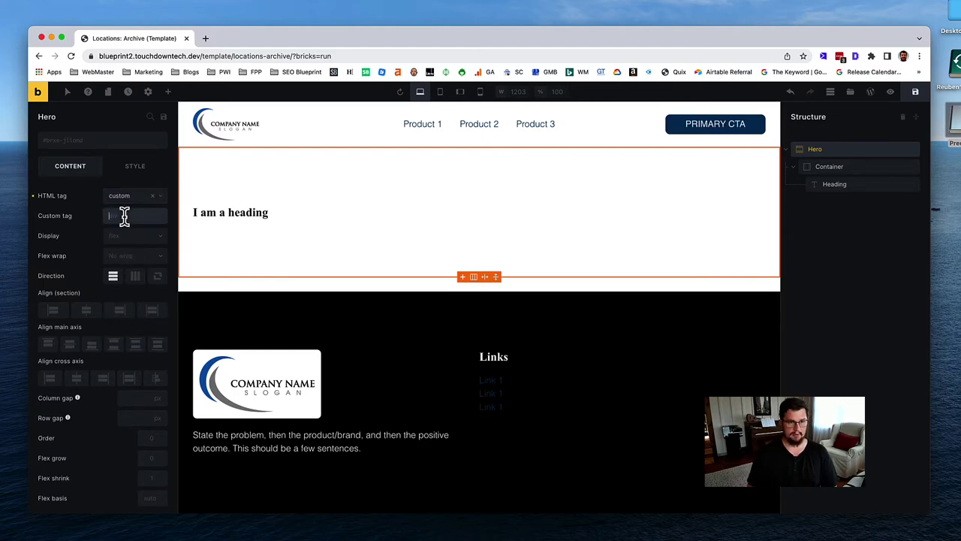
click(124, 216)
text(h)
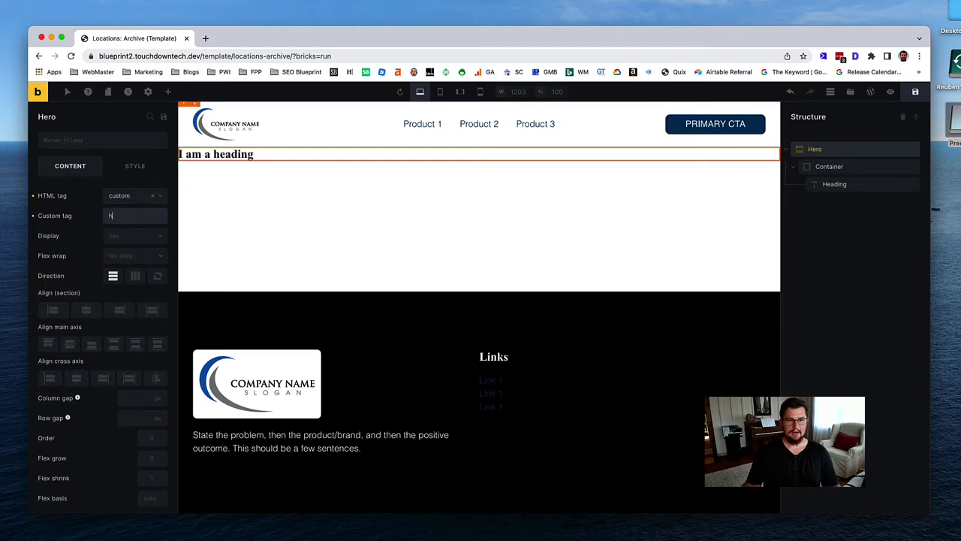
key(BackSpace)
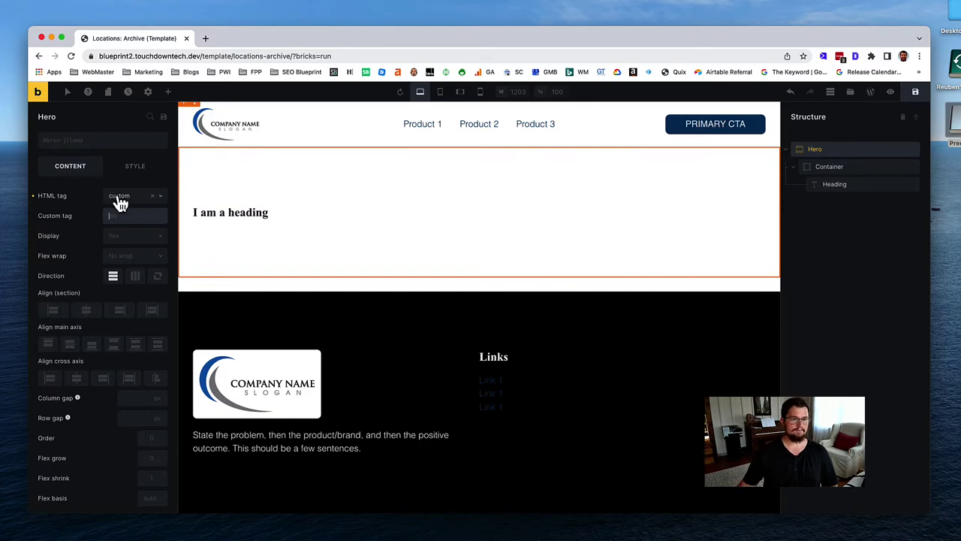
click(152, 196)
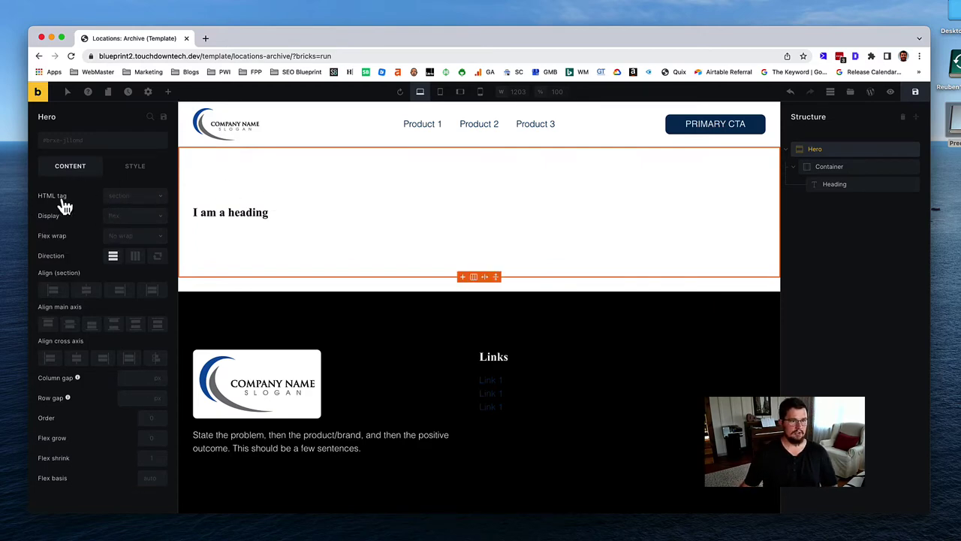
Step: Wrap the Hero section in a div and give that div the custom HTML tag "header"
right_click(815, 150)
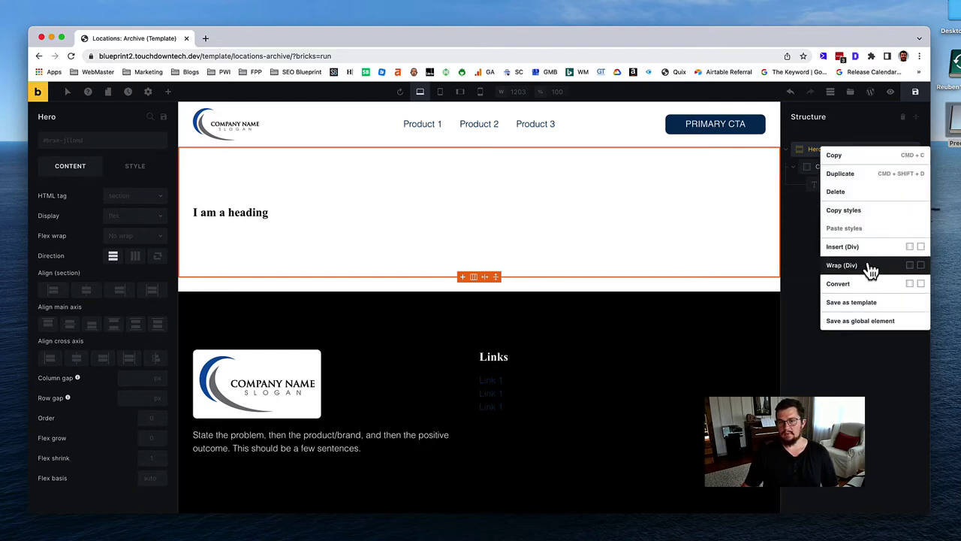
click(869, 267)
double_click(824, 150)
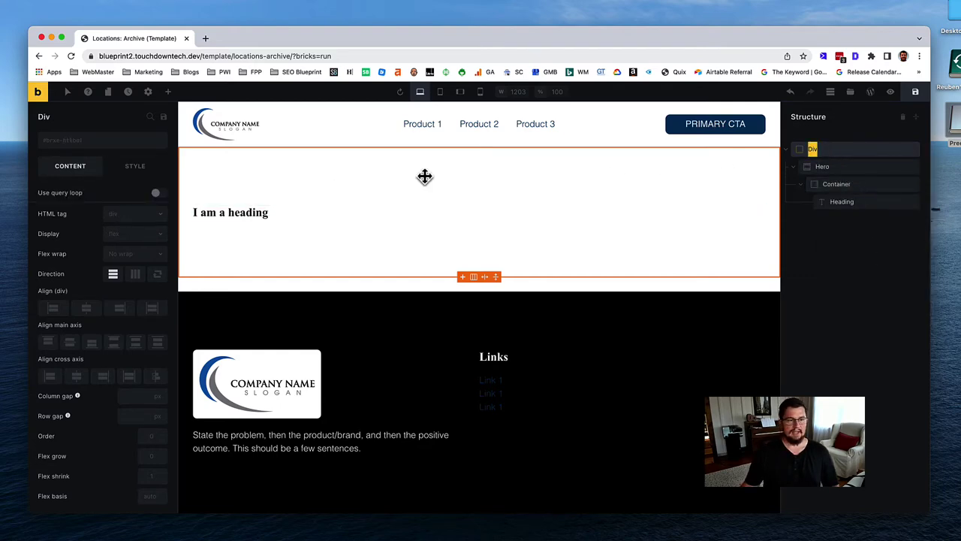
click(116, 217)
scroll(129, 311, down, 2)
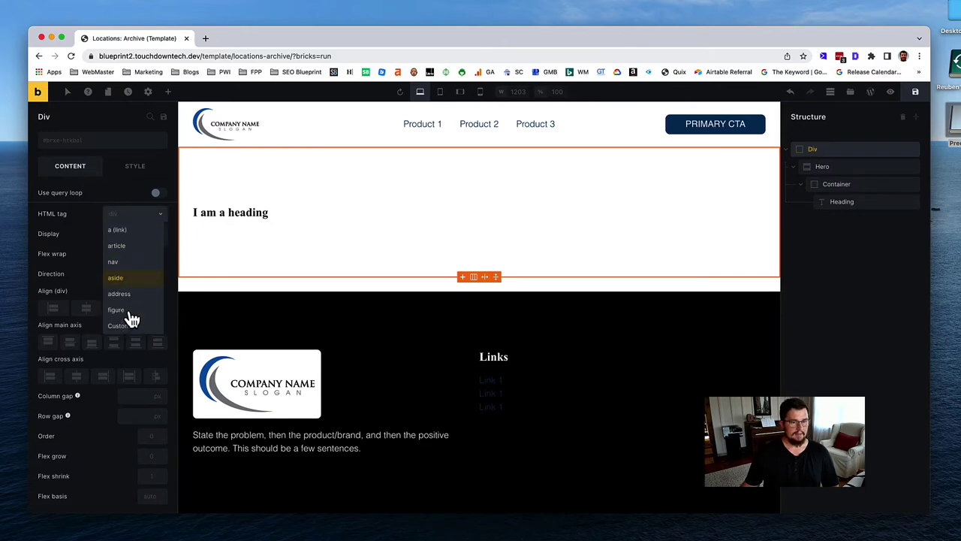
click(129, 316)
click(117, 233)
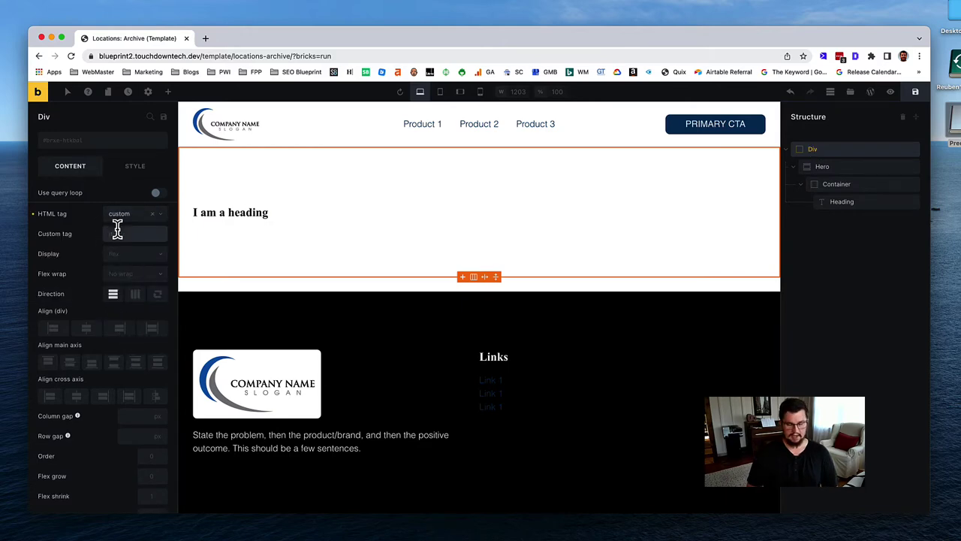
text(header)
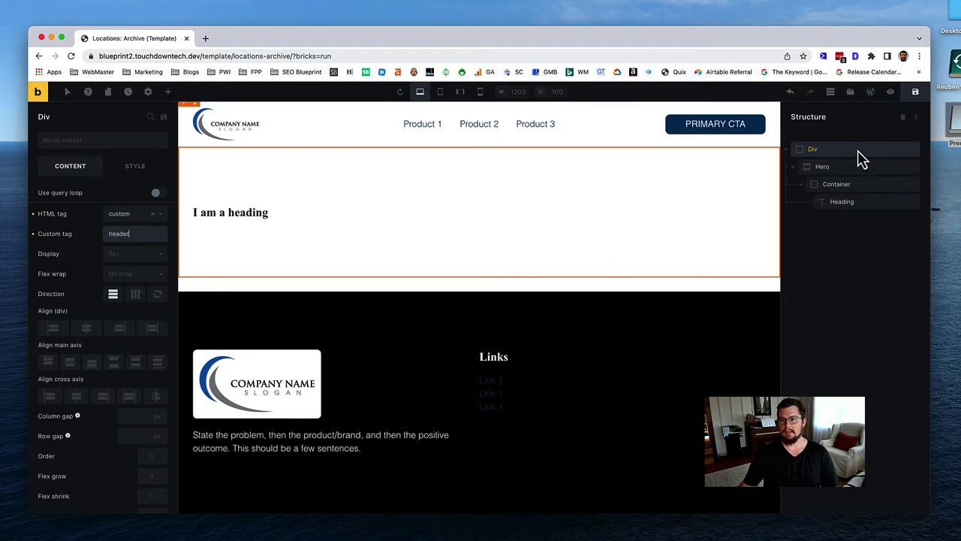
Step: Rename the div around the Hero section to "Hero Wrapper" in the structure
double_click(856, 150)
text(Hero Wr)
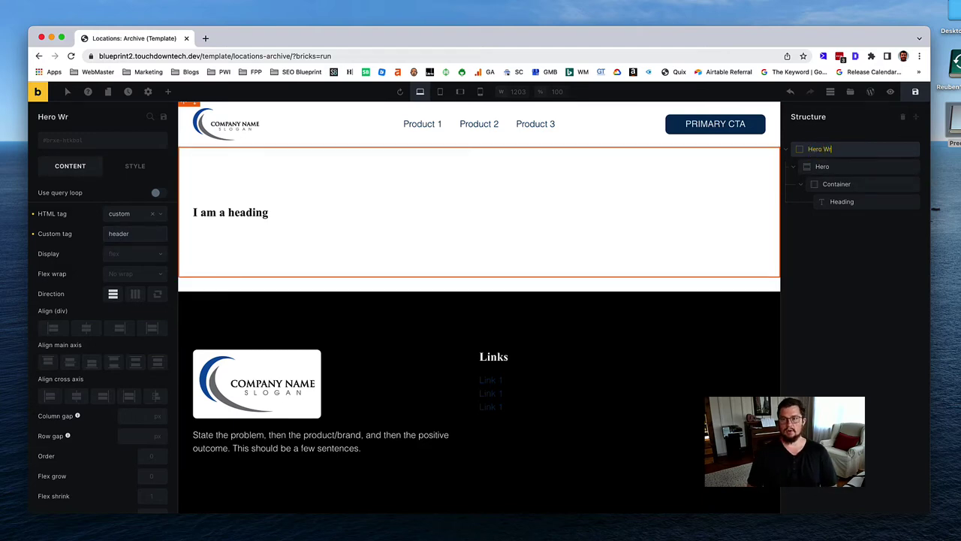
text(apper)
Step: Create the global class "location-archive-hero" on the Hero section
click(856, 167)
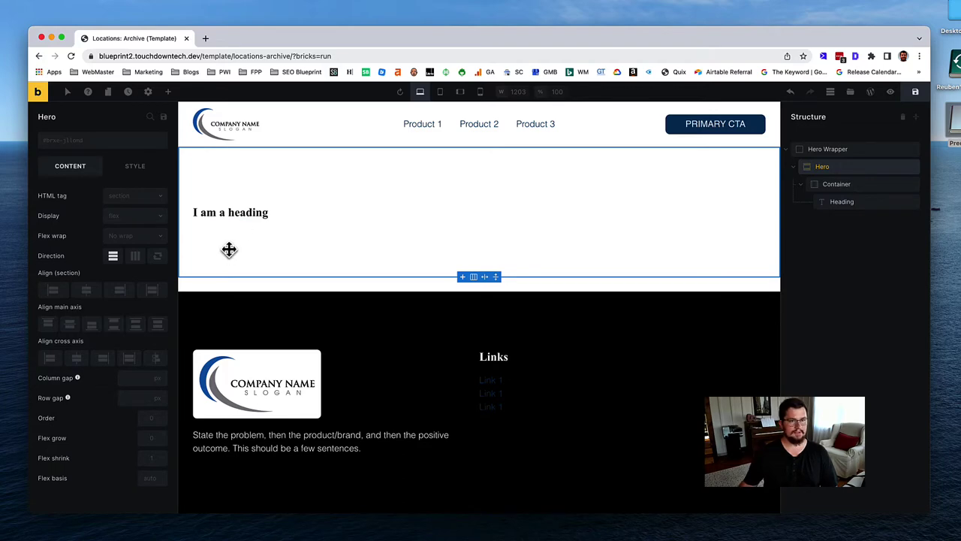
click(92, 144)
text(locatio)
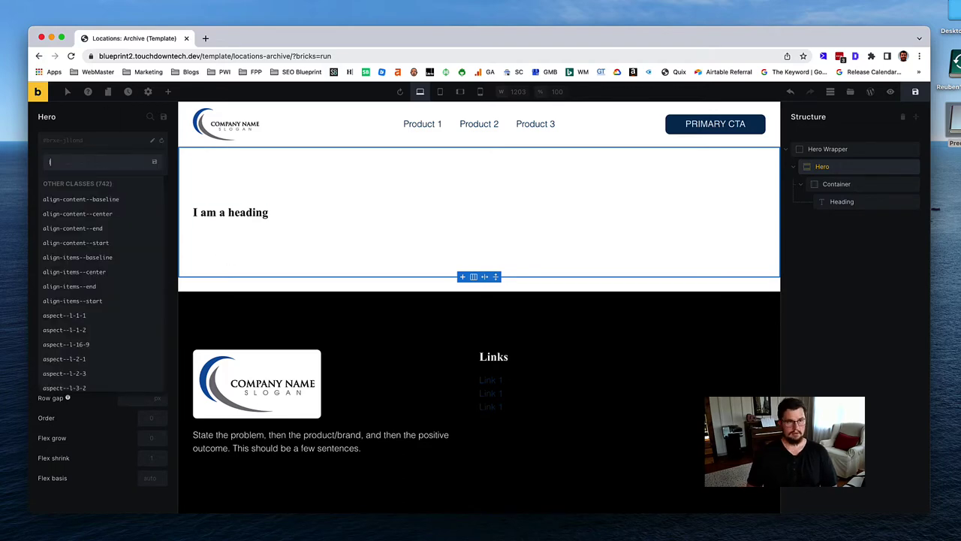
text(n-archive-hero)
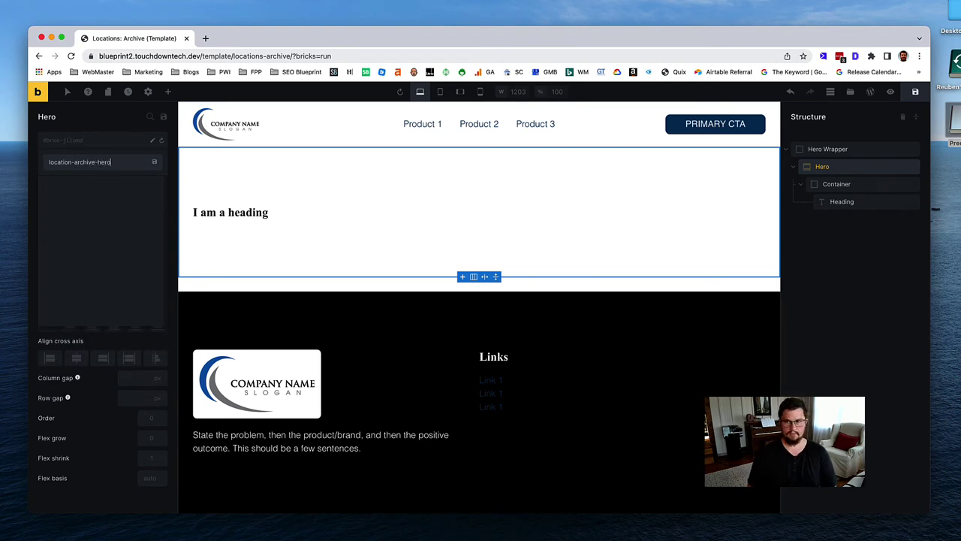
key(Return)
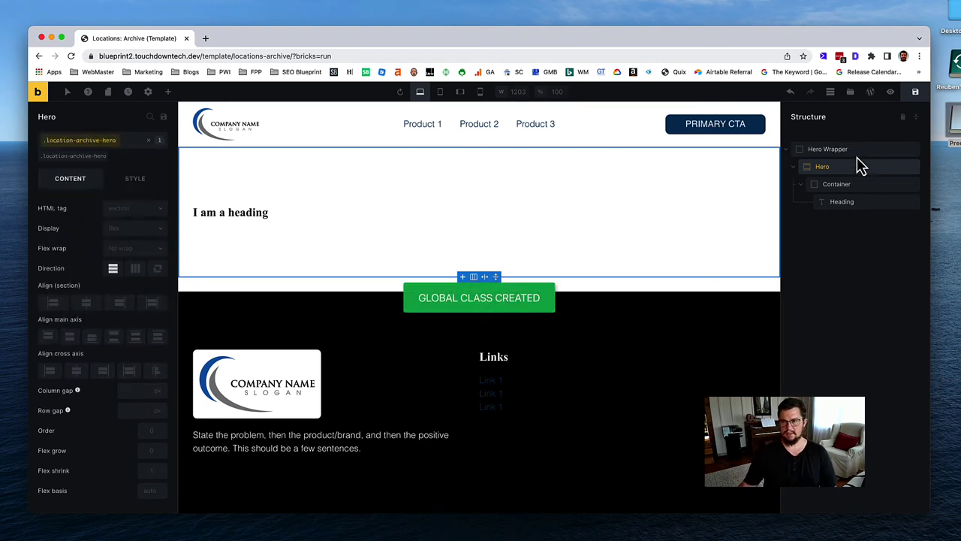
Step: Create the global class "location-archive-hero__container" on the container inside the Hero section
click(856, 185)
click(105, 145)
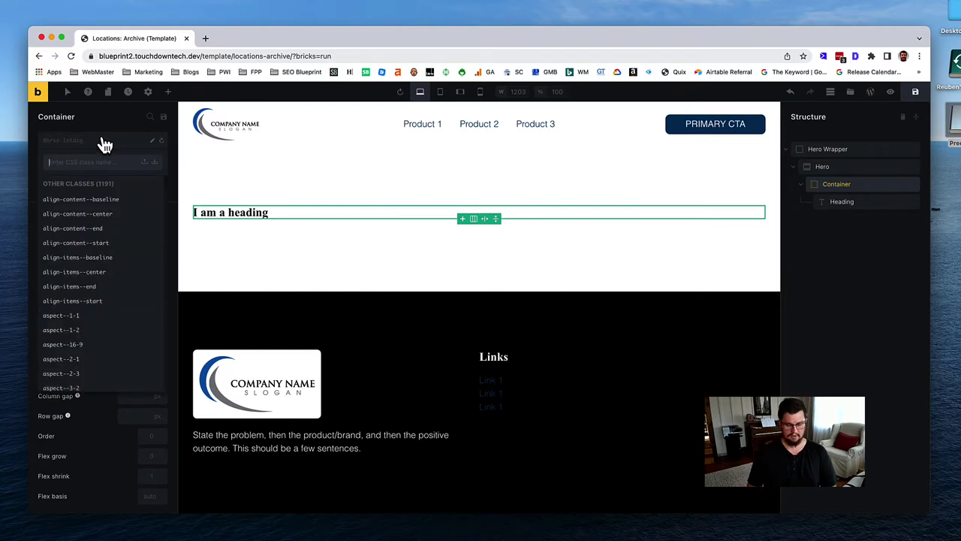
text(location-hero)
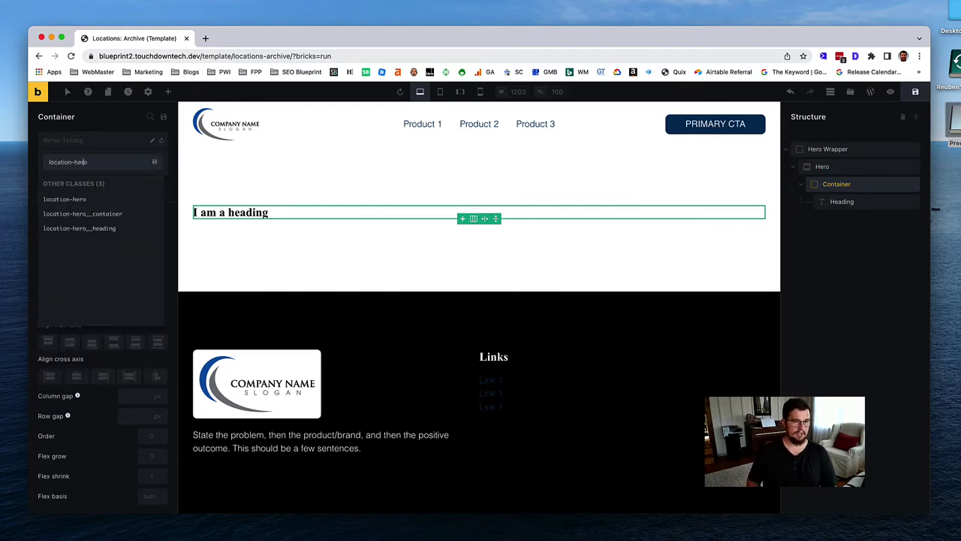
text(archiv)
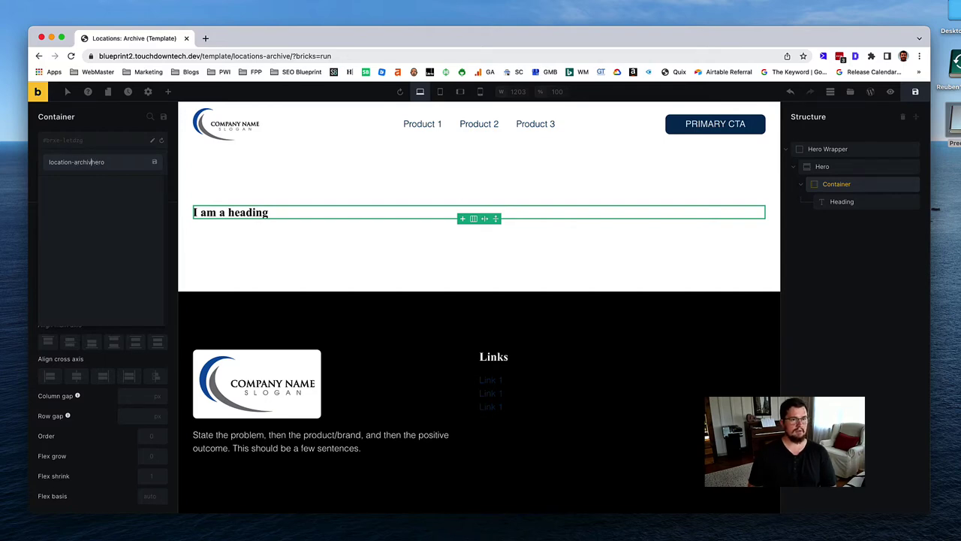
text(e-)
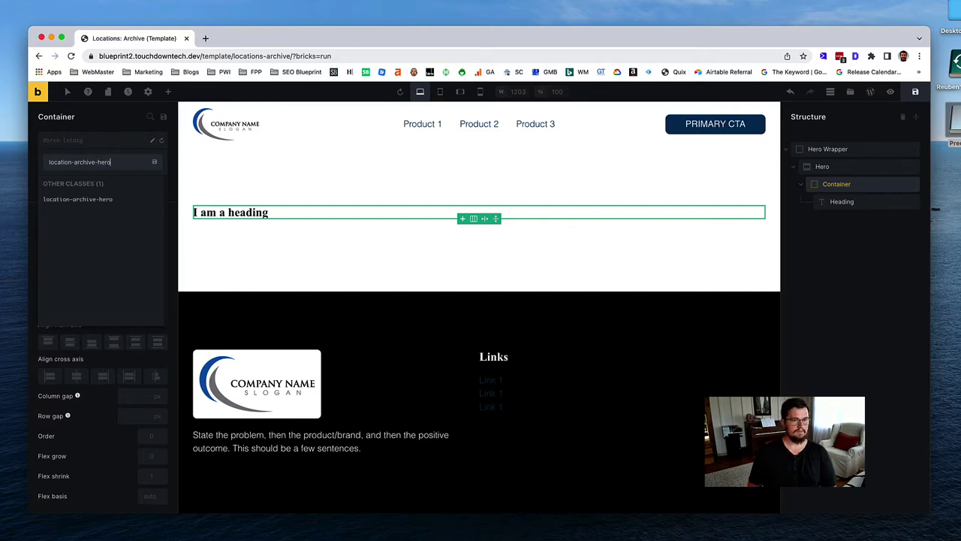
text(__container)
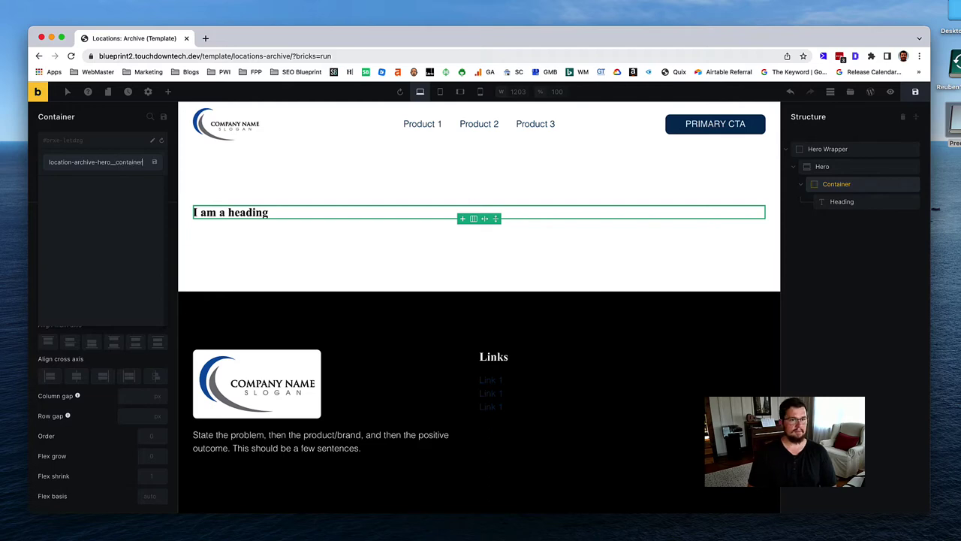
key(Return)
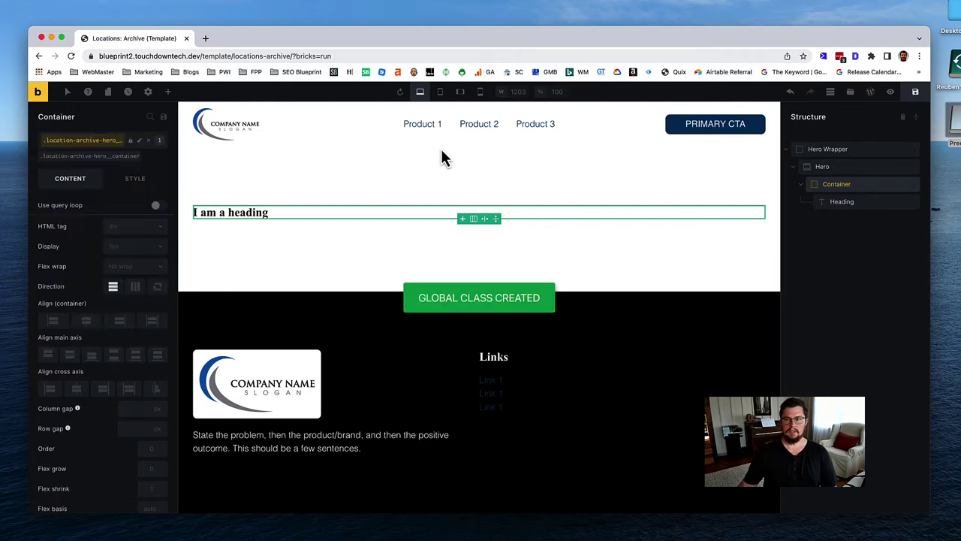
Step: Create the global class "location-archive-hero__heading" on the Heading element in the Hero container
click(867, 215)
click(104, 145)
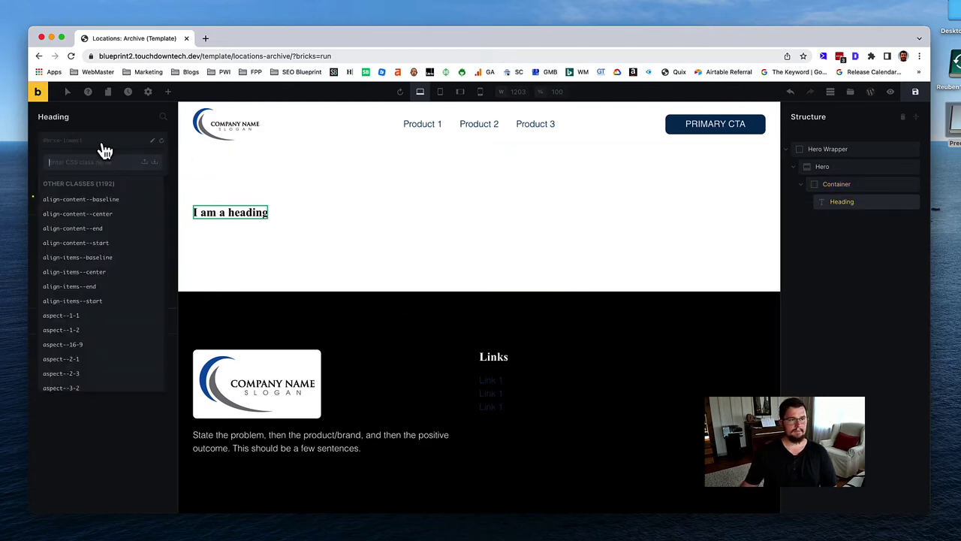
text(lcoat)
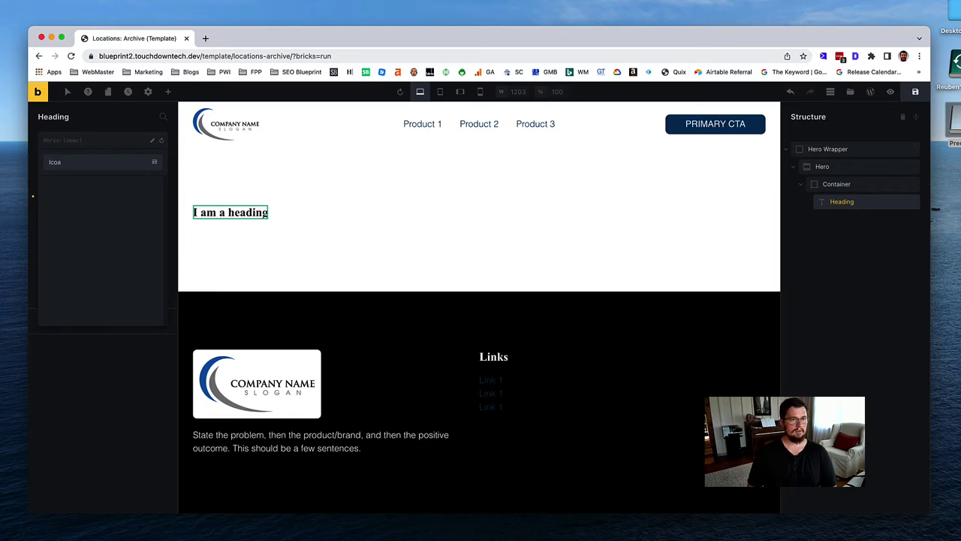
key(BackSpace)
text(ocation-)
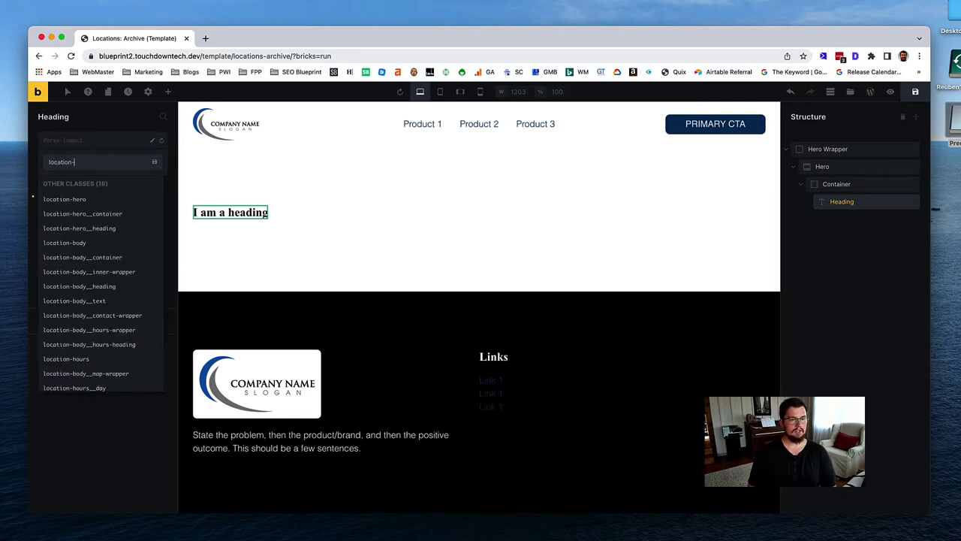
text(archive-hero_)
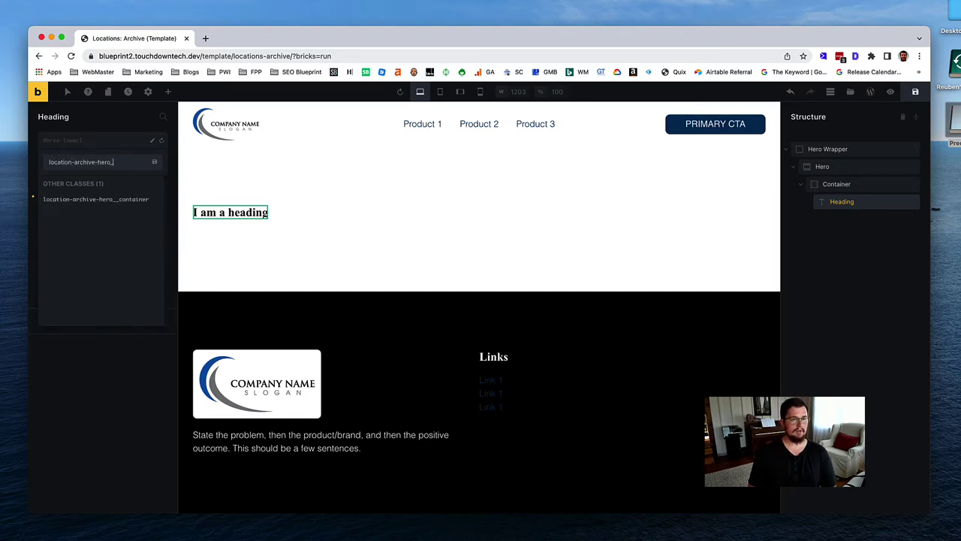
text(_heading)
key(Return)
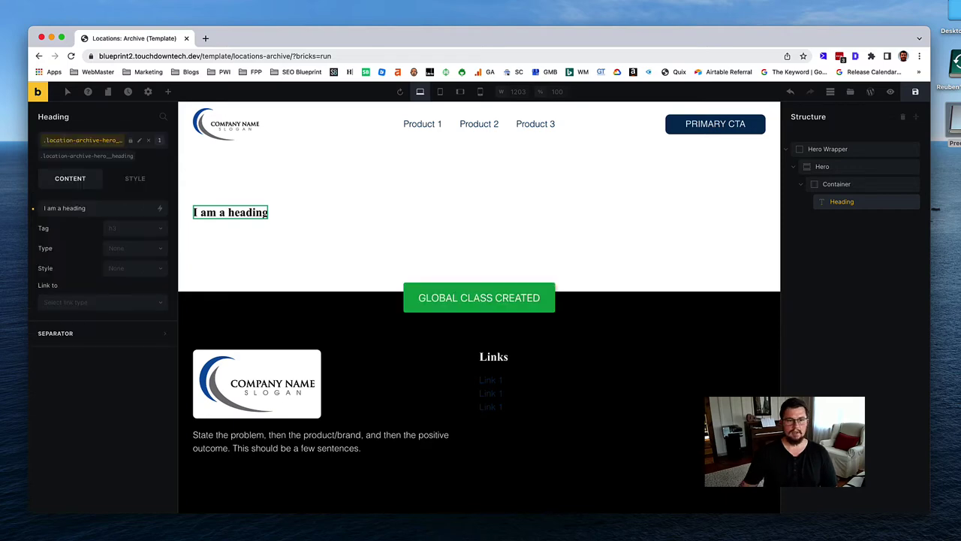
Step: Set the background color of the Hero section's "location-archive-hero" class to var(--base) from the ACSS Global palette
click(860, 168)
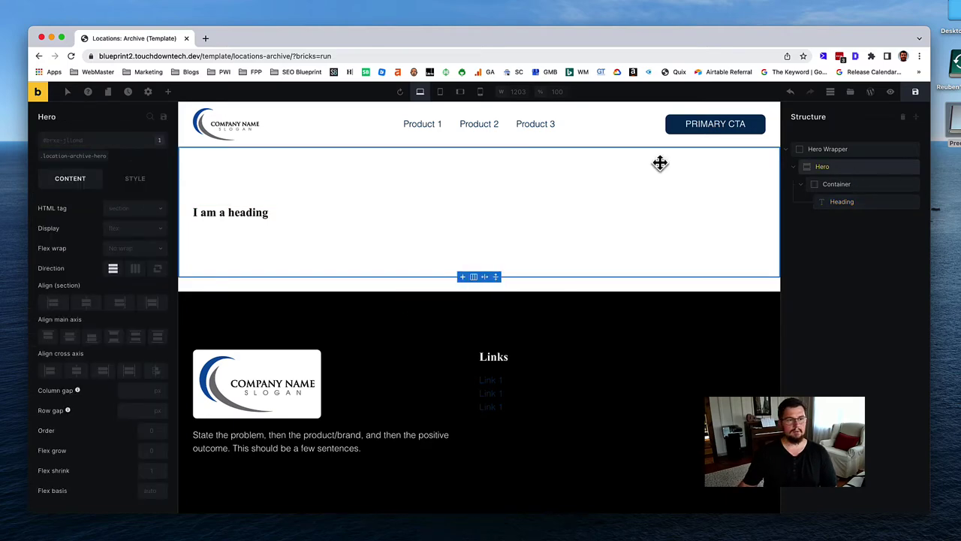
click(78, 160)
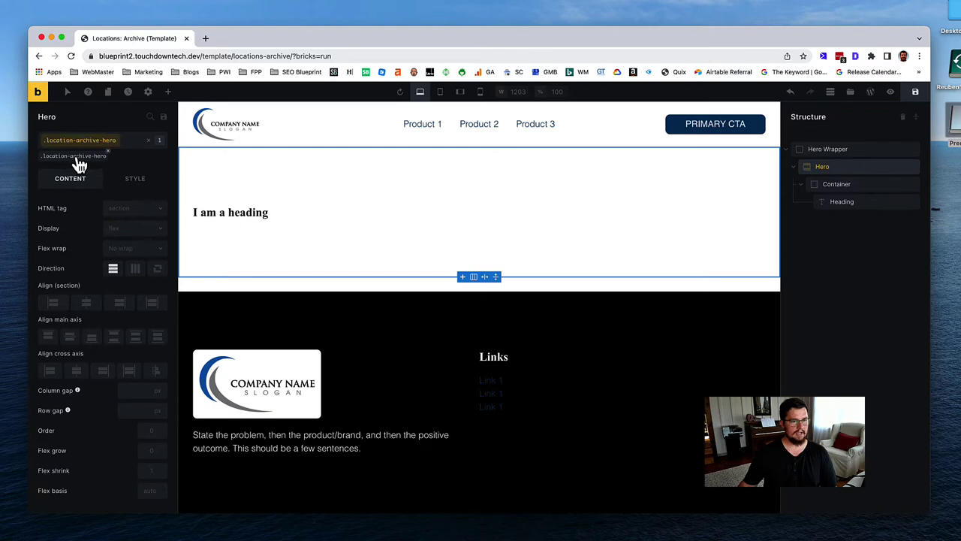
click(135, 184)
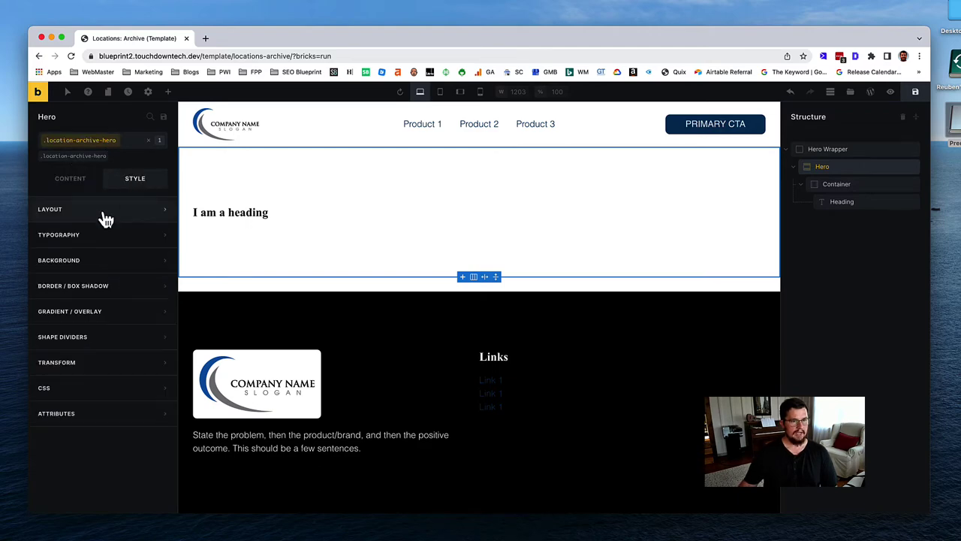
click(98, 260)
click(161, 290)
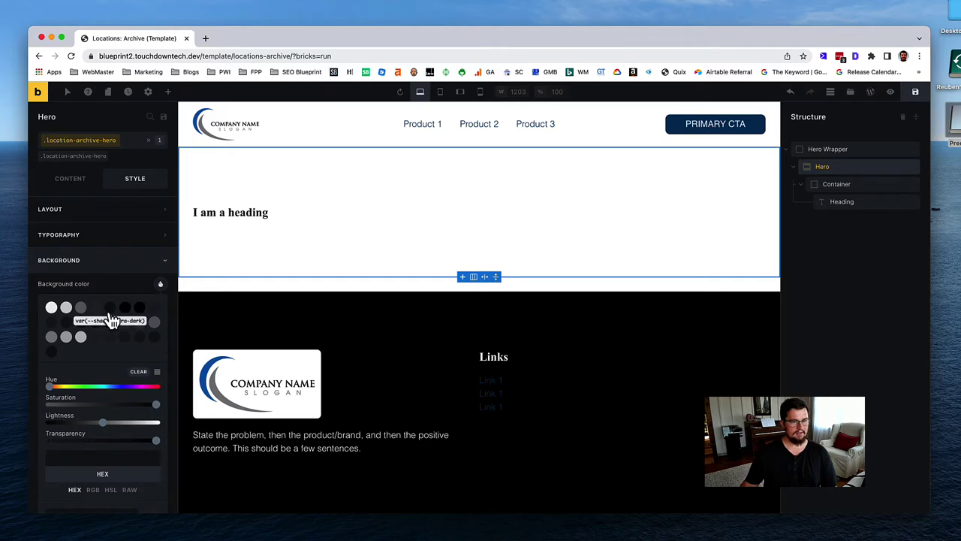
scroll(110, 320, down, 3)
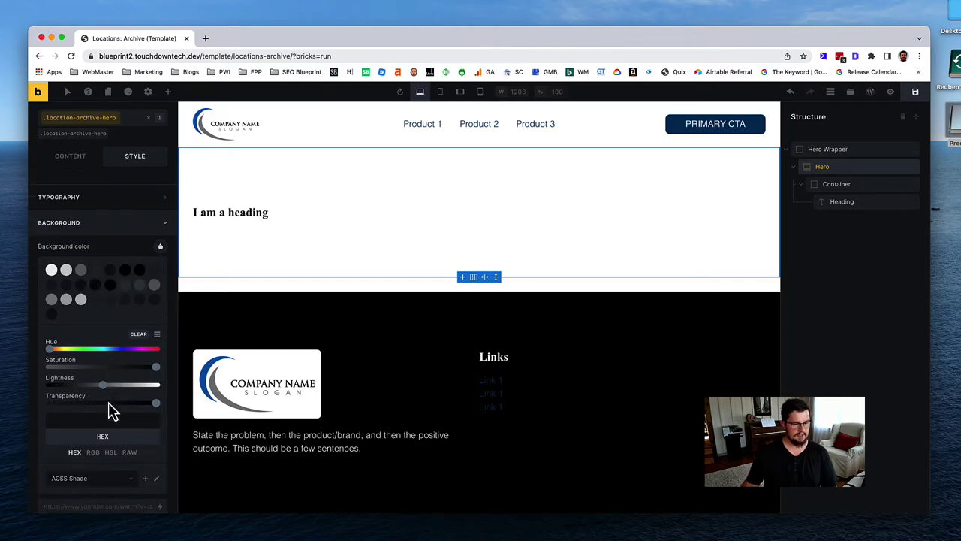
click(118, 426)
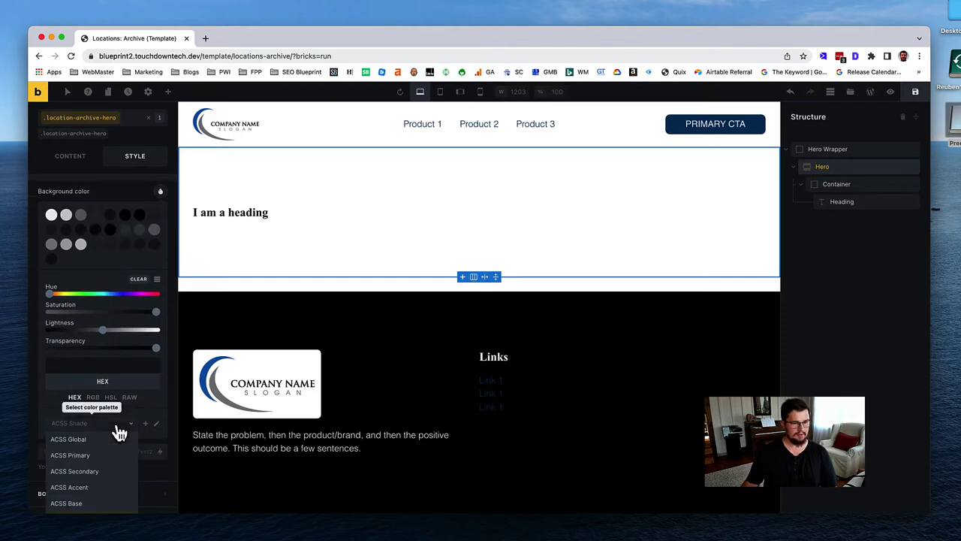
click(86, 456)
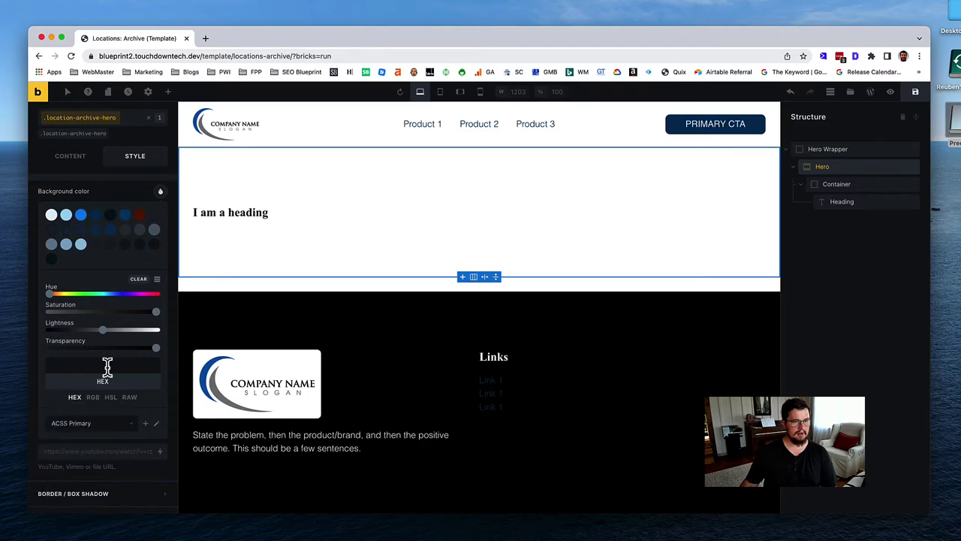
click(103, 425)
click(96, 452)
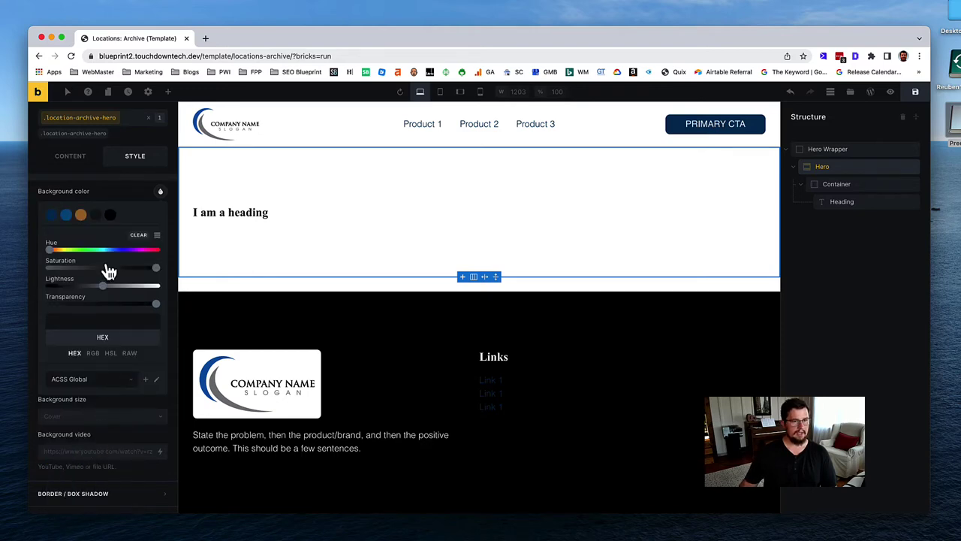
click(96, 215)
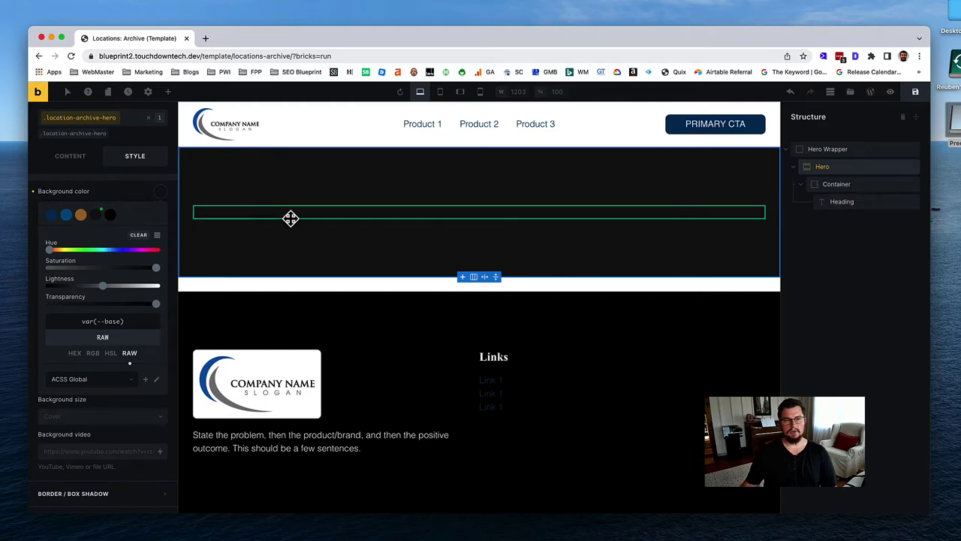
click(163, 197)
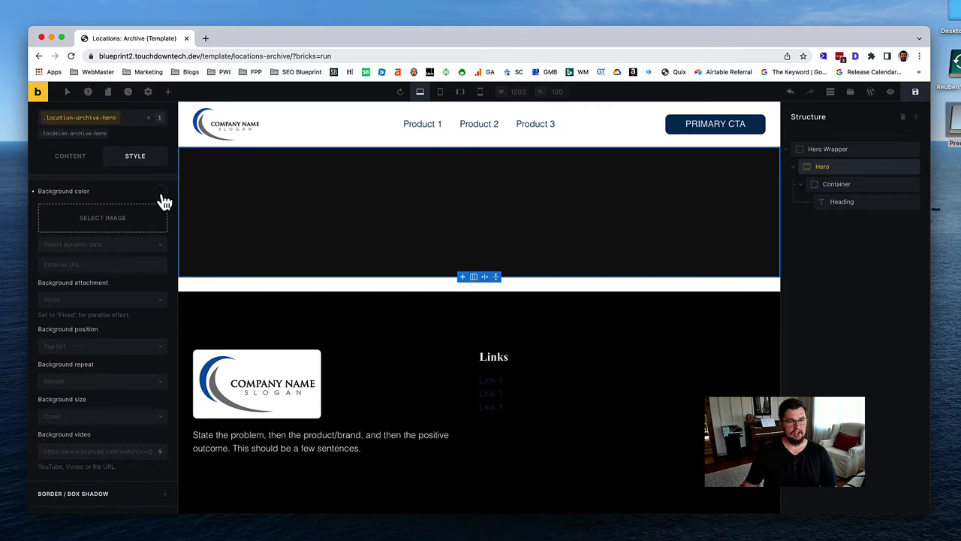
click(161, 195)
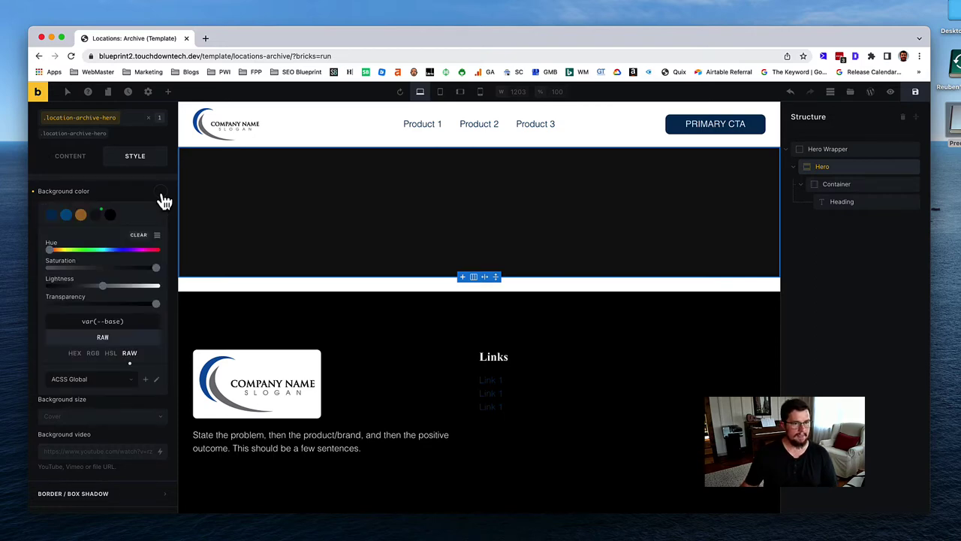
click(162, 197)
Step: Set the typography color of the "location-archive-hero" class to var(--shade-ultra-light) from the ACSS Shade palette
scroll(111, 201, up, 3)
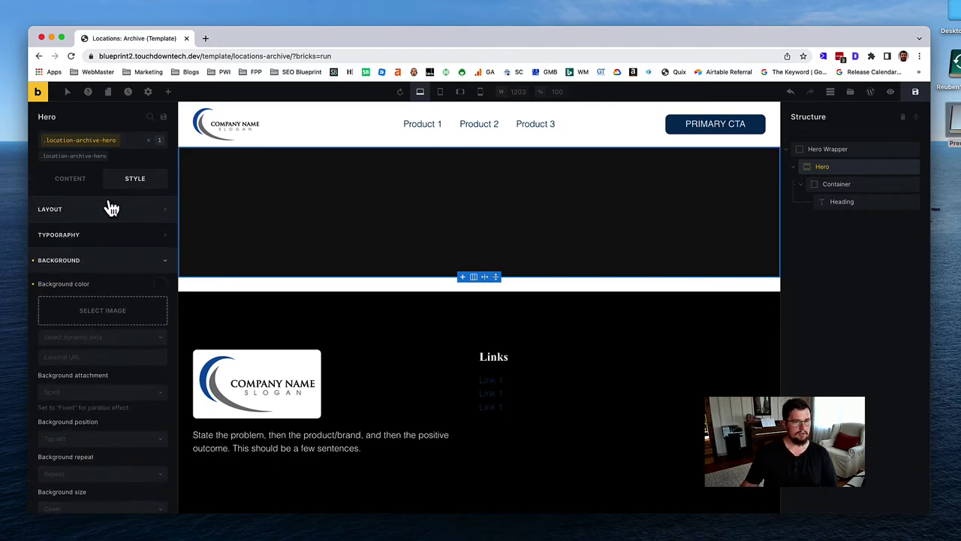
click(109, 235)
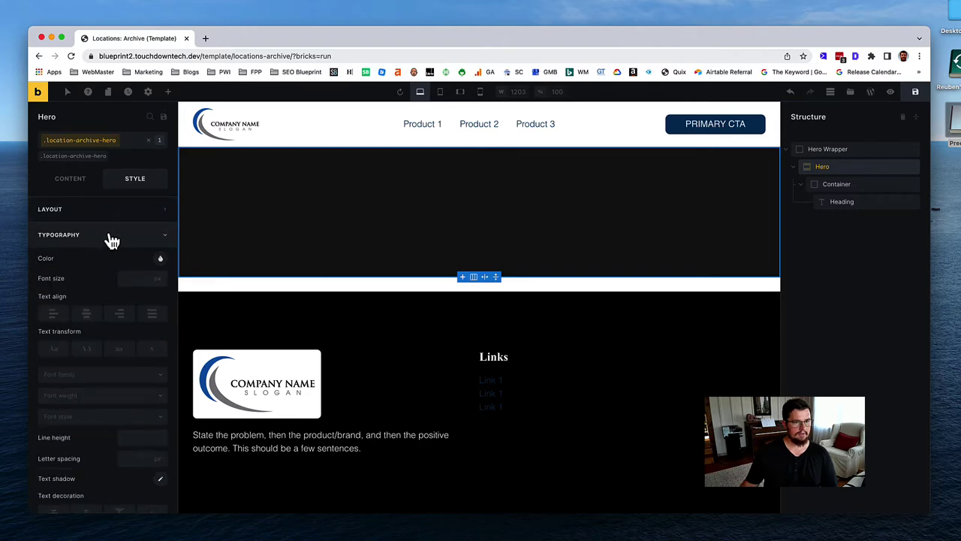
click(160, 258)
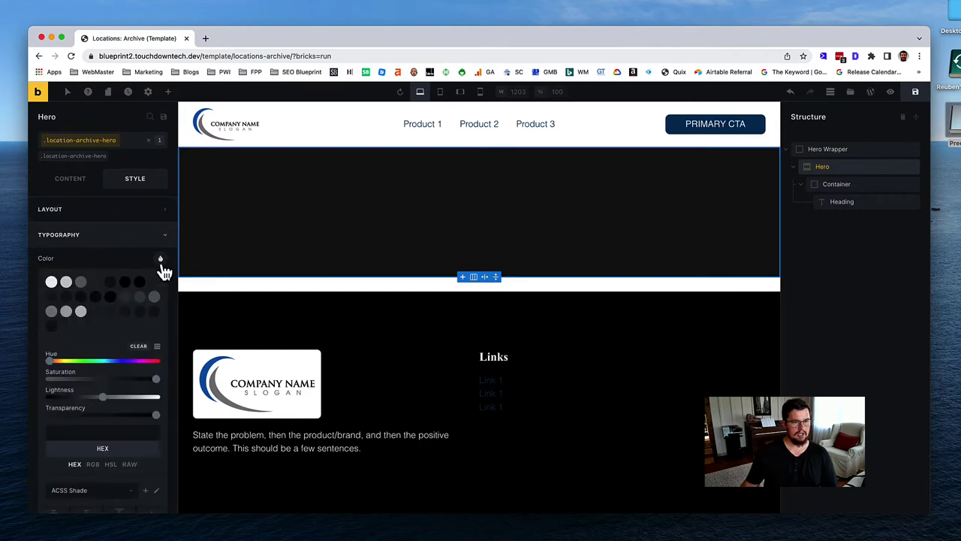
click(51, 283)
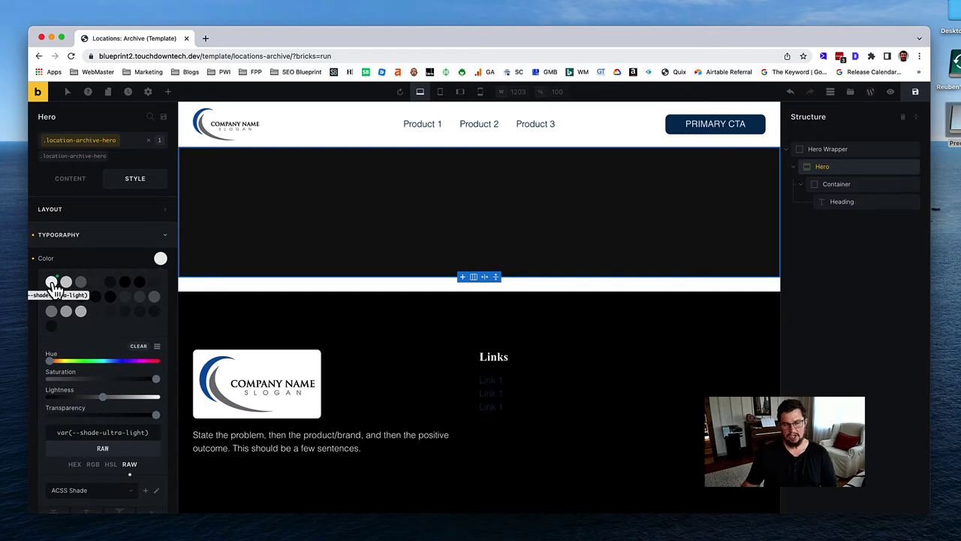
Step: Set the text color of the Heading element itself, without its class active, to the raw value currentColor
click(841, 205)
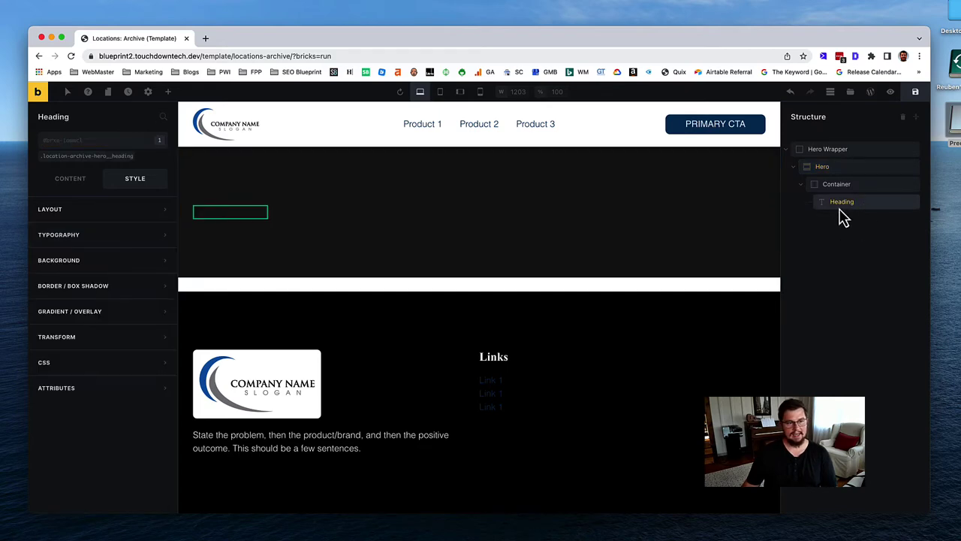
click(111, 236)
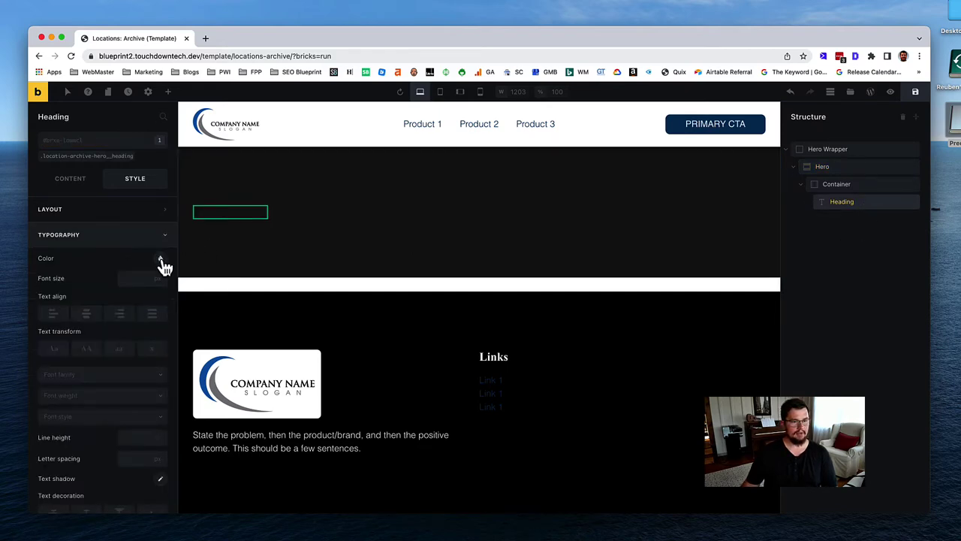
click(160, 259)
click(129, 464)
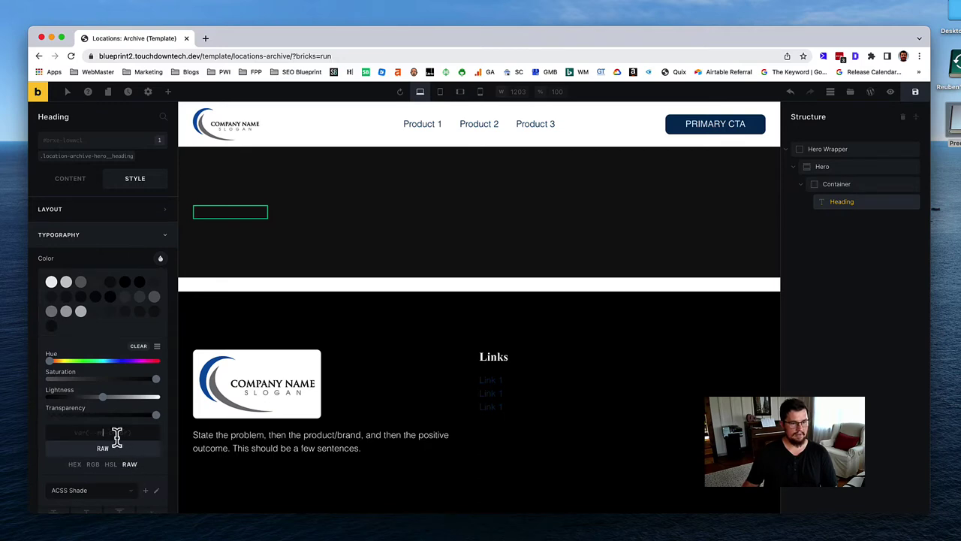
click(117, 436)
text(curre)
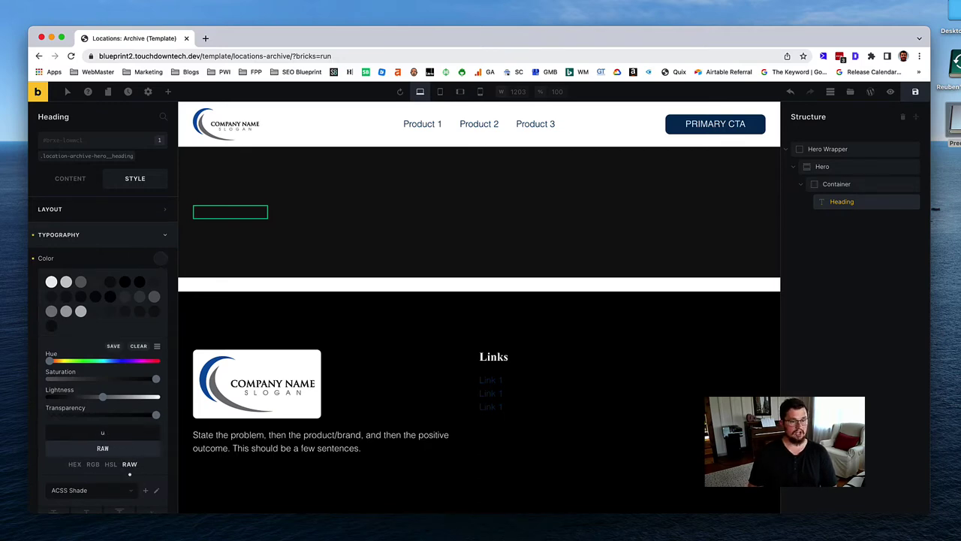
text(ntColo)
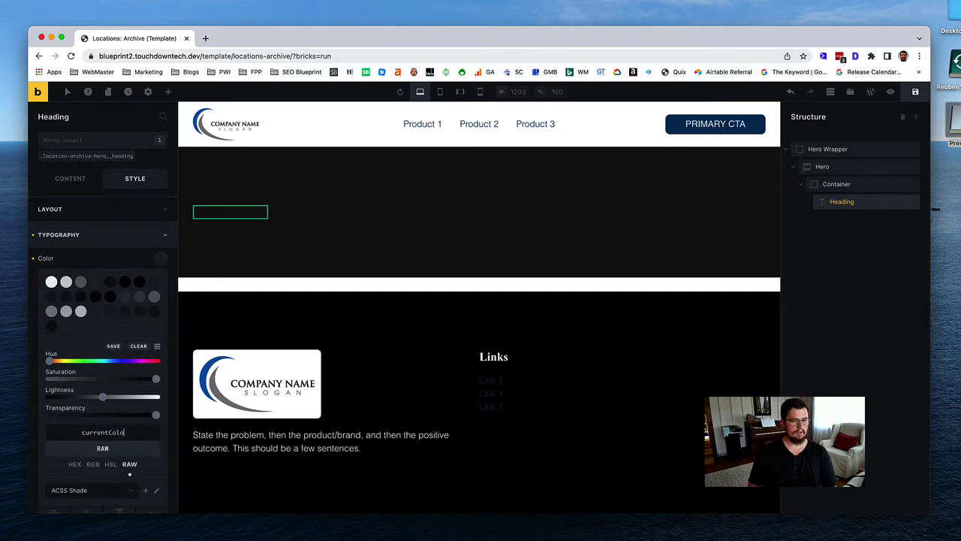
text(r)
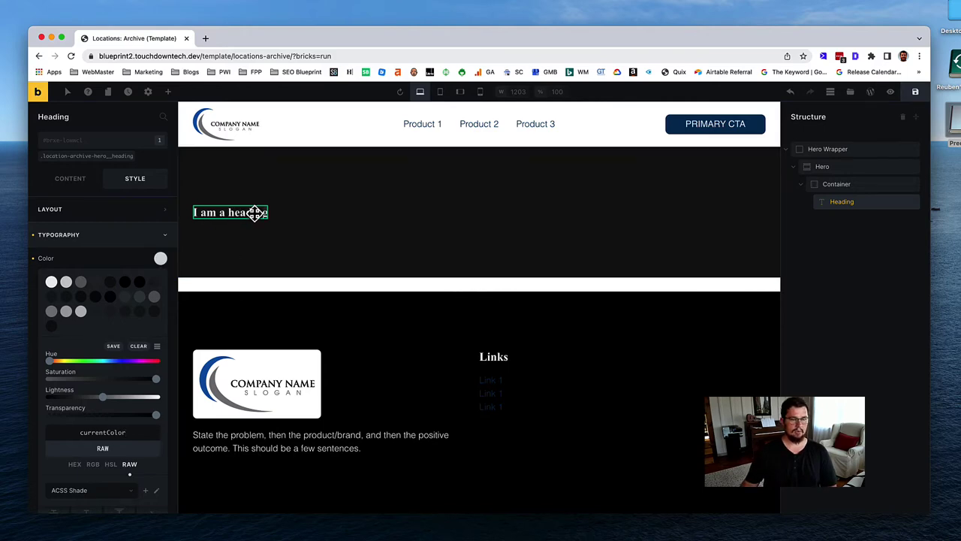
Step: Set the typography color of the "location-archive-hero__heading" class on the Heading to the raw value currentColor
click(861, 189)
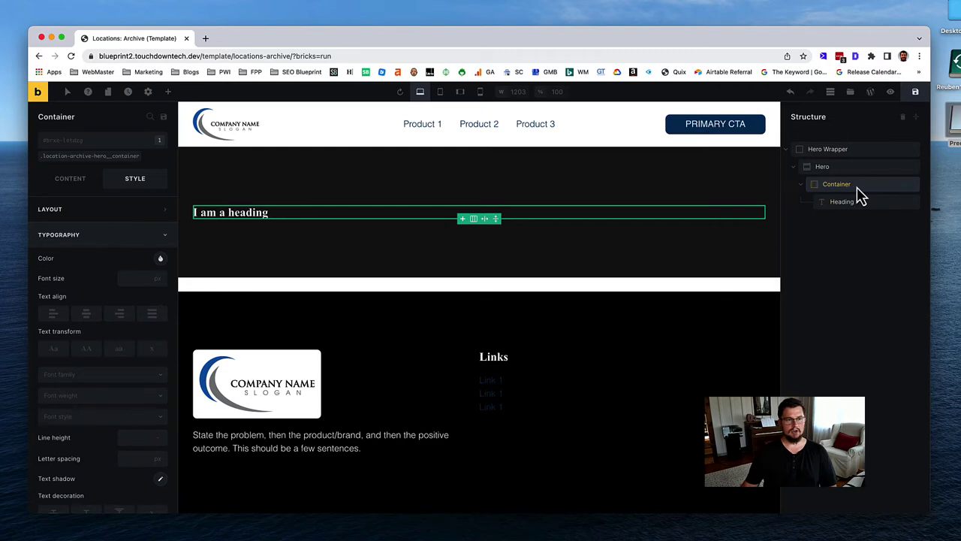
click(870, 207)
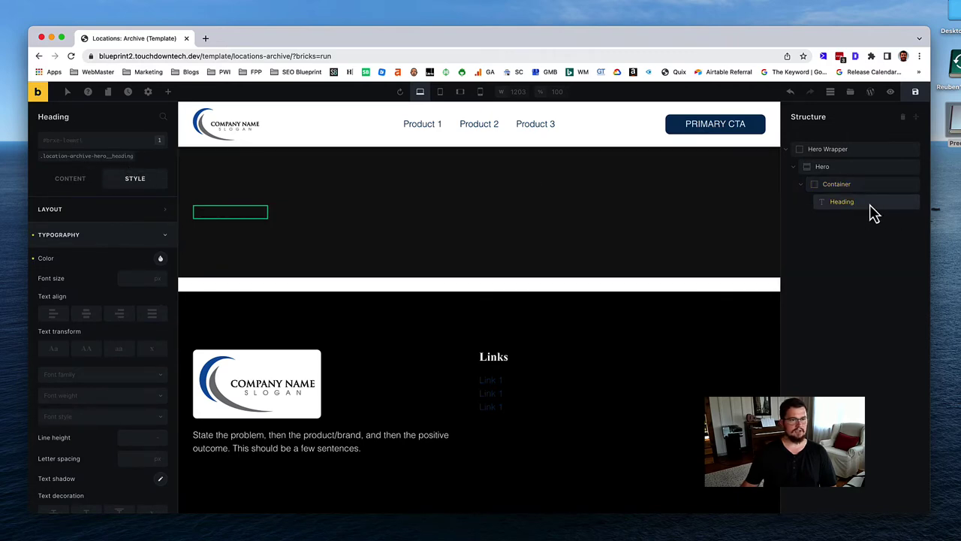
click(84, 156)
click(108, 240)
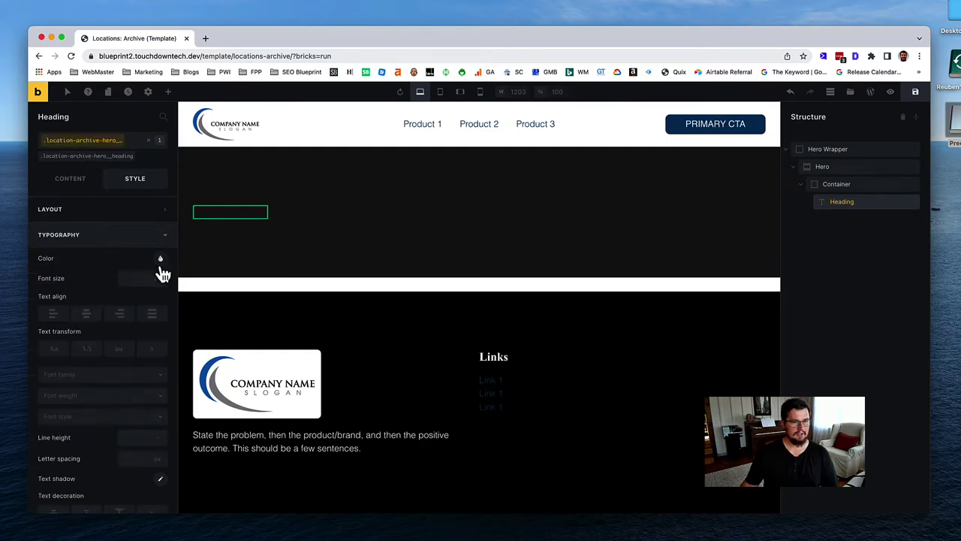
click(160, 261)
click(130, 465)
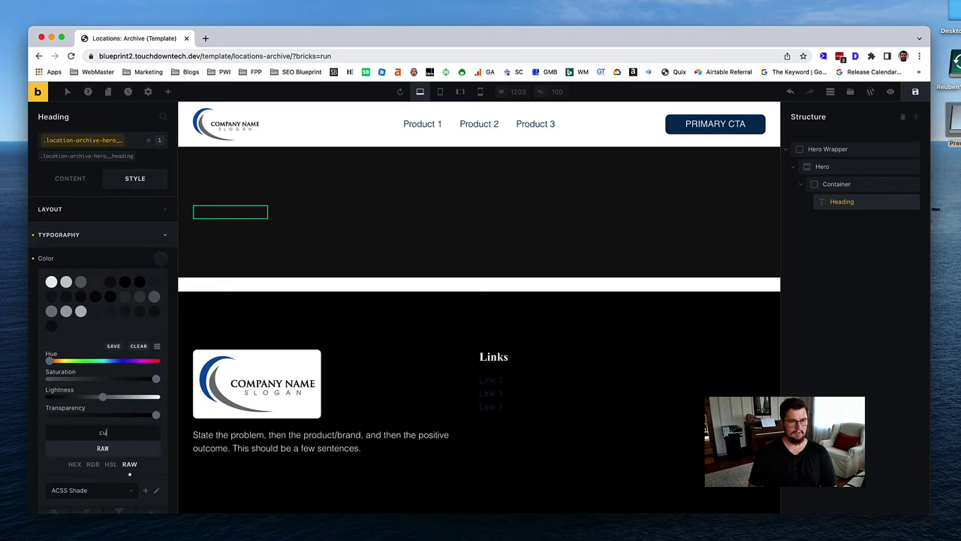
text(currentColor)
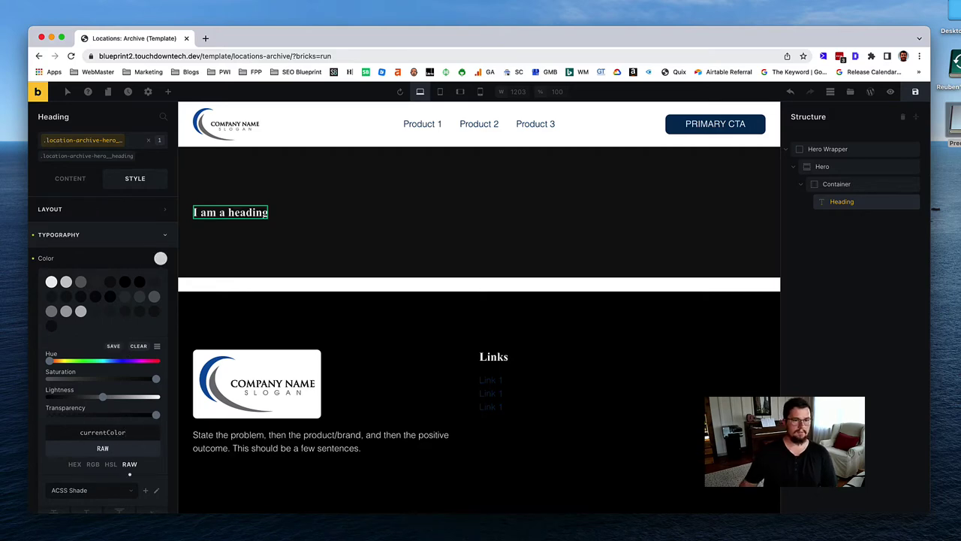
Step: Center the cross-axis alignment on the Hero container's "location-archive-hero__container" class
click(804, 187)
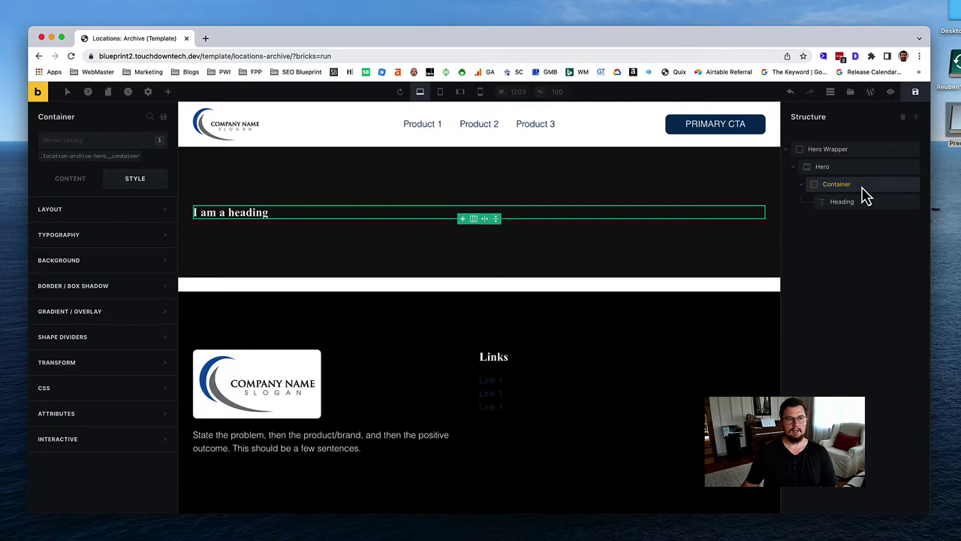
click(115, 154)
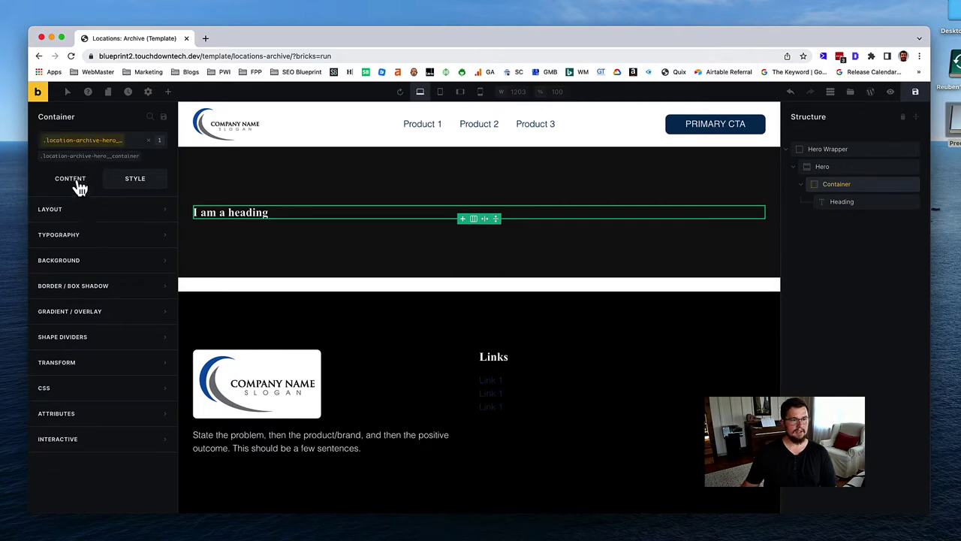
click(78, 185)
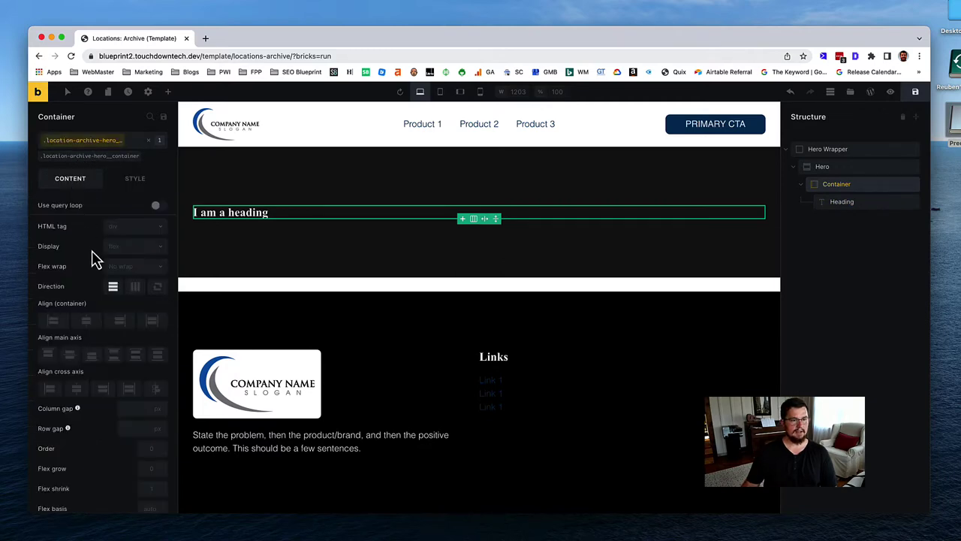
click(76, 389)
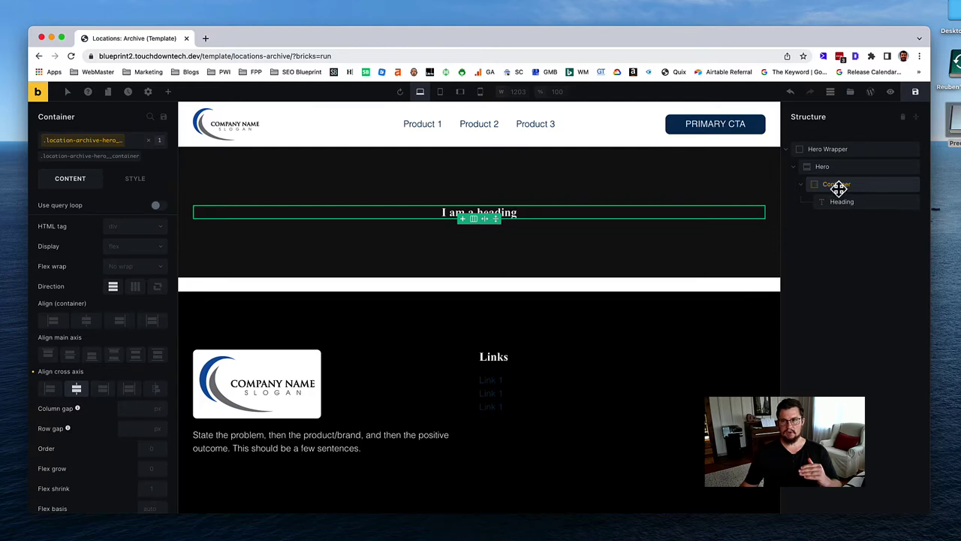
Step: Collapse the Hero Wrapper in the structure and add a new Section with its container below it
click(793, 168)
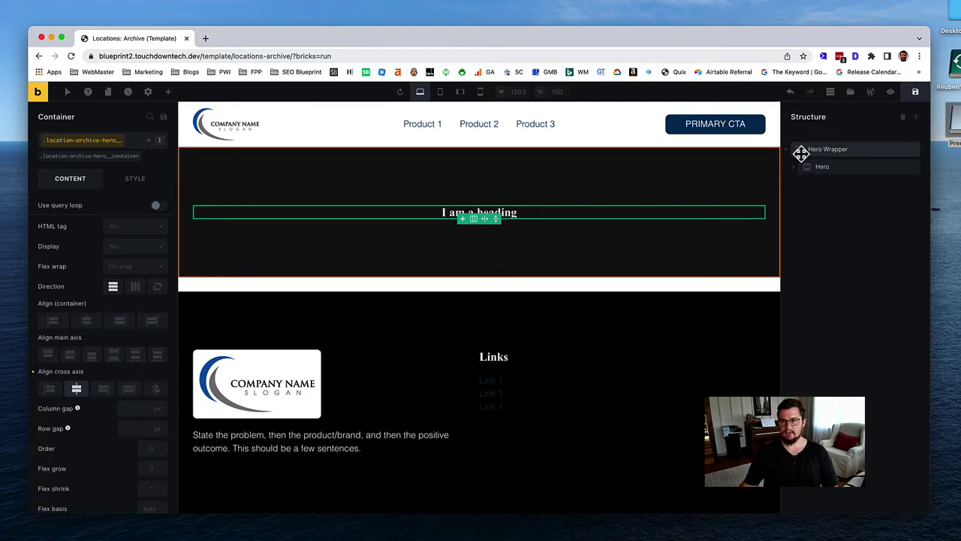
click(786, 148)
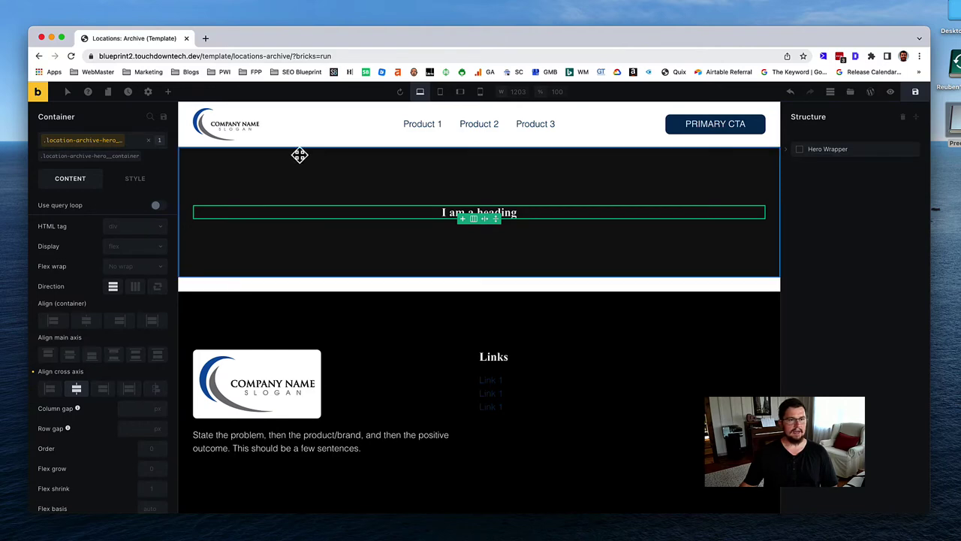
click(168, 92)
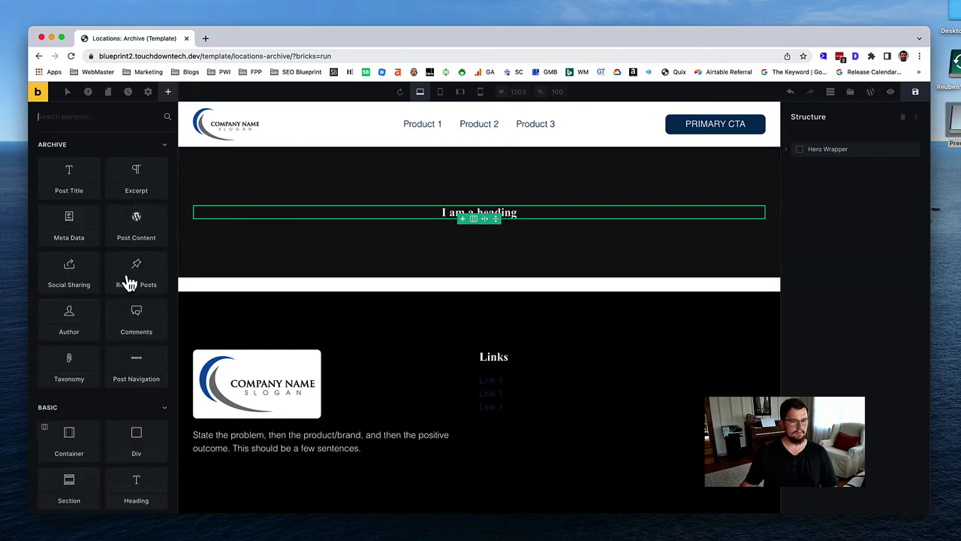
click(76, 496)
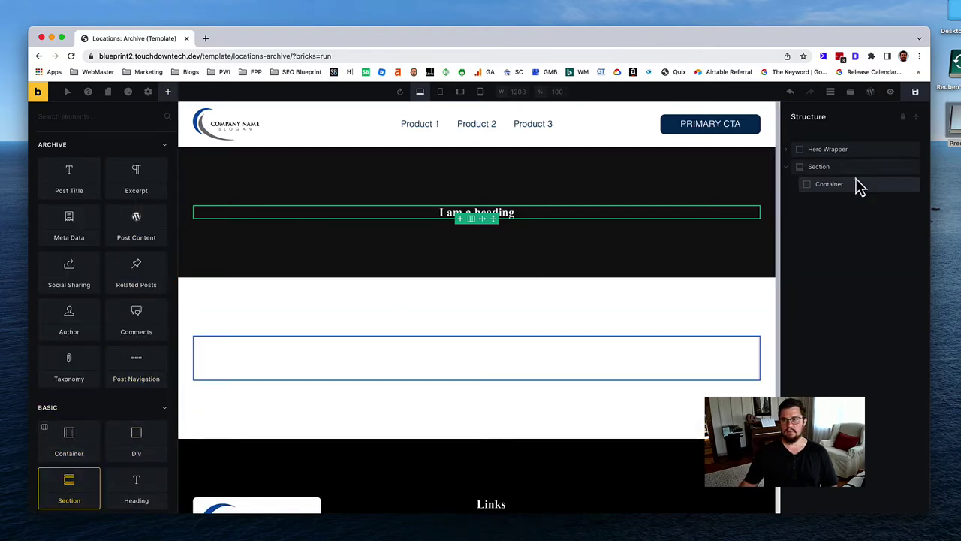
Step: Rename the new Section below the Hero Wrapper as "Body" in the structure
click(826, 168)
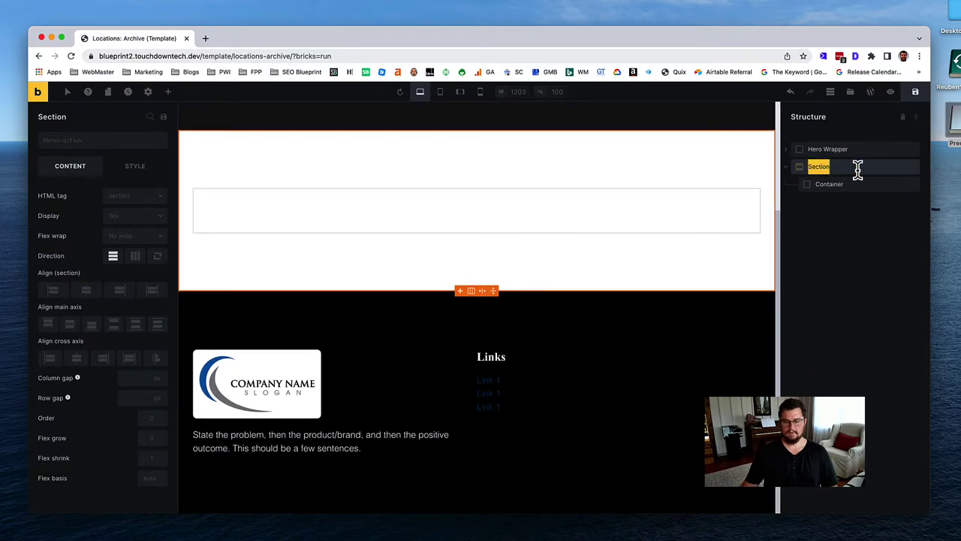
text(Body)
key(Return)
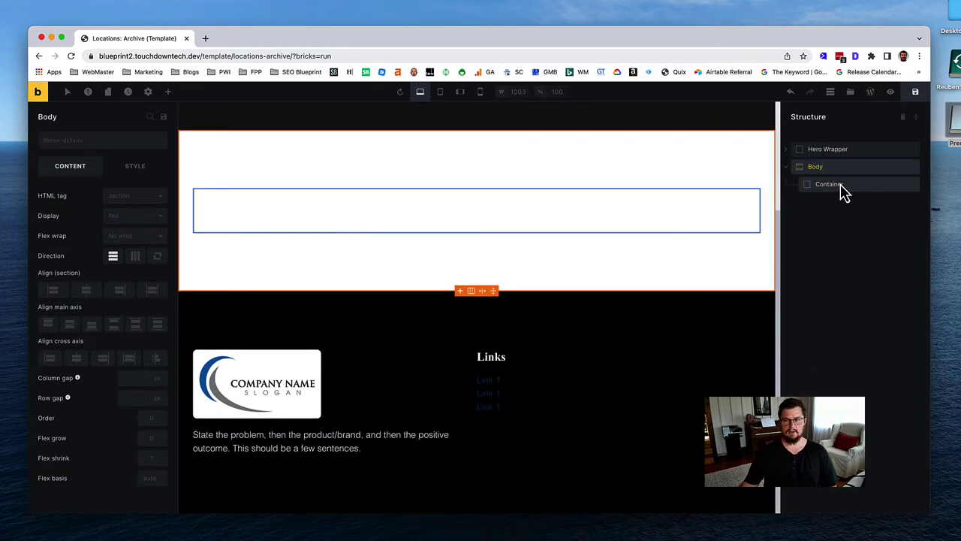
Step: Add two Div elements inside the Body section's Container
click(839, 185)
click(169, 93)
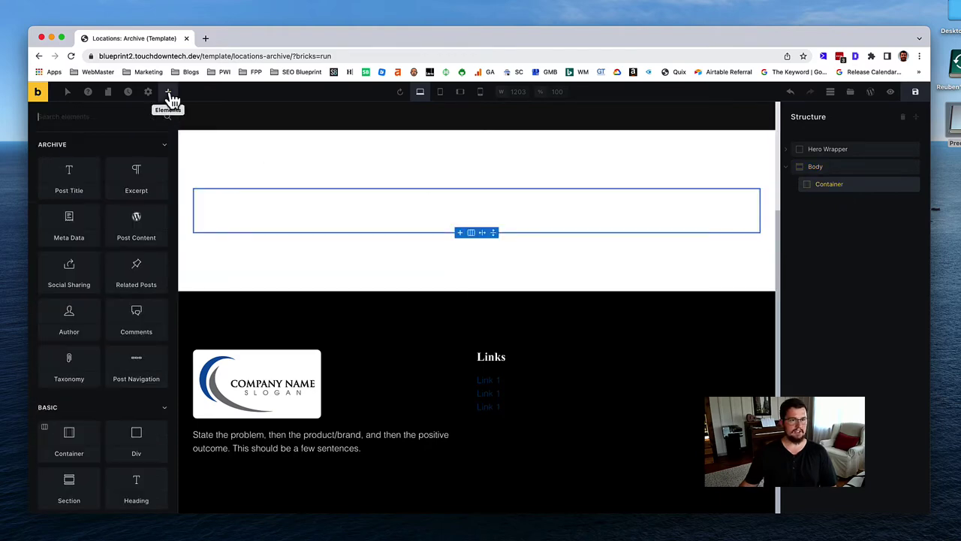
click(144, 451)
click(145, 451)
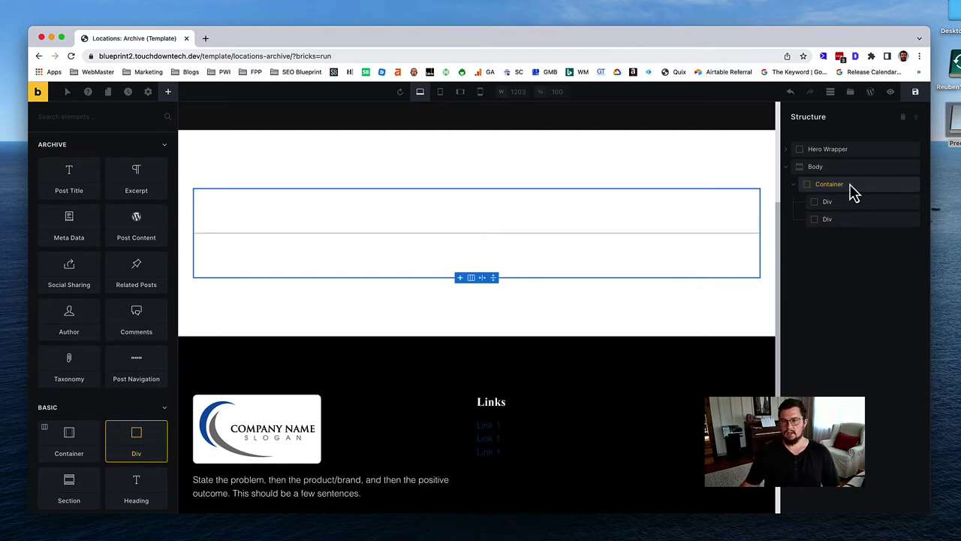
scroll(668, 197, up, 1)
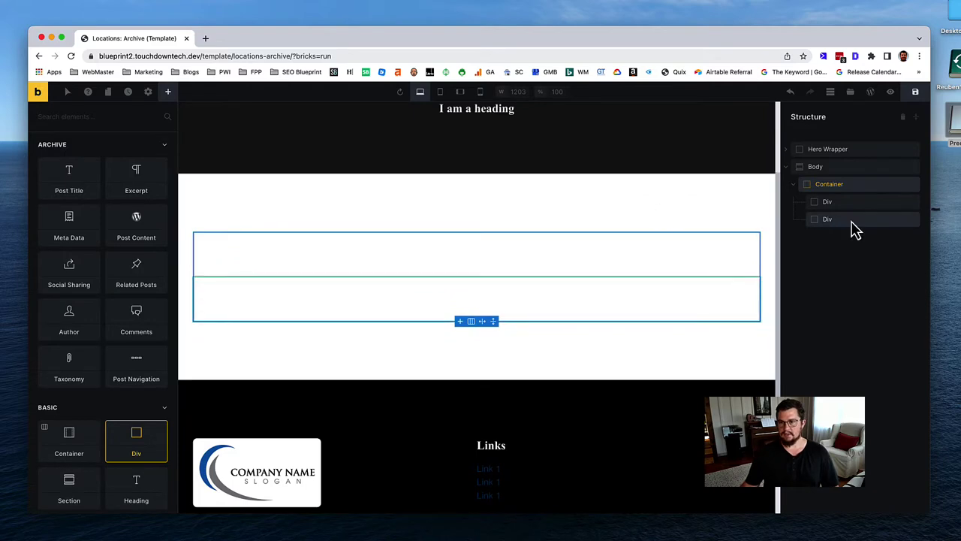
Step: Add a Heading, a Basic Text and a Rich Text element inside the Container's first Div
click(842, 204)
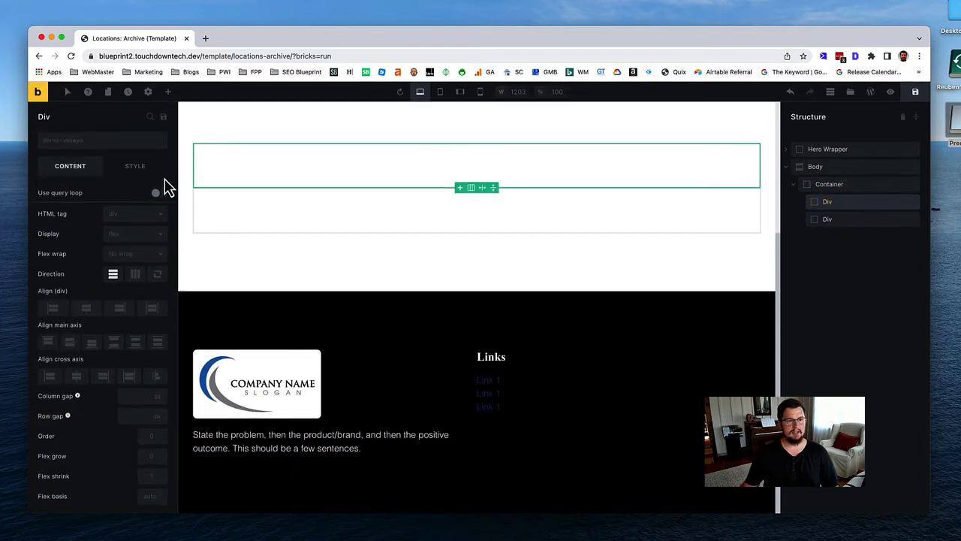
click(167, 92)
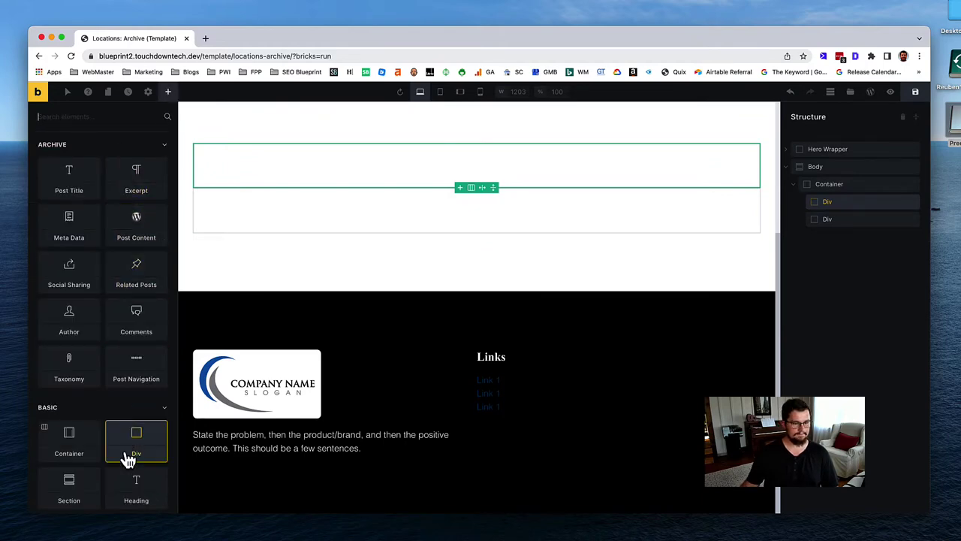
click(138, 493)
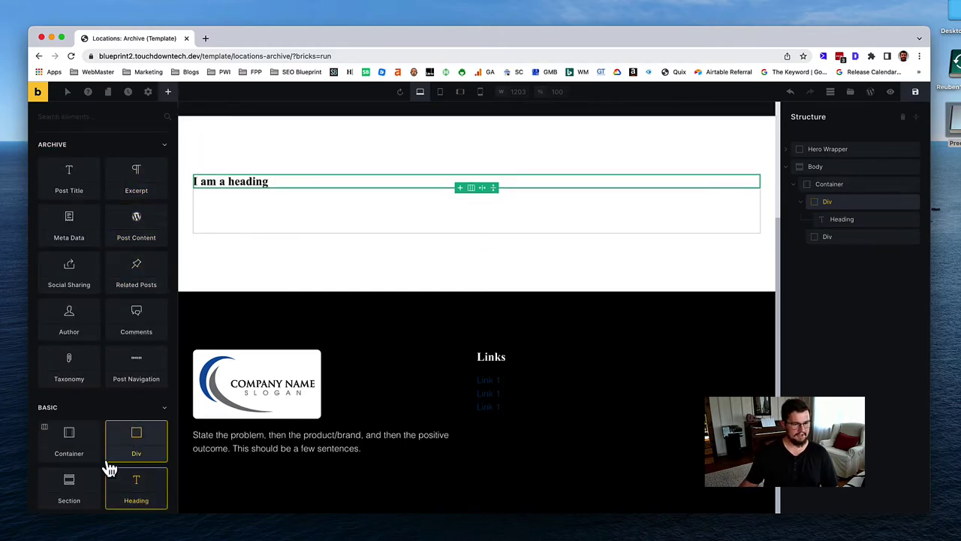
scroll(107, 465, down, 3)
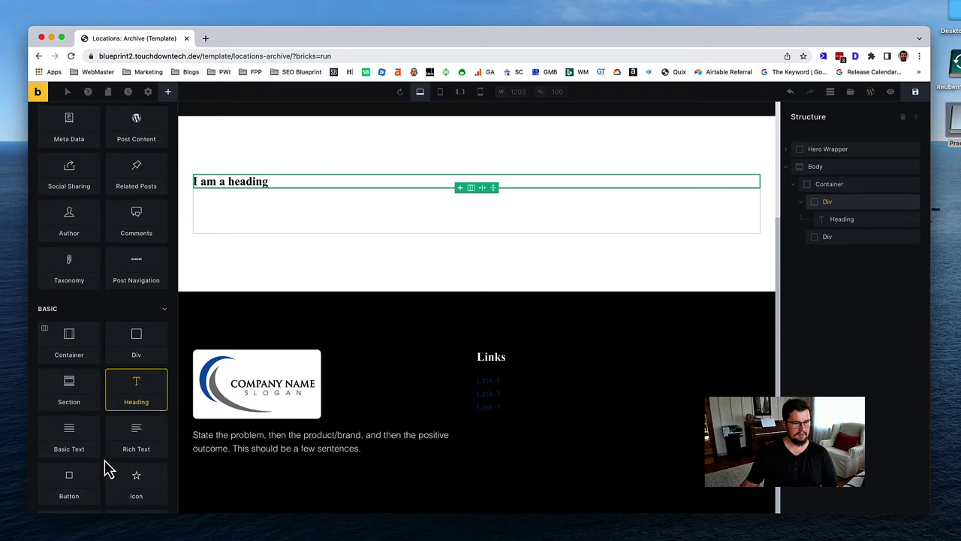
click(70, 440)
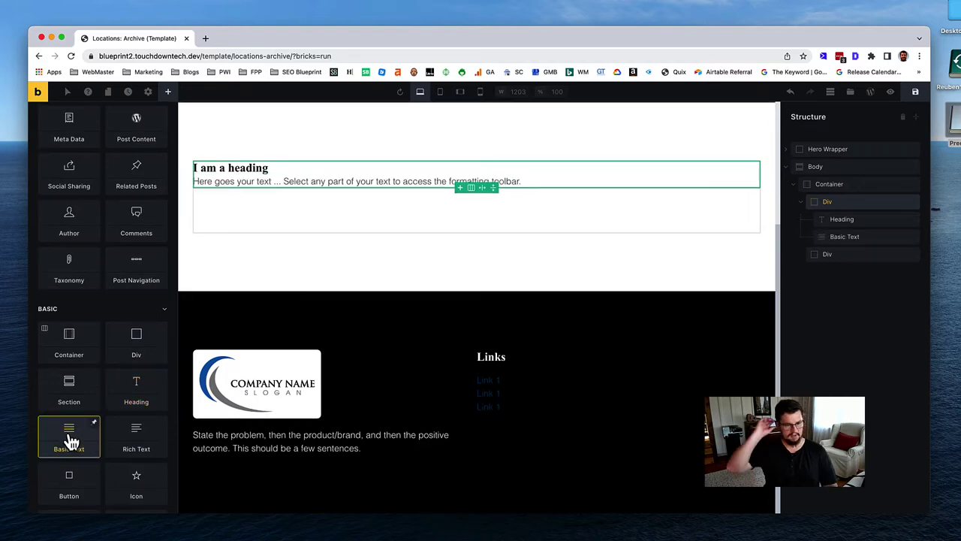
click(137, 442)
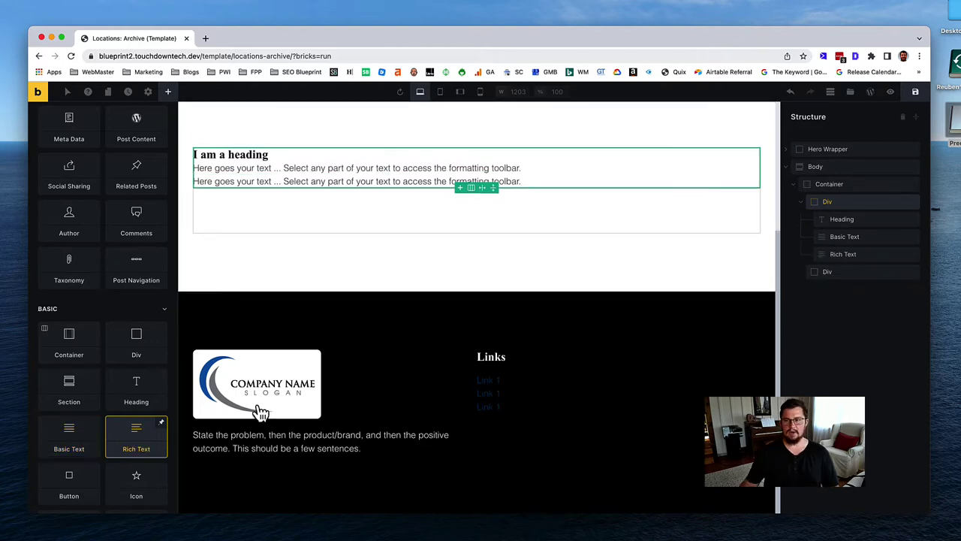
Step: Delete the Basic Text element from the first Div
click(906, 249)
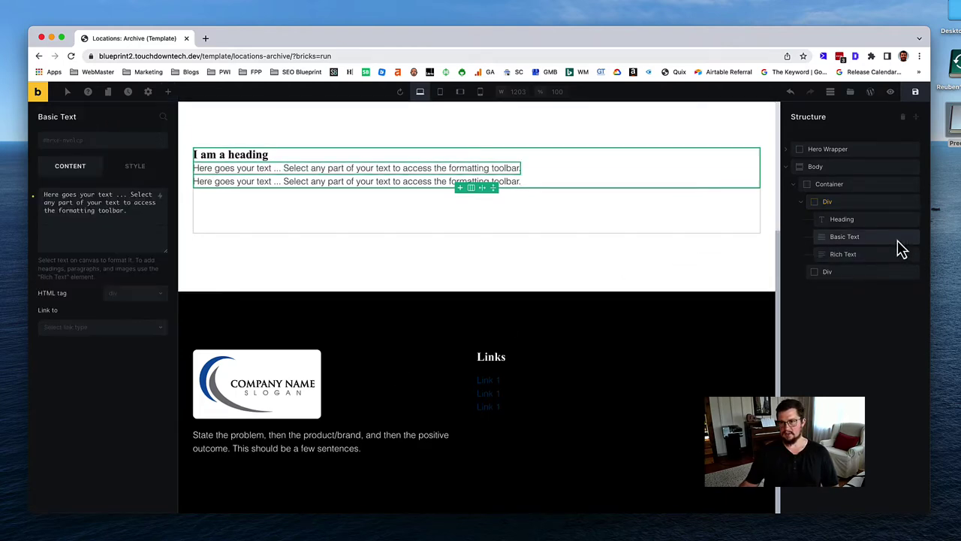
right_click(901, 248)
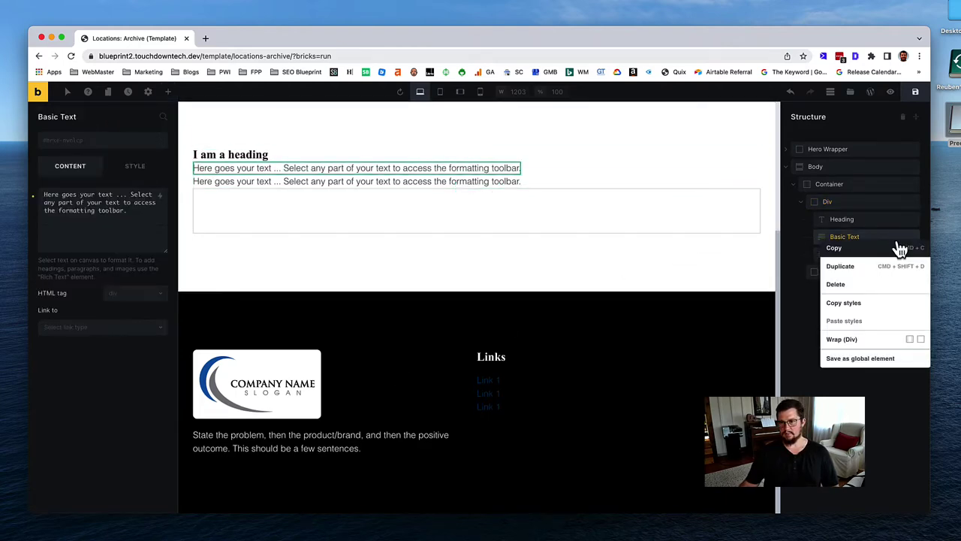
click(860, 285)
Step: Find the Shortcode element by searching for "short" and add one below the Rich Text in the first Div
click(851, 240)
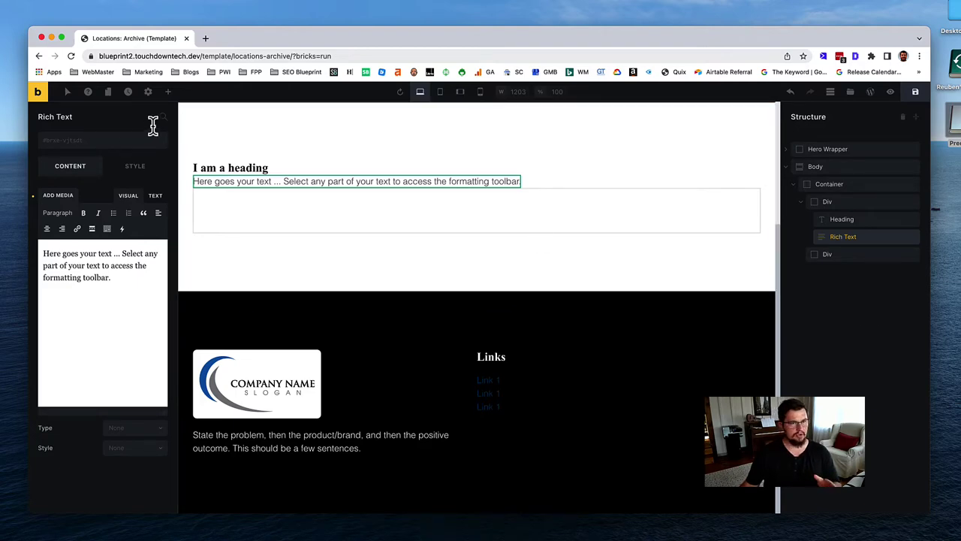
click(167, 92)
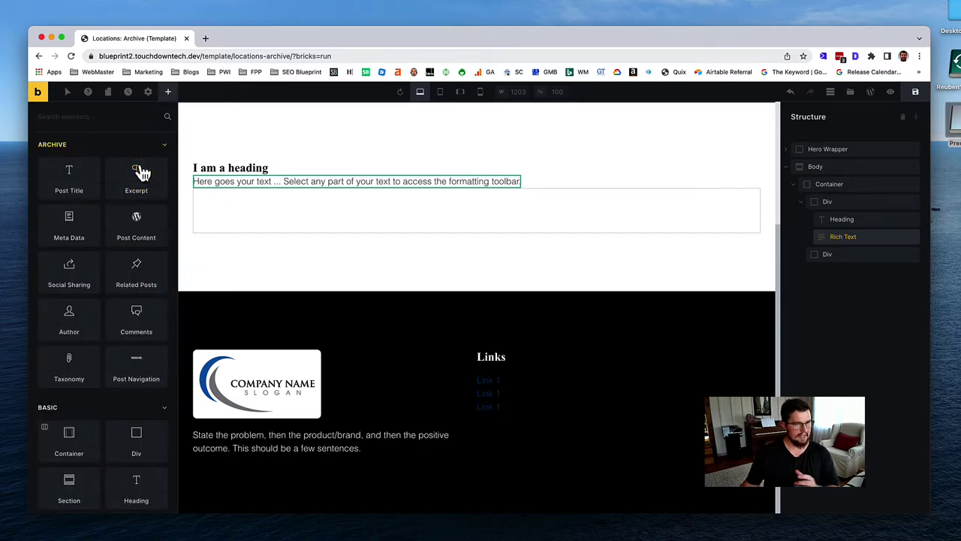
click(112, 115)
text(short)
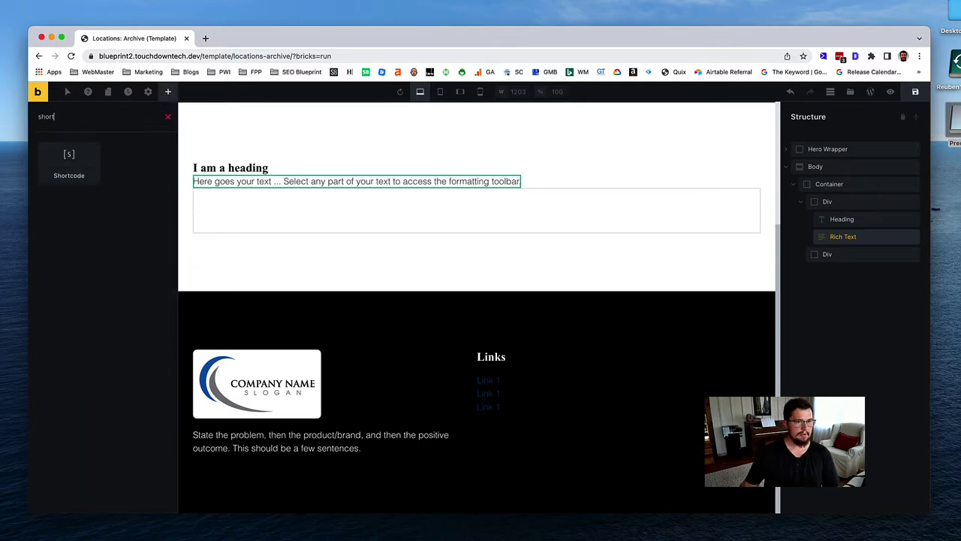
click(66, 173)
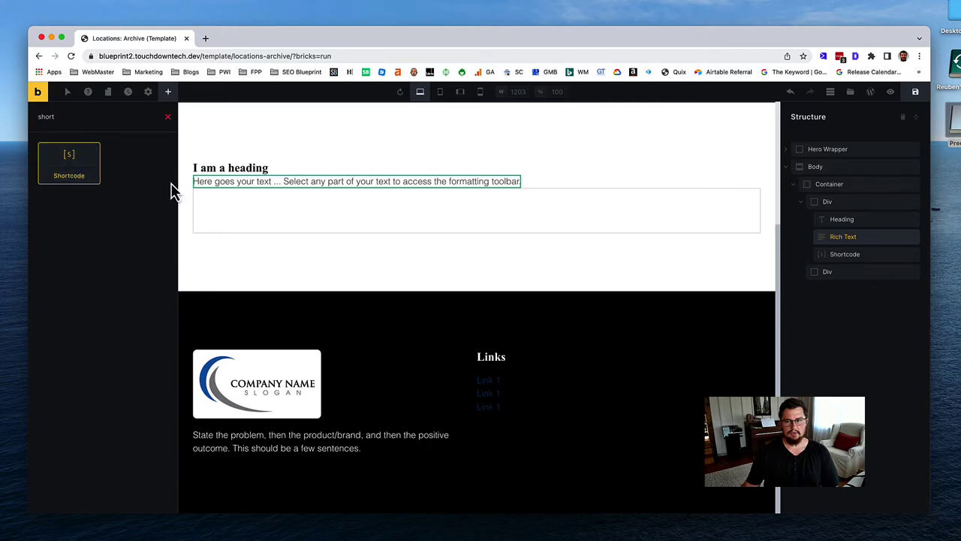
Step: Add a nested Div below the Shortcode, place a Heading inside it and collapse it in the structure
click(850, 257)
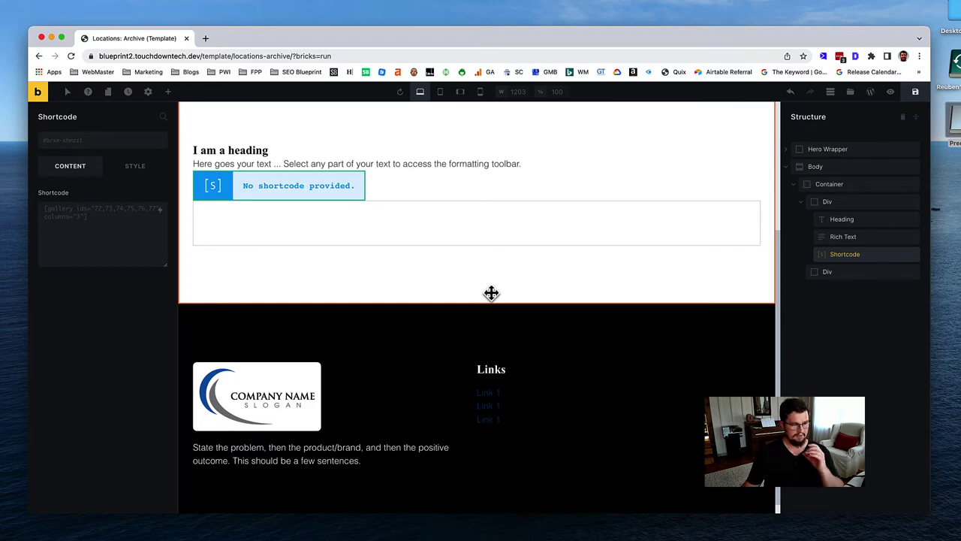
click(167, 92)
click(142, 458)
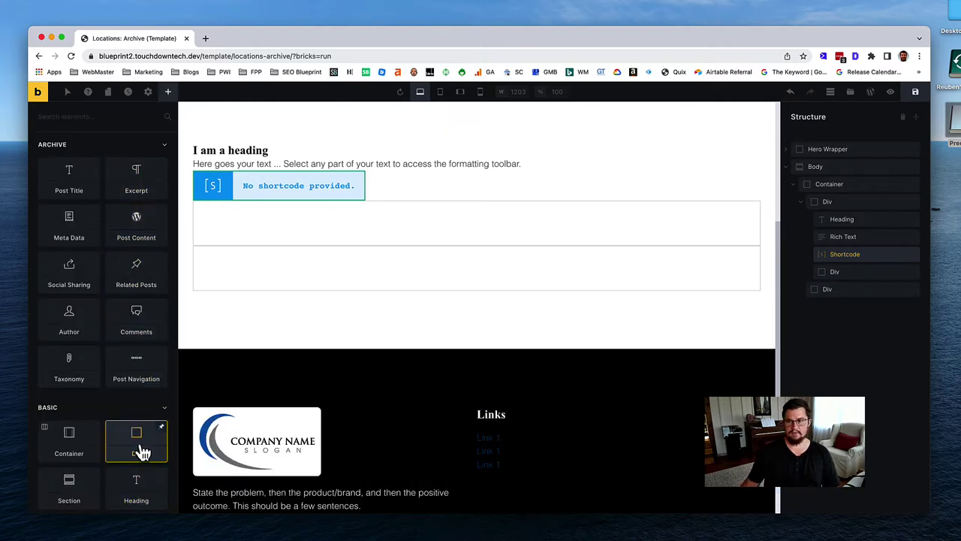
click(868, 275)
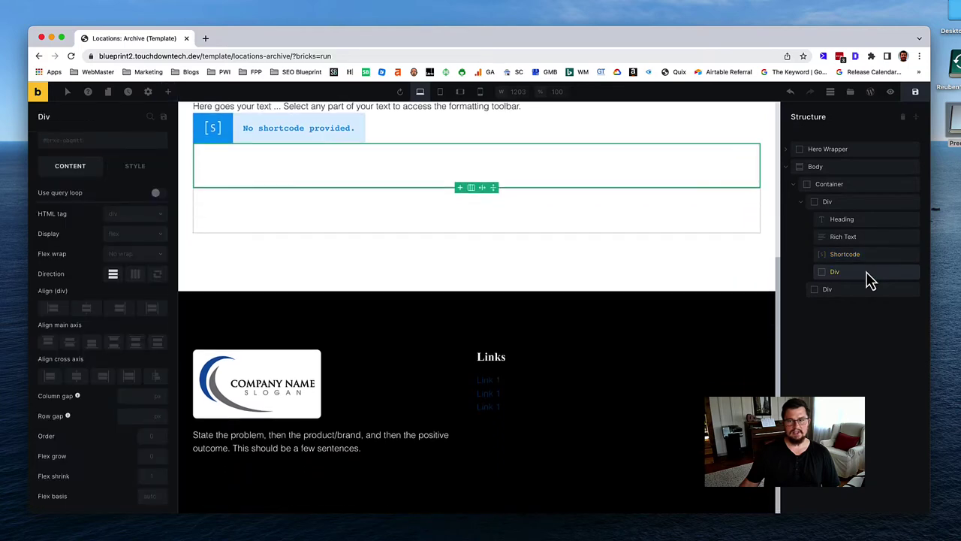
click(168, 93)
scroll(154, 421, down, 2)
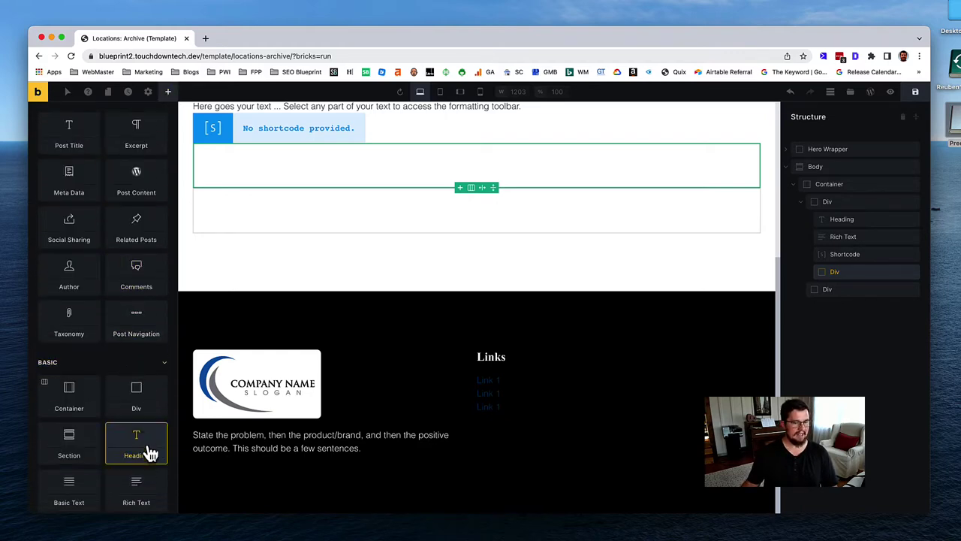
click(135, 441)
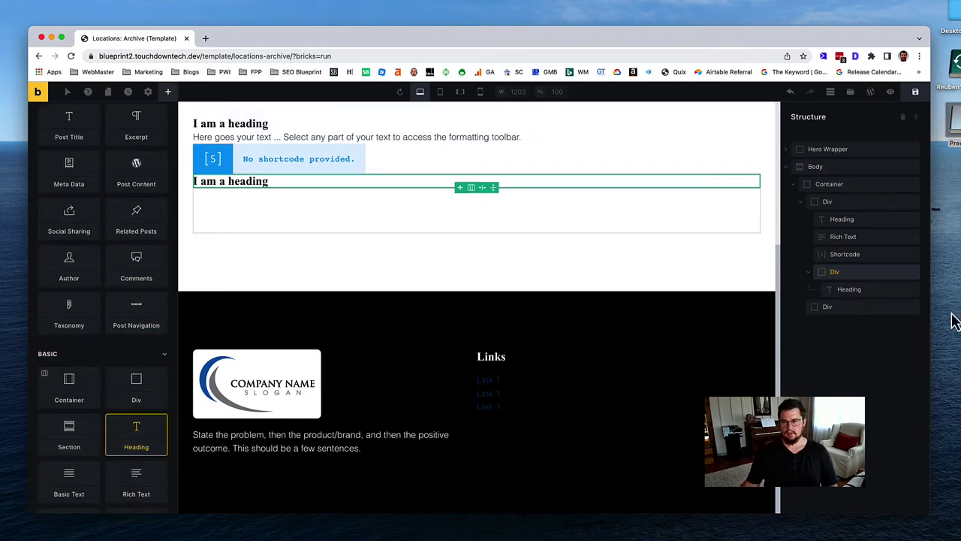
click(808, 272)
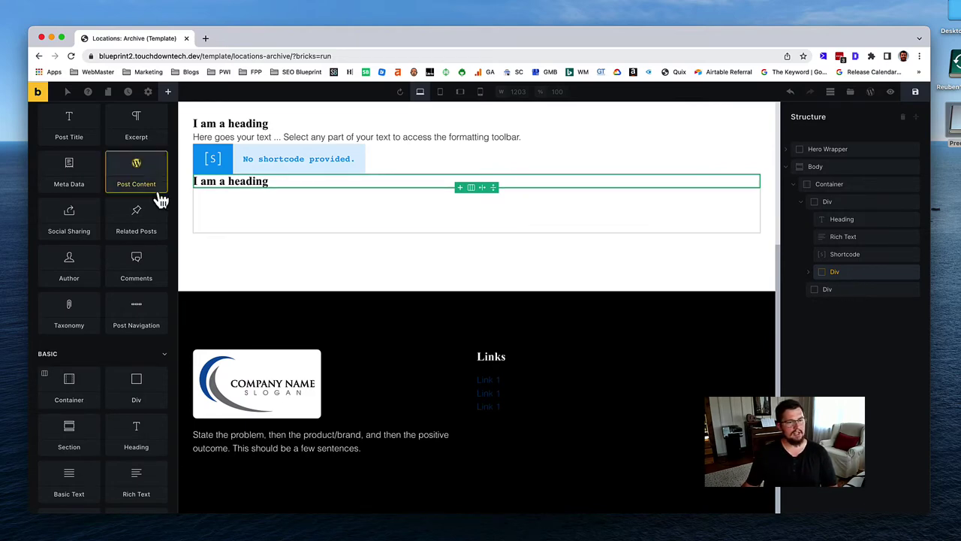
Step: Add another Shortcode element directly below the nested Div, inside the Container's first Div
scroll(135, 219, up, 2)
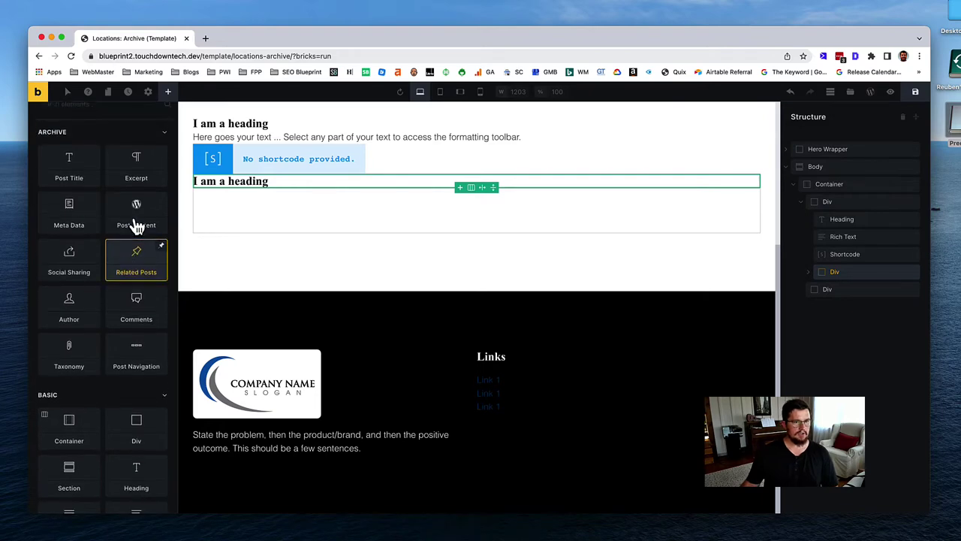
click(138, 117)
text(sho)
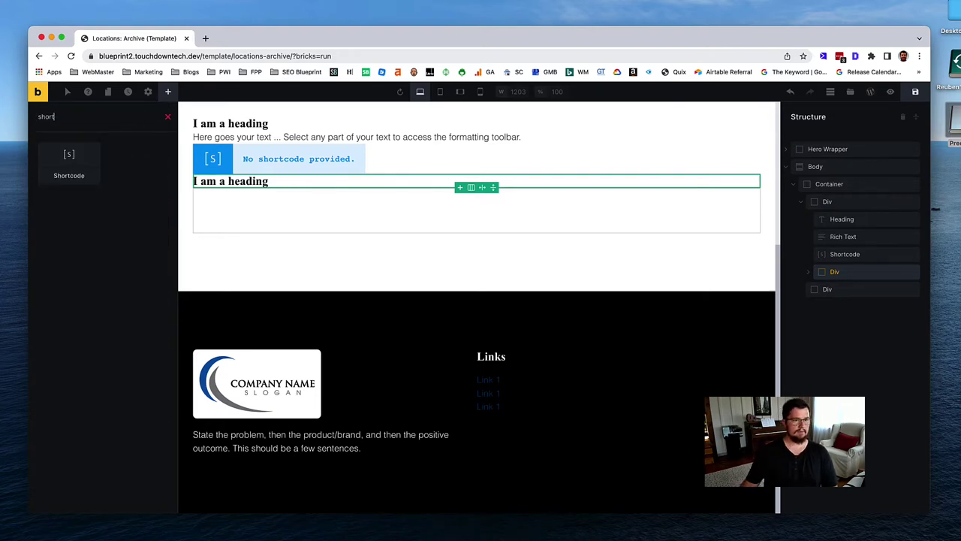
text(rt)
drag(84, 161, 828, 273)
click(810, 274)
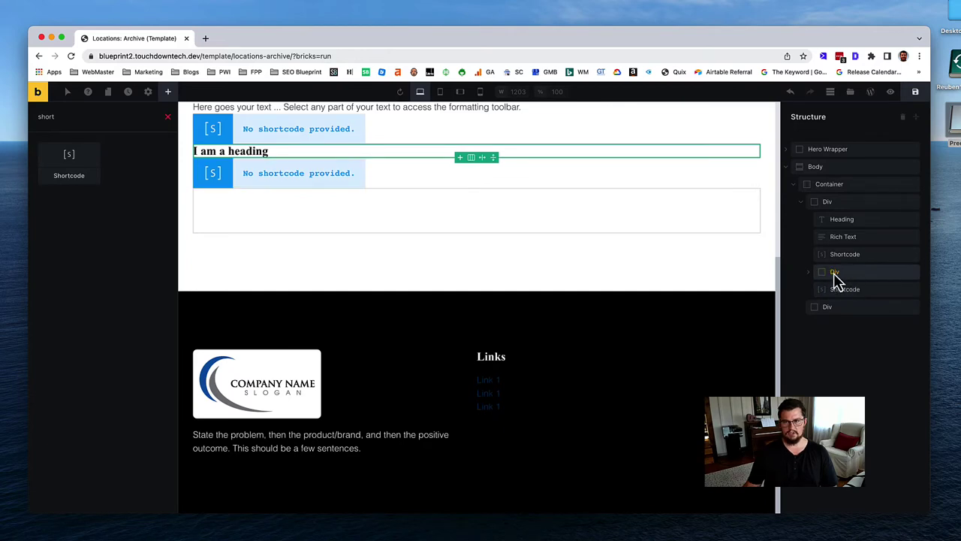
Step: Add a Shortcode element inside the Container's second Div
scroll(528, 304, up, 5)
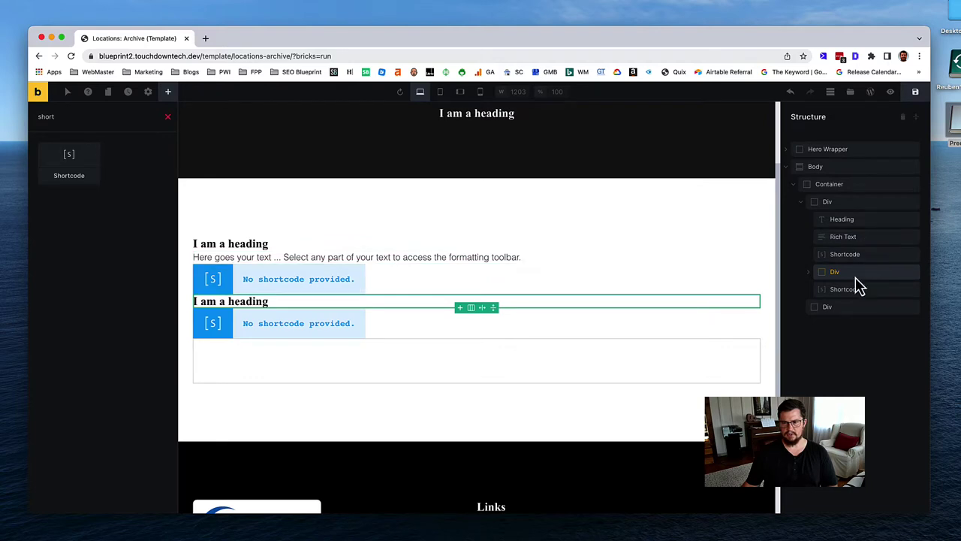
click(839, 314)
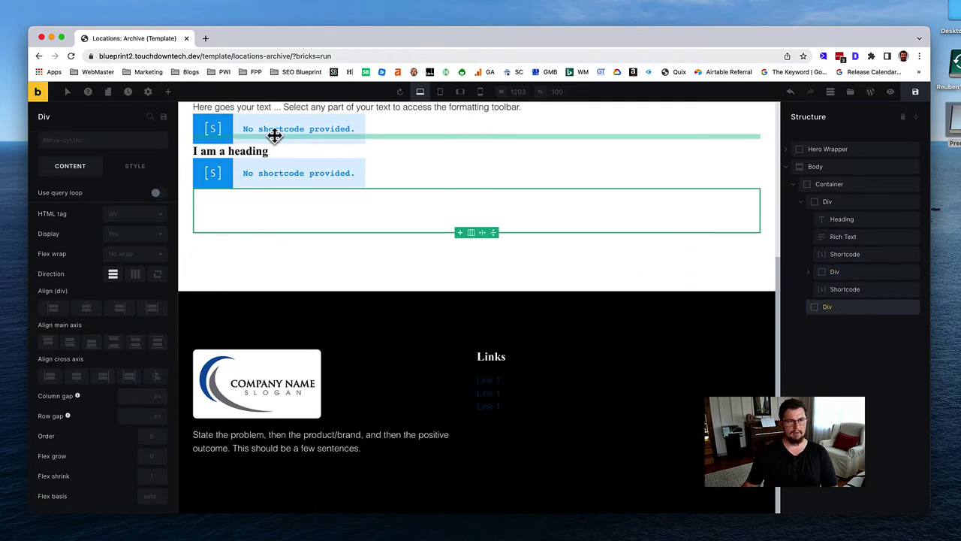
click(168, 96)
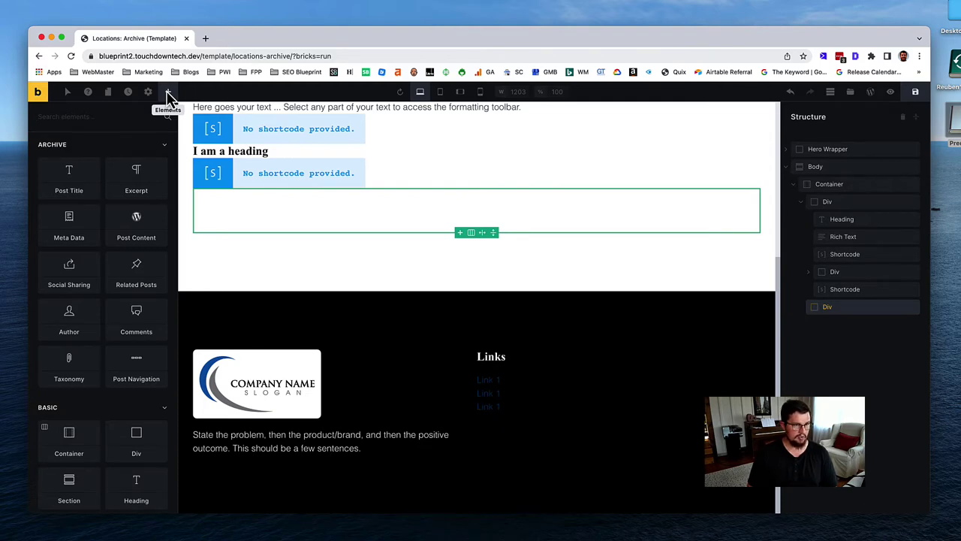
text(short)
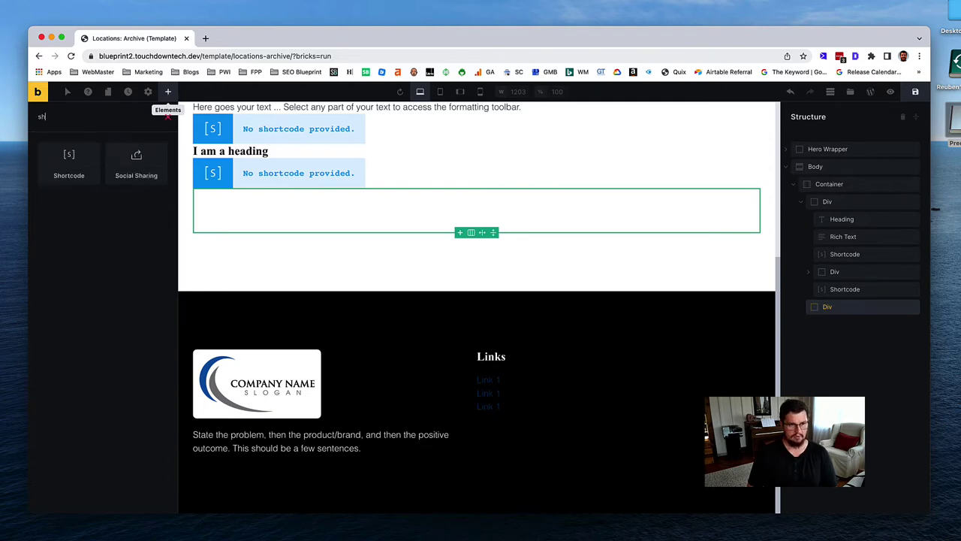
click(75, 164)
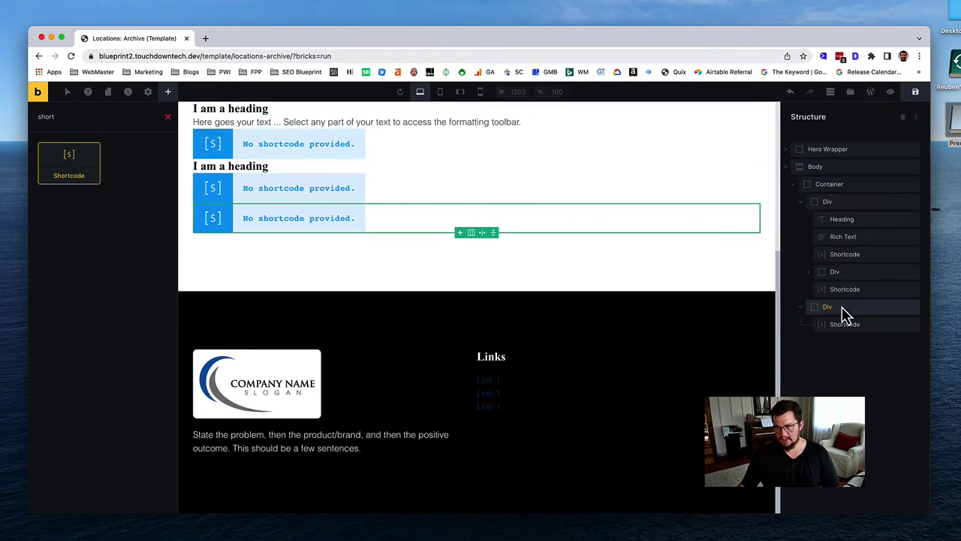
Step: Rename the Container's first Div as "Inner - Information" in the structure
click(830, 184)
scroll(664, 187, up, 3)
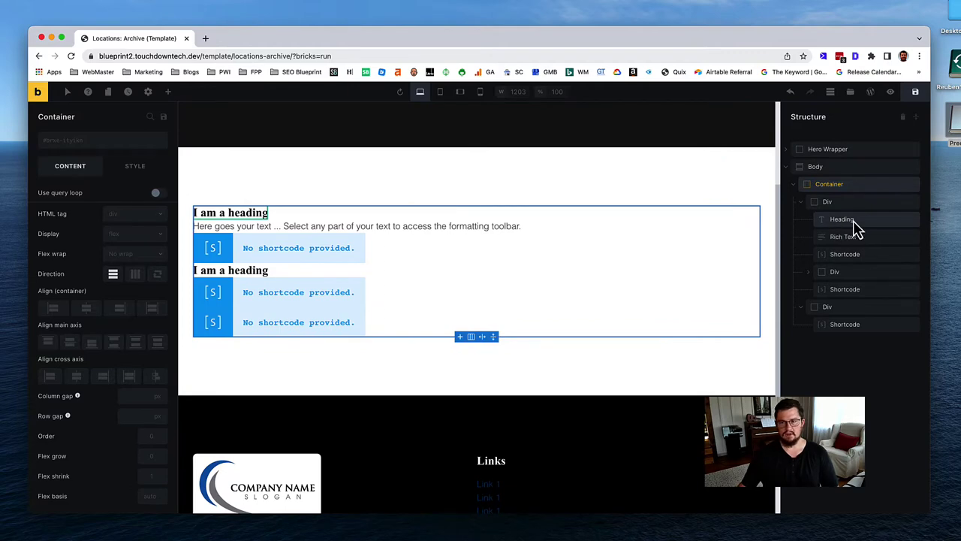
double_click(846, 202)
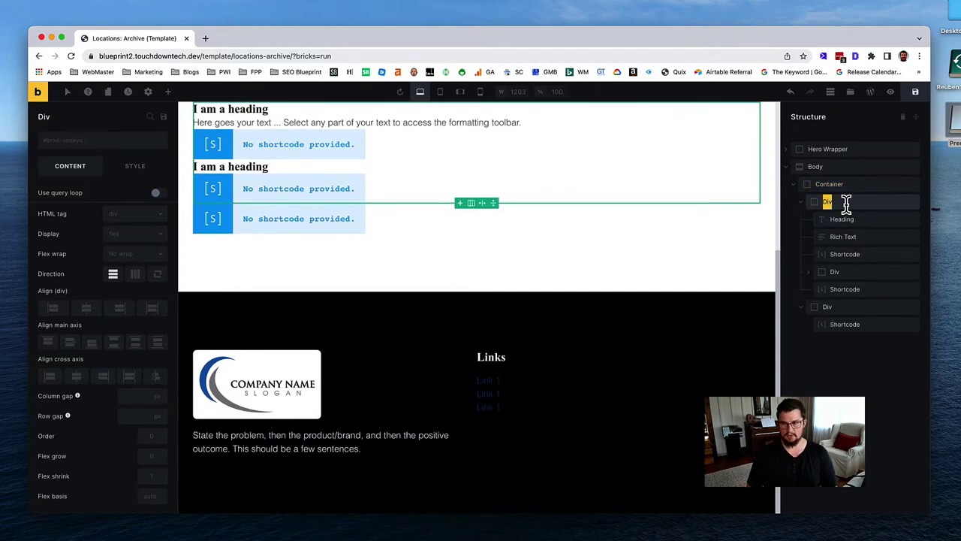
text(Inner - Inform)
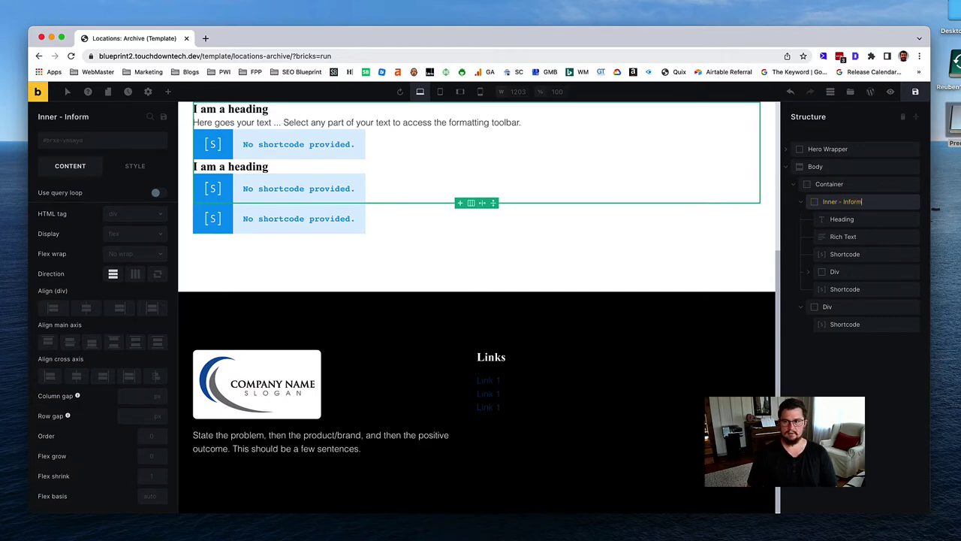
text(ation)
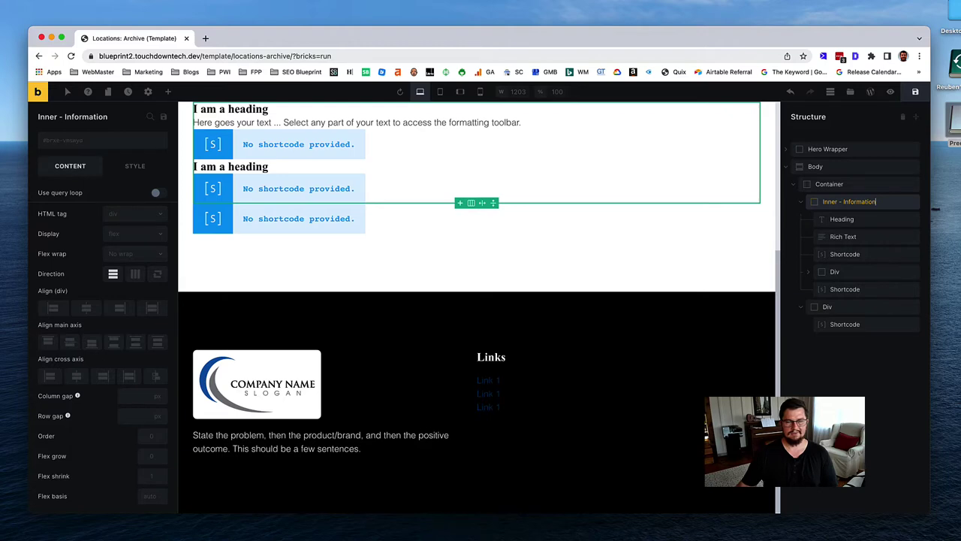
Step: Rename the Shortcode directly below the Rich Text as "Search Facet" in the structure
click(853, 220)
click(862, 235)
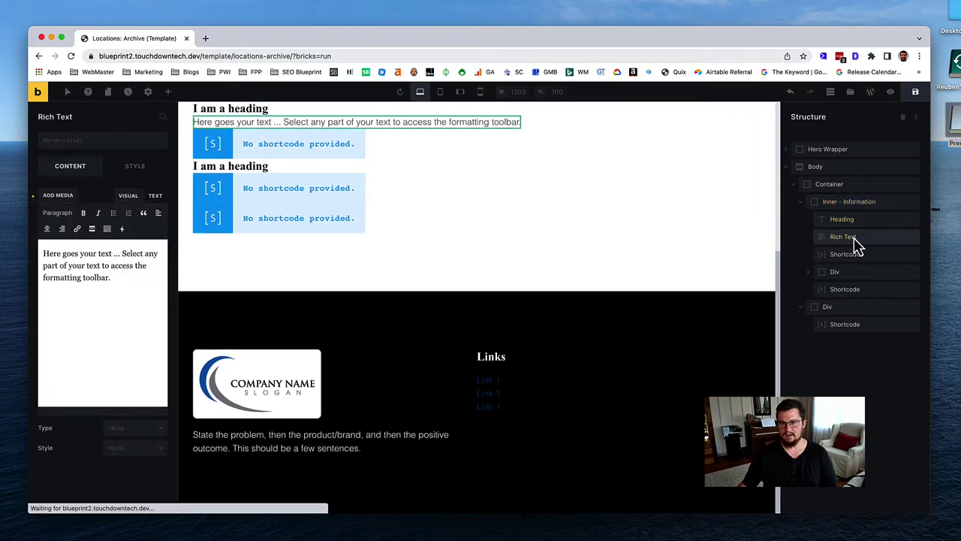
click(873, 257)
double_click(876, 256)
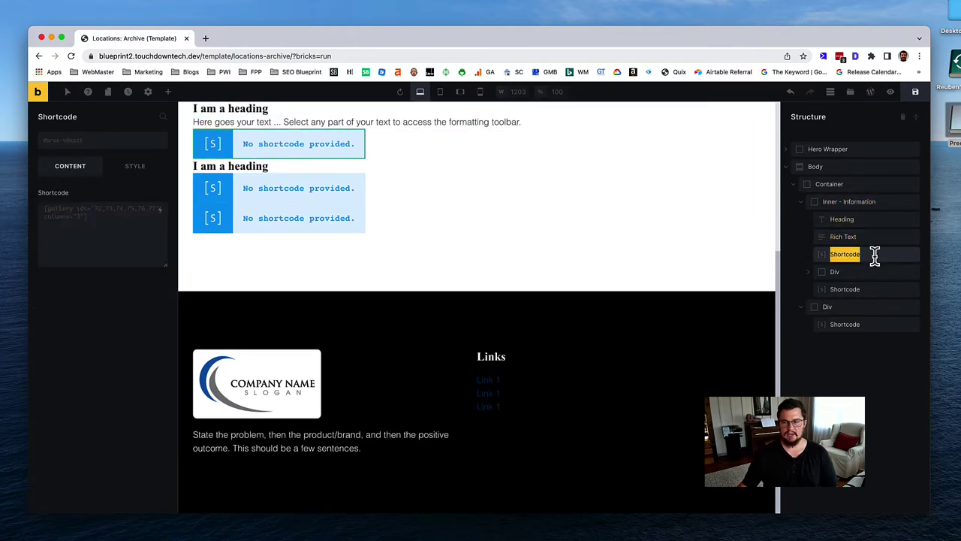
click(875, 255)
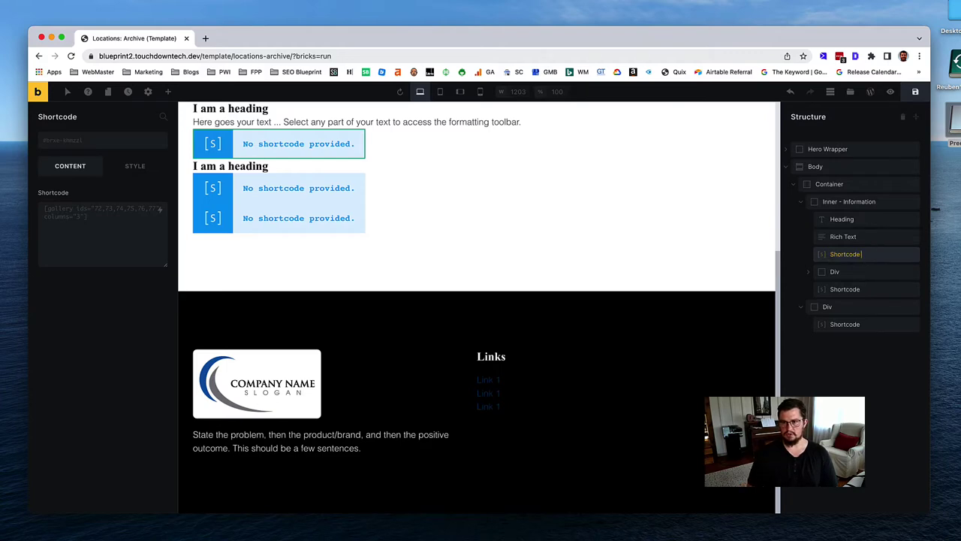
text(- Search)
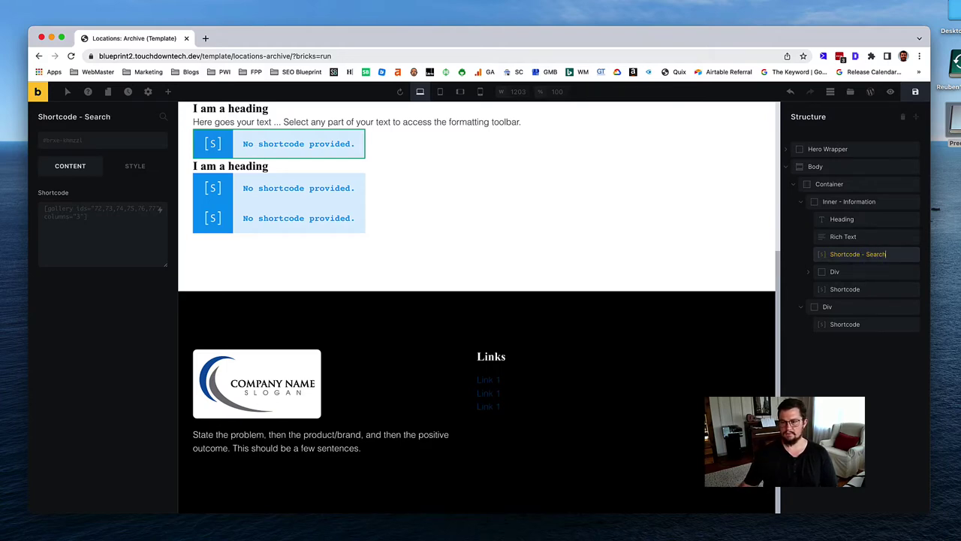
key(super+a)
text(Search Facet)
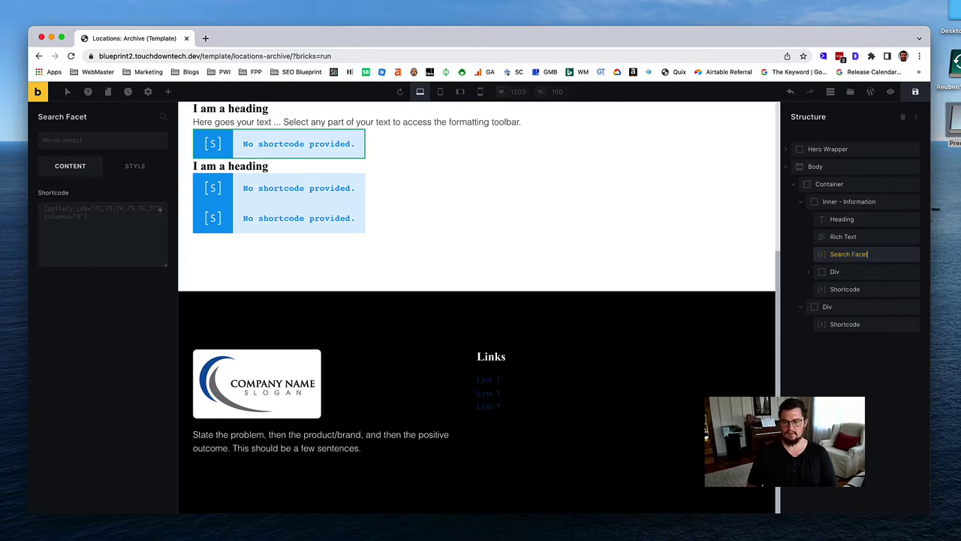
Step: Expand the Div nested below Search Facet in the structure and rename it as "Locations Grid"
click(812, 272)
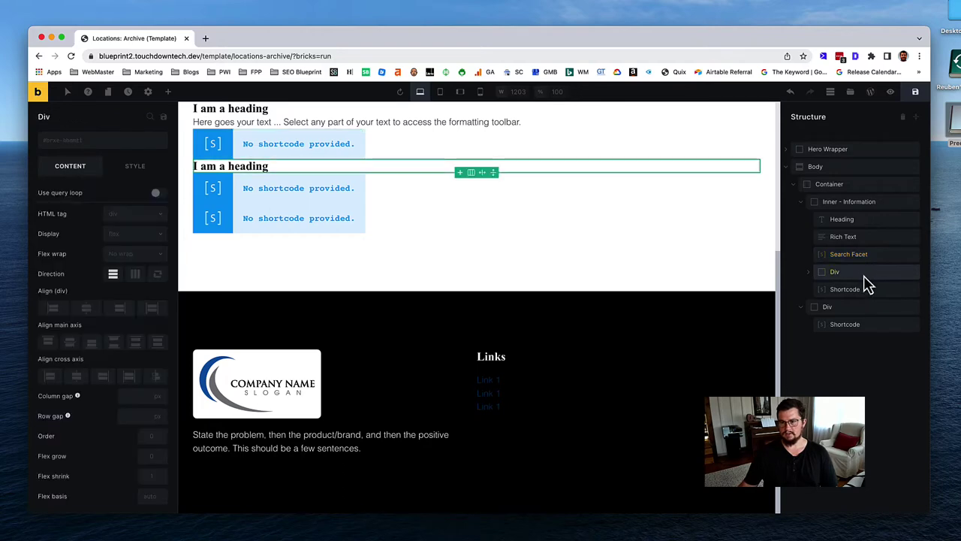
click(808, 272)
double_click(857, 271)
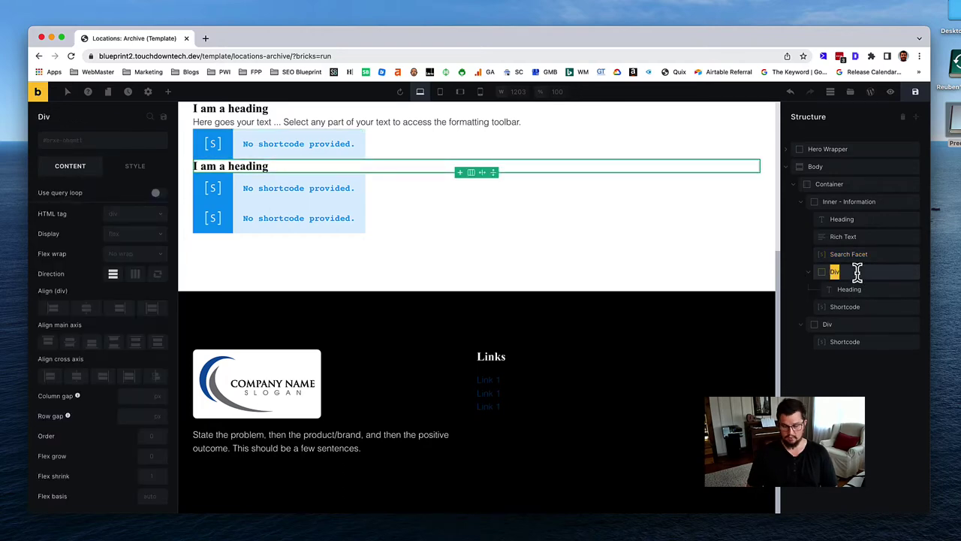
text(Locations Grid)
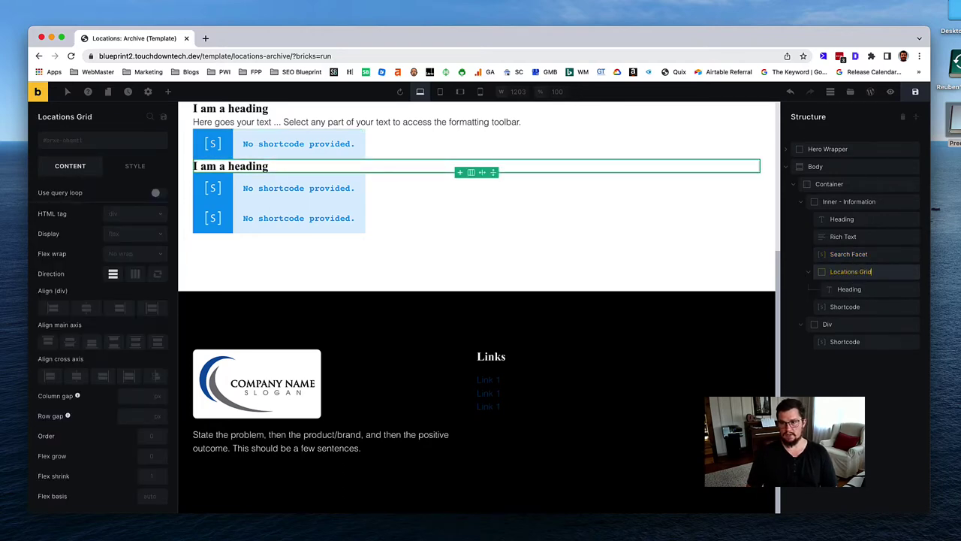
Step: Rename the Heading inside Locations Grid as "Heading - Query Loop"
click(856, 291)
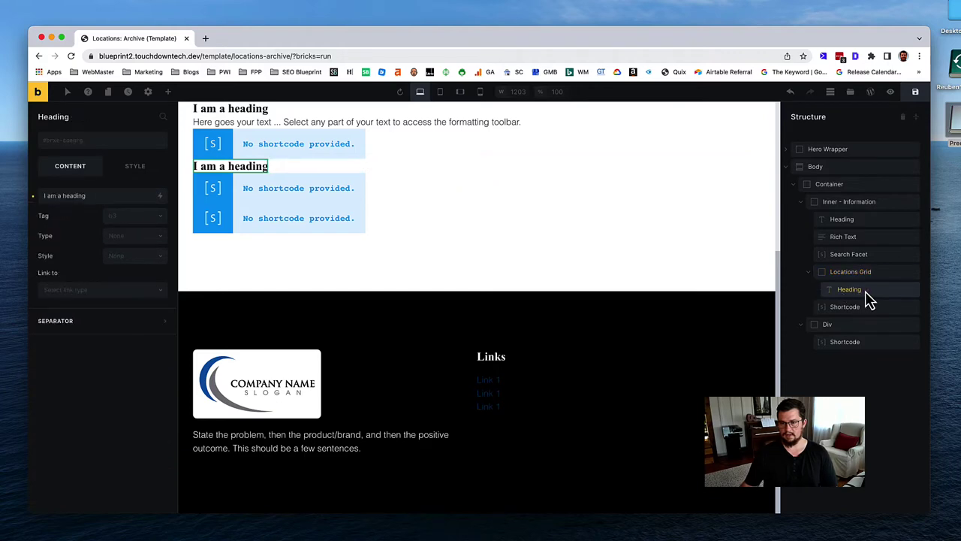
double_click(871, 290)
key(Right)
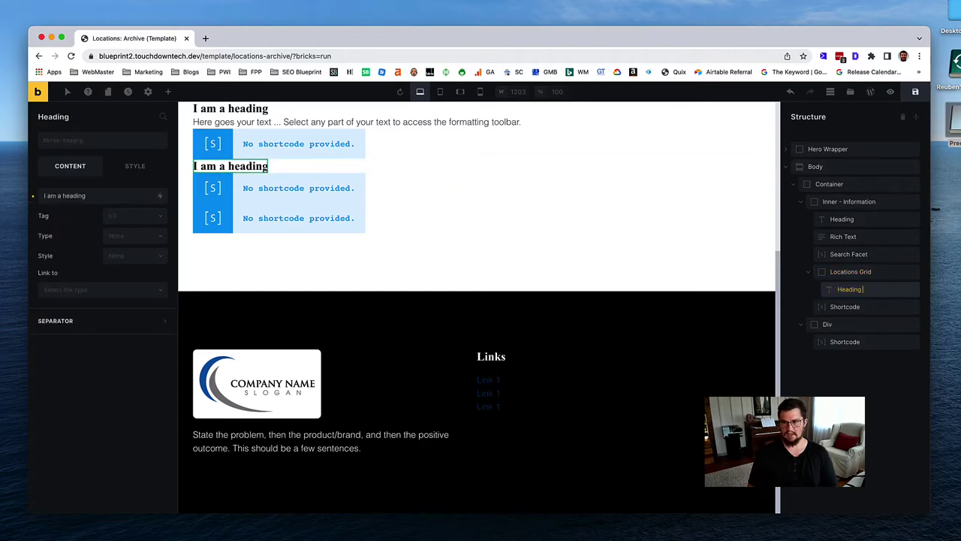
text(- Query Loop)
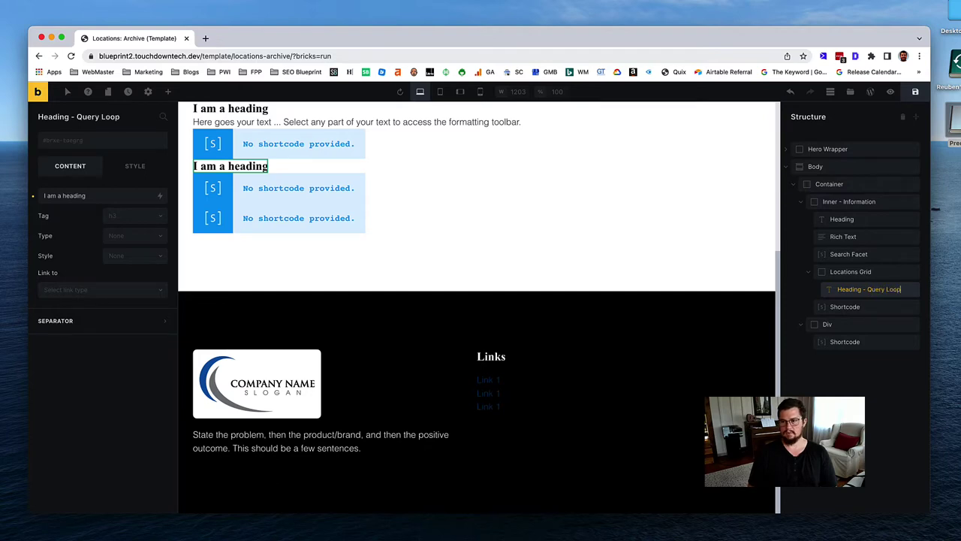
Step: Rename the Shortcode below Locations Grid as "Load More Facet"
click(868, 309)
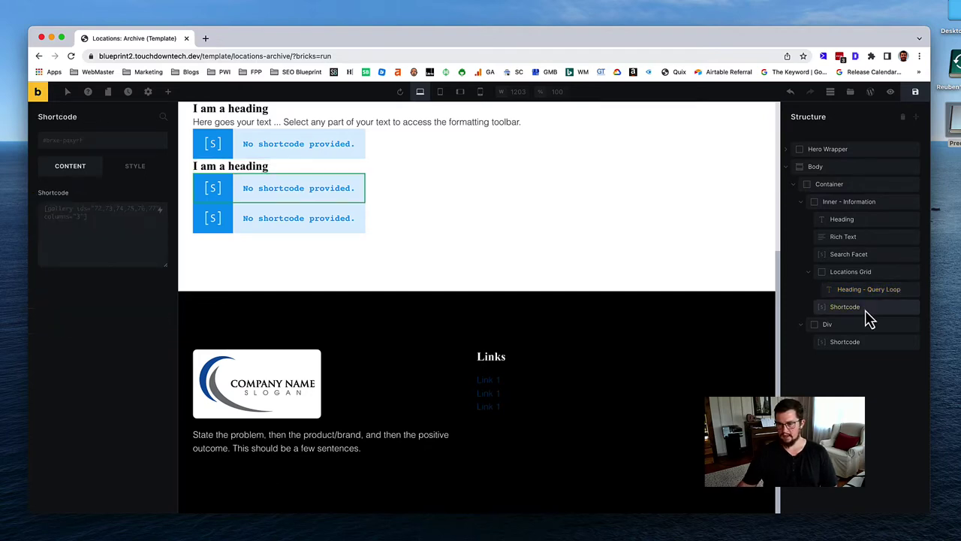
double_click(881, 308)
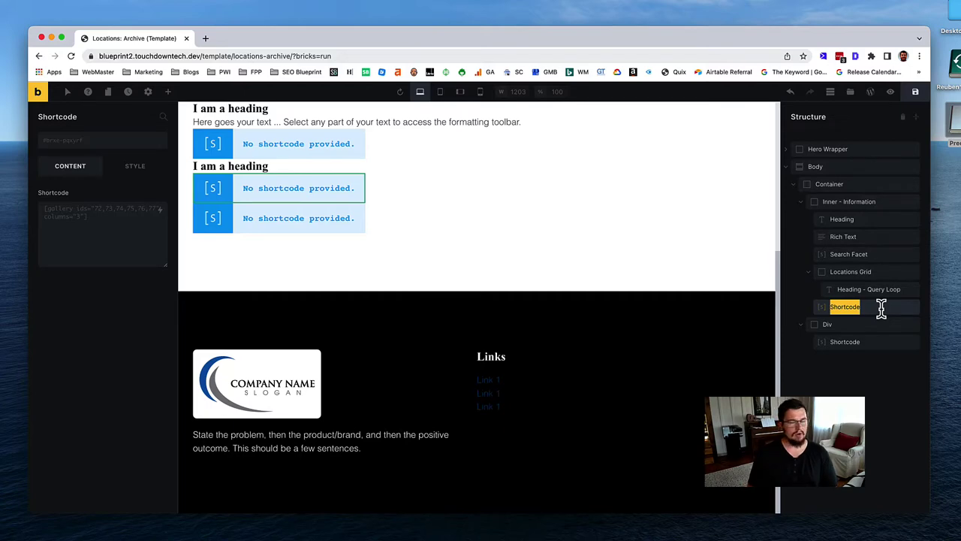
text(Load)
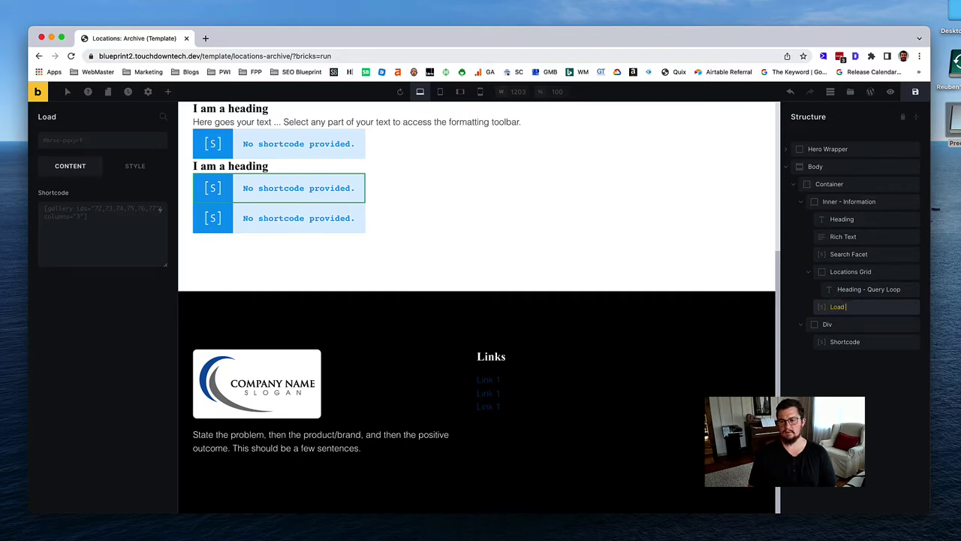
text( More Filte)
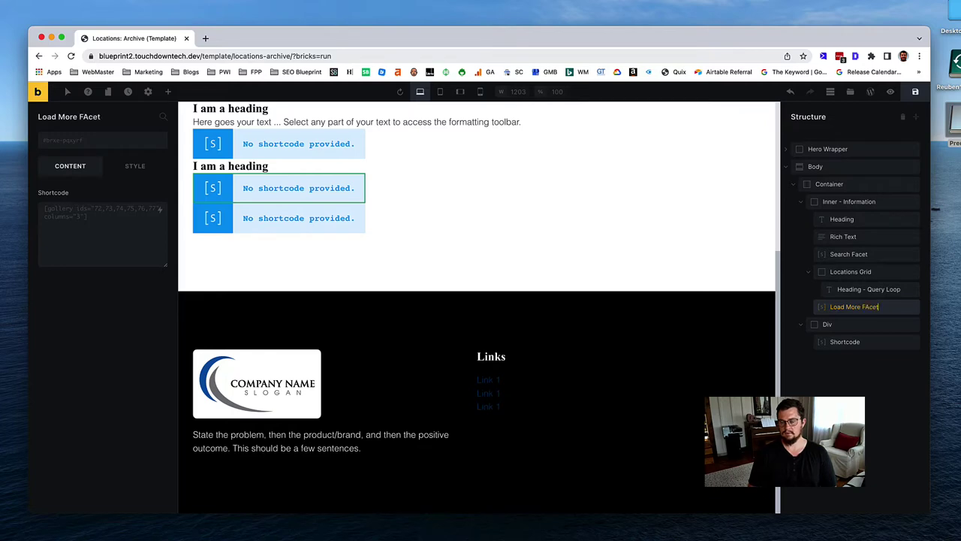
key(BackSpace)
key(BackSpace)
key(BackSpace)
key(BackSpace)
text(ace)
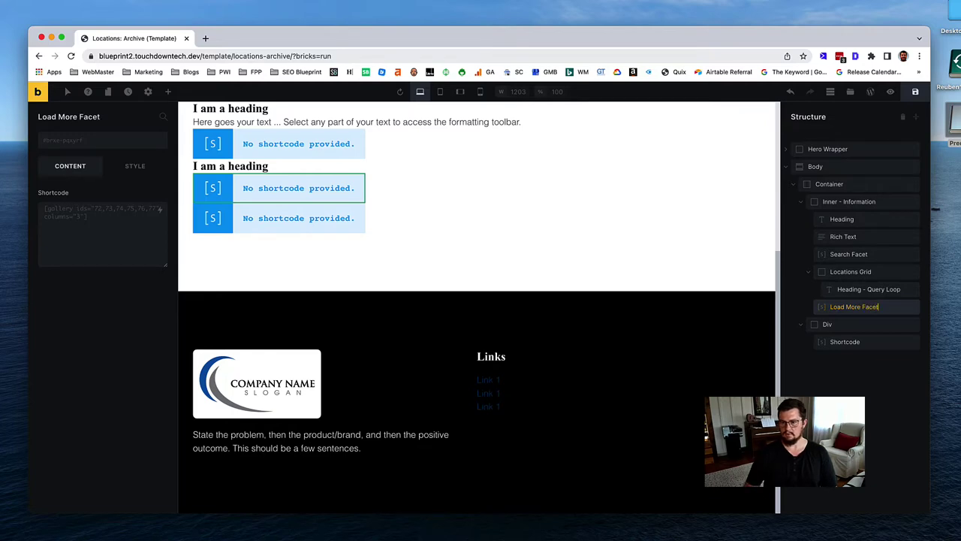
Step: Rename the Container's second Div as "Map Wrapper" and the Shortcode inside it as "Map Facet"
double_click(862, 326)
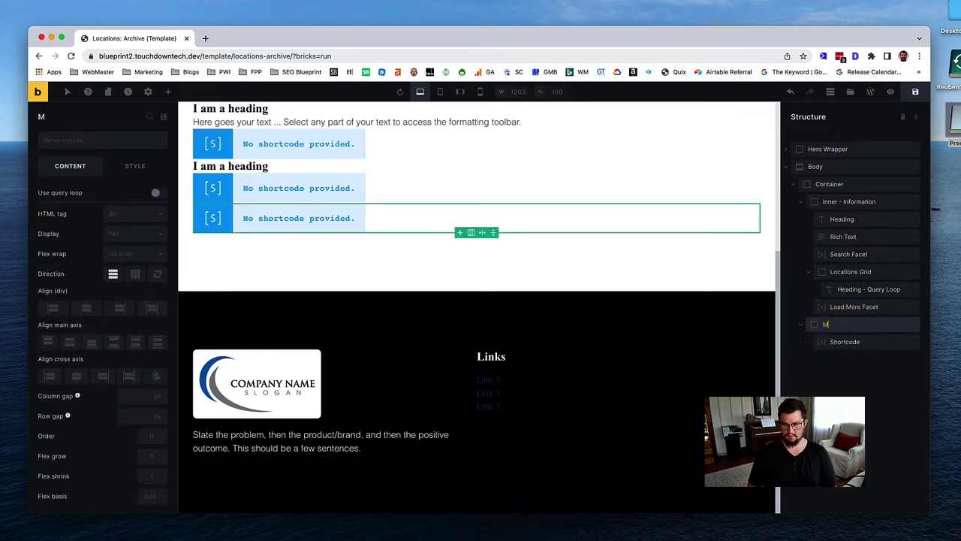
text(Map Wrapper)
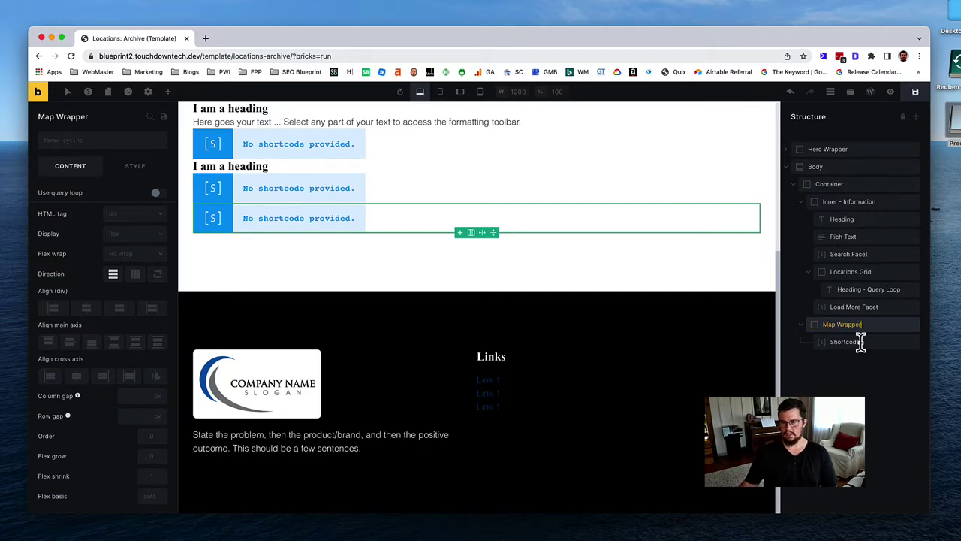
click(865, 344)
double_click(875, 346)
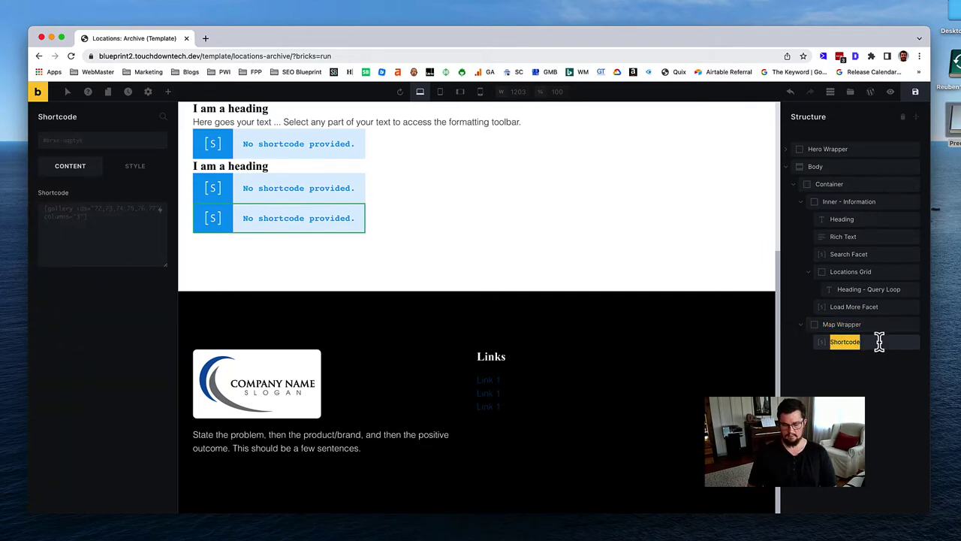
text(Map Facet)
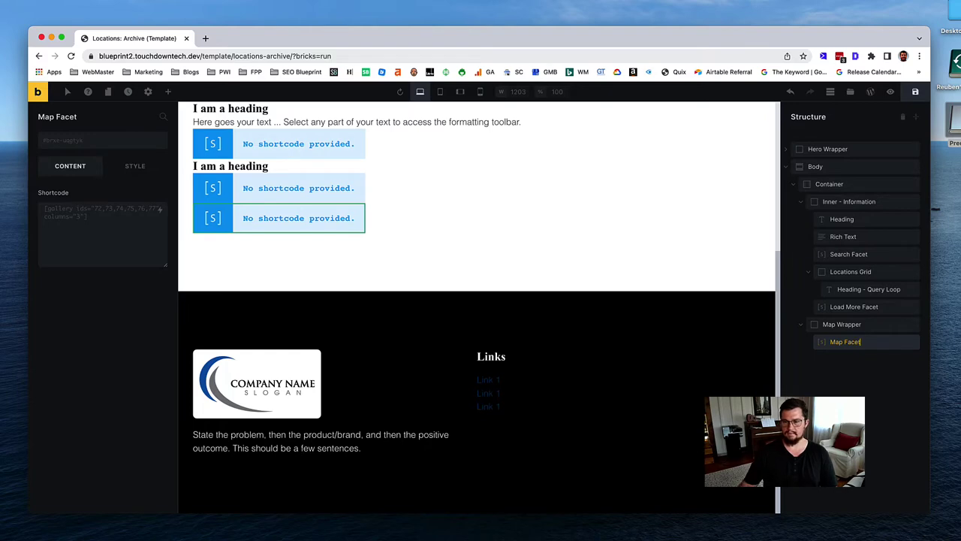
Step: Create the global class location-archive-body on the Body section
scroll(568, 362, up, 3)
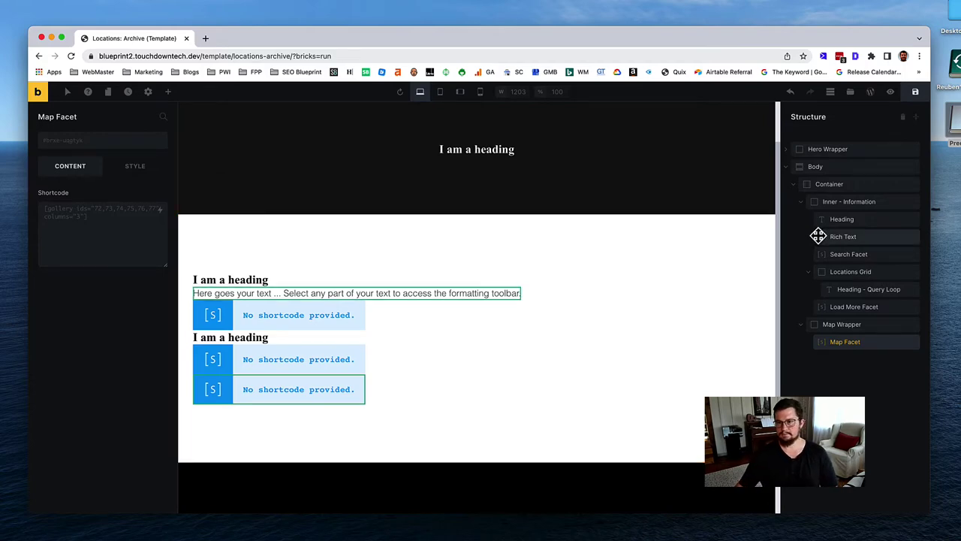
click(838, 185)
click(836, 167)
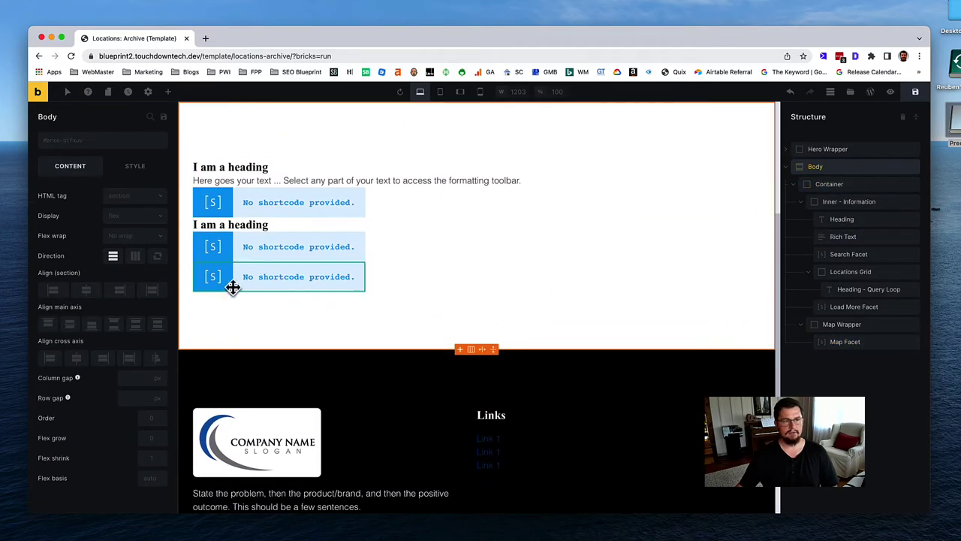
click(106, 142)
text(location)
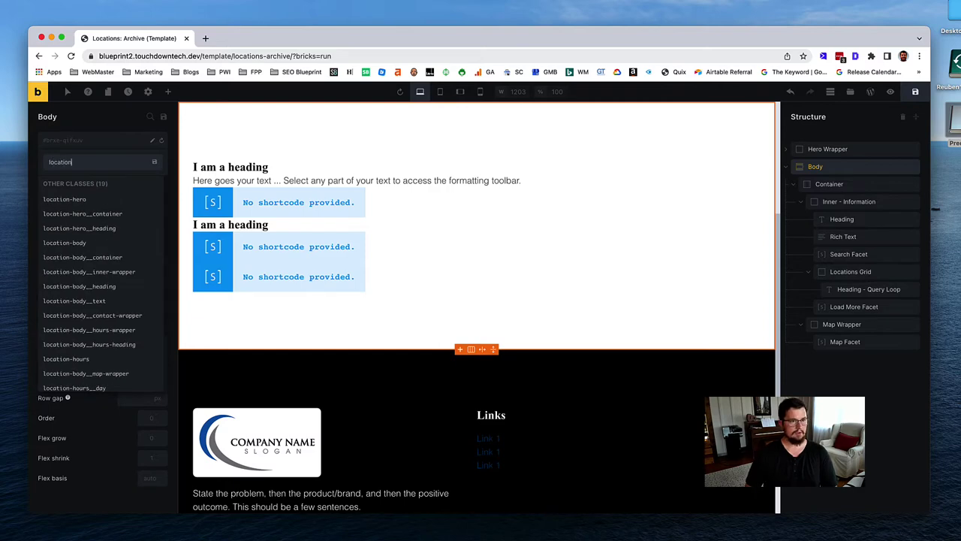
text(-body-)
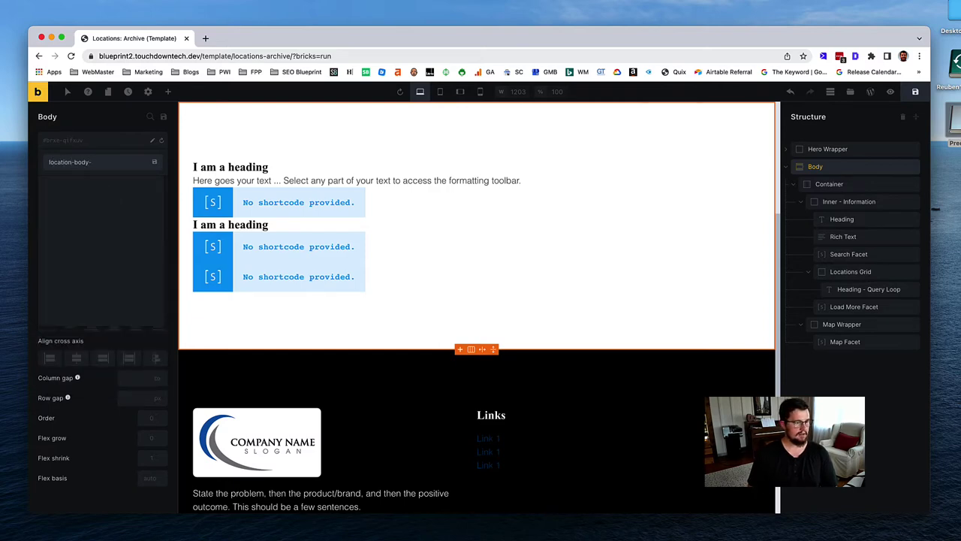
key(BackSpace)
key(BackSpace)
key(BackSpace)
key(BackSpace)
key(BackSpace)
text(arch)
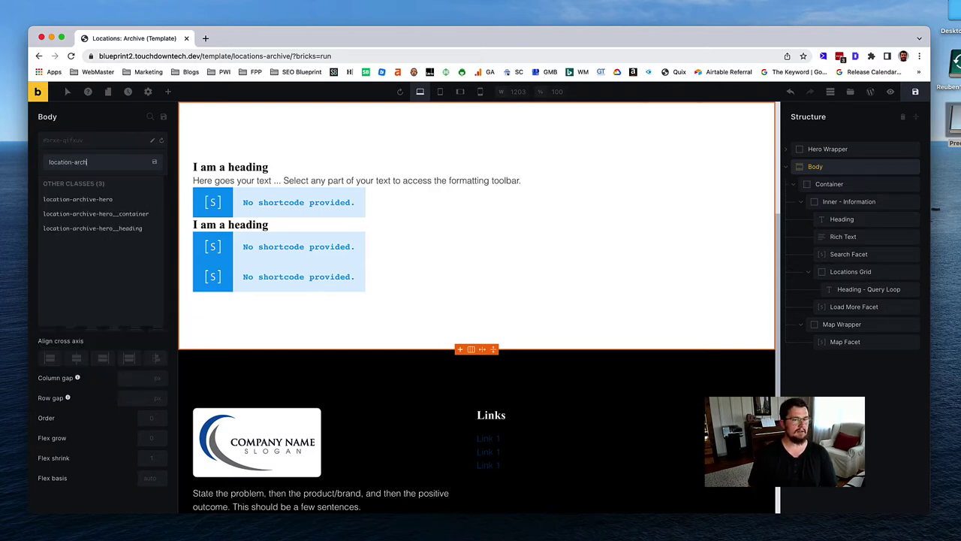
text(ive-bod)
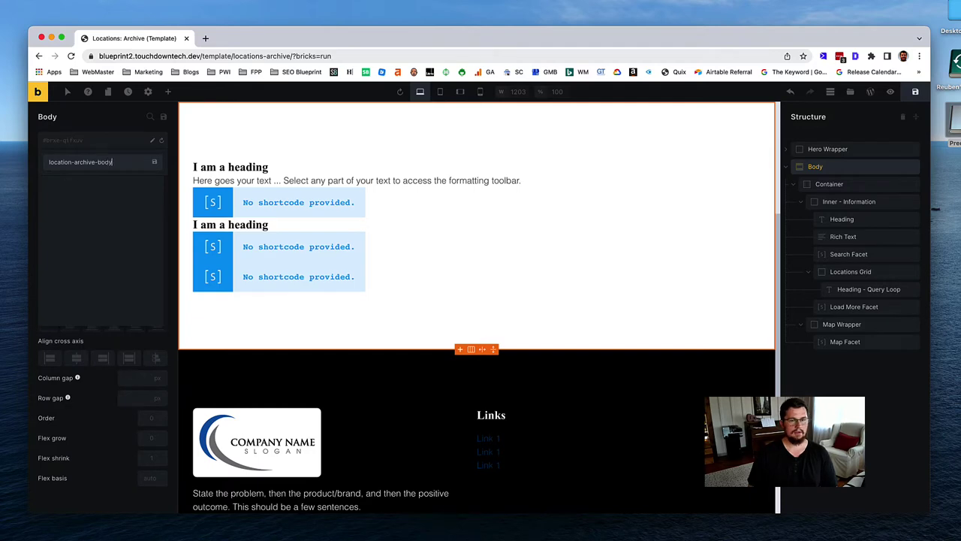
text(y)
key(Return)
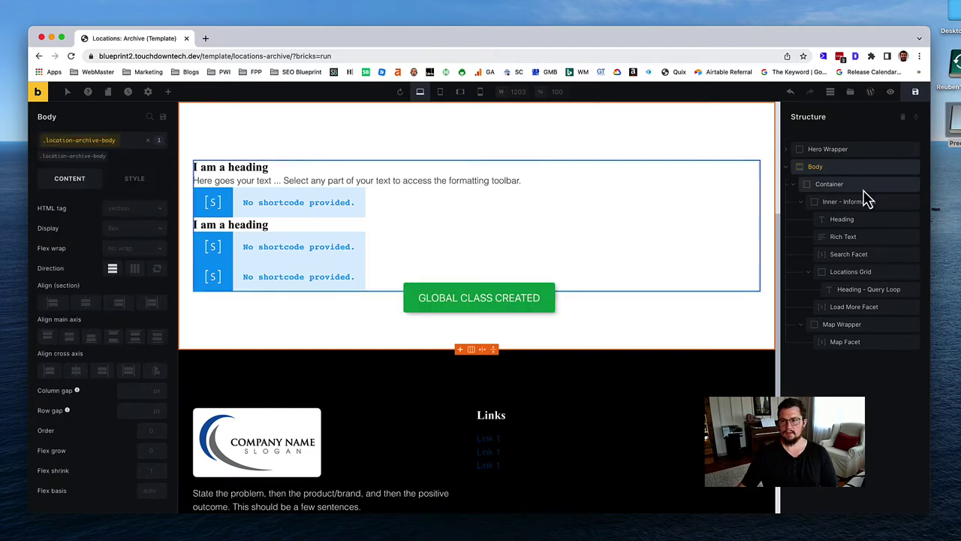
Step: Create the global class location-archive-body__container on the Container inside Body
click(863, 184)
click(105, 142)
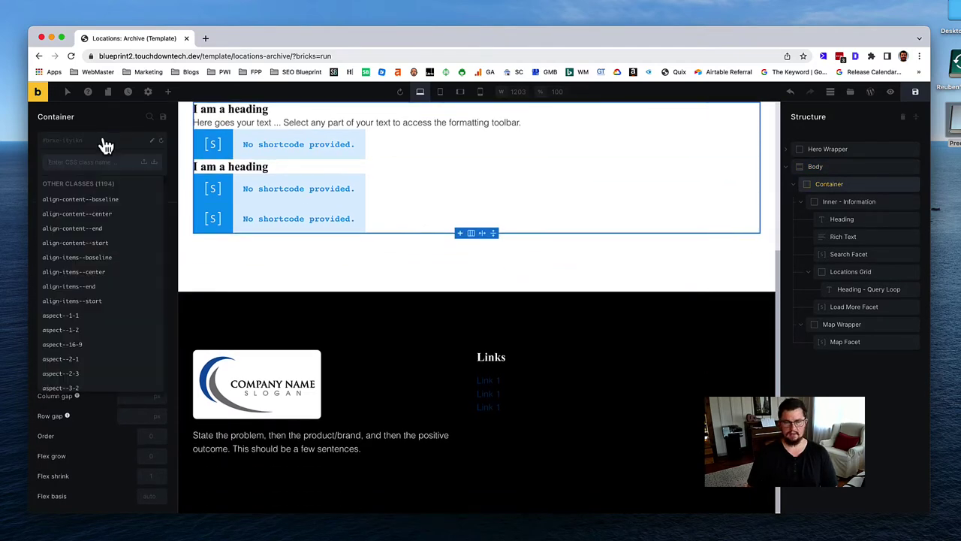
text(location-arch)
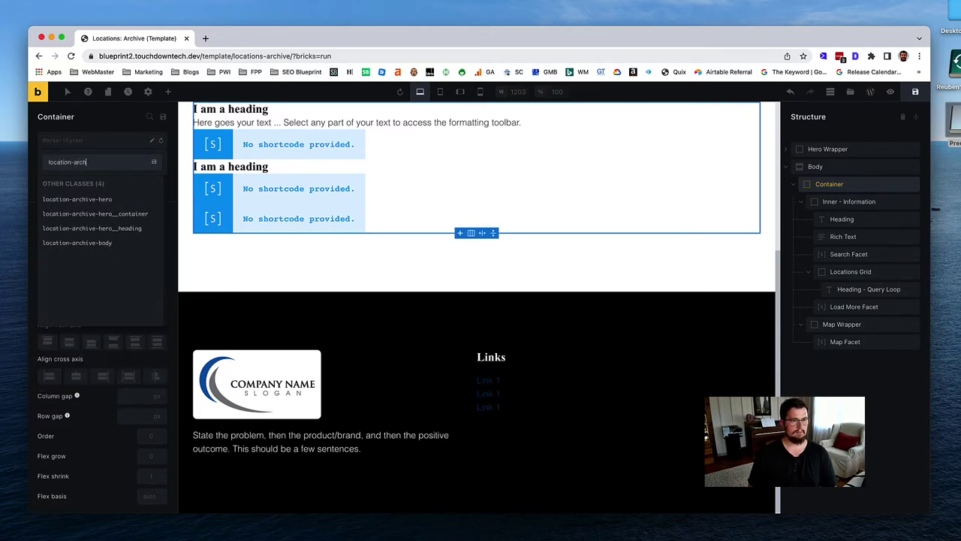
text(ive-body__container)
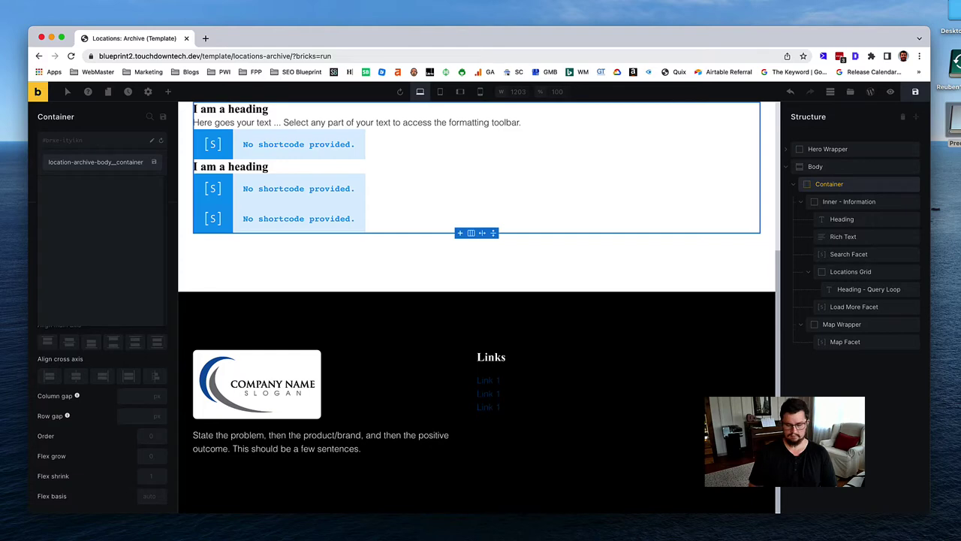
key(Return)
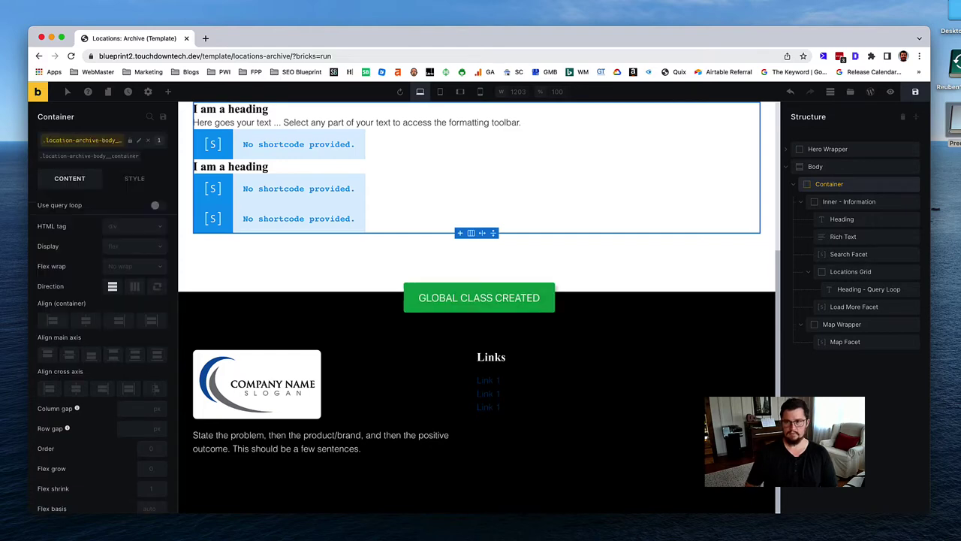
Step: Create the global class location-archive-body__inner-wrapper on the Inner - Information element
click(847, 203)
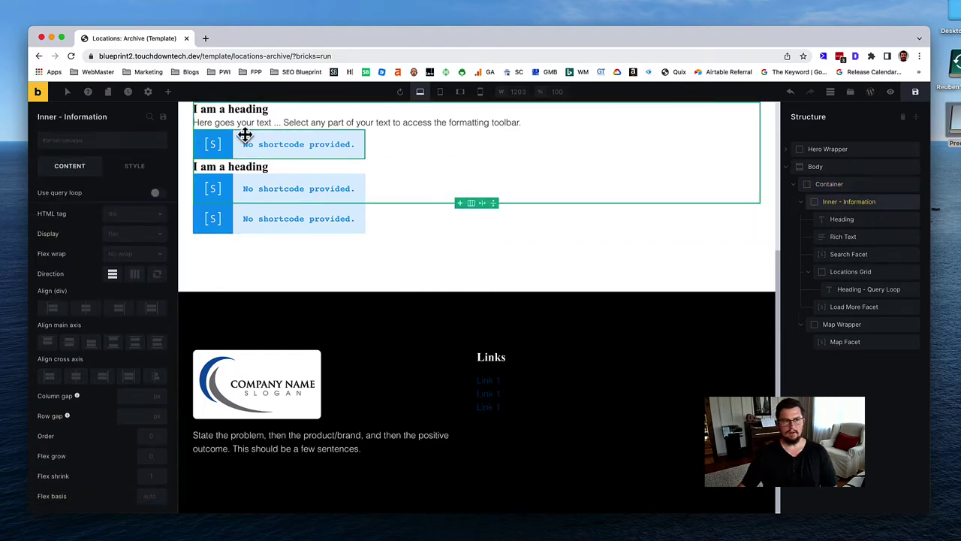
click(100, 150)
text(locat)
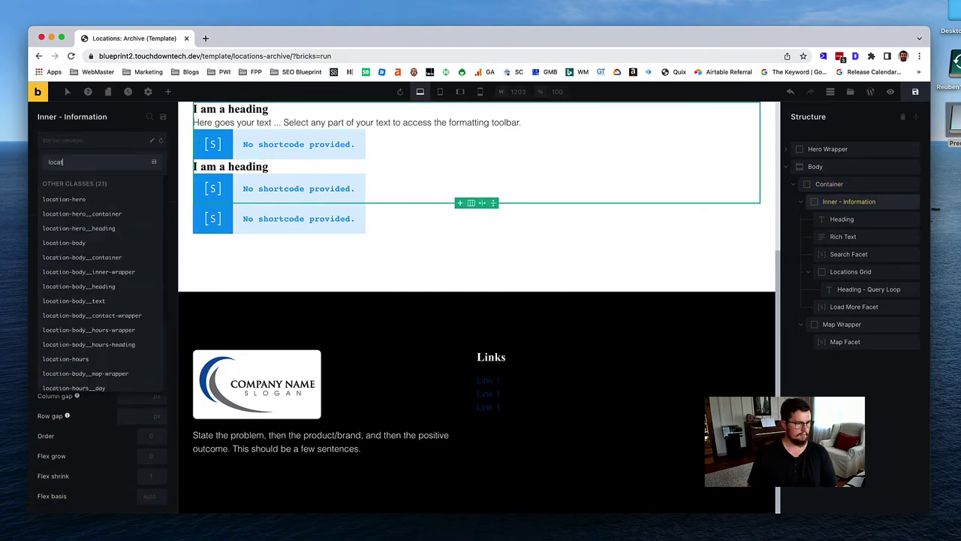
text(ion-ar)
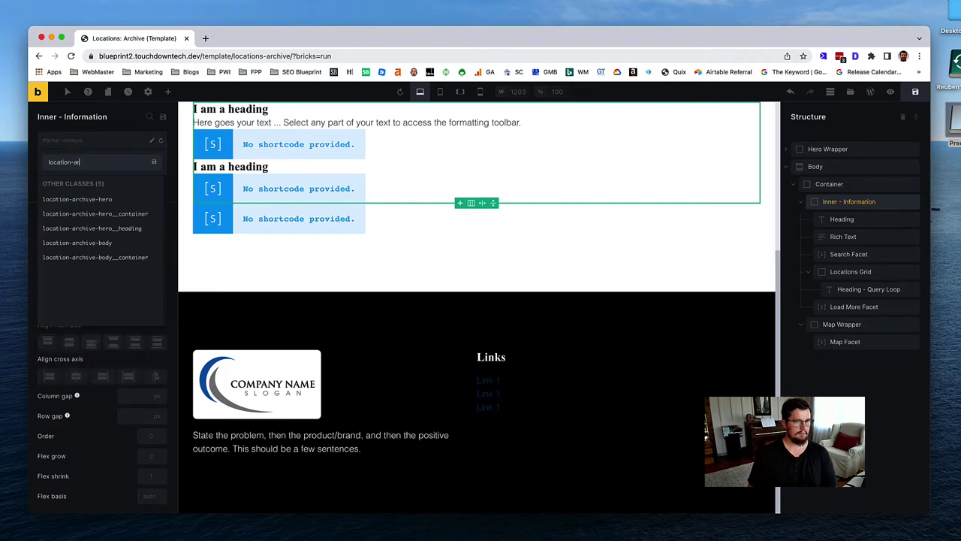
text(chive-body)
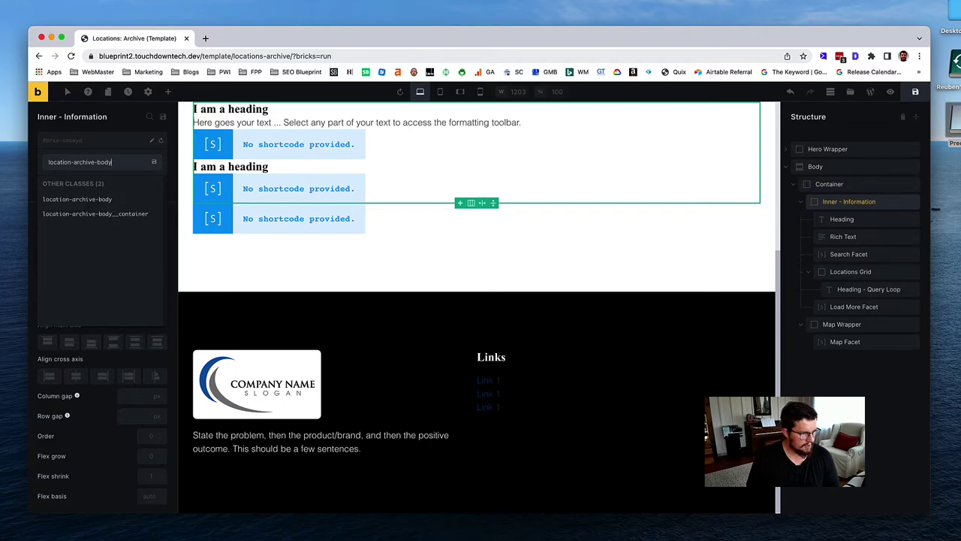
text(__)
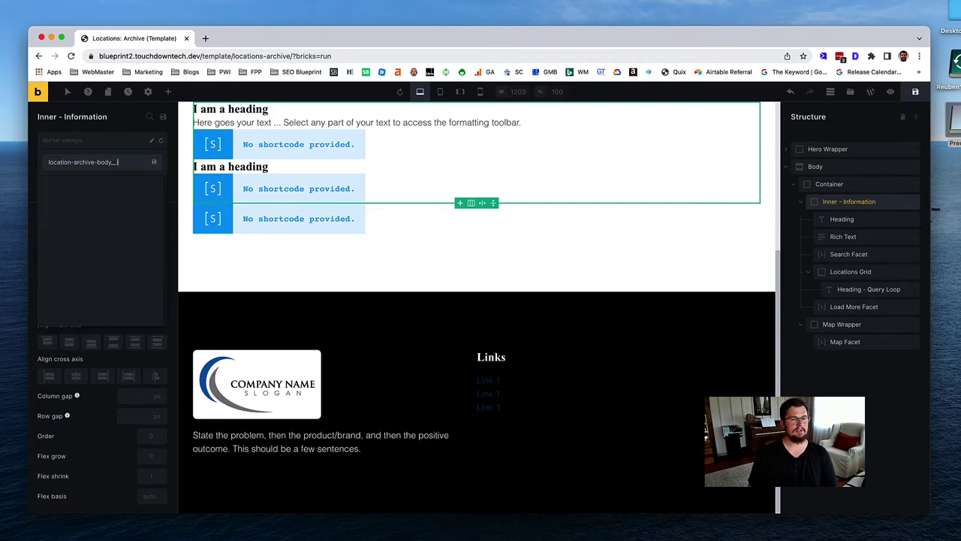
text(inner-wrapper)
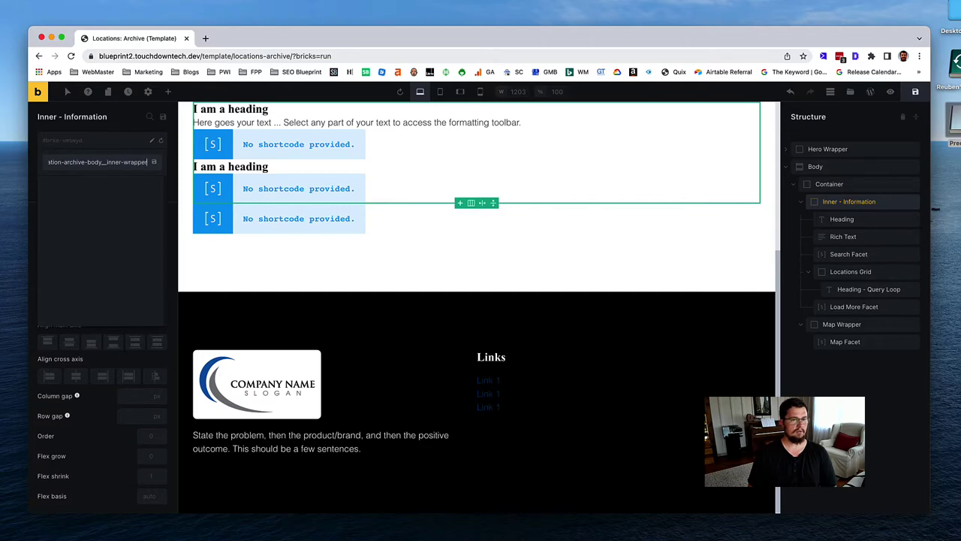
key(Return)
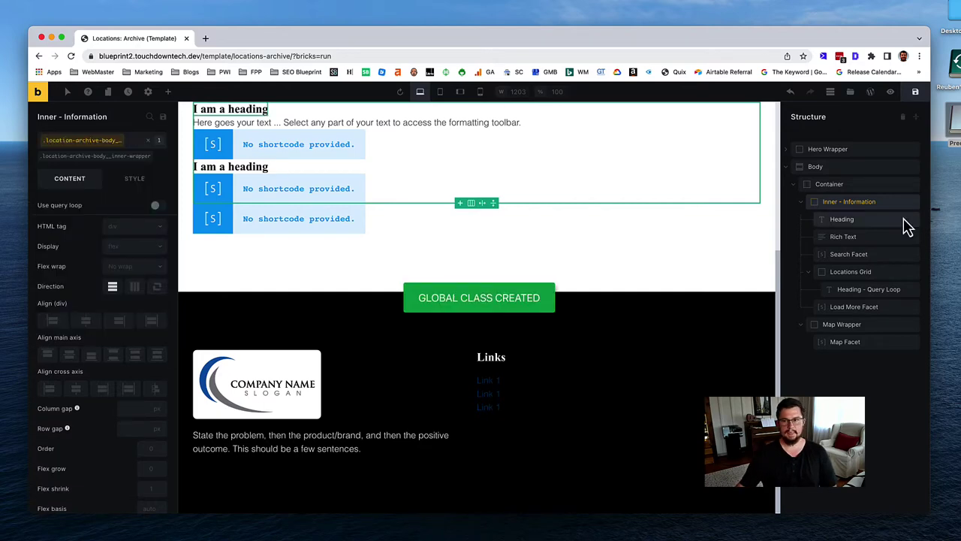
Step: Create the global class location-archive-body__heading on the Heading inside Inner - Information
drag(863, 225, 856, 219)
click(82, 146)
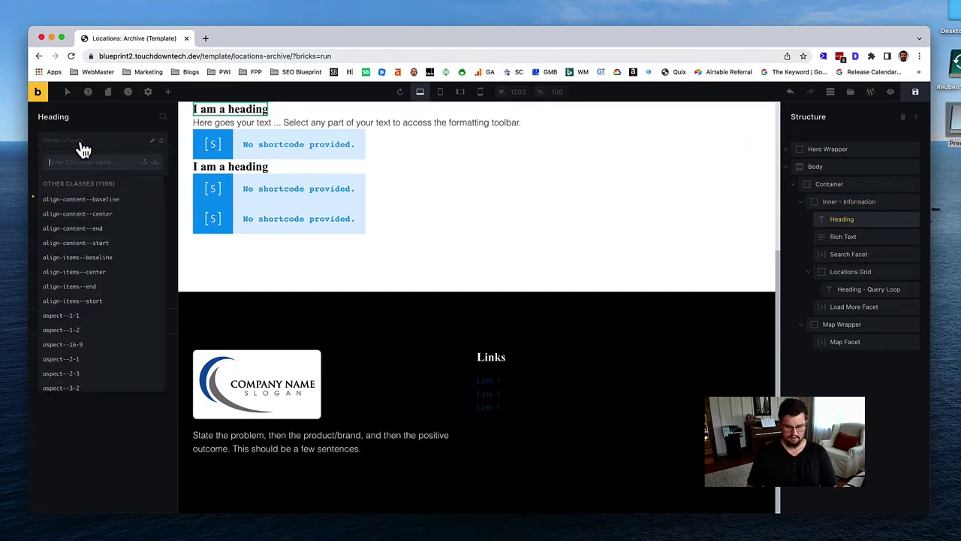
text(location-body-)
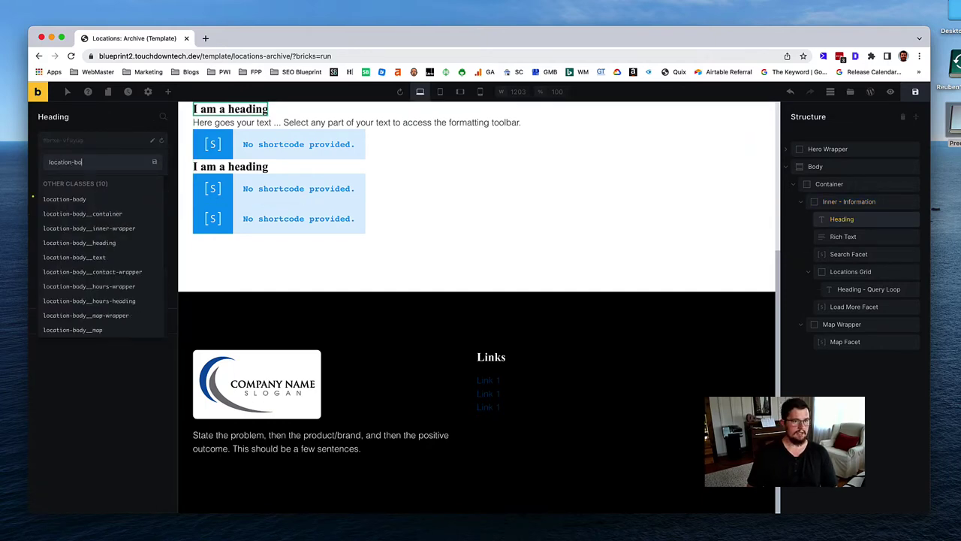
key(BackSpace)
key(BackSpace)
key(BackSpace)
key(BackSpace)
key(BackSpace)
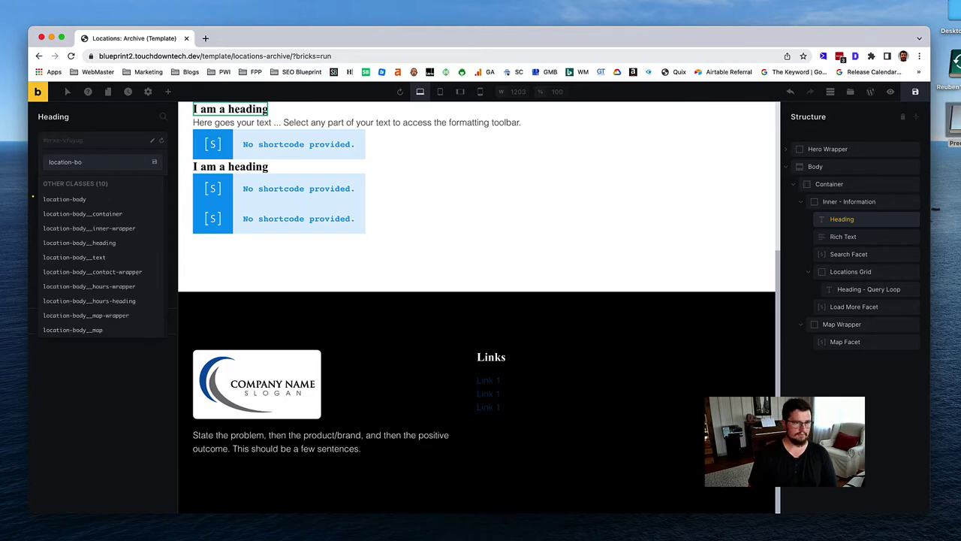
text(archive)
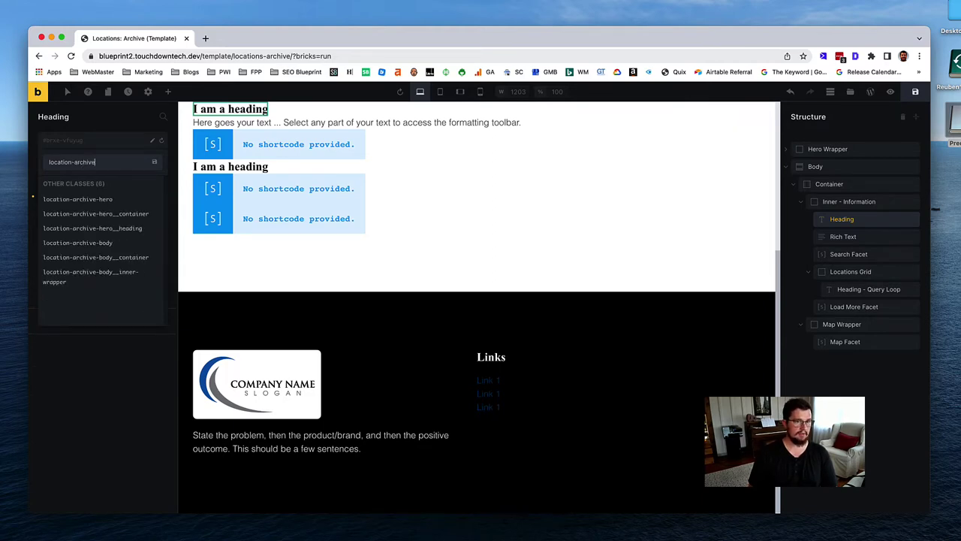
text(-body__heading)
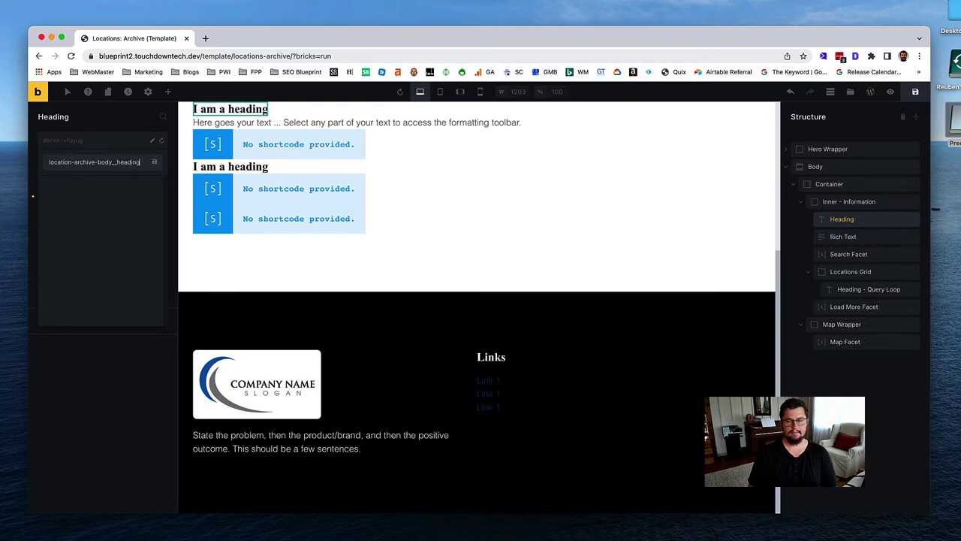
key(Return)
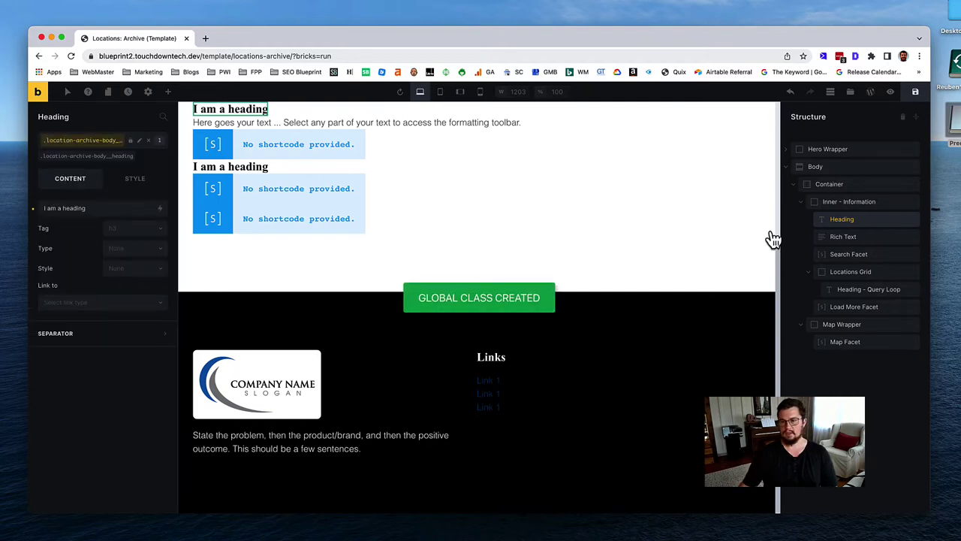
Step: Create the global class location-archive-body__text on the Rich Text inside Inner - Information
click(844, 235)
click(77, 142)
text(location-body)
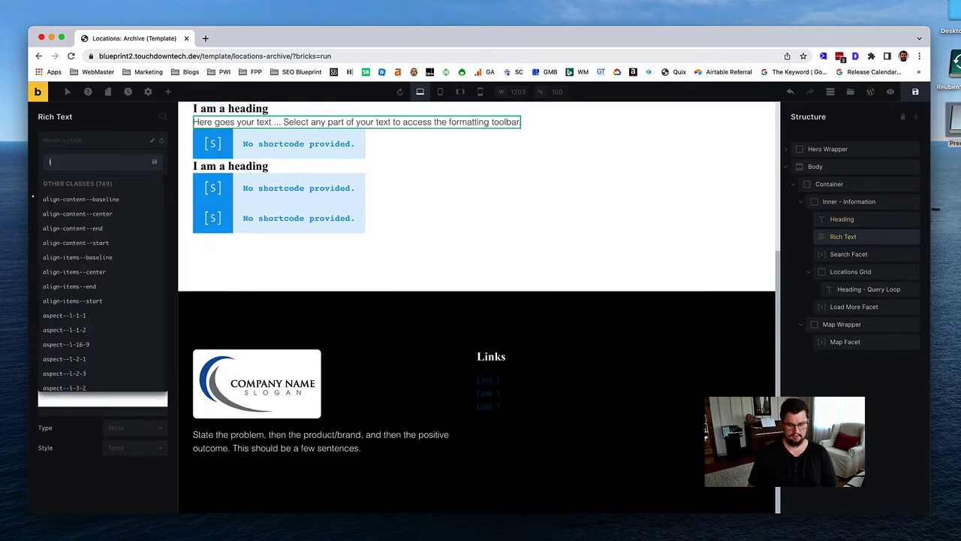
key(BackSpace)
key(BackSpace)
key(BackSpace)
key(BackSpace)
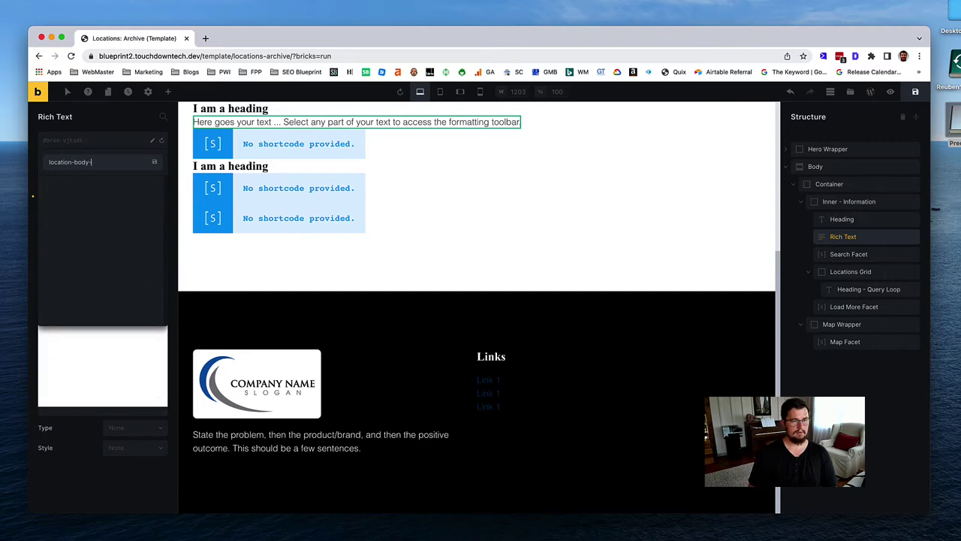
text(archive-)
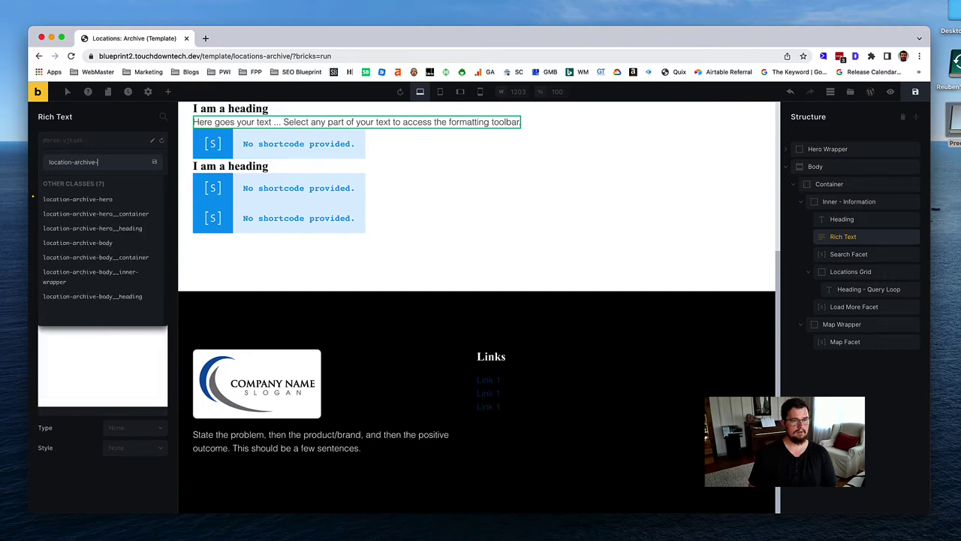
text(body__text)
key(Return)
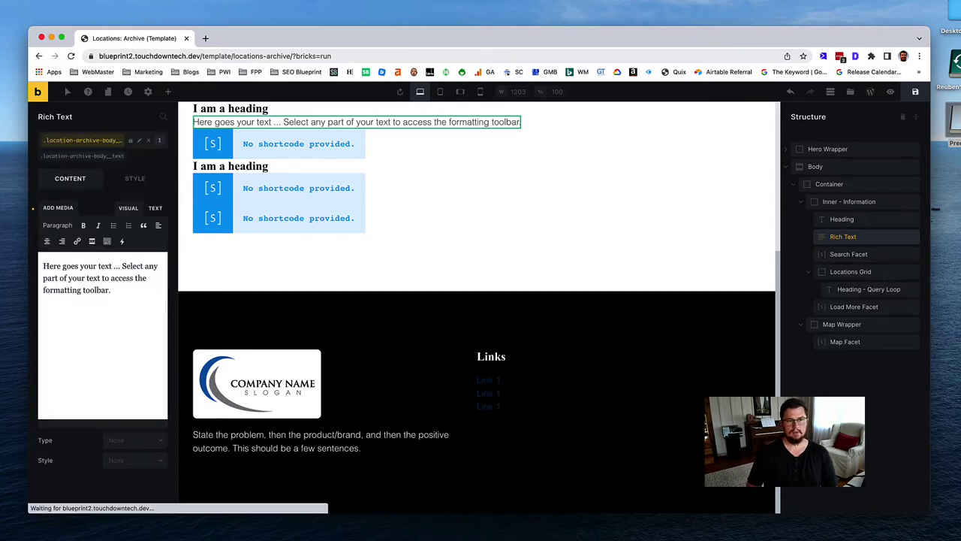
Step: Create the global class location-archive__search-wrapper on the Search Facet shortcode
click(864, 256)
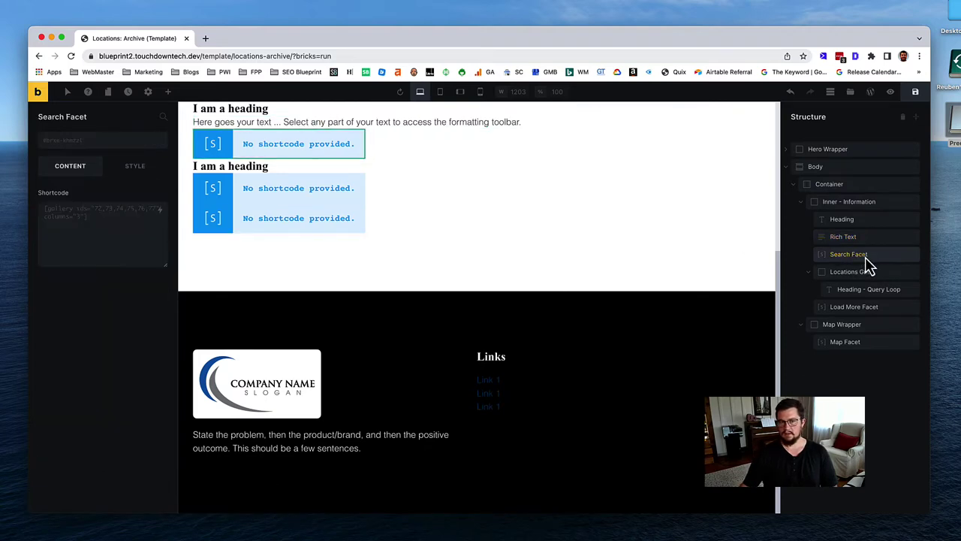
click(93, 142)
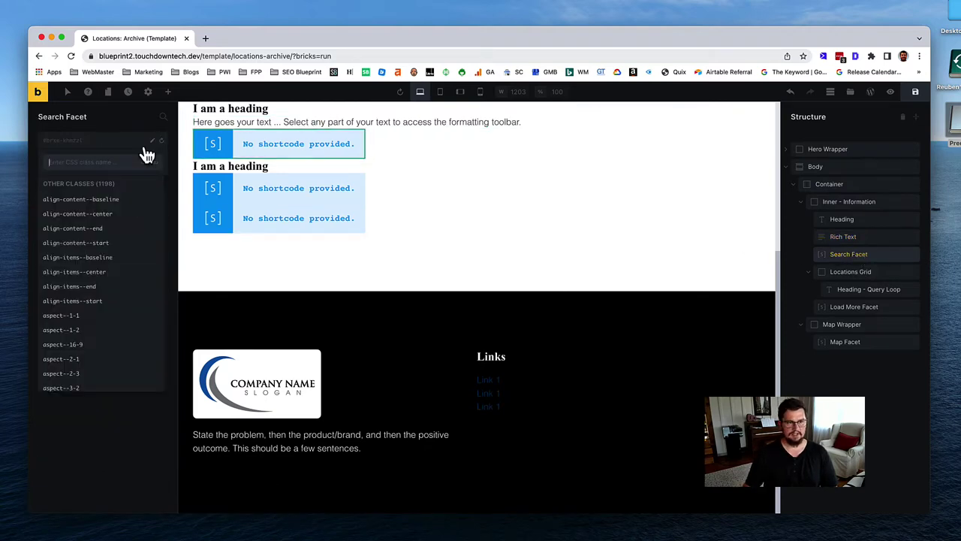
text(location)
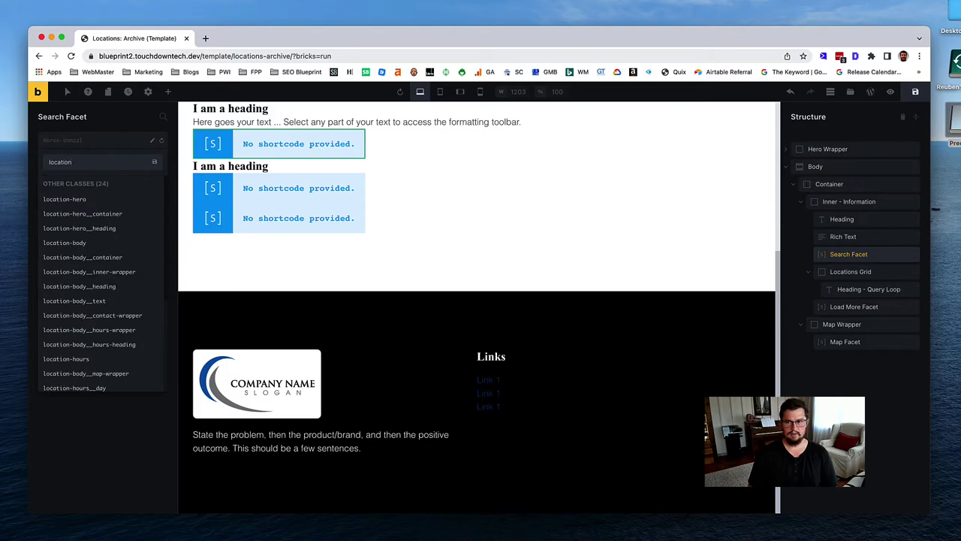
text(-archiv)
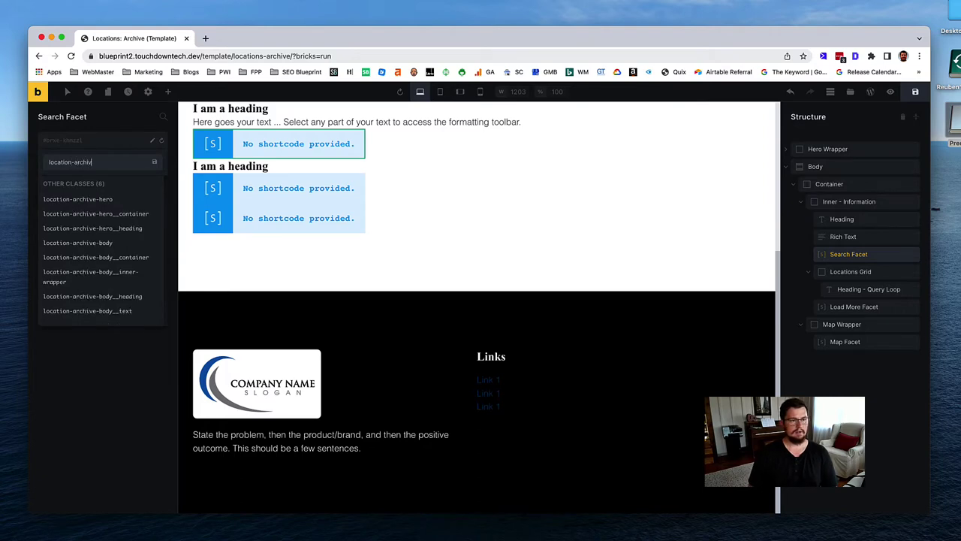
text(e__)
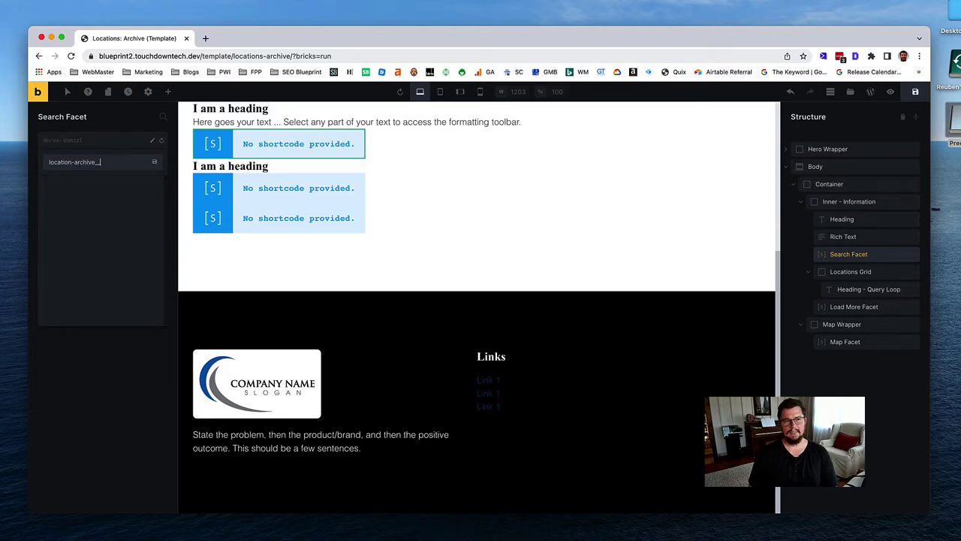
text(eararch)
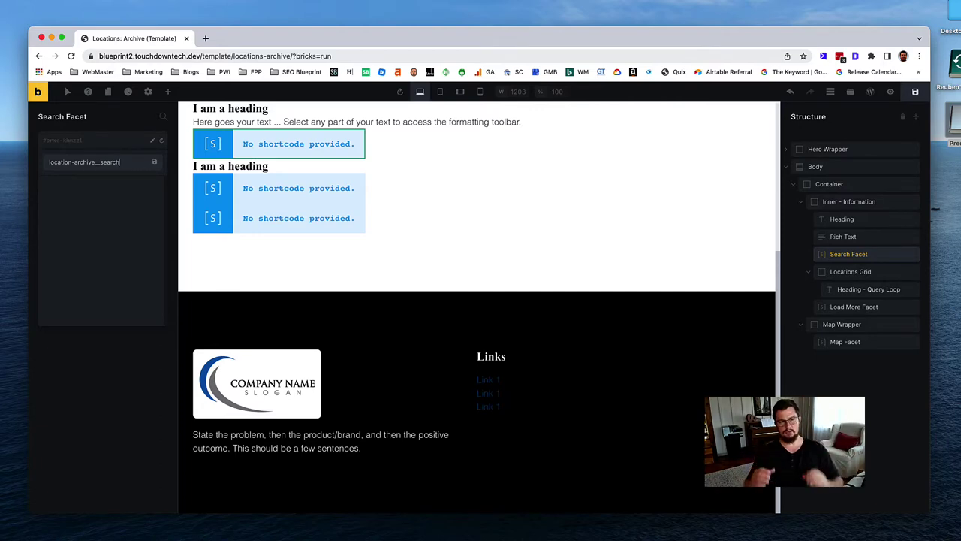
text(-----------)
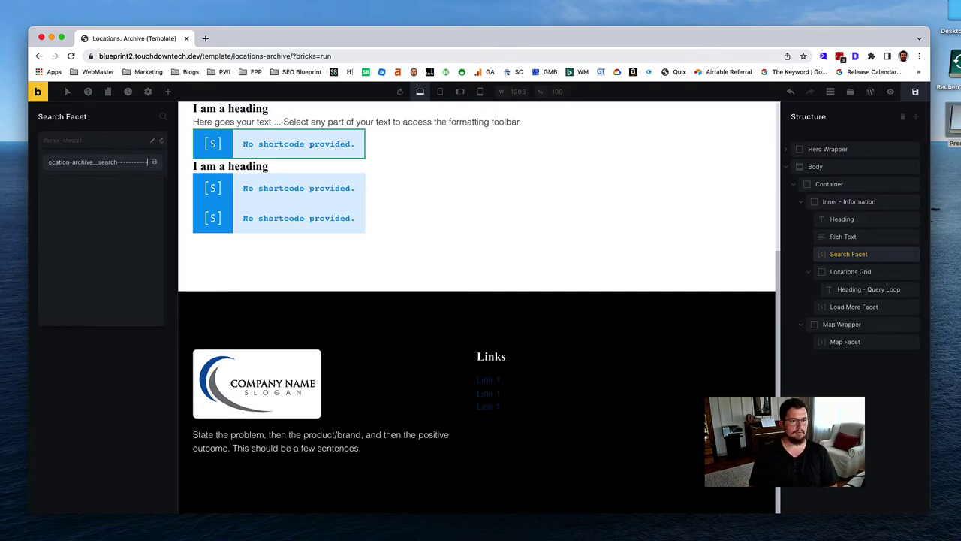
text(---------wrapp)
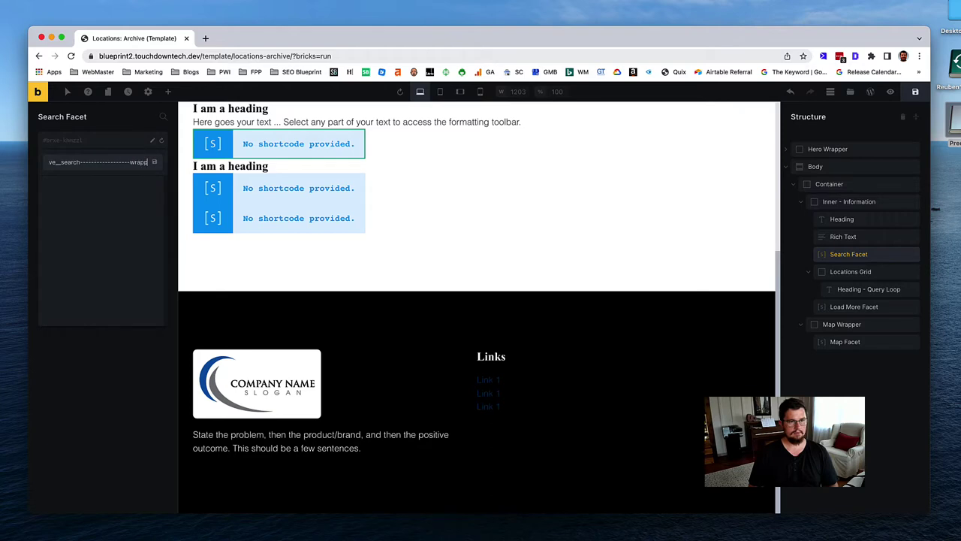
key(Left)
key(Left)
key(Left)
key(Left)
key(Left)
key(Left)
key(Left)
key(Left)
key(Left)
key(Left)
key(Left)
key(Left)
key(Left)
key(Left)
key(Left)
key(Left)
key(Left)
key(Left)
key(Left)
key(Left)
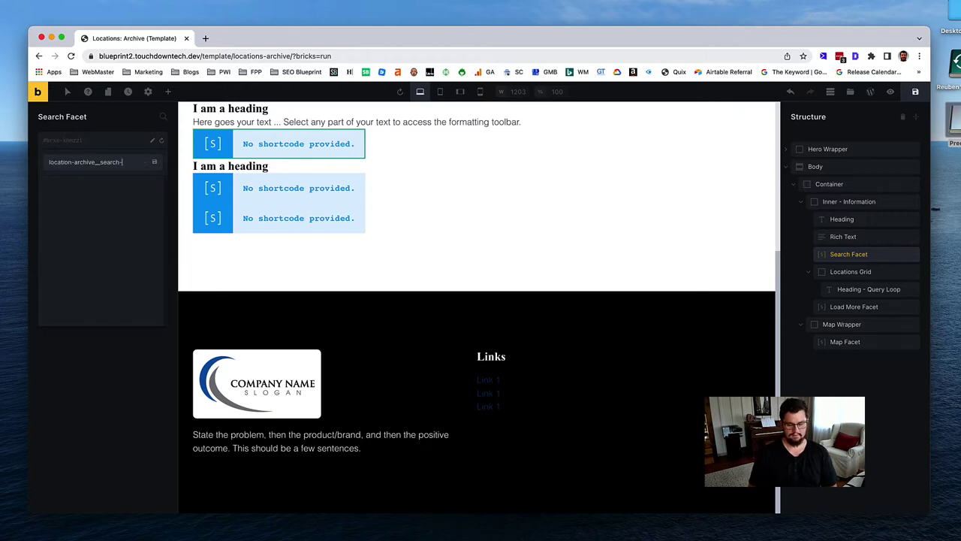
text(wrapper)
key(Return)
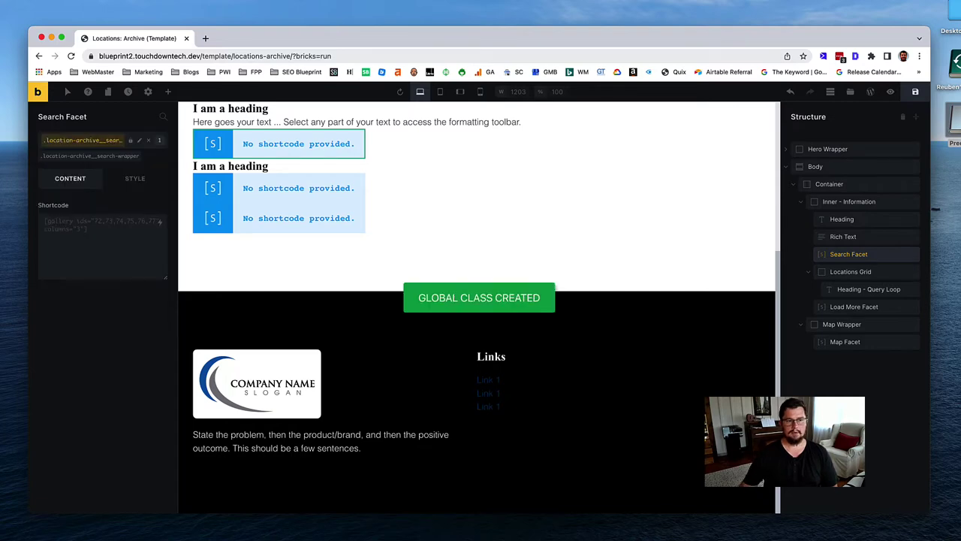
Step: Create the global class location-archive-body__locations-grid on the Locations Grid element
click(851, 275)
click(111, 150)
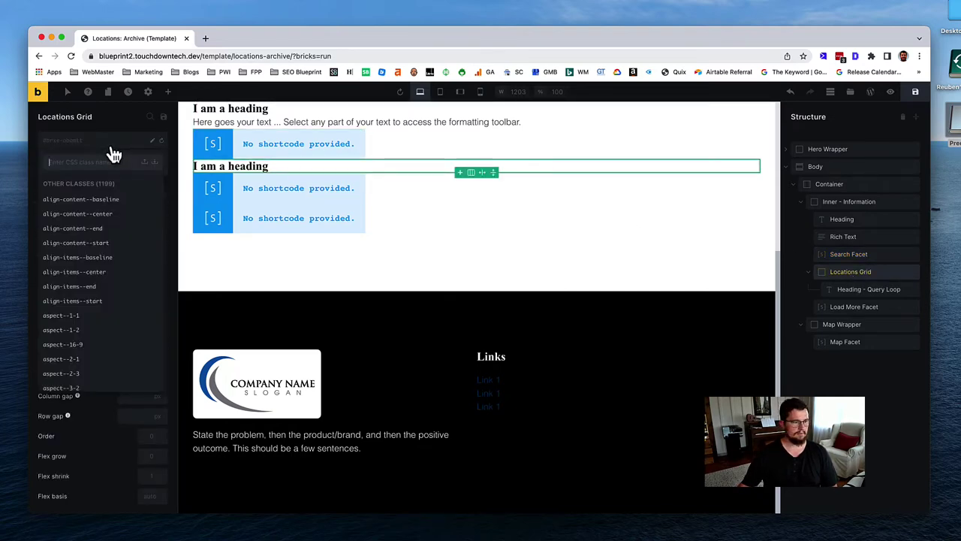
text(loca)
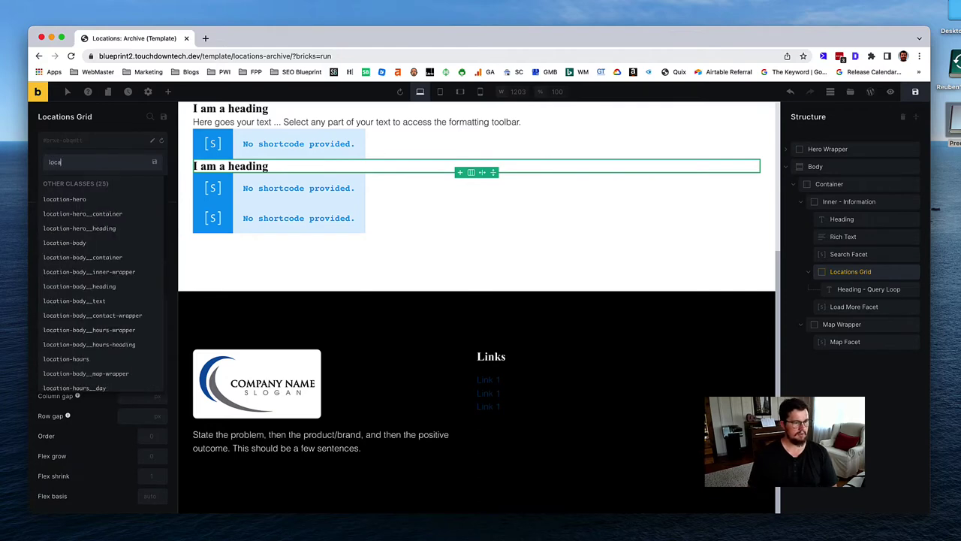
text(tion-archive)
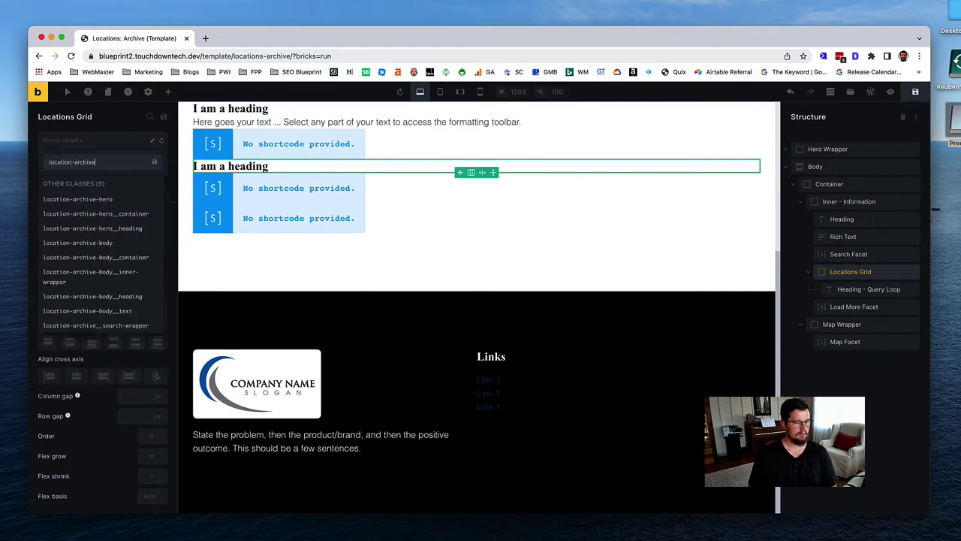
text(-body)
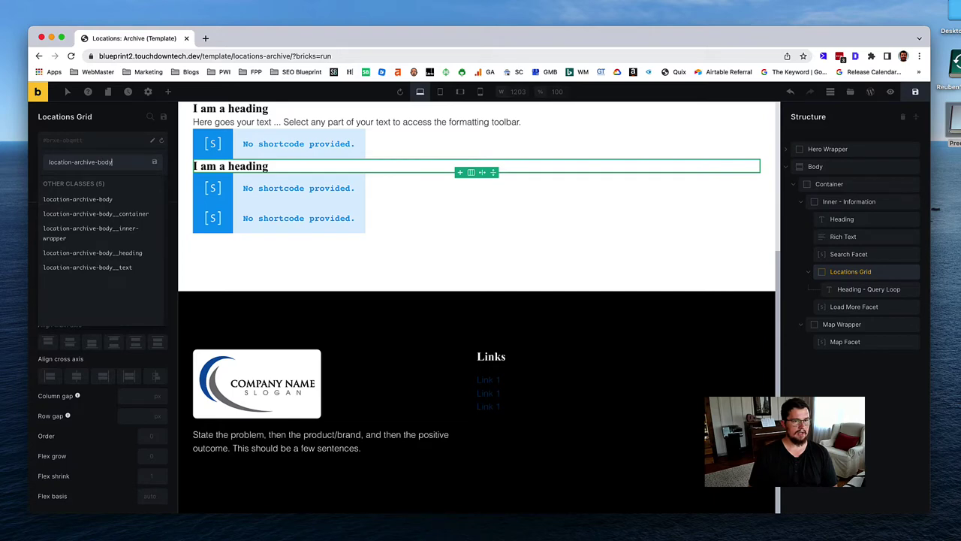
text(__location)
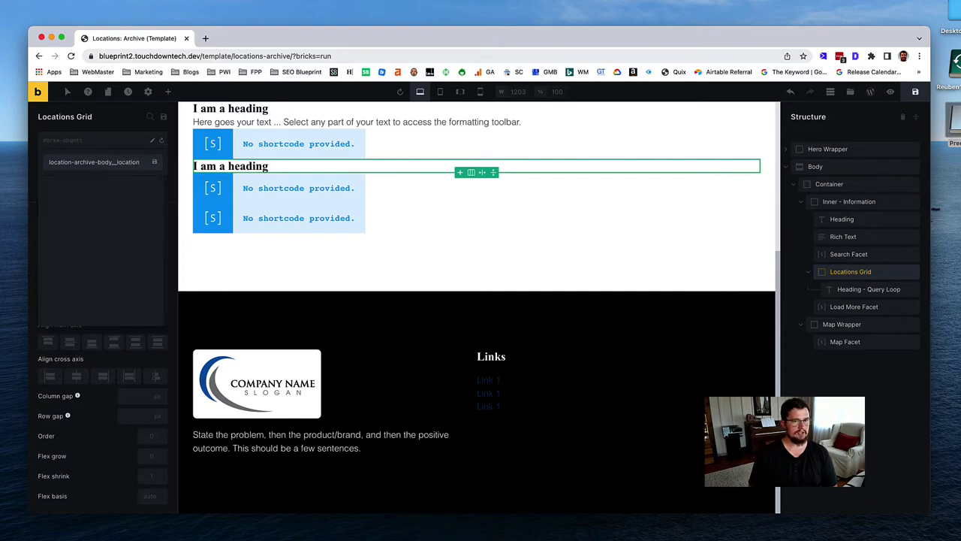
text(--grid)
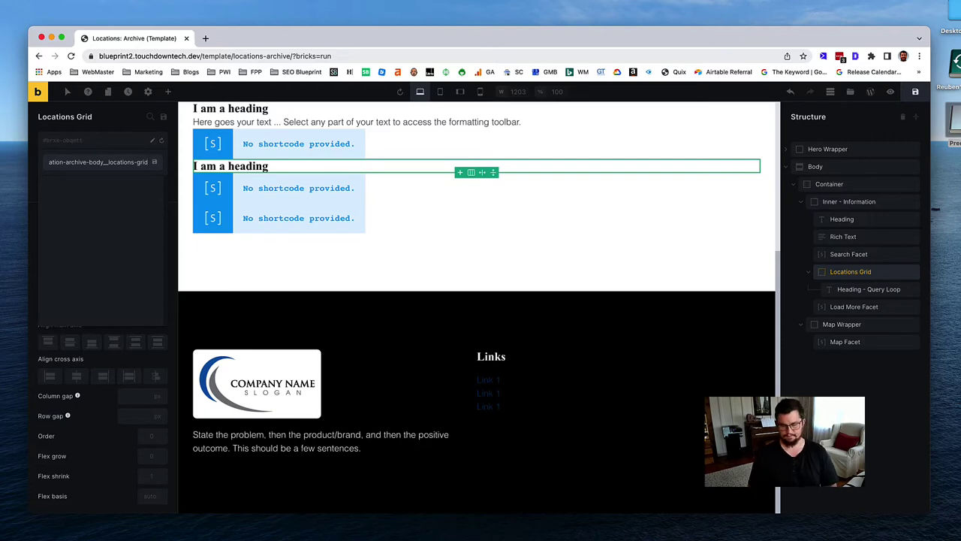
key(Return)
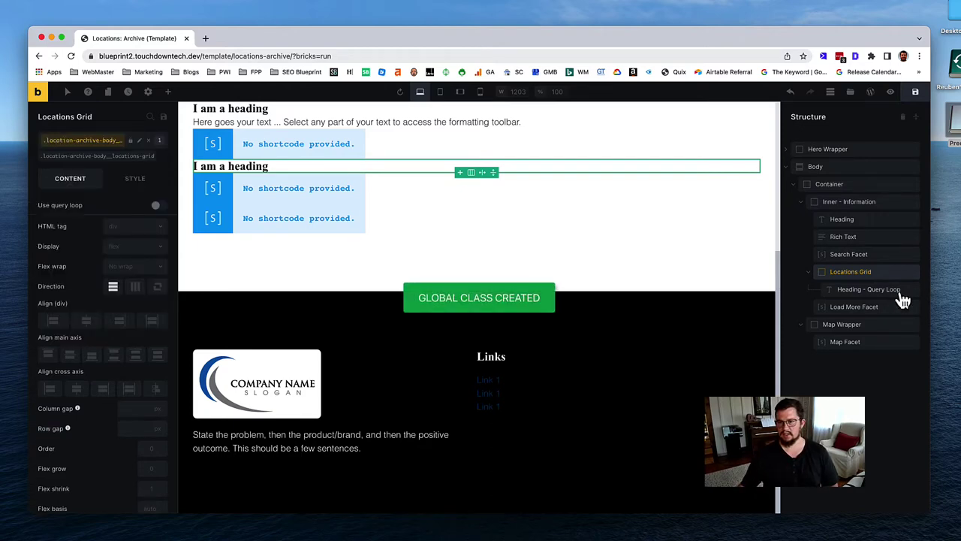
Step: Create the global class location-archive-body__location on the Heading - Query Loop element inside Locations Grid
click(865, 293)
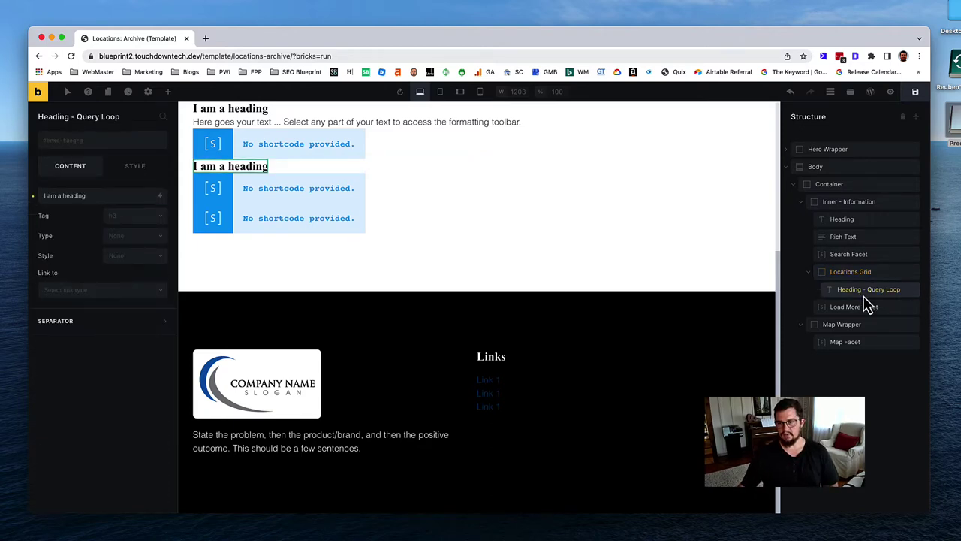
click(103, 153)
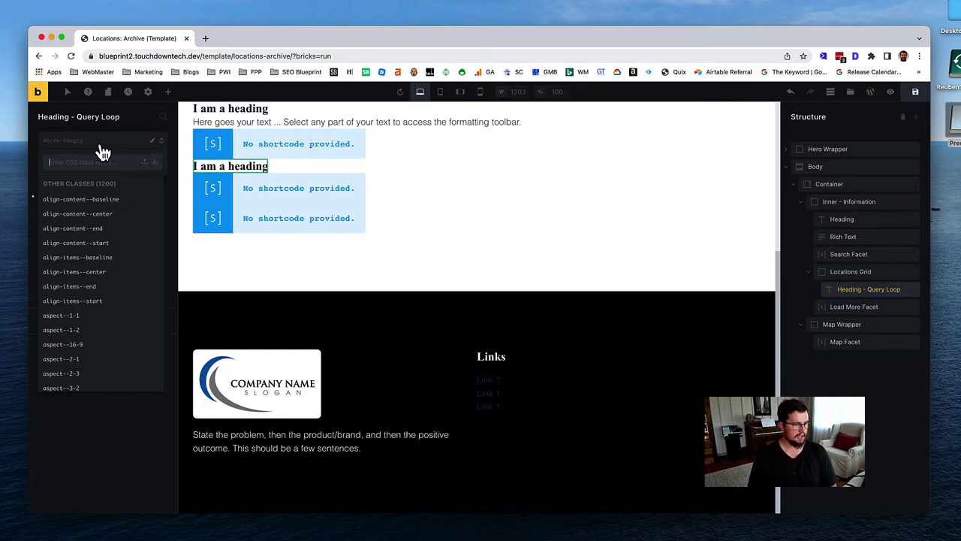
text(location)
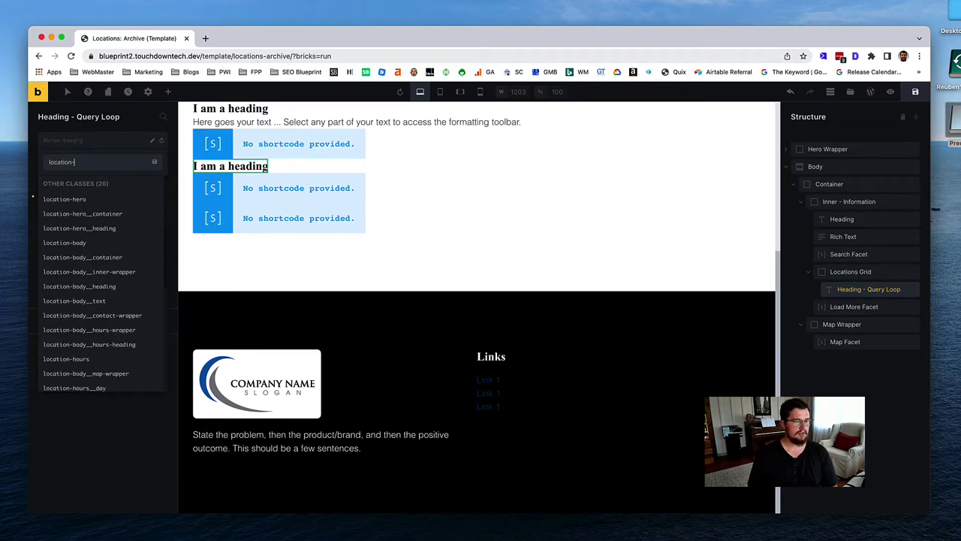
text(-archive)
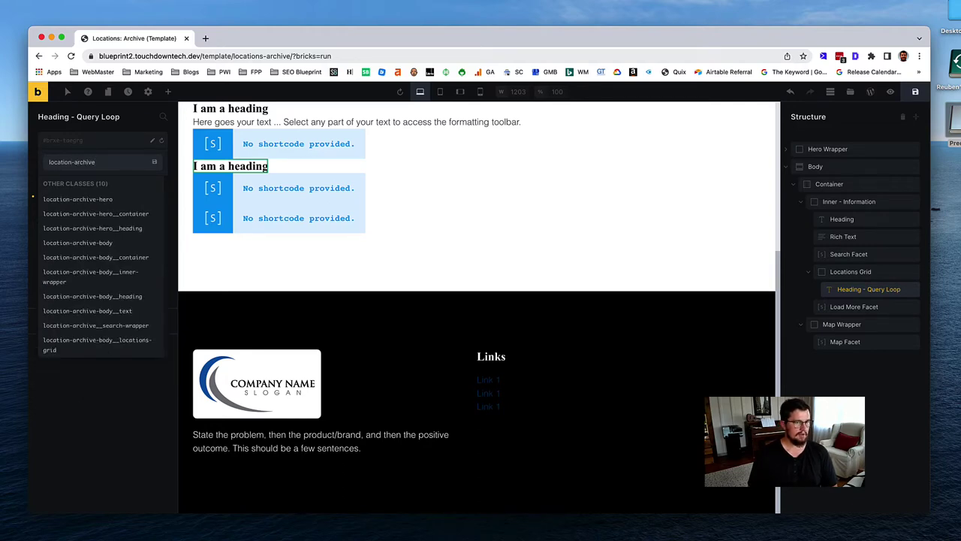
text(-body__)
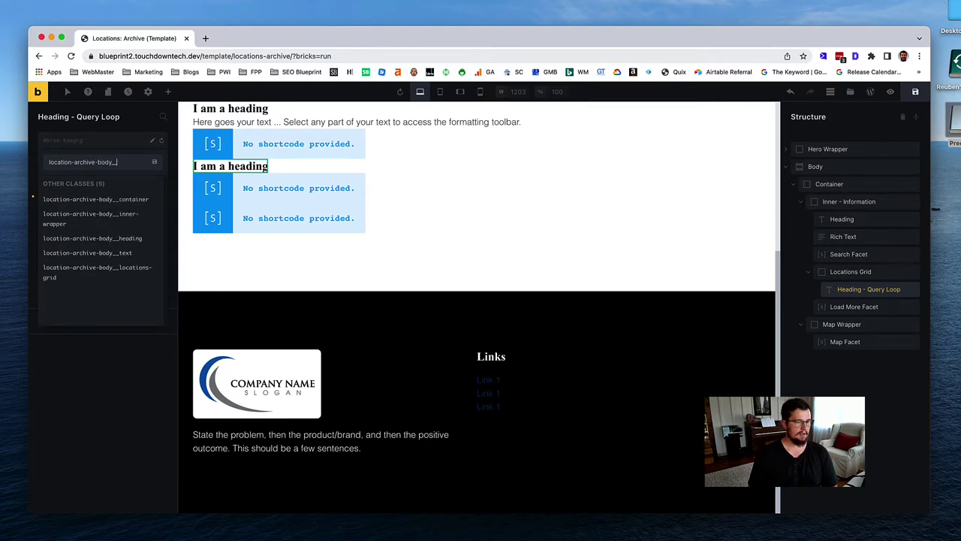
text(location)
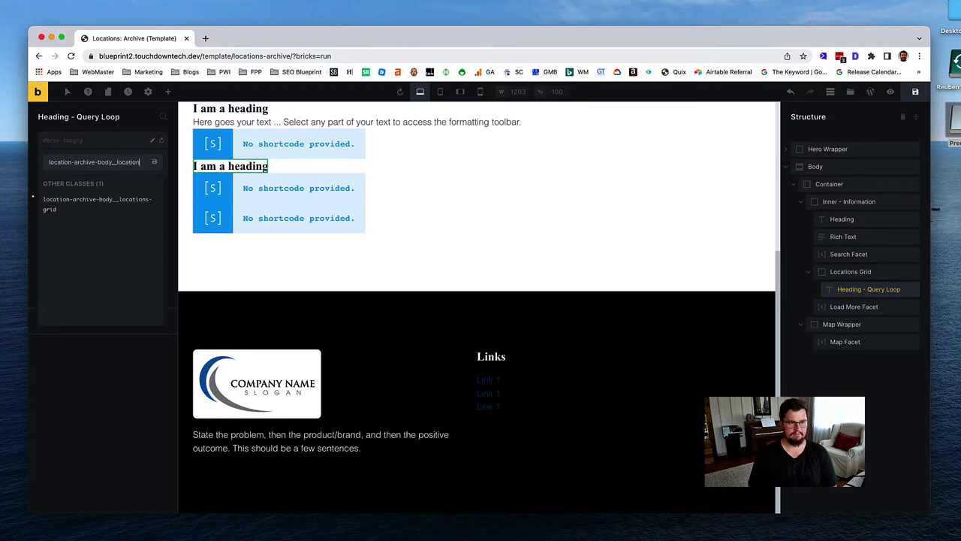
key(Return)
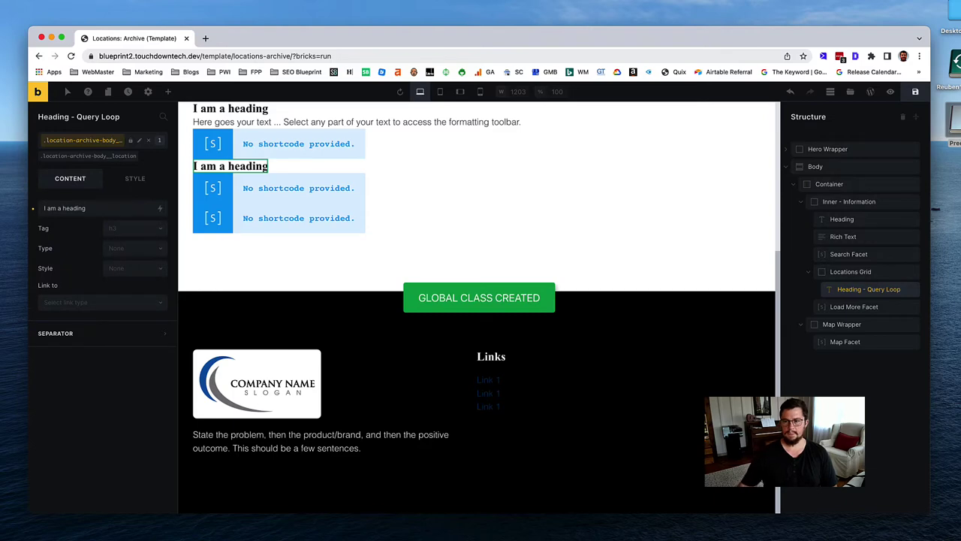
Step: Create the global class location-archive-body__load-more-wrapper on the Load More Facet shortcode
click(856, 307)
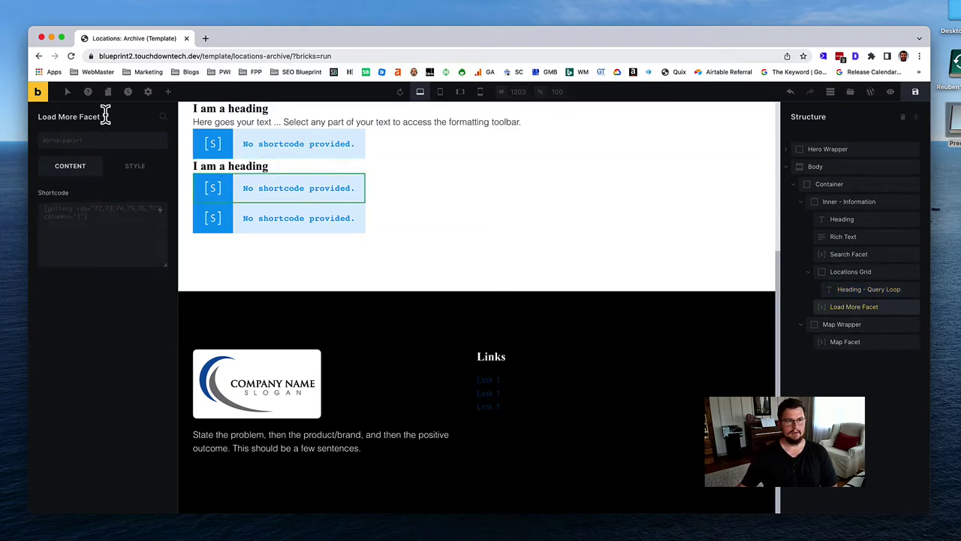
click(97, 141)
text(location)
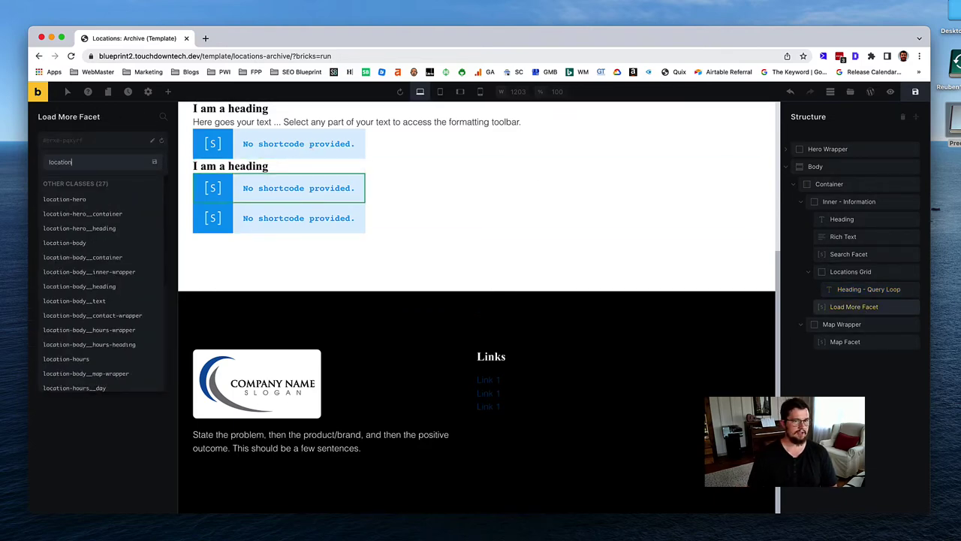
text(-arch)
text(ive-)
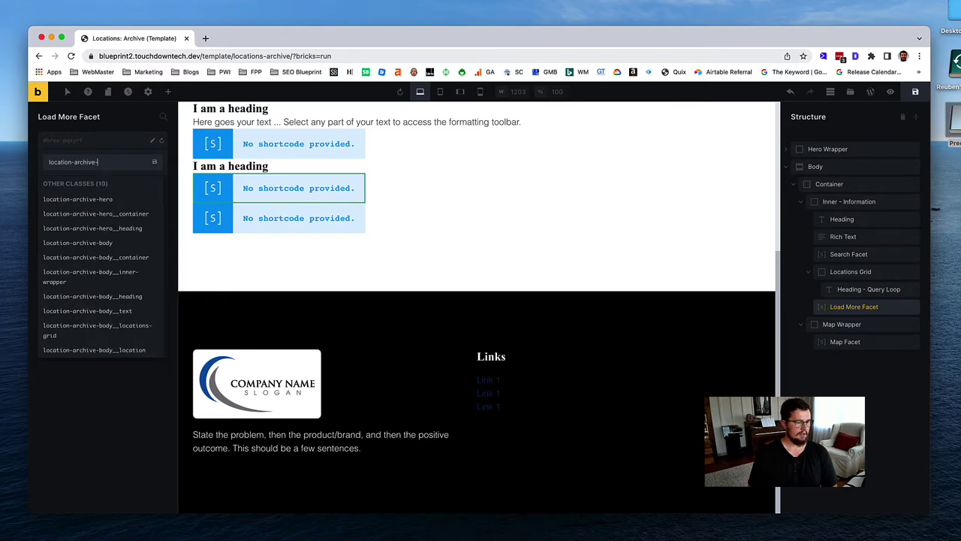
text(body__load-more)
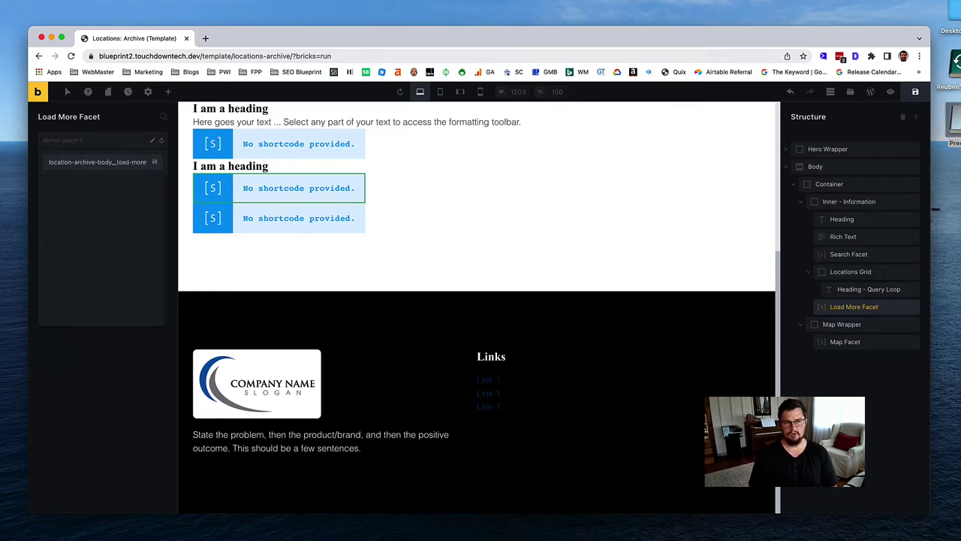
text(-wrapper)
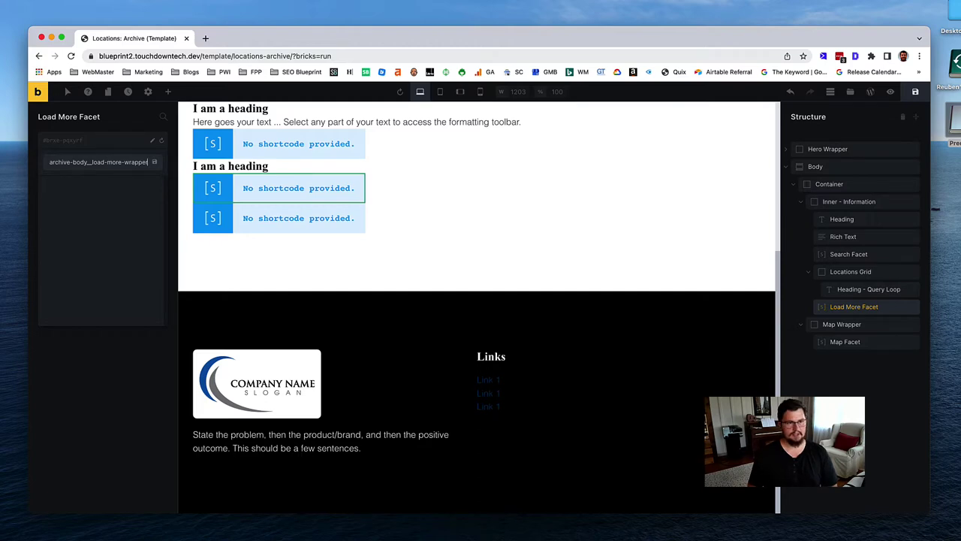
key(Return)
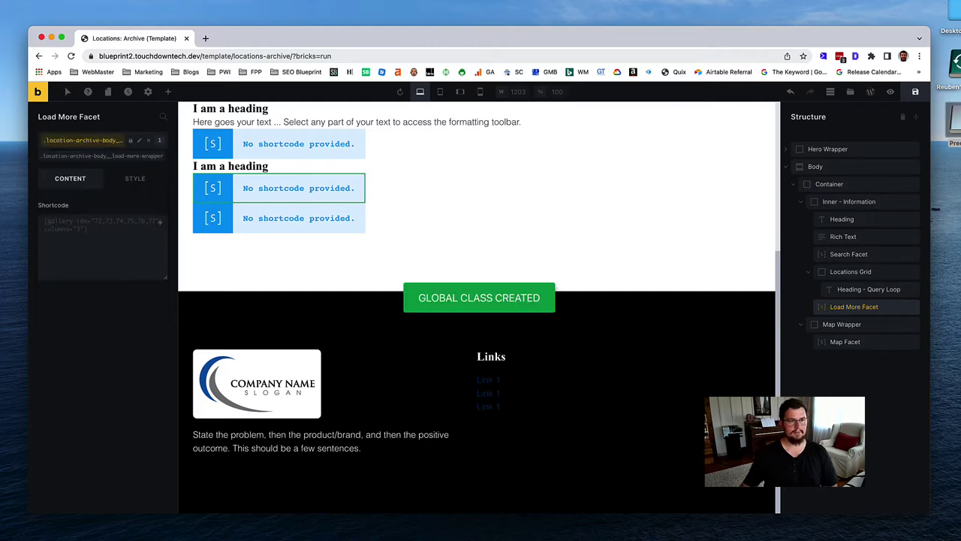
Step: Create the global class location-archive-body__map-wrapper on the Map Wrapper element
click(851, 326)
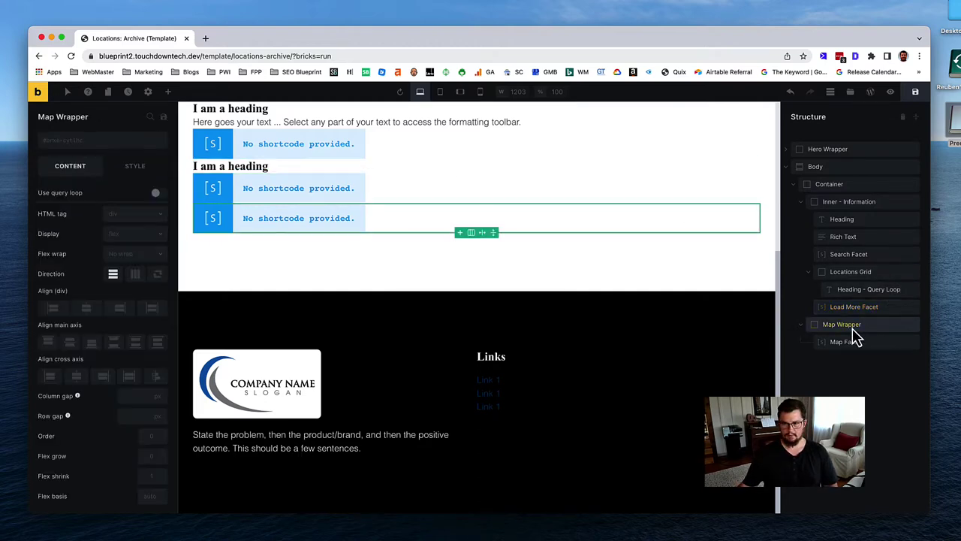
click(84, 145)
text(location-)
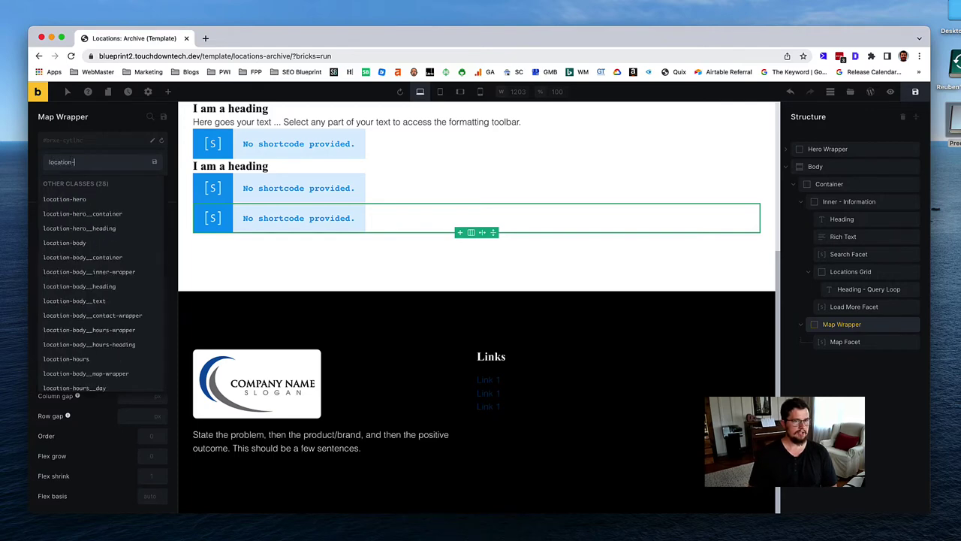
text(archive)
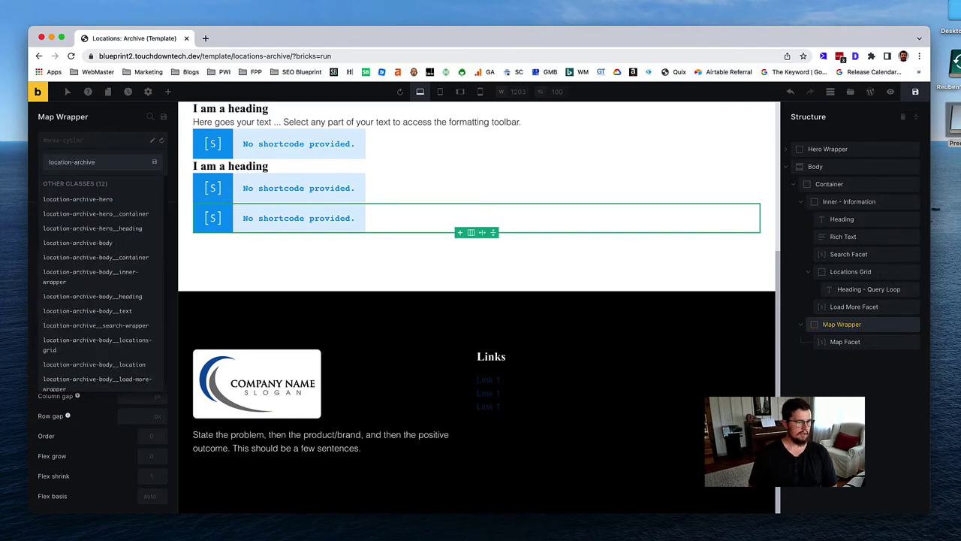
text(-body__map-w)
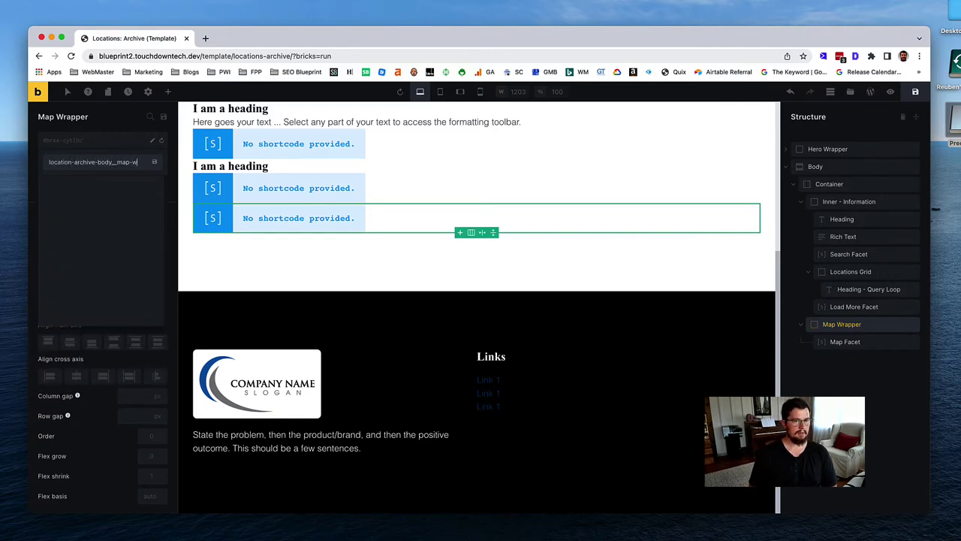
text(rapper)
key(Return)
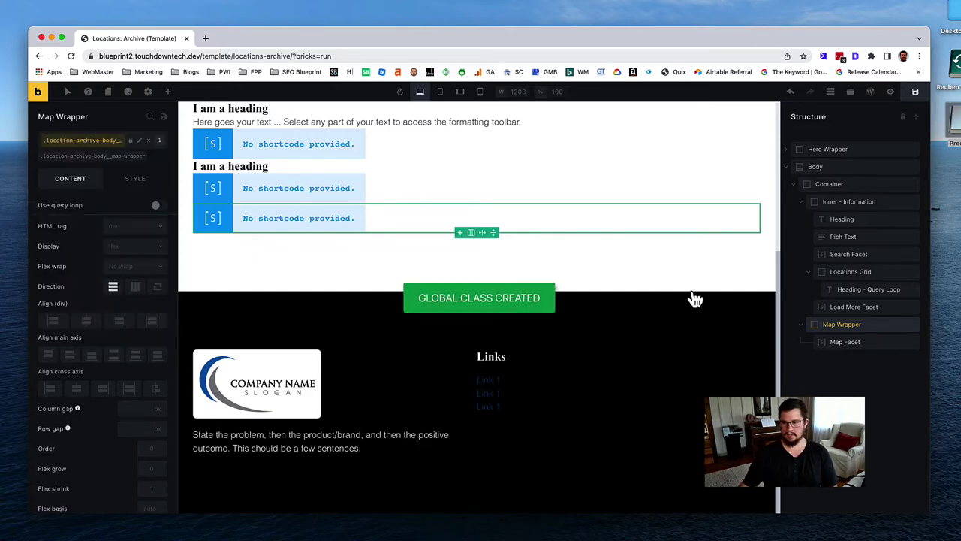
Step: Create the global class location-archive-body__map on the Map Facet shortcode inside Map Wrapper
click(856, 343)
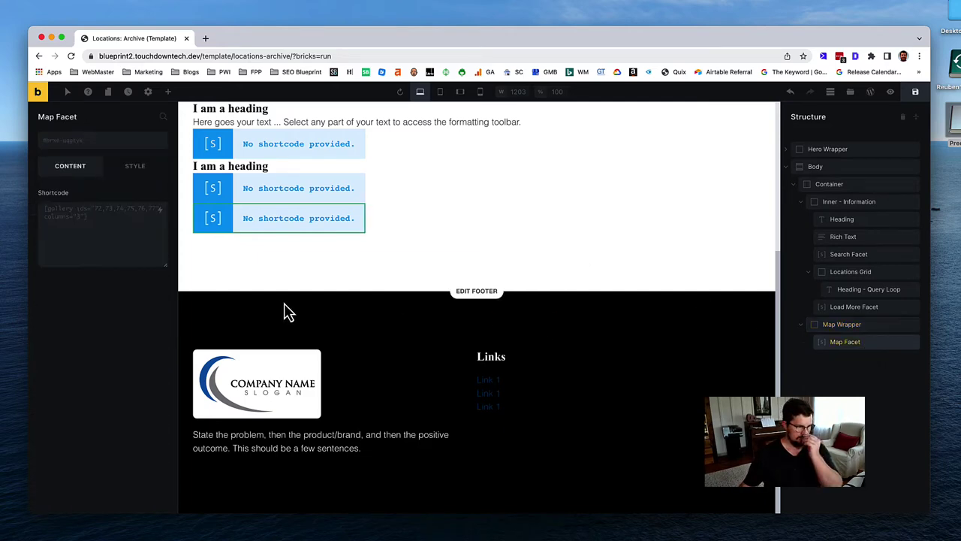
click(109, 141)
text(loca)
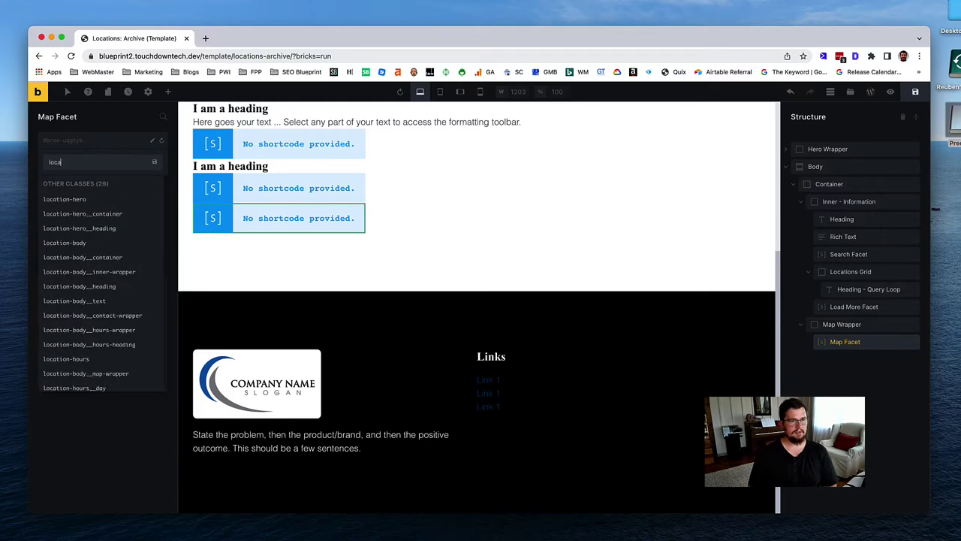
text(tion-body)
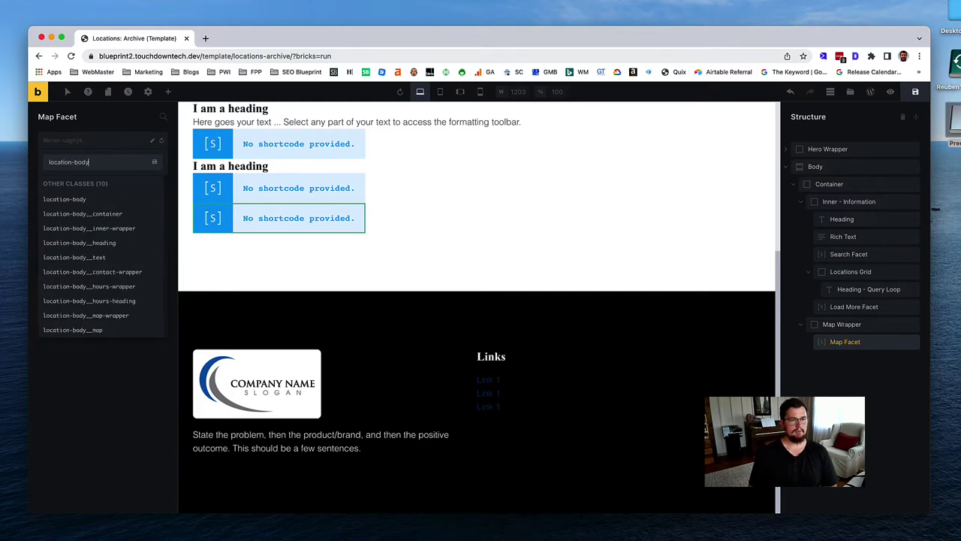
key(BackSpace)
key(BackSpace)
key(BackSpace)
text(archi)
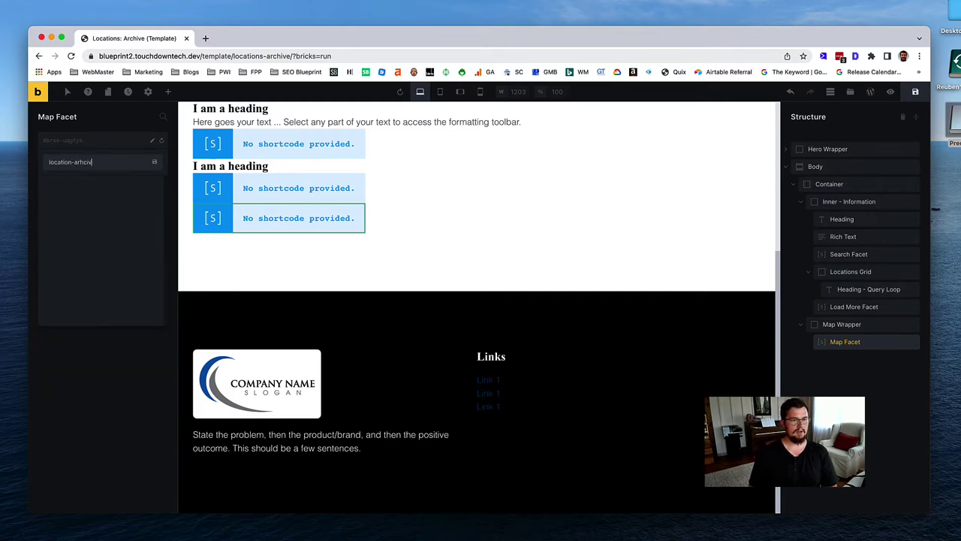
text(ve-body__map)
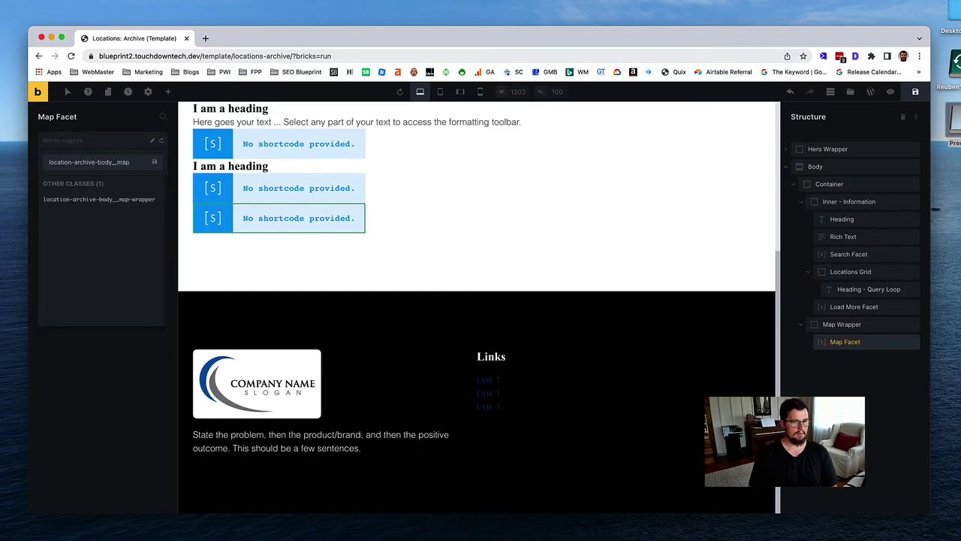
key(Return)
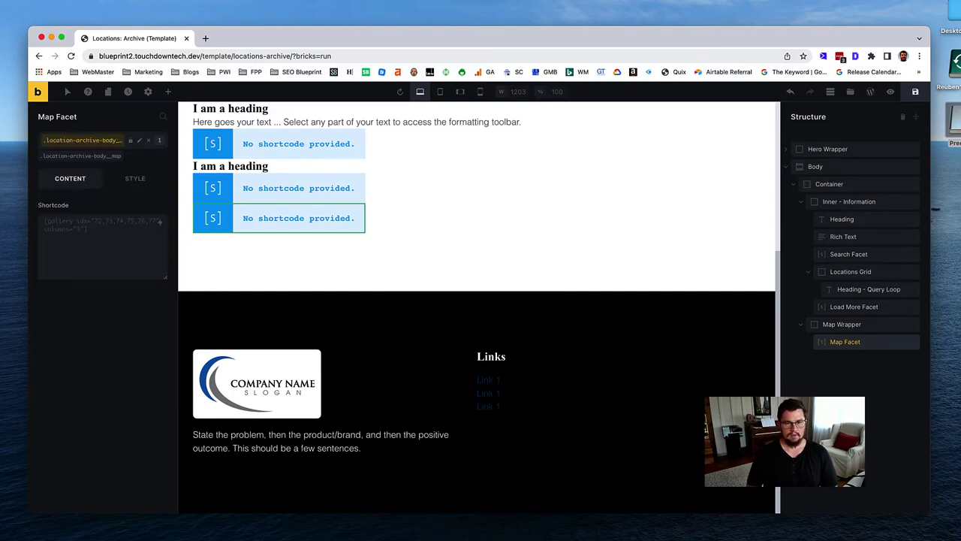
Step: Add the existing utility class grid--2 to the Container inside the Body section
scroll(333, 166, up, 5)
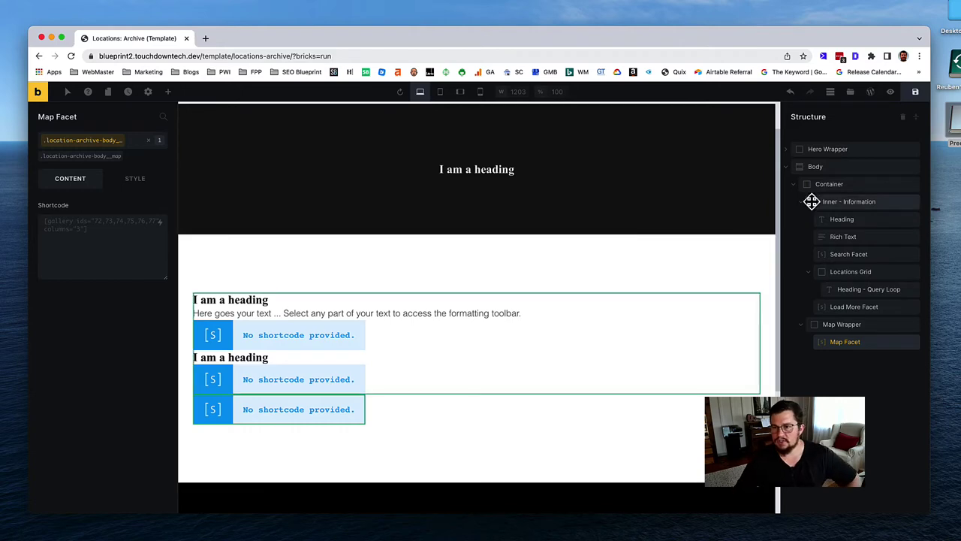
click(843, 170)
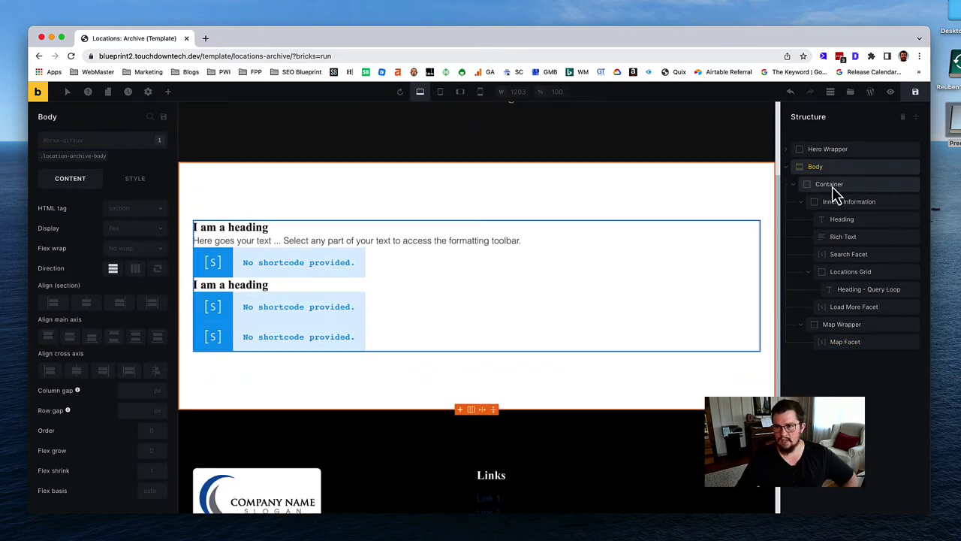
click(794, 185)
click(841, 186)
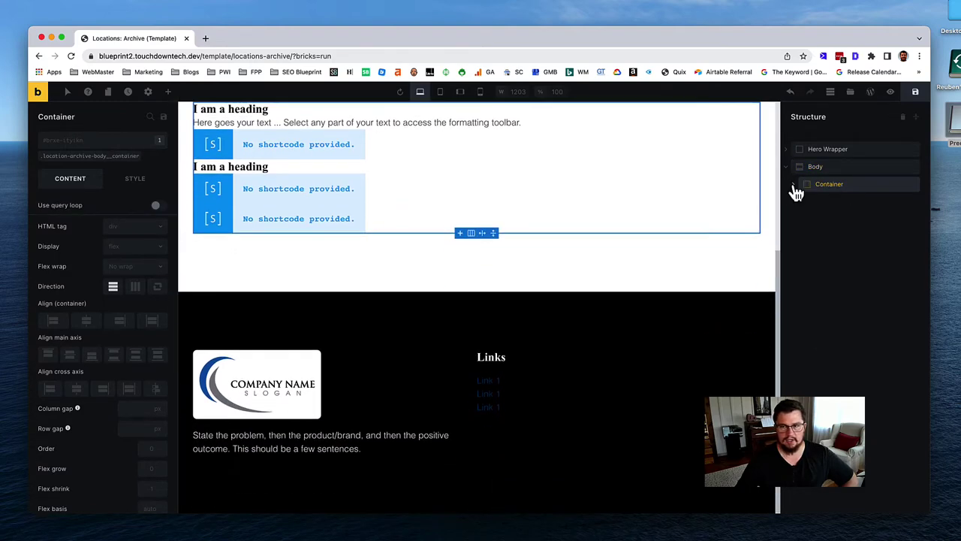
click(793, 185)
drag(792, 217, 636, 270)
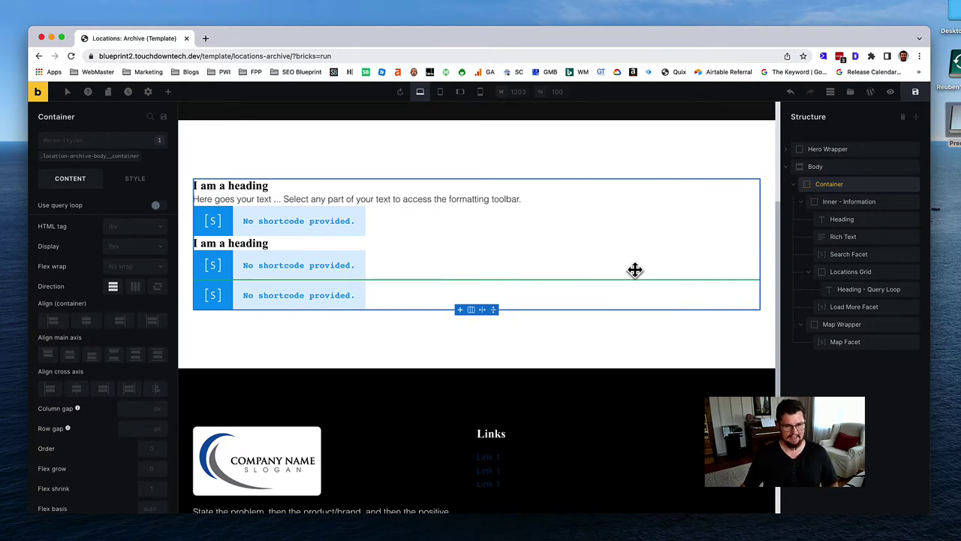
drag(635, 270, 635, 271)
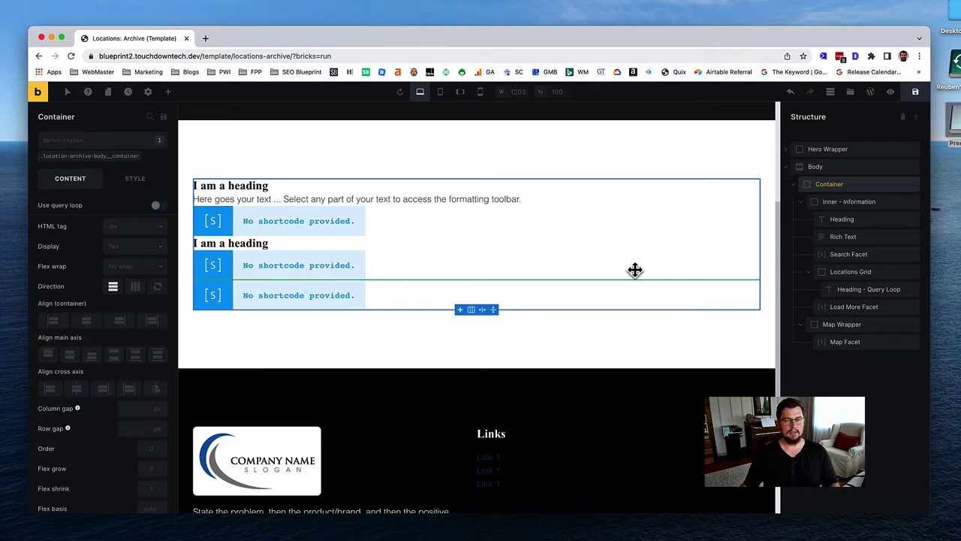
drag(636, 271, 635, 270)
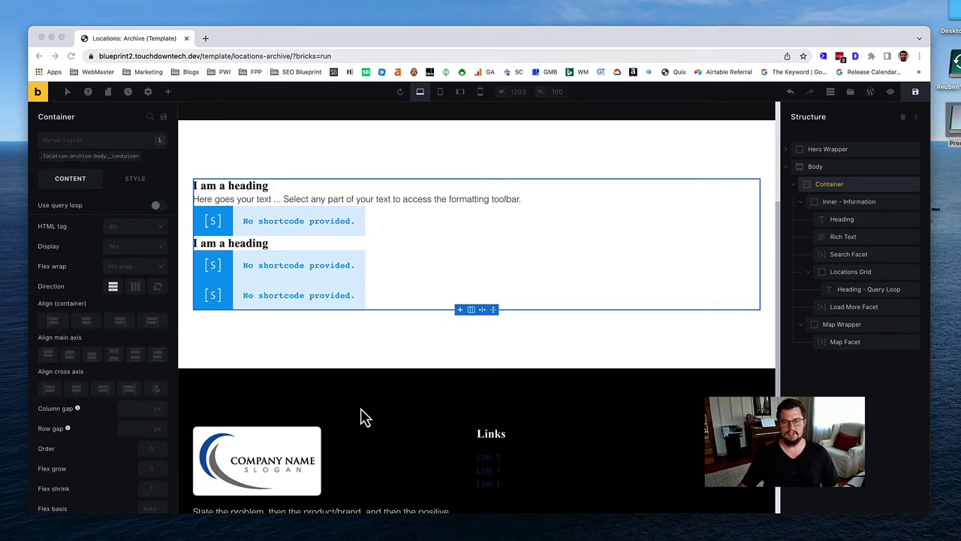
click(93, 157)
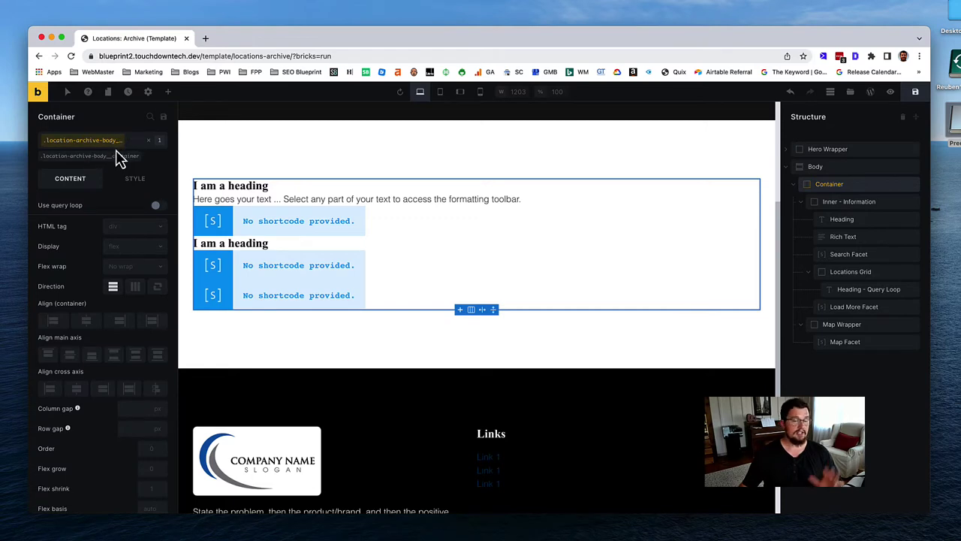
click(76, 152)
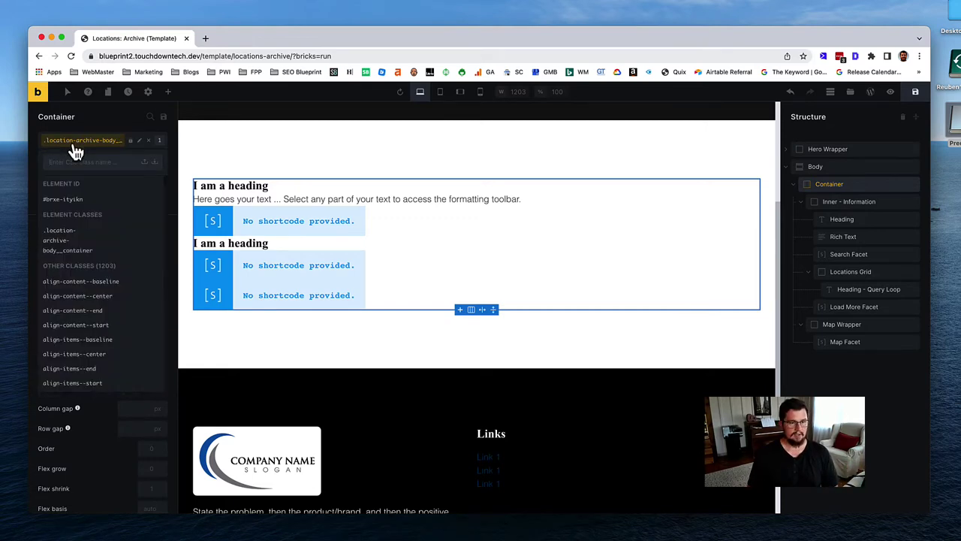
text(grid--2)
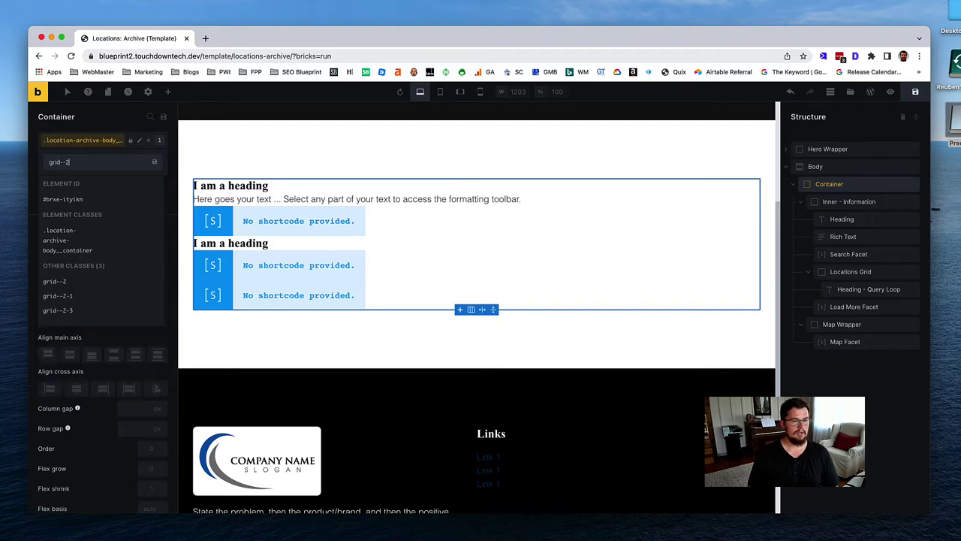
click(71, 283)
Step: Add the existing utility classes gap--xxl and stretch to the Container inside the Body section
click(94, 148)
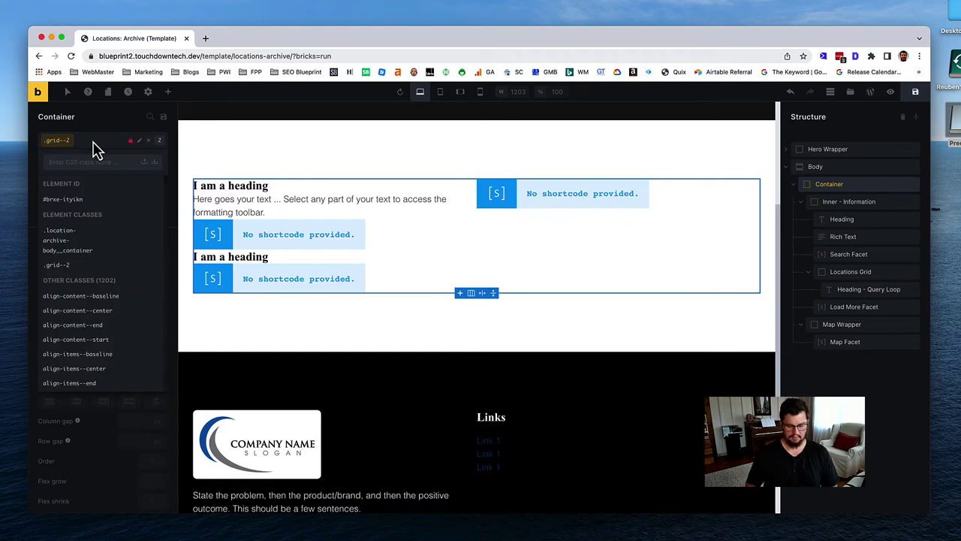
text(gap)
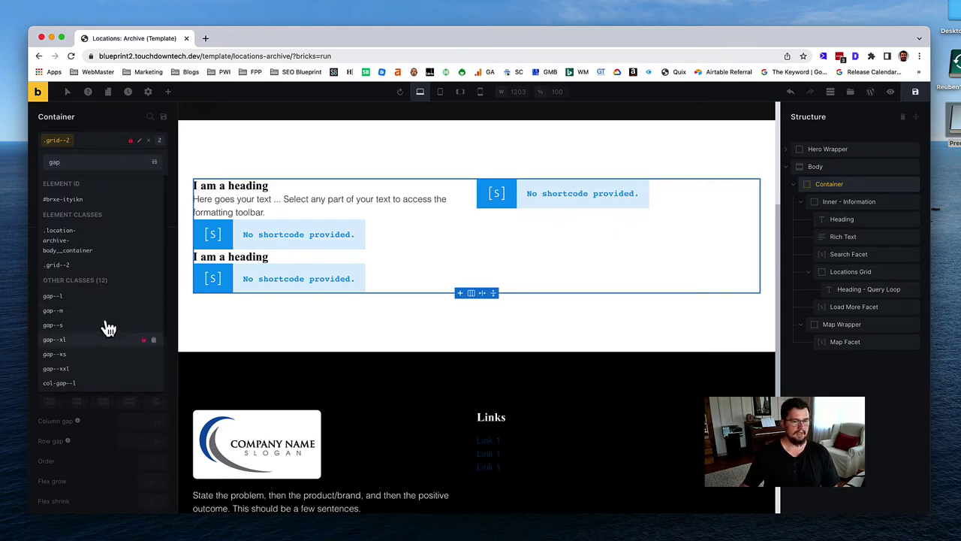
click(57, 369)
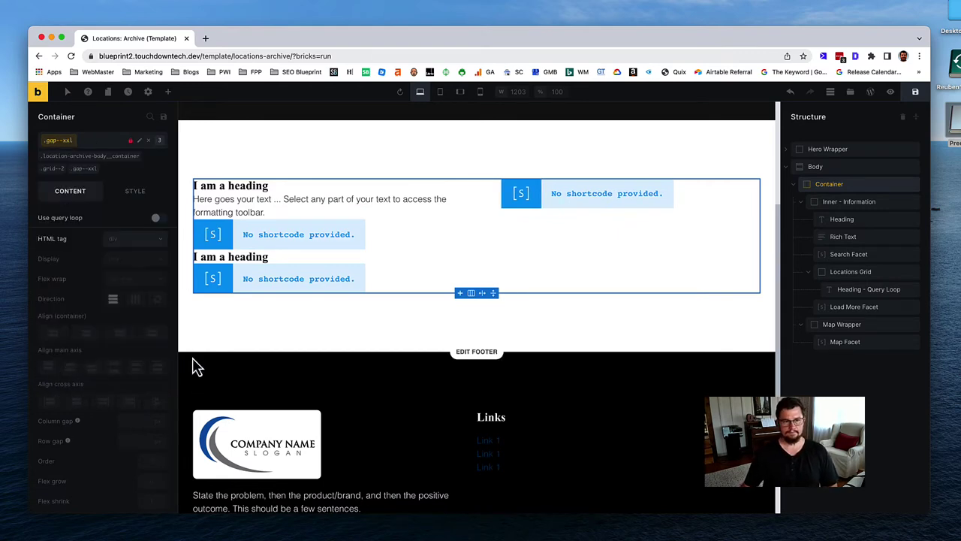
click(94, 146)
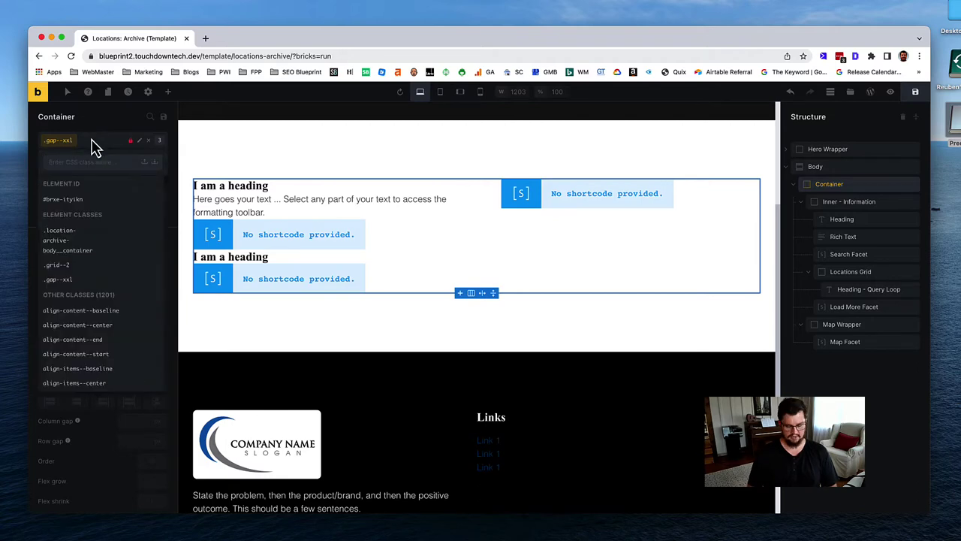
text(streth)
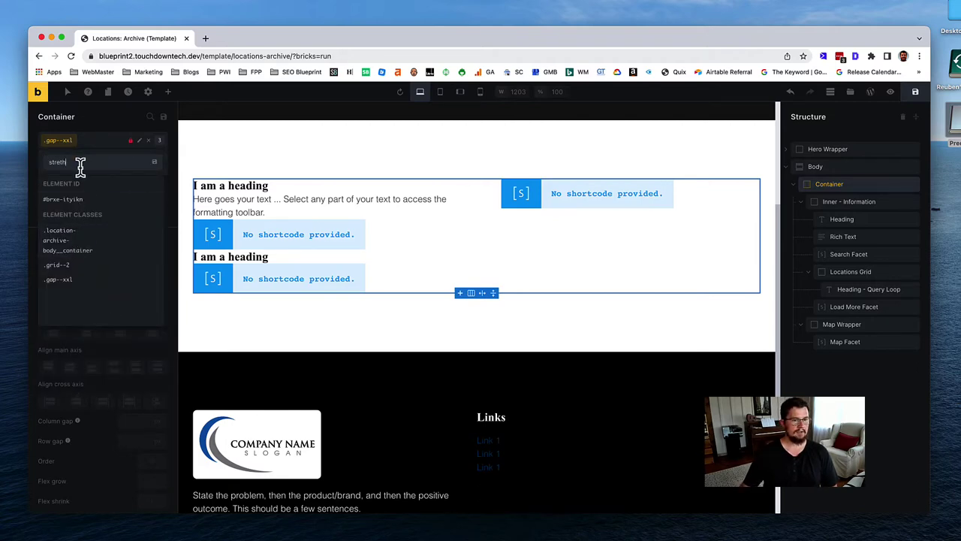
key(BackSpace)
key(BackSpace)
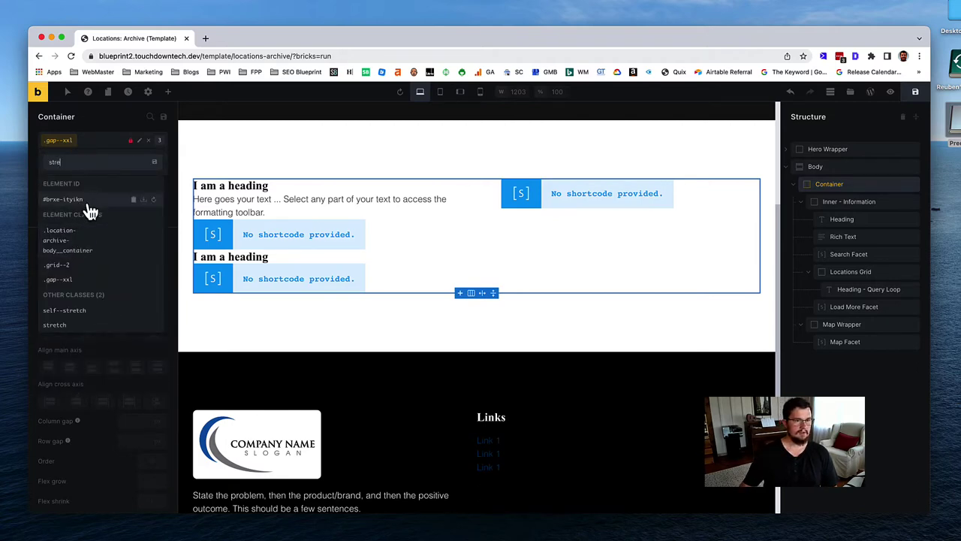
click(66, 325)
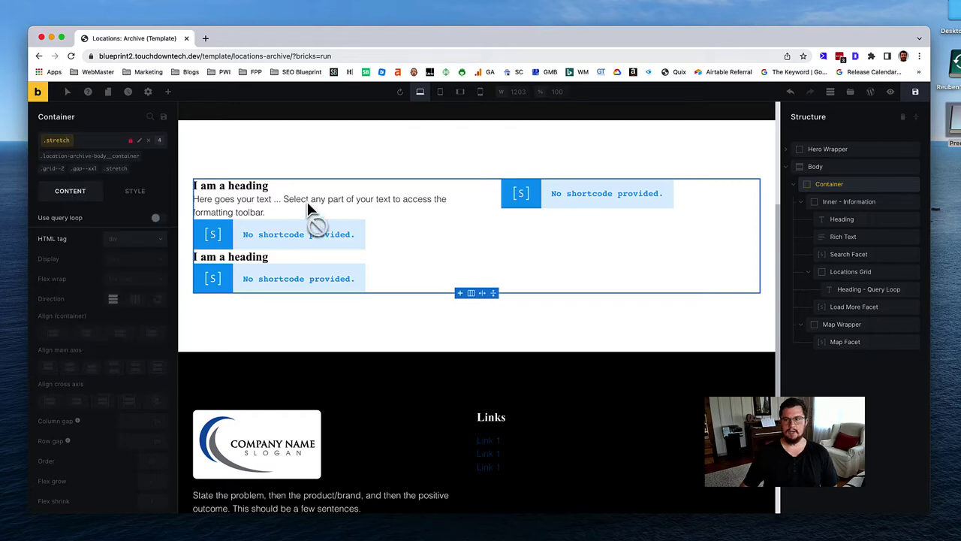
Step: Set the row gap of the location-archive-body__inner-wrapper class on Inner - Information to var(--space-m)
click(845, 203)
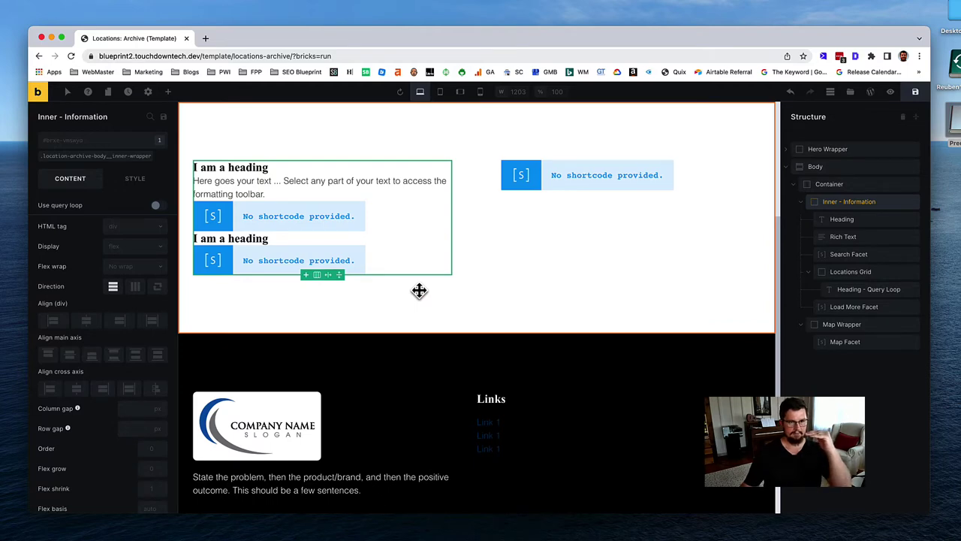
click(95, 156)
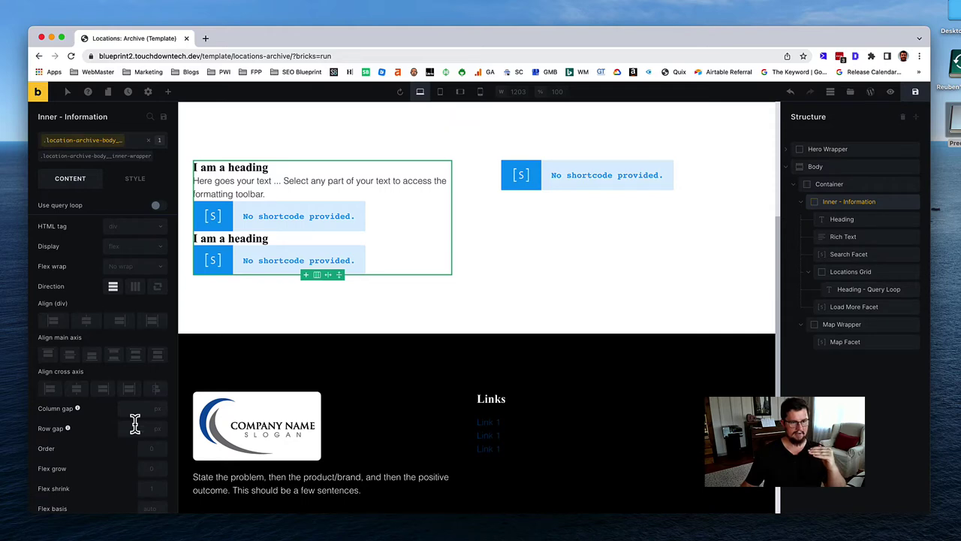
click(159, 429)
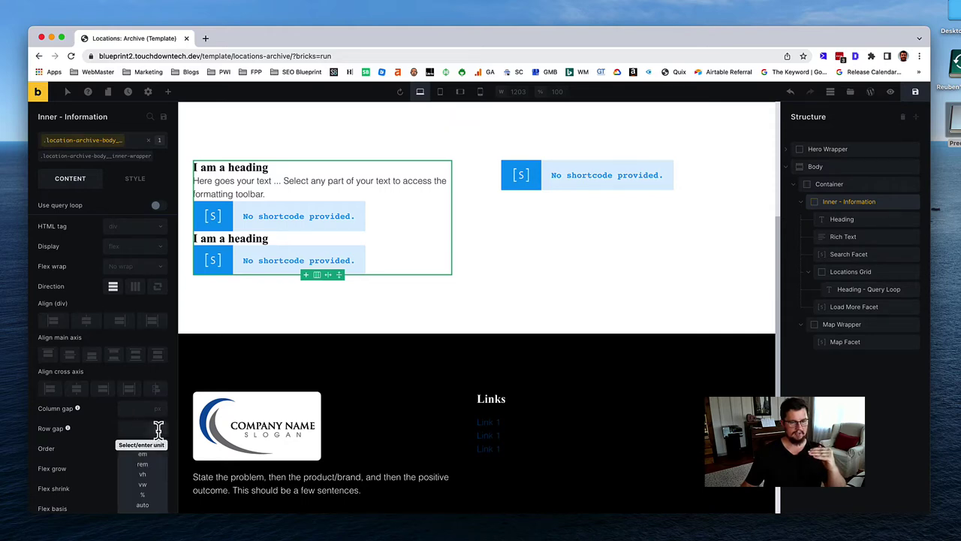
click(143, 505)
mouse_move(149, 432)
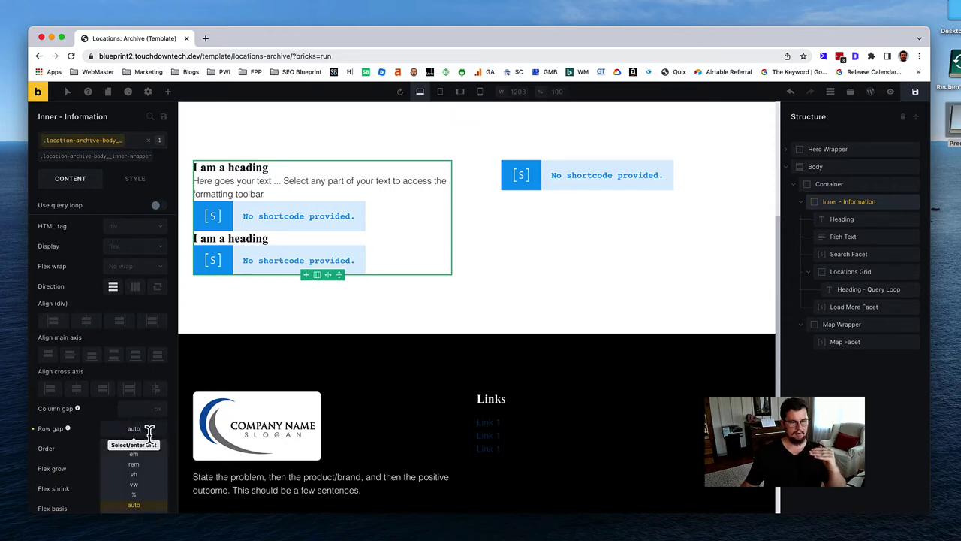
scroll(150, 501, down, 1)
click(135, 505)
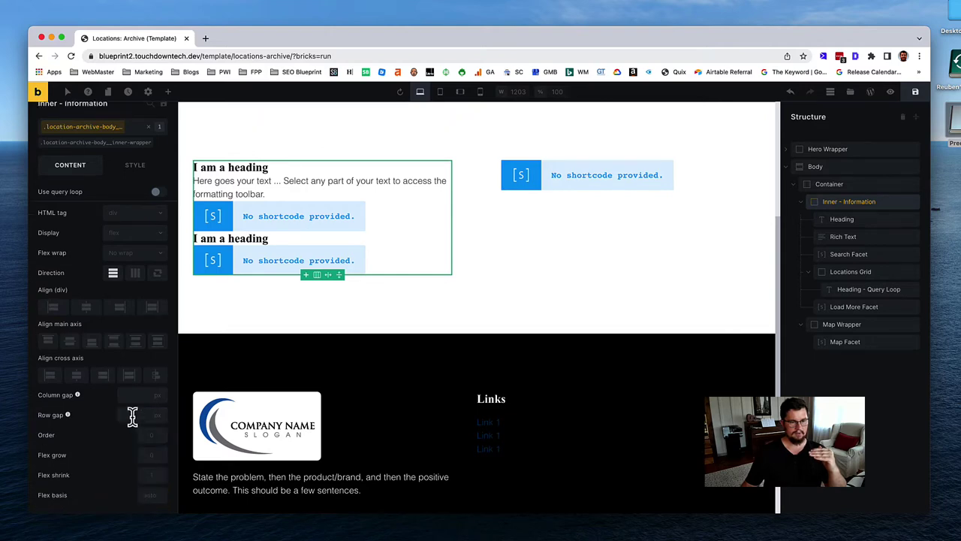
text(var)
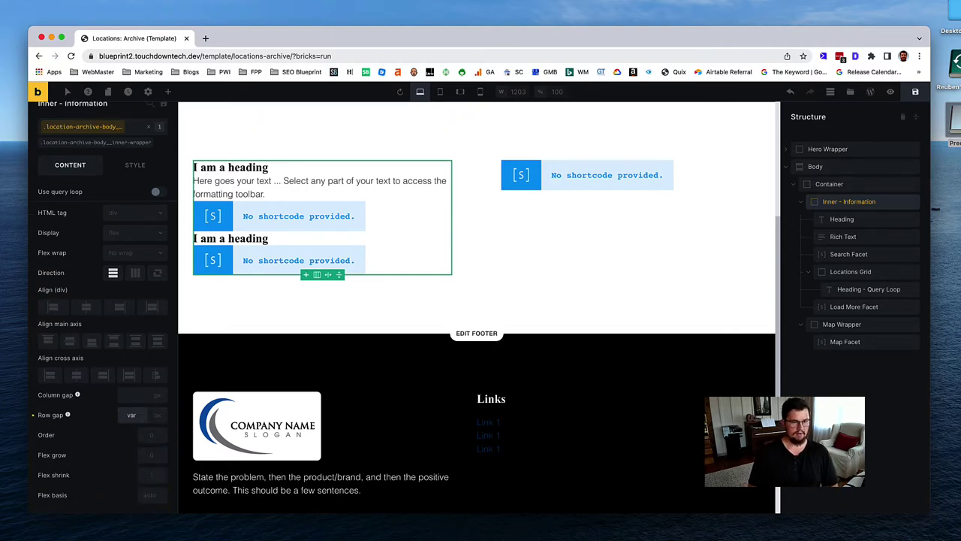
text((--space-m))
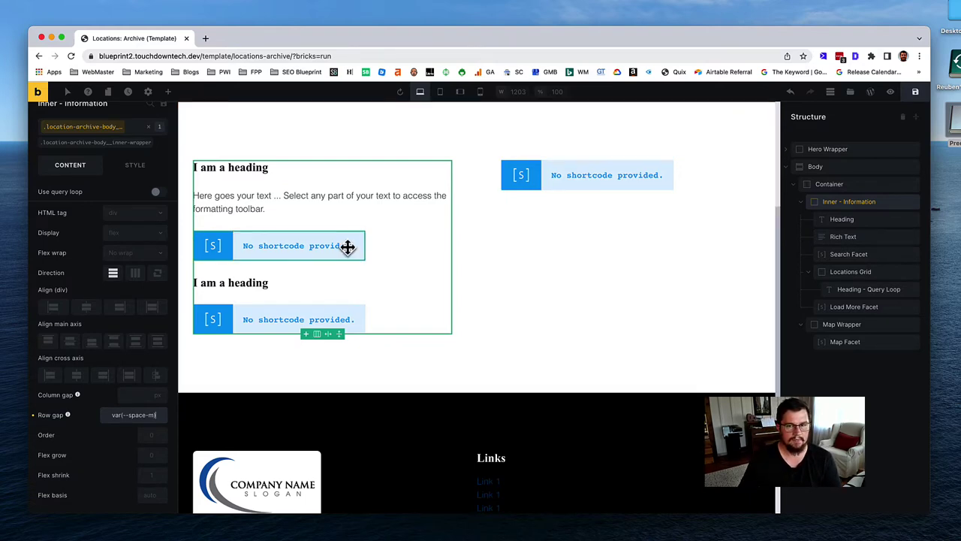
Step: Set the tag of the first heading in Inner - Information to h2
scroll(348, 247, up, 1)
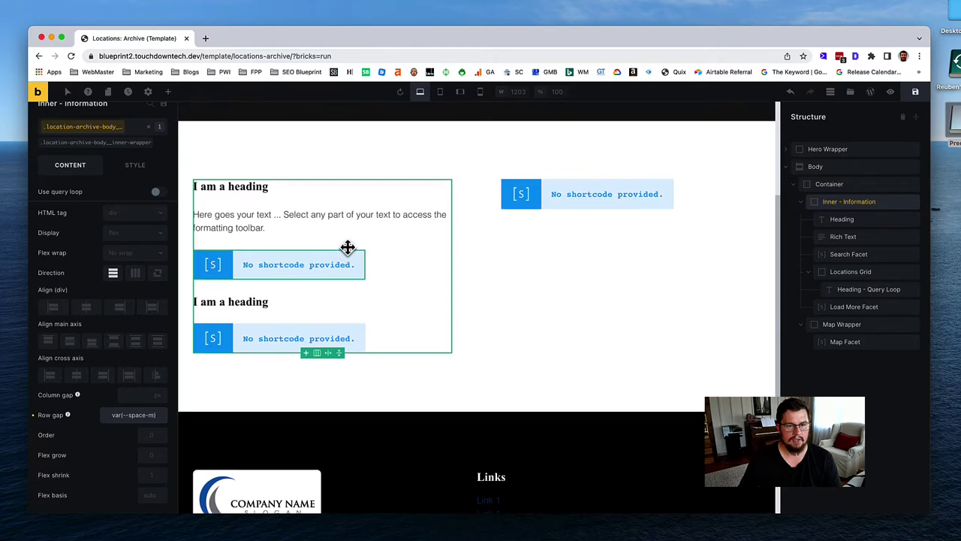
click(249, 187)
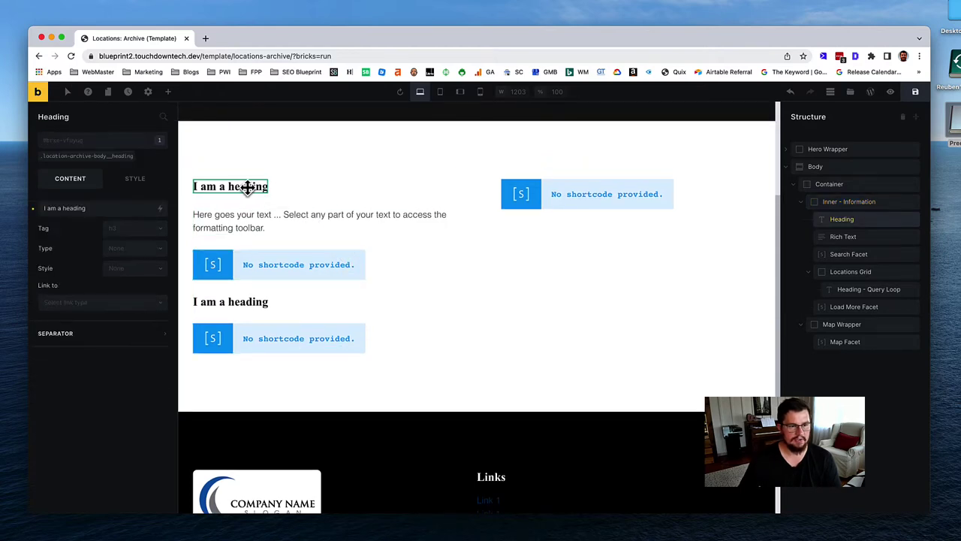
click(136, 233)
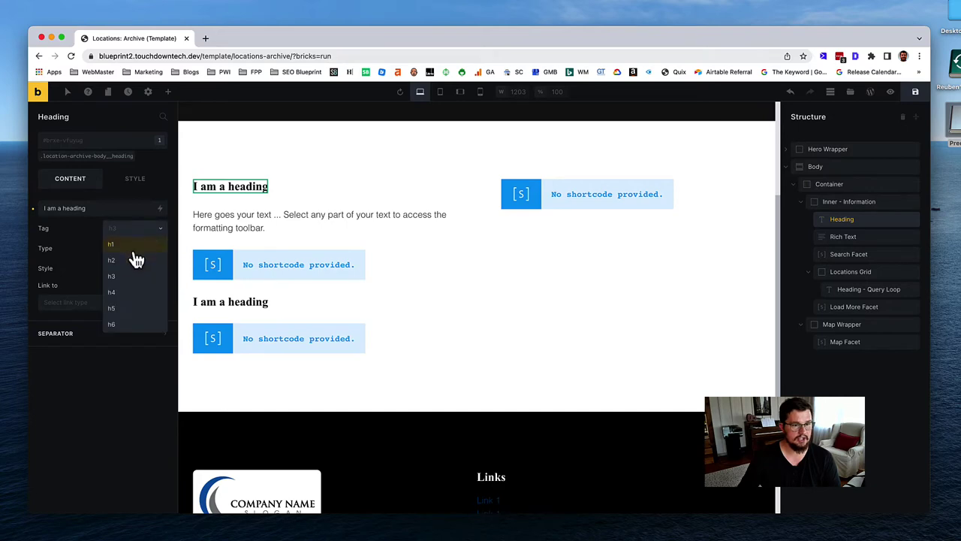
click(133, 259)
click(206, 304)
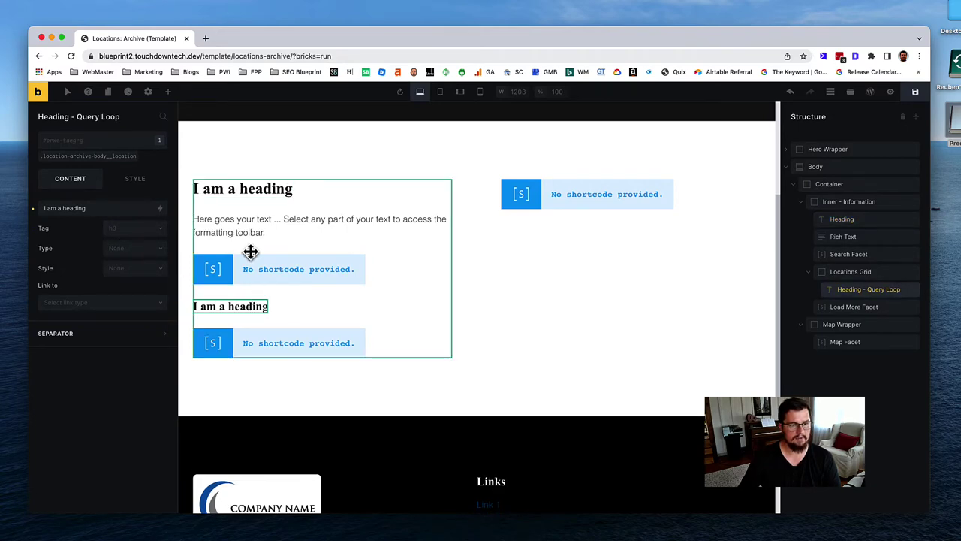
click(231, 189)
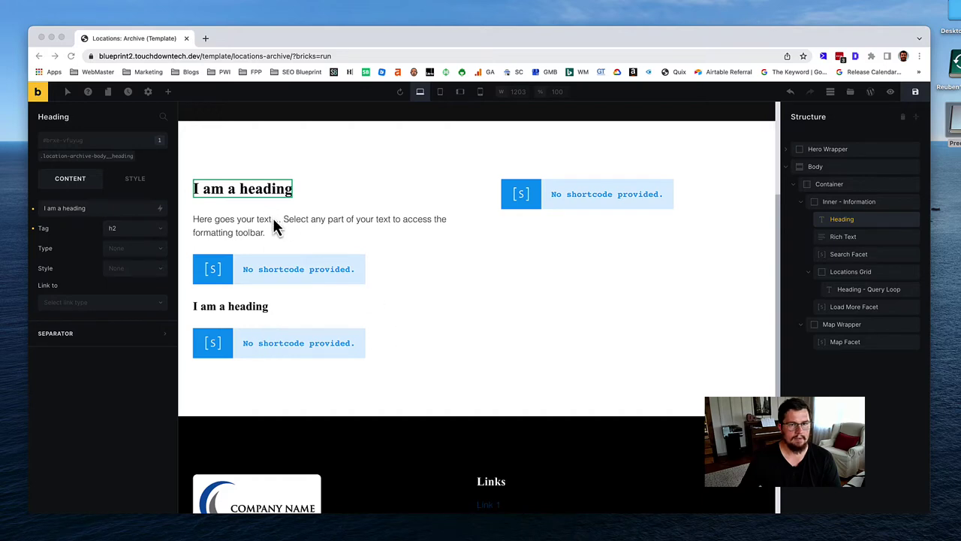
Step: Set the hero heading's tag to h1 and change its text to "Locations"
scroll(420, 215, up, 3)
click(480, 221)
click(481, 222)
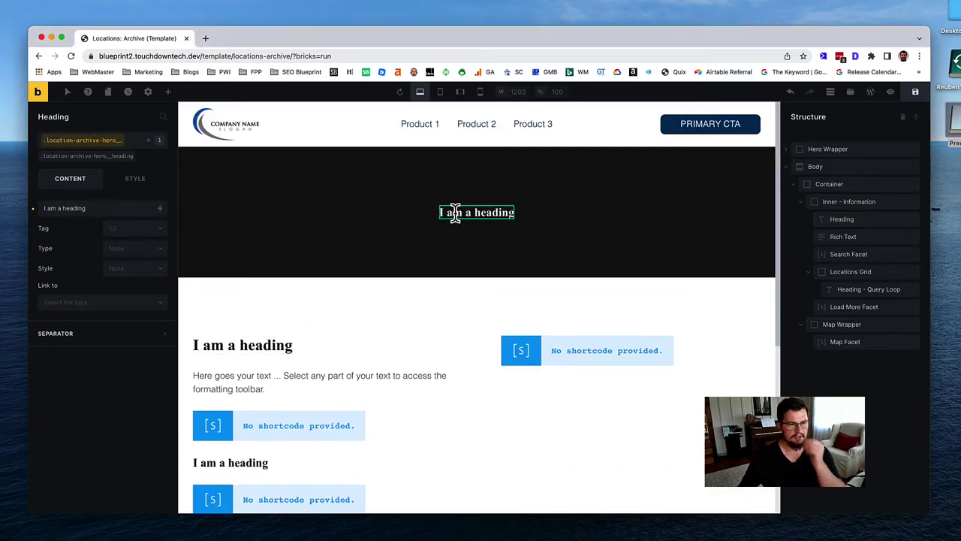
click(123, 230)
click(128, 246)
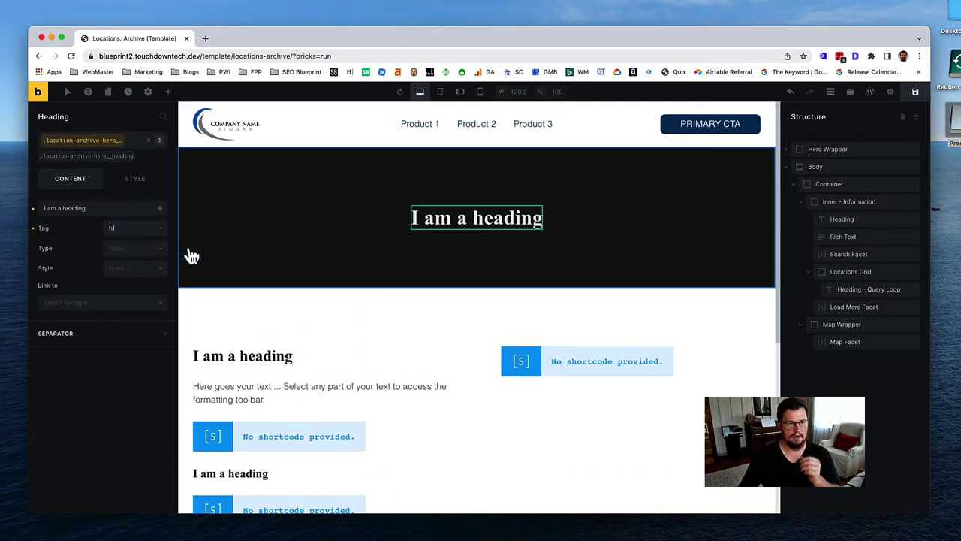
triple_click(91, 208)
text(Locations)
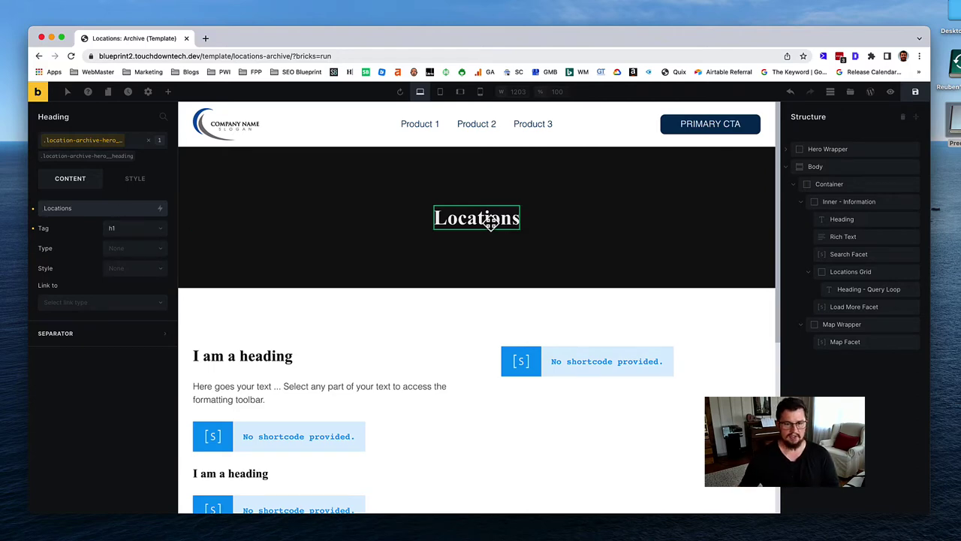
Step: Change the text of the h2 heading in the Body section to "Locations Across the Country"
scroll(416, 337, down, 1)
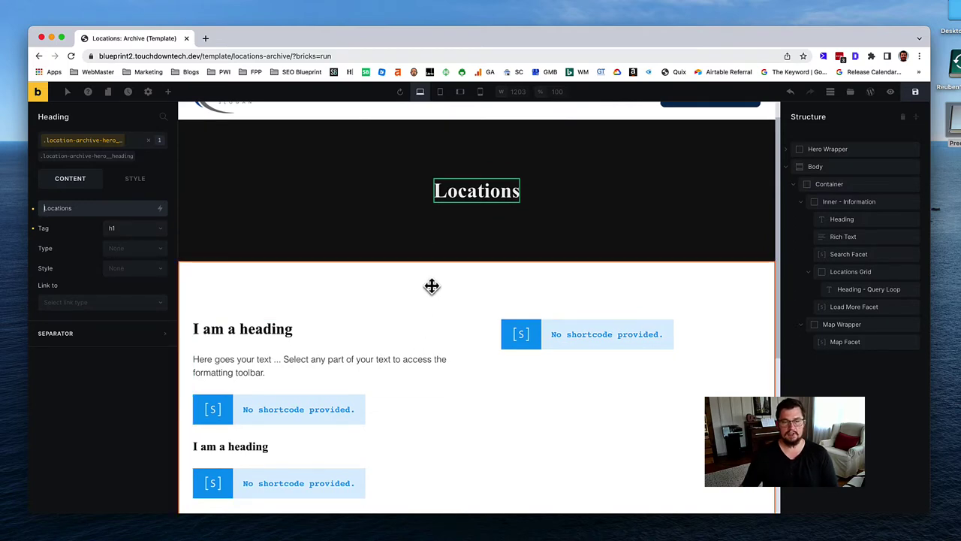
scroll(381, 285, up, 1)
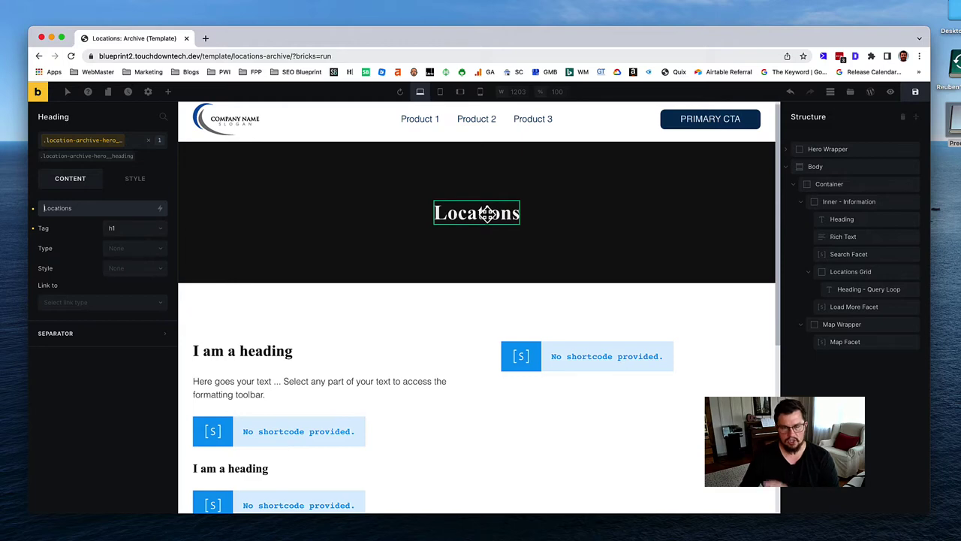
scroll(393, 271, down, 2)
click(246, 297)
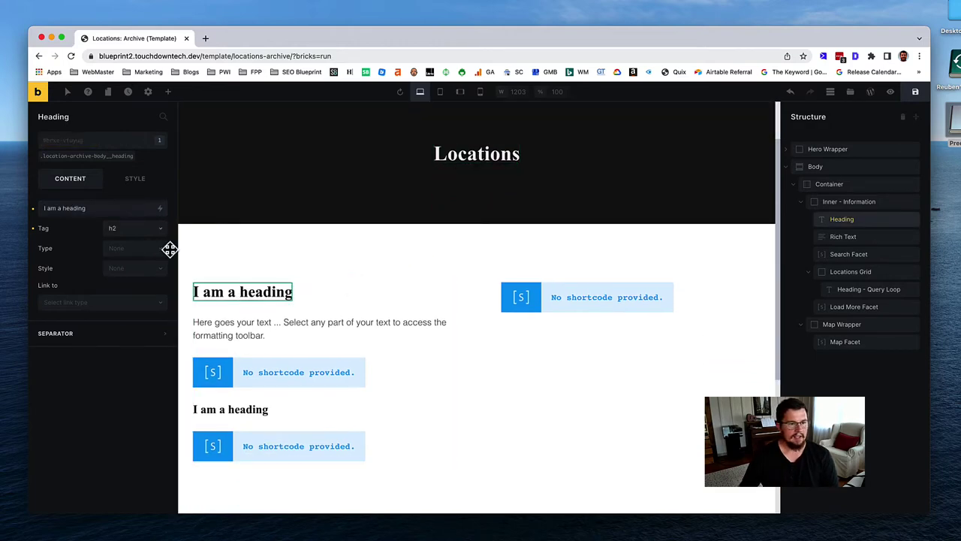
triple_click(92, 208)
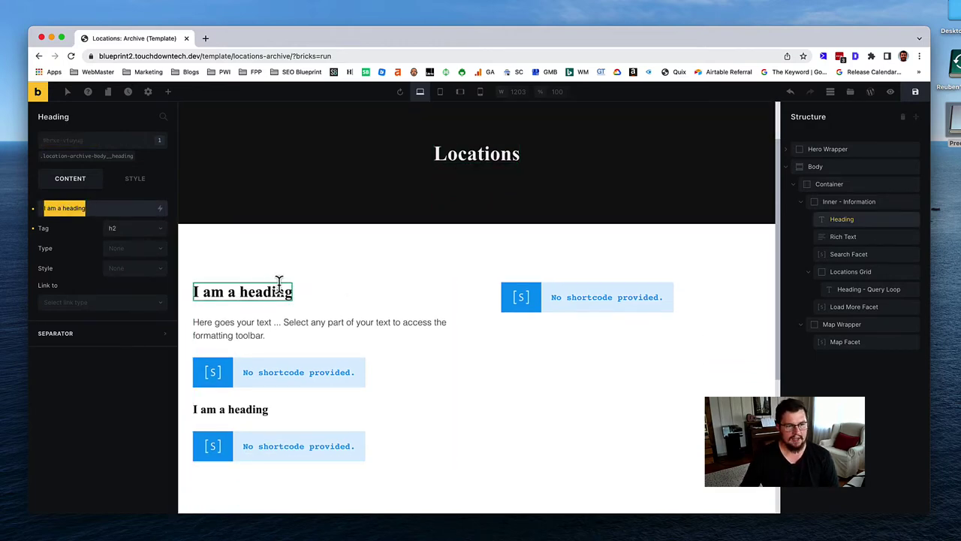
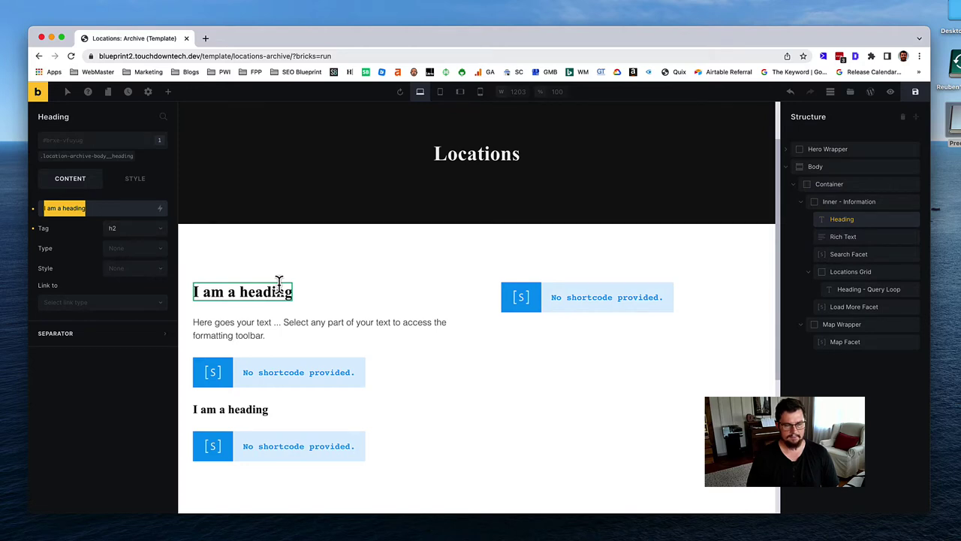
text(Location)
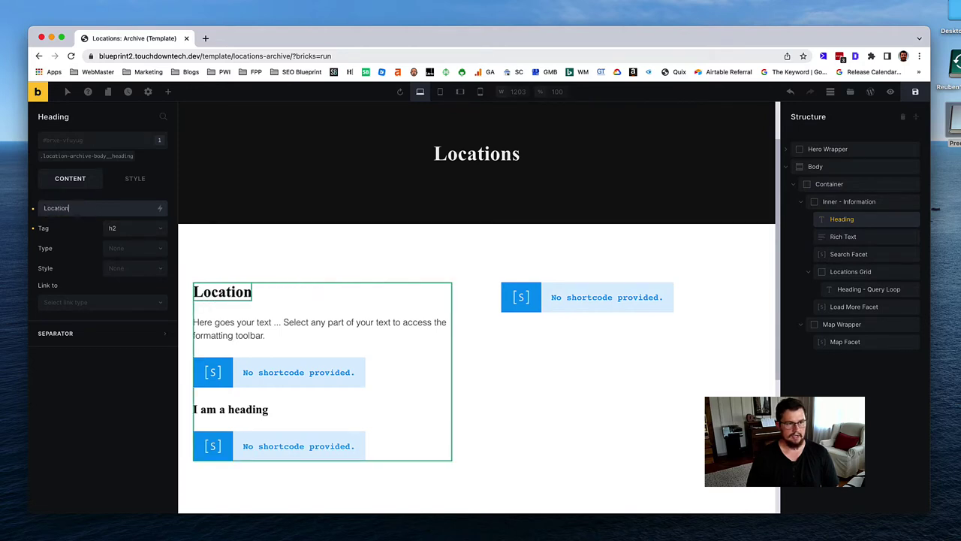
text(s Across the Country)
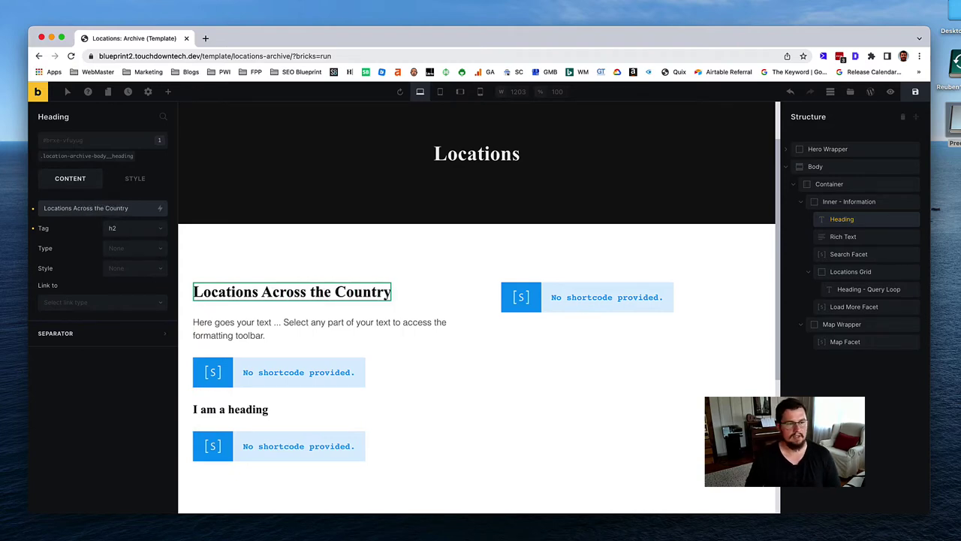
Step: Replace the placeholder Rich Text copy with "Click on a location below to get address, phone, and contact information." and select its location-archive-body__text class
click(304, 330)
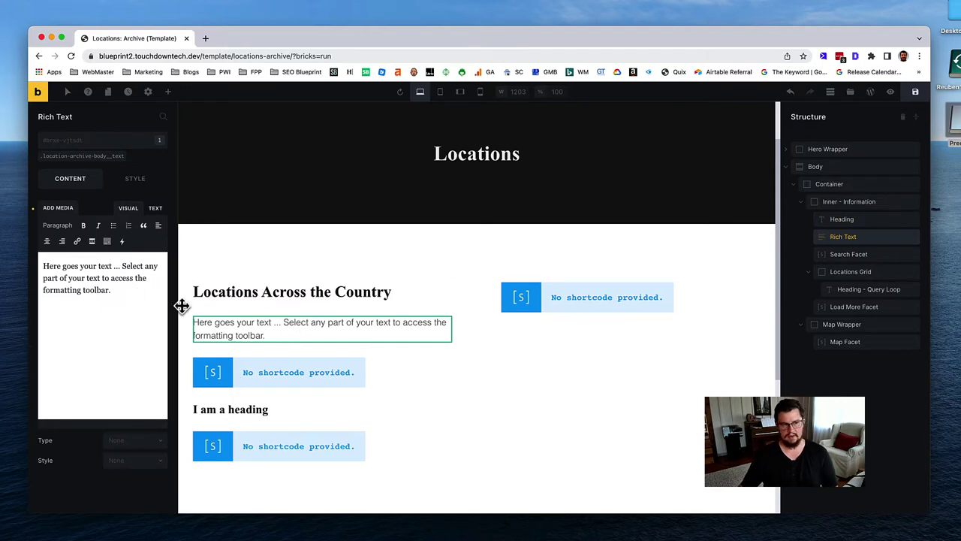
triple_click(100, 272)
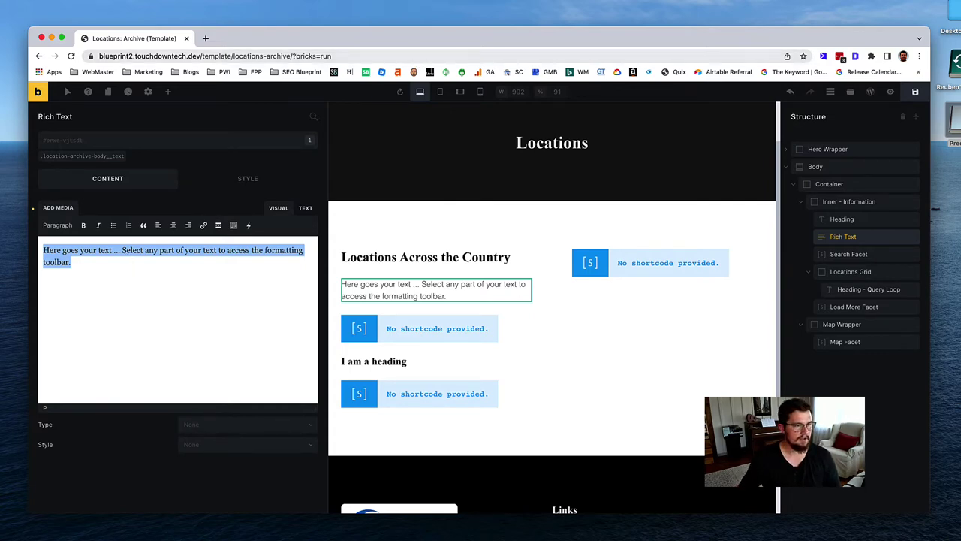
key(super+Tab)
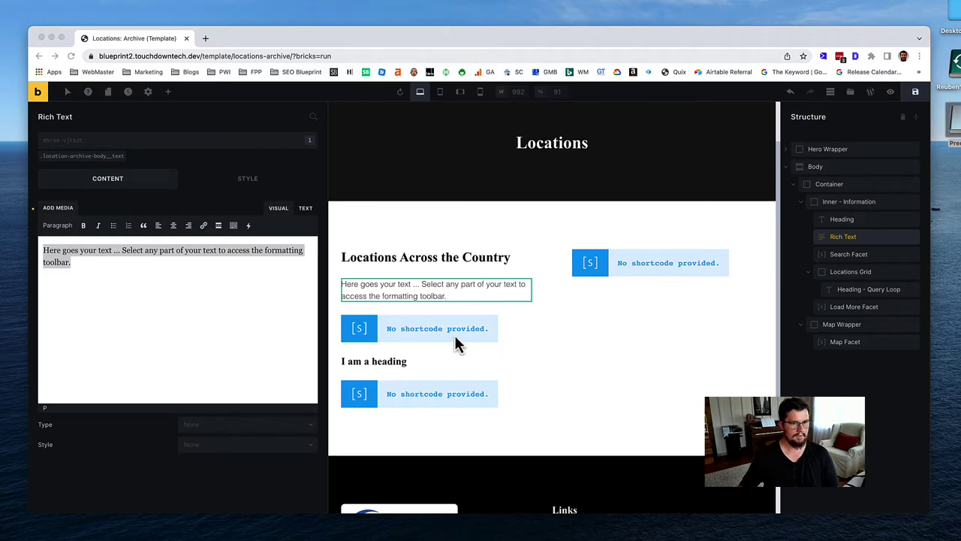
key(super+Tab)
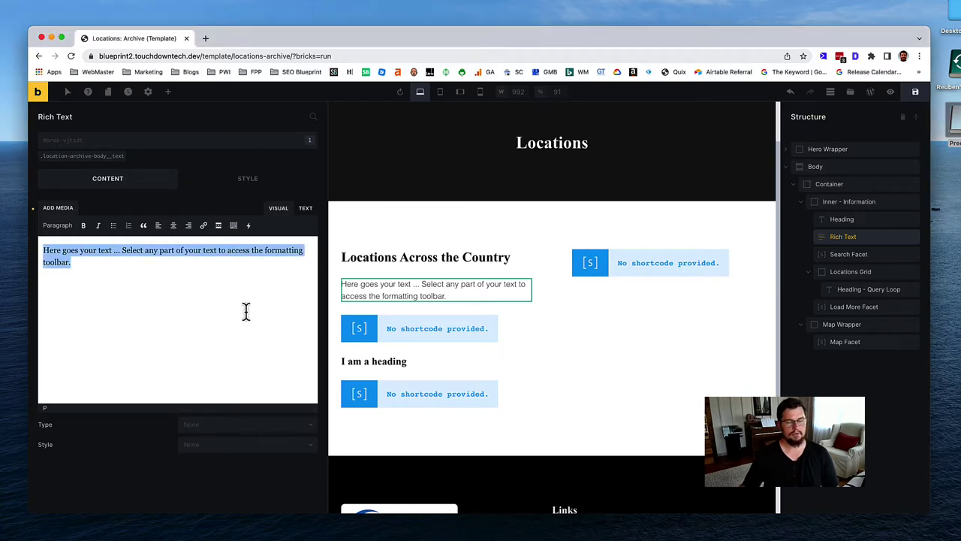
text(Click)
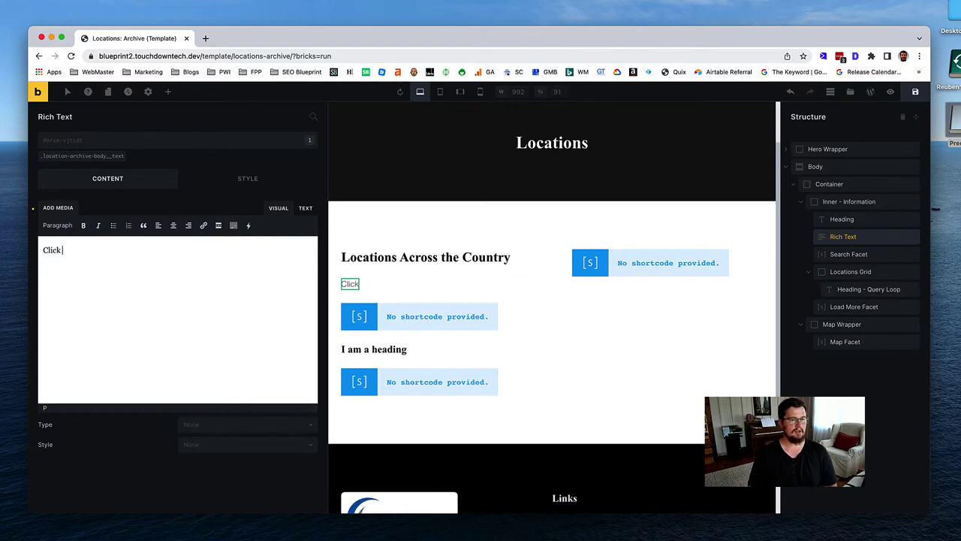
text( on a locati)
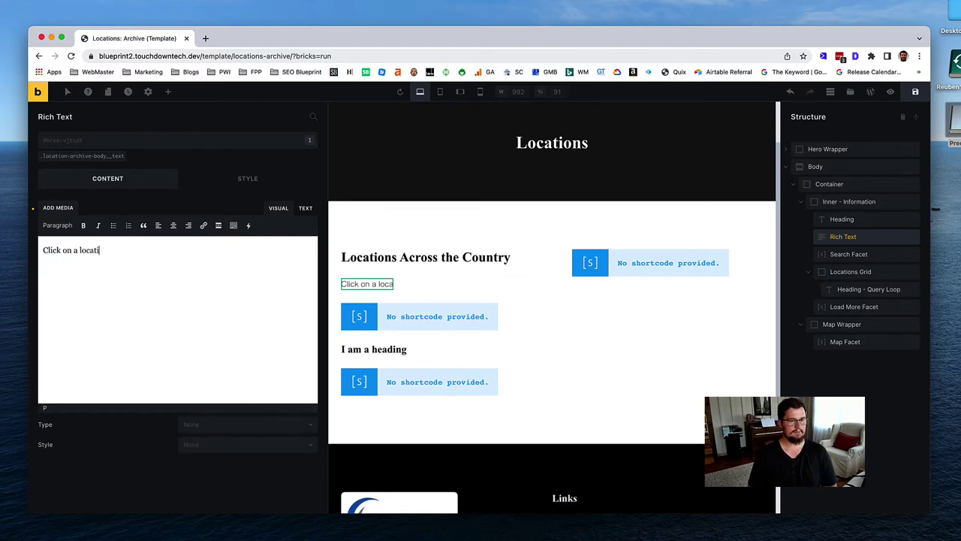
text(on below to get add)
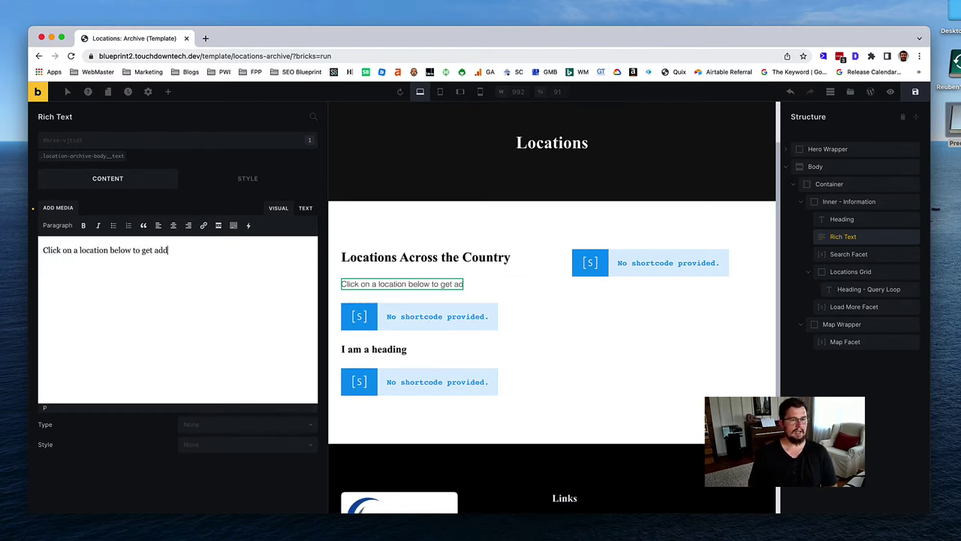
text(ress, phone, )
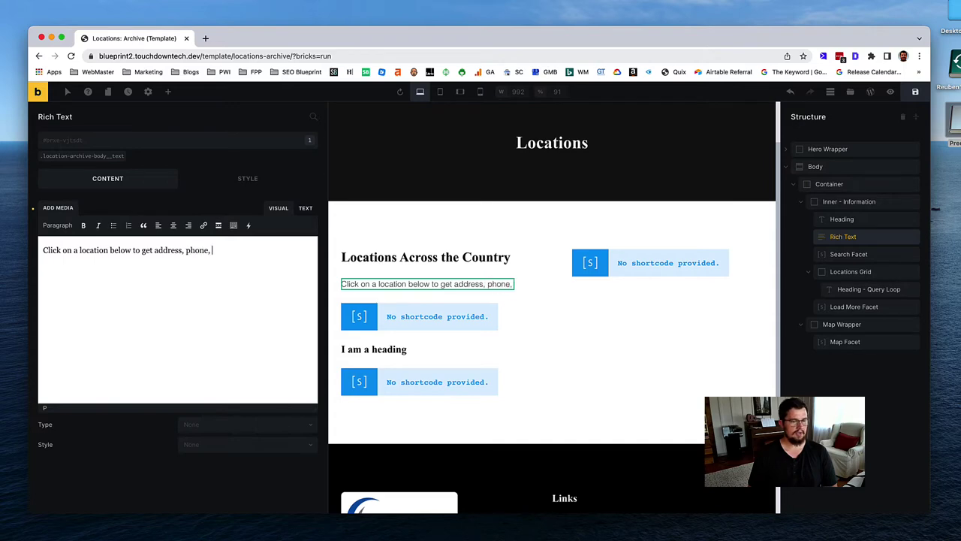
text(and contact infomration)
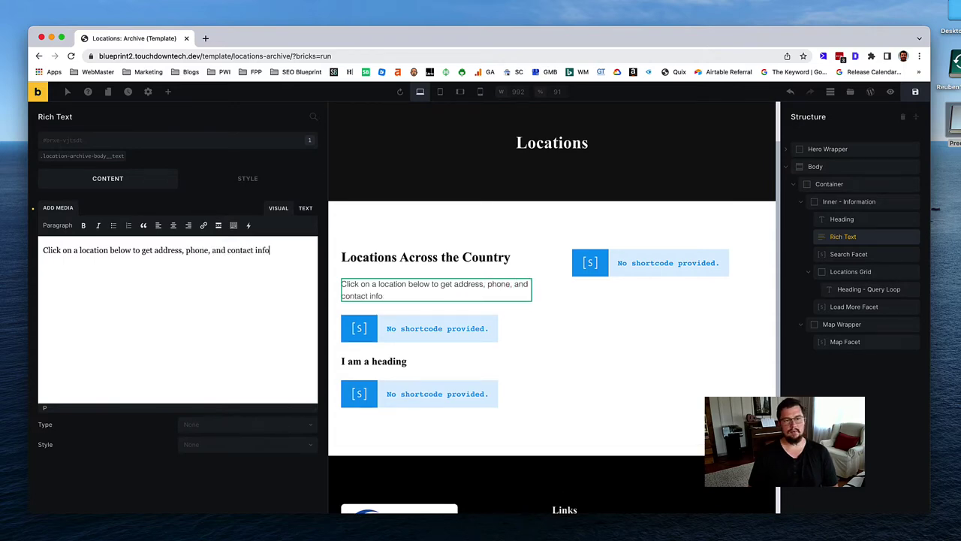
key(BackSpace)
key(BackSpace)
key(BackSpace)
key(BackSpace)
key(BackSpace)
key(BackSpace)
key(BackSpace)
text(rmation.)
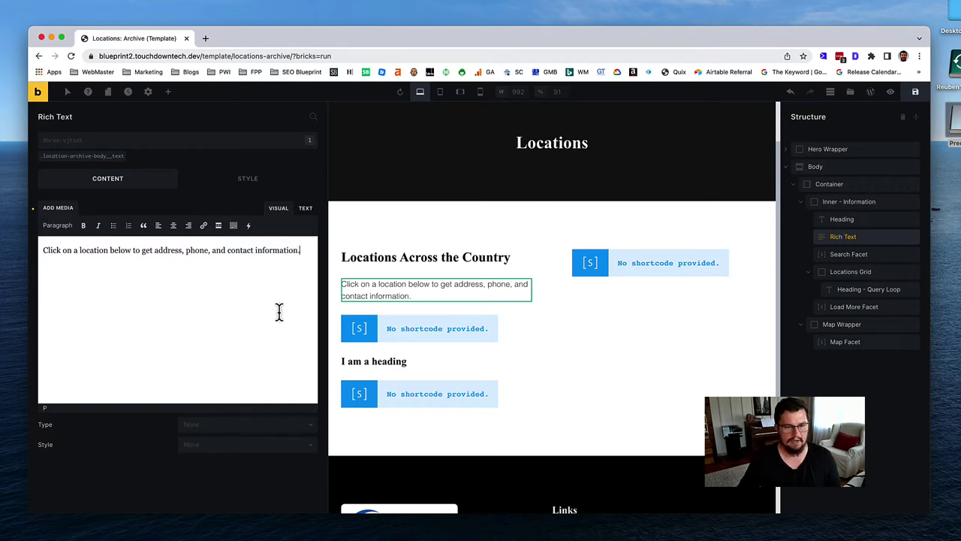
click(109, 156)
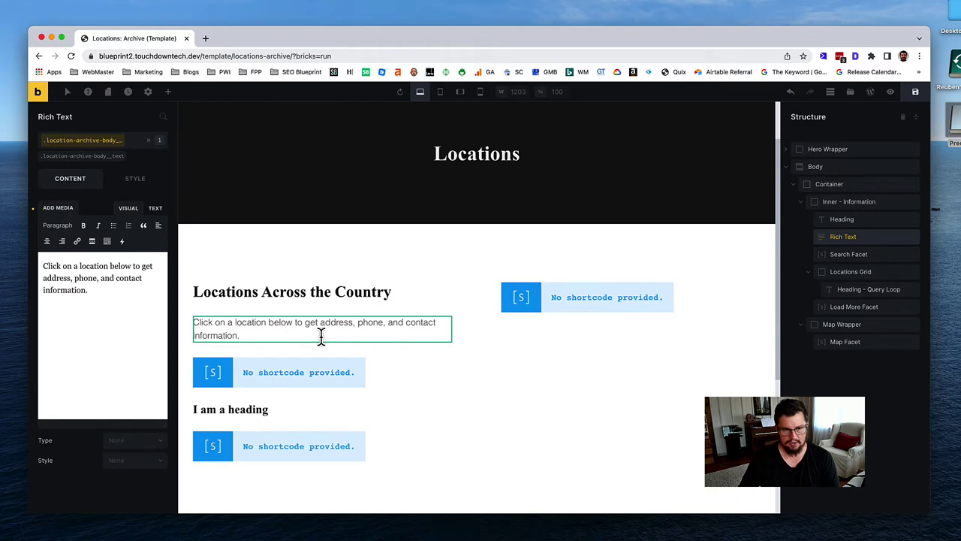
Step: Examine the settings and nesting of the Heading - Query Loop element and its parent Locations Grid
scroll(333, 338, down, 2)
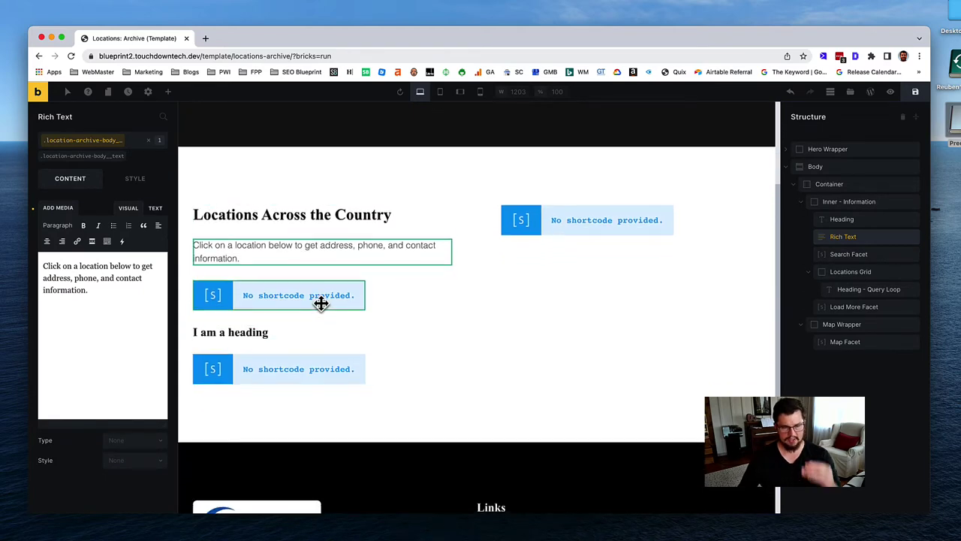
scroll(323, 308, down, 1)
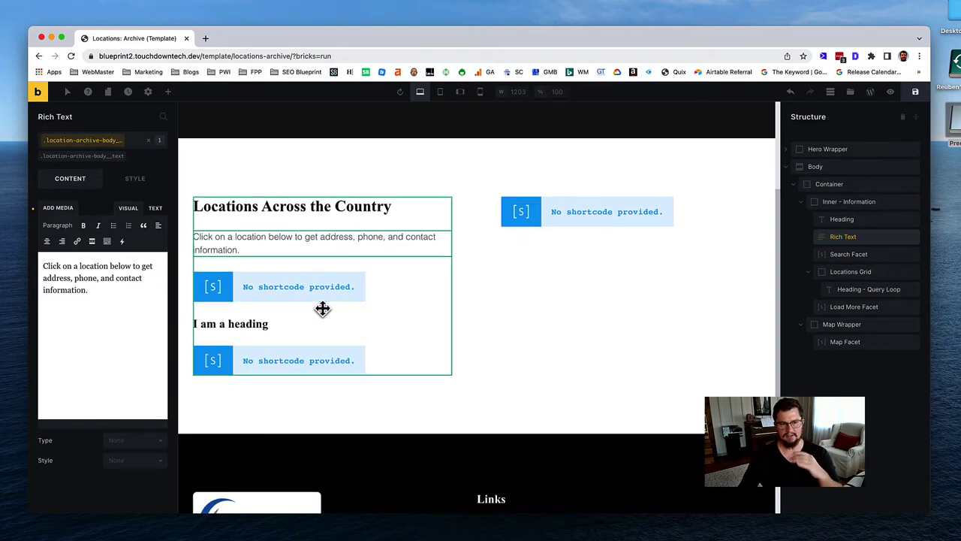
click(248, 323)
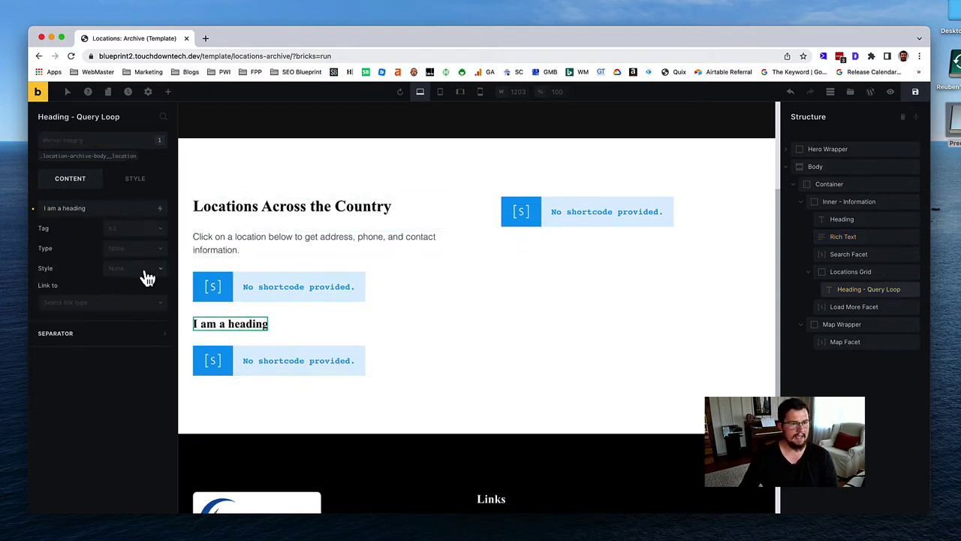
click(93, 155)
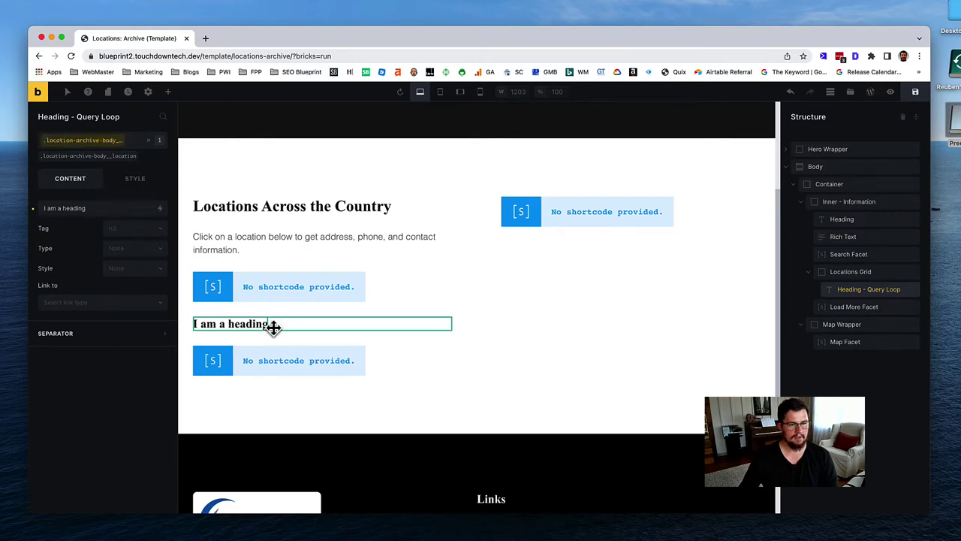
click(305, 328)
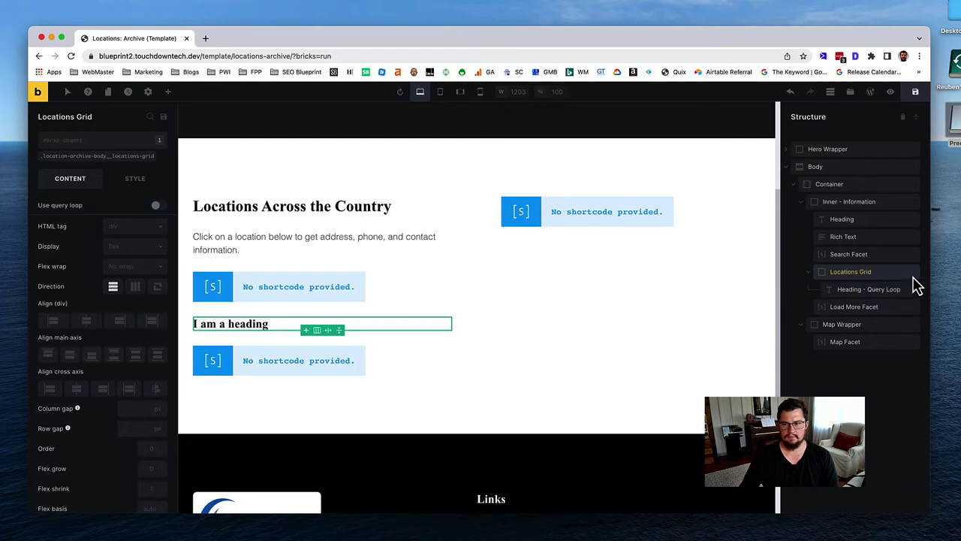
click(863, 292)
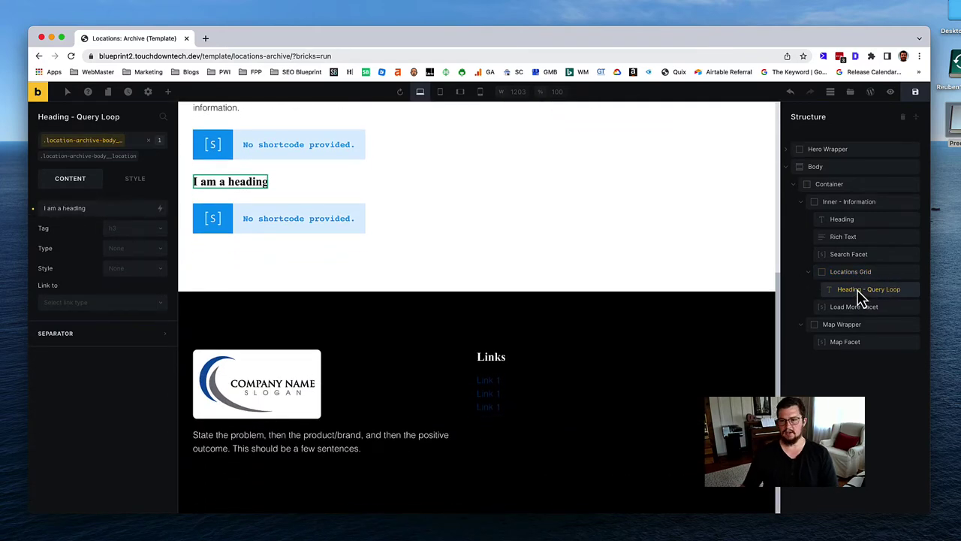
scroll(279, 279, up, 2)
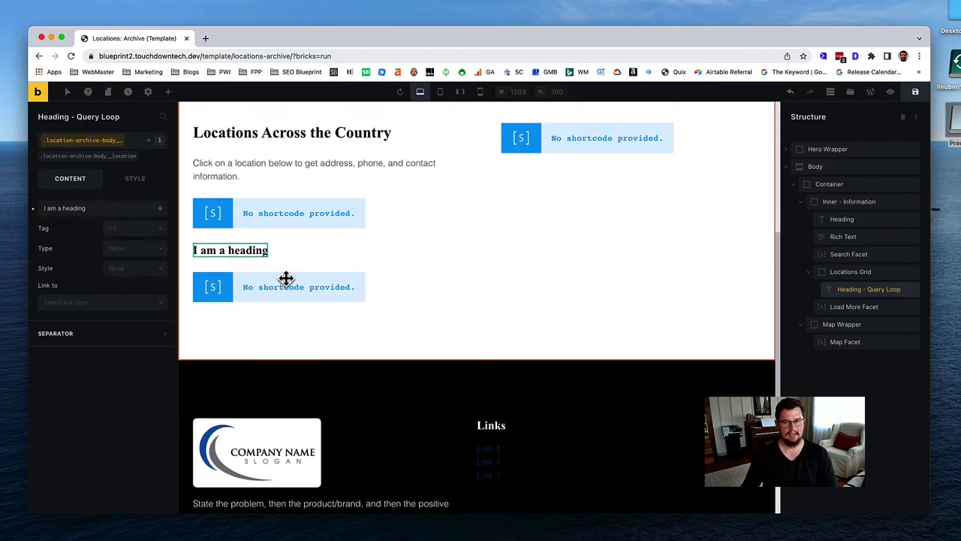
click(863, 276)
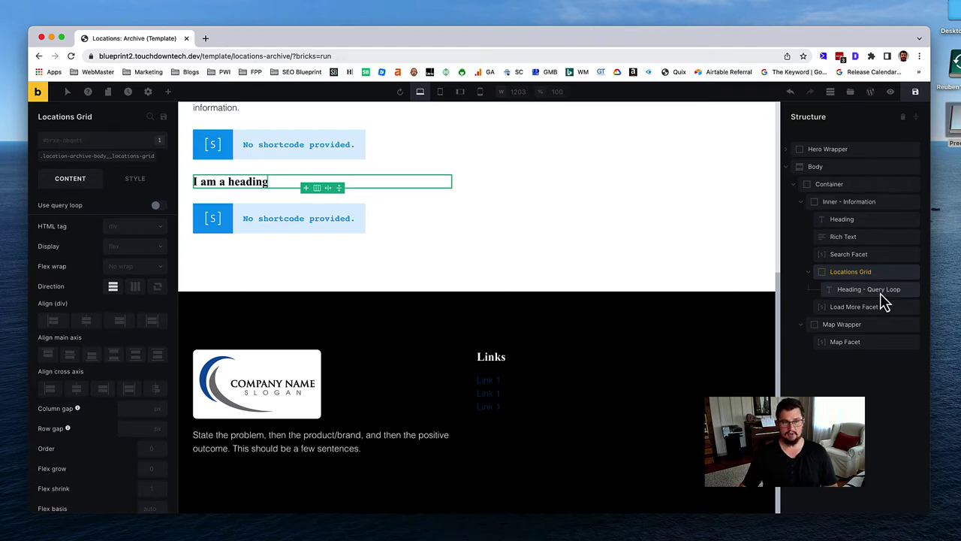
scroll(543, 302, up, 2)
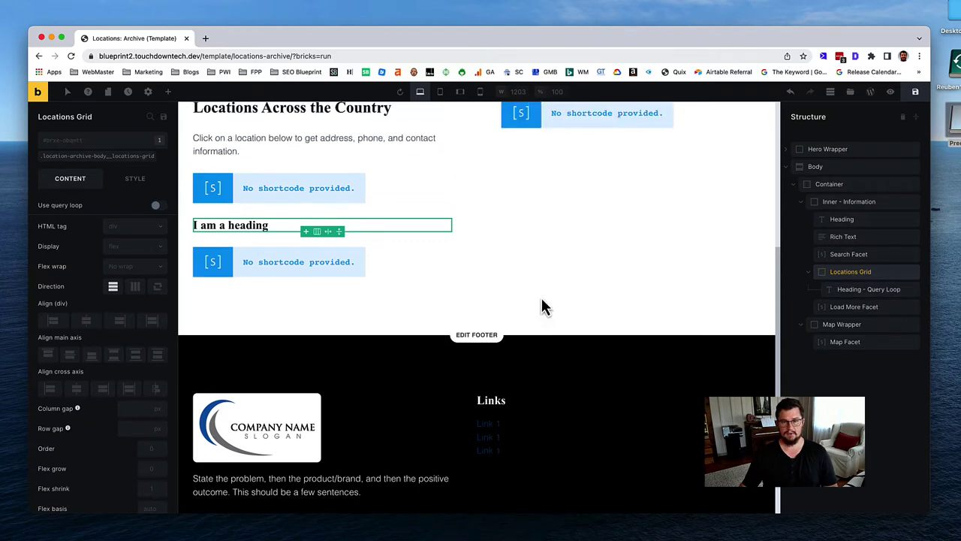
Step: Wrap Heading - Query Loop in a div and rename the div "Location - Querty Loop"
right_click(876, 297)
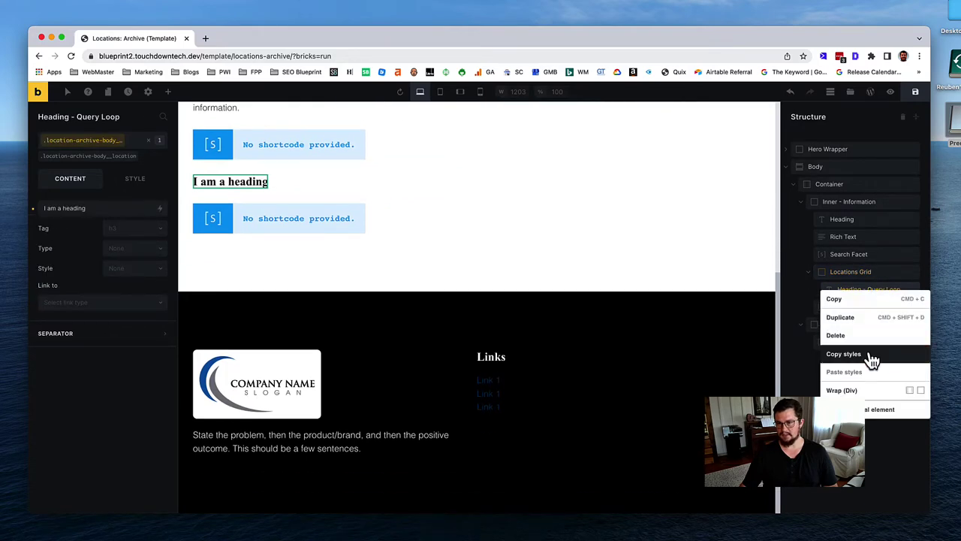
click(863, 390)
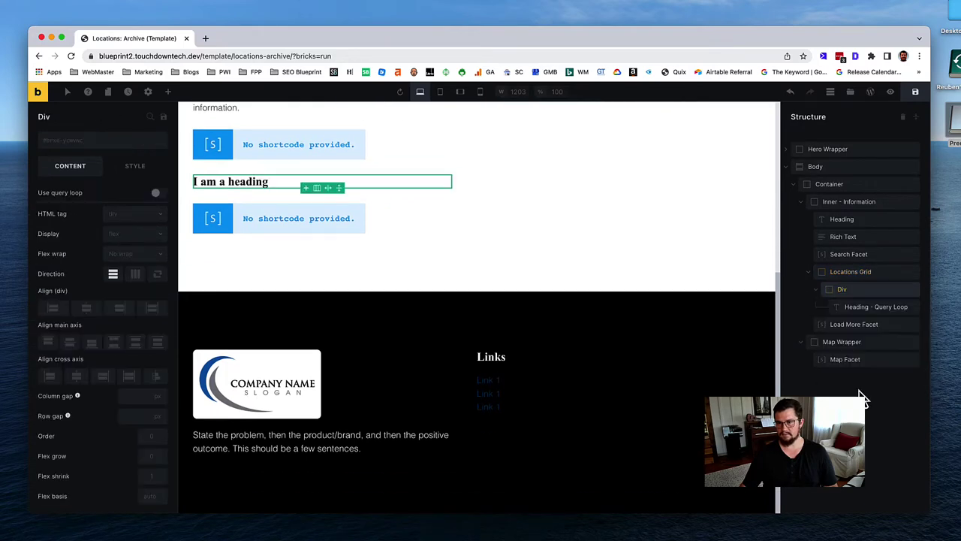
double_click(842, 290)
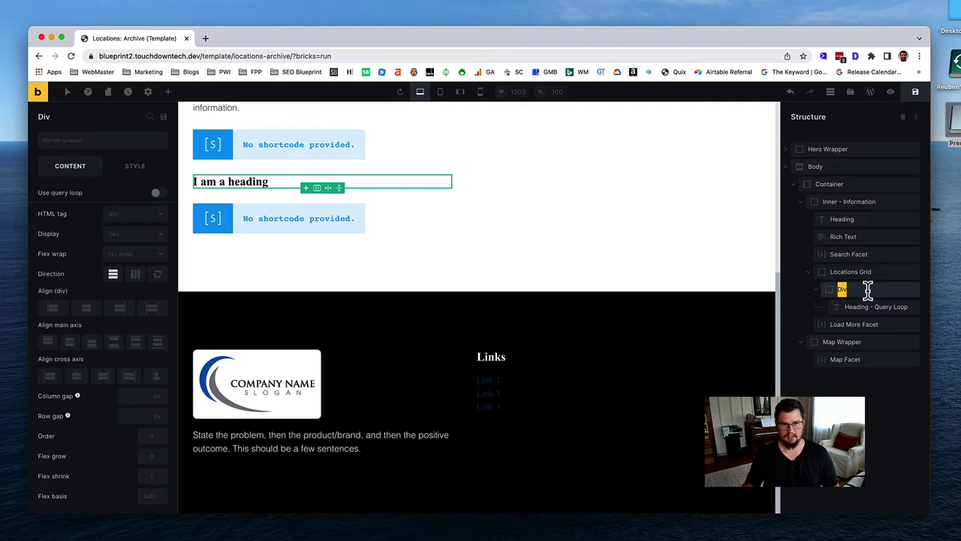
text(Location)
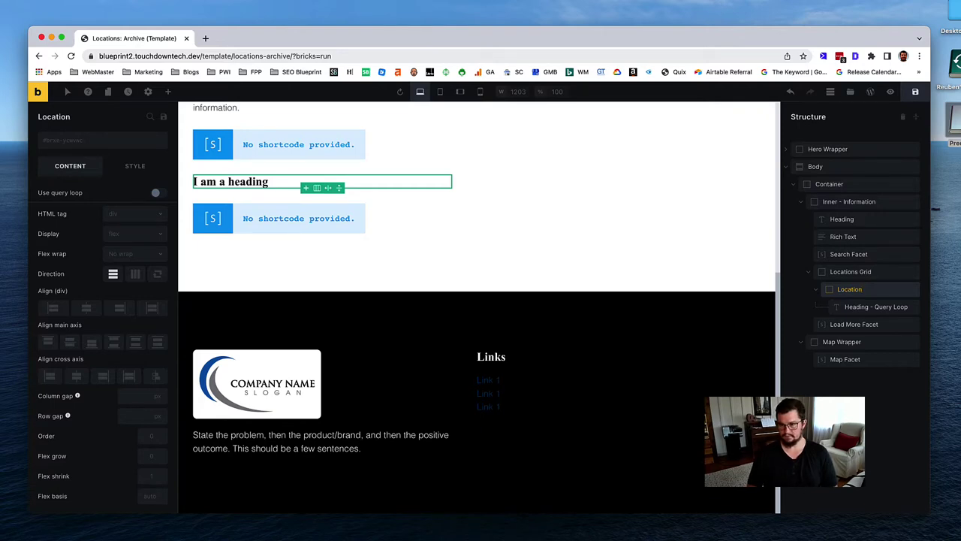
text(- Querty L)
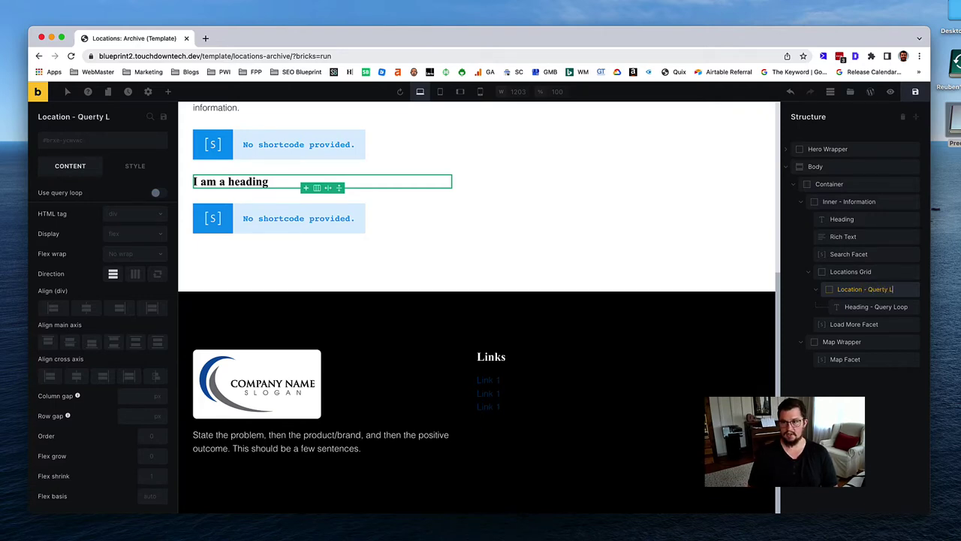
text(oop)
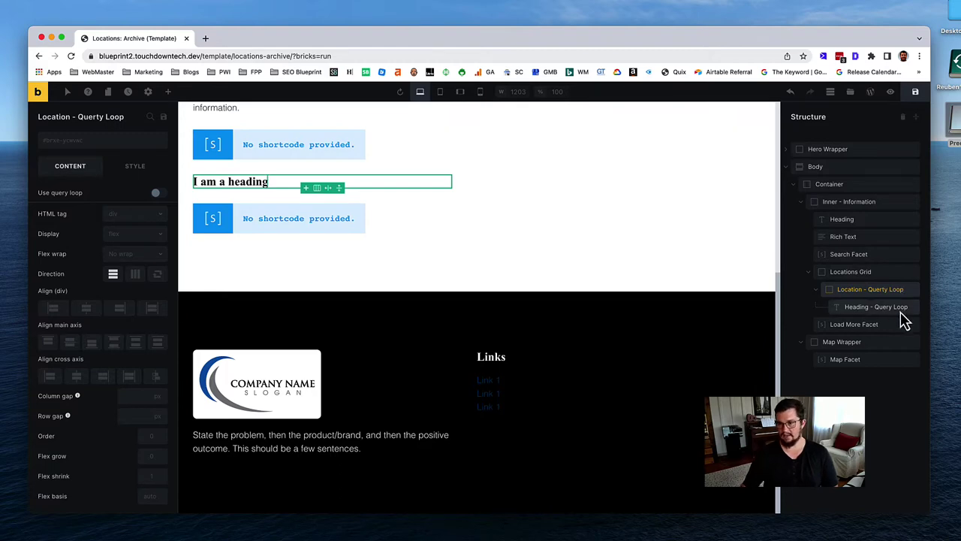
Step: Rename the nested Heading - Query Loop element to "Heading" and remove its location-archive-body__location class
double_click(863, 308)
click(902, 307)
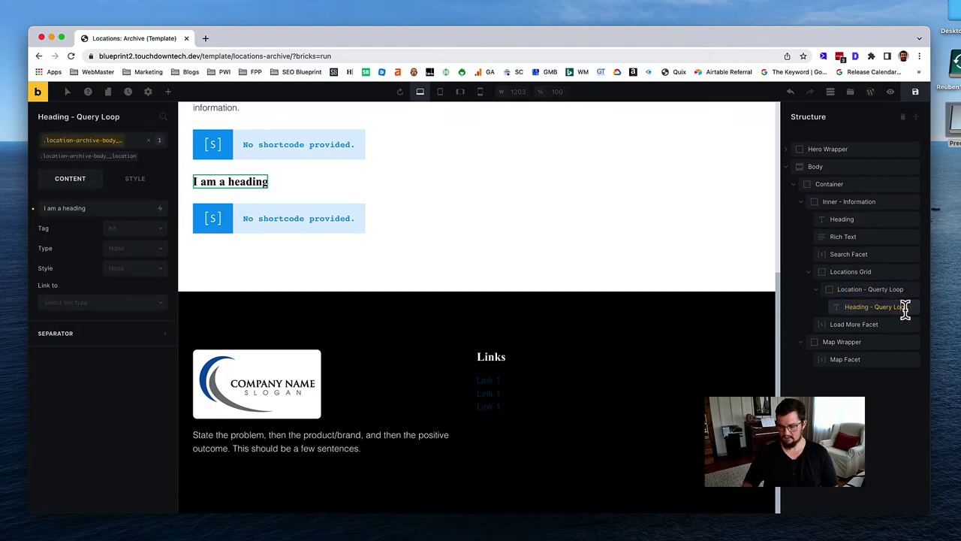
key(BackSpace)
key(BackSpace)
key(BackSpace)
key(BackSpace)
key(BackSpace)
key(BackSpace)
key(BackSpace)
key(BackSpace)
key(BackSpace)
key(BackSpace)
key(BackSpace)
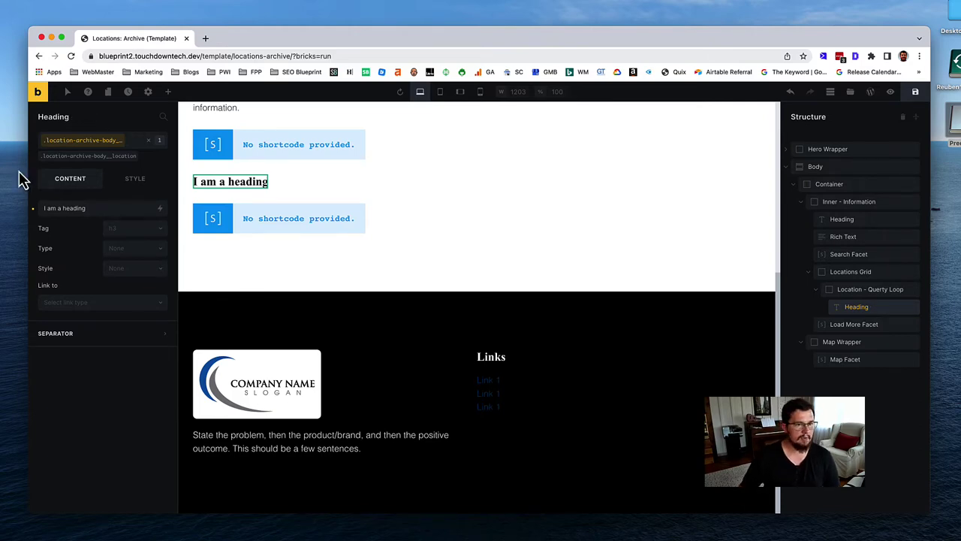
click(105, 158)
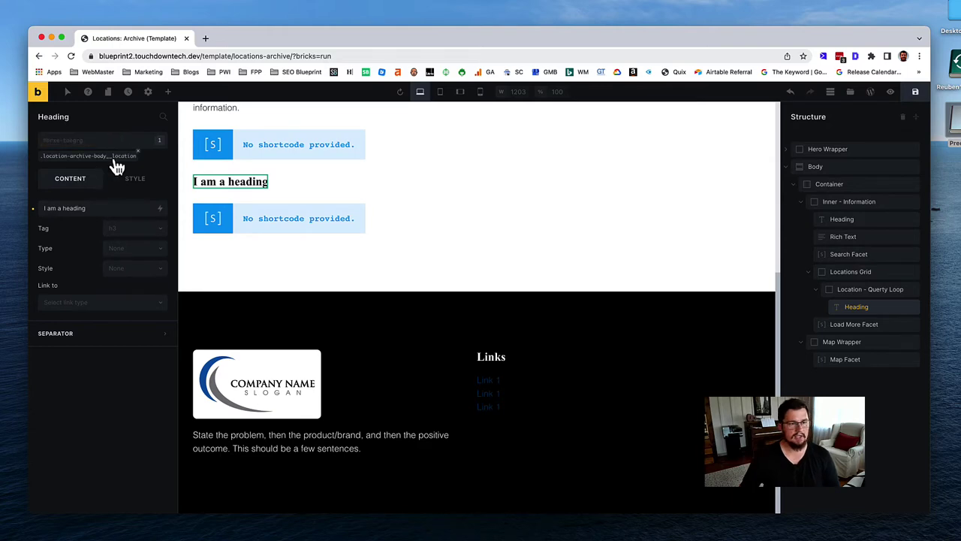
click(138, 154)
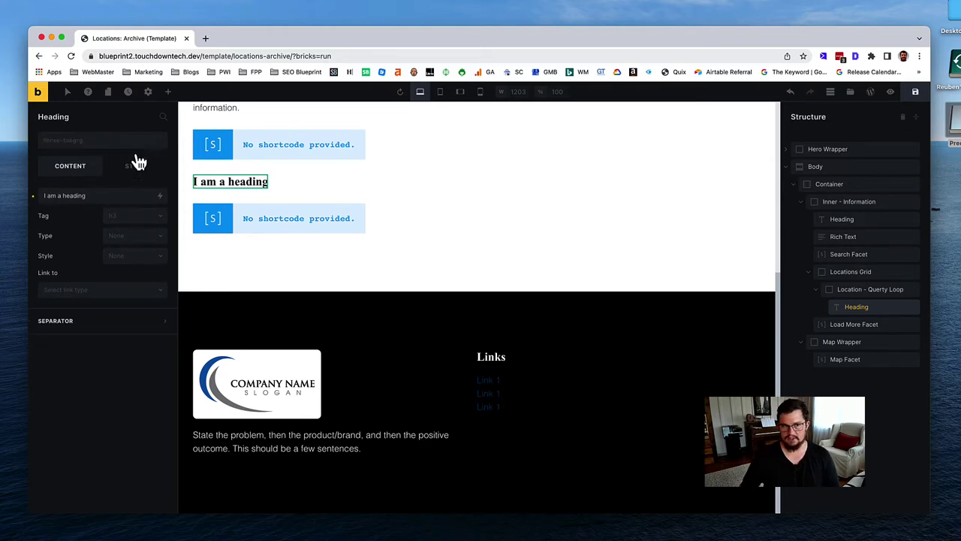
Step: Create the class location-archive-body__location-heading on the Heading nested in Location - Querty Loop
click(108, 150)
text(l)
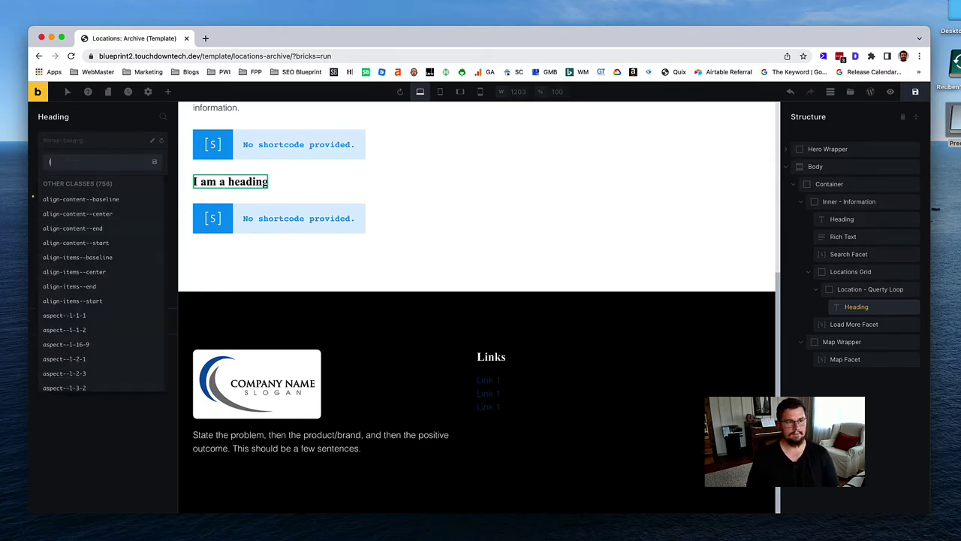
text(oca)
key(BackSpace)
key(BackSpace)
key(BackSpace)
key(BackSpace)
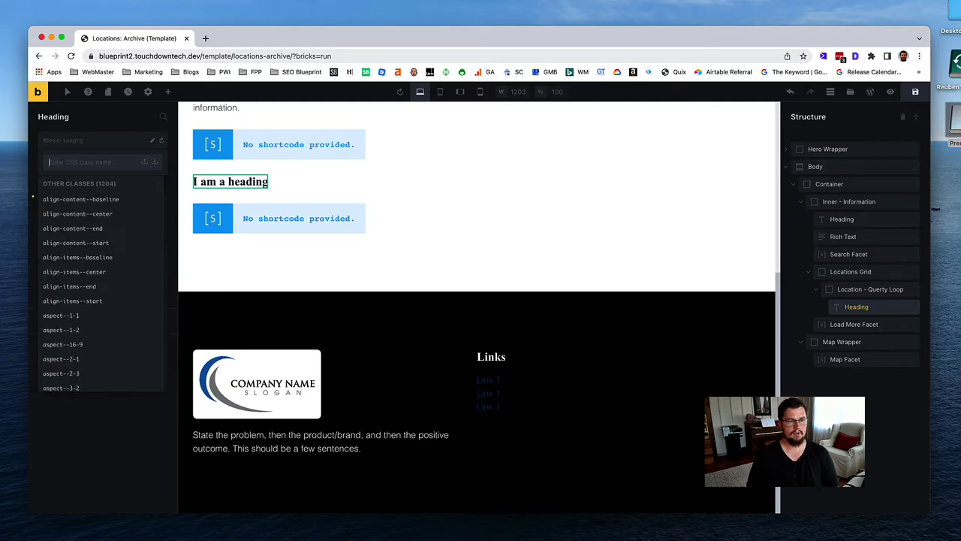
text(location)
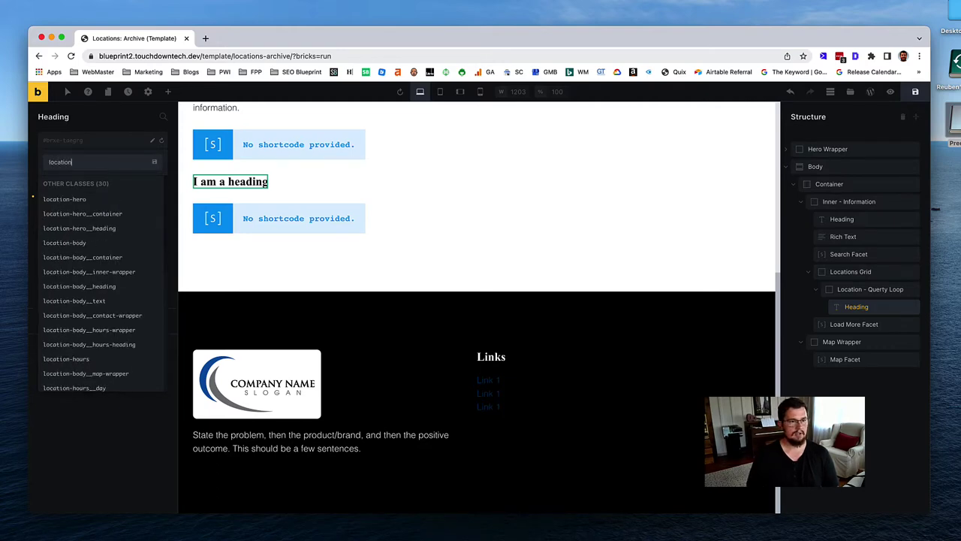
text(-arhc)
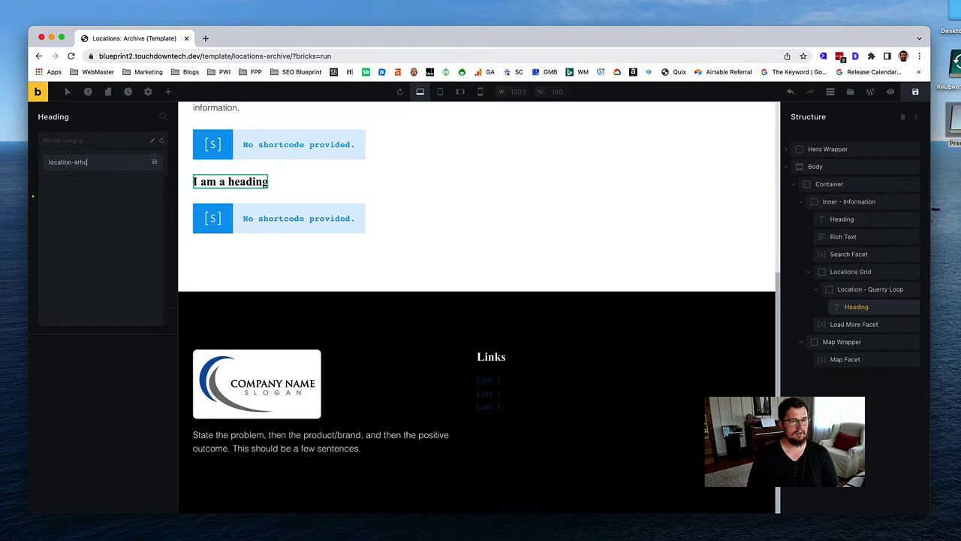
key(BackSpace)
key(BackSpace)
text(chive)
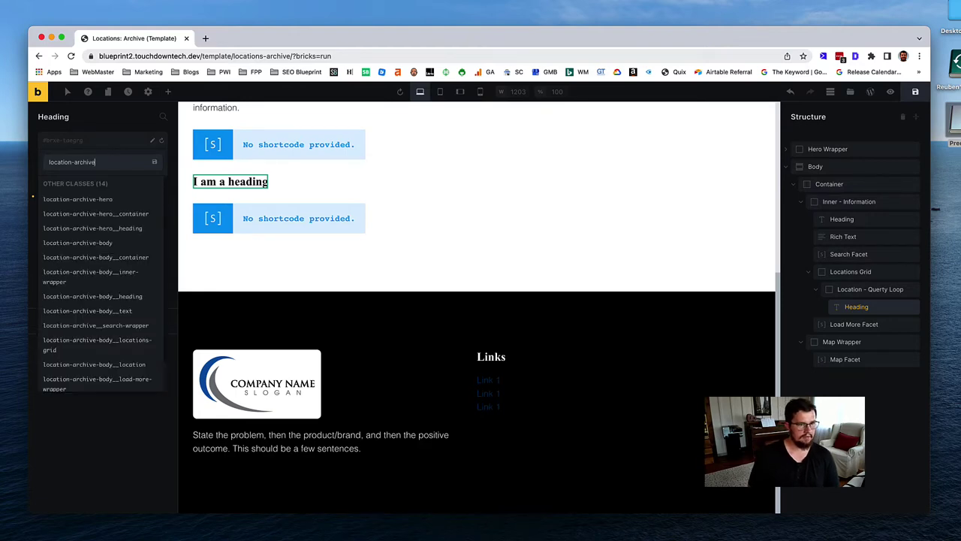
text(__lo)
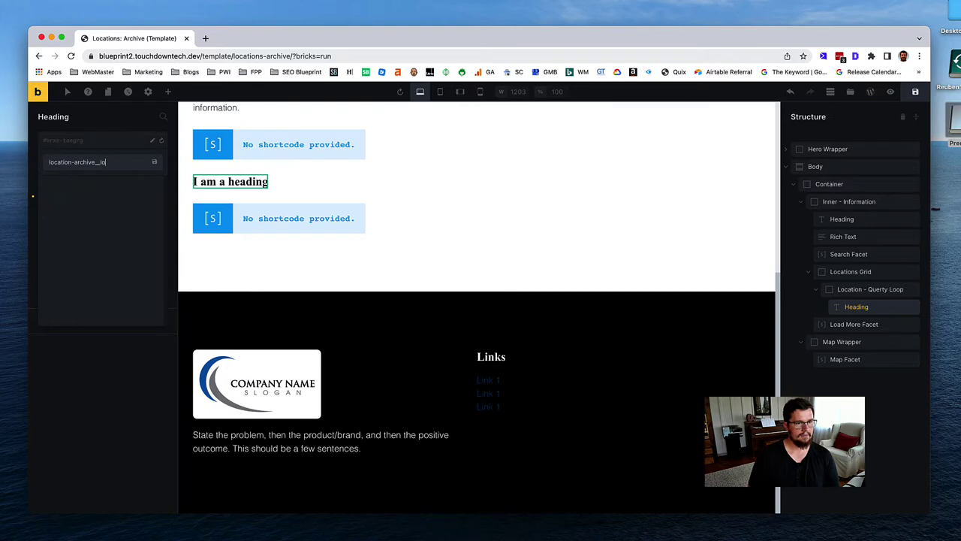
key(BackSpace)
key(BackSpace)
key(BackSpace)
key(BackSpace)
key(BackSpace)
key(BackSpace)
key(BackSpace)
key(BackSpace)
key(BackSpace)
key(BackSpace)
key(BackSpace)
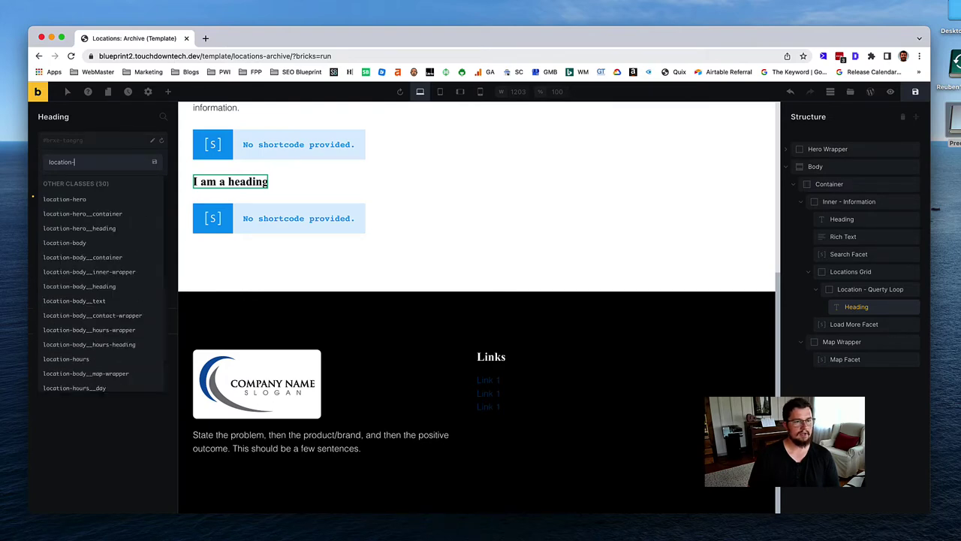
text(body)
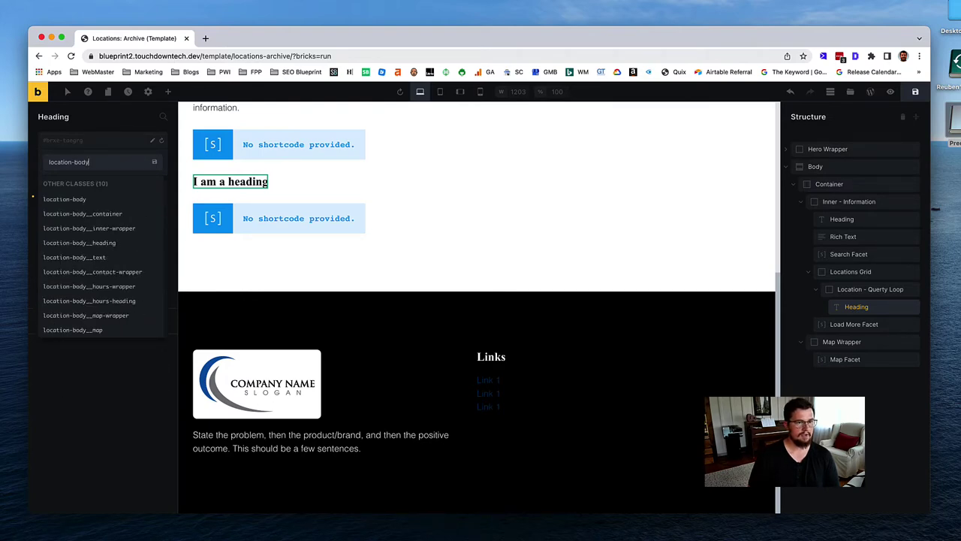
key(BackSpace)
key(BackSpace)
key(BackSpace)
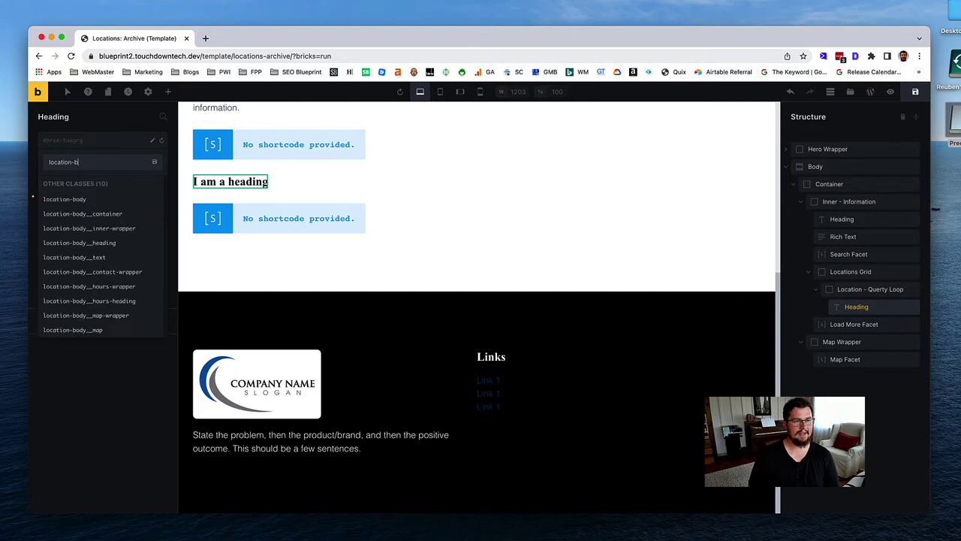
key(BackSpace)
key(BackSpace)
text(-archive-b)
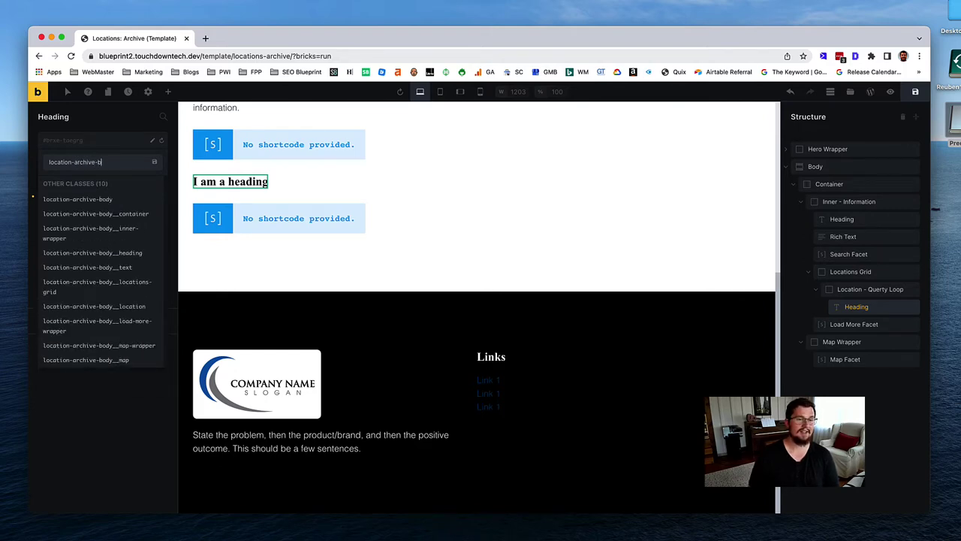
text(ody__lo)
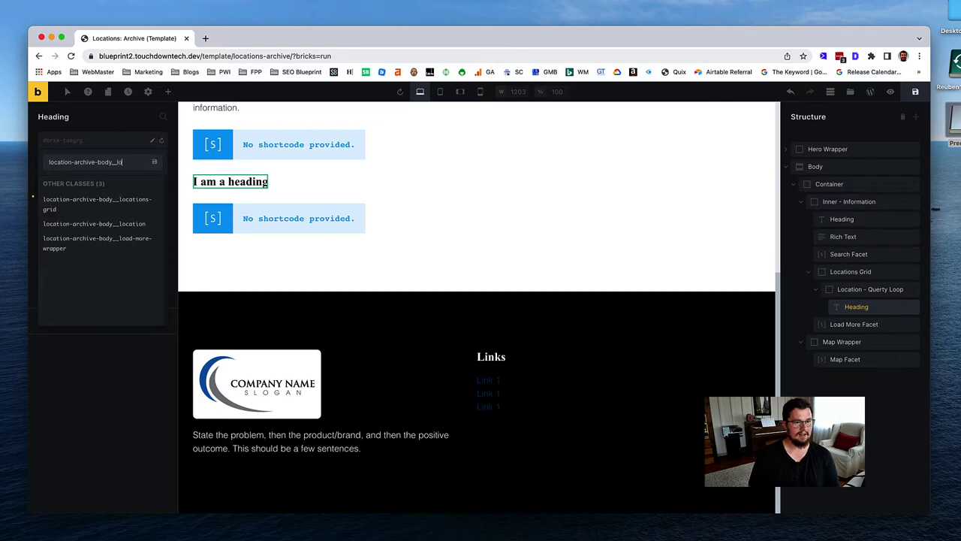
text(catio)
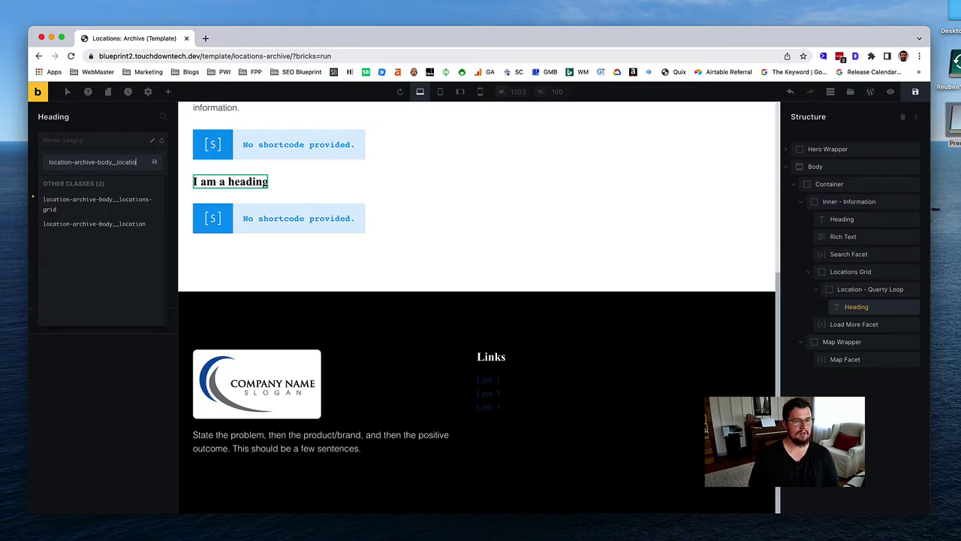
text(n-heading)
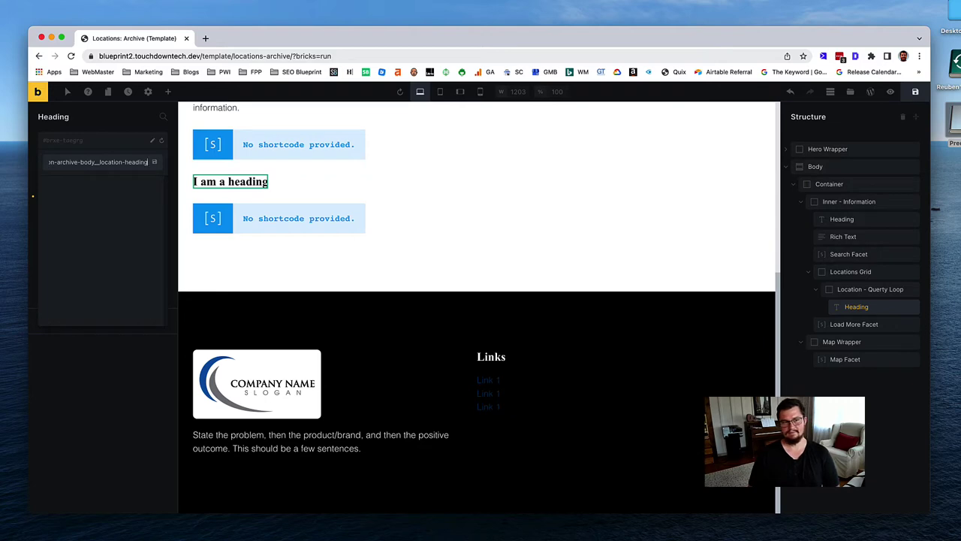
key(Return)
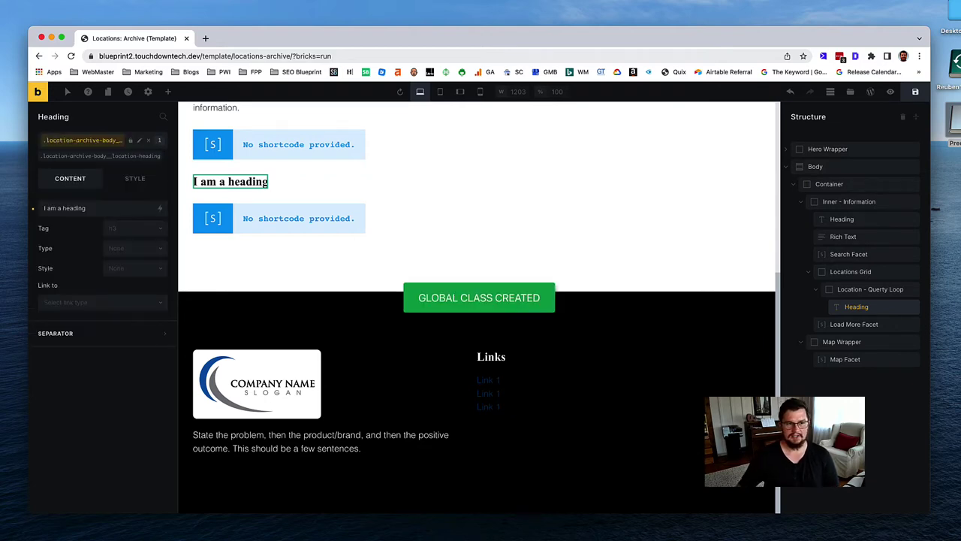
Step: Assign the existing location-archive-body__location class to the Location - Querty Loop div
click(872, 291)
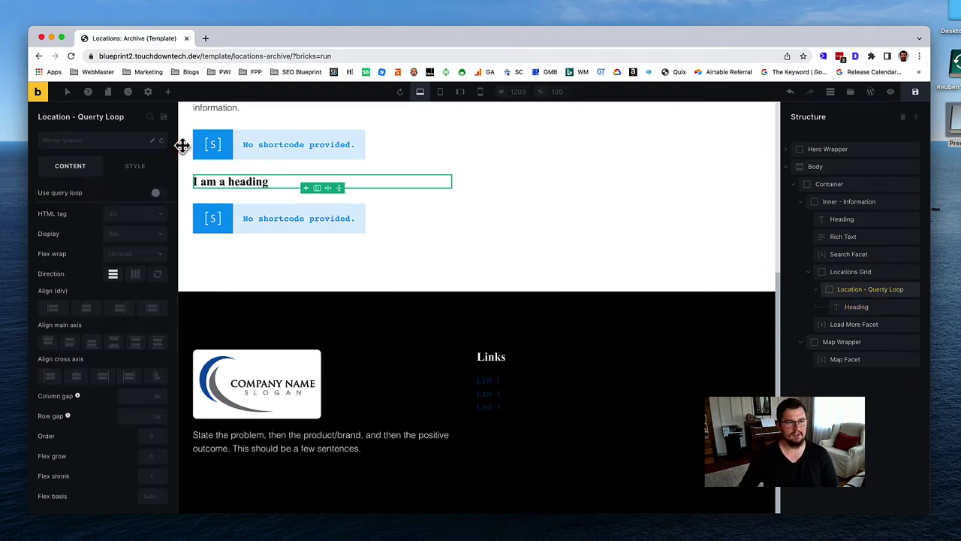
click(96, 142)
text(location-archive)
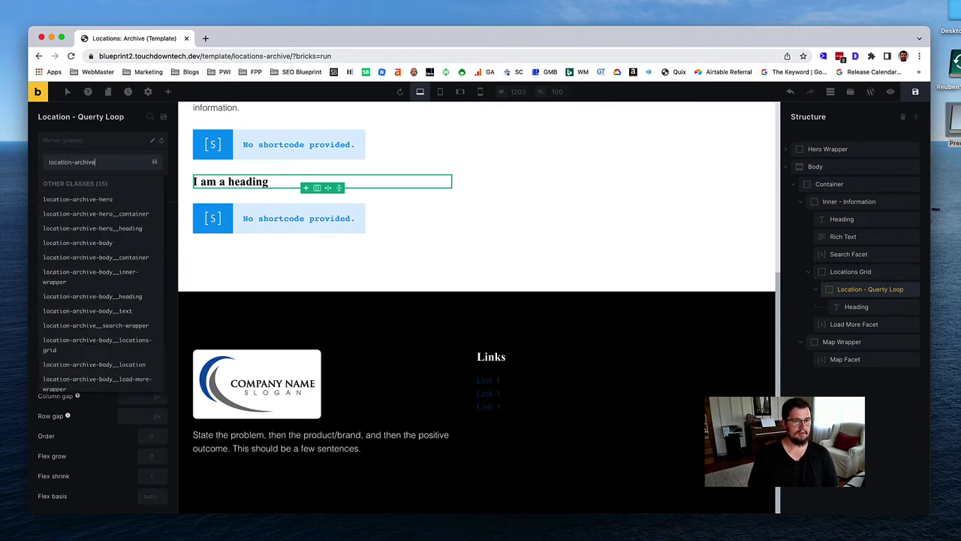
text(-body__loca)
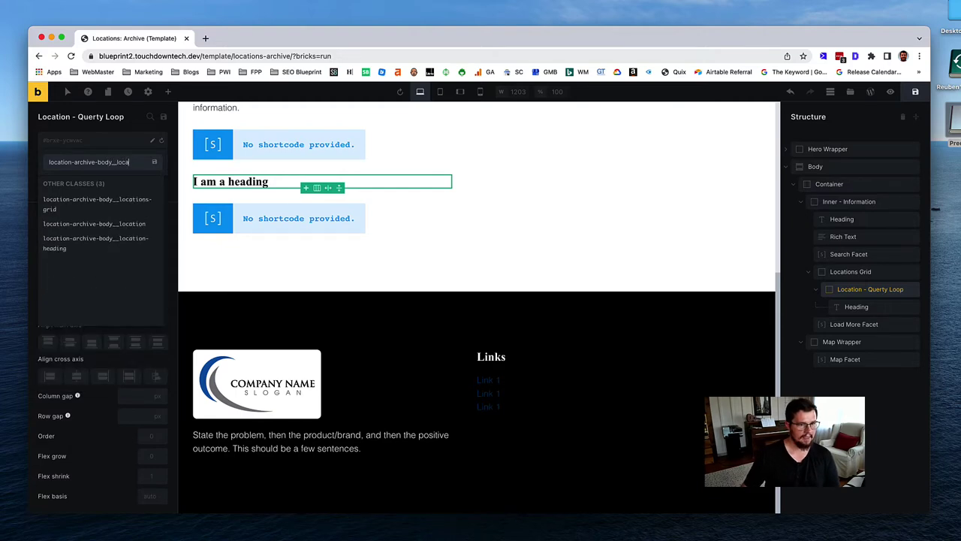
click(86, 238)
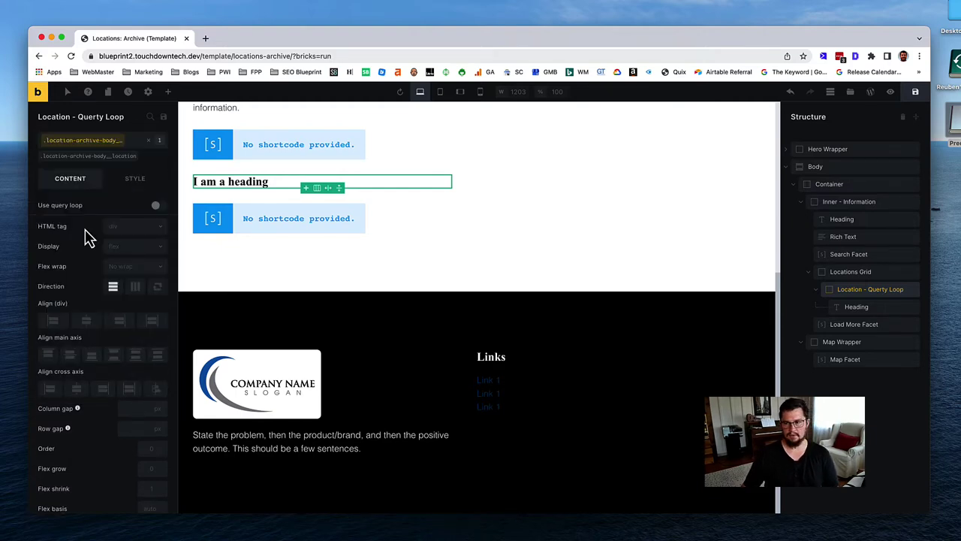
Step: Enable the query loop on the Location - Querty Loop div and set its post type to Locations
click(863, 275)
click(865, 292)
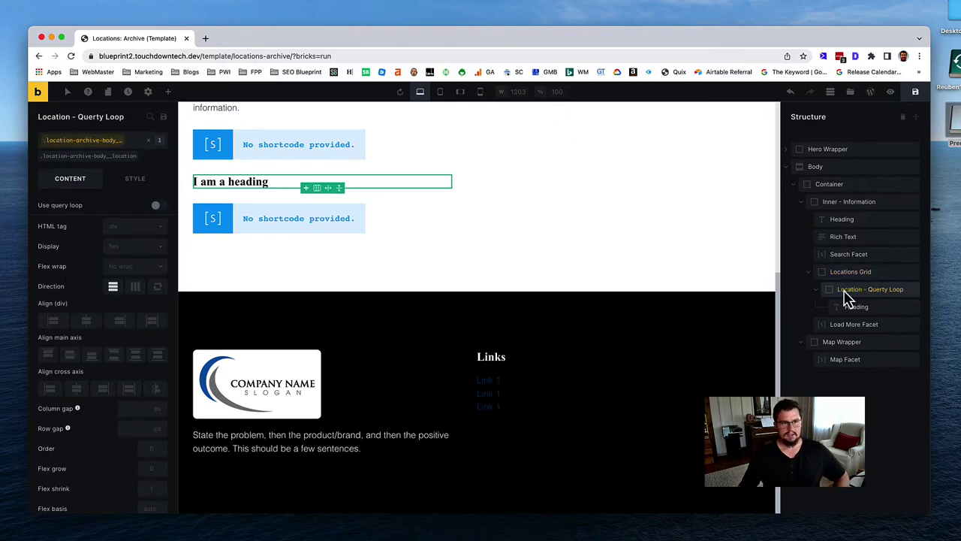
click(156, 206)
click(160, 223)
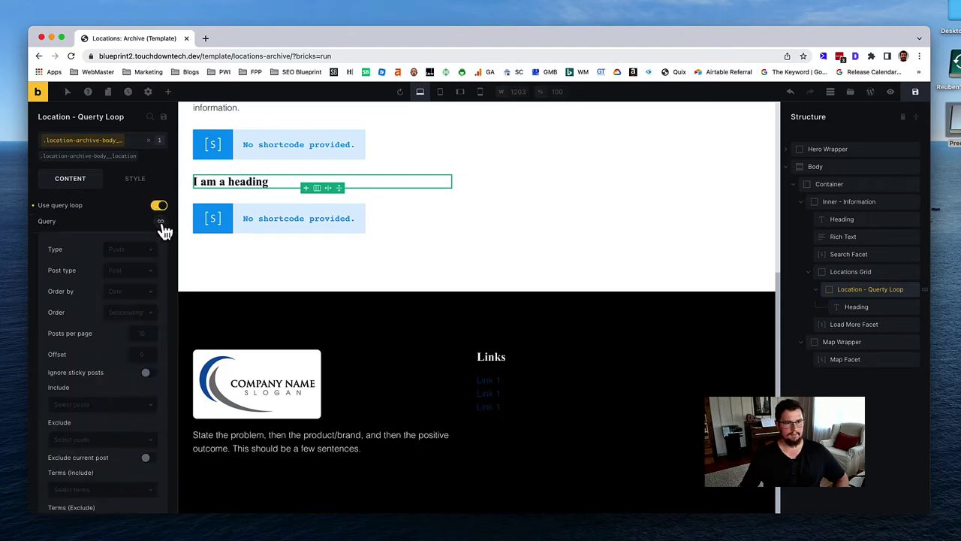
click(147, 251)
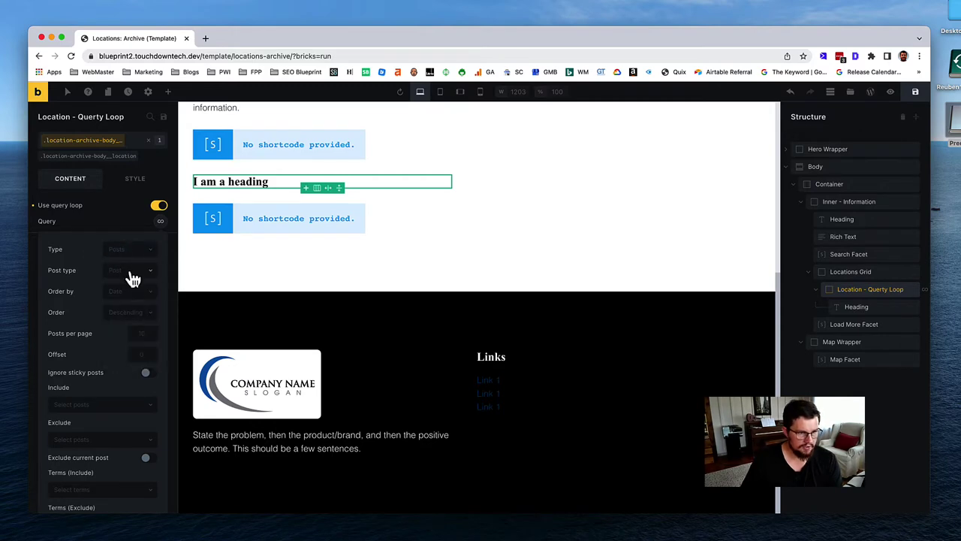
click(132, 272)
click(126, 322)
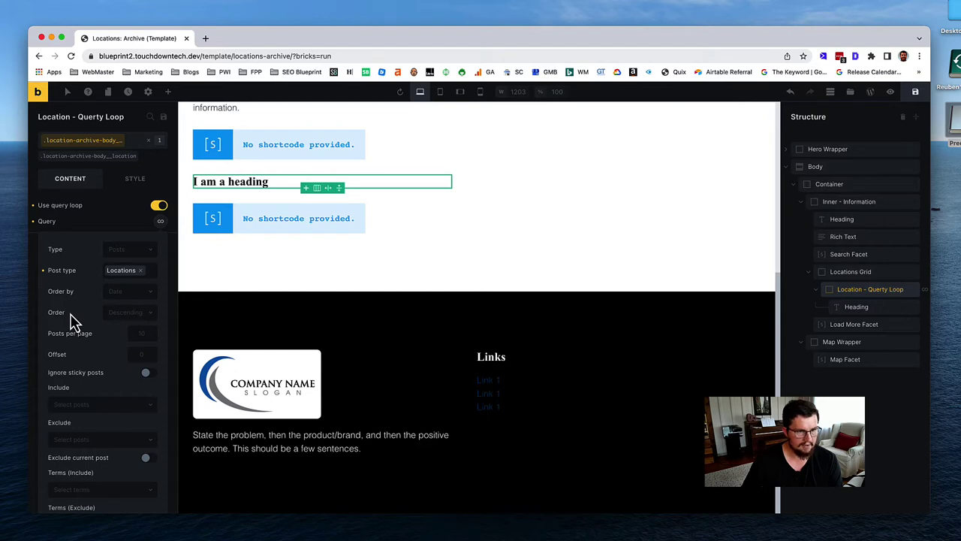
click(160, 222)
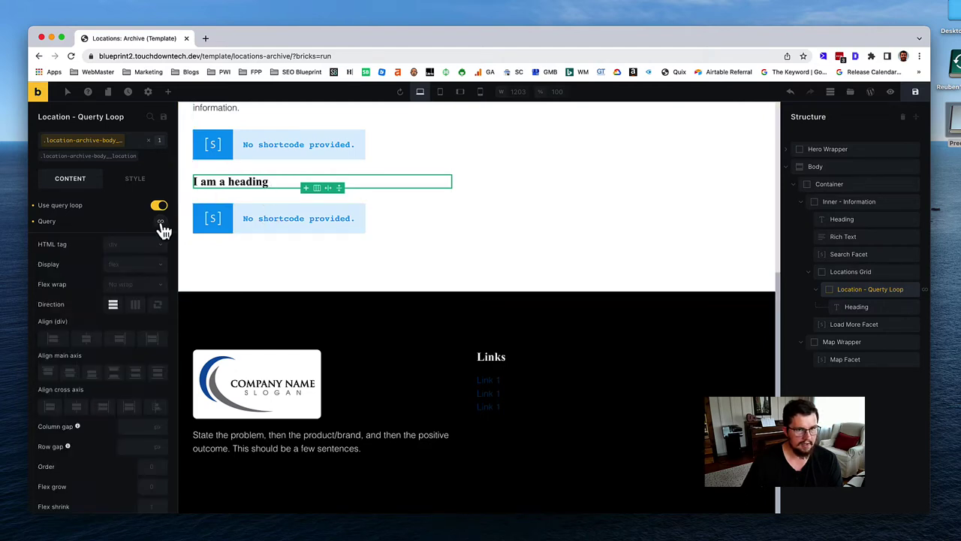
Step: Clear the placeholder text of the Heading inside the query loop and open its dynamic data choices
click(249, 182)
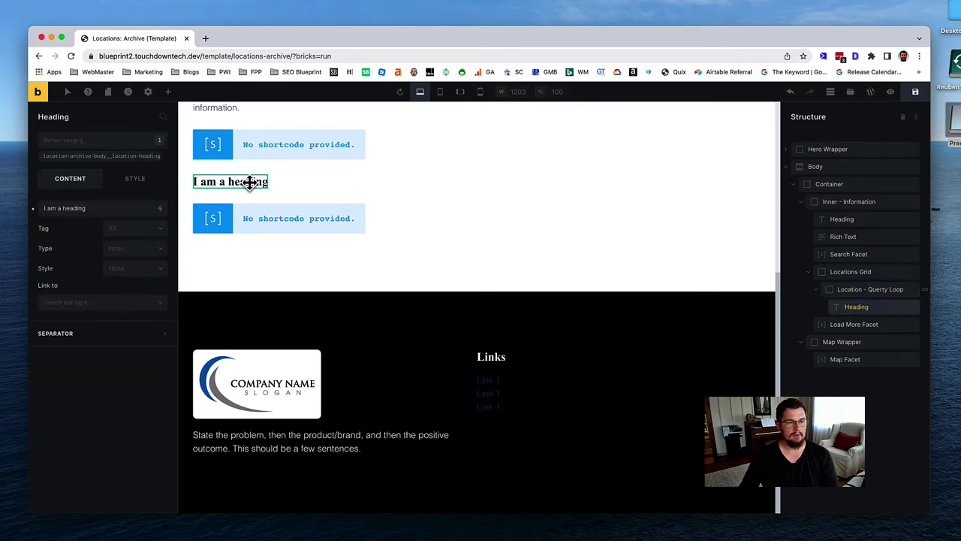
triple_click(135, 208)
key(BackSpace)
click(160, 209)
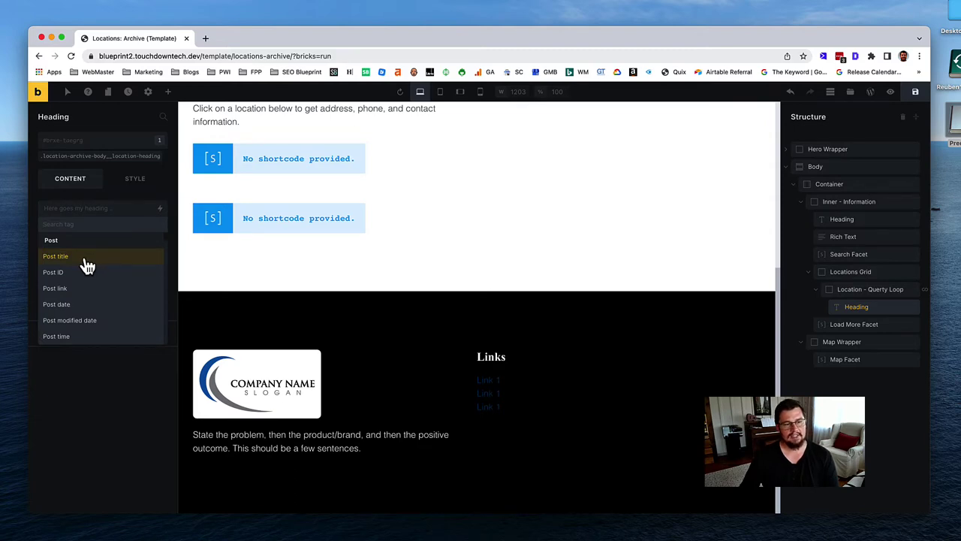
Step: Load blueprint2.touchdowntech.dev in a new browser tab and go to its WordPress dashboard
click(205, 38)
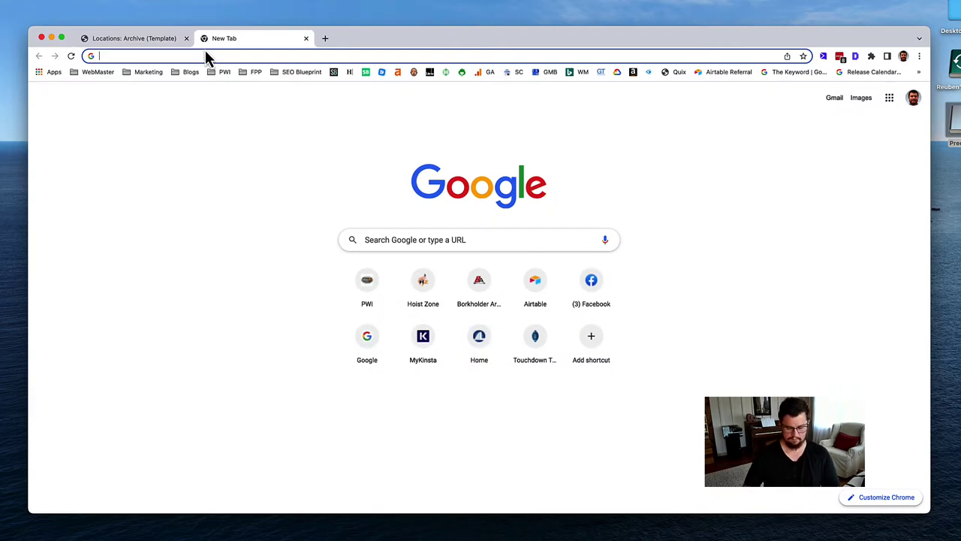
text(build)
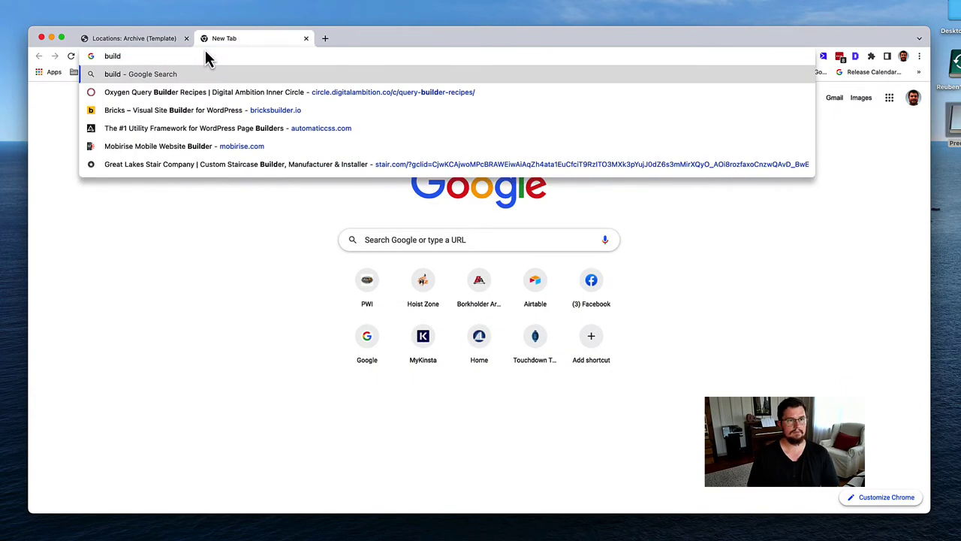
key(BackSpace)
key(BackSpace)
key(BackSpace)
key(BackSpace)
text(lueprint2)
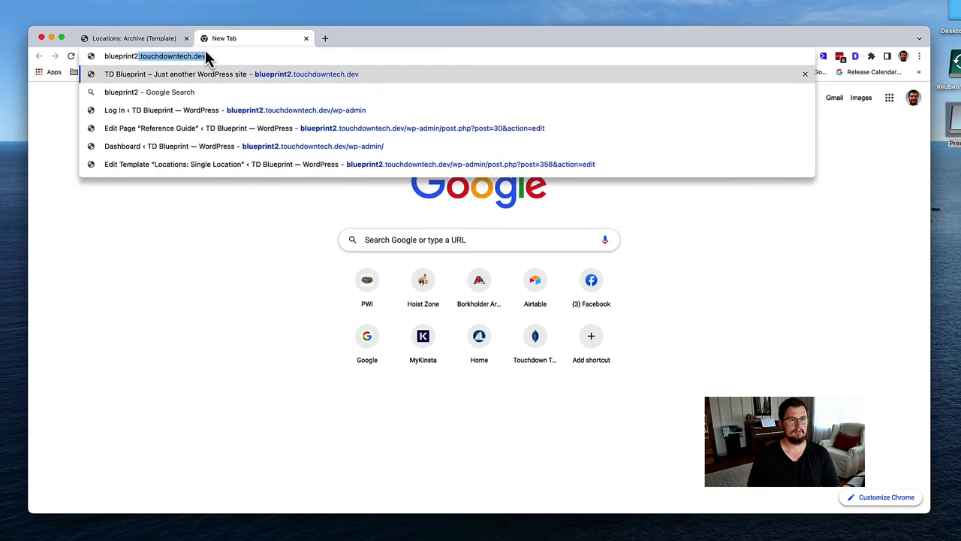
key(Return)
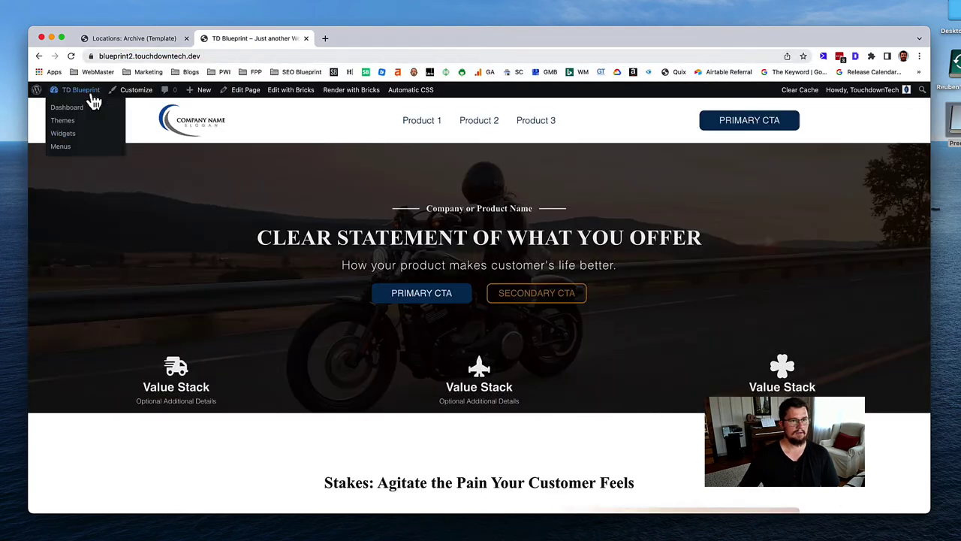
click(83, 91)
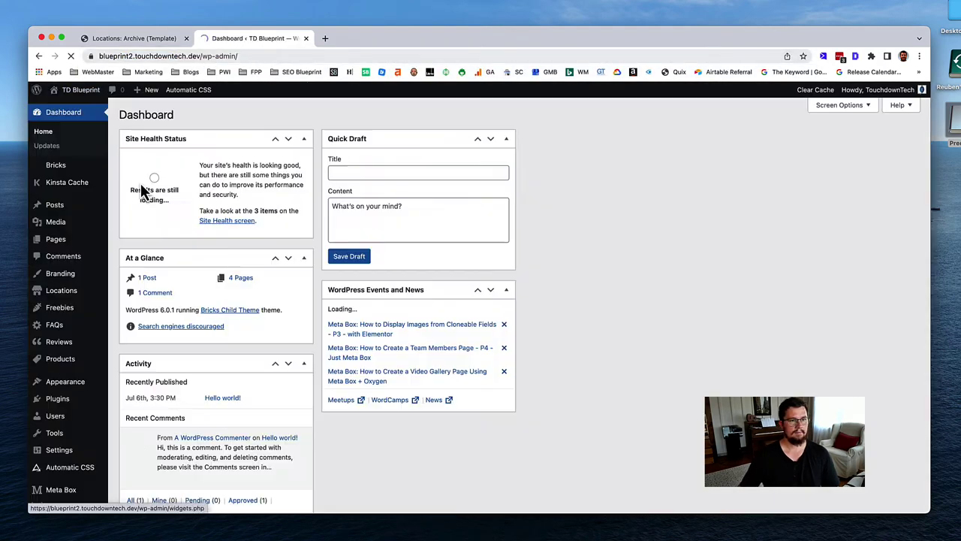
Step: Open Sample Location 1 from the Locations posts and compare its post title with its Location: Name field
click(228, 302)
click(174, 191)
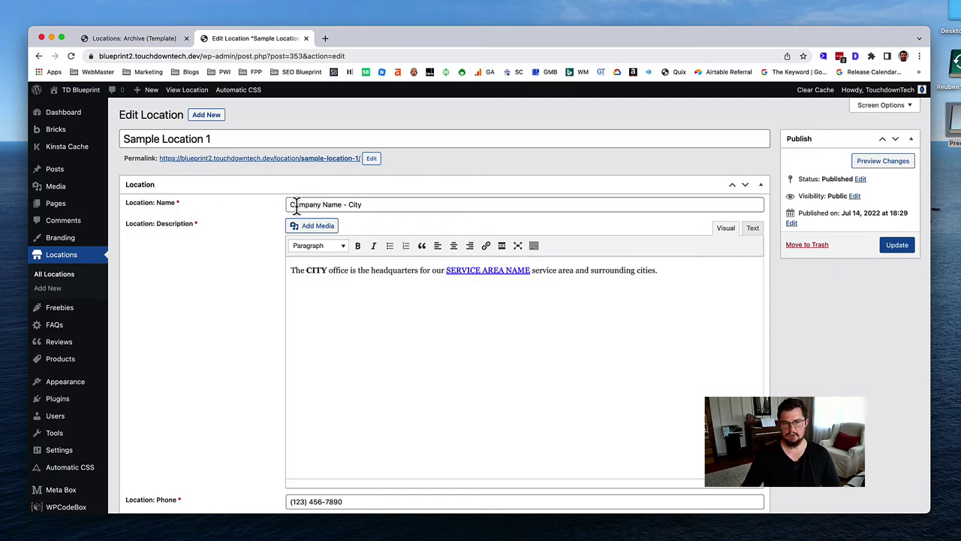
click(229, 141)
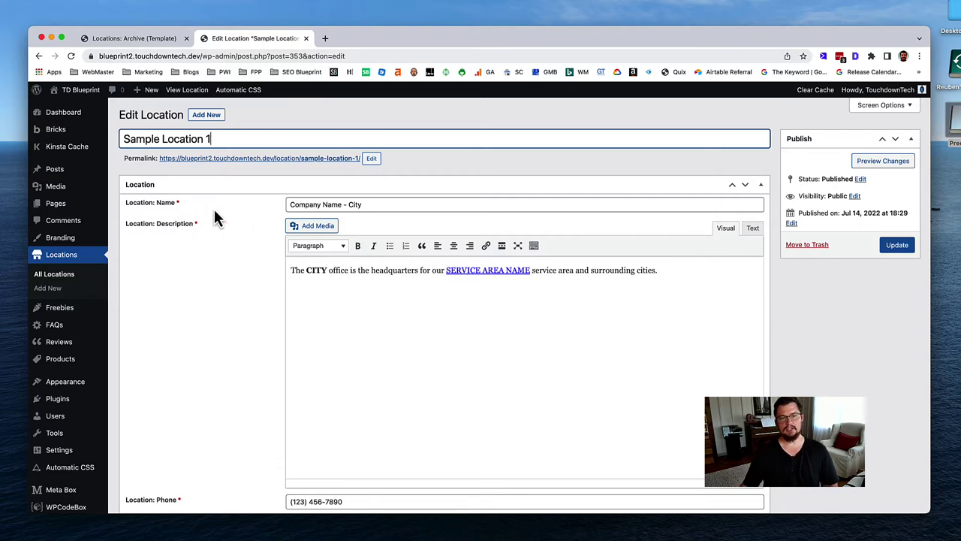
Step: Bind the Heading inside the Locations query loop to the Meta Box field Location: Name
click(146, 39)
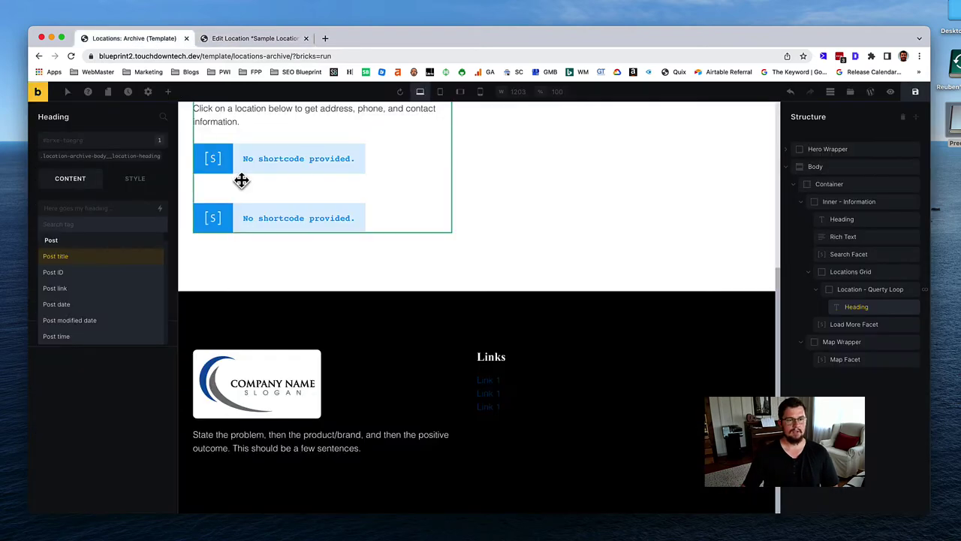
scroll(88, 267, down, 3)
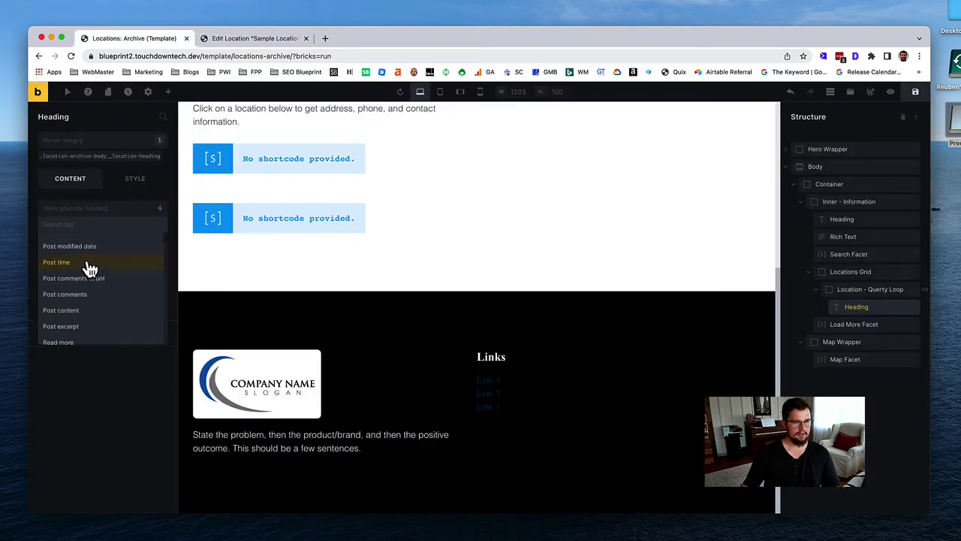
text(location)
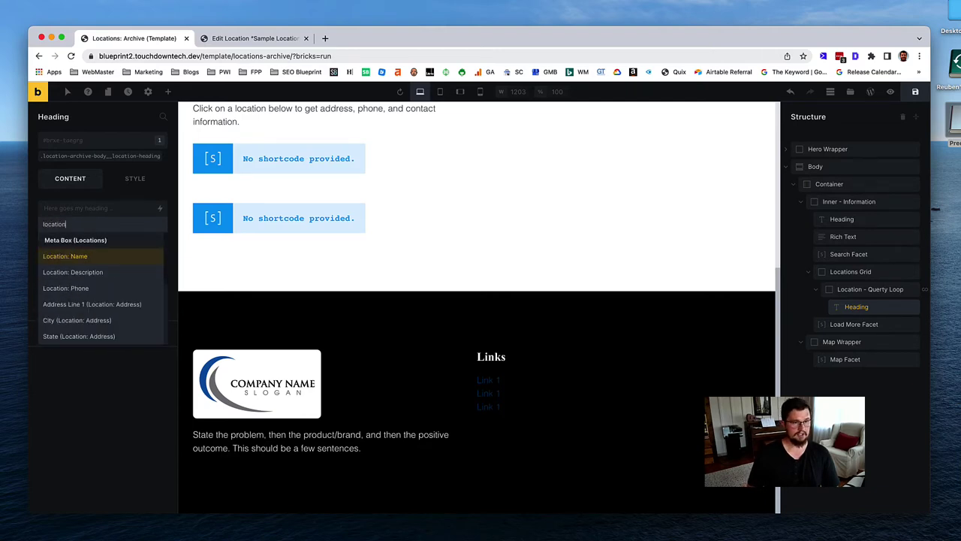
click(84, 263)
click(257, 41)
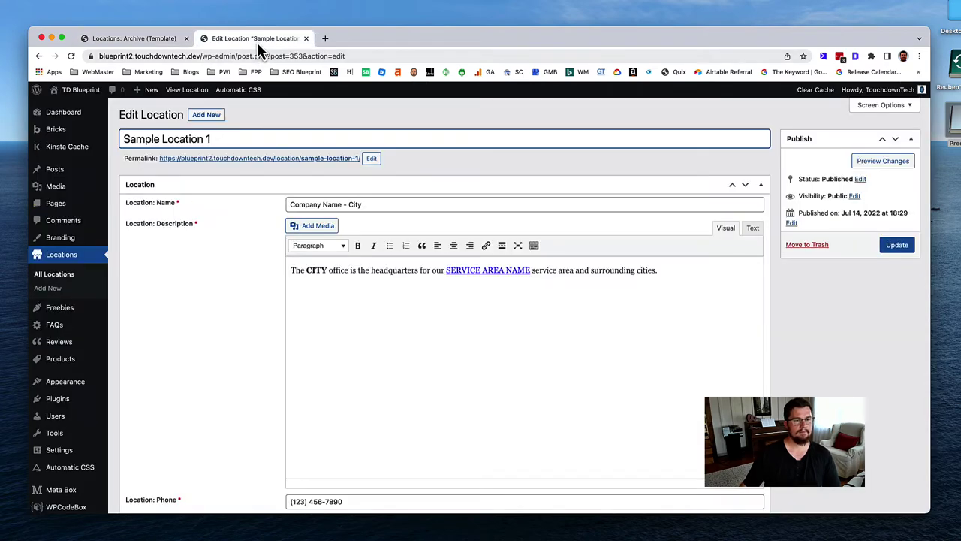
click(165, 40)
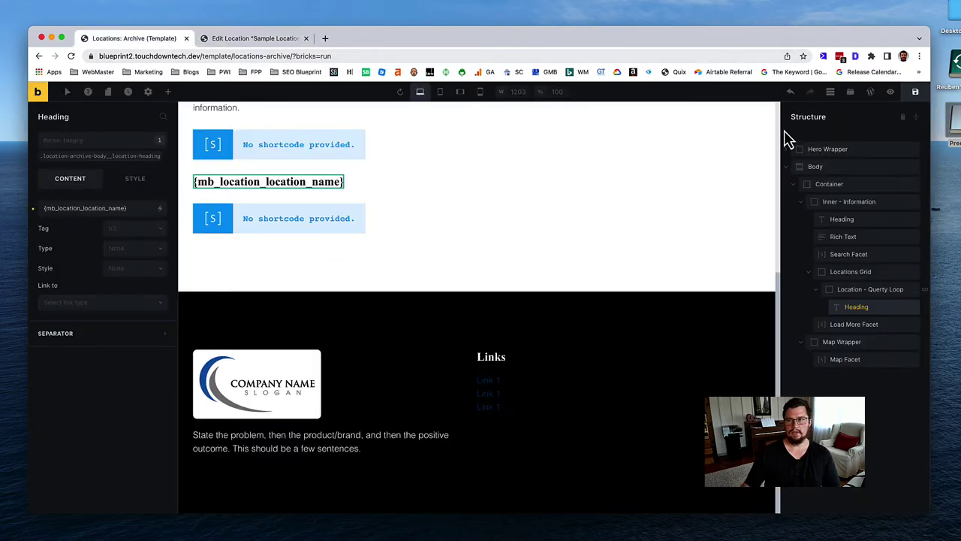
Step: Save the Locations archive template and open its front-end page
click(915, 91)
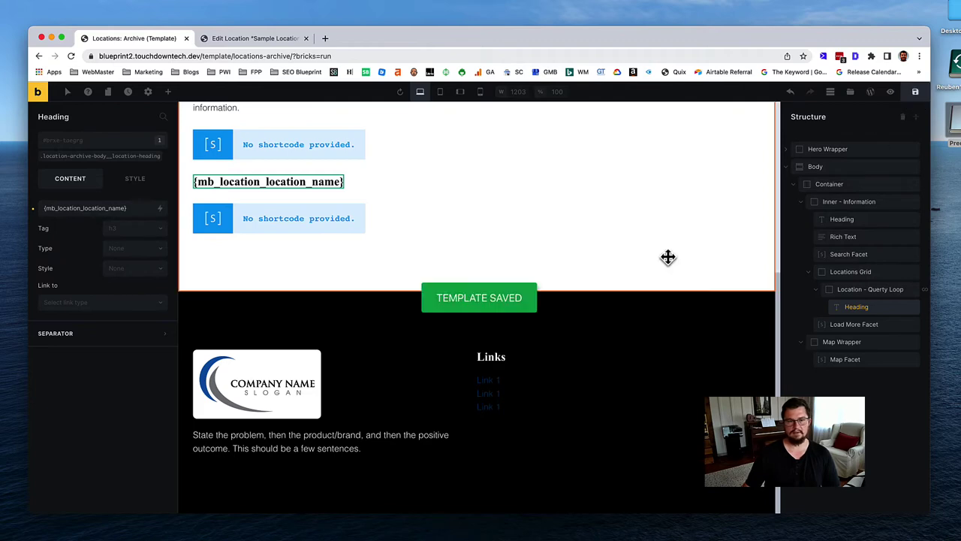
click(888, 97)
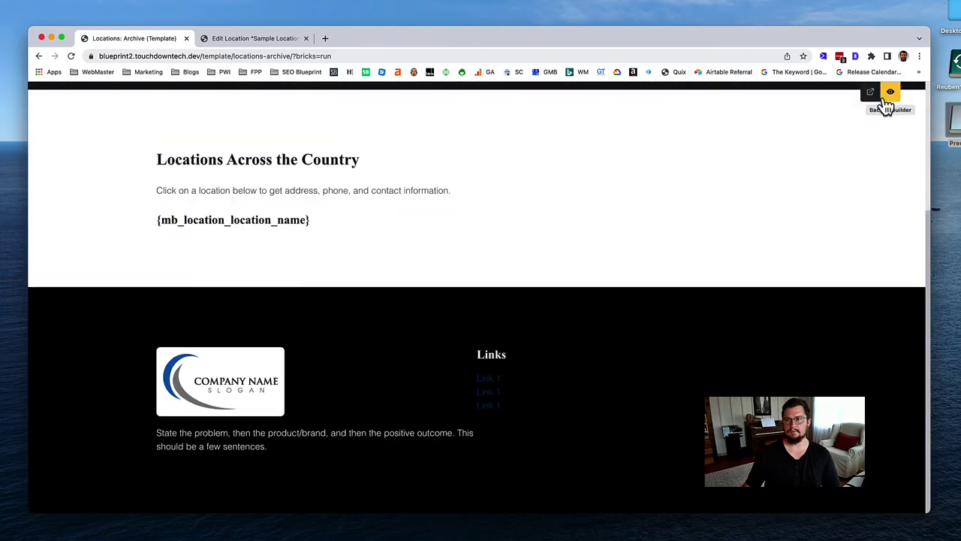
click(868, 93)
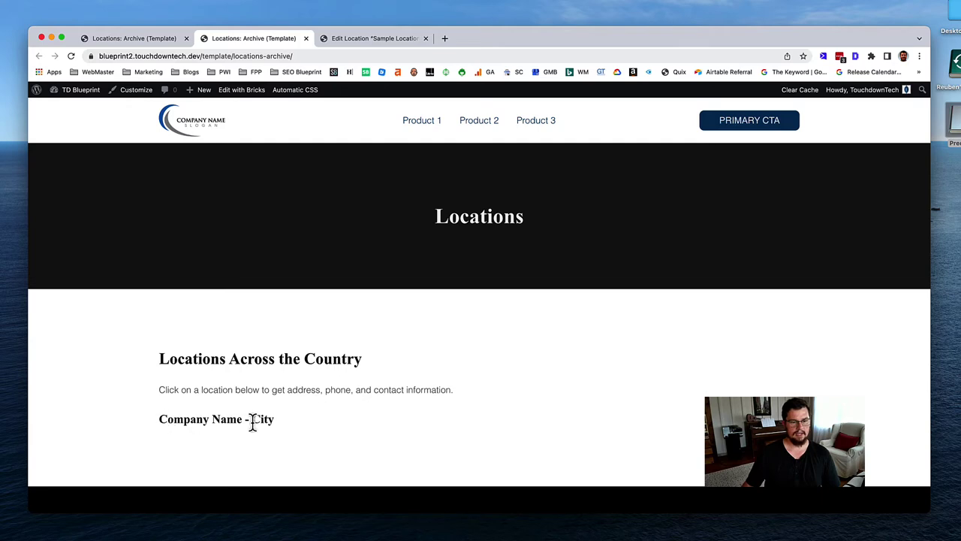
Step: Set the Location: Name field of Sample Location 1 to Company Name - Indianapolis and update the post
click(346, 42)
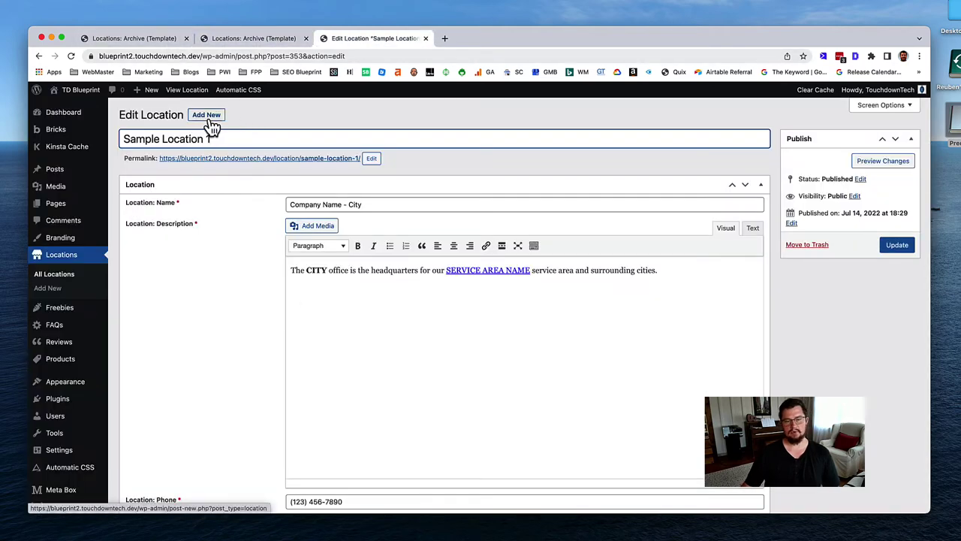
scroll(208, 257, down, 5)
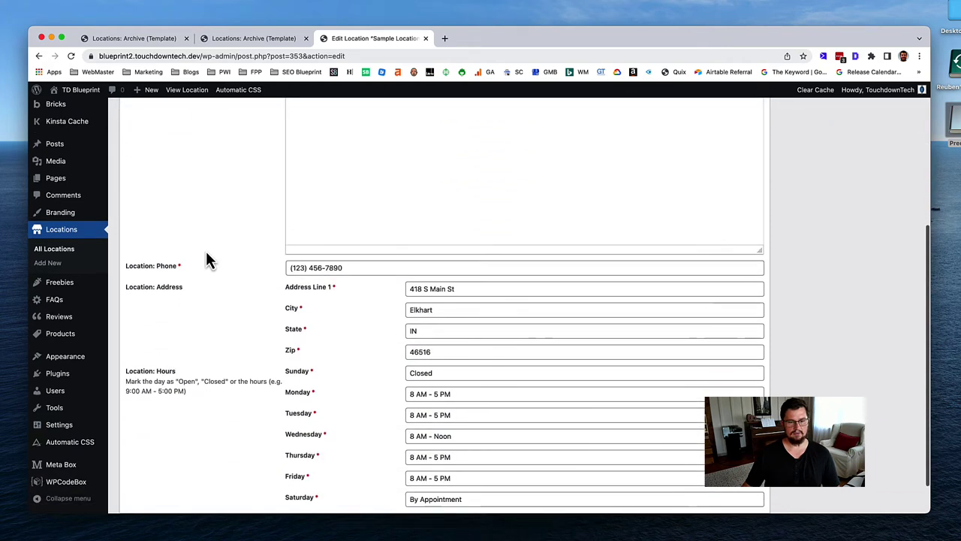
scroll(208, 257, down, 1)
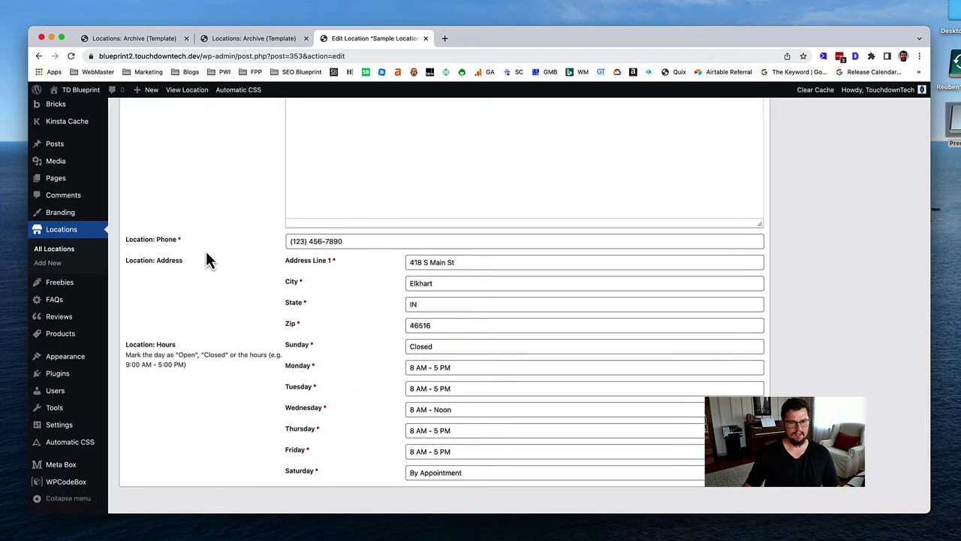
scroll(208, 258, up, 6)
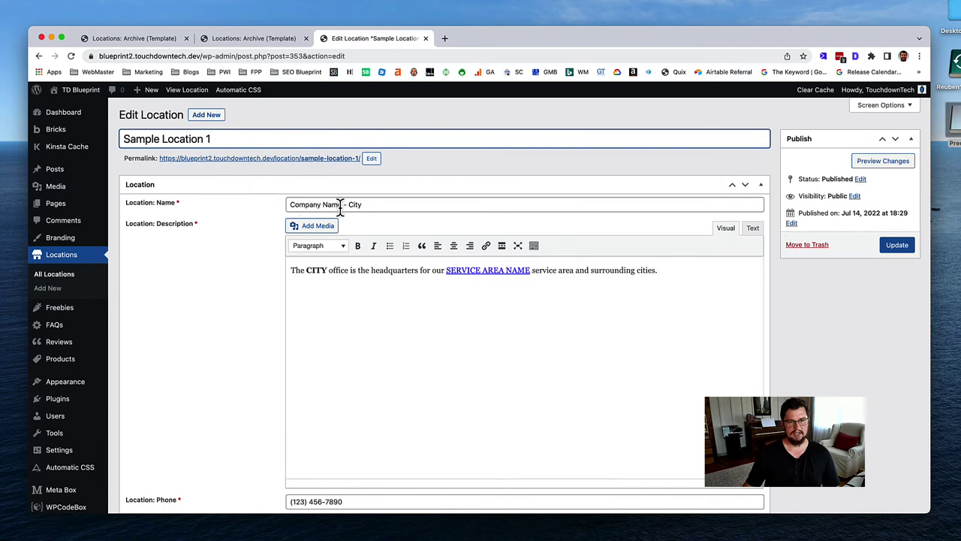
click(379, 208)
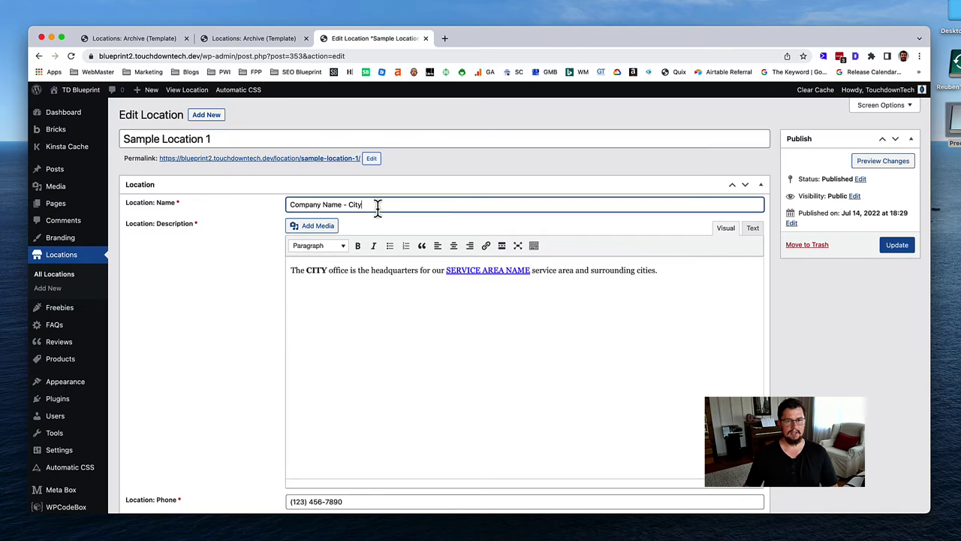
key(BackSpace)
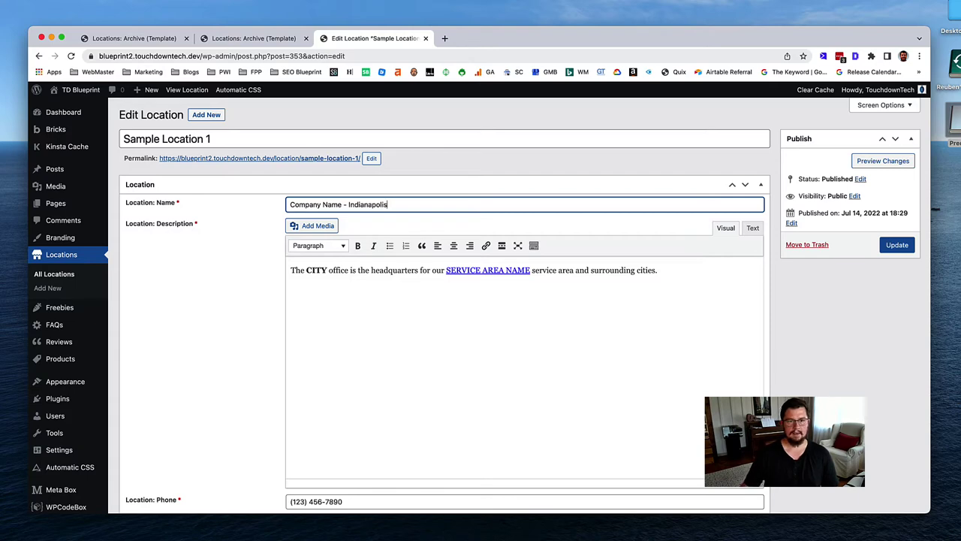
click(897, 246)
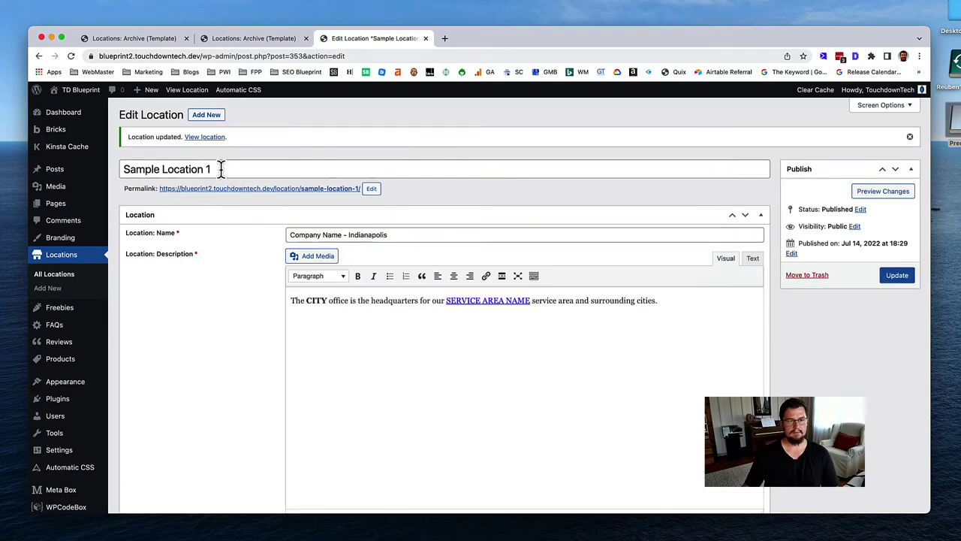
Step: Retitle the Sample Location 1 post as Indianapolis and update it
drag(232, 170, 121, 169)
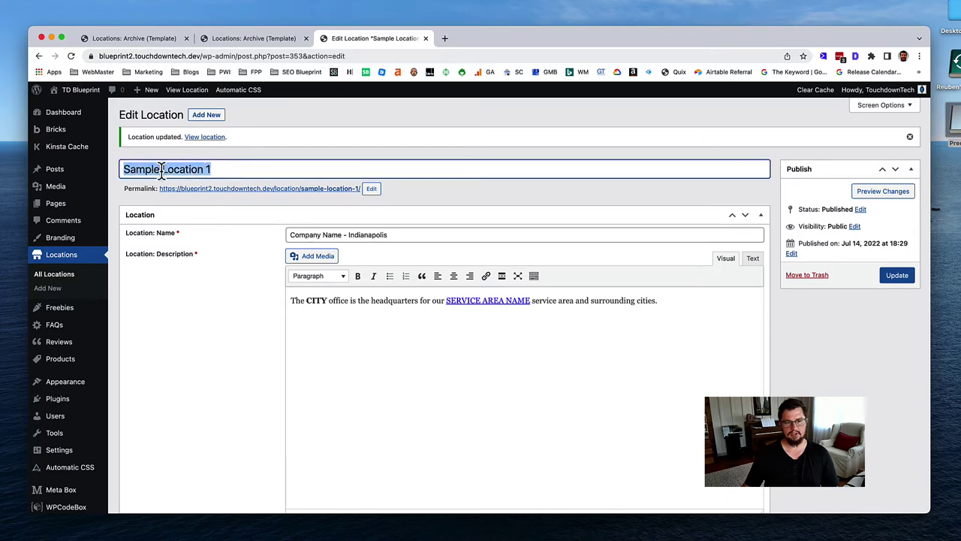
key(BackSpace)
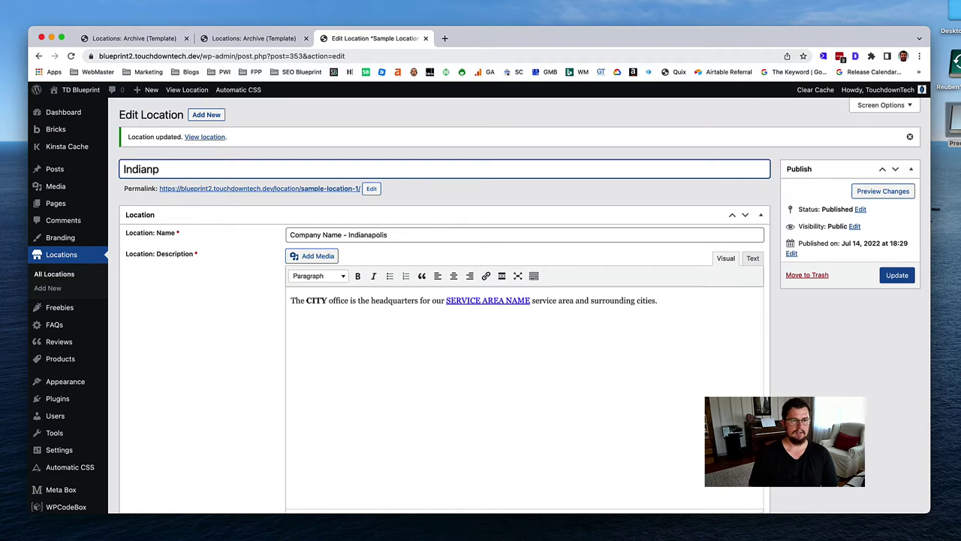
text(Indianap)
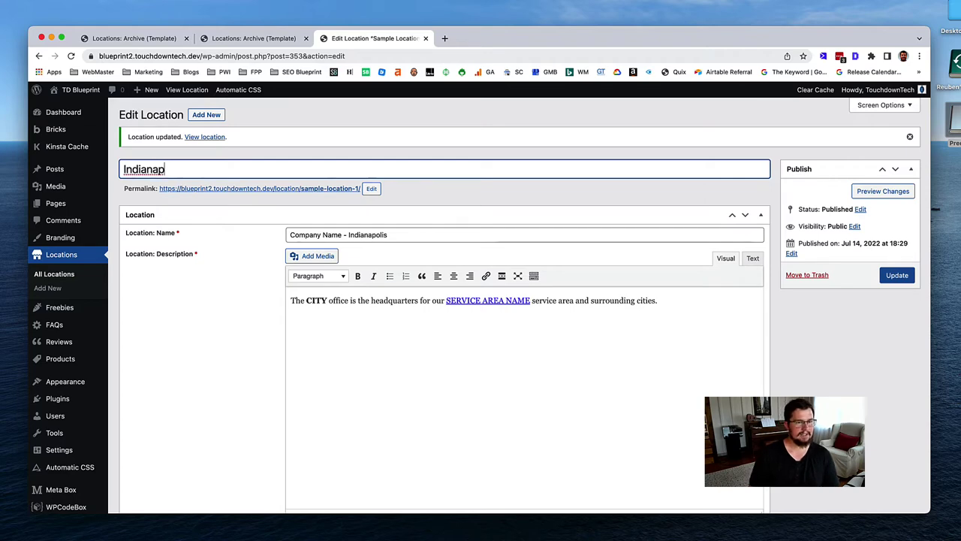
key(BackSpace)
key(BackSpace)
key(BackSpace)
key(BackSpace)
key(BackSpace)
key(BackSpace)
key(BackSpace)
key(BackSpace)
text(Indi)
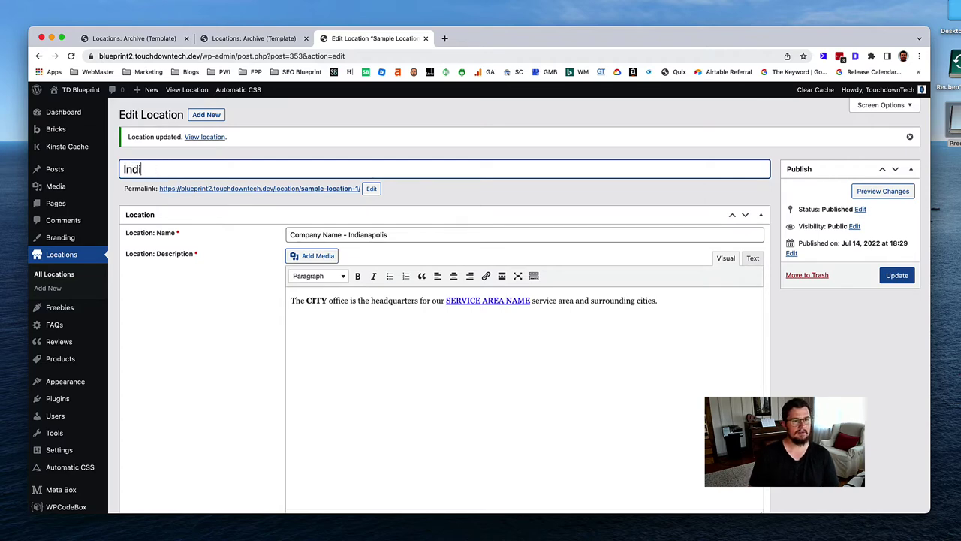
text(anapolis)
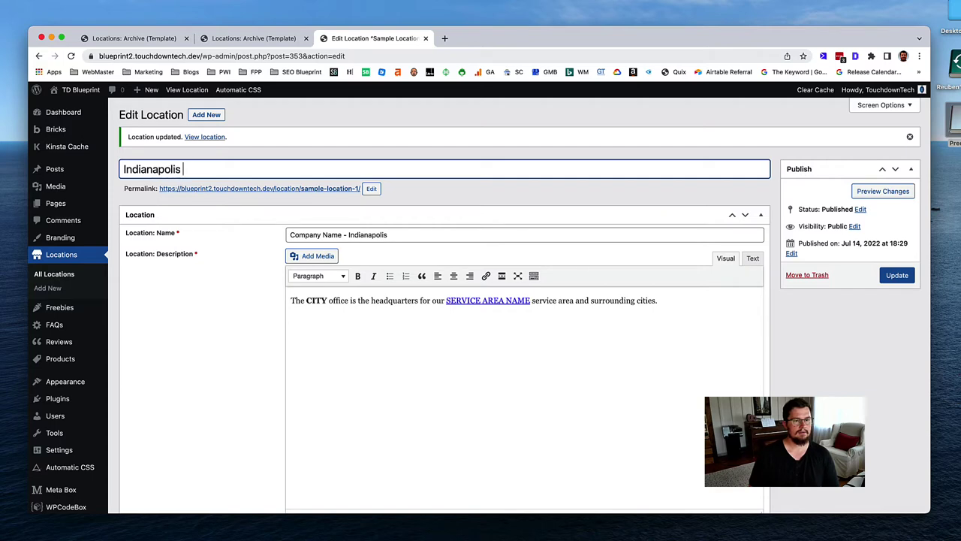
click(897, 275)
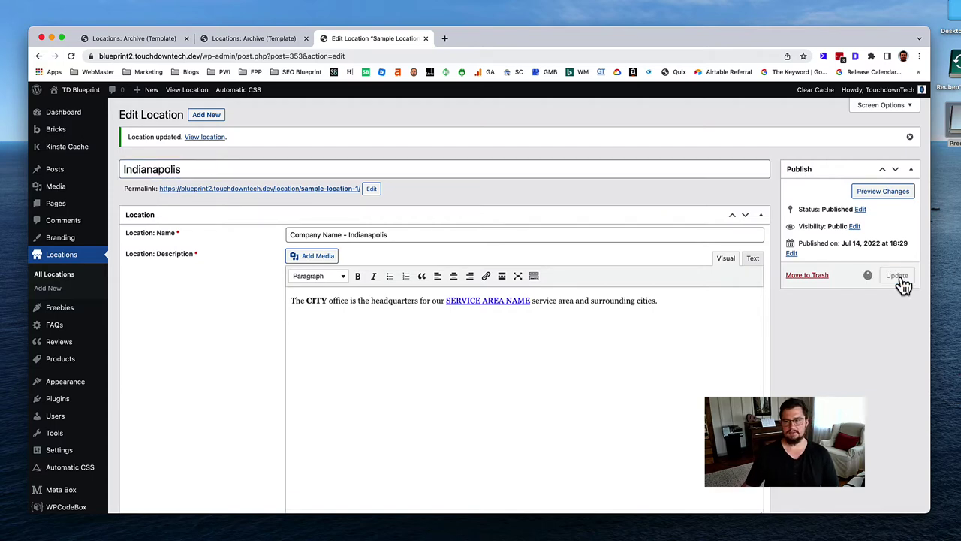
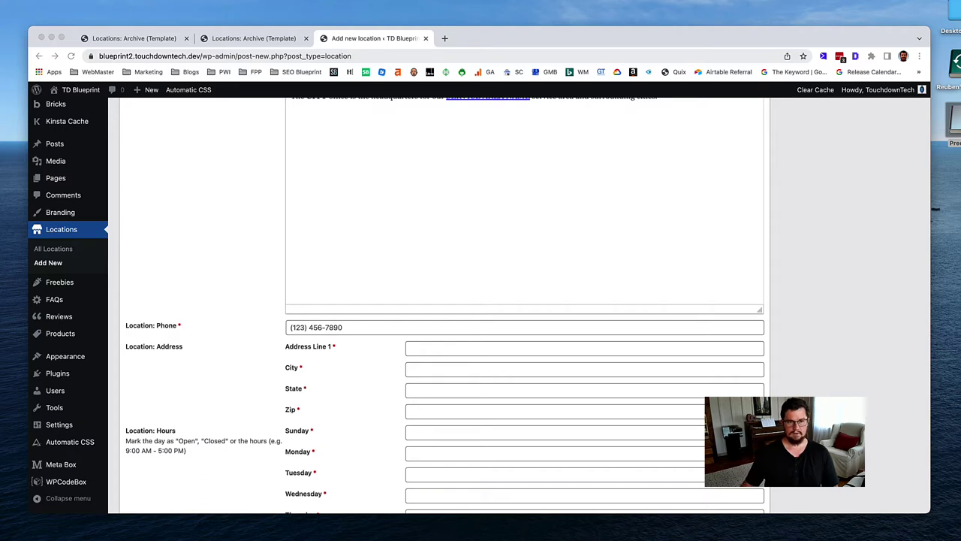
Step: Fill in the new Elkhart location's street address, city, state and zip code
click(524, 347)
text(418 S Main St)
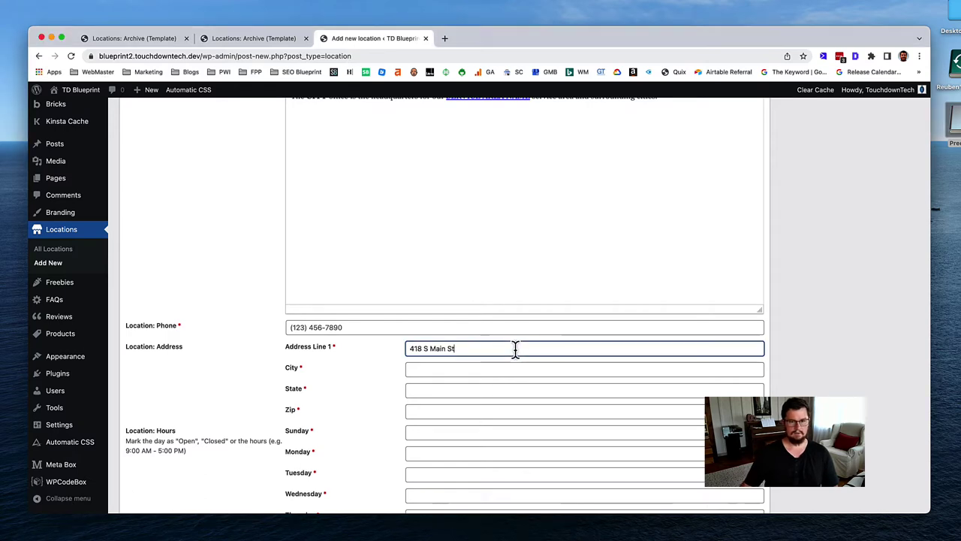
key(super+Tab)
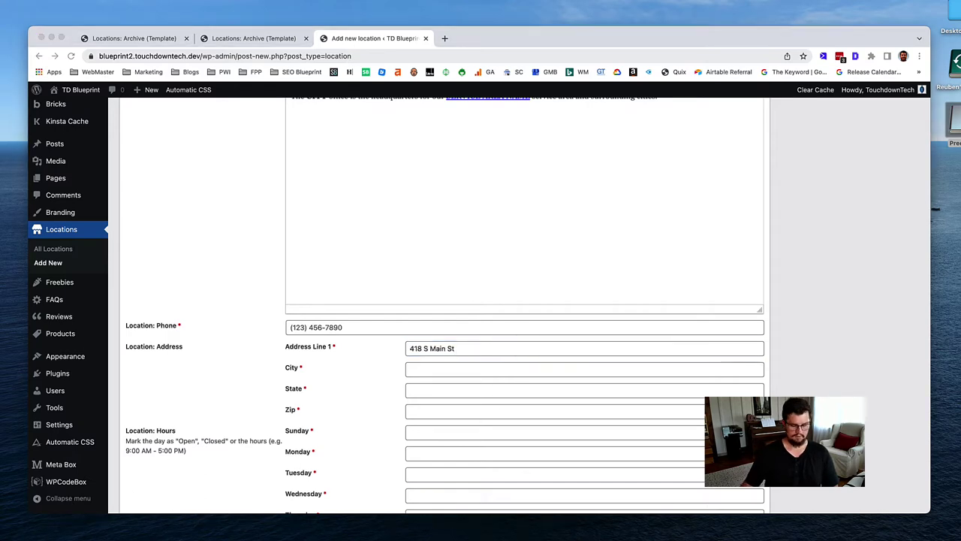
click(444, 327)
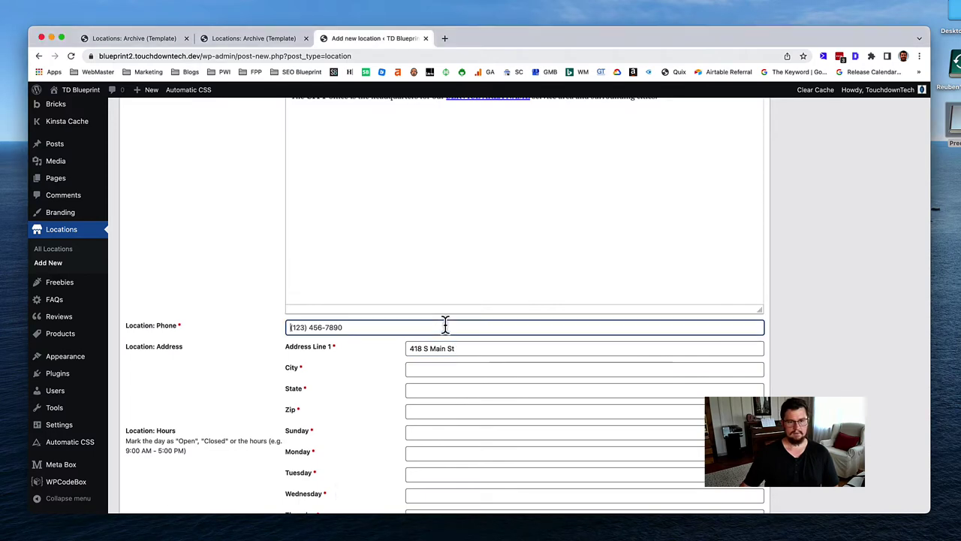
click(438, 369)
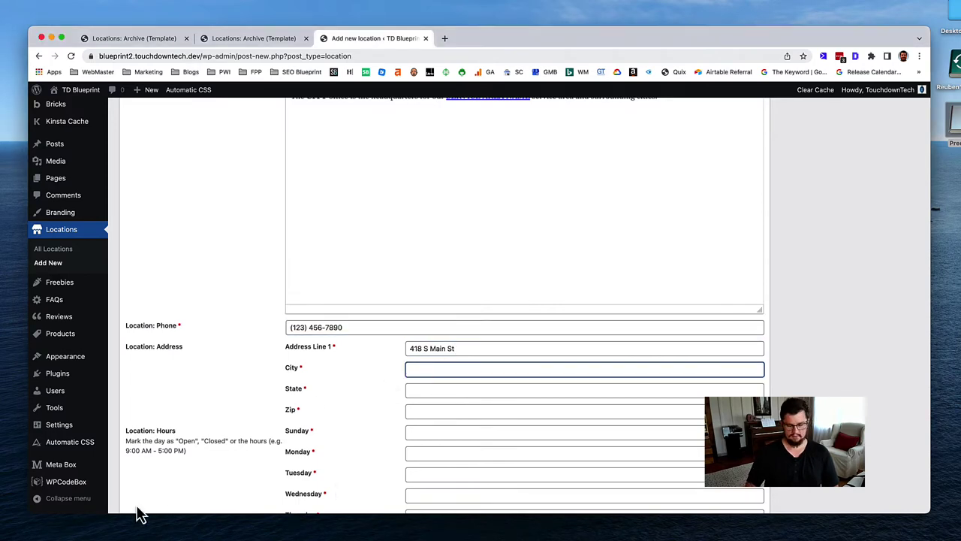
text(Elkhart)
key(Tab)
text(IN)
key(Tab)
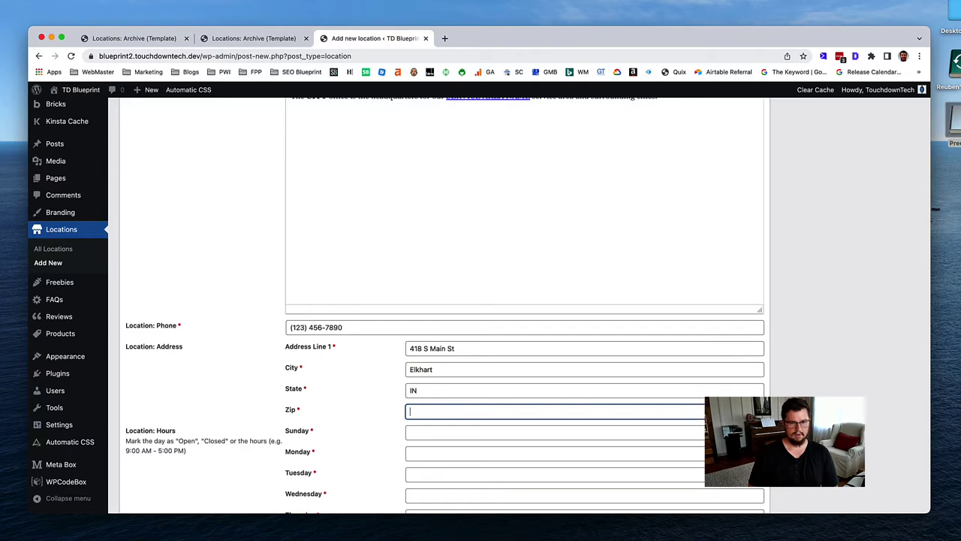
text(46516)
key(Tab)
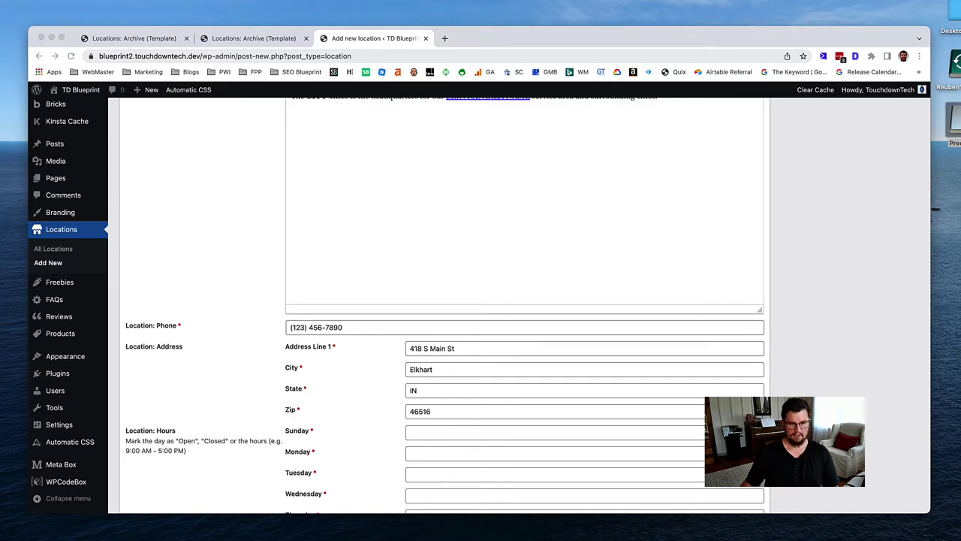
Step: Set the Elkhart location's hours to 8 AM - 5 PM for Sunday through Saturday and publish it
scroll(354, 438, down, 5)
click(440, 328)
text(8 AM - 5 PM)
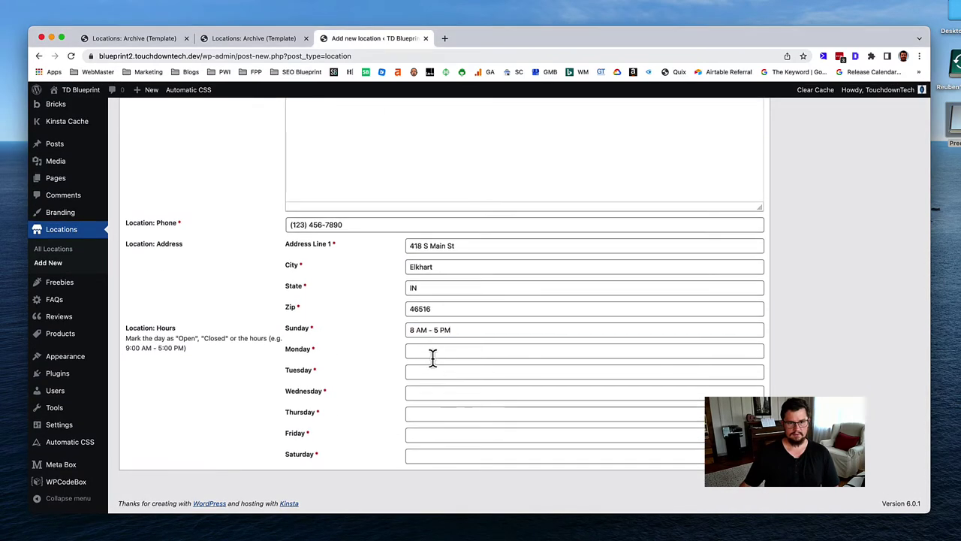
click(431, 350)
text(8 AM - 5 PM)
click(431, 371)
text(8 AM - 5 PM)
click(430, 395)
text(8 AM - 5 PM)
click(430, 414)
text(8 AM - 5 PM)
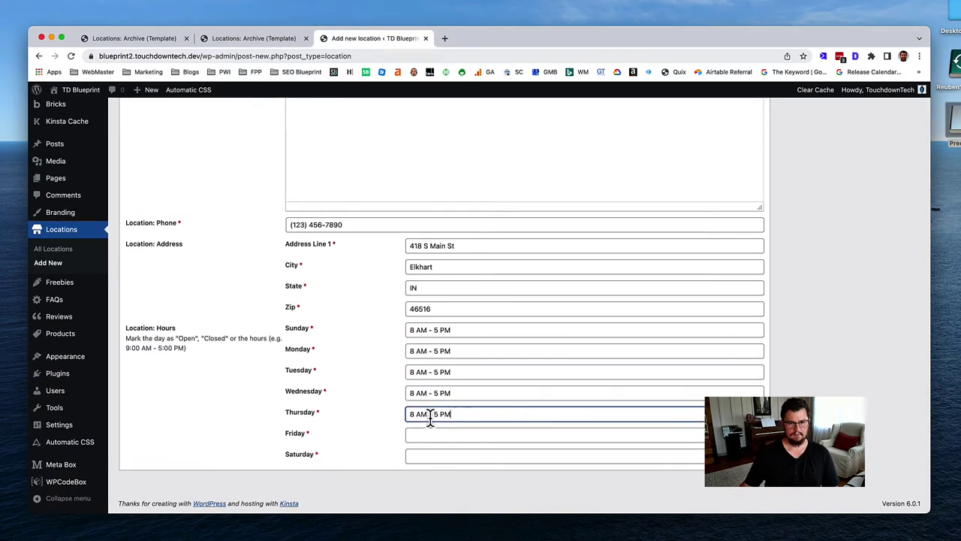
click(430, 434)
text(8 AM - 5 PM)
click(434, 455)
text(8 AM - 5 PM)
scroll(434, 450, up, 10)
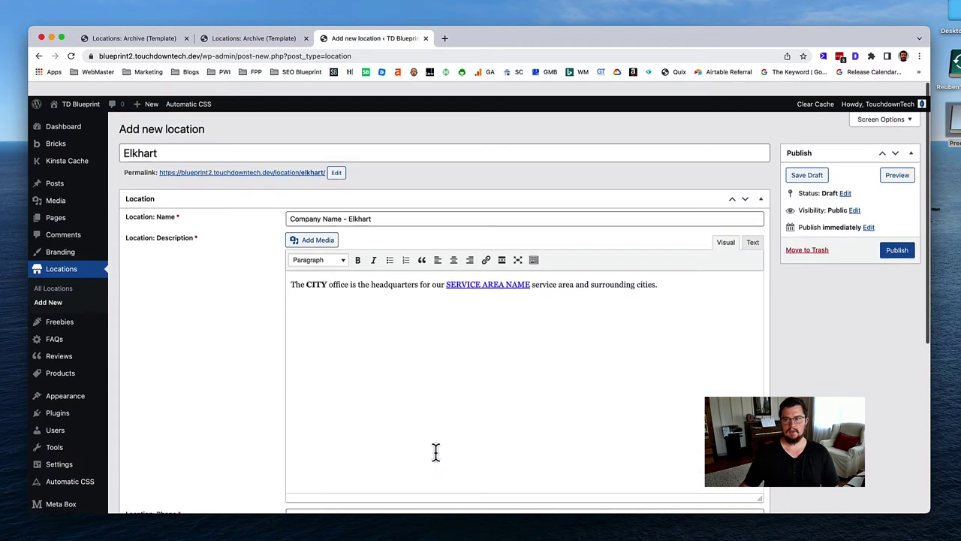
click(897, 236)
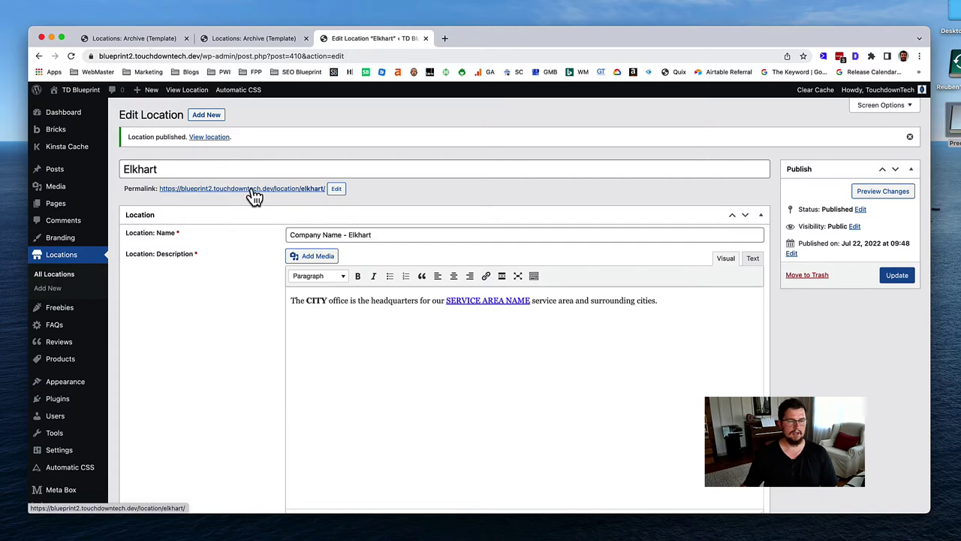
Step: Add another new location from the Locations list and title it Bremen
click(54, 275)
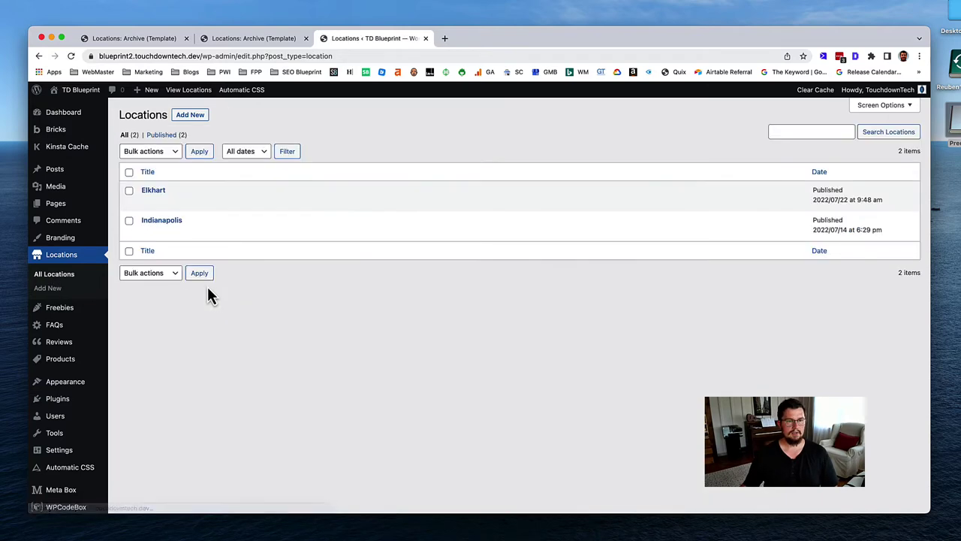
click(190, 115)
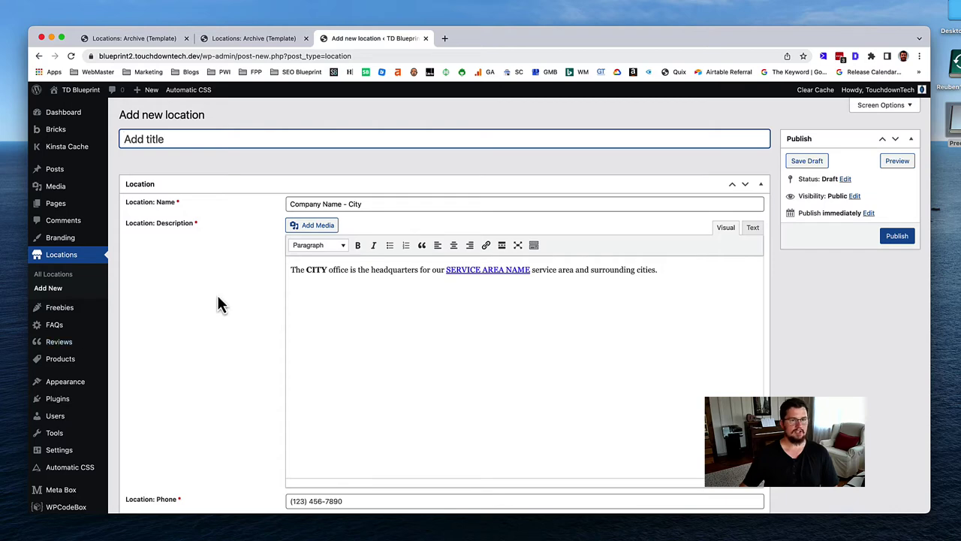
text(Bremen)
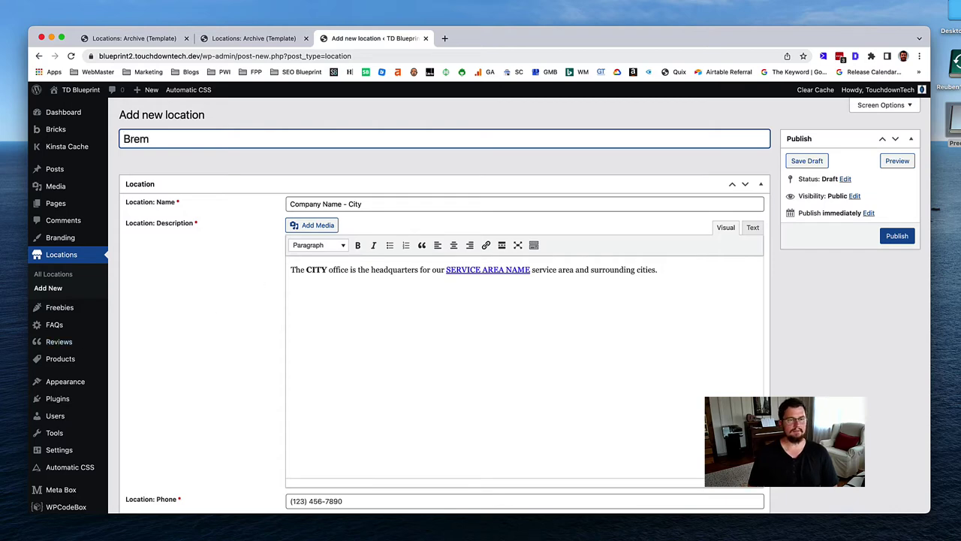
Step: Set the location name to Company Name - Bremen and fill in the Bremen street address, city, state and zip
double_click(375, 204)
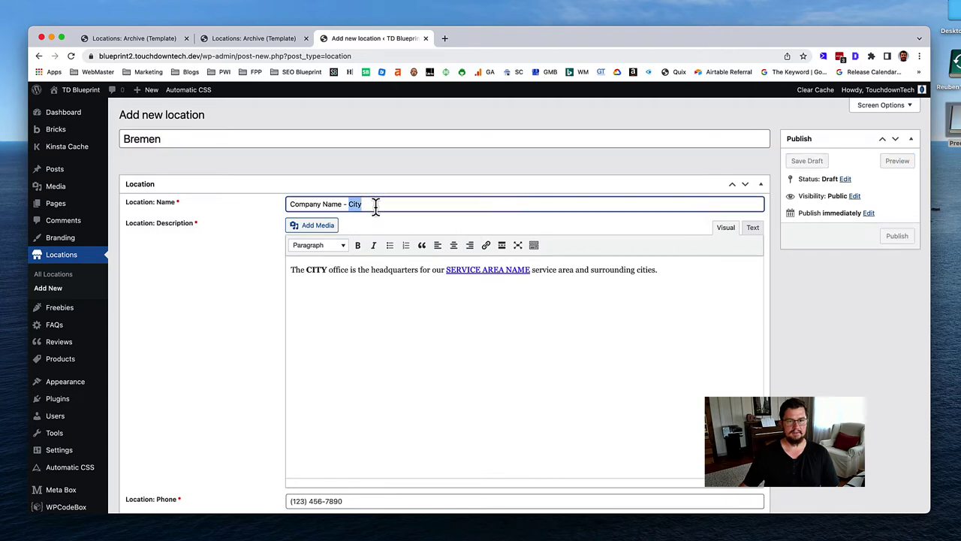
text(Bremen)
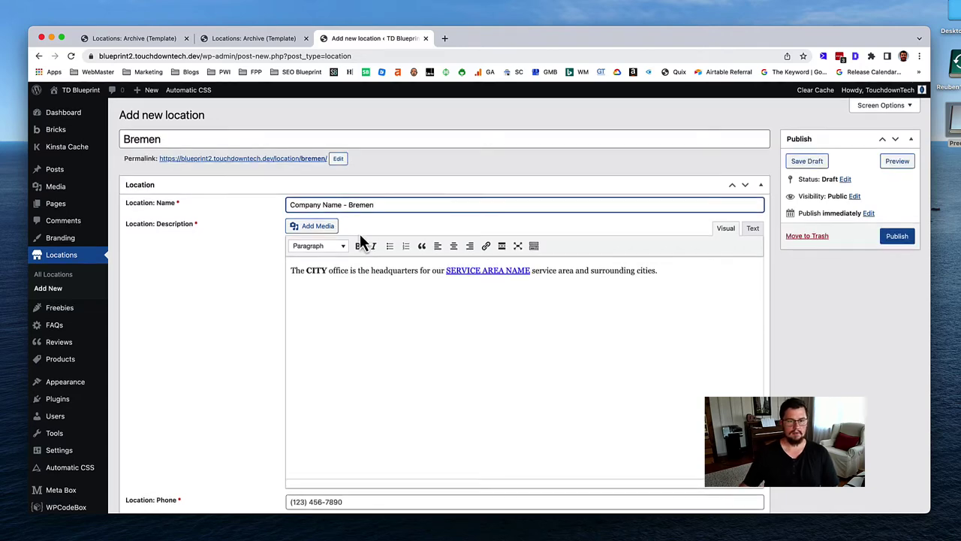
scroll(358, 233, down, 3)
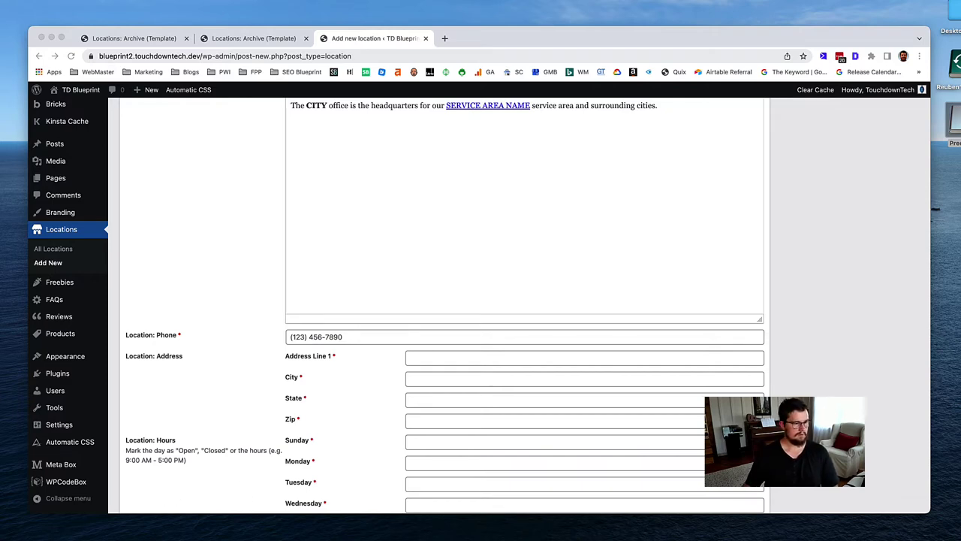
text(304 N Jackson St)
key(Tab)
text(Bremen)
key(Tab)
text(IN)
key(Tab)
text(46506)
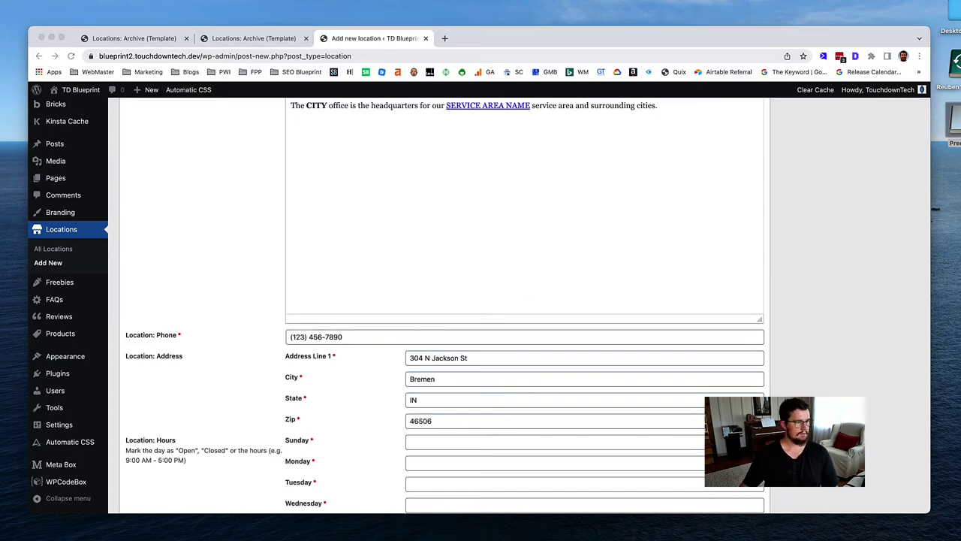
Step: Set the hours to Closed on Sunday, 8 AM - 5 PM Monday through Friday and By Appointment on Saturday, and publish the Bremen location
scroll(143, 503, down, 1)
text(Closed	8 AM - 5 PM	8 AM - 5 PM	8 AM - 5 PM	8 AM - 5 PM	8 AM - 5 PM	By Appointment)
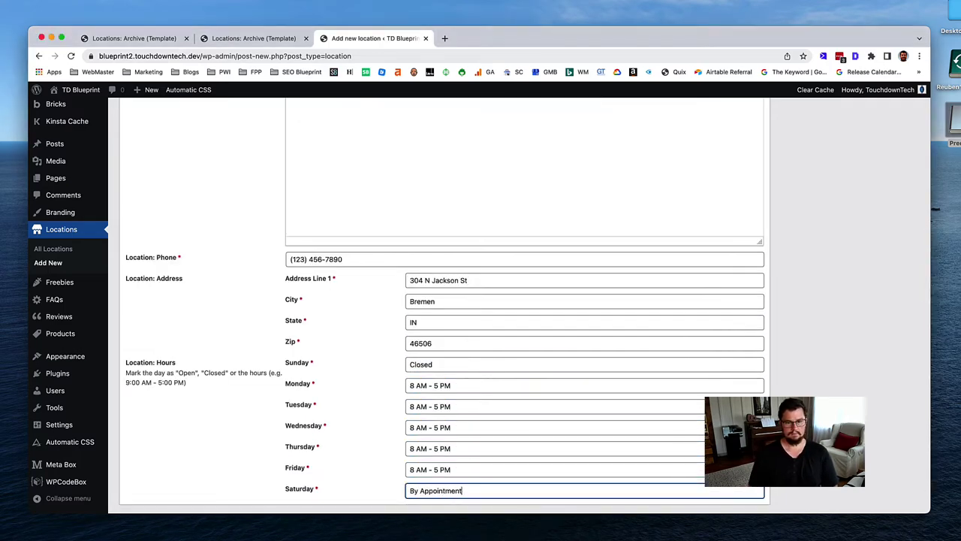
click(773, 290)
scroll(678, 280, up, 3)
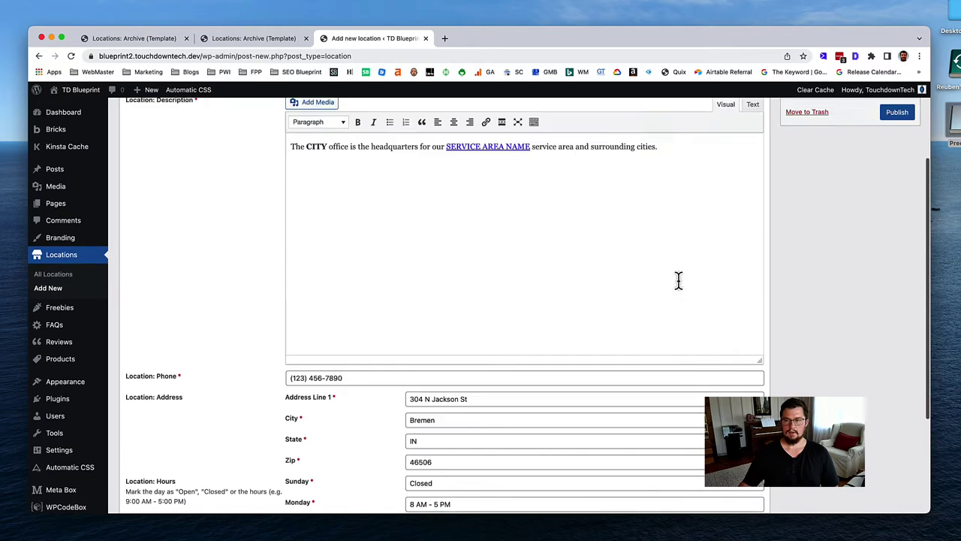
scroll(678, 281, up, 3)
click(894, 237)
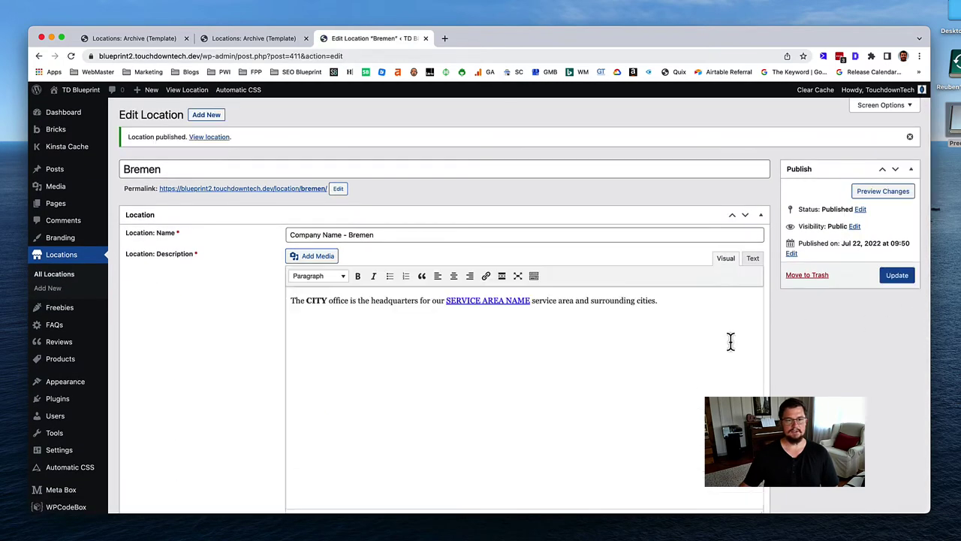
Step: Open the Indianapolis location from the list of all locations for editing
click(57, 275)
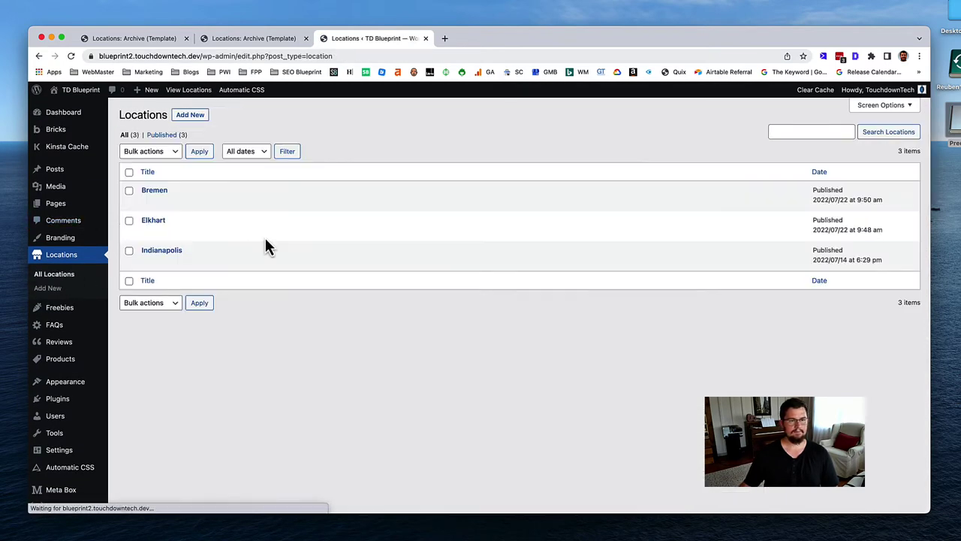
mouse_move(188, 267)
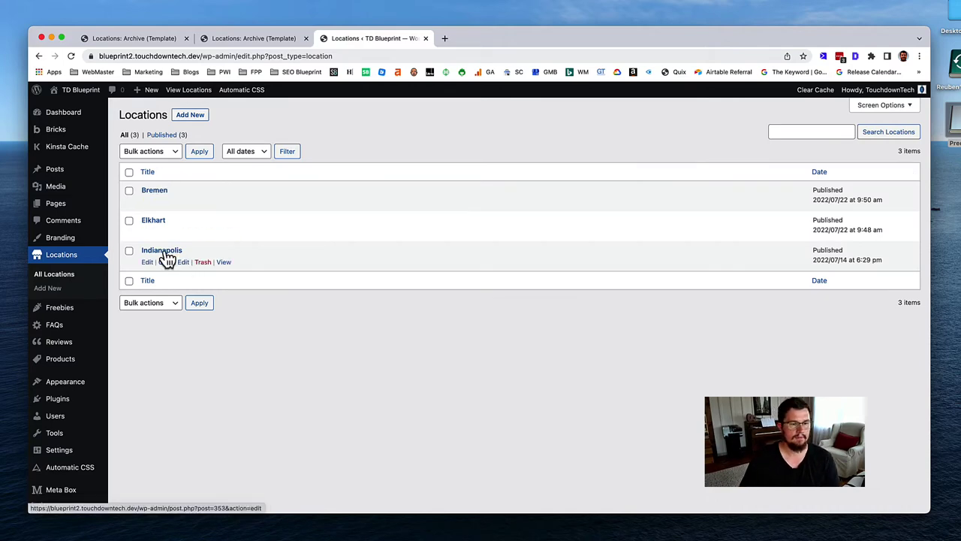
click(167, 256)
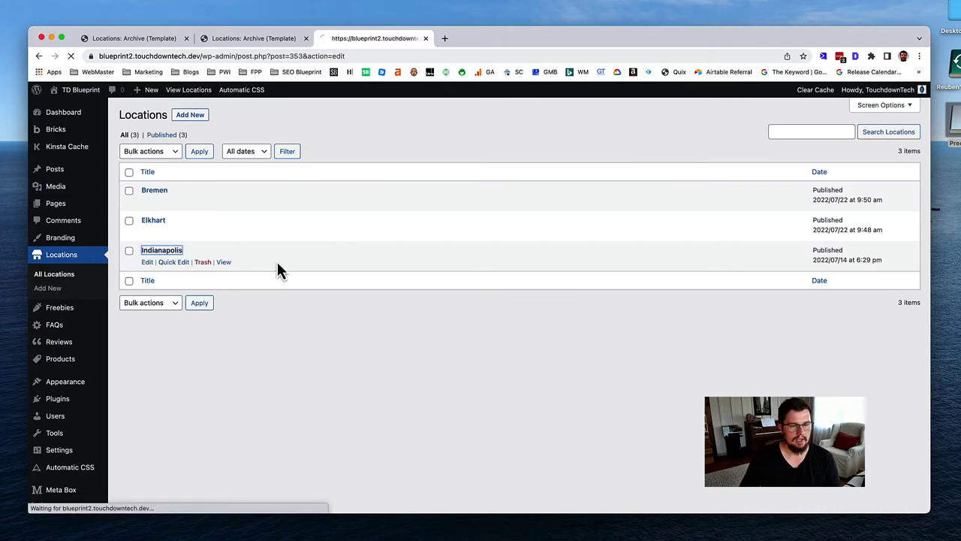
scroll(382, 280, down, 5)
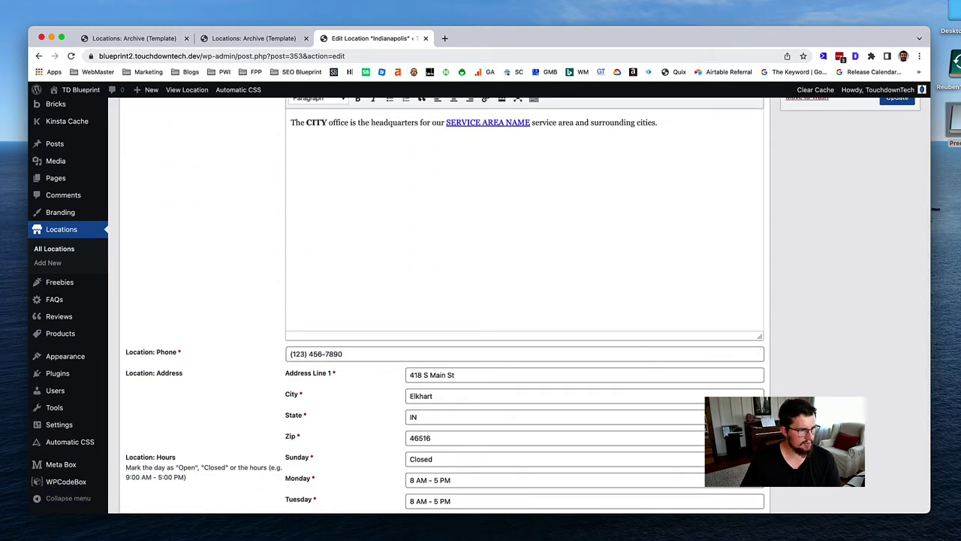
Step: Replace Address Line 1 with the full Indianapolis address and copy the zip code from it
key(super+Tab)
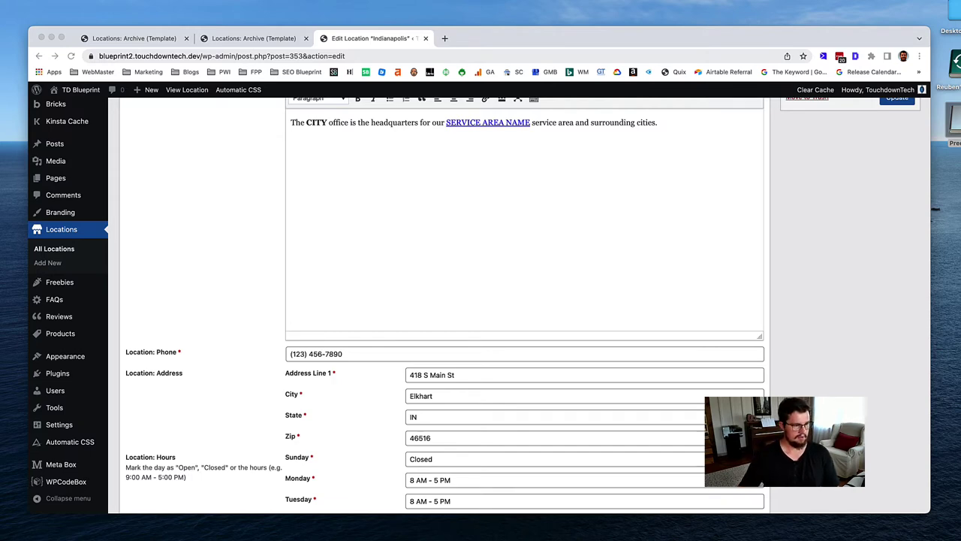
click(456, 382)
key(super+a)
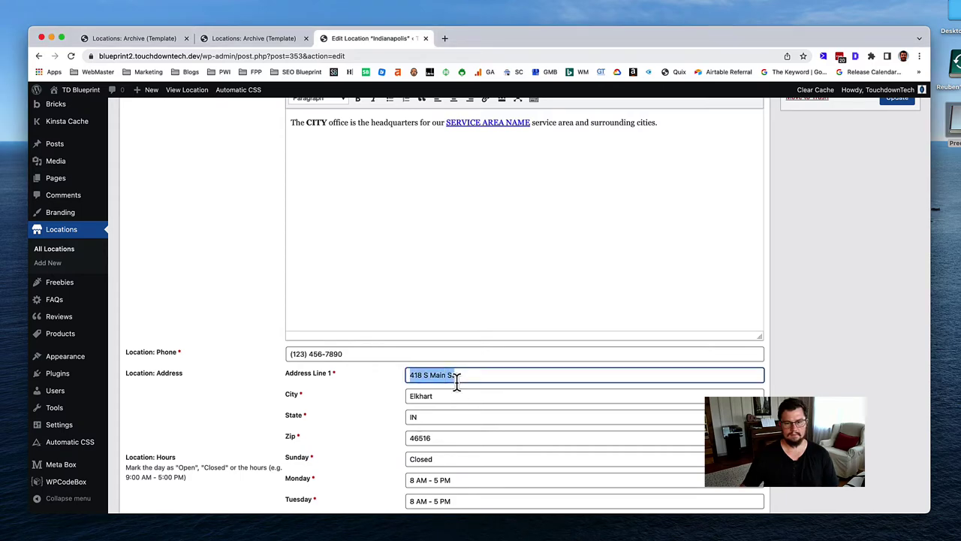
text(40 E St Clair St, Indianapolis, IN 46204)
double_click(525, 375)
key(super+c)
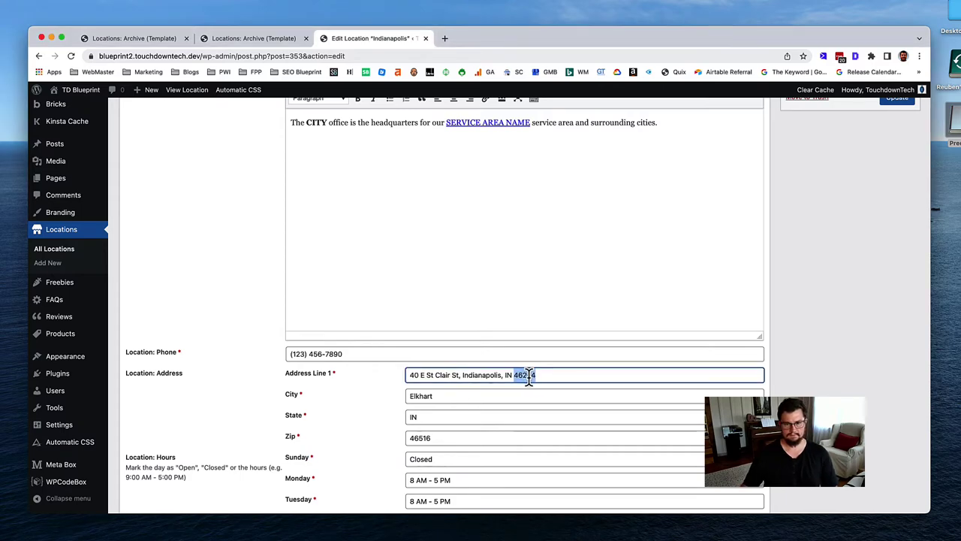
Step: Set the city to Indianpolis and replace the zip with the copied code
double_click(471, 398)
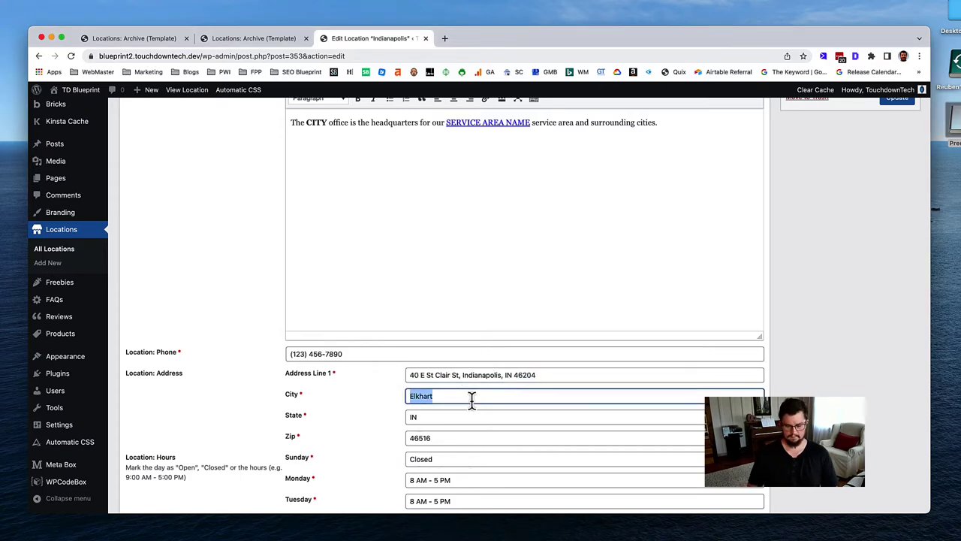
text(Indianapo)
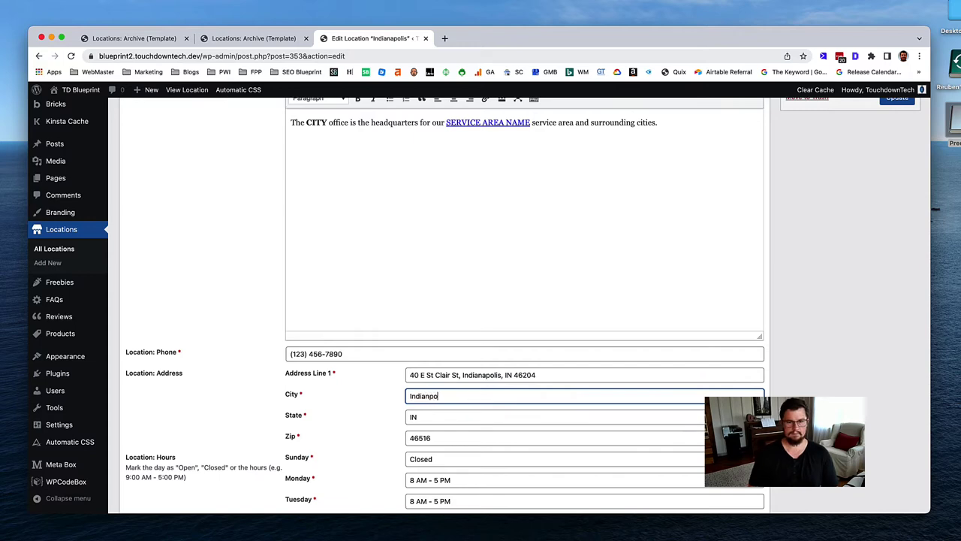
text(lis)
key(Tab)
key(Tab)
key(super+v)
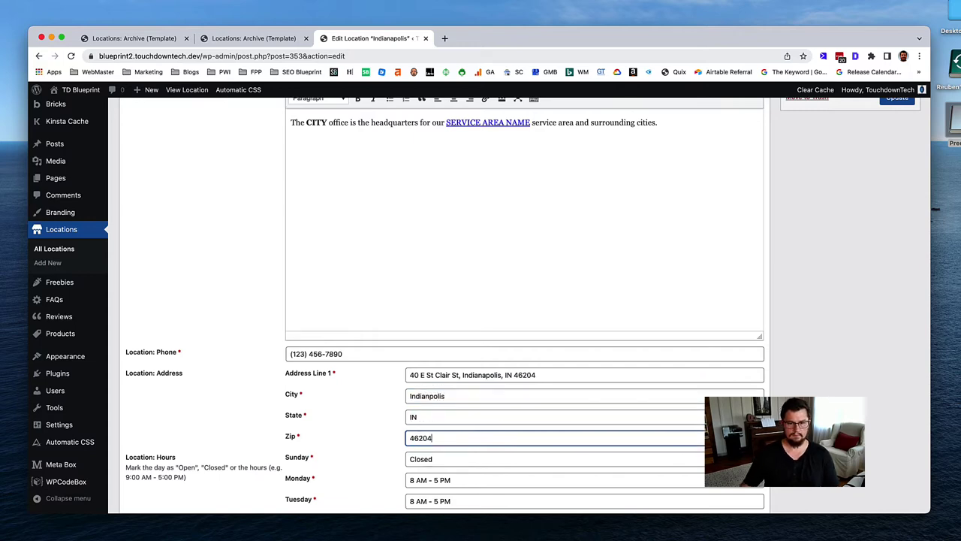
Step: Trim the city, state and zip from the end of Address Line 1, leaving only the street address
click(546, 373)
key(BackSpace)
key(BackSpace)
key(BackSpace)
key(BackSpace)
key(BackSpace)
key(BackSpace)
key(BackSpace)
key(BackSpace)
key(BackSpace)
key(BackSpace)
key(BackSpace)
key(BackSpace)
key(BackSpace)
key(BackSpace)
key(BackSpace)
key(BackSpace)
key(BackSpace)
key(BackSpace)
key(BackSpace)
key(BackSpace)
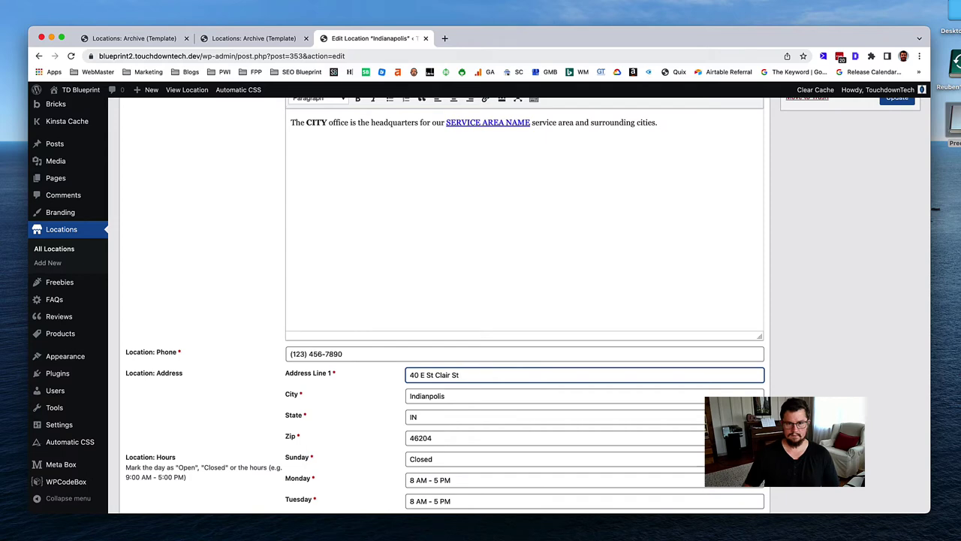
Step: Update the Indianapolis location and reload the front-end Locations archive page
scroll(847, 203, up, 3)
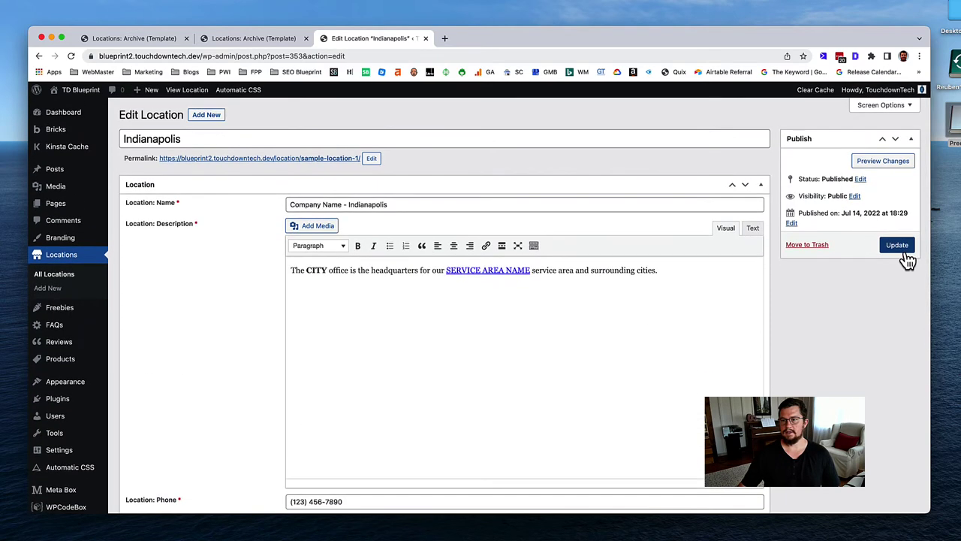
click(901, 250)
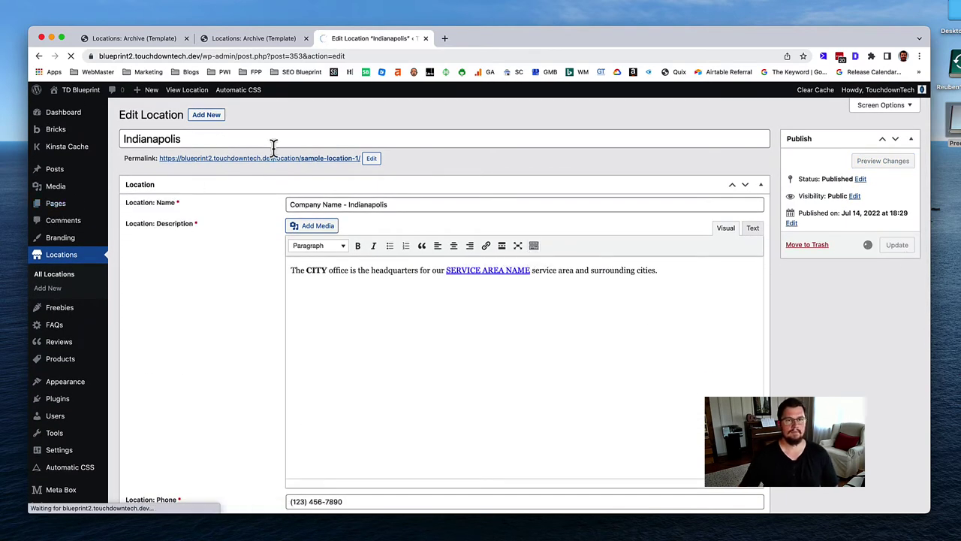
click(273, 41)
key(super+r)
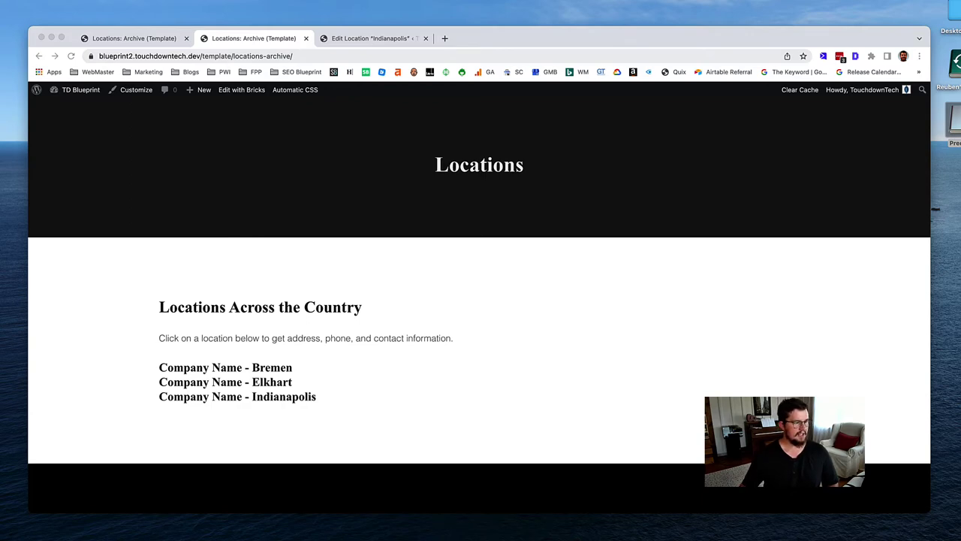
Step: Add a new location titled Cincinnati, with the name Company Name - Cincinnati, and fill in its address
click(340, 41)
click(207, 117)
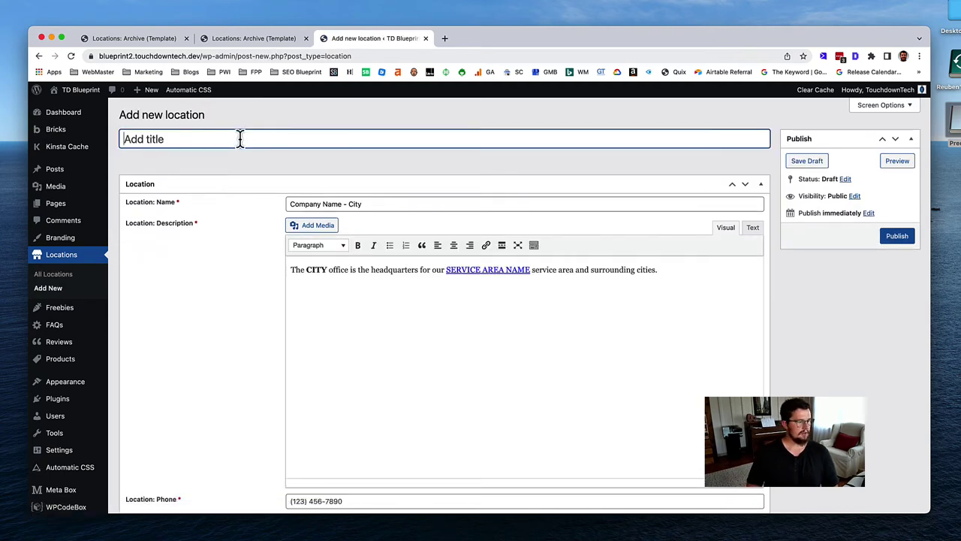
text(Cincinnati)
key(Tab)
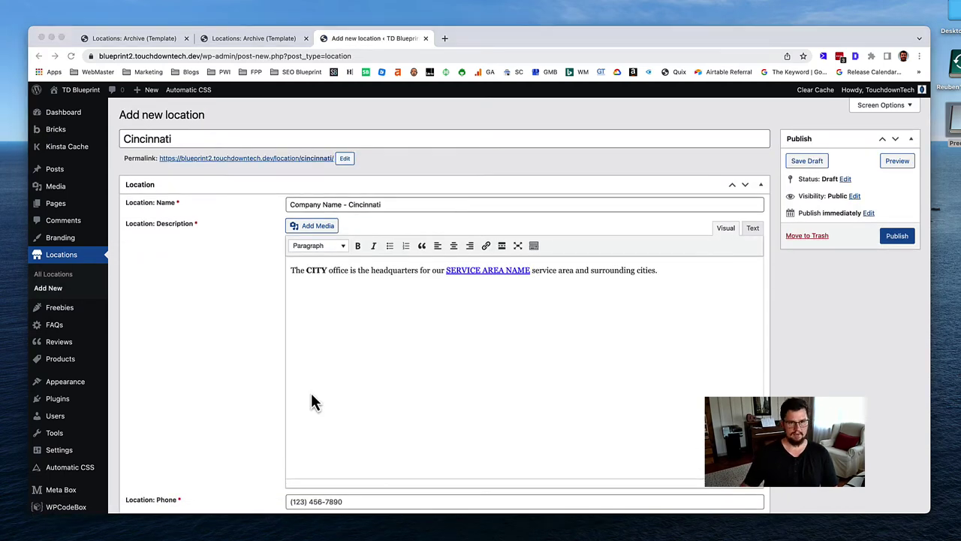
scroll(314, 402, down, 4)
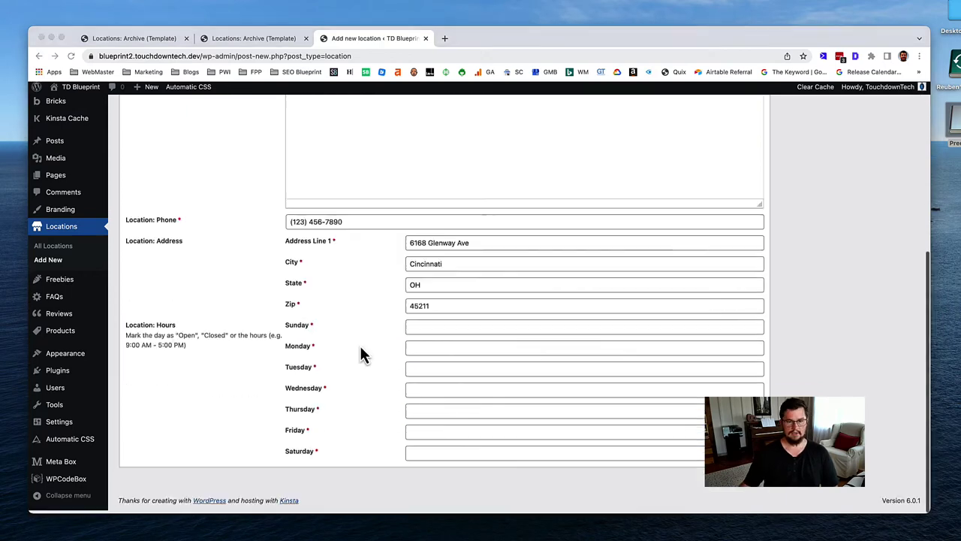
scroll(365, 353, up, 6)
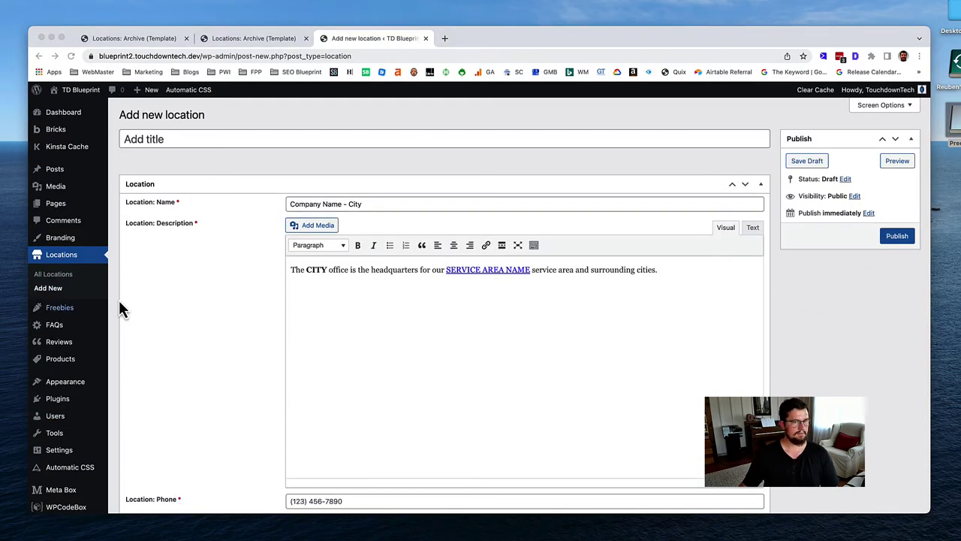
Step: Title the new location Louisville and fill in its street address, city, state KY and zip
text(Louisville)
scroll(434, 301, down, 5)
text(9498 Brownsboro Rd)
key(Tab)
text(Louisville)
key(Tab)
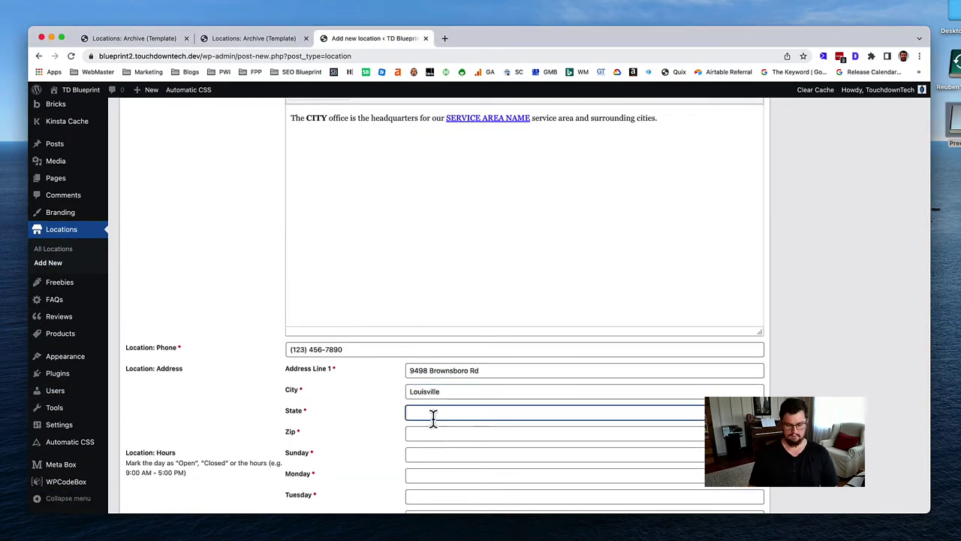
text(KY)
key(Tab)
text(40241)
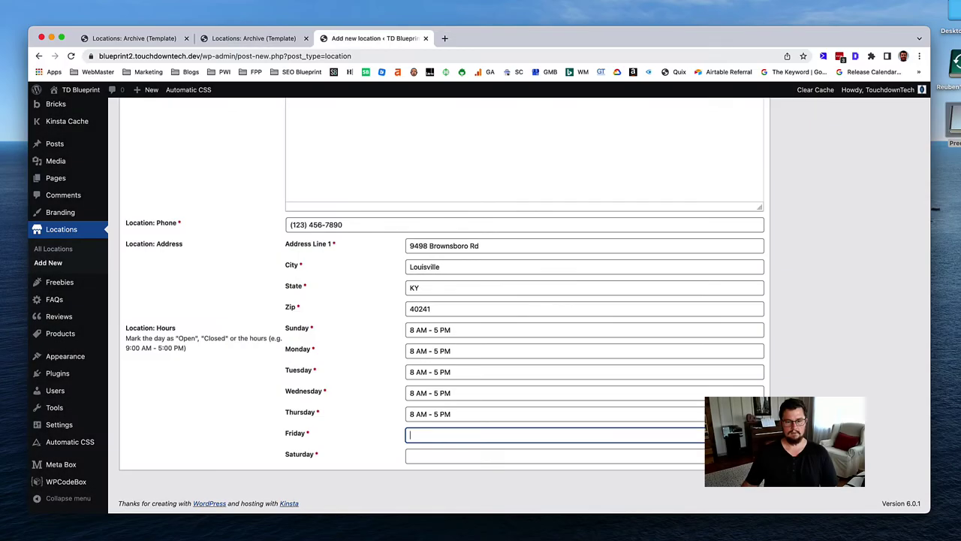
Step: Set the Friday and Saturday hours to 8 AM - 5 PM and publish the Louisville location
text(8 AM - 5 PM)
key(Tab)
text(8 AM - 5 PM)
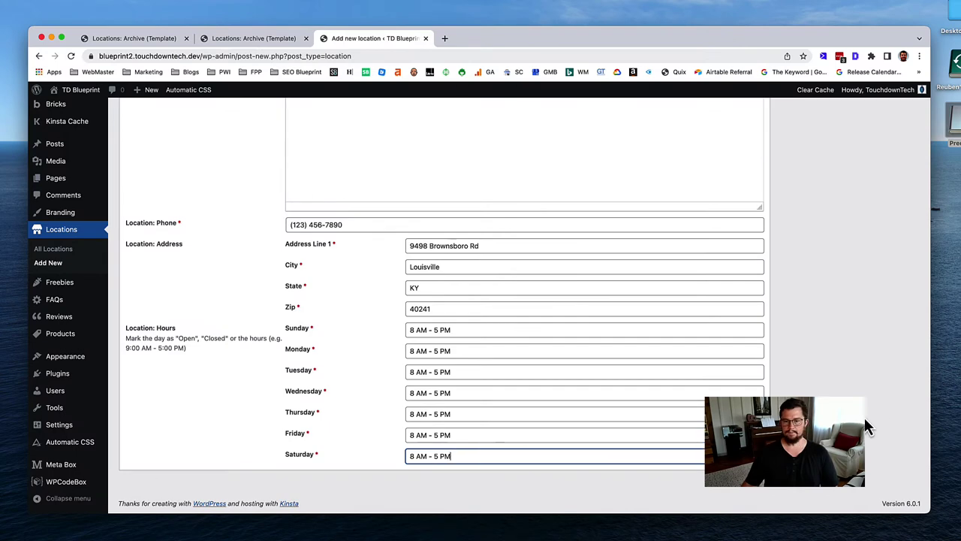
scroll(867, 427, up, 15)
click(897, 237)
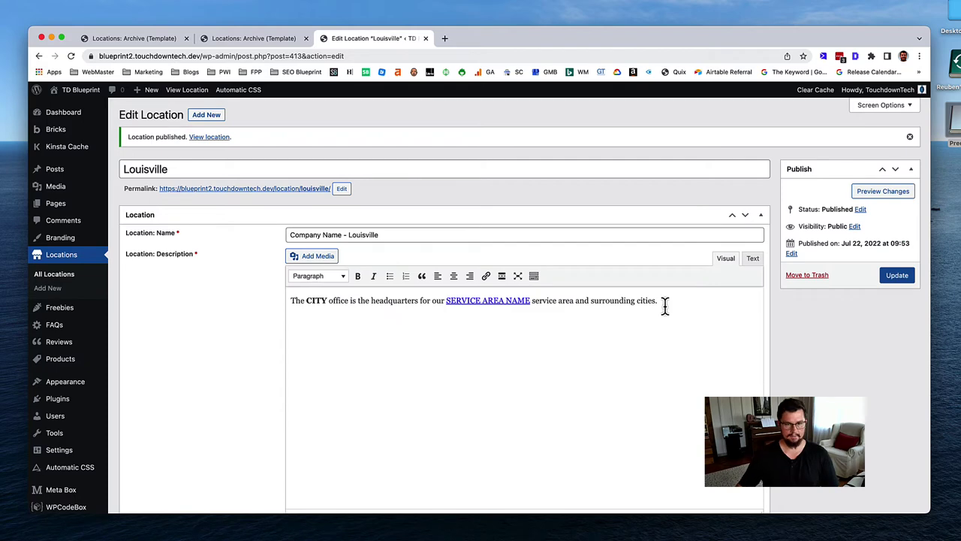
Step: Reload the front-end Locations archive page and review the list of locations
click(235, 39)
key(super+r)
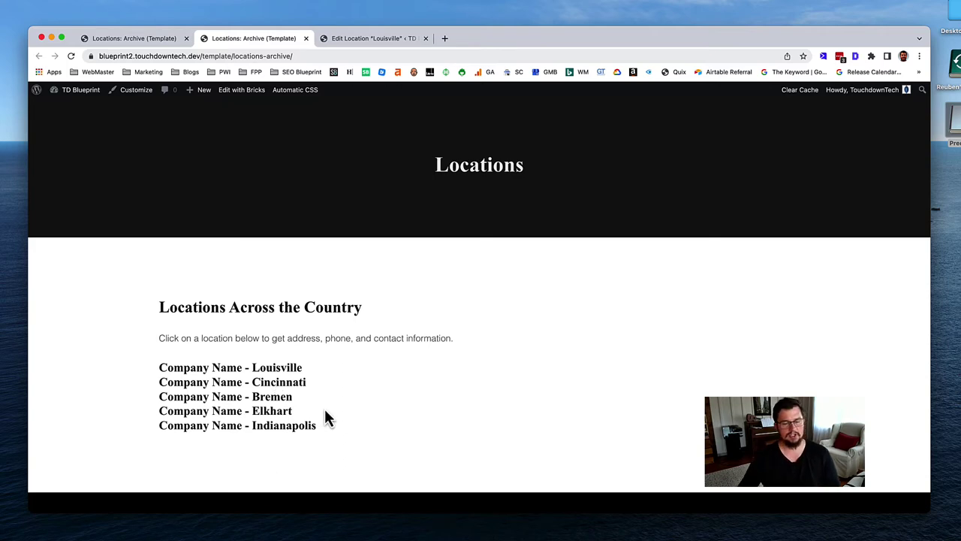
scroll(316, 411, down, 3)
scroll(315, 405, up, 4)
scroll(314, 402, down, 2)
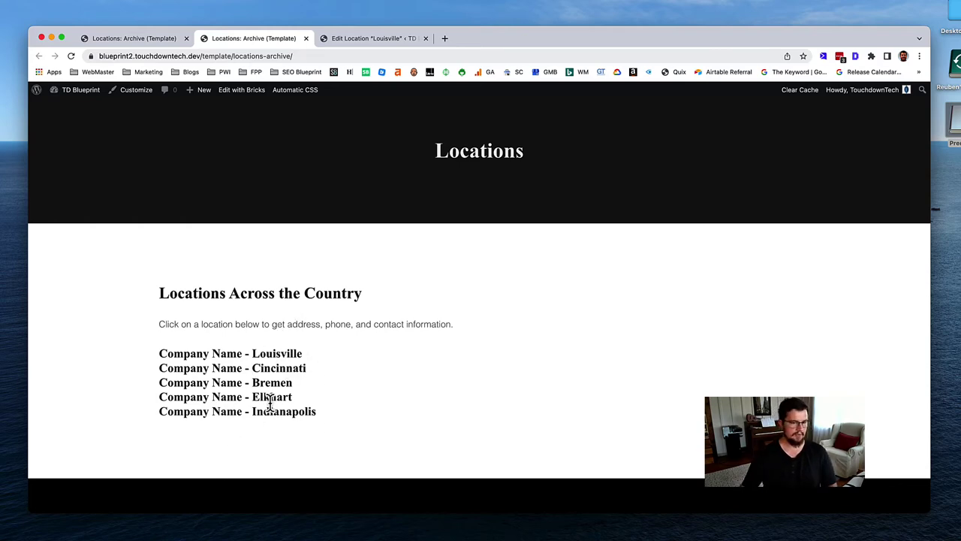
Step: Look over the archive template's builder view and front-end page, and return to the Louisville location's edit page
key(super+Tab)
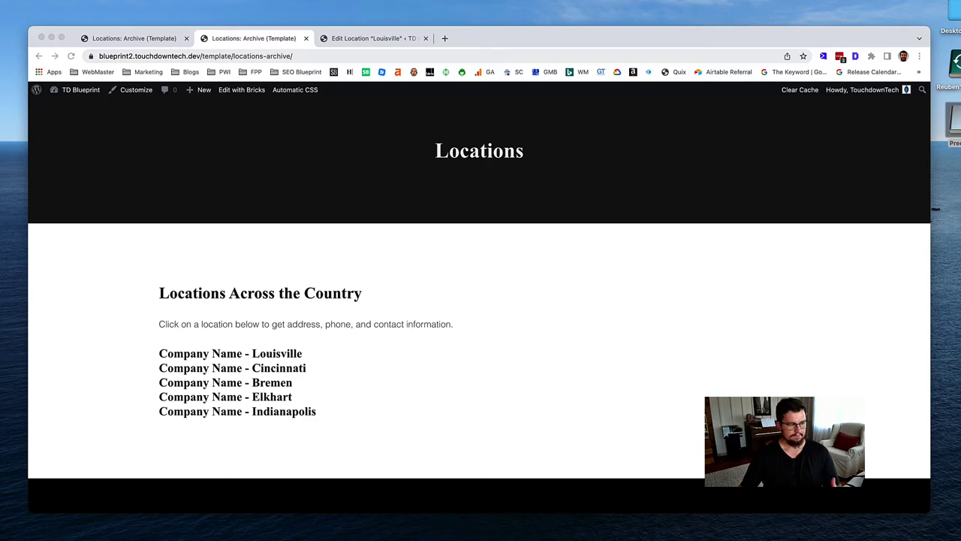
click(148, 45)
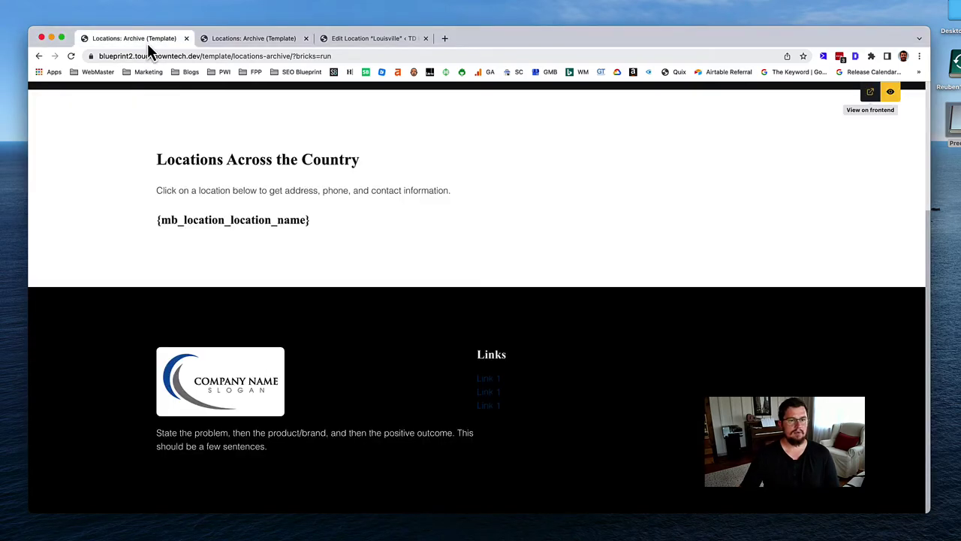
click(271, 47)
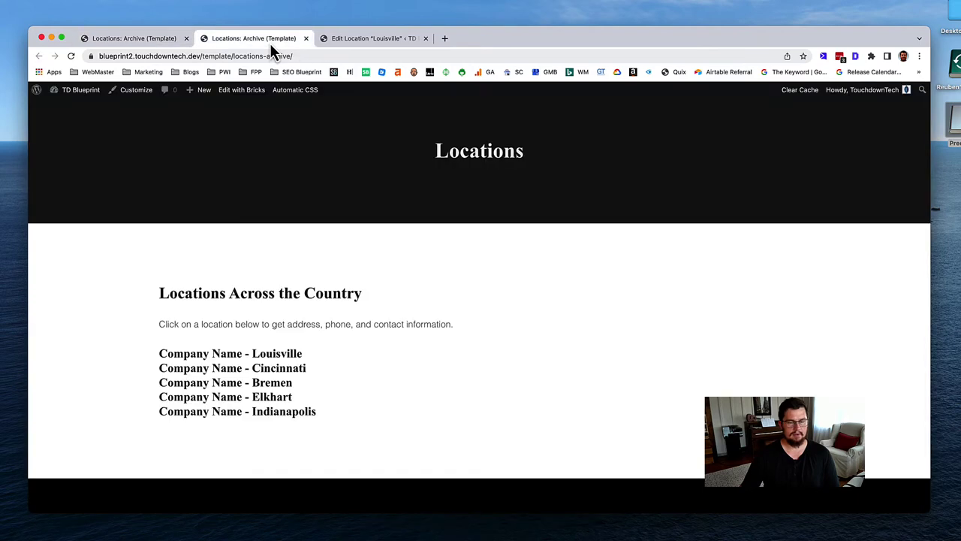
click(353, 41)
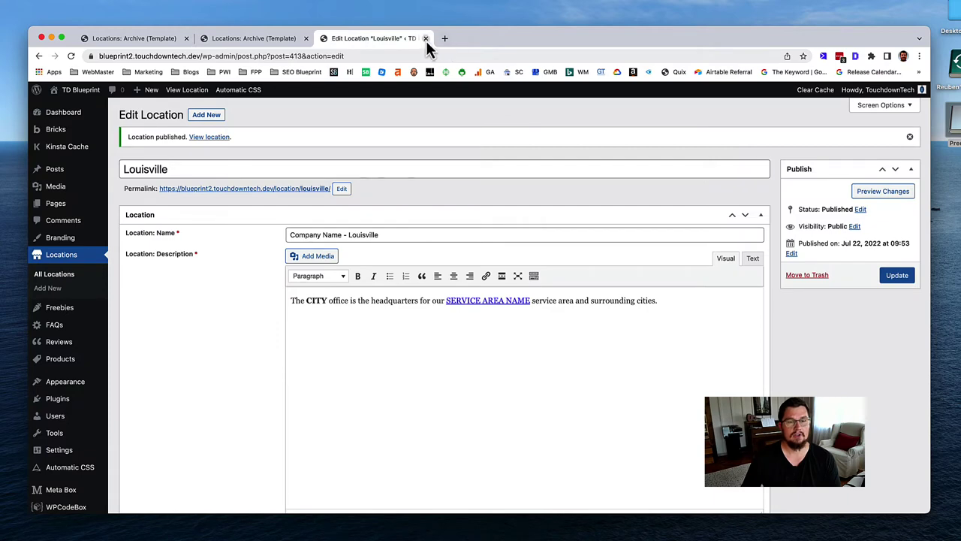
Step: Open wpgridbuilder.com, review its pricing plans, and return to the Louisville location's edit page
scroll(65, 440, down, 2)
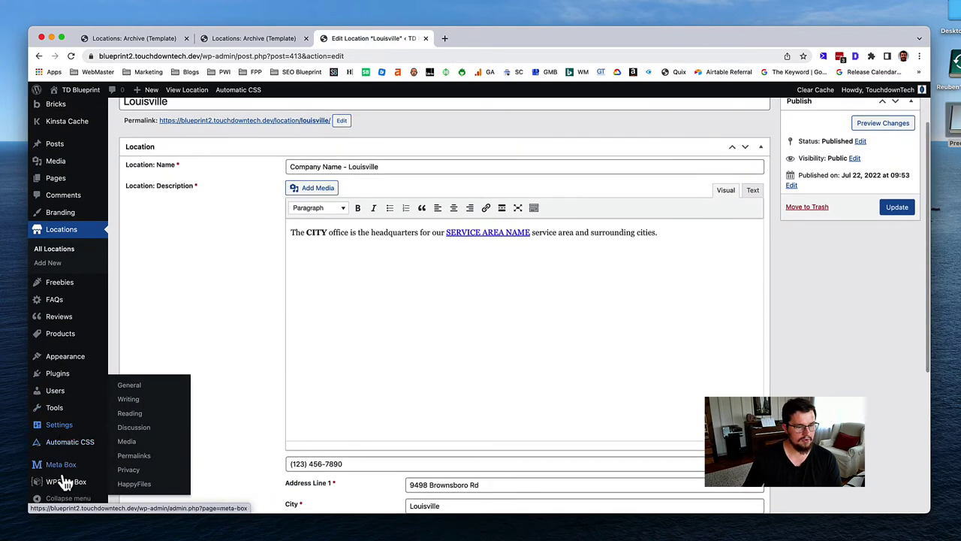
mouse_move(78, 411)
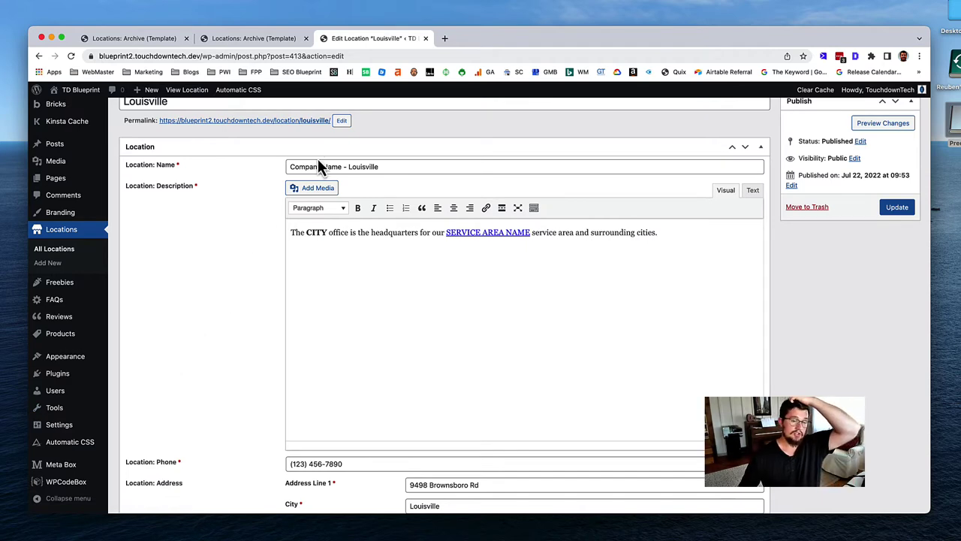
click(444, 39)
text(wpgri)
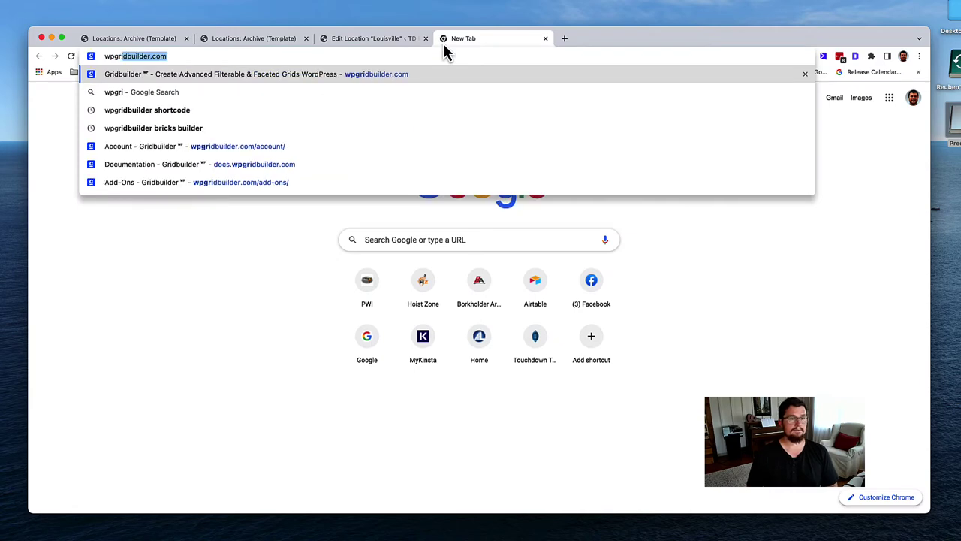
key(Return)
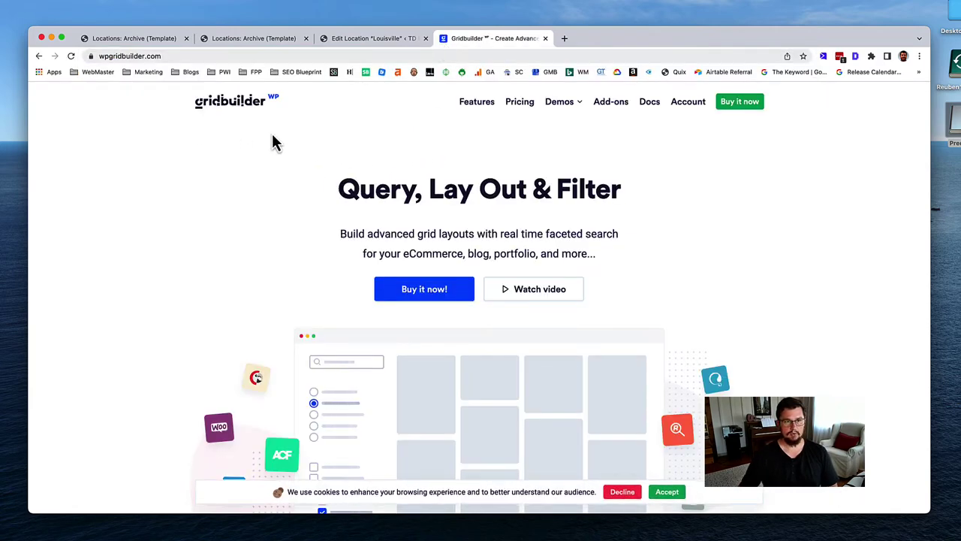
click(518, 103)
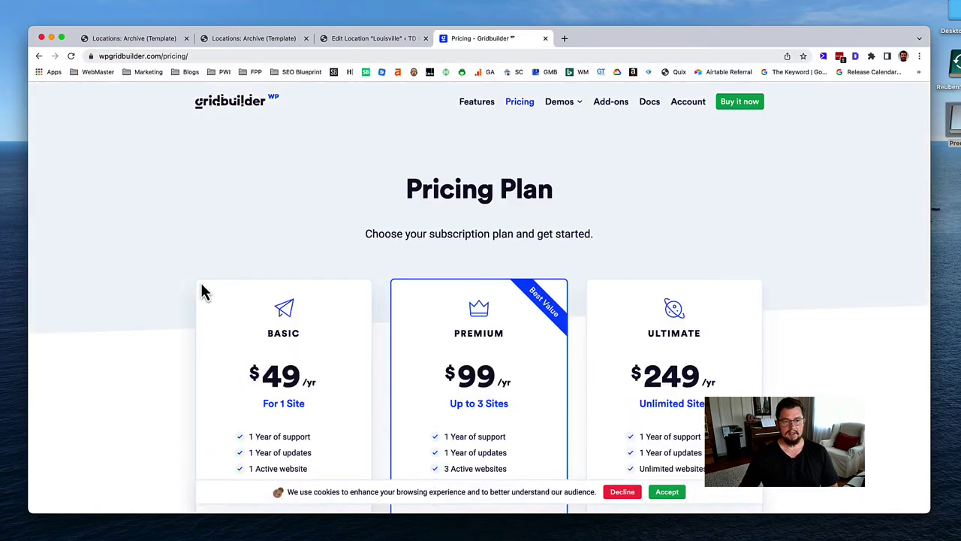
scroll(204, 291, down, 3)
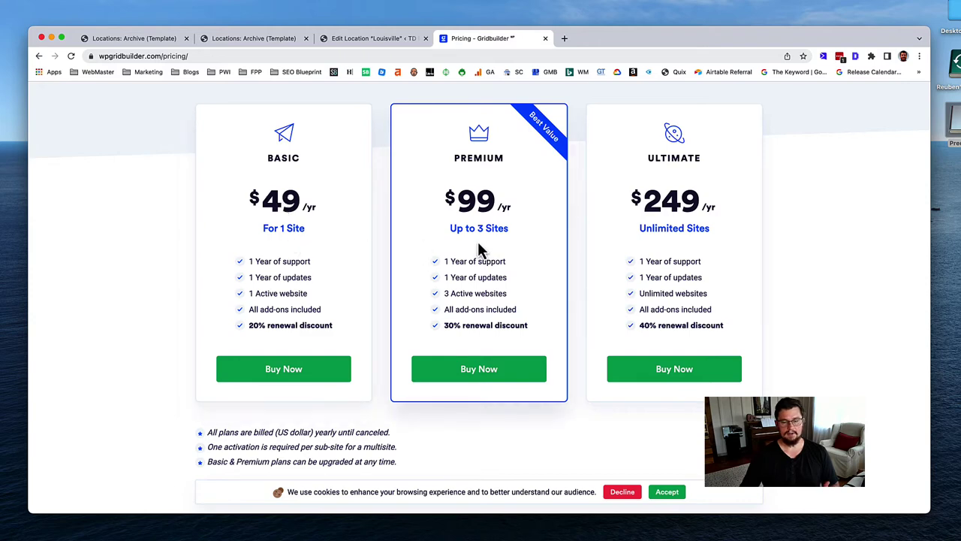
scroll(473, 252, up, 3)
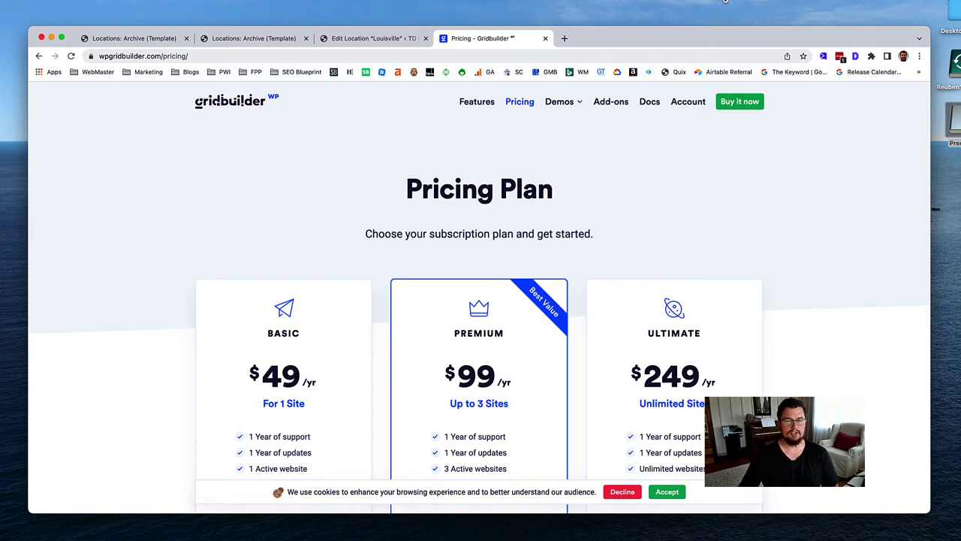
click(725, 2)
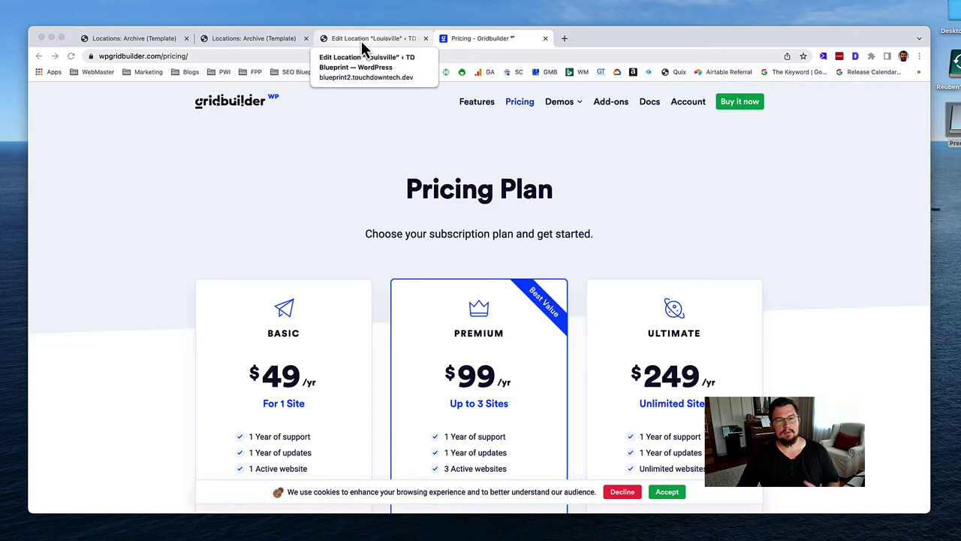
click(544, 39)
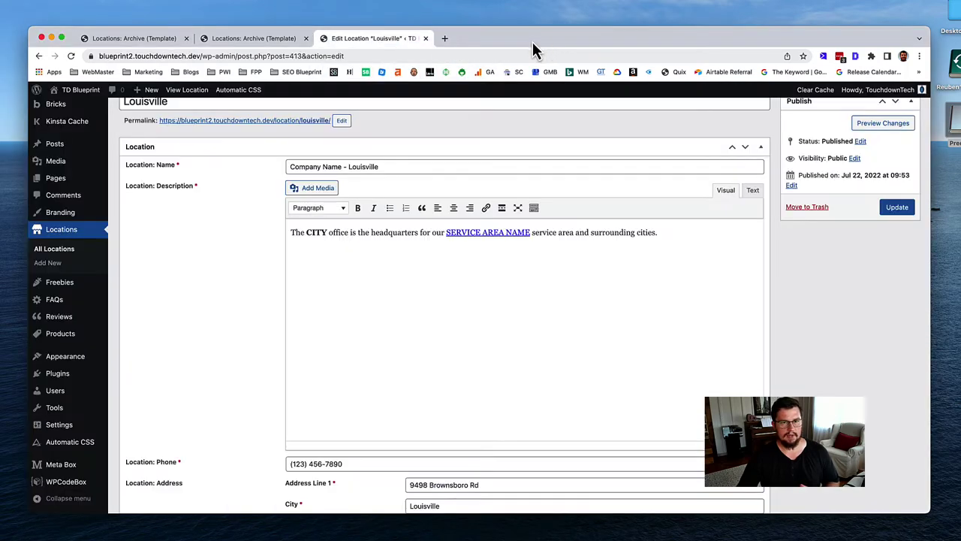
Step: Exit preview mode on the Locations archive template in the Bricks builder and open the template's WordPress edit page
click(255, 42)
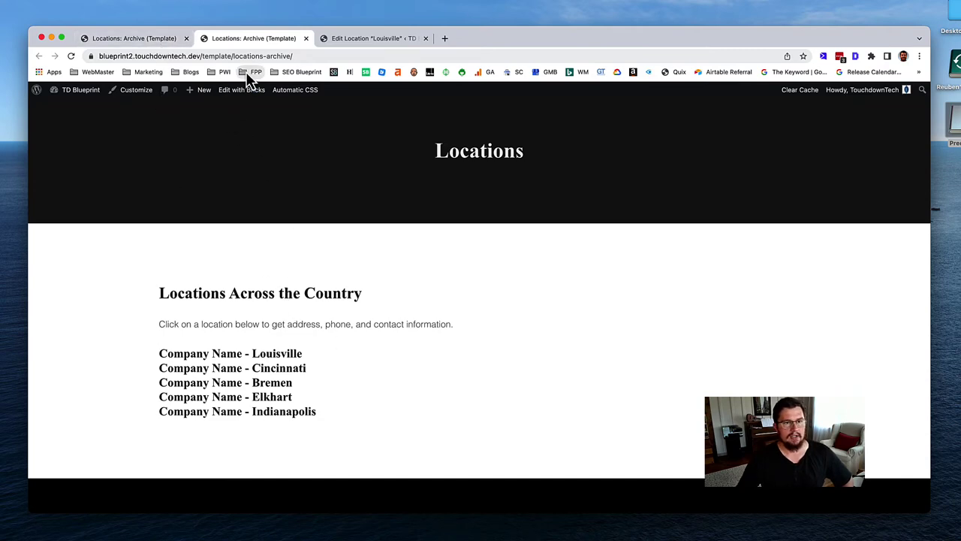
click(152, 42)
scroll(152, 120, up, 3)
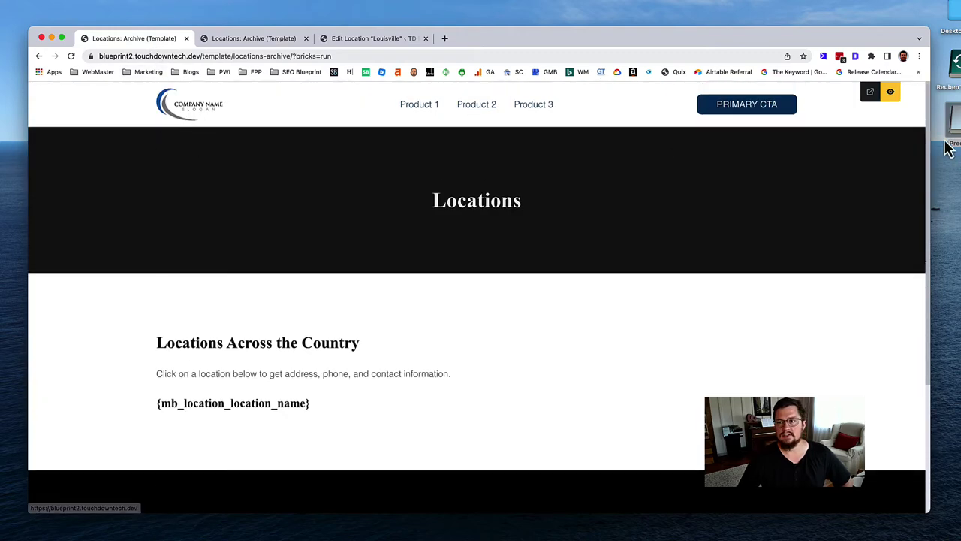
click(890, 93)
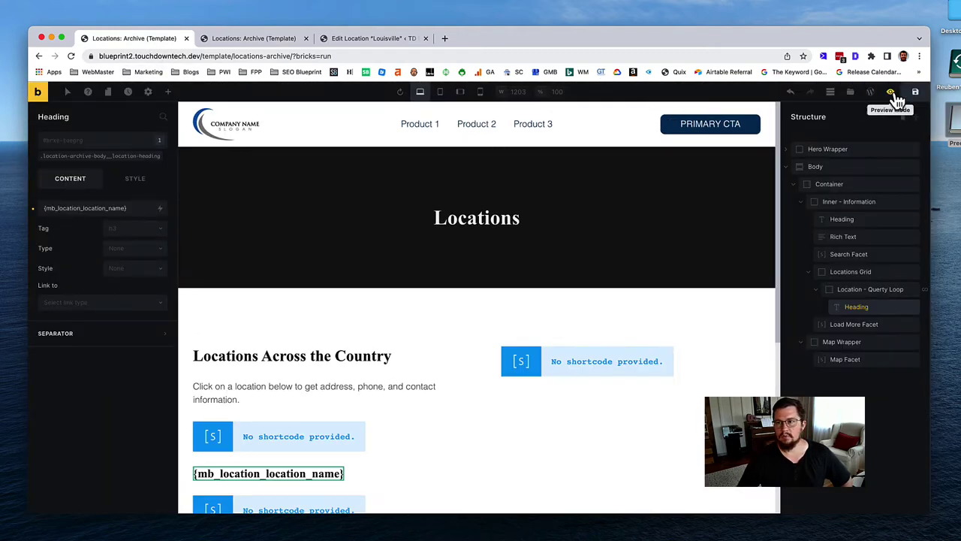
click(870, 96)
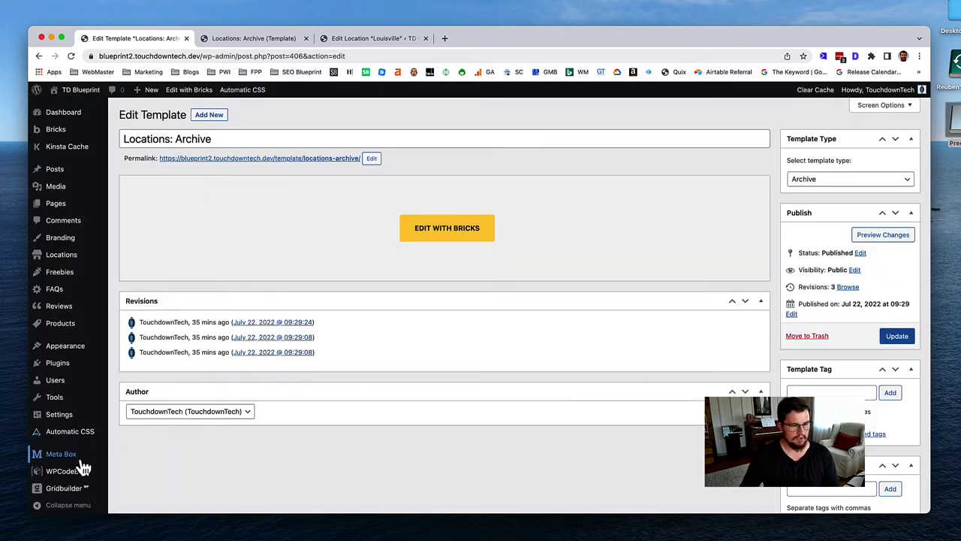
Step: Open the Gridbuilder facets overview in the WordPress admin and look over the available demo facets
mouse_move(69, 498)
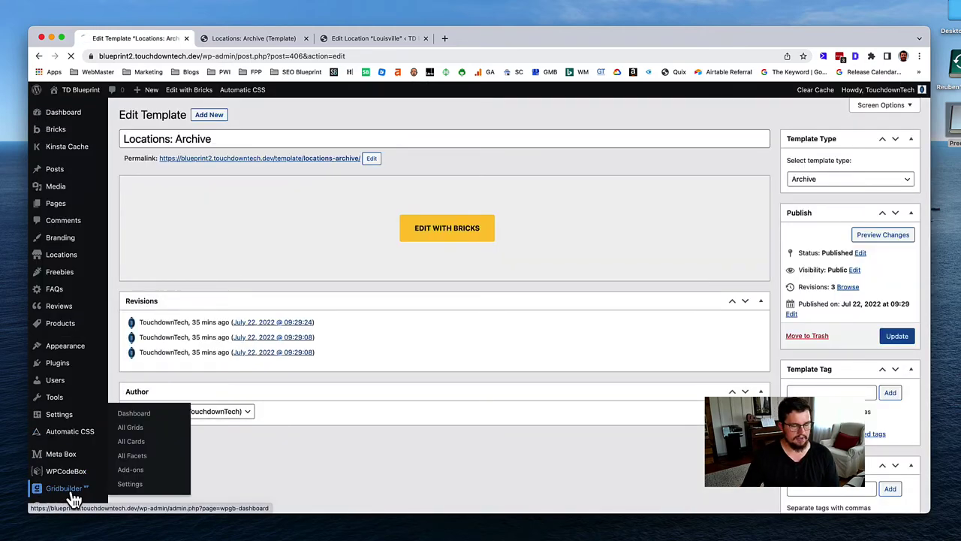
click(71, 497)
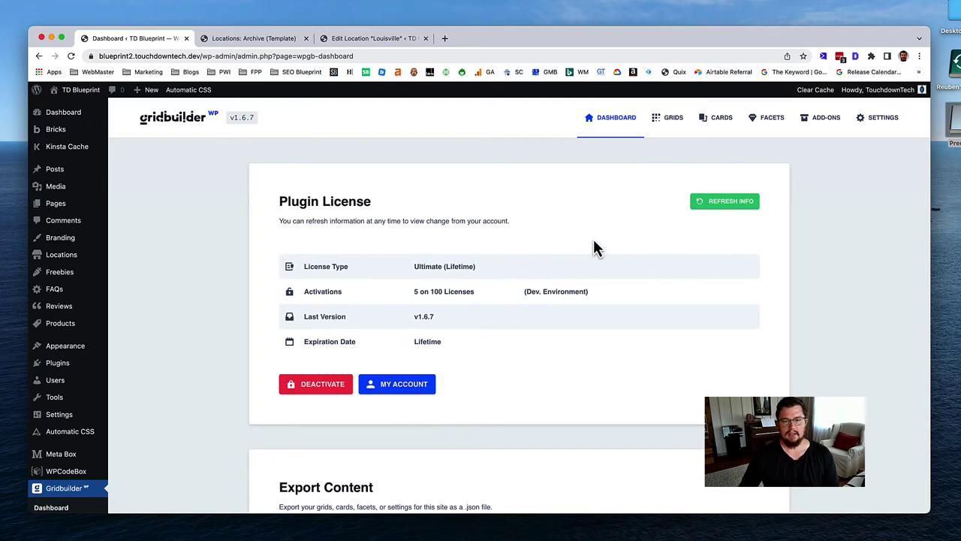
click(766, 120)
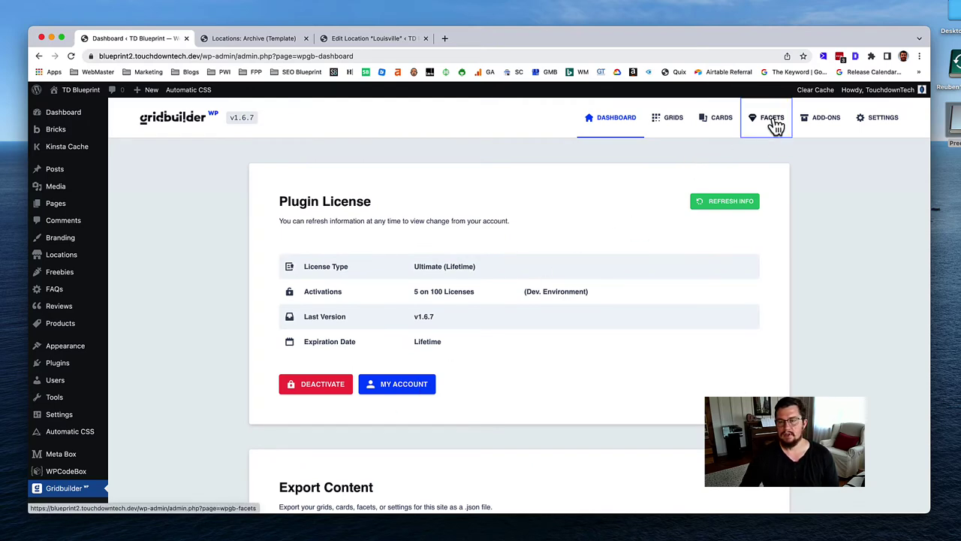
scroll(523, 207, down, 3)
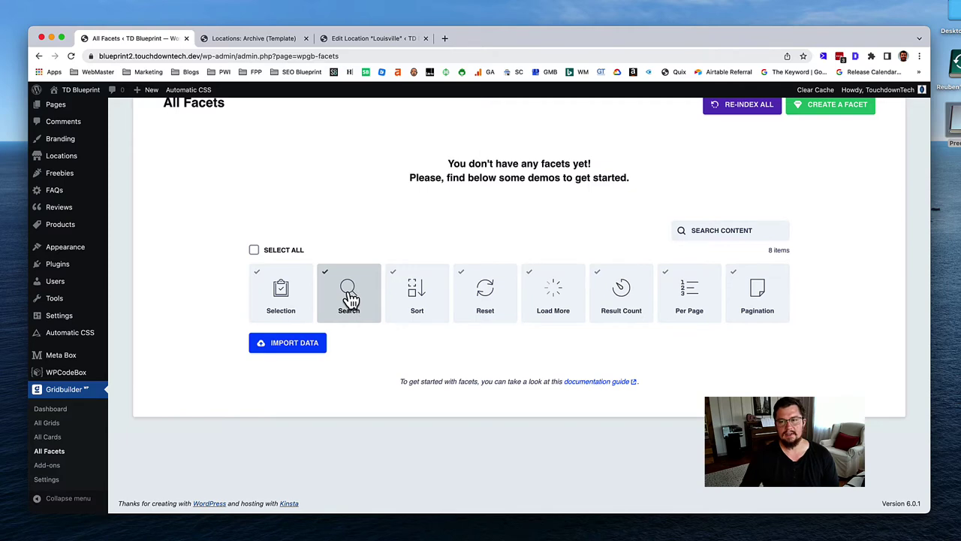
scroll(350, 299, up, 3)
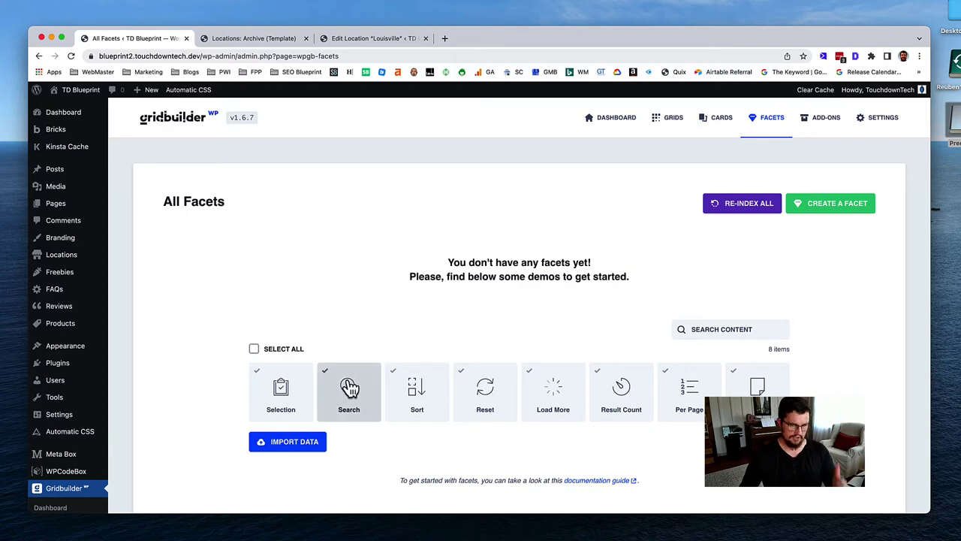
click(348, 394)
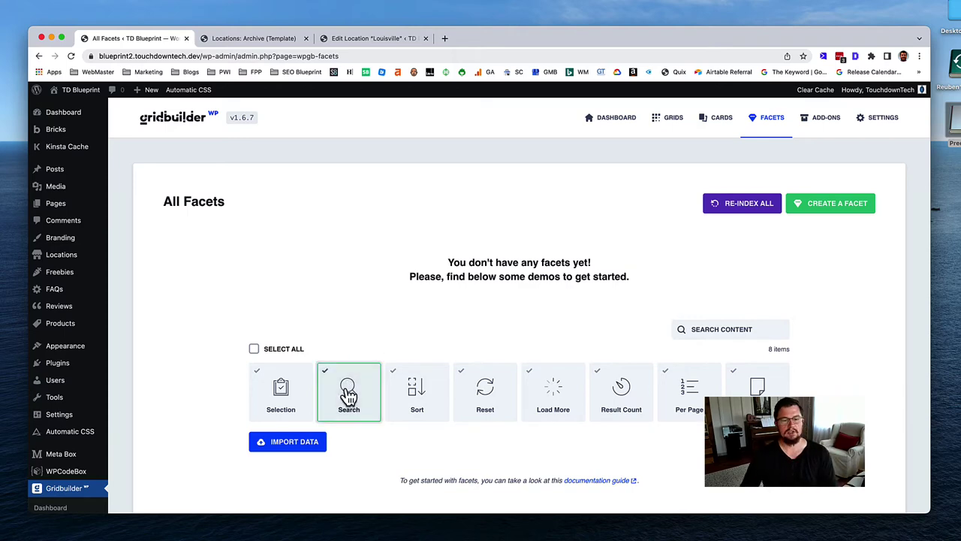
scroll(396, 422, down, 3)
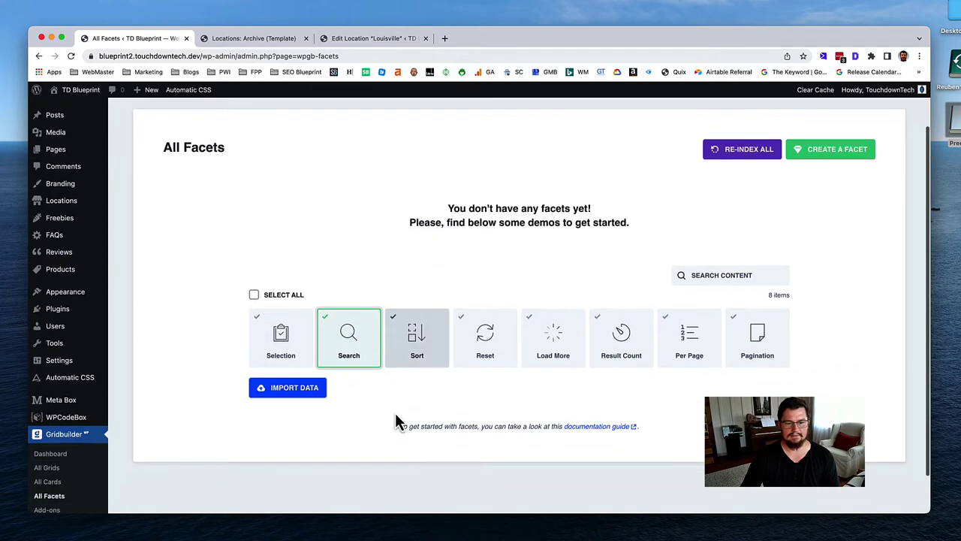
scroll(398, 422, up, 3)
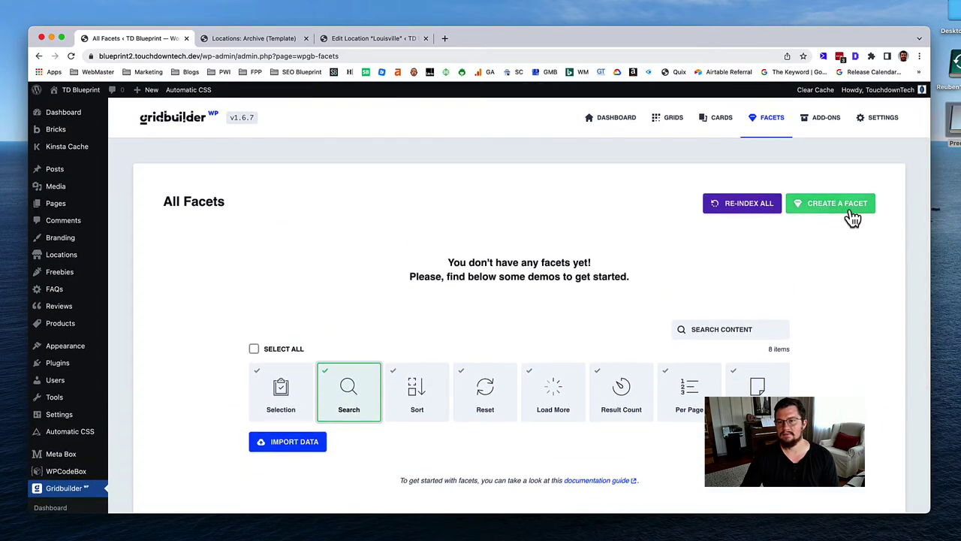
Step: Create and save a new facet named "Locations: Search" with the facet title "Search Locations"
click(843, 214)
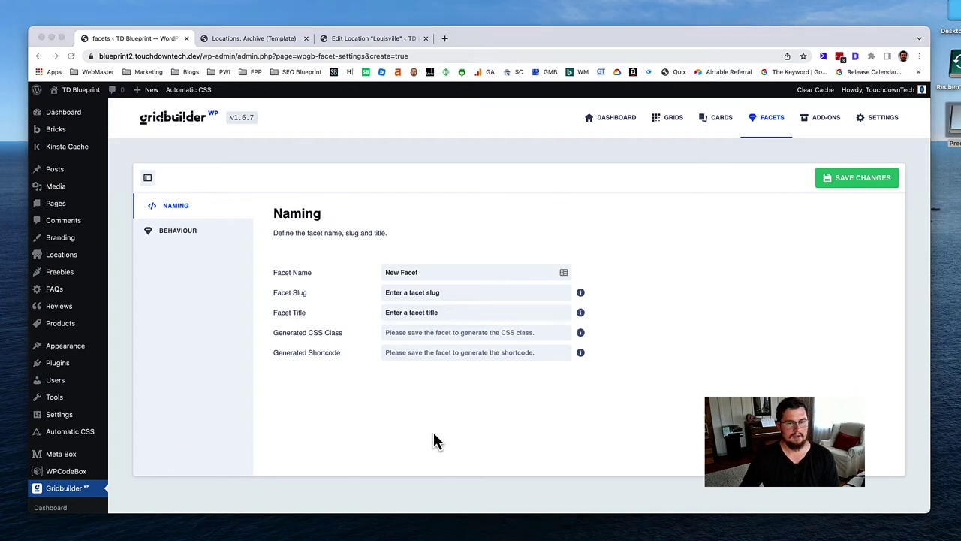
double_click(456, 271)
triple_click(456, 270)
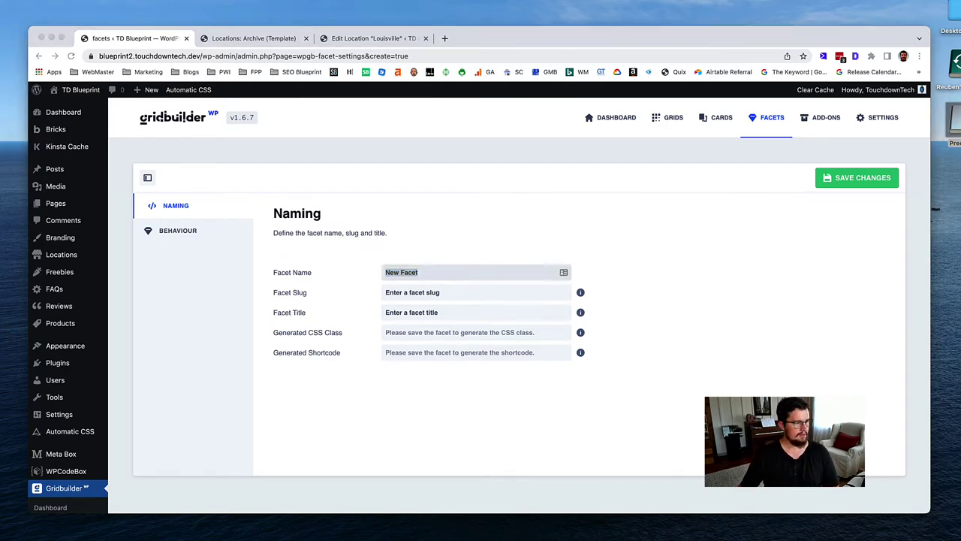
click(494, 272)
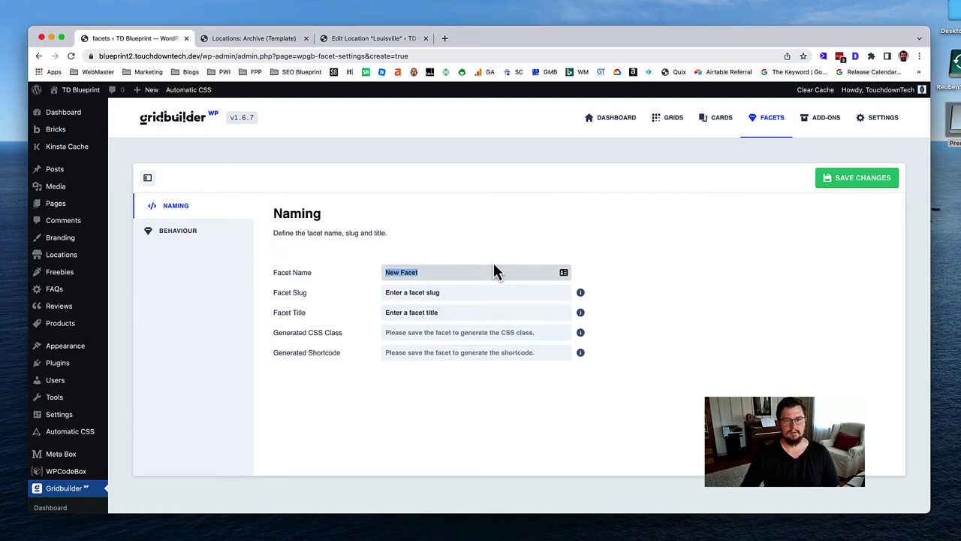
text(Locatio)
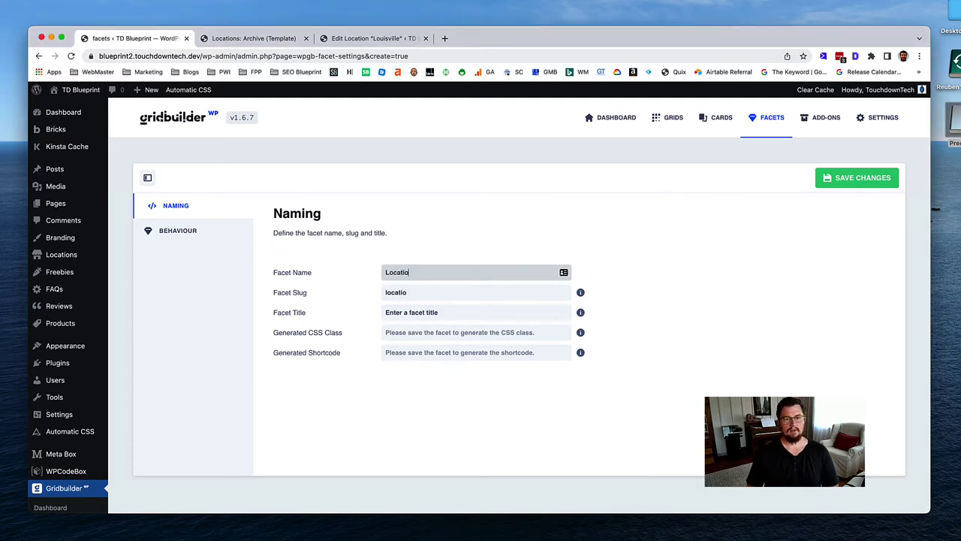
text(ns:)
text(Search)
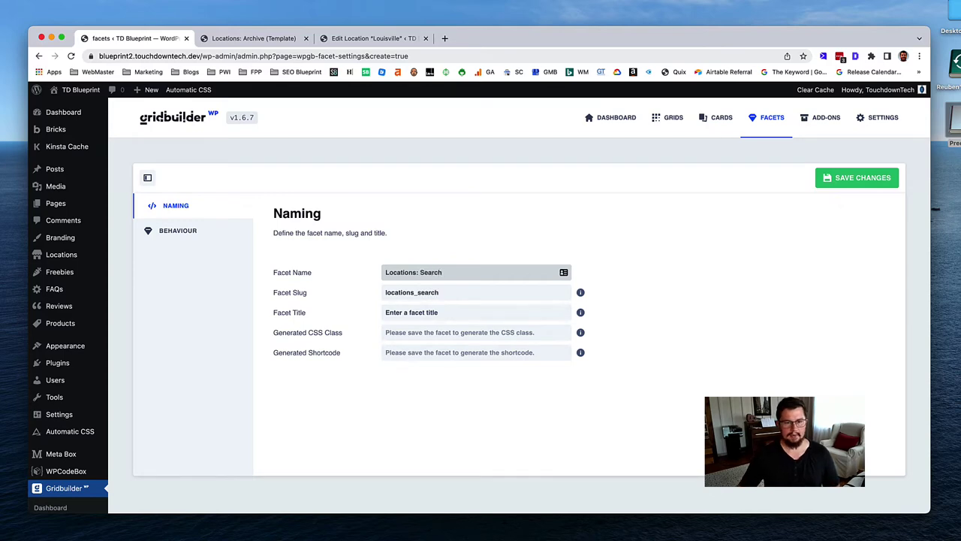
click(460, 316)
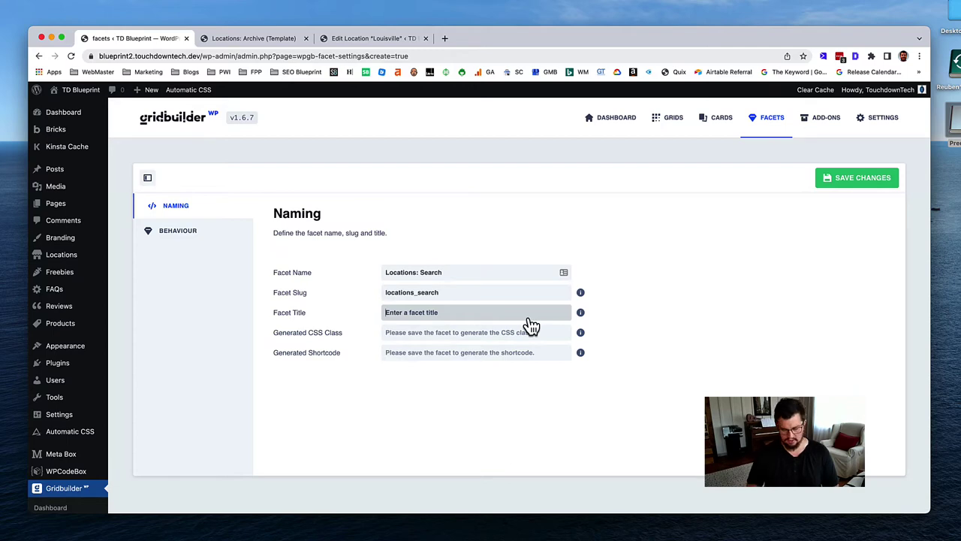
text(Search Locations)
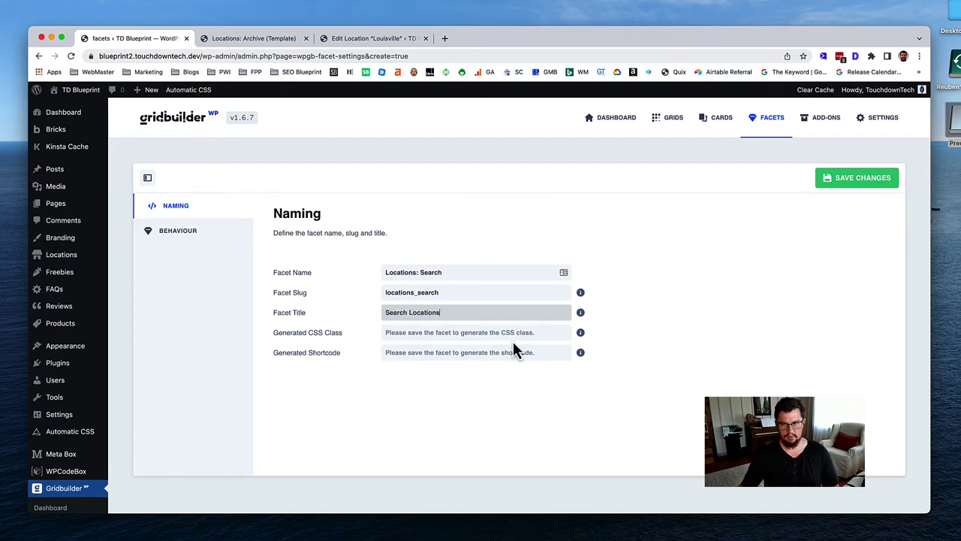
click(862, 178)
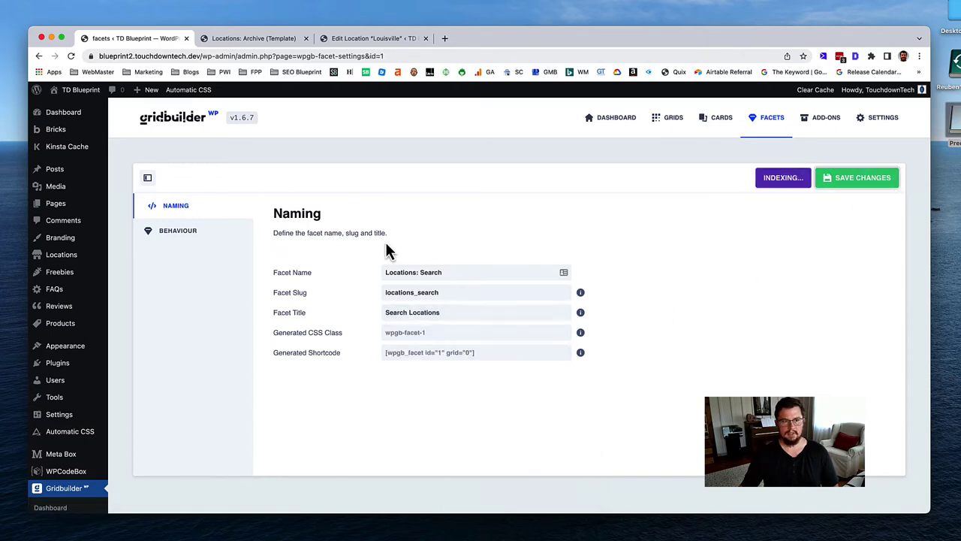
Step: Set the facet's behaviour to the Search Field filter type with the placeholder "Search locations" and enable Instant Search
click(192, 235)
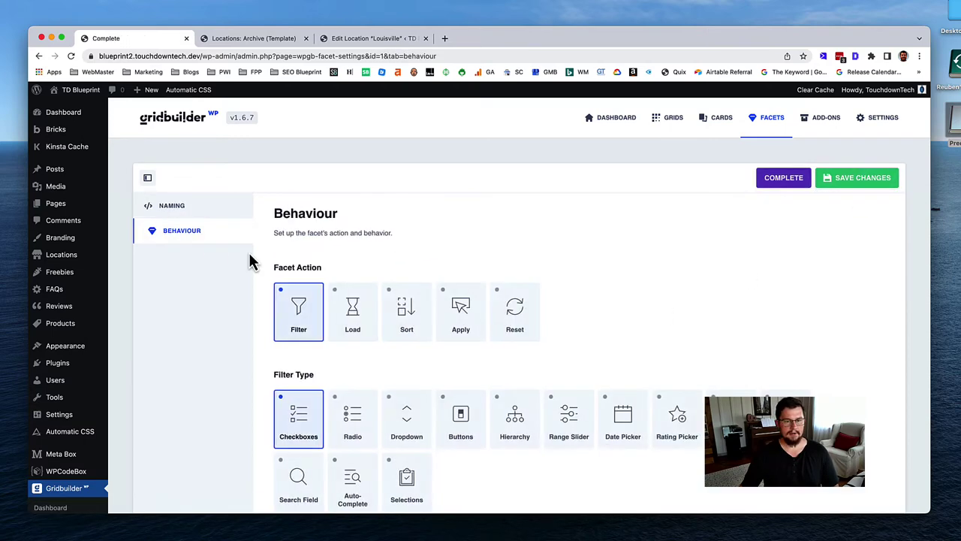
scroll(448, 266, down, 2)
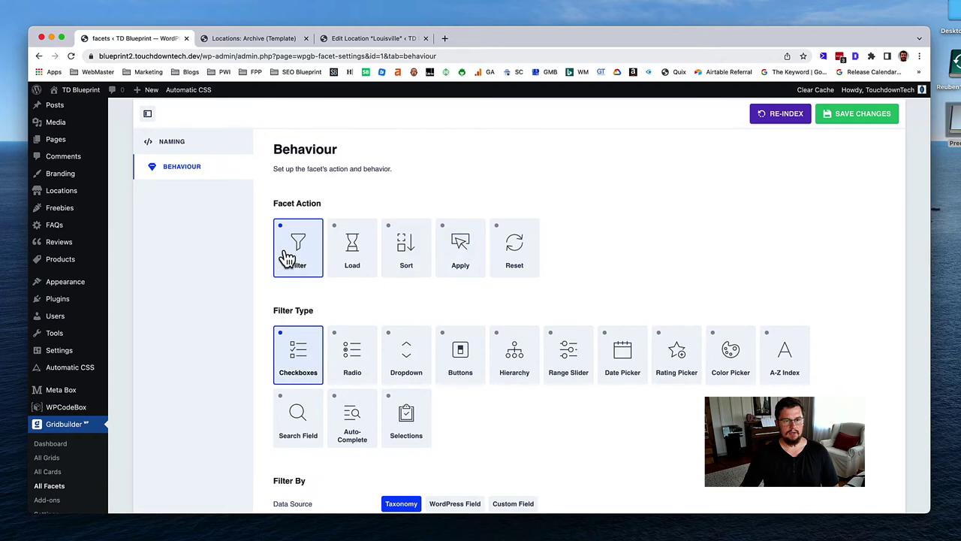
scroll(291, 251, down, 2)
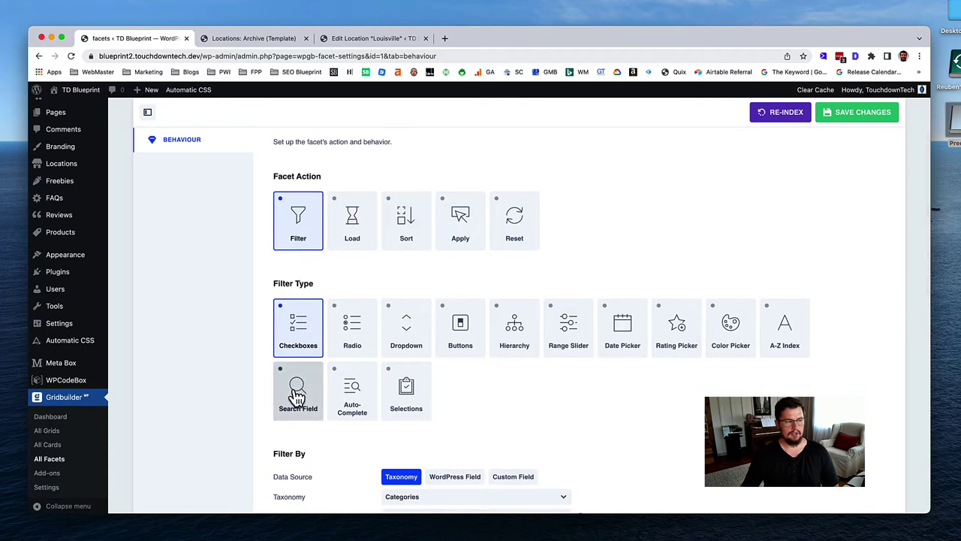
click(298, 395)
scroll(593, 407, down, 3)
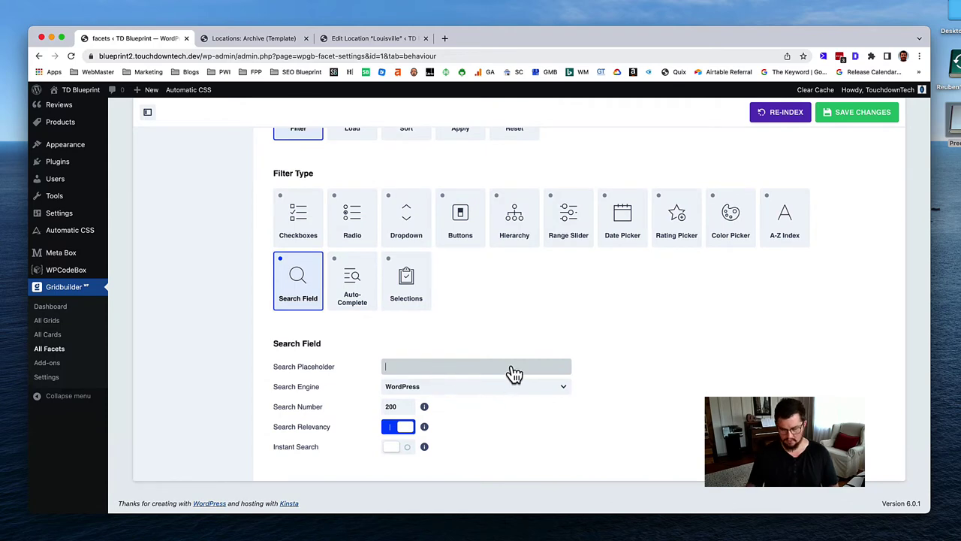
text(Search locations)
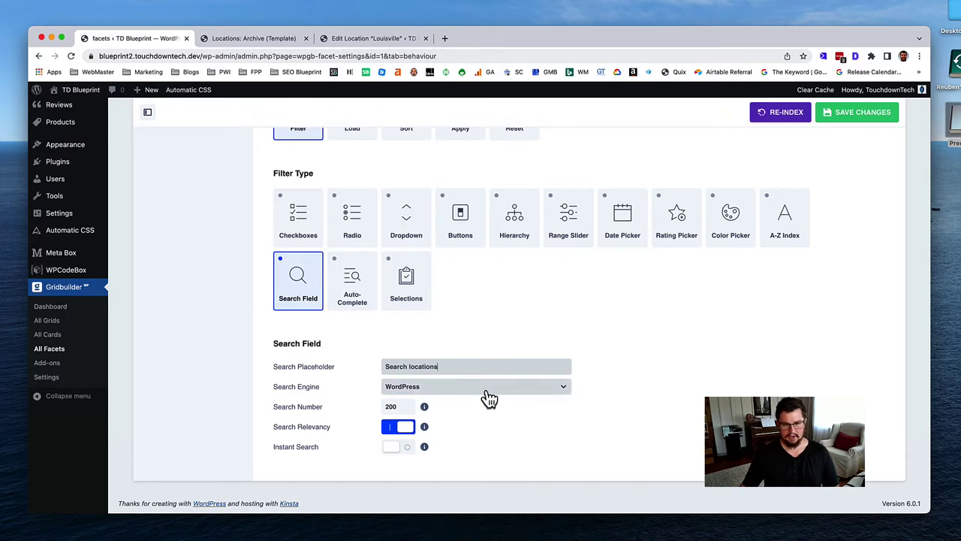
click(400, 447)
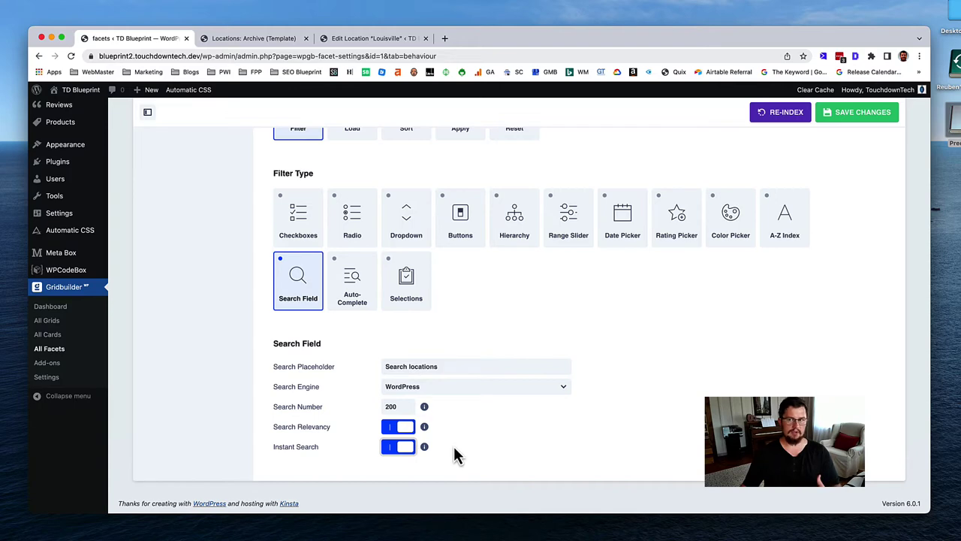
Step: Save the search facet's behaviour settings and start creating another facet from the facets overview
click(856, 120)
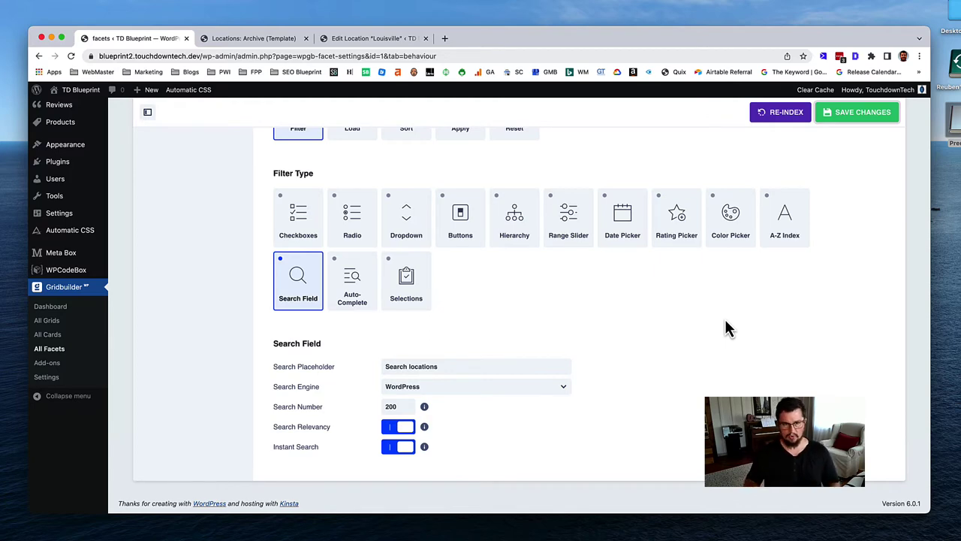
click(53, 350)
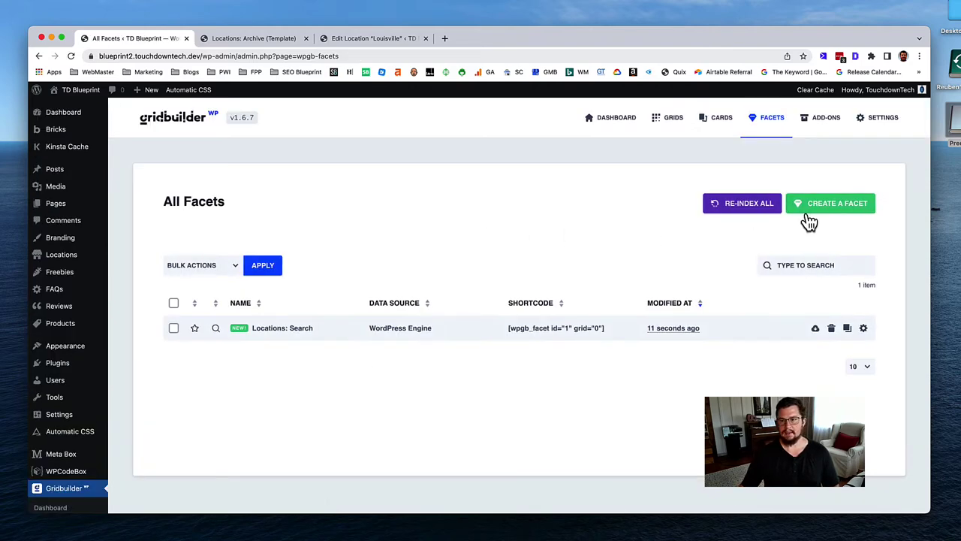
click(834, 214)
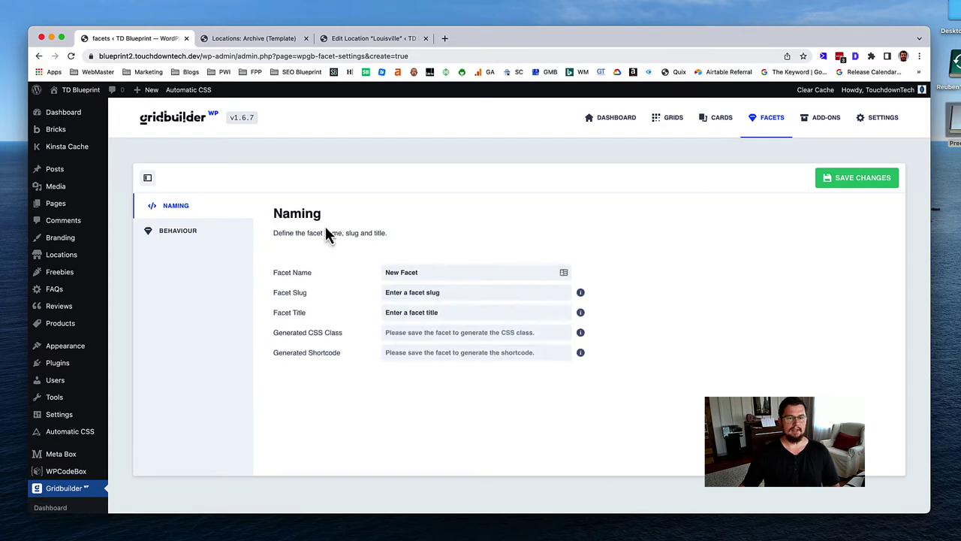
Step: Name the new facet "Locations: Load More", give it the facet title "Load More" and save it
click(438, 272)
triple_click(437, 272)
text(L)
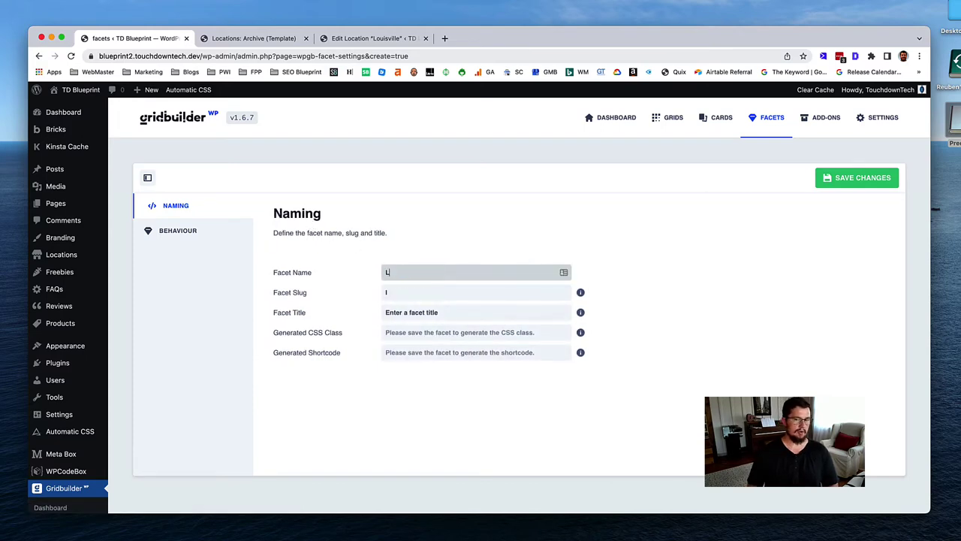
text(ocations: Load More)
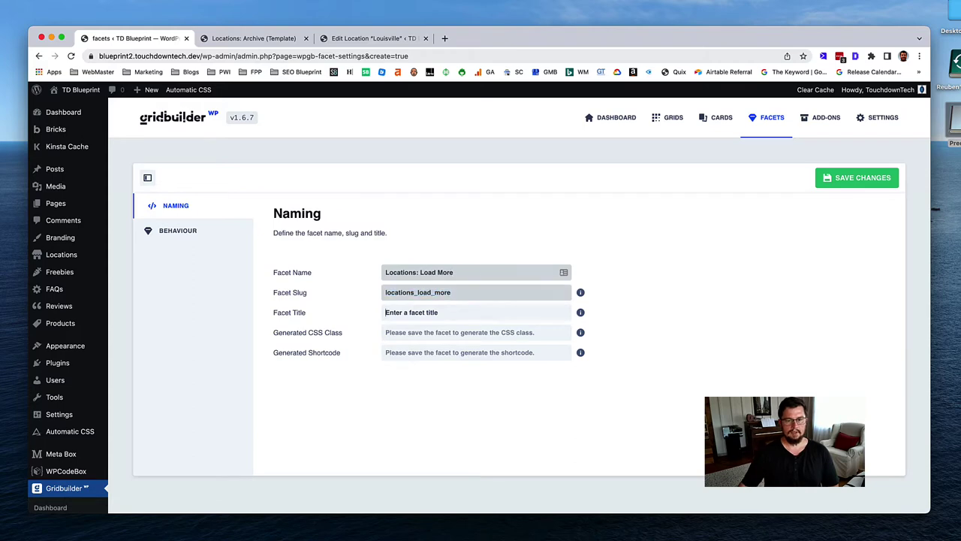
click(444, 315)
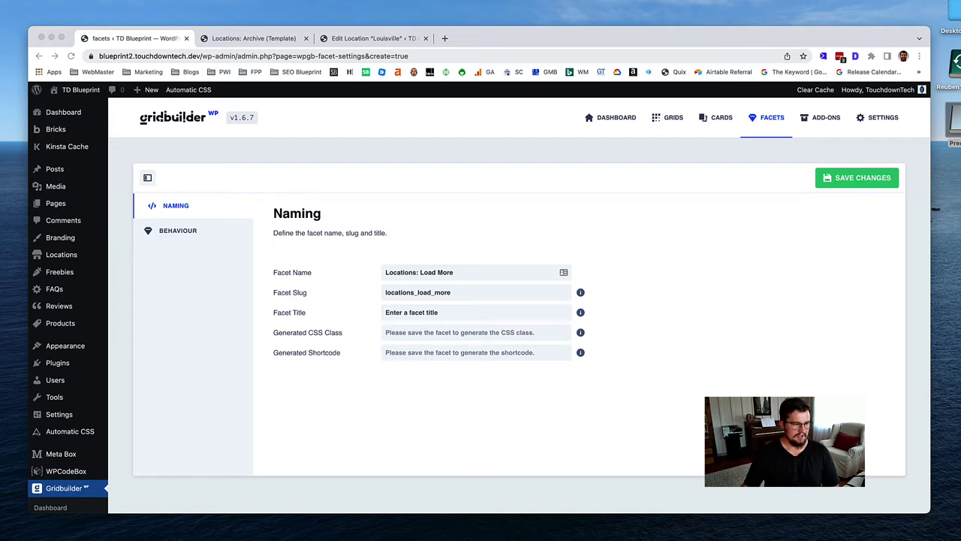
click(390, 314)
click(477, 315)
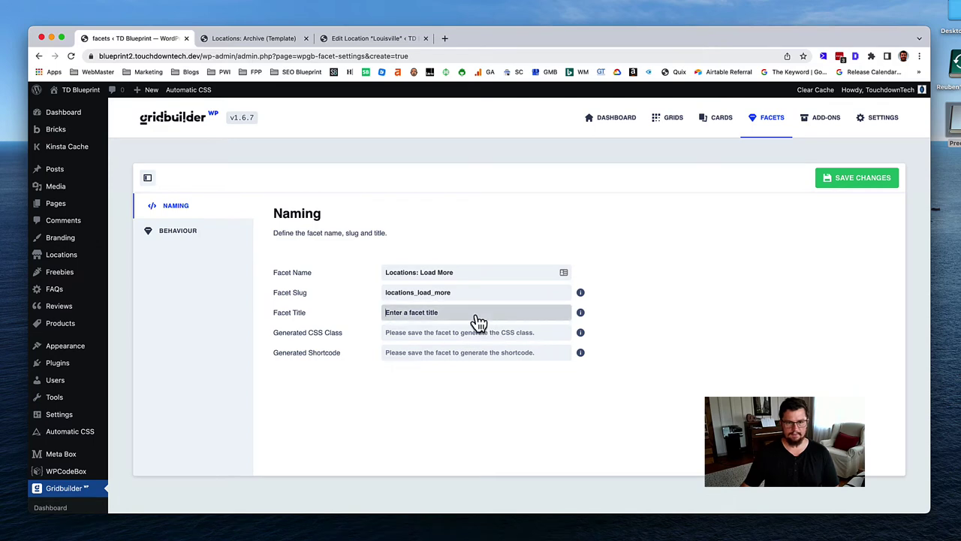
text(Load More)
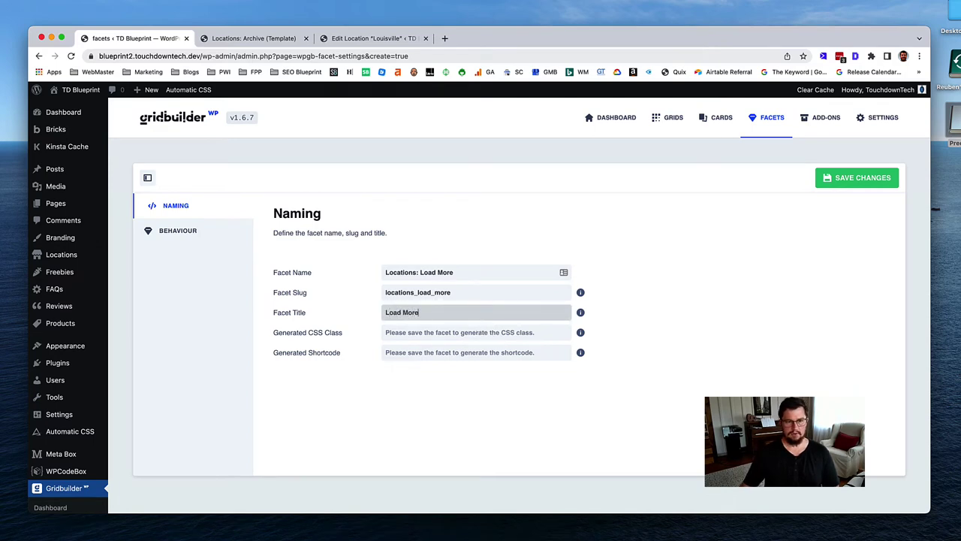
click(836, 177)
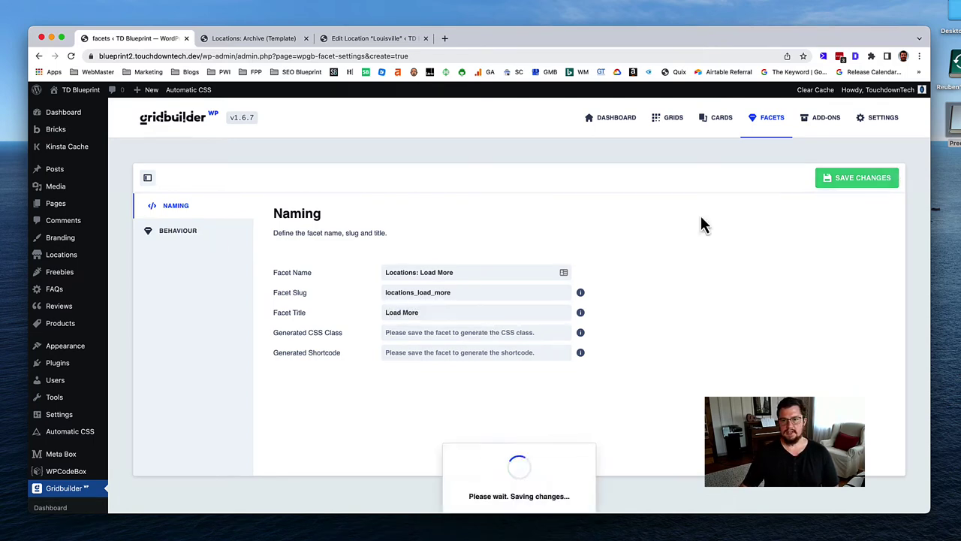
Step: Set the facet's behaviour to the Load action with the Load More loading type and 1 as the number to load more
click(189, 234)
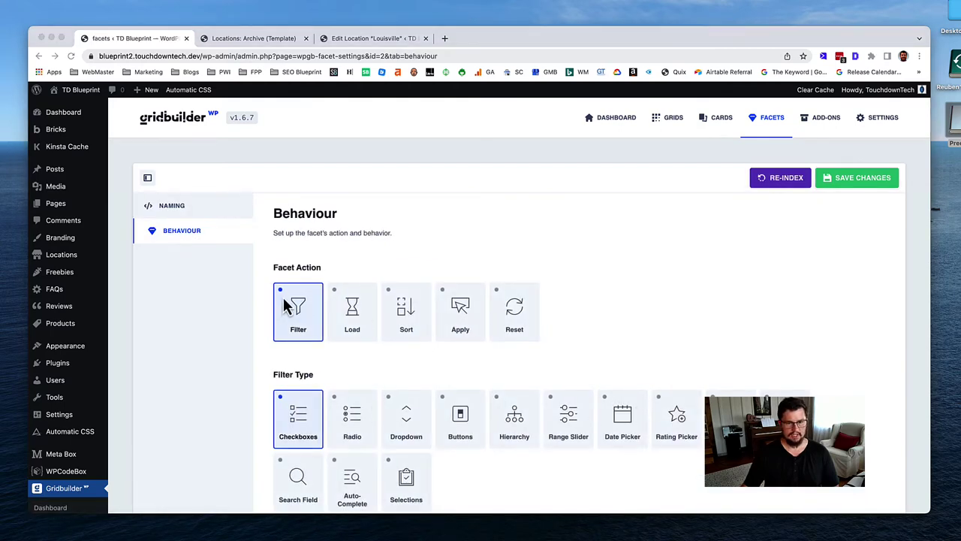
scroll(304, 312, down, 2)
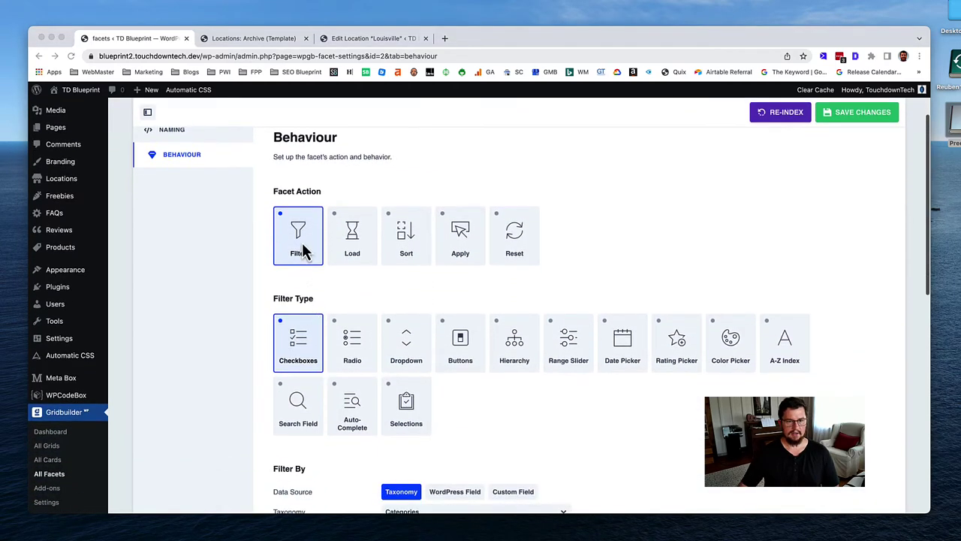
click(357, 240)
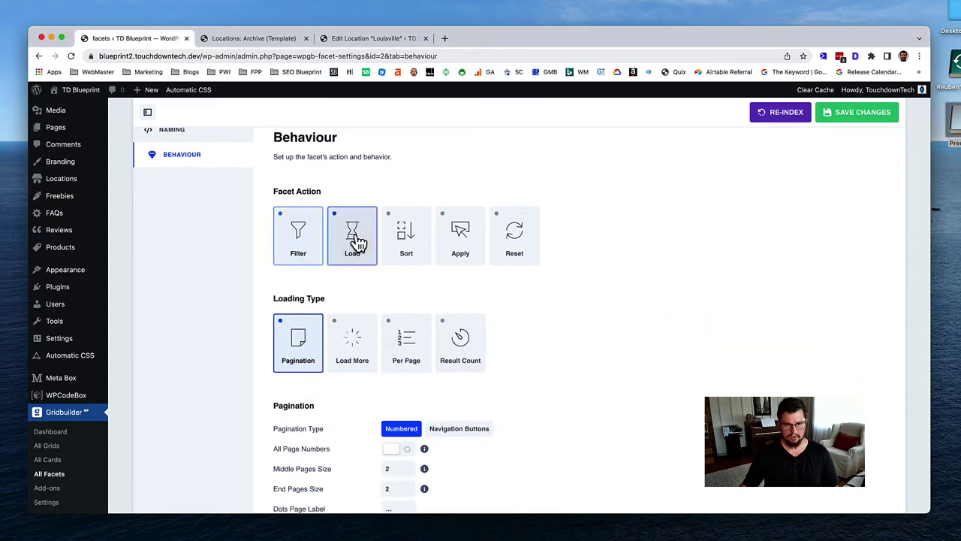
scroll(528, 315, down, 1)
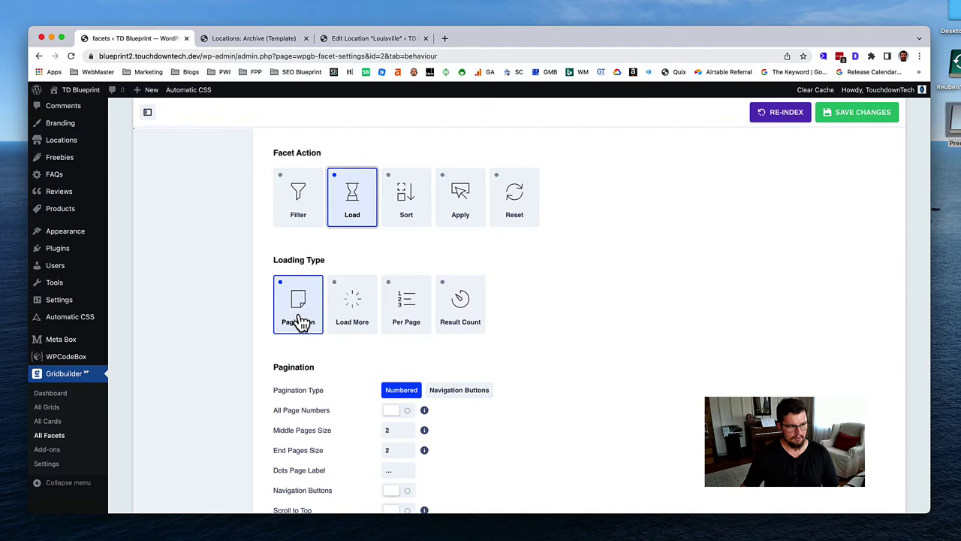
click(350, 315)
scroll(496, 366, down, 1)
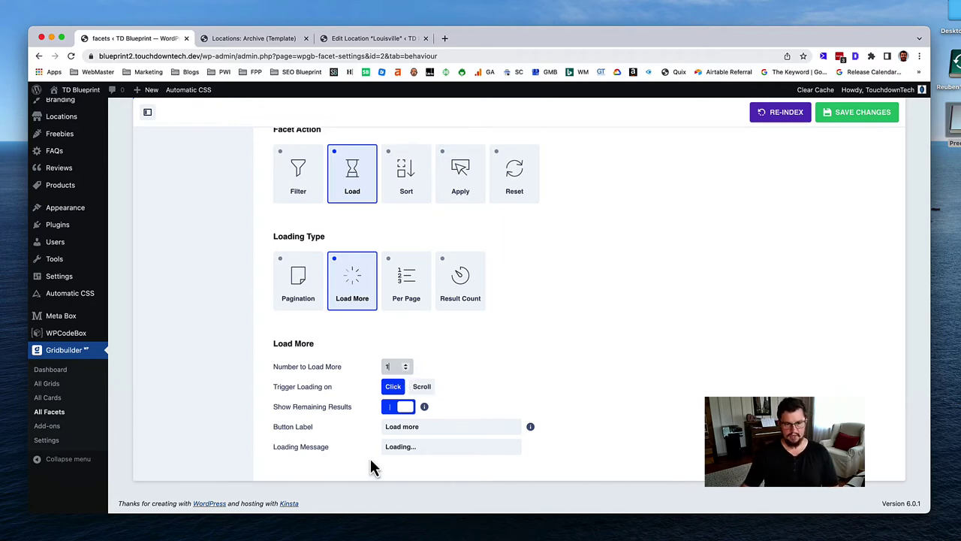
Step: Change the load more facet's button label to "Load More Locations" and save the facet
click(471, 430)
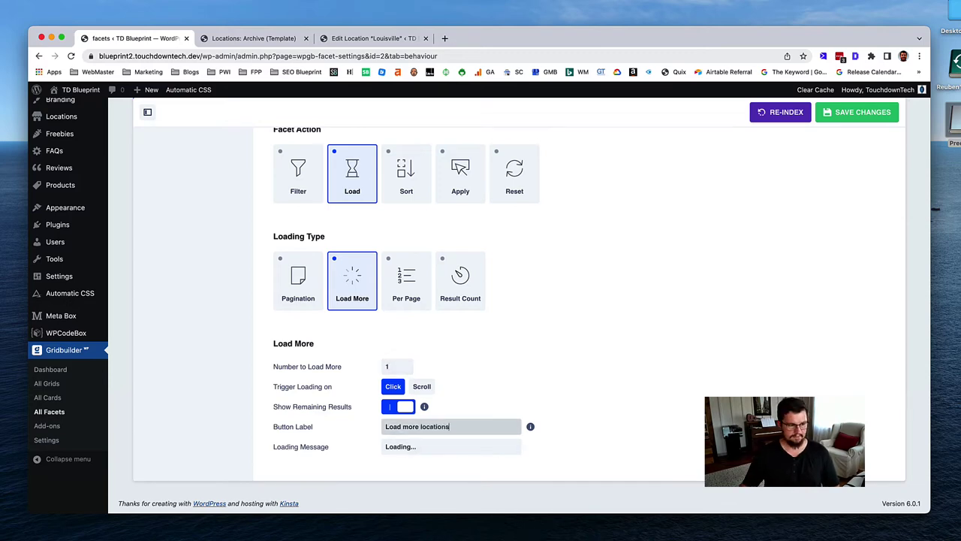
click(852, 129)
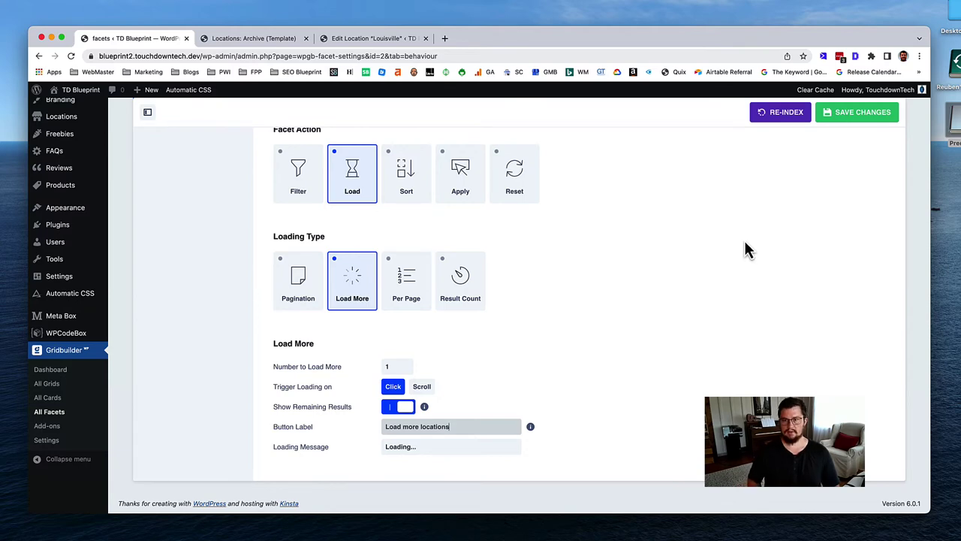
key(BackSpace)
text(M)
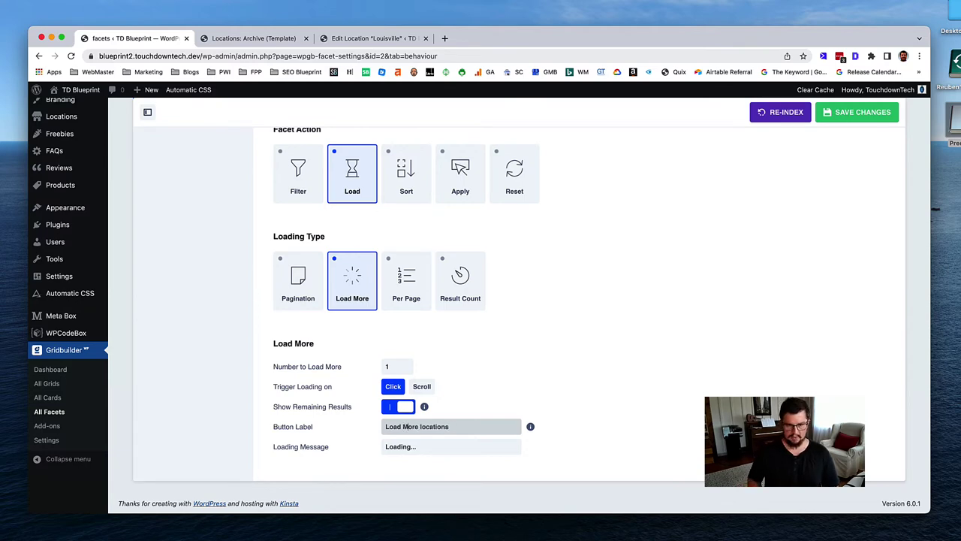
key(BackSpace)
text(L)
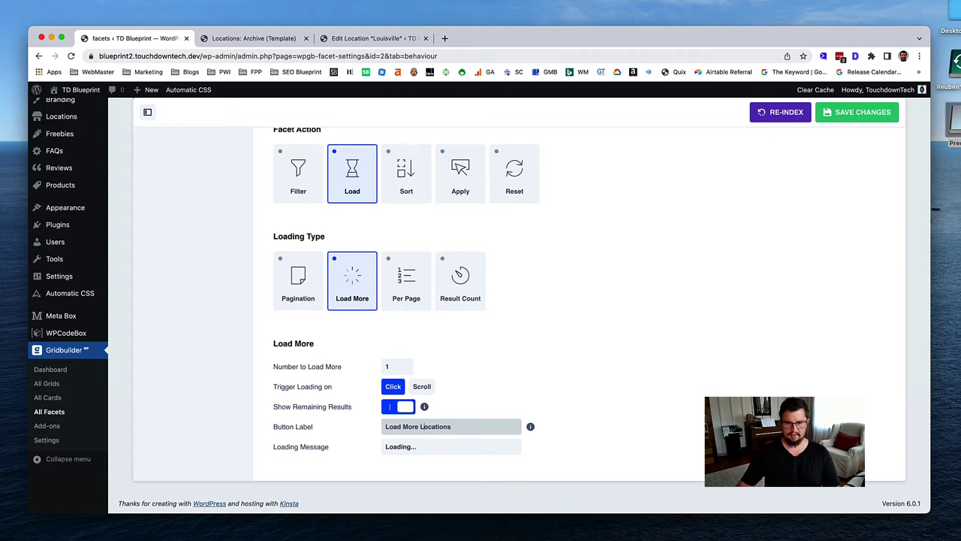
click(867, 116)
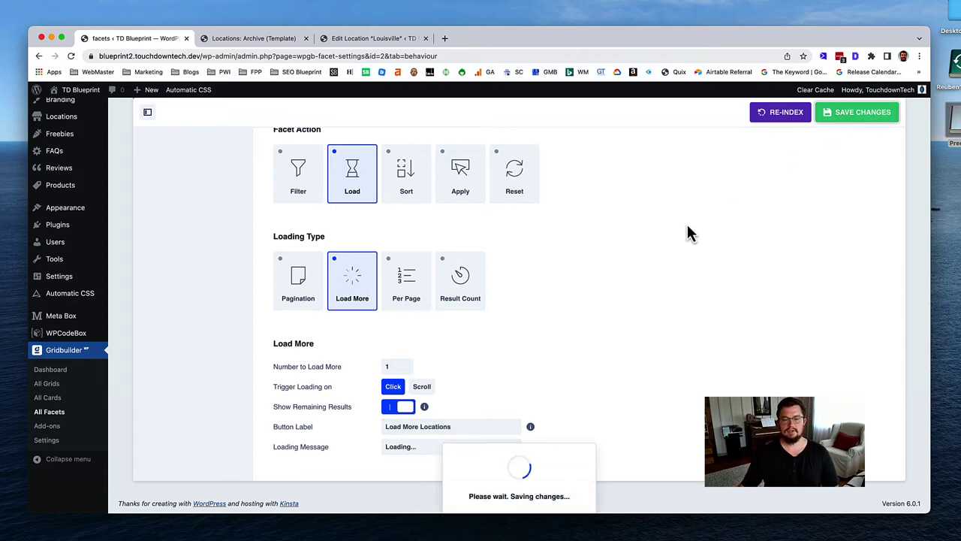
Step: Check the load more facet's naming settings, then copy the "Locations: Search" facet's shortcode from the facets overview
scroll(687, 233, up, 4)
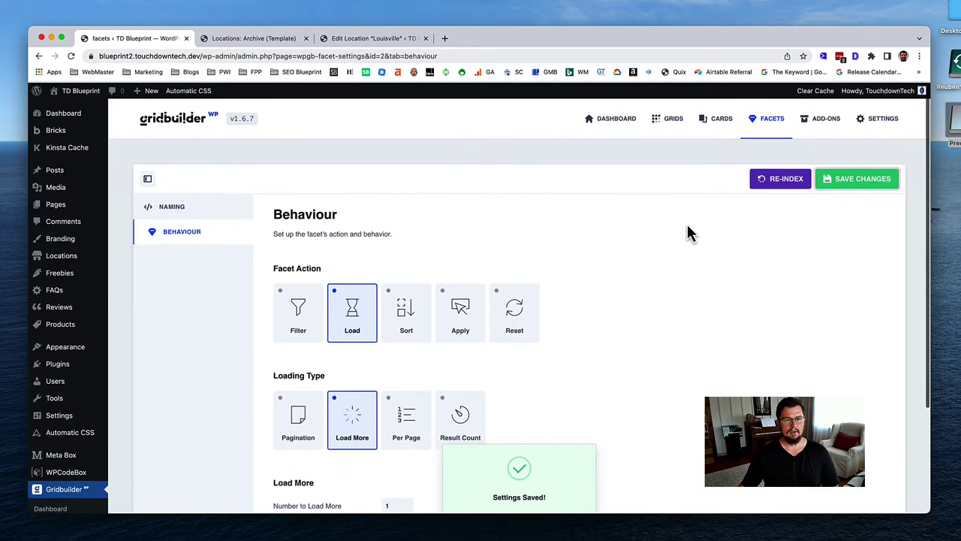
click(173, 208)
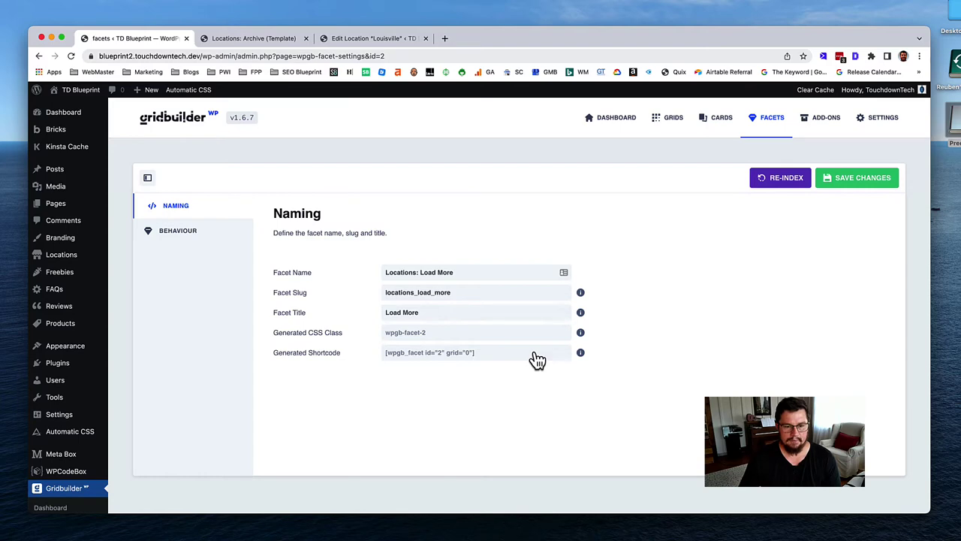
scroll(215, 477, down, 2)
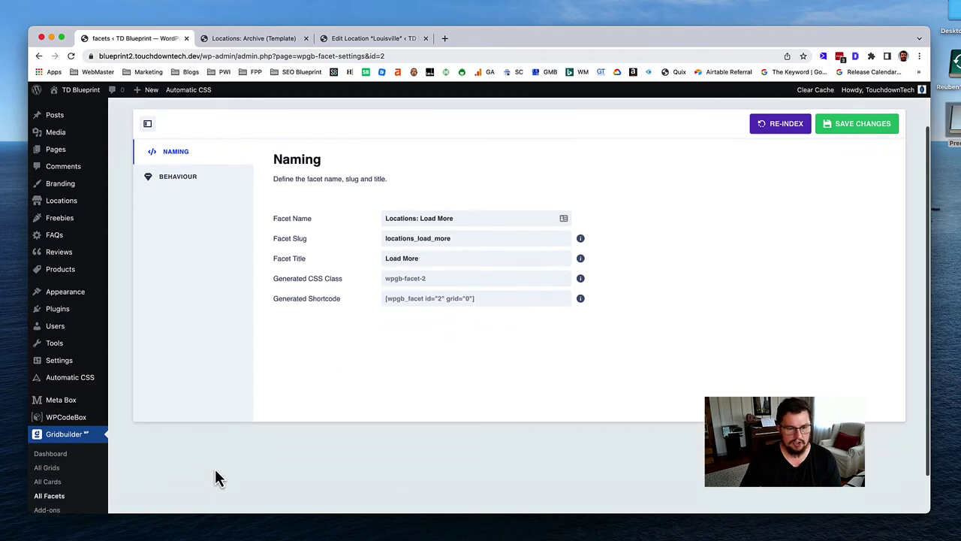
click(51, 496)
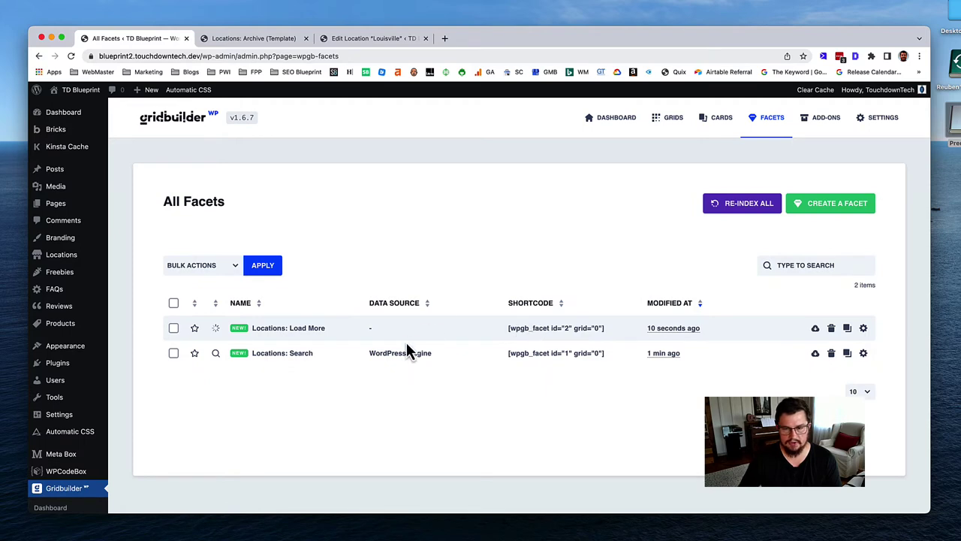
click(613, 355)
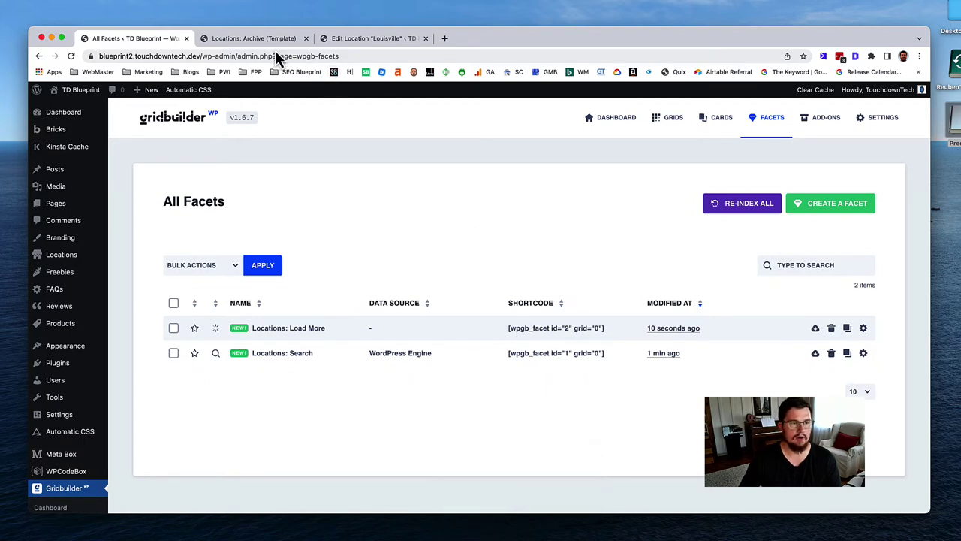
Step: Open the "Locations: Archive" template from the Bricks templates list in the Bricks builder
mouse_move(65, 133)
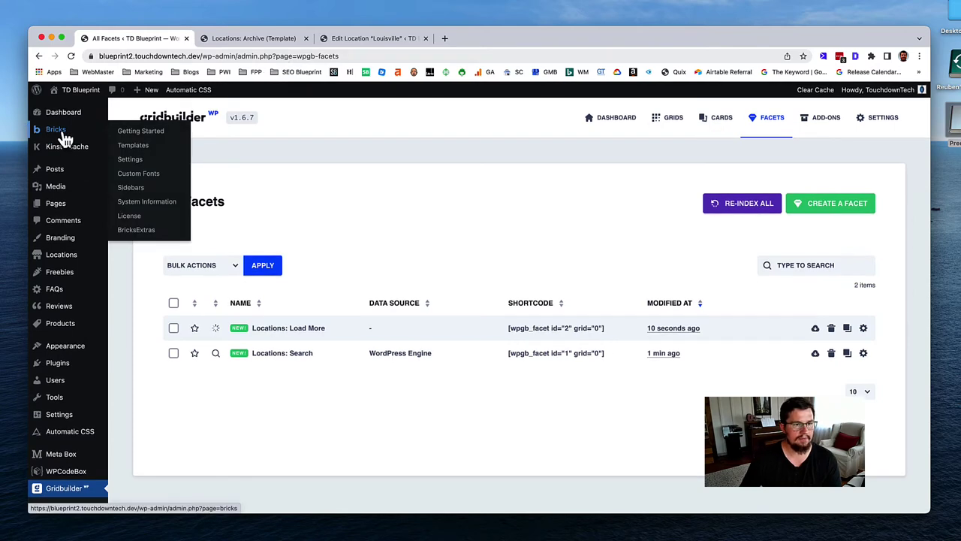
click(63, 135)
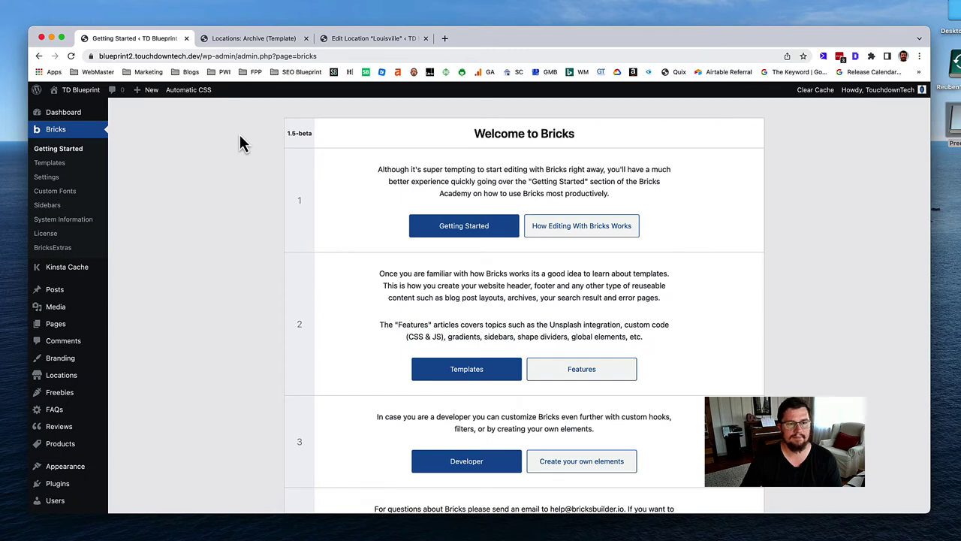
click(54, 166)
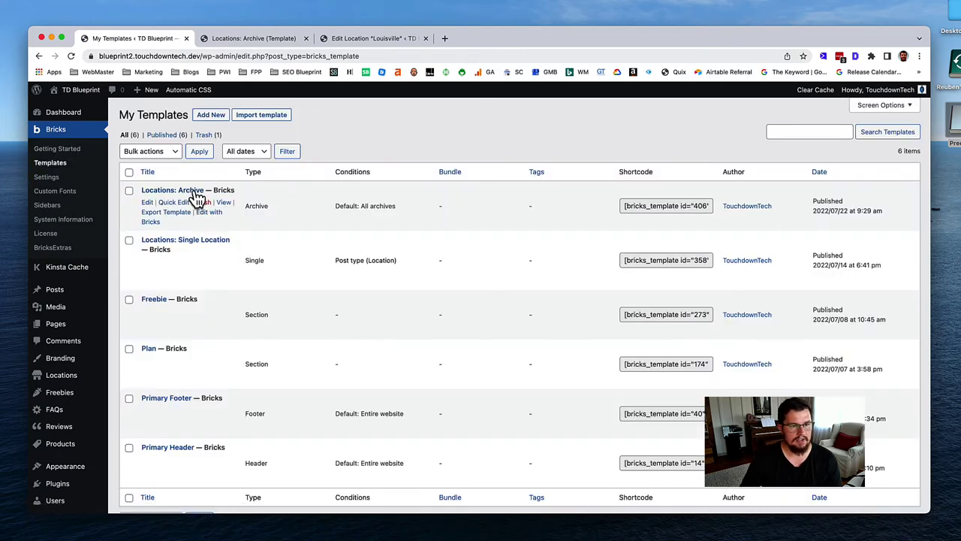
click(187, 190)
click(444, 230)
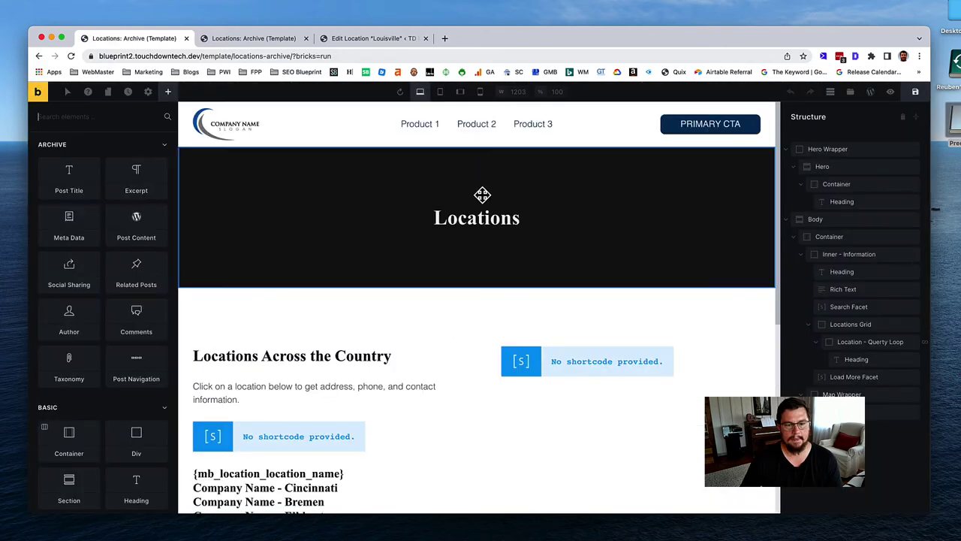
Step: Paste the copied search facet shortcode into the Search Facet element above the locations grid
scroll(482, 195, down, 3)
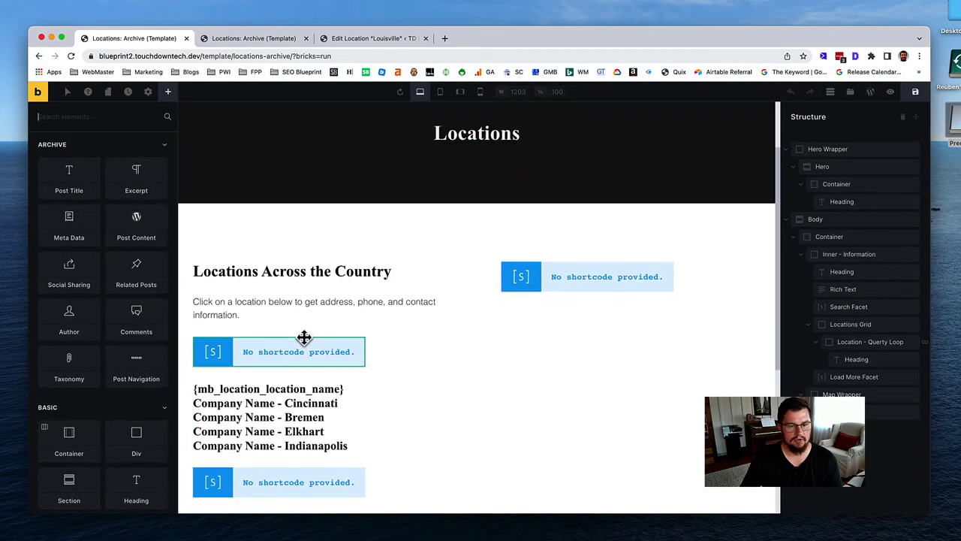
click(304, 340)
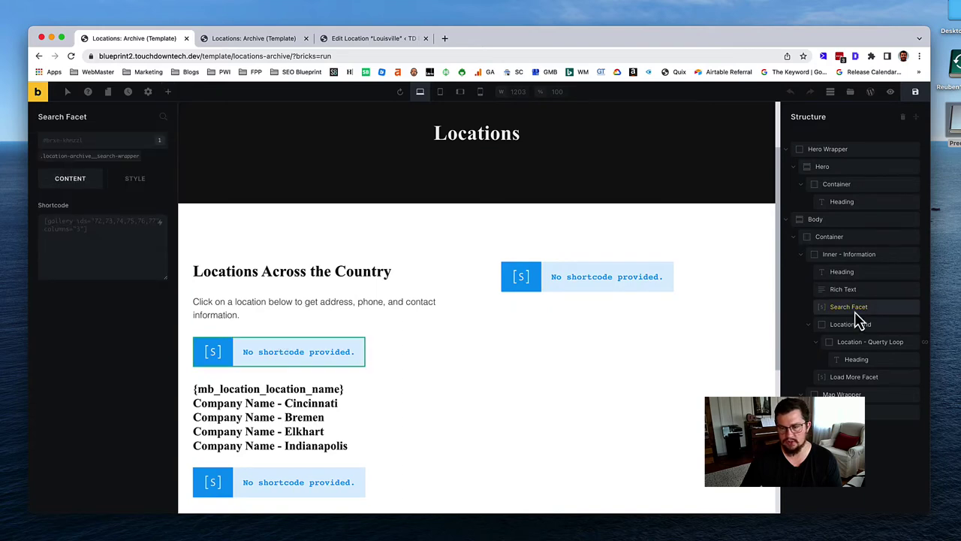
click(79, 232)
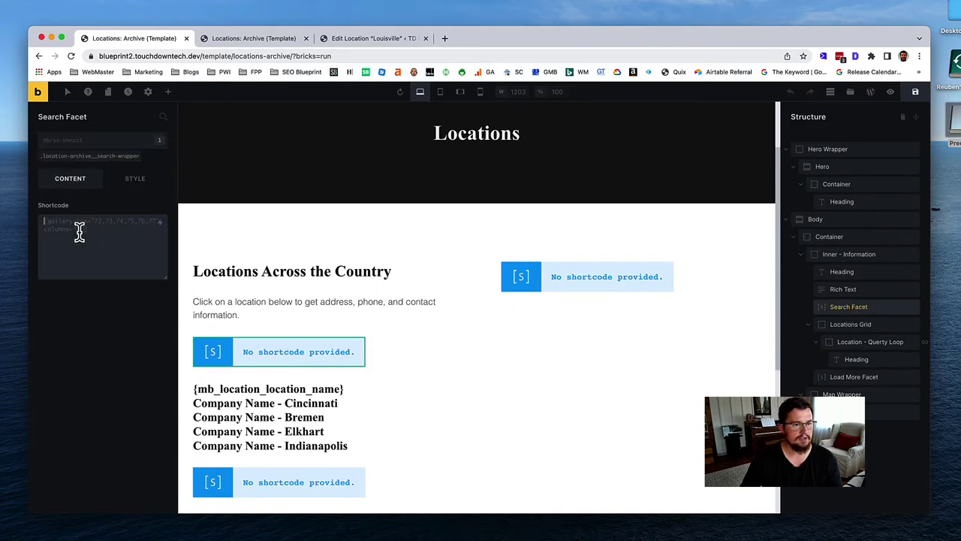
key(super+v)
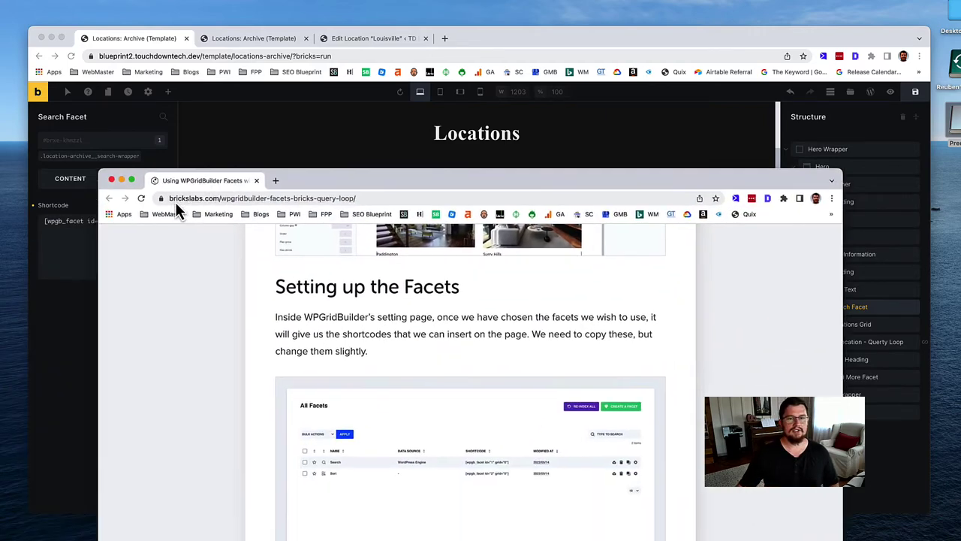
Step: Bring the BricksLabs article on WPGridBuilder facets with Bricks' Query Loop into the main browser window and look over its introduction
drag(176, 89, 501, 38)
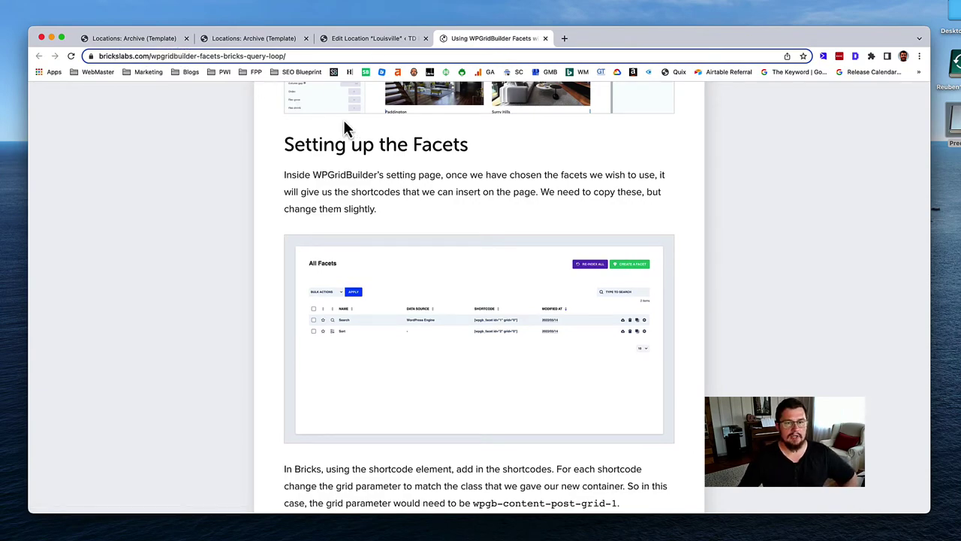
scroll(353, 124, up, 20)
scroll(358, 128, down, 5)
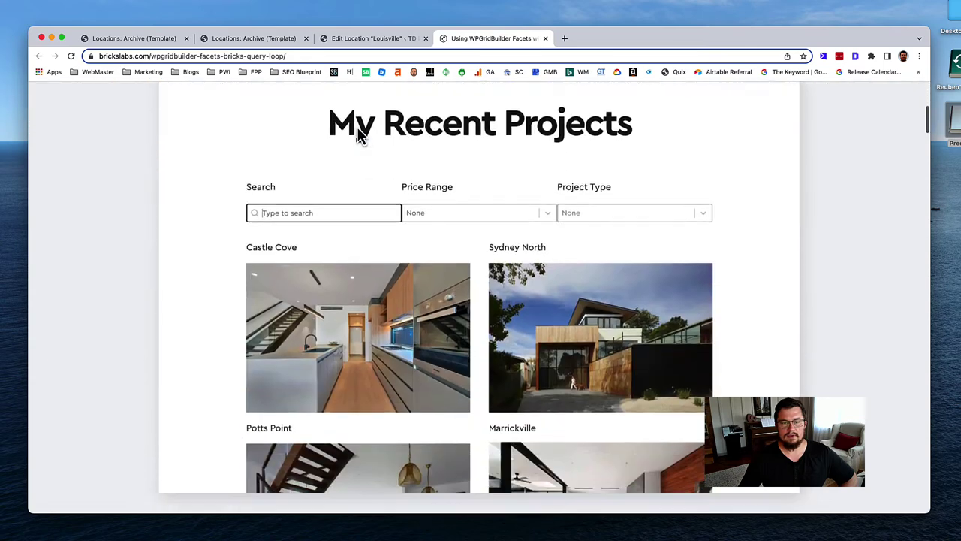
scroll(359, 134, up, 5)
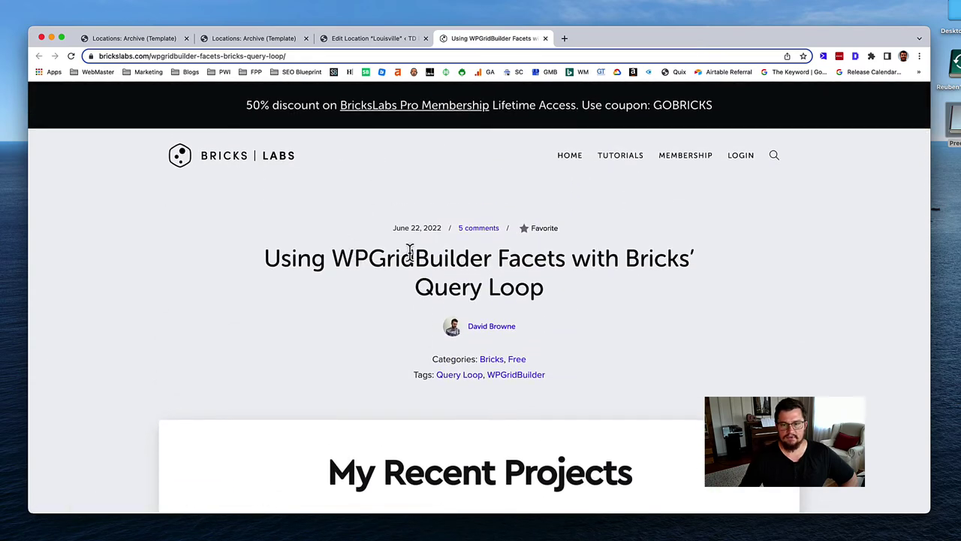
Step: Read the article's section on wrapping the post loop in a container and the class name it requires
scroll(524, 264, down, 1)
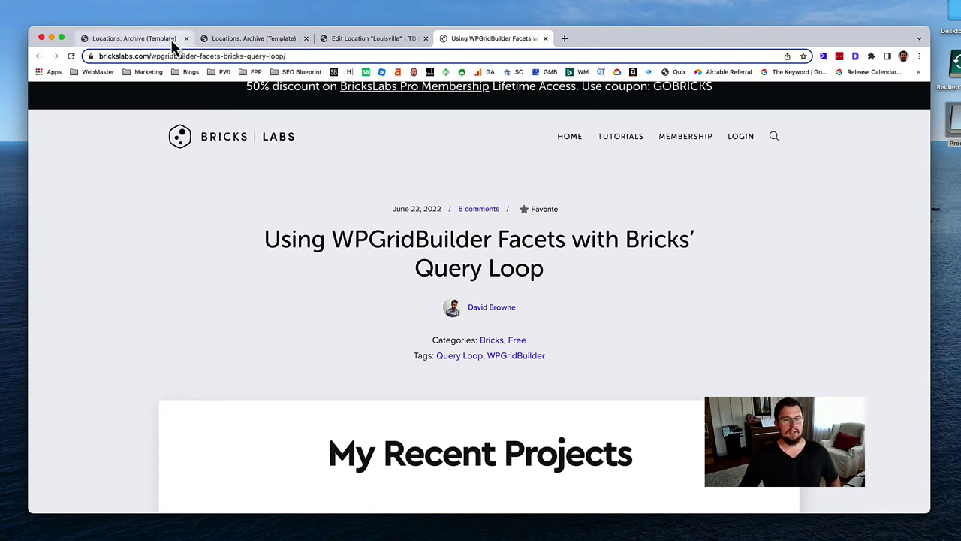
scroll(395, 184, down, 2)
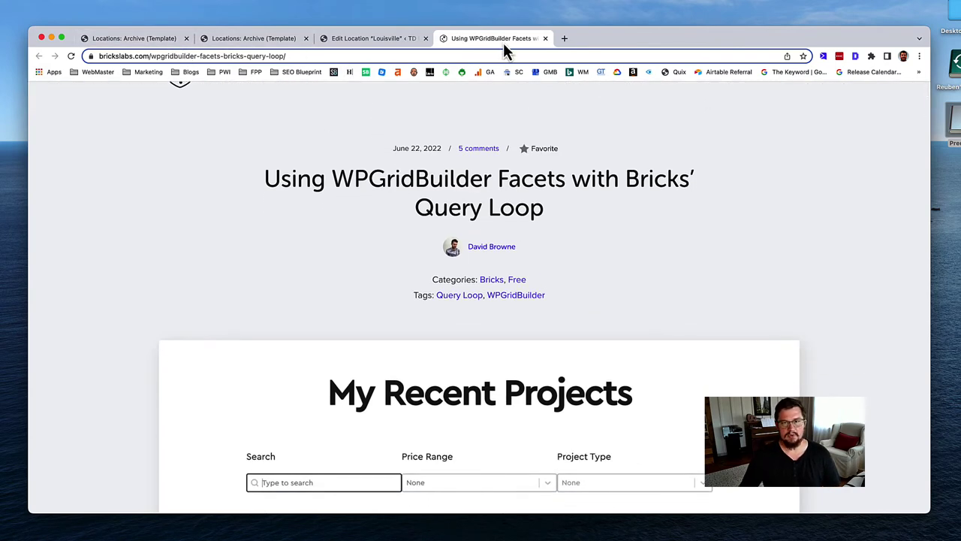
scroll(519, 208, down, 10)
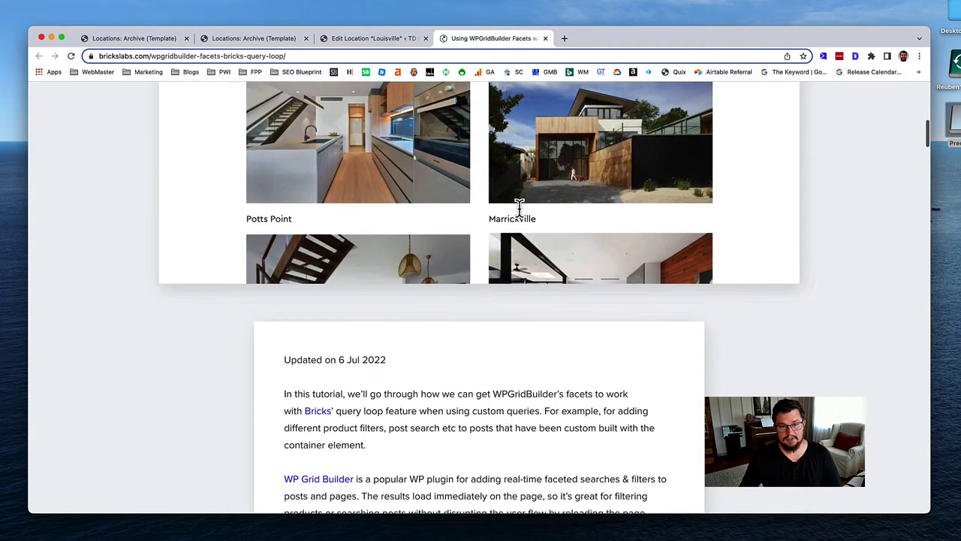
scroll(520, 214, down, 4)
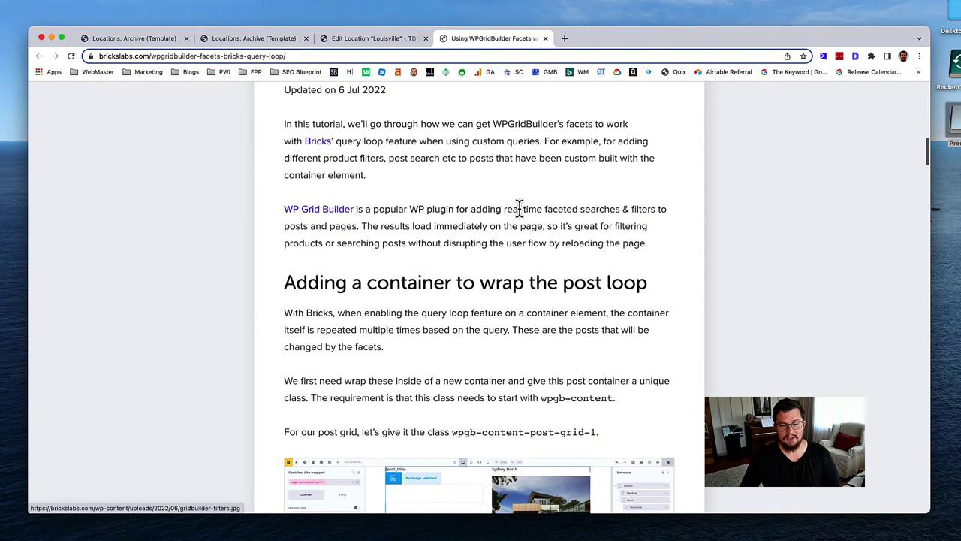
scroll(521, 216, up, 2)
Step: Return to the "Locations: Archive" template in the Bricks builder and move the article out of this browser window
click(236, 40)
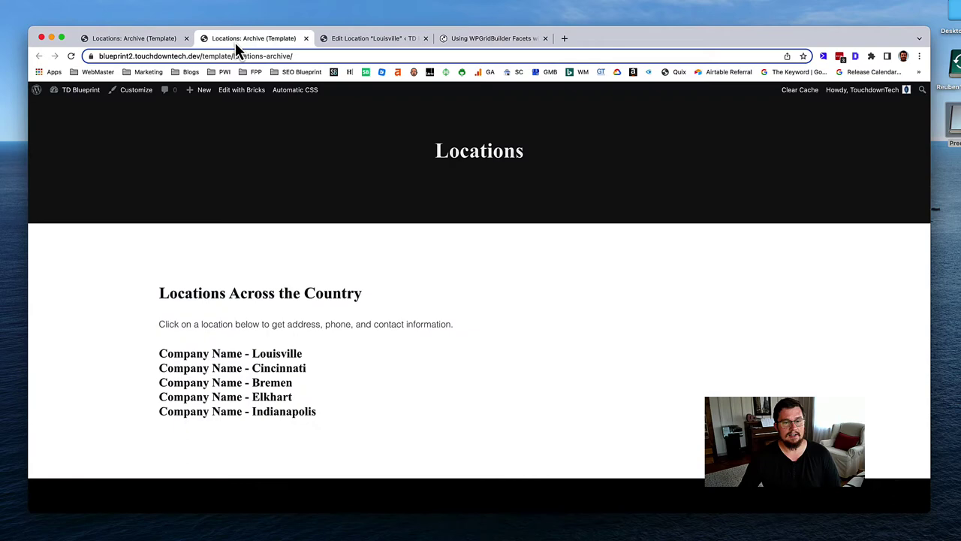
click(147, 41)
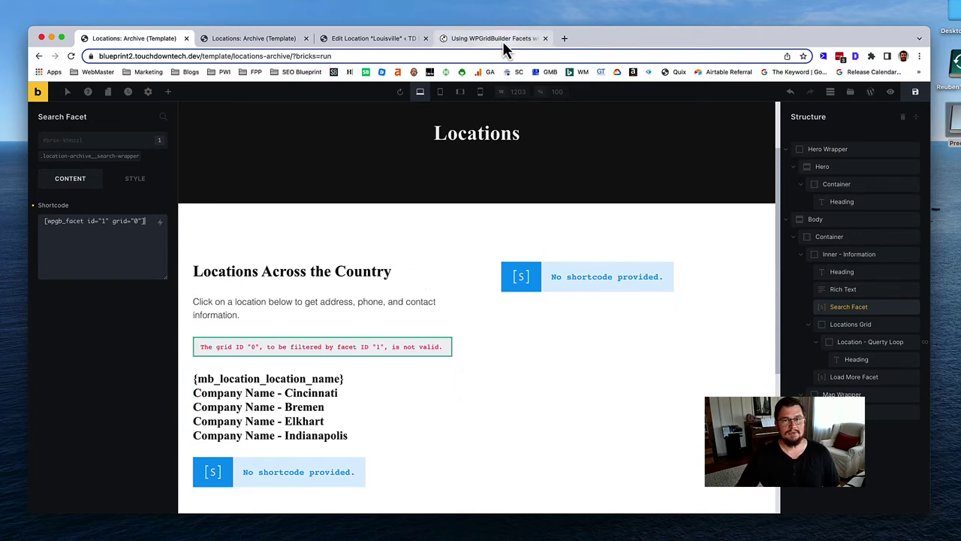
drag(502, 40, 503, 113)
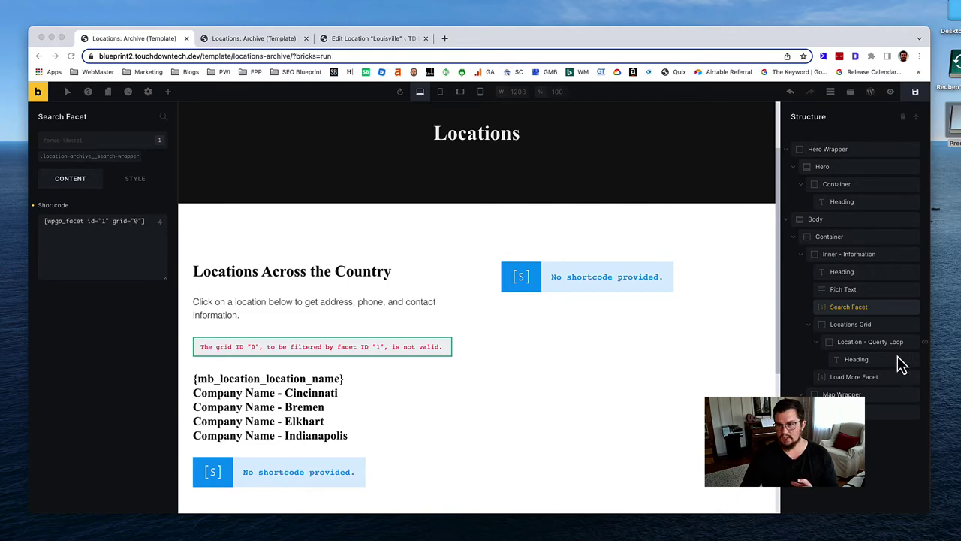
Step: Add the new global class wpgb-content-locations-grid to the Locations Grid element
click(873, 332)
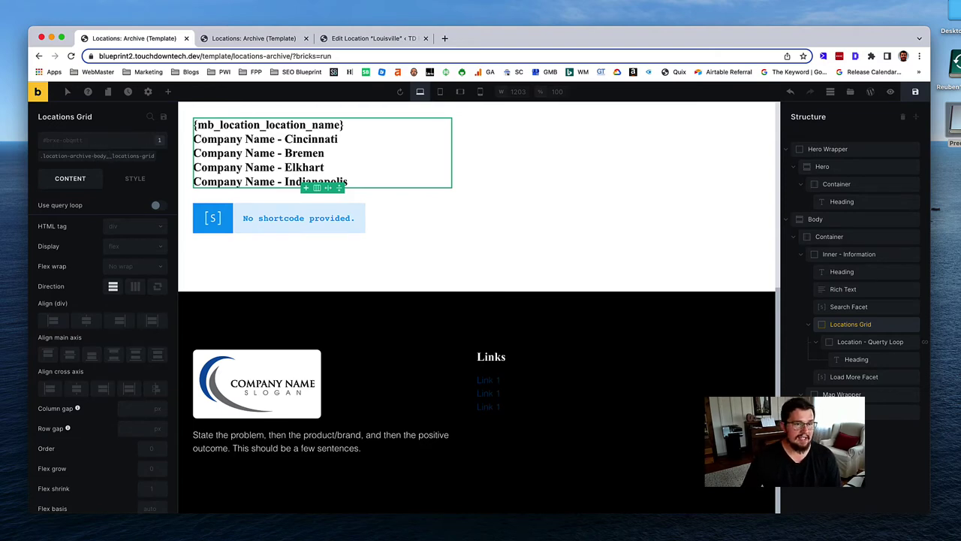
click(106, 154)
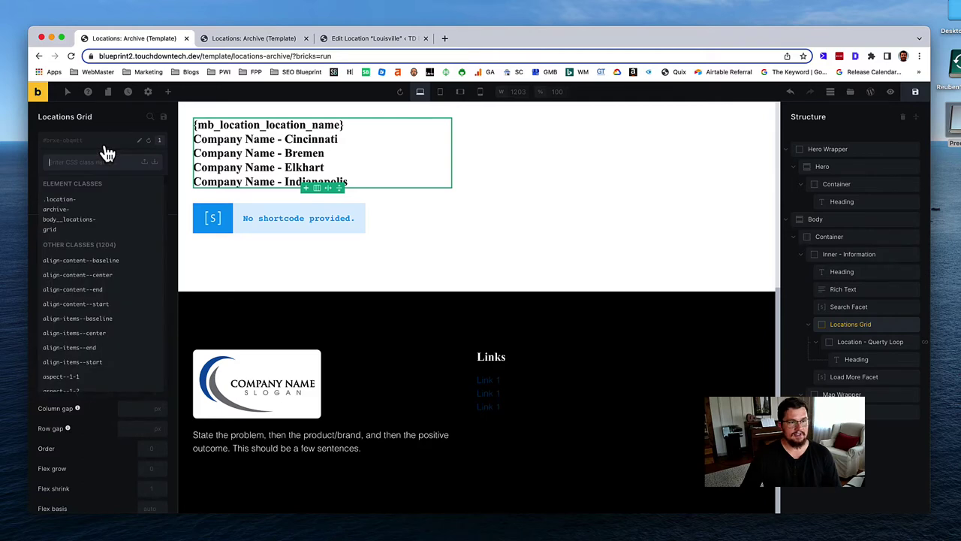
text(wpgb-content-locations-grid)
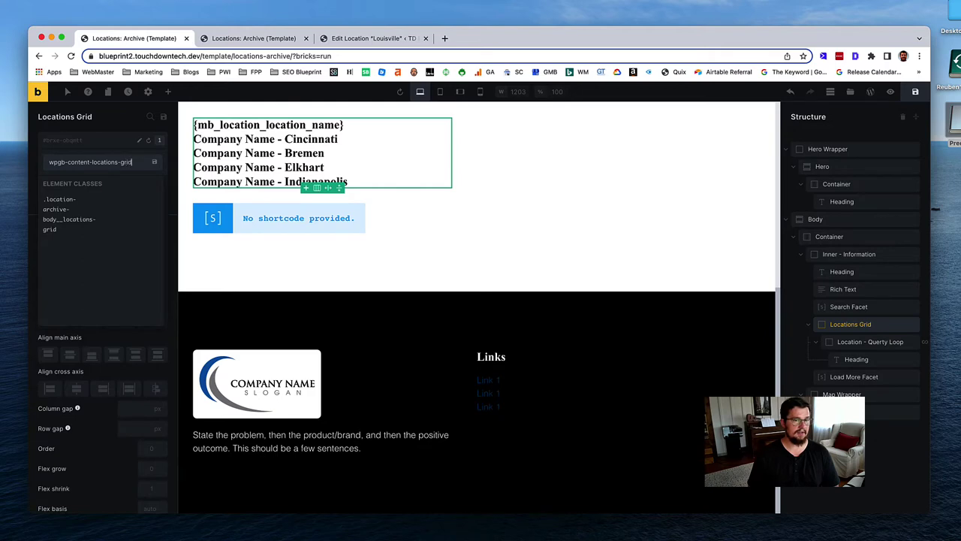
key(Return)
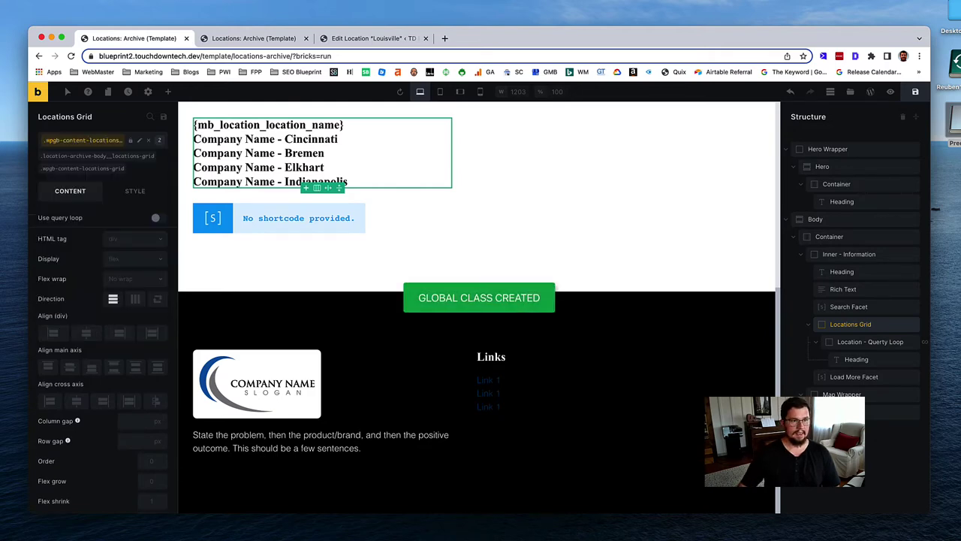
Step: Set the grid value in the Search Facet's shortcode to "wpgb-content-locations-grid" and save the template
click(863, 307)
scroll(390, 226, up, 2)
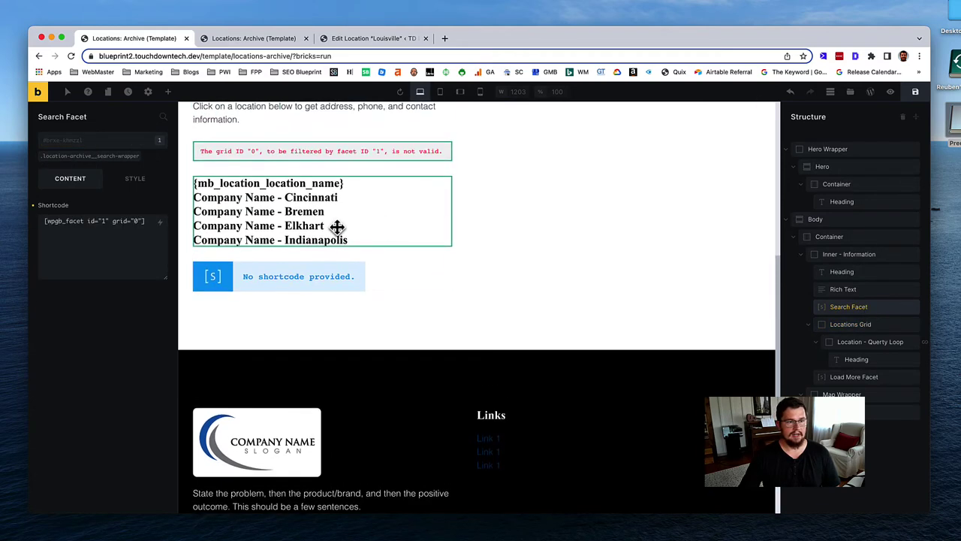
click(140, 221)
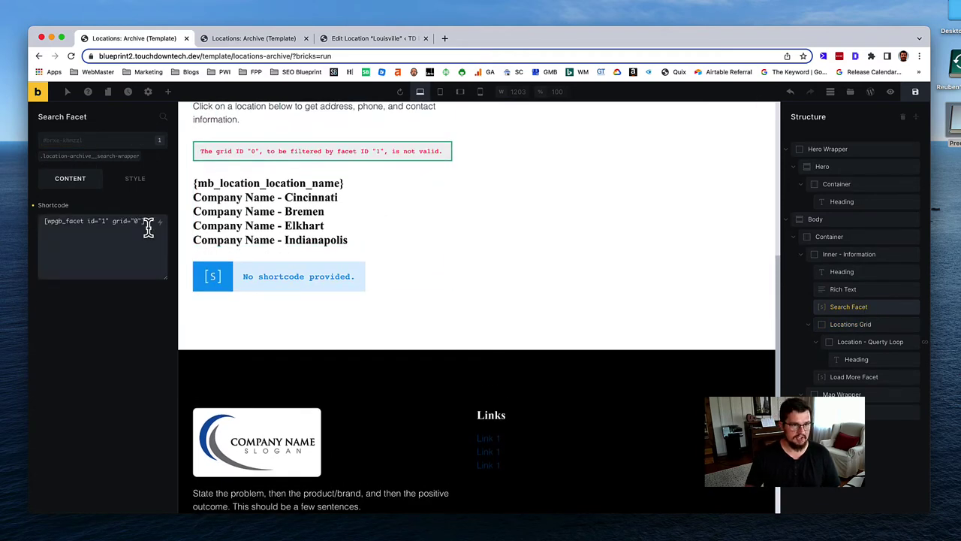
key(BackSpace)
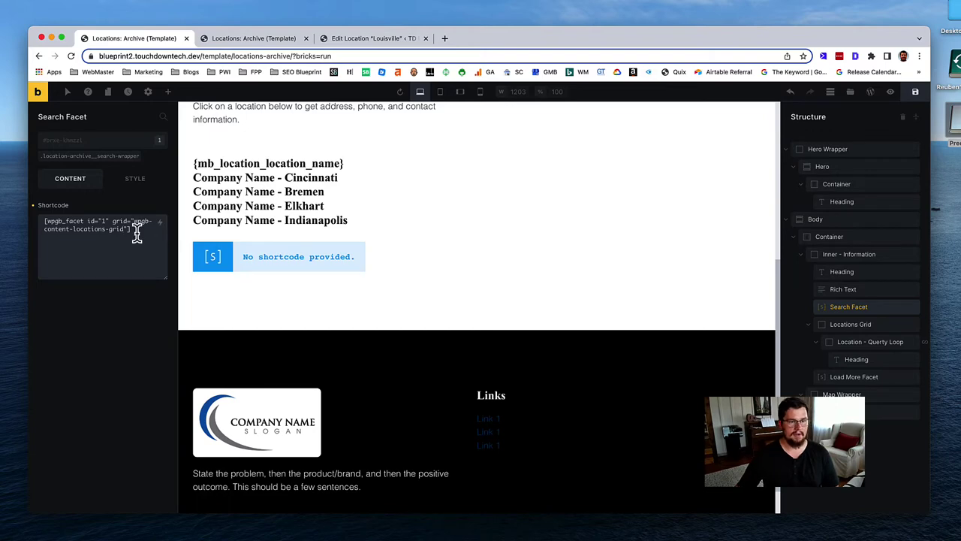
click(915, 90)
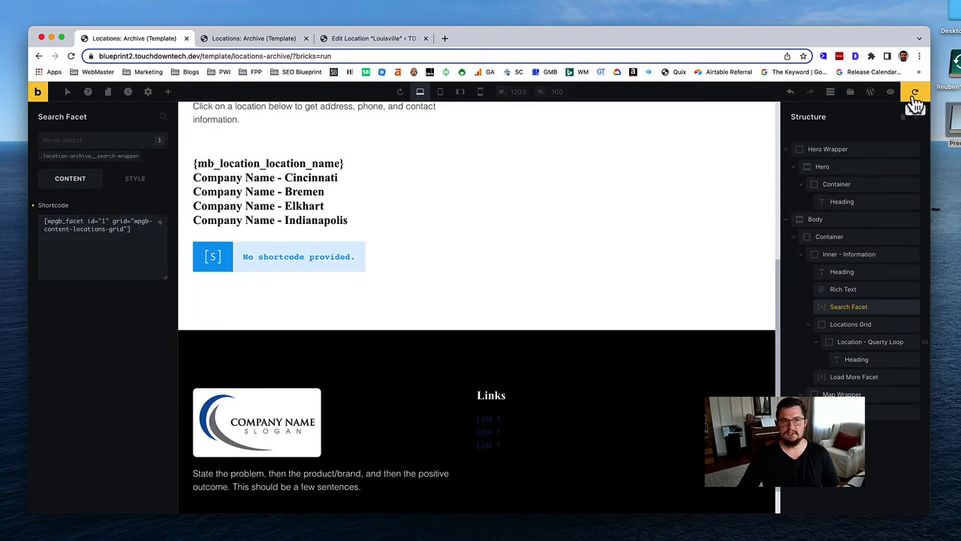
scroll(322, 144, up, 3)
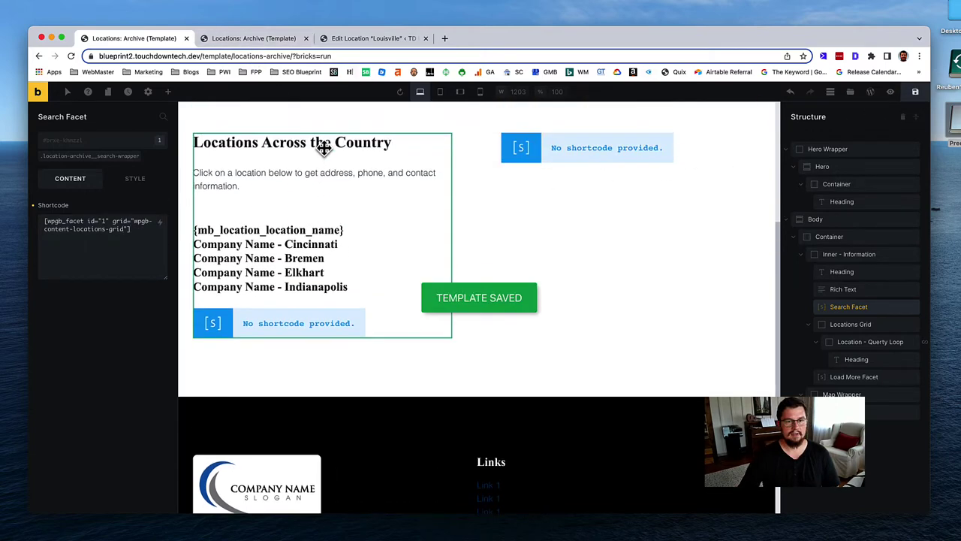
Step: Reload the Locations archive page on the front end and test the location search with "bremen"
click(251, 42)
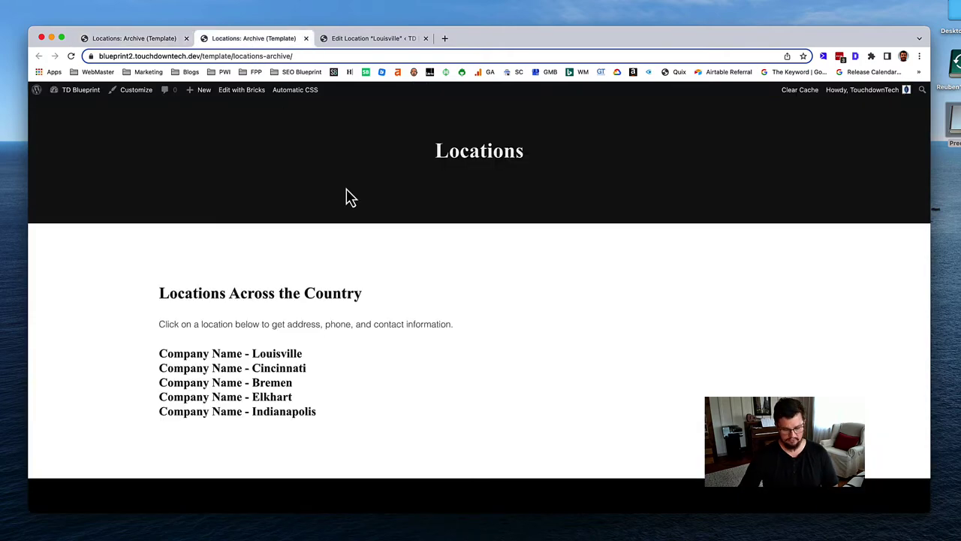
key(super+r)
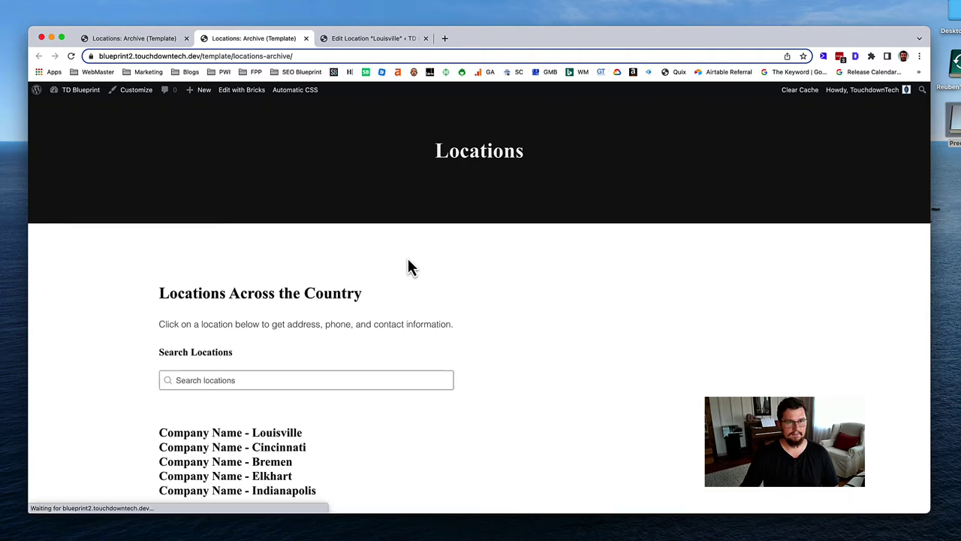
scroll(361, 315, down, 4)
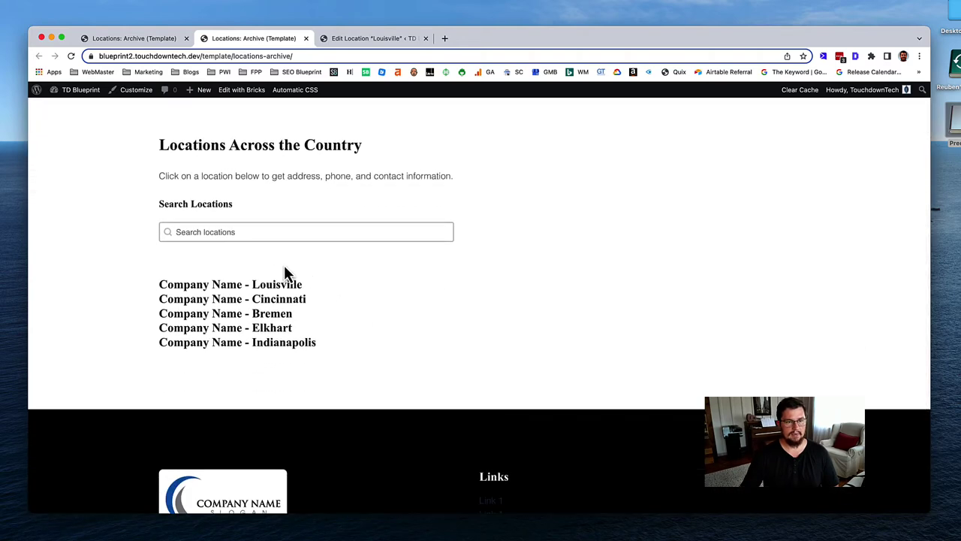
click(300, 234)
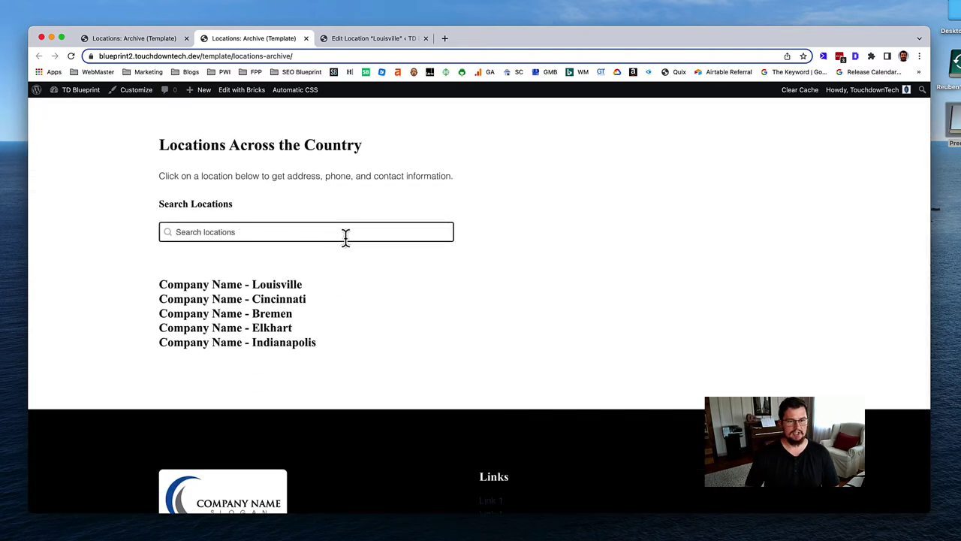
text(bremen)
key(Return)
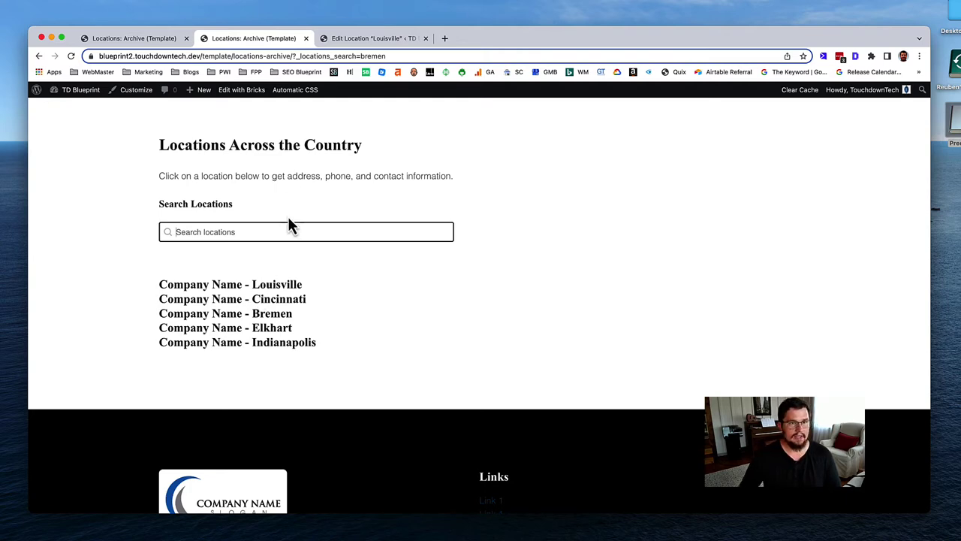
Step: Open the site's WordPress dashboard in a new browser tab and go to the Gridbuilder settings
click(133, 39)
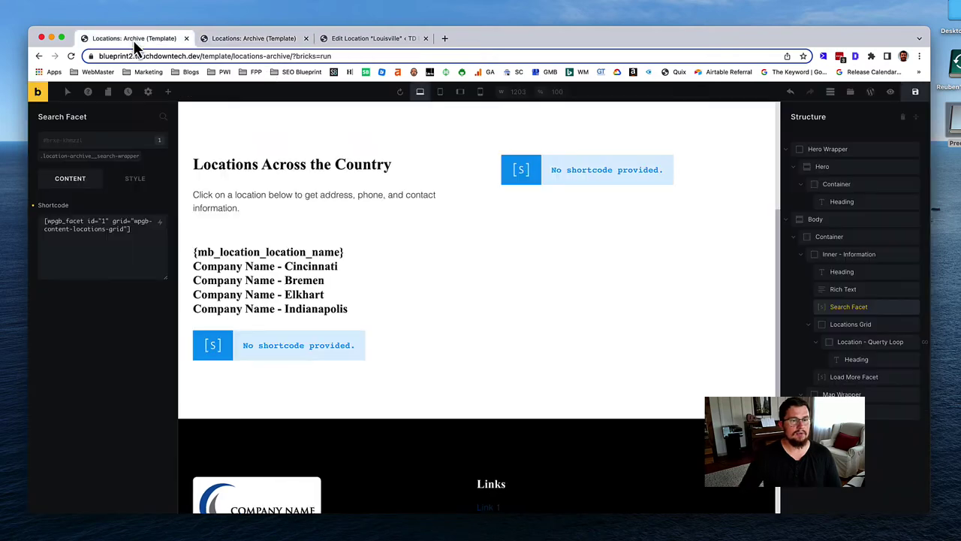
click(298, 43)
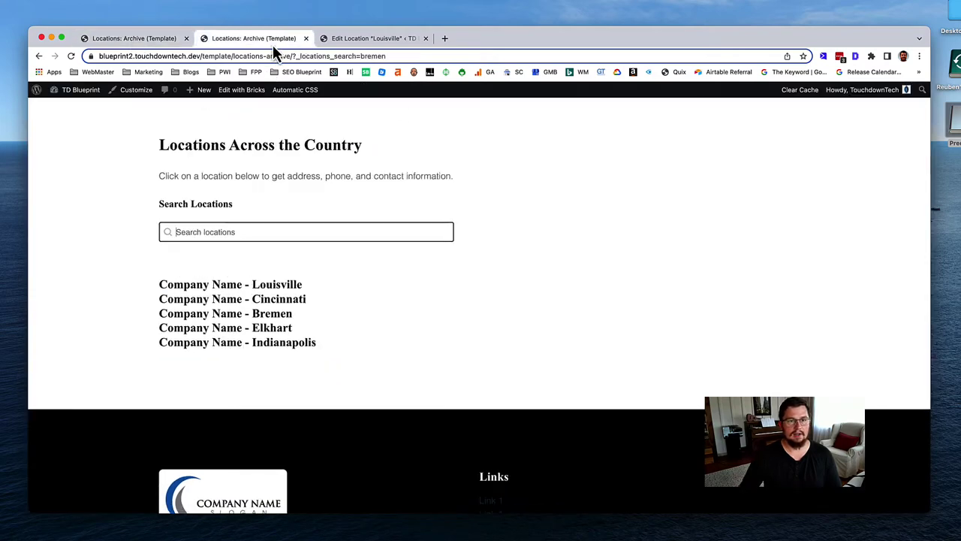
right_click(80, 93)
click(113, 93)
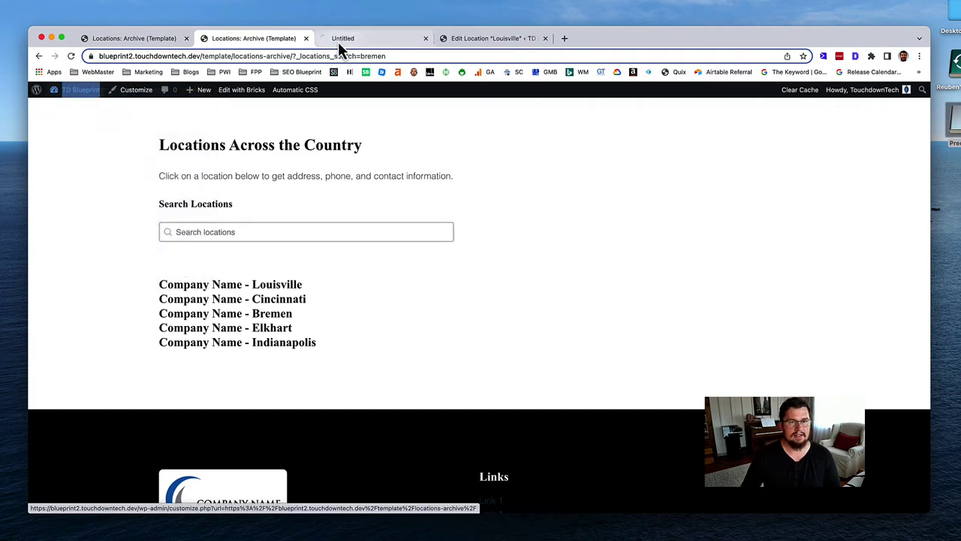
click(352, 39)
scroll(72, 431, down, 2)
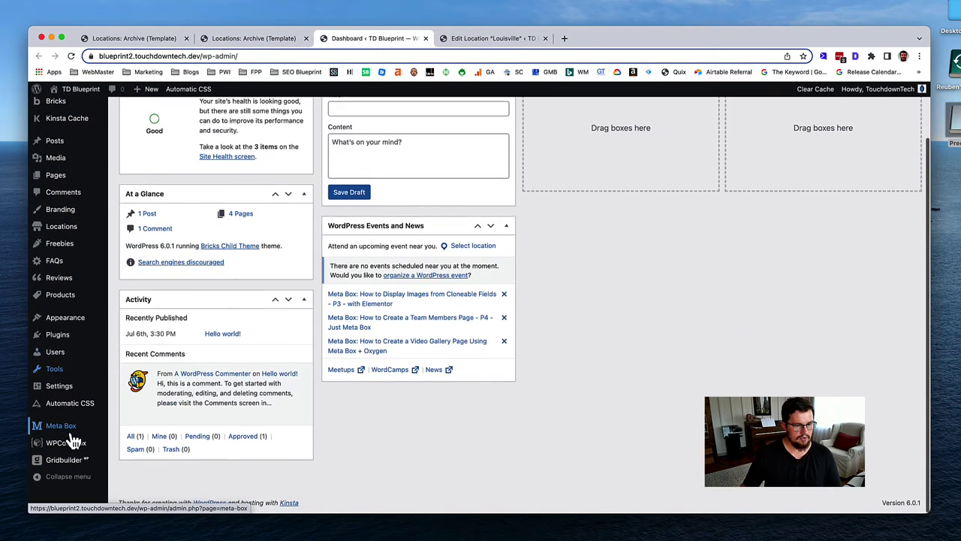
mouse_move(73, 466)
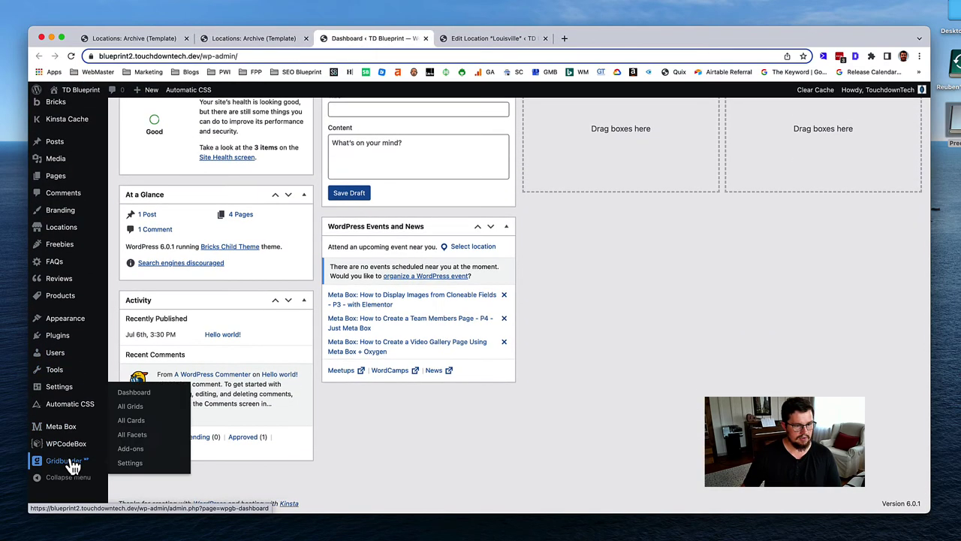
click(137, 465)
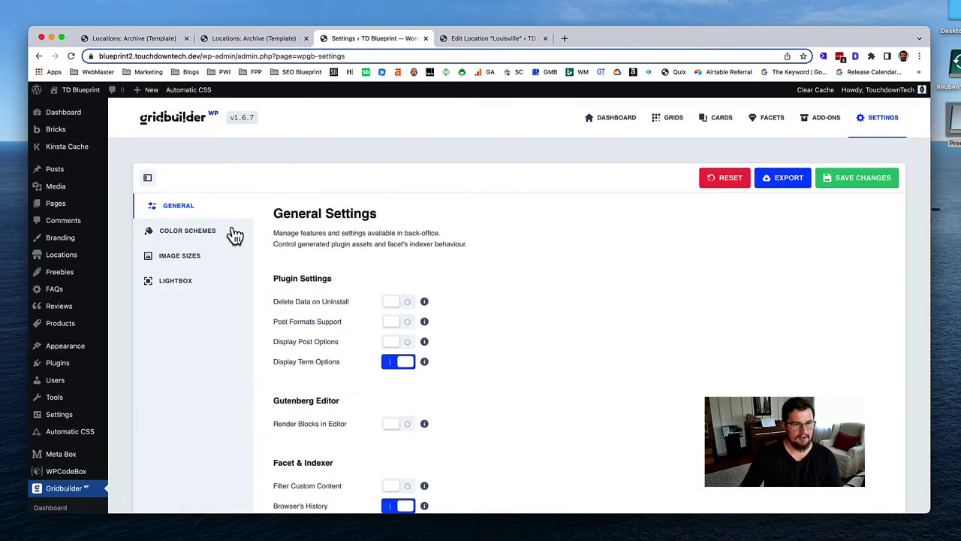
Step: Enable Filter Custom Content in the Facet & Indexer settings and save the changes
scroll(526, 337, down, 2)
scroll(524, 340, down, 4)
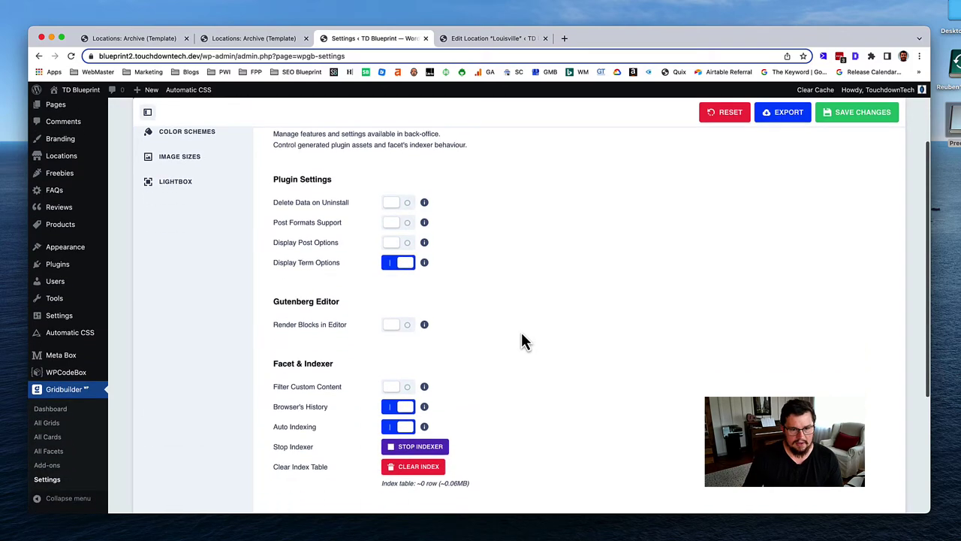
scroll(524, 341, down, 4)
scroll(523, 341, up, 5)
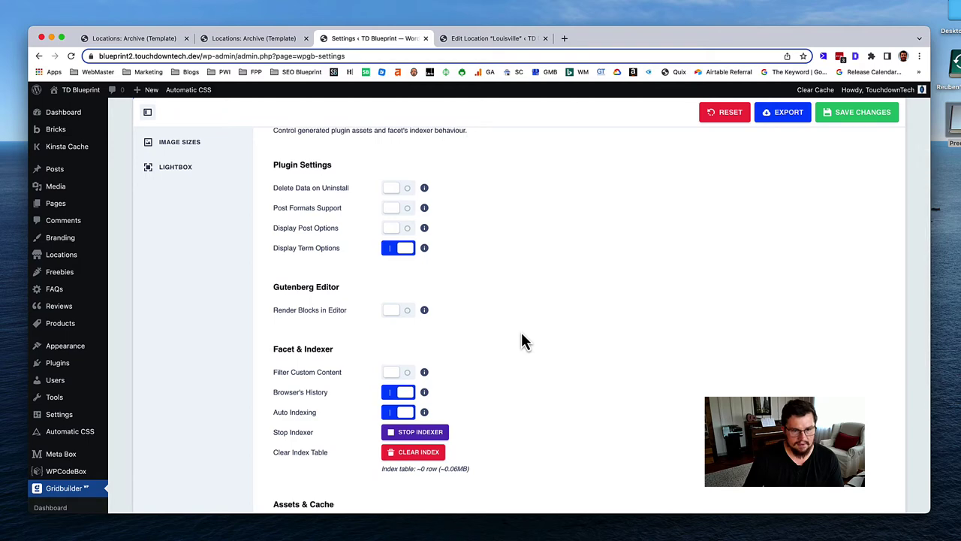
click(396, 376)
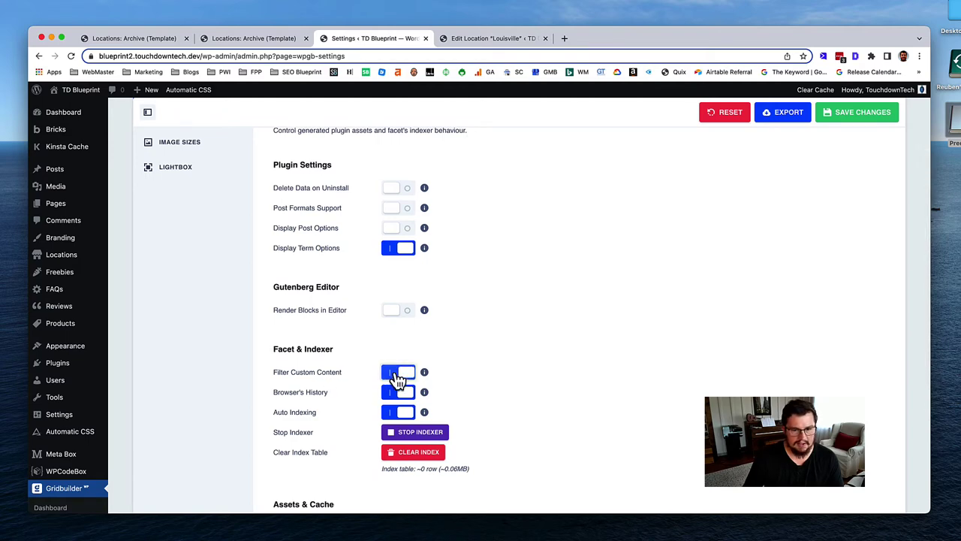
click(849, 120)
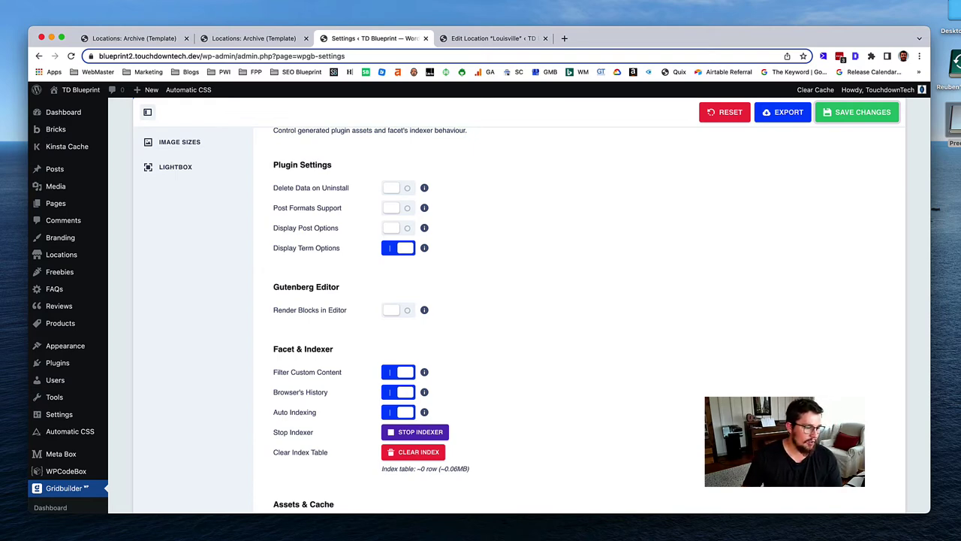
Step: Add a Shortcode element in the Bricks template and place it between the Search Facet and the Locations Grid
click(268, 38)
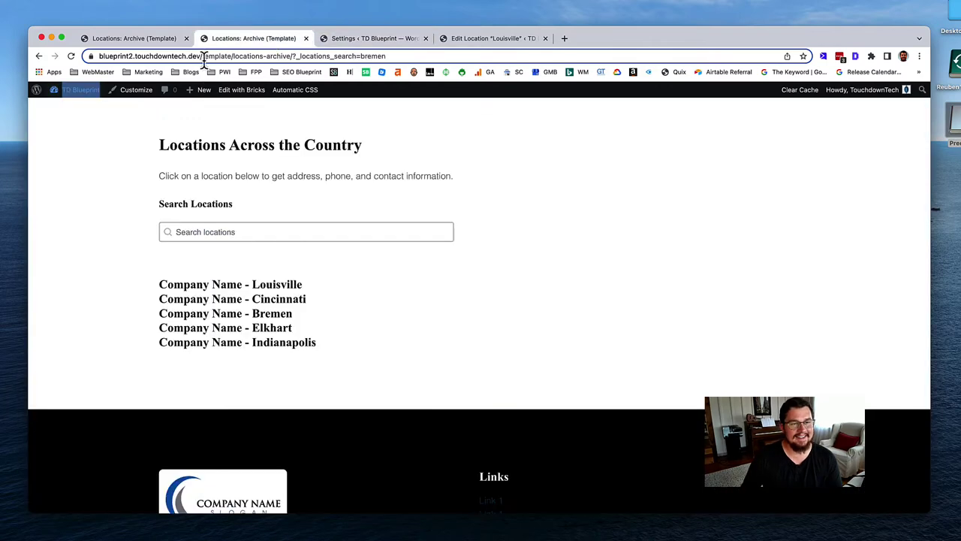
click(139, 38)
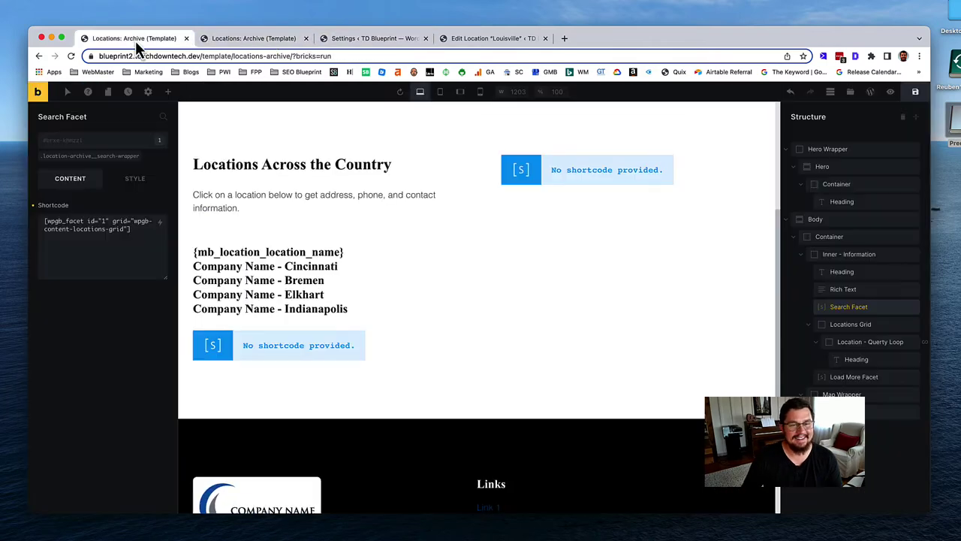
click(347, 279)
scroll(644, 337, down, 2)
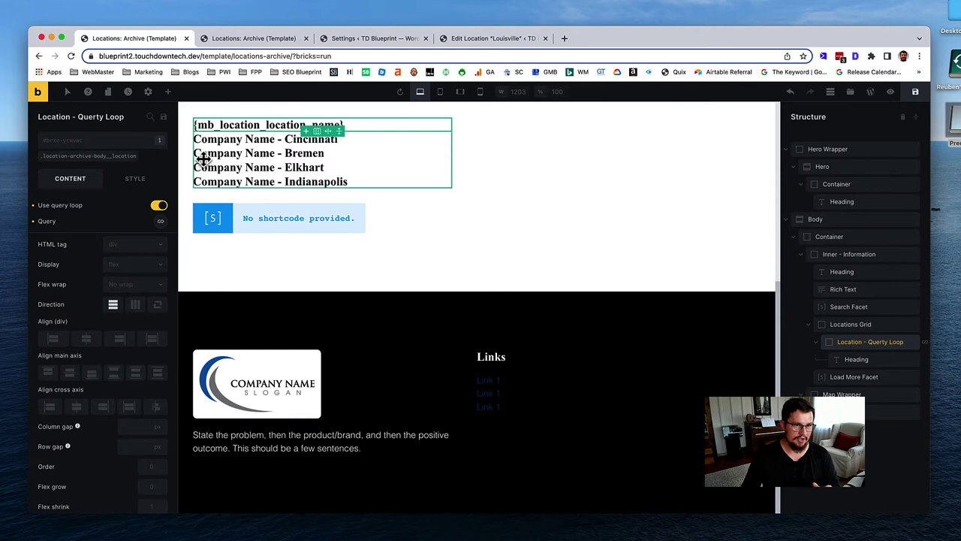
click(168, 92)
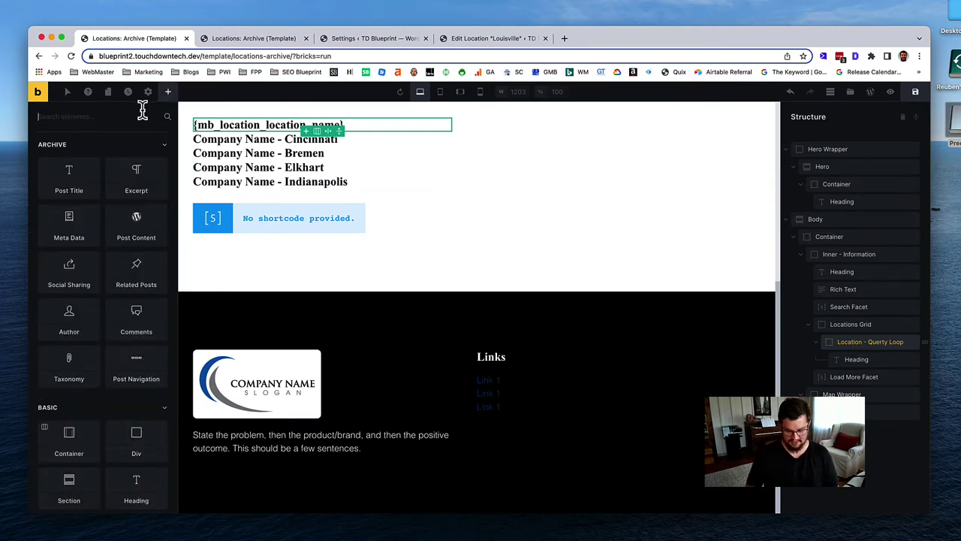
text(short)
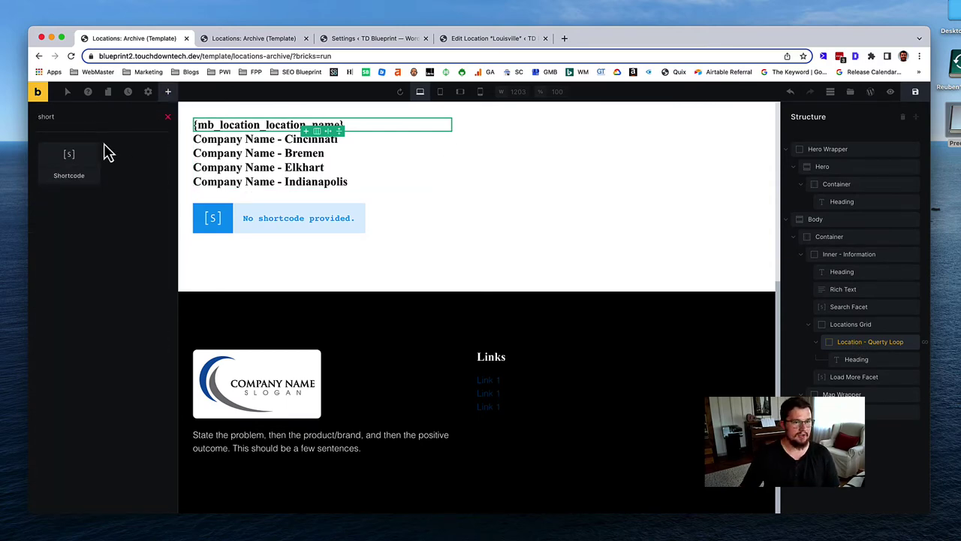
click(87, 167)
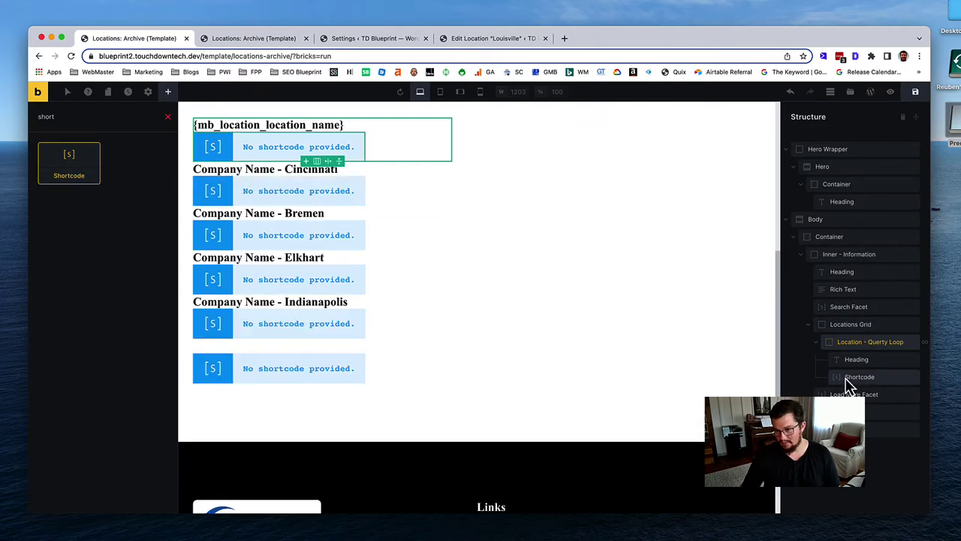
drag(849, 386, 830, 322)
click(850, 342)
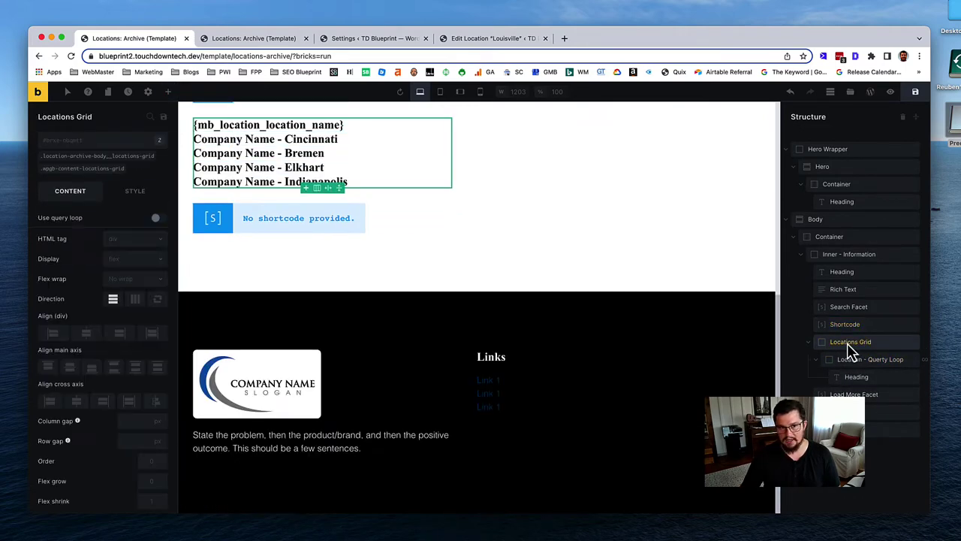
scroll(565, 354, up, 3)
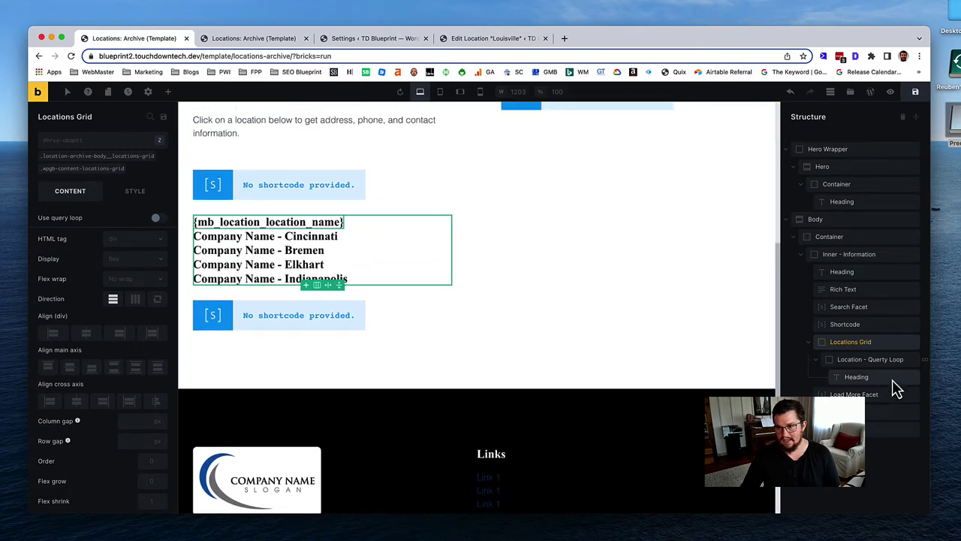
Step: Rename the new Shortcode element as "WPGB Custom Query"
click(856, 328)
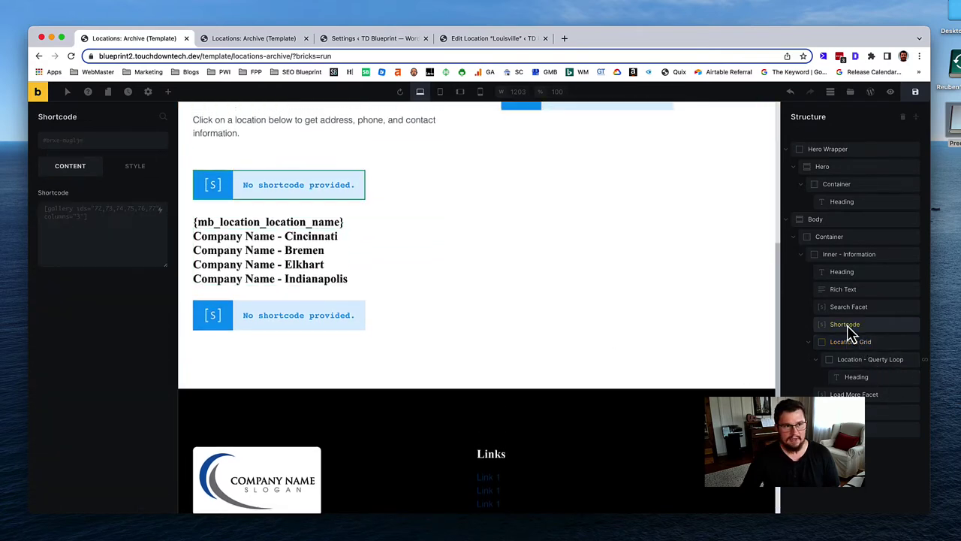
double_click(861, 331)
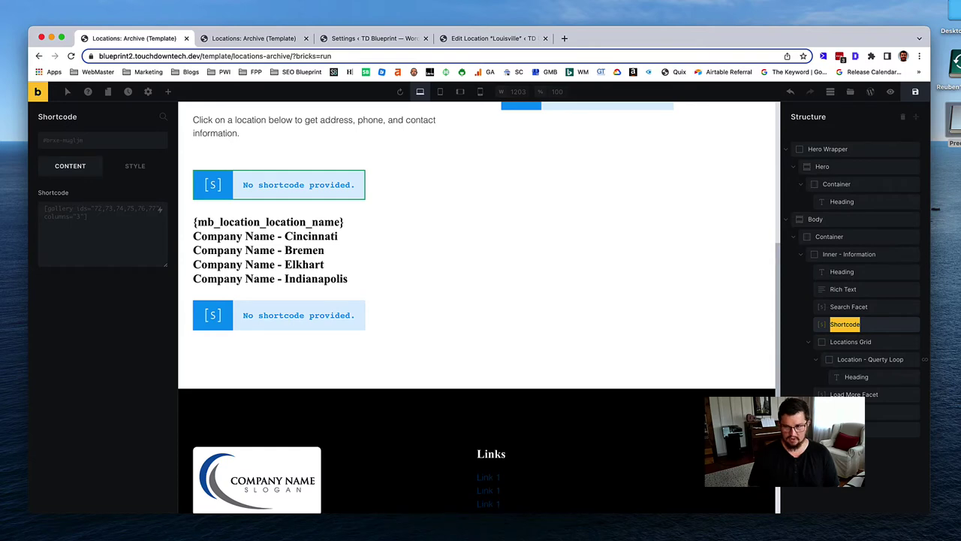
text(Custom)
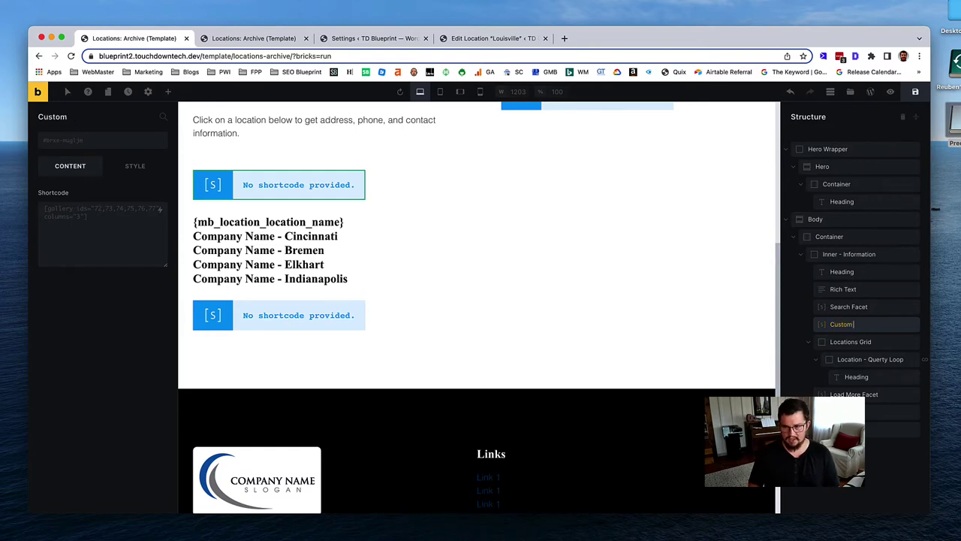
text(WP)
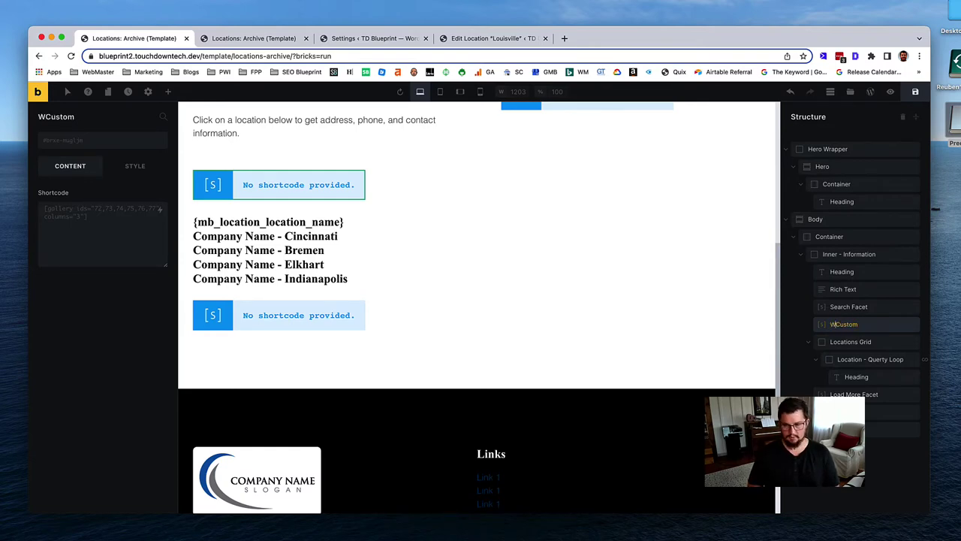
text(GB )
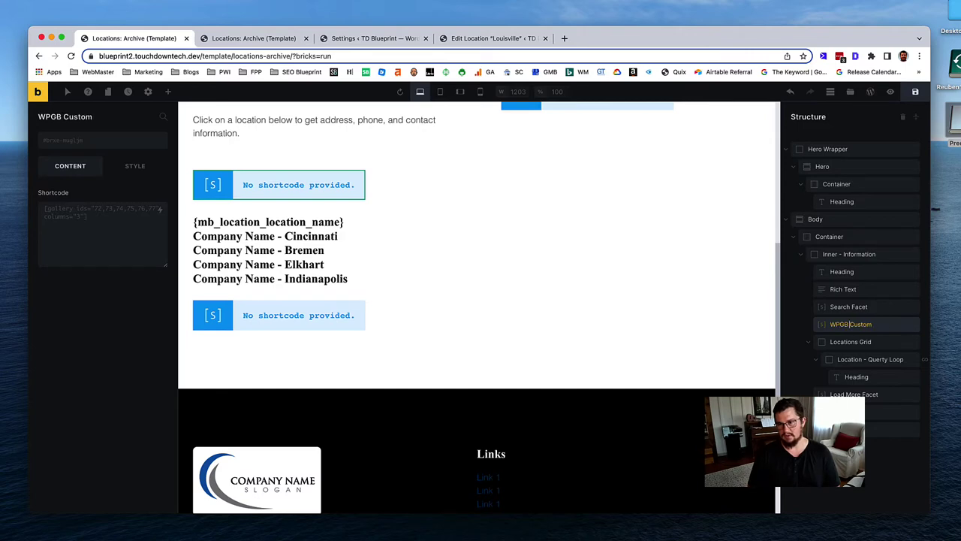
text( Query)
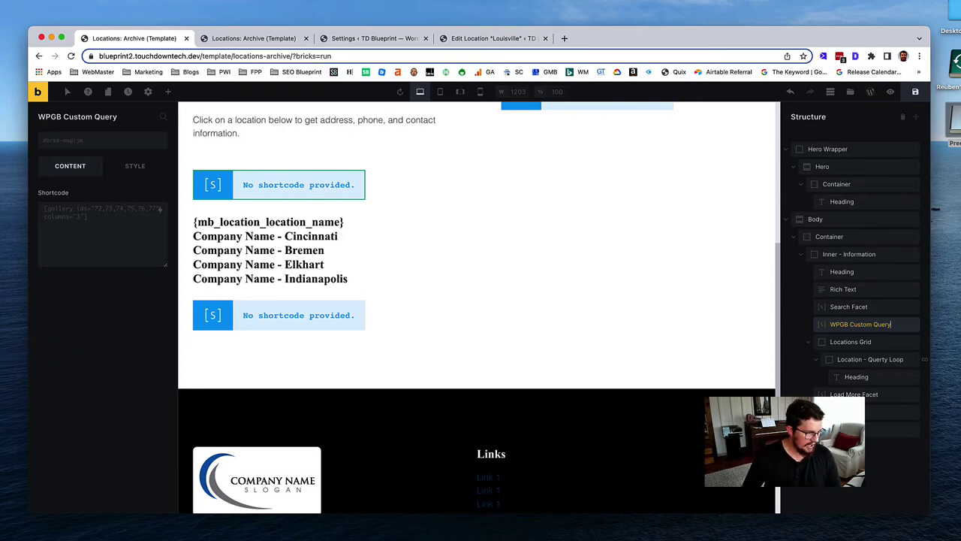
Step: Enter the shortcode [wpgb_query id="wpgb-content-post-grid-1"] in the WPGB Custom Query element
key(super+Tab)
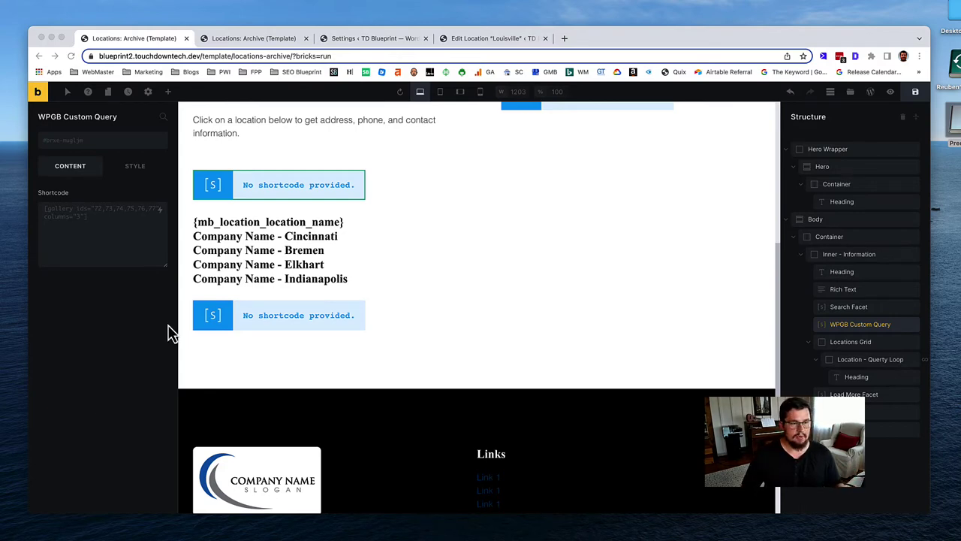
click(139, 255)
click(127, 238)
text([wpgb_query id="wpgb-content-post-grid-1"])
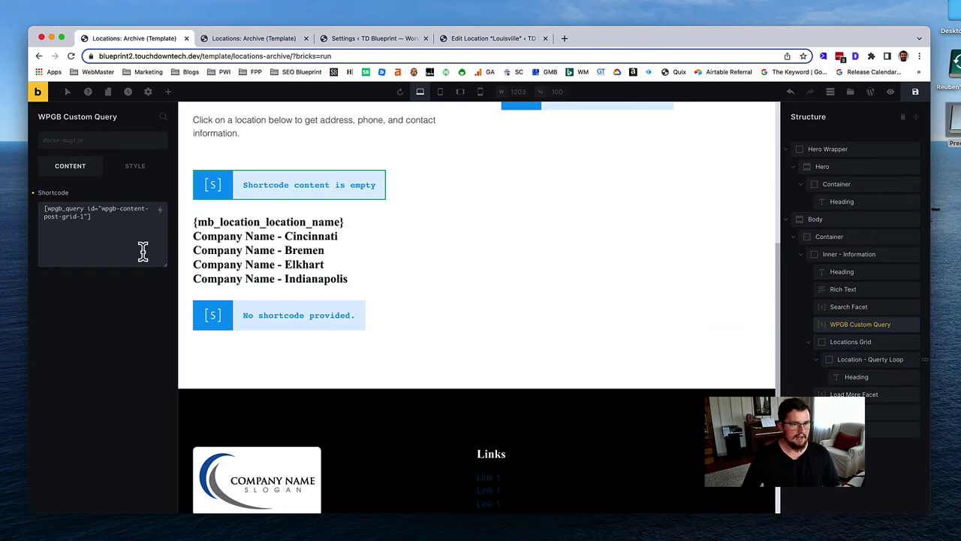
Step: Set the id in the WPGB Custom Query shortcode to "wpgb-content-locations-grid" and save the template
click(117, 208)
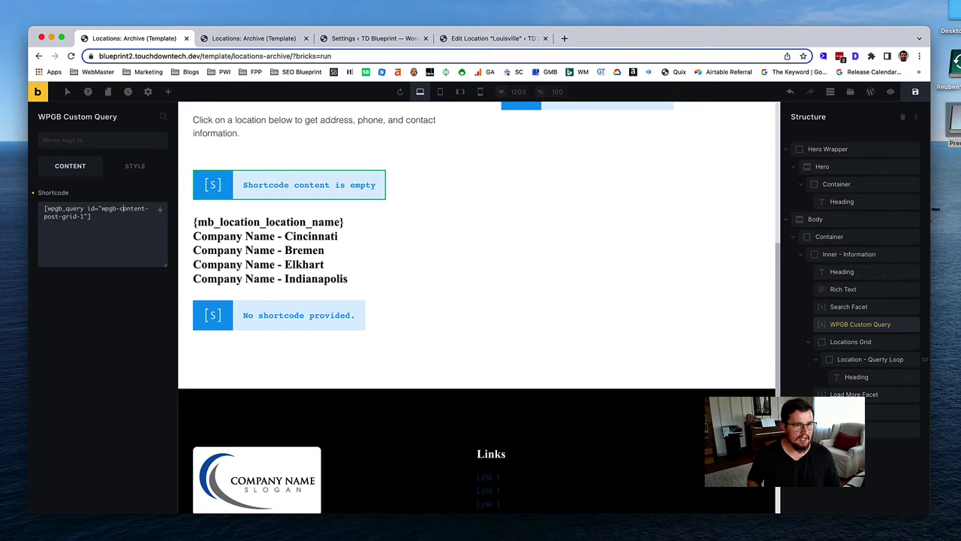
key(shift+Right)
key(shift+Right)
key(shift+Right)
key(shift+Right)
key(shift+Right)
key(shift+Right)
key(shift+Right)
key(shift+Right)
key(shift+Right)
key(shift+Right)
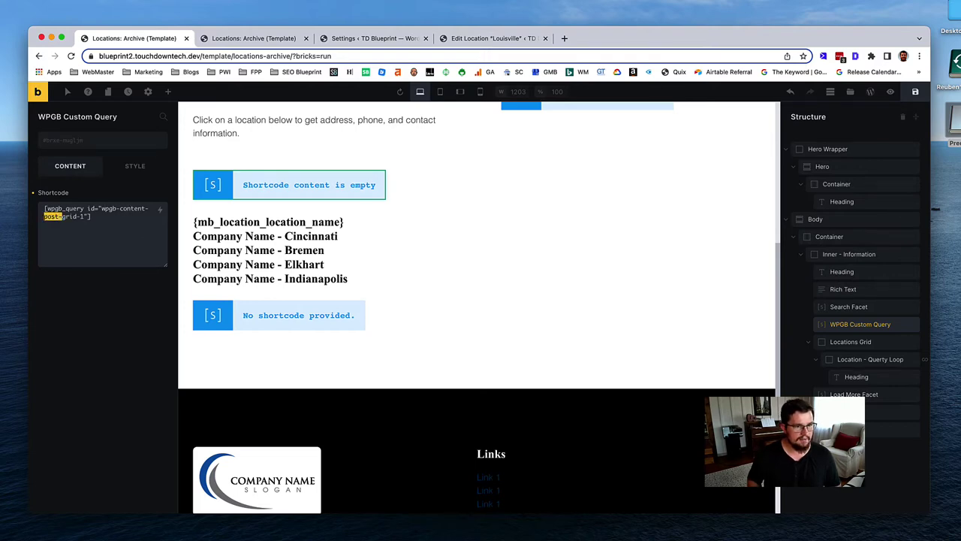
text(locations-gri)
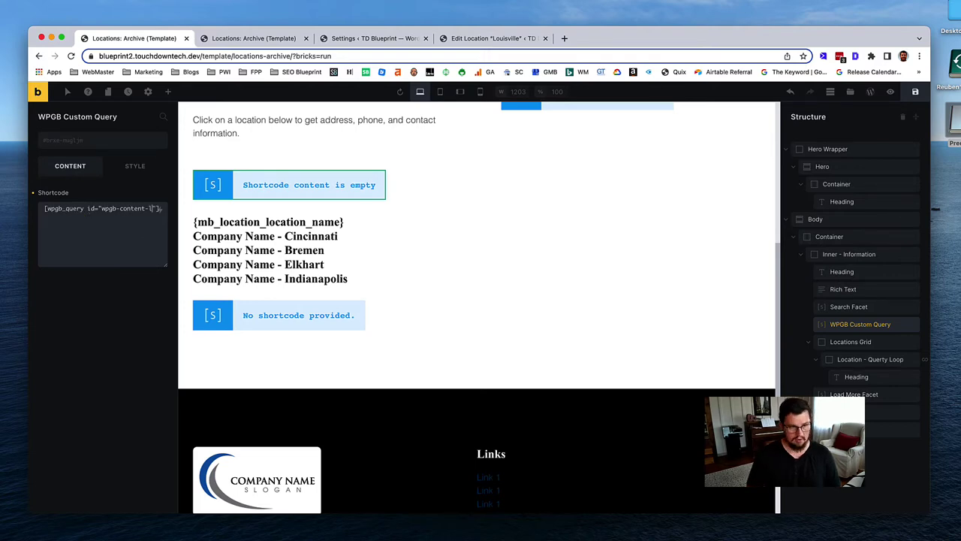
text(d)
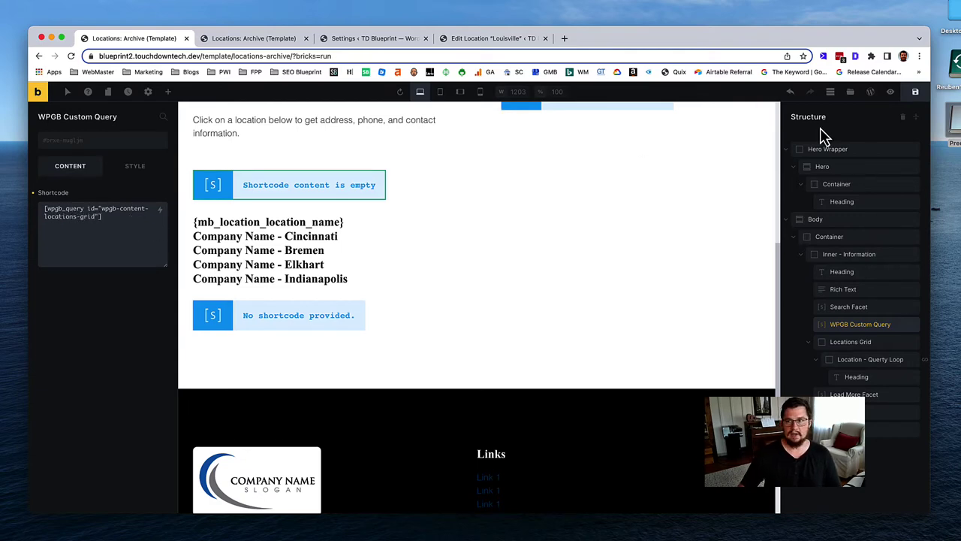
click(913, 97)
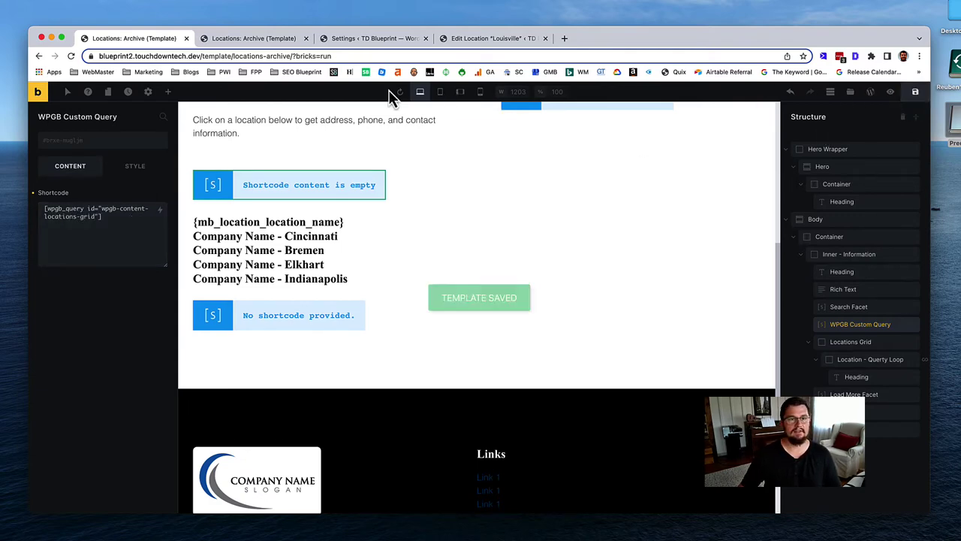
Step: Reload the Locations archive on the front end, and load it again without the "?_locations_search=bremen" parameter in its address
click(260, 37)
key(super+r)
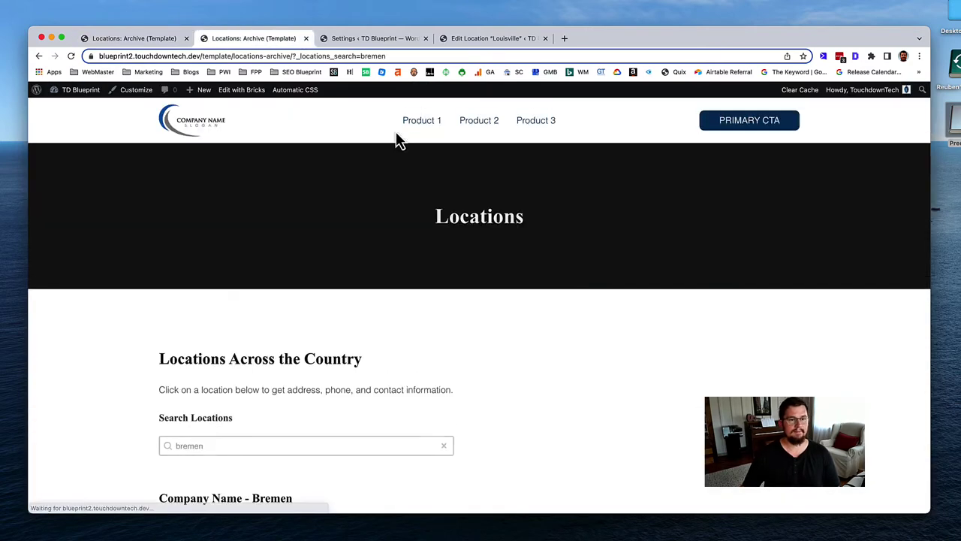
scroll(356, 266, down, 1)
scroll(354, 265, down, 4)
scroll(353, 266, up, 2)
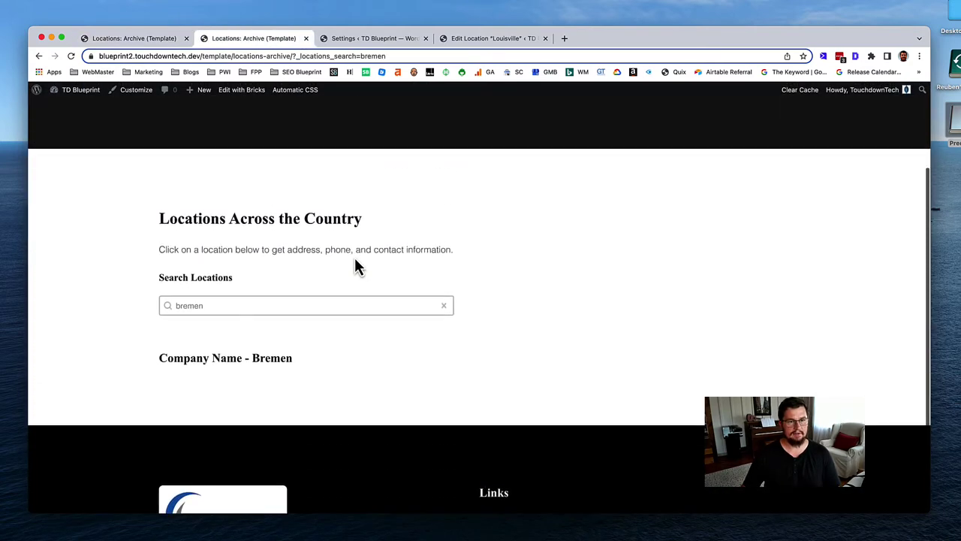
drag(404, 58, 293, 58)
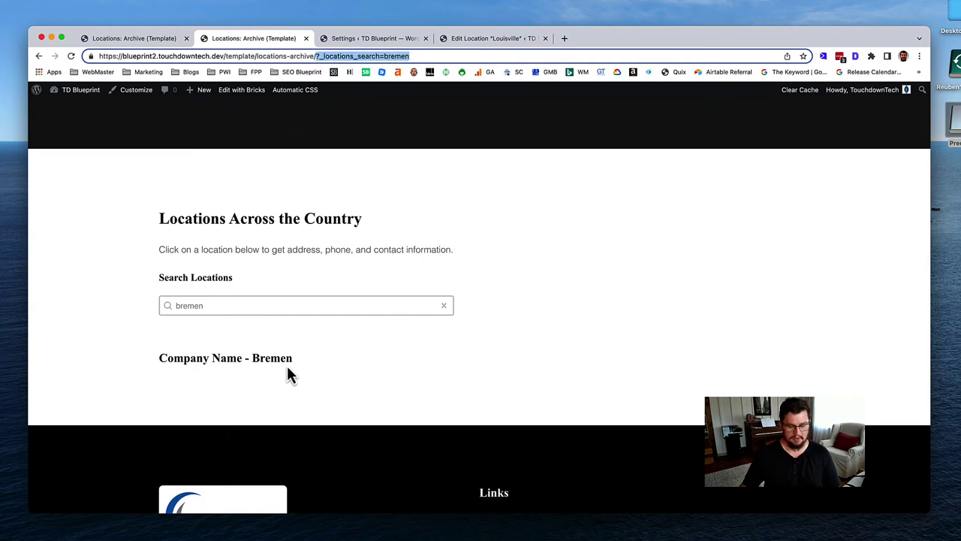
key(BackSpace)
key(Return)
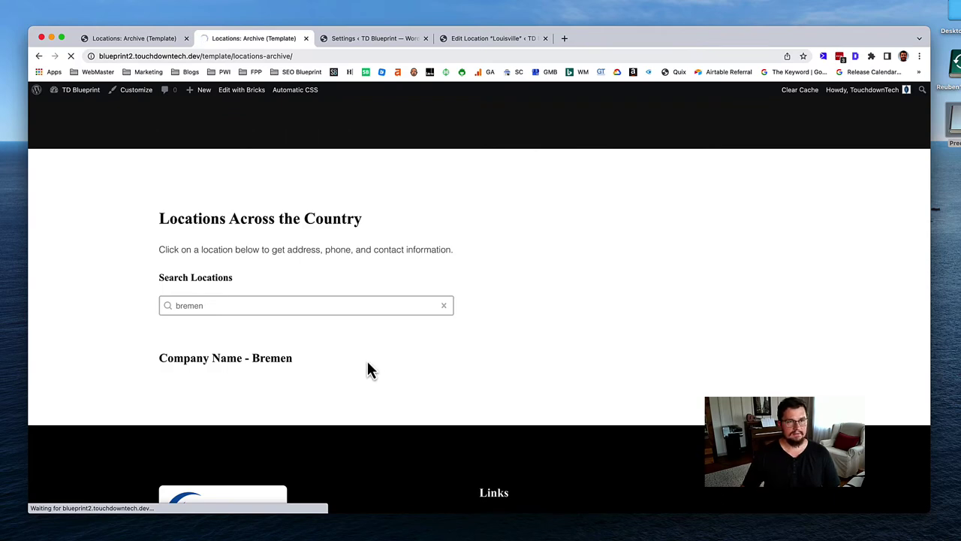
Step: Test the location search with "elkhart" and "in", clearing the search after each term
scroll(368, 370, down, 5)
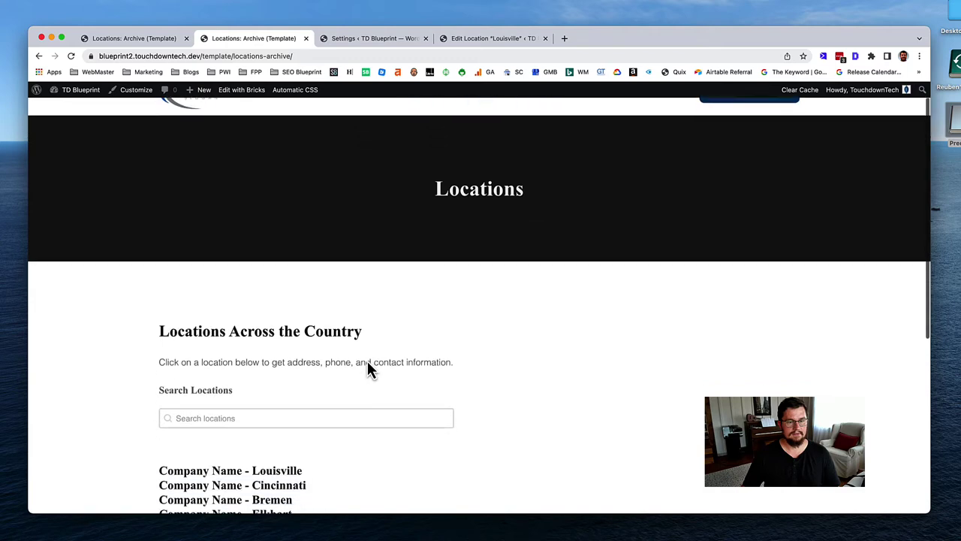
click(304, 257)
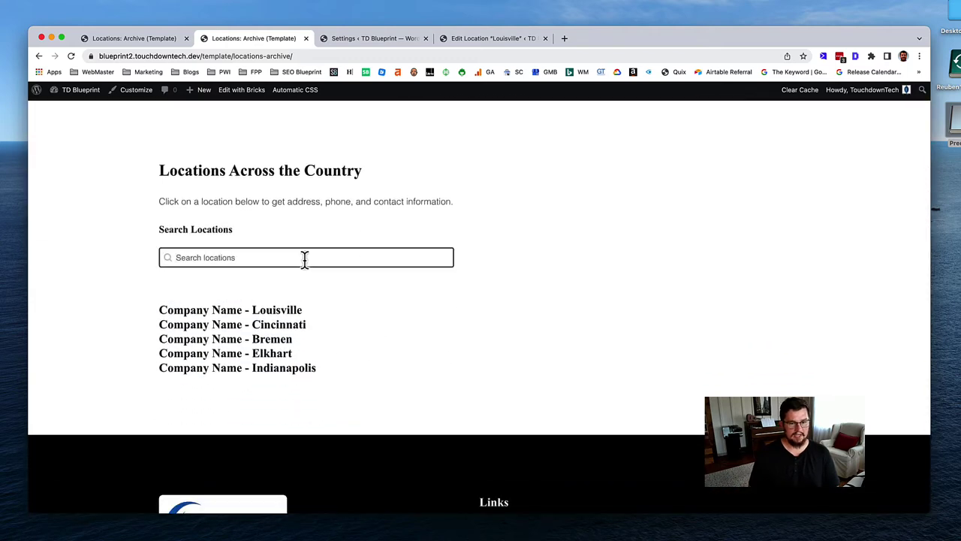
text(elkhart)
key(Return)
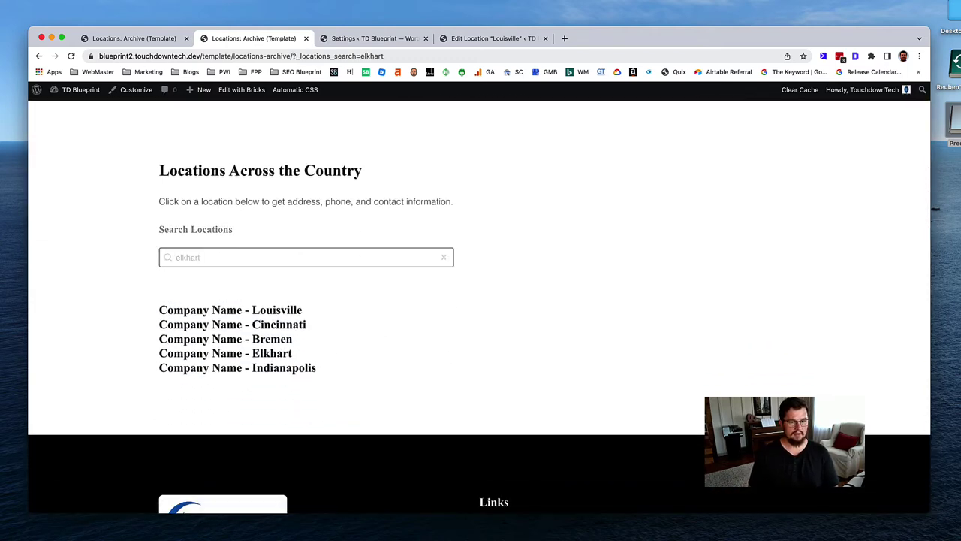
key(super+a)
key(BackSpace)
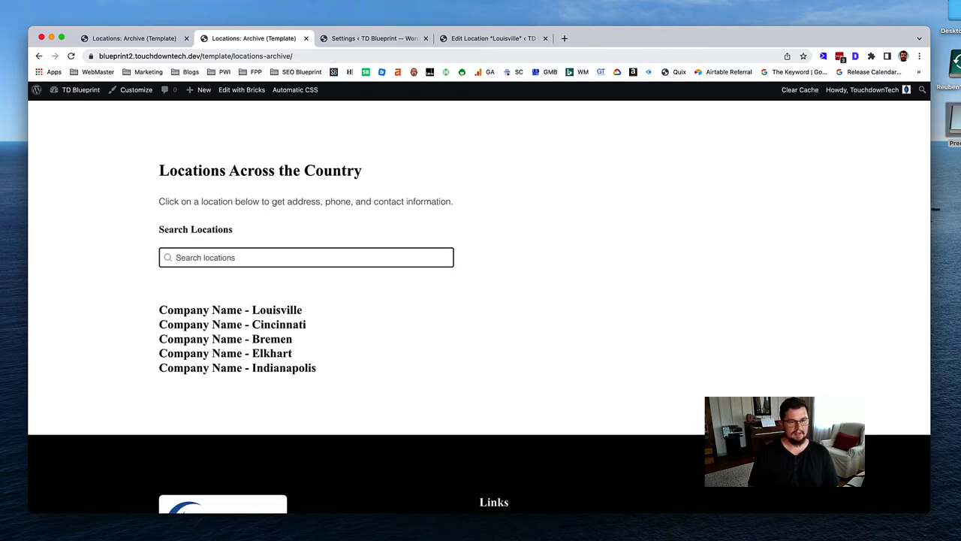
text(in)
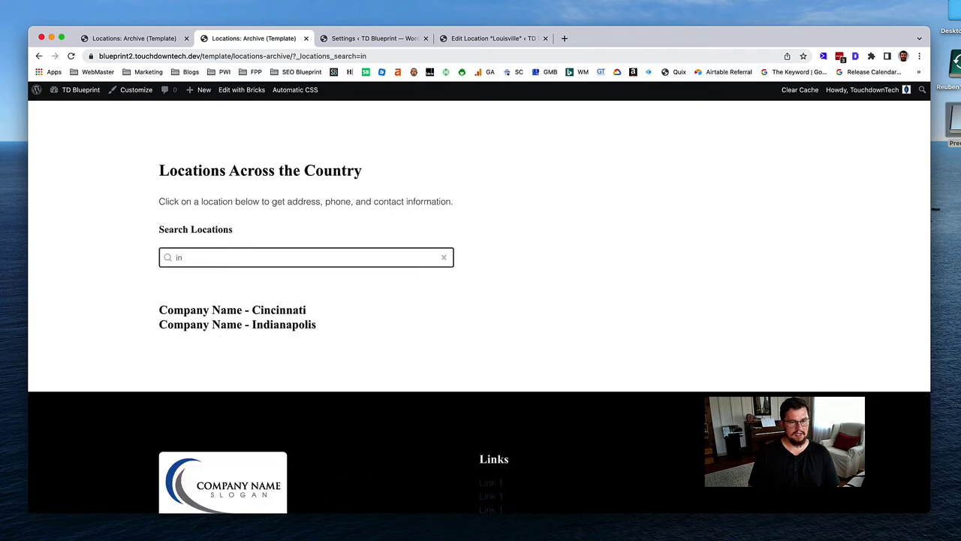
key(BackSpace)
key(BackSpace)
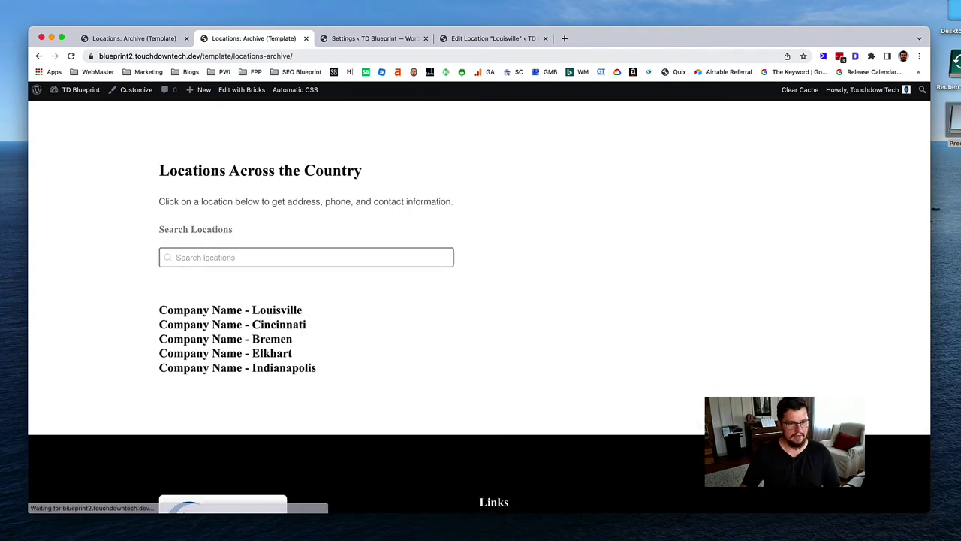
Step: Copy the shortcode of the "Locations: Load More" facet from the Gridbuilder list of all facets
click(160, 42)
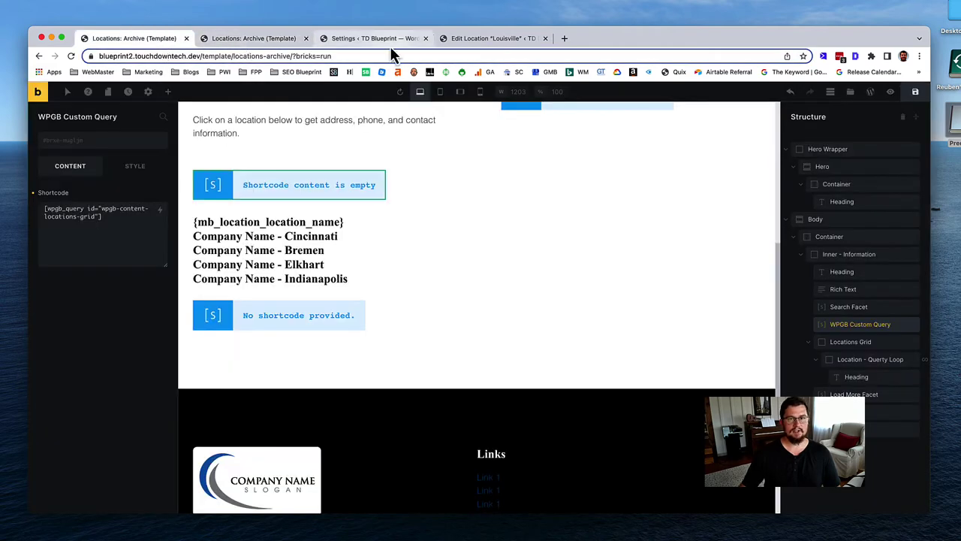
click(268, 41)
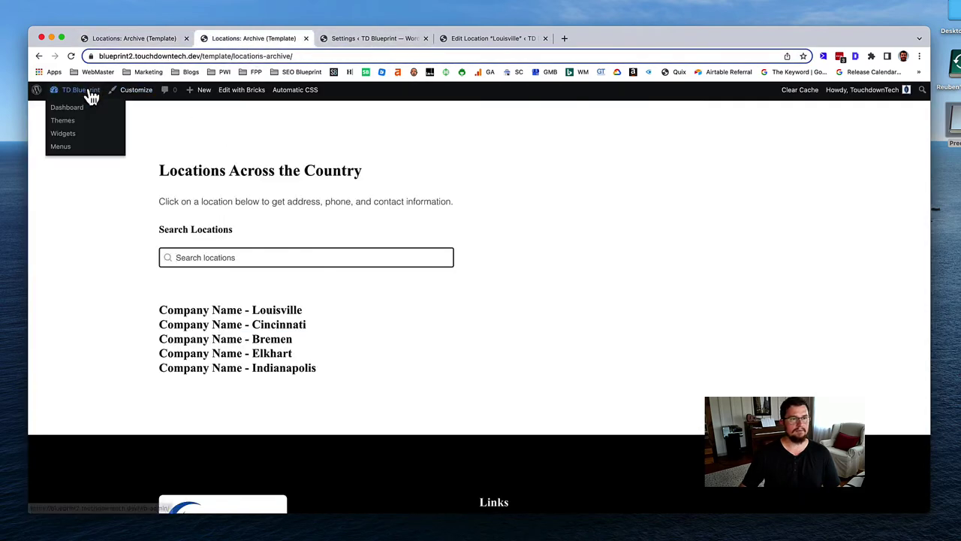
click(371, 39)
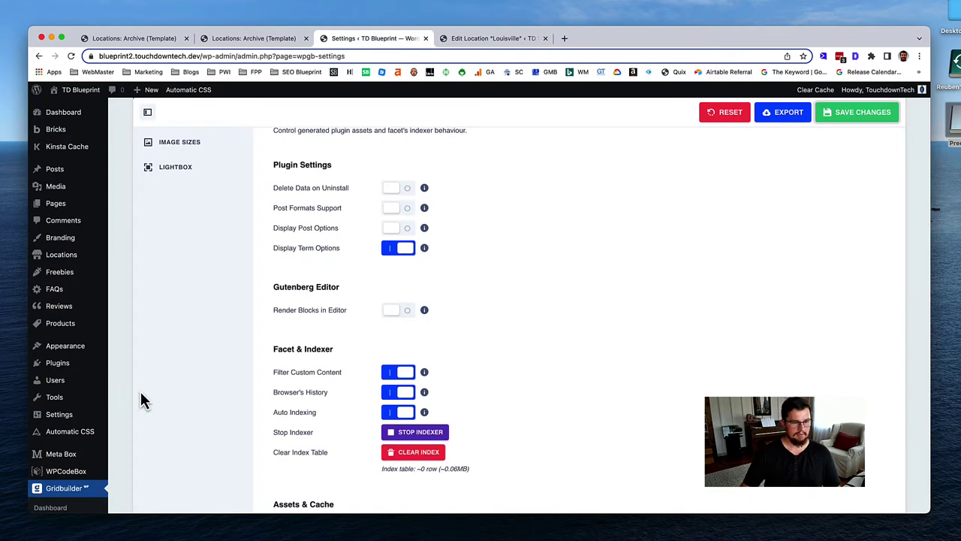
scroll(141, 400, up, 3)
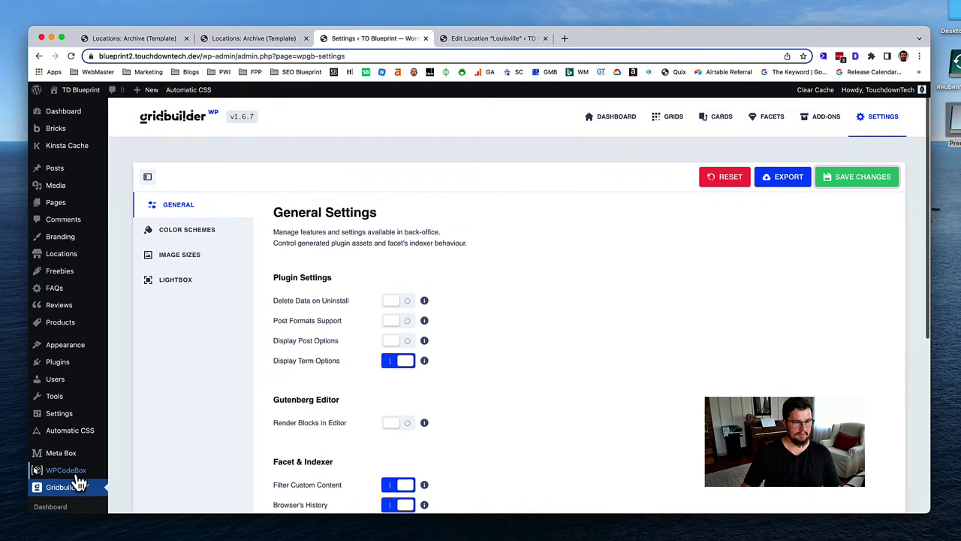
scroll(78, 480, down, 3)
click(52, 455)
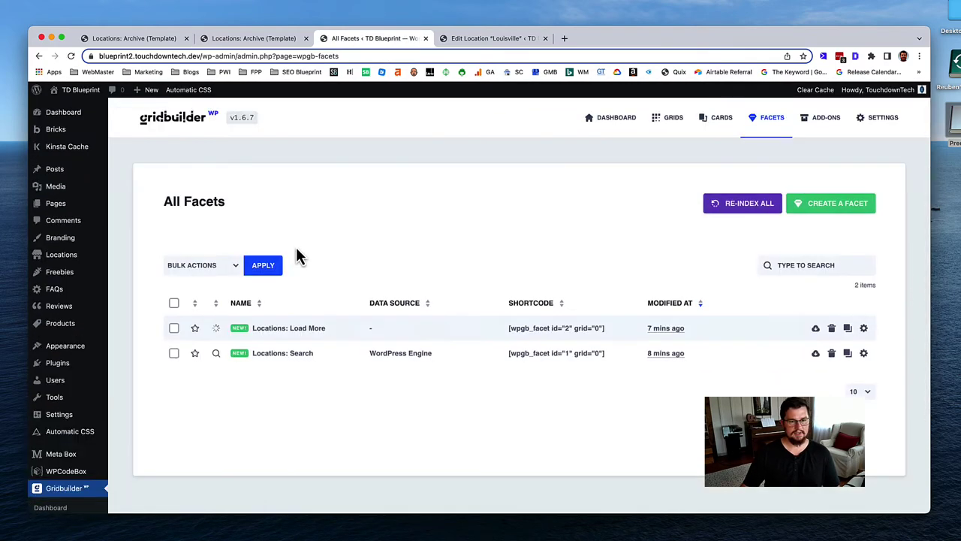
click(569, 333)
Step: Paste the shortcode [wpgb_facet id="2" grid="0"] into the Load More Facet element of the Locations archive template
click(140, 38)
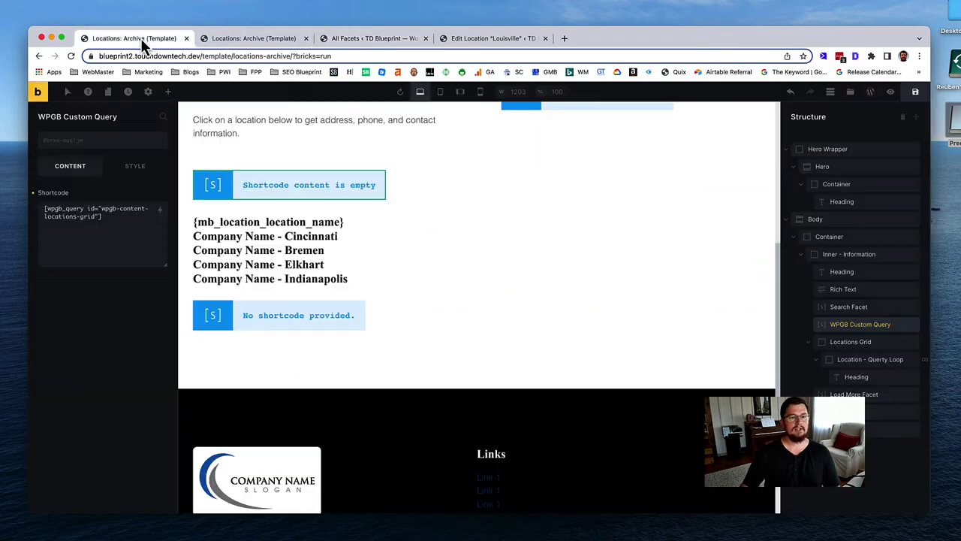
click(311, 312)
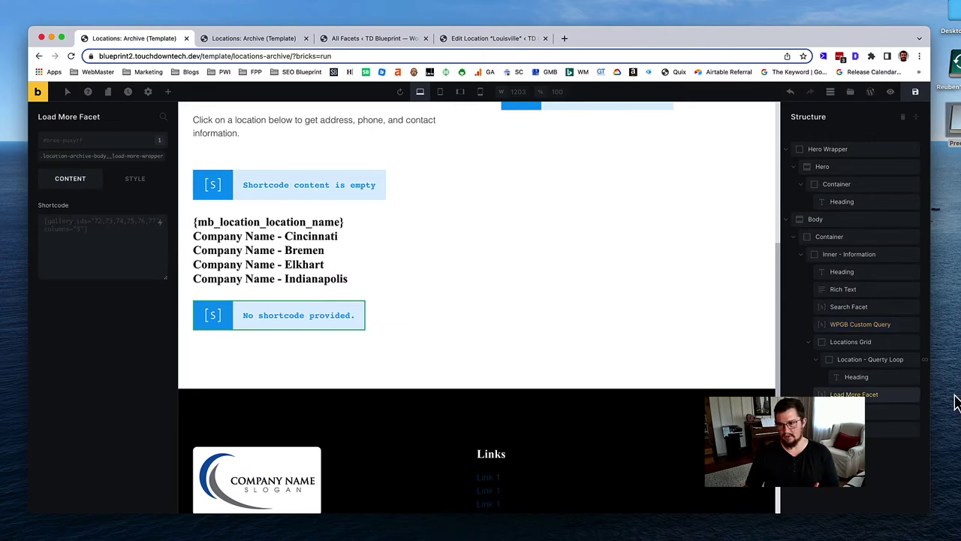
click(88, 233)
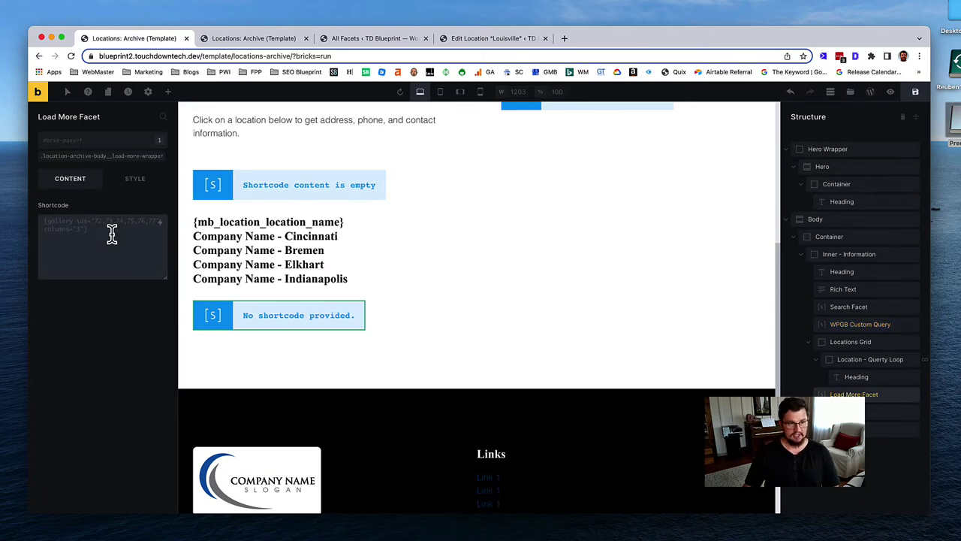
key(super+v)
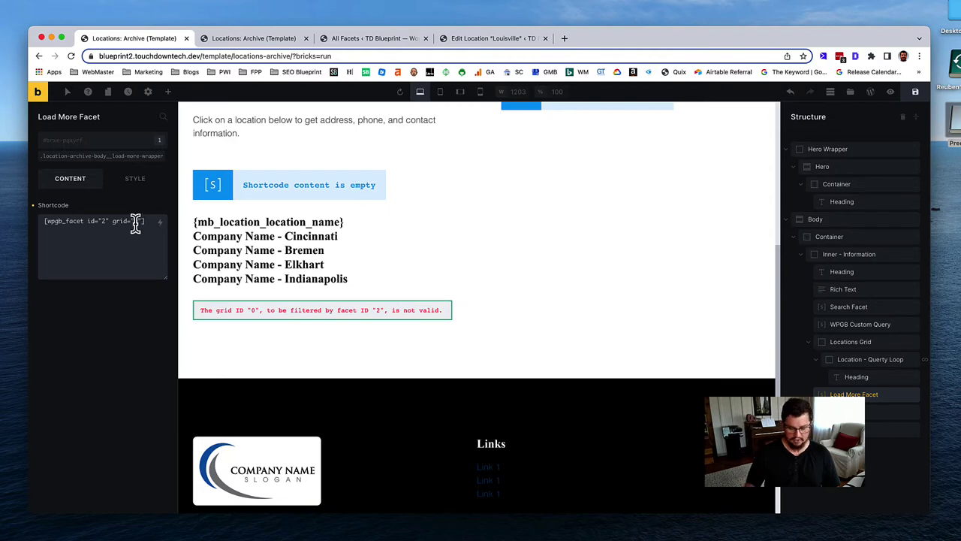
Step: Set the grid in the Load More Facet shortcode to "wpgb-content-locations-grid", save the template and reload the front-end archive
text(wpgr)
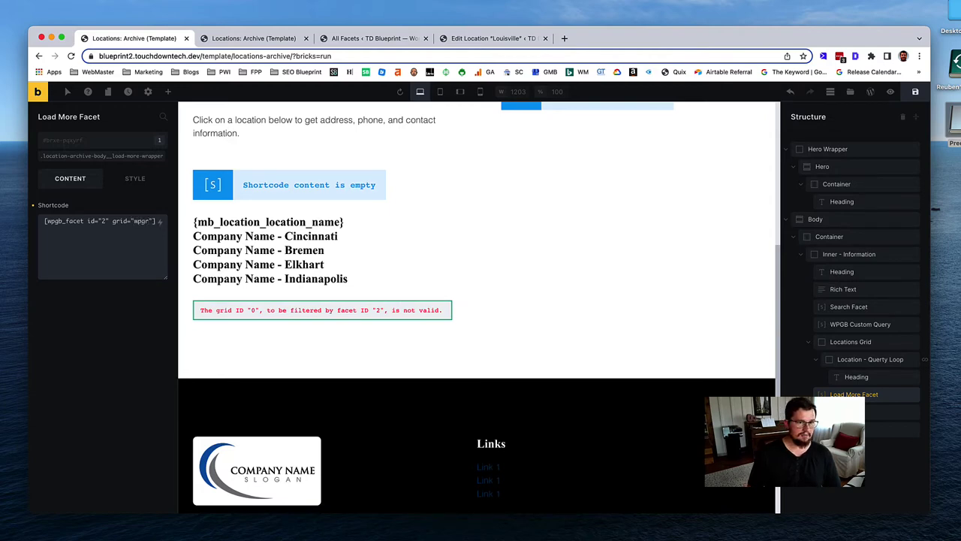
key(BackSpace)
text(b-)
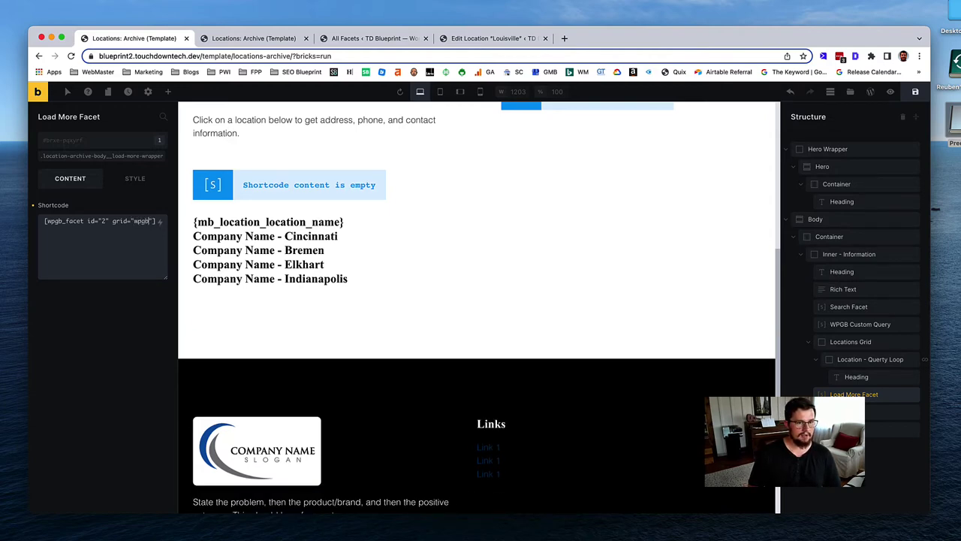
text(conc)
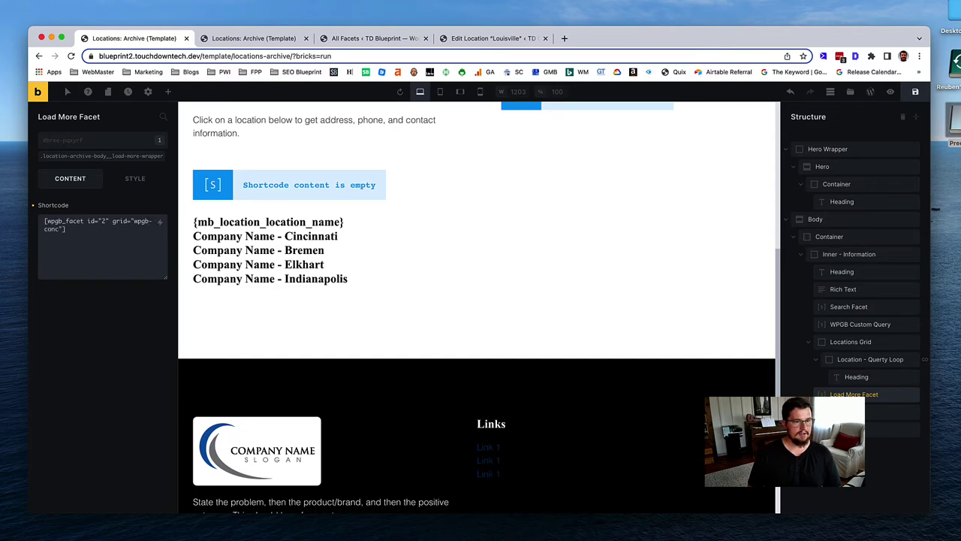
key(BackSpace)
text(tent-)
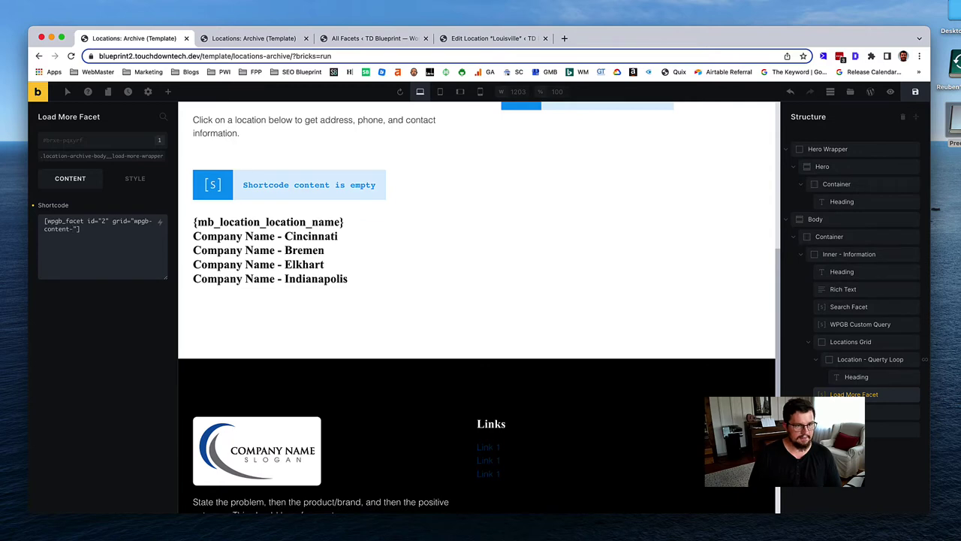
text(locations-grid)
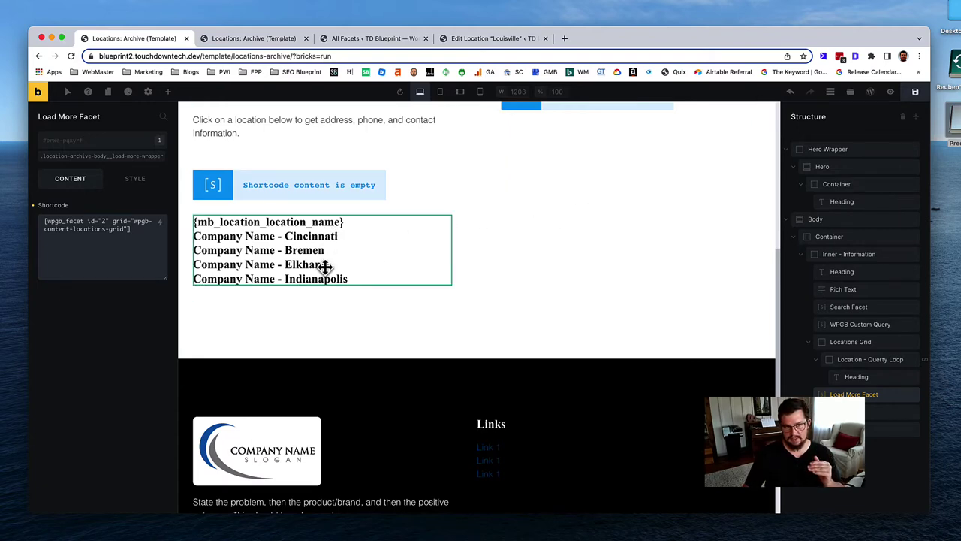
click(916, 98)
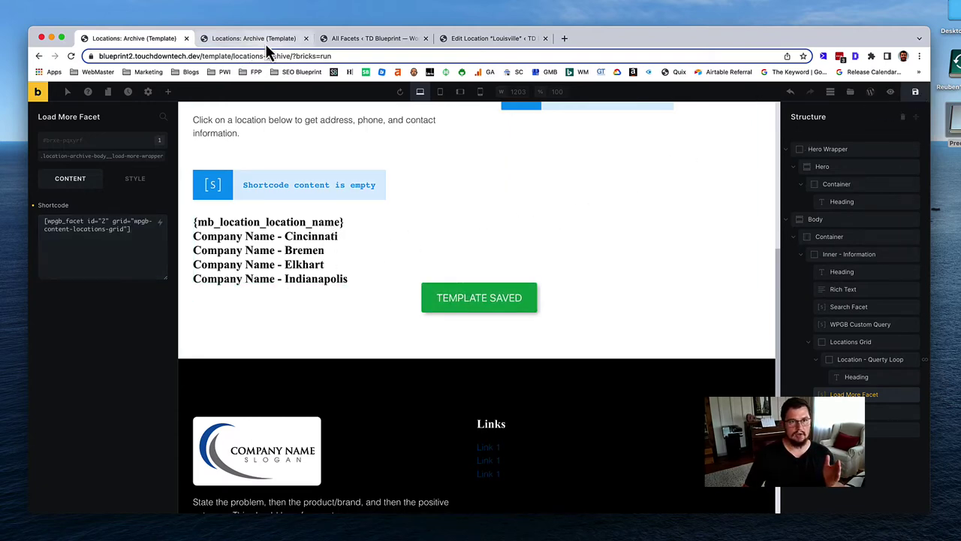
click(269, 41)
key(super+r)
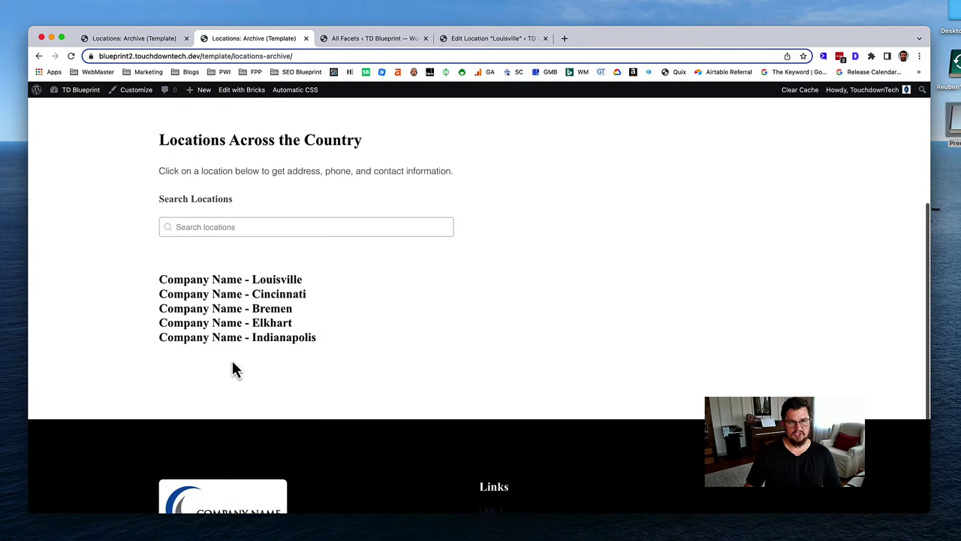
Step: Limit the location query loop to 3 posts per page and save the template
click(161, 38)
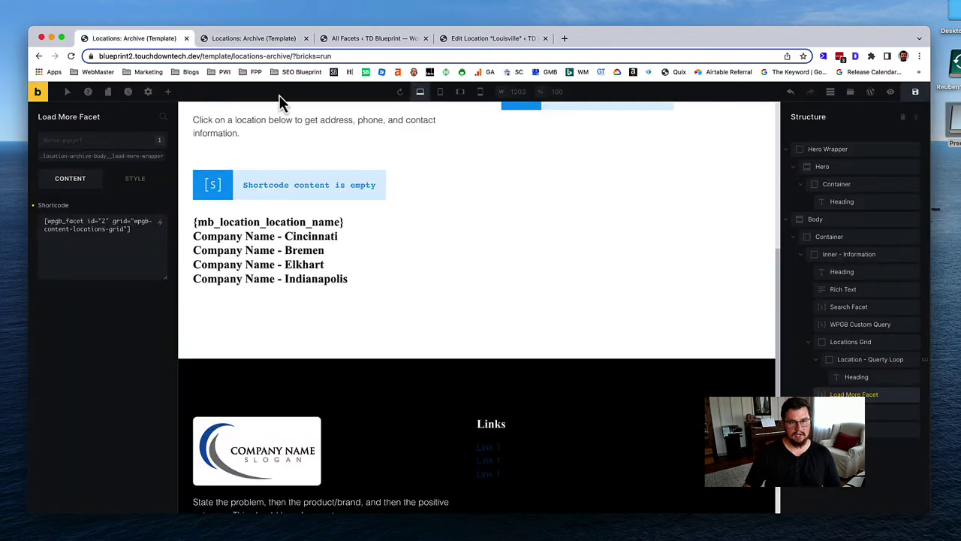
click(340, 257)
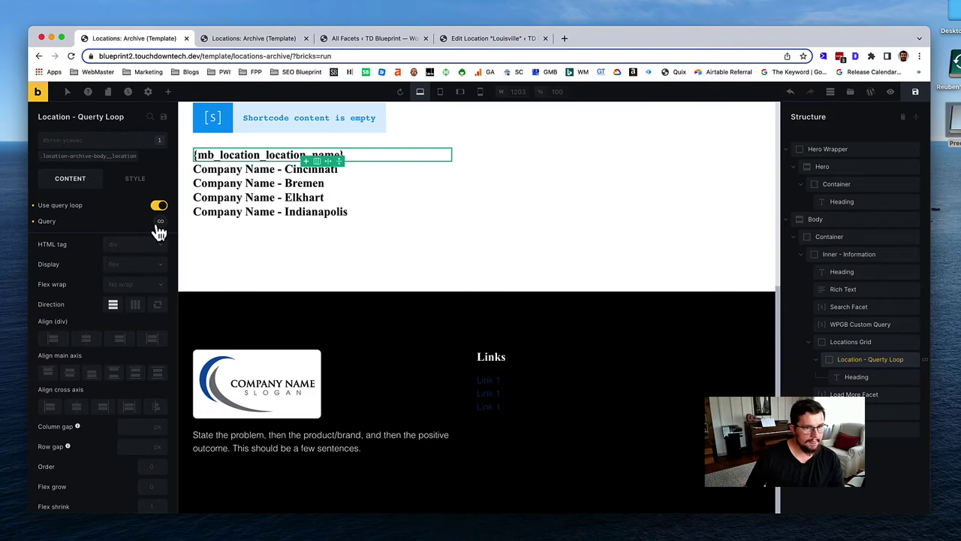
click(160, 223)
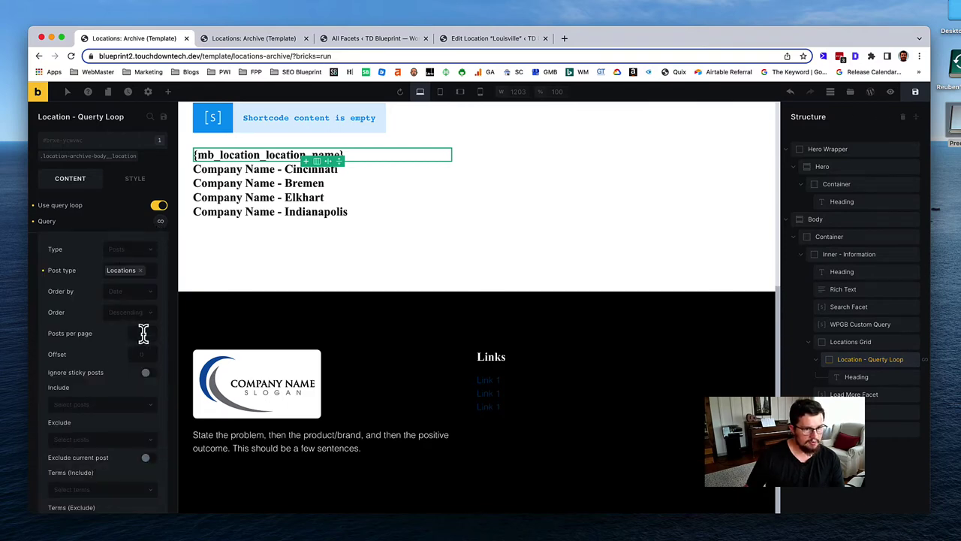
click(143, 332)
text(3)
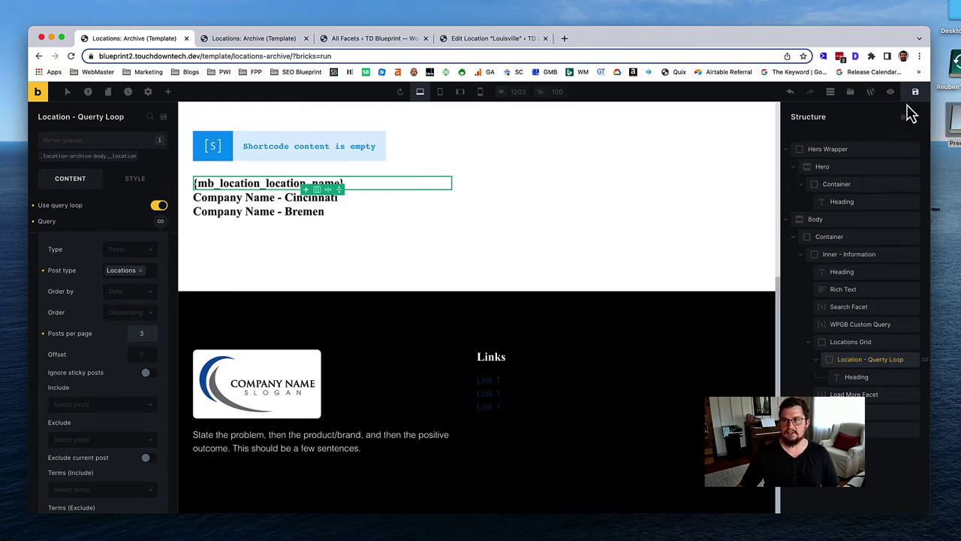
click(915, 91)
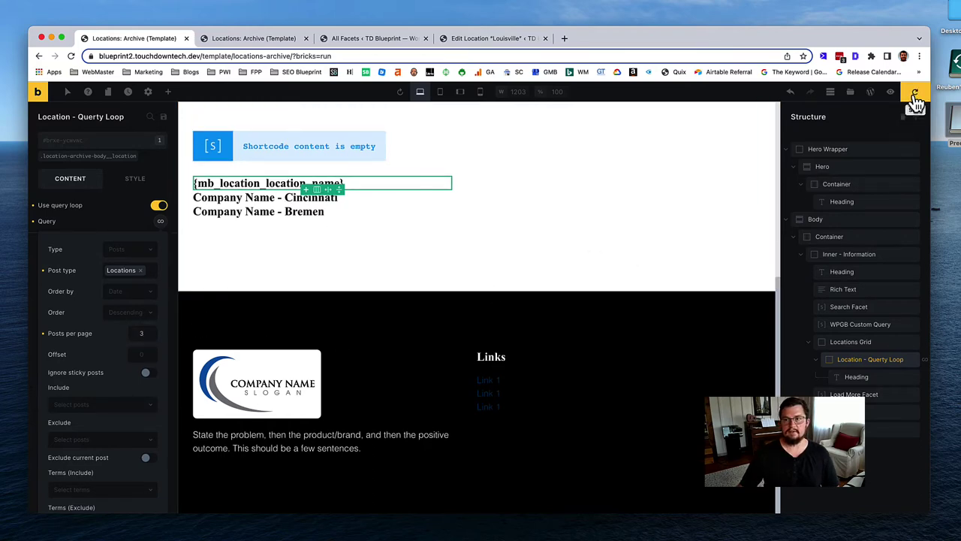
Step: Reload the front-end Locations archive, test loading more locations until all are listed, and reload the page again
click(270, 38)
key(super+r)
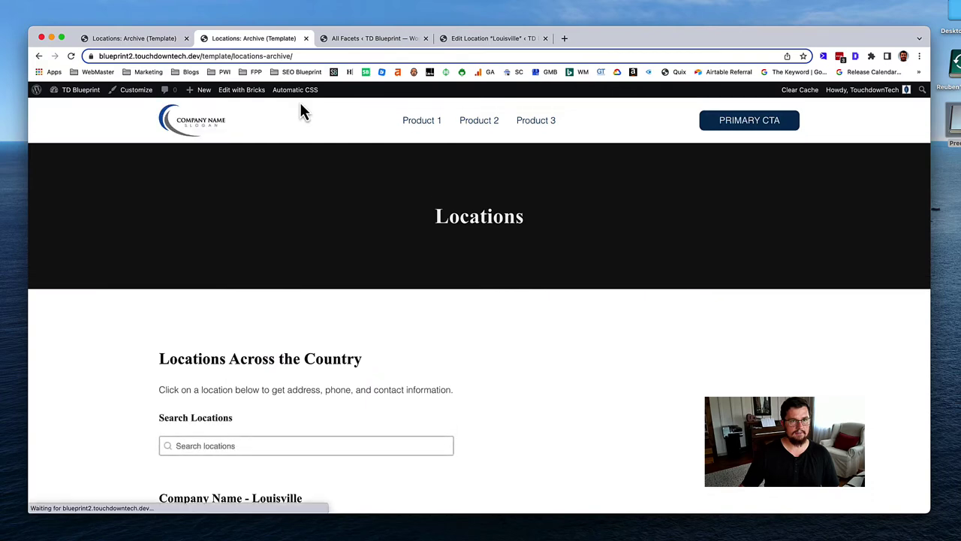
scroll(333, 279, down, 2)
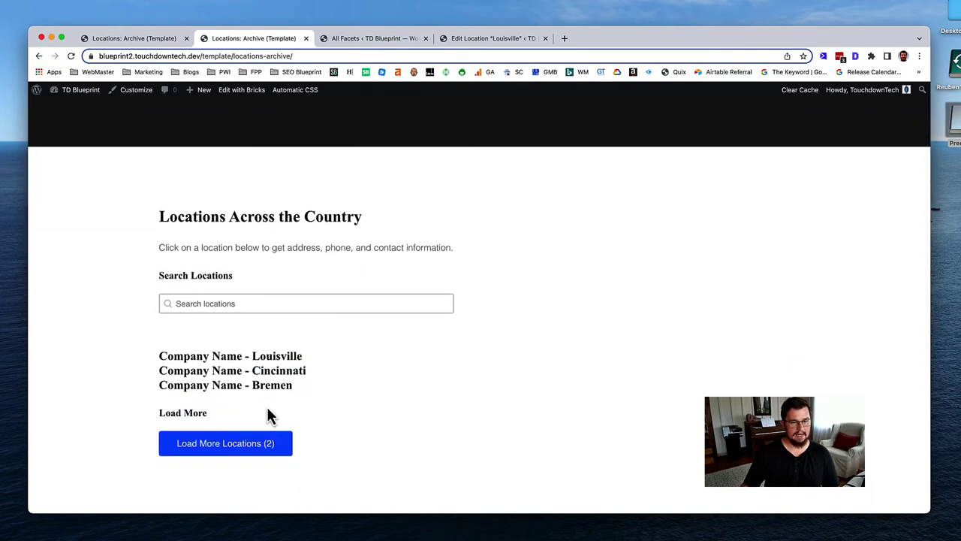
click(238, 448)
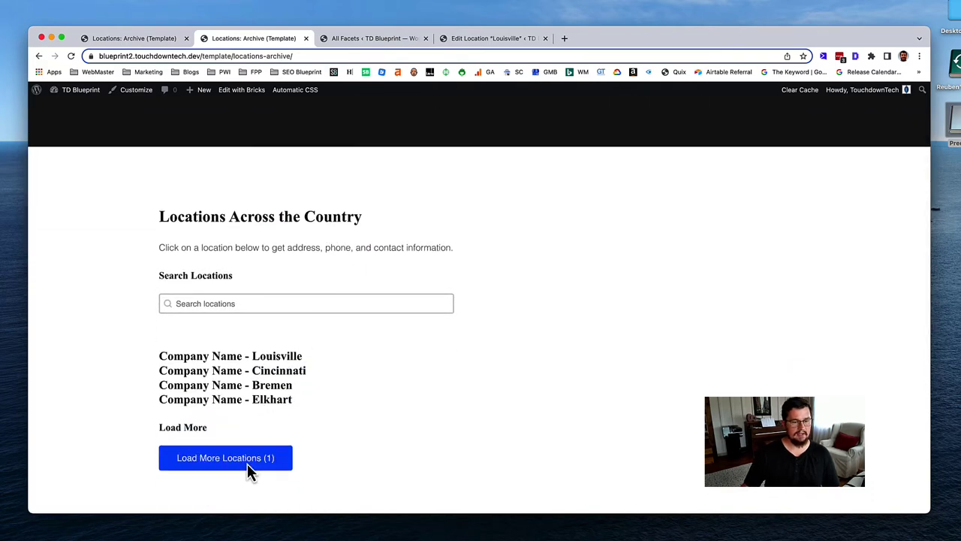
click(237, 461)
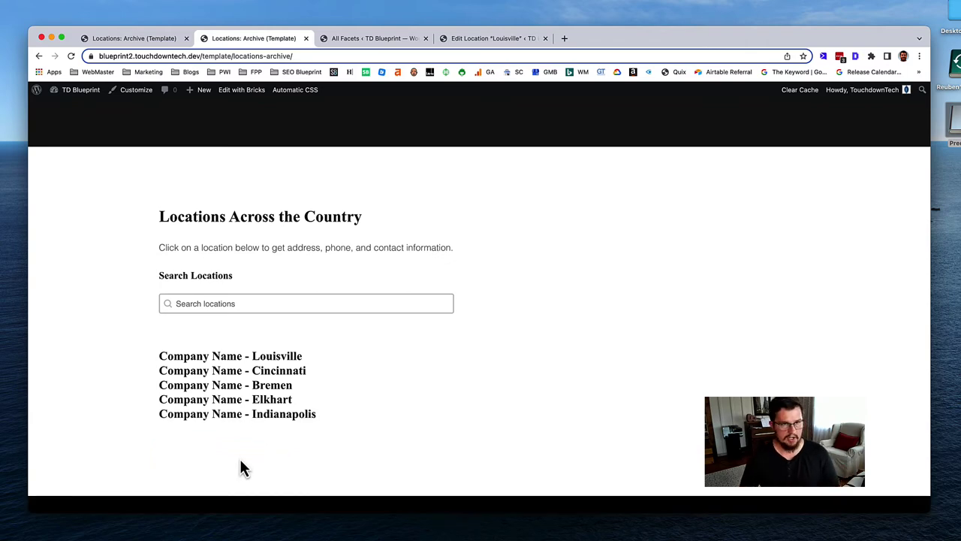
key(super+r)
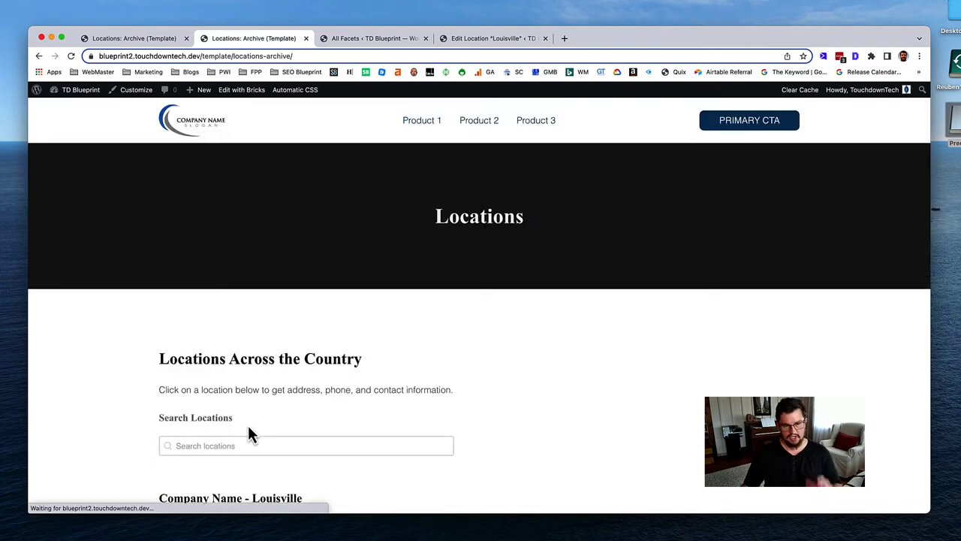
scroll(251, 435, down, 2)
scroll(252, 438, down, 2)
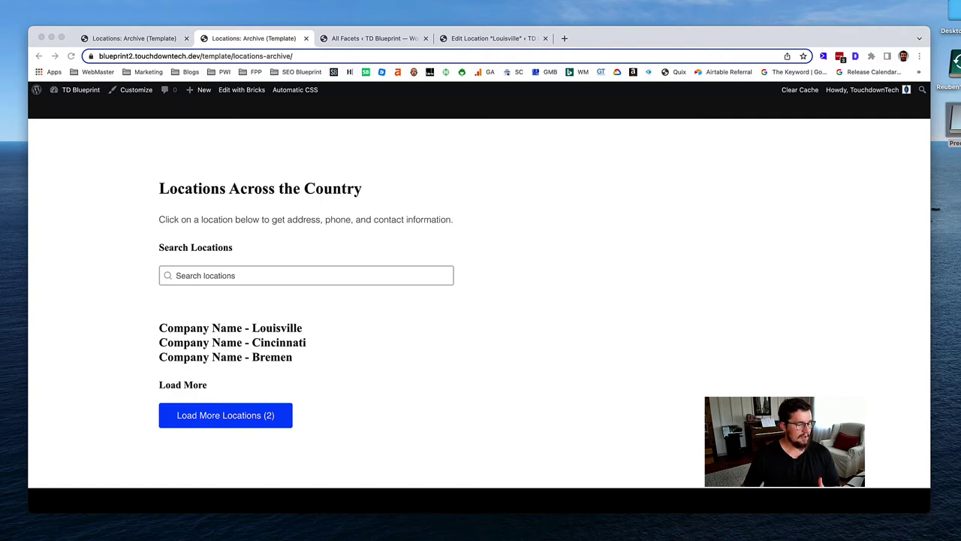
Step: Install and activate the Map Facet add-on for Gridbuilder
click(375, 39)
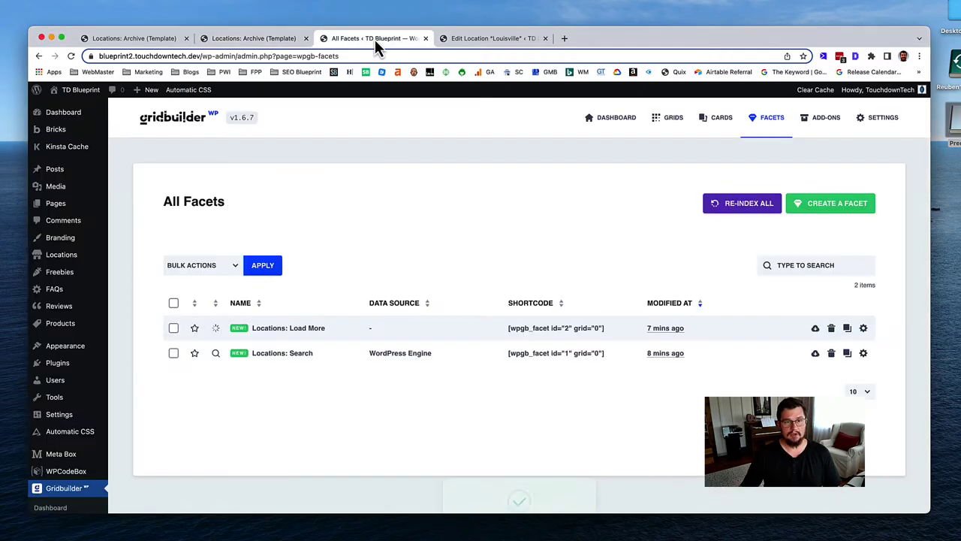
scroll(79, 390, down, 3)
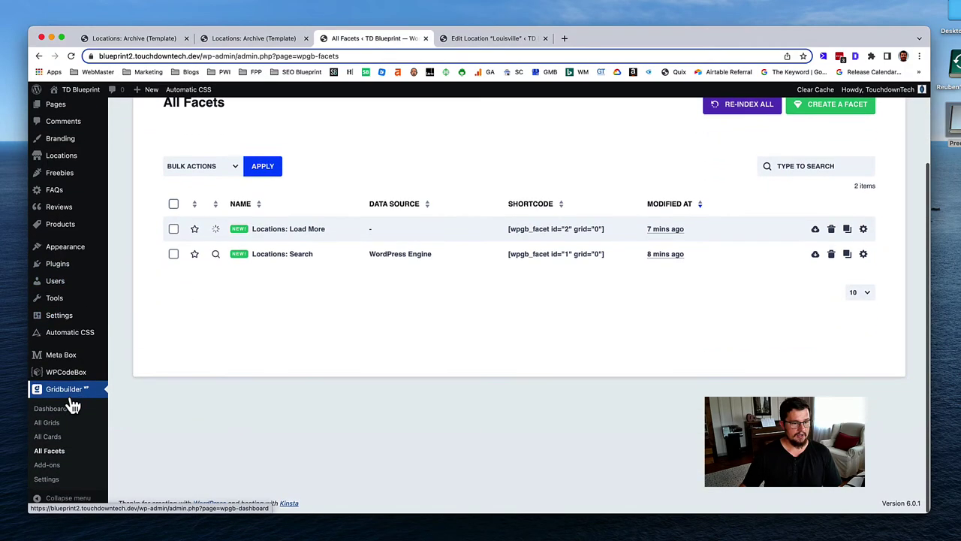
click(51, 465)
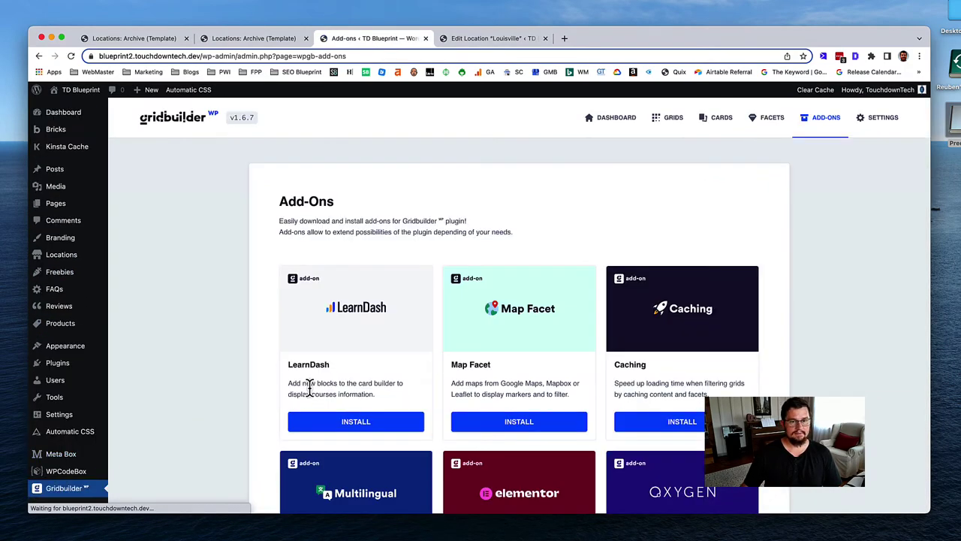
scroll(341, 390, down, 5)
scroll(344, 393, up, 4)
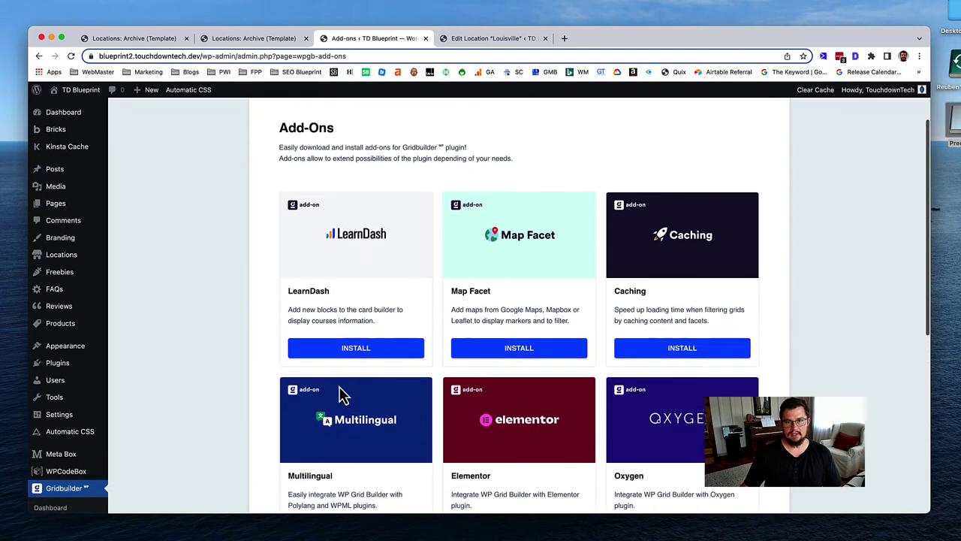
click(521, 339)
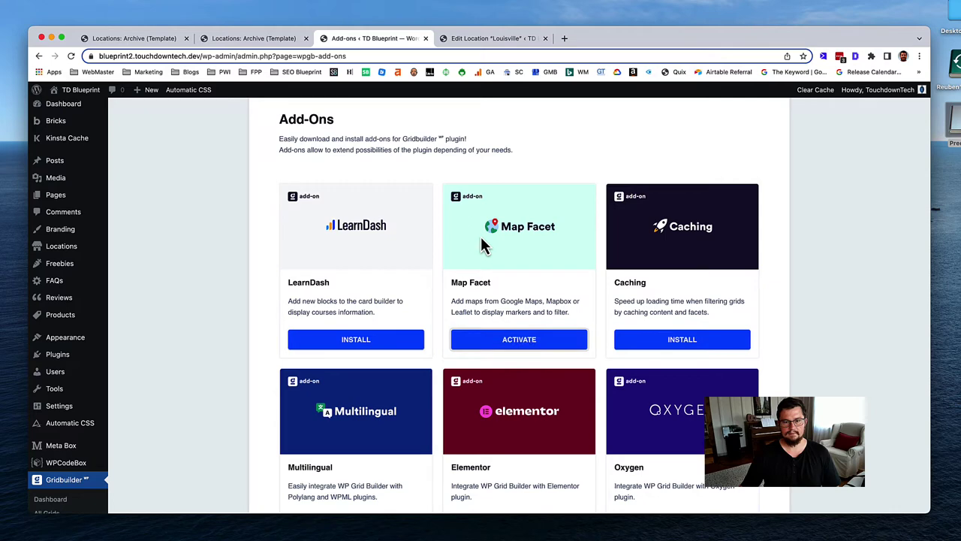
click(526, 341)
Step: Create a new Gridbuilder facet named "Locations: Map" with the slug "locations_map"
scroll(256, 350, down, 3)
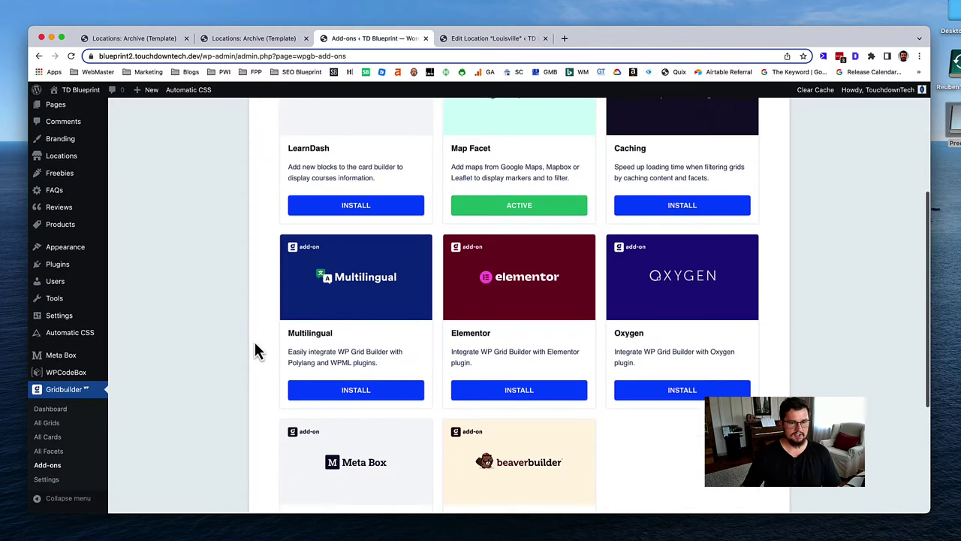
click(52, 452)
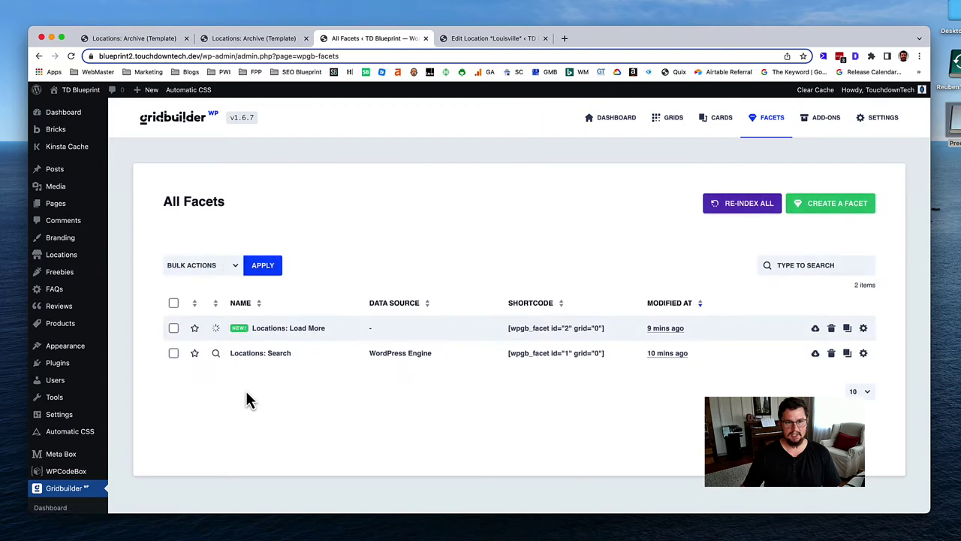
click(841, 204)
drag(484, 276, 379, 292)
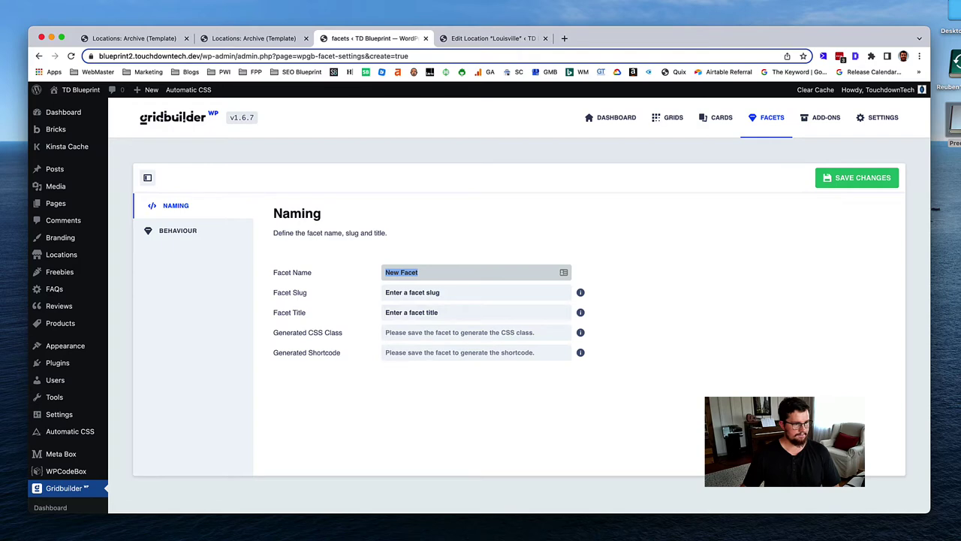
key(super+Tab)
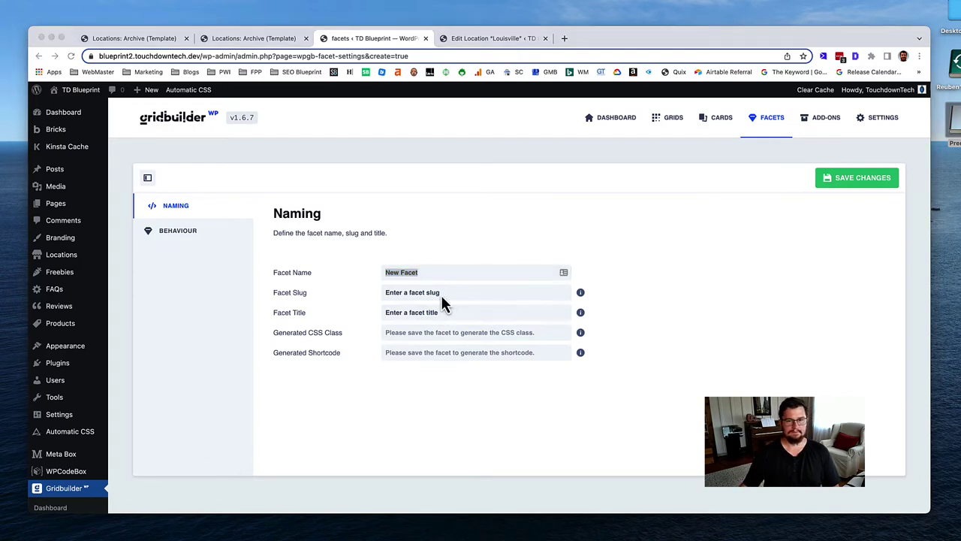
key(super+Tab)
text(L)
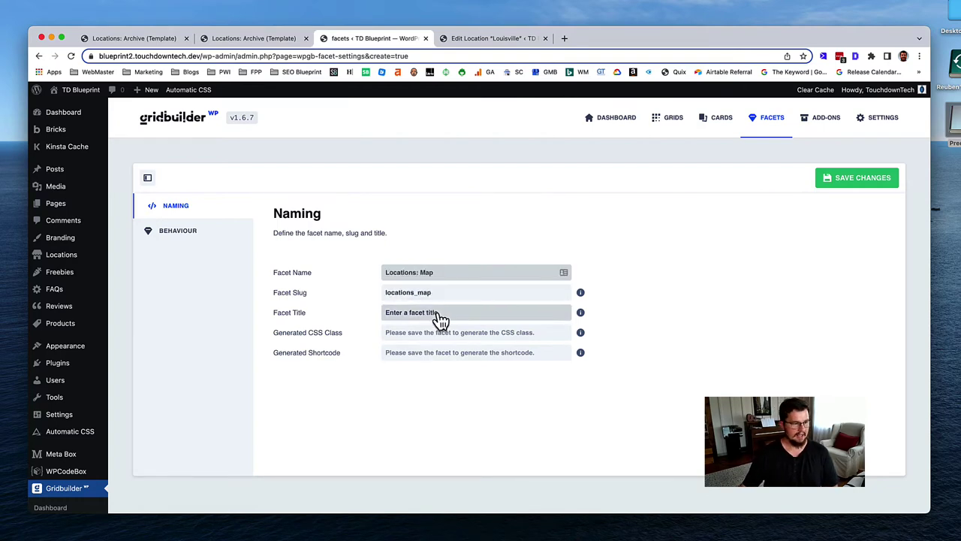
key(super+Tab)
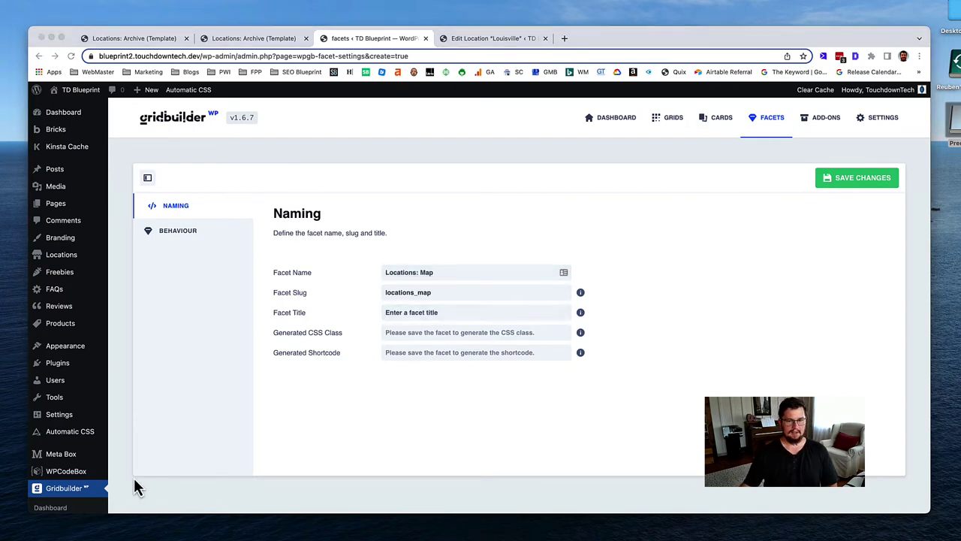
key(super+Tab)
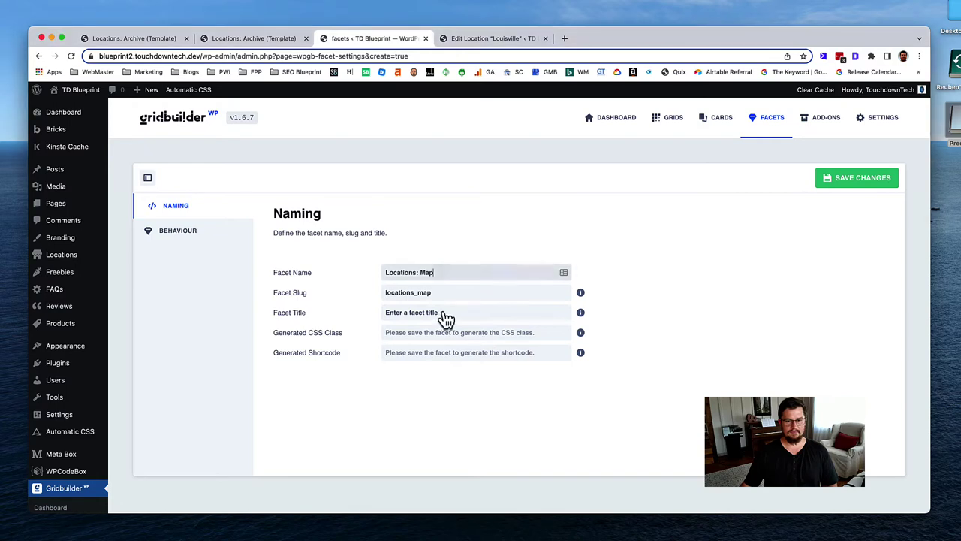
Step: Set the facet title to "View Locations on Map" and save the facet
click(459, 319)
text(Vie)
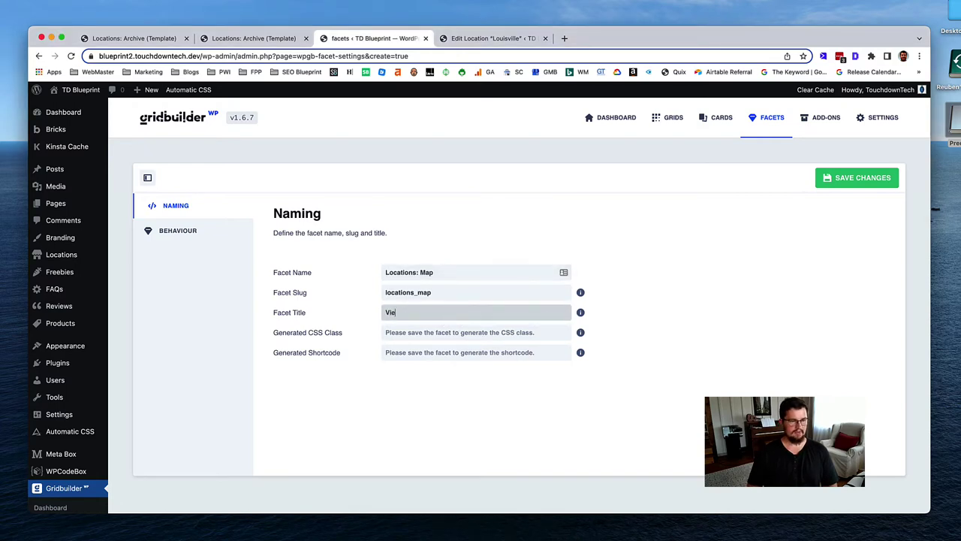
text(w Locations on Map)
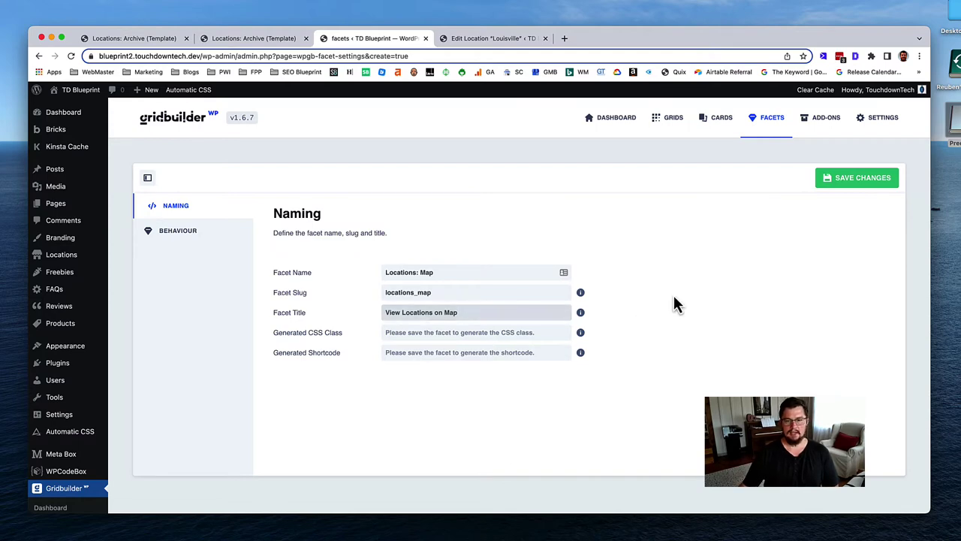
click(845, 184)
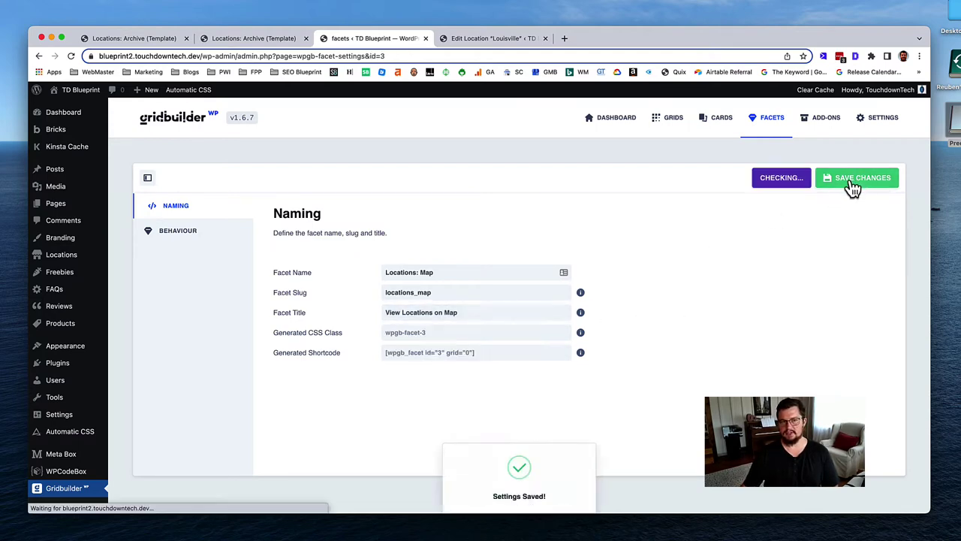
Step: Set the Locations: Map facet's filter type to Map in its behaviour settings
click(180, 232)
scroll(328, 317, down, 3)
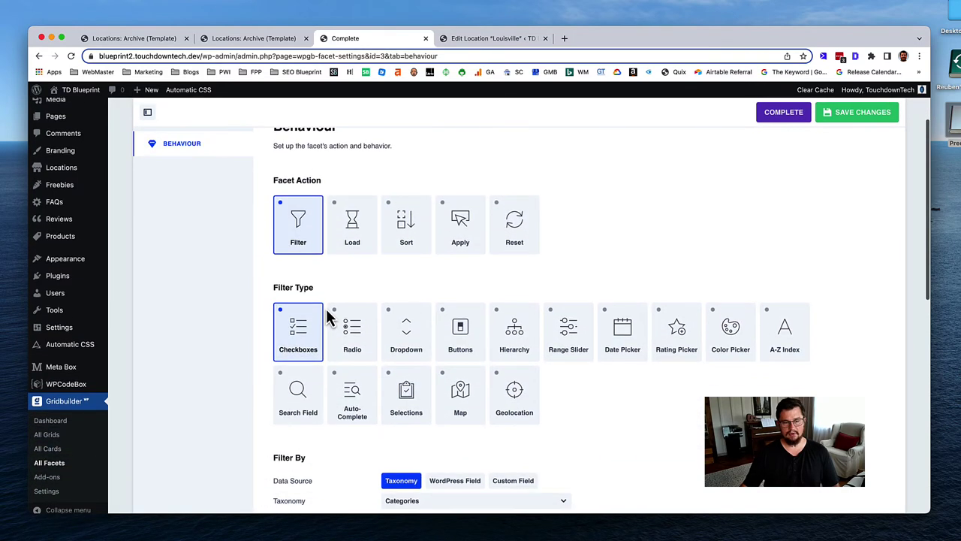
scroll(298, 325, down, 1)
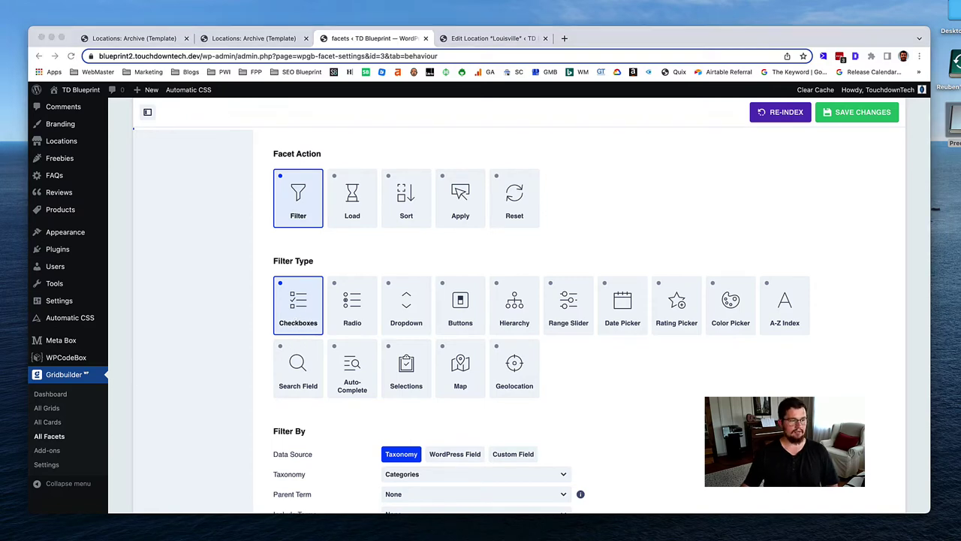
click(463, 385)
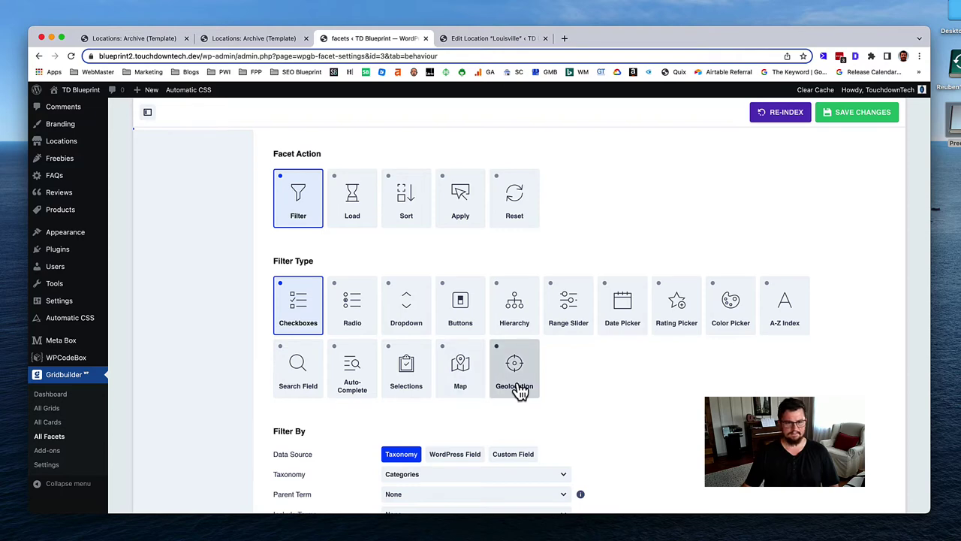
click(463, 375)
Step: Switch the map facet's data source to Custom Field and open the custom field selection
scroll(460, 379, down, 3)
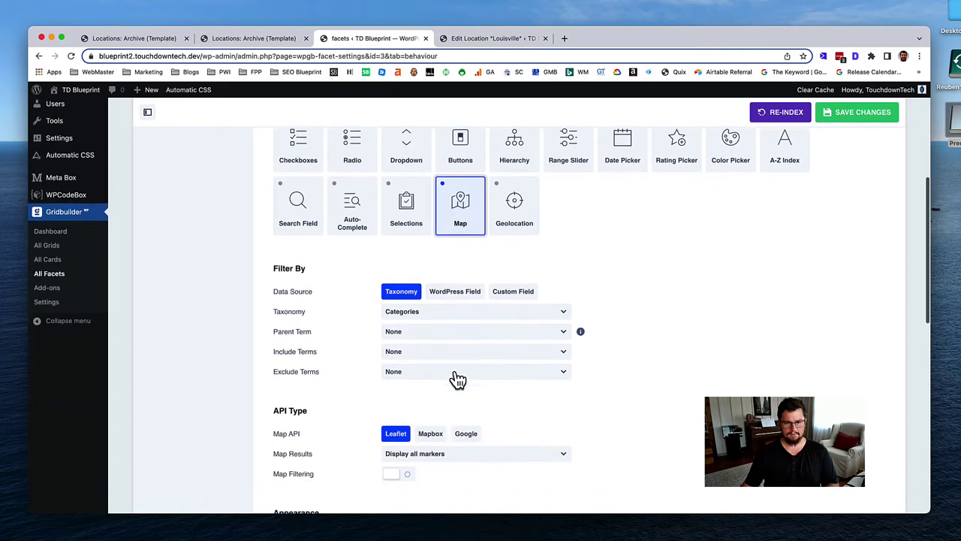
scroll(458, 380, down, 2)
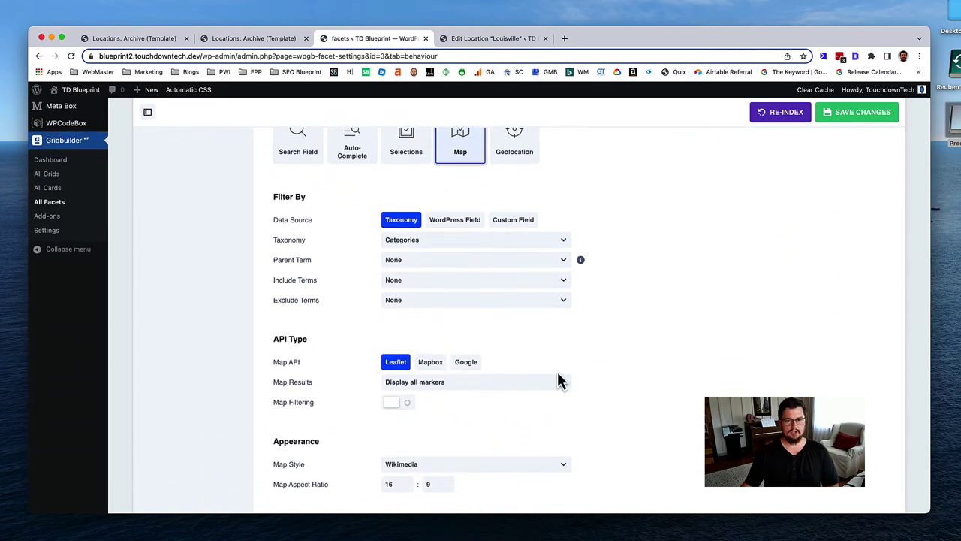
click(515, 223)
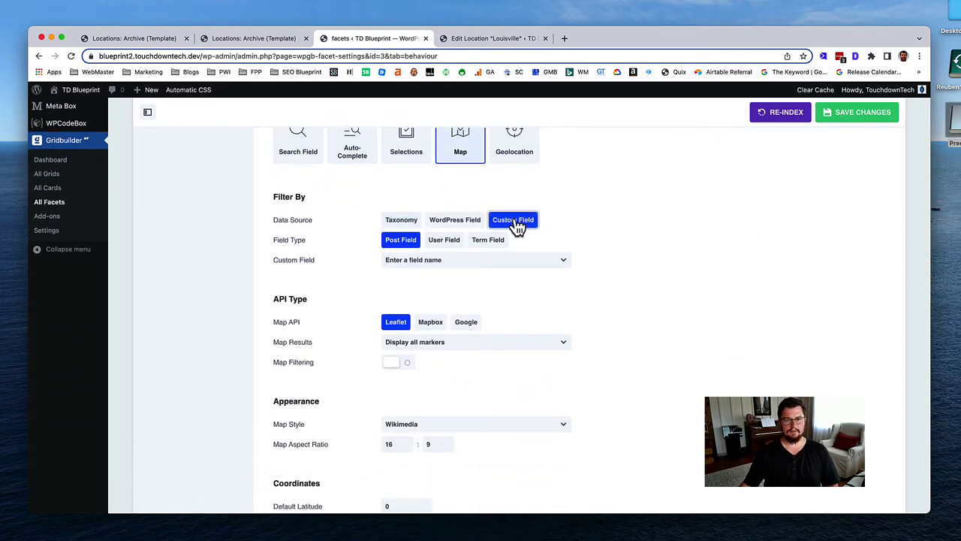
click(469, 261)
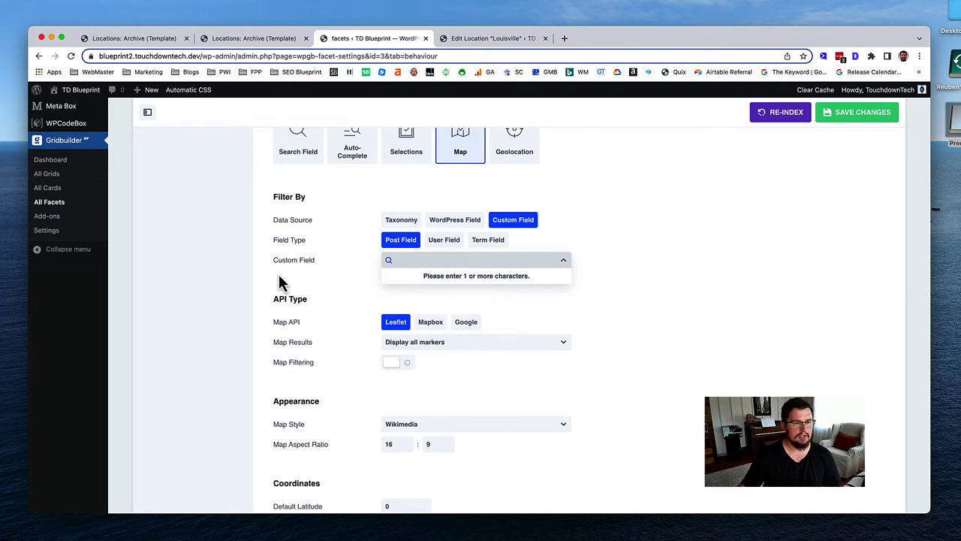
Step: Open the Meta Box post types in a separate browser tab and view the Location post type's settings
scroll(30, 169, up, 5)
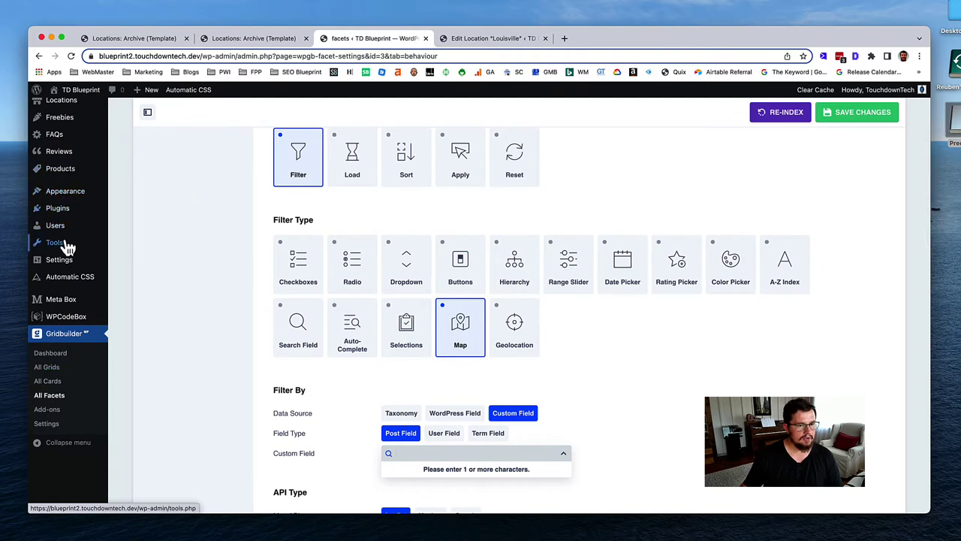
mouse_move(66, 289)
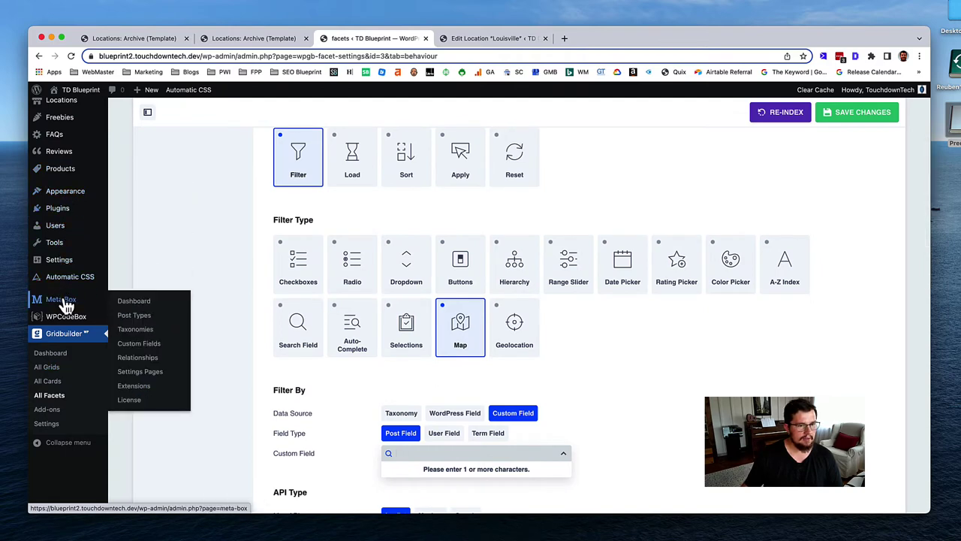
right_click(143, 319)
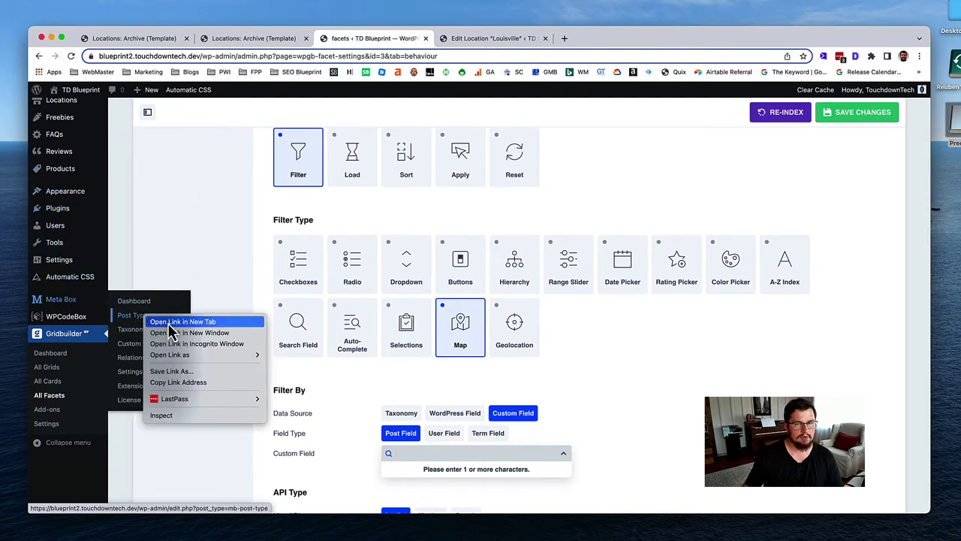
click(225, 323)
click(488, 39)
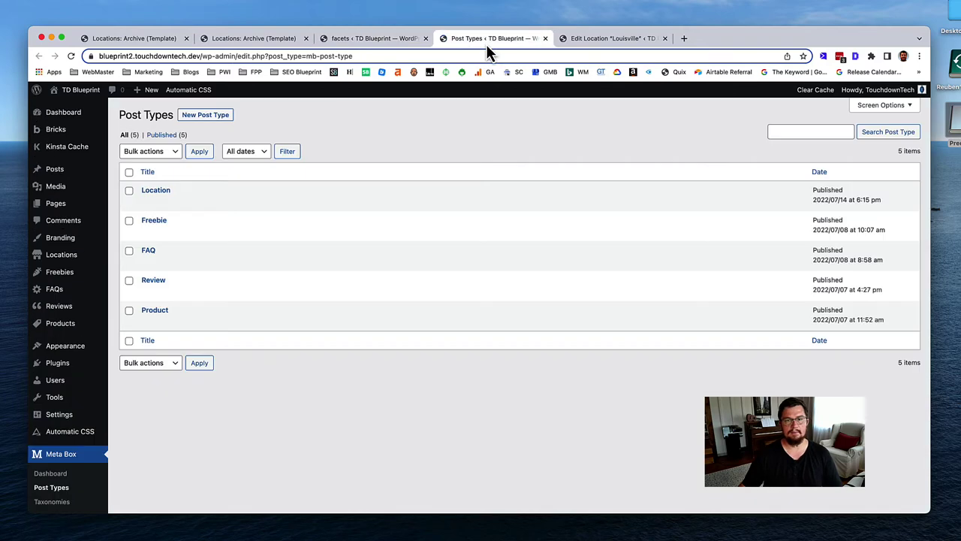
click(156, 190)
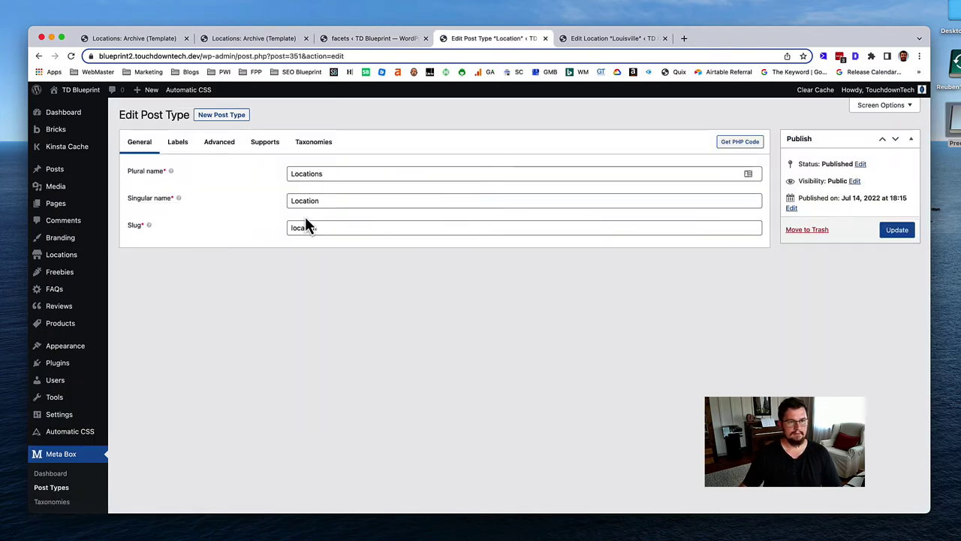
scroll(64, 390, down, 1)
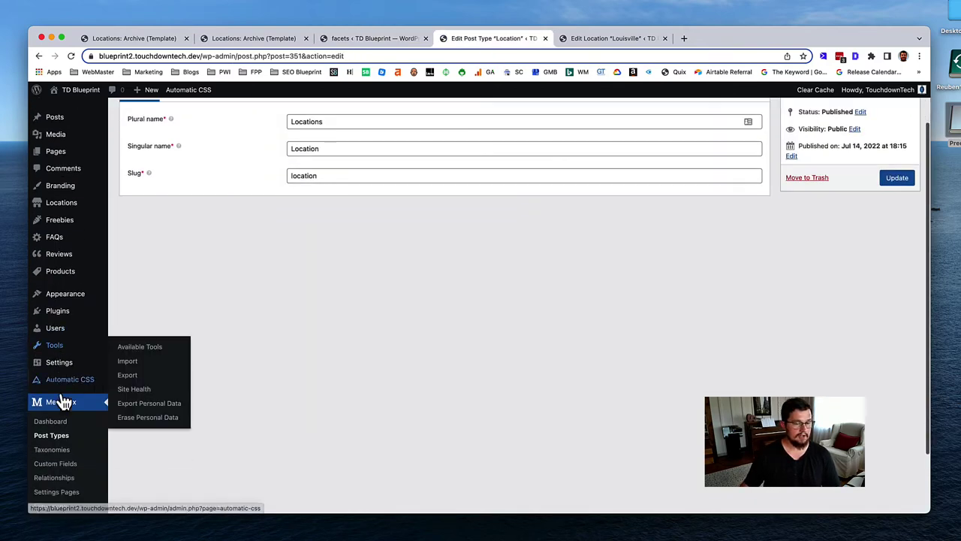
Step: Open the Location field group in Meta Box and examine the Location: Address group and its sub fields
scroll(64, 402, down, 1)
click(66, 417)
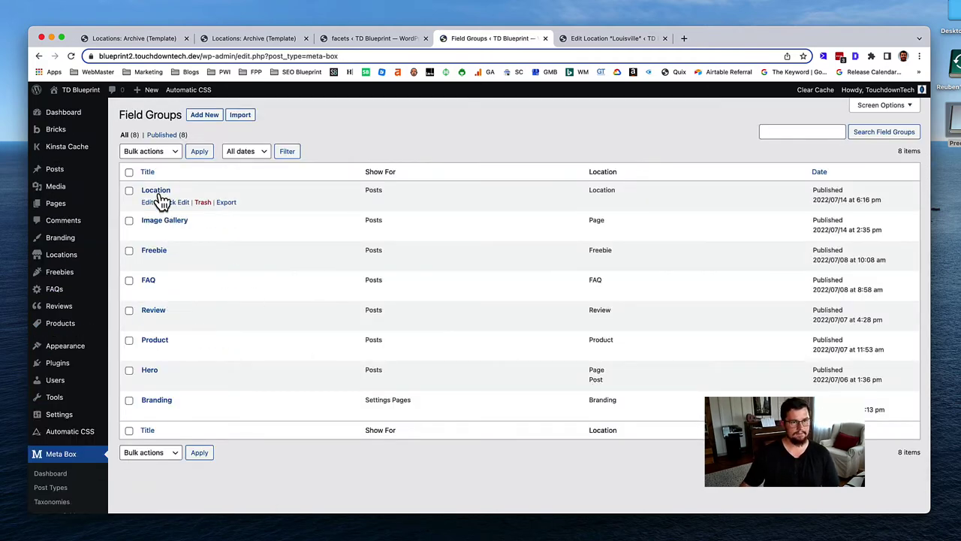
click(157, 191)
scroll(298, 232, down, 10)
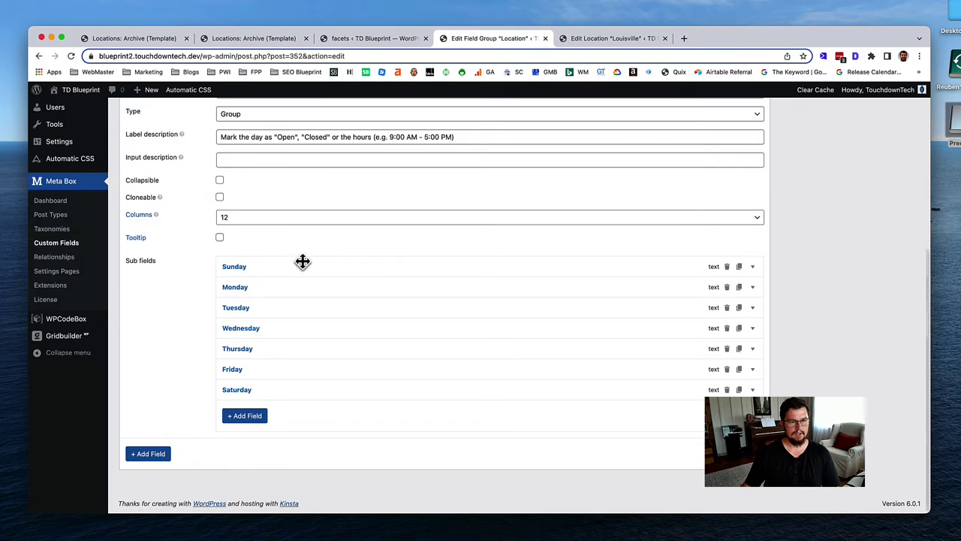
scroll(302, 262, up, 10)
click(301, 260)
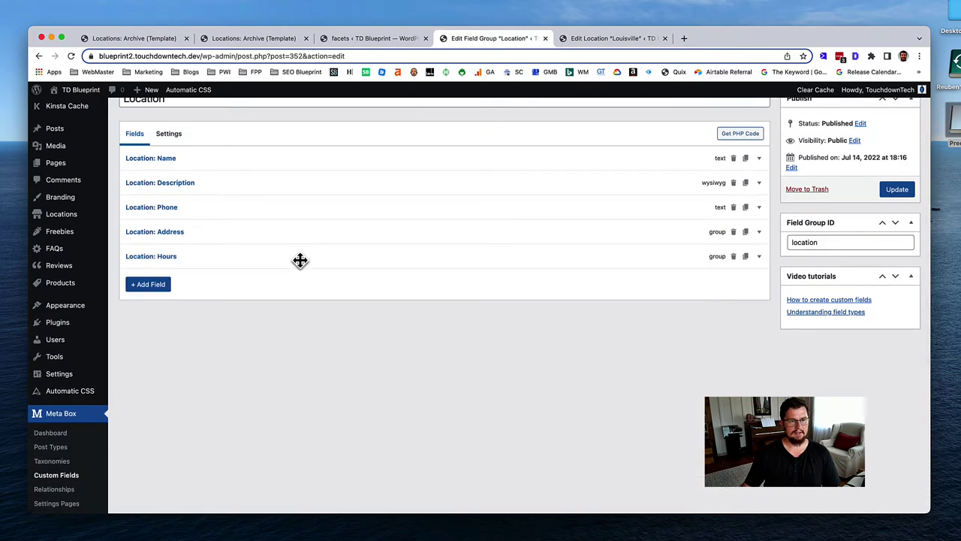
click(228, 235)
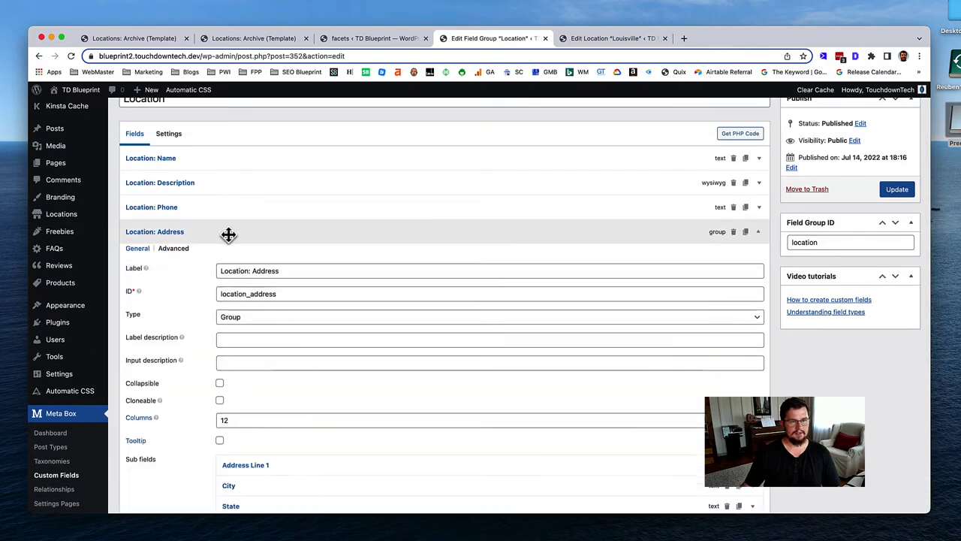
scroll(226, 239, down, 4)
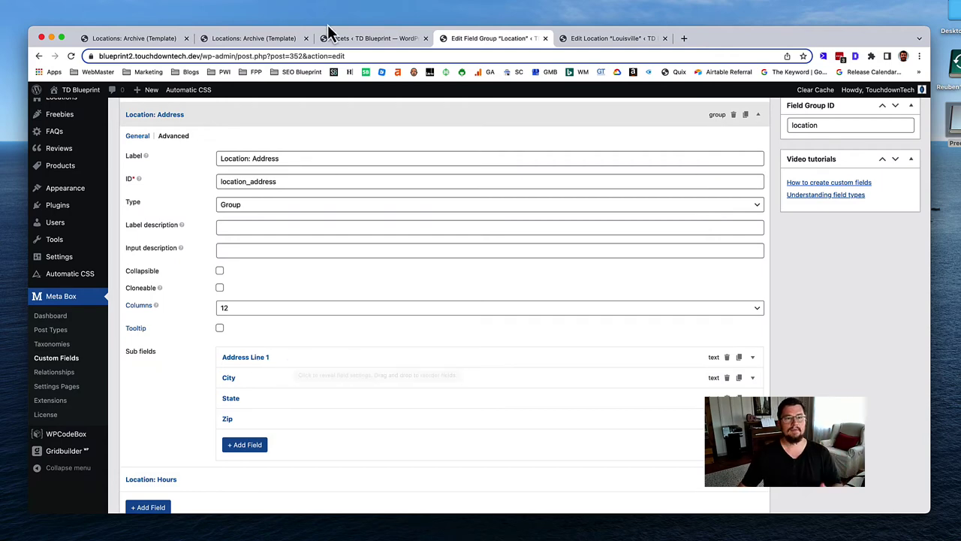
Step: Return to the map facet, search its custom fields for "add", and close the selection without choosing a field
click(347, 38)
scroll(476, 449, down, 1)
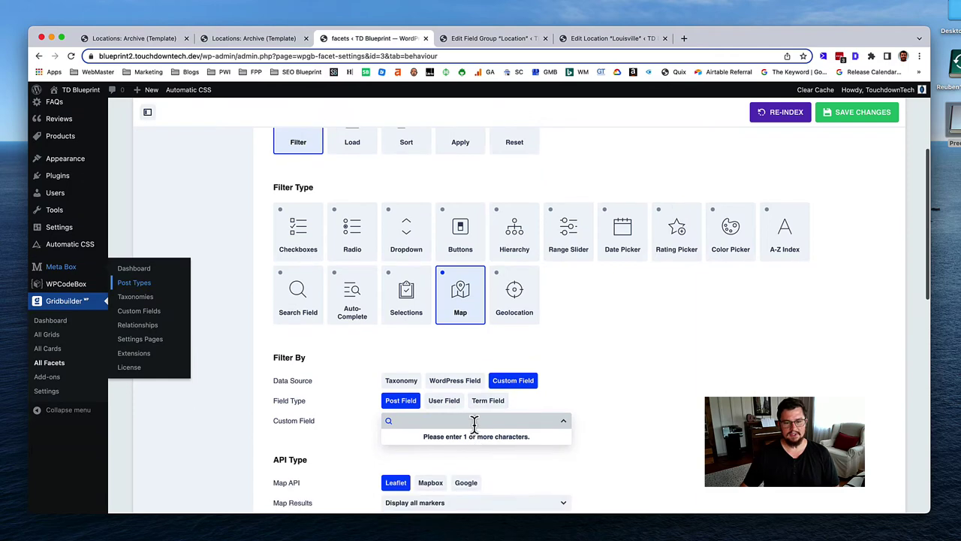
text(add)
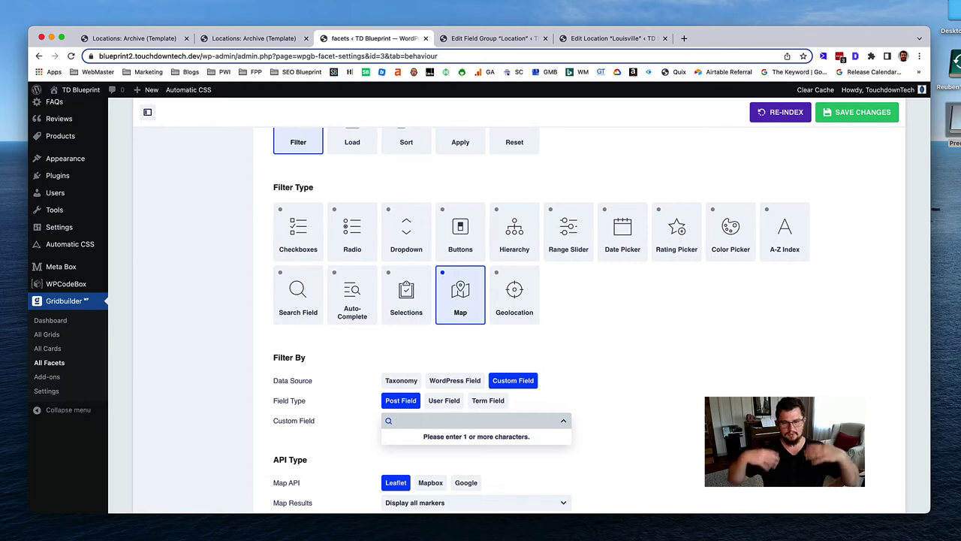
click(214, 418)
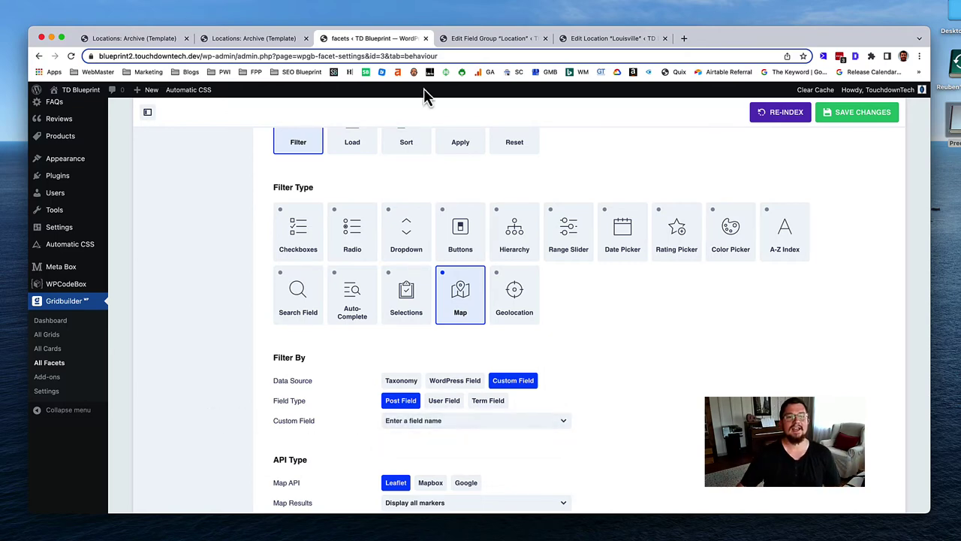
Step: Add a Google Maps sub field to the Location: Address group in the Meta Box Location field group
click(467, 43)
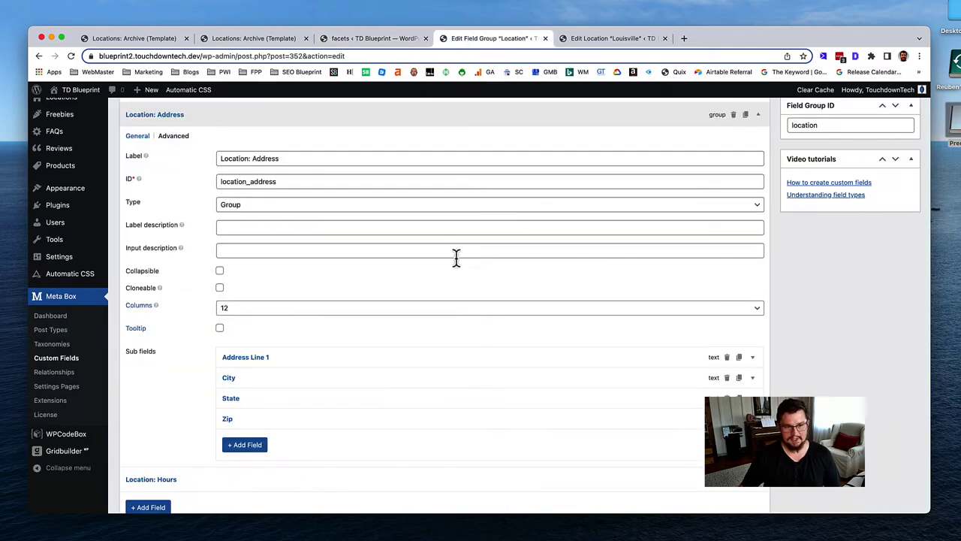
scroll(427, 324, down, 2)
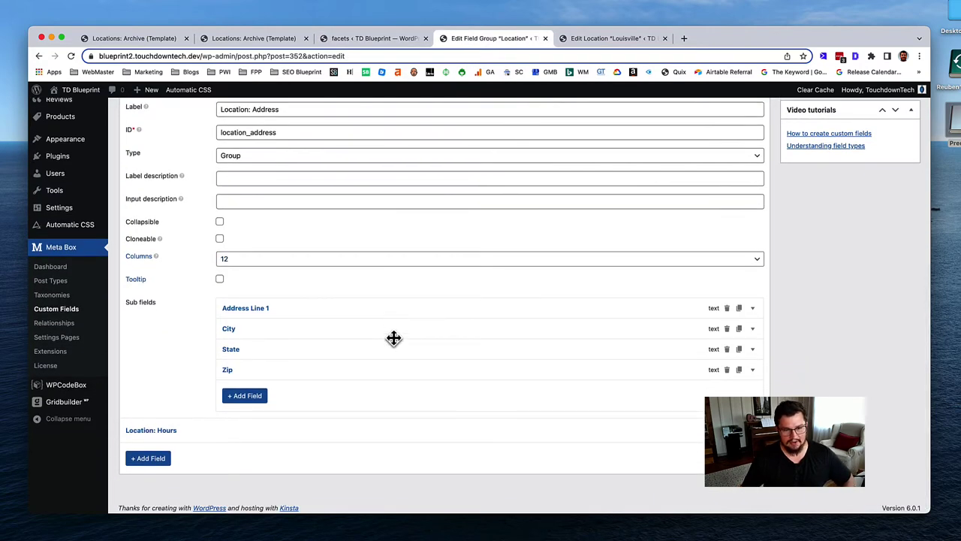
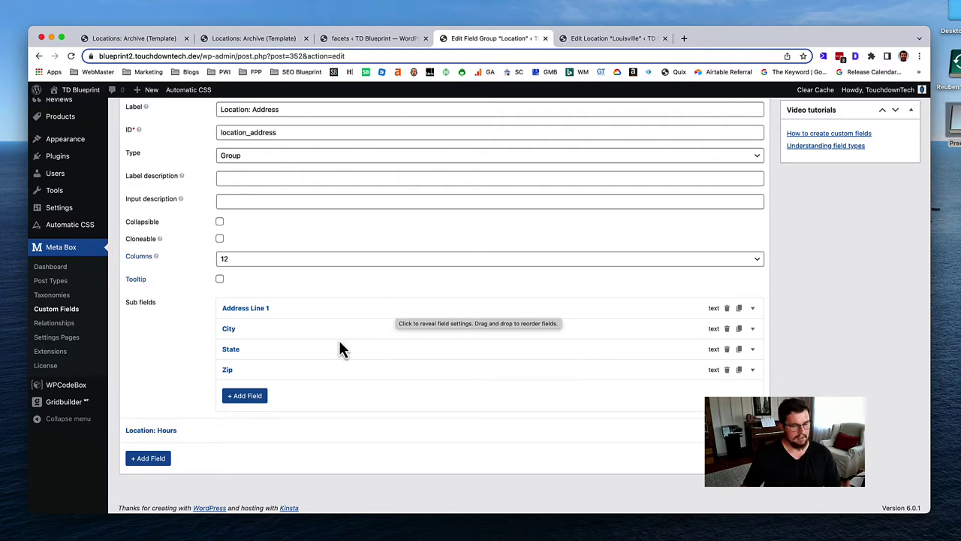
click(250, 404)
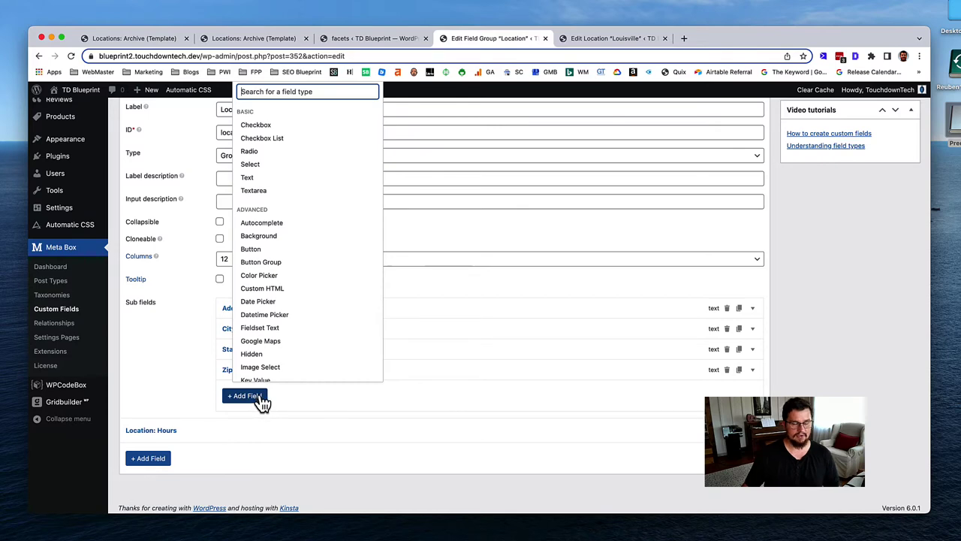
text(map)
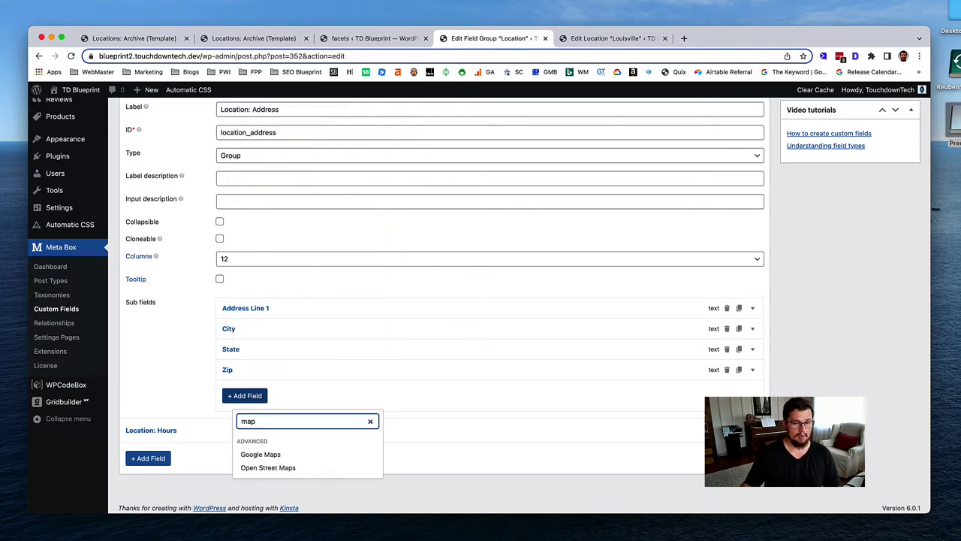
click(270, 454)
scroll(282, 460, down, 1)
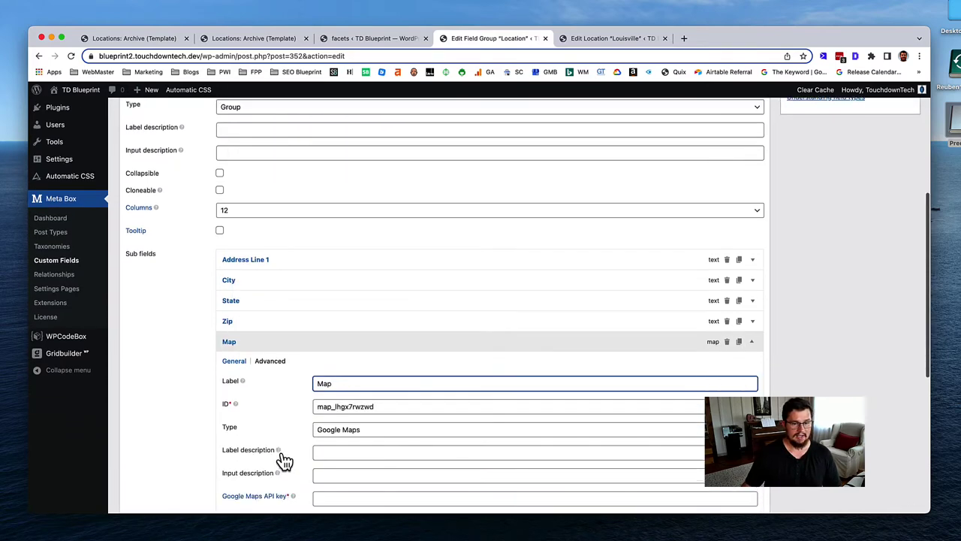
scroll(284, 460, down, 5)
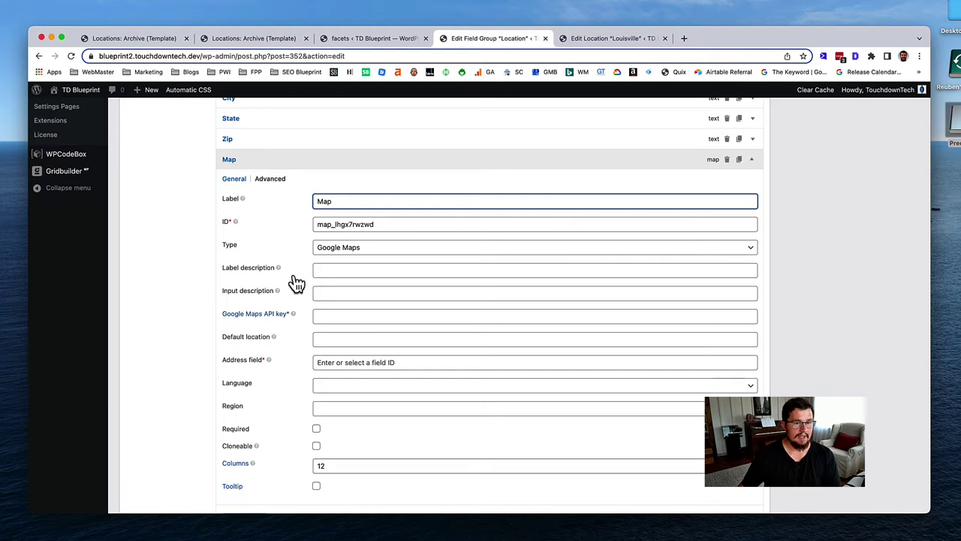
scroll(295, 282, up, 3)
scroll(297, 282, down, 1)
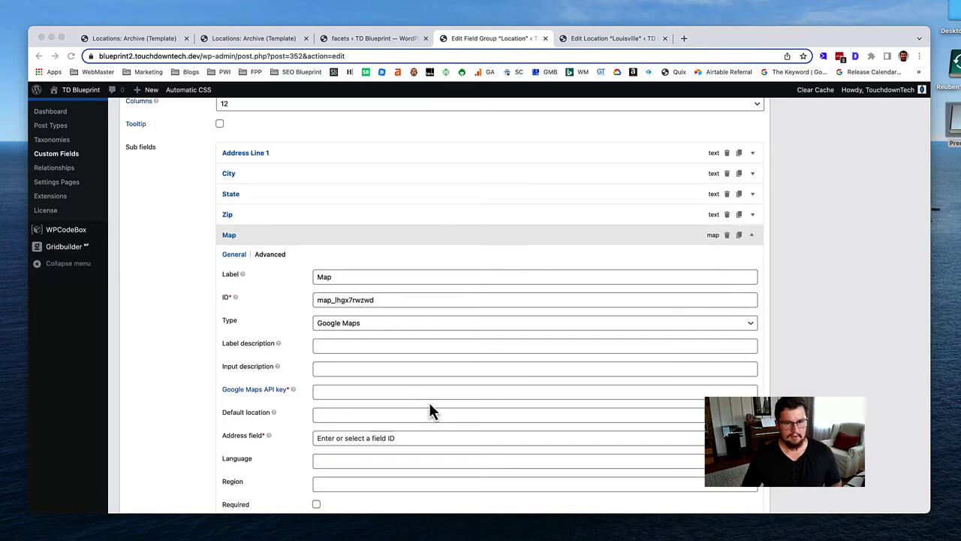
scroll(407, 282, down, 1)
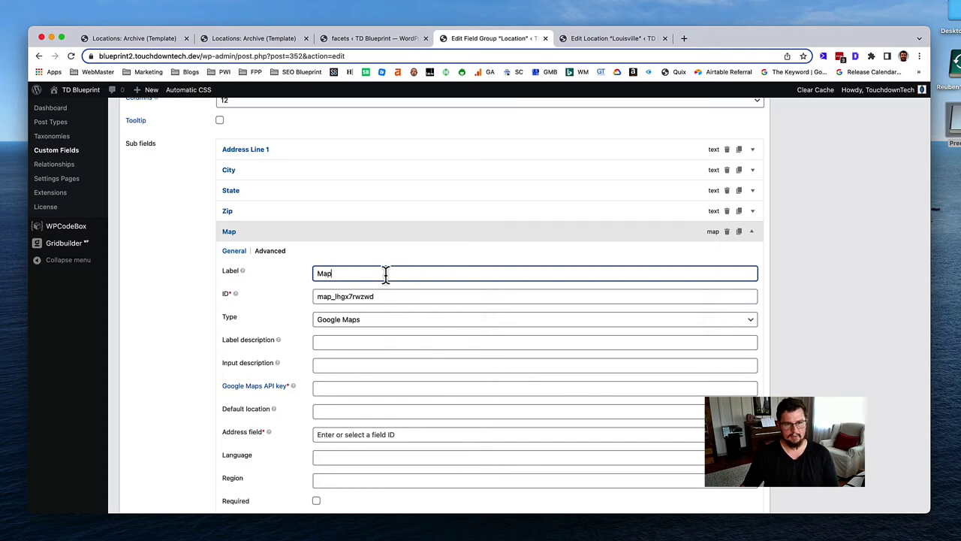
Step: Check how the Zip and City sub fields are set up, and label the new map sub field "Google Maps"
scroll(369, 293, up, 3)
click(303, 248)
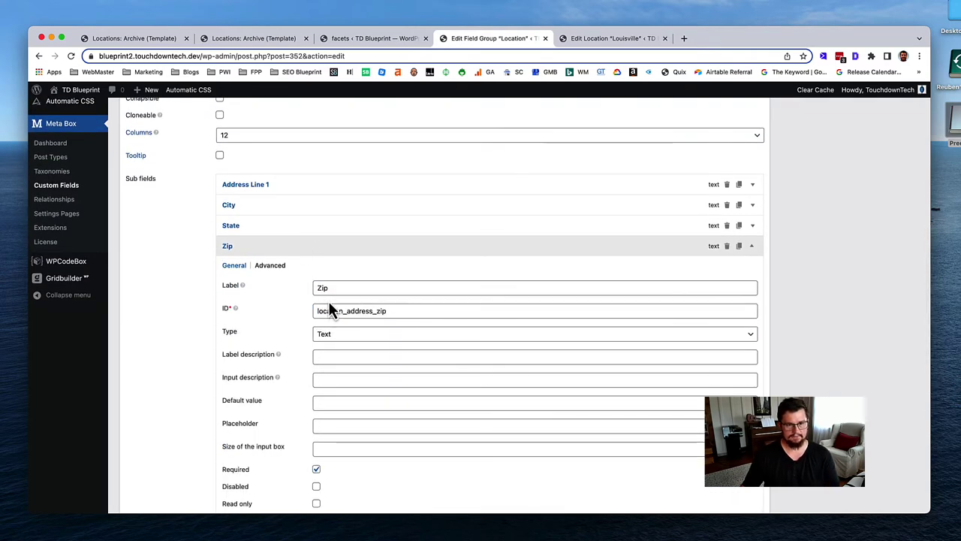
click(339, 249)
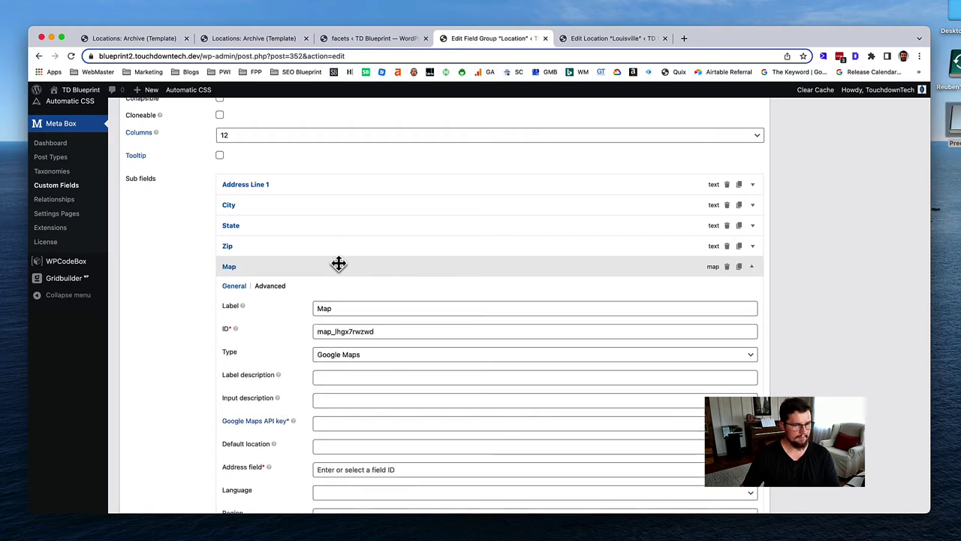
click(320, 208)
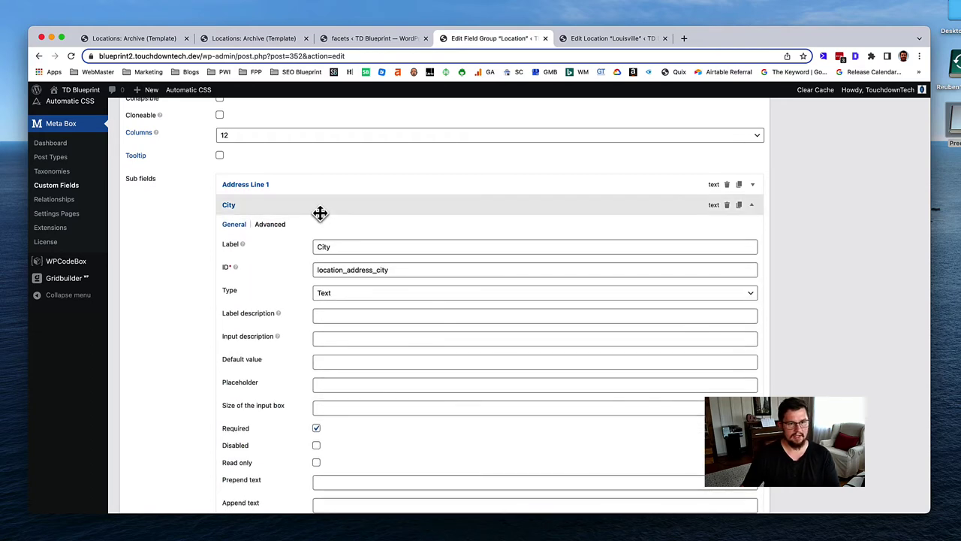
click(320, 212)
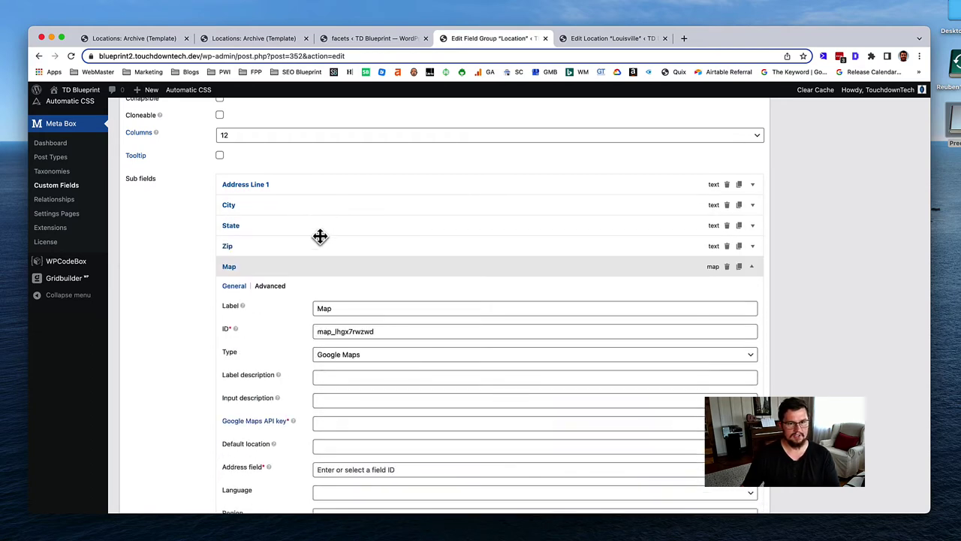
click(341, 309)
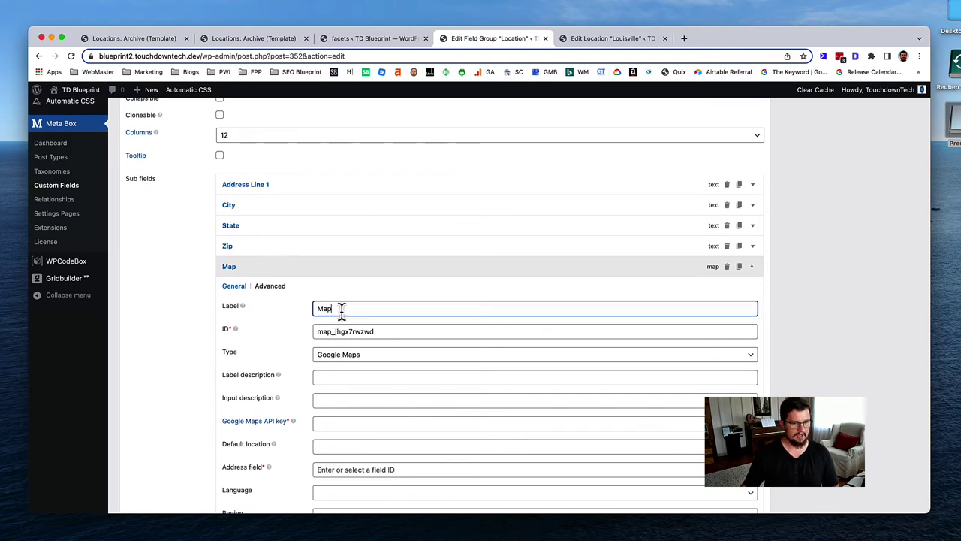
double_click(343, 309)
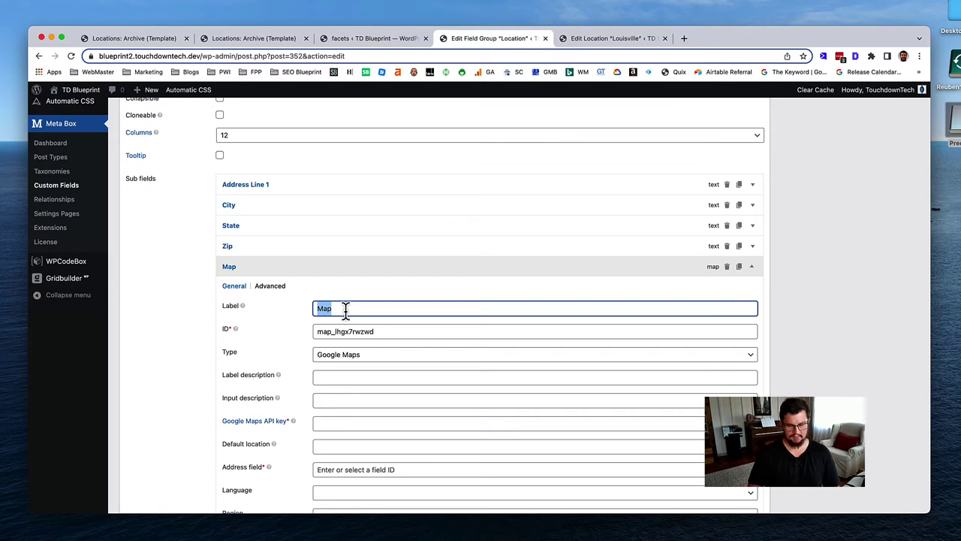
text(Google Mpa)
key(BackSpace)
key(BackSpace)
text(aps)
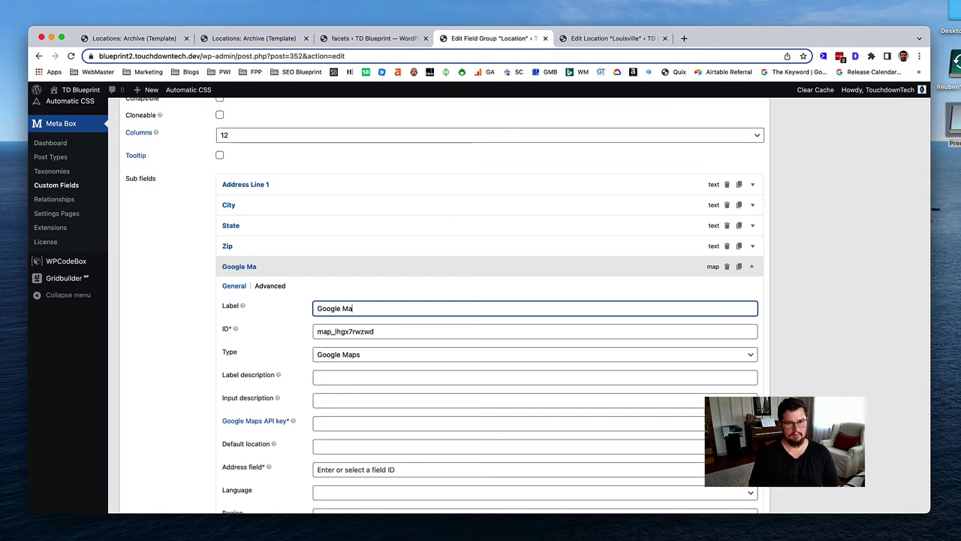
Step: Set the Google Maps sub field's ID to location_address_google_maps, following the ID pattern of the Zip and City sub fields
double_click(401, 331)
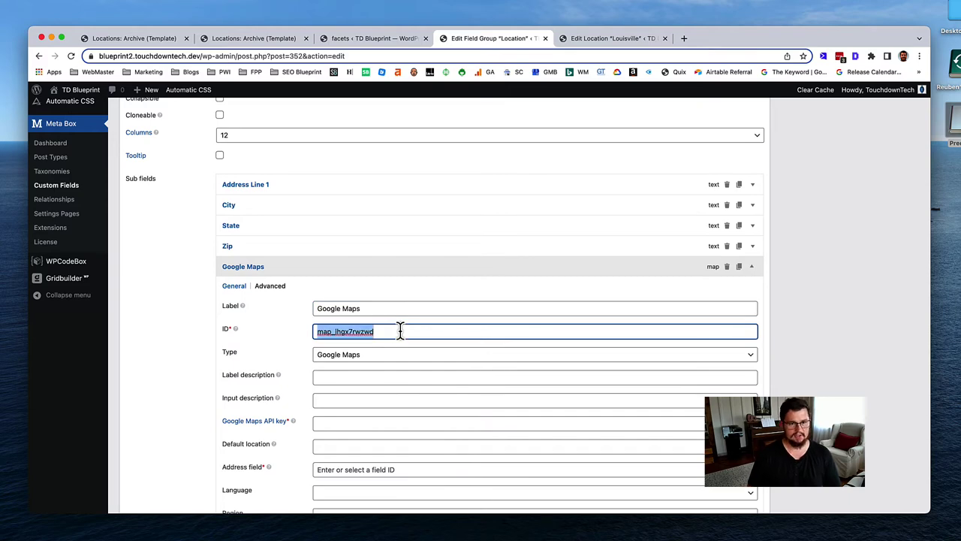
text(location_google_map)
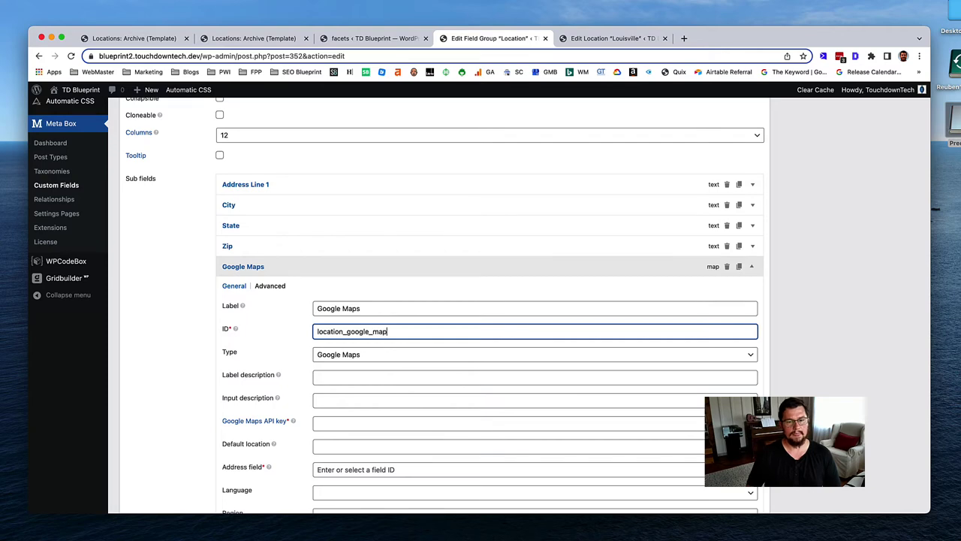
text(s)
scroll(391, 330, down, 1)
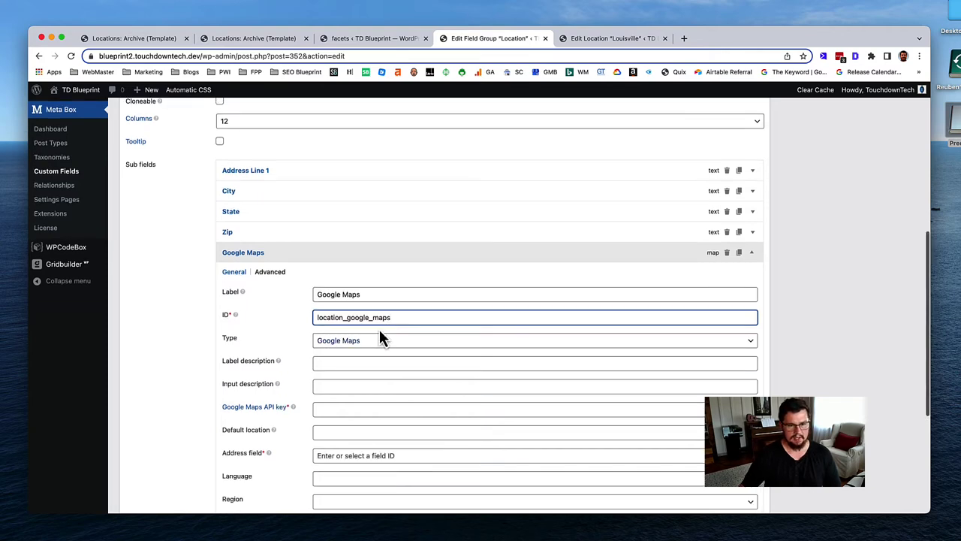
click(351, 226)
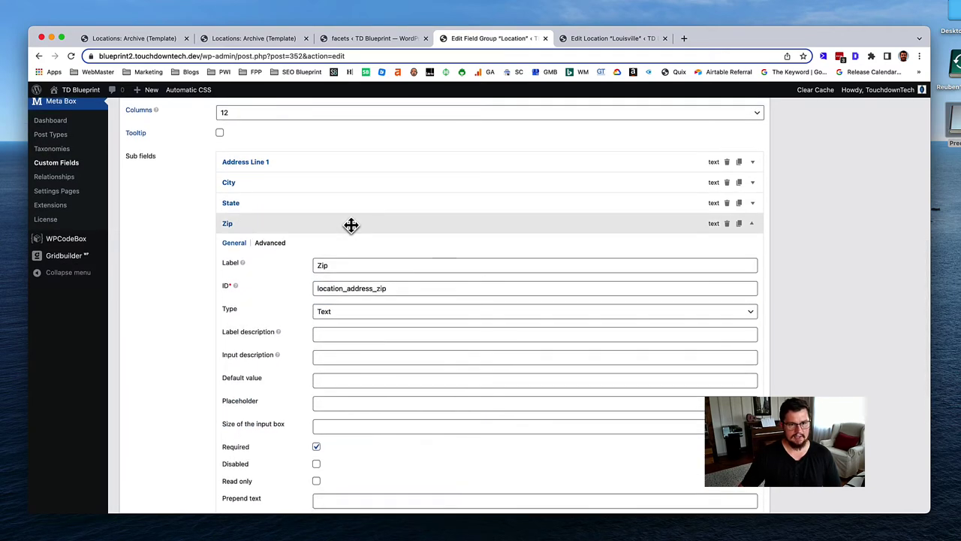
click(351, 226)
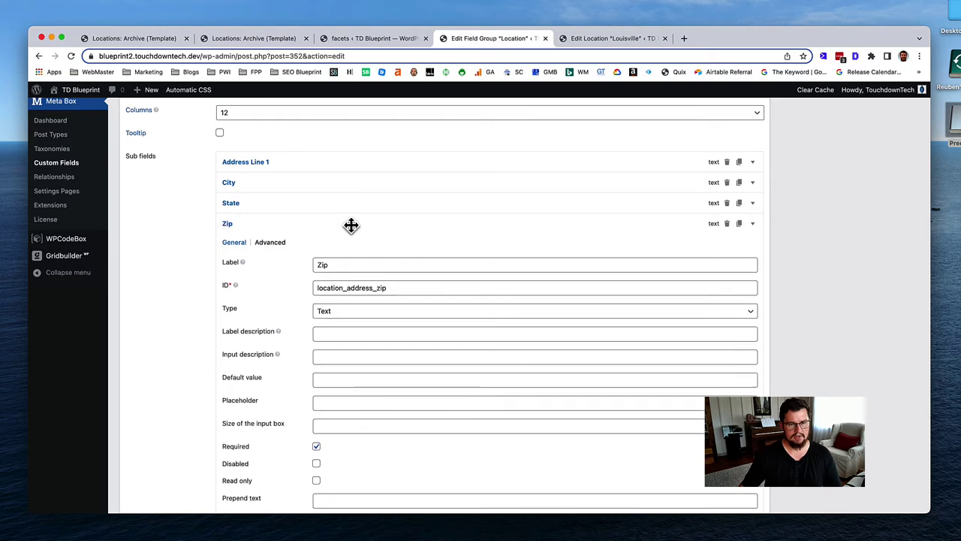
click(343, 189)
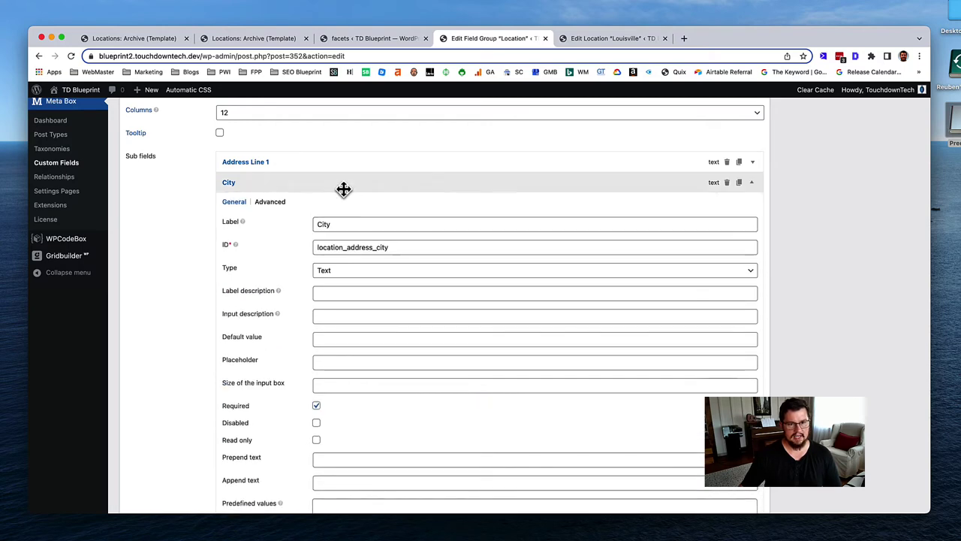
click(343, 188)
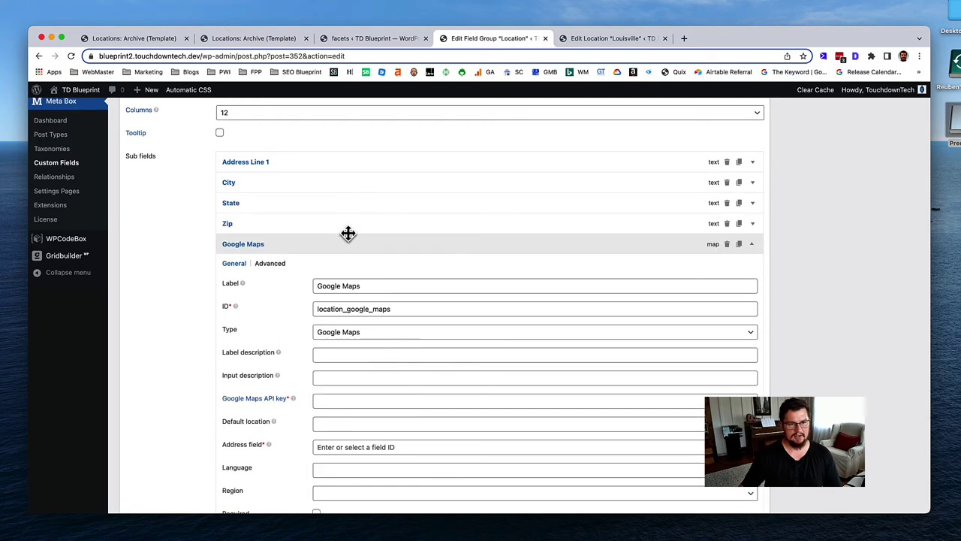
click(345, 310)
text(_address)
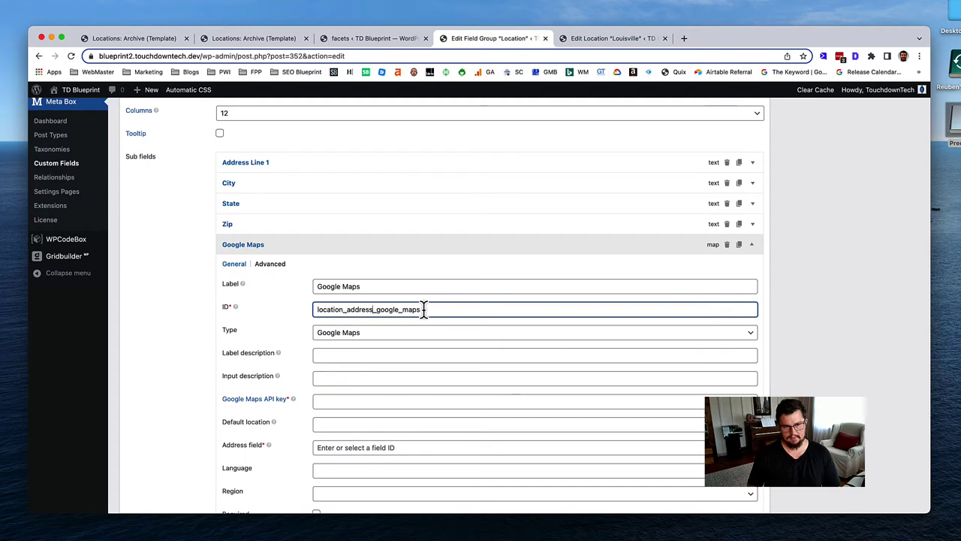
Step: Paste the Google Maps API key into the Google Maps sub field's API key setting
scroll(423, 311, down, 2)
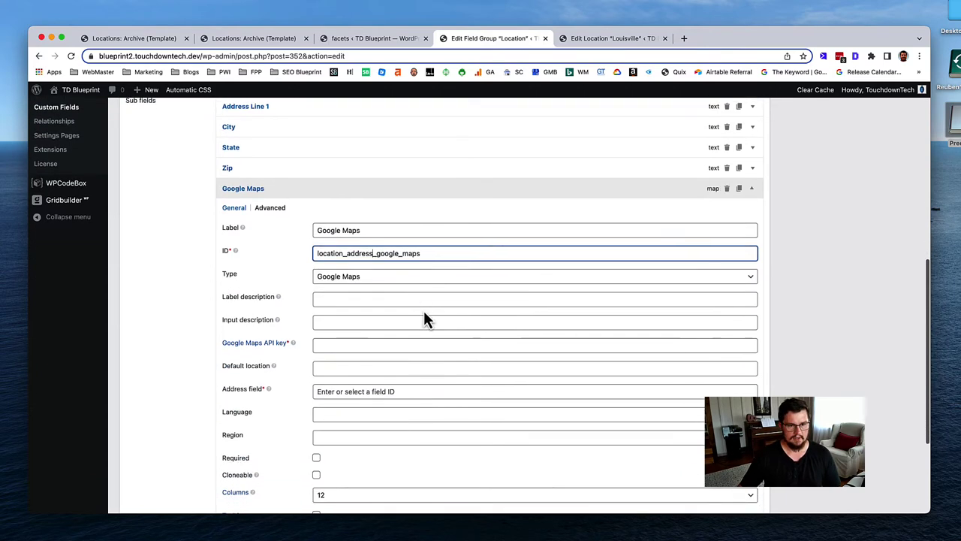
scroll(350, 296, down, 2)
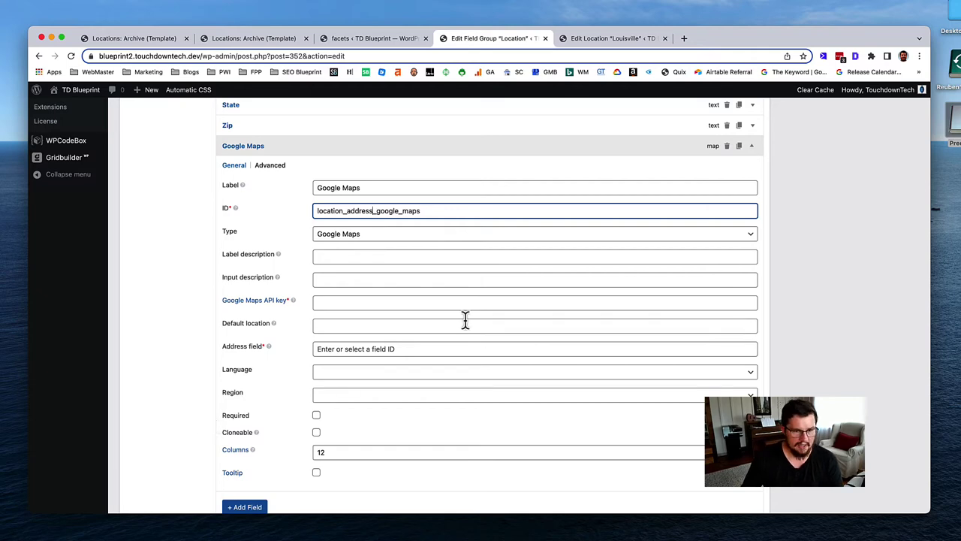
key(super+Tab)
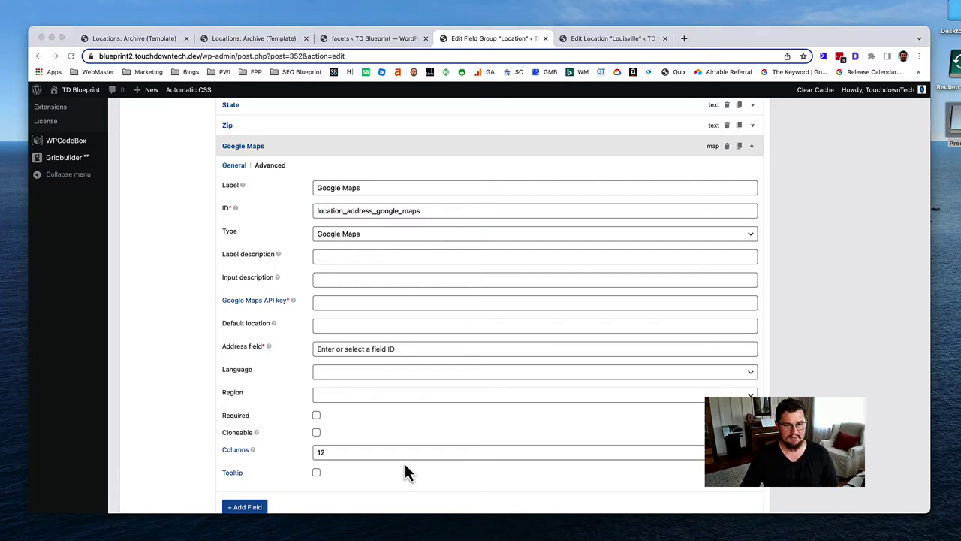
key(super+Tab)
click(398, 303)
key(super+v)
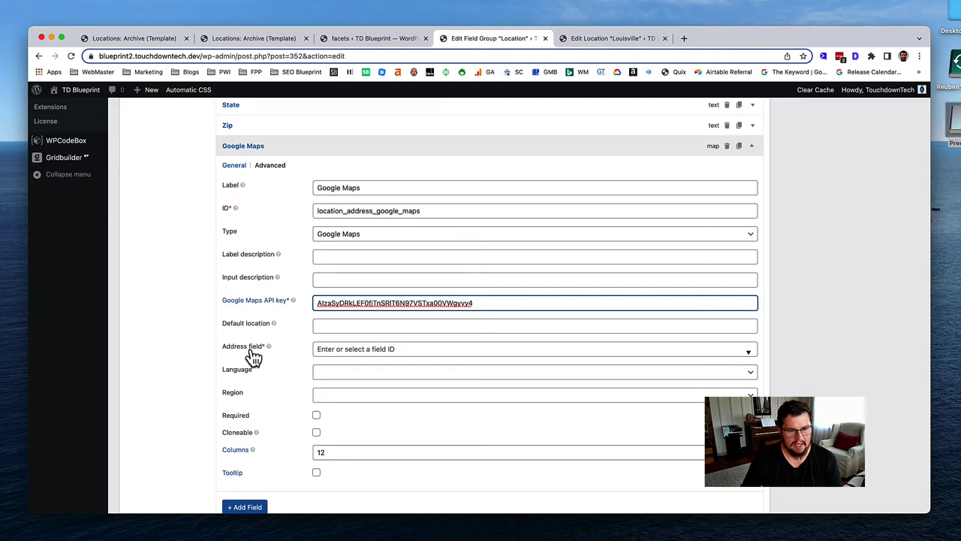
Step: Set the map's address field to location_address_line_1 and update the Location field group
click(351, 353)
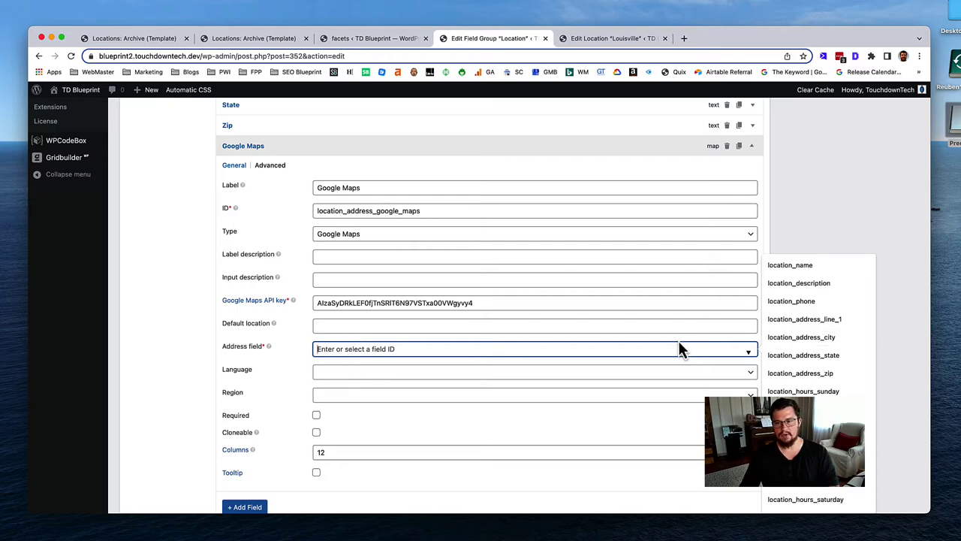
click(802, 323)
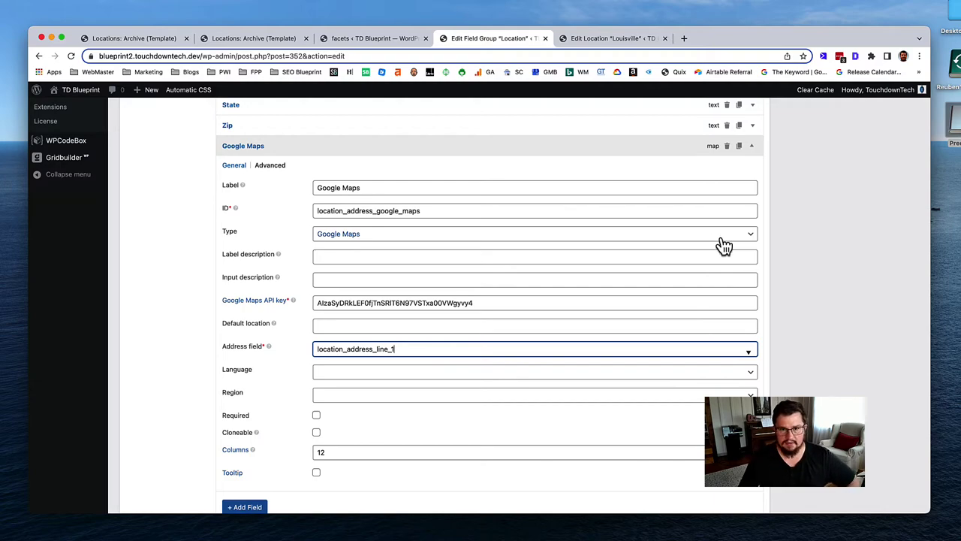
scroll(723, 246, up, 10)
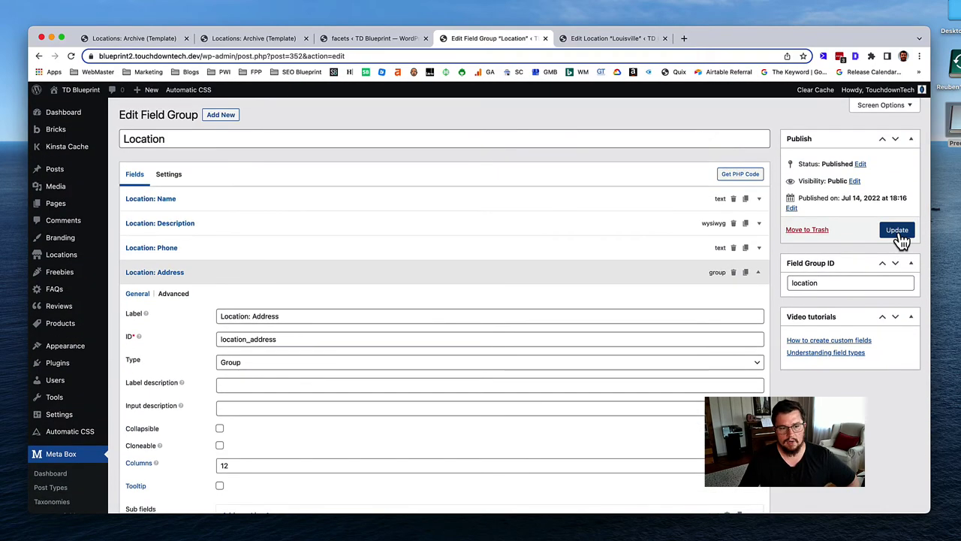
click(897, 231)
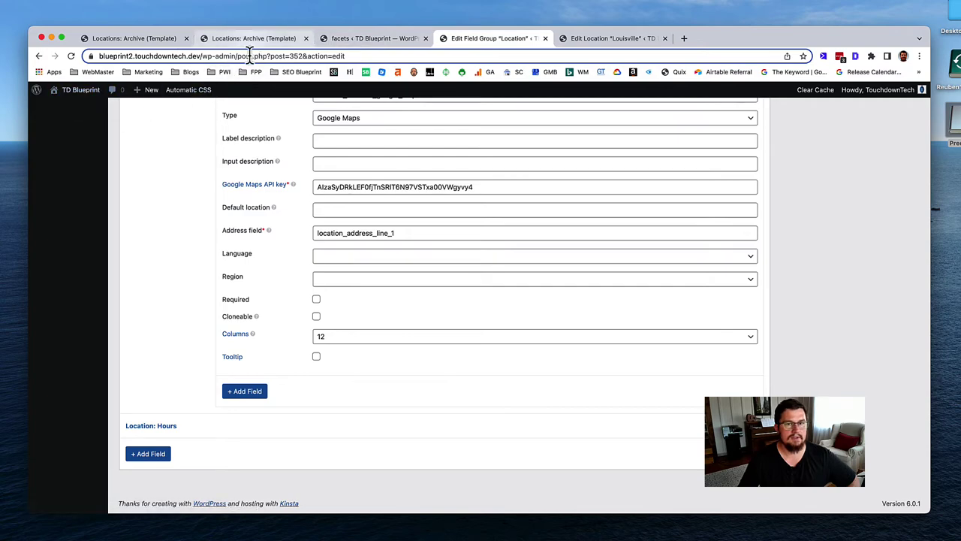
Step: Open the Louisville location for editing and view the Google Maps field in its address section
scroll(209, 163, up, 10)
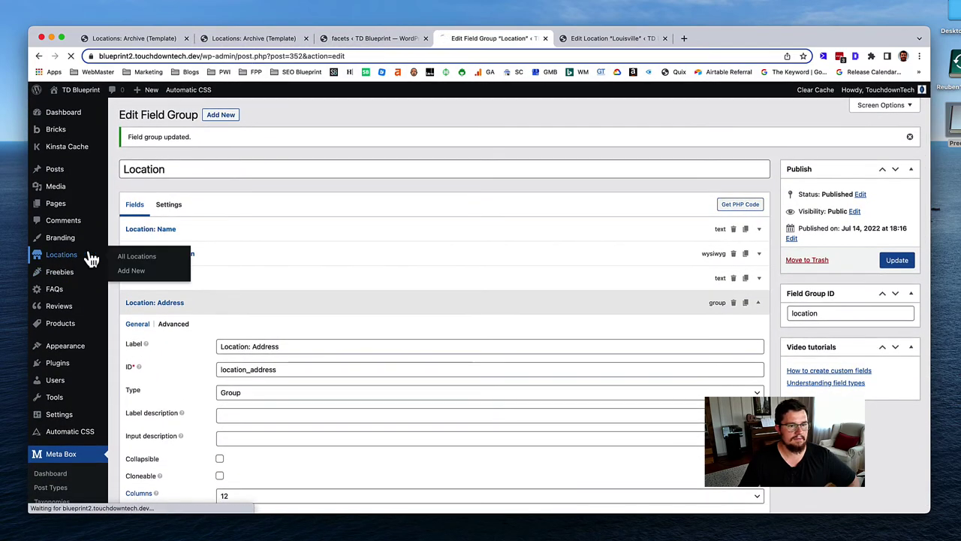
click(50, 255)
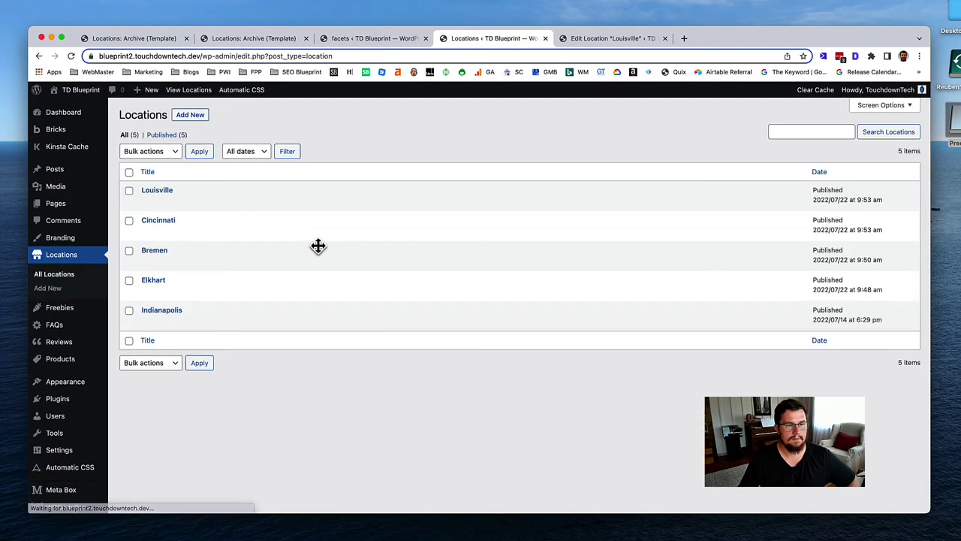
click(157, 192)
scroll(236, 264, down, 5)
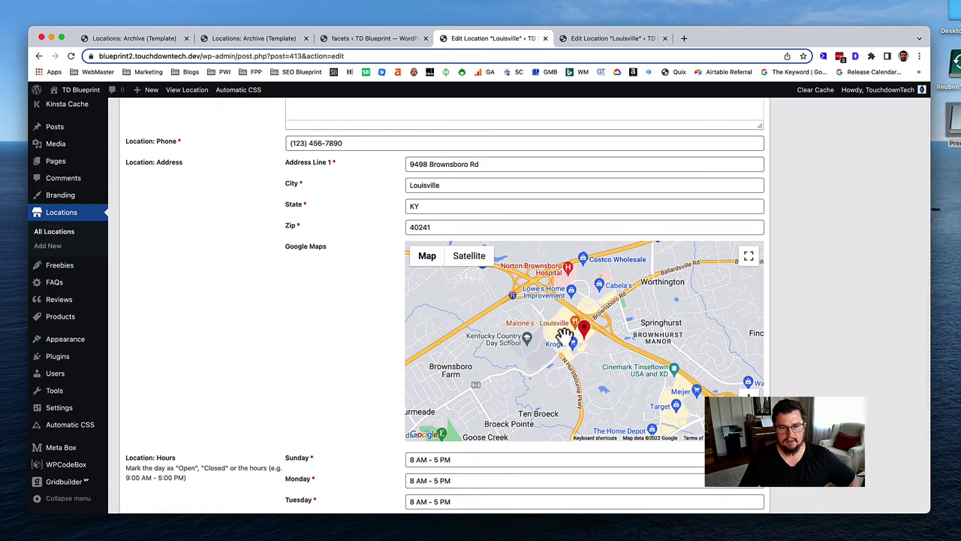
Step: Move the Louisville location's map marker east to the Walmart Supercenter area near Fincastle, update the location and check the saved marker
scroll(422, 323, down, 3)
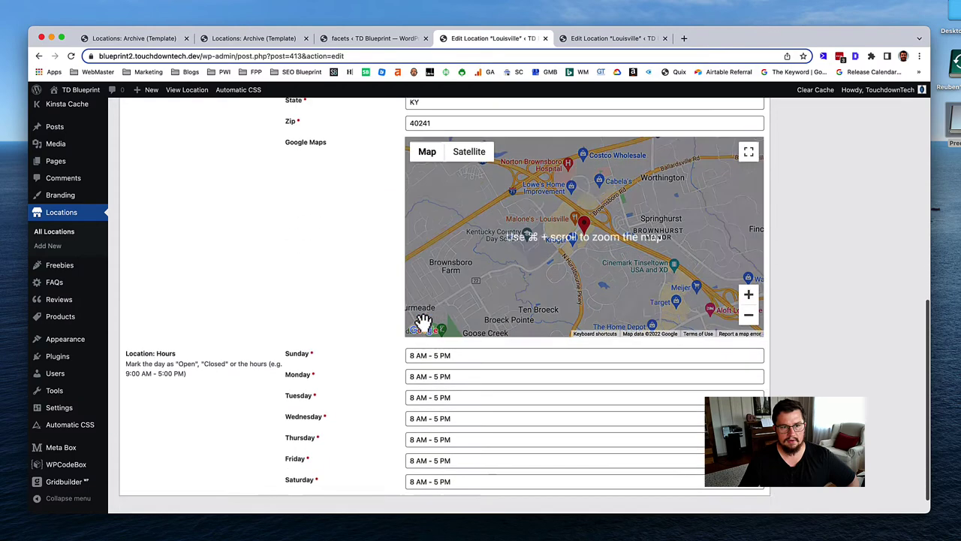
scroll(425, 331, up, 1)
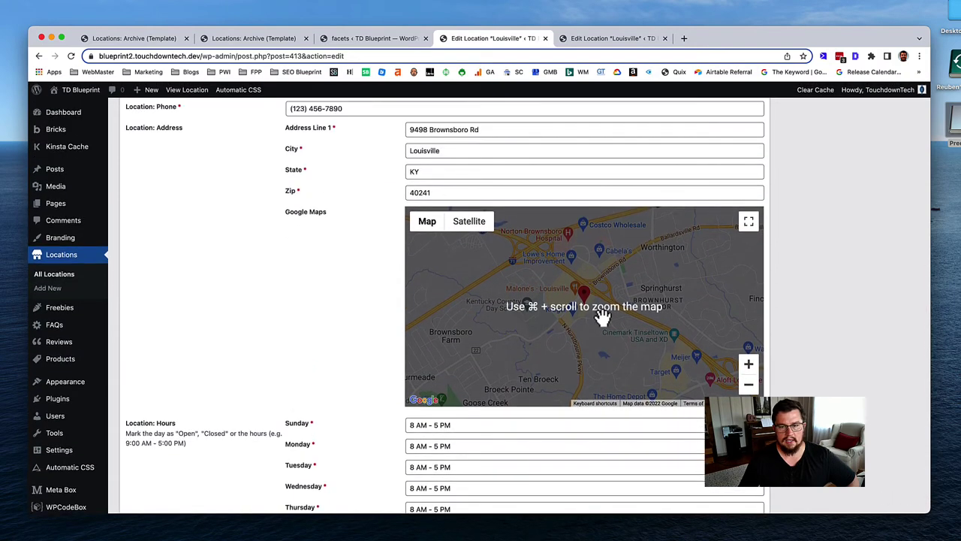
drag(599, 292, 584, 298)
scroll(517, 307, up, 2)
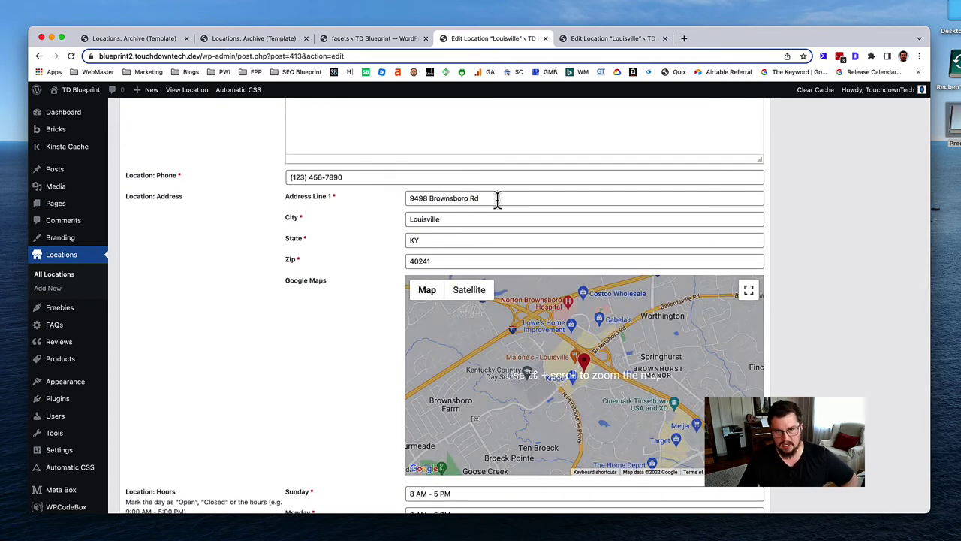
drag(586, 368, 570, 359)
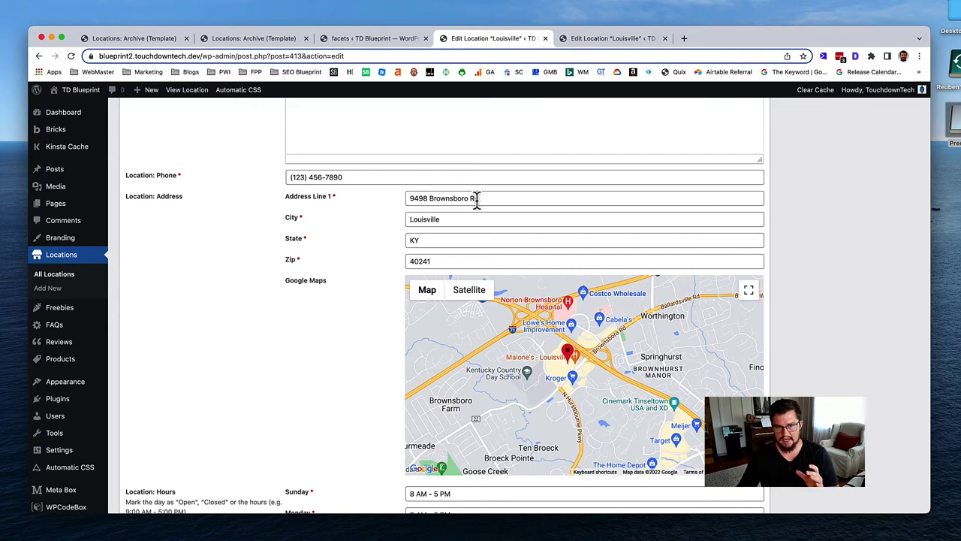
mouse_move(571, 359)
mouse_down()
mouse_move(732, 340)
mouse_move(732, 349)
mouse_move(683, 344)
mouse_move(575, 408)
mouse_up()
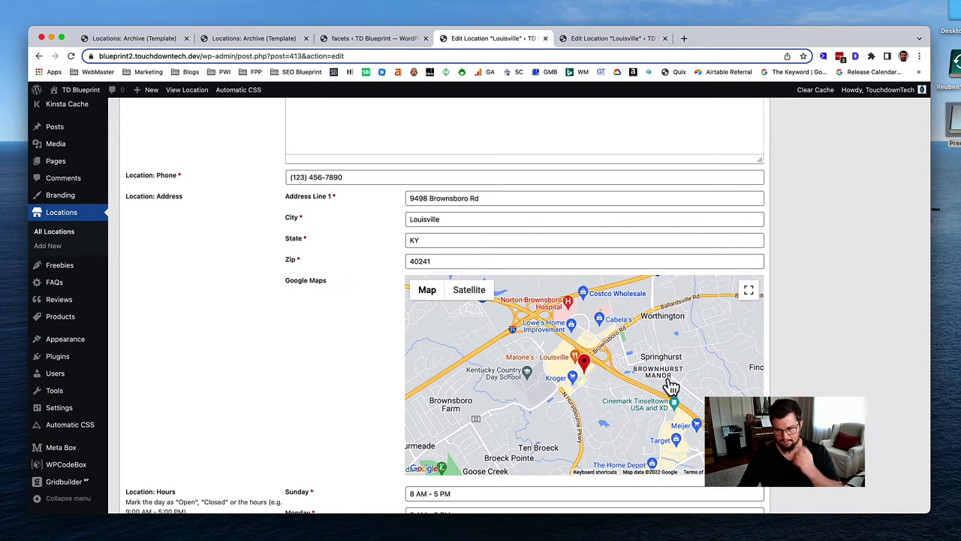
mouse_move(584, 364)
mouse_down()
mouse_move(686, 359)
mouse_move(740, 373)
mouse_move(714, 396)
mouse_up()
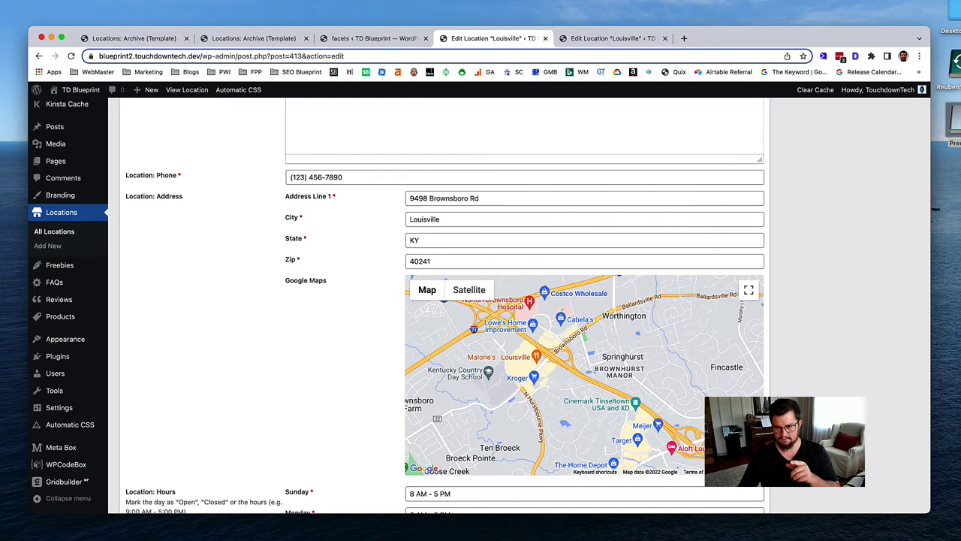
scroll(755, 386, up, 10)
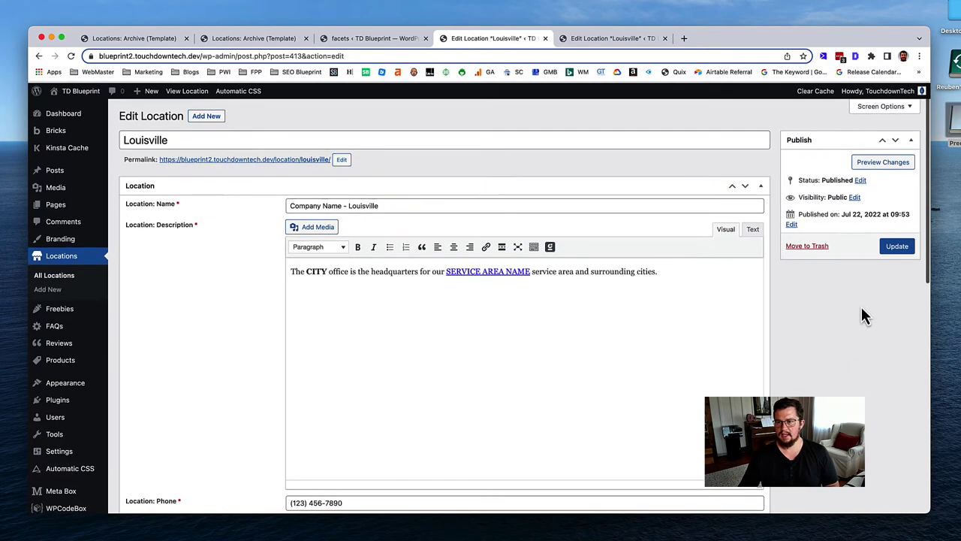
click(896, 245)
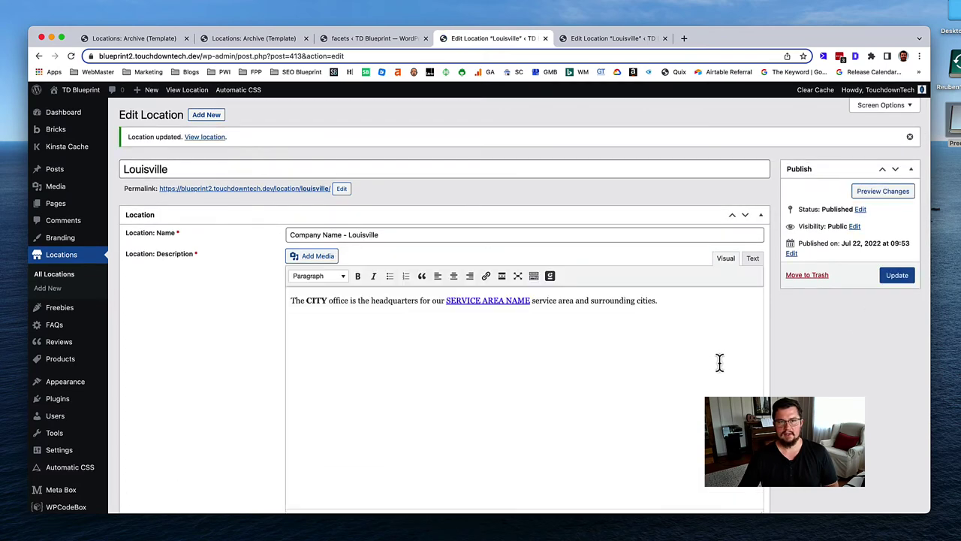
scroll(719, 361, down, 6)
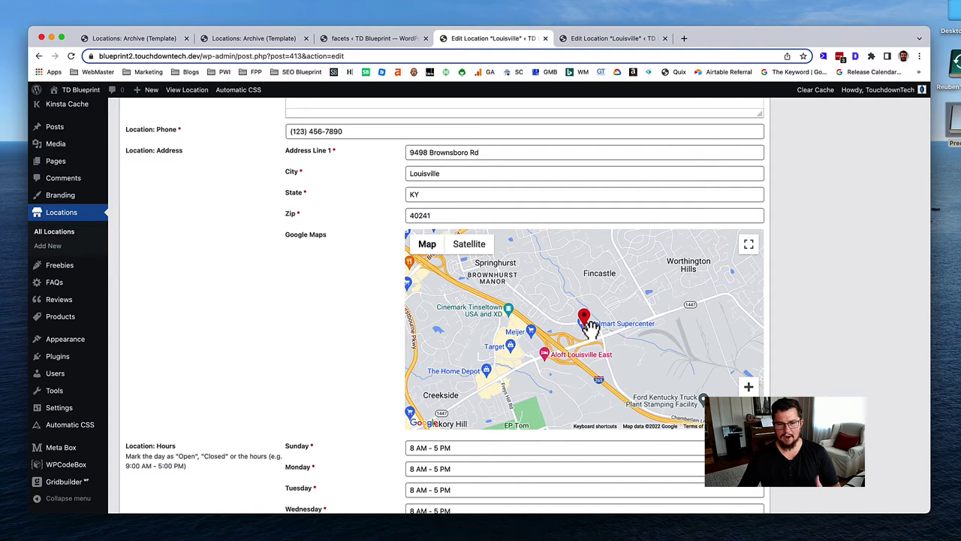
scroll(591, 324, up, 1)
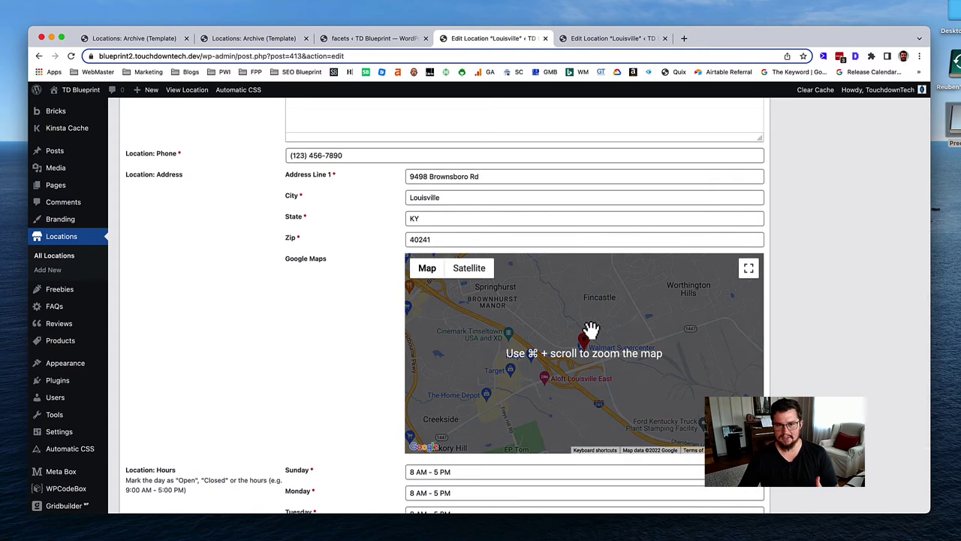
Step: Copy the street address from Address Line 1 and clear the field
click(508, 176)
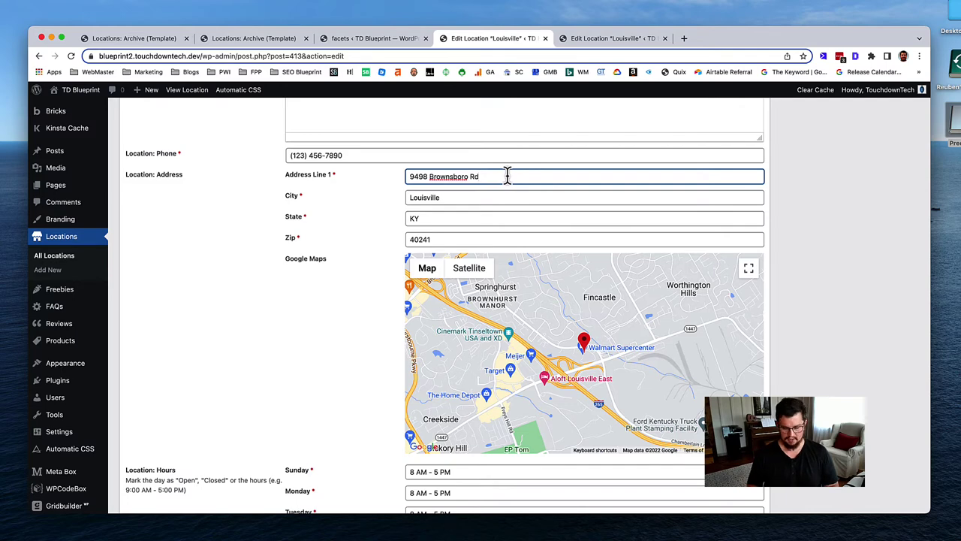
key(super+a)
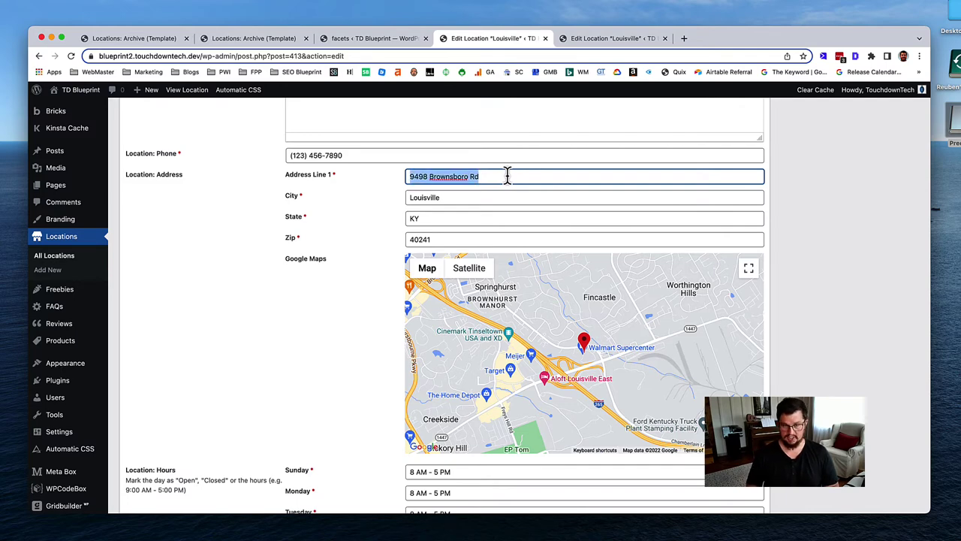
key(Right)
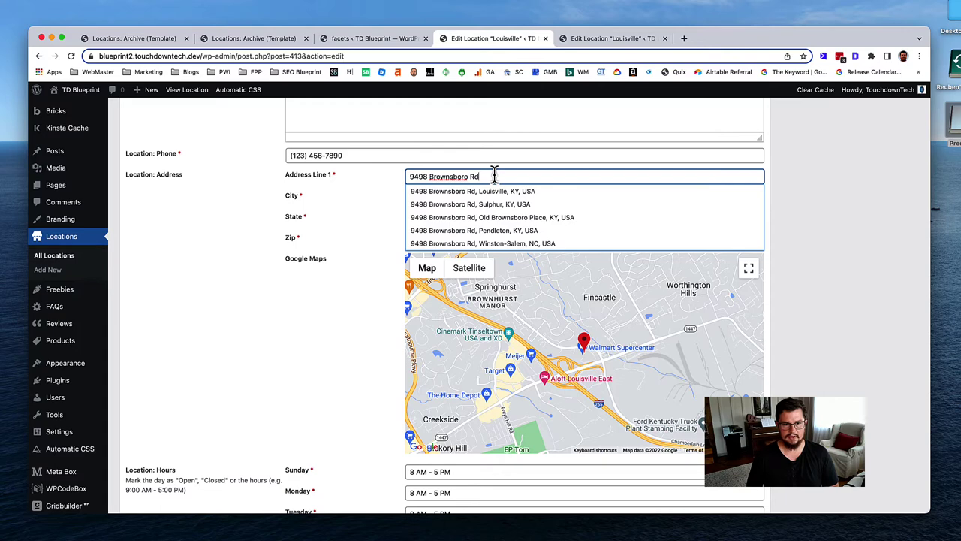
key(super+a)
key(super+c)
key(BackSpace)
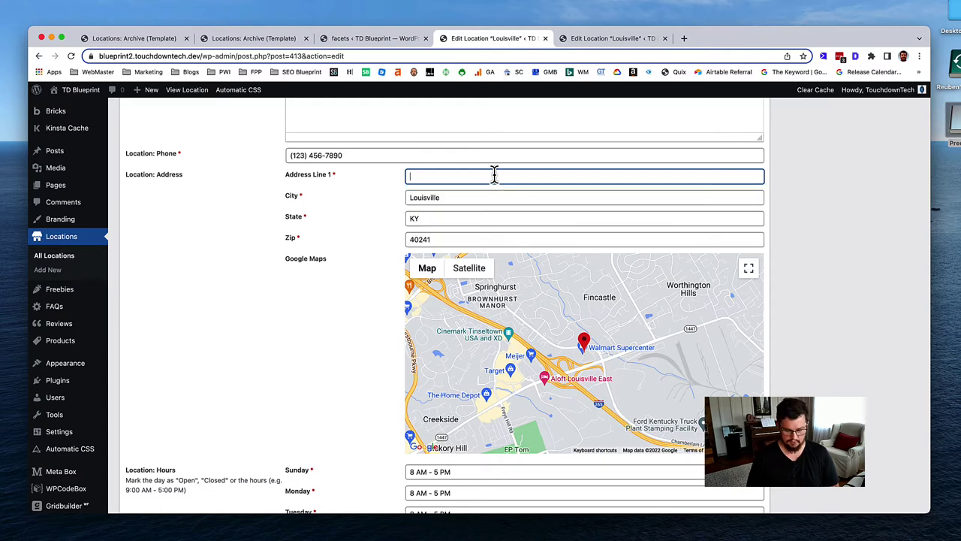
Step: Look up outback in Address Line 1, choose the Outback Steakhouse suggestion in Mishawaka, IN, and update the location
text(out)
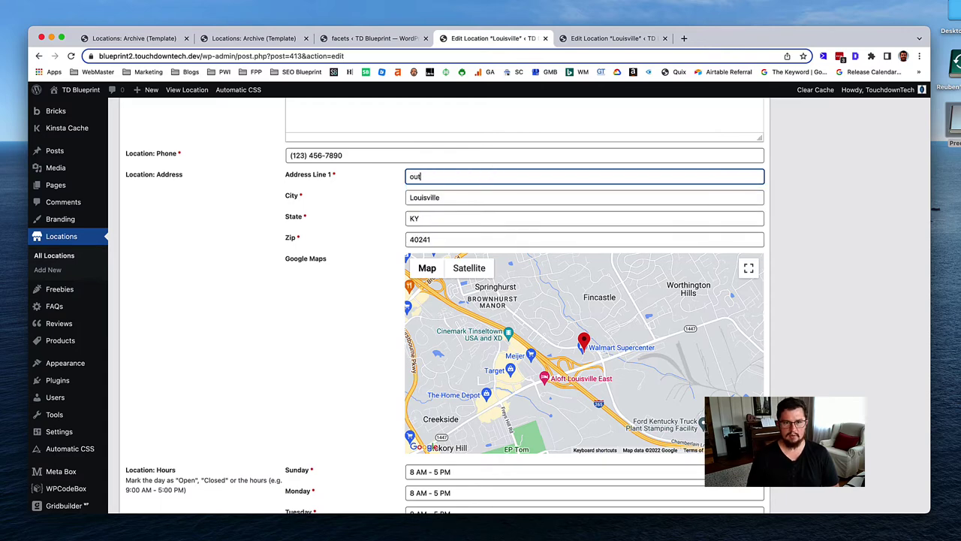
text(back)
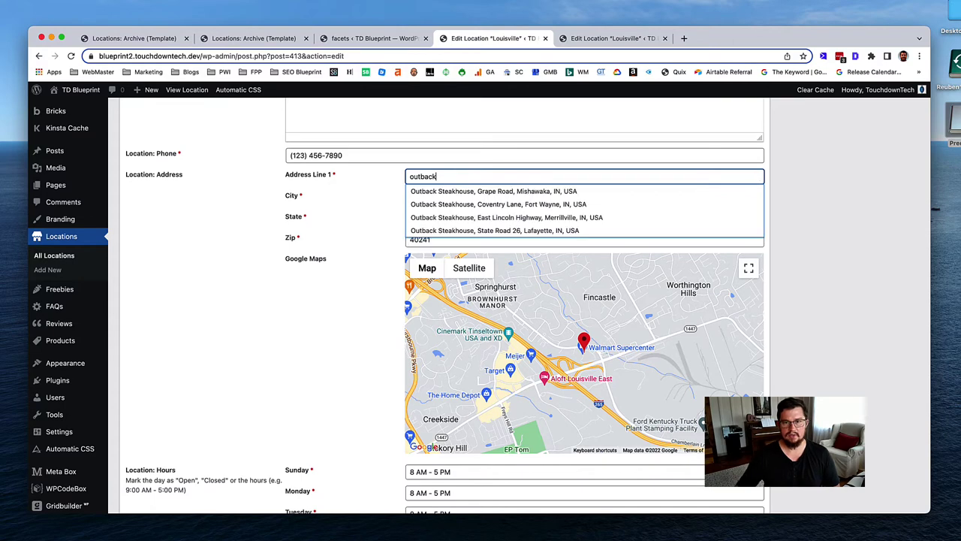
click(502, 191)
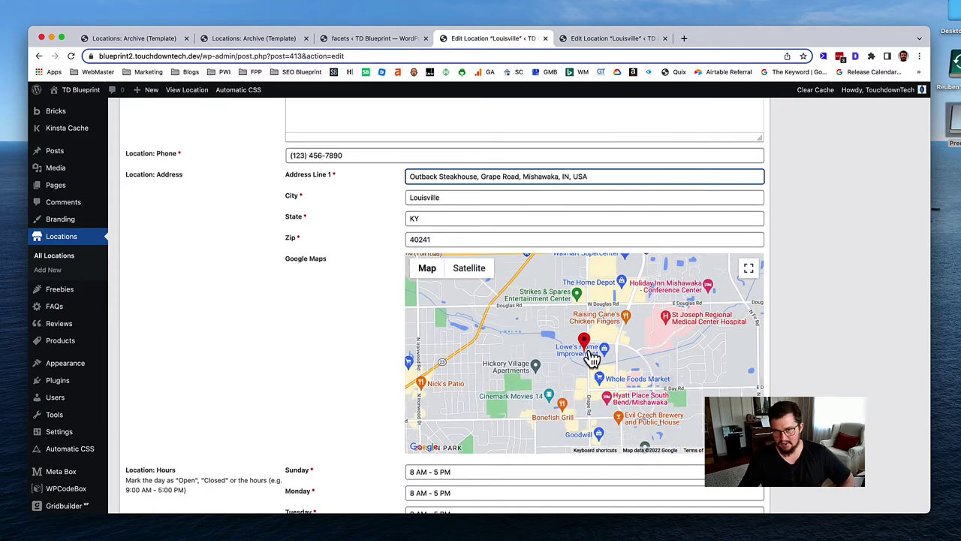
double_click(578, 177)
click(600, 178)
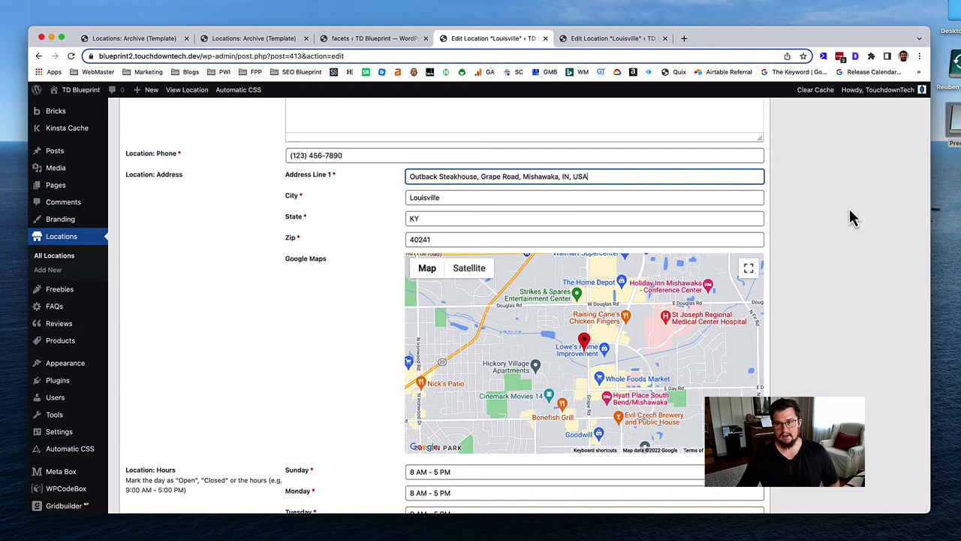
key(Return)
click(897, 278)
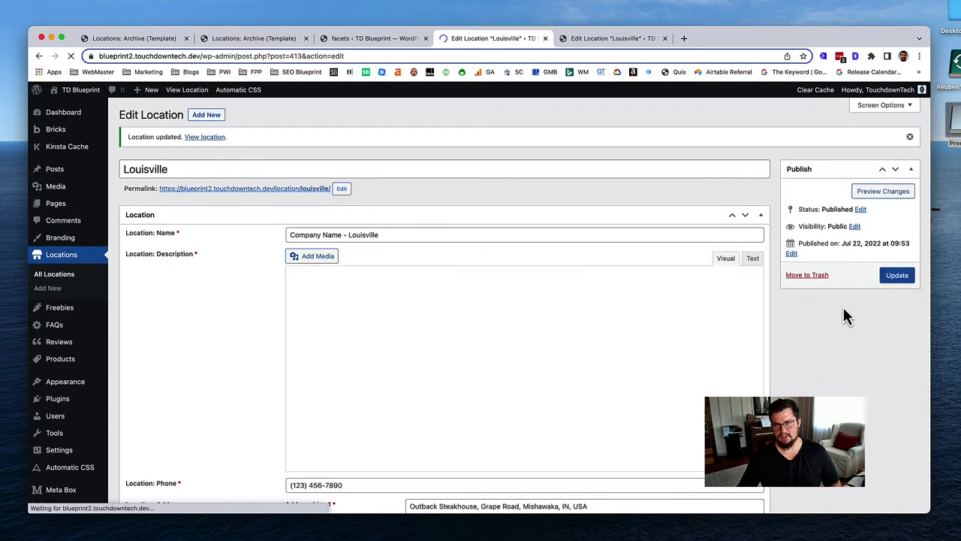
Step: Replace Address Line 1 with the copied street address, choose its Louisville, KY suggestion and update the location
scroll(823, 322, down, 5)
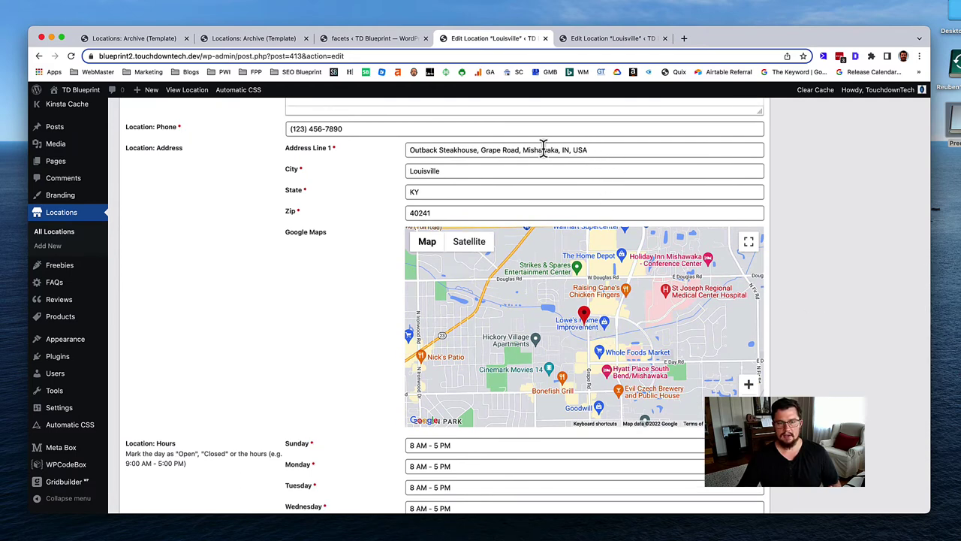
drag(593, 308, 667, 316)
click(586, 150)
key(super+a)
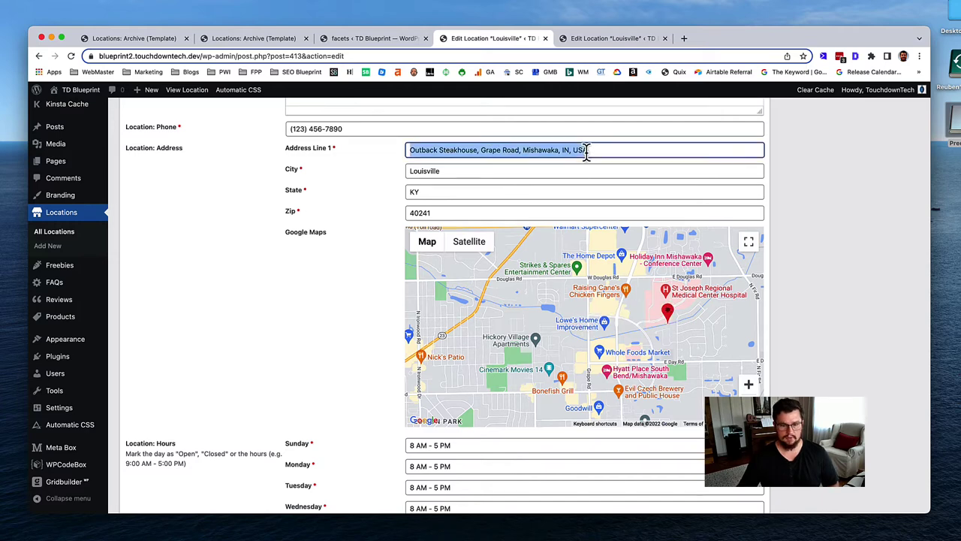
key(super+v)
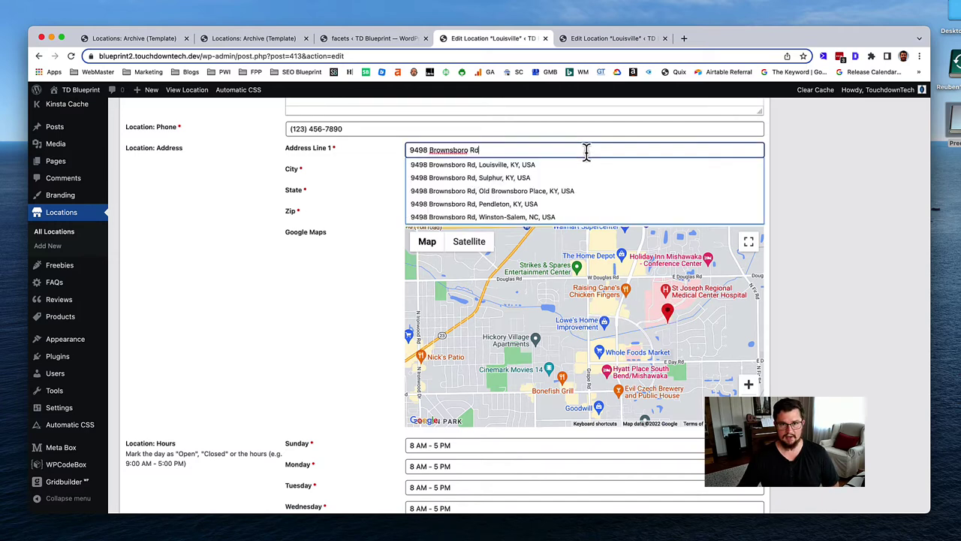
click(525, 167)
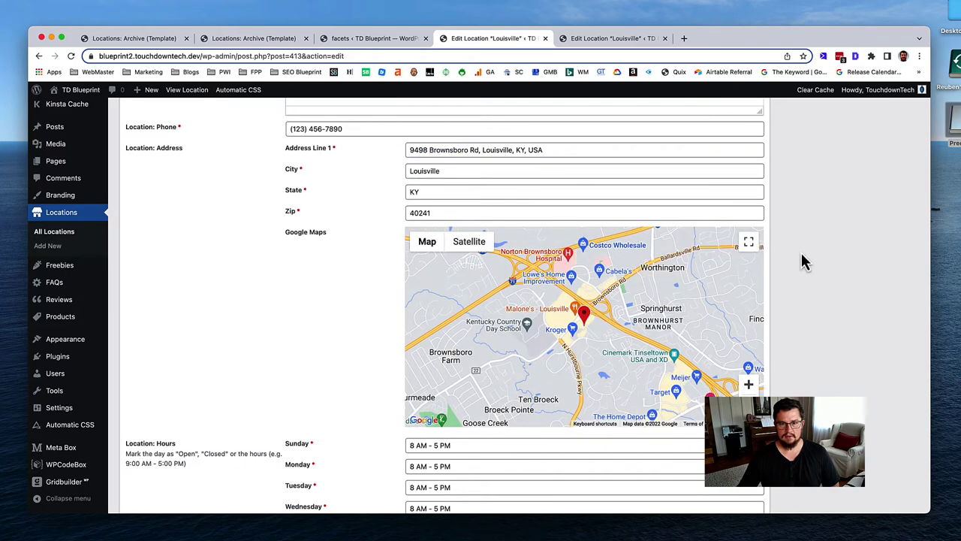
scroll(796, 263, up, 10)
click(896, 276)
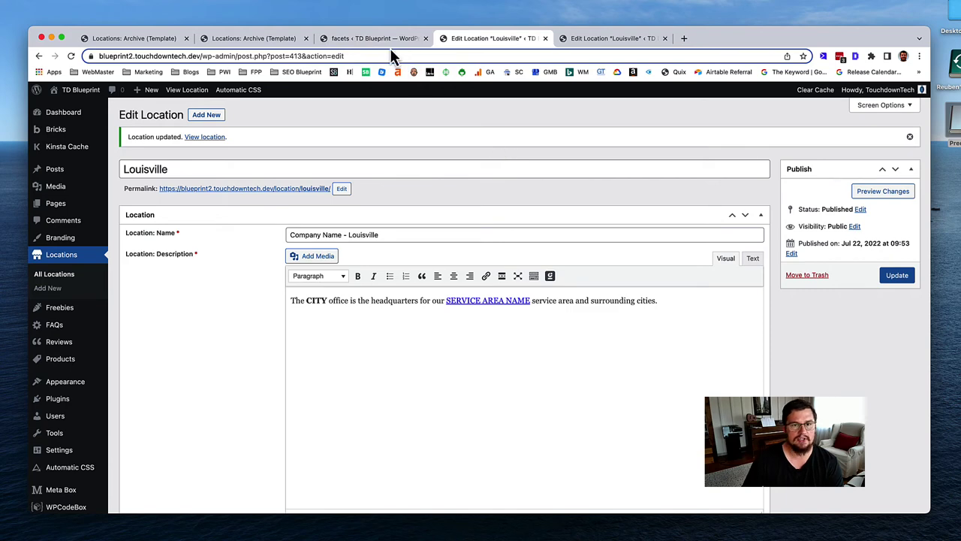
Step: Return to the Locations: Map facet's behaviour settings and set its filter type to Map with Custom Field as the data source
click(338, 40)
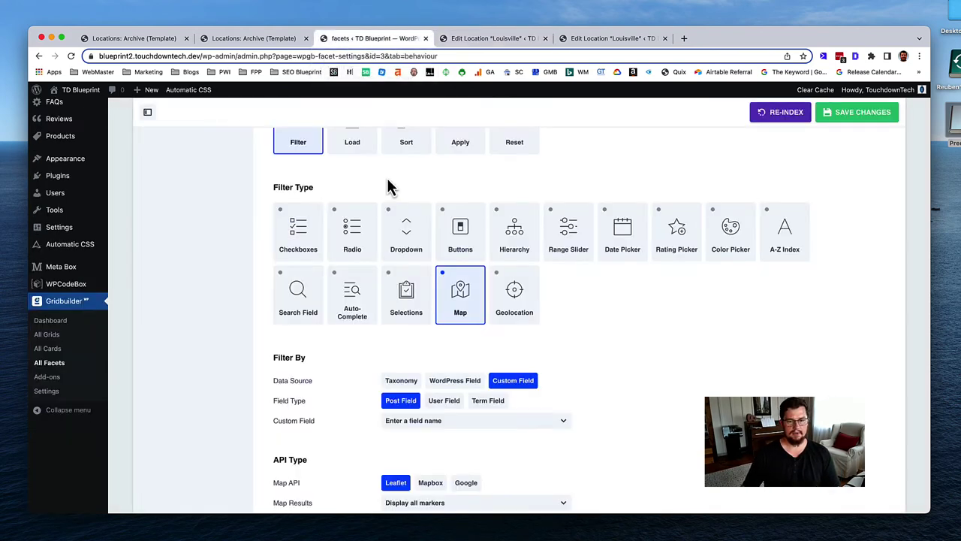
scroll(389, 186, up, 2)
click(60, 416)
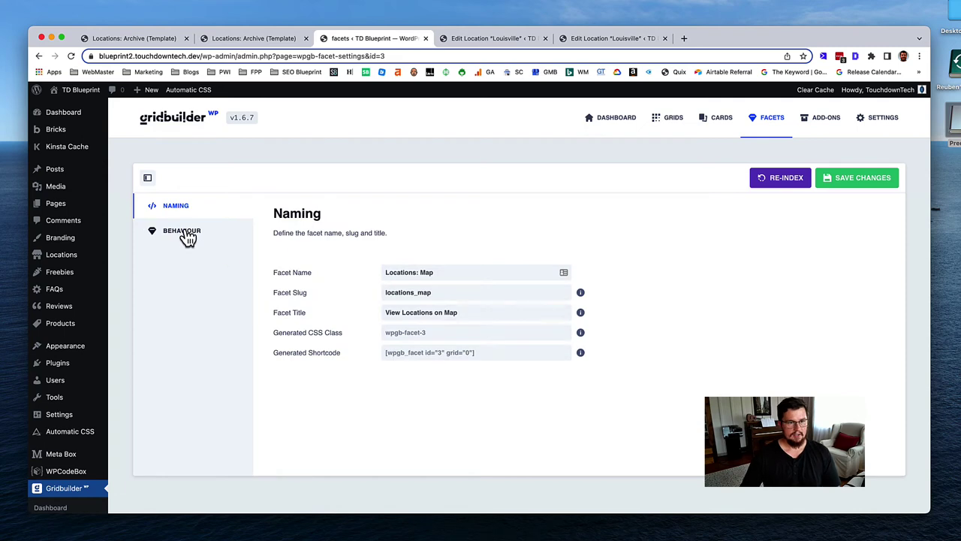
click(183, 231)
scroll(333, 300, down, 5)
scroll(334, 299, up, 2)
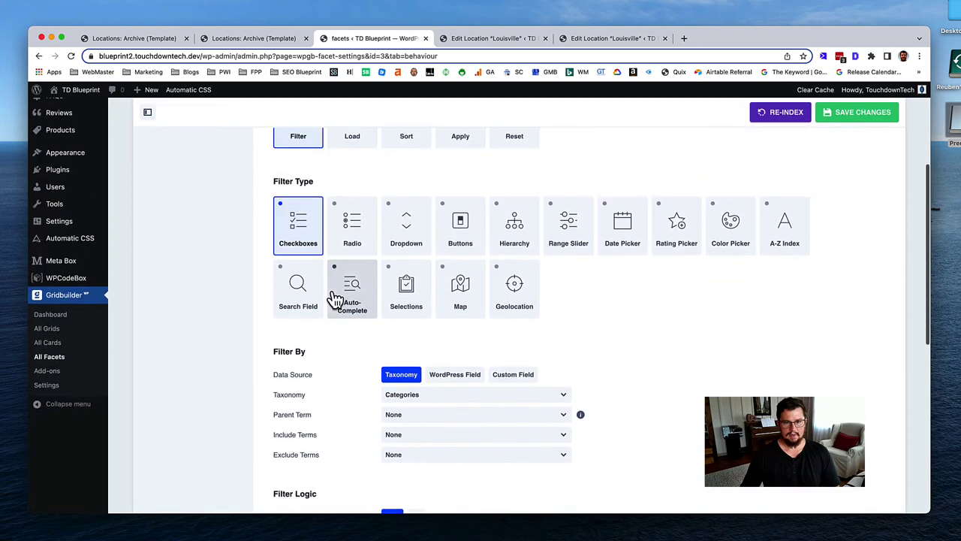
scroll(455, 300, up, 2)
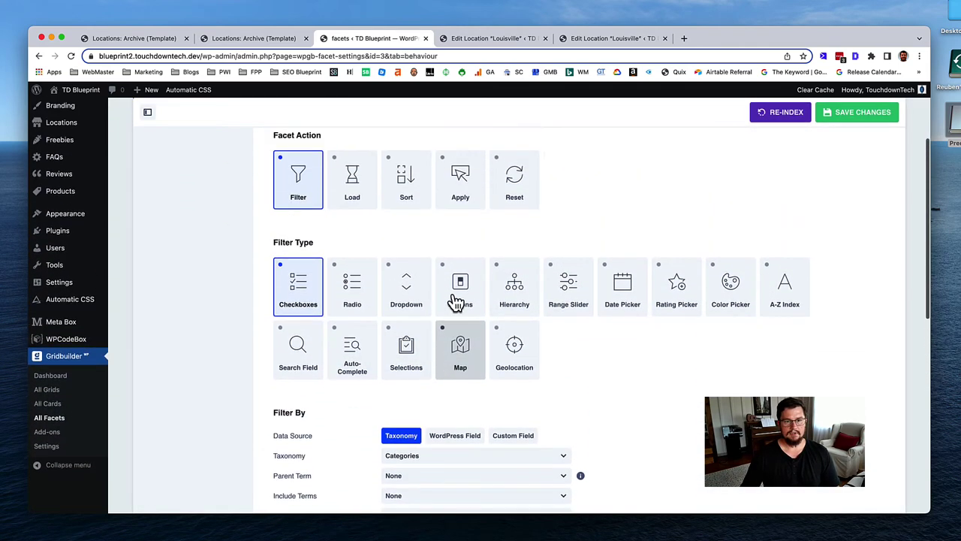
click(460, 347)
scroll(619, 369, down, 2)
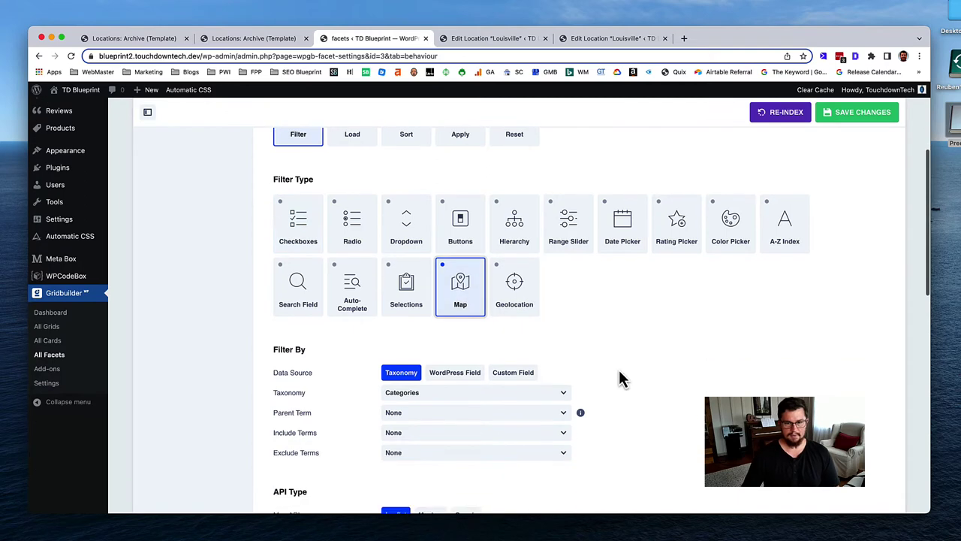
click(519, 378)
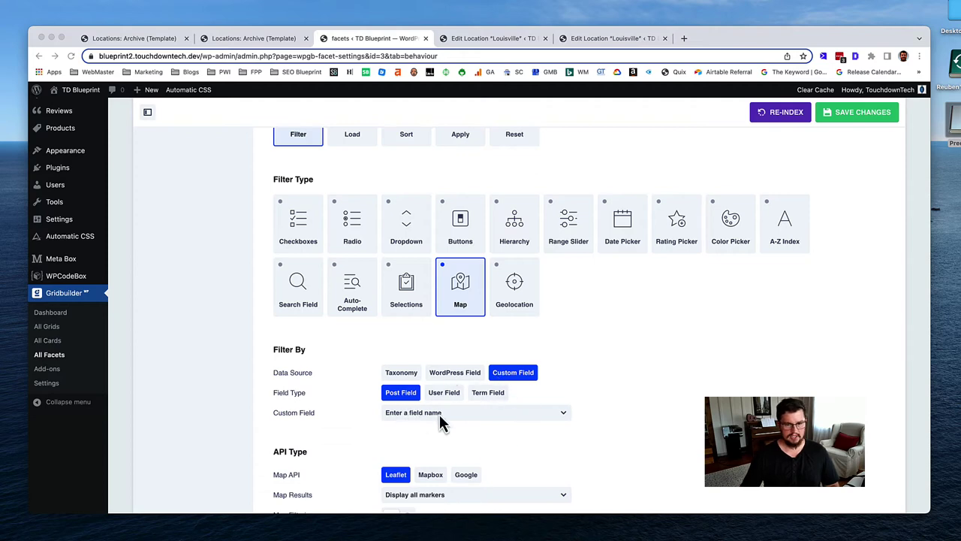
Step: Search the map facet's custom field names for map and google, leaving the field unselected
click(467, 413)
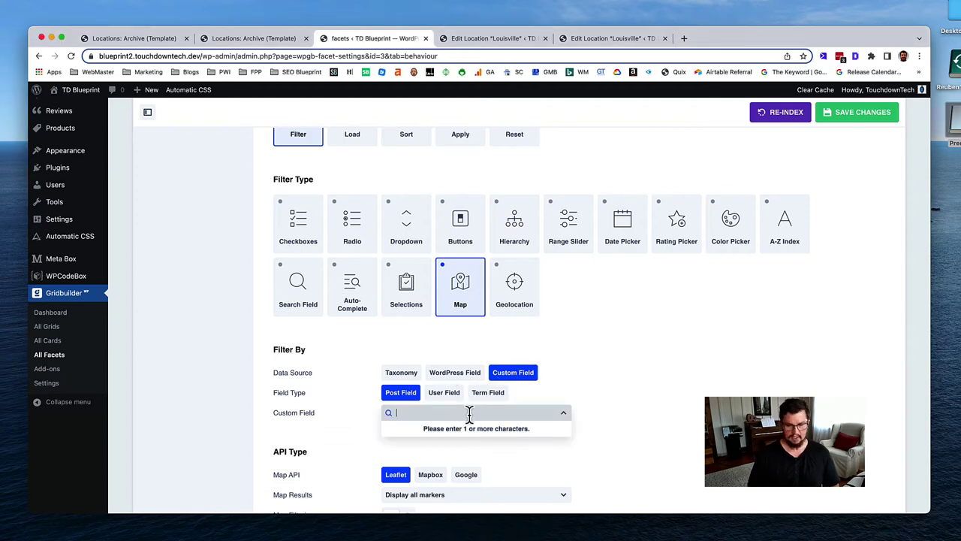
text(map)
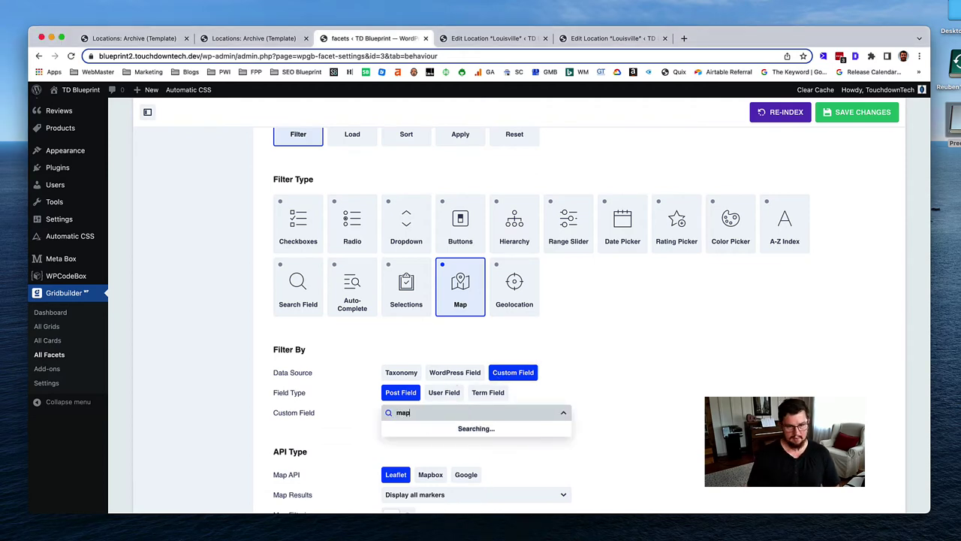
scroll(450, 446, down, 1)
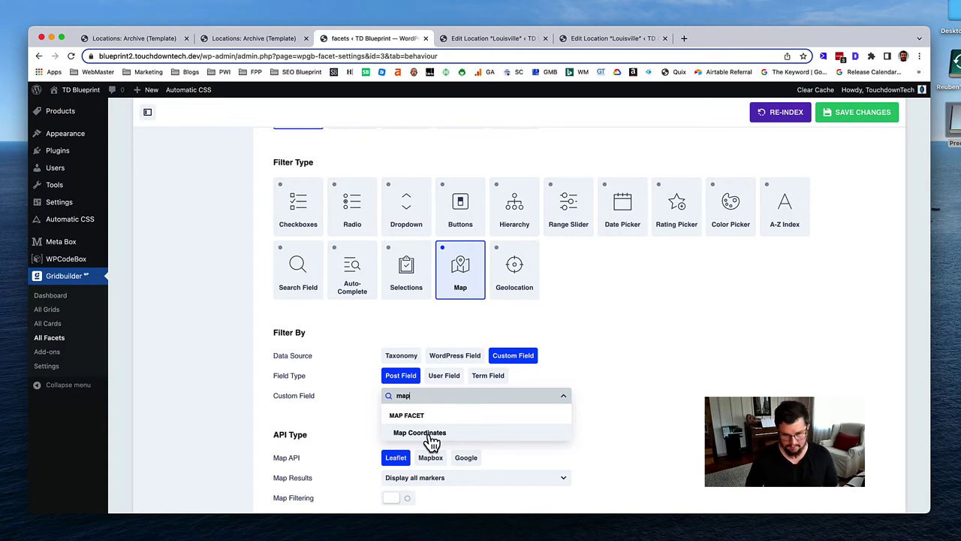
key(BackSpace)
key(BackSpace)
key(BackSpace)
text(google)
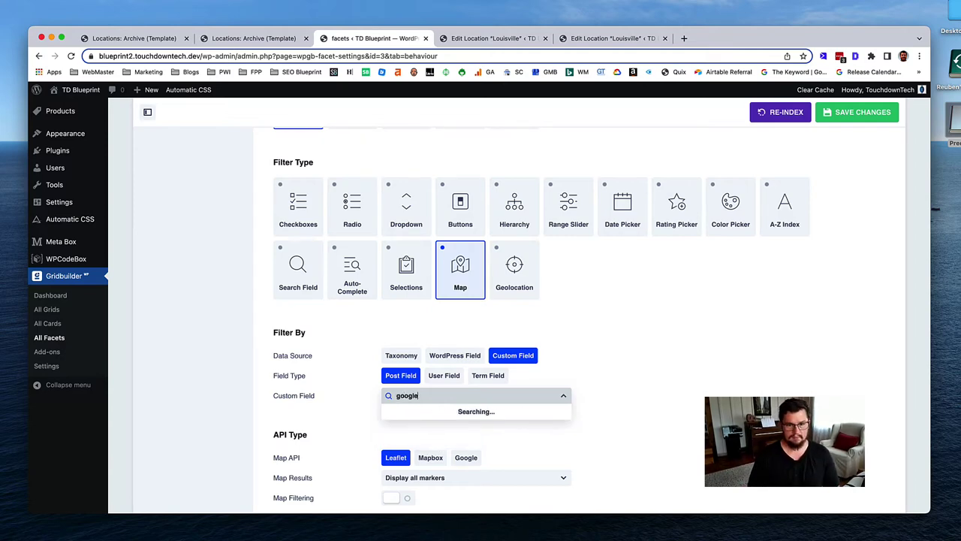
click(769, 379)
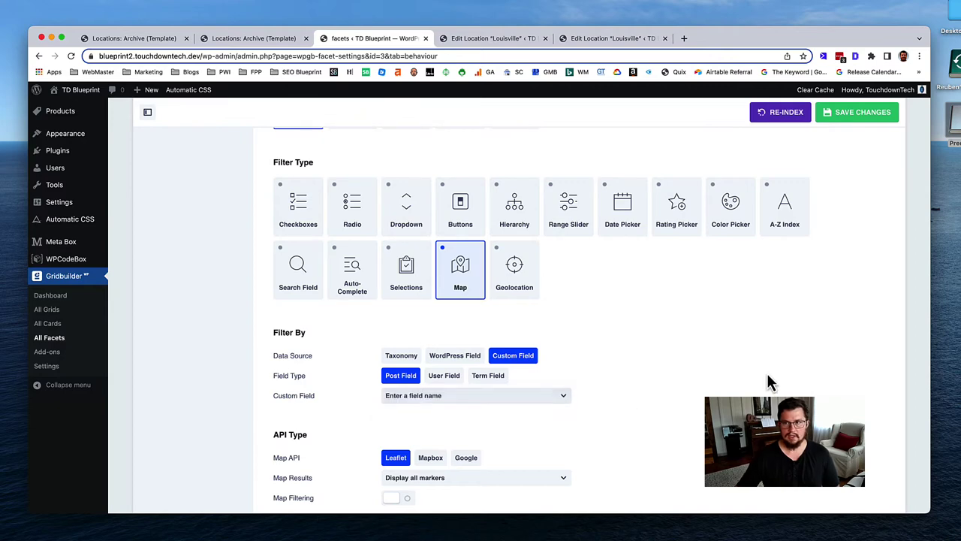
Step: Save the map facet's changes and search its custom field names for google and map, leaving the field unselected
click(863, 117)
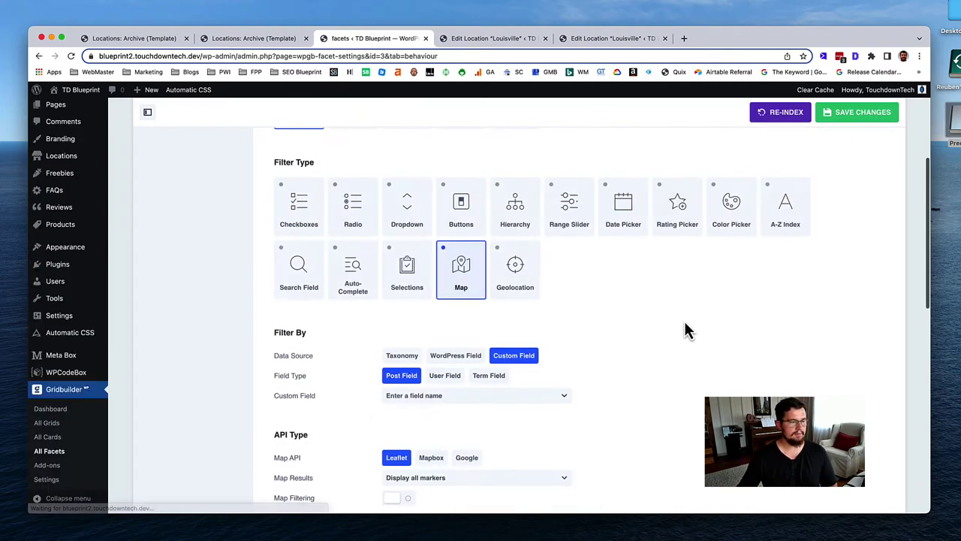
click(552, 398)
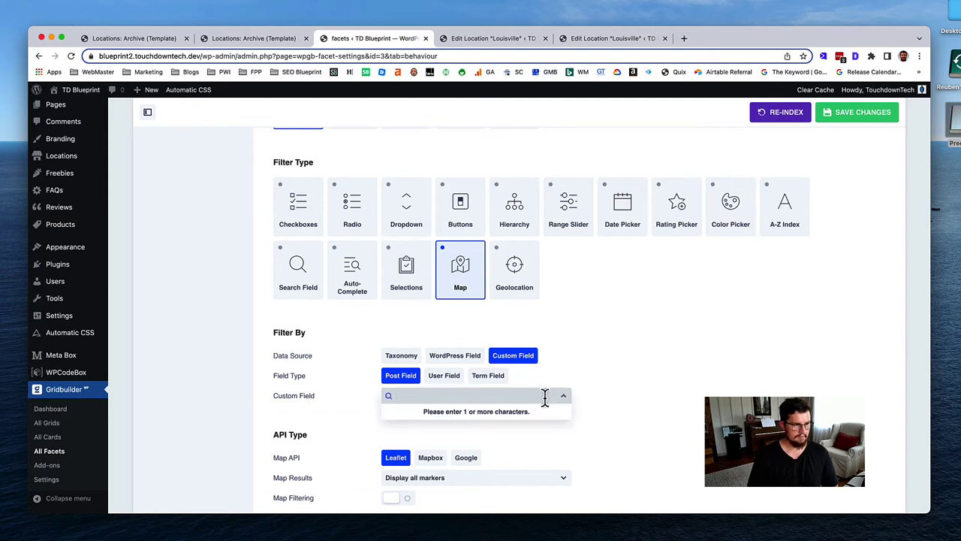
text(google)
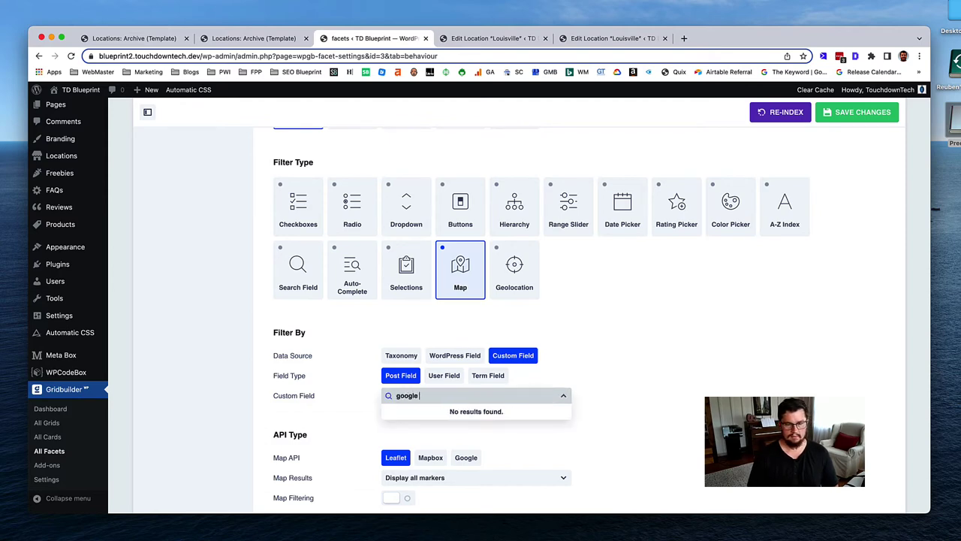
key(BackSpace)
key(BackSpace)
key(BackSpace)
key(BackSpace)
key(BackSpace)
key(BackSpace)
text(map)
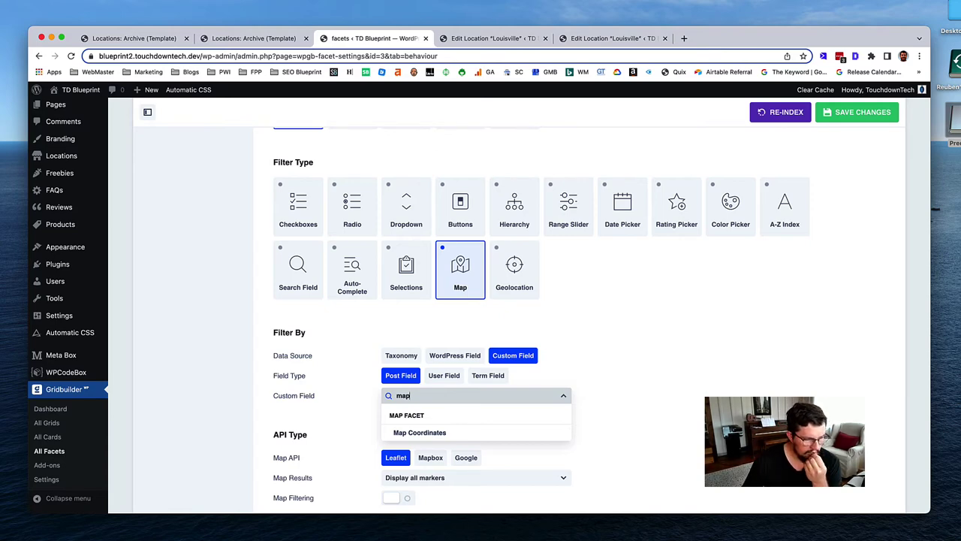
click(675, 403)
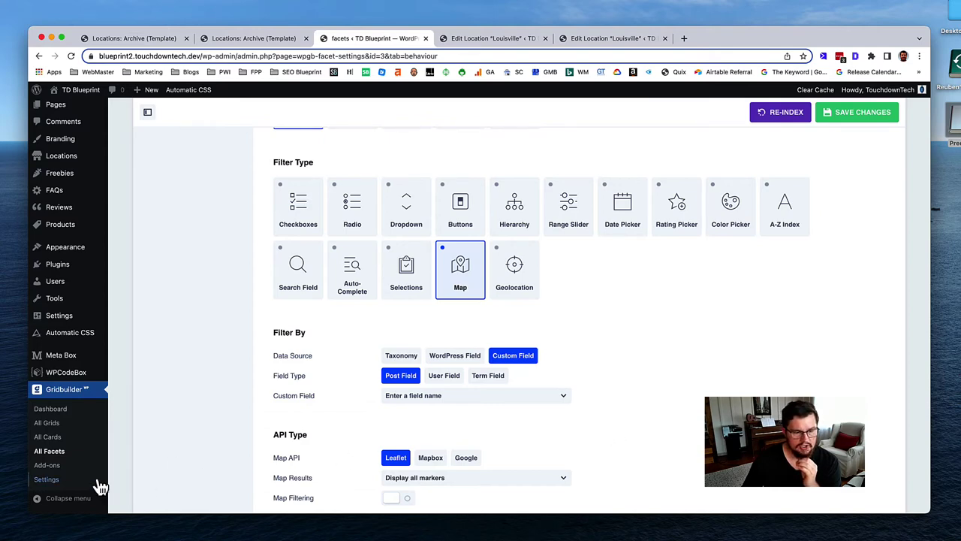
Step: Open the Gridbuilder settings and review the general, facet indexer and cache options
right_click(65, 486)
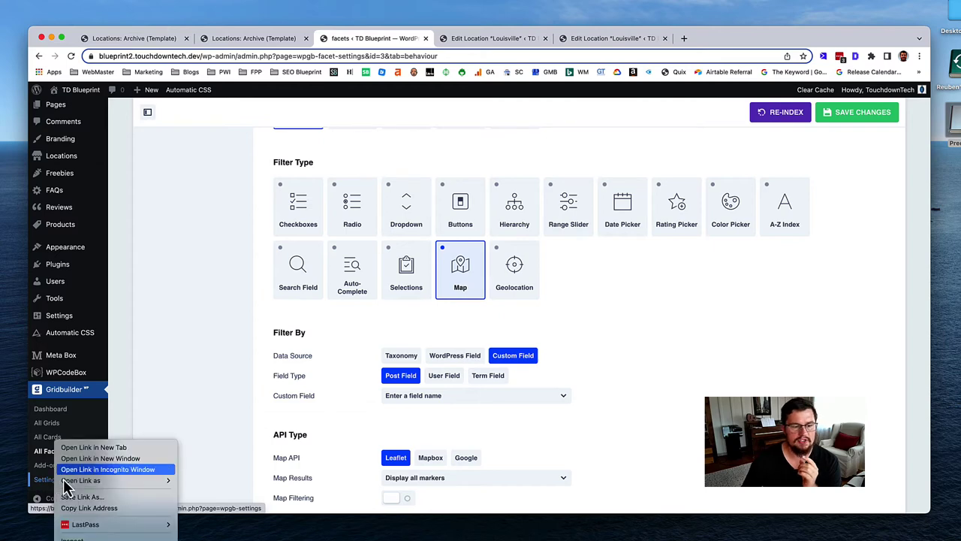
click(33, 488)
click(39, 484)
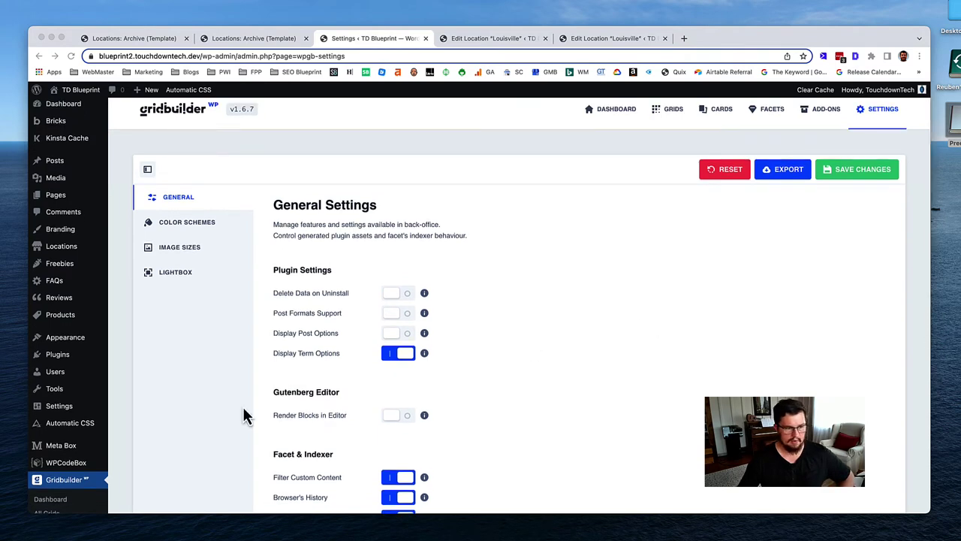
scroll(498, 409, down, 2)
scroll(498, 415, down, 5)
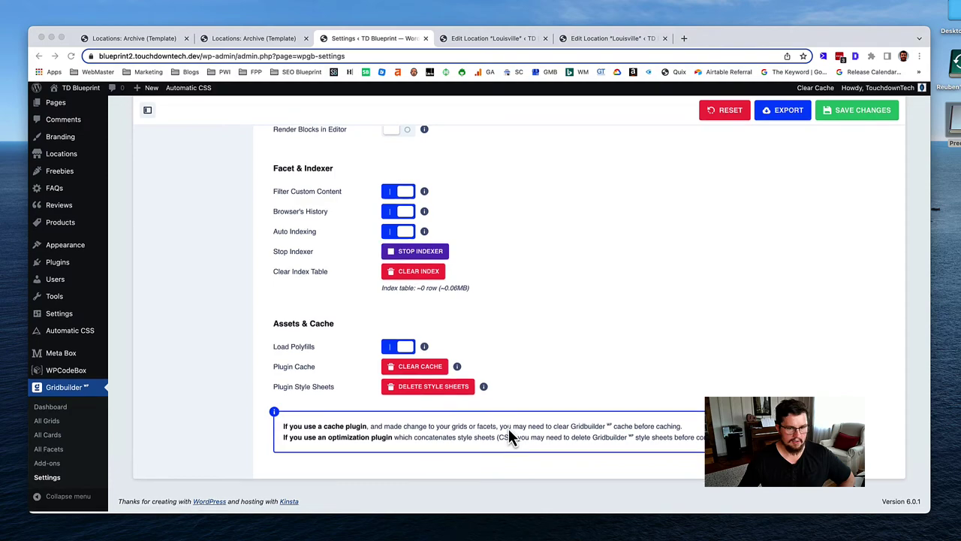
scroll(509, 434, up, 6)
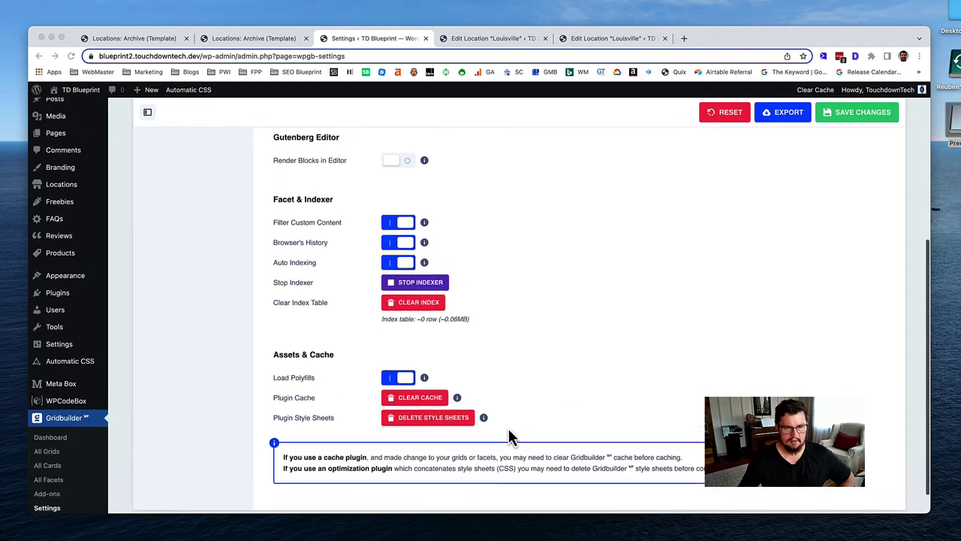
scroll(509, 438, up, 1)
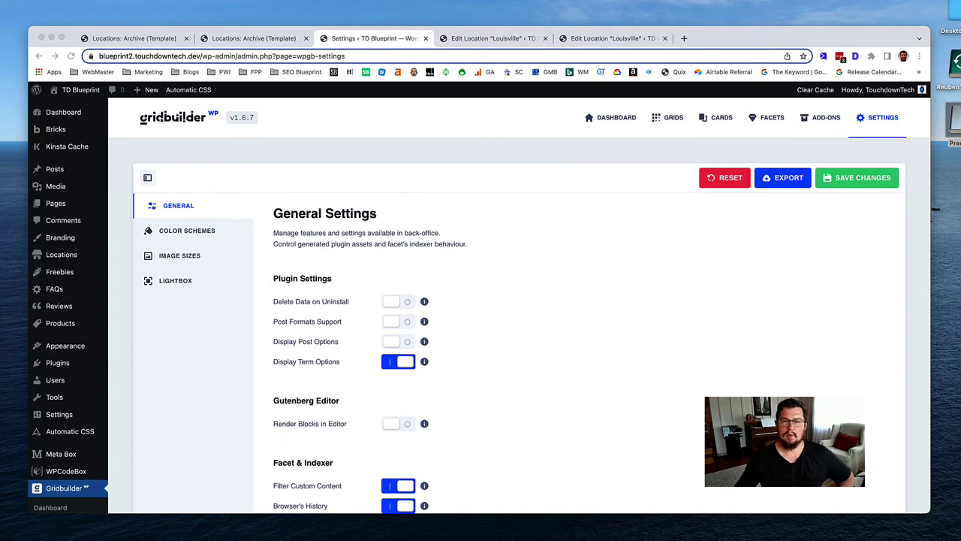
scroll(64, 432, down, 2)
scroll(64, 432, down, 1)
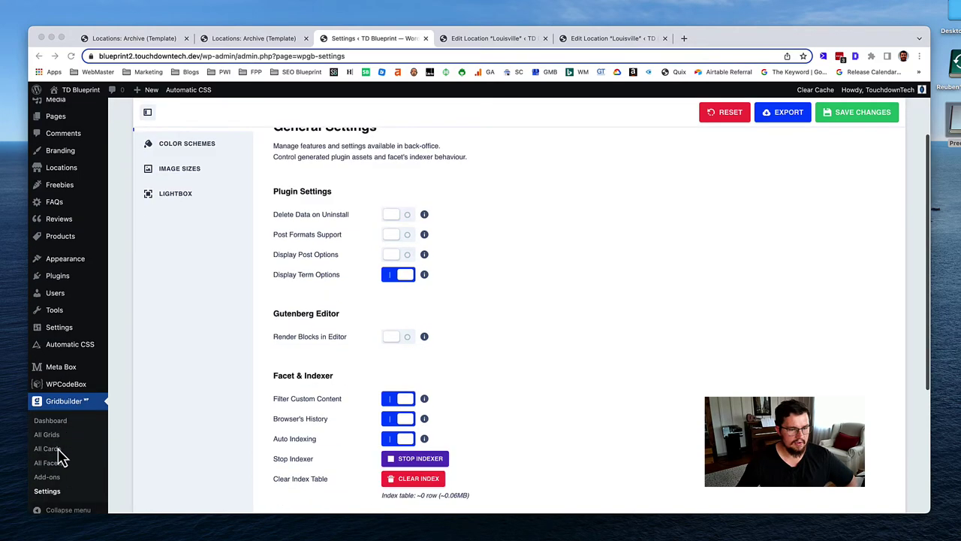
Step: Reopen the Locations: Map facet from the facets list and go to its Filter By behaviour settings
click(57, 467)
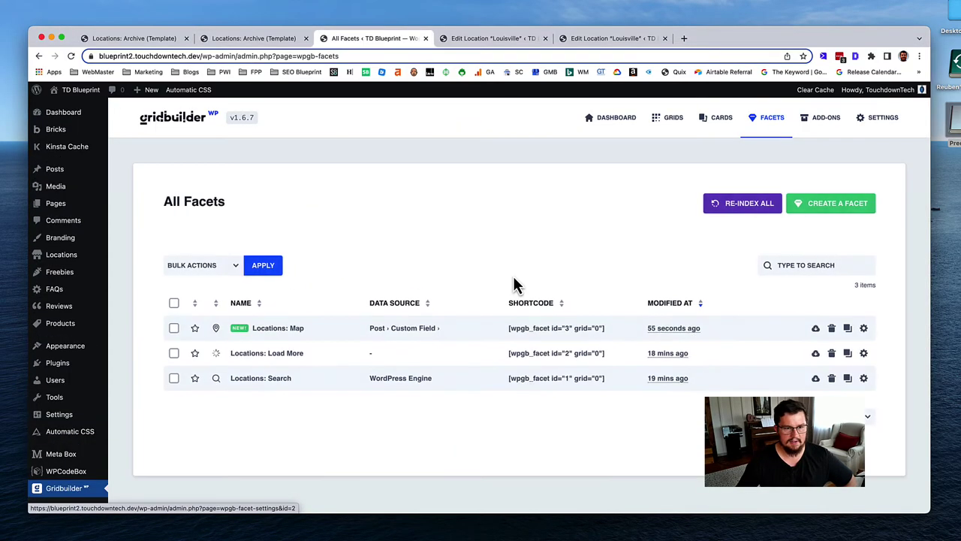
scroll(515, 283, down, 1)
click(270, 309)
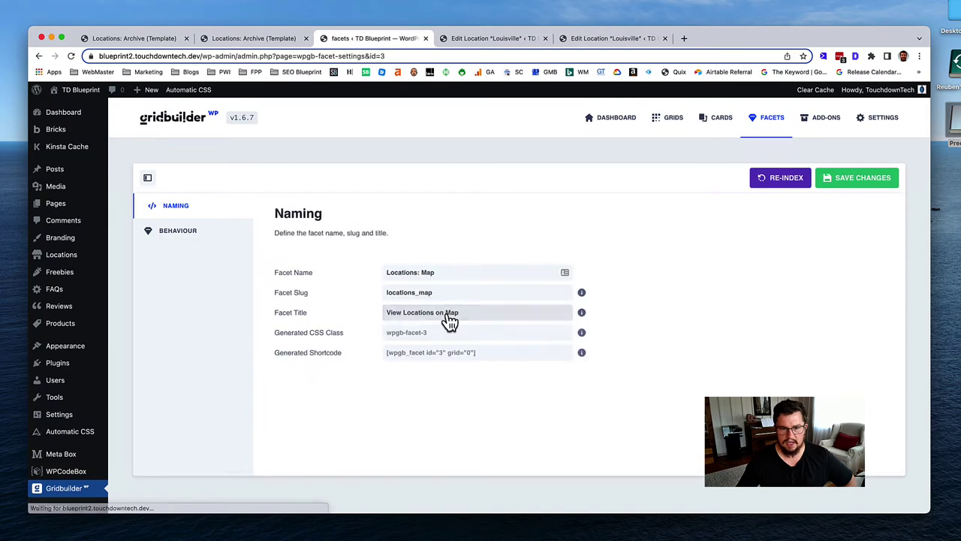
click(184, 231)
scroll(440, 295, down, 5)
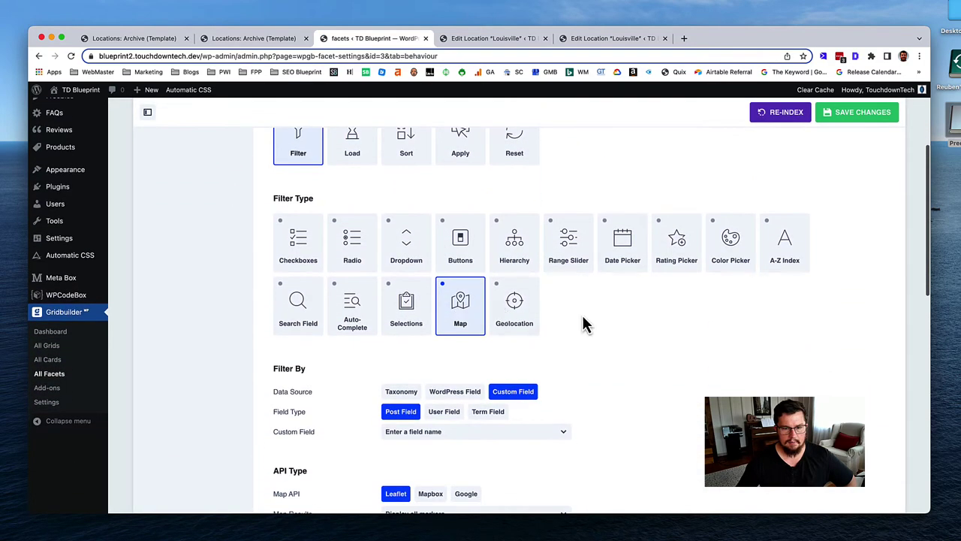
scroll(585, 325, down, 6)
Step: Search the facet's custom field names for goo, map and meta to look for the location map field
click(496, 178)
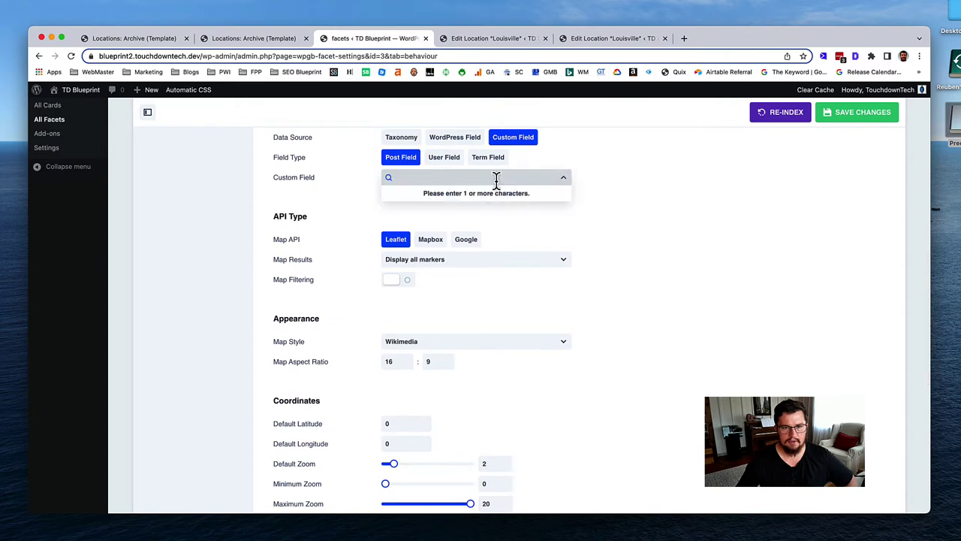
text(goo)
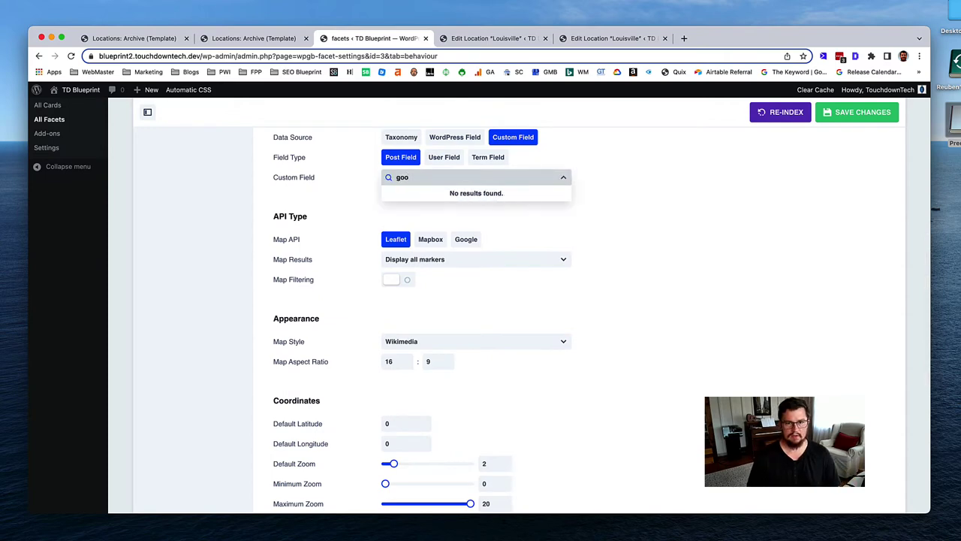
key(BackSpace)
key(BackSpace)
key(BackSpace)
text(map)
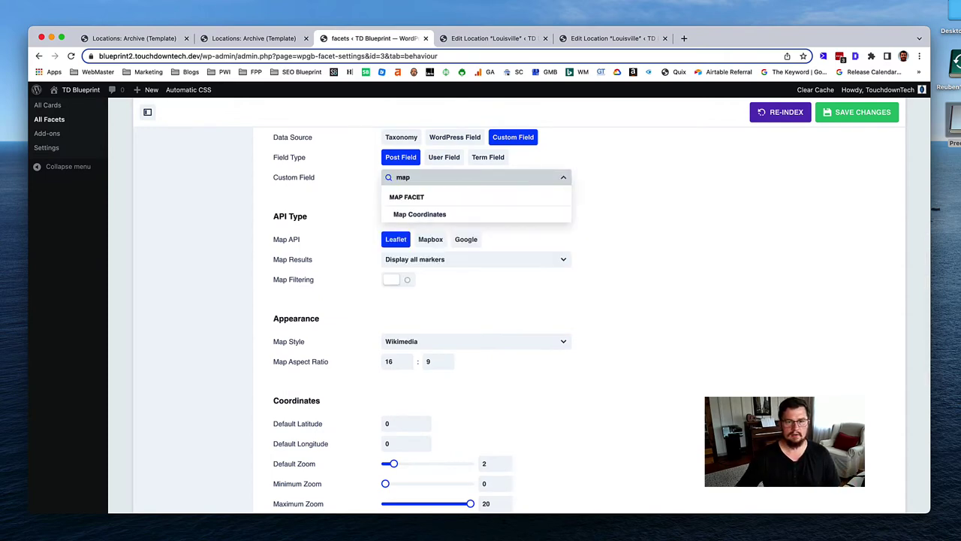
key(BackSpace)
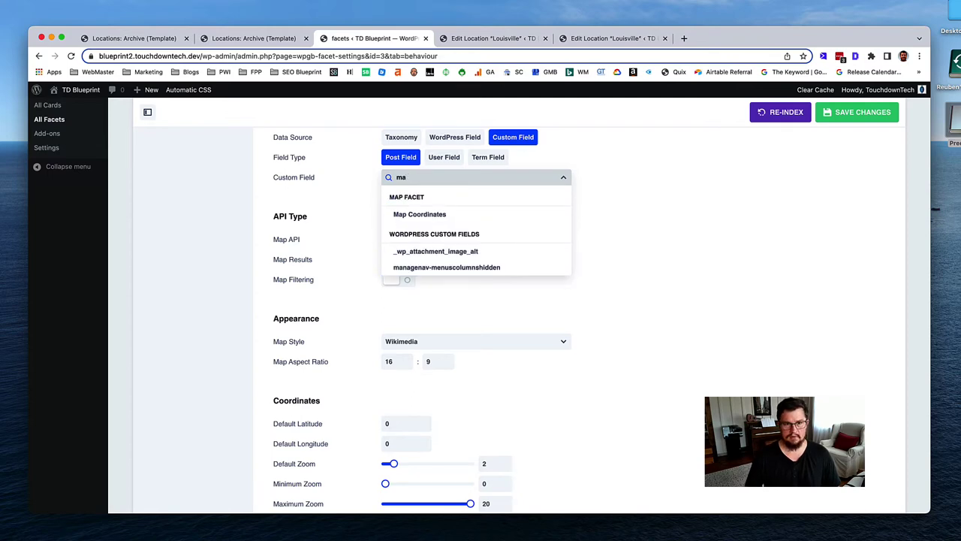
key(BackSpace)
key(BackSpace)
text(meta)
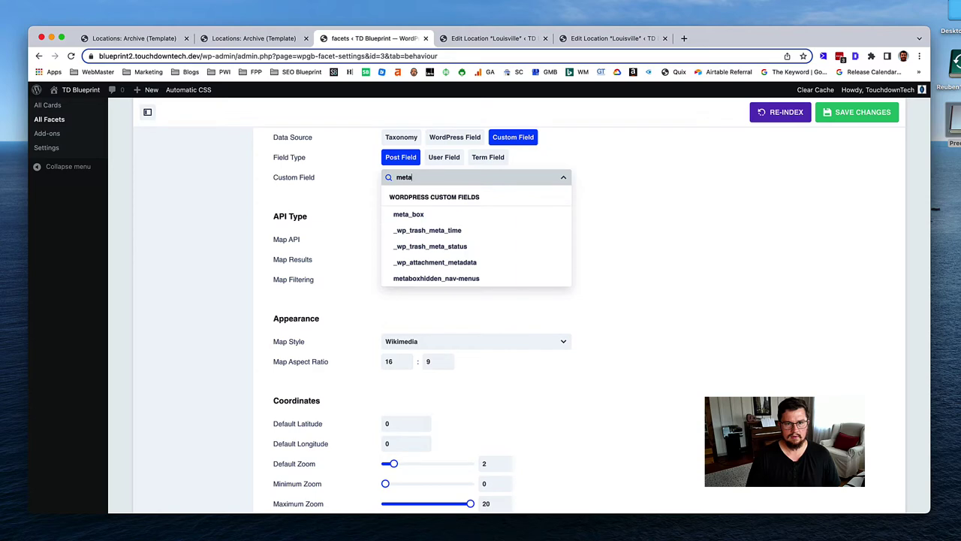
scroll(500, 200, down, 2)
scroll(500, 247, up, 1)
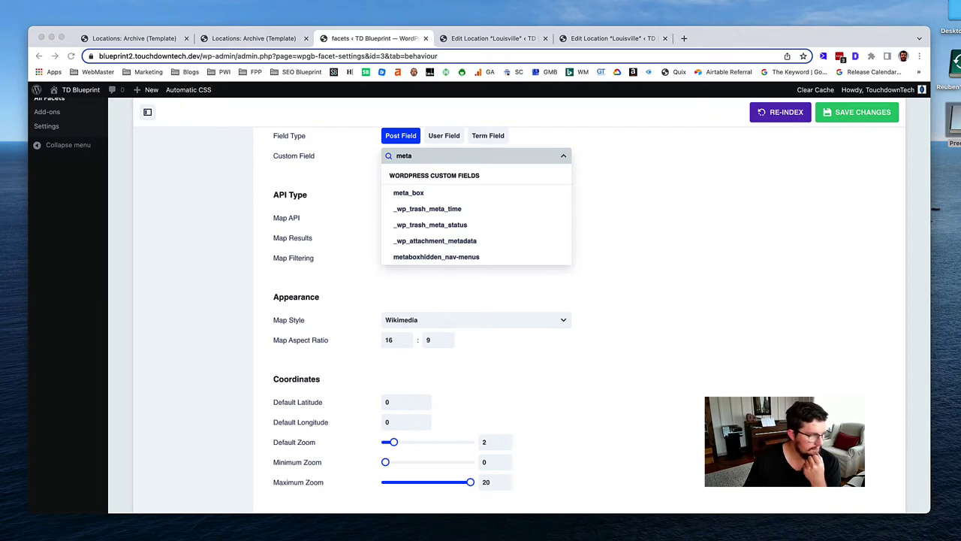
click(721, 3)
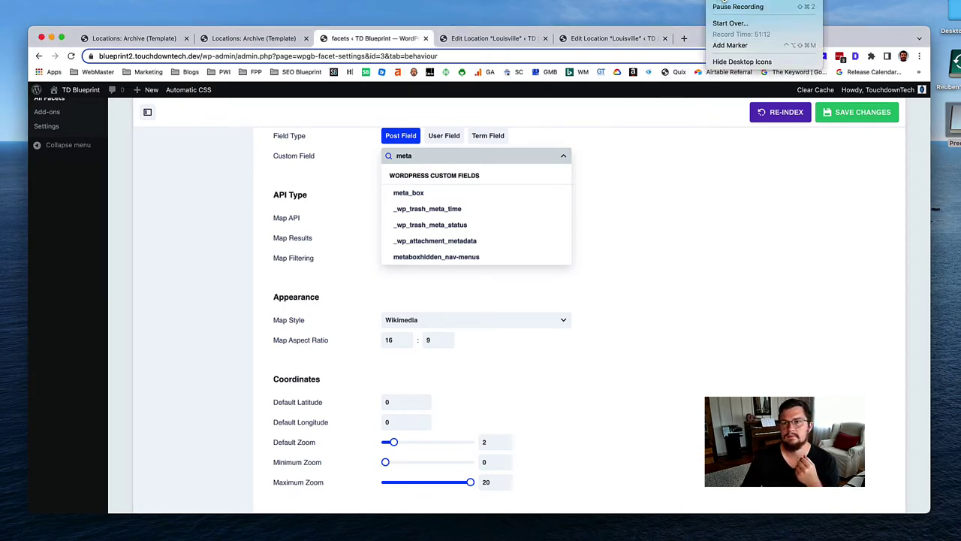
click(738, 7)
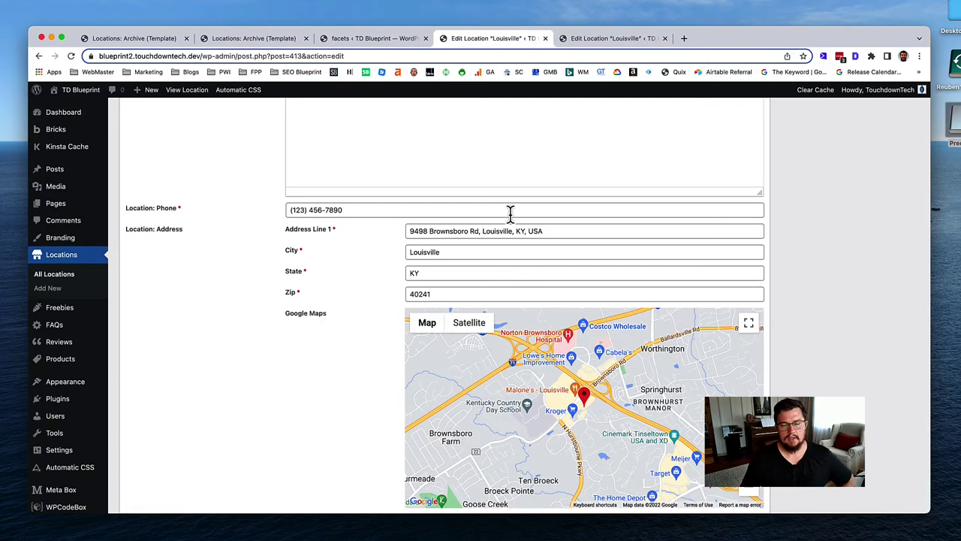
Step: Check the Louisville location's address fields, return to the map facet and close its custom field search without a selection
scroll(399, 251, up, 1)
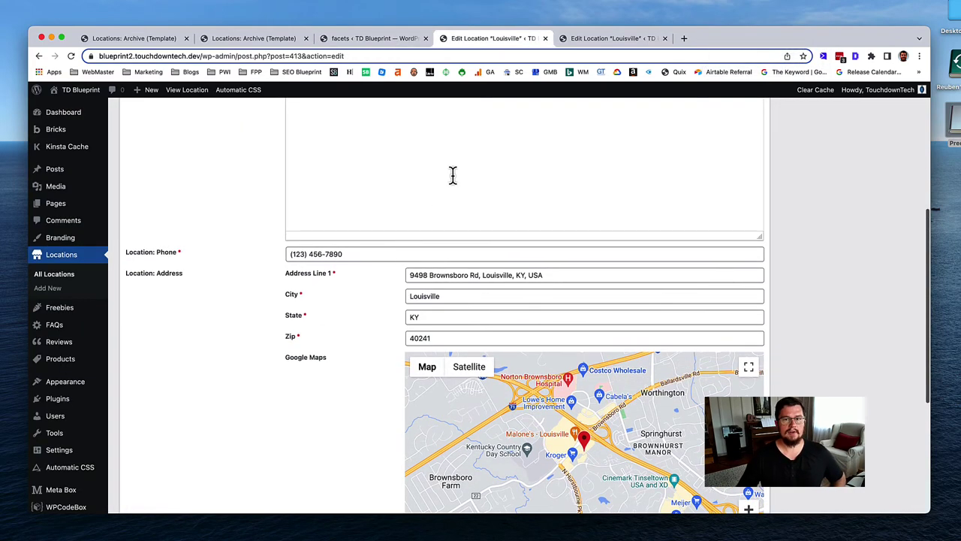
click(378, 44)
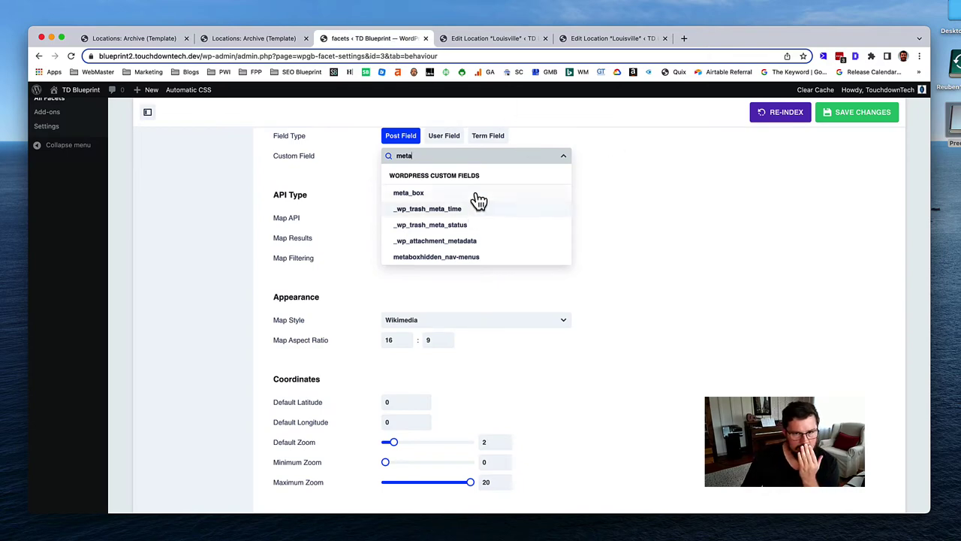
click(608, 172)
scroll(606, 163, up, 5)
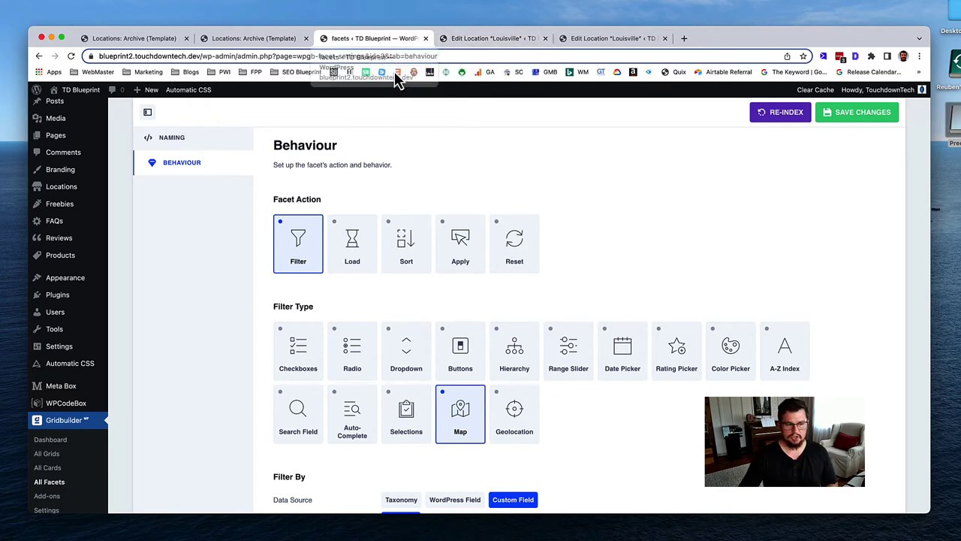
Step: Open the Location field group in Meta Box's custom fields and collapse the Google Maps sub field's settings
mouse_move(86, 322)
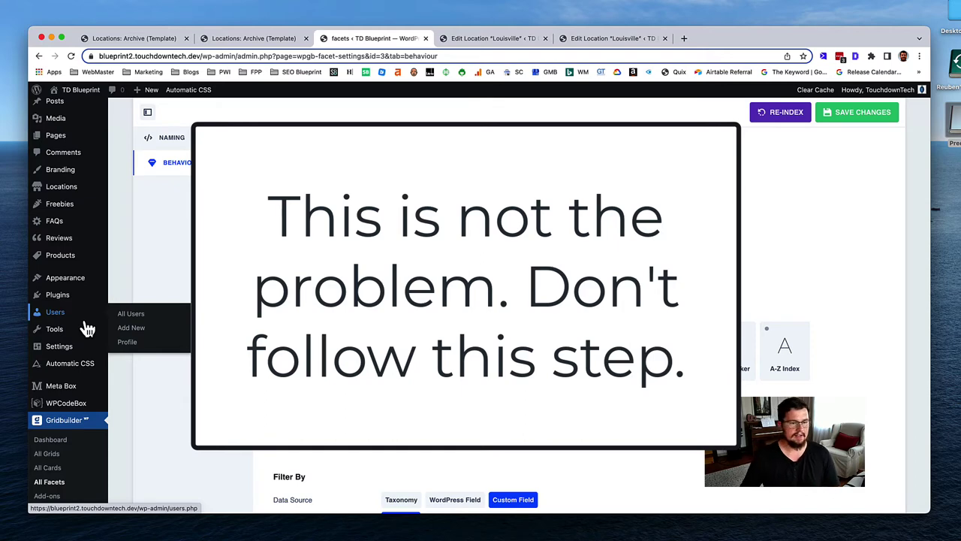
scroll(79, 332, down, 2)
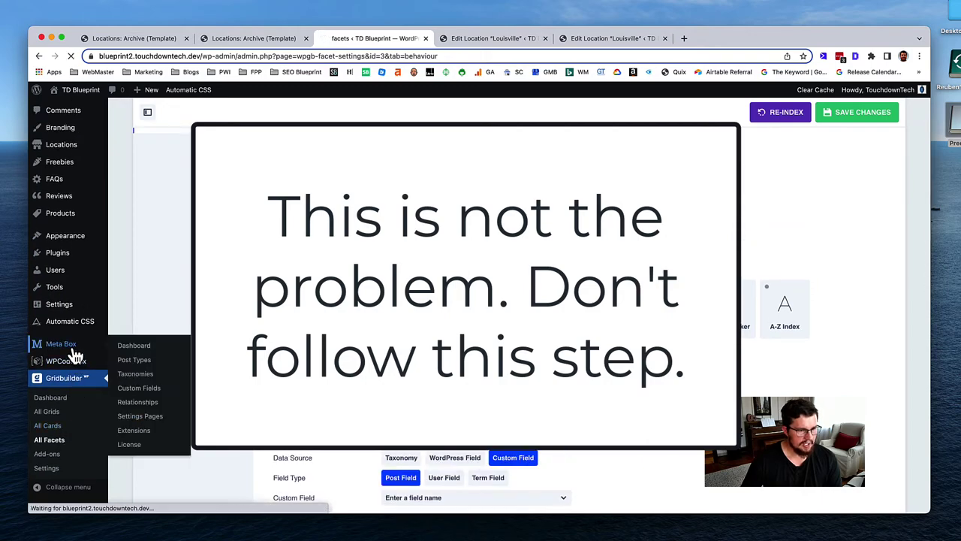
click(75, 336)
scroll(109, 353, down, 3)
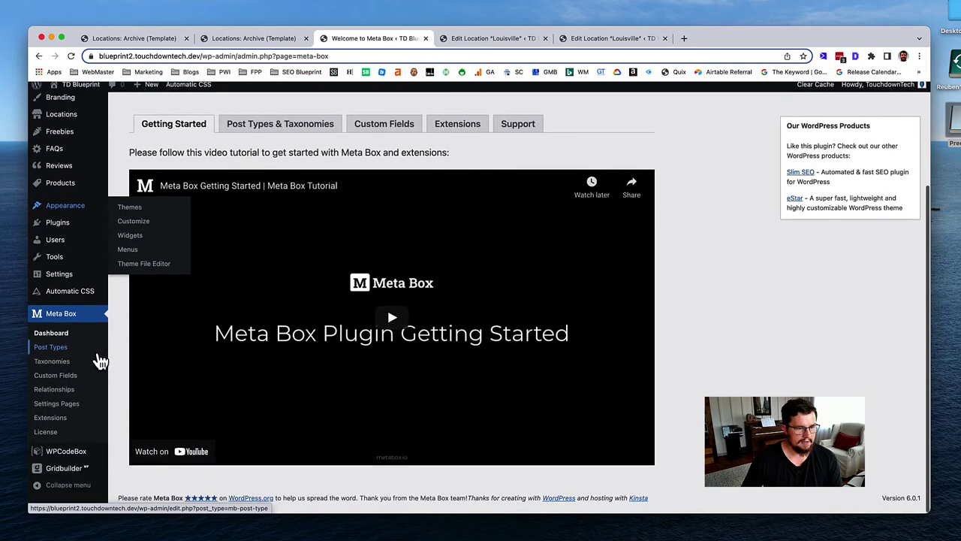
click(58, 388)
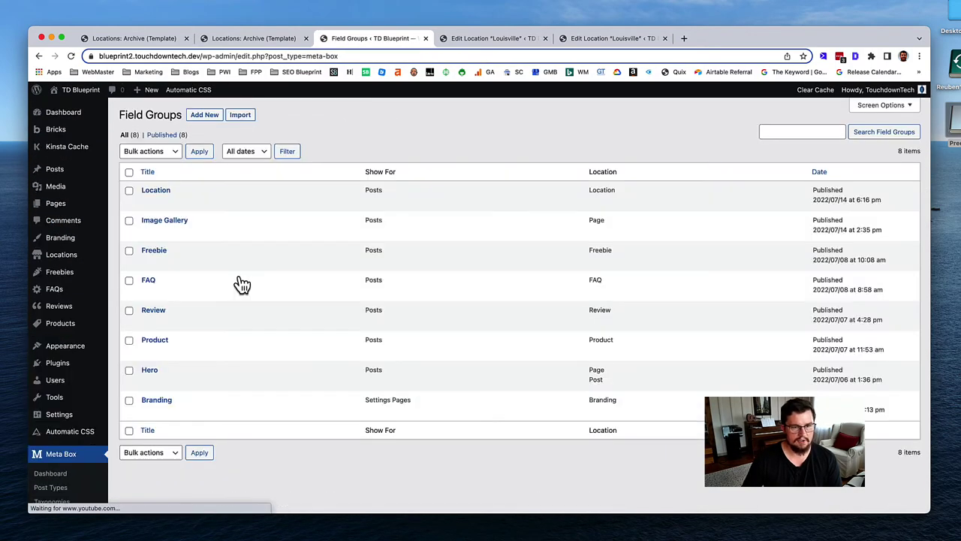
click(158, 192)
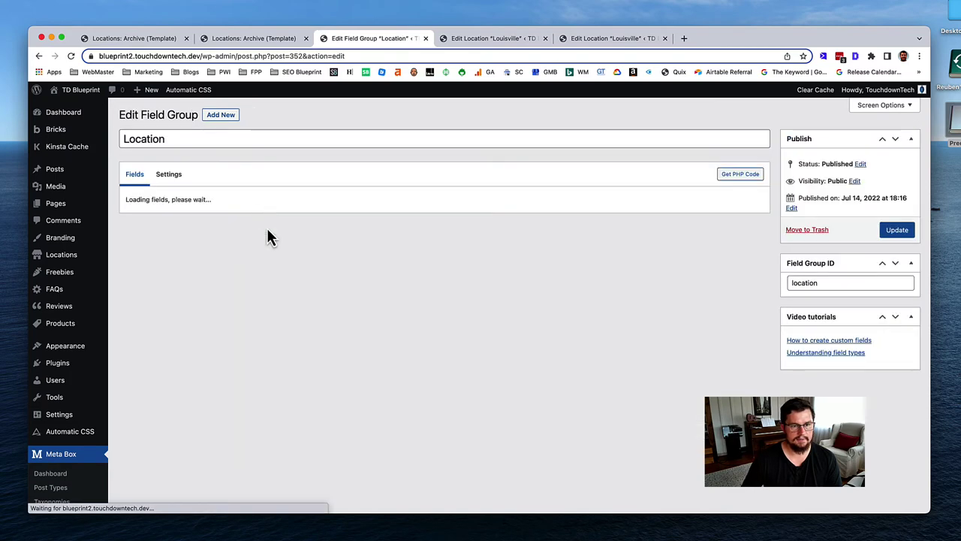
scroll(270, 240, down, 10)
scroll(279, 275, up, 5)
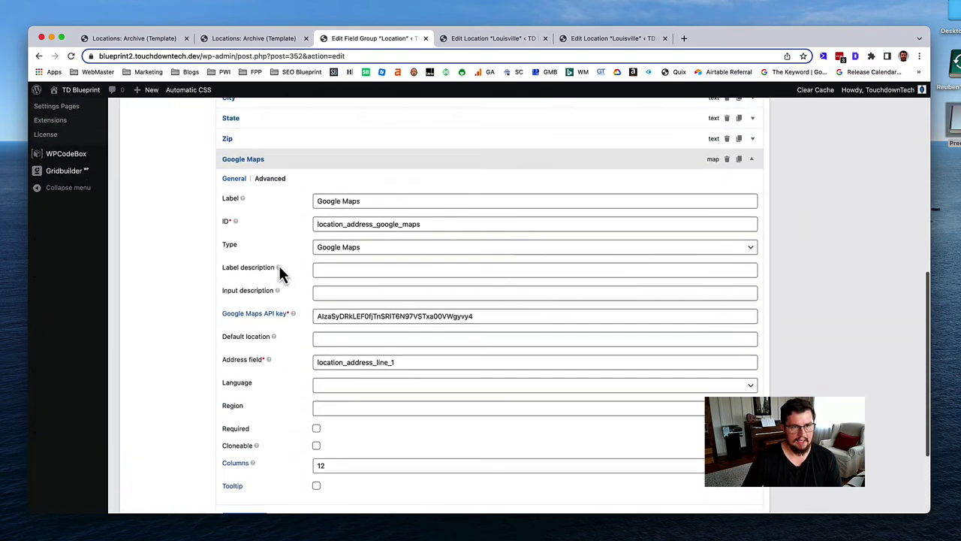
click(332, 200)
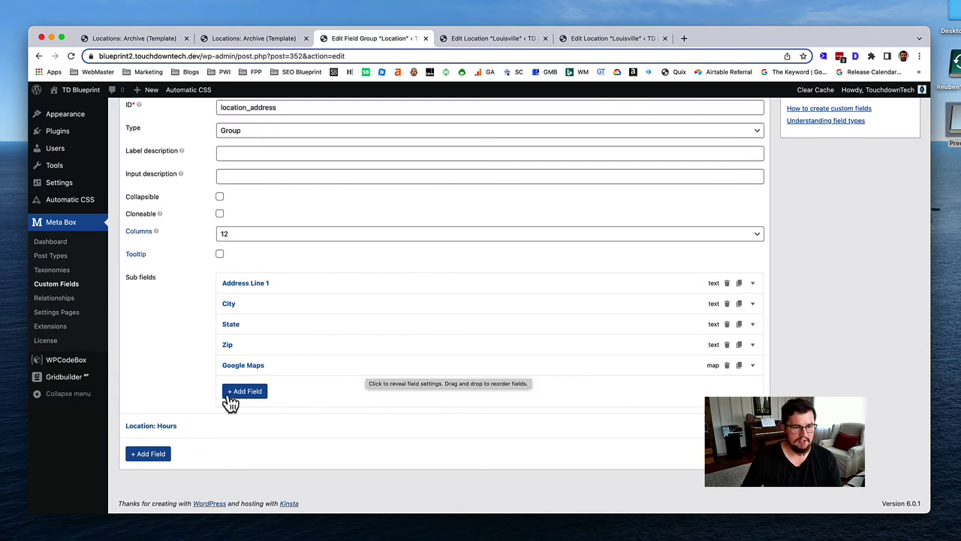
Step: Add a Google Maps field at the top level of the Location field group, outside the address group
click(147, 456)
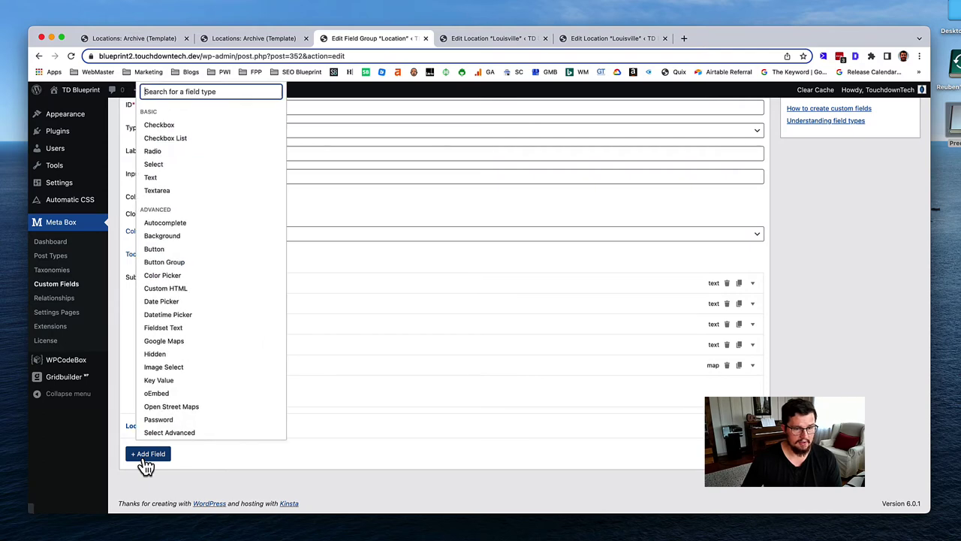
text(goog)
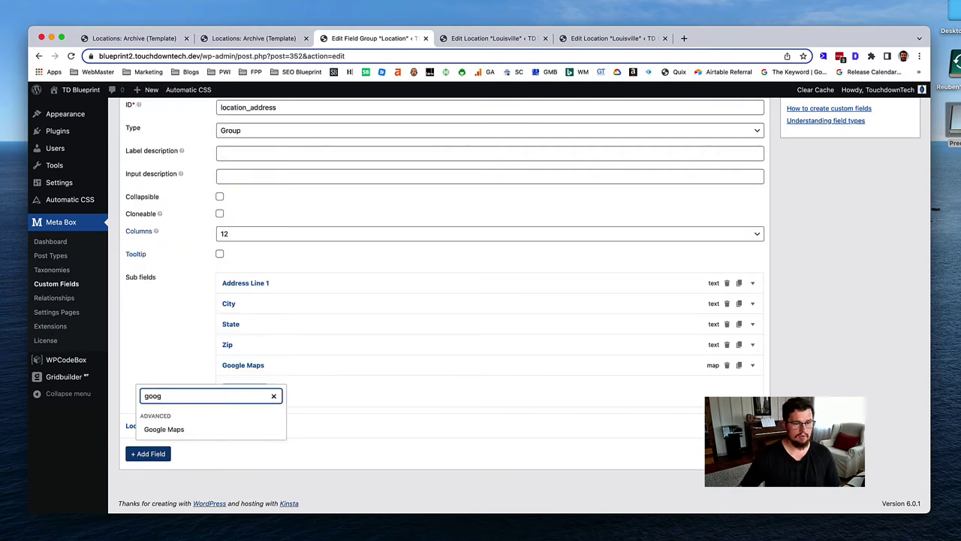
click(165, 428)
scroll(211, 442, down, 3)
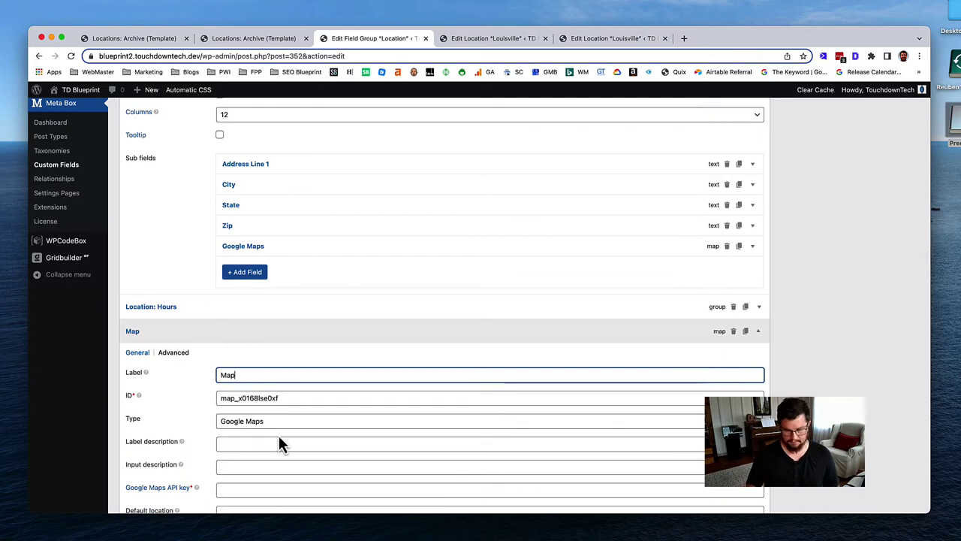
Step: Label the new top-level map field Google Maps and set its ID to location_address_google_maps
key(BackSpace)
key(BackSpace)
key(BackSpace)
text(Google Mp)
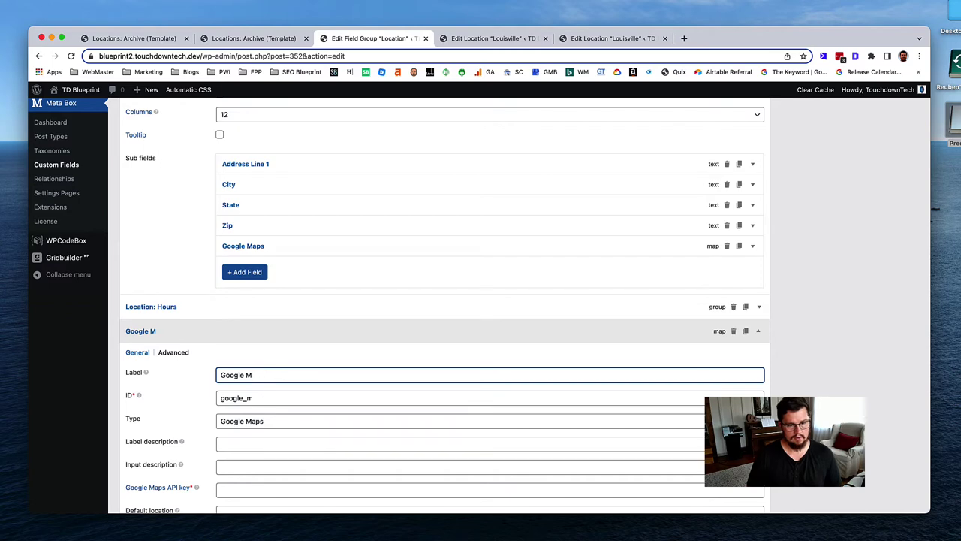
key(Tab)
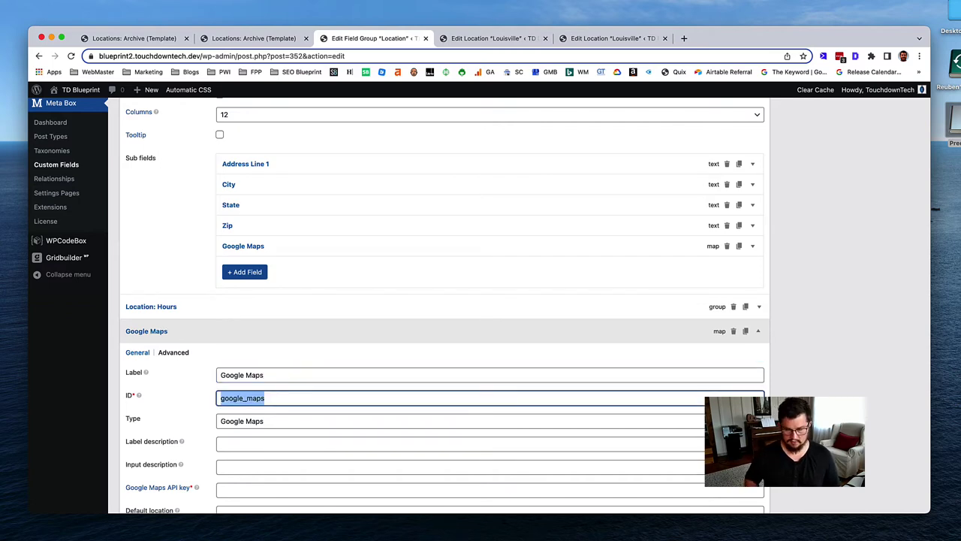
key(Right)
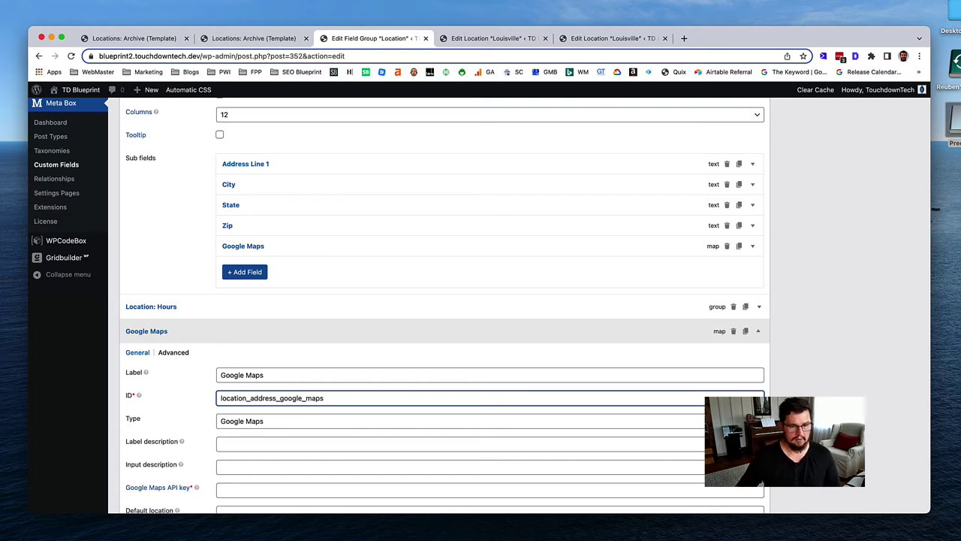
Step: Copy the Google Maps API key from the address group's map sub field into the new Google Maps field
scroll(288, 464, down, 2)
scroll(290, 464, up, 4)
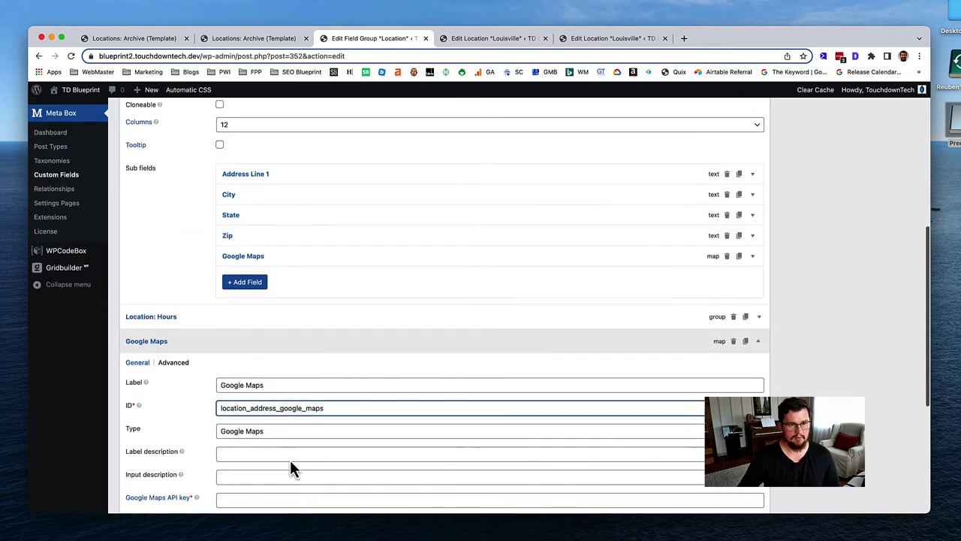
scroll(290, 459, down, 5)
scroll(355, 354, up, 3)
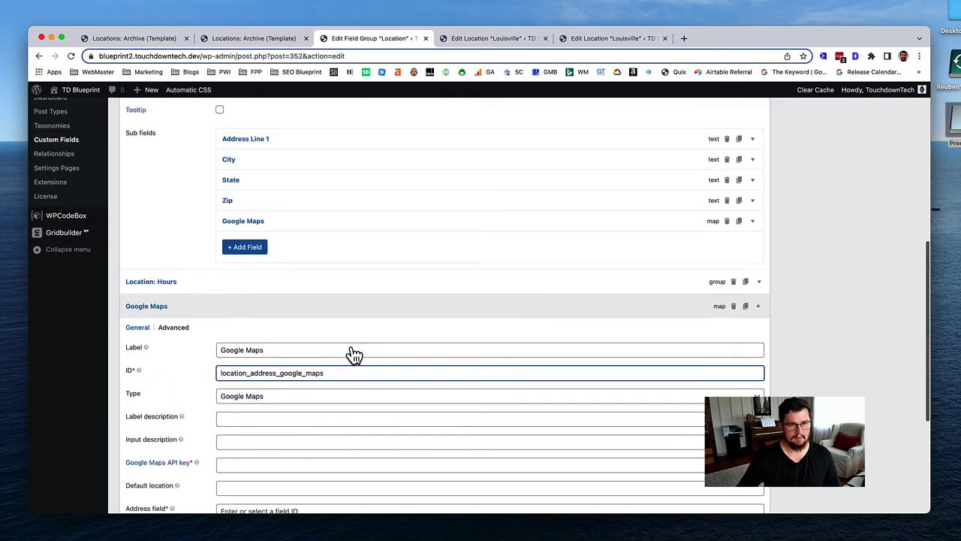
click(418, 221)
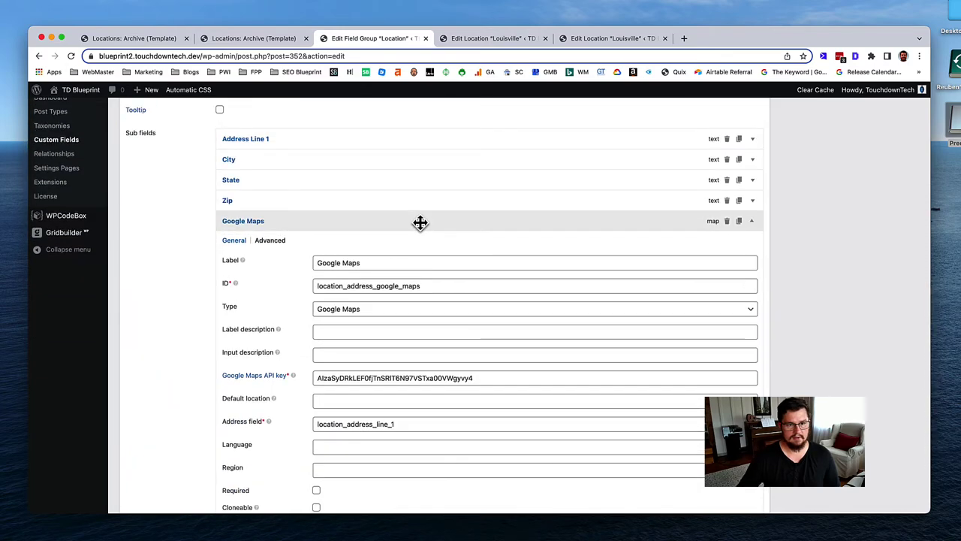
triple_click(395, 378)
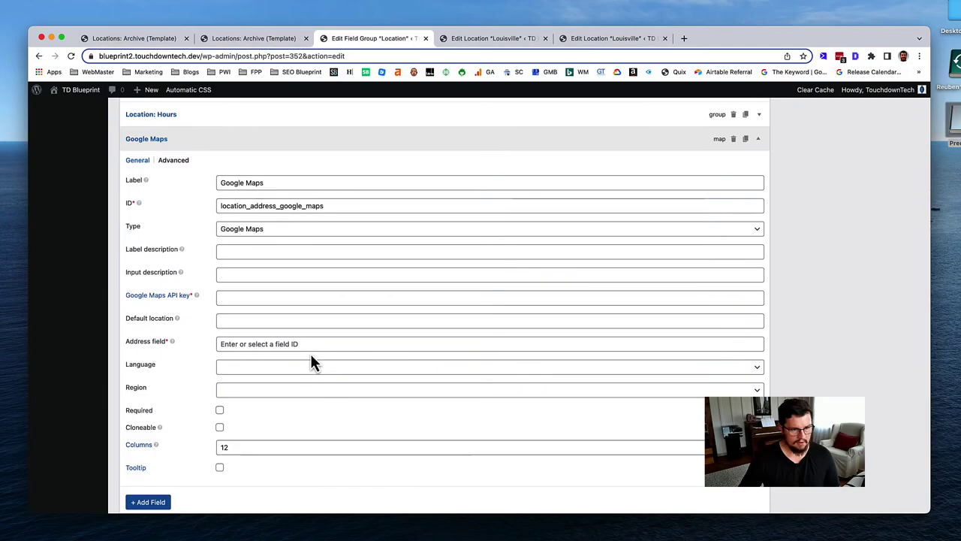
click(281, 298)
key(super+v)
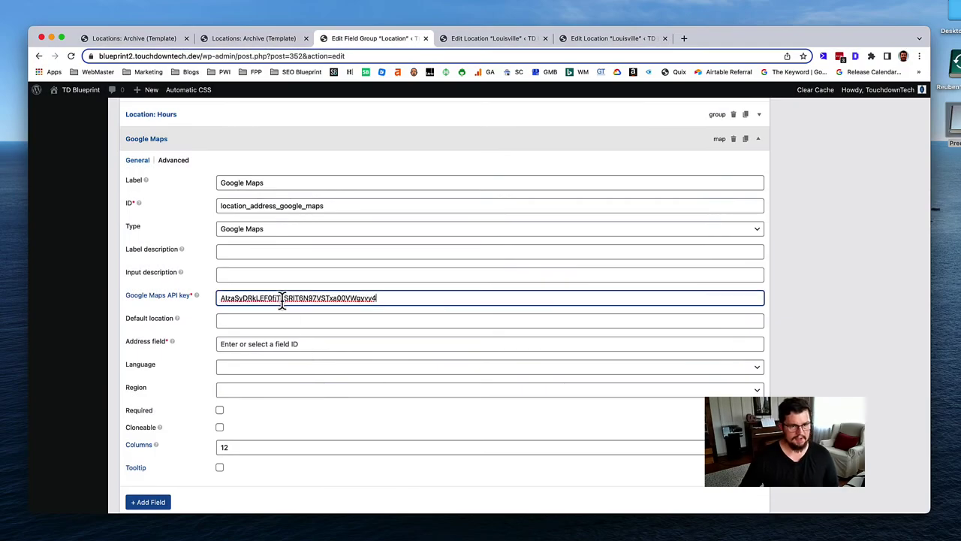
Step: Set the new Google Maps field's address field to location_address_line_1 and collapse its settings
click(251, 345)
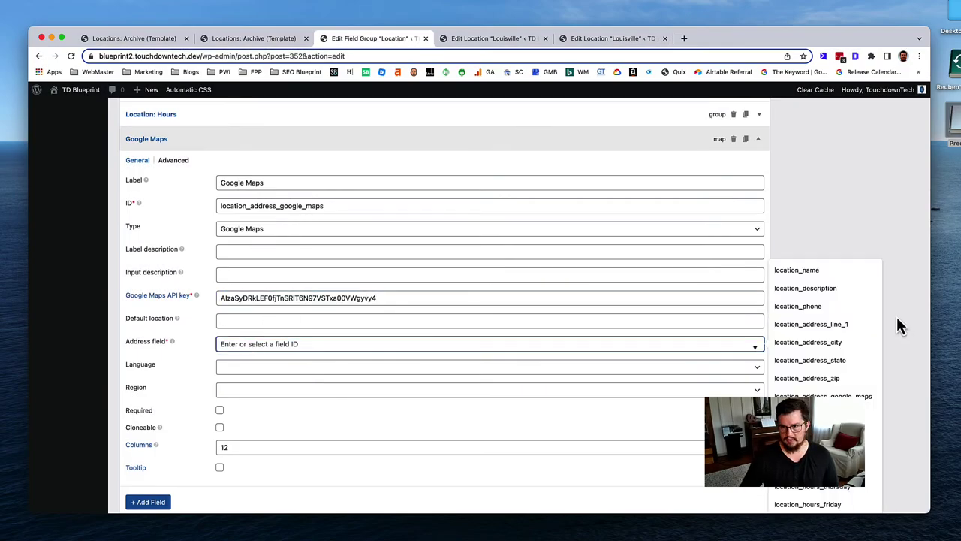
click(826, 325)
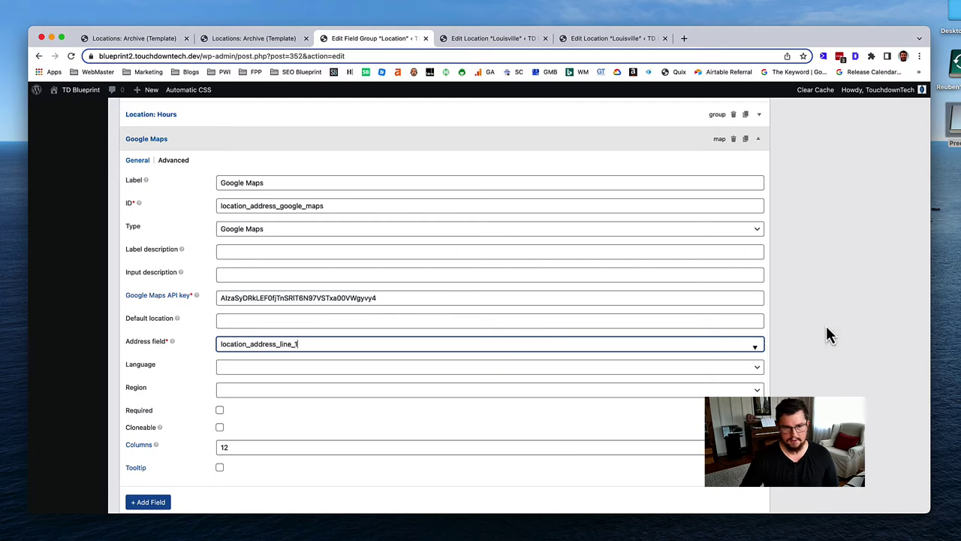
scroll(473, 353, up, 3)
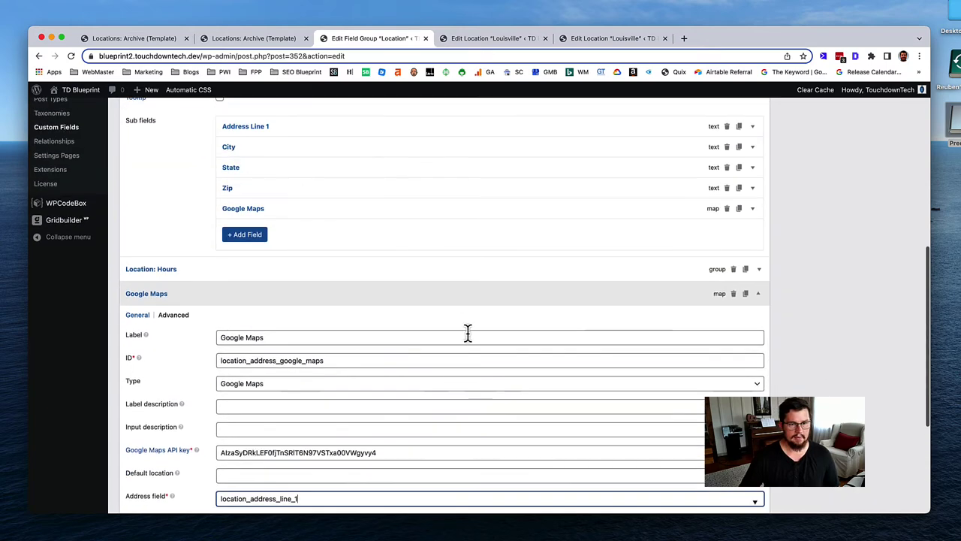
click(459, 296)
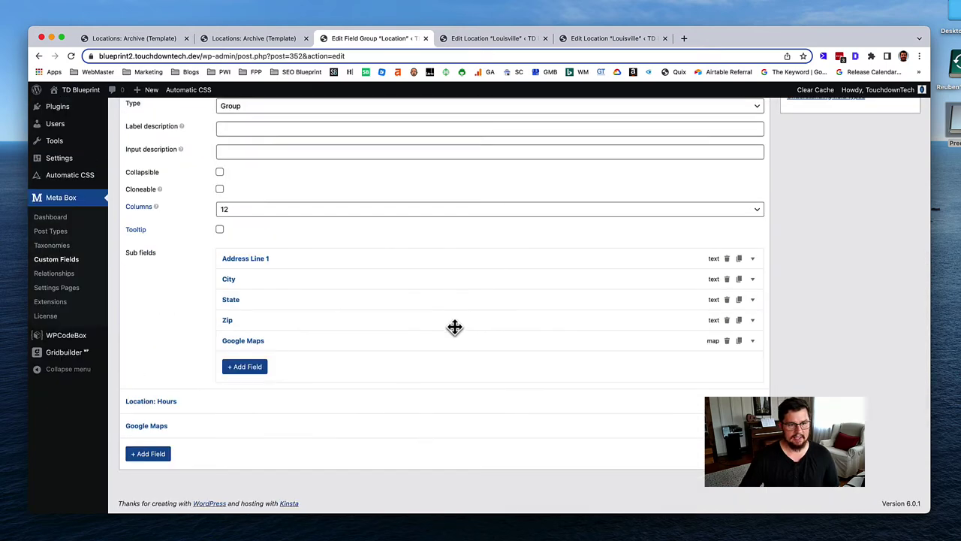
Step: Relabel the address group's map sub field as Google Maps2 and update the Location field group
click(458, 340)
scroll(443, 300, down, 2)
click(404, 251)
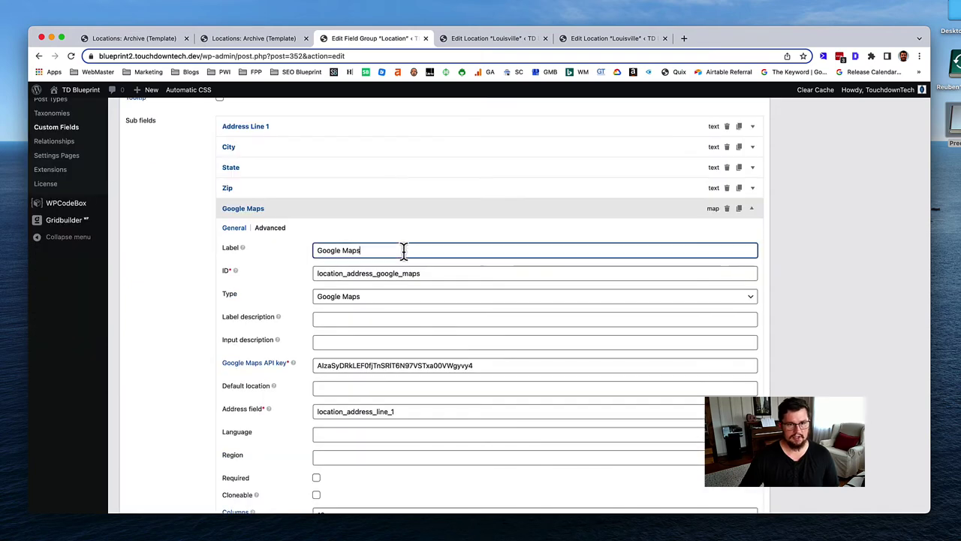
click(441, 273)
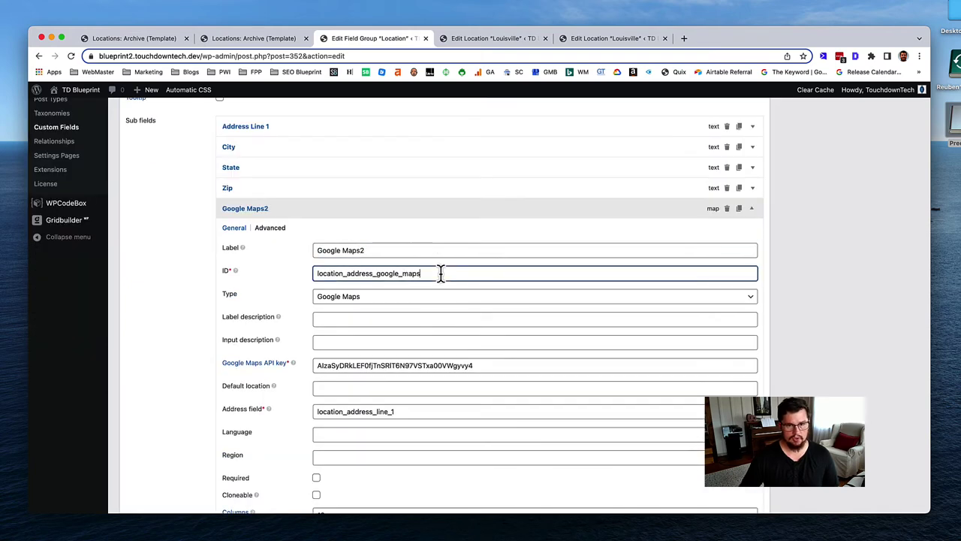
click(471, 210)
scroll(443, 428, up, 5)
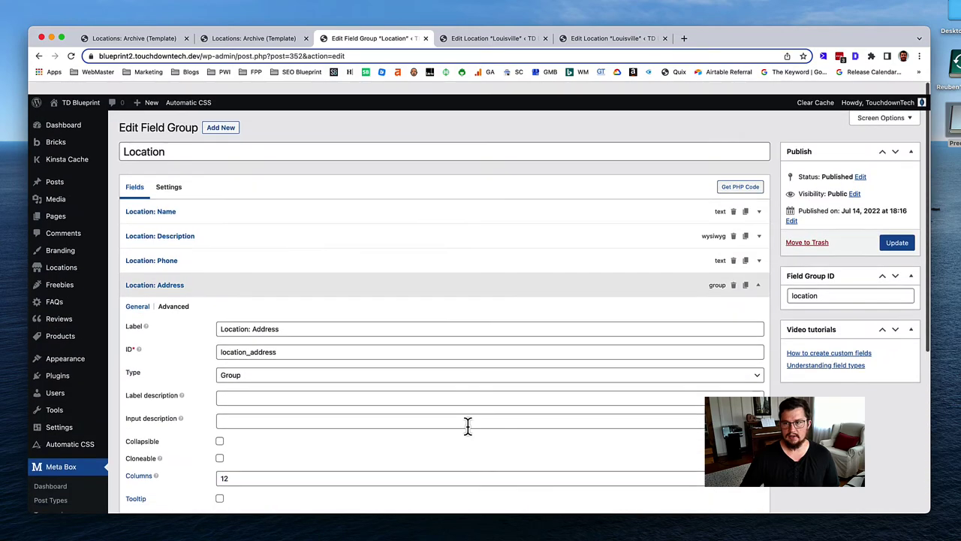
click(896, 229)
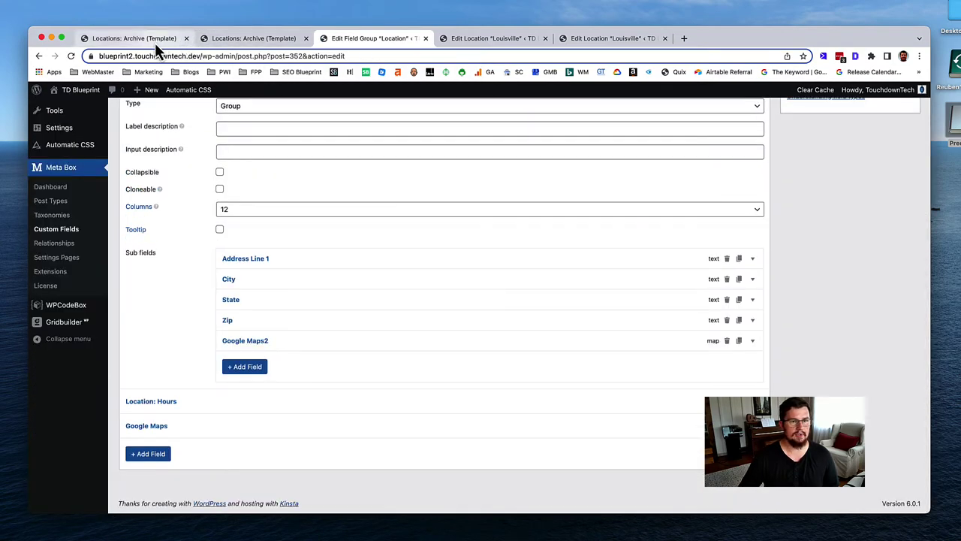
Step: Open the Louisville location and compare the address group's Google Maps2 map with the Google Maps field below the hours
scroll(49, 227, up, 3)
mouse_move(59, 227)
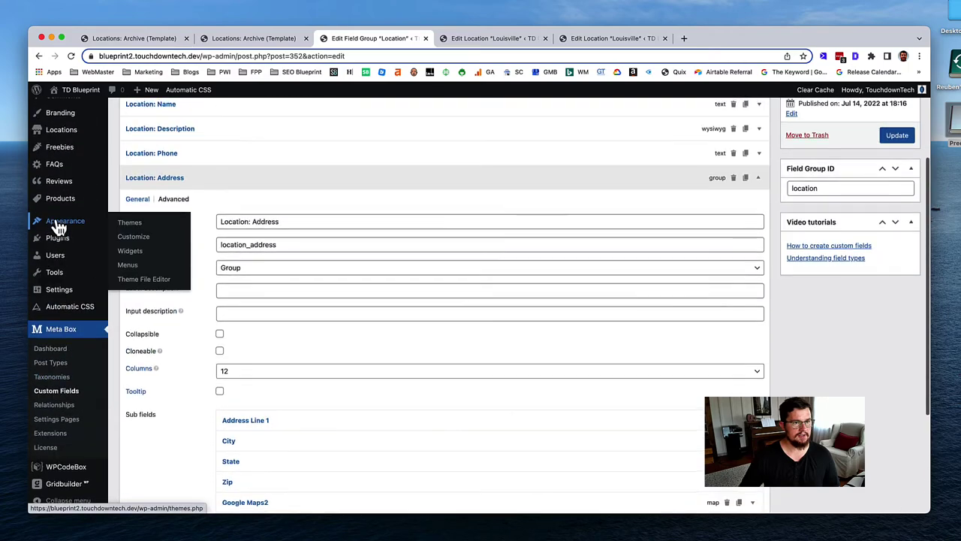
click(56, 129)
click(161, 193)
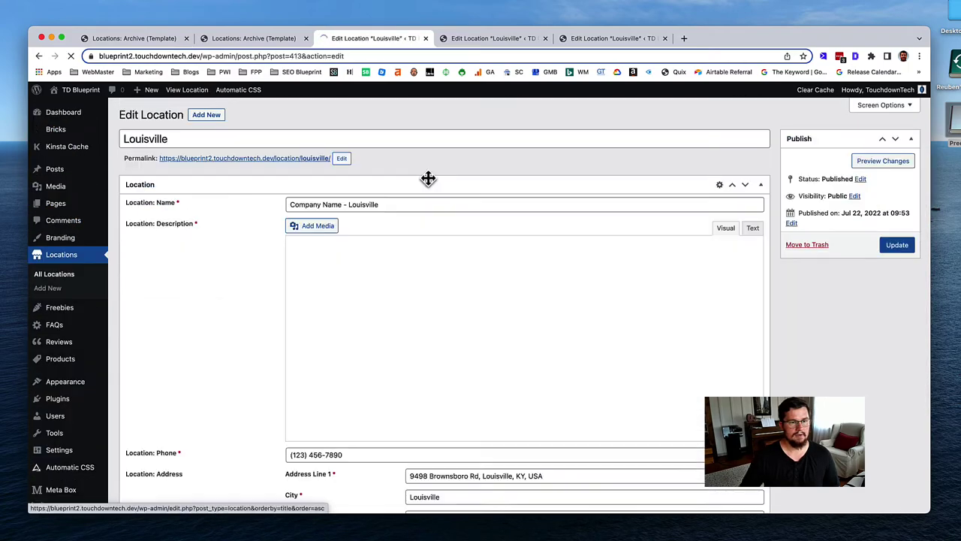
scroll(413, 187, down, 10)
scroll(415, 189, down, 4)
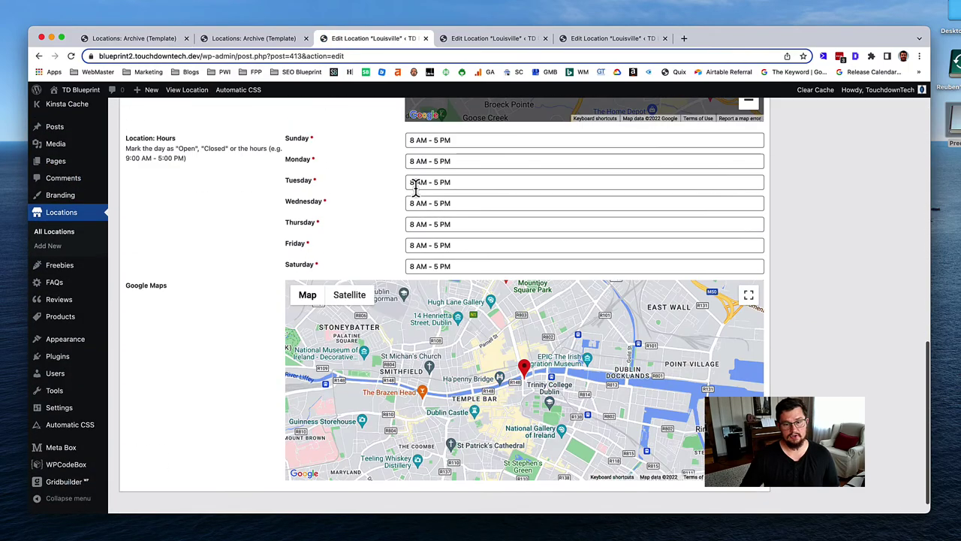
scroll(515, 404, up, 3)
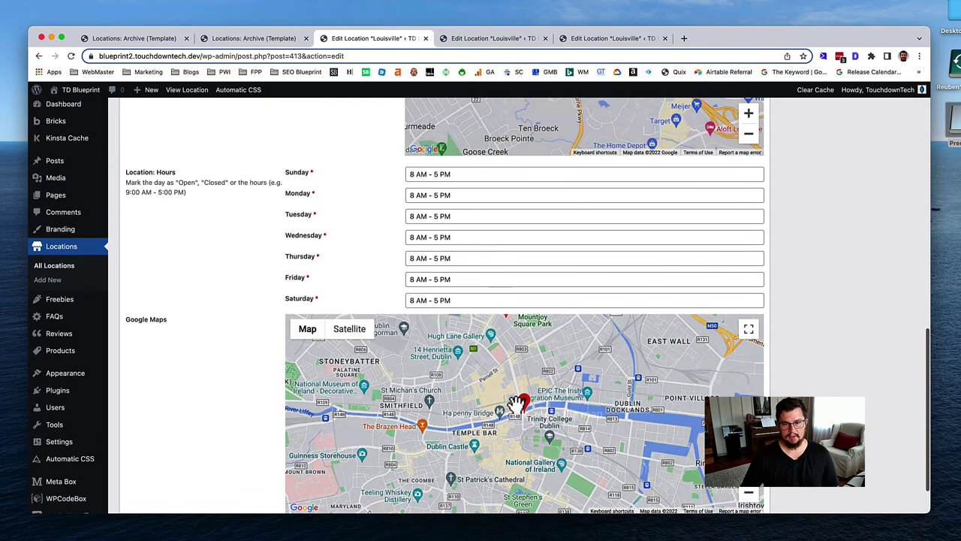
scroll(325, 404, down, 1)
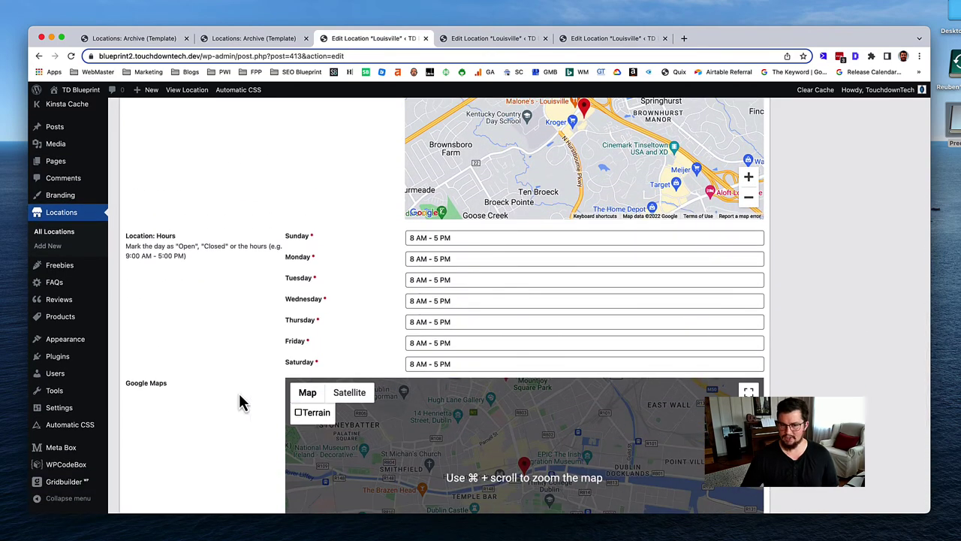
scroll(229, 398, down, 2)
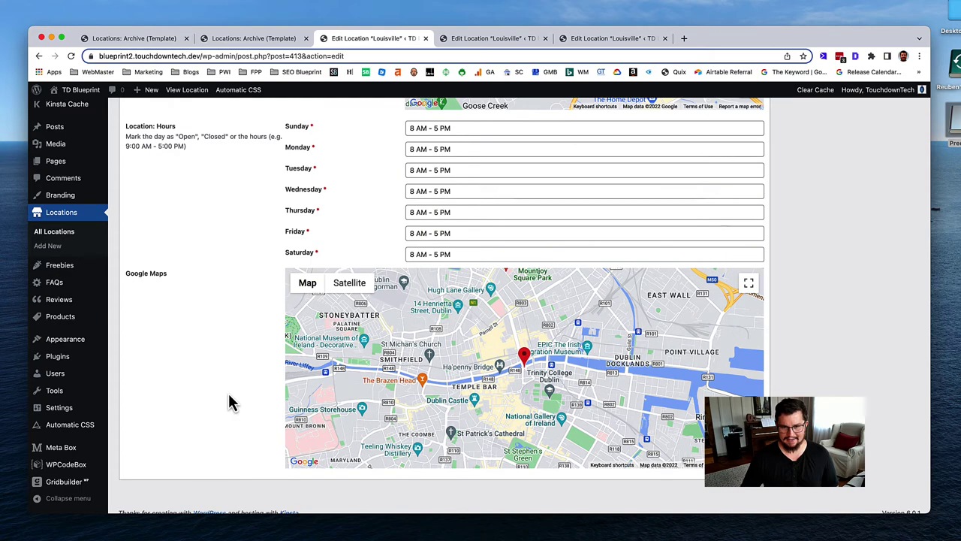
scroll(229, 395, up, 5)
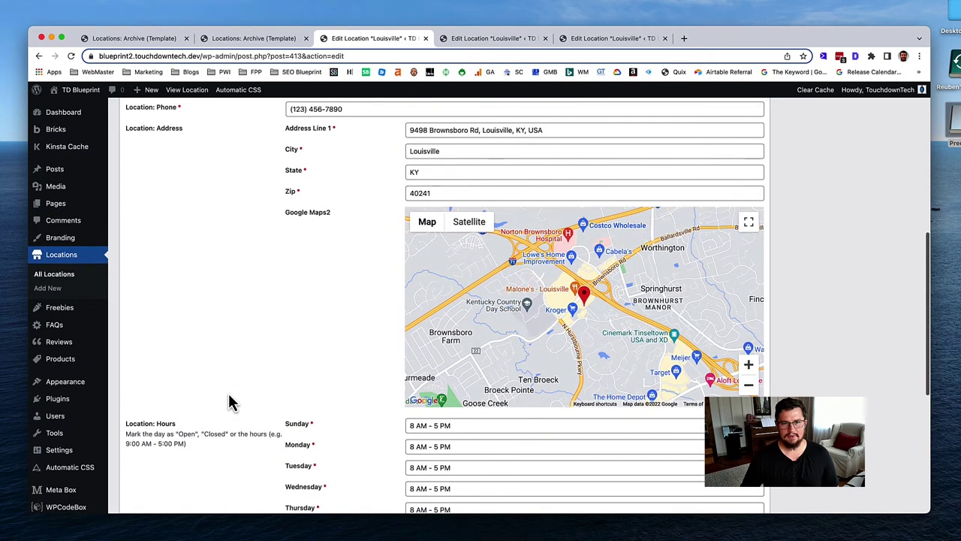
scroll(228, 402, down, 5)
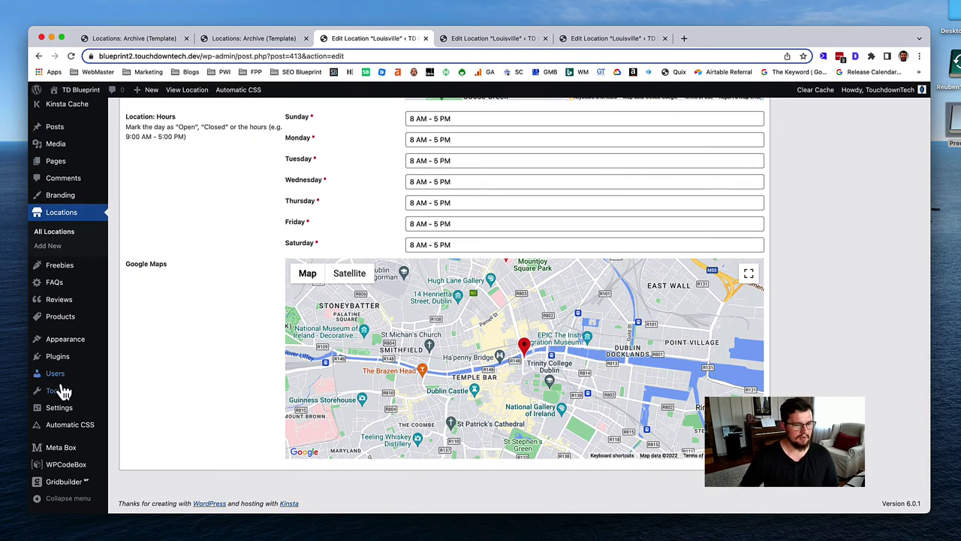
mouse_move(61, 400)
mouse_move(70, 453)
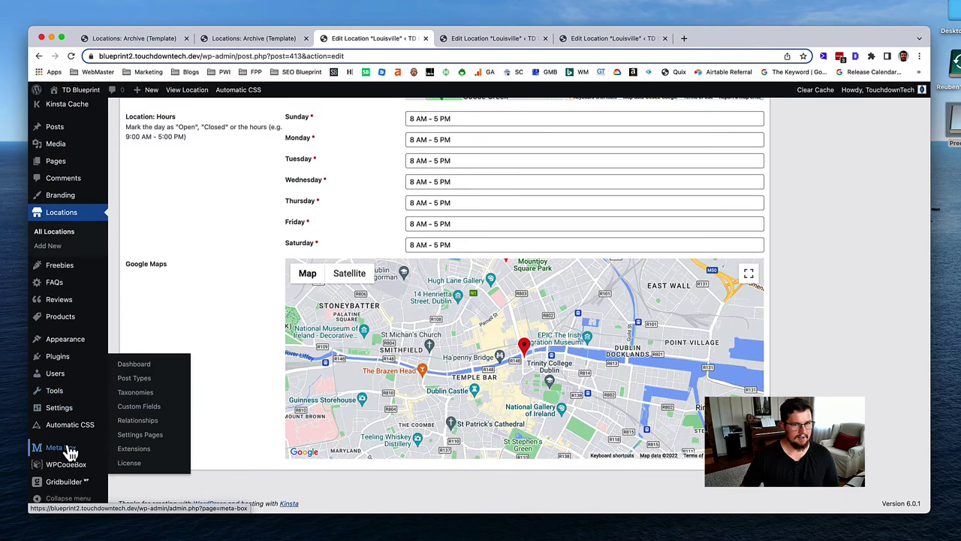
scroll(398, 381, up, 10)
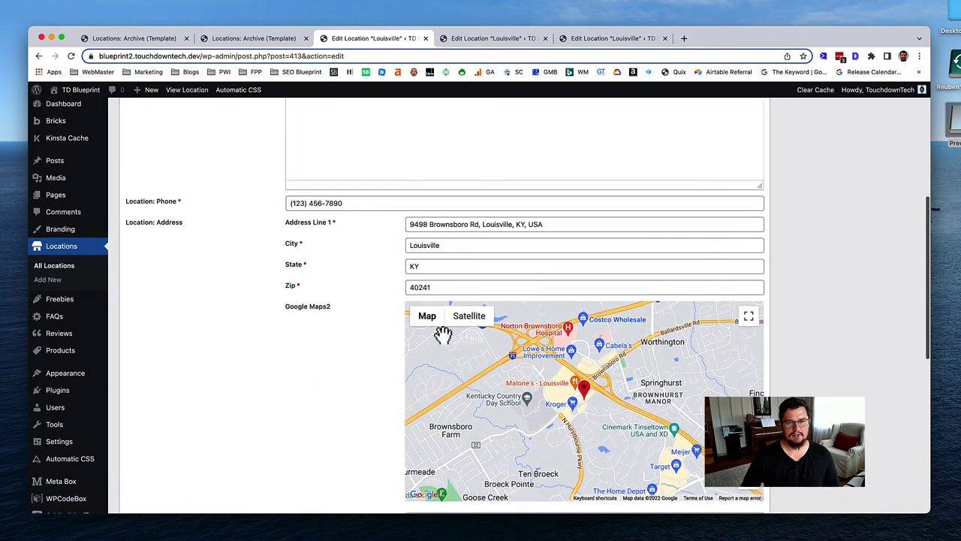
click(534, 224)
key(super+a)
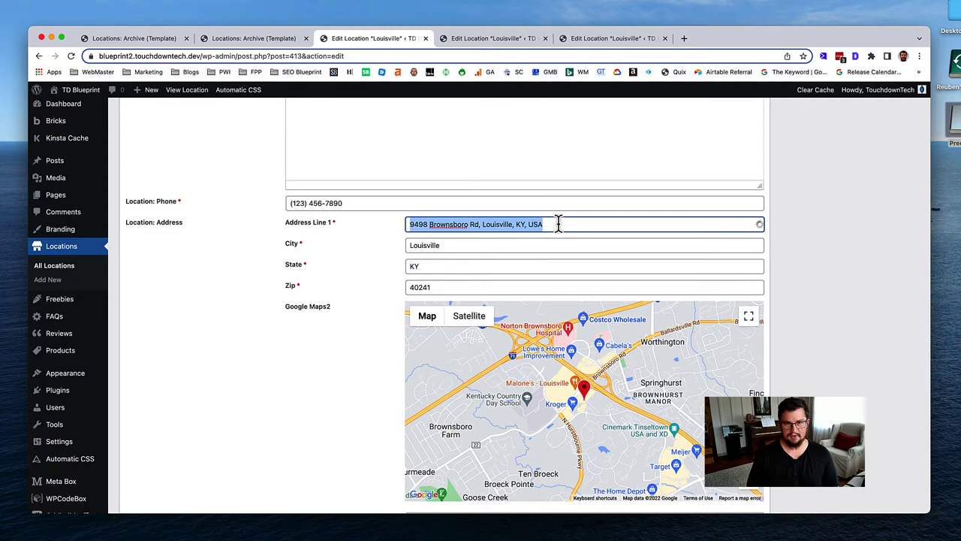
text(out)
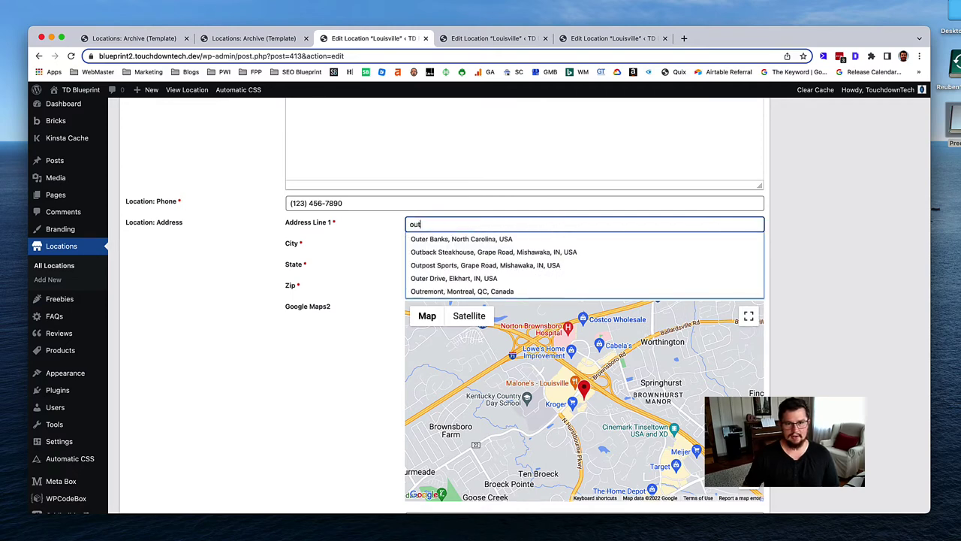
key(super+z)
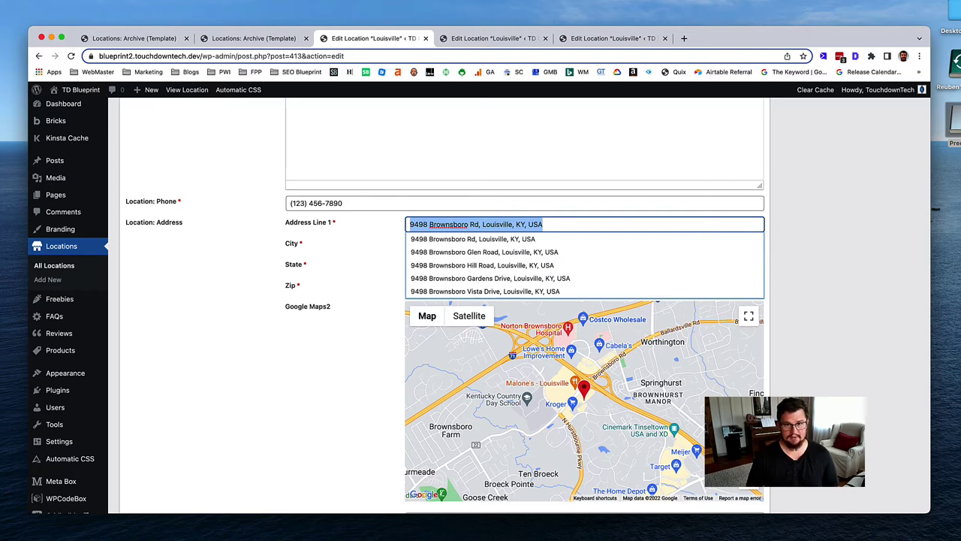
text(add)
key(BackSpace)
key(BackSpace)
key(BackSpace)
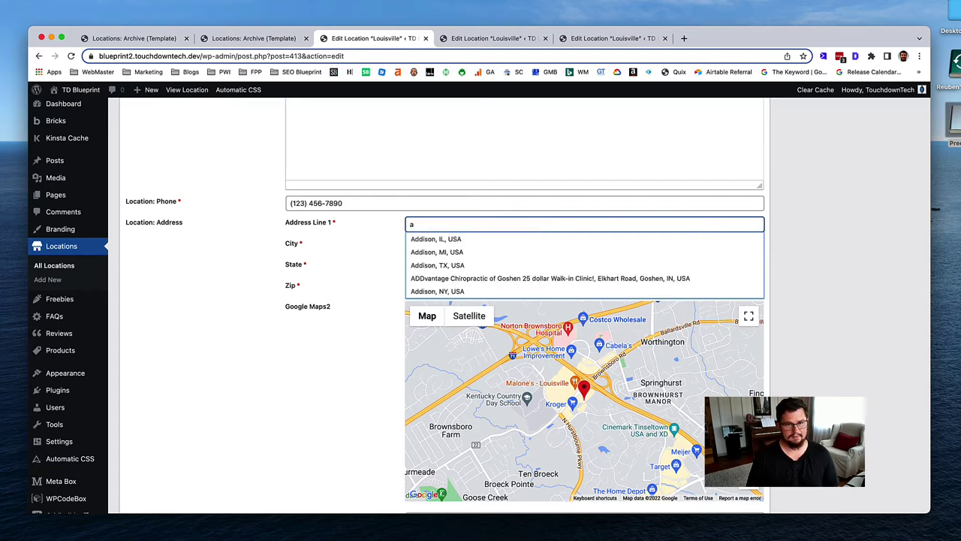
Step: Set Louisville's Address Line 1 to the suggested Atlanta, GA, USA and check both maps' positions
text(an)
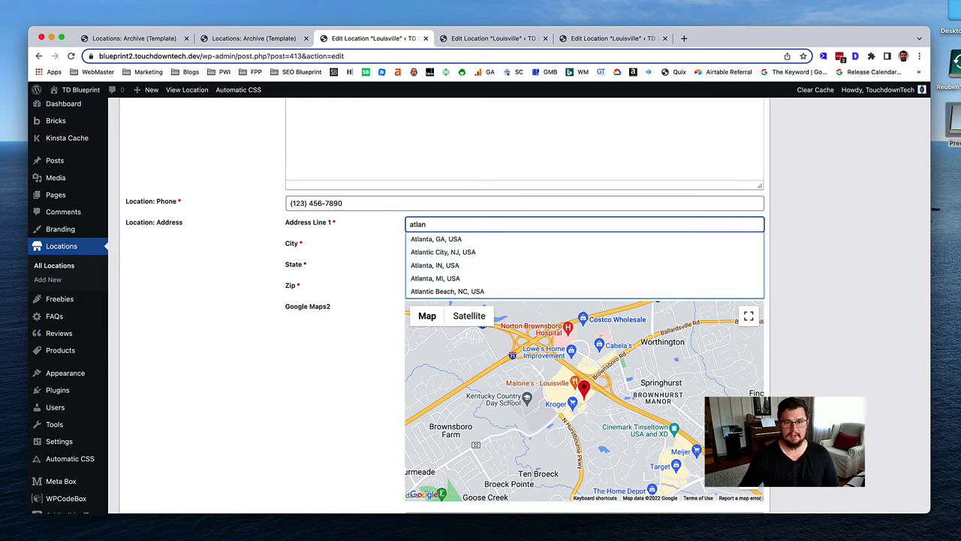
click(484, 240)
scroll(841, 256, down, 10)
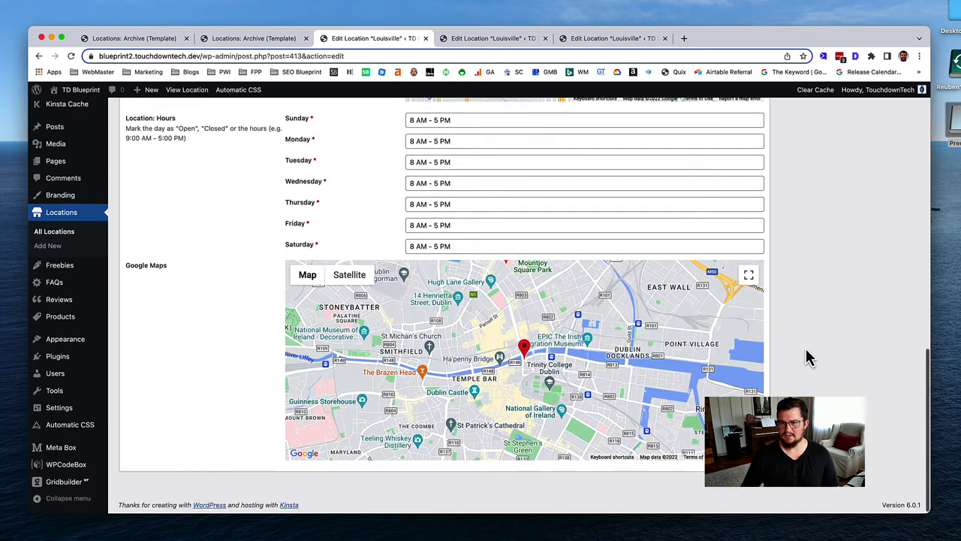
scroll(809, 359, up, 4)
scroll(579, 326, up, 1)
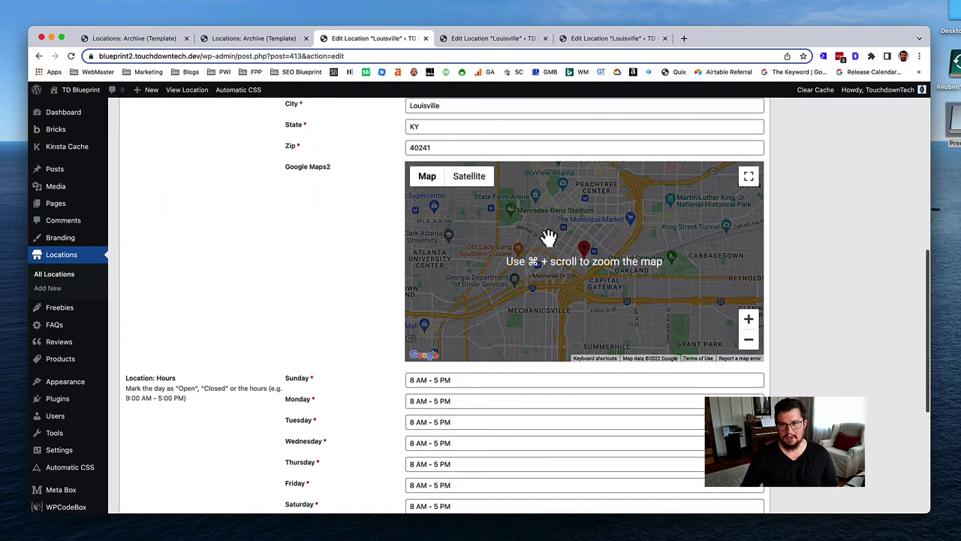
scroll(585, 233, down, 2)
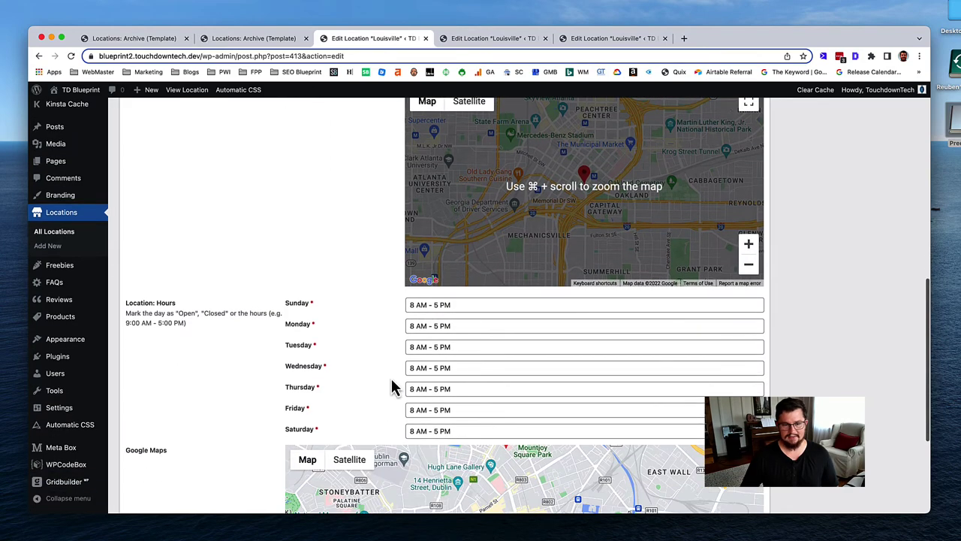
scroll(496, 359, up, 5)
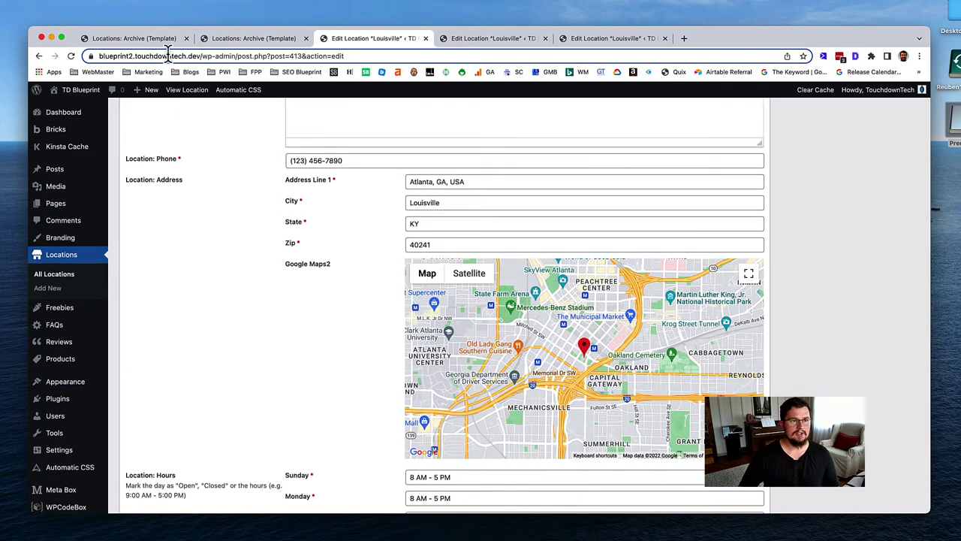
Step: Update the Louisville location to save its changed Address Line 1
scroll(751, 210, up, 10)
click(898, 247)
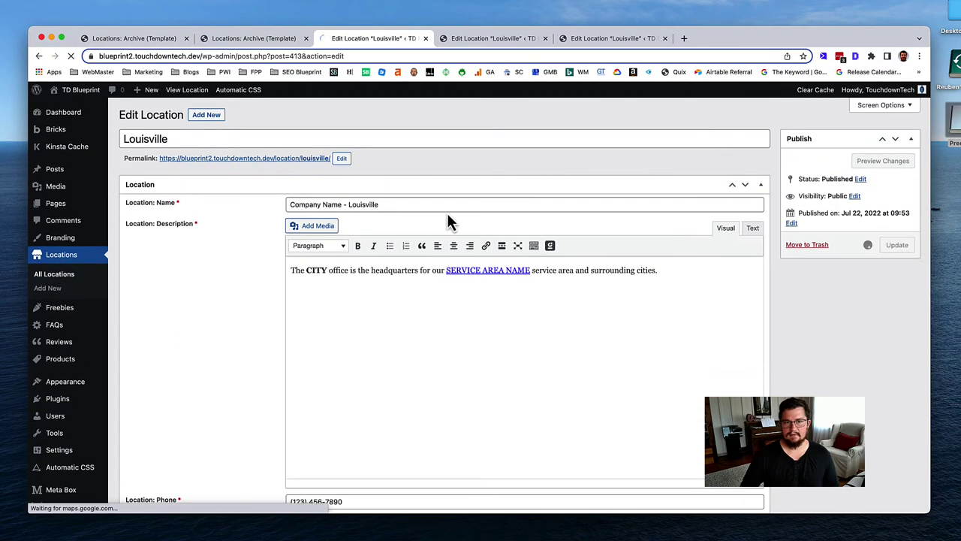
click(132, 41)
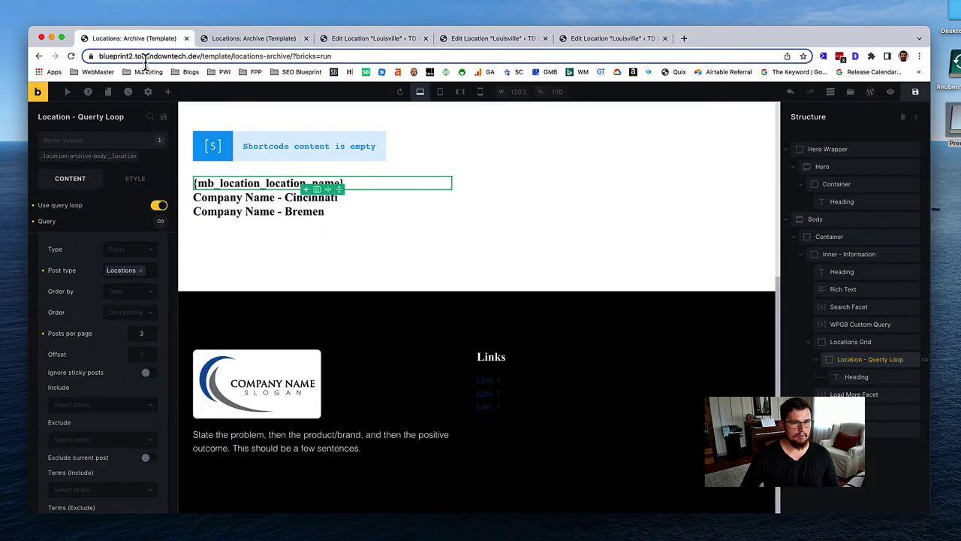
click(362, 38)
Step: Open the Location field group from Meta Box's custom fields and expand the top-level Google Maps field's settings
scroll(73, 448, down, 2)
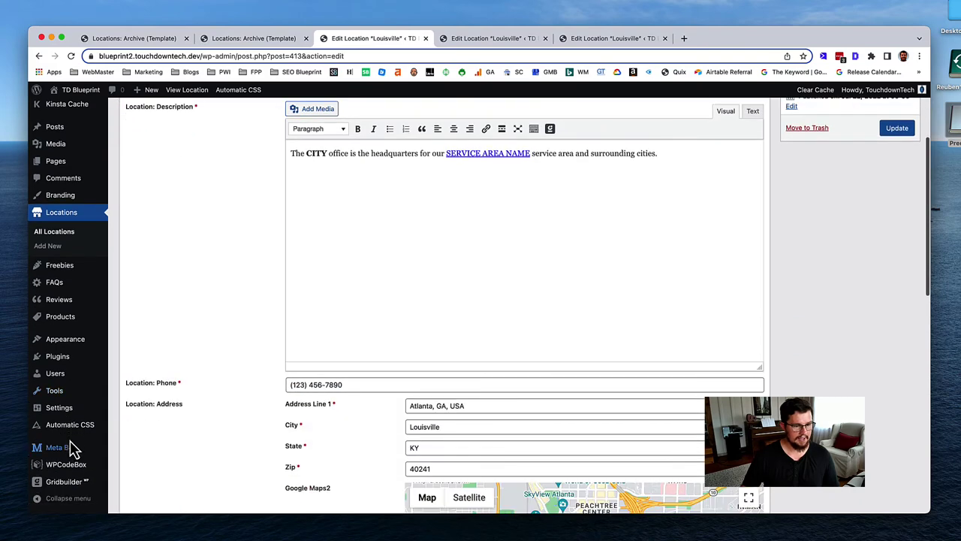
mouse_move(73, 448)
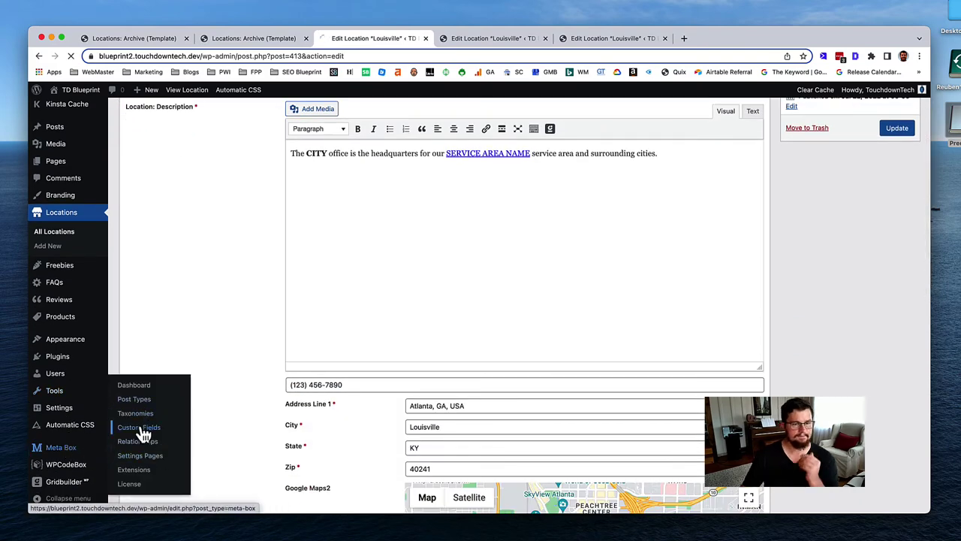
click(143, 435)
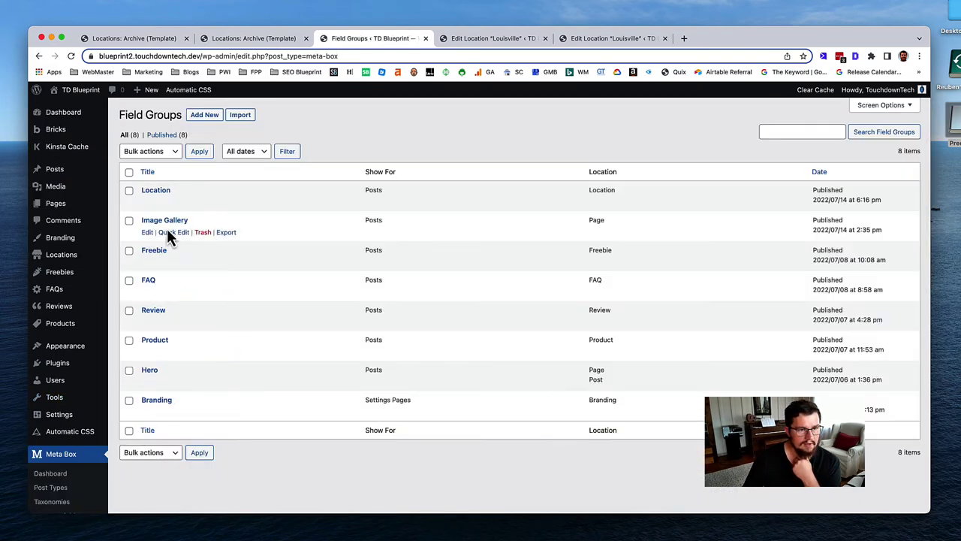
click(155, 190)
scroll(255, 229, down, 10)
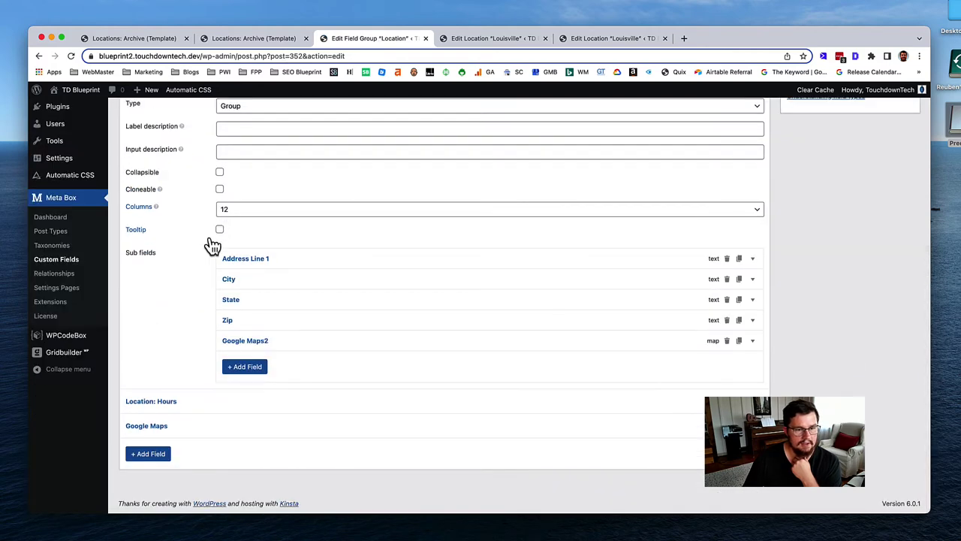
click(247, 425)
scroll(182, 407, down, 5)
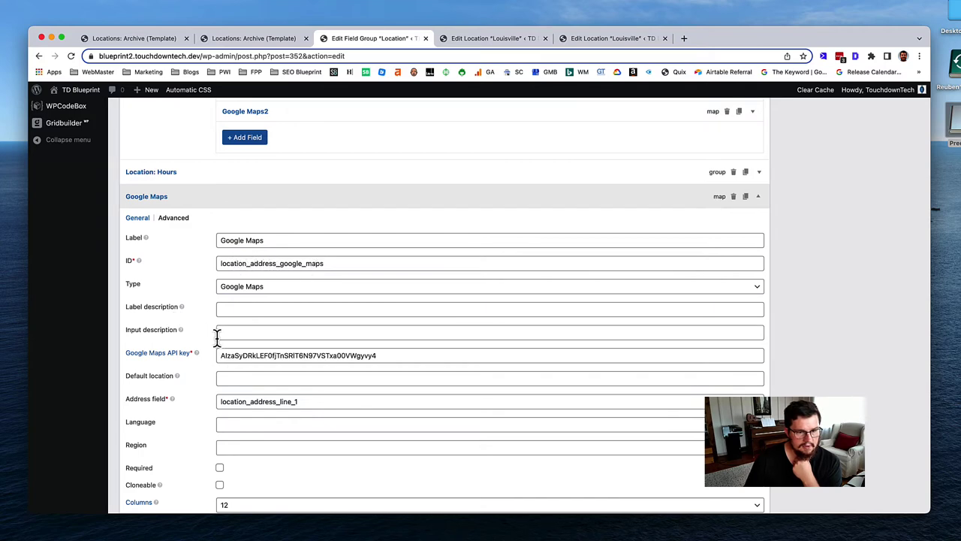
scroll(217, 337, down, 3)
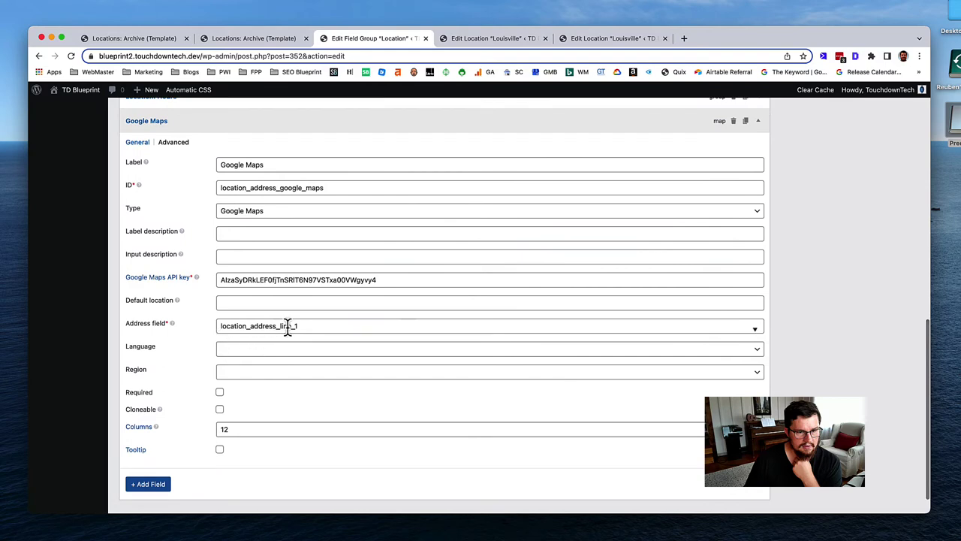
Step: Clear the top-level Google Maps field's address field and reselect location_address_line_1 from the available field IDs
click(323, 325)
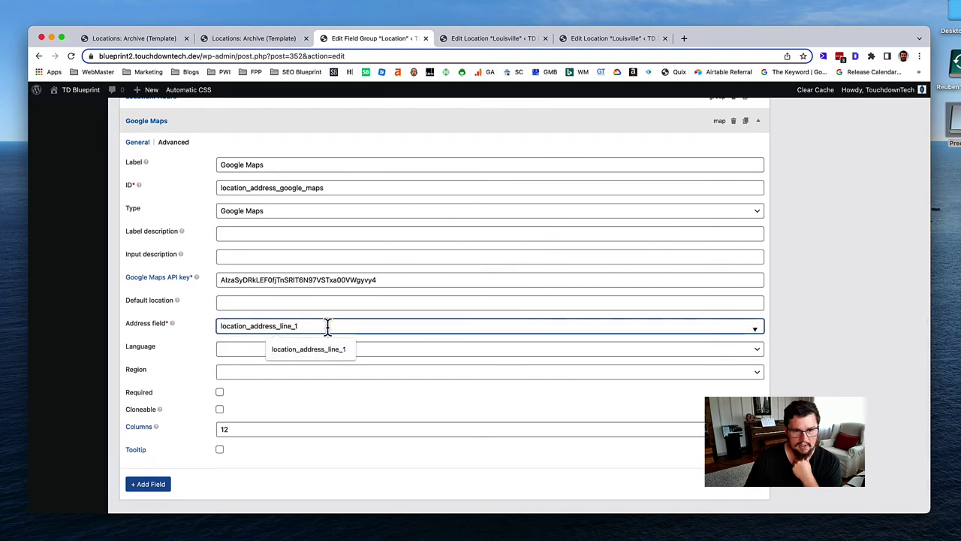
key(super+a)
key(BackSpace)
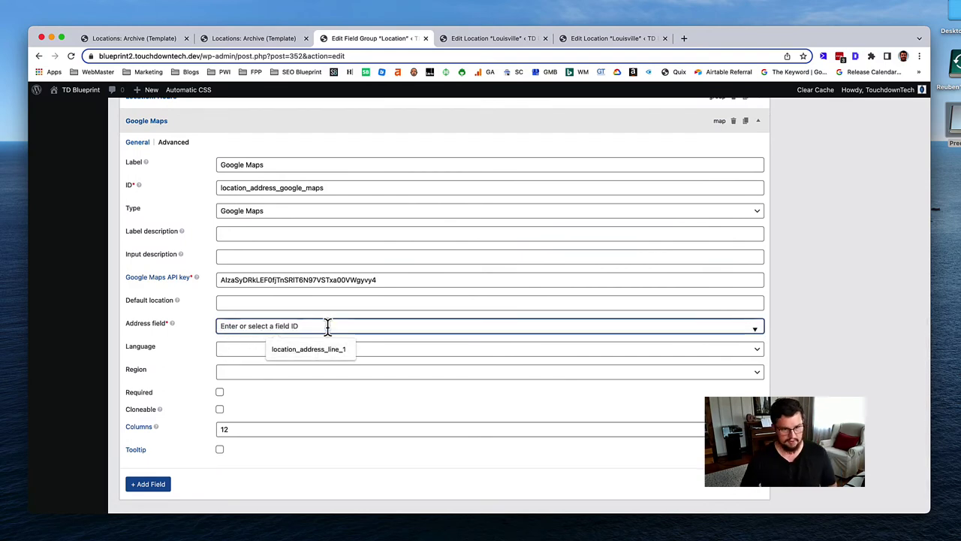
click(755, 329)
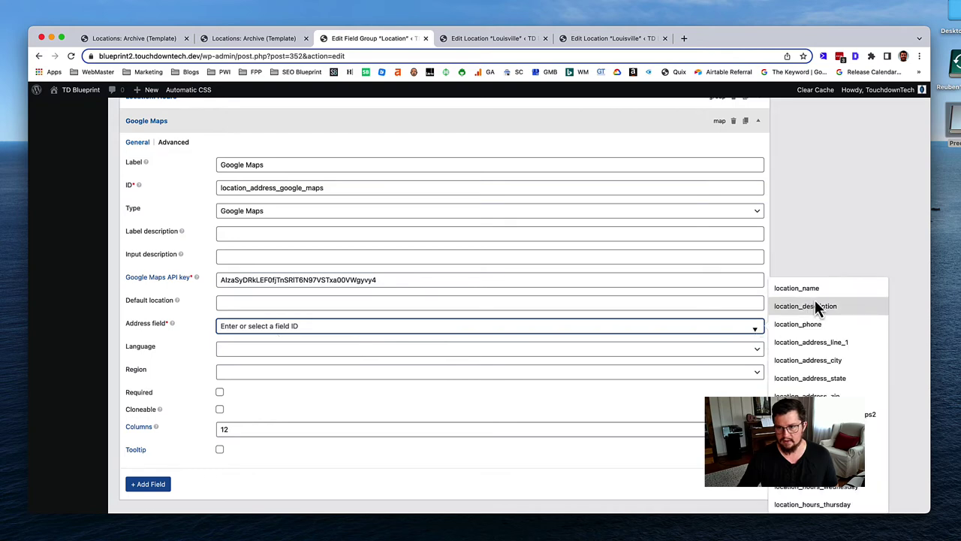
click(812, 343)
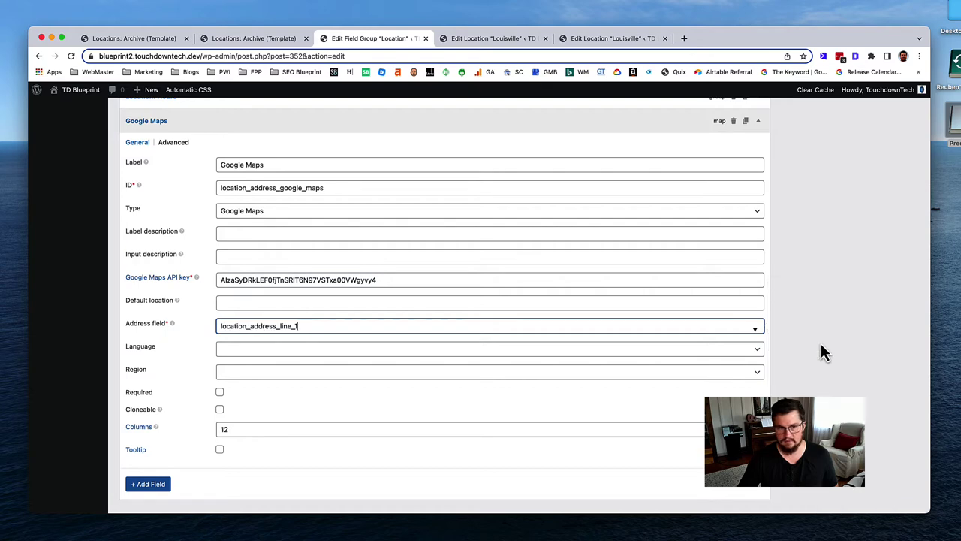
click(812, 328)
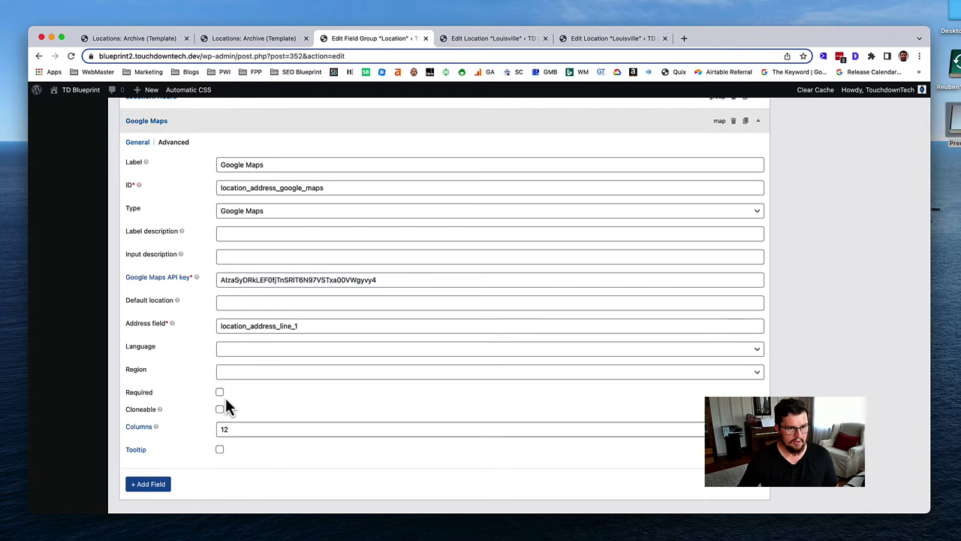
Step: Remove the Google Maps2 sub field from the Location: Address group and update the Location field group
scroll(180, 403, up, 1)
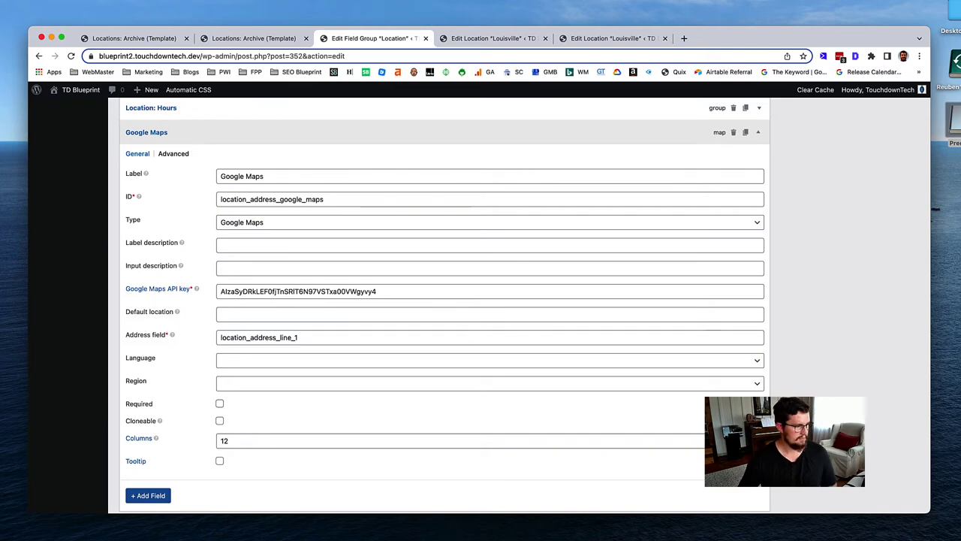
scroll(179, 418, up, 10)
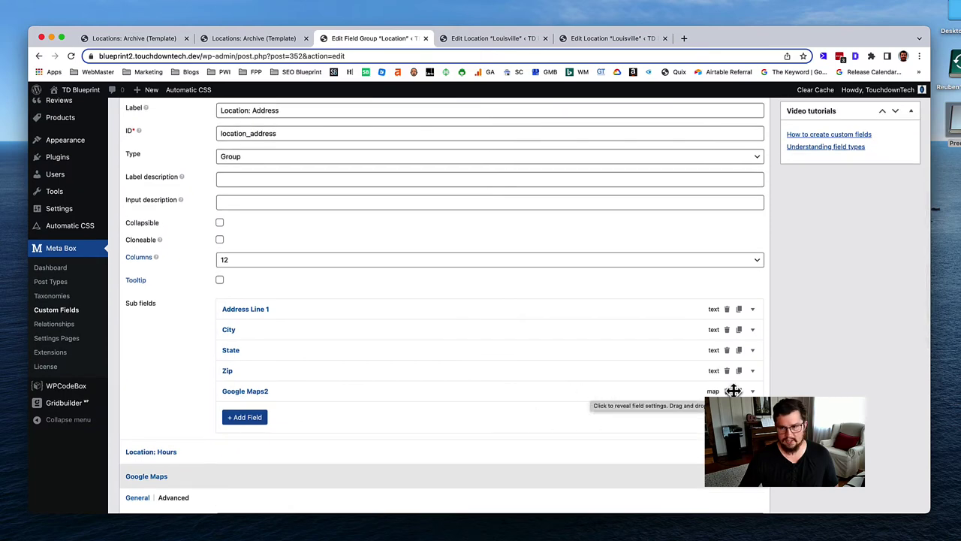
scroll(547, 391, up, 3)
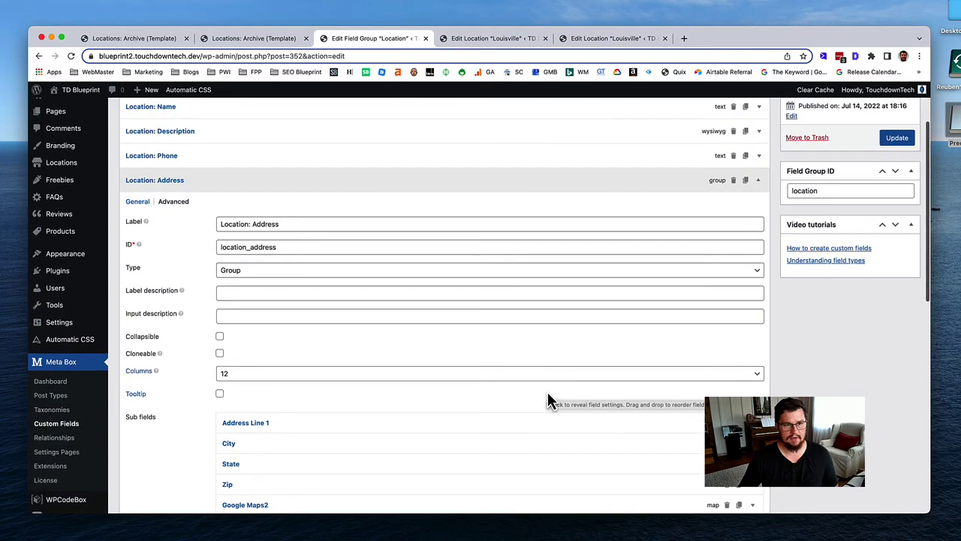
scroll(512, 406, down, 3)
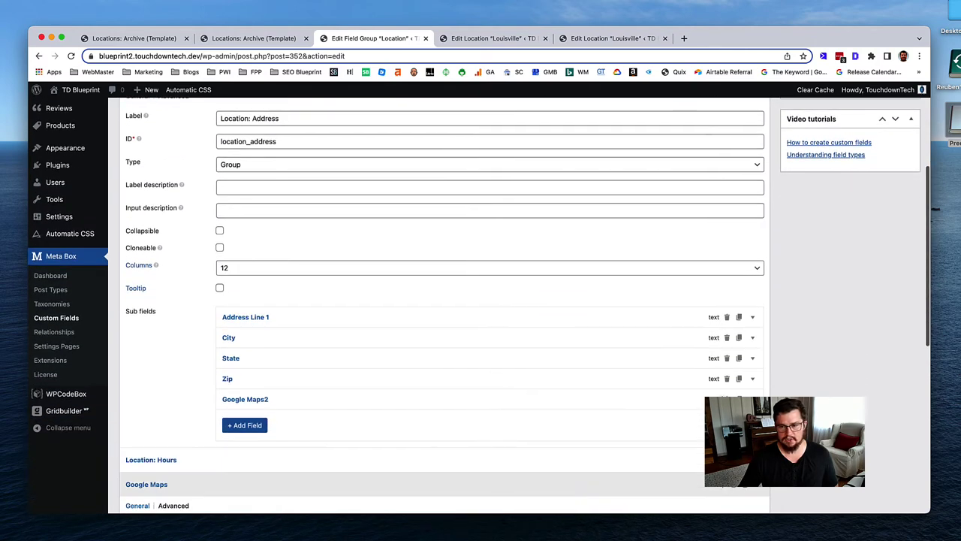
click(727, 399)
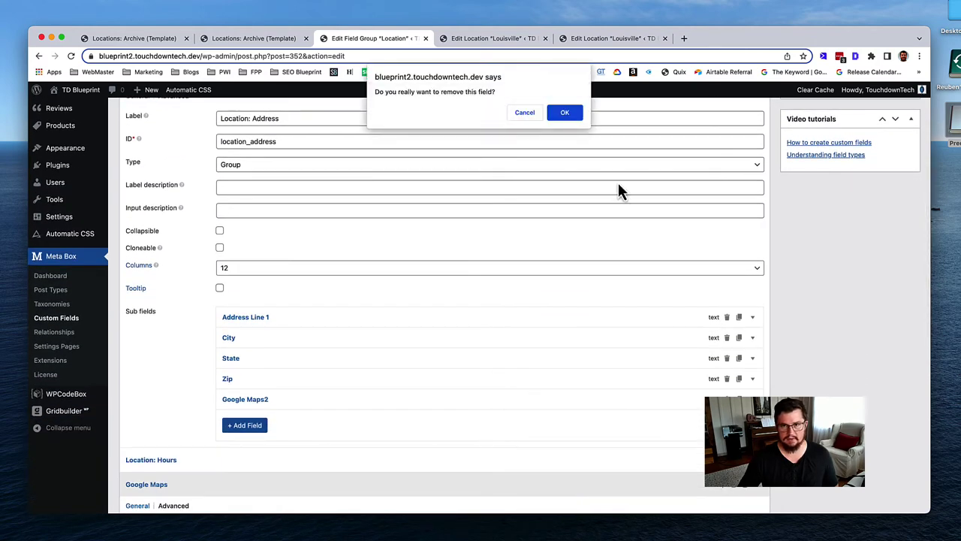
click(564, 113)
scroll(534, 235, down, 10)
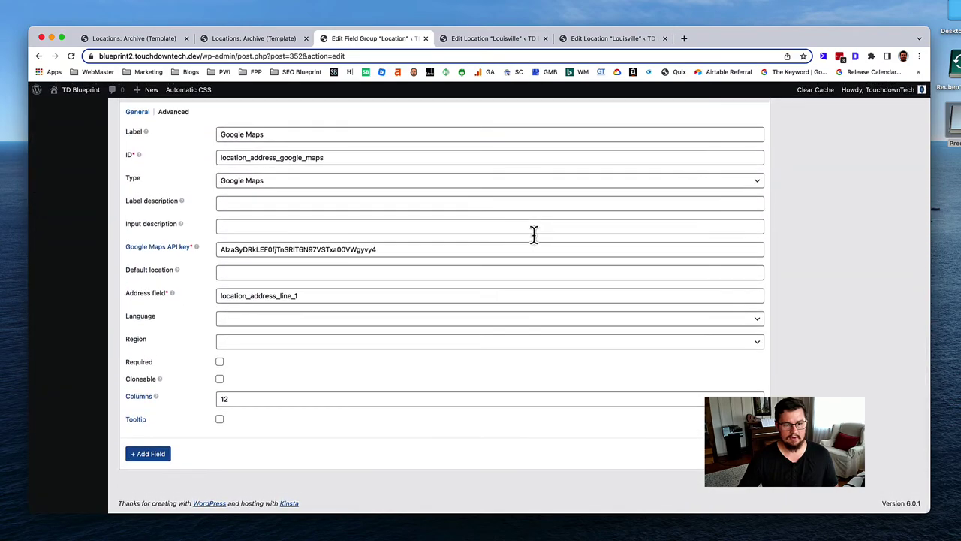
scroll(534, 235, up, 10)
click(893, 236)
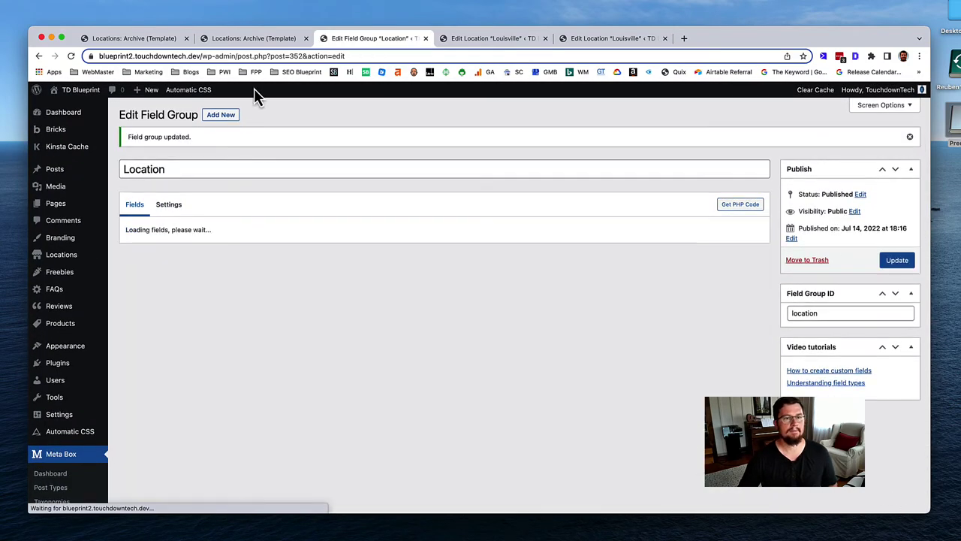
scroll(133, 161, down, 10)
scroll(86, 172, up, 10)
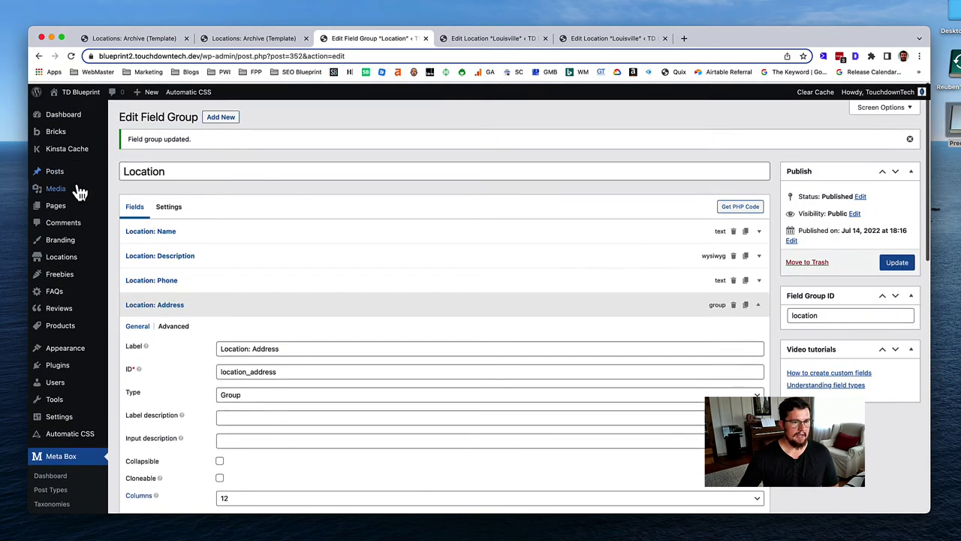
Step: Open the Louisville location for editing and check its address and Google Maps fields
click(143, 257)
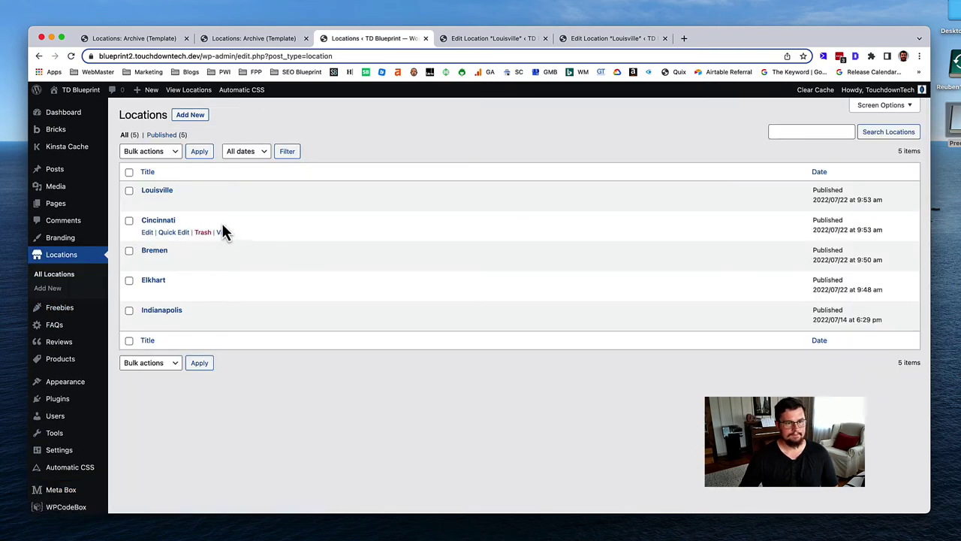
click(161, 192)
scroll(398, 251, down, 5)
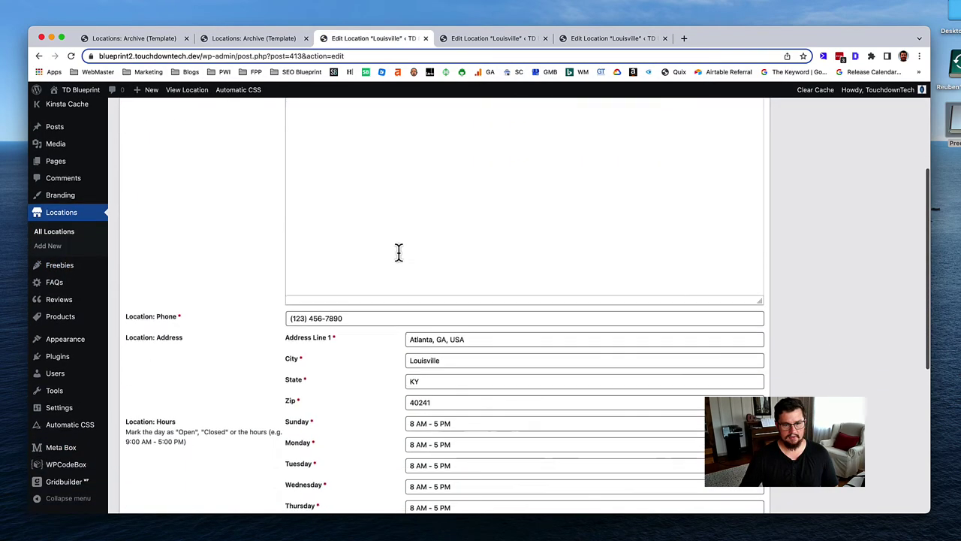
scroll(399, 250, down, 5)
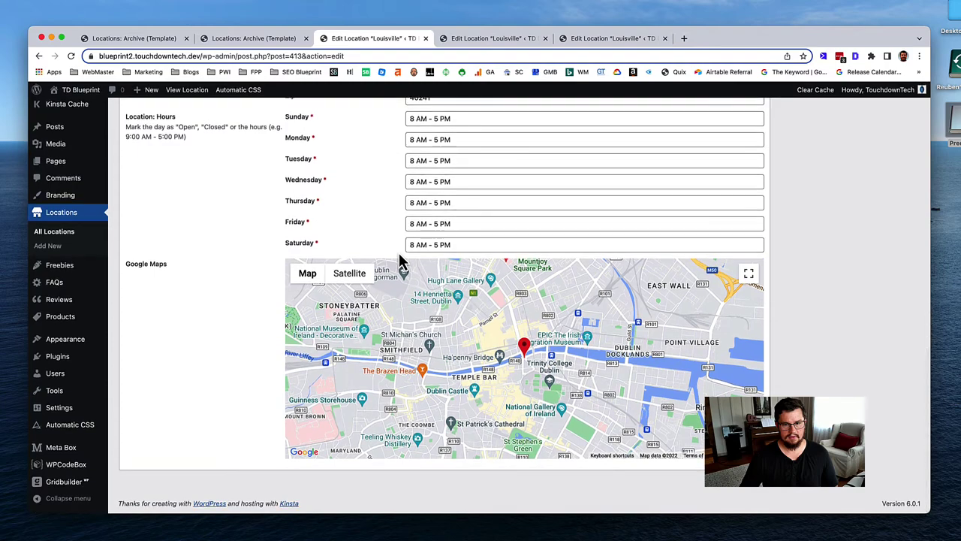
scroll(400, 259, up, 3)
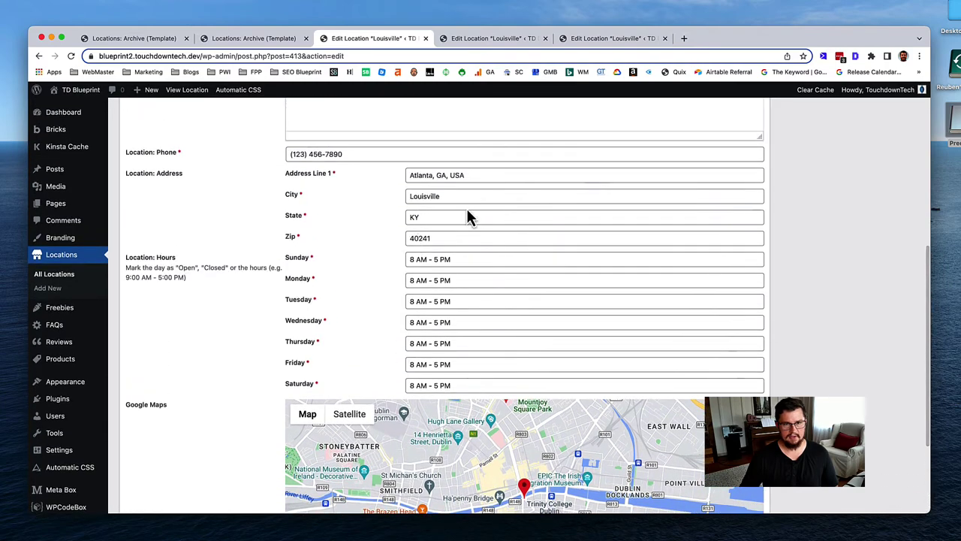
Step: Move the Google Maps marker to just beside St Michan's Church in Smithfield and update the Louisville location
triple_click(481, 177)
scroll(496, 360, down, 3)
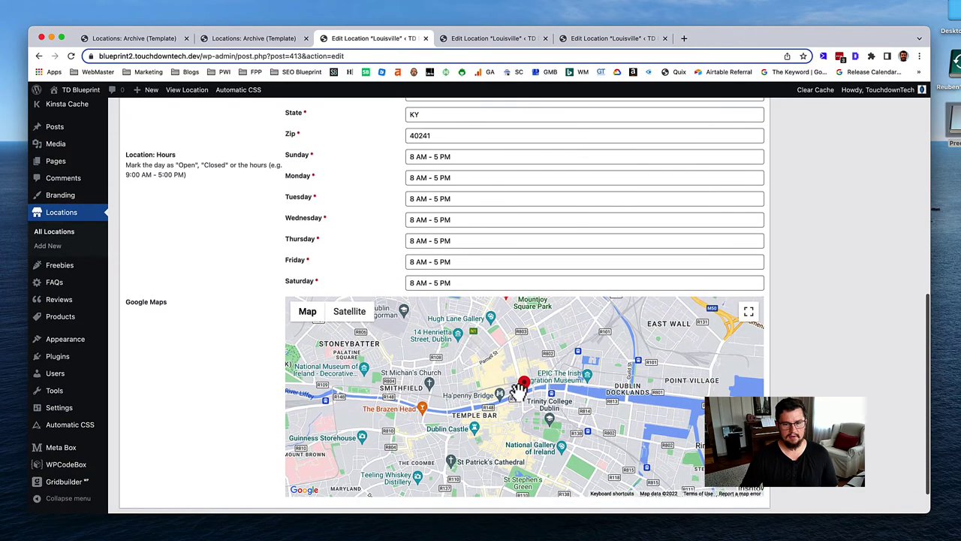
mouse_move(448, 381)
mouse_down()
mouse_move(337, 359)
mouse_move(420, 369)
mouse_up()
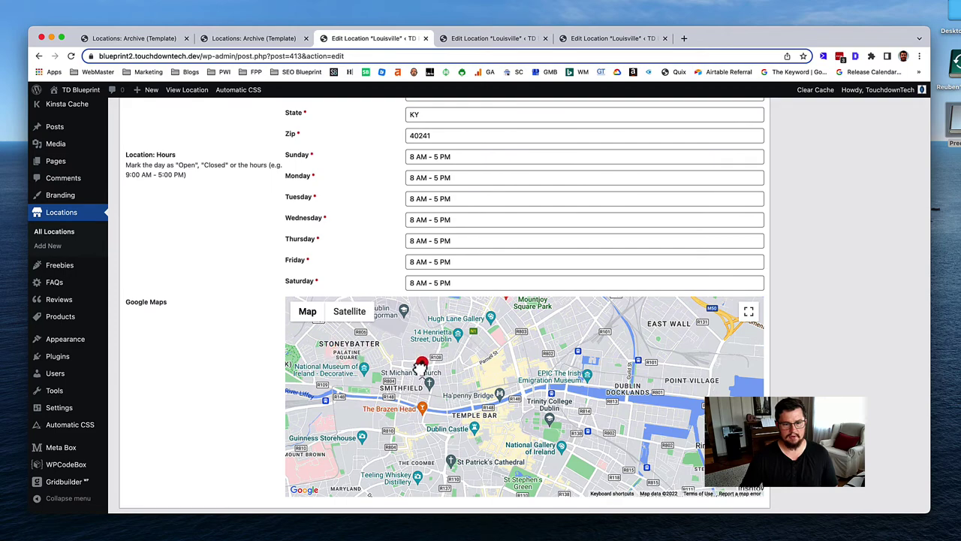
scroll(832, 350, up, 10)
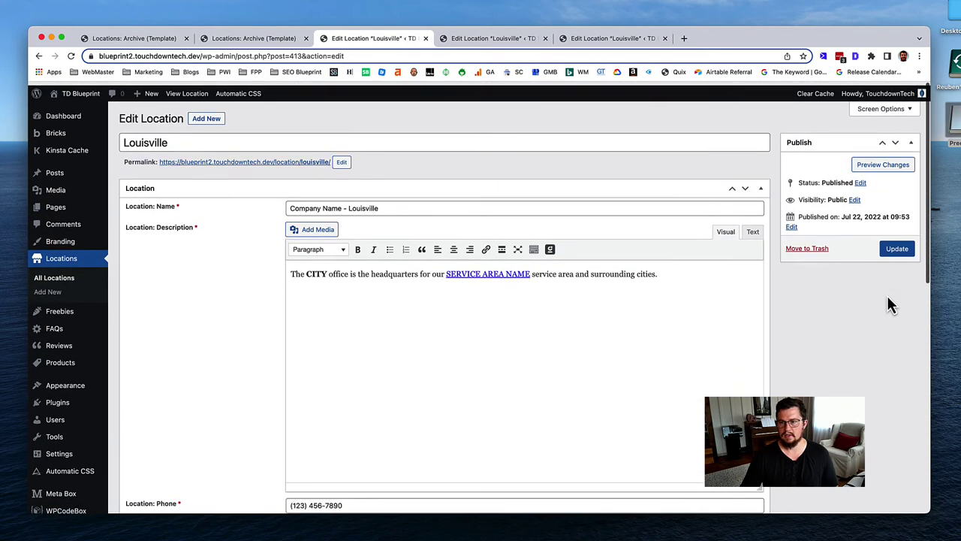
click(897, 245)
scroll(805, 330, down, 10)
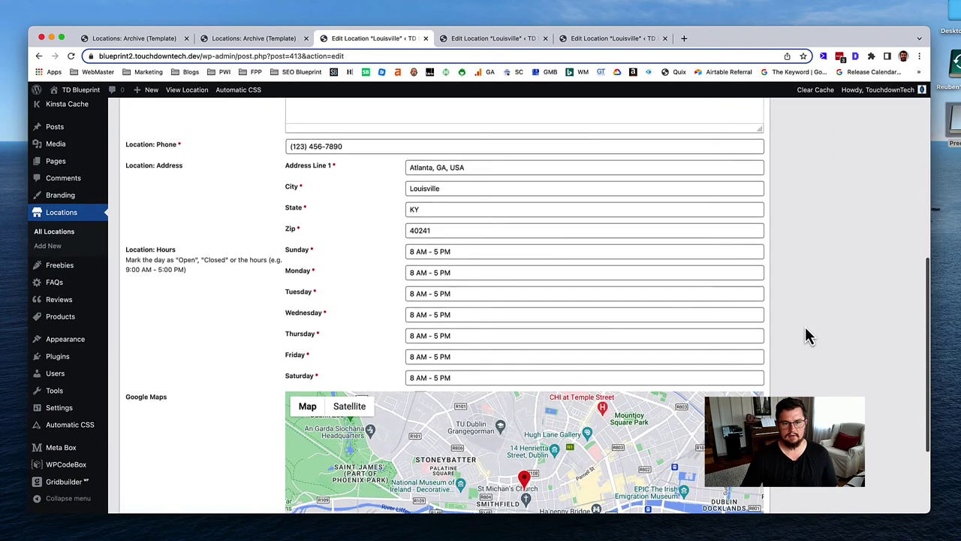
Step: Replace Address Line 1 with the location's full street address in Louisville, update the location and check the map
scroll(807, 335, up, 3)
click(541, 223)
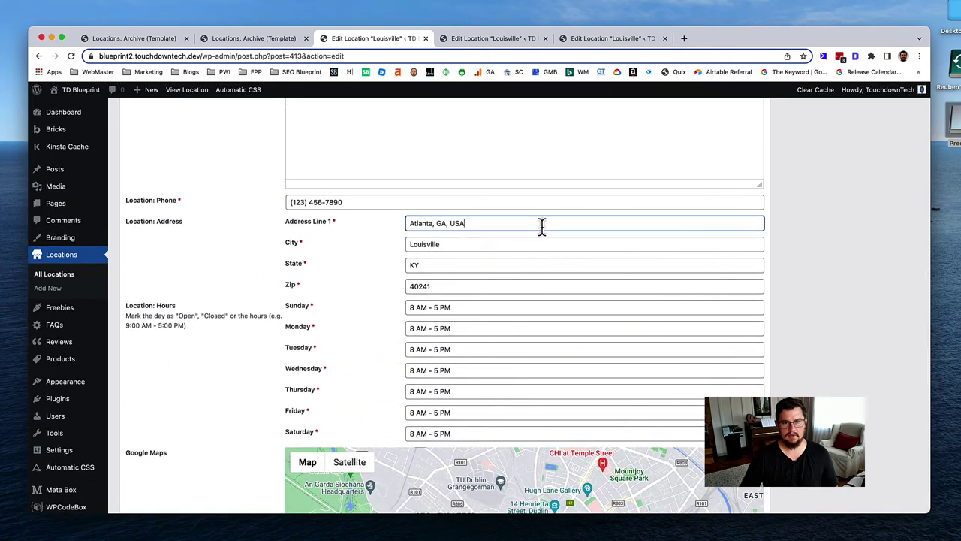
key(super+a)
text(9498 Brownsboro Rd, Louisville, KY, USA)
click(827, 276)
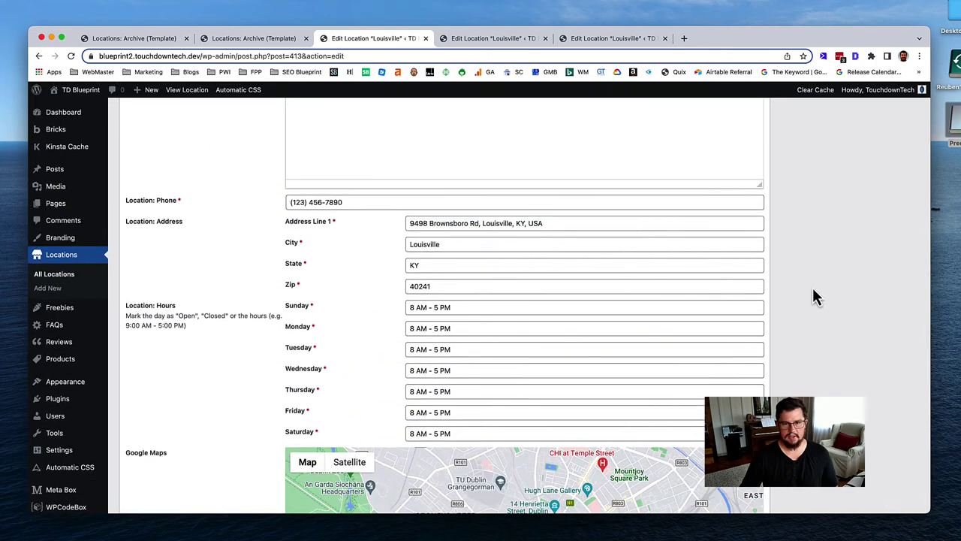
scroll(804, 300, down, 2)
scroll(735, 250, up, 10)
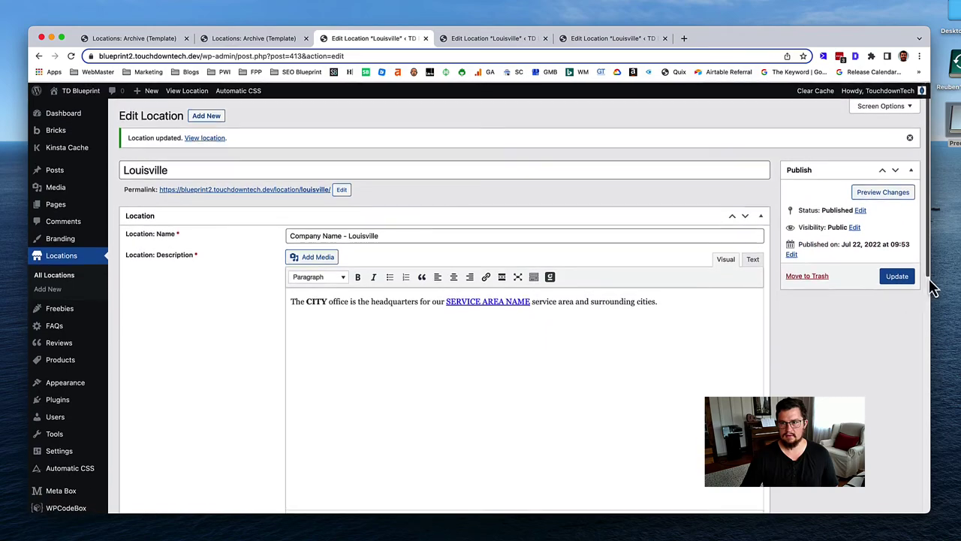
scroll(849, 315, down, 10)
scroll(833, 293, up, 10)
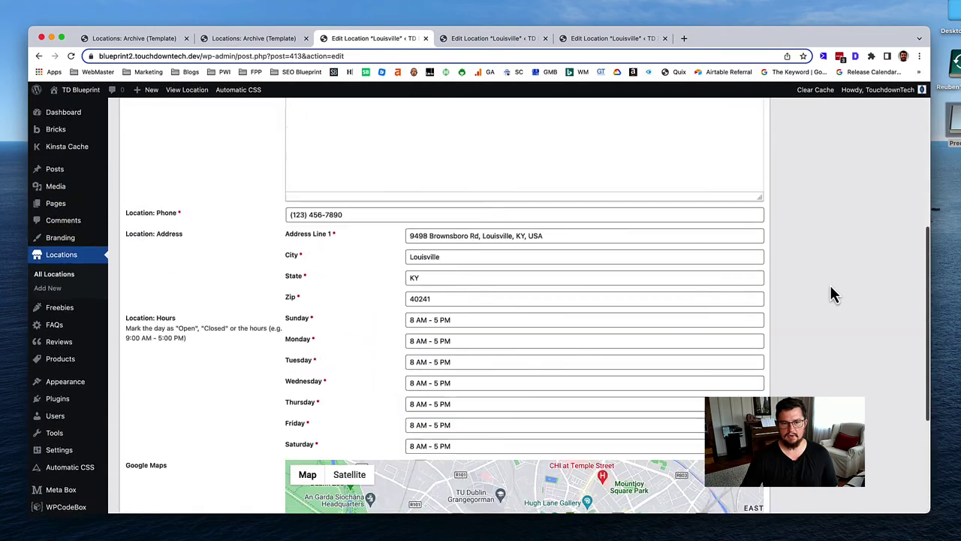
click(896, 239)
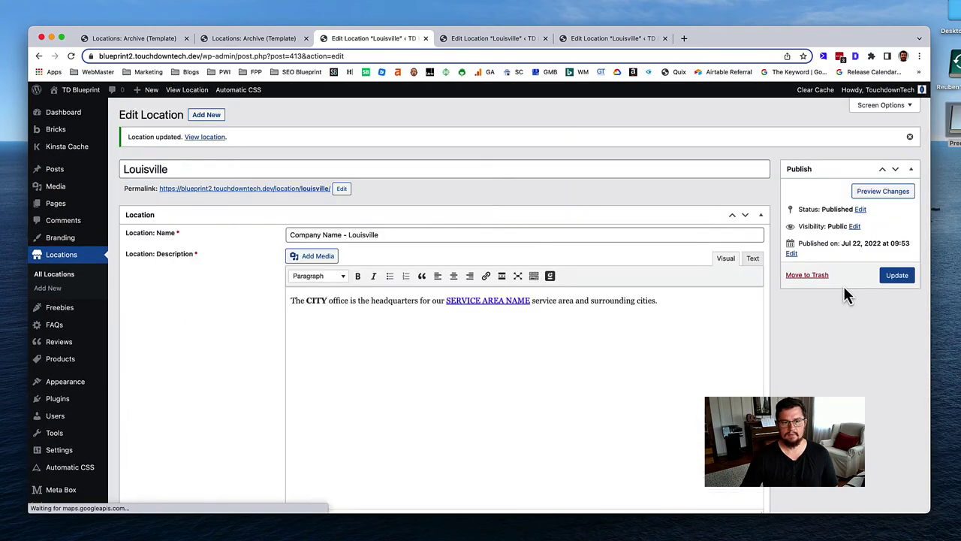
scroll(665, 310, down, 10)
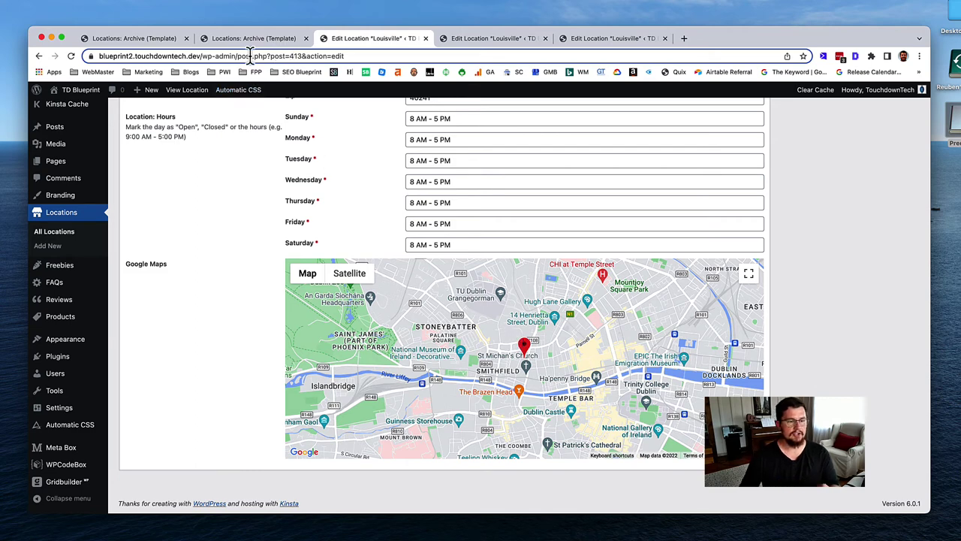
Step: Open the Filter By options in the behaviour settings of Gridbuilder's Locations: Map facet
mouse_move(75, 485)
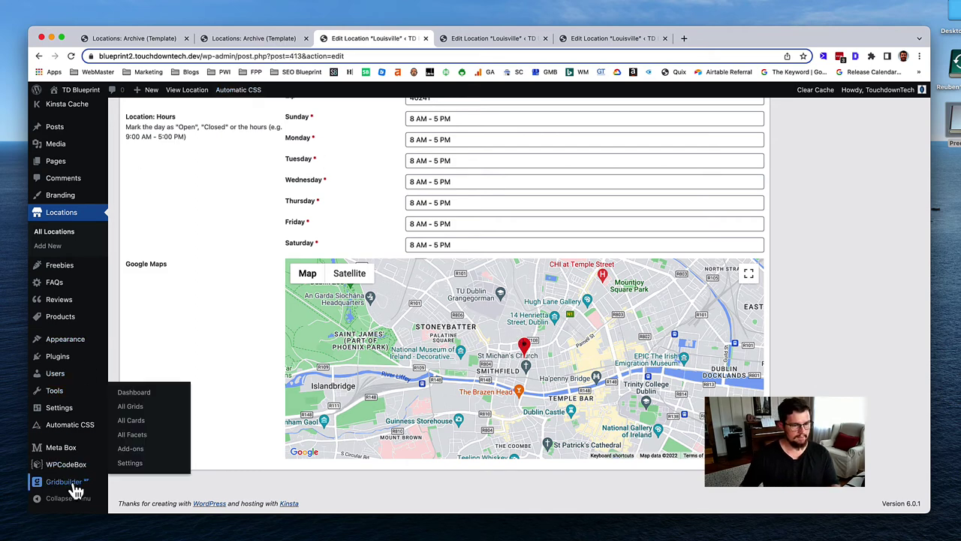
click(143, 449)
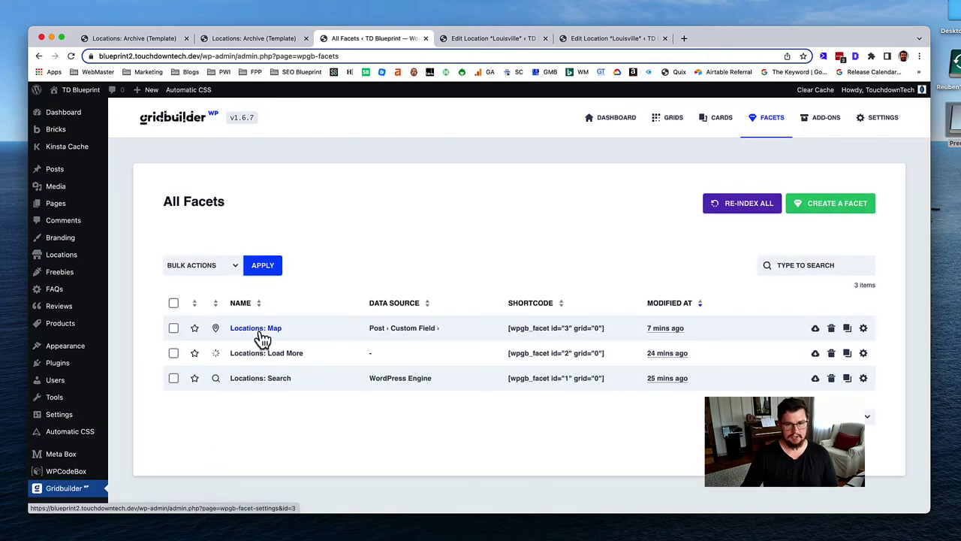
click(259, 330)
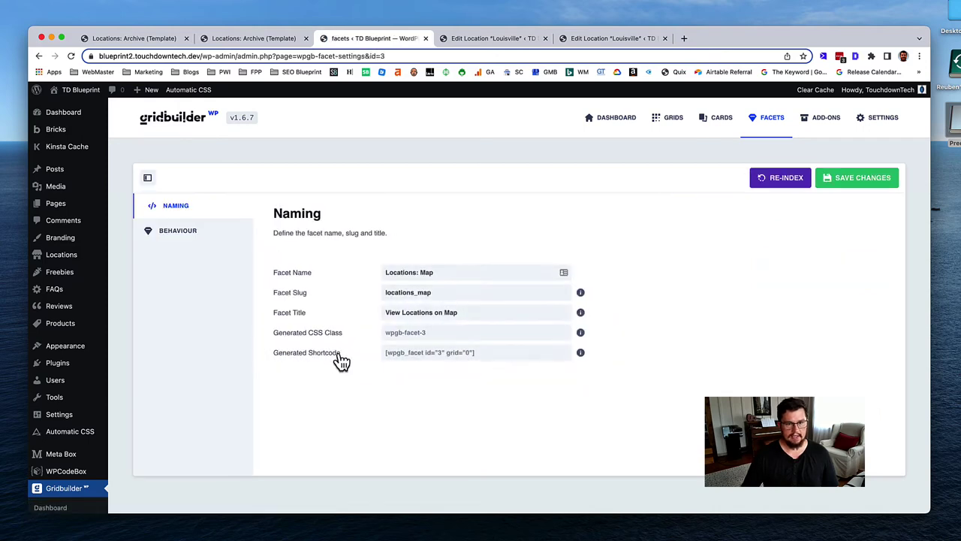
click(177, 232)
scroll(332, 355, down, 5)
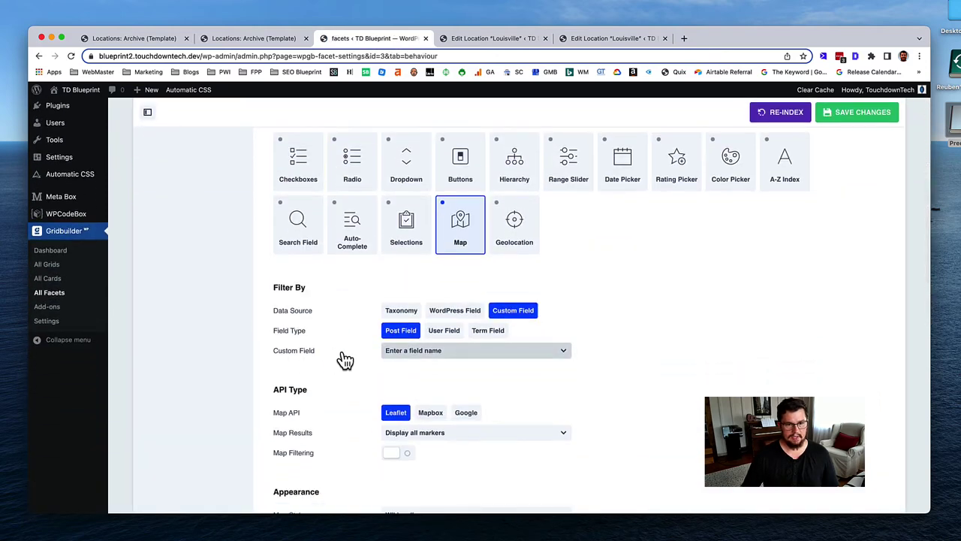
Step: Search the facet's custom fields for "goog" and "map", and choose Map Coordinates as the custom field
click(444, 350)
text(goog)
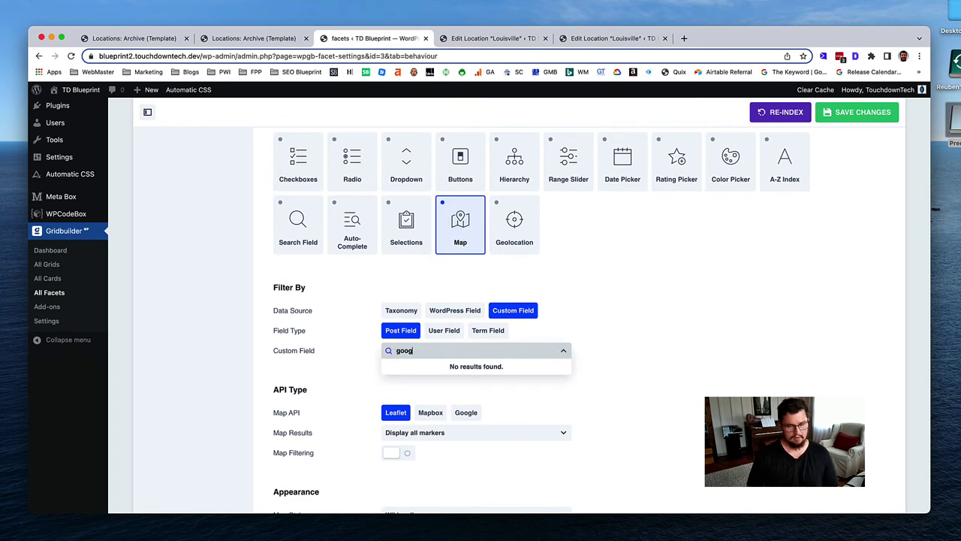
text(map)
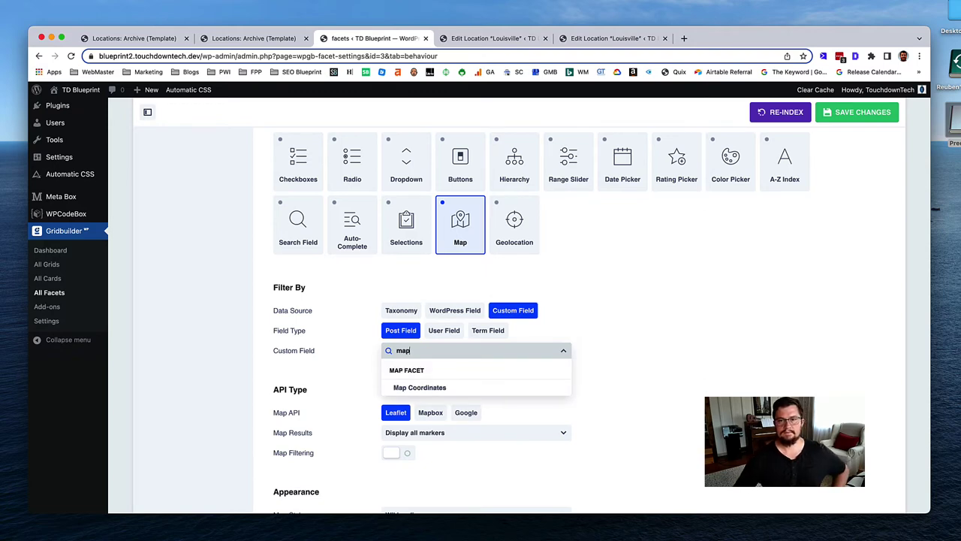
click(721, 0)
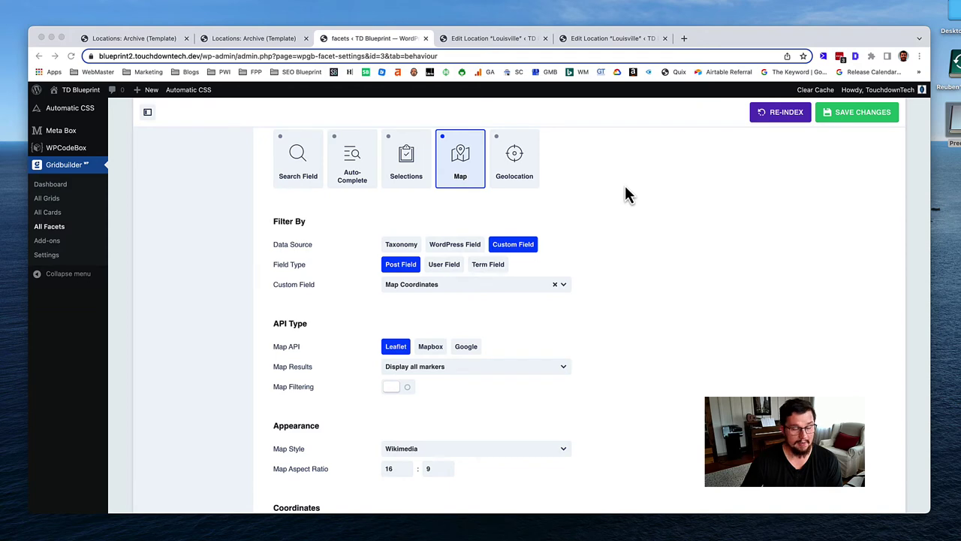
Step: Install and activate the Meta Box add-on for Gridbuilder
scroll(620, 195, up, 5)
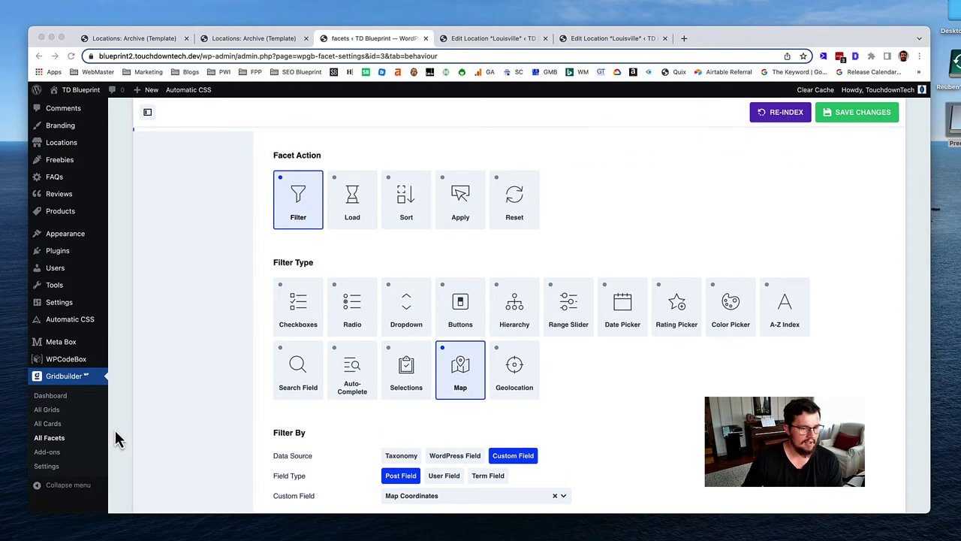
mouse_move(71, 347)
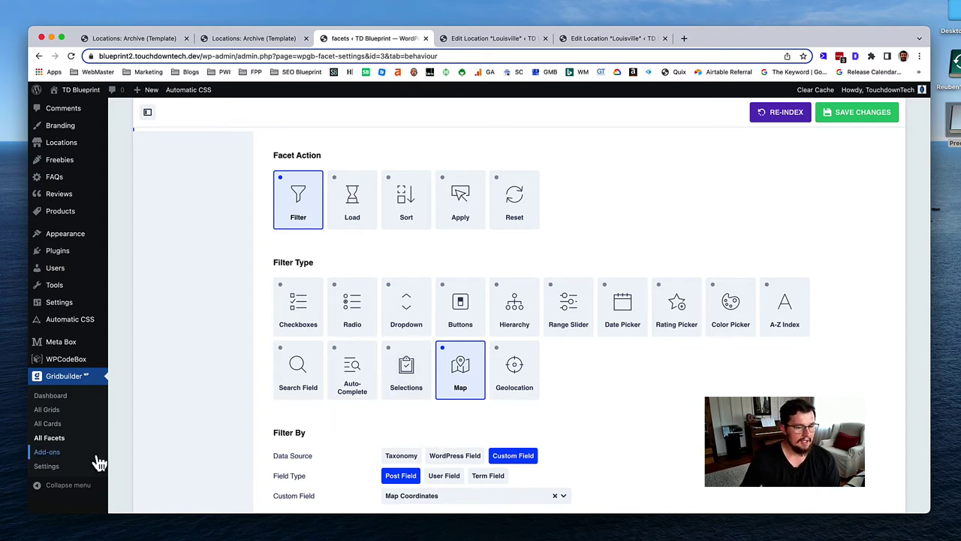
click(45, 454)
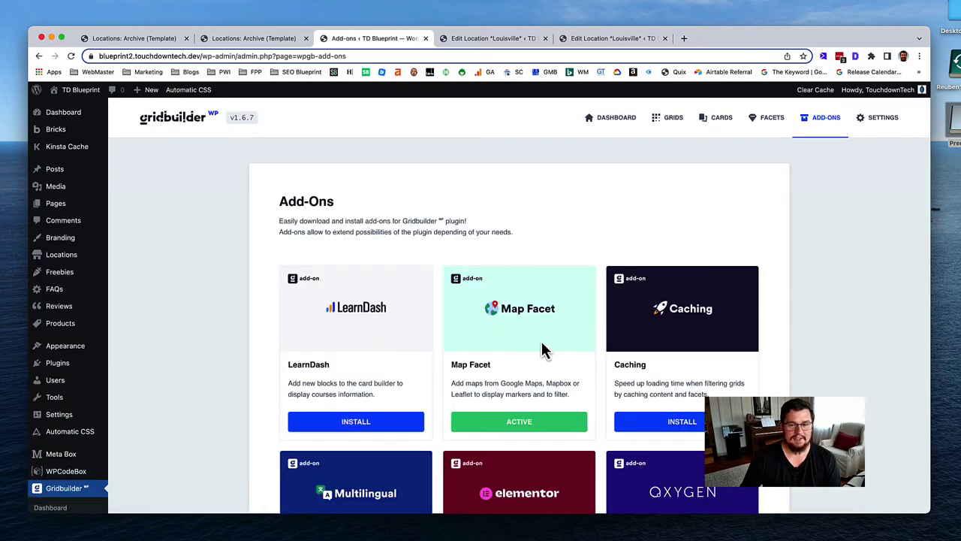
scroll(542, 349, down, 5)
scroll(541, 340, down, 5)
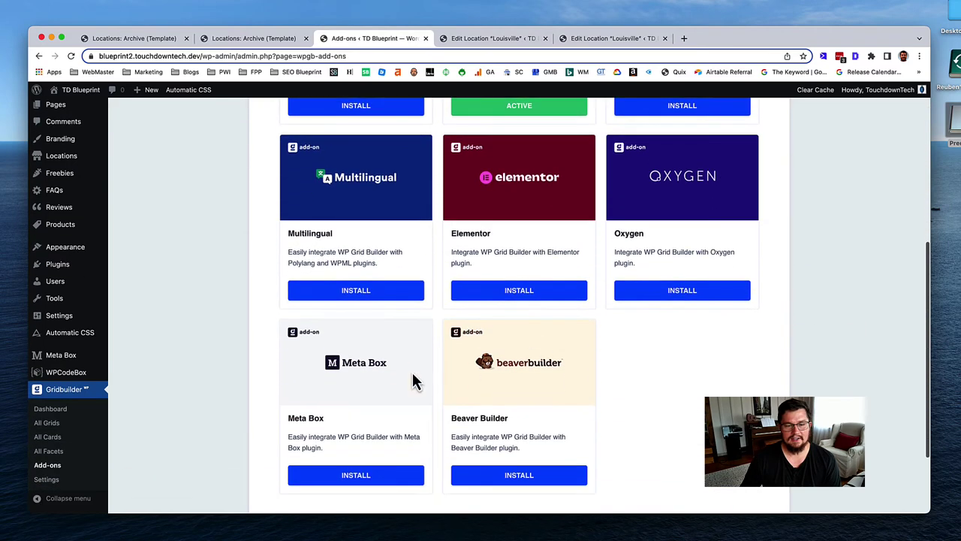
scroll(416, 382, down, 3)
click(362, 398)
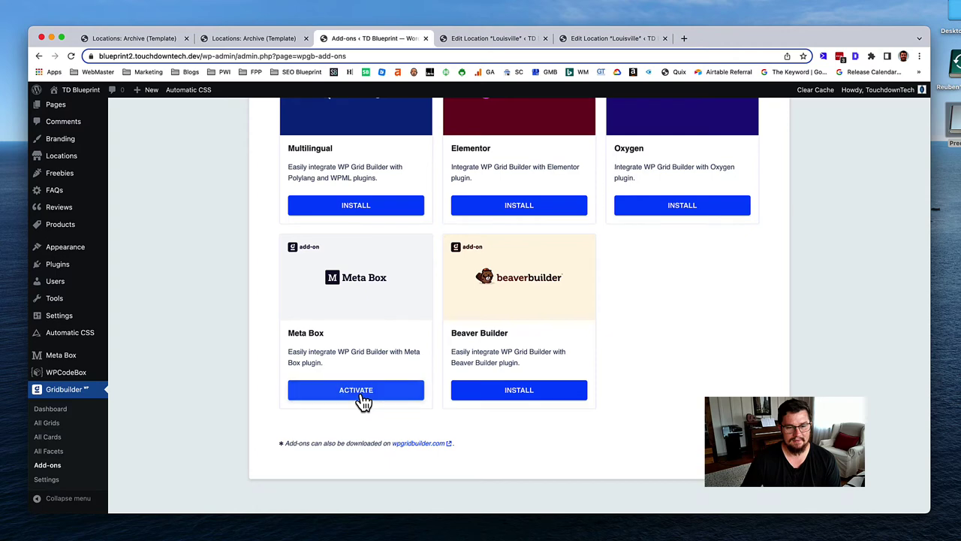
click(362, 395)
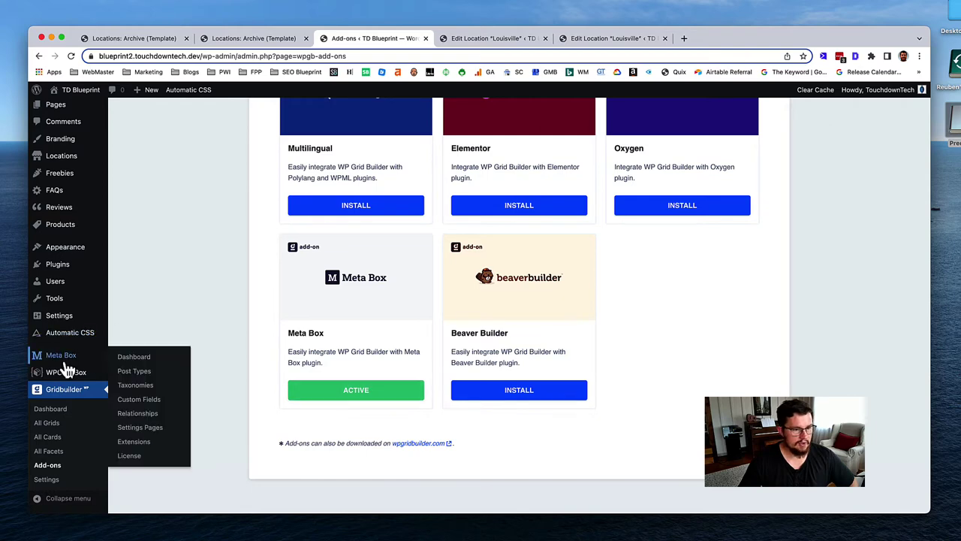
Step: In Meta Box's Location field group, copy the API key from the top-level Google Maps field and delete that field
click(143, 406)
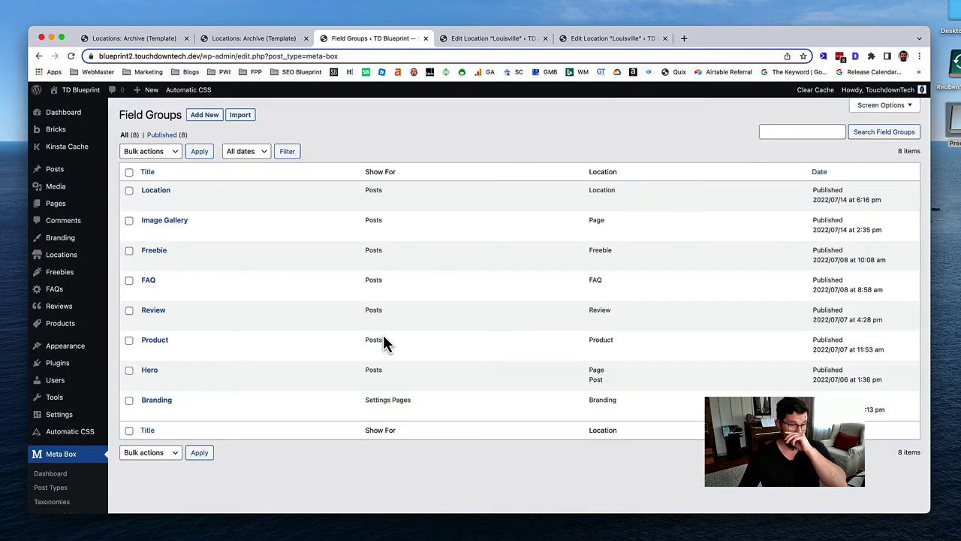
click(156, 190)
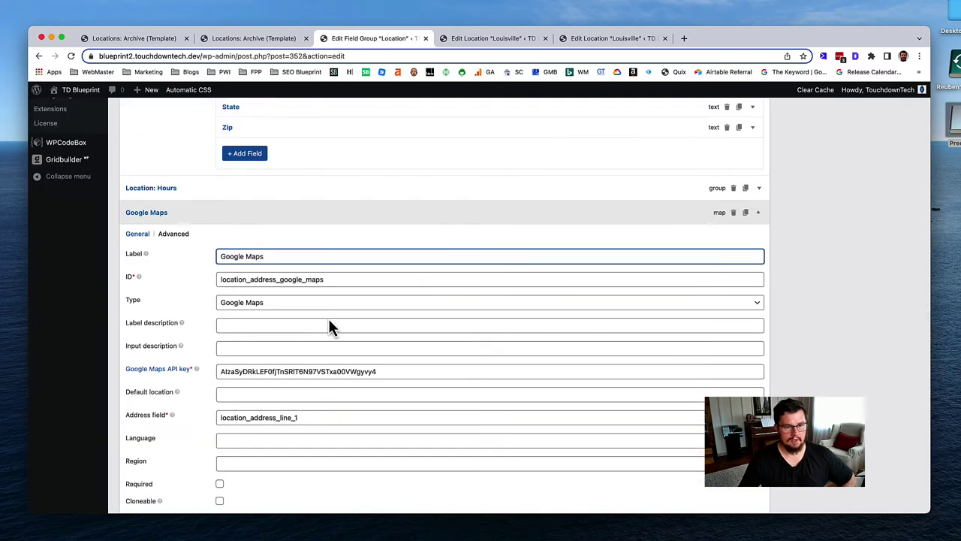
double_click(320, 371)
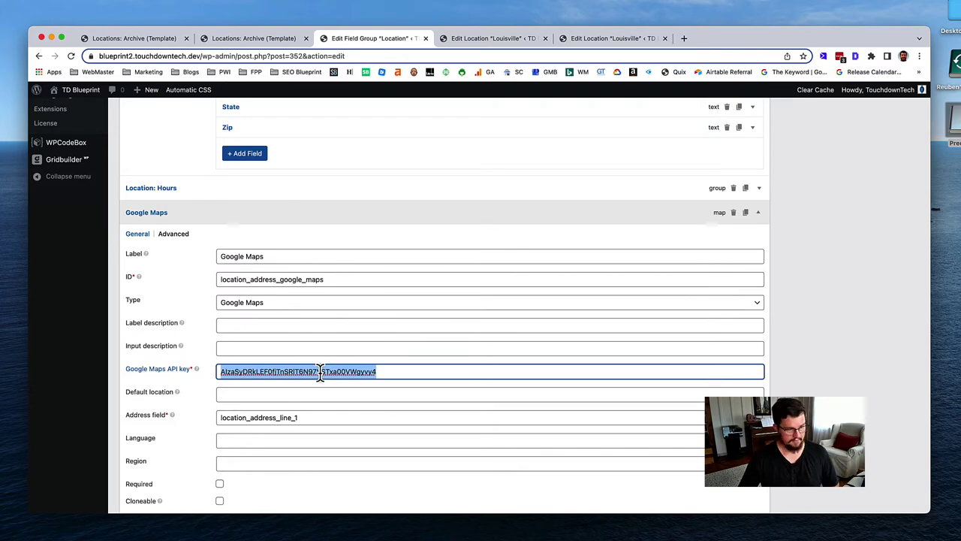
scroll(333, 369, up, 3)
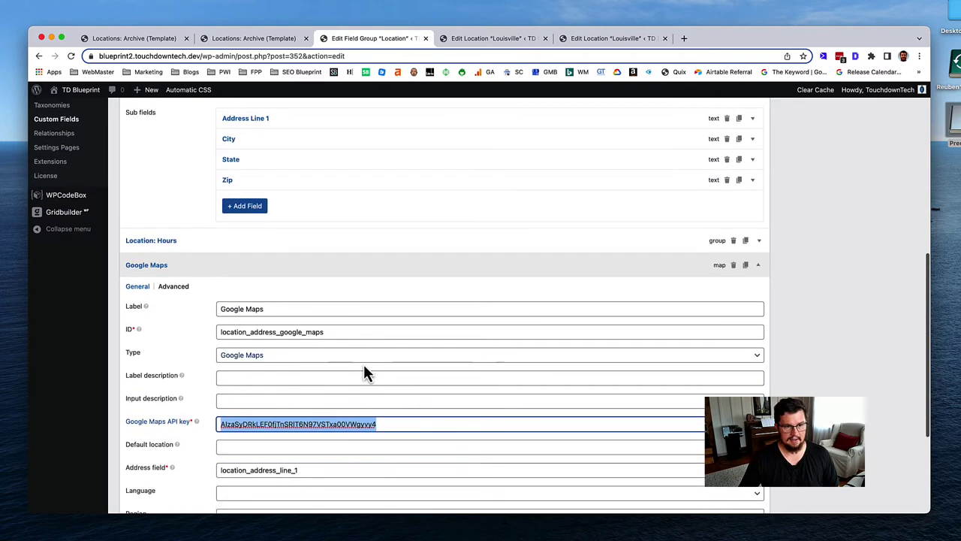
click(734, 265)
click(565, 112)
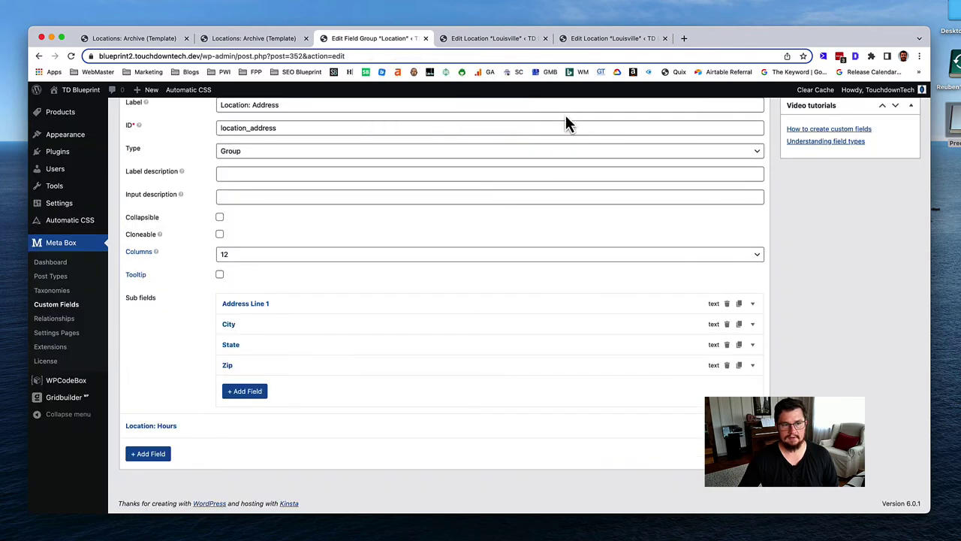
Step: Add a Google Maps sub field to the Location: Address group
scroll(605, 300, up, 5)
click(598, 251)
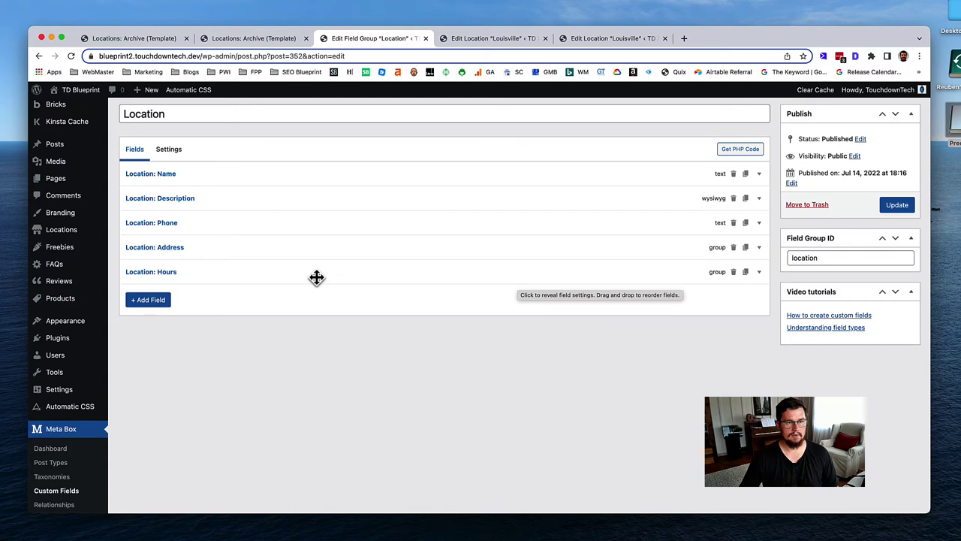
click(253, 250)
scroll(307, 286, down, 5)
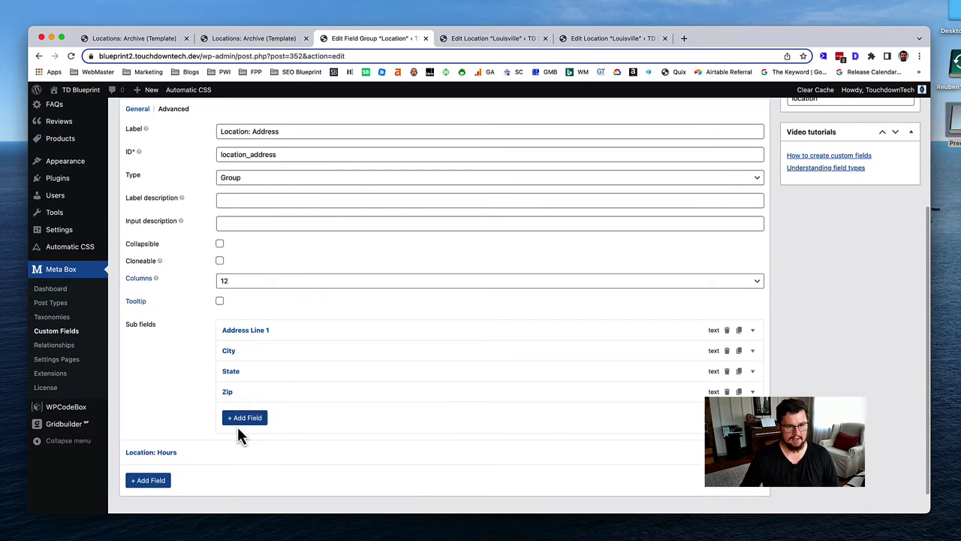
click(245, 417)
text(map)
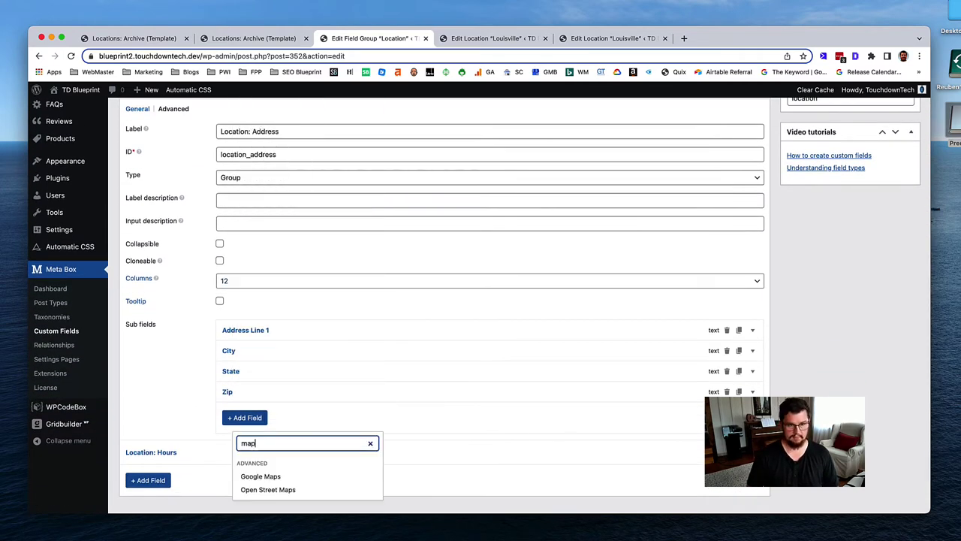
click(300, 478)
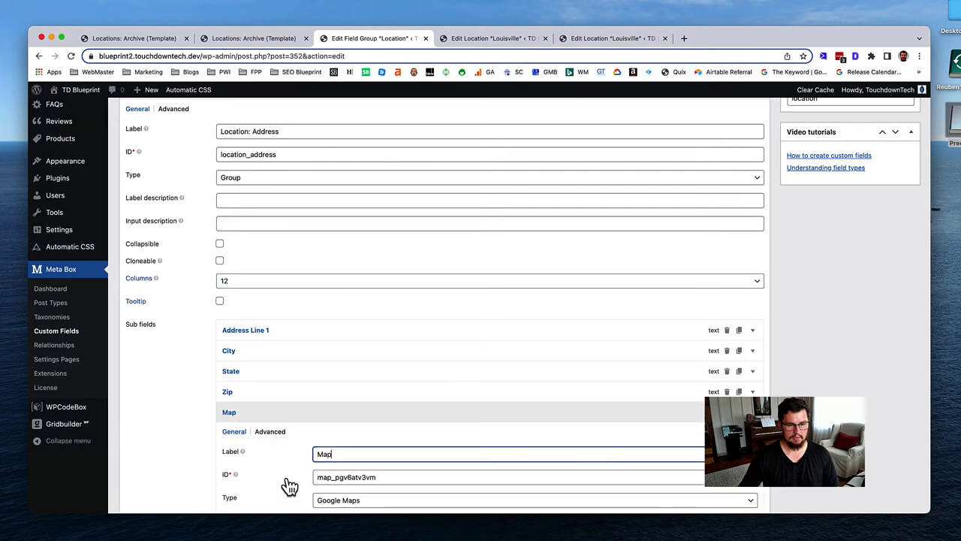
Step: Label the new map sub field Google Maps and set its ID to location_address_google_maps
scroll(386, 435, down, 2)
double_click(373, 383)
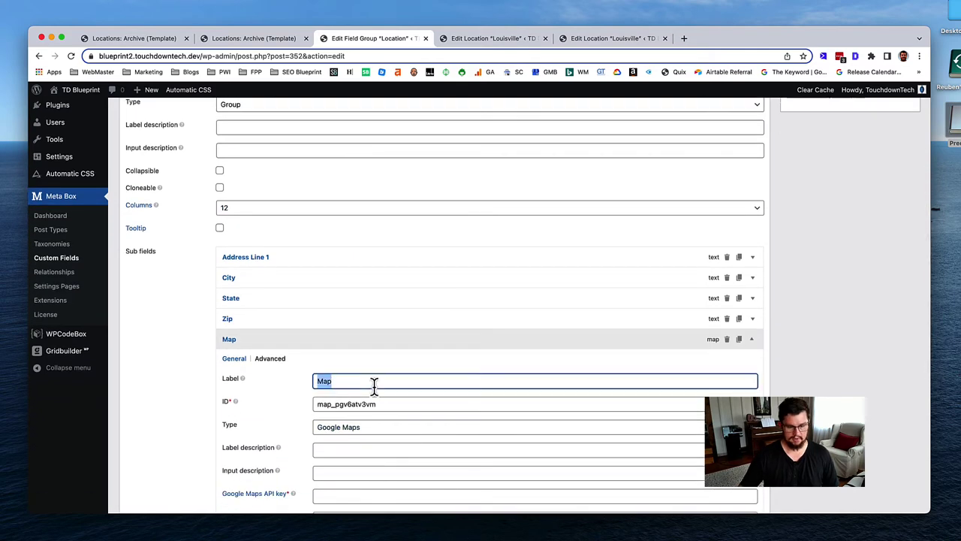
text(Google)
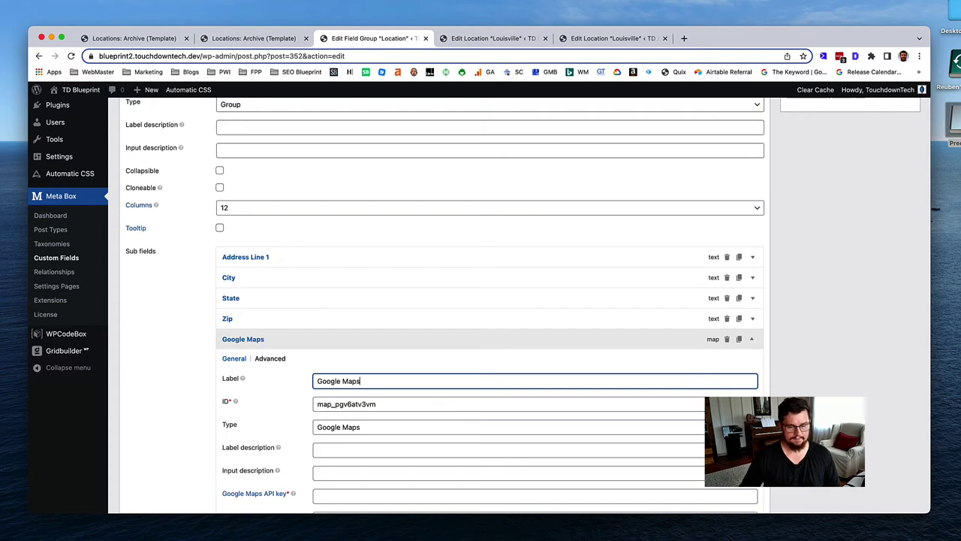
double_click(390, 406)
text(lo)
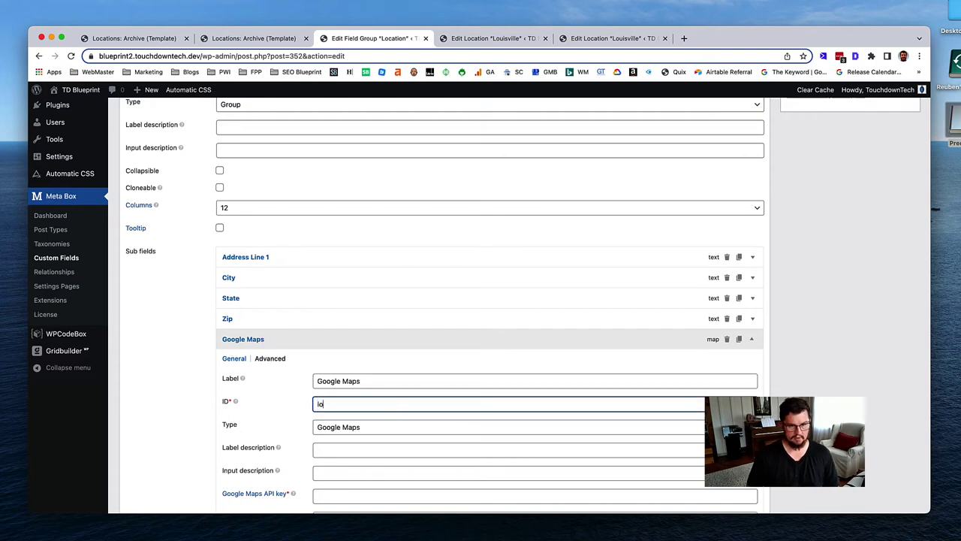
text(cation_google)
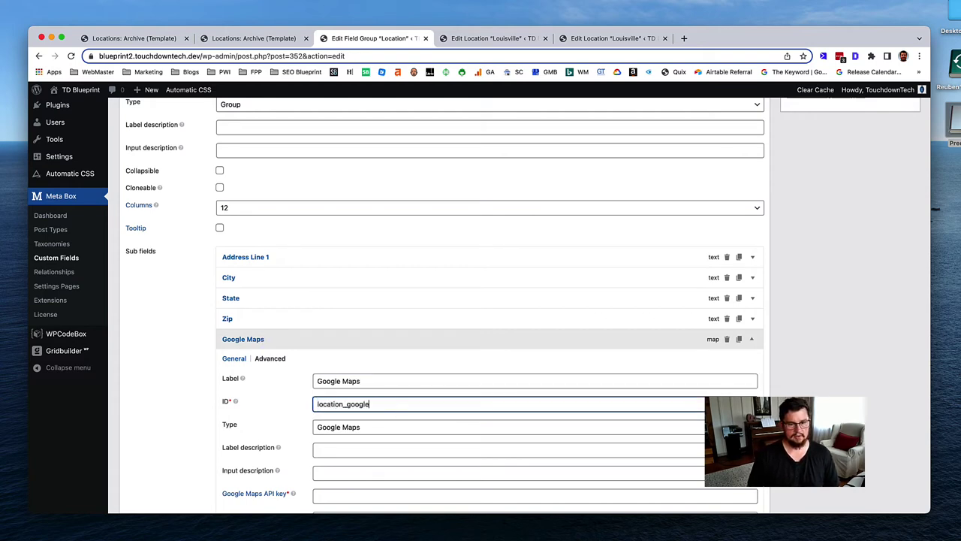
text(_maps)
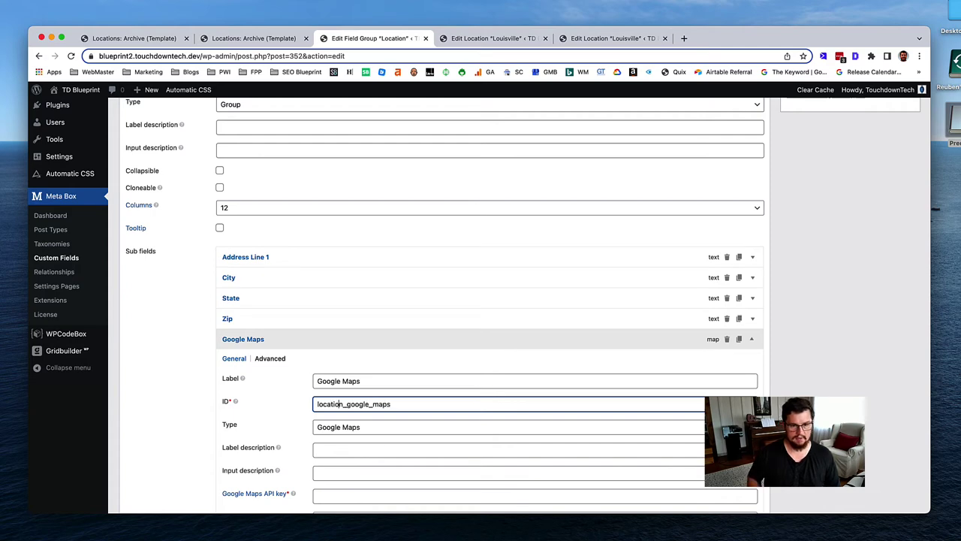
key(Right)
text(_addres)
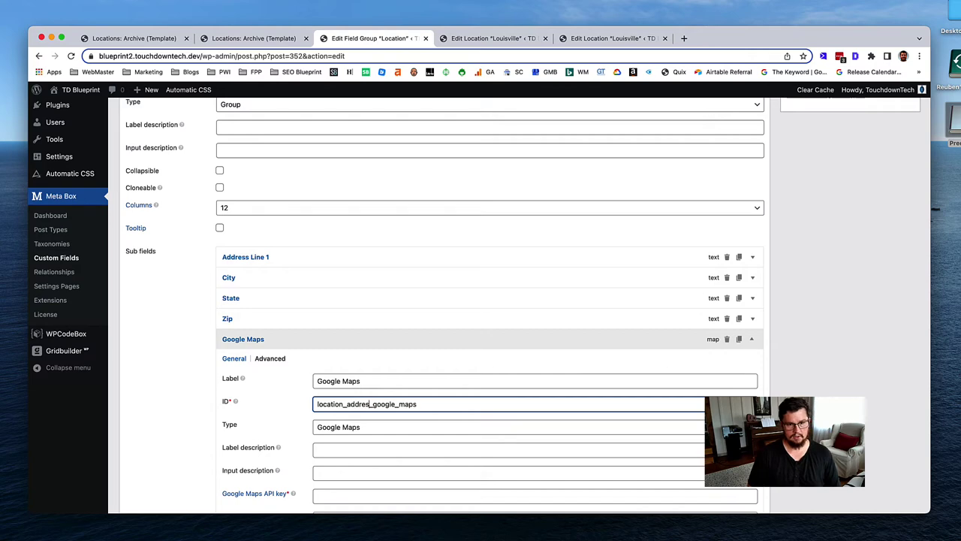
text(s)
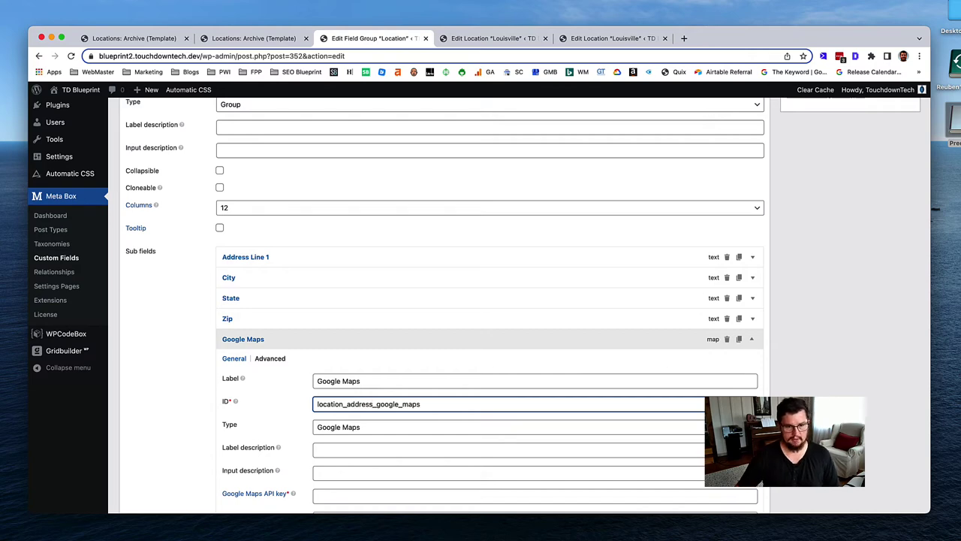
Step: Paste the Google Maps API key into the map sub field and set its address field to location_address_line_1
scroll(414, 442, down, 5)
click(380, 398)
key(ctrl+v)
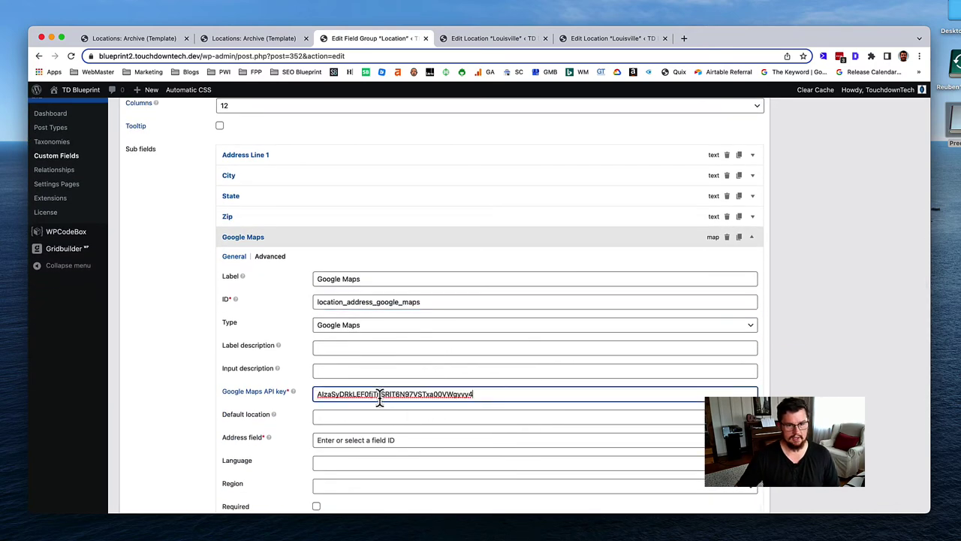
scroll(381, 400, down, 5)
click(743, 339)
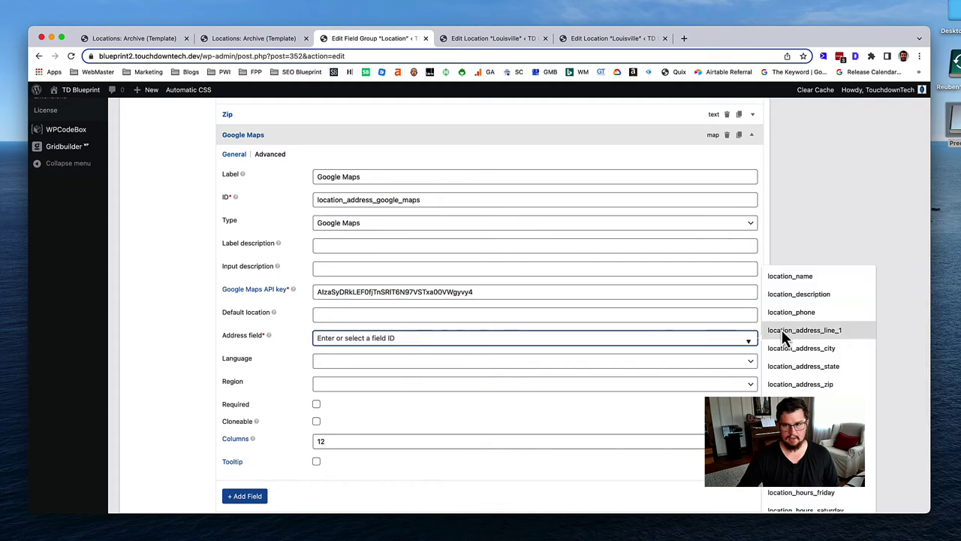
click(815, 332)
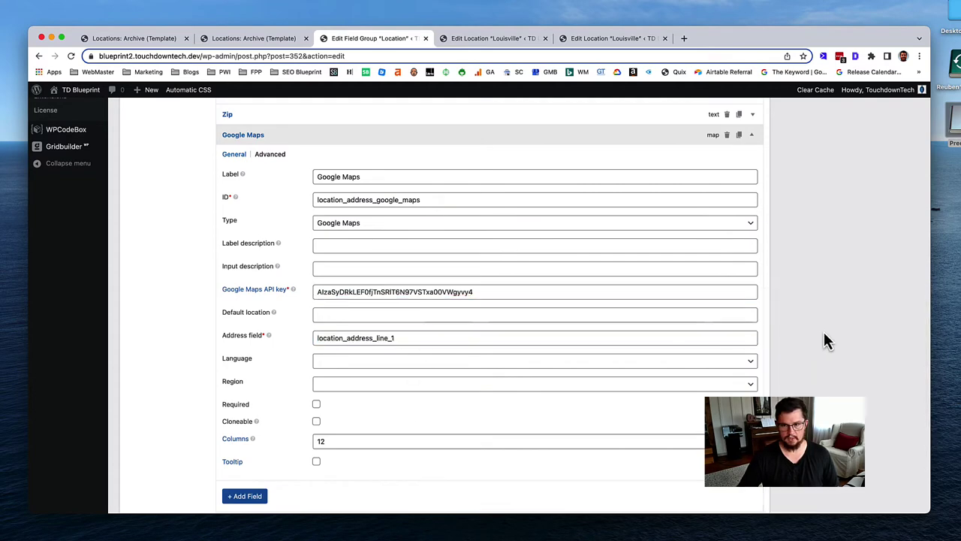
Step: Update the Location field group to save the new map sub field
scroll(822, 342, up, 10)
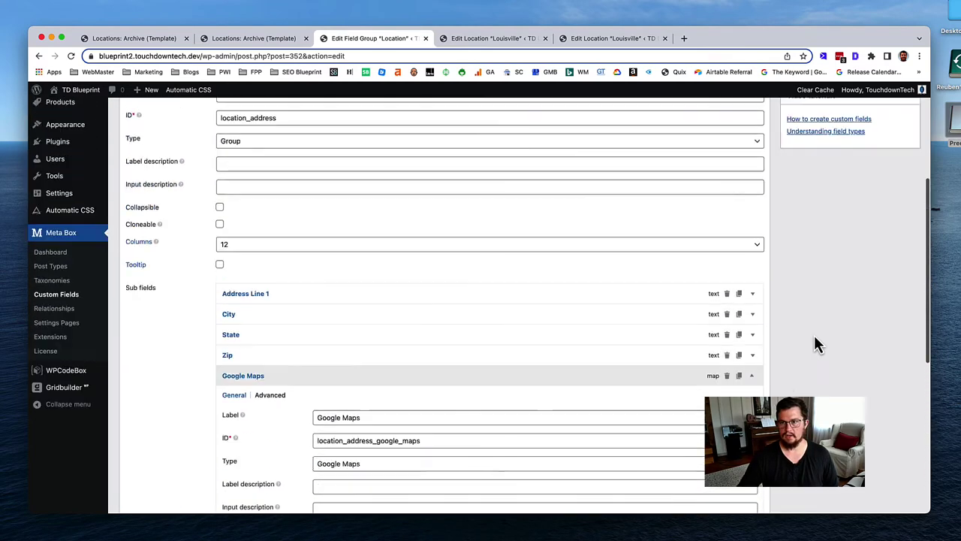
scroll(816, 340, up, 10)
click(896, 263)
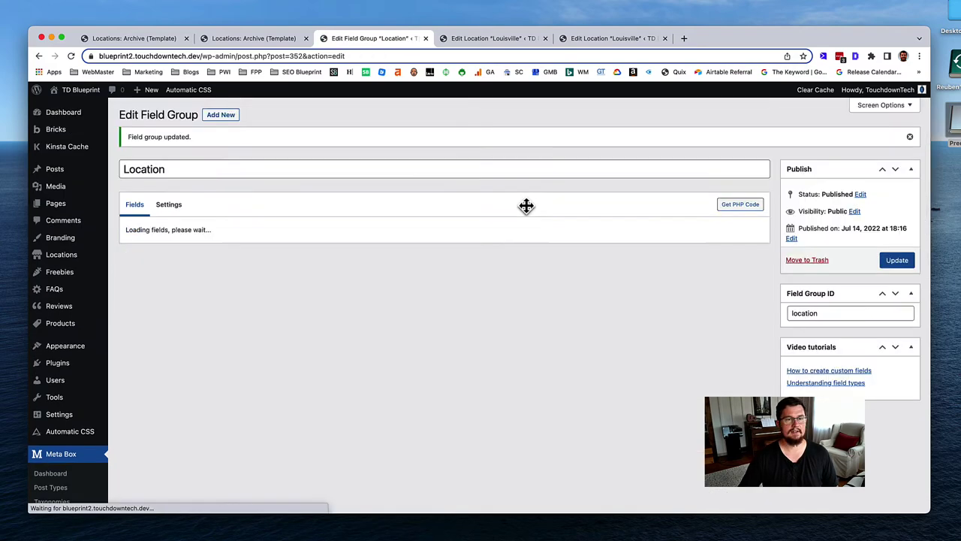
Step: Open the Louisville location for editing and examine the Google Maps field within its address group
scroll(526, 205, down, 15)
scroll(111, 255, up, 5)
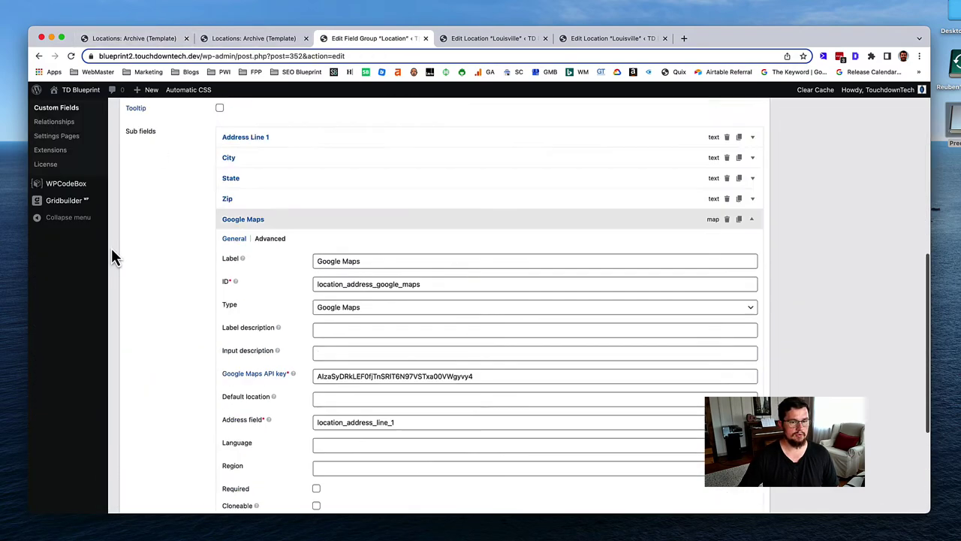
scroll(111, 255, up, 10)
scroll(90, 285, down, 8)
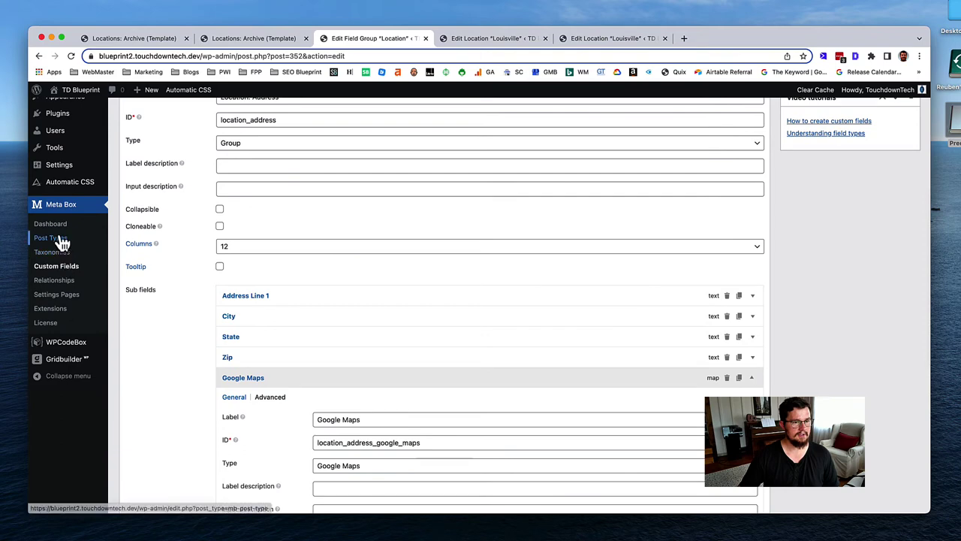
scroll(67, 154, up, 5)
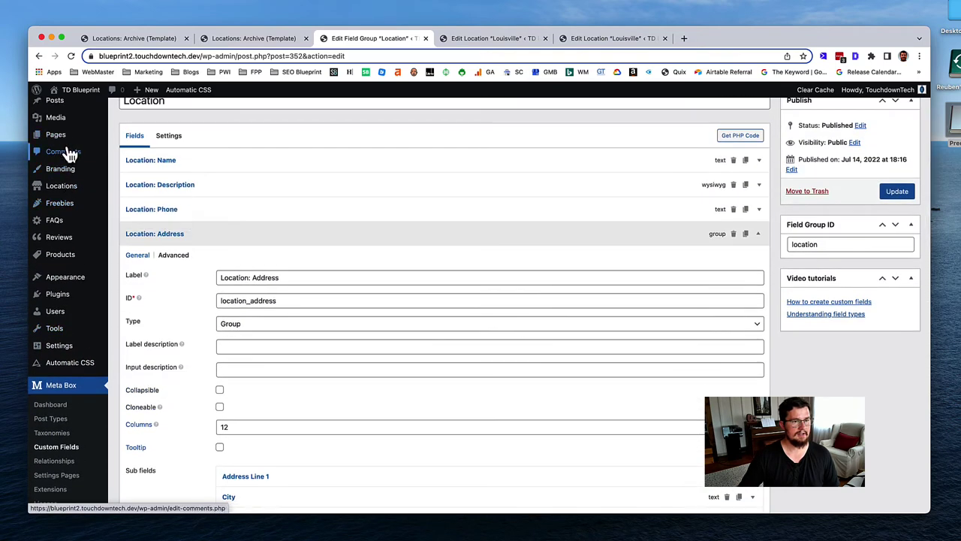
scroll(69, 248, up, 2)
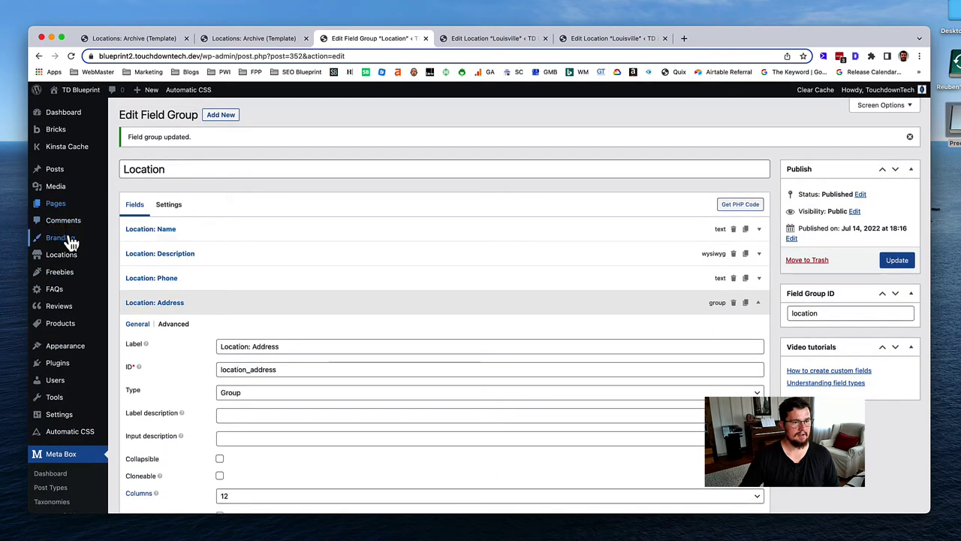
click(60, 255)
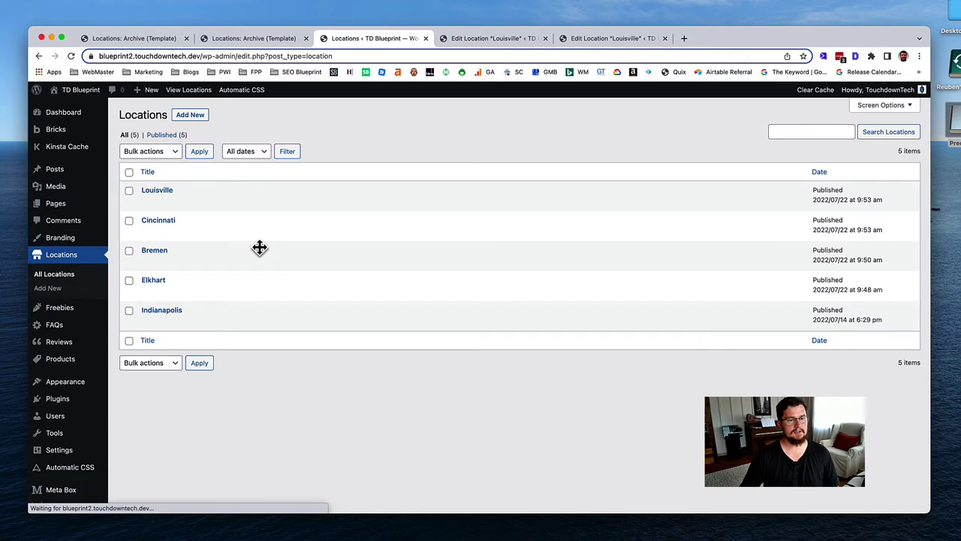
click(156, 192)
scroll(449, 247, down, 4)
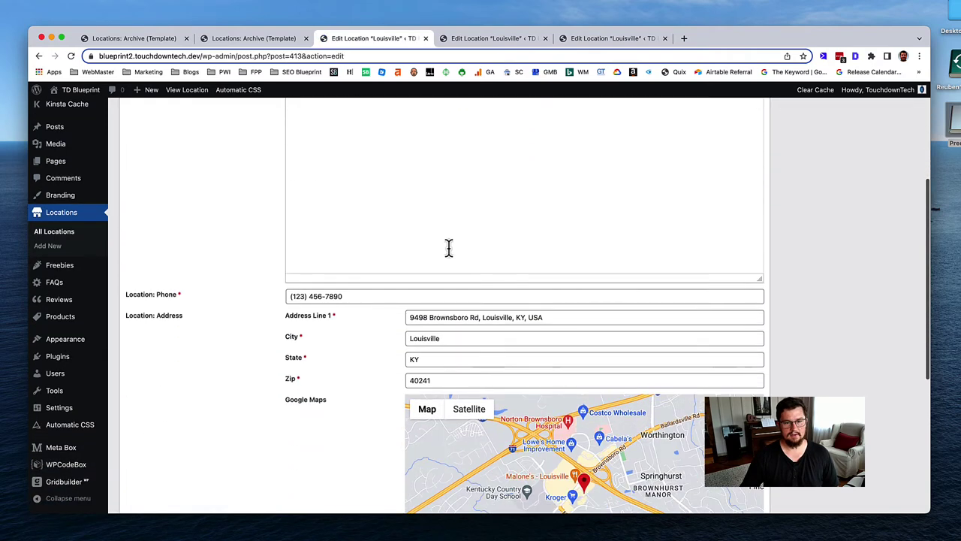
scroll(449, 252, down, 3)
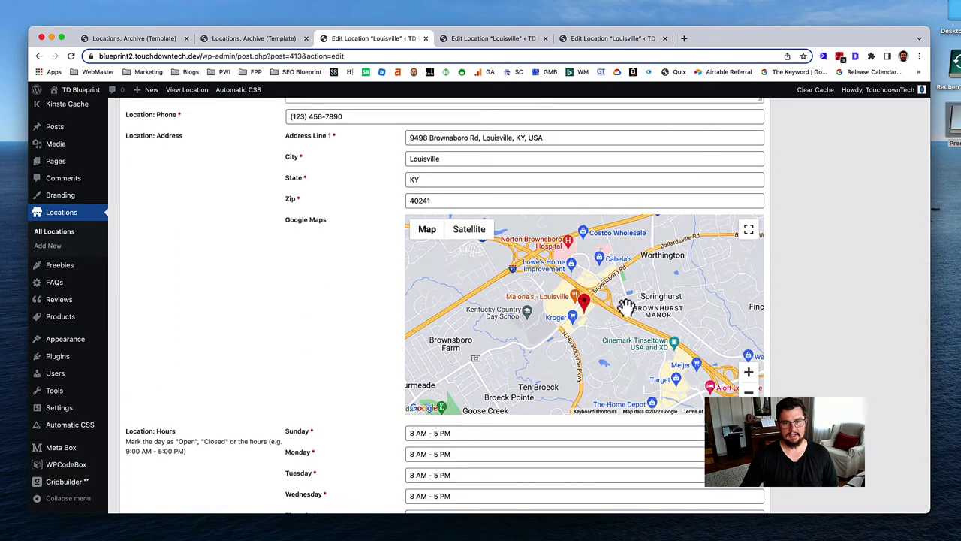
Step: Copy the street address from Address Line 1, then test the map by replacing it with the suggestion Nebraska, USA
triple_click(557, 138)
key(super+c)
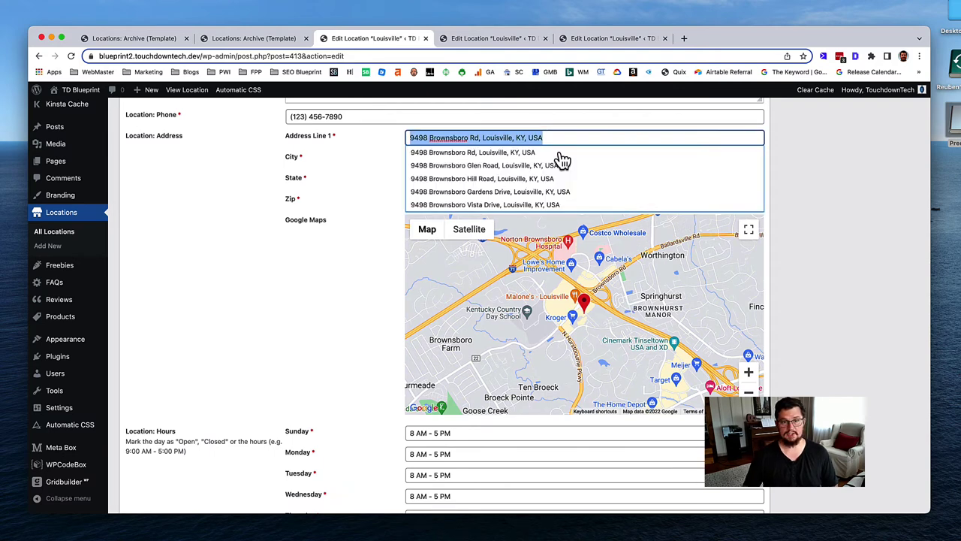
text(nebreask)
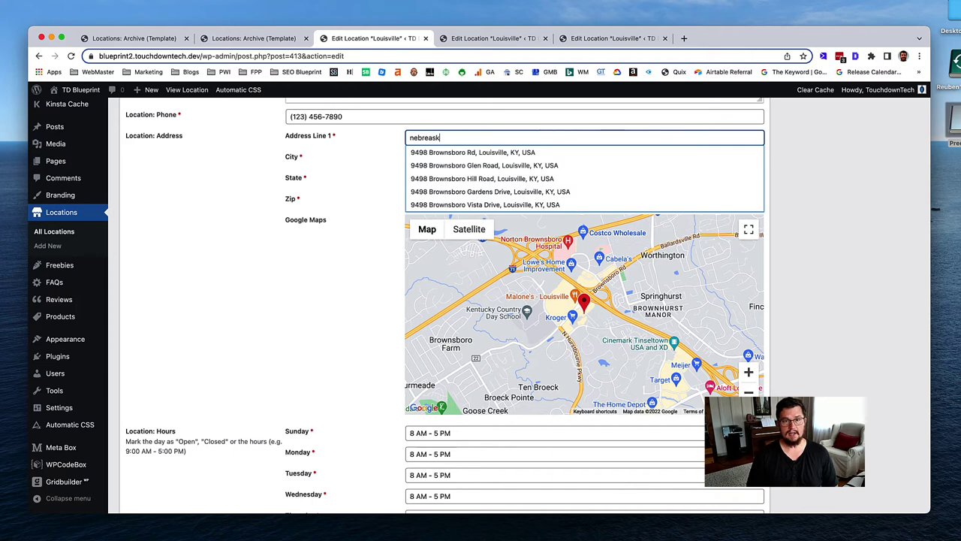
text(ska)
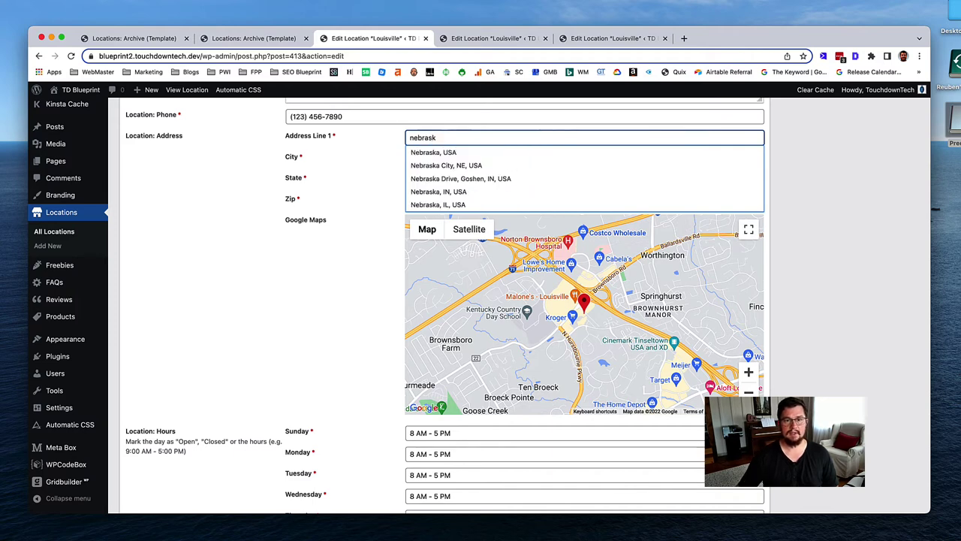
click(528, 152)
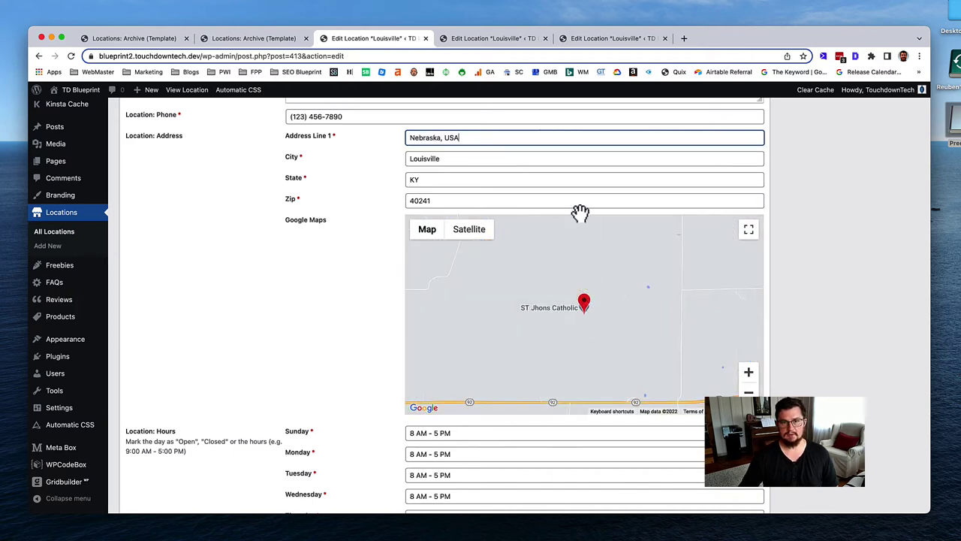
Step: Paste the copied street address back into Address Line 1 and choose its matching suggestion to reposition the map marker
double_click(545, 142)
key(super+a)
key(super+v)
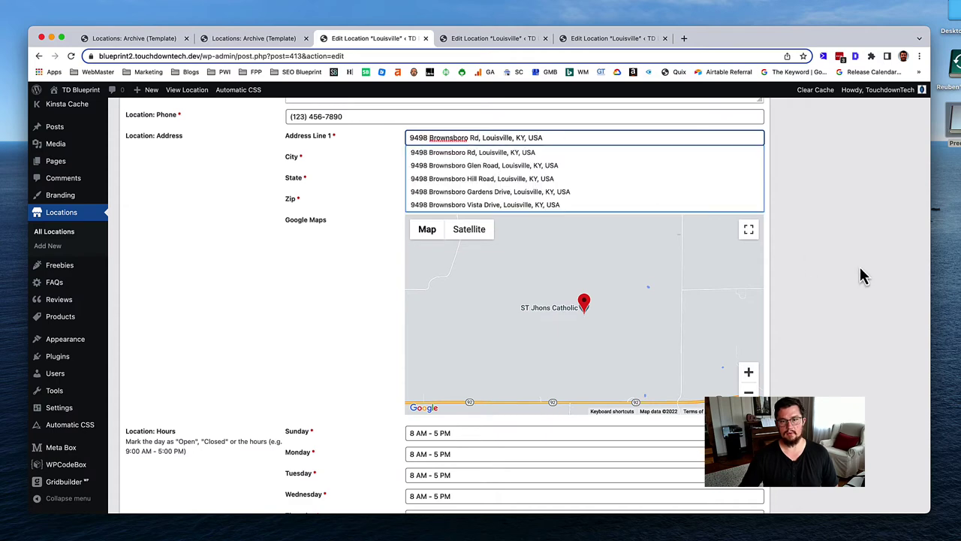
click(546, 157)
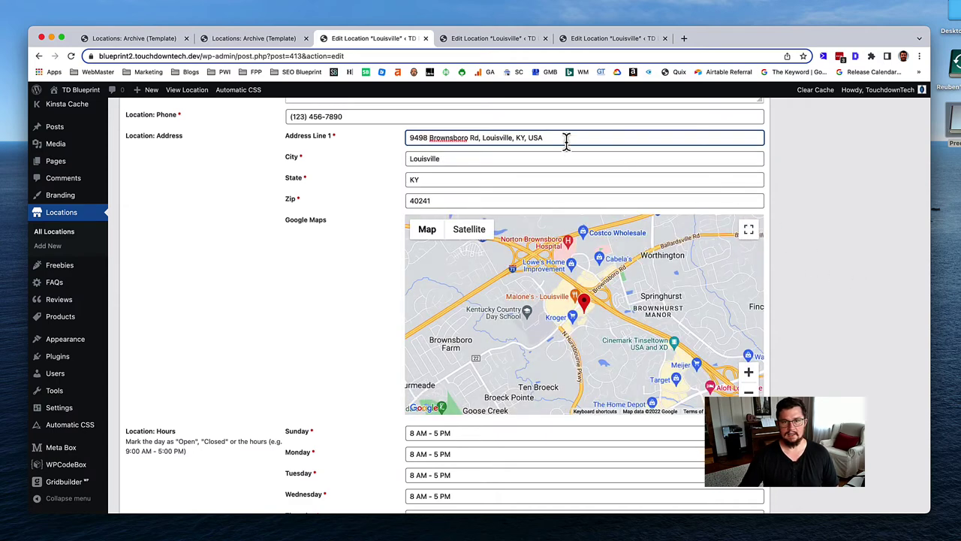
Step: Trim Address Line 1 to the street address by removing its city, state and country, and update the Louisville location
drag(566, 142, 481, 142)
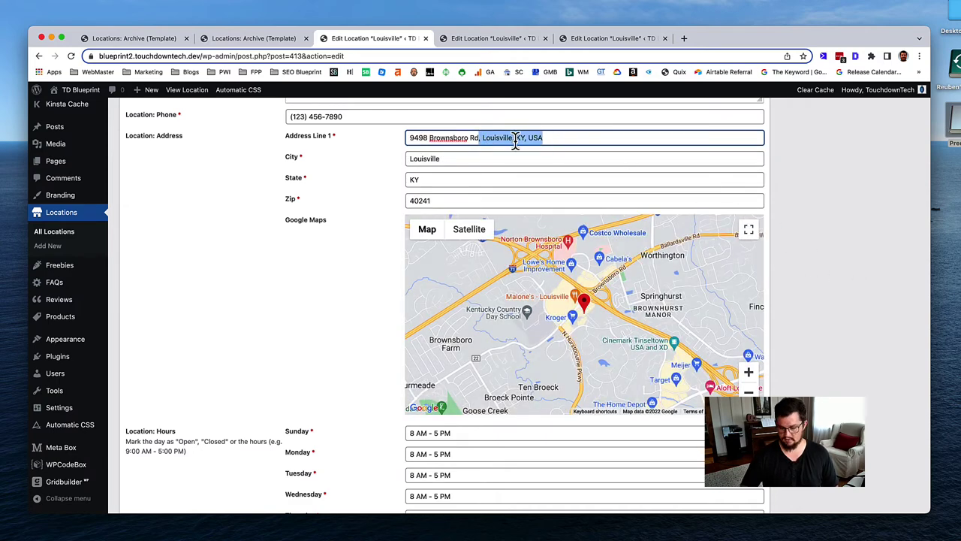
key(BackSpace)
click(824, 201)
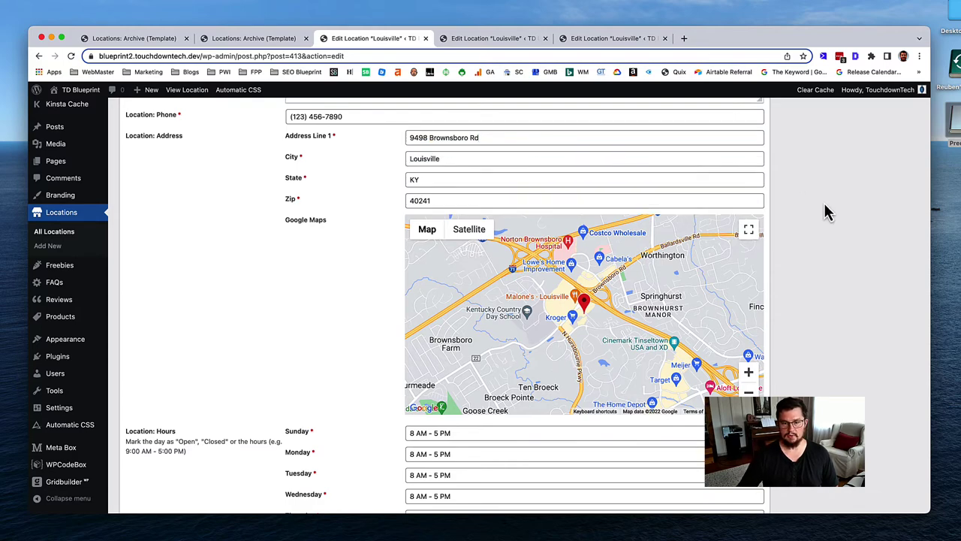
scroll(826, 212, up, 5)
click(901, 250)
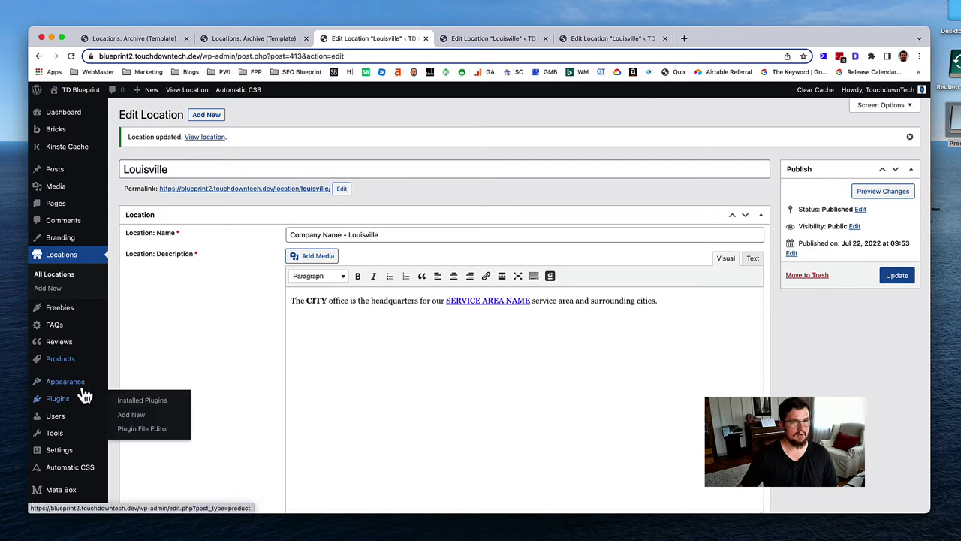
Step: Close the three Edit Location browser tabs
click(425, 39)
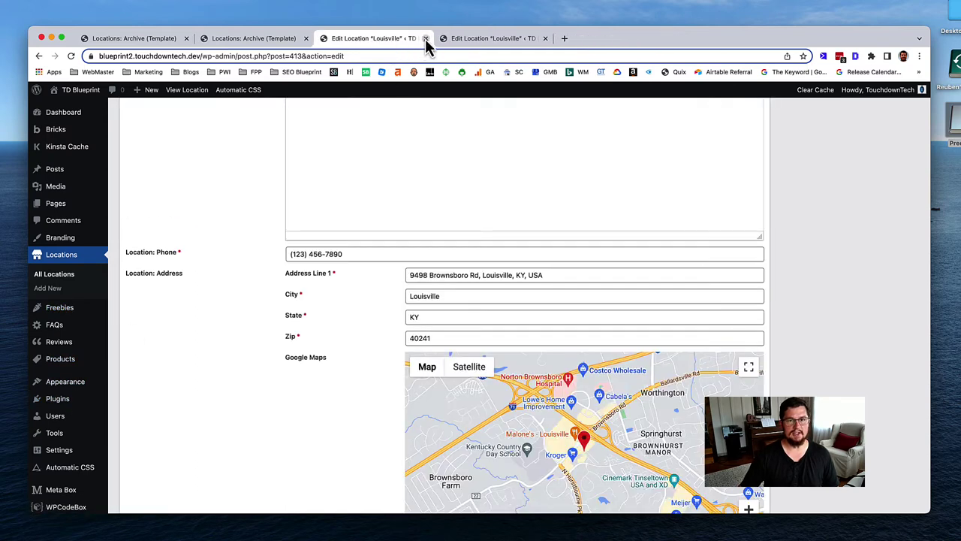
click(425, 39)
click(425, 38)
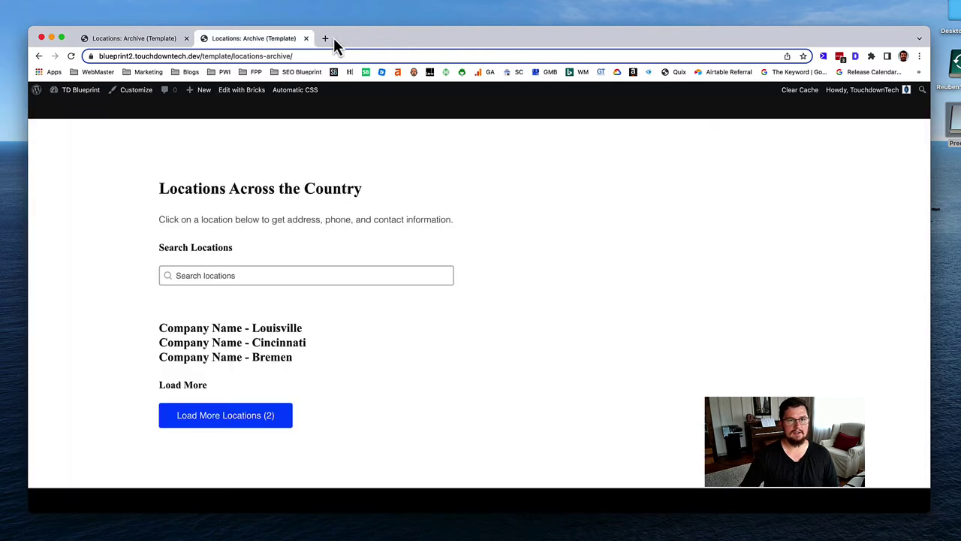
Step: Leave the Bricks builder of the Locations: Archive template for the WordPress admin and open Gridbuilder
click(158, 42)
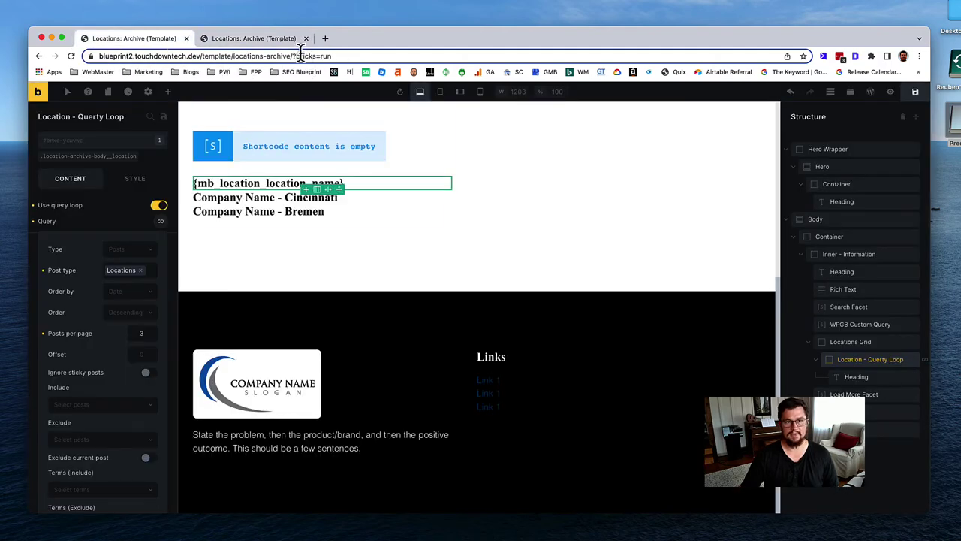
click(891, 91)
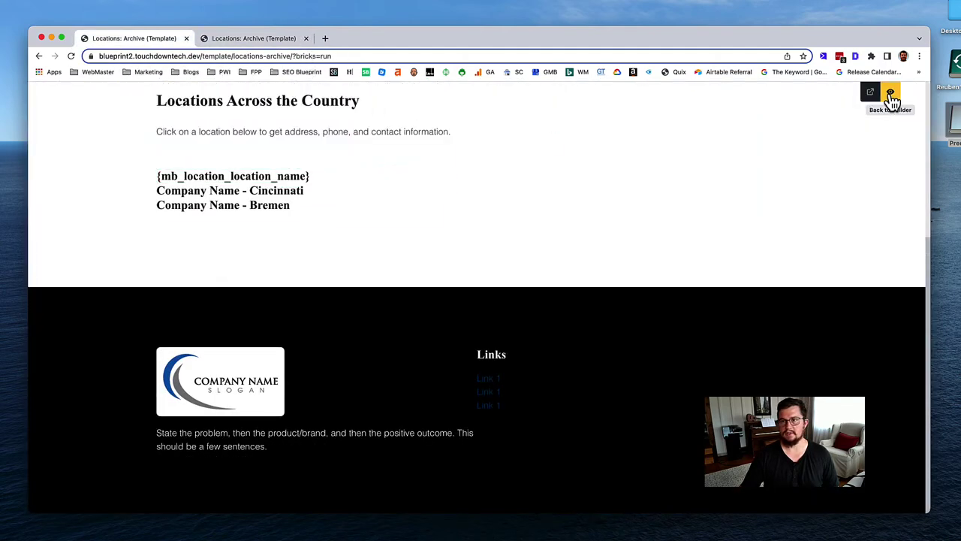
click(891, 98)
click(890, 98)
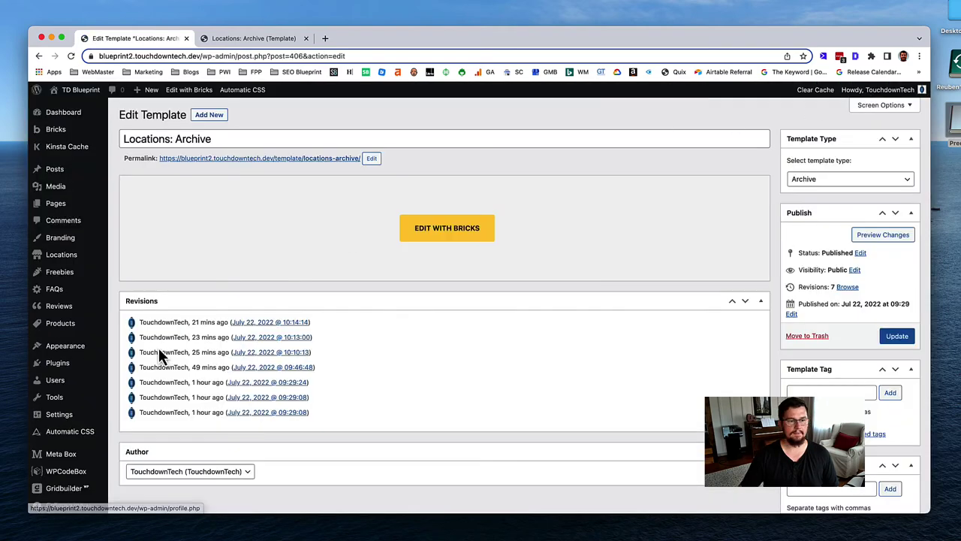
scroll(61, 398, down, 1)
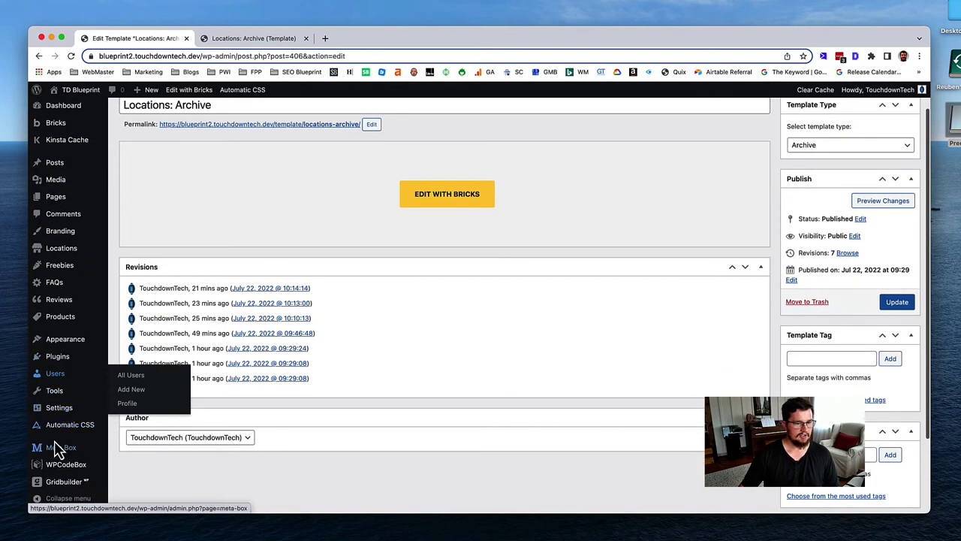
click(64, 481)
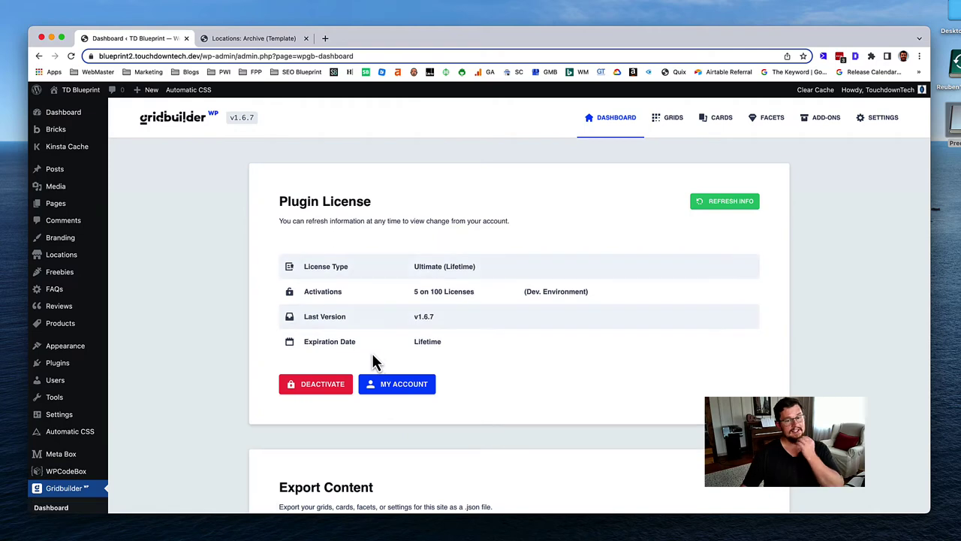
Step: Open the Locations: Map facet from the facet list and go to its Behaviour settings
scroll(370, 354, down, 2)
scroll(372, 360, down, 3)
scroll(369, 354, up, 3)
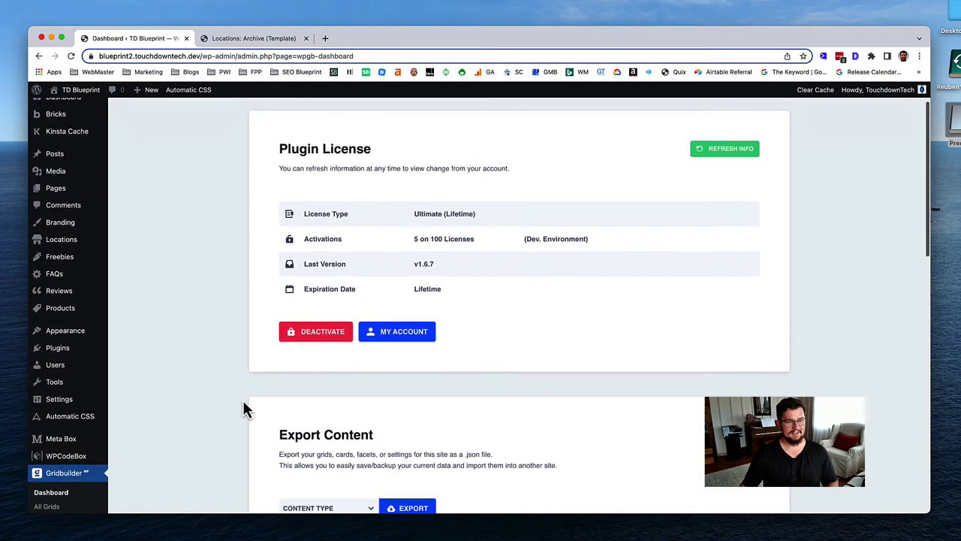
scroll(120, 462, down, 3)
click(58, 453)
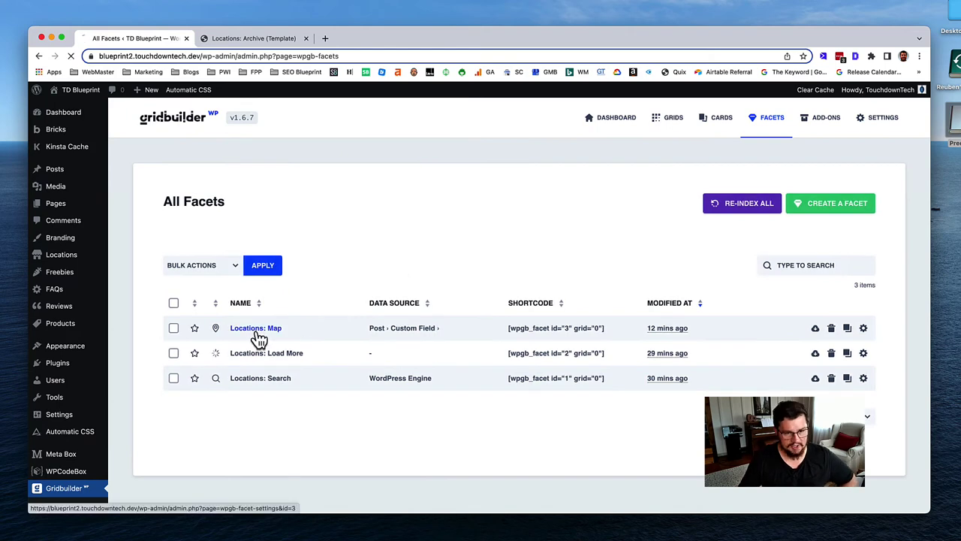
click(255, 332)
click(166, 233)
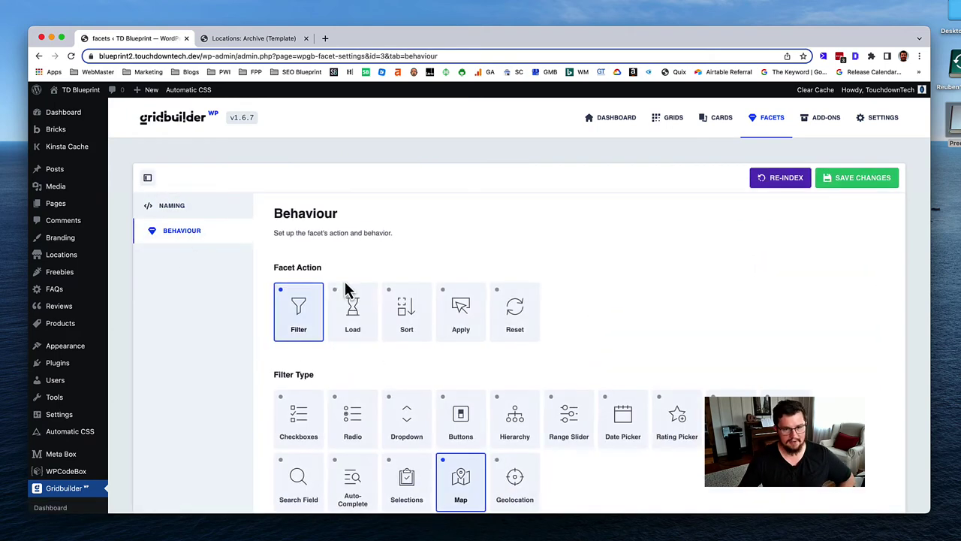
Step: Search the facet's custom fields for "google" and set Custom Field to Meta Box › Location: Address › Google Maps
scroll(385, 357, down, 5)
scroll(465, 367, down, 2)
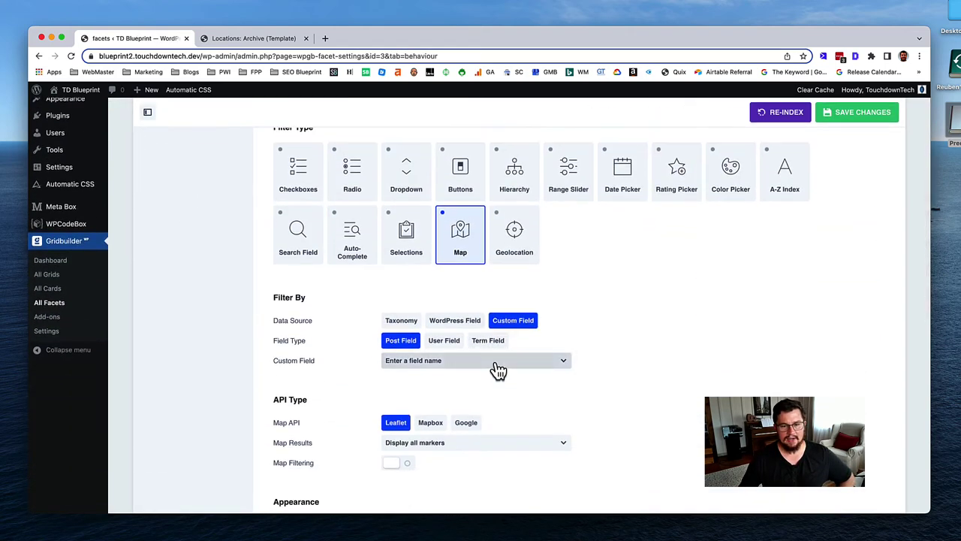
click(495, 361)
text(google)
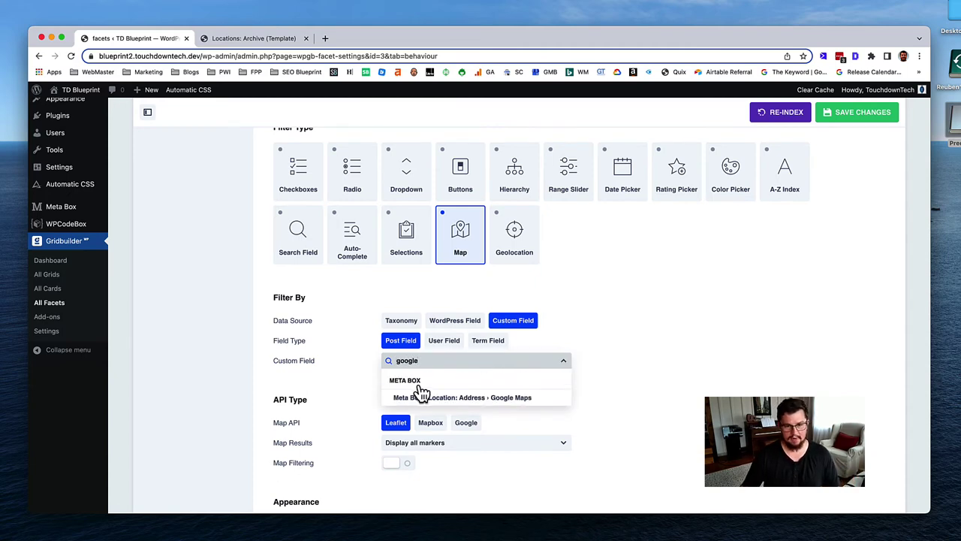
click(493, 401)
Step: Set the Map API to Google and paste the Google Maps API key into the API Key field
scroll(654, 371, down, 3)
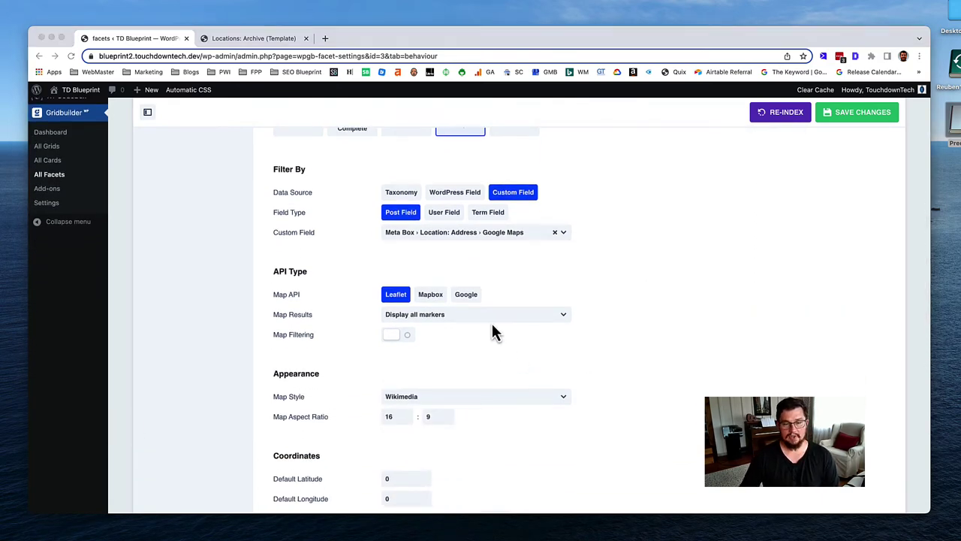
click(467, 299)
click(467, 299)
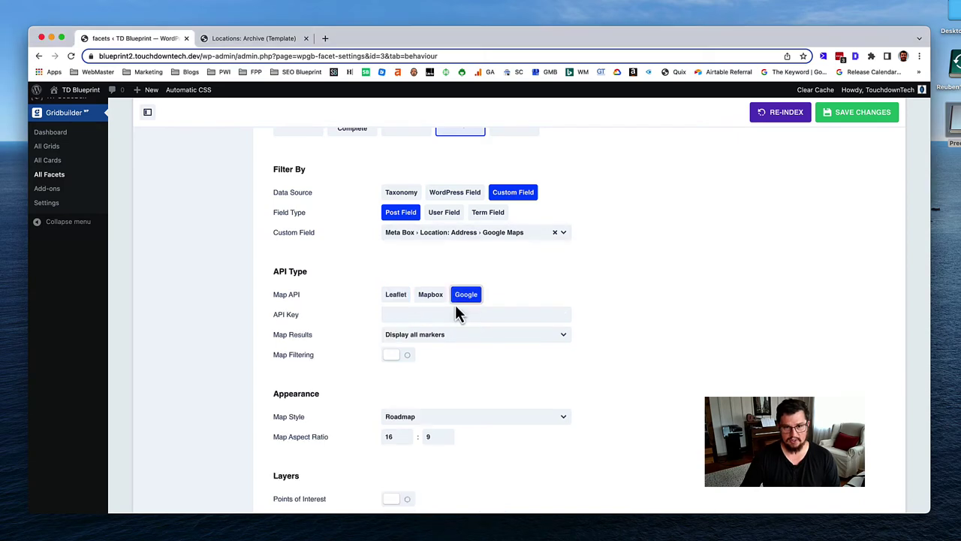
click(448, 321)
key(super+v)
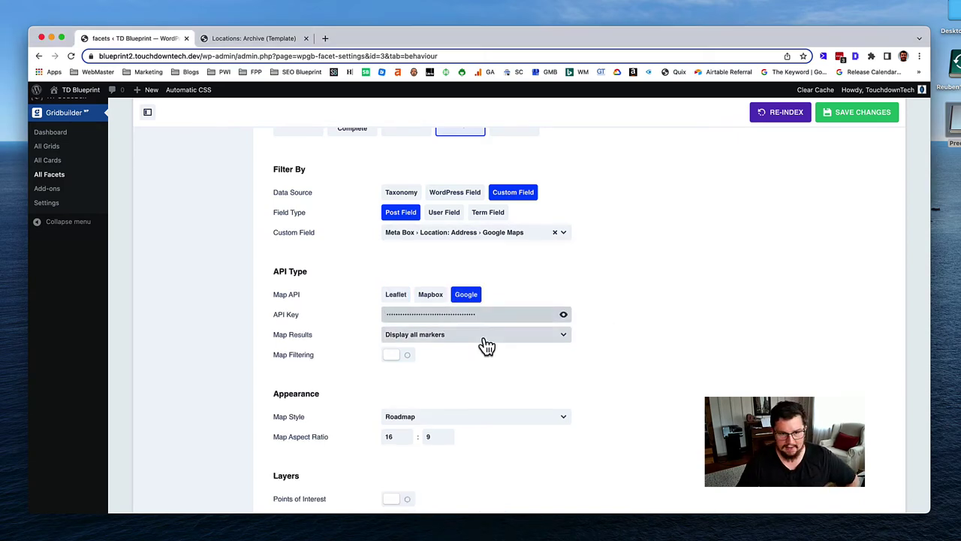
Step: Enable Map Filtering and choose "Display all markers" for Map Results
click(403, 356)
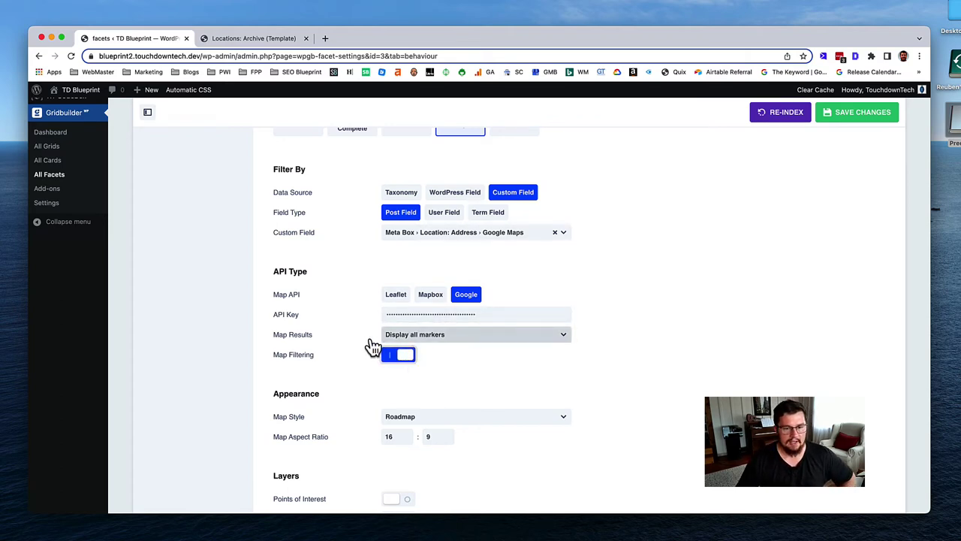
click(440, 337)
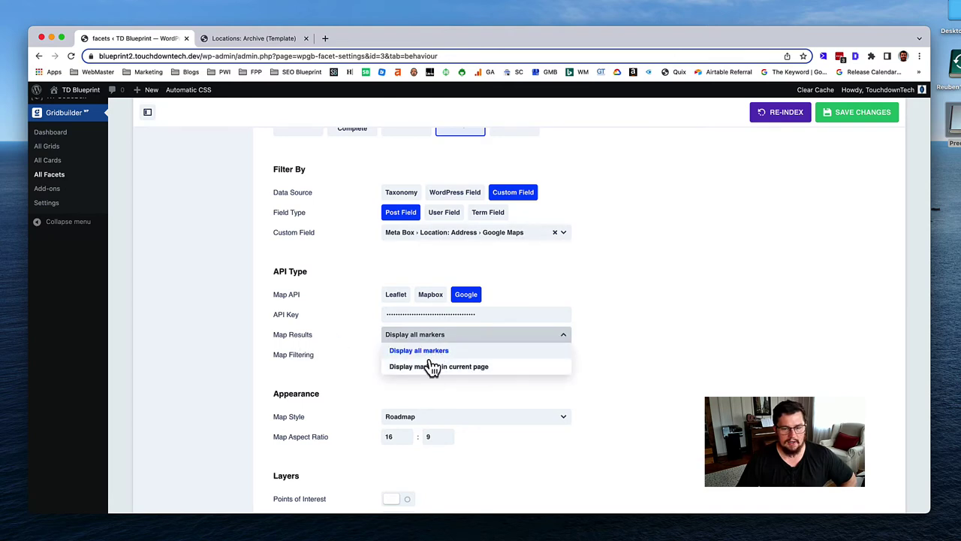
click(439, 348)
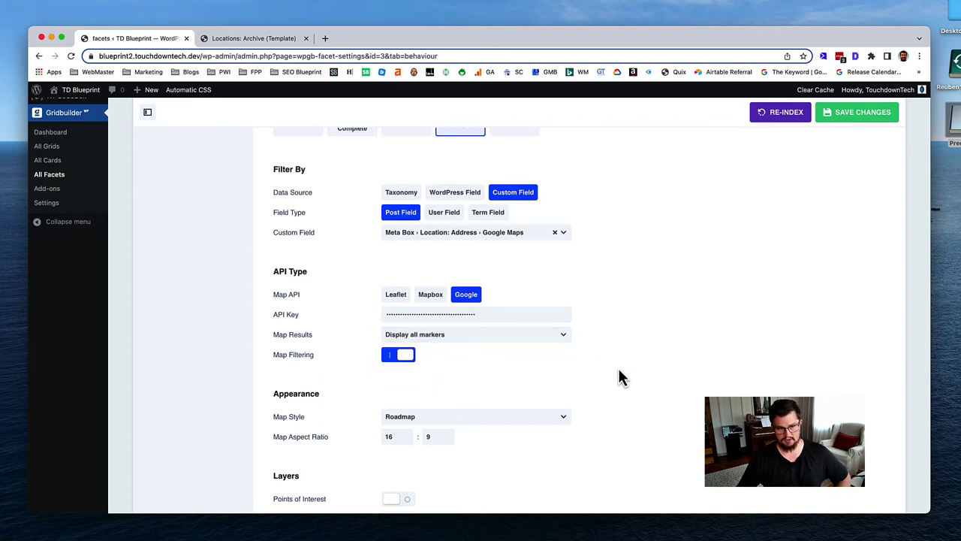
Step: Set the Map Aspect Ratio to 1:1
scroll(618, 372, down, 3)
scroll(618, 372, down, 2)
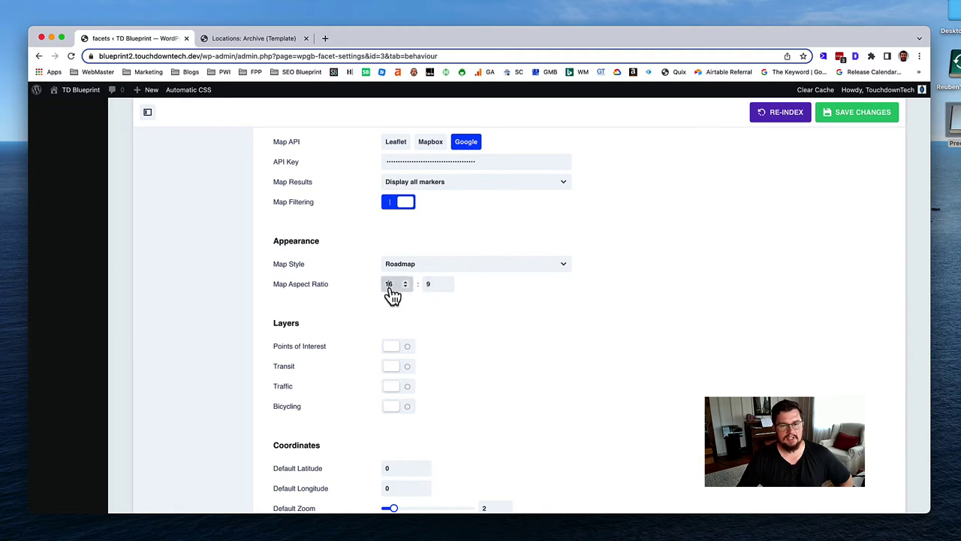
text(1)
key(Tab)
text(1)
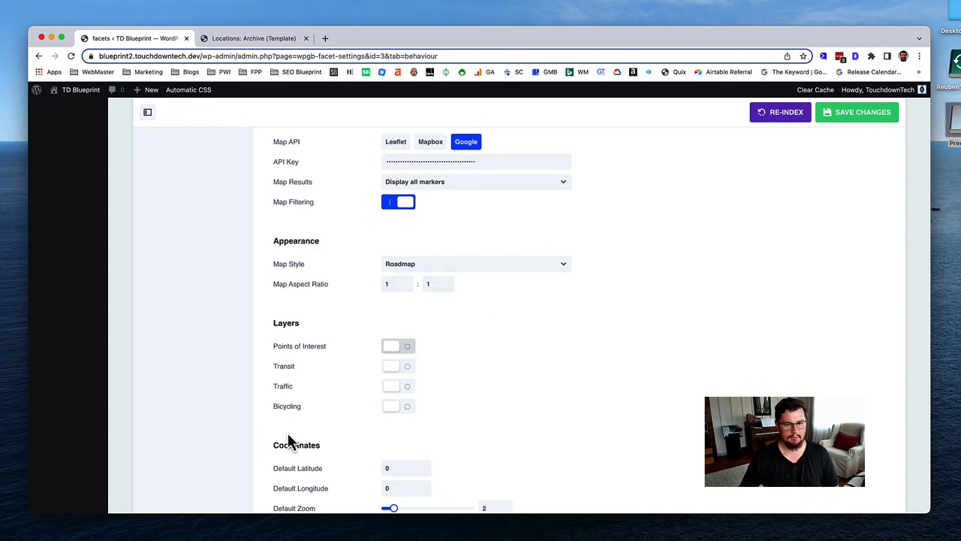
Step: Set the map's Default Zoom to 12 and its Minimum Zoom to 4
scroll(408, 359, down, 2)
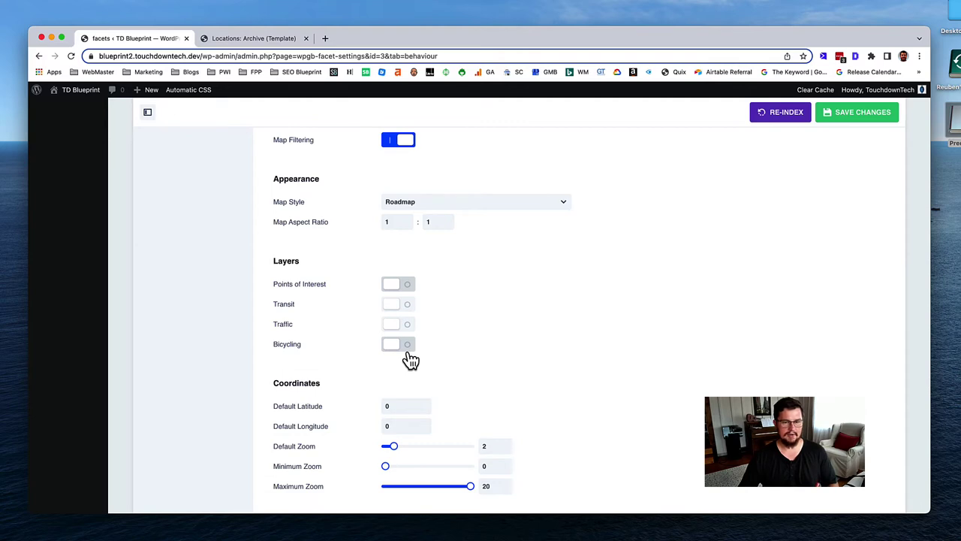
scroll(418, 359, down, 2)
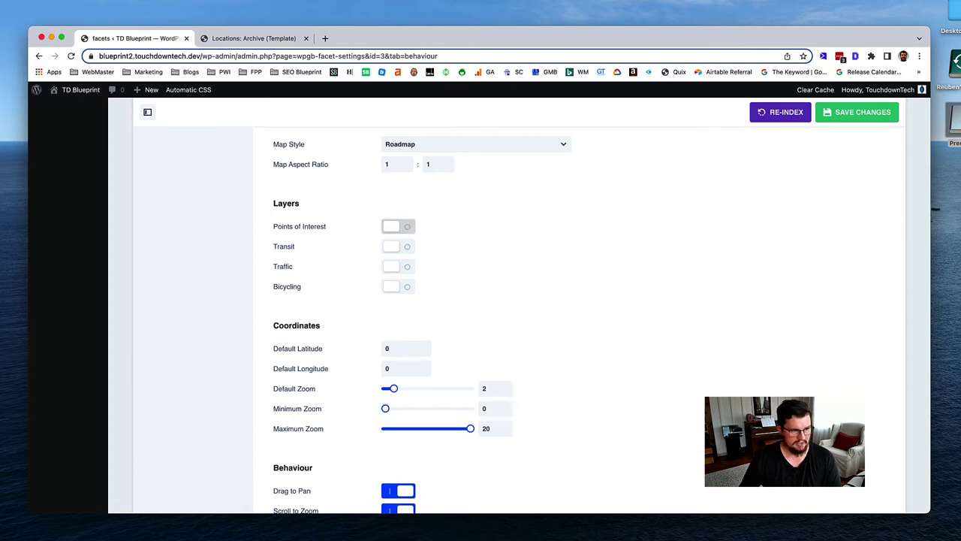
scroll(593, 453, down, 1)
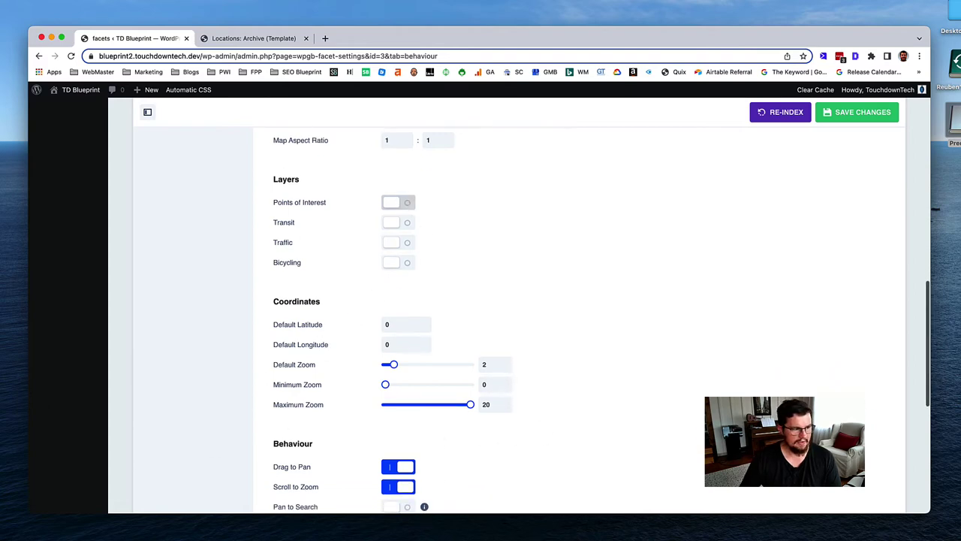
double_click(491, 370)
text(12)
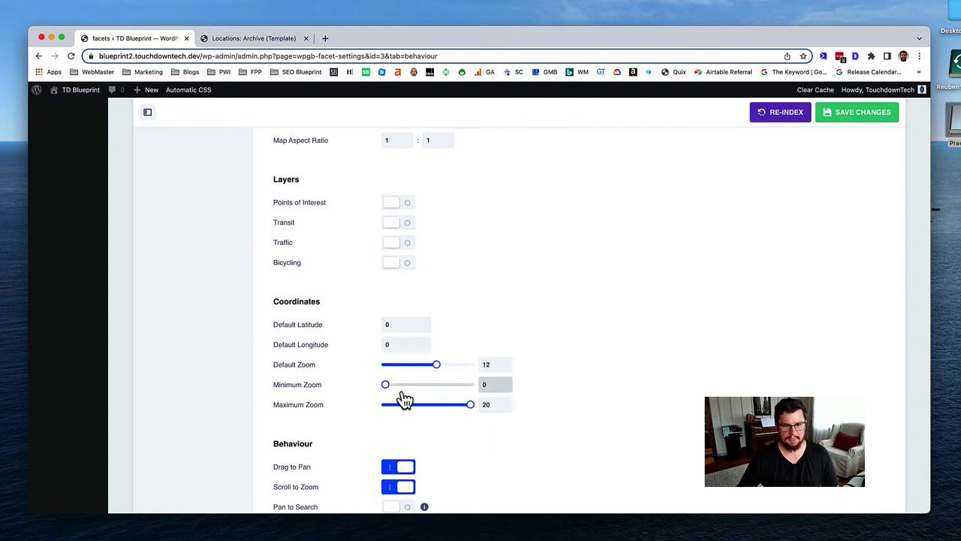
double_click(491, 386)
text(4)
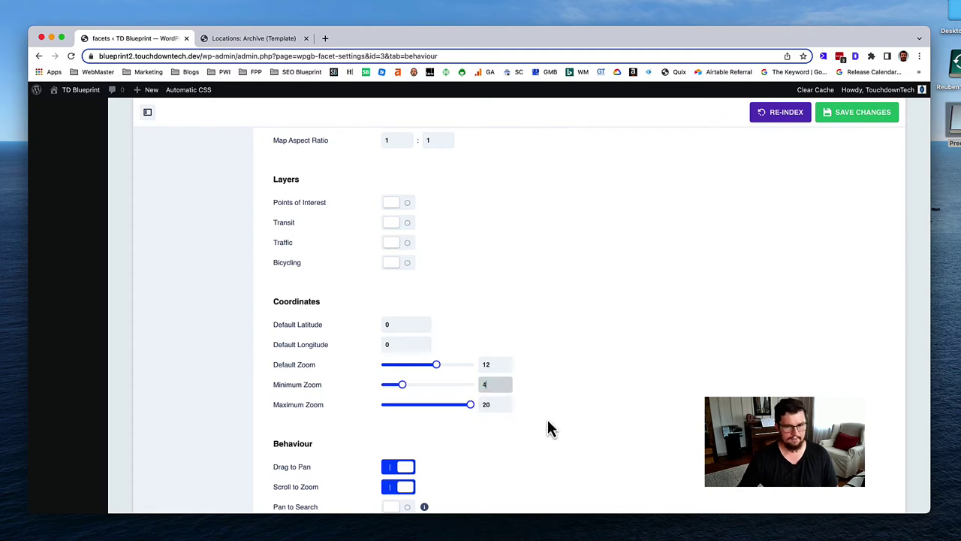
Step: Turn off the Fullscreen and Rotate map controls and save the facet changes
scroll(548, 420, down, 3)
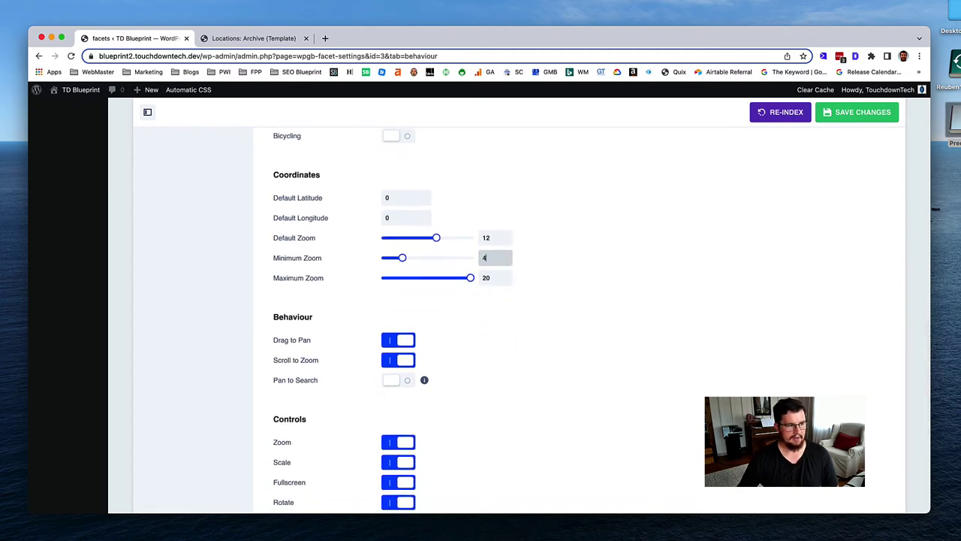
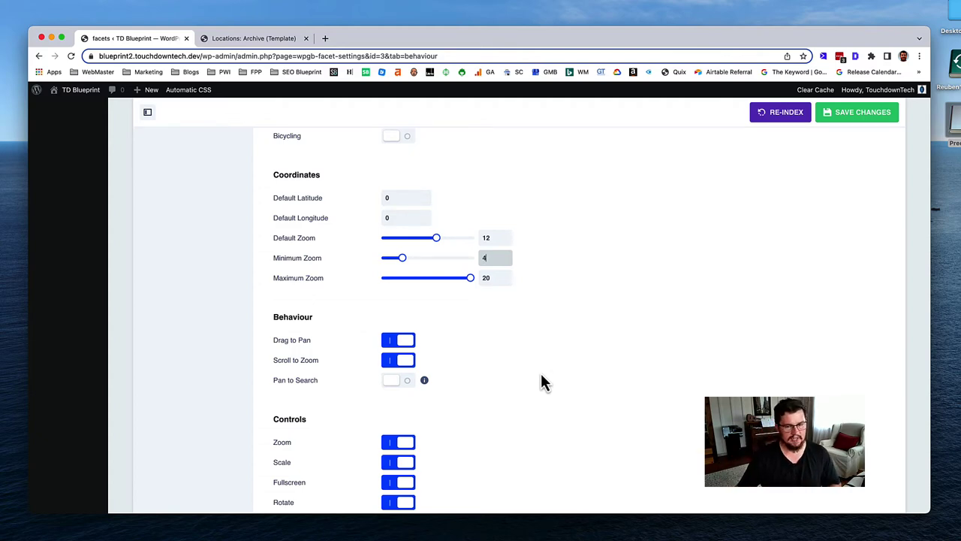
scroll(457, 400, down, 5)
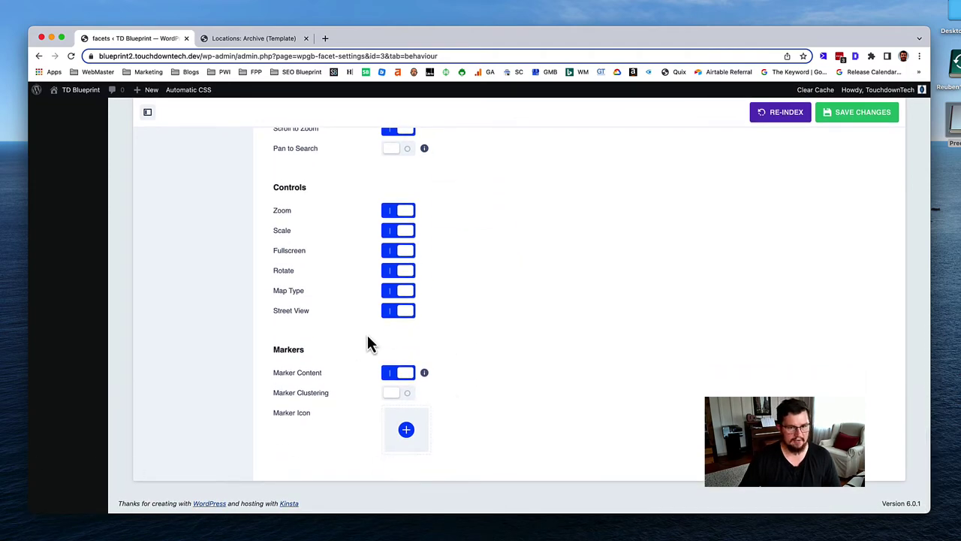
click(398, 252)
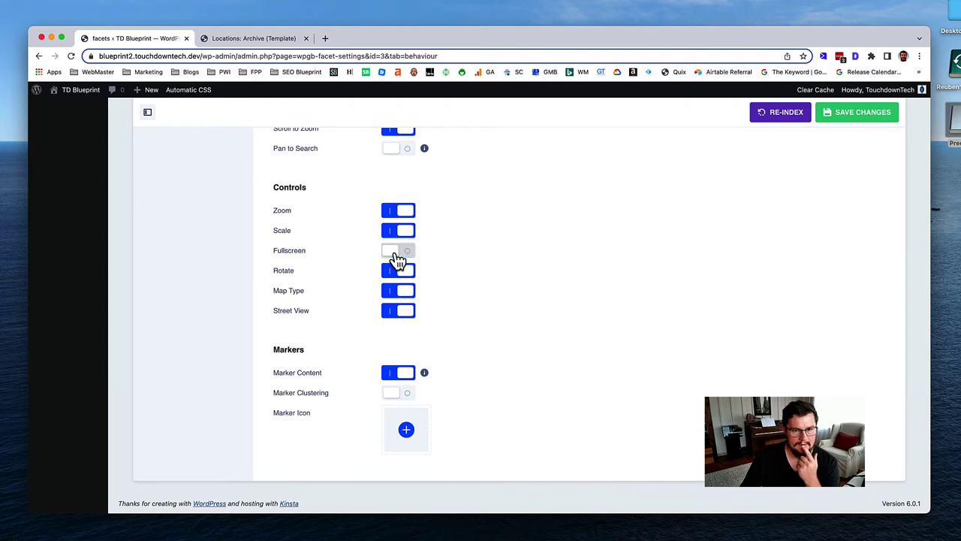
click(395, 272)
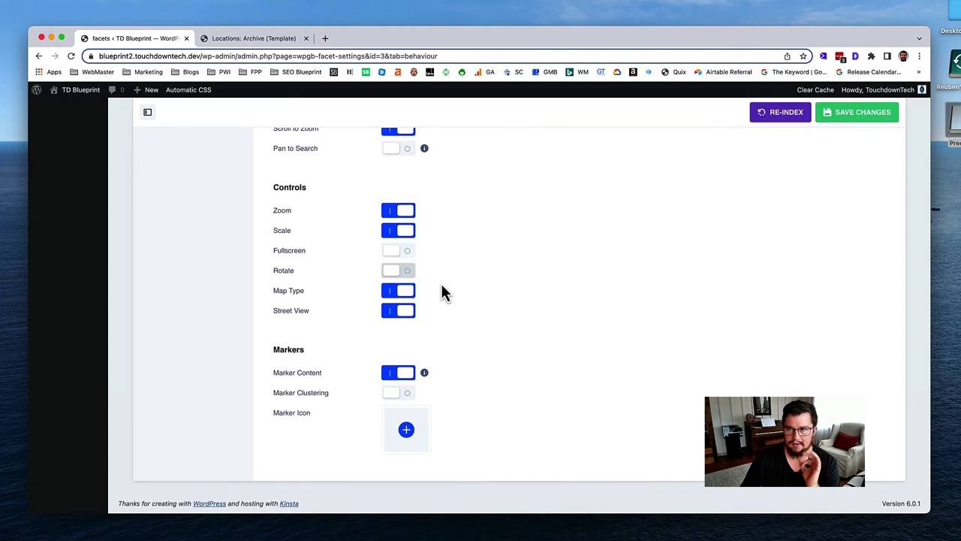
click(884, 113)
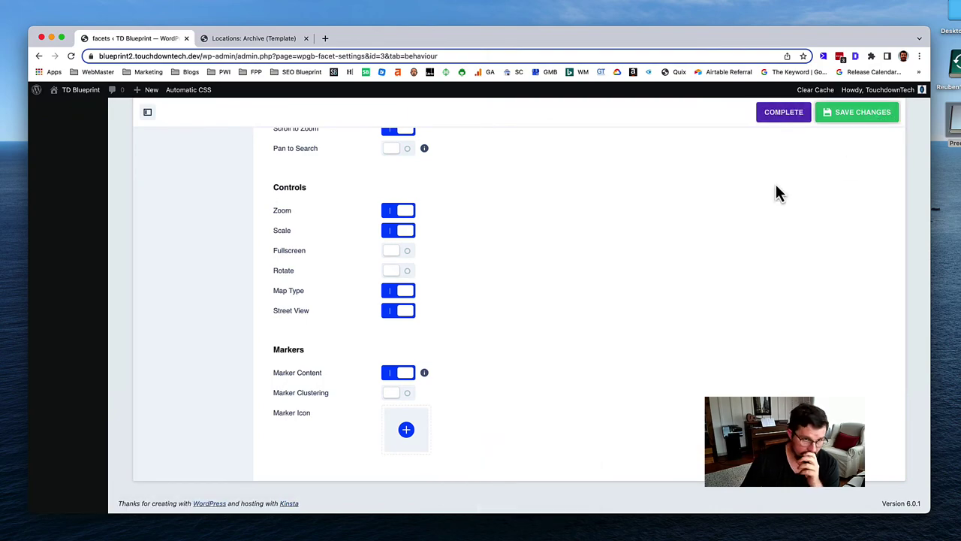
Step: Reload the front-end Locations archive page to check whether the map facet appears
scroll(369, 186, up, 5)
click(256, 39)
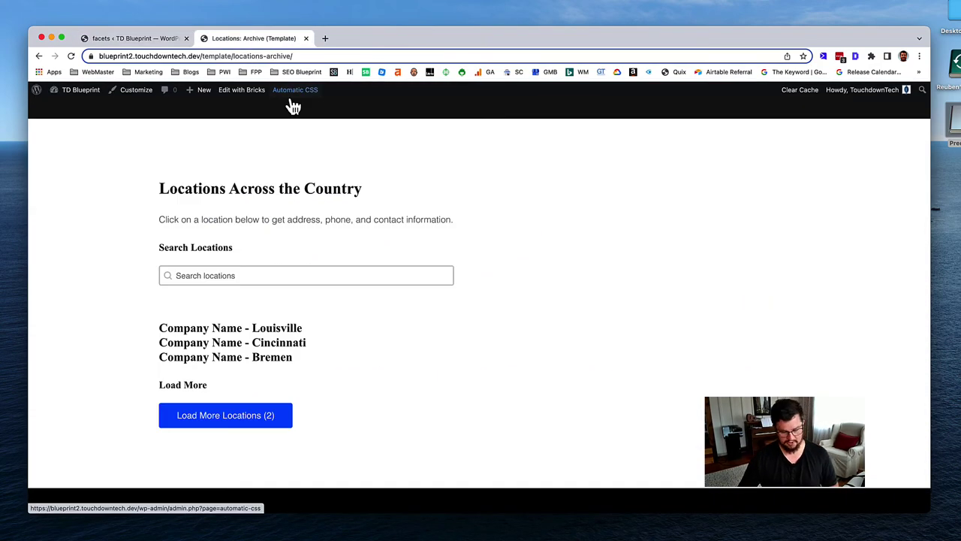
key(super+r)
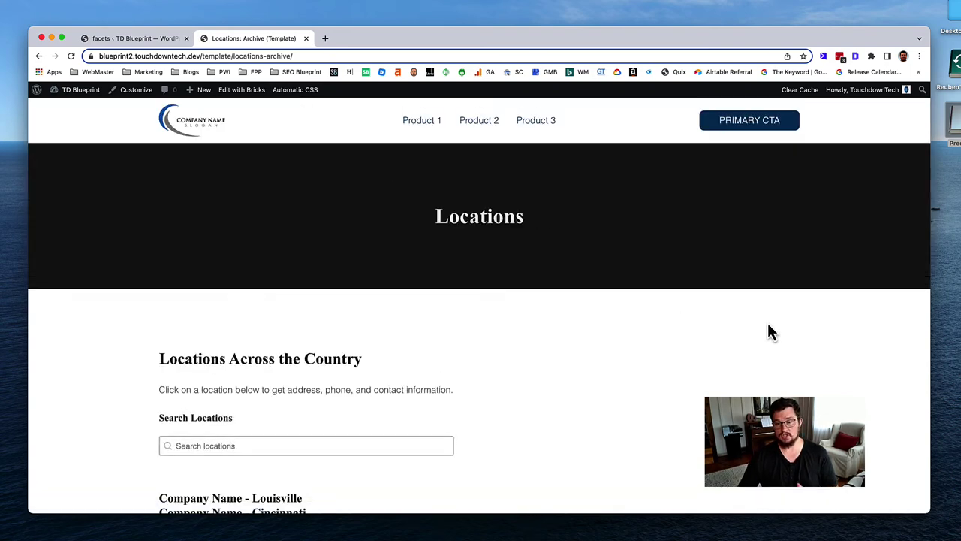
Step: Copy the generated shortcode of the Locations: Map facet from its naming settings
click(164, 37)
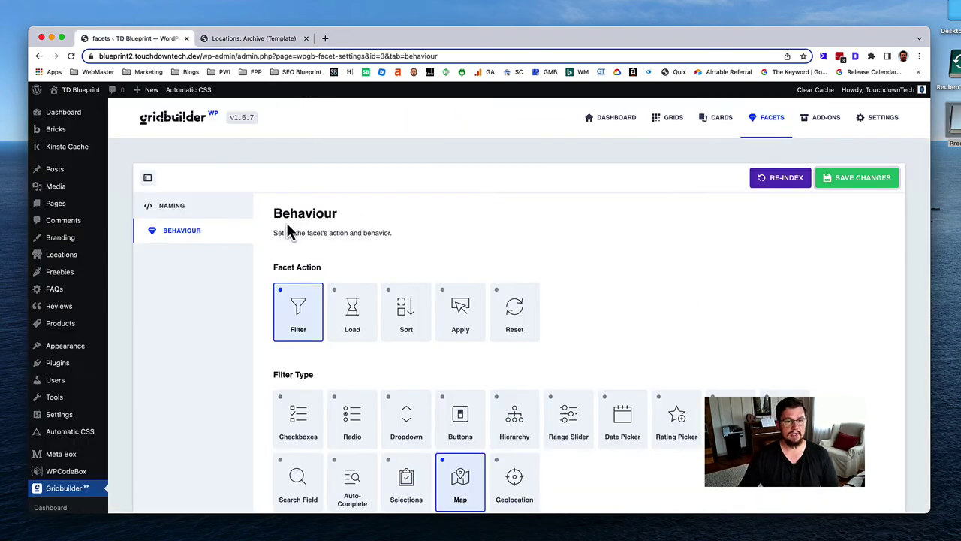
click(192, 213)
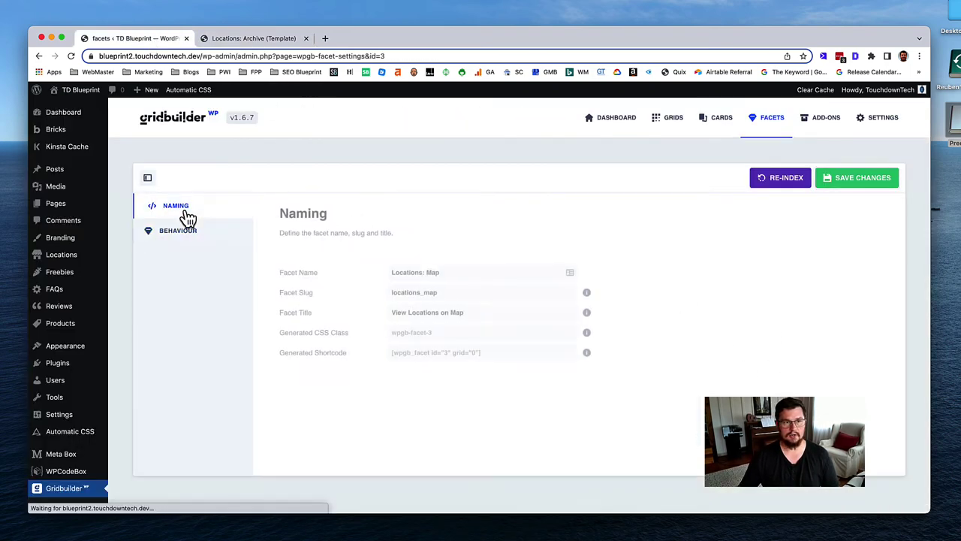
click(462, 364)
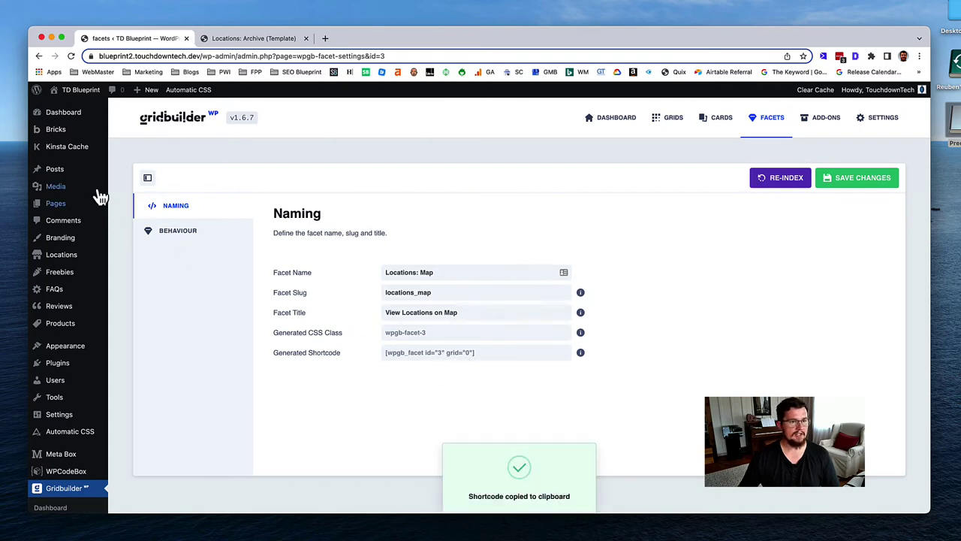
Step: Open the Locations: Archive template from the Bricks templates list in the Bricks editor
mouse_move(63, 134)
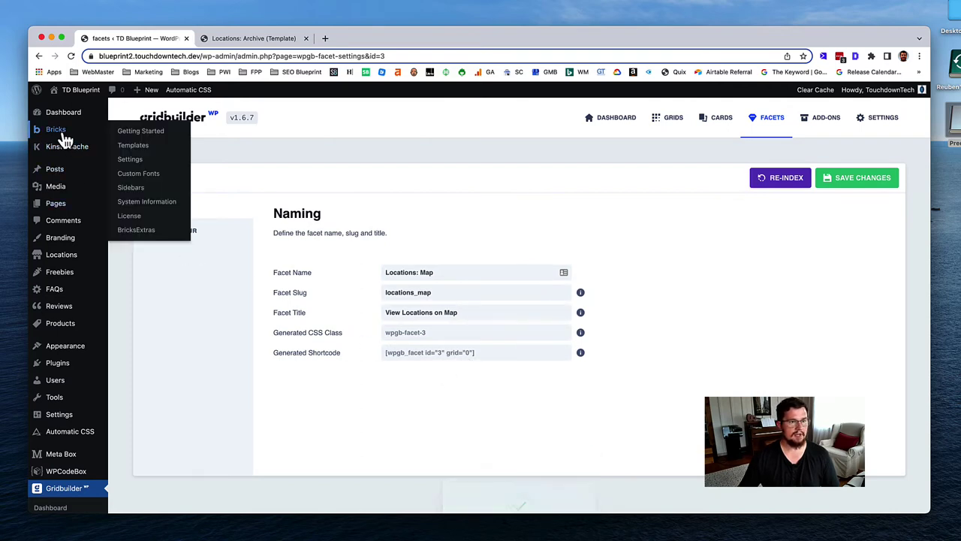
click(143, 160)
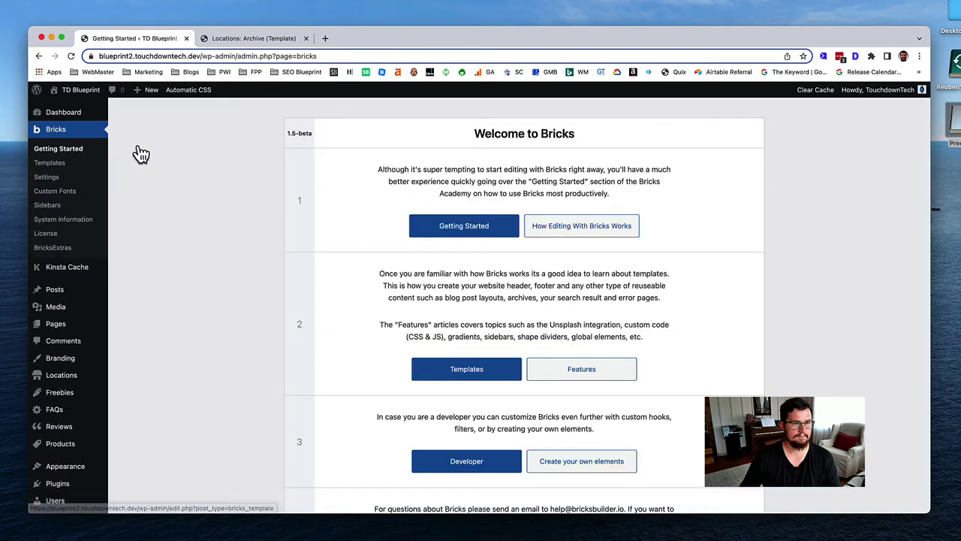
click(50, 163)
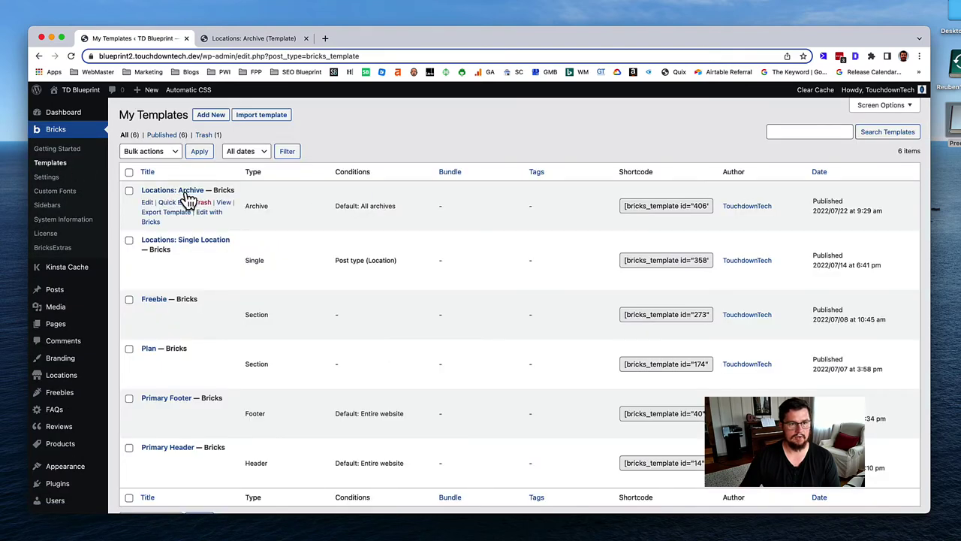
click(187, 192)
click(460, 241)
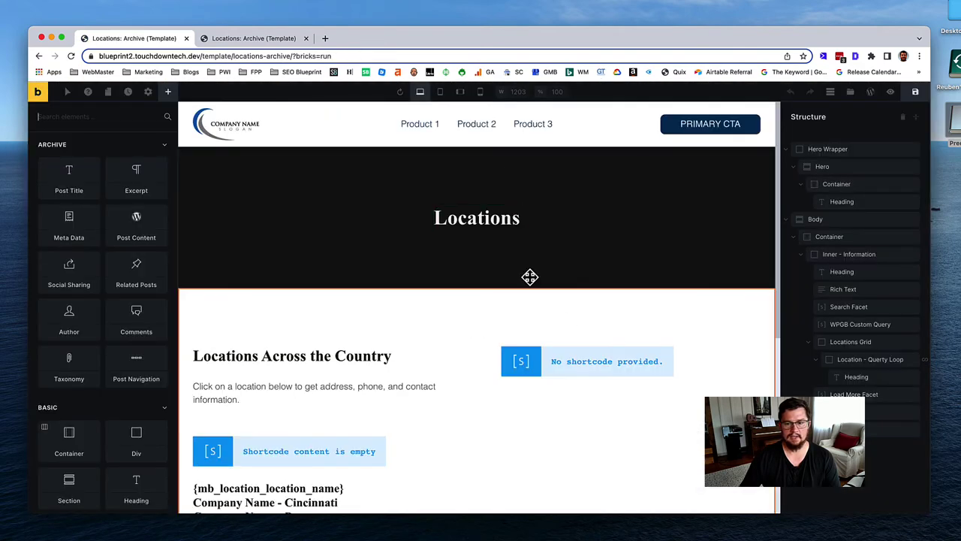
Step: Paste the facet shortcode into the Map Facet element, set its grid to "wpgb-content-locations-grid", and save the template
click(601, 365)
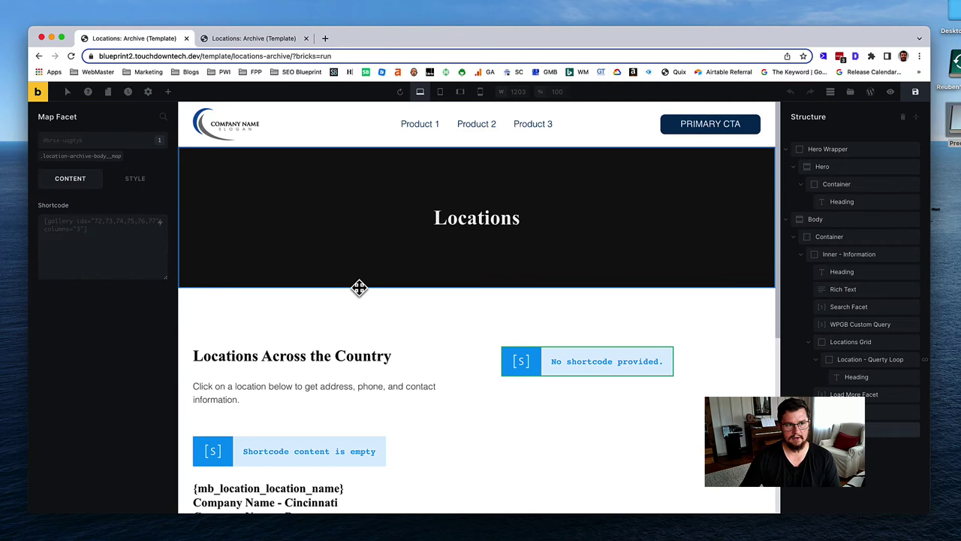
click(114, 240)
key(super+v)
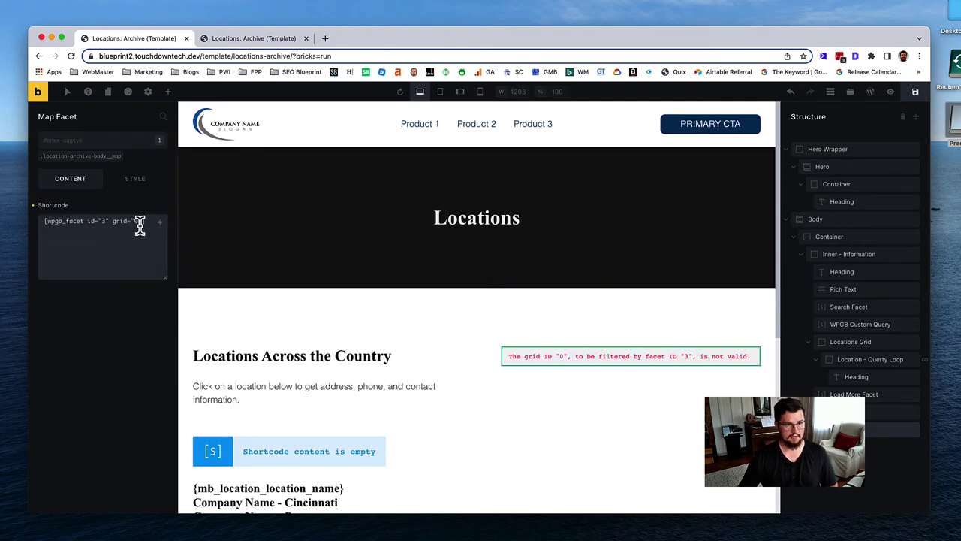
click(138, 221)
key(BackSpace)
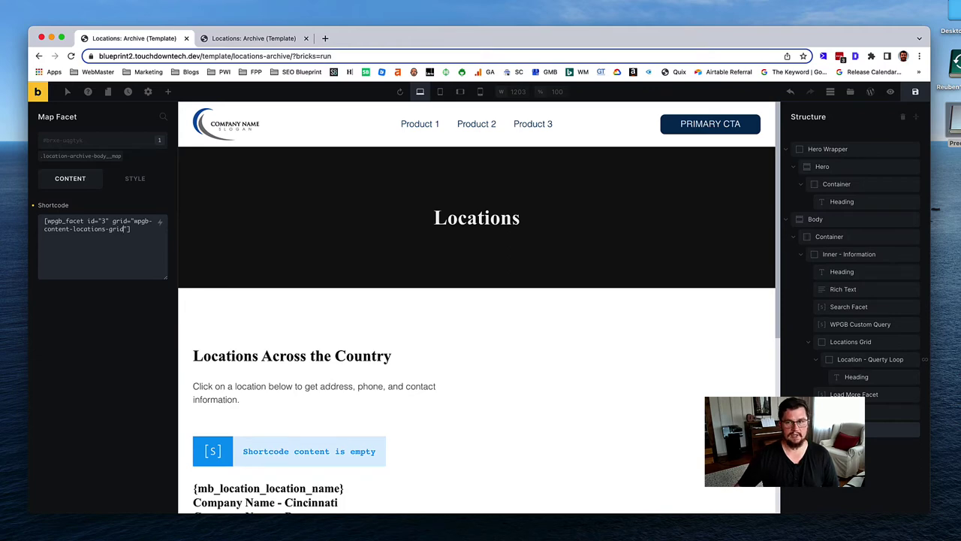
click(915, 92)
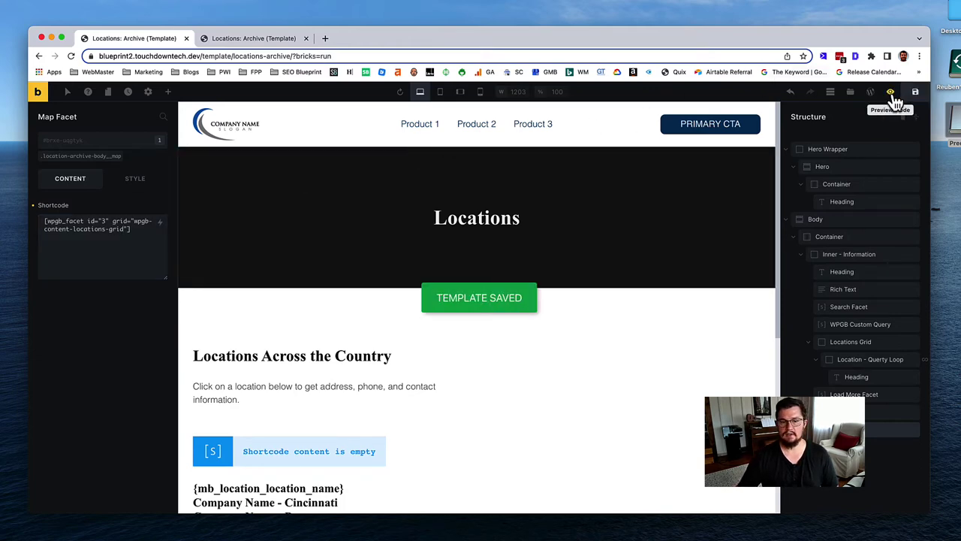
Step: Reload the front-end Locations archive page and check how the map renders beside the locations list
click(253, 41)
scroll(317, 142, down, 2)
key(super+r)
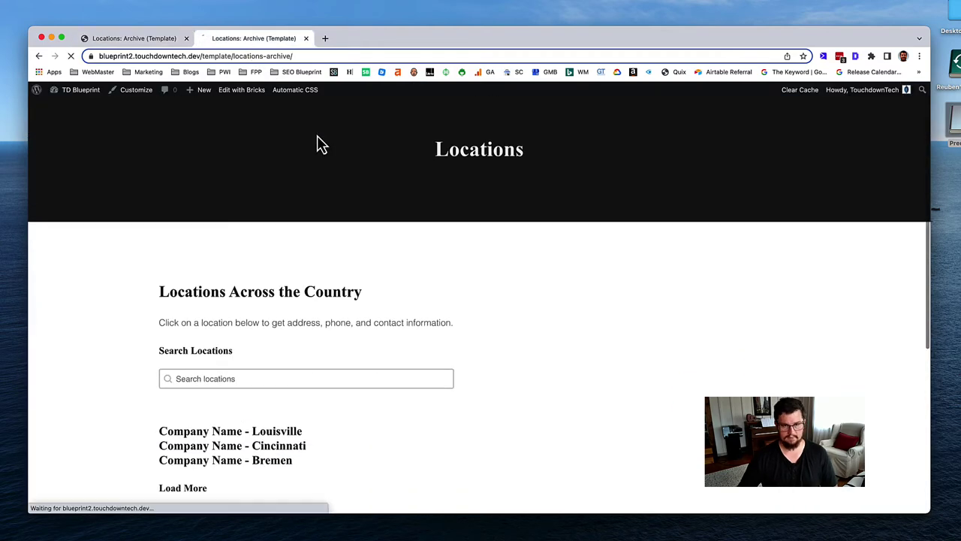
scroll(319, 143, up, 2)
scroll(333, 155, down, 4)
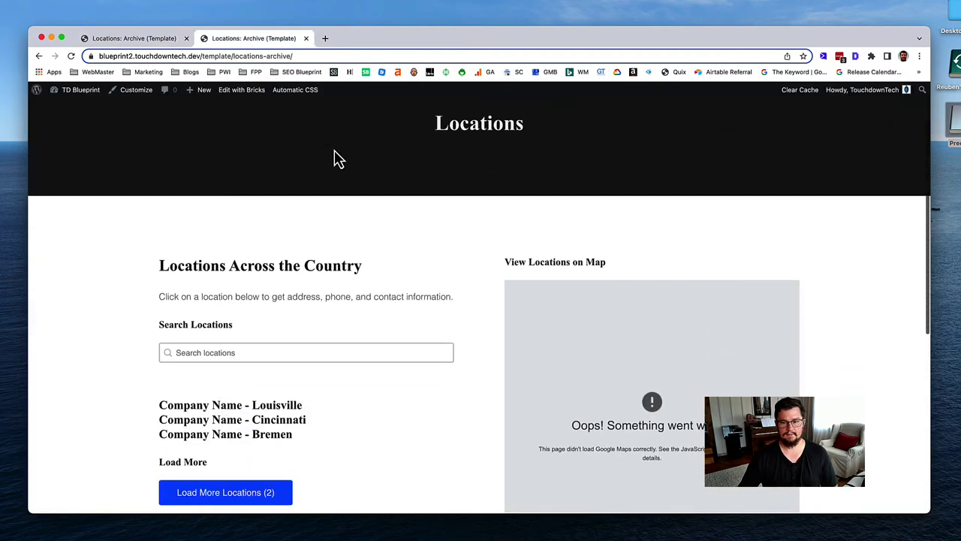
scroll(575, 259, down, 1)
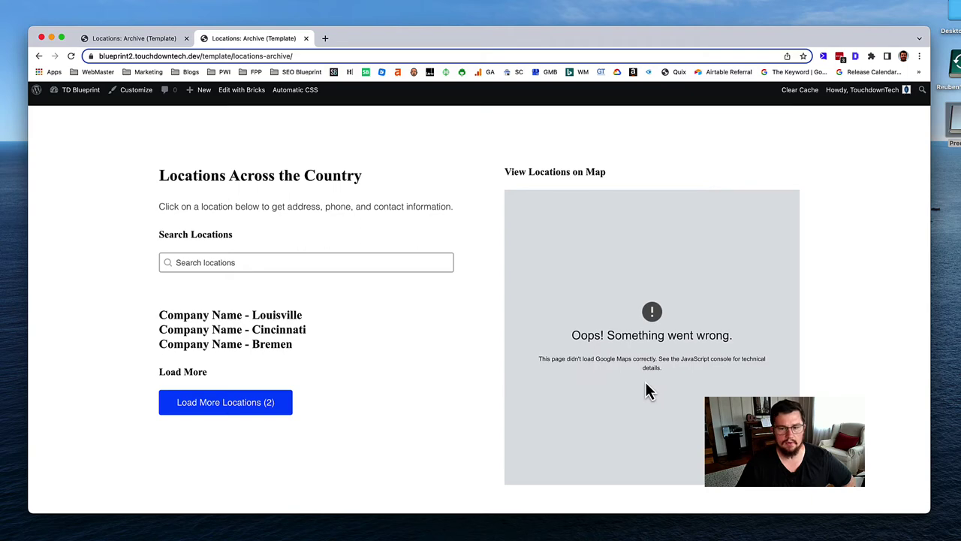
Step: Inspect the page's browser console messages and expand the Google Maps JavaScript API error for details
scroll(646, 383, down, 1)
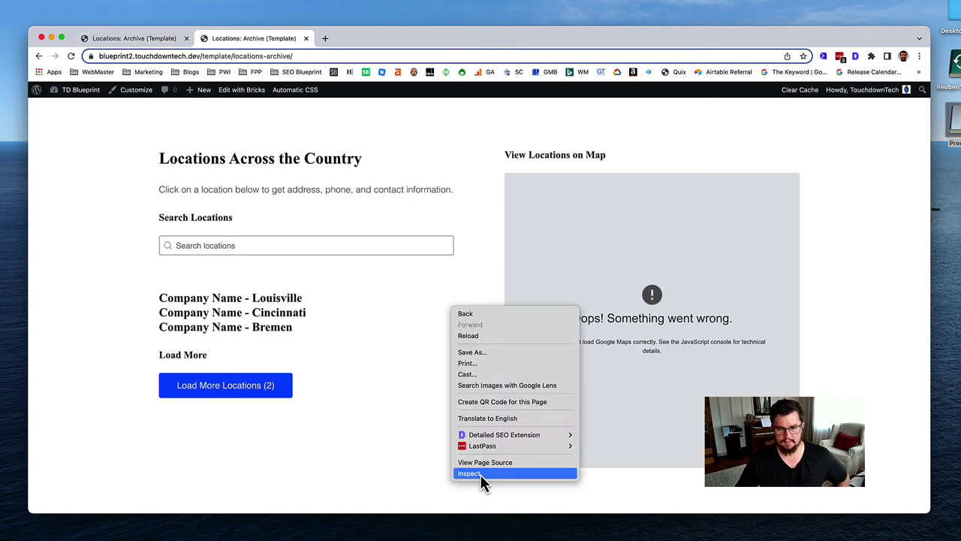
click(480, 473)
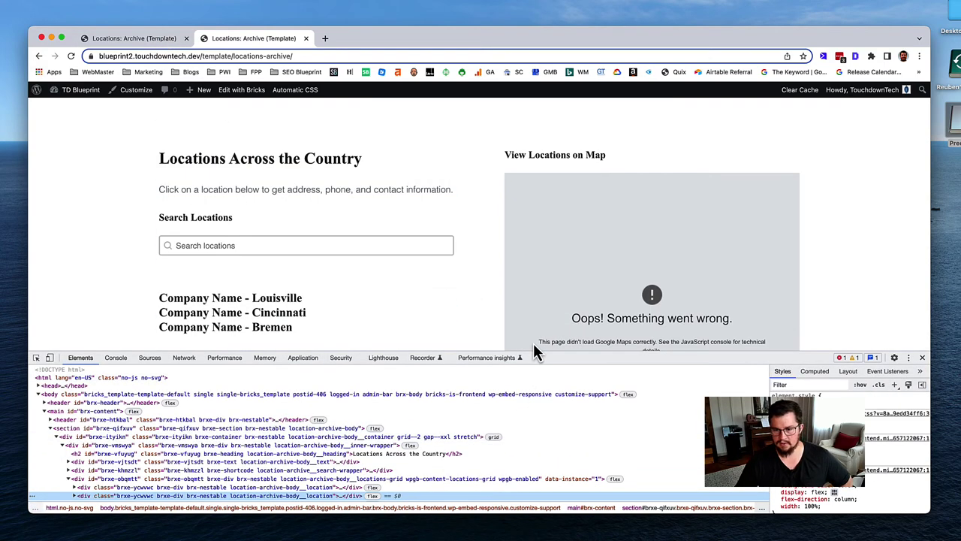
click(846, 359)
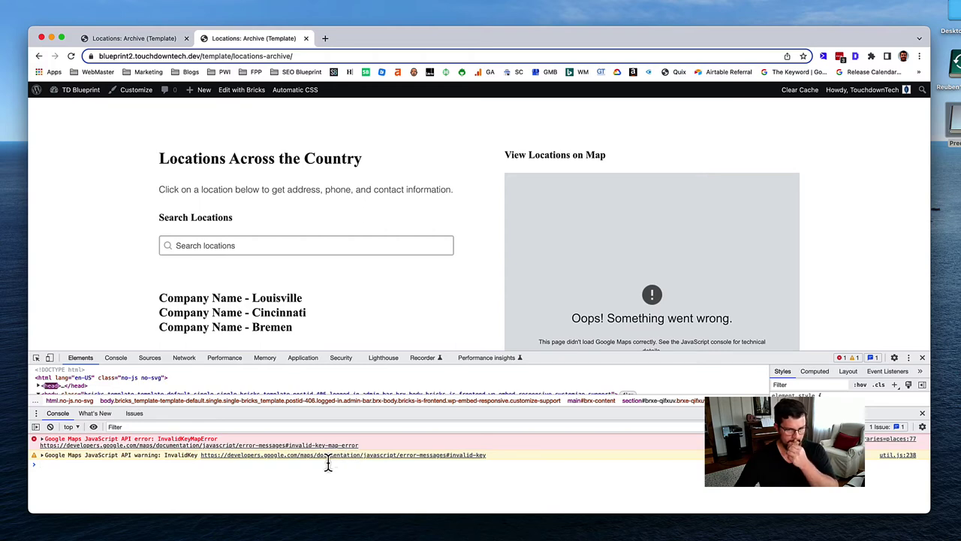
click(41, 438)
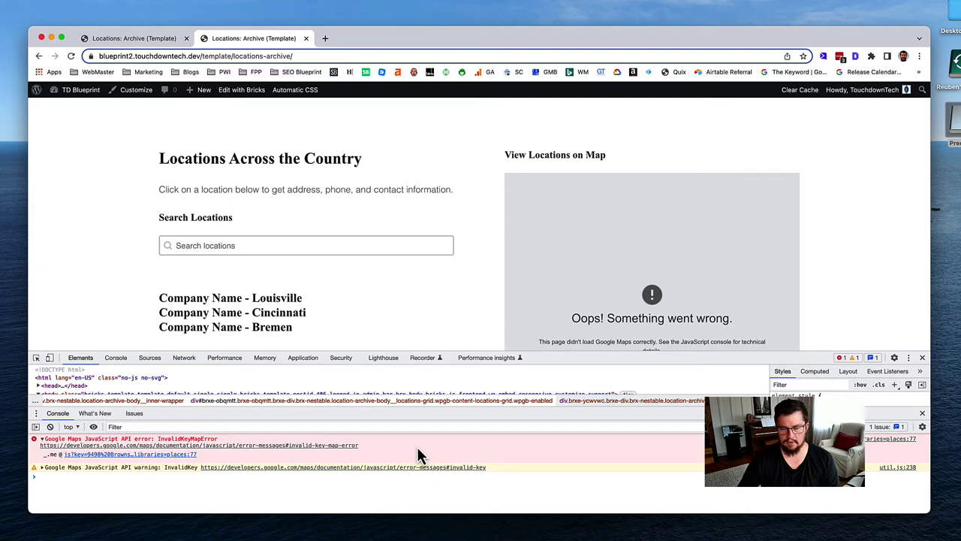
scroll(455, 286, down, 3)
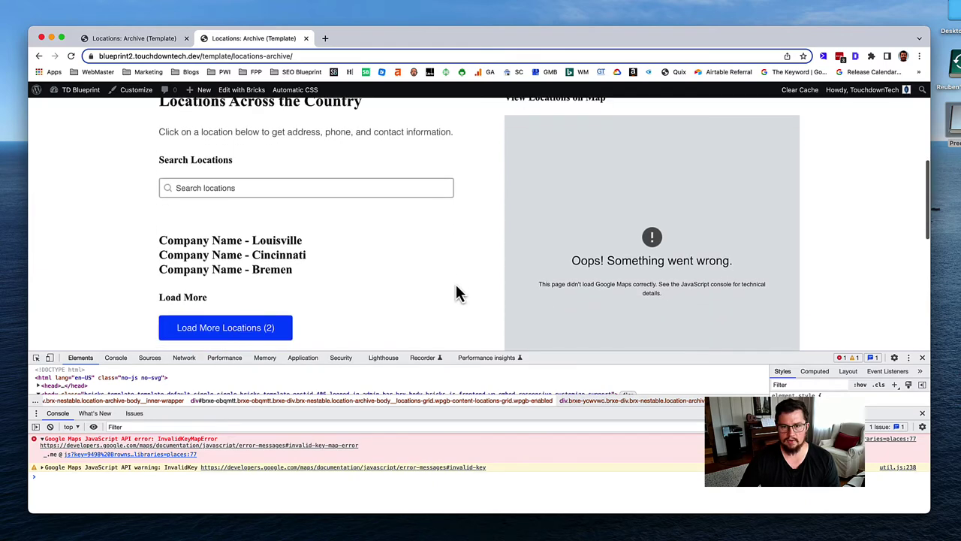
scroll(456, 292, down, 1)
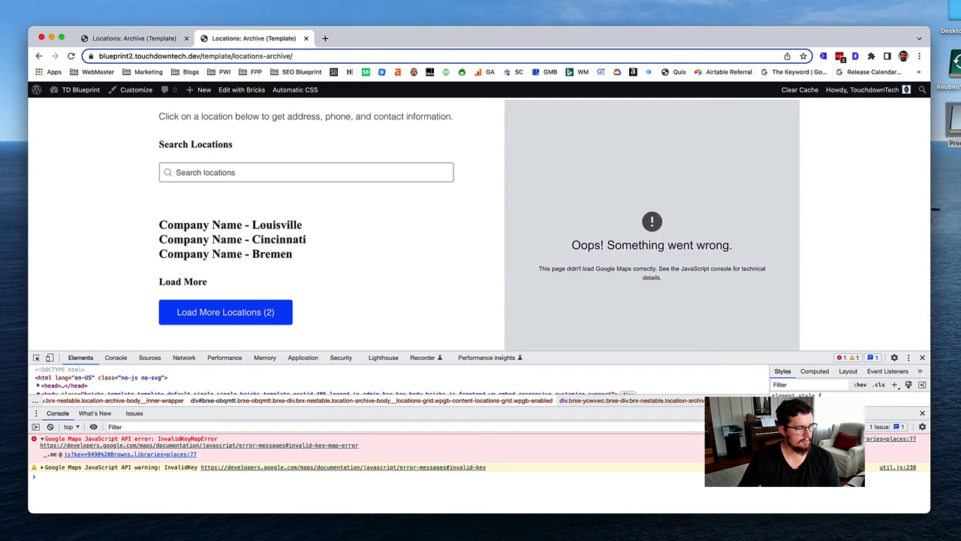
scroll(567, 301, down, 5)
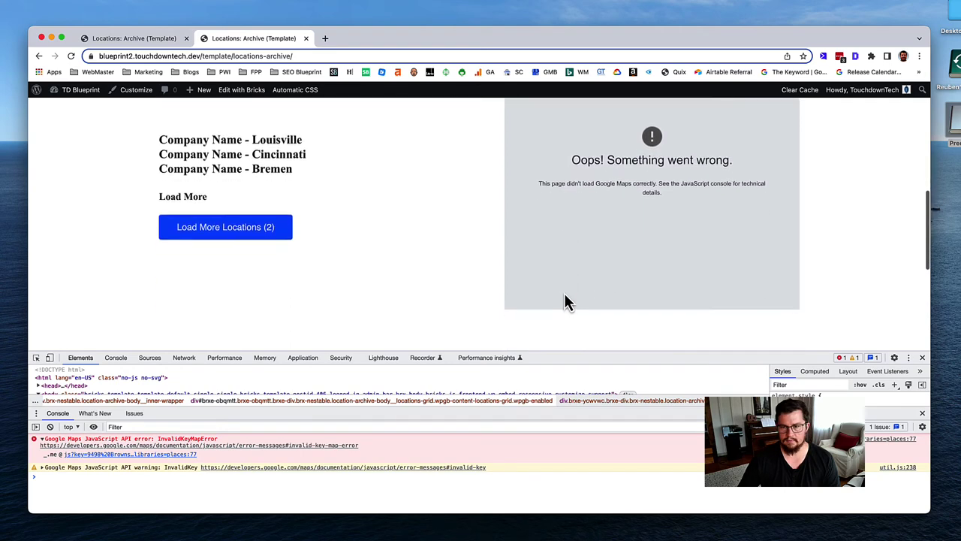
scroll(566, 302, up, 2)
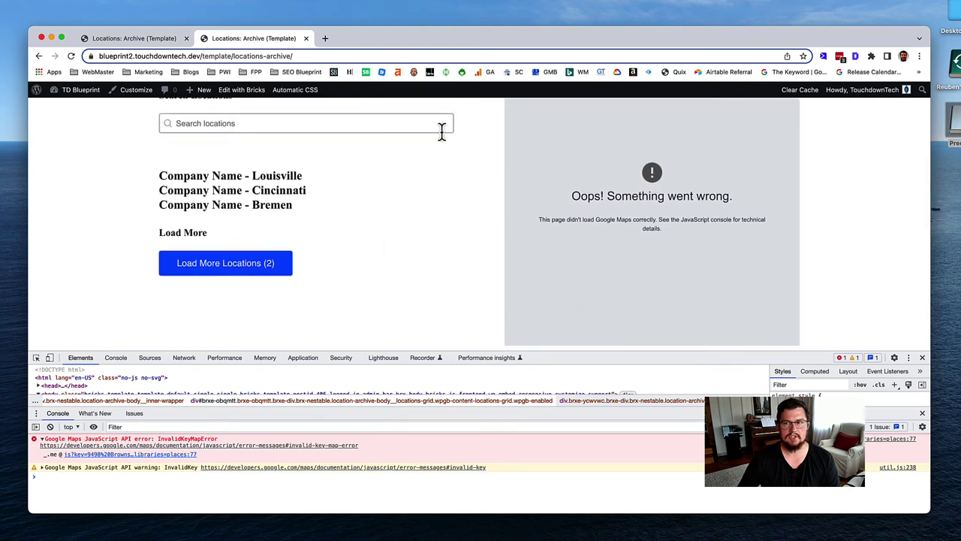
Step: Clear the site cache, close the developer tools, and recheck the map on the Locations archive page
click(801, 94)
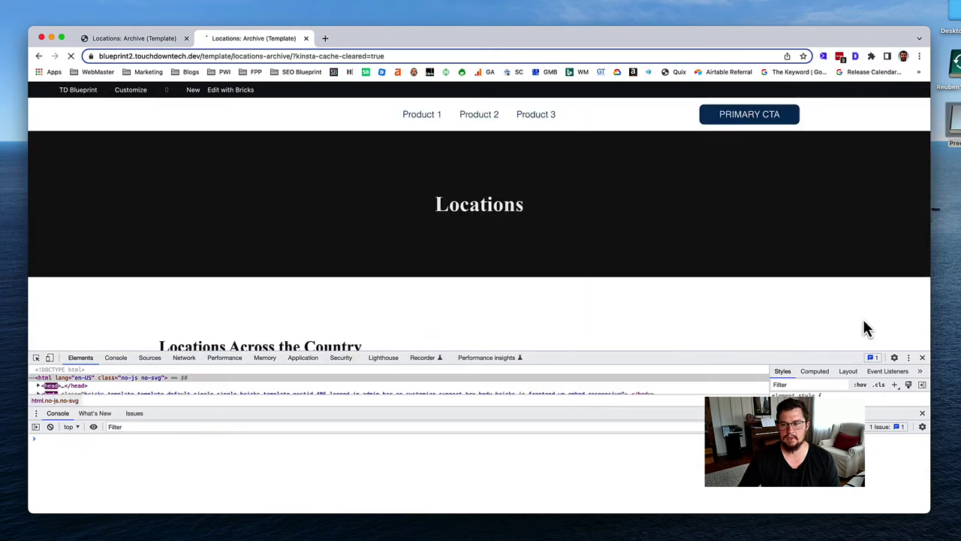
click(921, 358)
scroll(826, 308, down, 5)
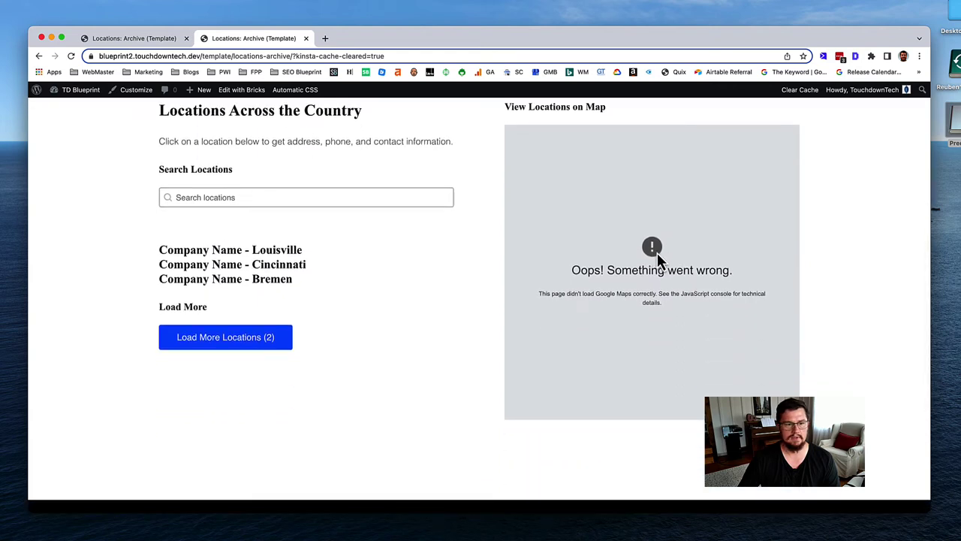
Step: Test the Load More Locations facet by loading more locations twice
click(252, 339)
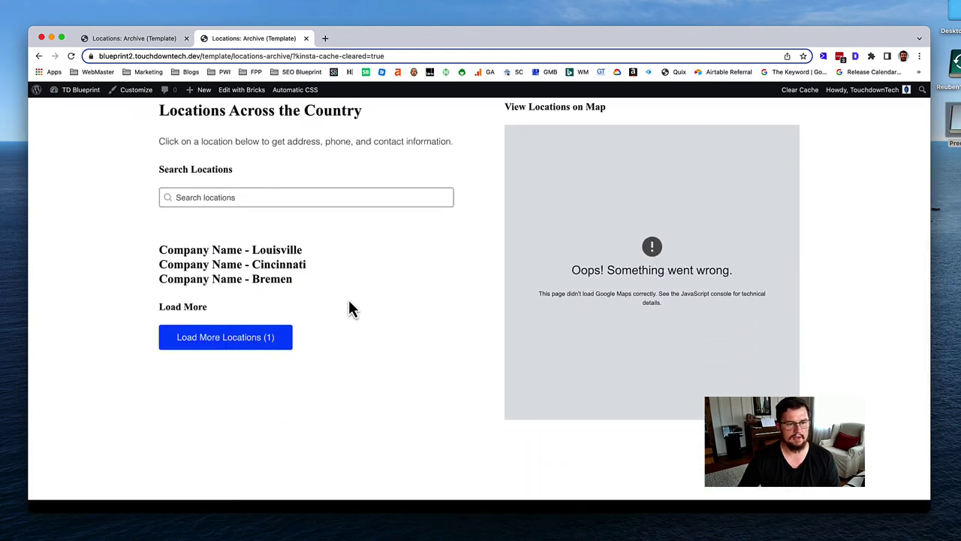
click(244, 346)
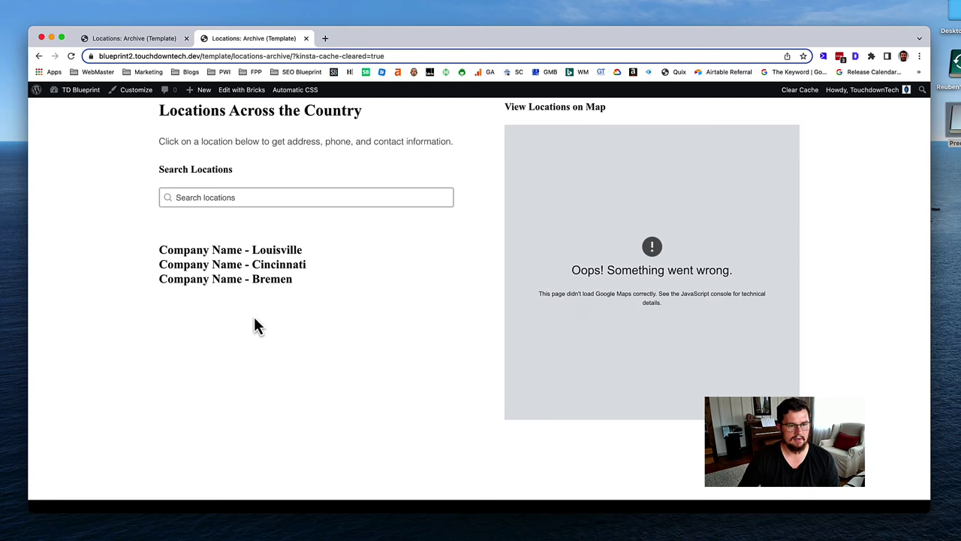
scroll(258, 307, down, 2)
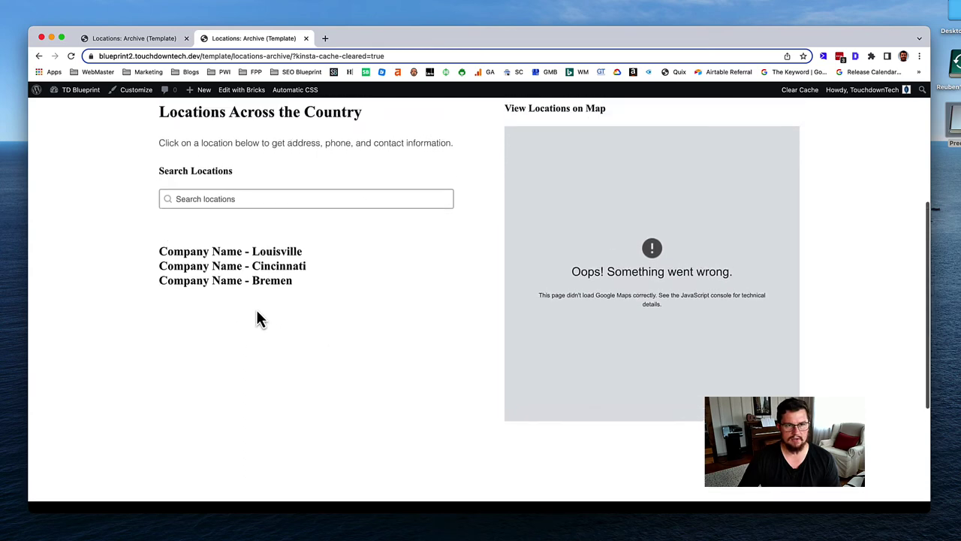
Step: Load the Locations archive page at blueprint2.touchdowntech.dev/template/locations-archive/ without the cache-cleared parameter
click(294, 57)
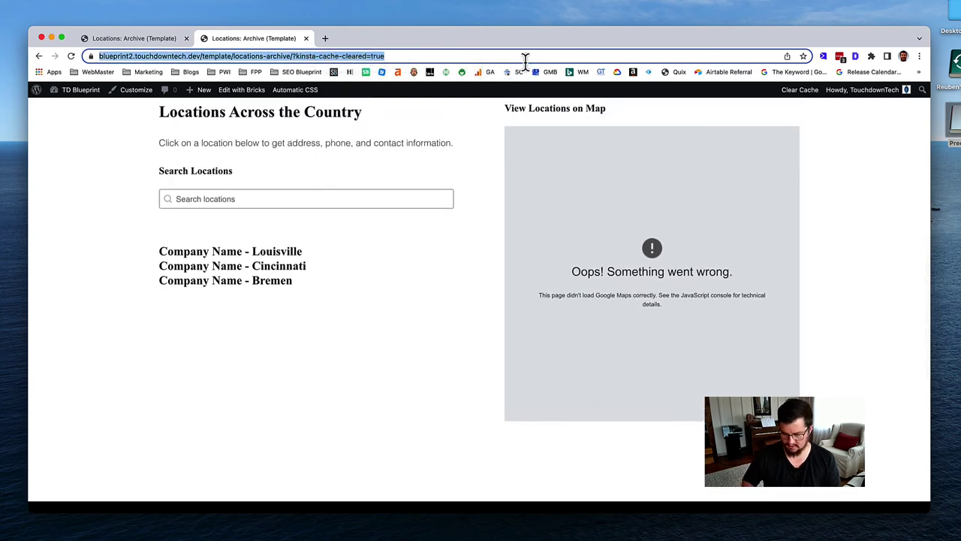
click(525, 57)
key(BackSpace)
key(BackSpace)
key(BackSpace)
key(BackSpace)
key(BackSpace)
key(BackSpace)
key(BackSpace)
key(BackSpace)
key(BackSpace)
key(BackSpace)
key(BackSpace)
key(BackSpace)
key(BackSpace)
key(BackSpace)
key(BackSpace)
key(BackSpace)
key(BackSpace)
key(BackSpace)
key(BackSpace)
key(BackSpace)
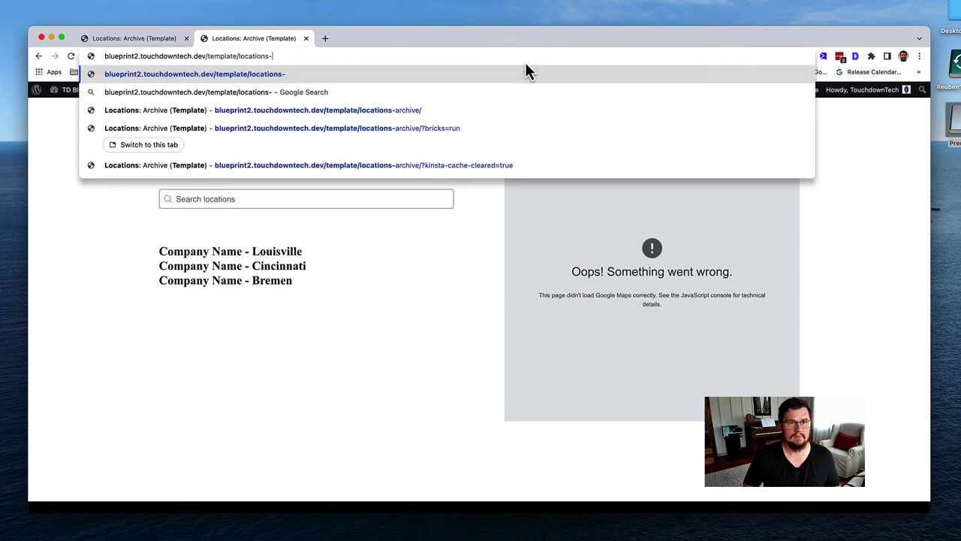
text(archive)
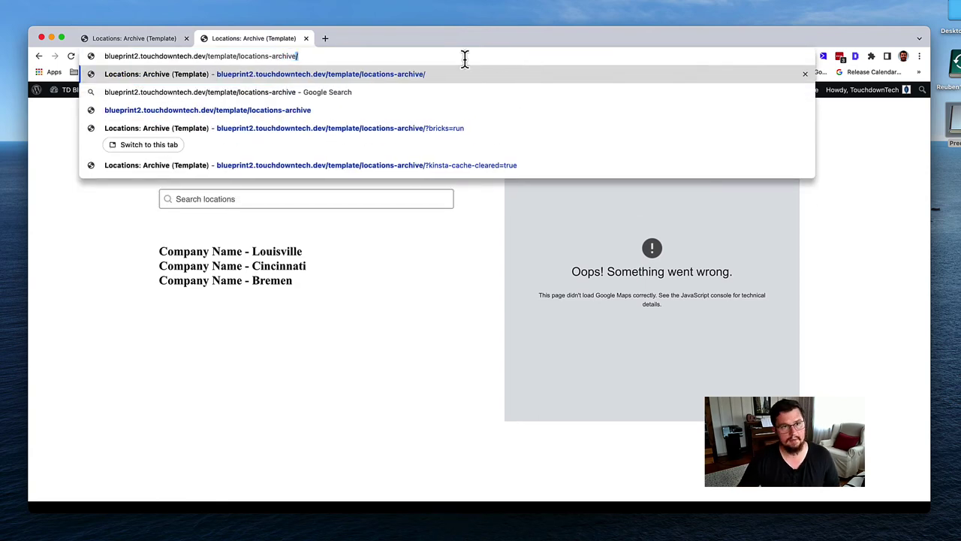
text(/)
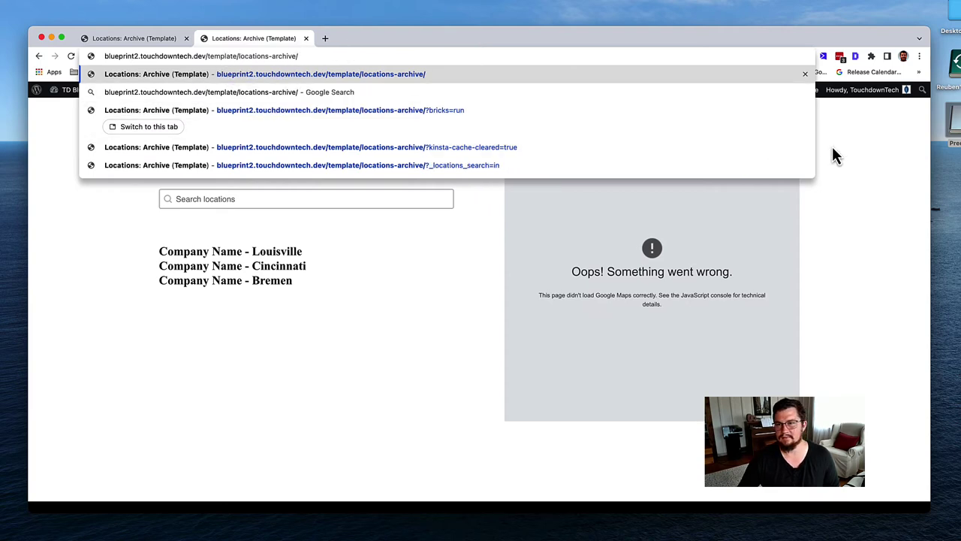
key(Return)
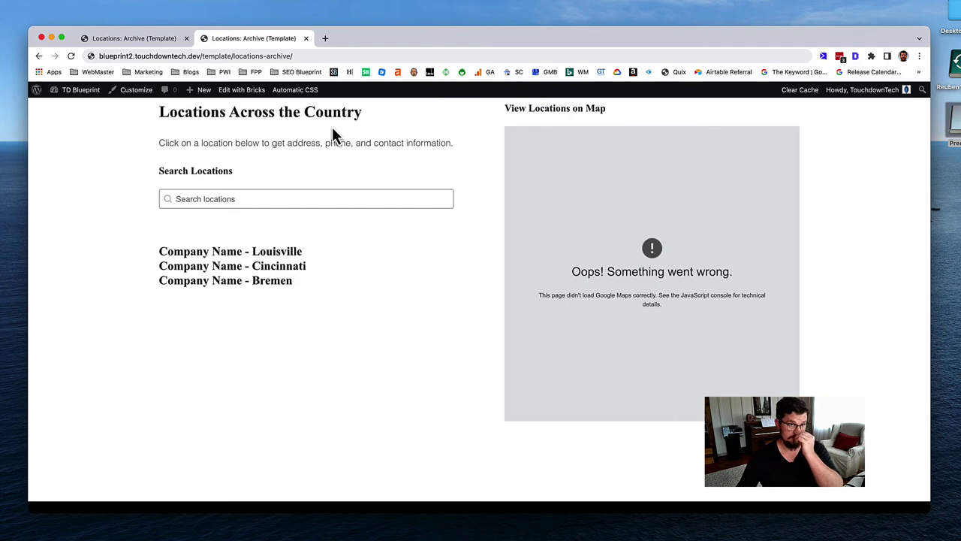
mouse_move(242, 90)
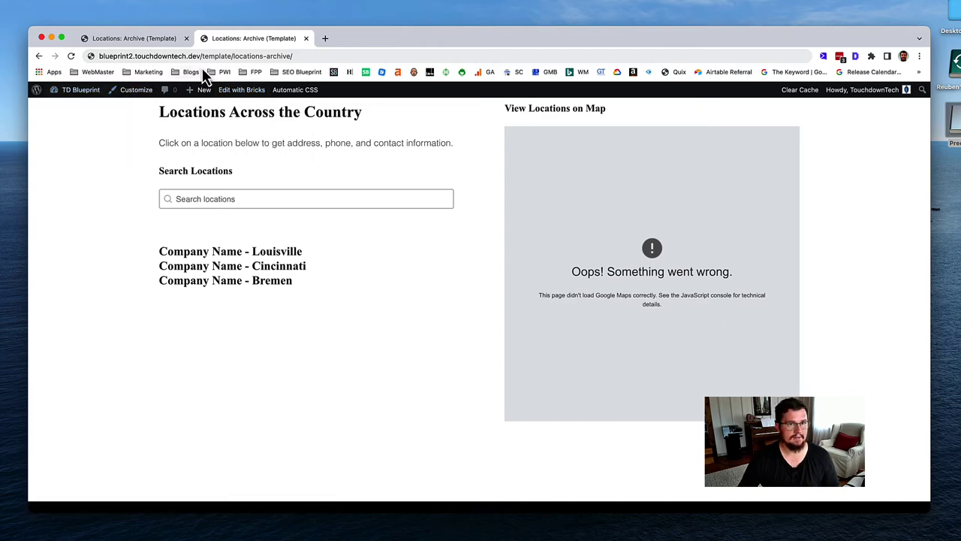
Step: Load the live Locations archive at blueprint2.touchdowntech.dev/location/ and check the locations list and map
mouse_move(91, 97)
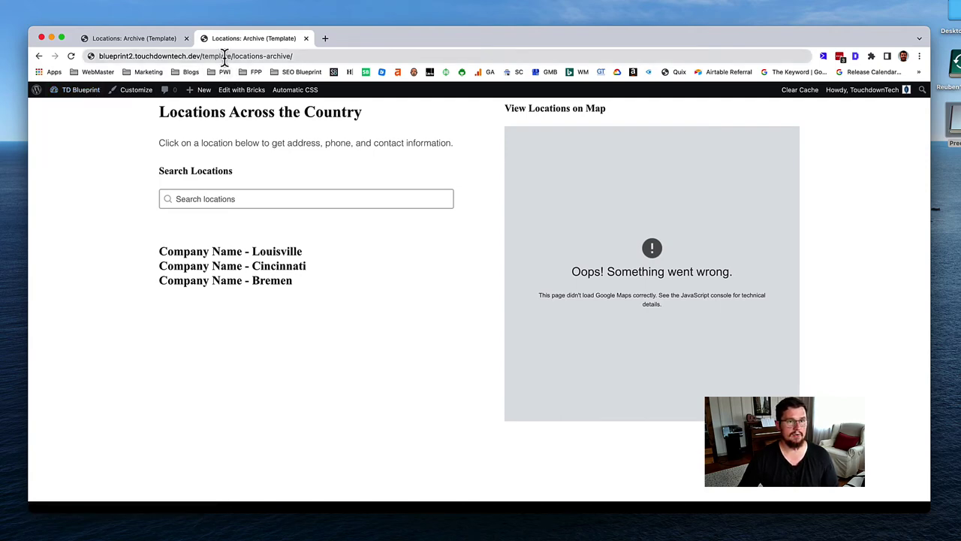
drag(202, 57, 306, 57)
text(location/)
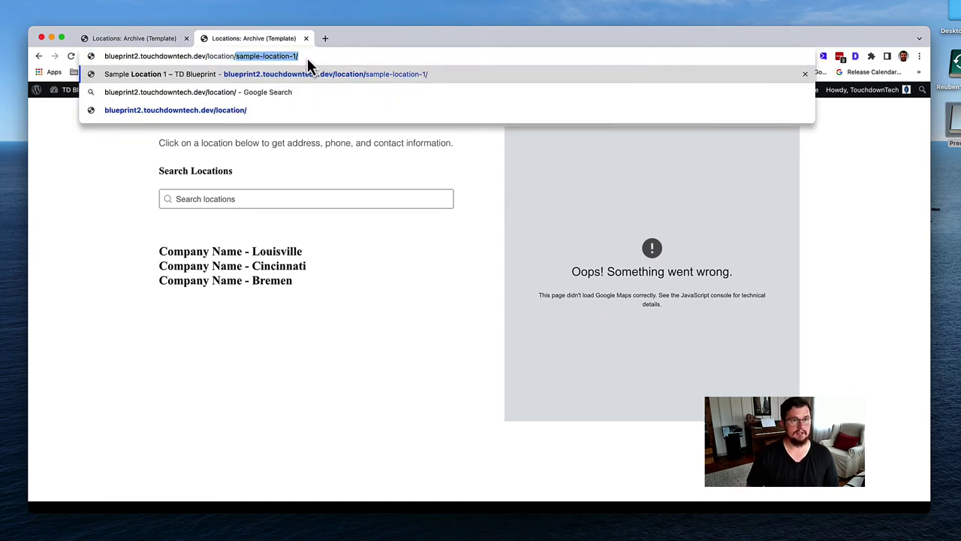
key(Delete)
key(Return)
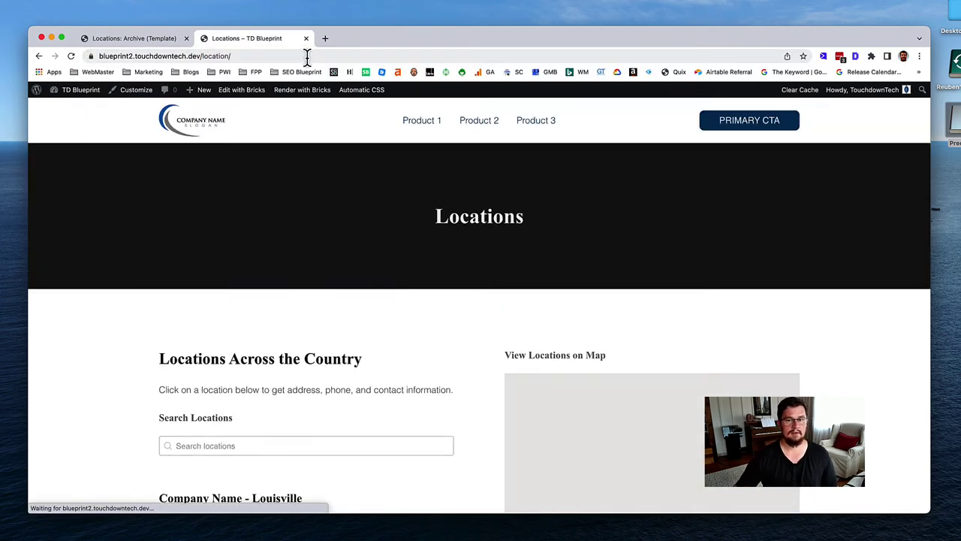
scroll(849, 293, down, 1)
scroll(851, 293, down, 3)
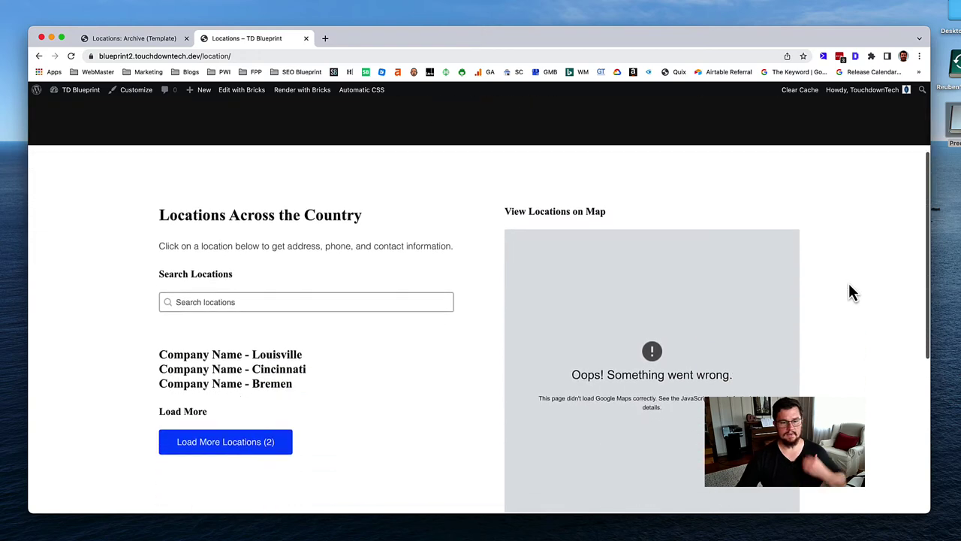
Step: Test the archive's facets by loading more locations twice and searching the locations for "loui"
click(268, 448)
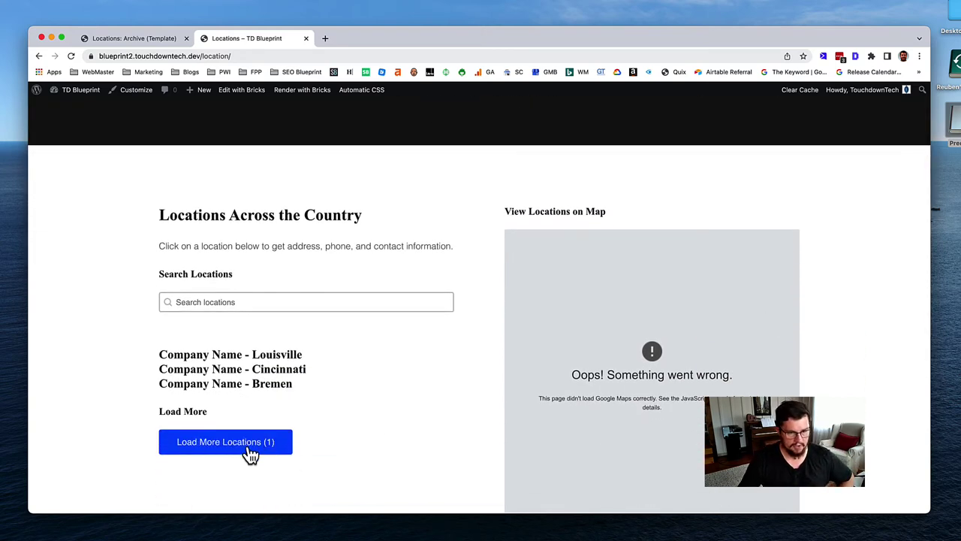
click(245, 452)
click(259, 302)
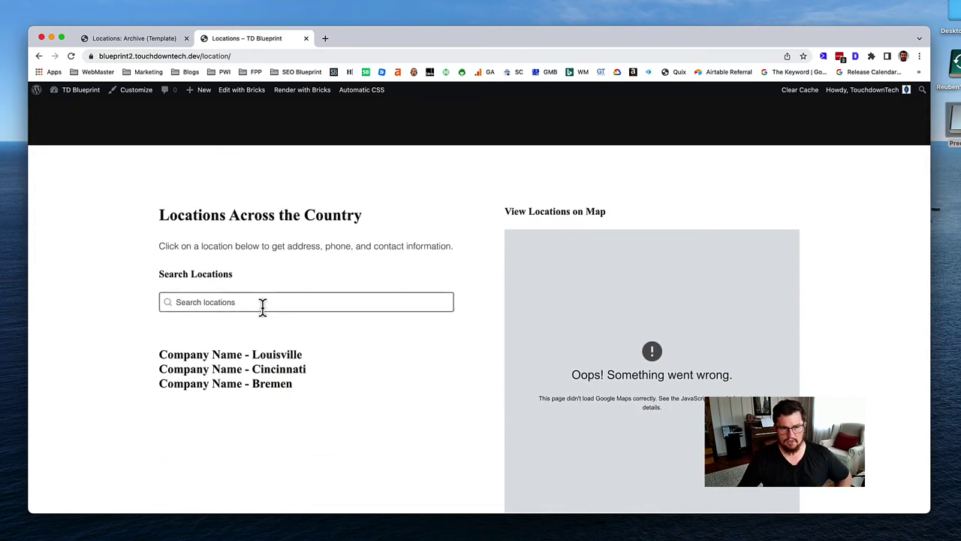
text(loui)
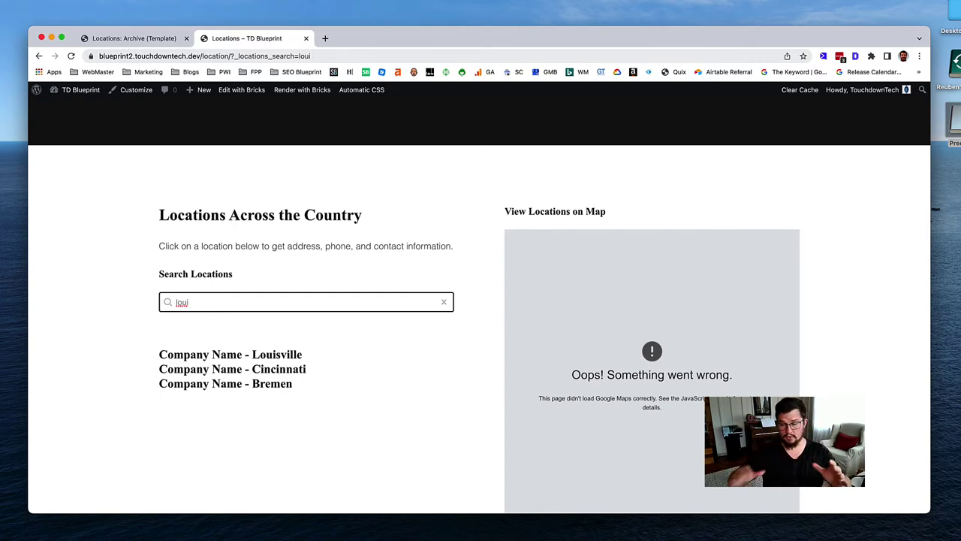
click(158, 40)
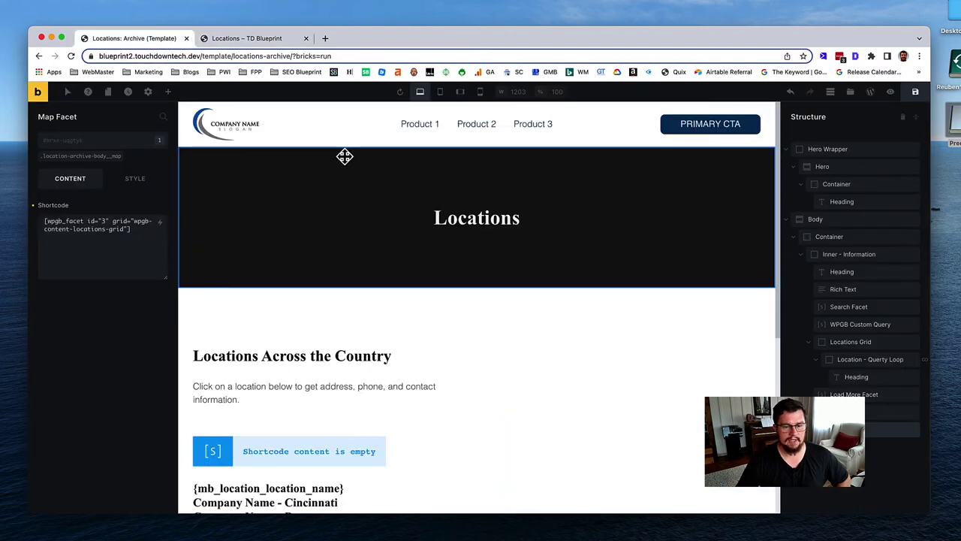
click(717, 0)
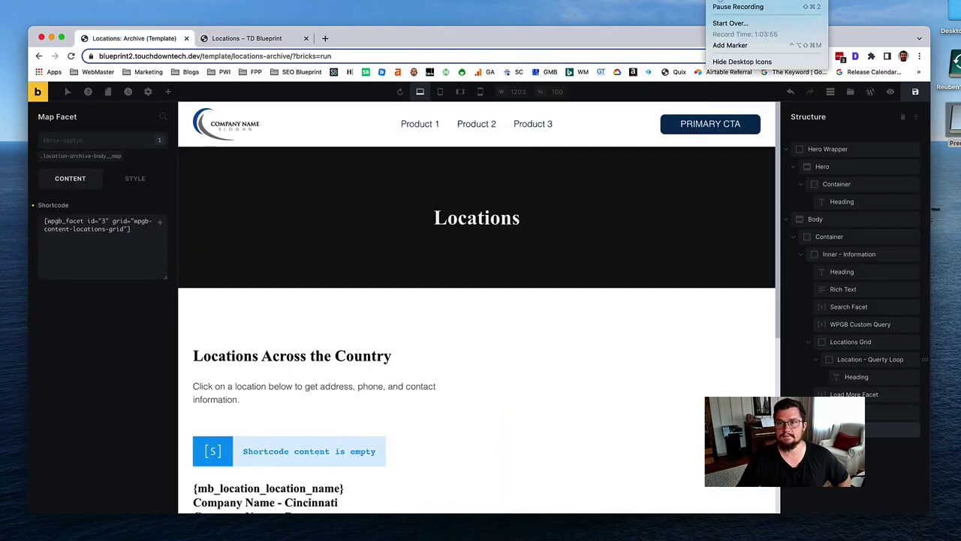
click(736, 7)
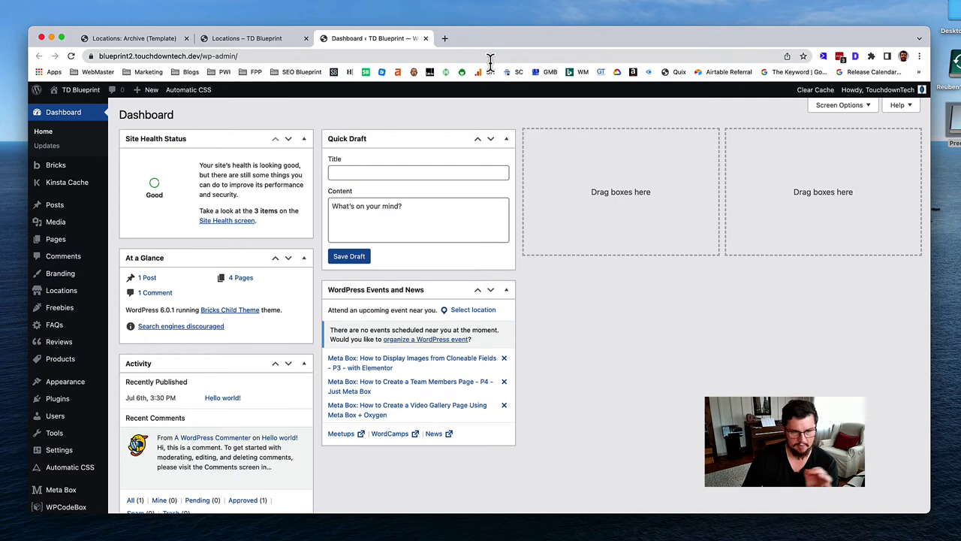
Step: Open the behaviour settings of the Locations: Map facet in Gridbuilder from the WordPress dashboard
mouse_move(90, 306)
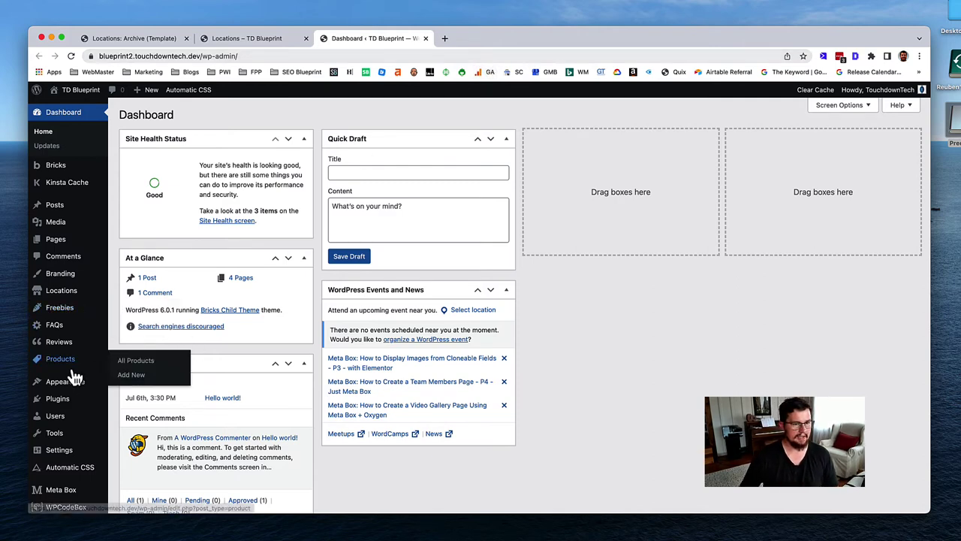
mouse_move(66, 435)
scroll(67, 440, down, 1)
scroll(66, 441, down, 2)
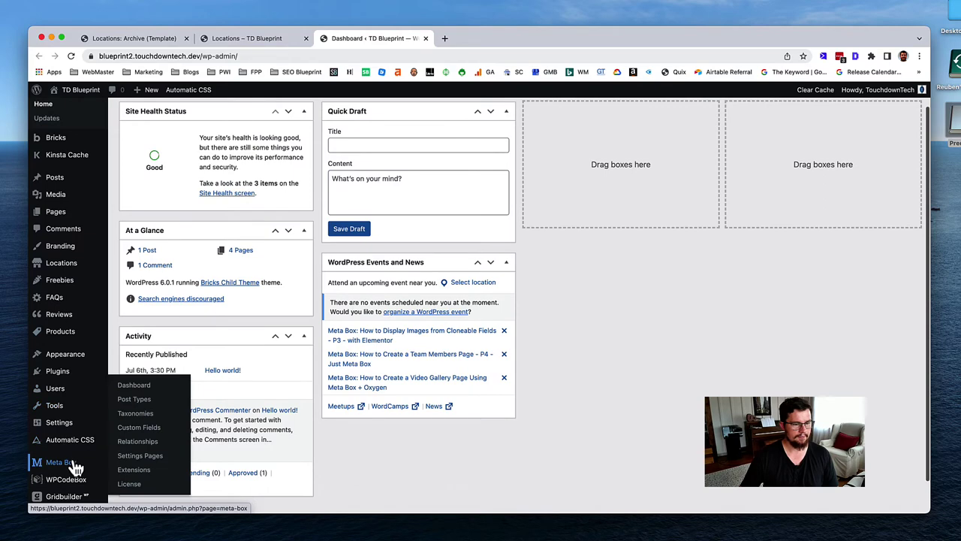
click(73, 500)
scroll(90, 360, down, 4)
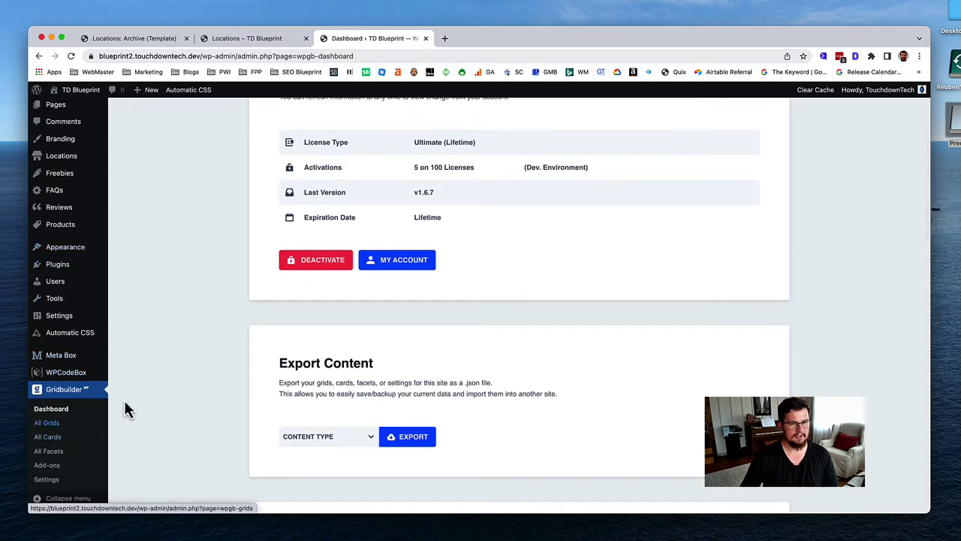
scroll(276, 308, up, 1)
scroll(276, 316, down, 1)
click(45, 452)
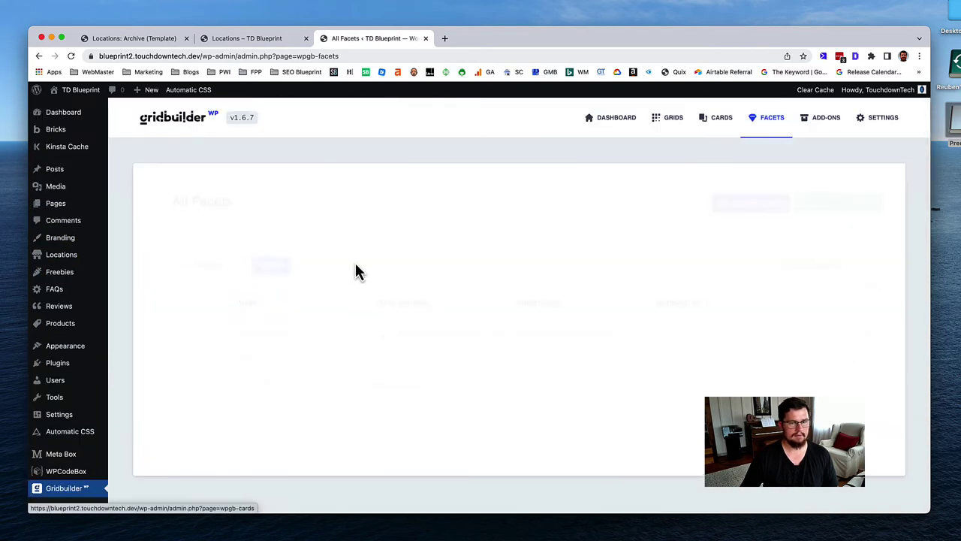
click(254, 330)
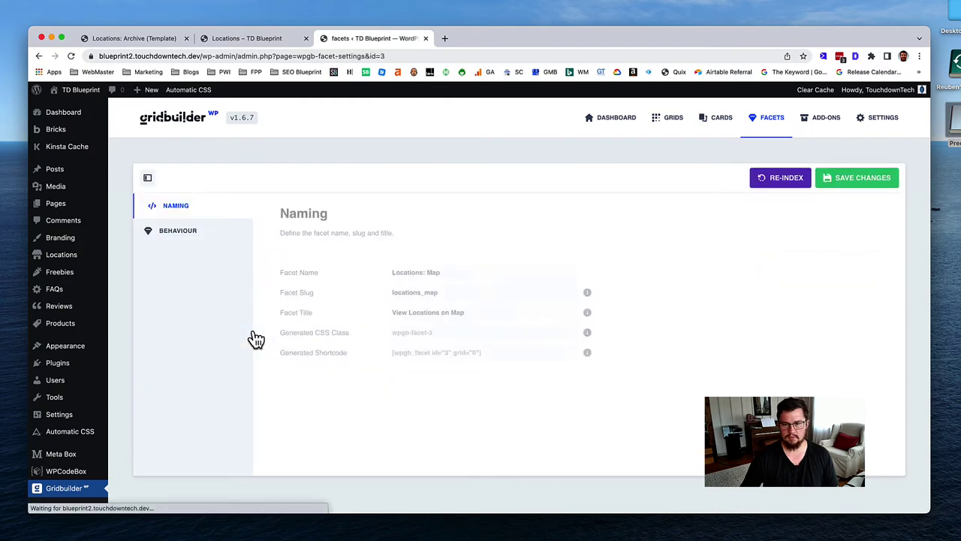
click(197, 235)
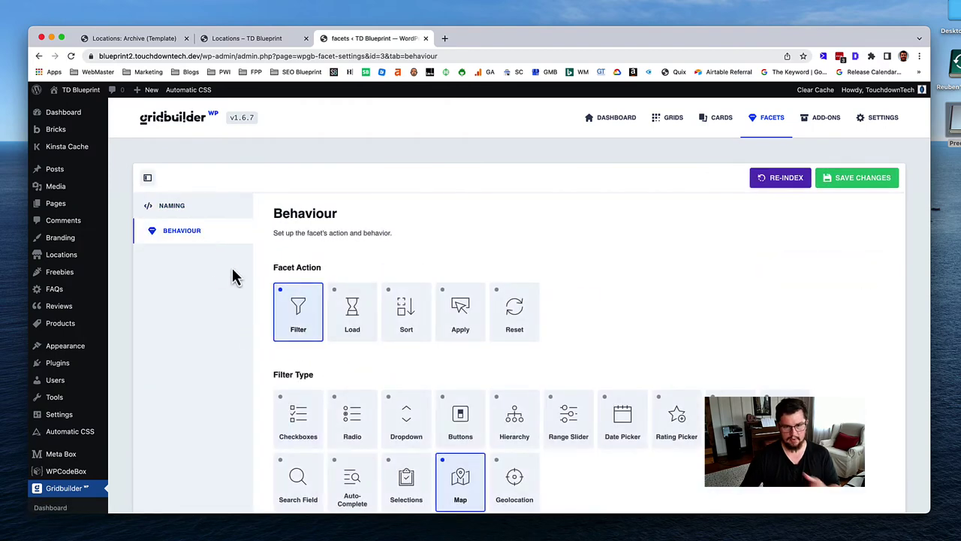
Step: Replace the map facet's Google API key with the copied key, save the changes, and re-index the facet
scroll(380, 301, down, 5)
scroll(380, 292, down, 2)
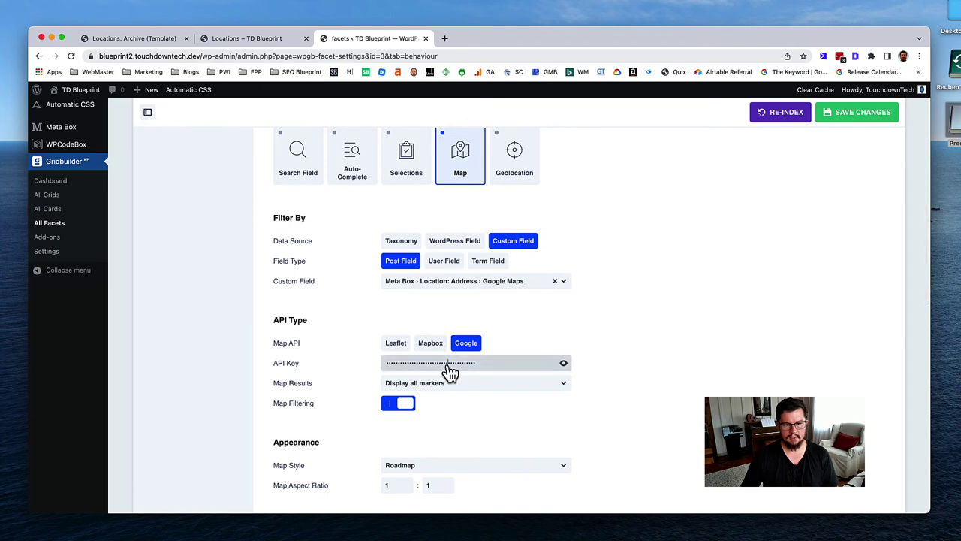
double_click(449, 372)
key(super+v)
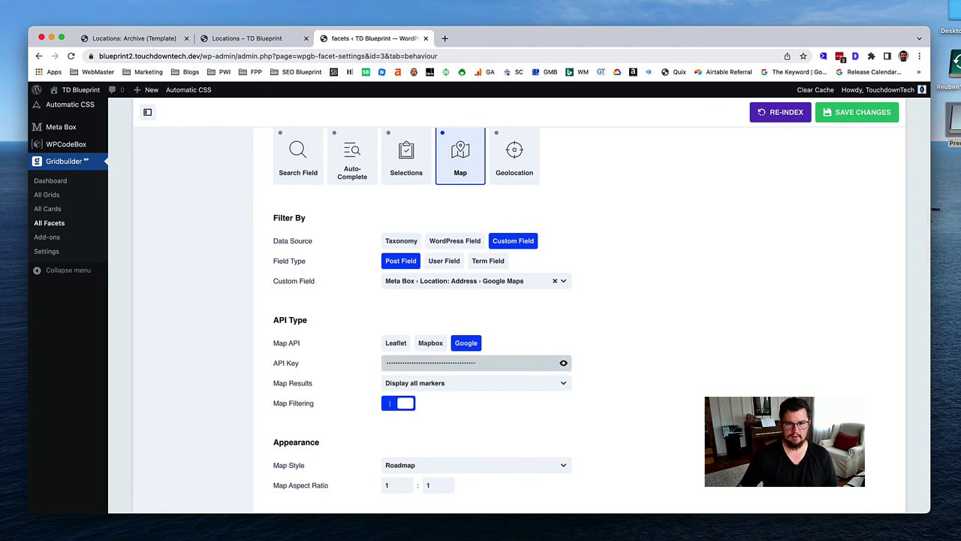
scroll(593, 368, down, 1)
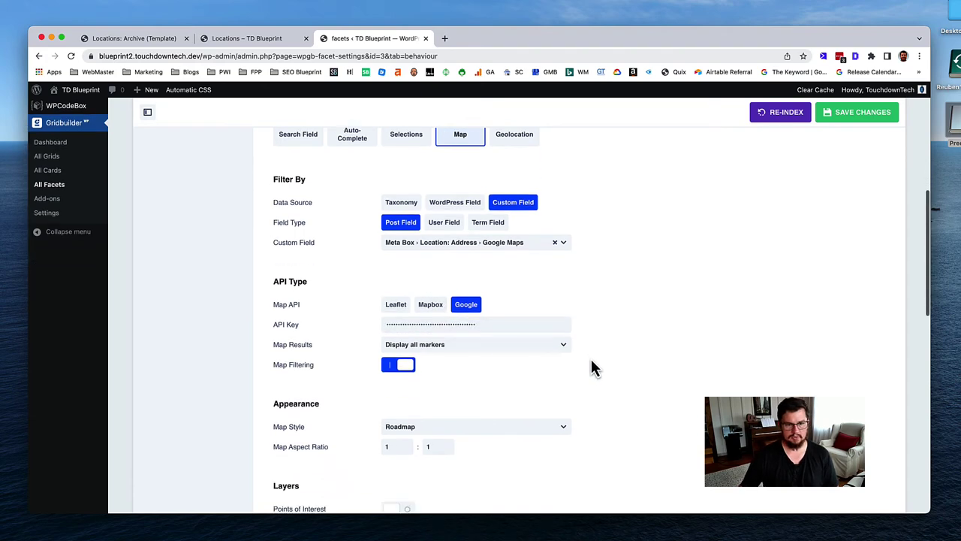
click(848, 117)
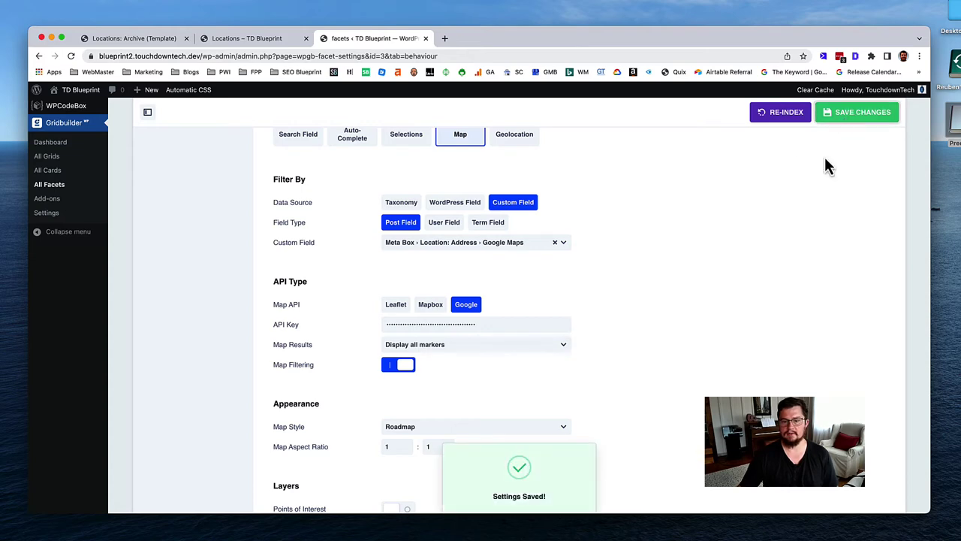
click(794, 120)
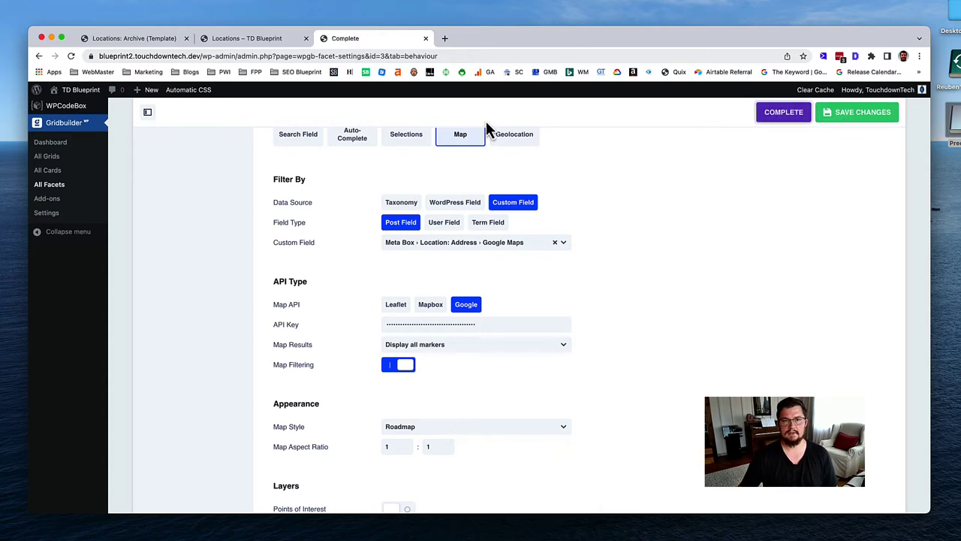
Step: Check the map on the front-end Locations page and reload the page at /location/ without the map filter parameters
click(273, 41)
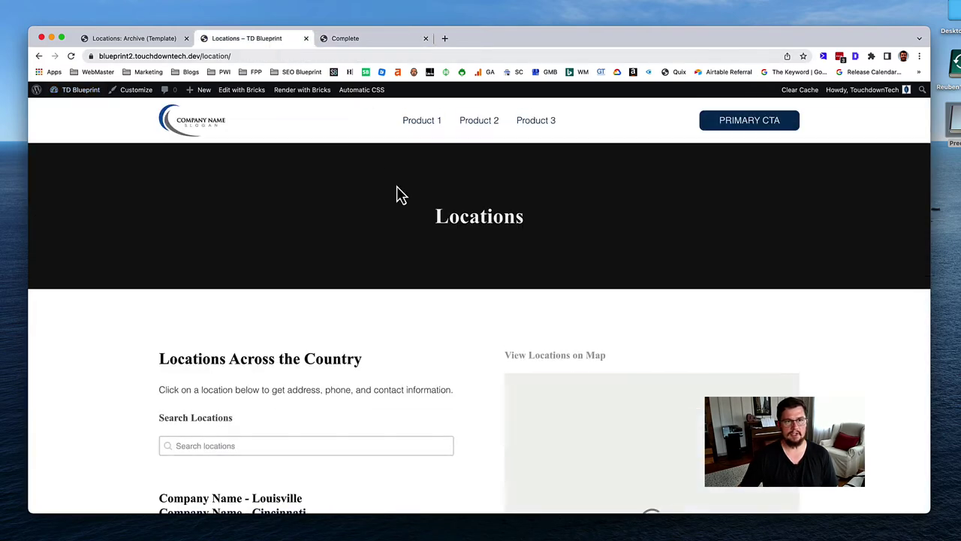
scroll(401, 195, down, 3)
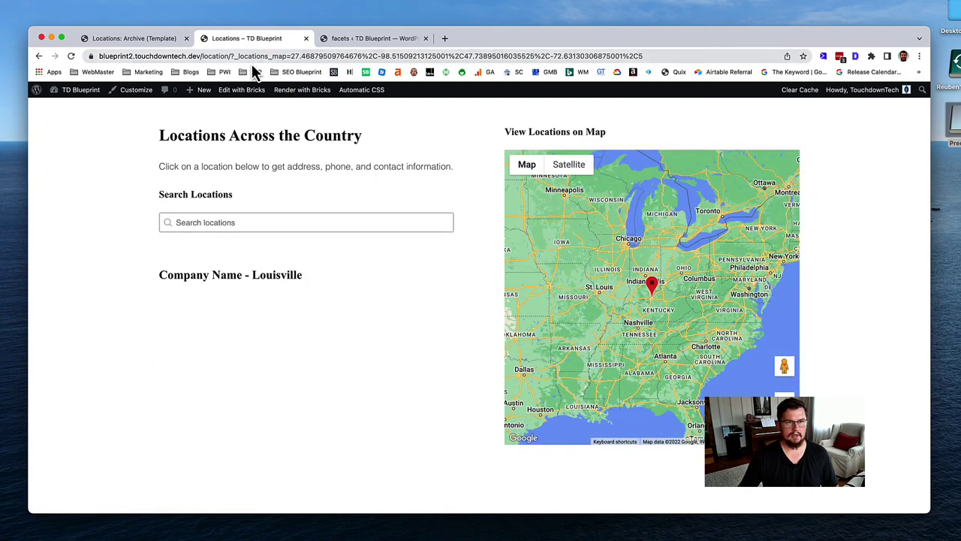
drag(227, 55, 255, 89)
key(BackSpace)
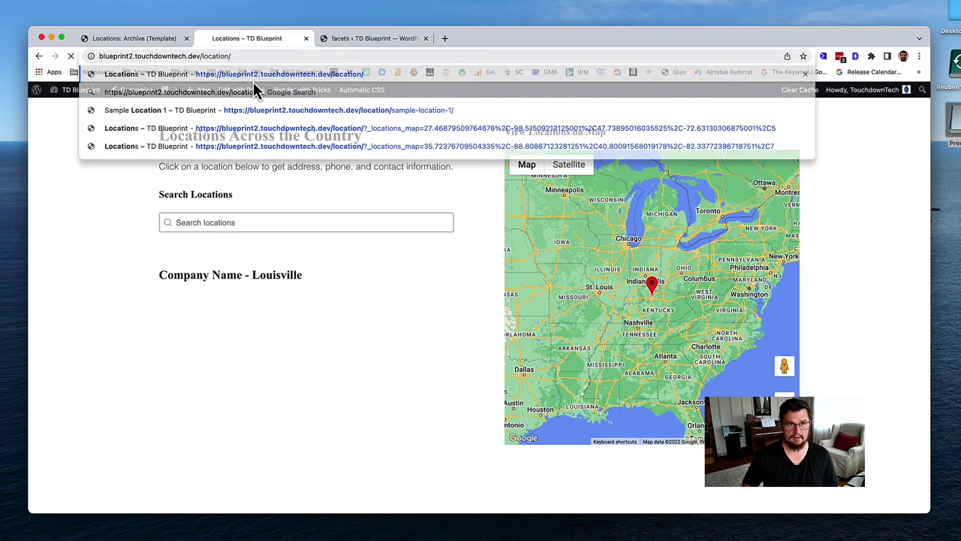
key(Return)
scroll(331, 197, down, 4)
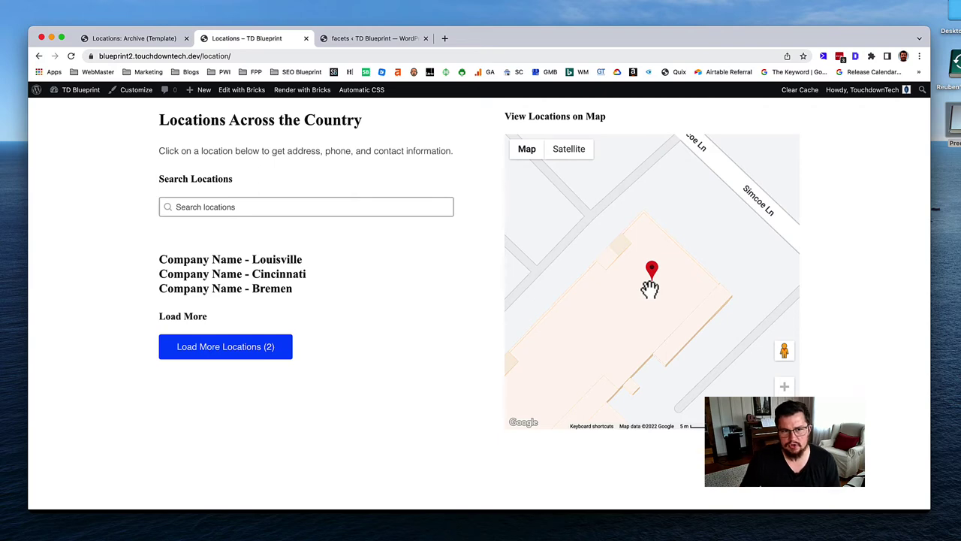
Step: Load more locations twice and test the map filtering by panning and zooming out around the map marker
click(236, 352)
click(238, 361)
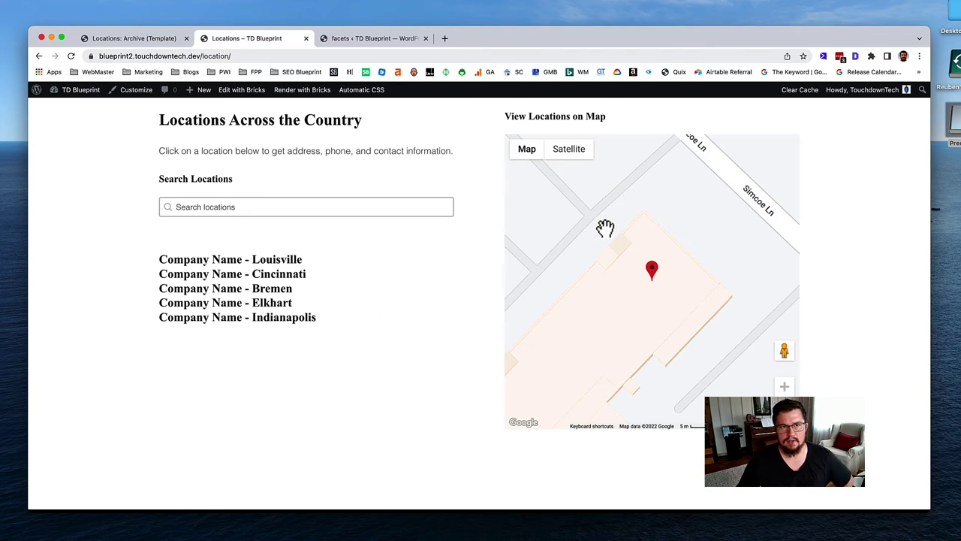
mouse_move(659, 272)
mouse_down()
mouse_move(622, 279)
mouse_move(645, 248)
mouse_up()
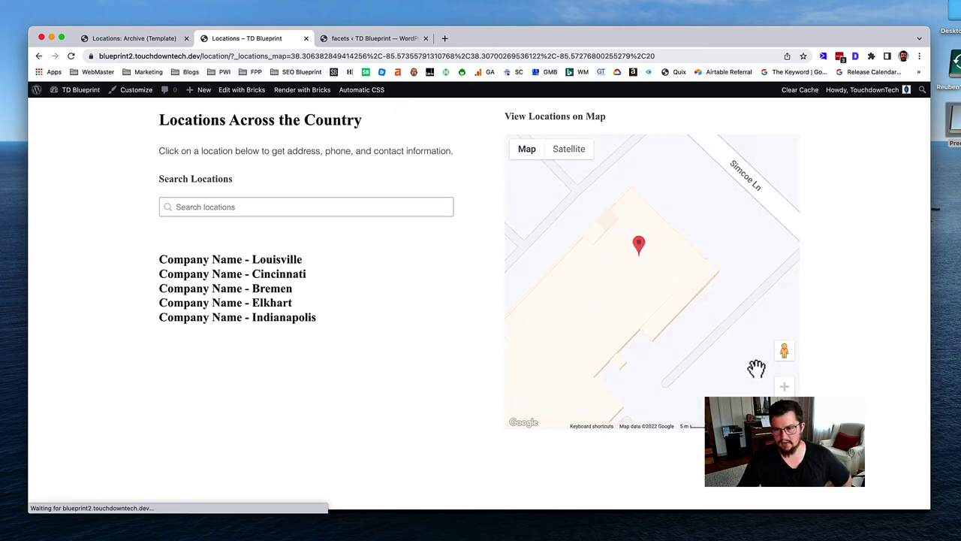
scroll(652, 271, down, 2)
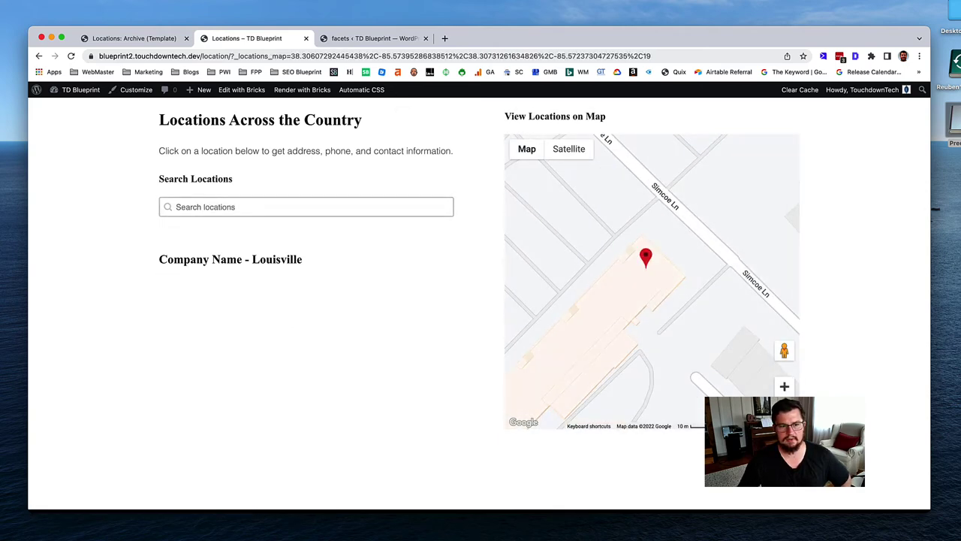
scroll(653, 271, down, 4)
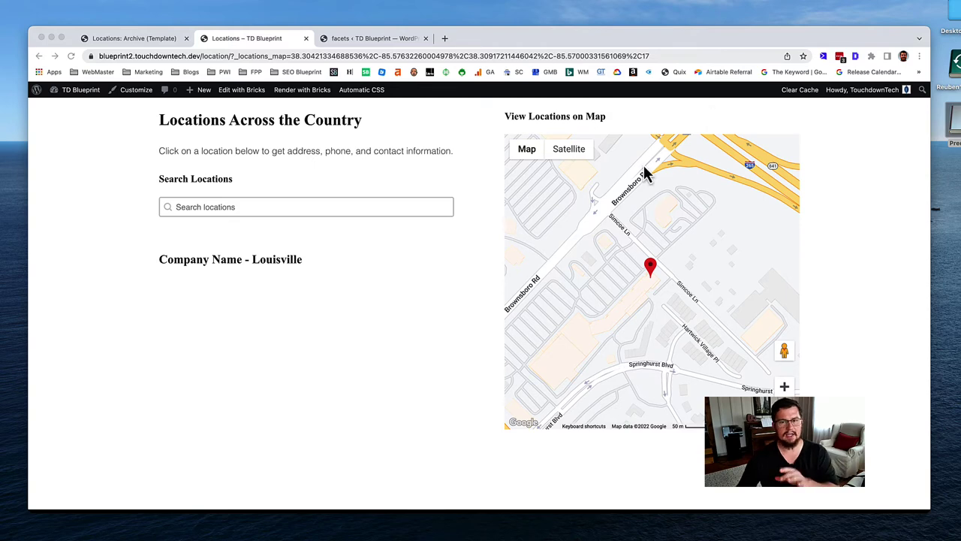
Step: Review the map facet's data source, API type, appearance, layers, coordinates and behaviour settings in Gridbuilder
click(374, 39)
scroll(594, 341, down, 2)
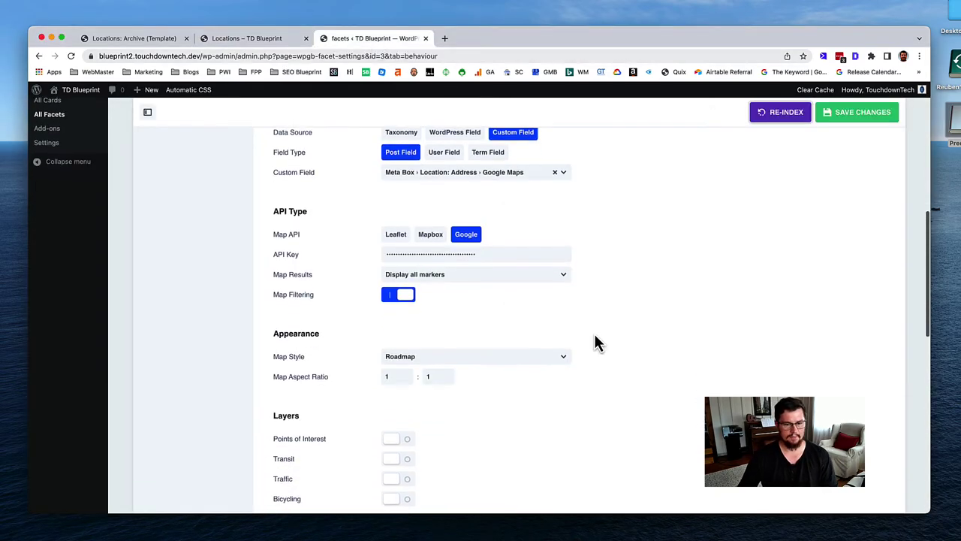
scroll(597, 342, down, 5)
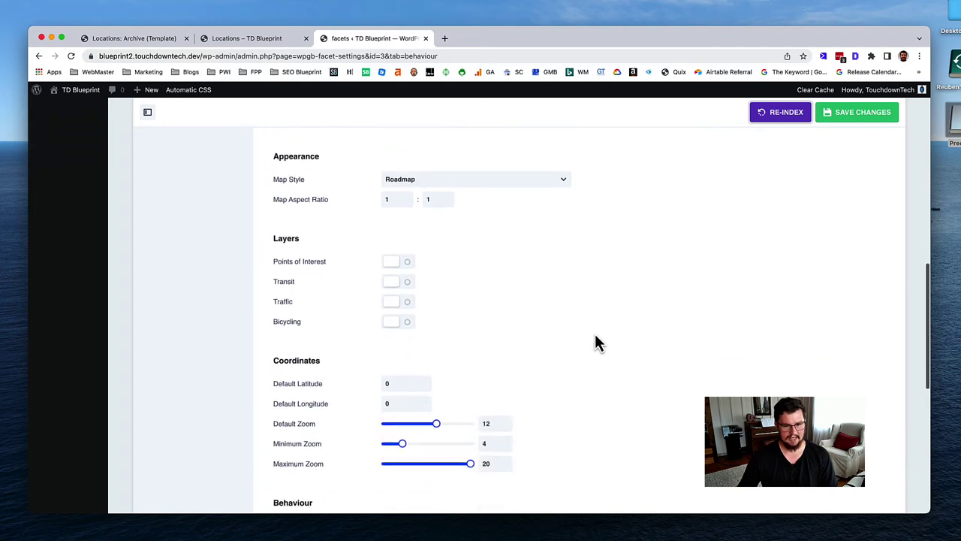
scroll(594, 342, down, 3)
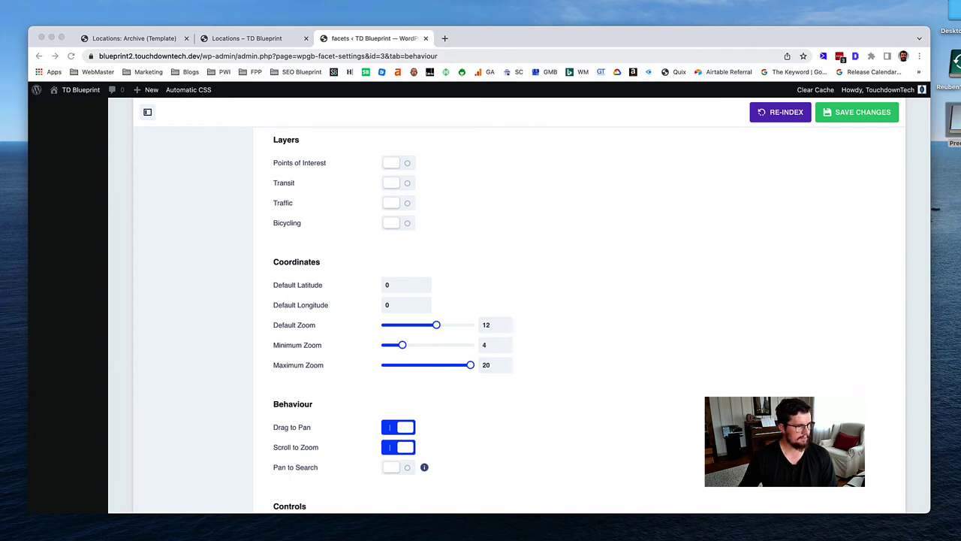
scroll(455, 429, up, 18)
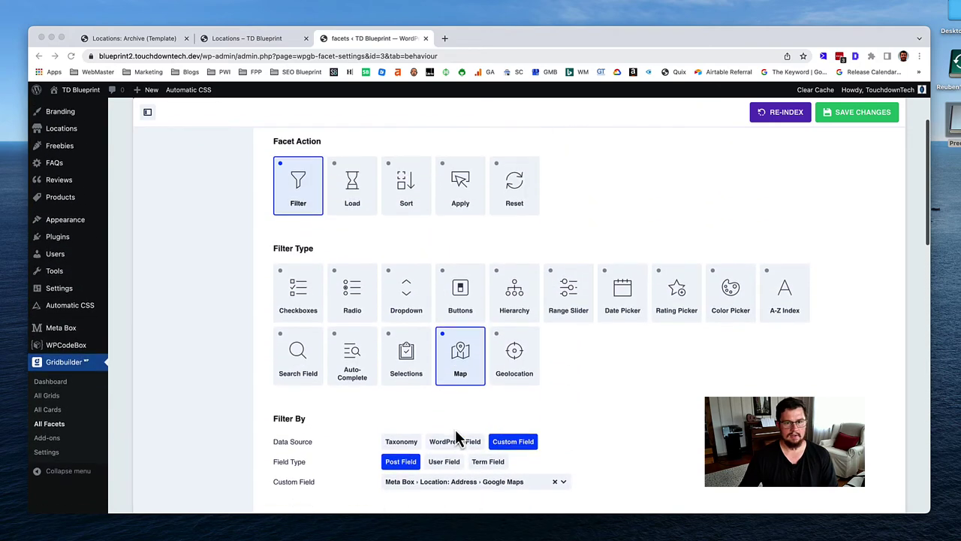
scroll(455, 429, down, 5)
scroll(455, 429, down, 2)
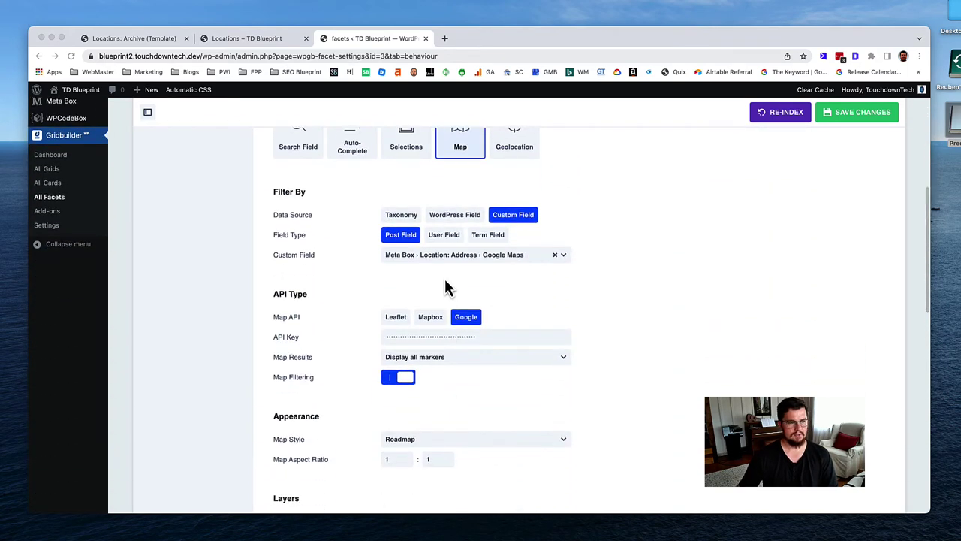
scroll(553, 328, down, 4)
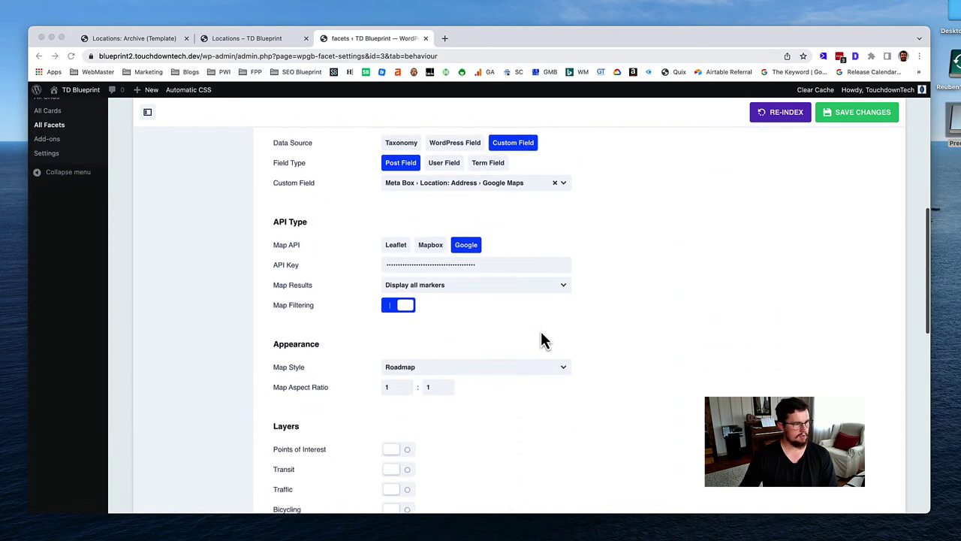
scroll(451, 301, down, 8)
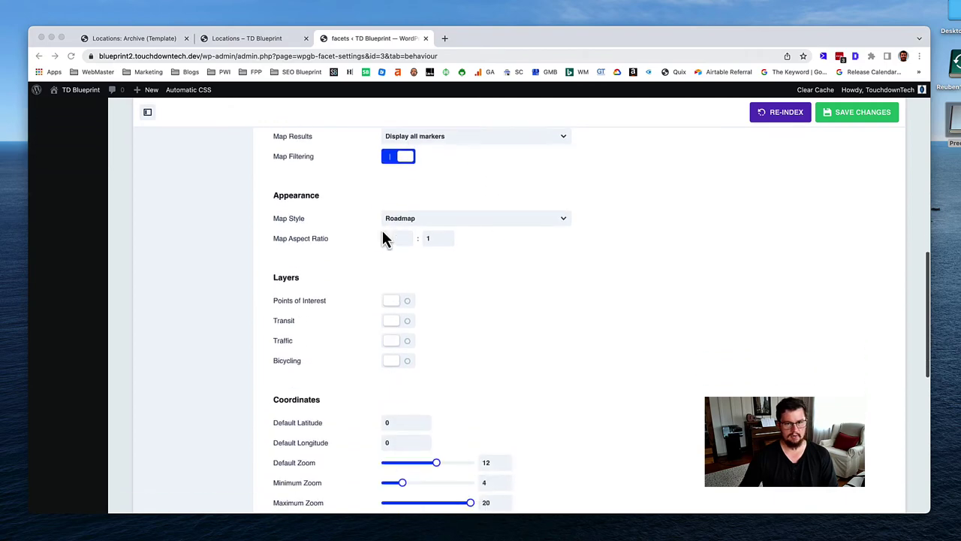
scroll(421, 263, up, 2)
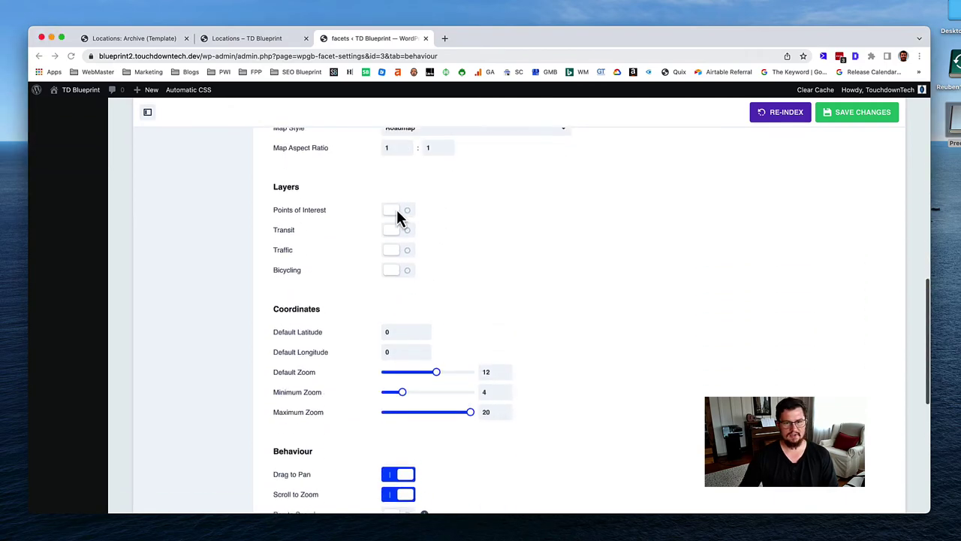
Step: Enable the Points of Interest layer for the map facet and save the changes
click(397, 210)
scroll(208, 368, down, 2)
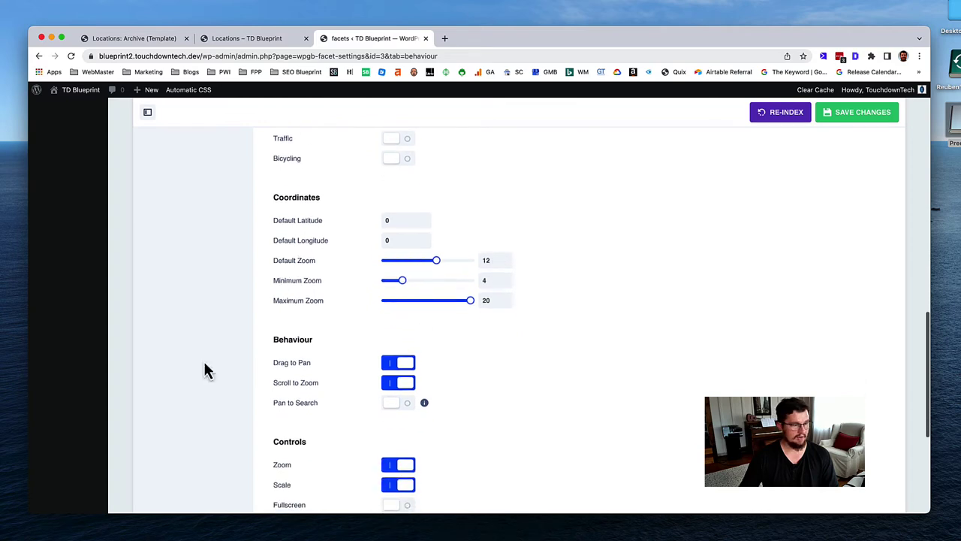
scroll(604, 485, down, 2)
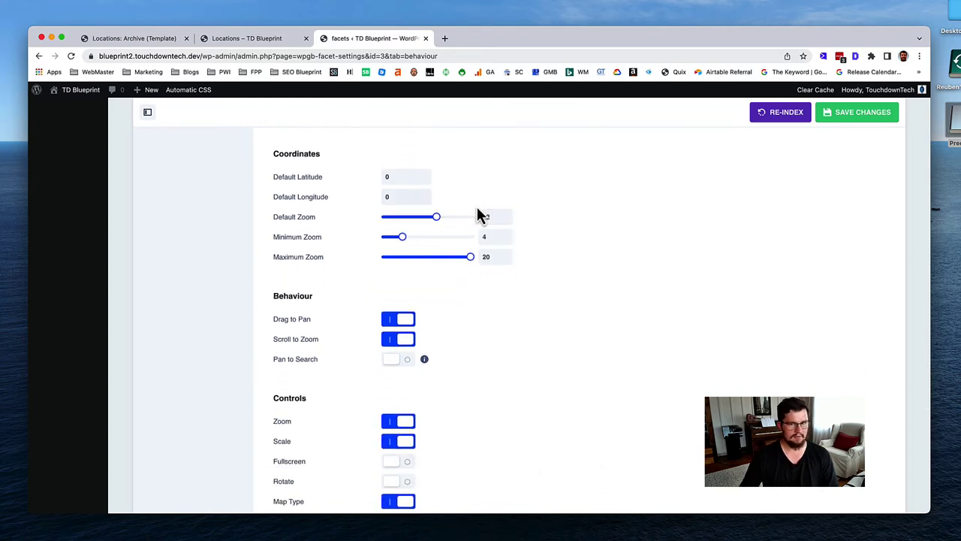
scroll(475, 321, down, 6)
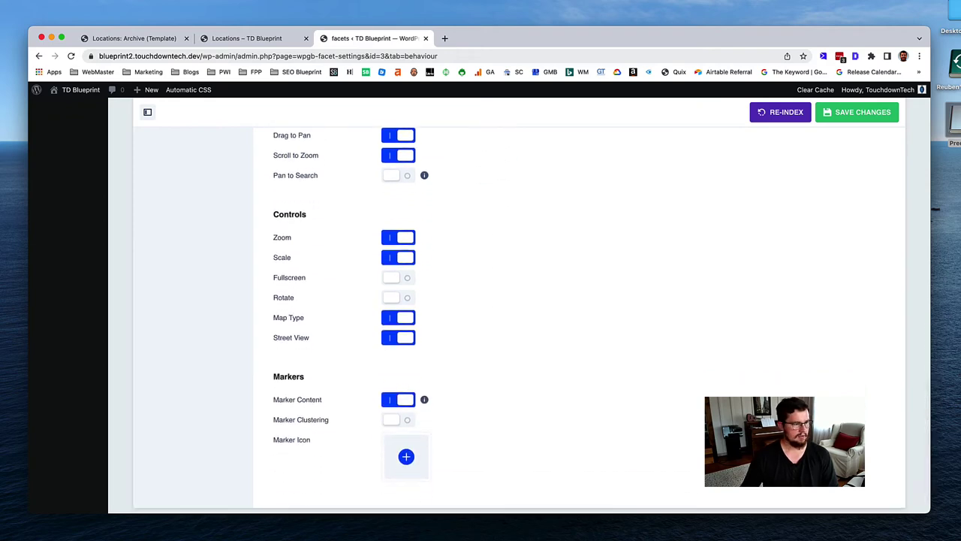
scroll(480, 473, down, 2)
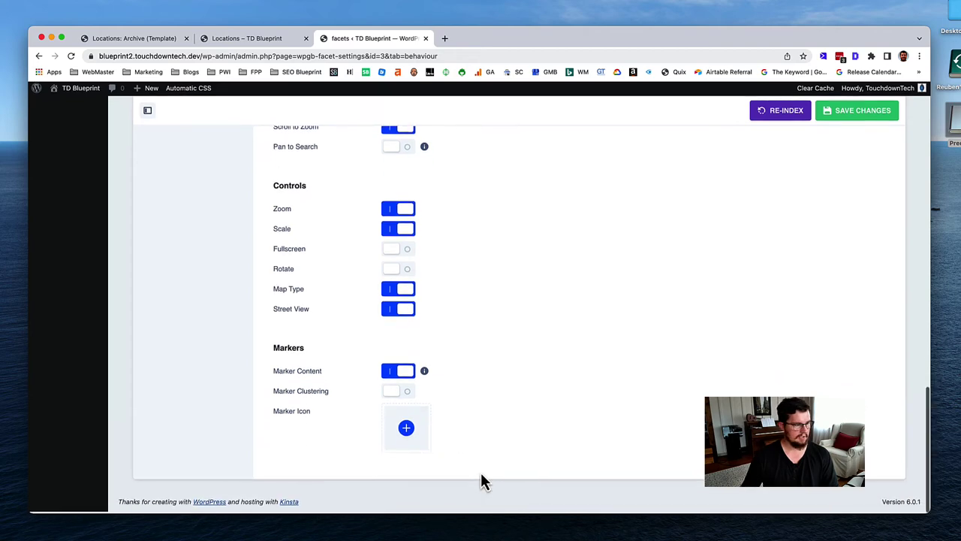
click(867, 124)
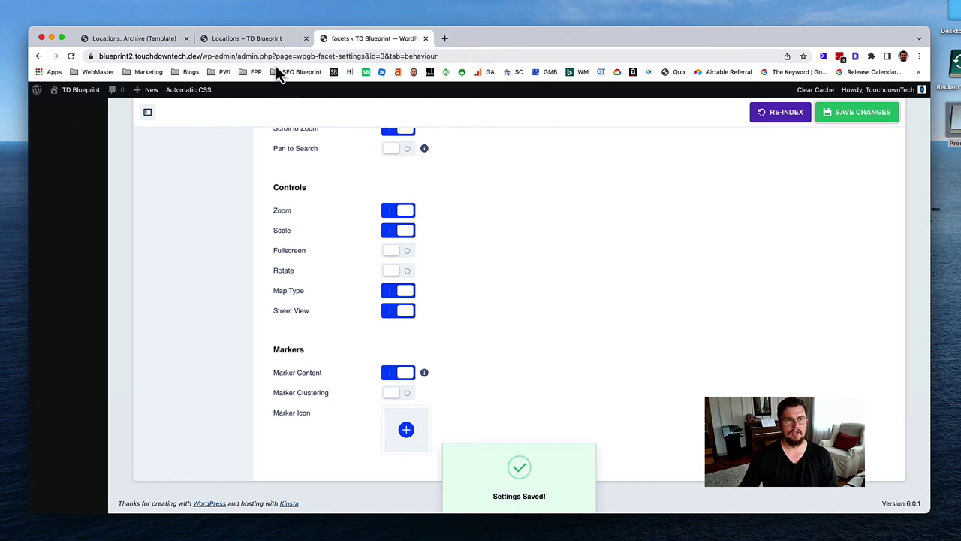
Step: Reload the front-end Locations page at /location/ without the map filter parameters and check the map
click(277, 39)
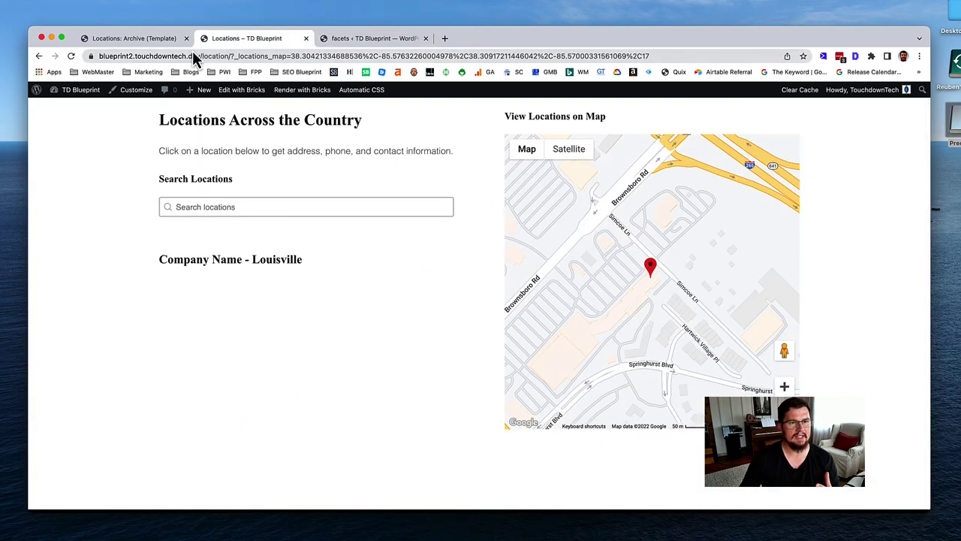
drag(229, 56, 270, 103)
key(BackSpace)
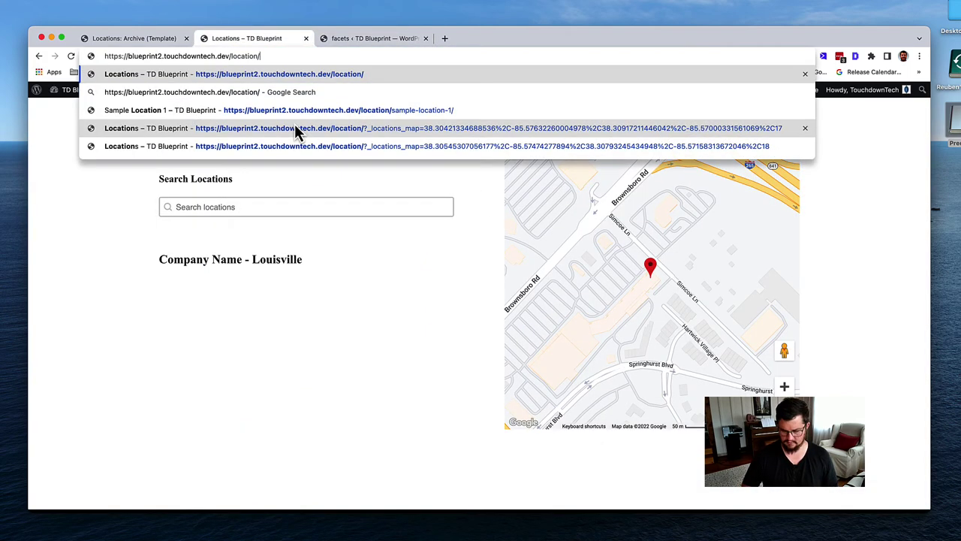
key(Return)
scroll(343, 217, down, 5)
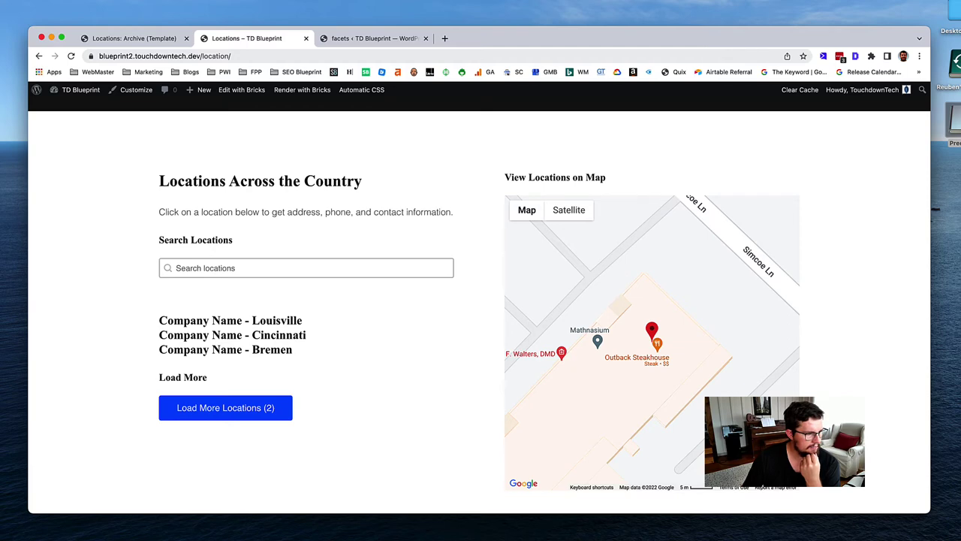
Step: Turn off Map Filtering for the map facet, keep Map Results on Display all markers, and save the changes
click(352, 43)
scroll(428, 294, down, 5)
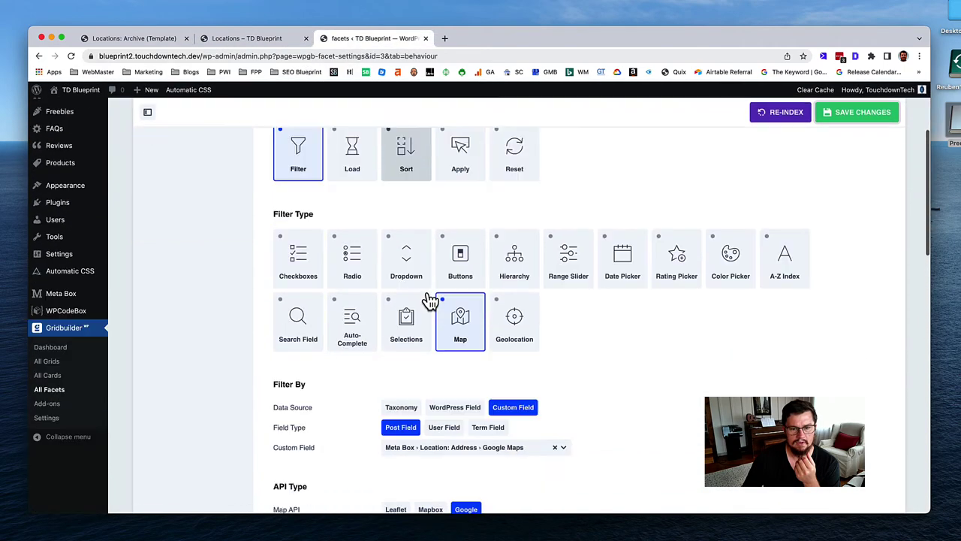
scroll(425, 300, down, 2)
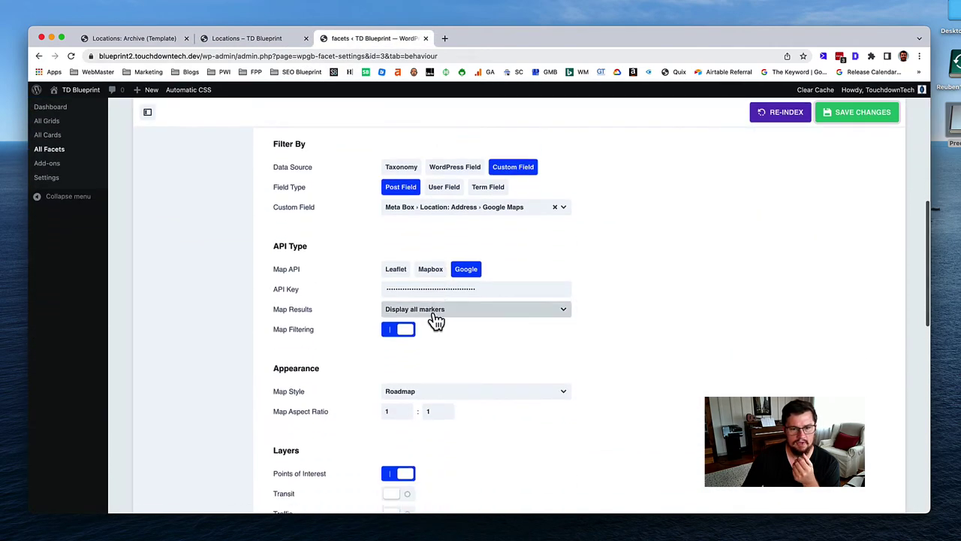
click(398, 335)
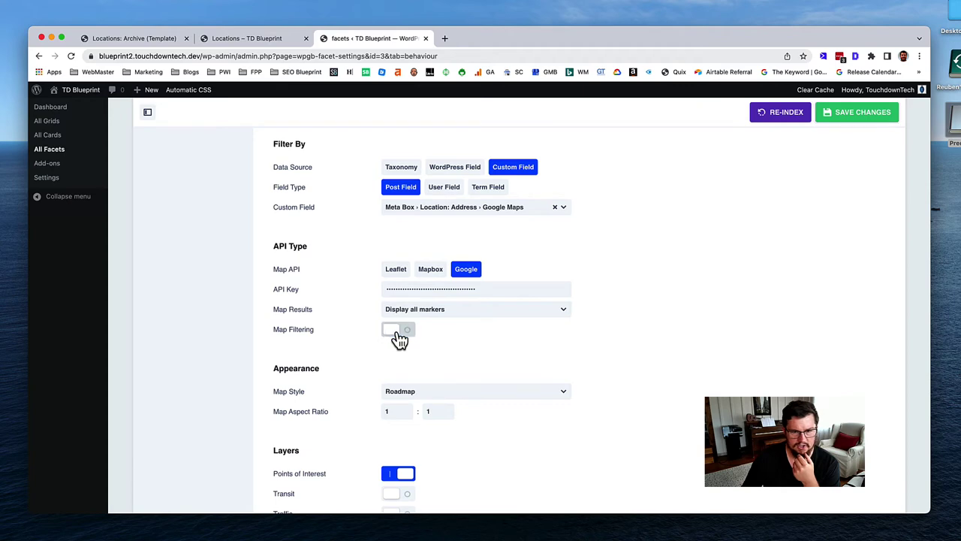
click(435, 314)
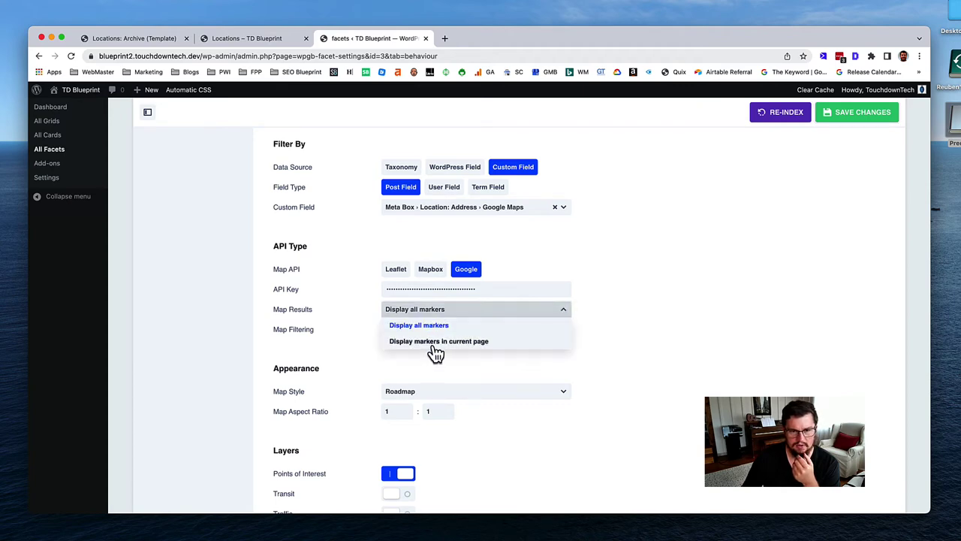
click(434, 344)
click(435, 313)
click(432, 325)
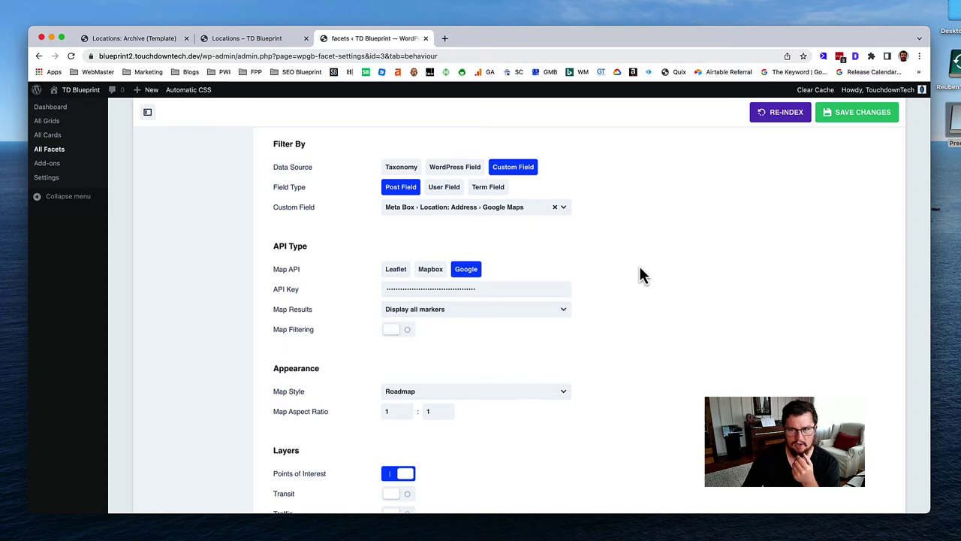
click(849, 120)
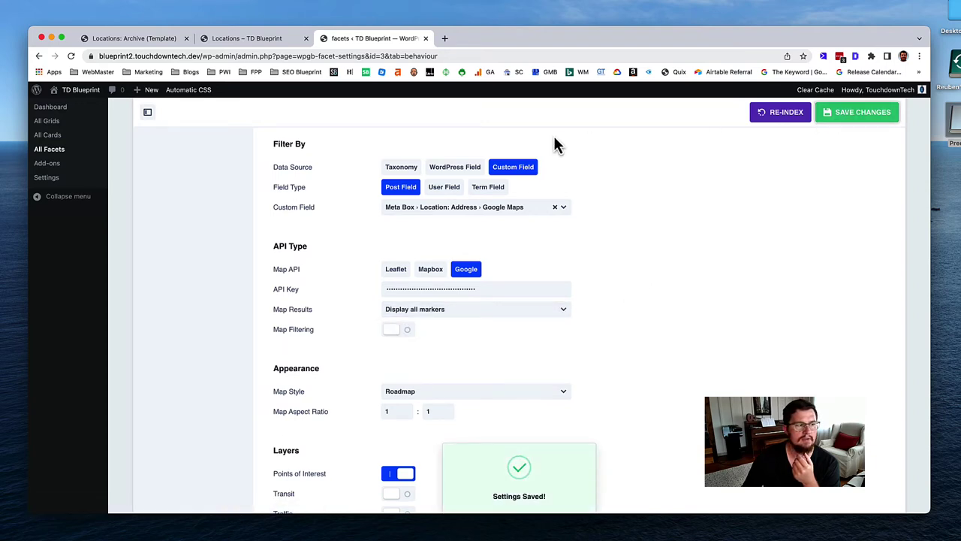
Step: Refresh the front-end Locations page and check which locations the map marks
click(257, 42)
click(70, 56)
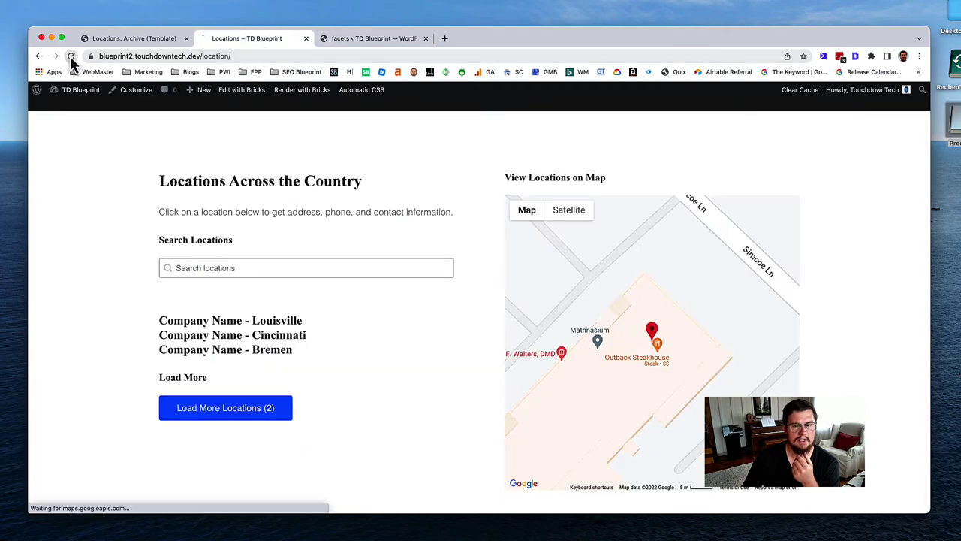
scroll(424, 222, down, 5)
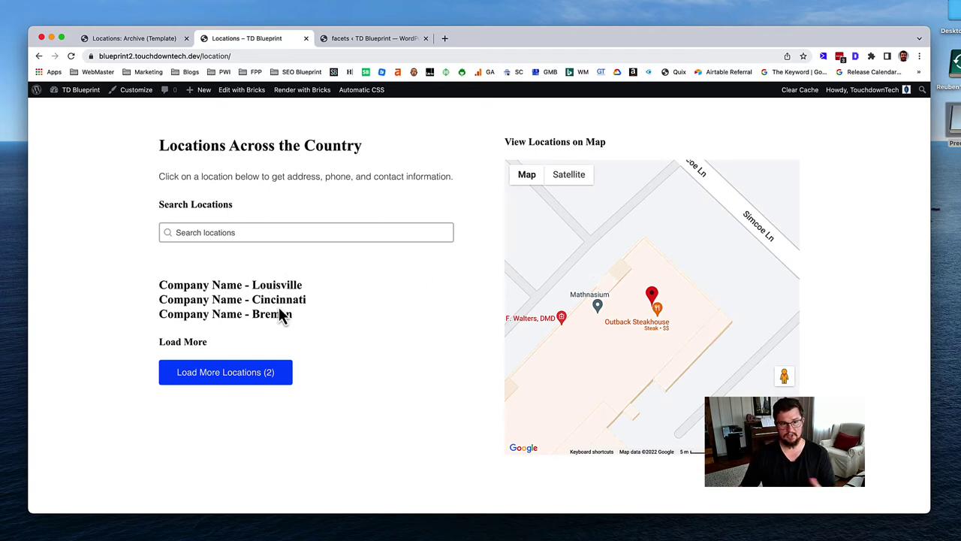
Step: Open the list of all Locations posts from the site's WordPress dashboard
click(157, 39)
click(254, 39)
mouse_move(80, 89)
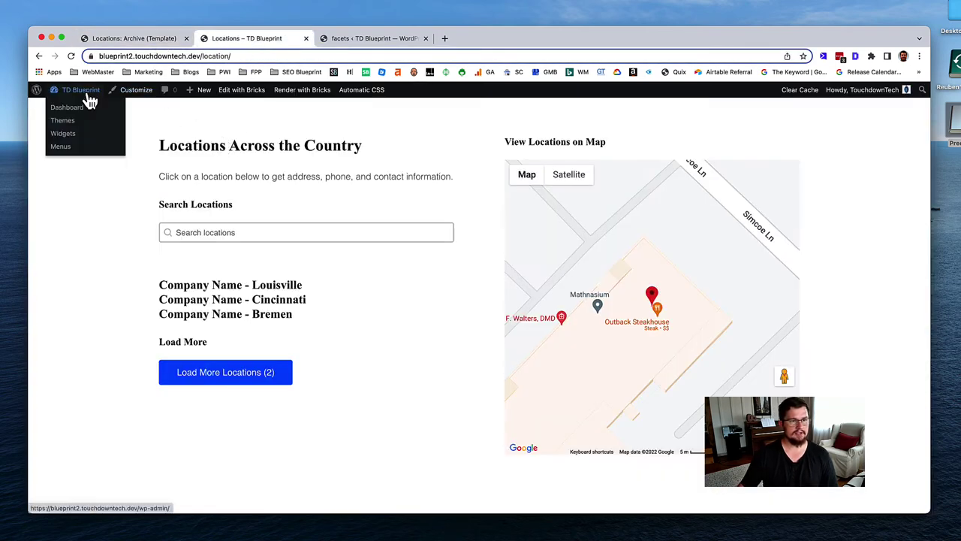
click(63, 106)
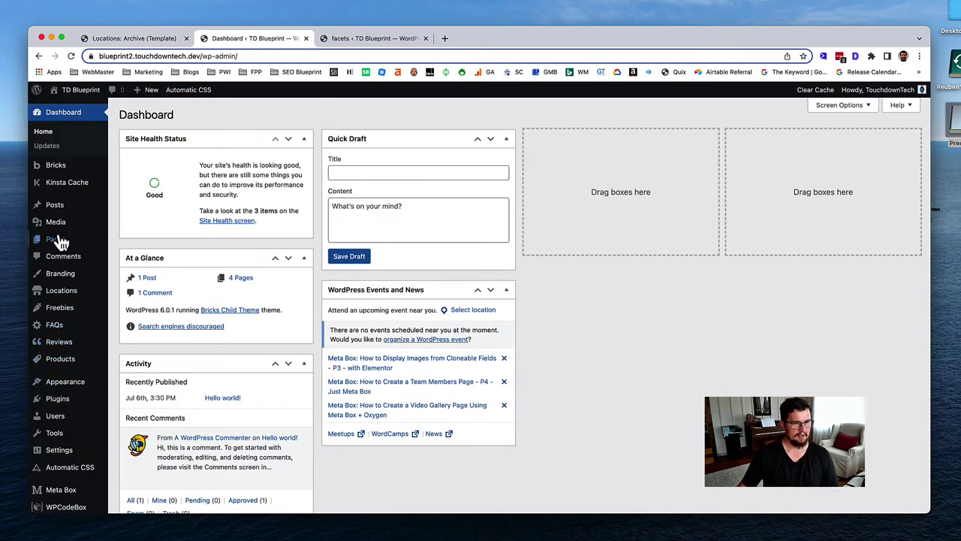
click(64, 293)
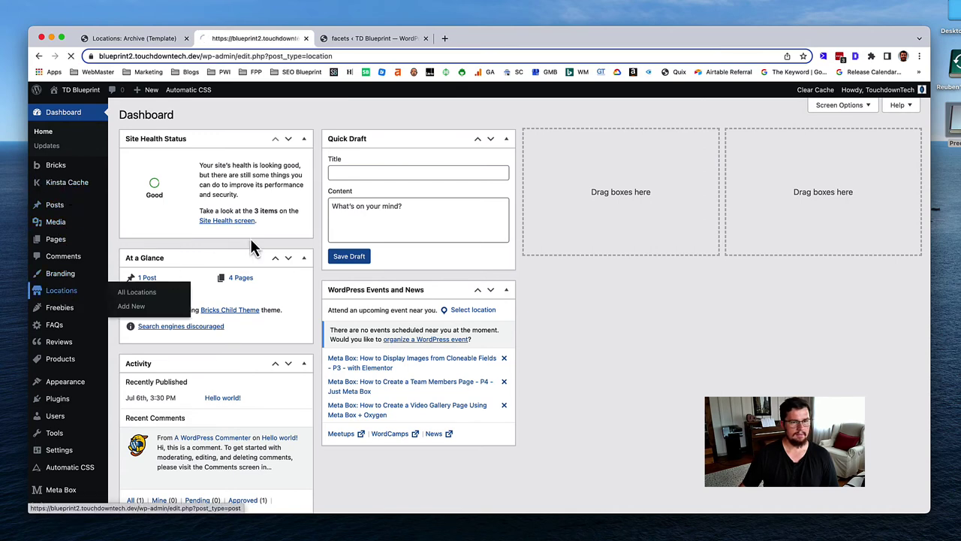
Step: Quick-edit the Louisville location to set its status to Draft and update it
click(174, 203)
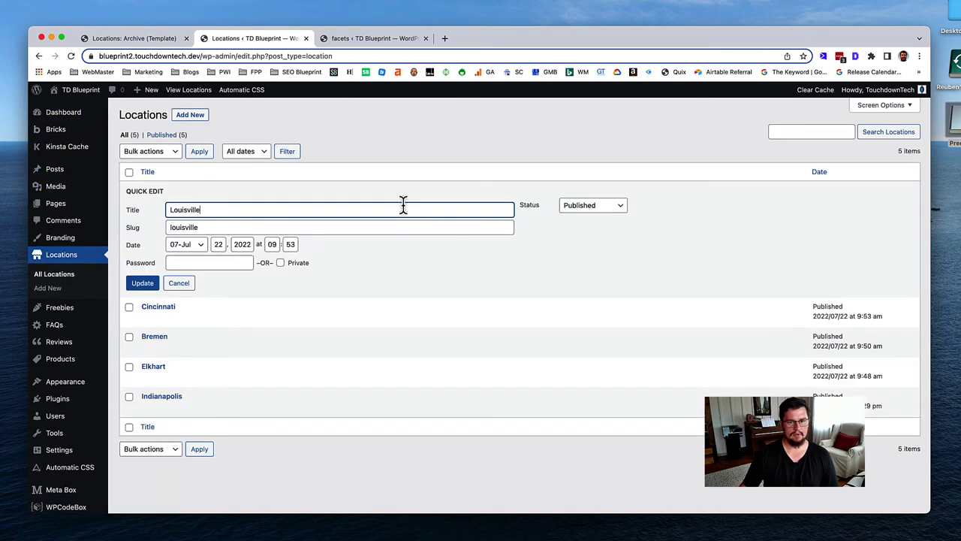
click(611, 216)
click(596, 231)
click(144, 287)
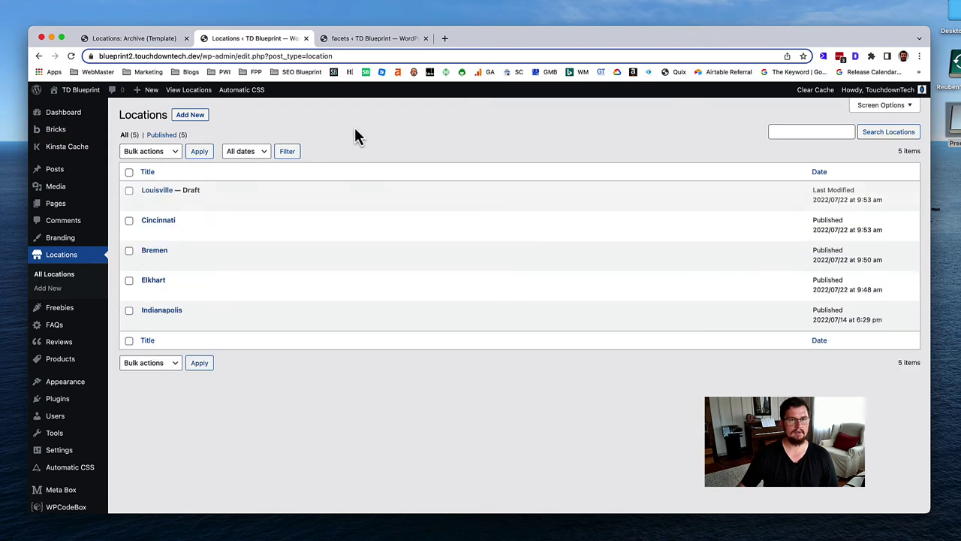
Step: View the front-end Locations archive and pan the map westward from Africa to look for the remaining markers
click(187, 91)
scroll(371, 233, down, 3)
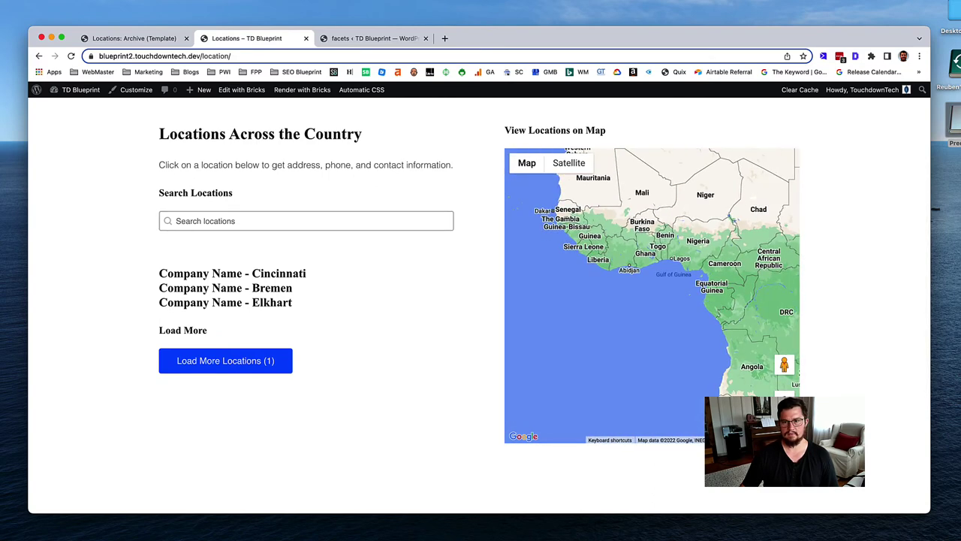
drag(564, 307, 671, 363)
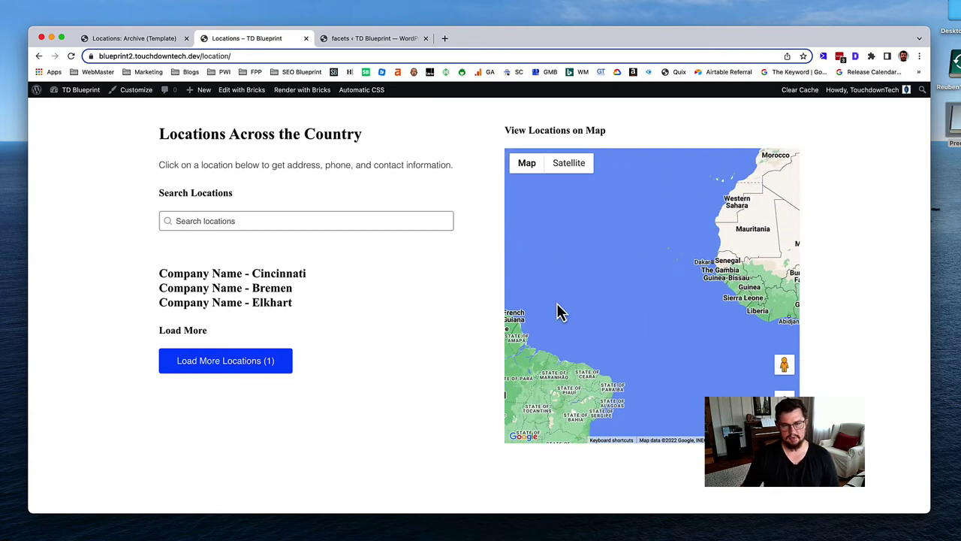
drag(647, 290, 707, 327)
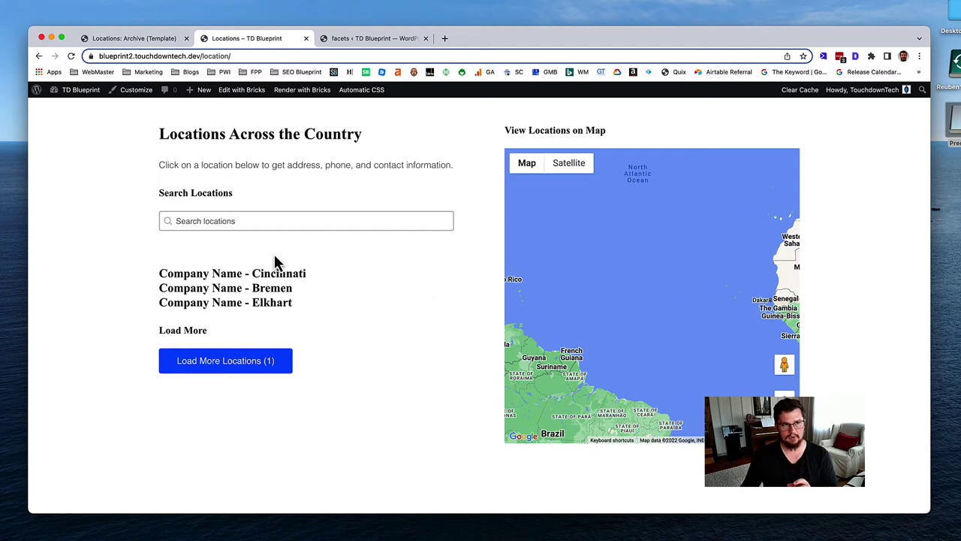
Step: Return to the Locations post list in the WordPress dashboard
click(146, 38)
click(223, 40)
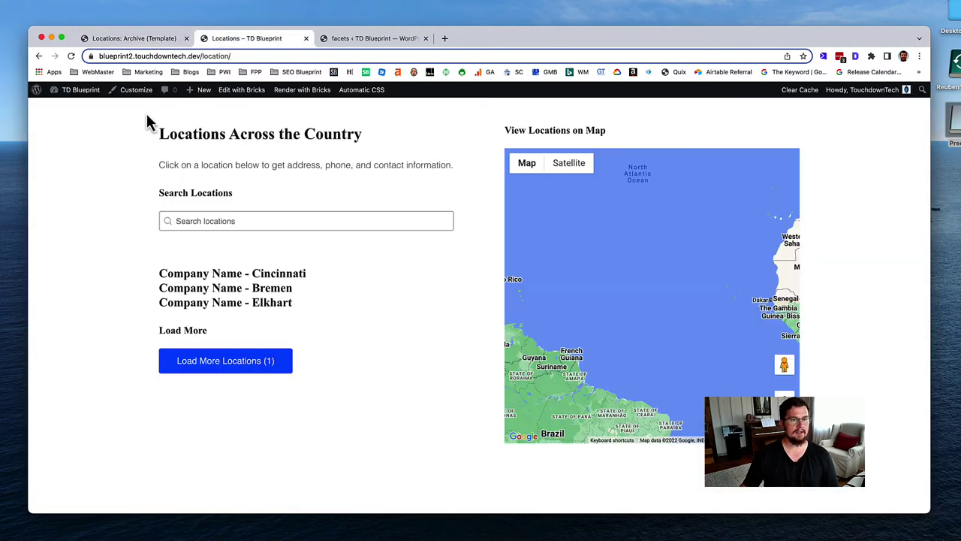
click(92, 92)
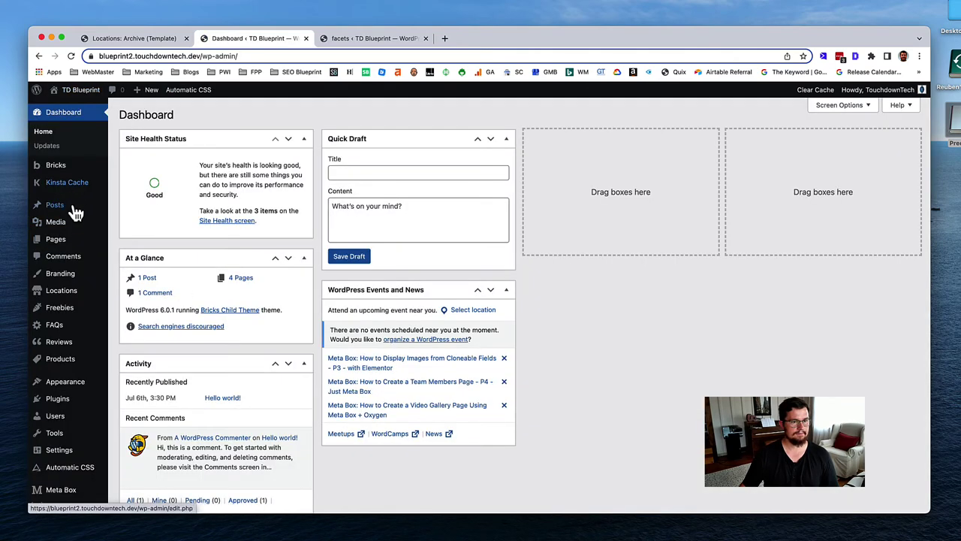
click(60, 290)
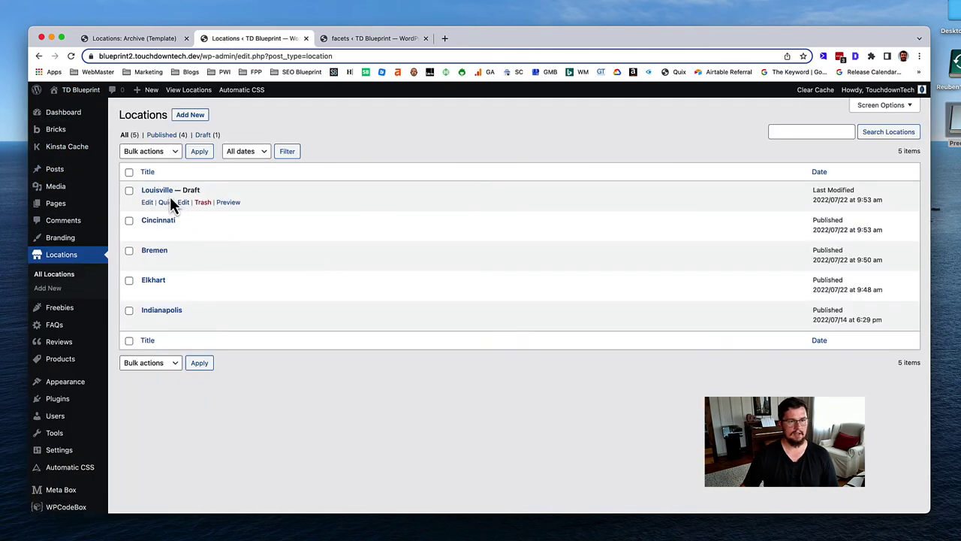
Step: Quick-edit the Louisville location to set its status to Published and update it
click(179, 202)
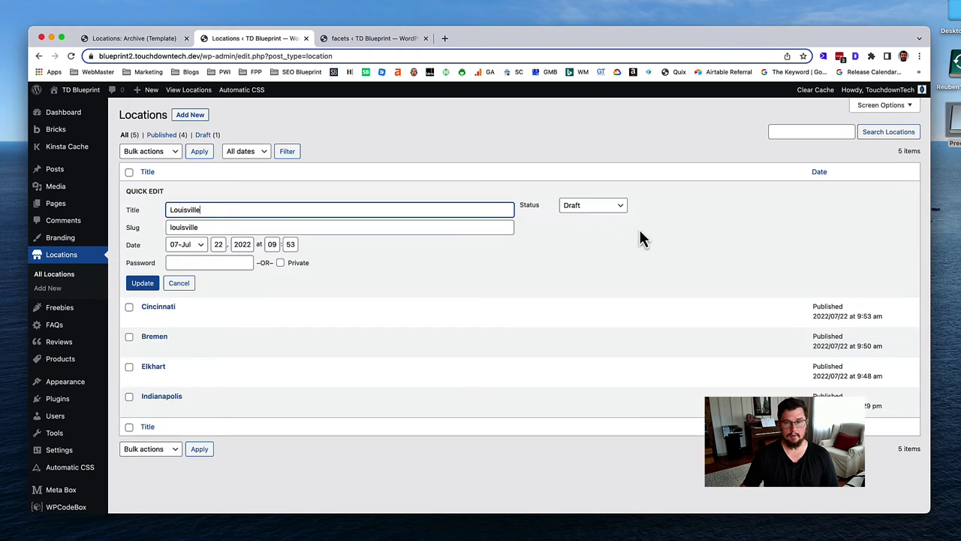
click(607, 209)
click(611, 186)
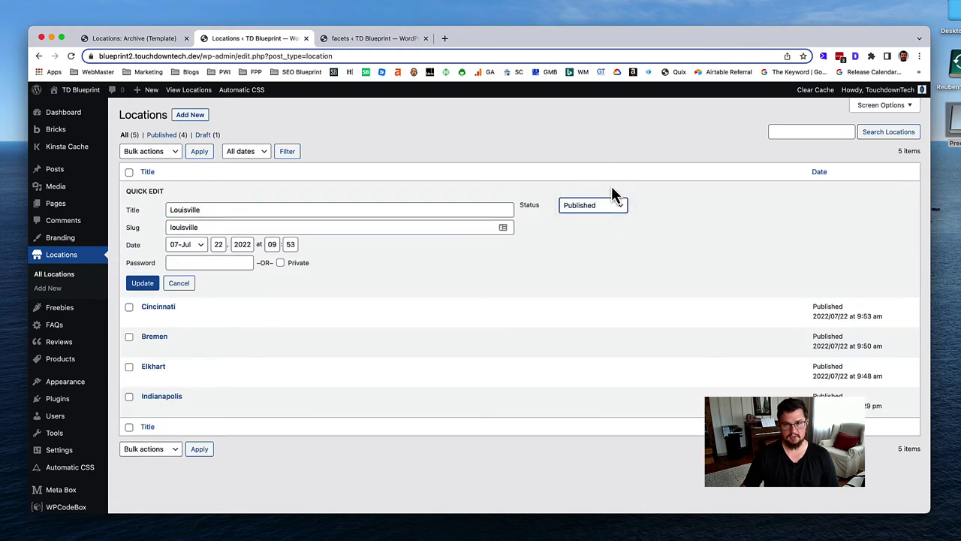
click(159, 286)
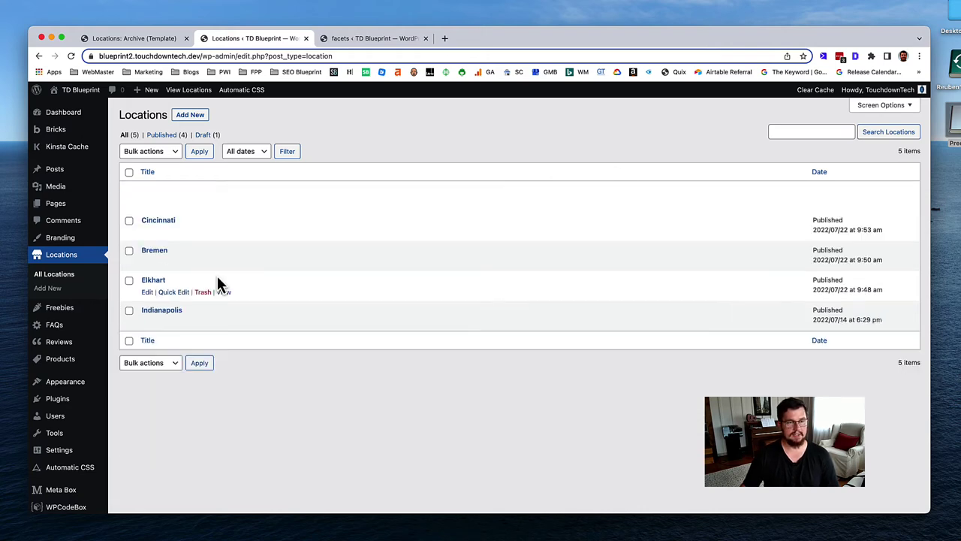
Step: Re-save the Cincinnati location and check its address map before returning to the Locations list
click(160, 223)
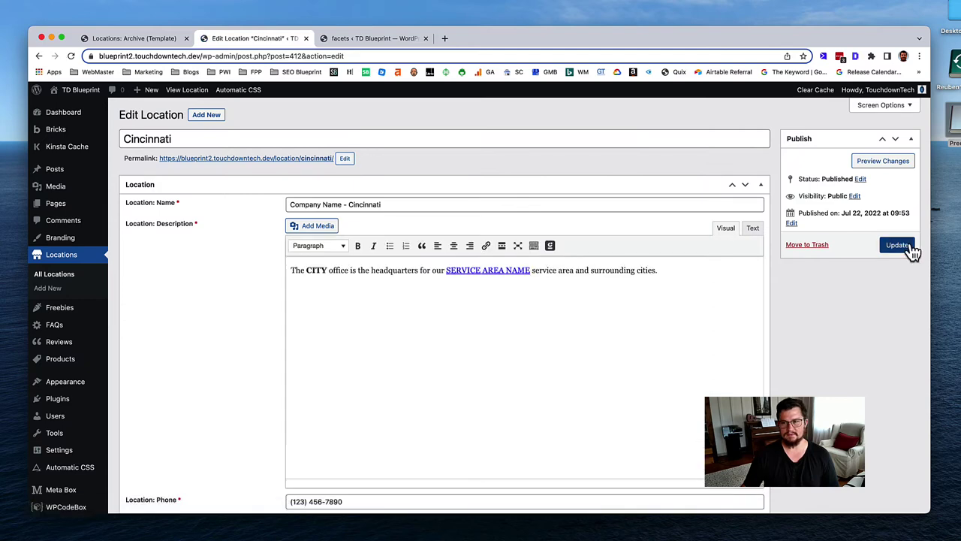
click(897, 246)
scroll(800, 298, down, 5)
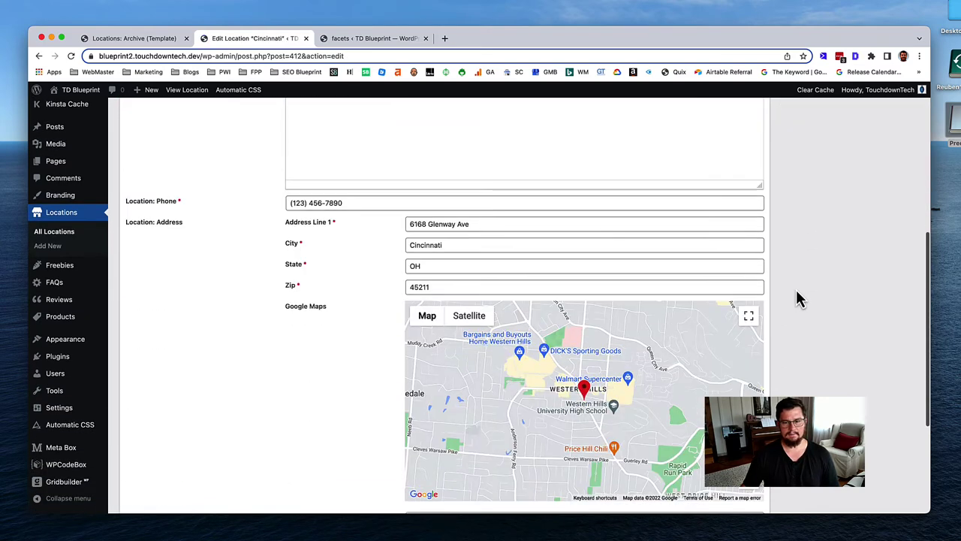
scroll(799, 298, down, 1)
click(60, 233)
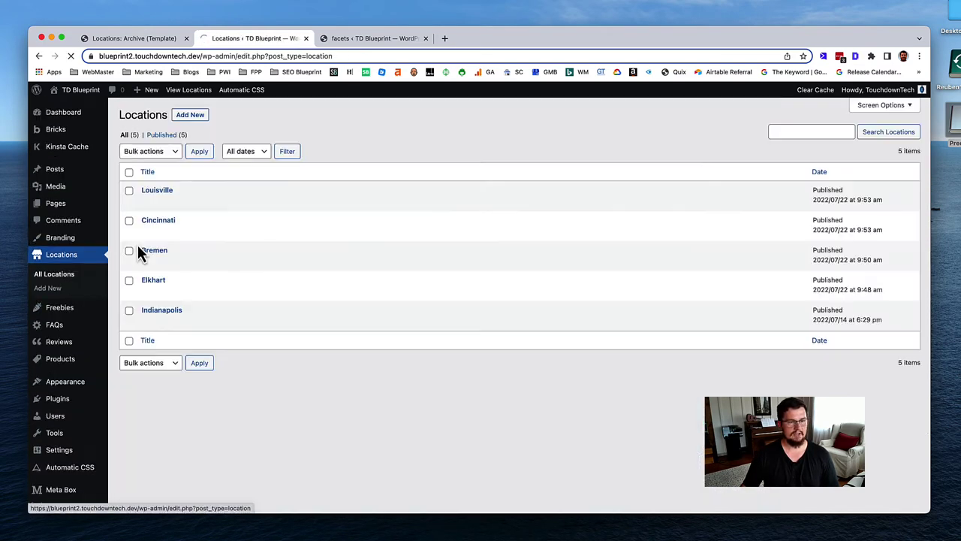
Step: Bulk-edit all five locations to set their status to Draft and update them
click(130, 173)
click(151, 151)
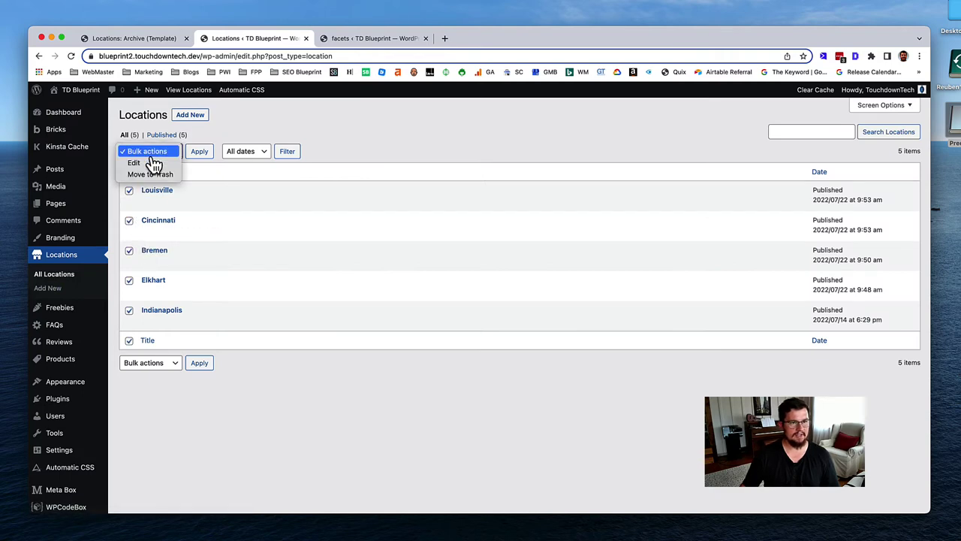
click(150, 163)
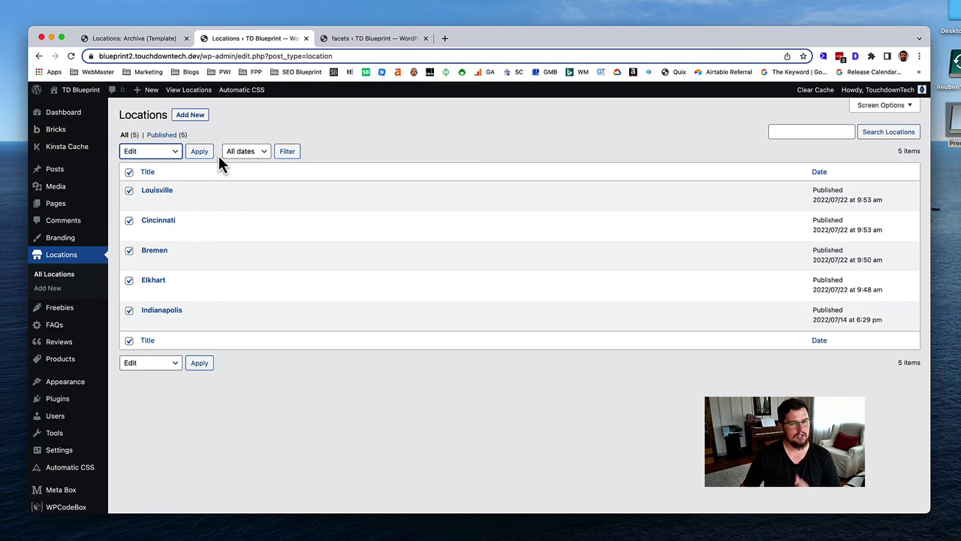
click(200, 155)
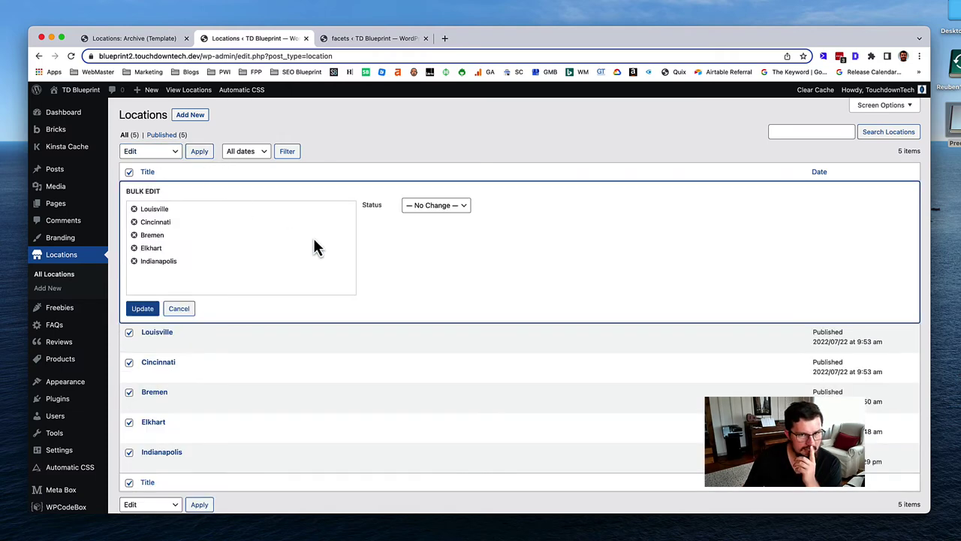
click(430, 214)
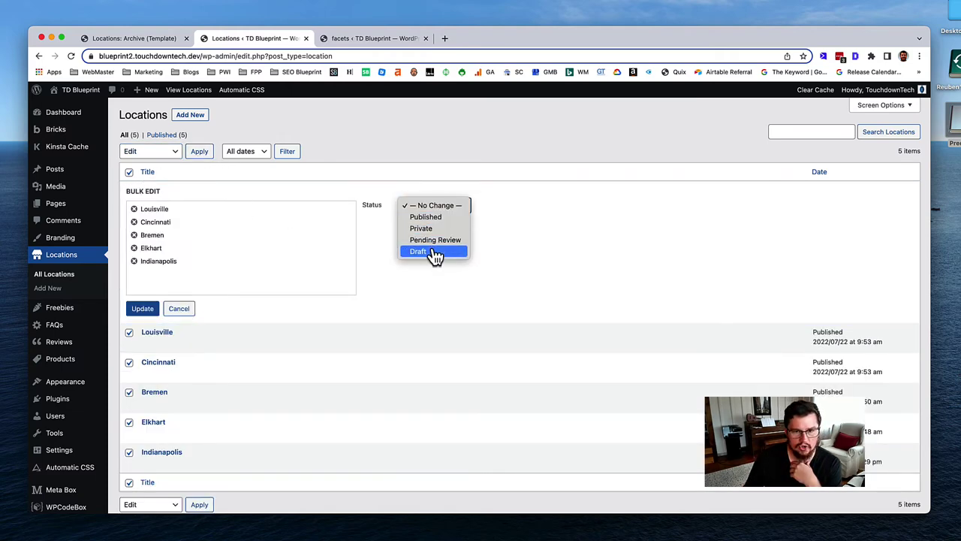
click(434, 253)
click(139, 310)
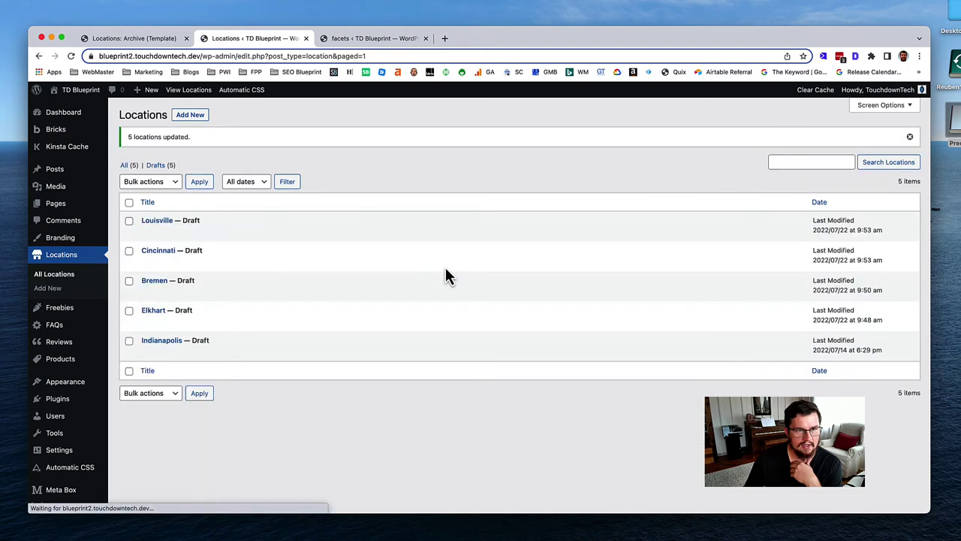
Step: Bulk-edit all five locations to set their status to Published and update them
click(130, 202)
click(150, 181)
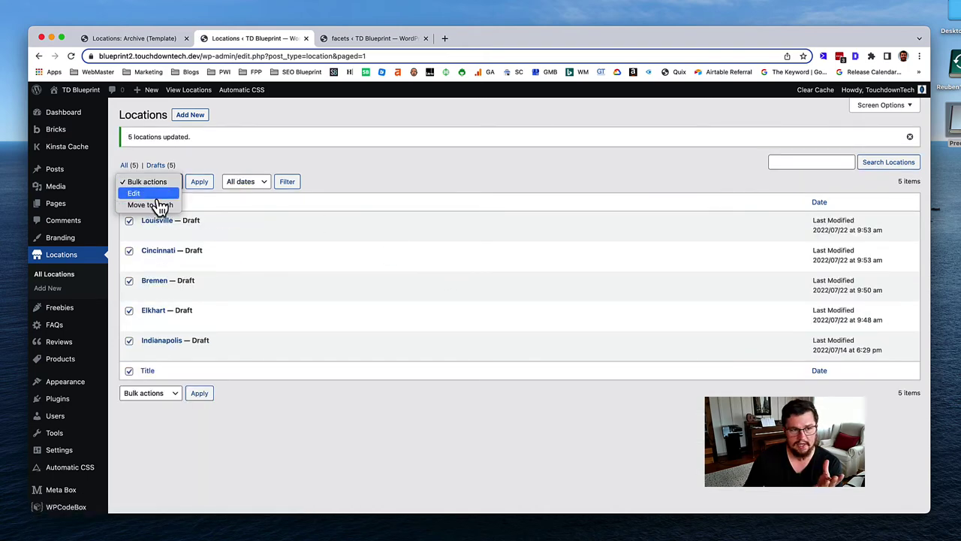
click(156, 198)
click(201, 184)
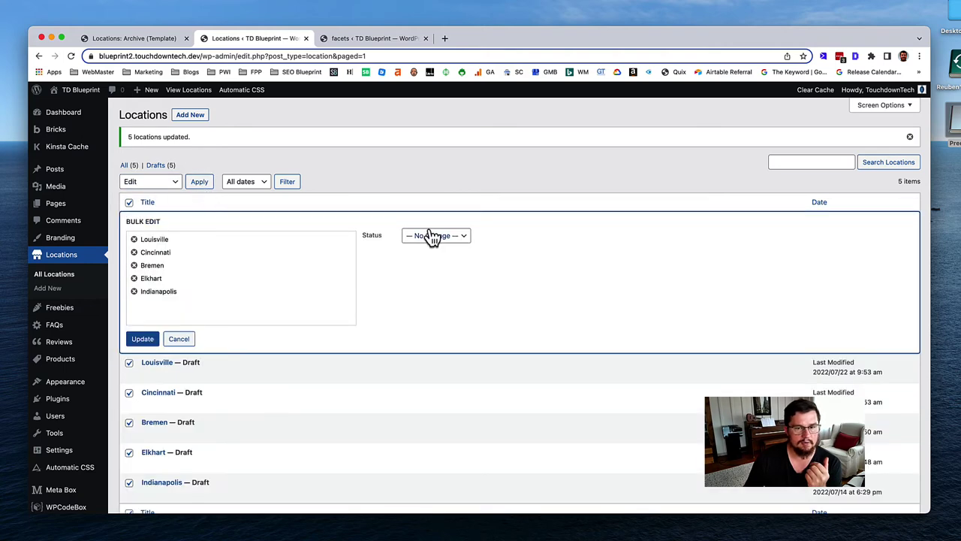
click(432, 237)
click(433, 248)
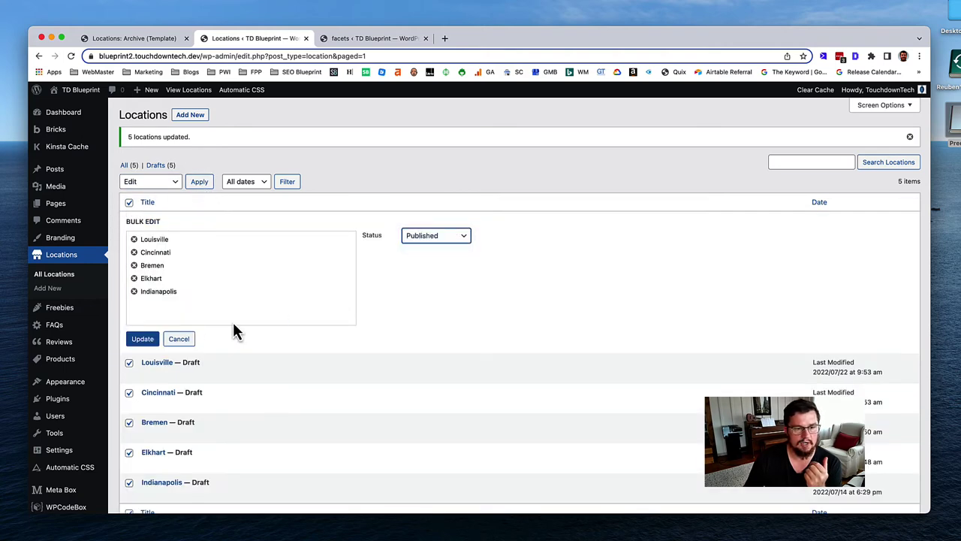
click(143, 342)
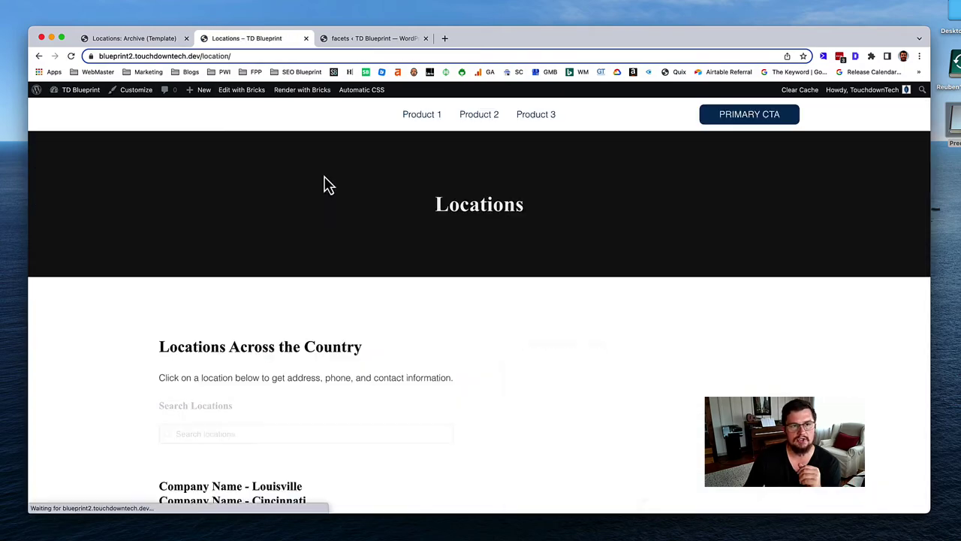
Step: Check which locations are marked on the front-end Locations archive map, and return to the Locations post list
scroll(321, 191, down, 3)
scroll(320, 195, down, 5)
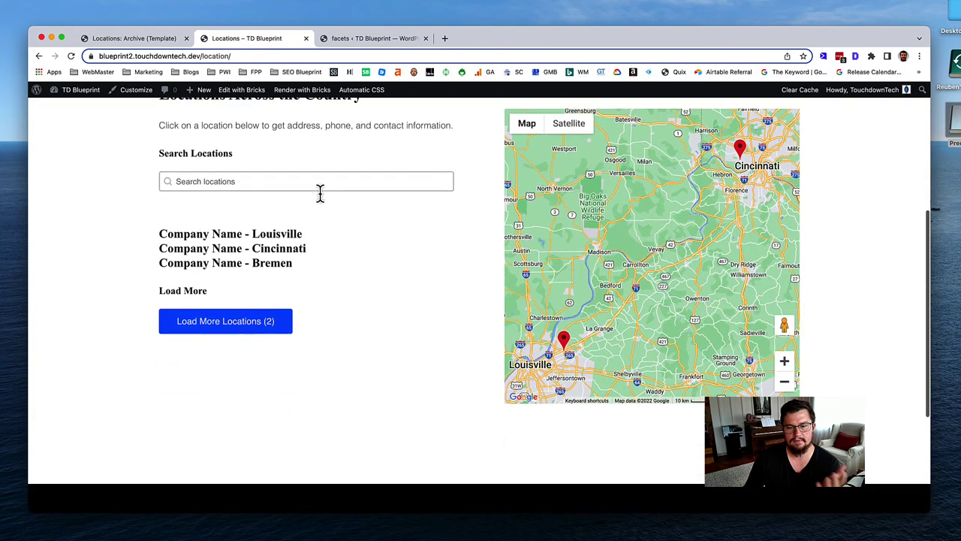
scroll(320, 195, up, 5)
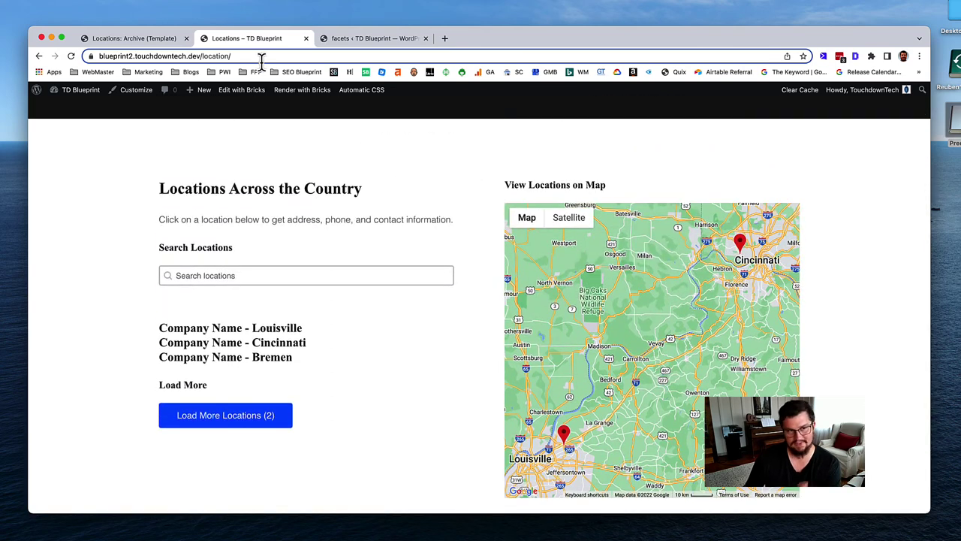
scroll(150, 118, left, 5)
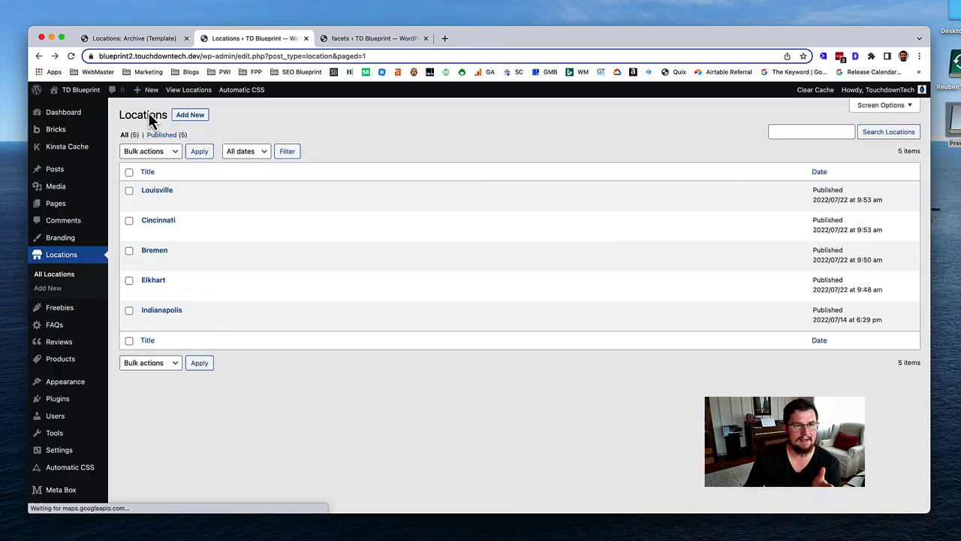
Step: Open the Bremen location and examine where its address map places the marker
click(154, 251)
scroll(823, 323, down, 8)
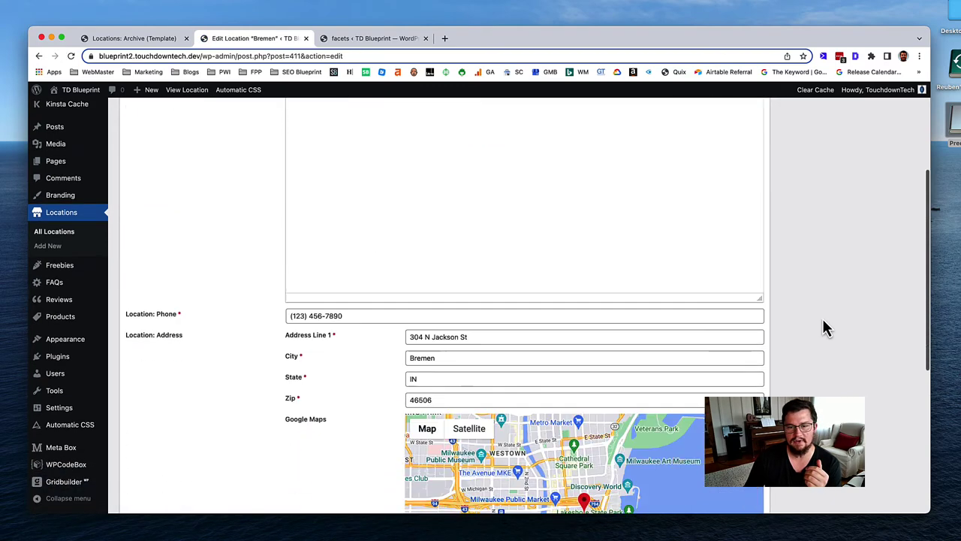
scroll(823, 318, down, 1)
scroll(822, 318, up, 2)
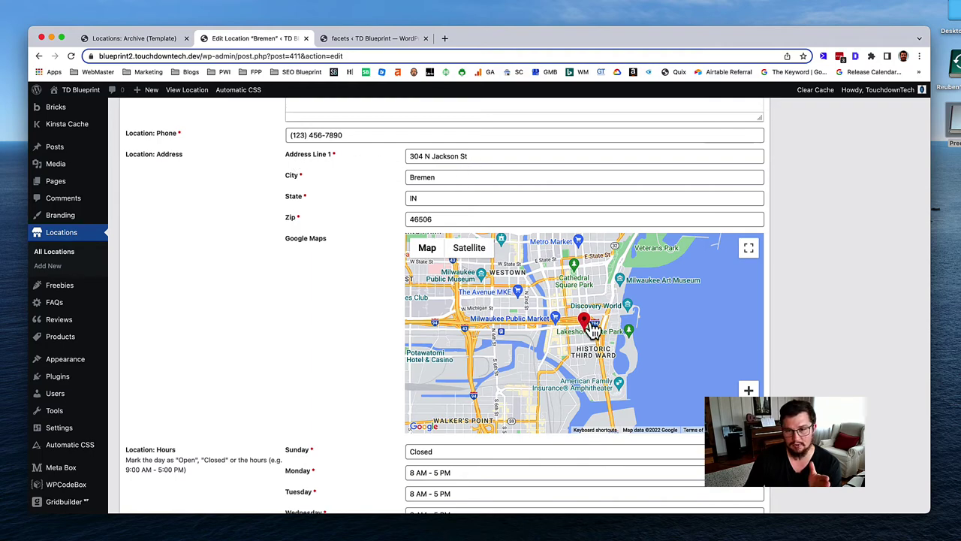
scroll(590, 323, down, 2)
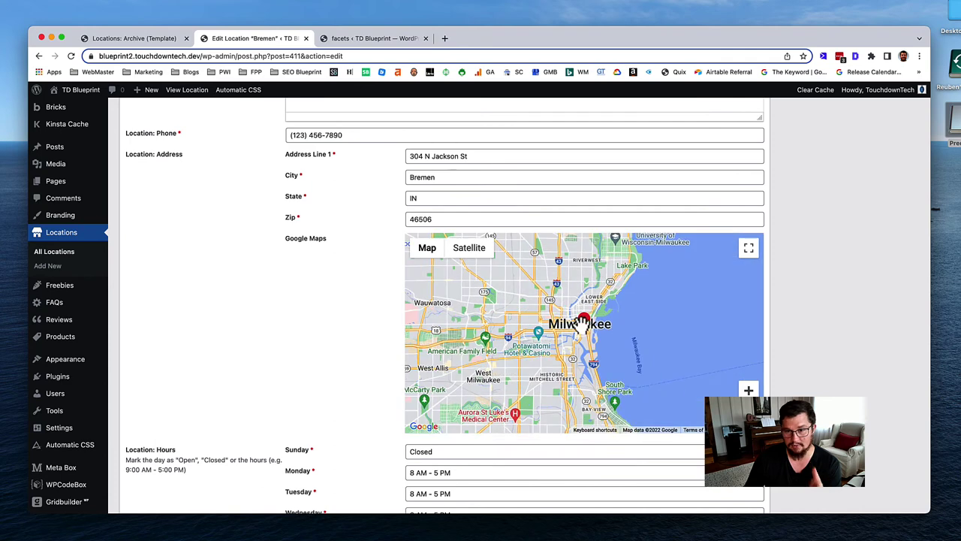
Step: Set the Bremen location's Address Line 1 to the suggested full address in Bremen, IN, USA and update the post
click(489, 156)
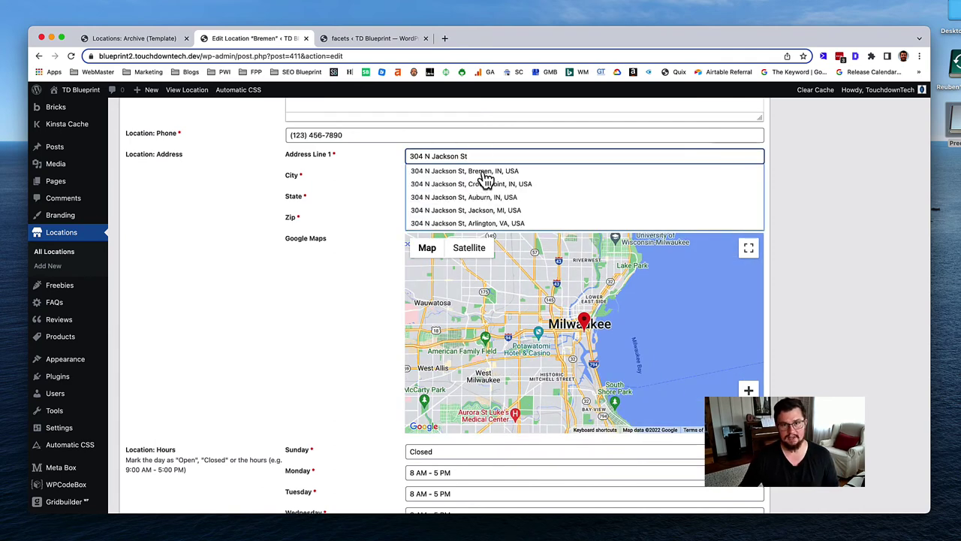
click(481, 172)
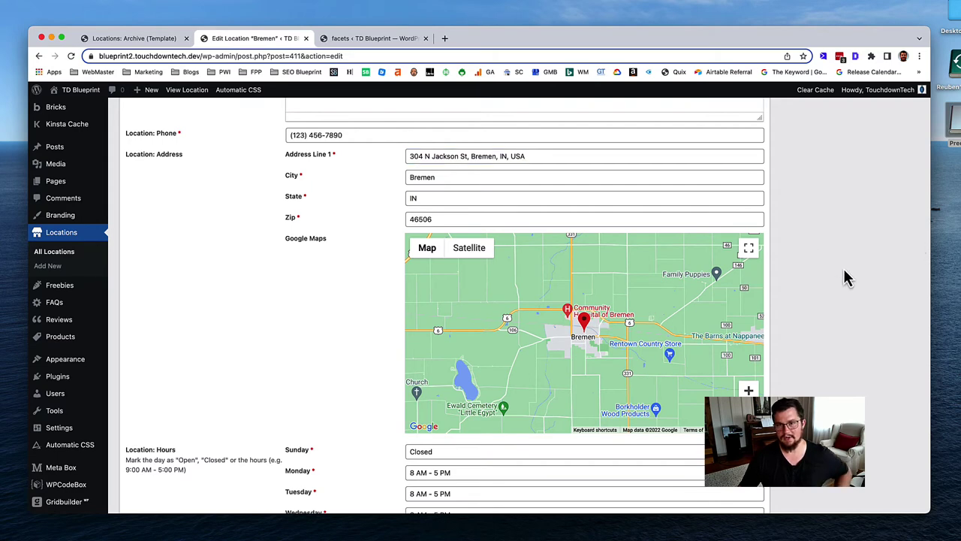
scroll(794, 293, up, 5)
click(896, 121)
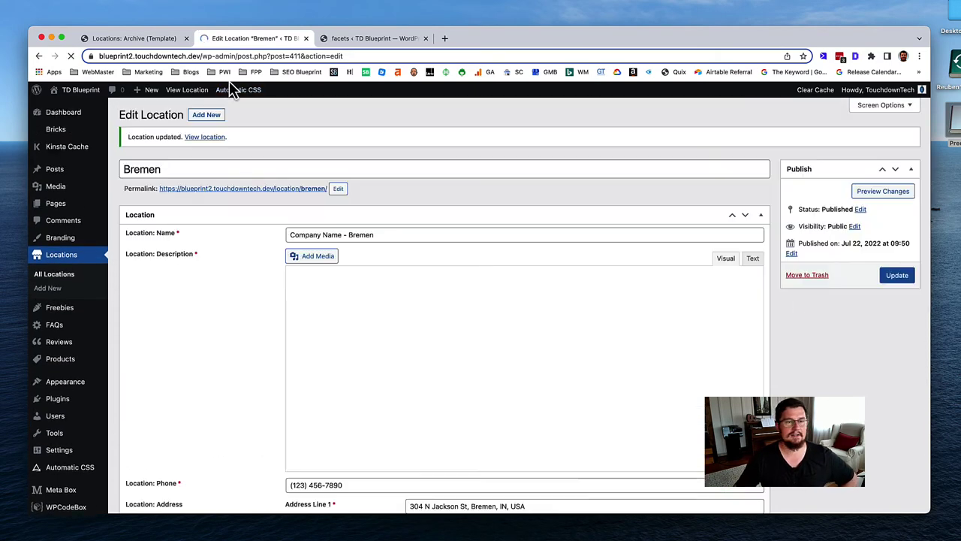
Step: Open the Elkhart location, set its Address Line 1 to the suggested full address in Elkhart, IN, USA and update the post
click(63, 280)
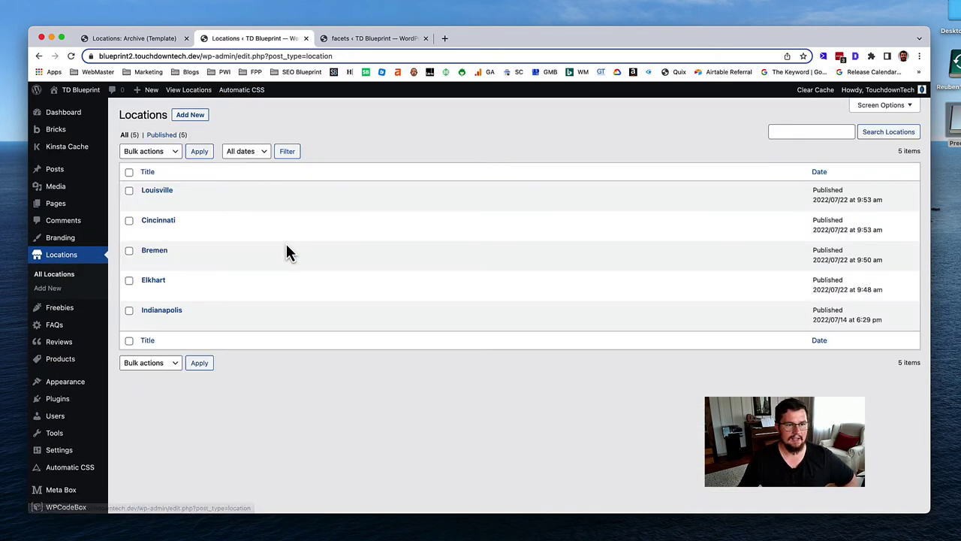
click(154, 280)
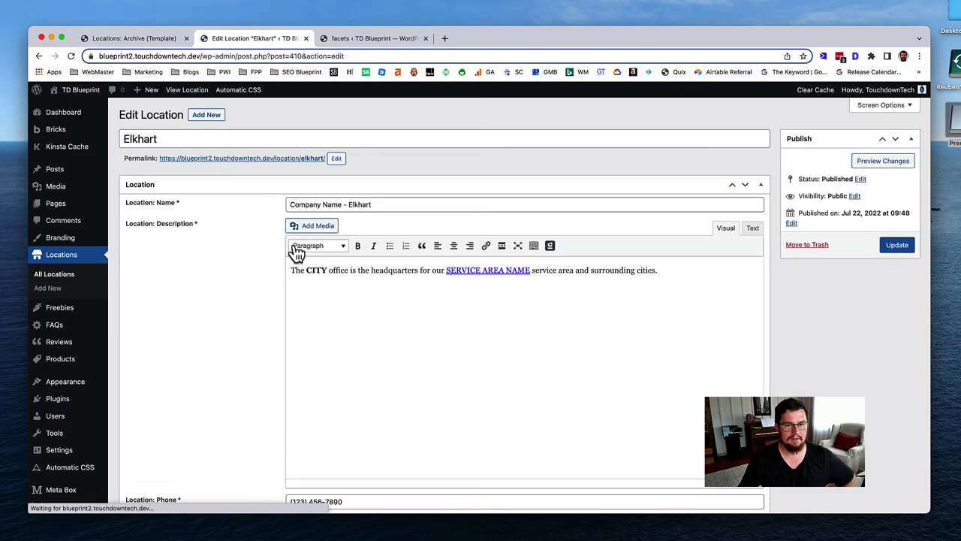
scroll(245, 279, down, 8)
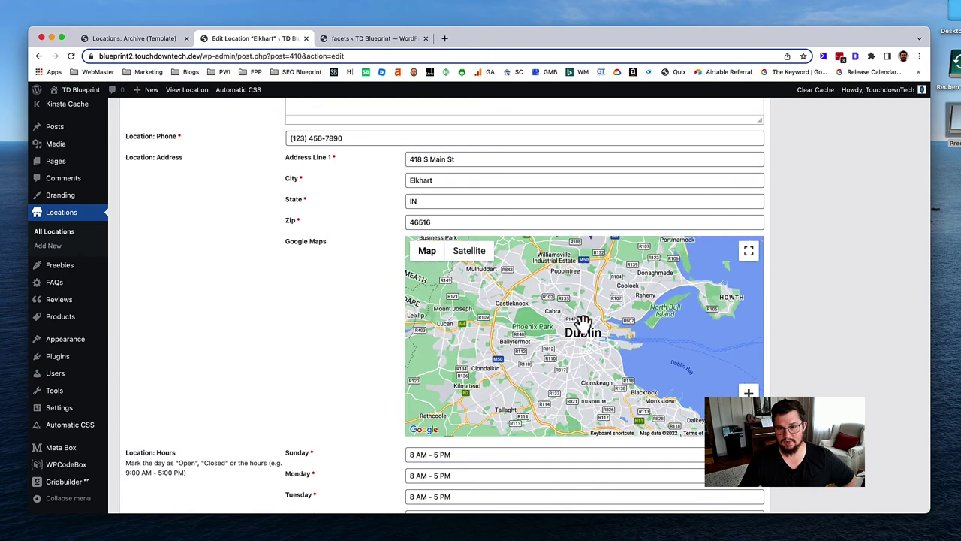
click(486, 165)
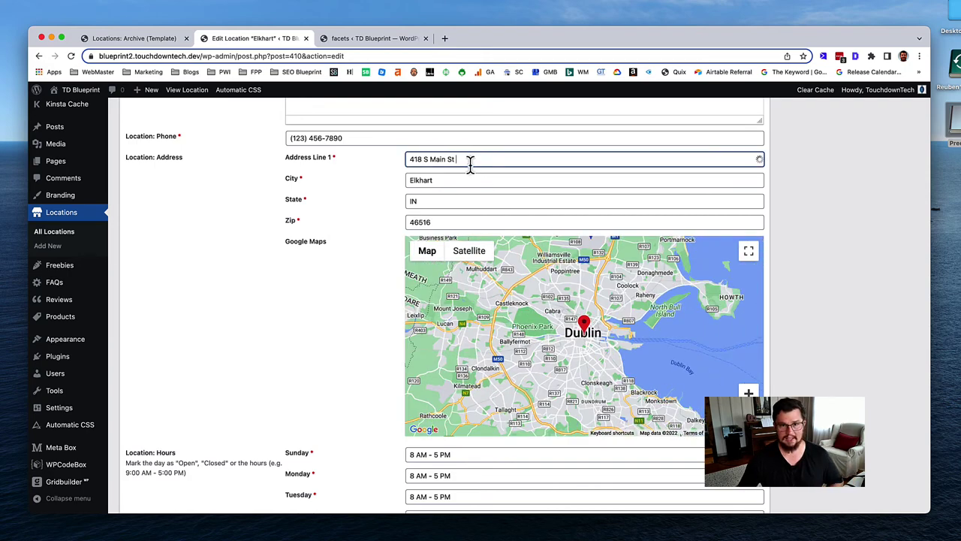
click(481, 185)
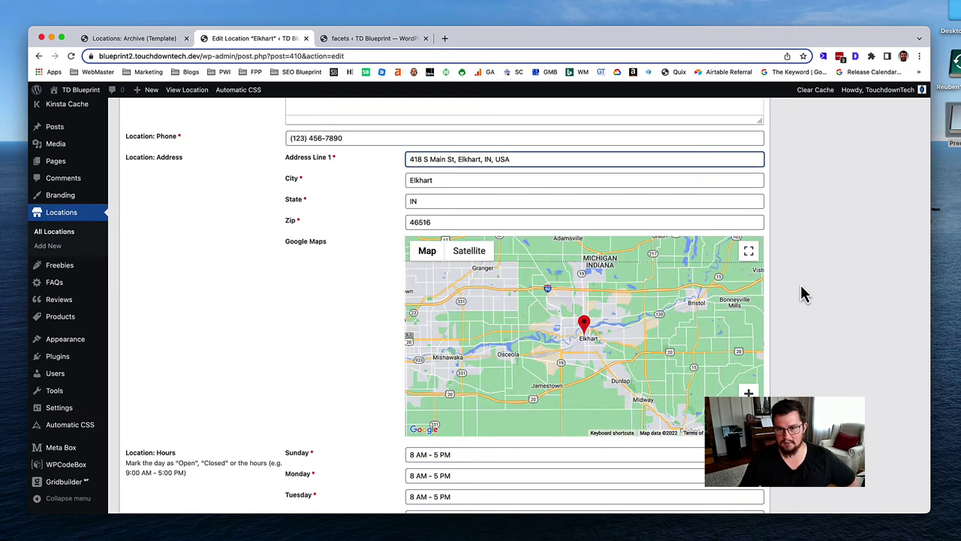
scroll(803, 300, up, 10)
click(898, 198)
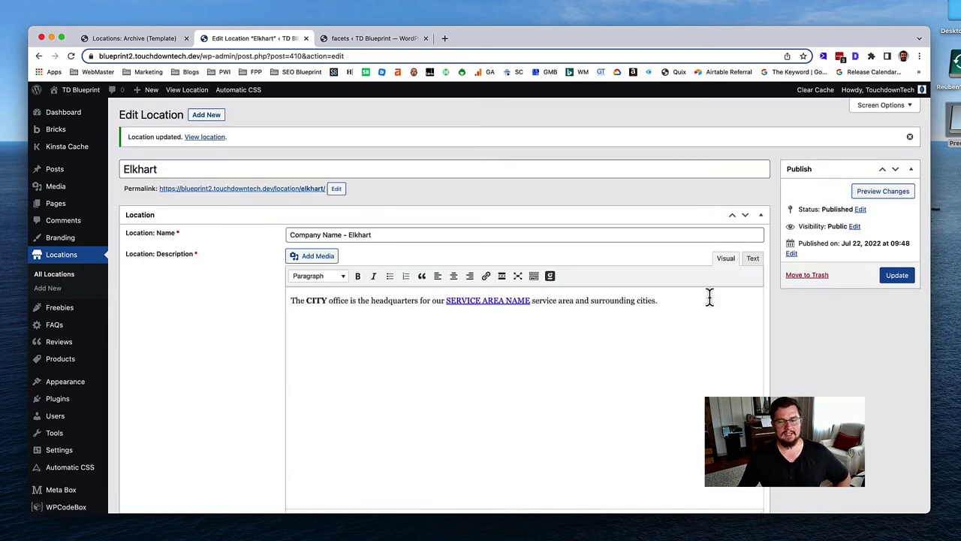
Step: Review the Elkhart location's Address Line 1, highlighting the street portion and the complete address
scroll(813, 318, down, 9)
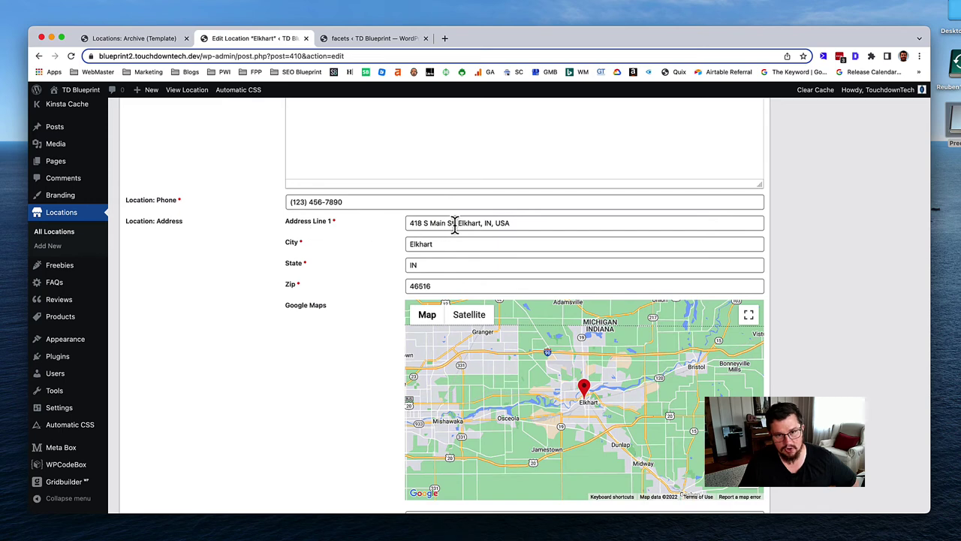
drag(455, 223, 406, 223)
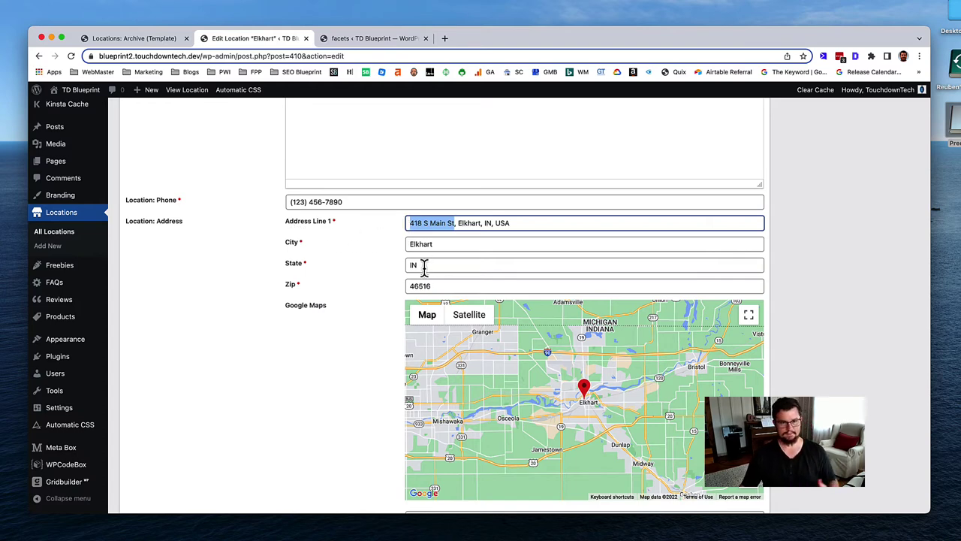
click(529, 223)
triple_click(525, 223)
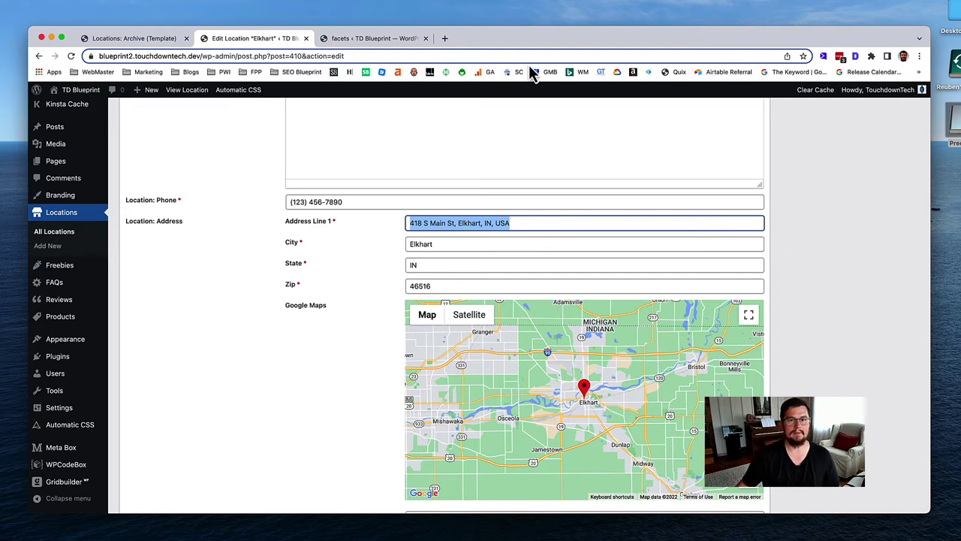
Step: Open stairzone.com in a new browser tab and examine the National Headquarters location page's office info and map
click(445, 39)
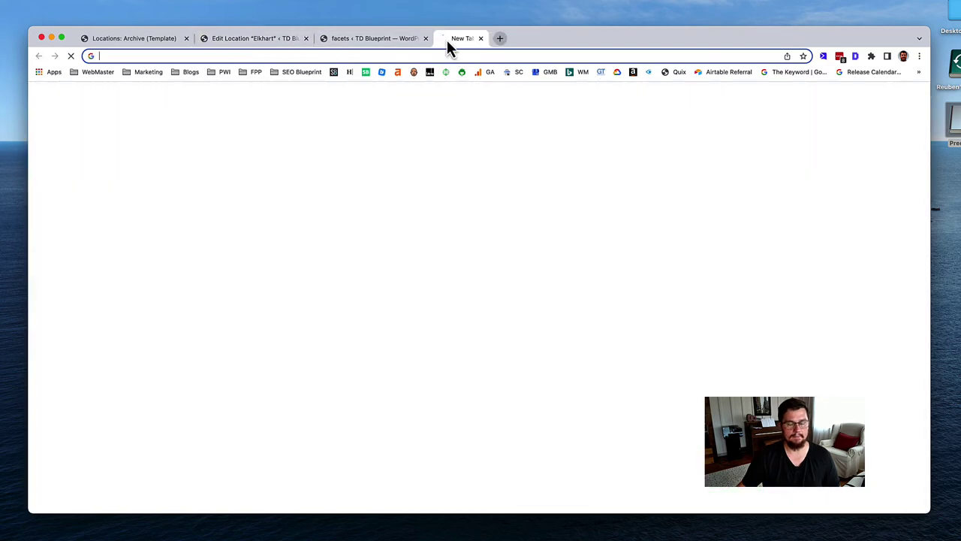
text(stair)
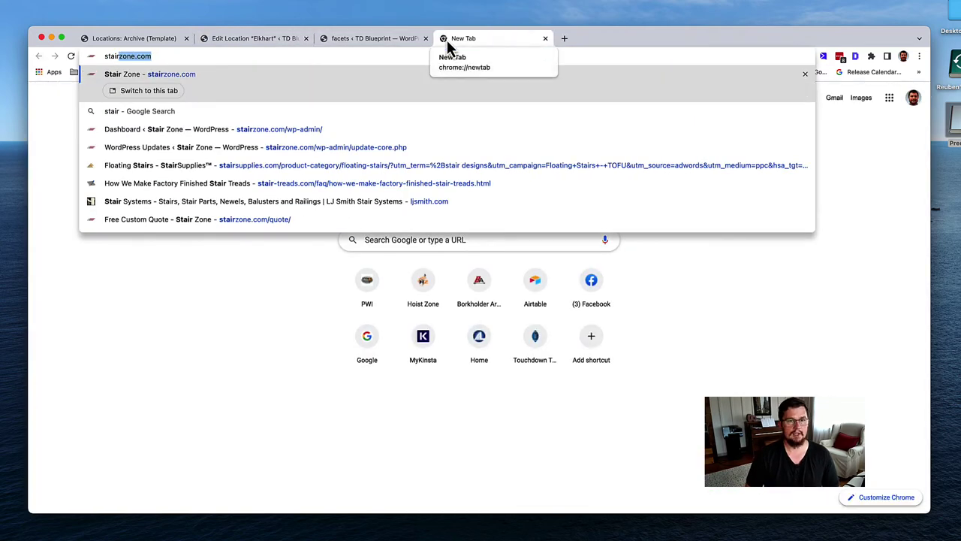
key(Return)
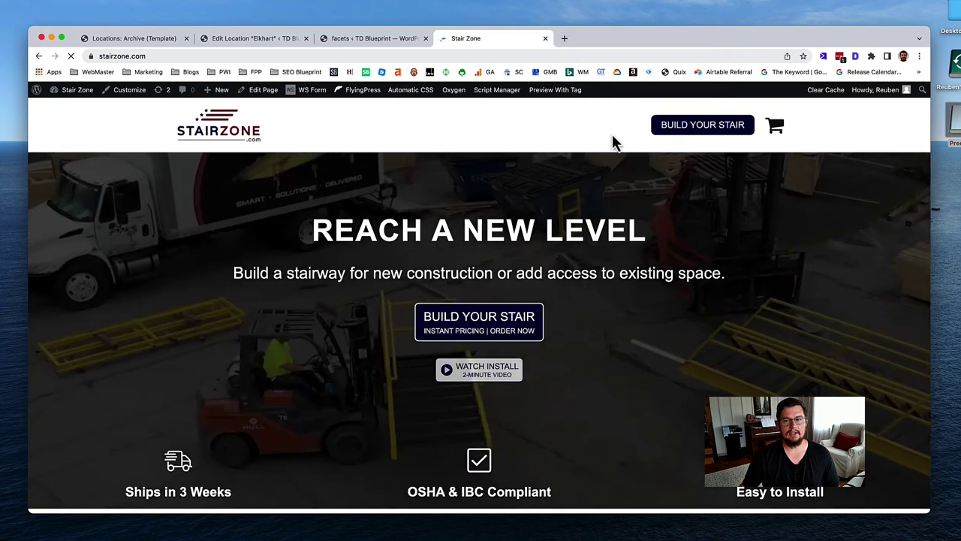
scroll(623, 170, down, 15)
scroll(623, 170, down, 10)
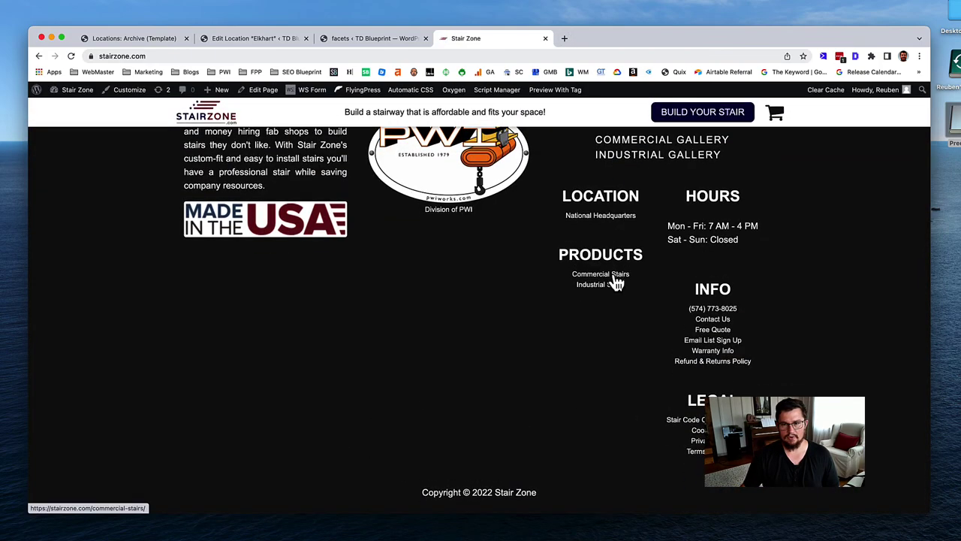
click(607, 217)
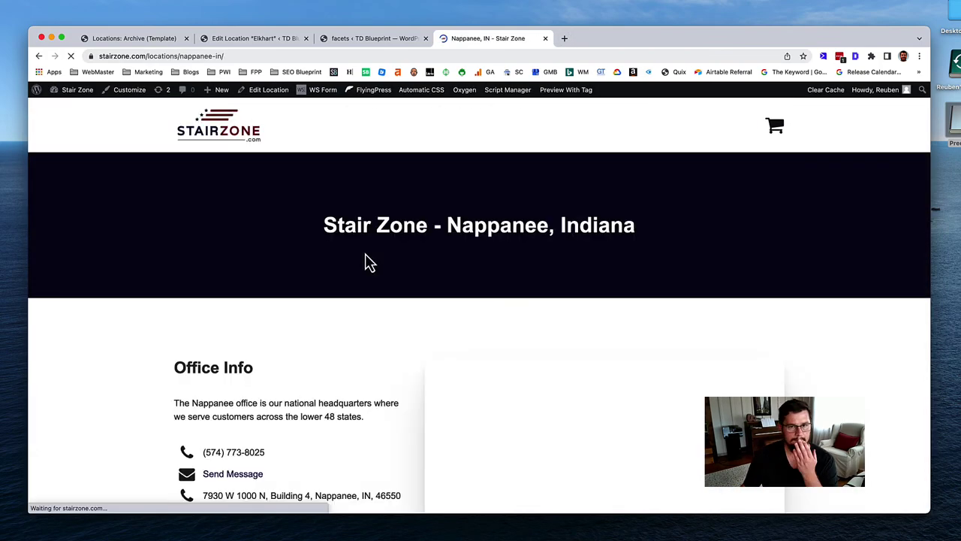
scroll(368, 261, down, 3)
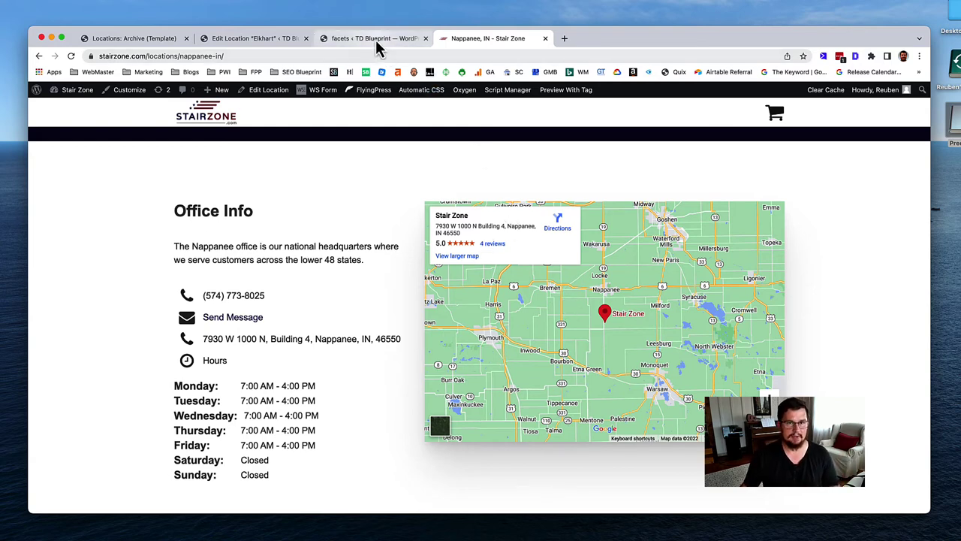
Step: Return to the Elkhart location post and review its address fields and Google Maps preview
click(275, 38)
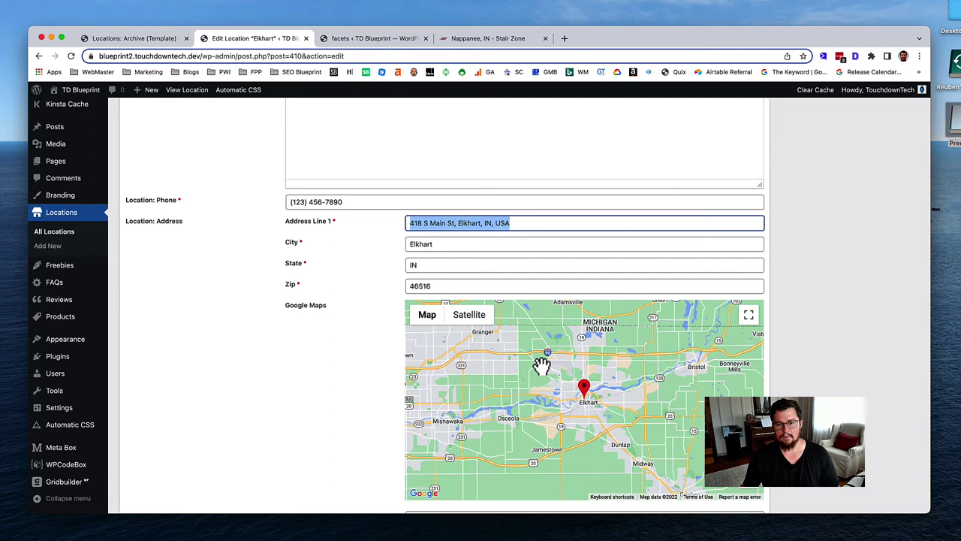
mouse_move(409, 319)
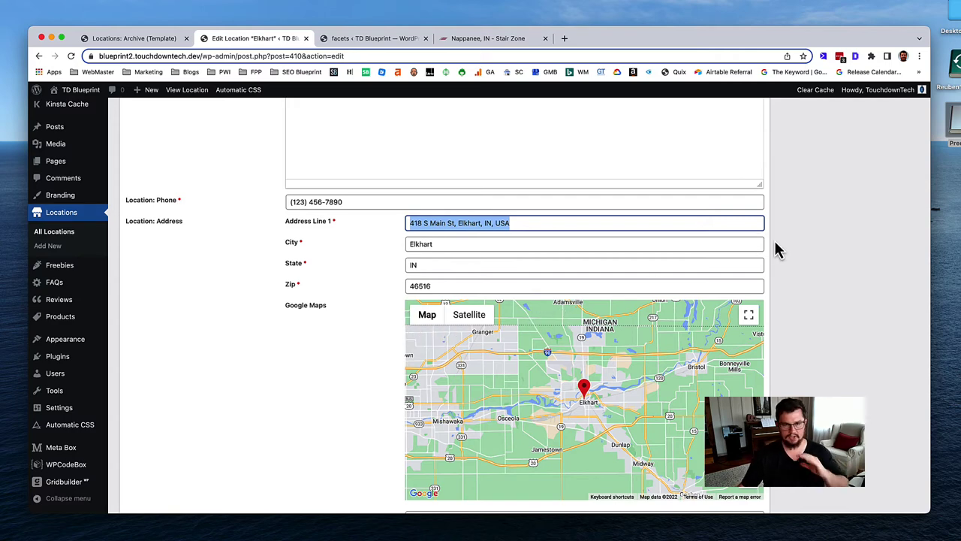
click(815, 250)
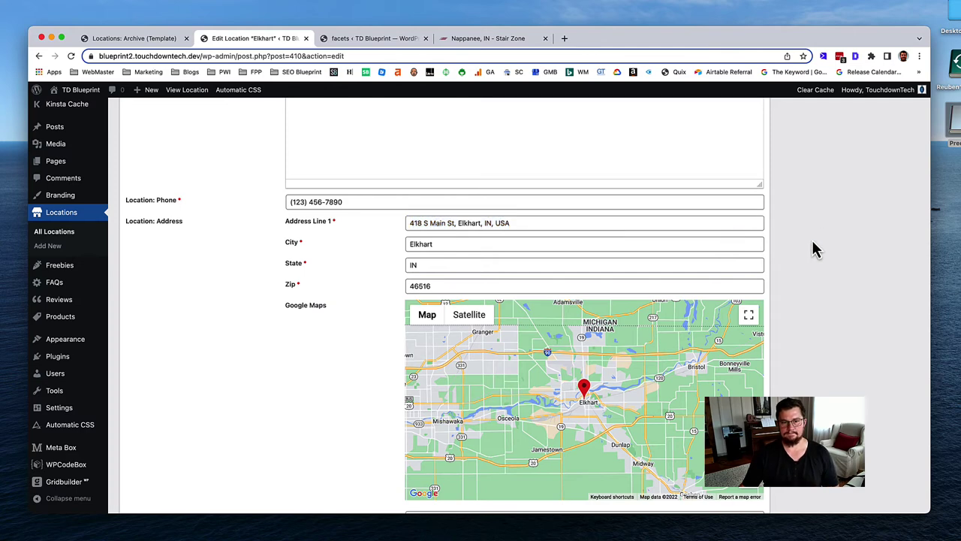
scroll(794, 268, down, 1)
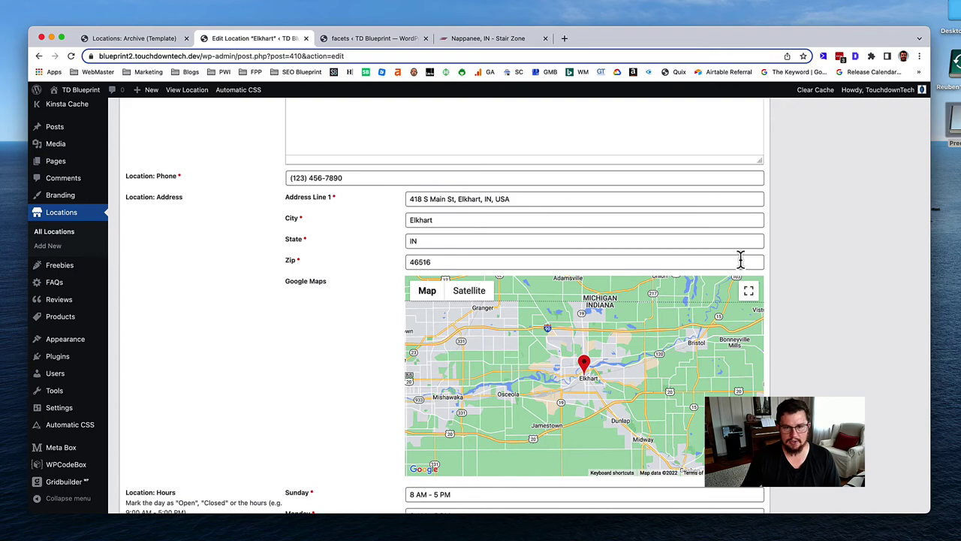
scroll(743, 262, down, 5)
scroll(758, 270, up, 4)
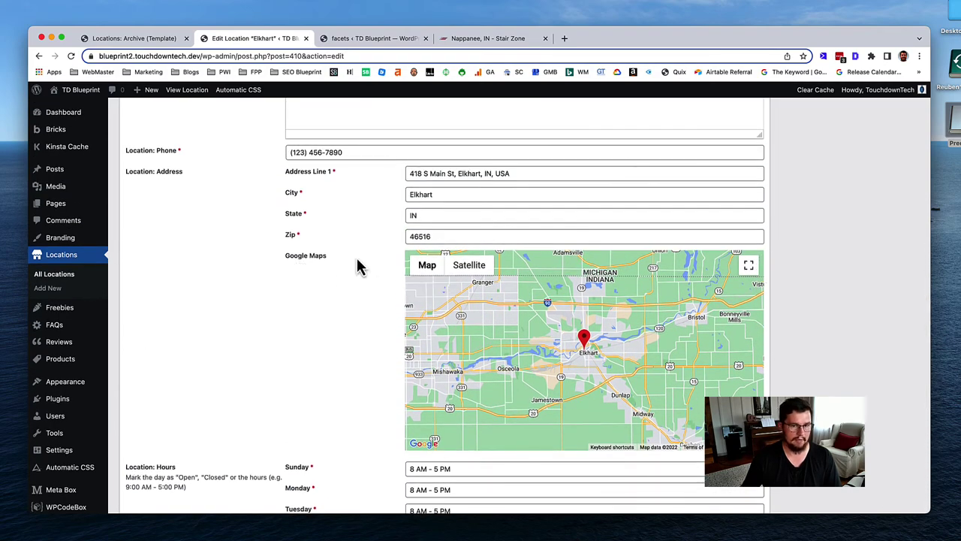
scroll(113, 436, down, 2)
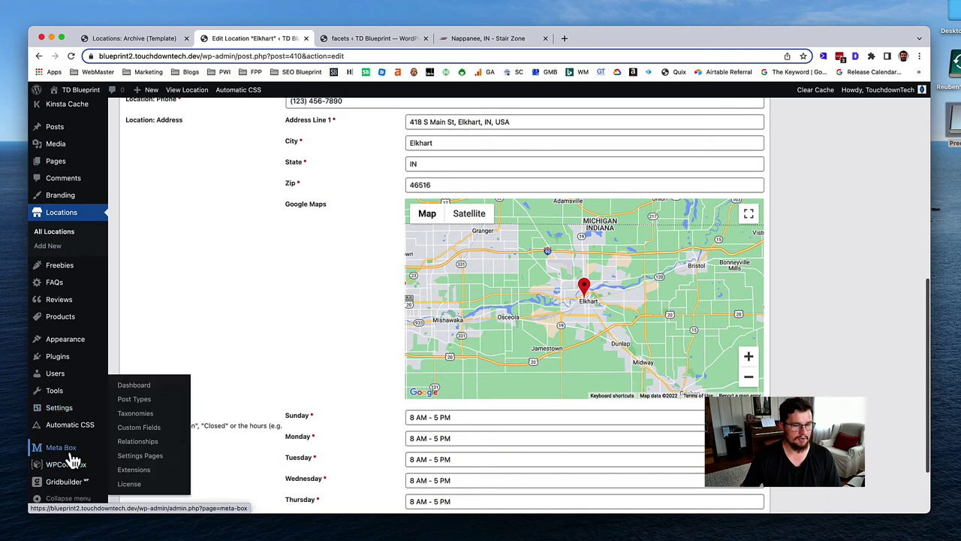
Step: Open the Location field group in Meta Box and bring up the sub fields of its Location: Address group
click(139, 427)
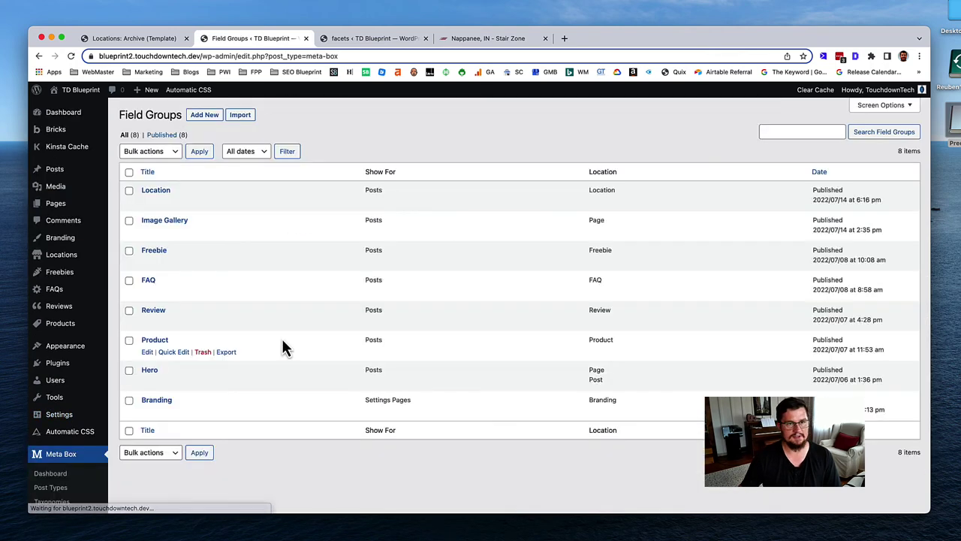
click(155, 189)
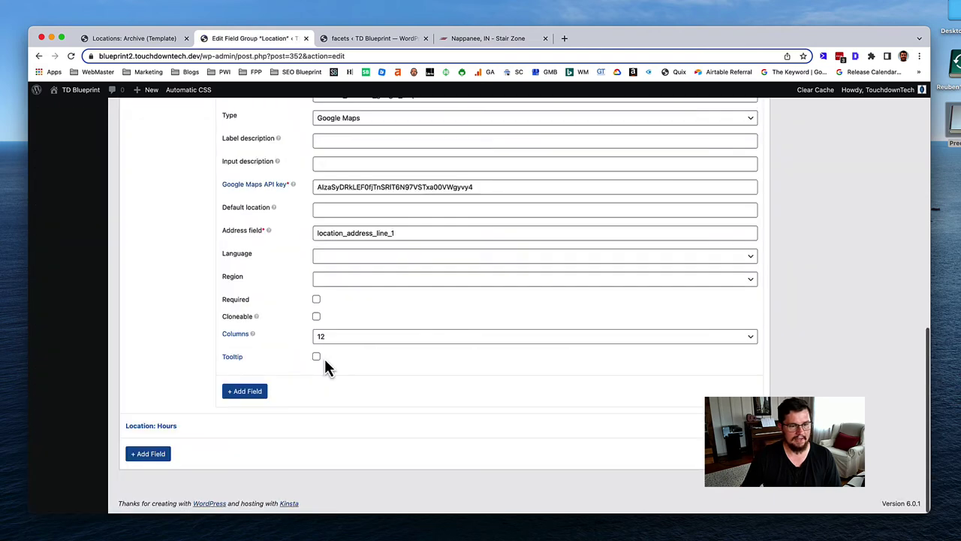
scroll(321, 365, up, 4)
scroll(328, 184, up, 10)
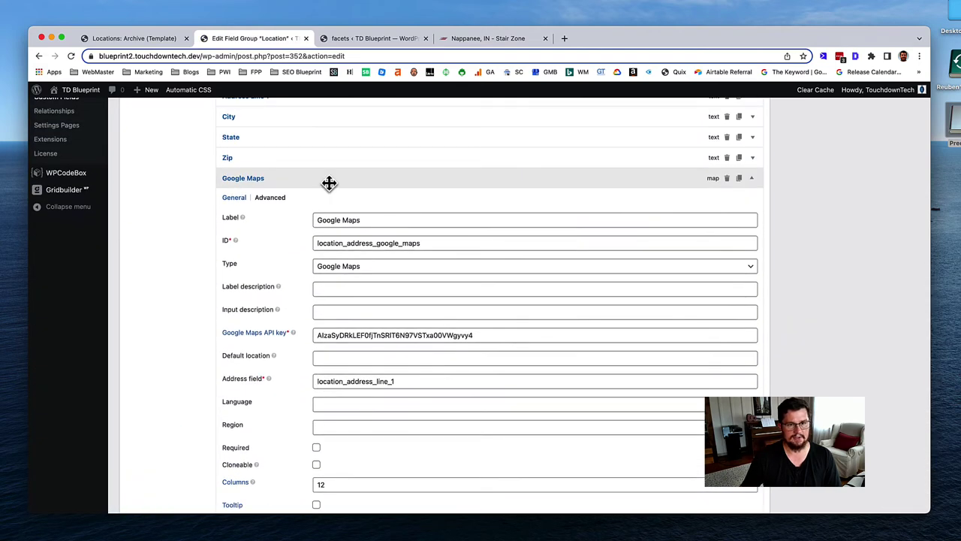
scroll(331, 263, down, 2)
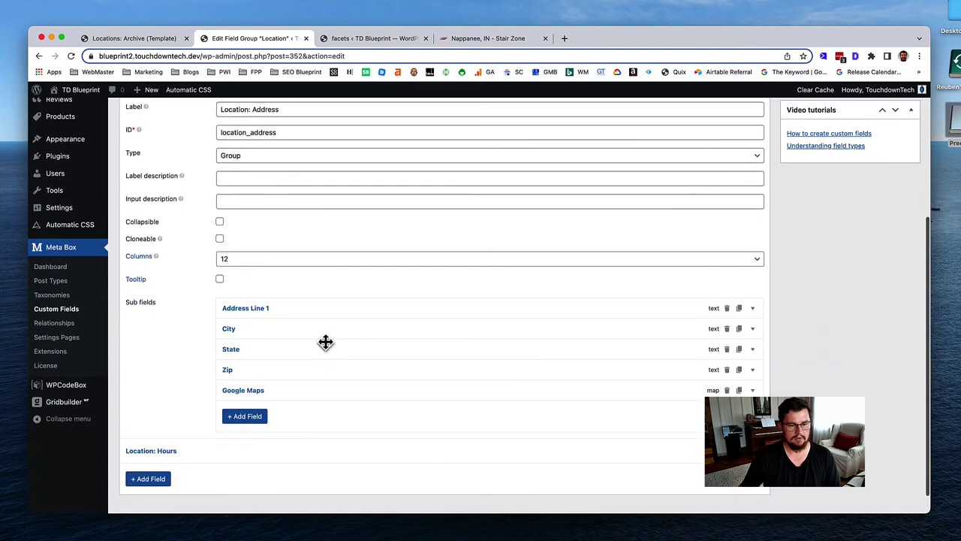
Step: Add a Text sub field to the Location: Address group
click(244, 419)
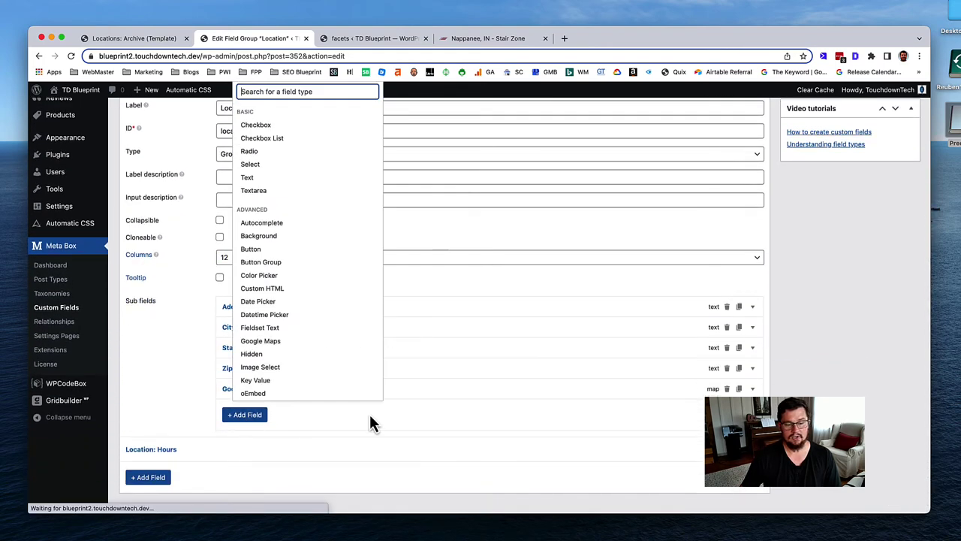
text(Google )
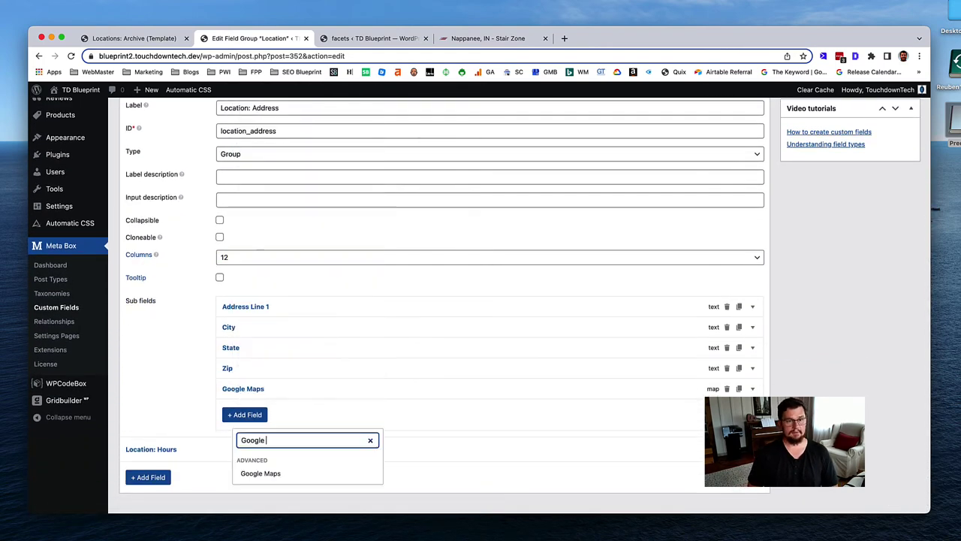
text(Maps Address)
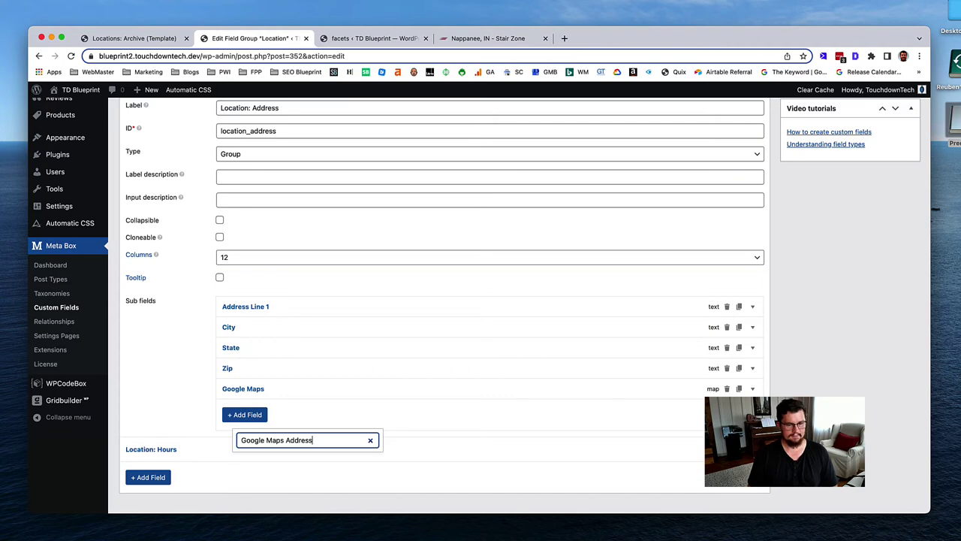
key(super+a)
text(A)
key(BackSpace)
text(text)
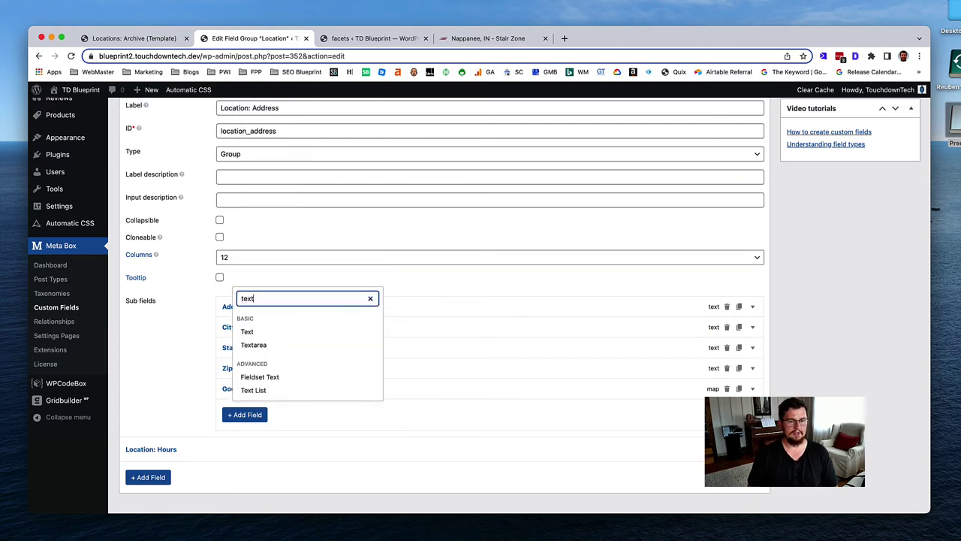
click(259, 332)
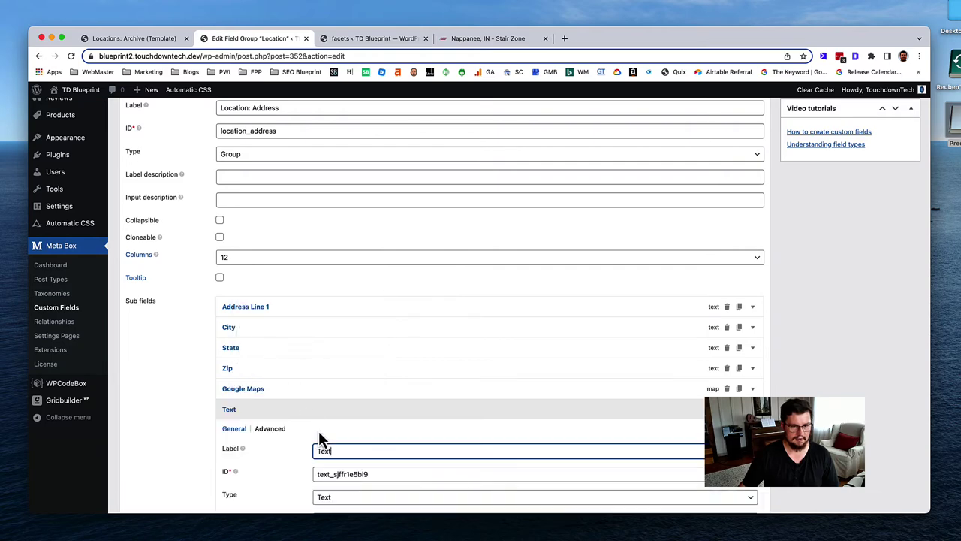
Step: Set the new text sub field's label to "Address for Google Maps"
scroll(352, 441, down, 2)
double_click(350, 404)
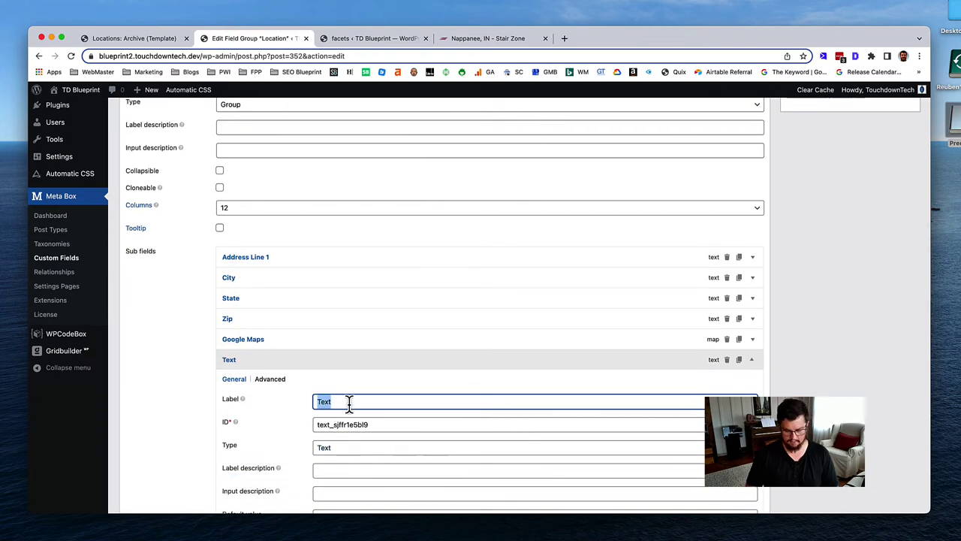
text(ADdres)
key(BackSpace)
key(BackSpace)
key(BackSpace)
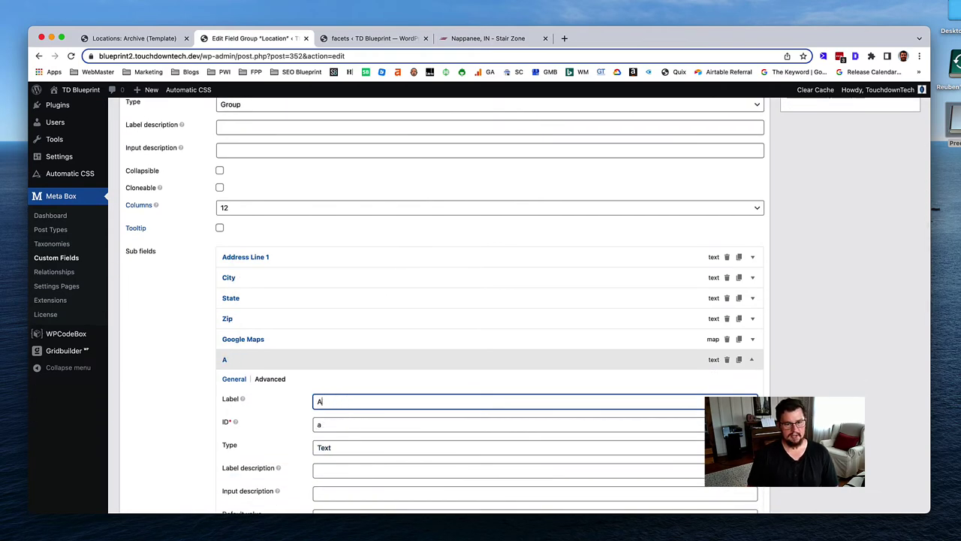
text(dress for )
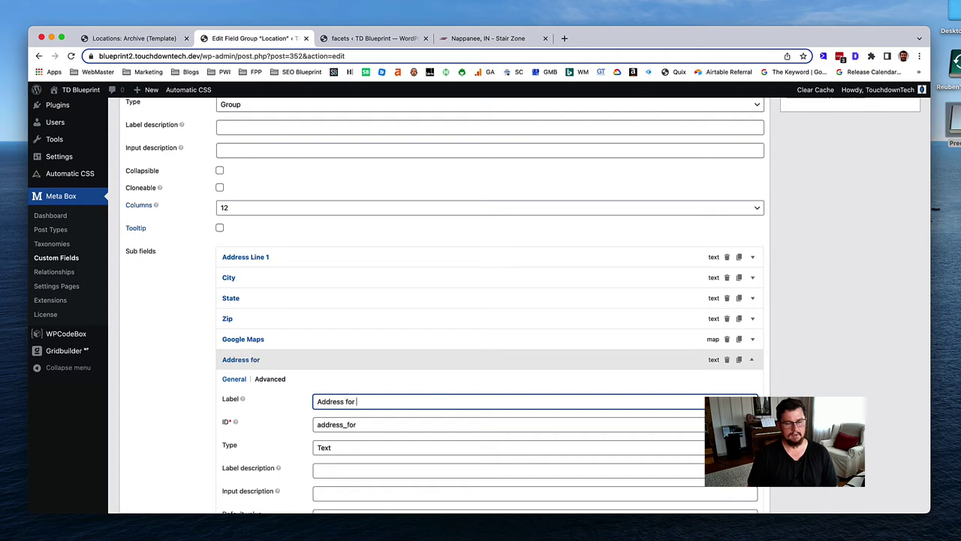
text(Google Maps)
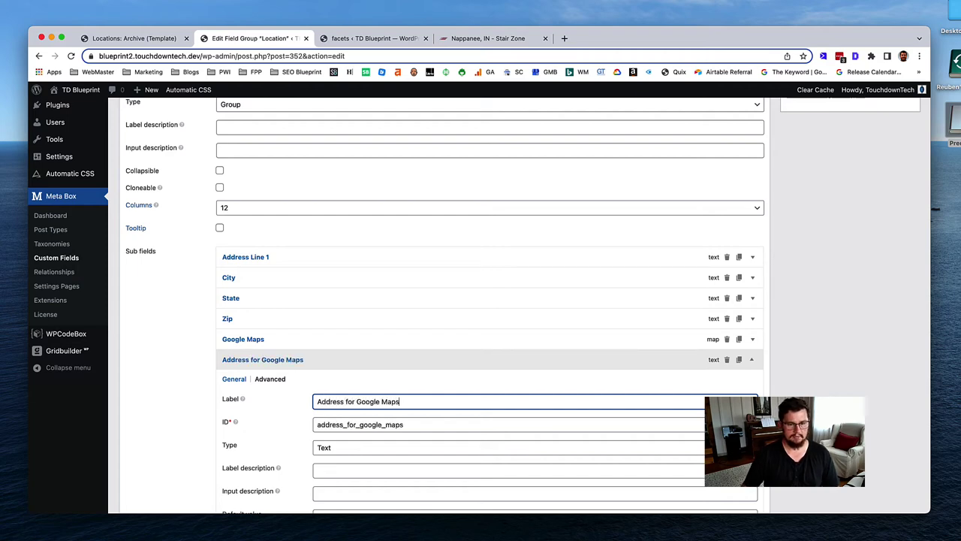
Step: Prefix the new sub field's ID with "location_" so it reads location_address_for_google_maps
click(340, 426)
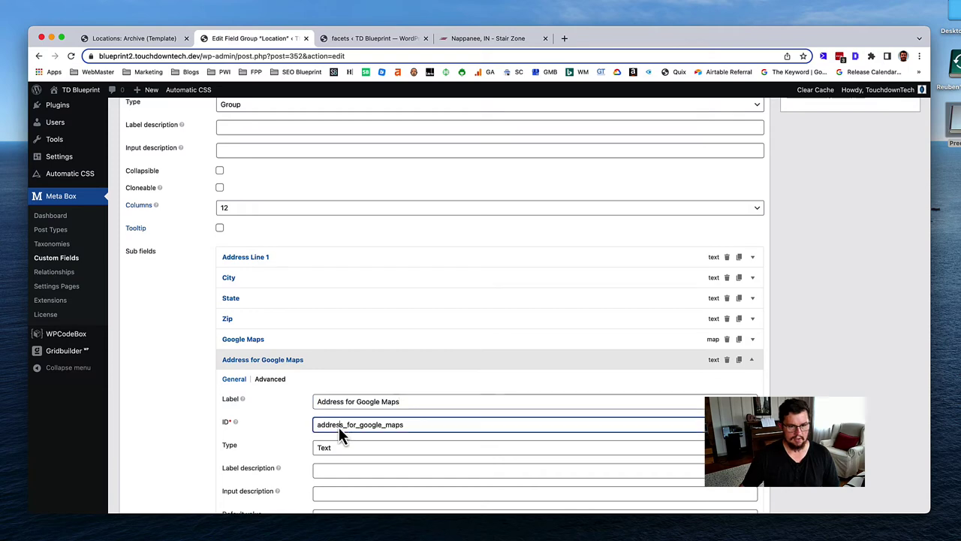
text(location)
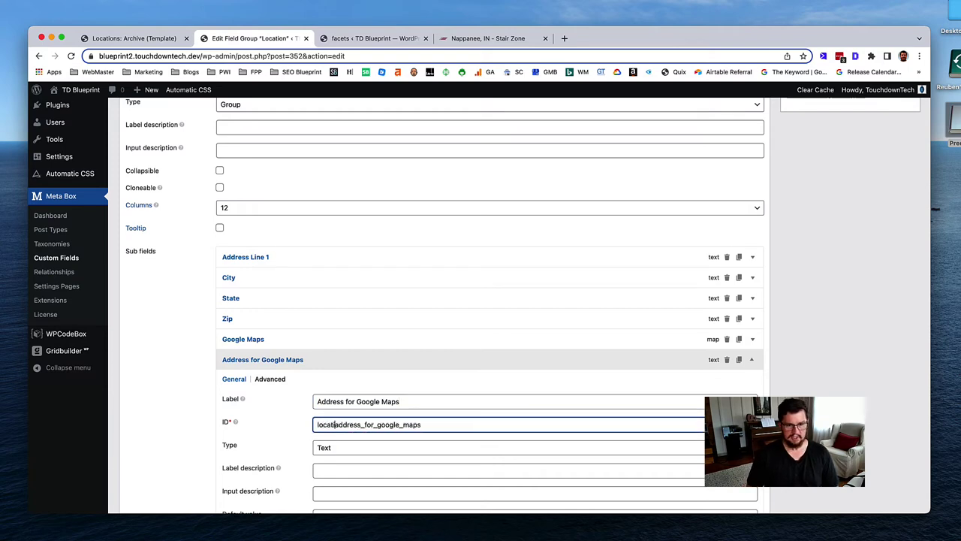
text())
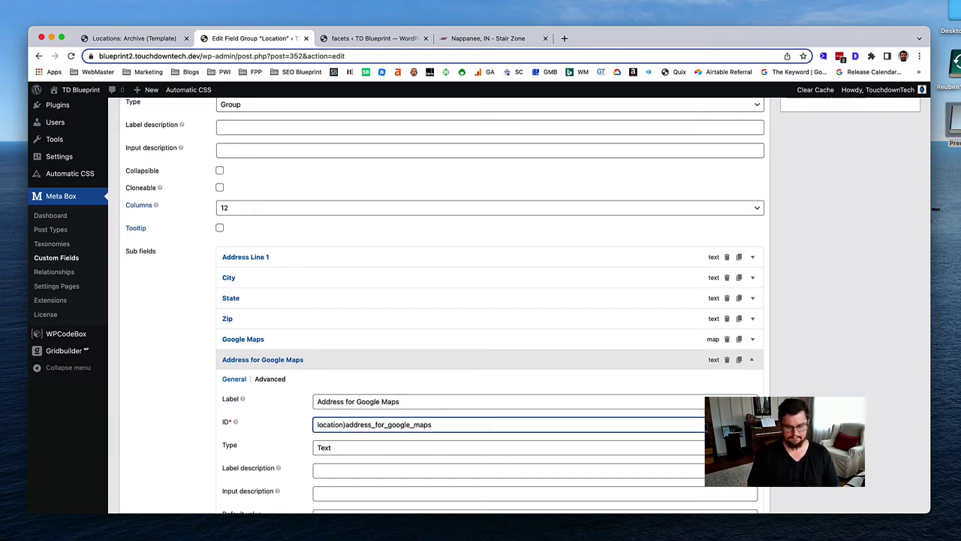
key(BackSpace)
text(_)
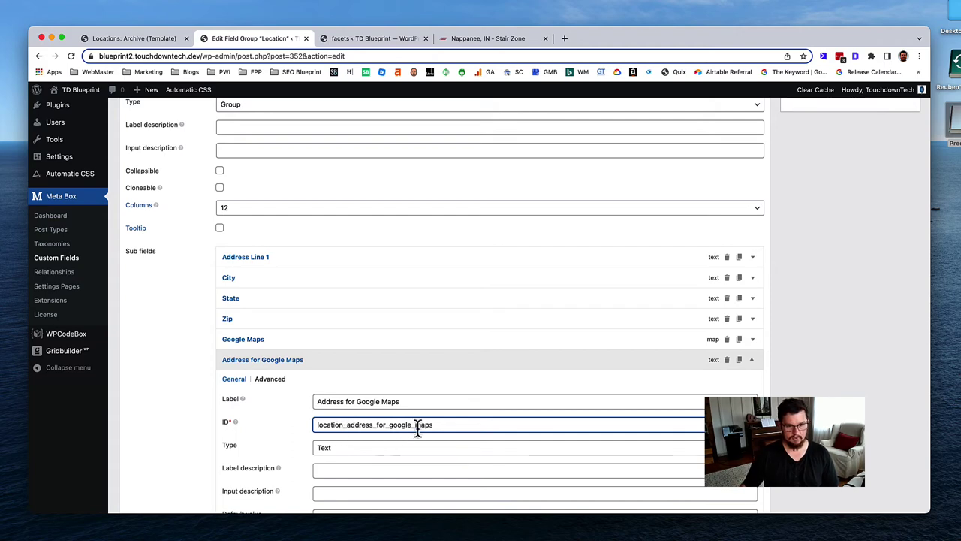
Step: Make the Address for Google Maps sub field required and move it above the Google Maps sub field
scroll(421, 426, down, 3)
scroll(422, 426, down, 1)
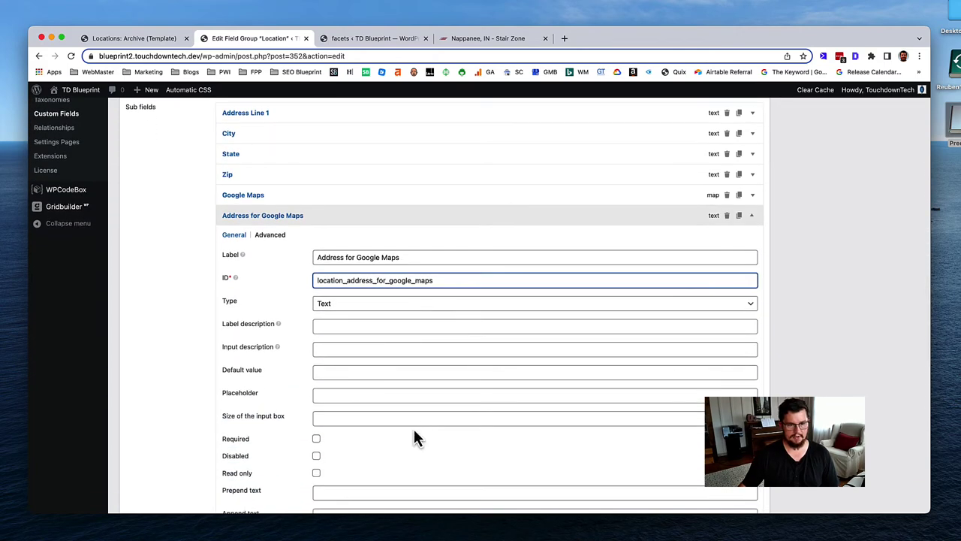
click(316, 440)
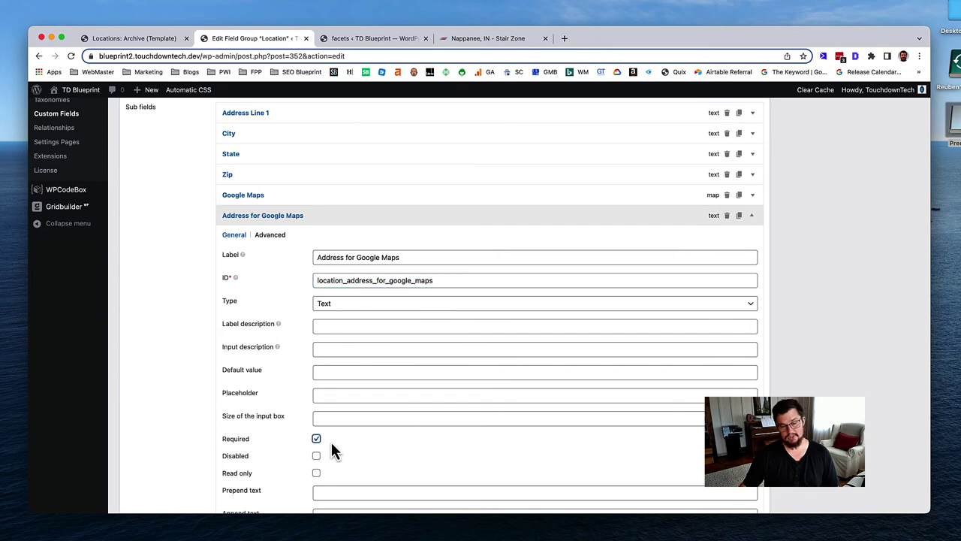
click(412, 219)
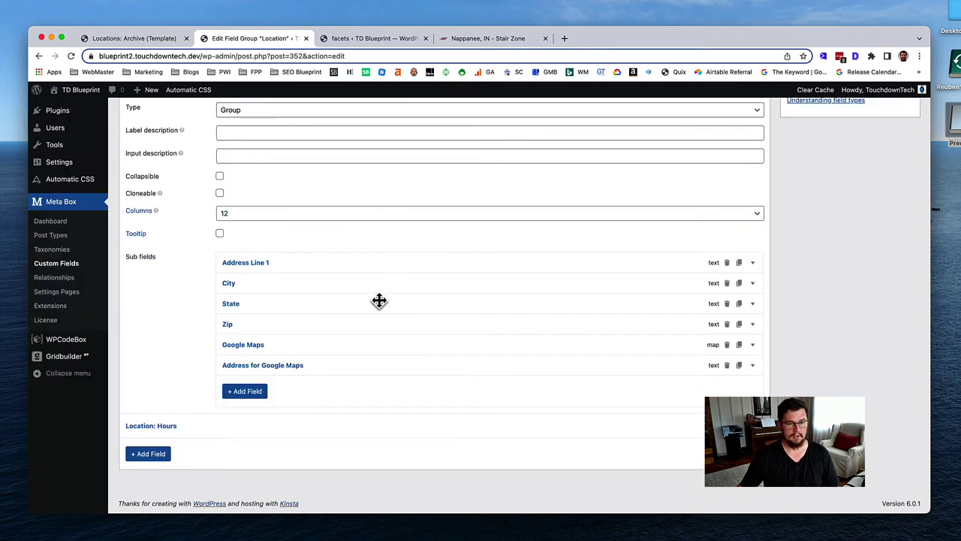
drag(343, 365, 343, 343)
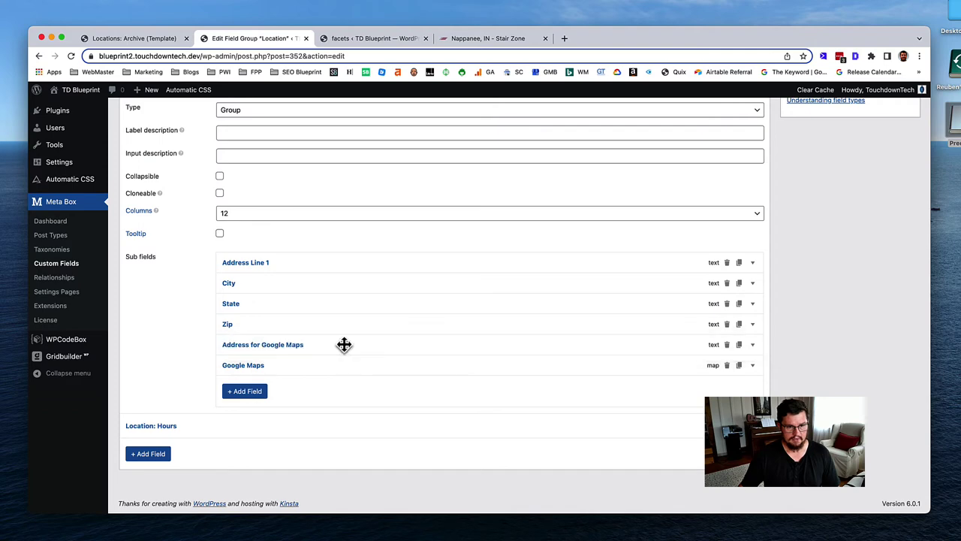
Step: Try location_address_google_maps as the Google Maps sub field's Address field
click(307, 366)
scroll(360, 376, down, 2)
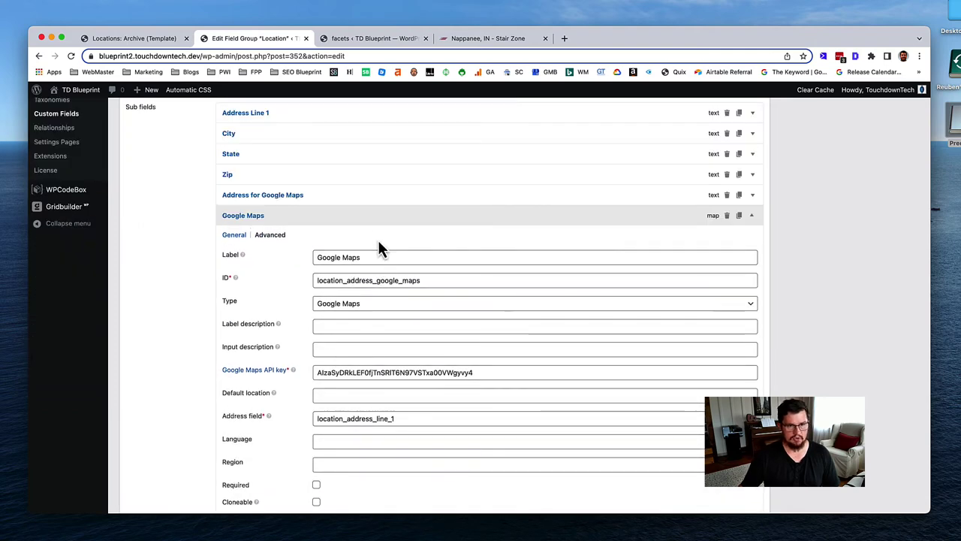
click(355, 198)
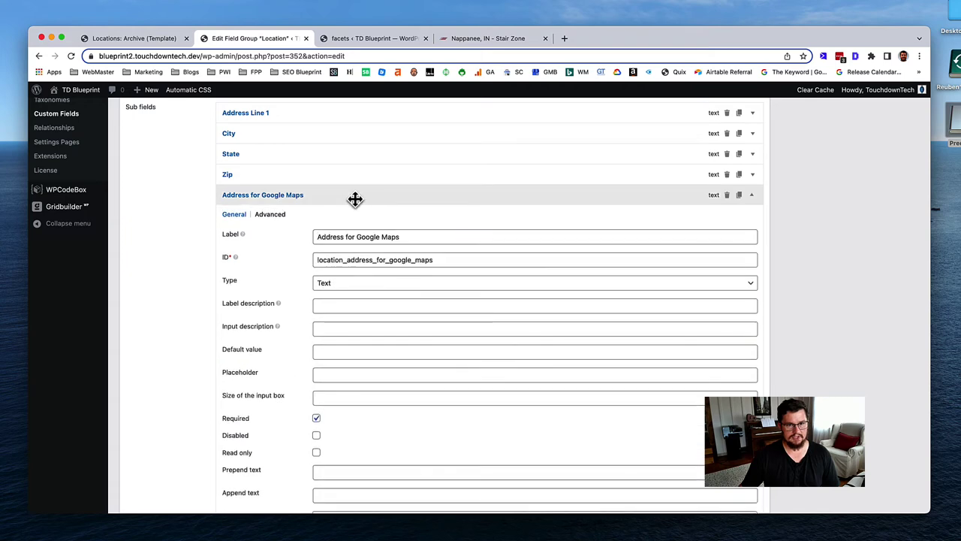
click(355, 199)
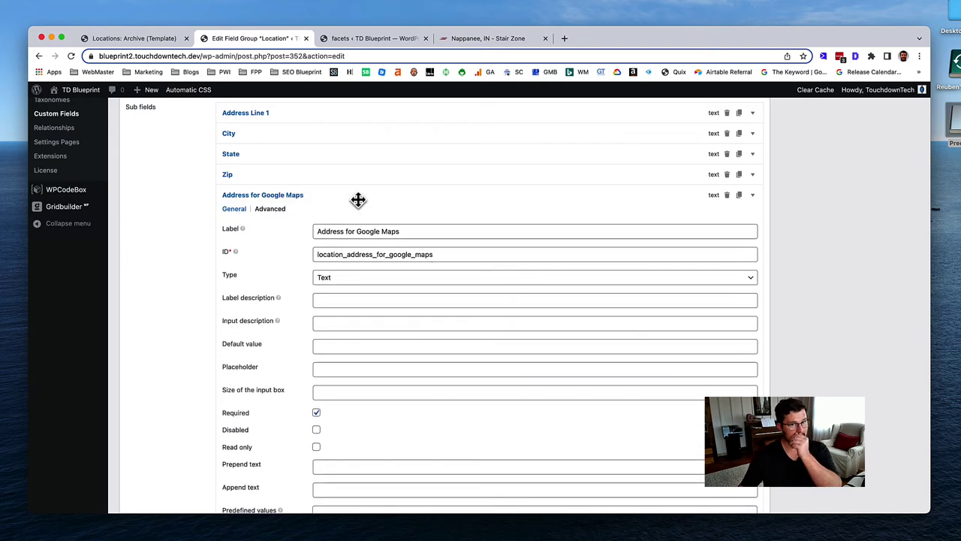
click(357, 215)
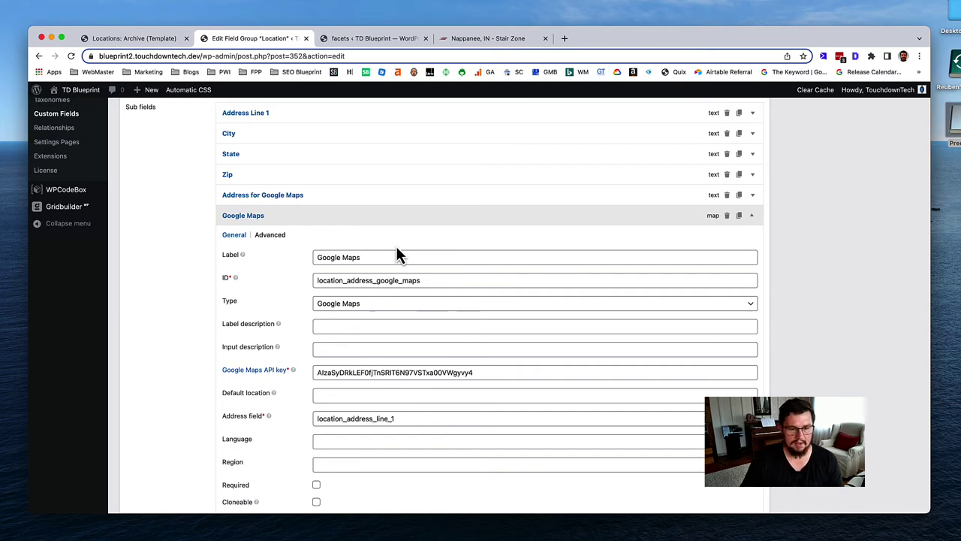
click(411, 419)
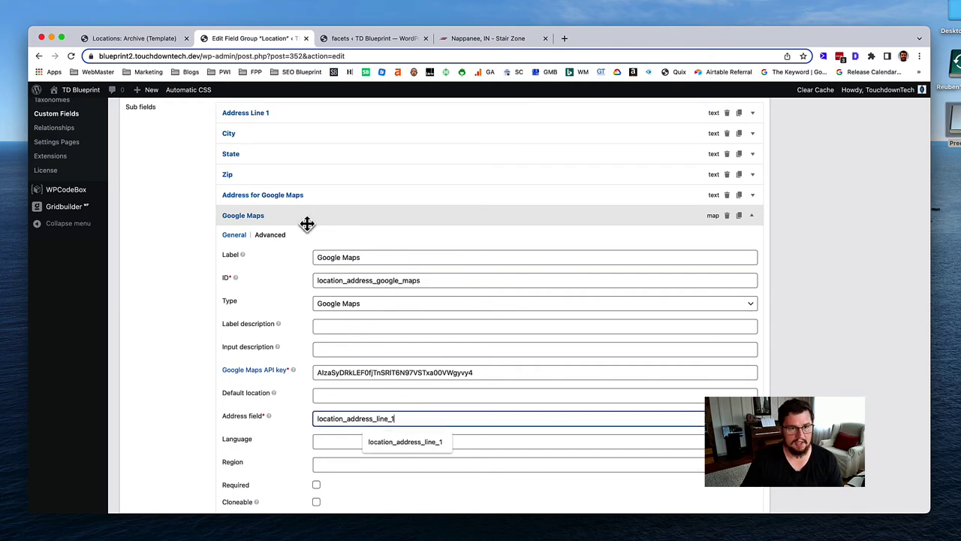
click(579, 424)
key(super+a)
key(BackSpace)
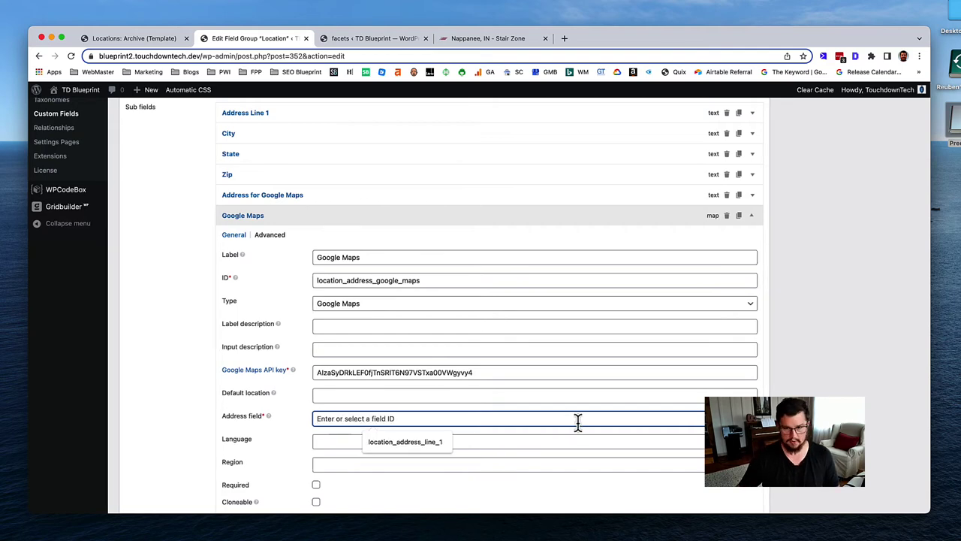
click(579, 422)
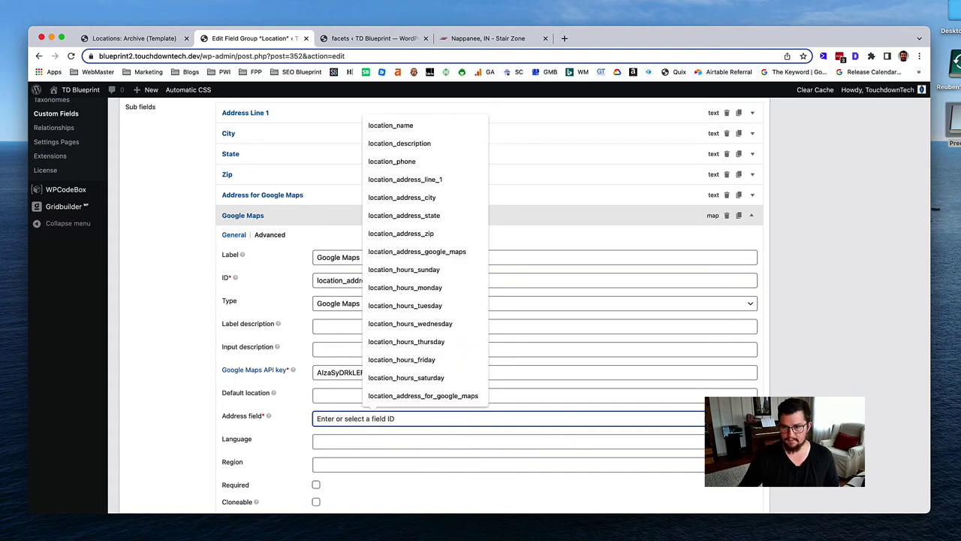
click(437, 253)
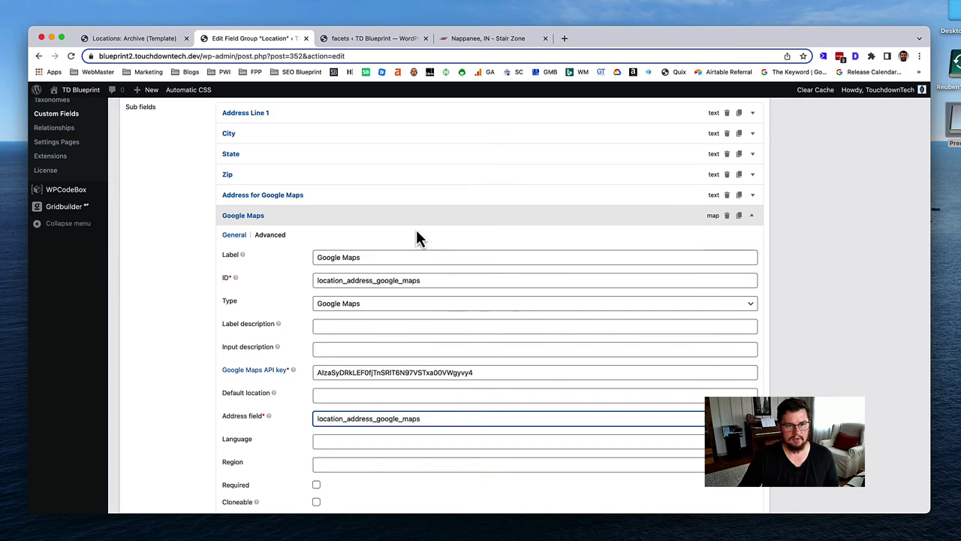
Step: Copy the Address for Google Maps sub field's ID, location_address_for_google_maps, into the Google Maps sub field's Address field
click(391, 197)
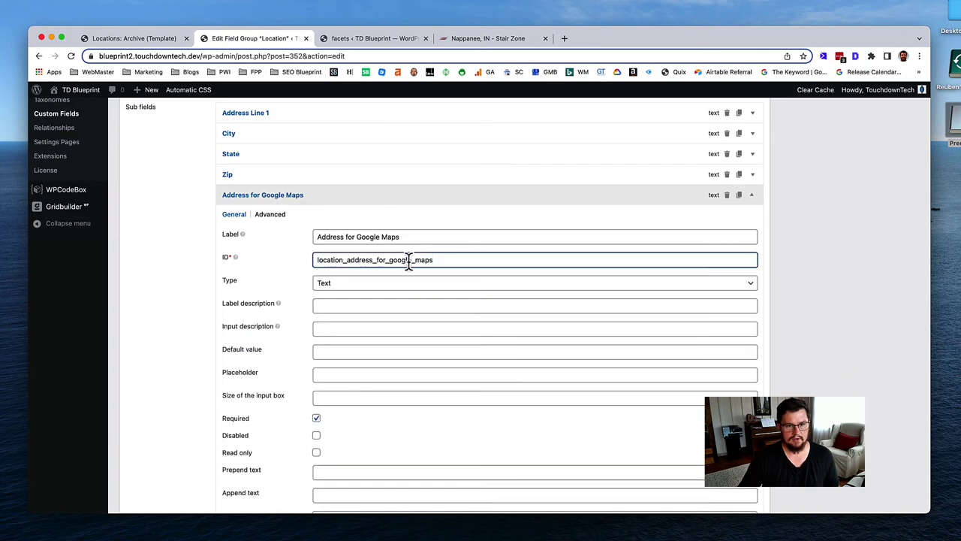
double_click(409, 261)
key(super+c)
click(423, 200)
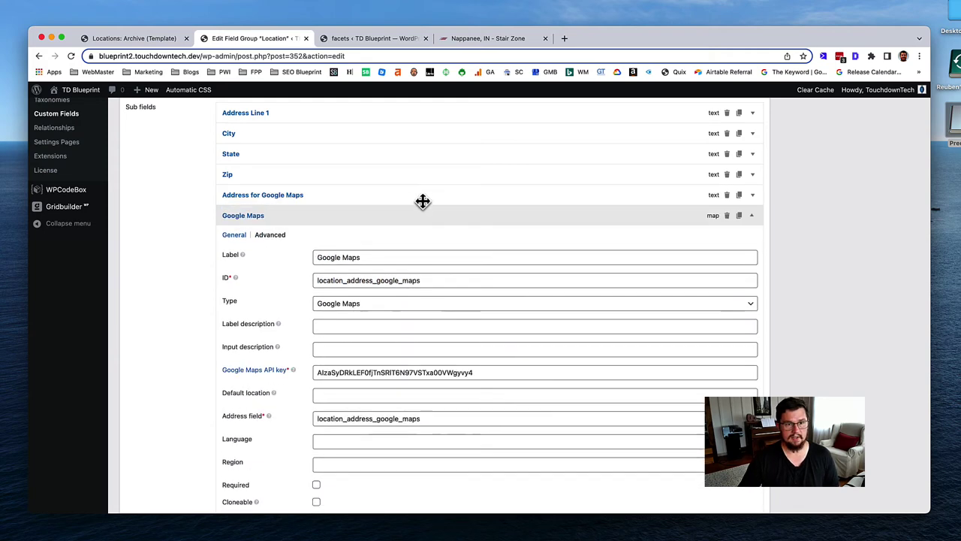
click(425, 280)
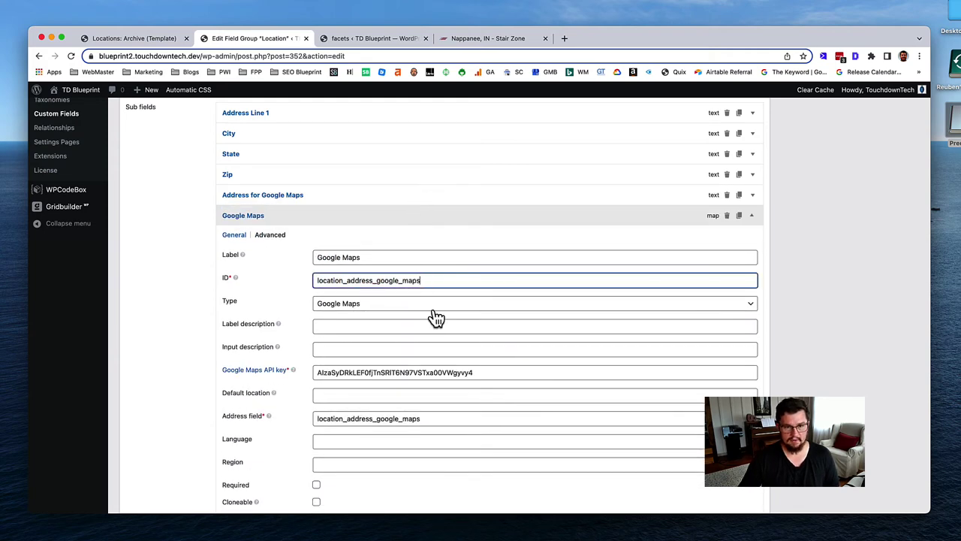
click(433, 417)
key(super+a)
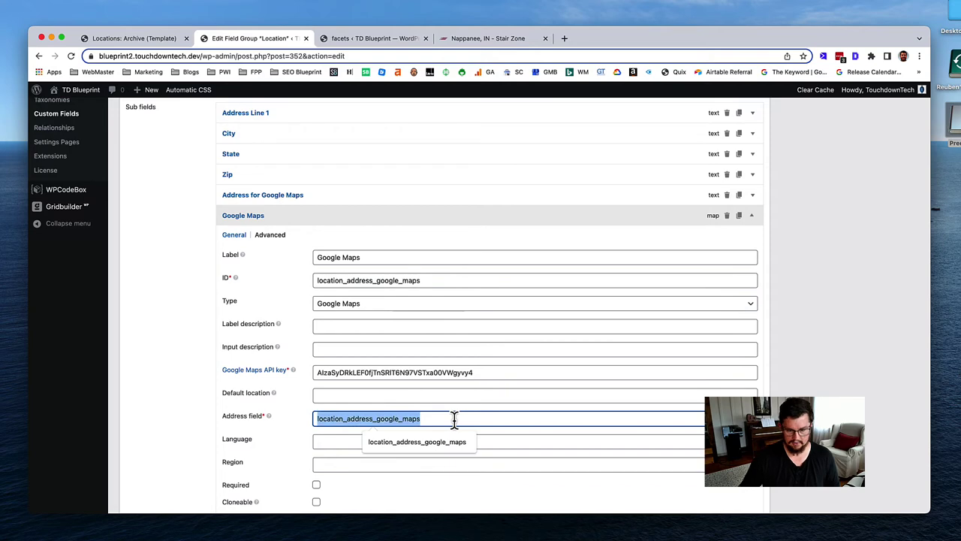
key(BackSpace)
key(super+v)
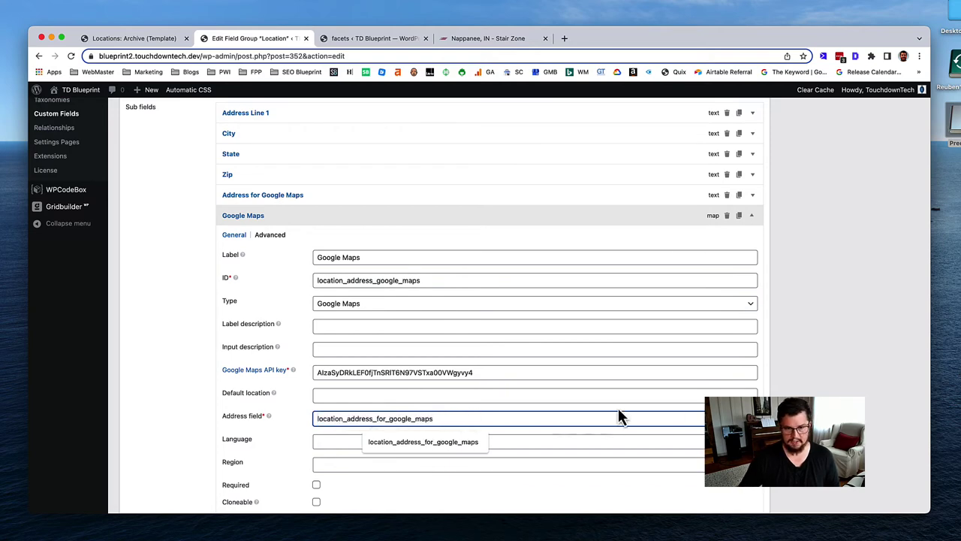
Step: Collapse the Google Maps sub field and save the Location field group
scroll(571, 417, down, 3)
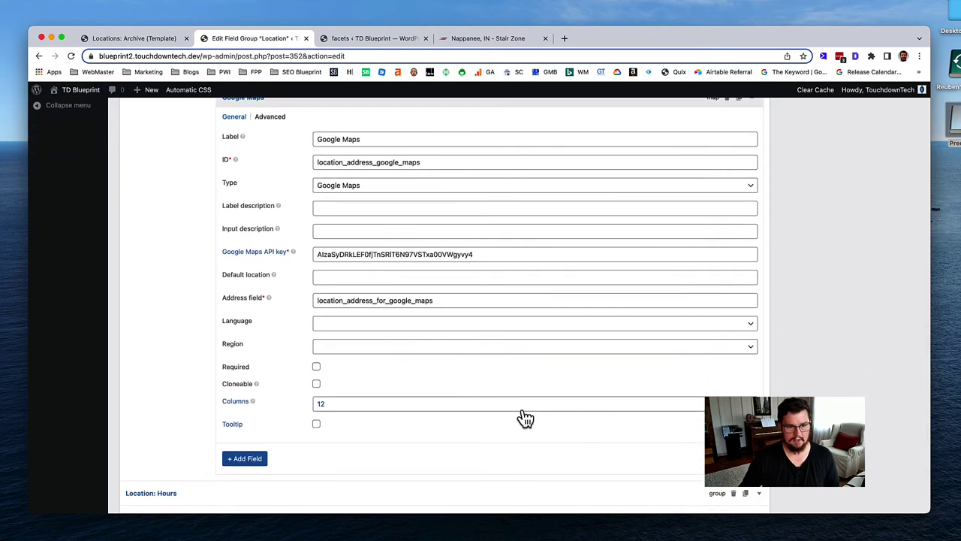
scroll(526, 418, up, 5)
click(558, 341)
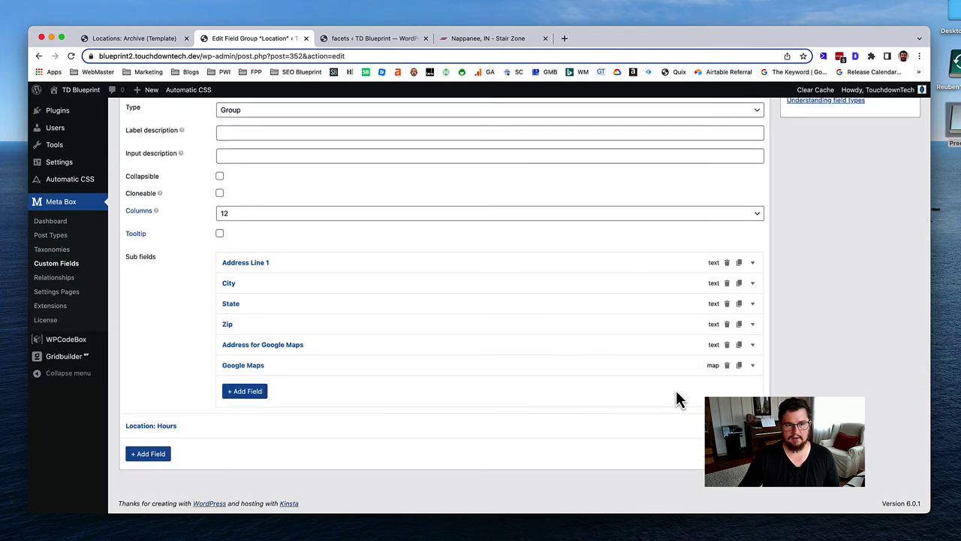
scroll(751, 360, up, 10)
click(892, 231)
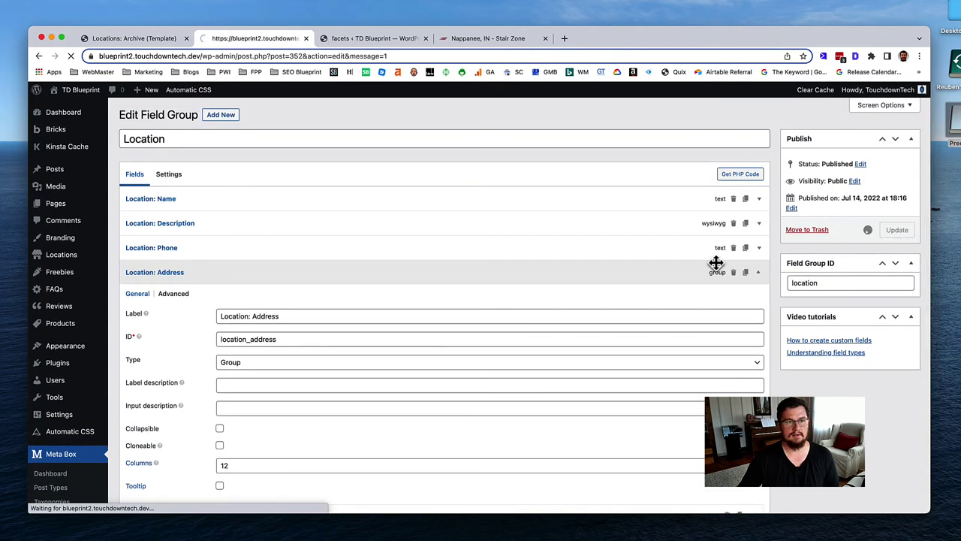
scroll(302, 222, down, 7)
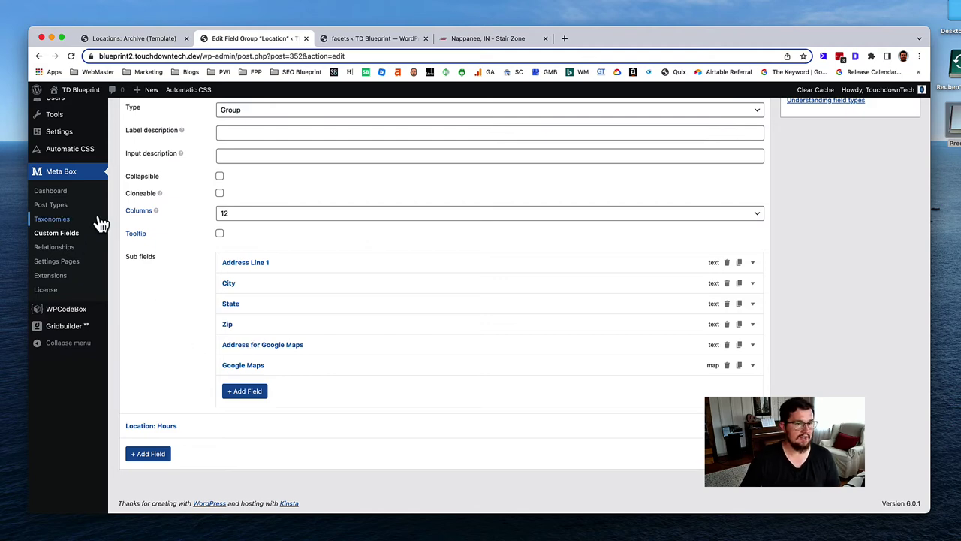
Step: Open the Louisville location for editing and go to its Location: Address fields
scroll(100, 223, up, 5)
click(64, 167)
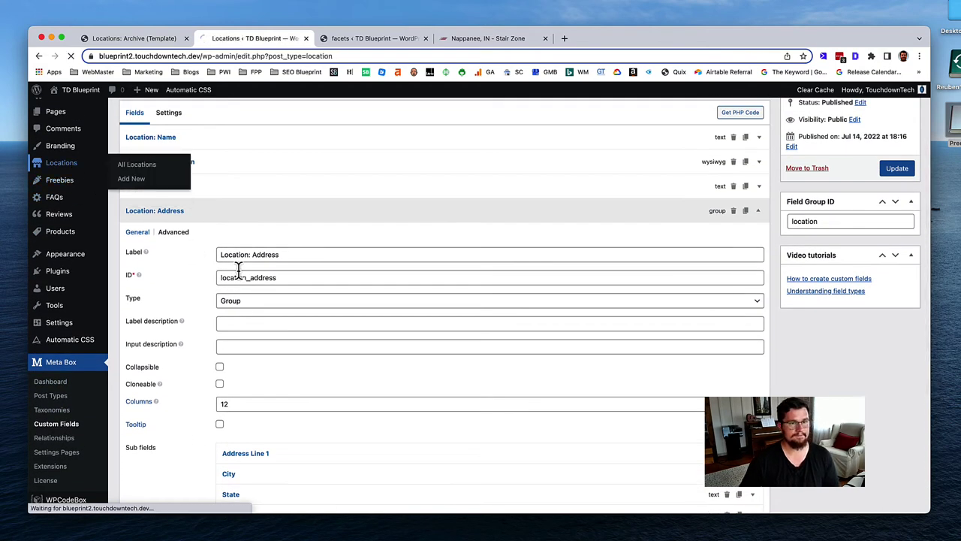
click(159, 191)
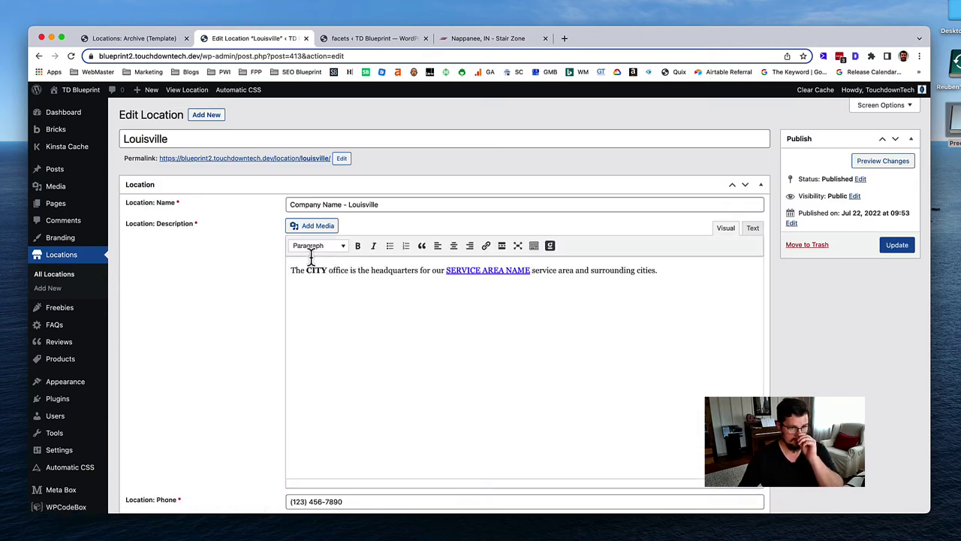
scroll(341, 280, down, 5)
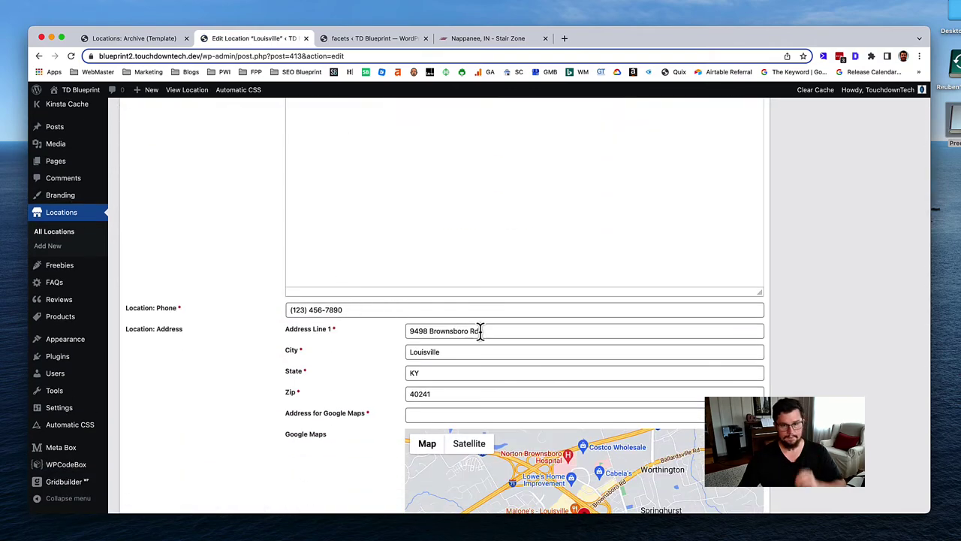
scroll(481, 330, down, 4)
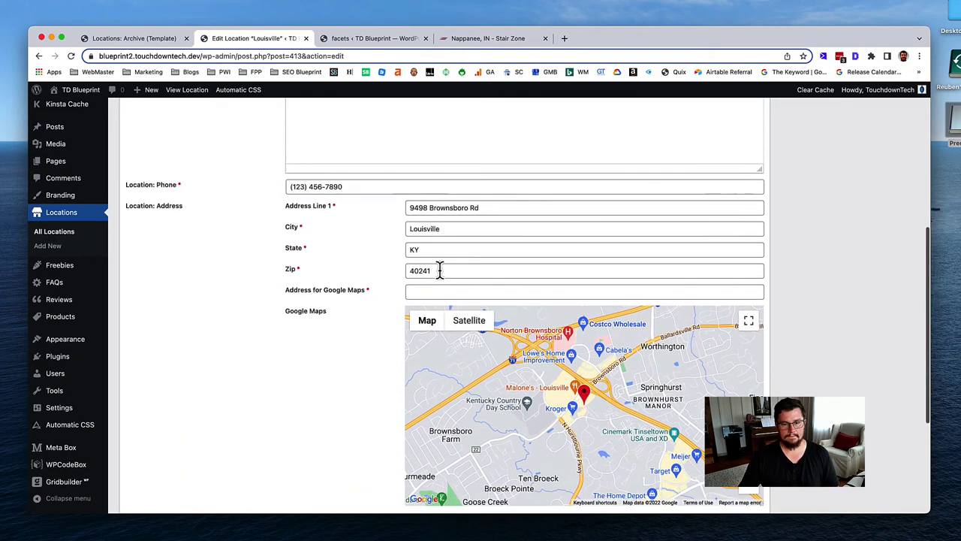
scroll(440, 271, down, 2)
scroll(438, 268, up, 3)
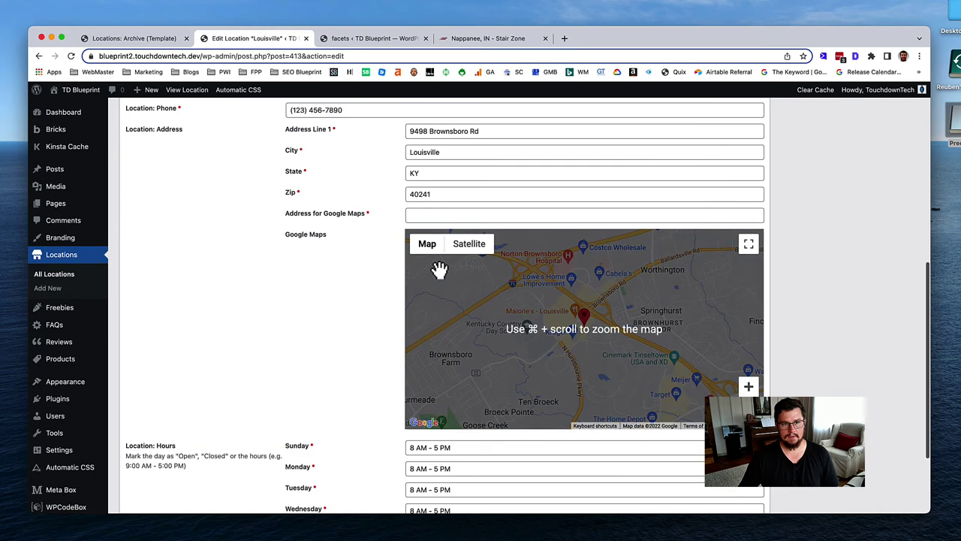
Step: Fill Louisville's Address for Google Maps from its Address Line 1 and accept the matching Louisville, KY, USA suggestion
triple_click(485, 129)
key(super+c)
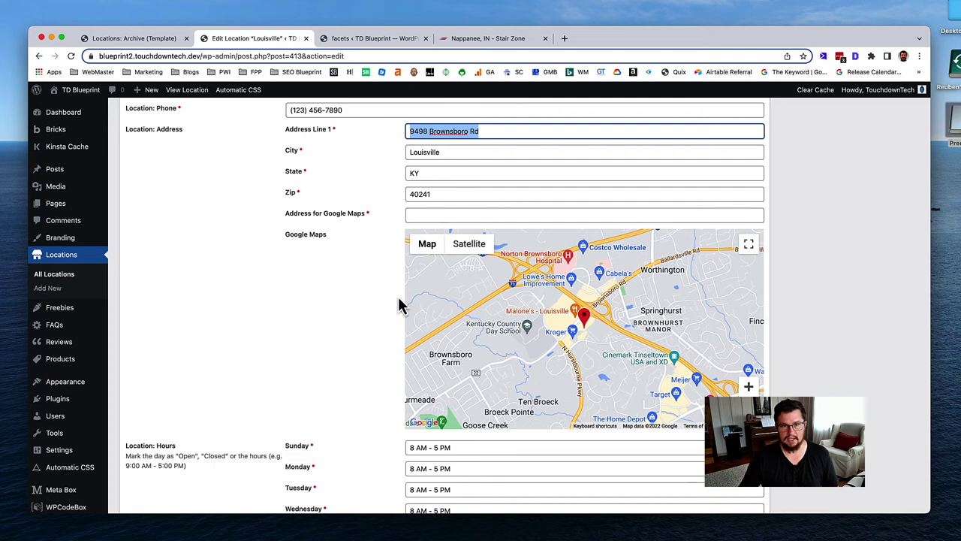
click(430, 216)
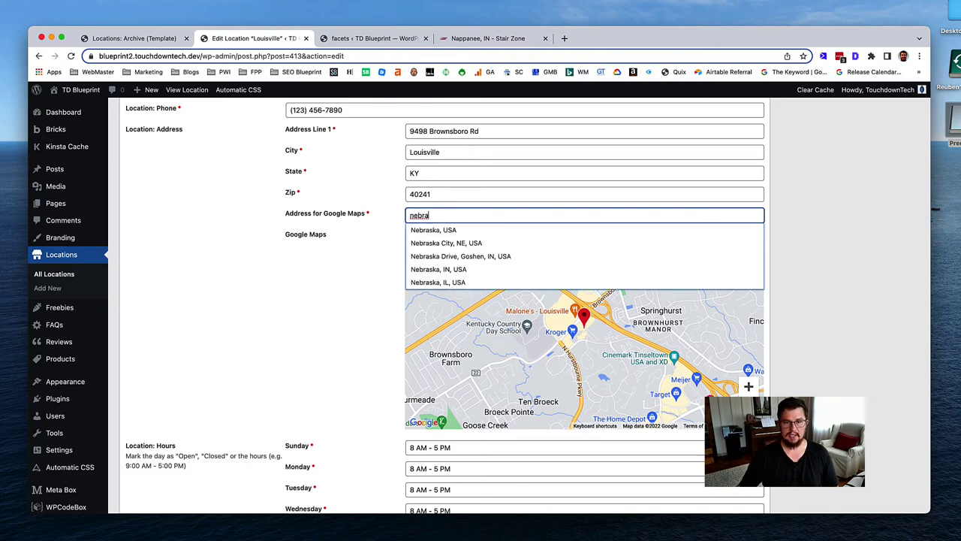
click(435, 230)
key(super+a)
key(super+v)
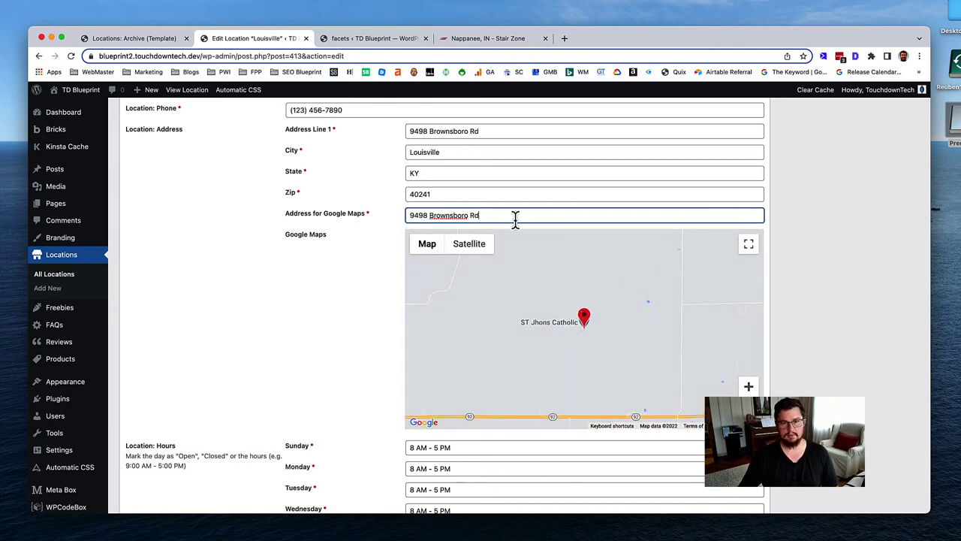
click(510, 227)
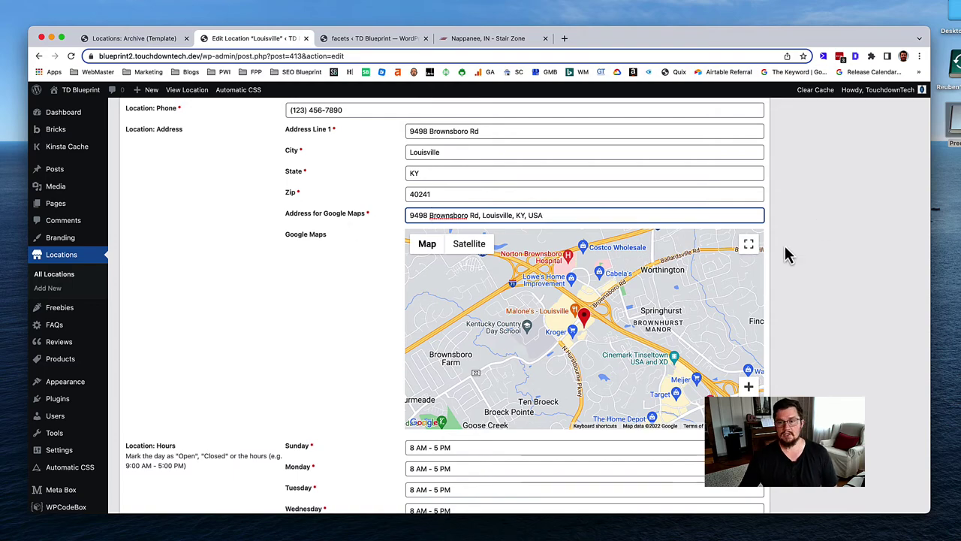
Step: Save the Louisville location and update the Indianapolis location
scroll(791, 259, down, 1)
scroll(791, 259, up, 4)
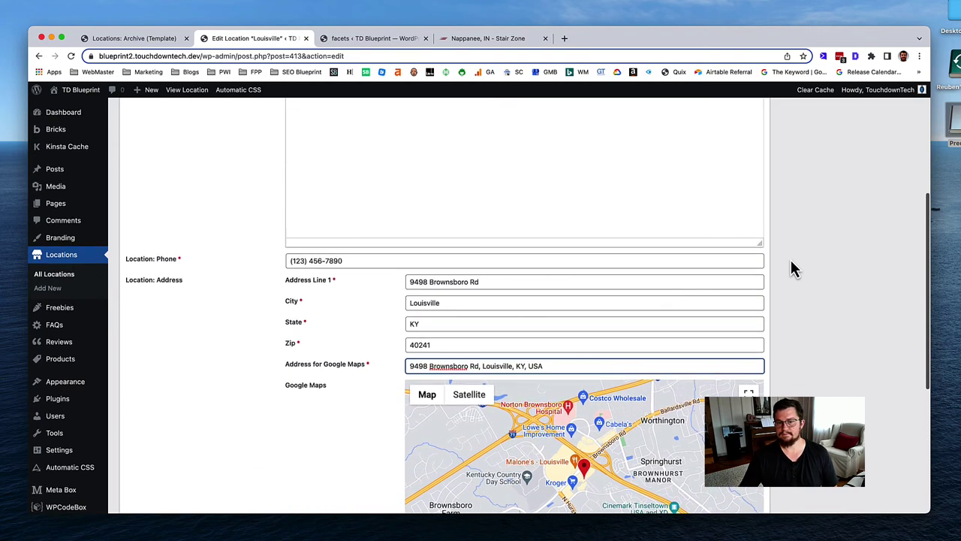
scroll(790, 270, up, 6)
click(898, 246)
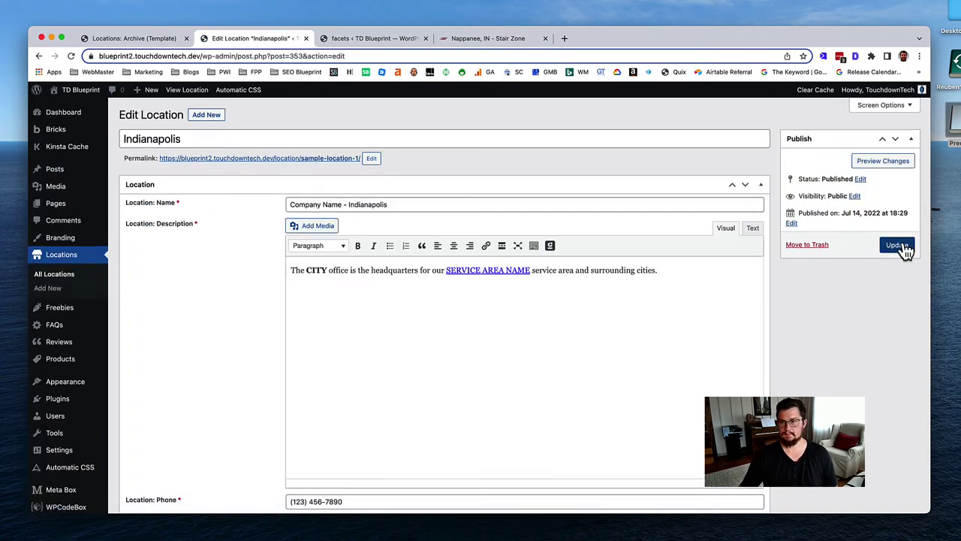
click(901, 246)
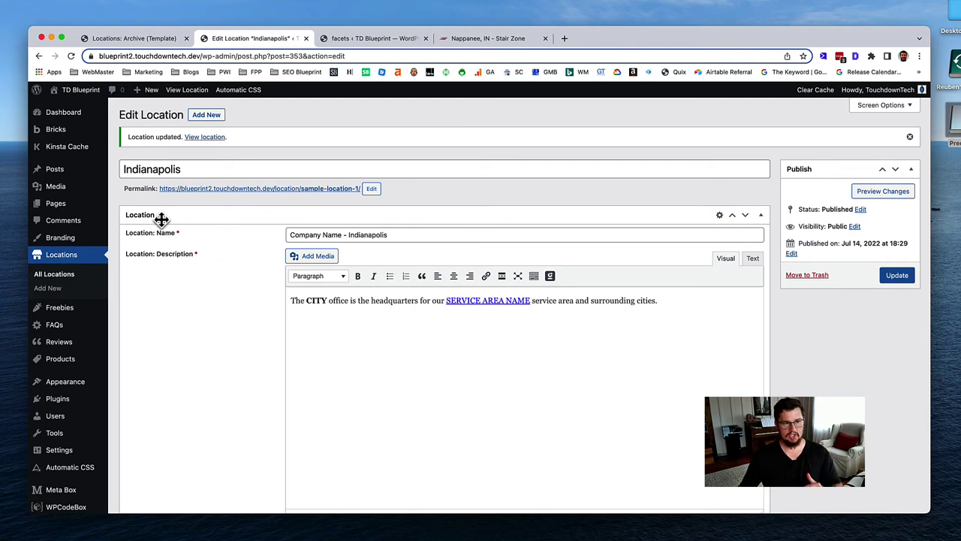
Step: Open the Locations: Single Location template in the Bricks editor
mouse_move(66, 133)
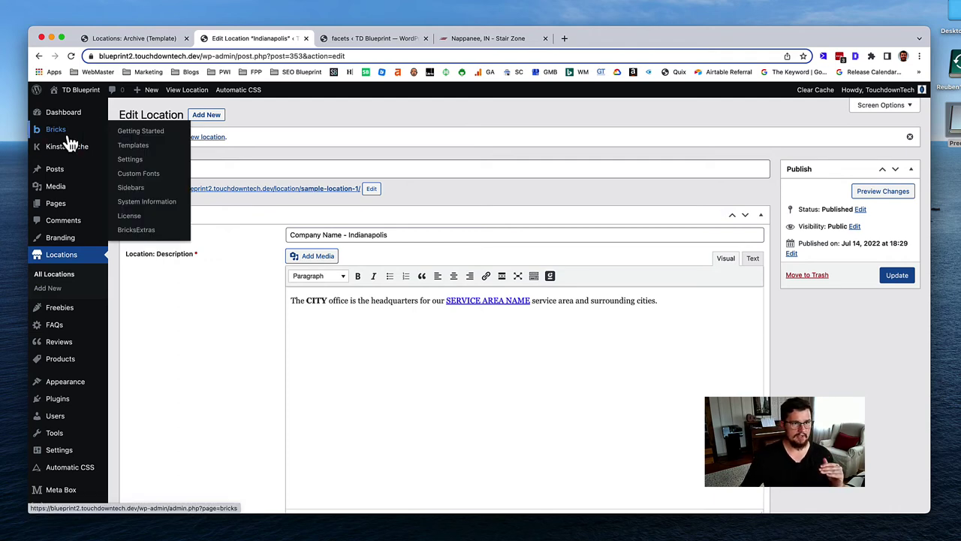
click(133, 148)
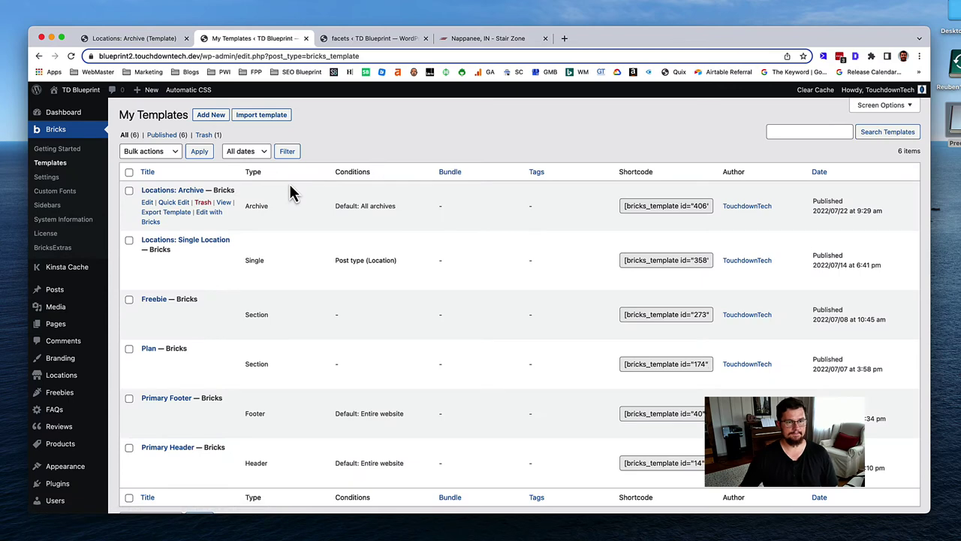
click(183, 240)
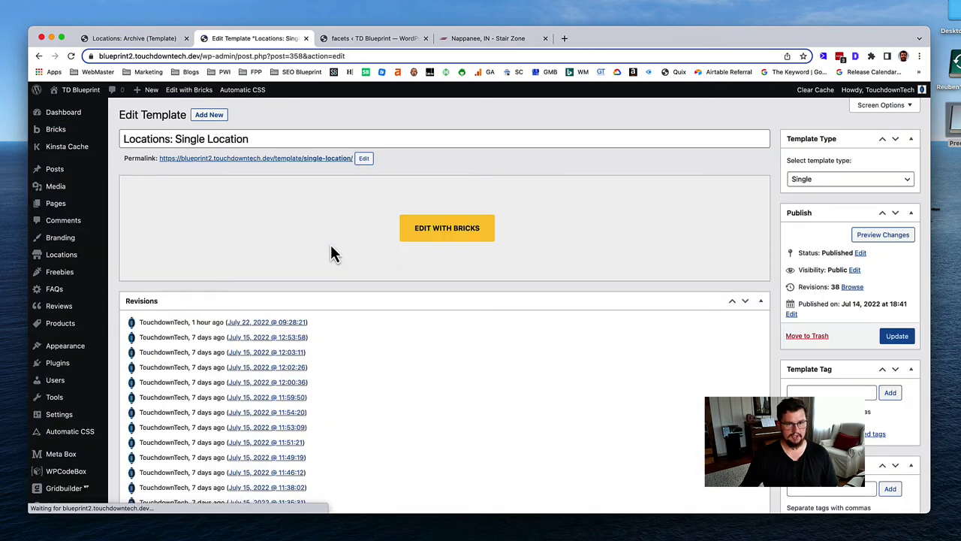
click(466, 238)
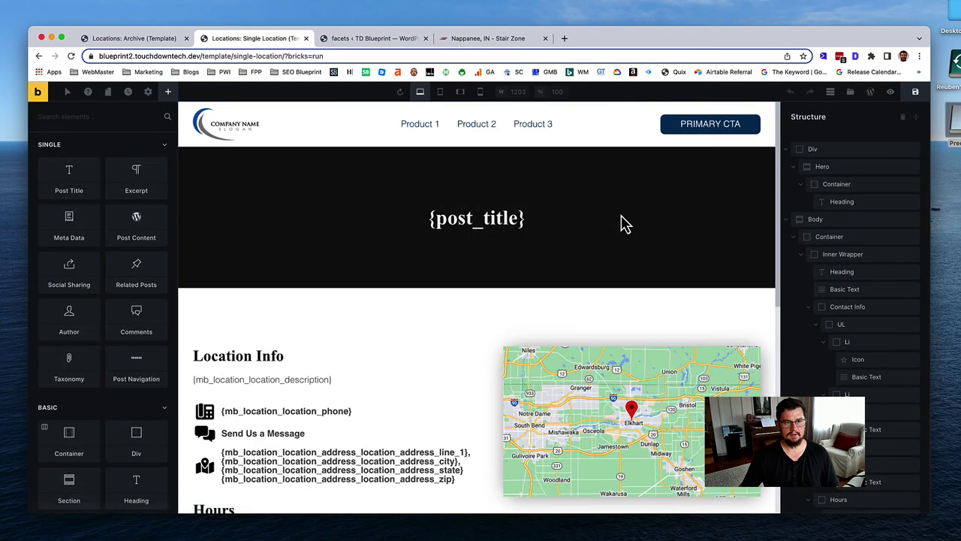
Step: Inspect the address entry of the single location template's Map element, including its latitude, longitude and address fields, and close the template
scroll(397, 230, down, 5)
click(663, 255)
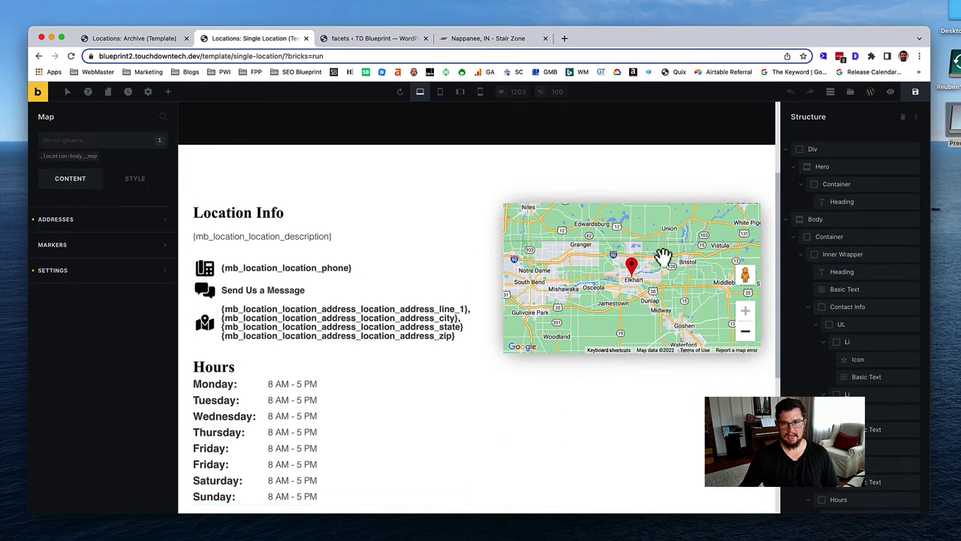
click(141, 222)
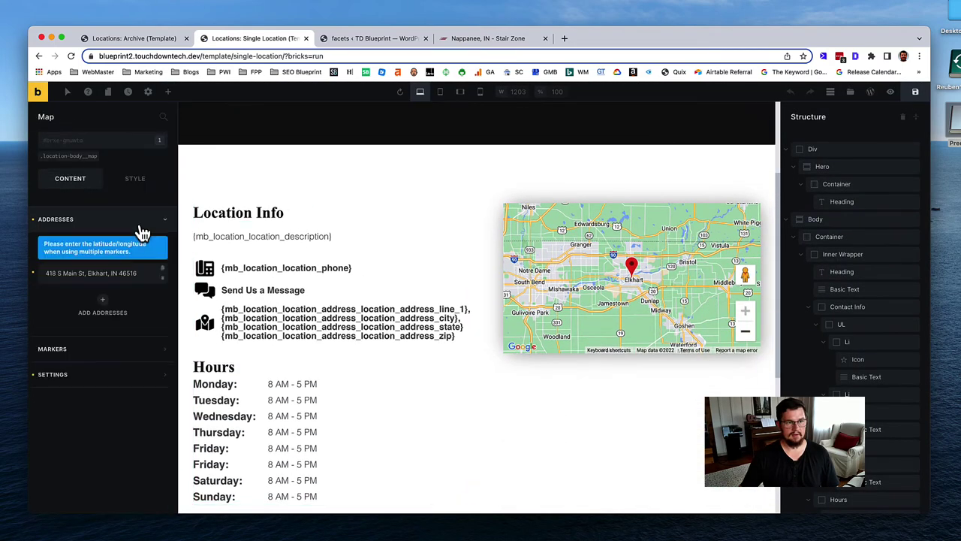
click(100, 274)
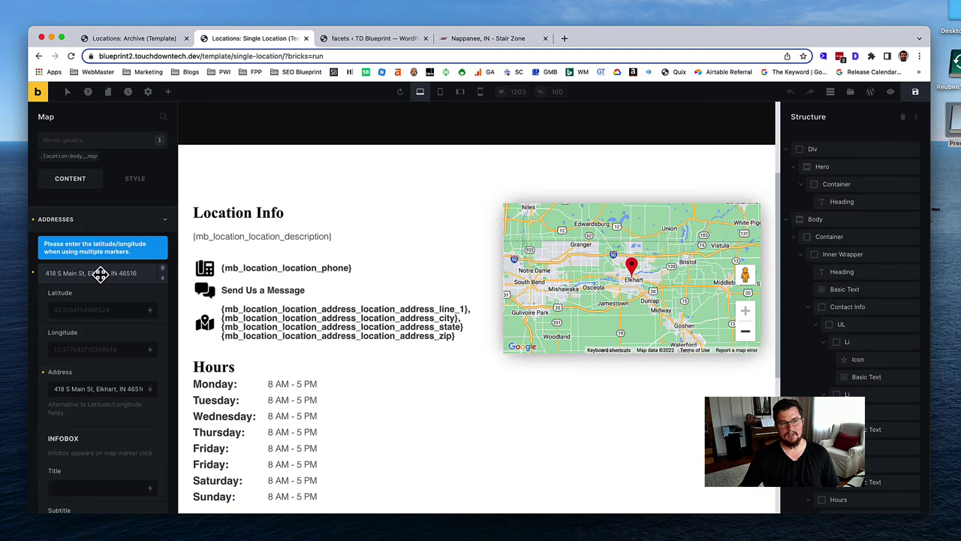
click(109, 389)
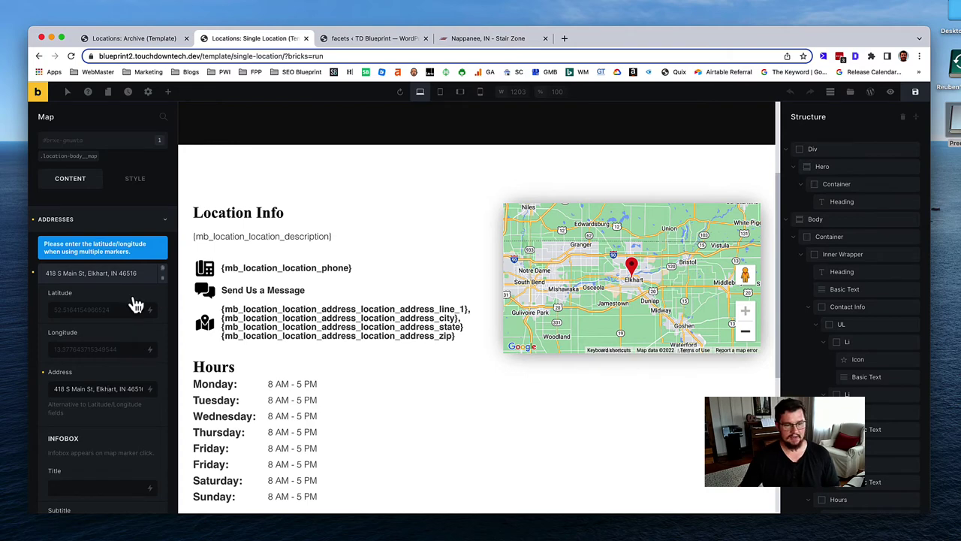
scroll(135, 308, down, 2)
scroll(133, 312, up, 2)
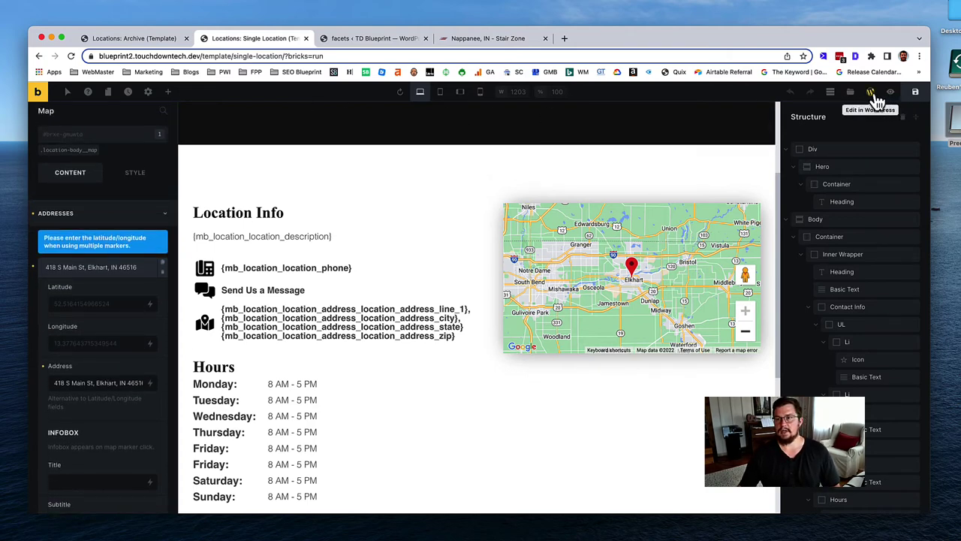
click(873, 96)
click(306, 39)
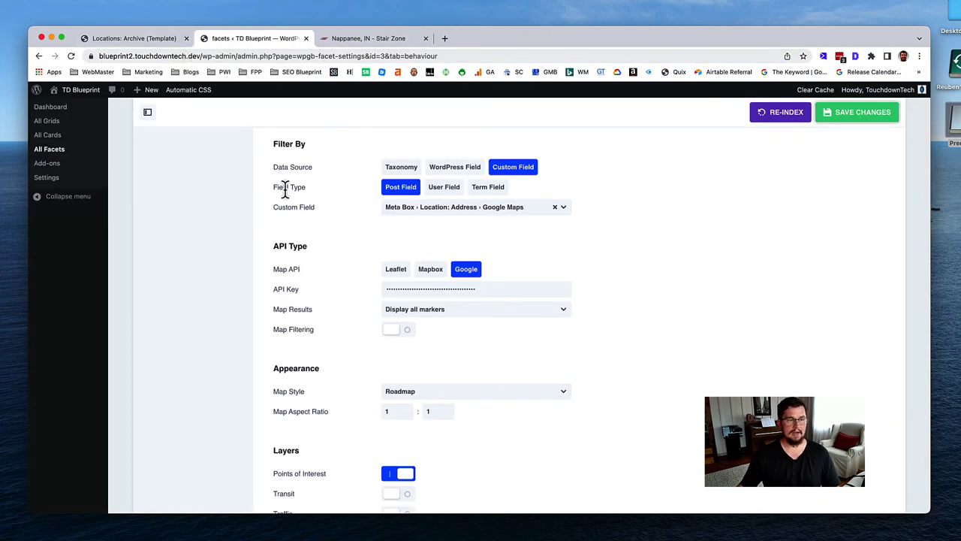
Step: Reload the map facet settings, set the Custom Field to Meta Box › Location: Address › Google Maps, and save the facet
scroll(338, 263, up, 3)
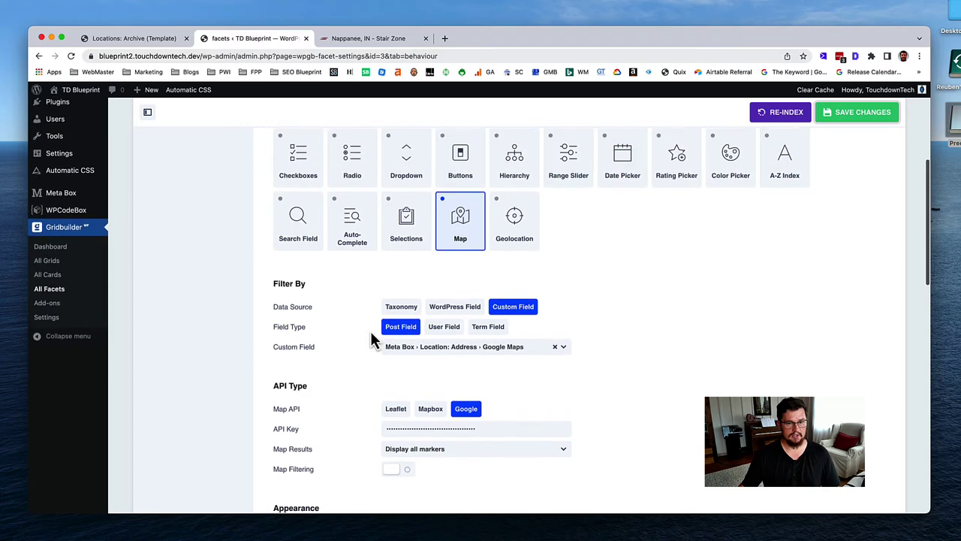
scroll(369, 329, down, 1)
key(super+r)
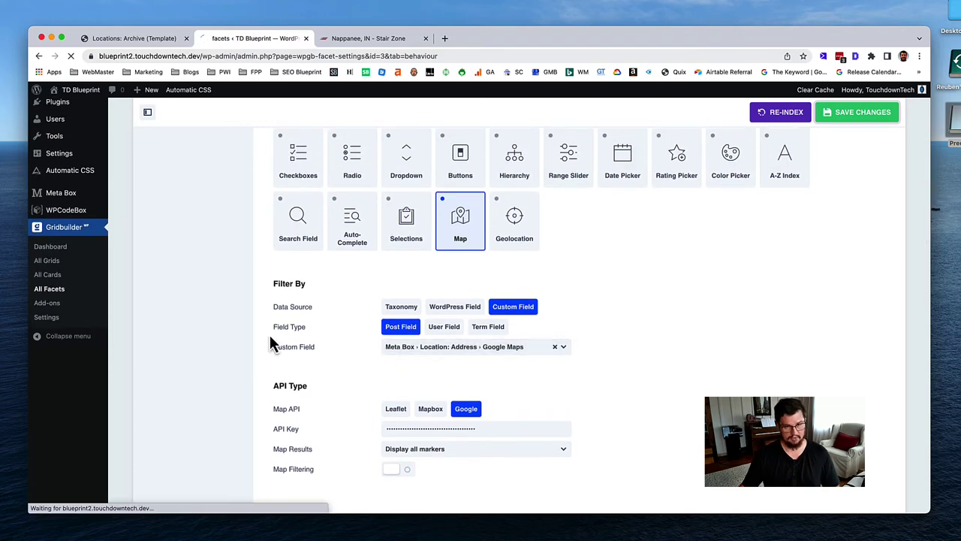
click(517, 346)
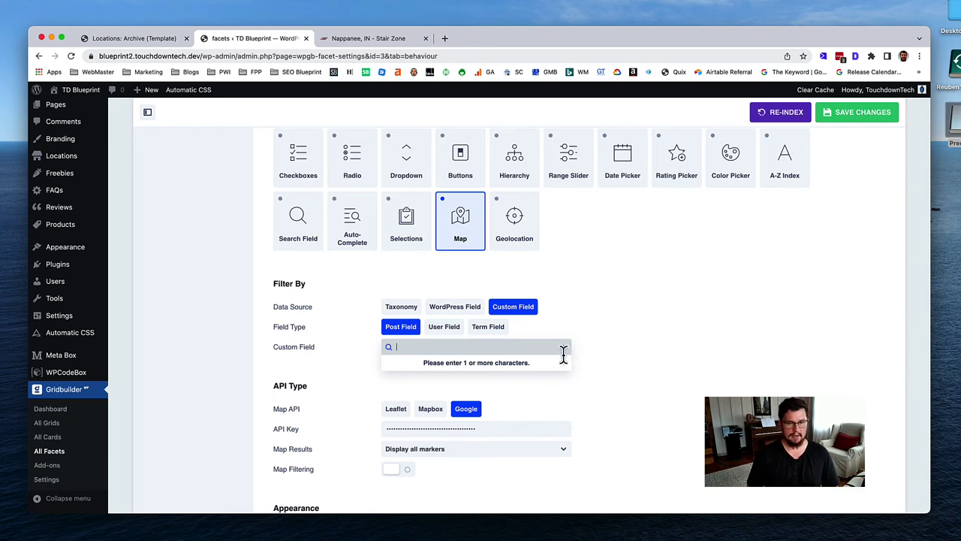
text(map)
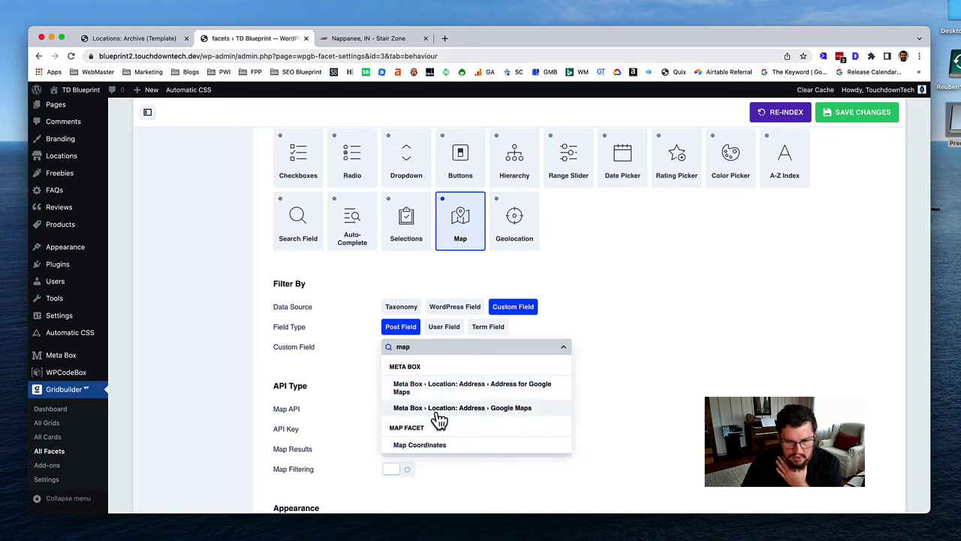
click(518, 415)
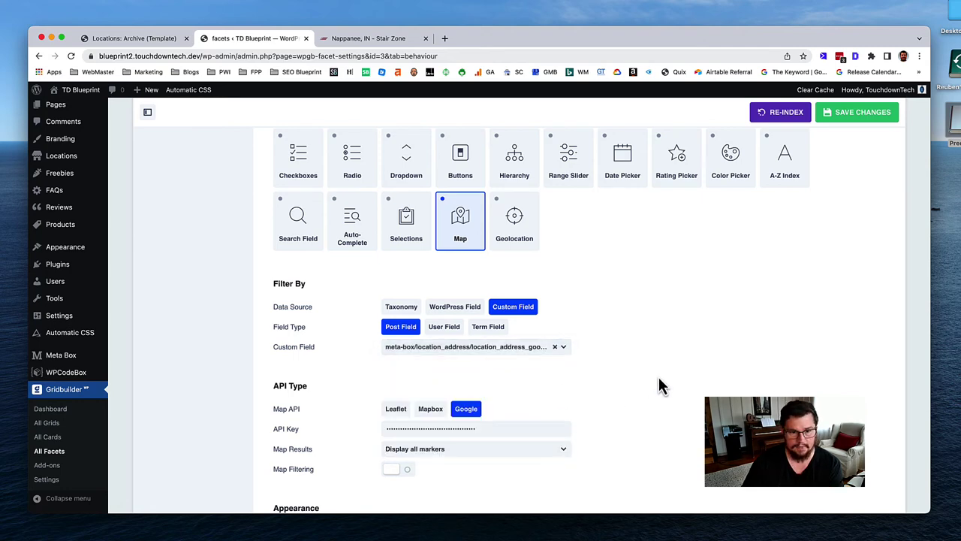
click(854, 120)
scroll(699, 285, down, 5)
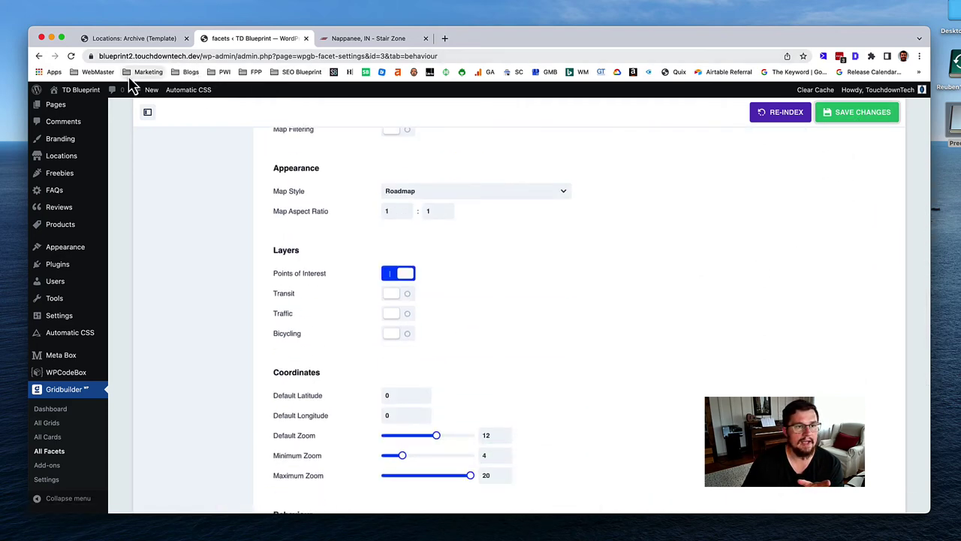
Step: Go to the site's front-end /location/ page, decline the password manager's account update, and examine the markers on the locations map
right_click(85, 94)
key(Escape)
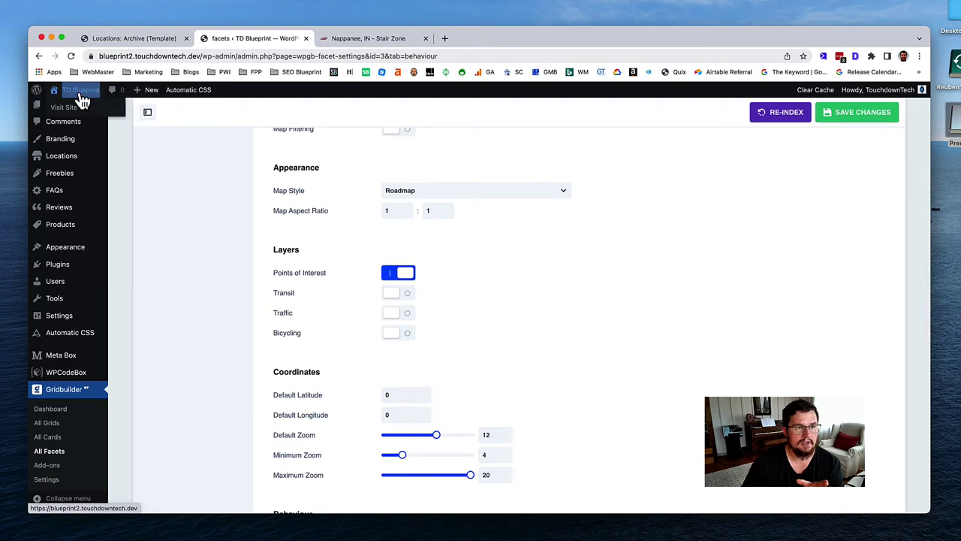
click(82, 100)
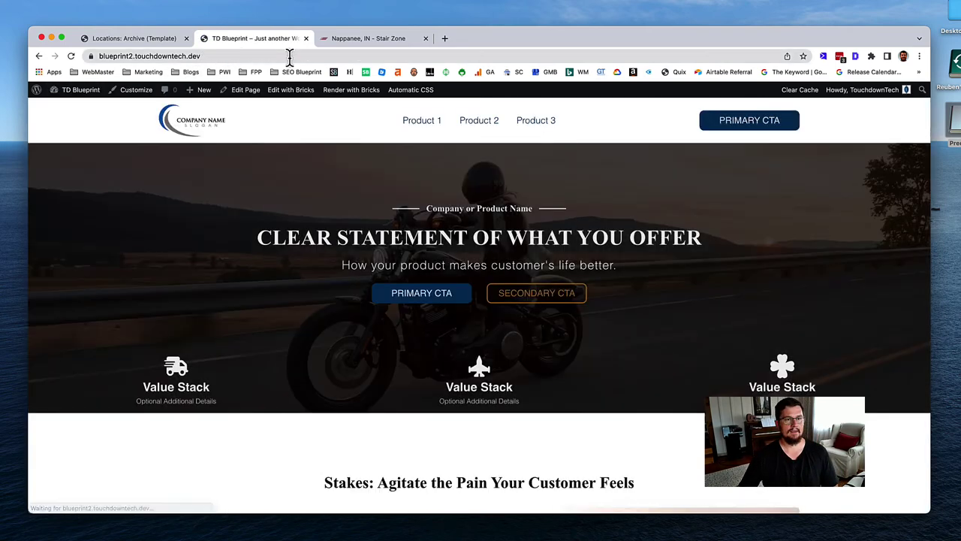
click(315, 58)
text(loc)
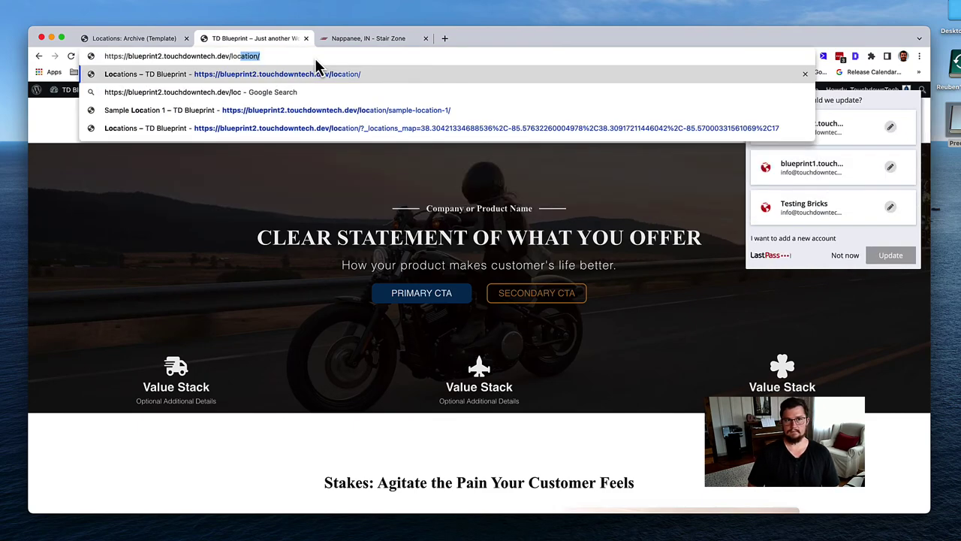
key(Return)
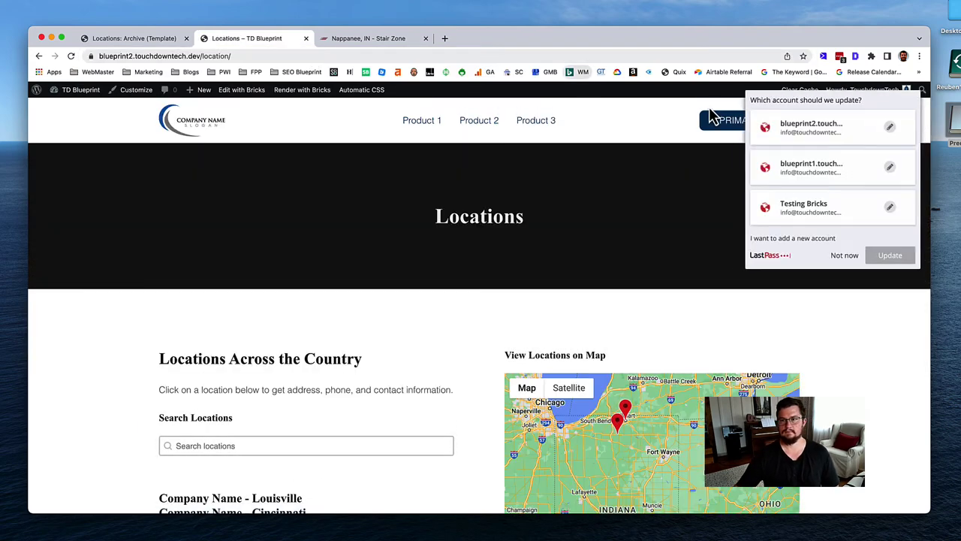
click(845, 256)
scroll(606, 286, down, 5)
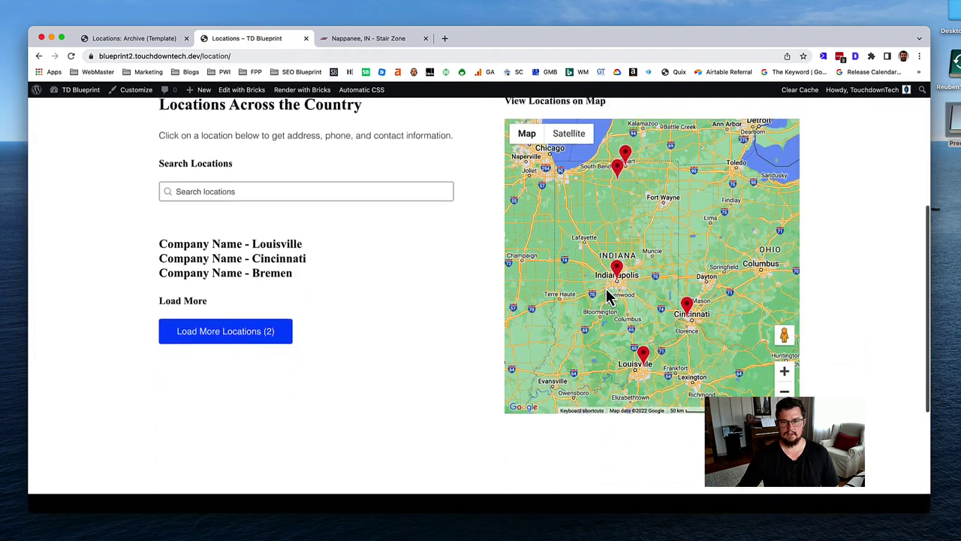
scroll(465, 289, up, 1)
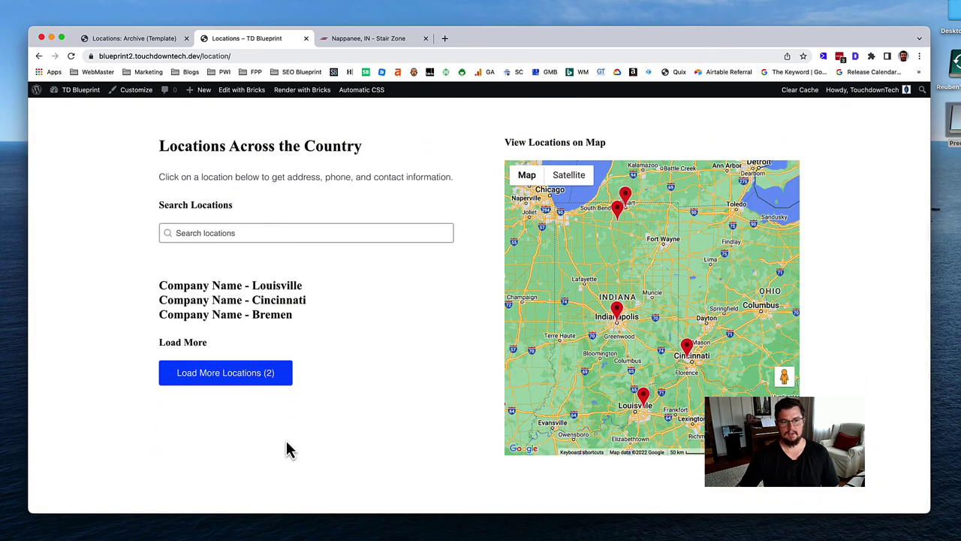
scroll(304, 456, up, 1)
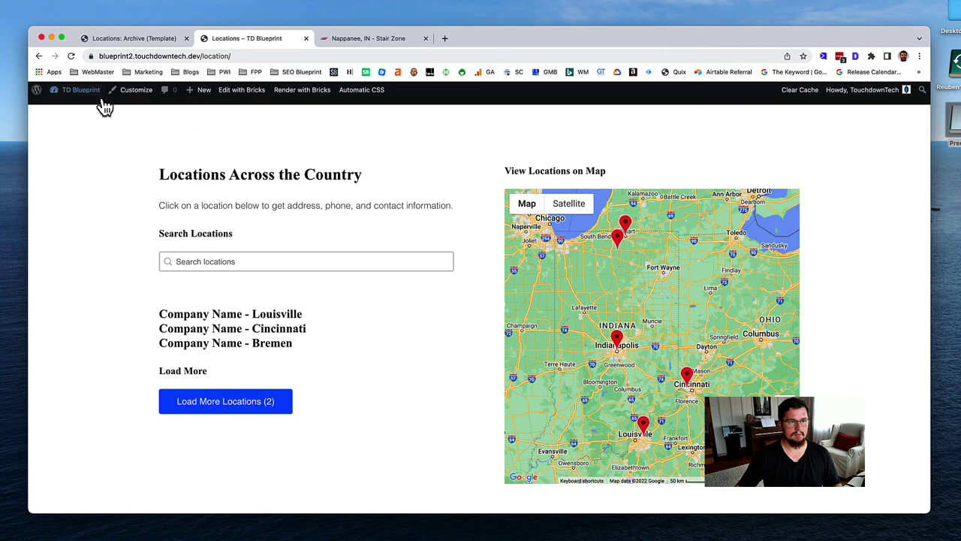
Step: Open the WordPress dashboard in a separate tab and go to the Behaviour settings of the Locations: Map facet in Gridbuilder
right_click(81, 90)
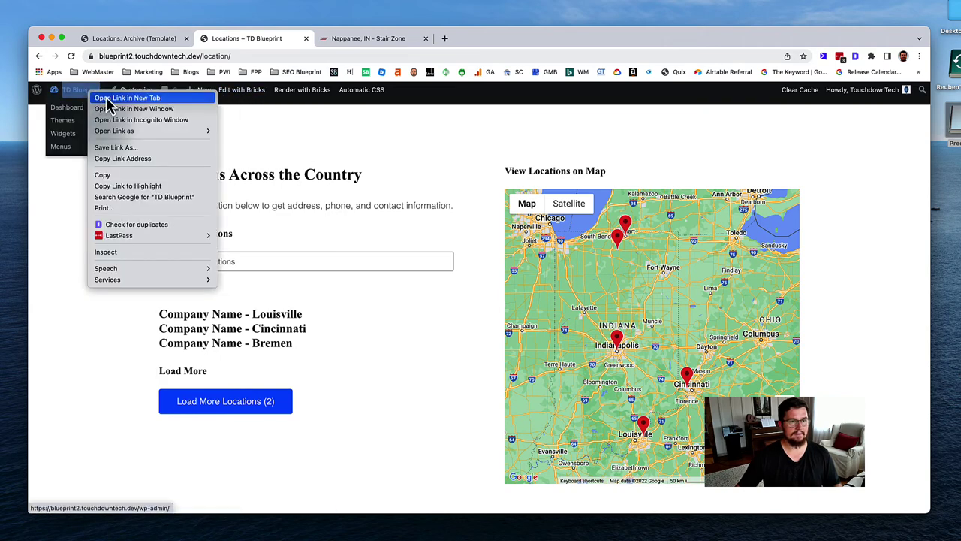
click(107, 95)
click(347, 43)
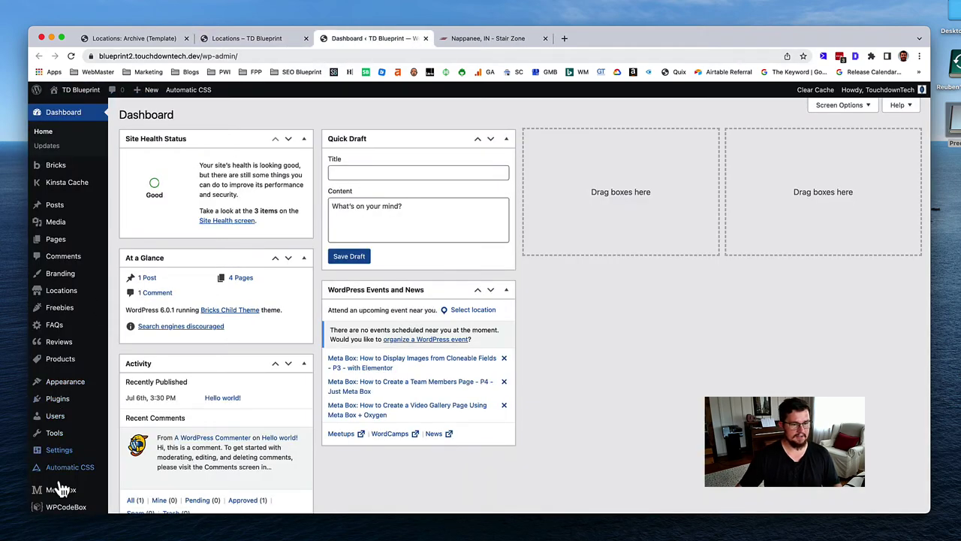
scroll(69, 515, down, 2)
mouse_move(90, 457)
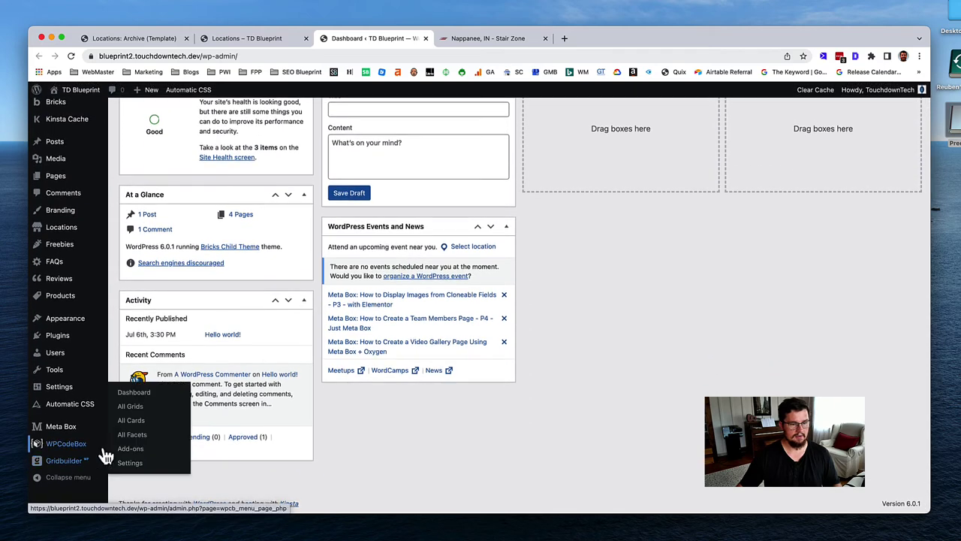
click(132, 435)
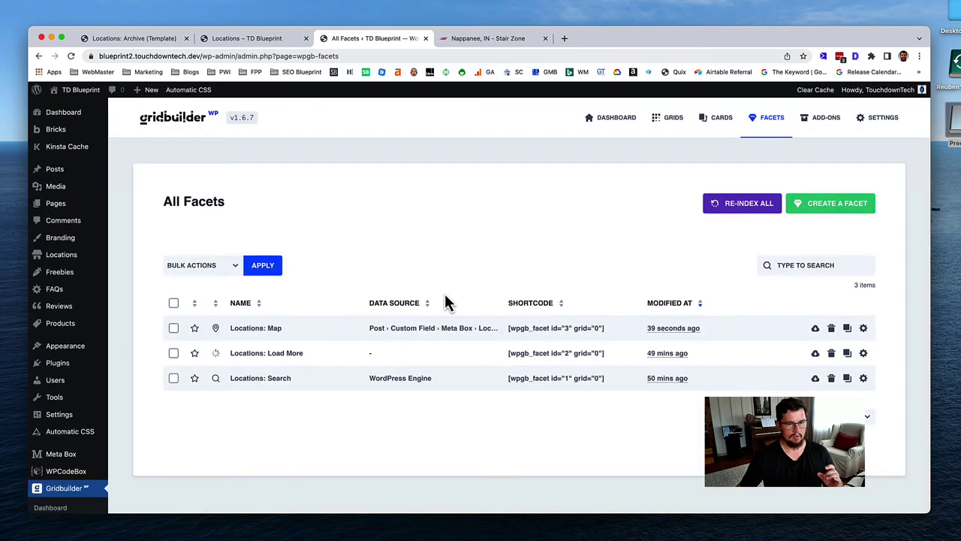
click(255, 336)
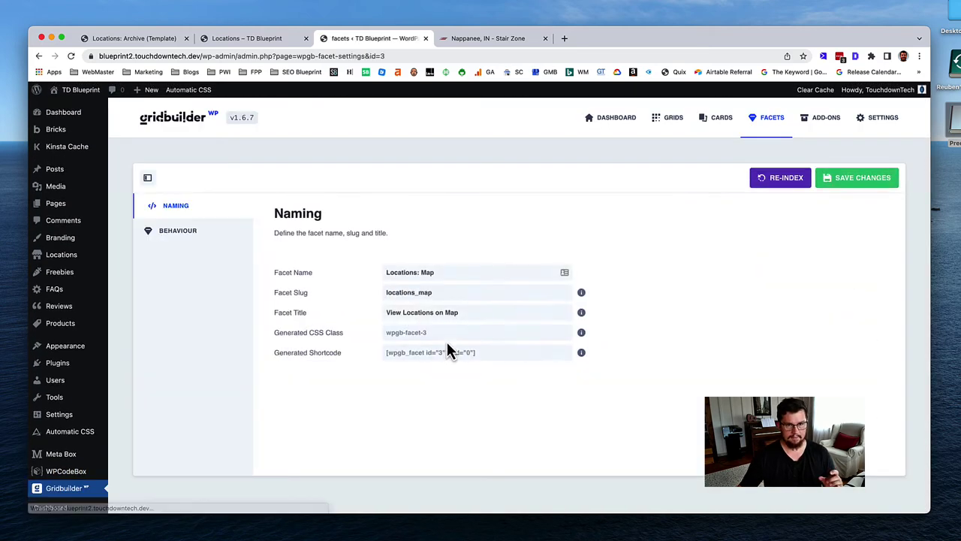
click(180, 237)
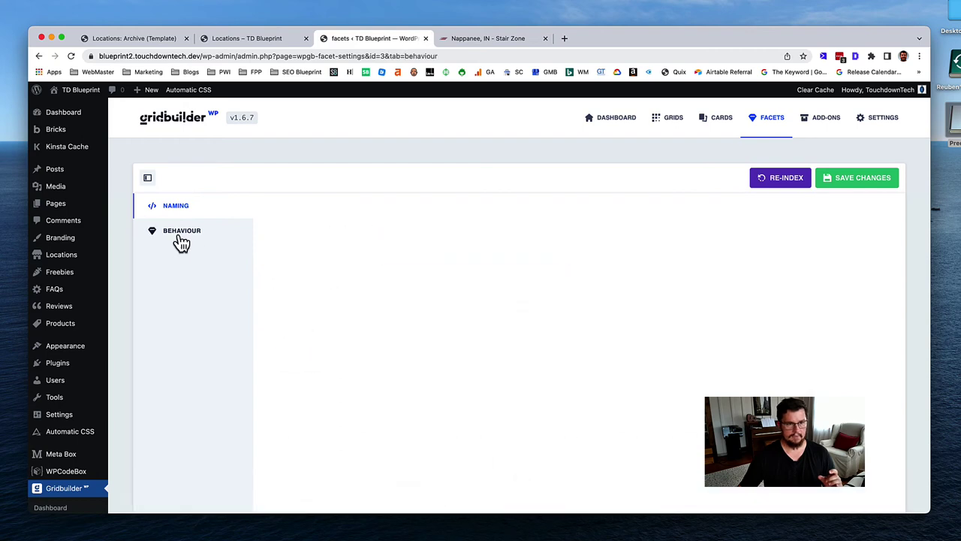
Step: Enable Map Filtering for the Locations: Map facet and save the changes
scroll(534, 371, down, 6)
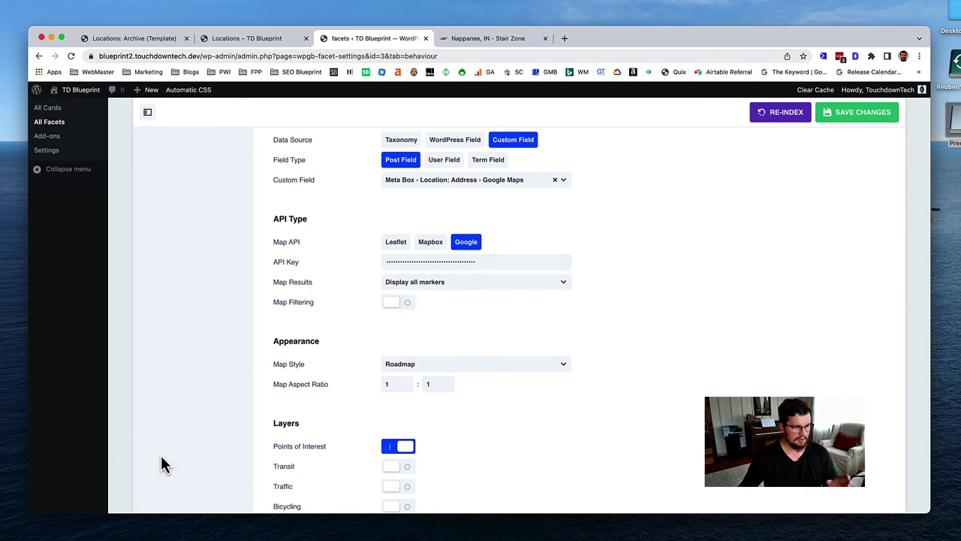
click(398, 303)
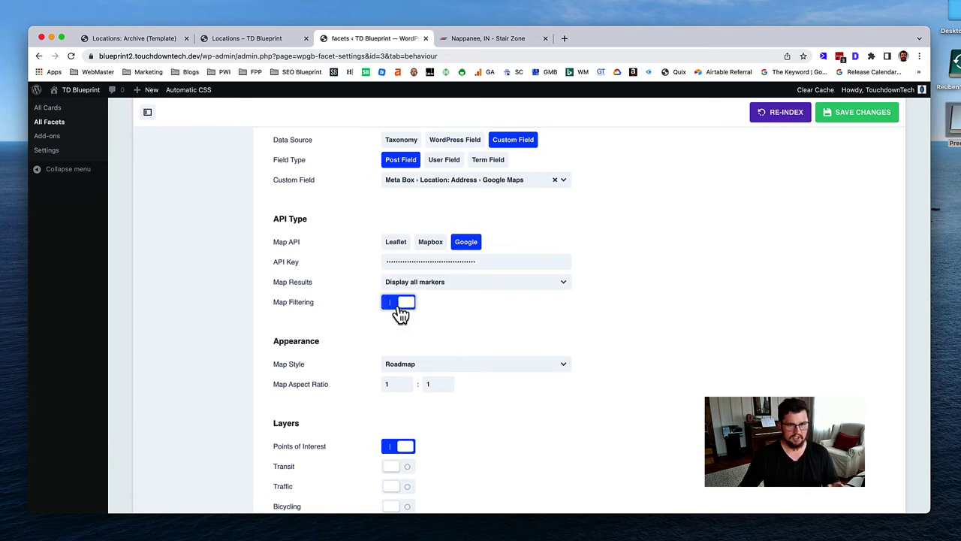
click(859, 114)
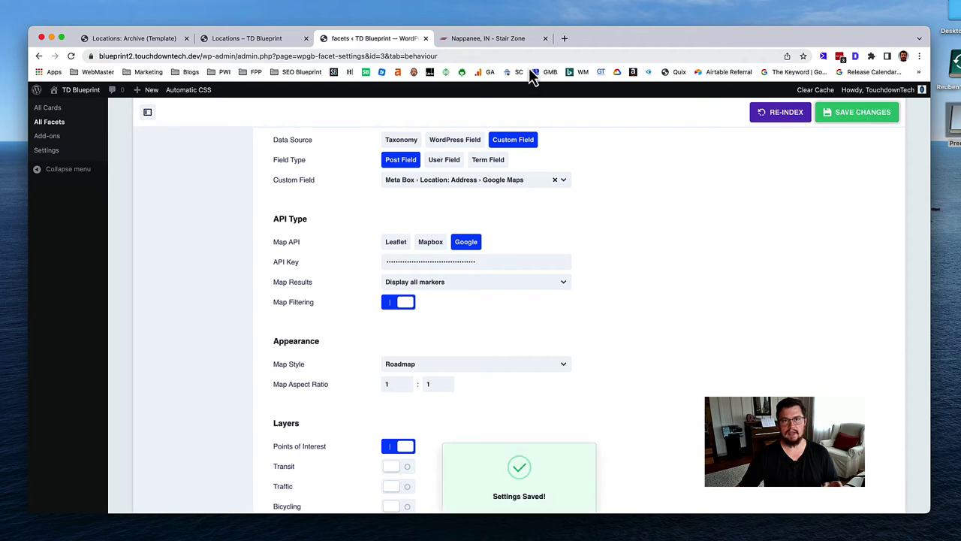
Step: Zoom and pan the front-end locations map around Indianapolis to test whether the location list filters with the map
click(267, 43)
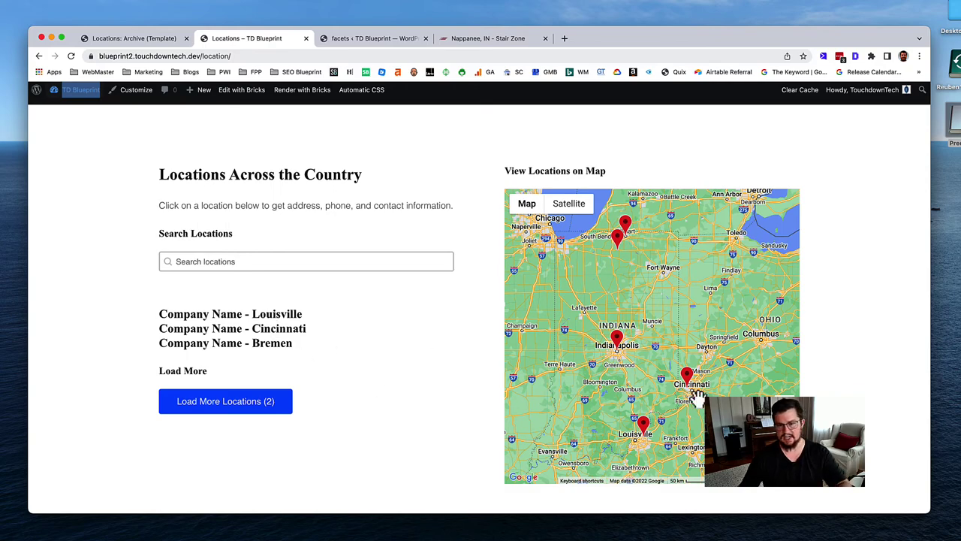
scroll(660, 346, up, 3)
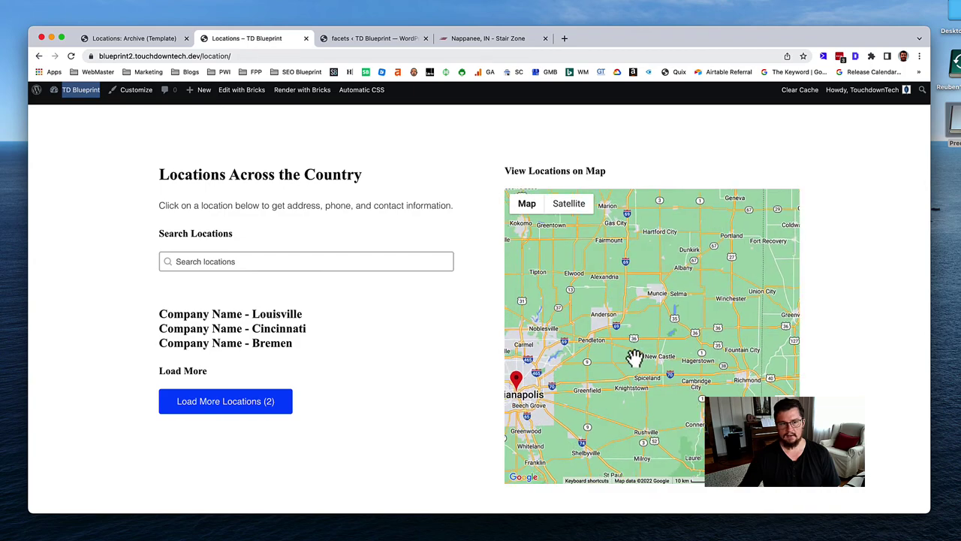
drag(635, 360, 729, 348)
drag(662, 349, 690, 319)
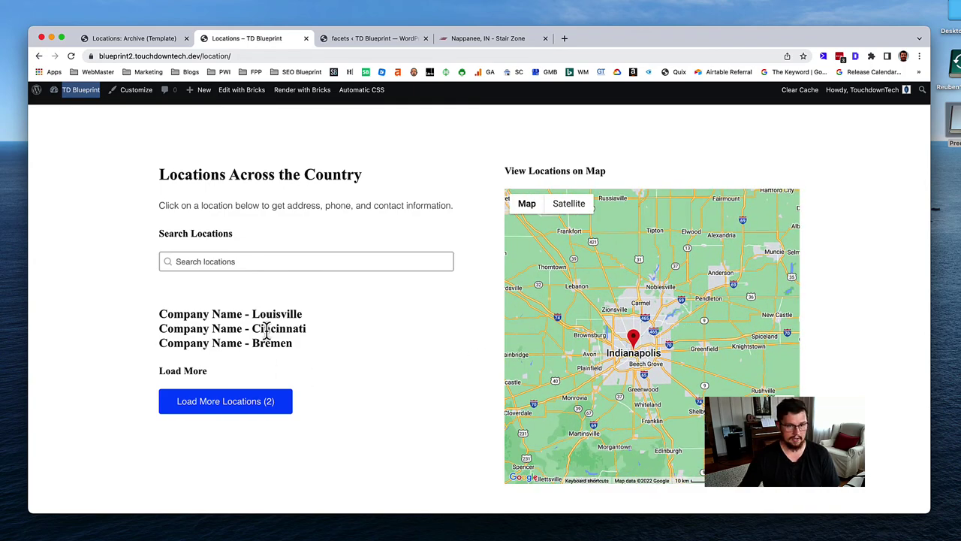
Step: Recheck the facet's Map Filtering setting, reload the front-end Locations page, and bring its map and location list into view
click(361, 38)
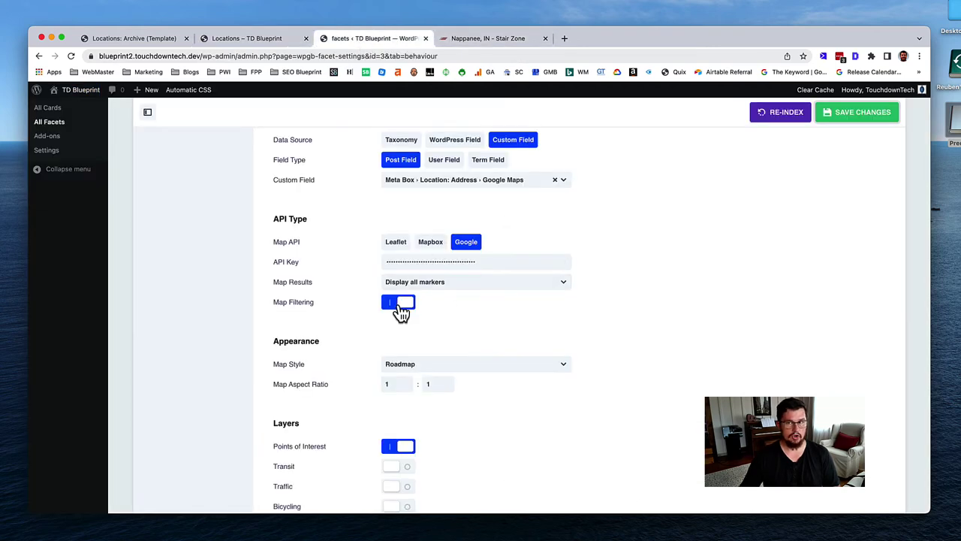
click(267, 40)
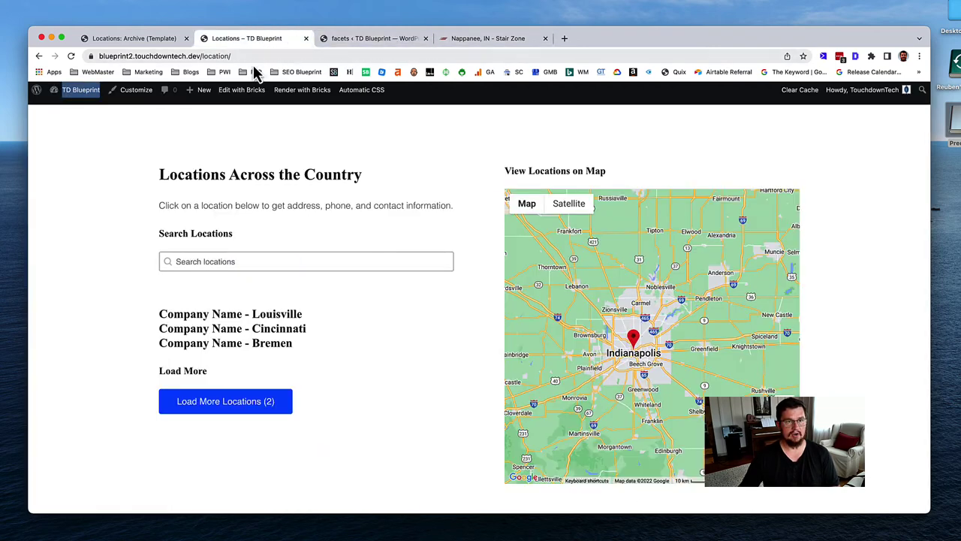
key(super+r)
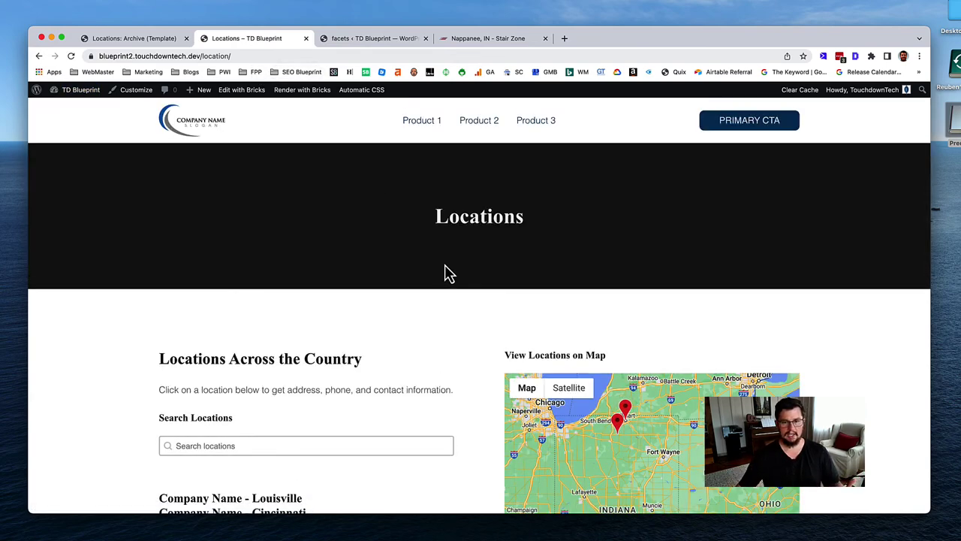
scroll(445, 272, down, 2)
scroll(638, 382, down, 2)
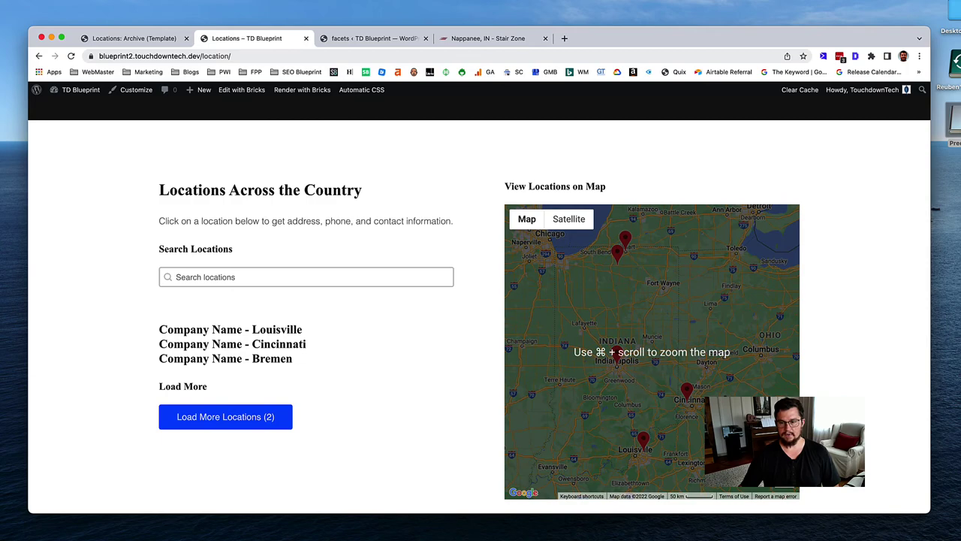
Step: Test the map filtering by zooming and panning the locations map around Indianapolis and the Elkhart–Bremen area, zooming back out after each
click(614, 354)
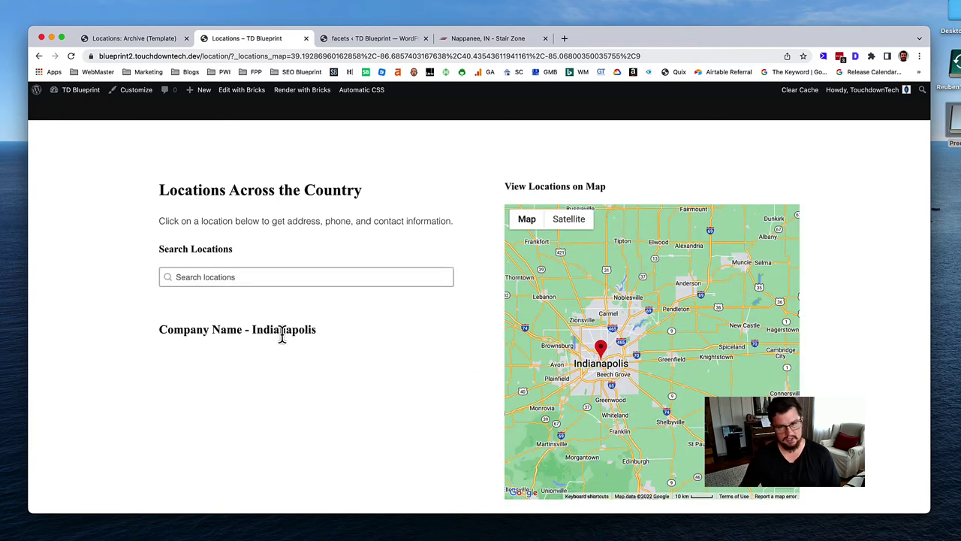
drag(633, 326, 686, 318)
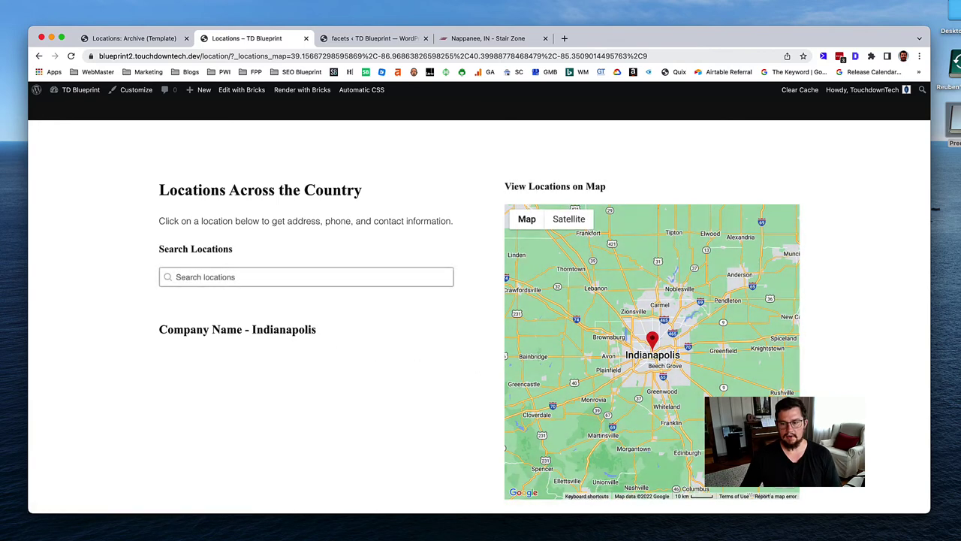
scroll(653, 346, down, 5)
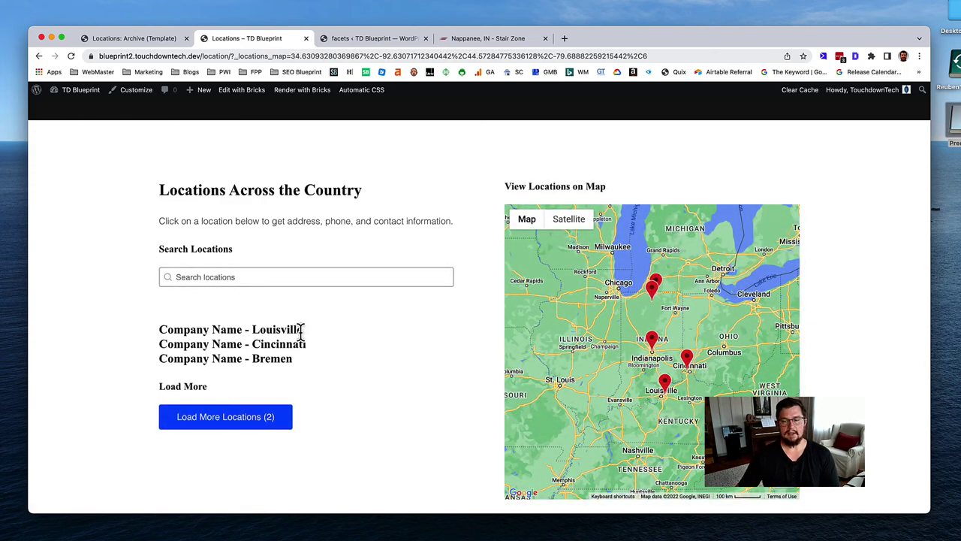
click(219, 278)
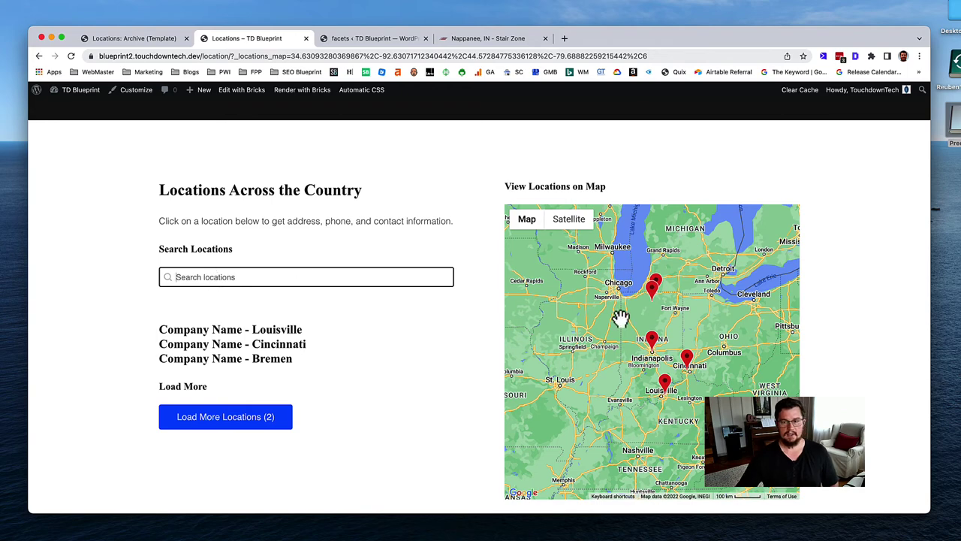
double_click(664, 314)
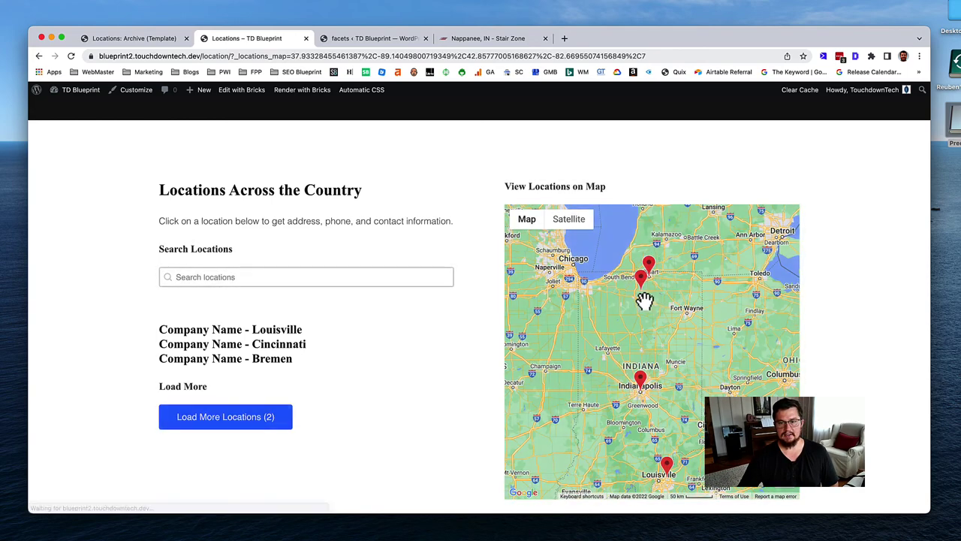
double_click(652, 308)
double_click(654, 308)
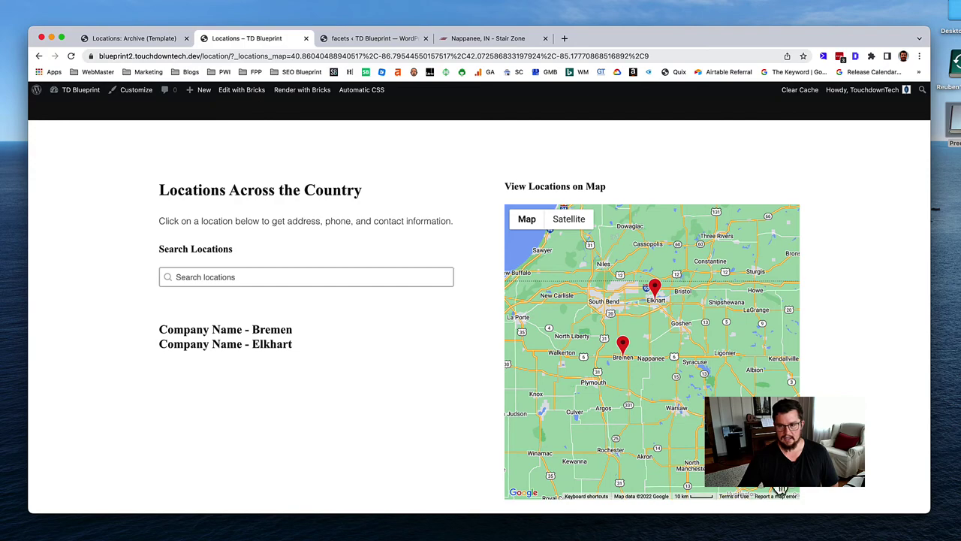
scroll(780, 487, down, 4)
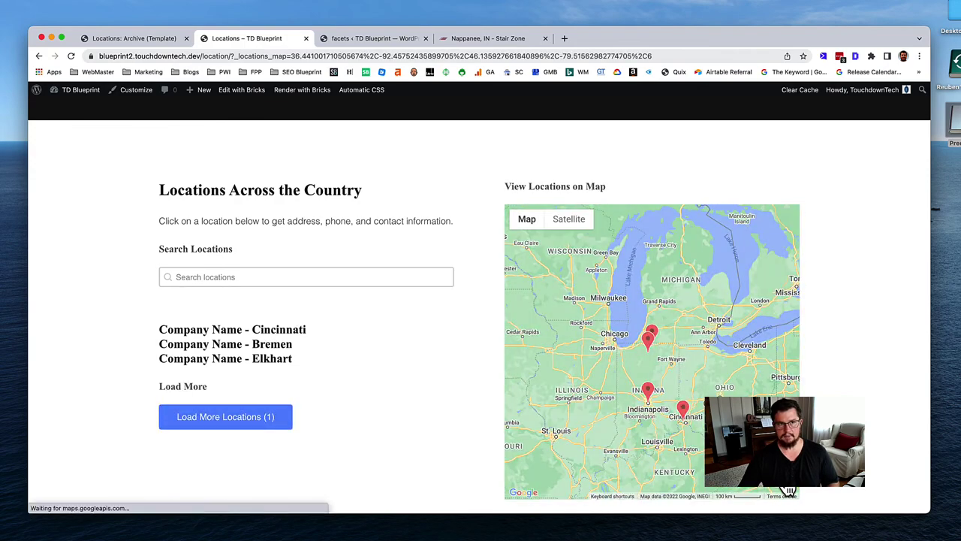
Step: Remove the map filter parameters from the Locations page URL and reload the page
drag(227, 55, 259, 94)
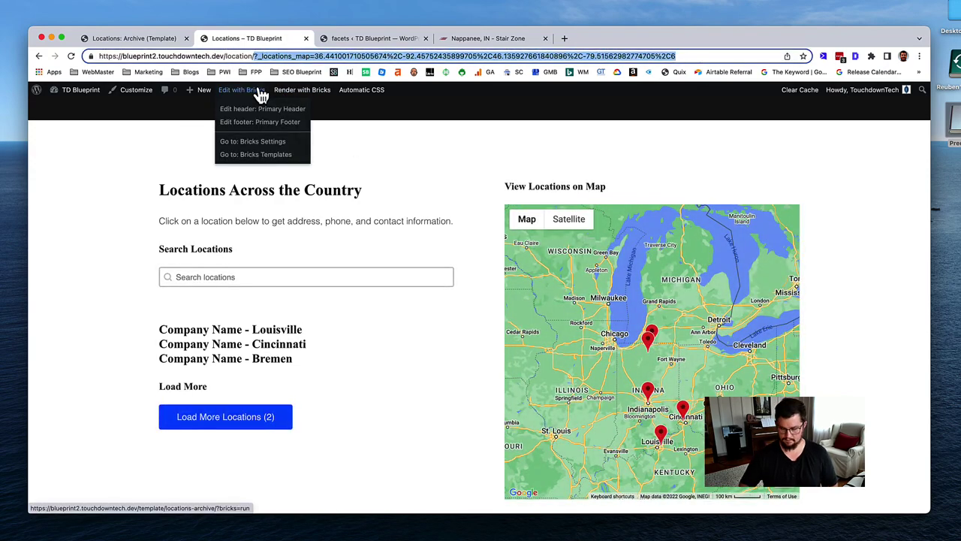
key(BackSpace)
key(Return)
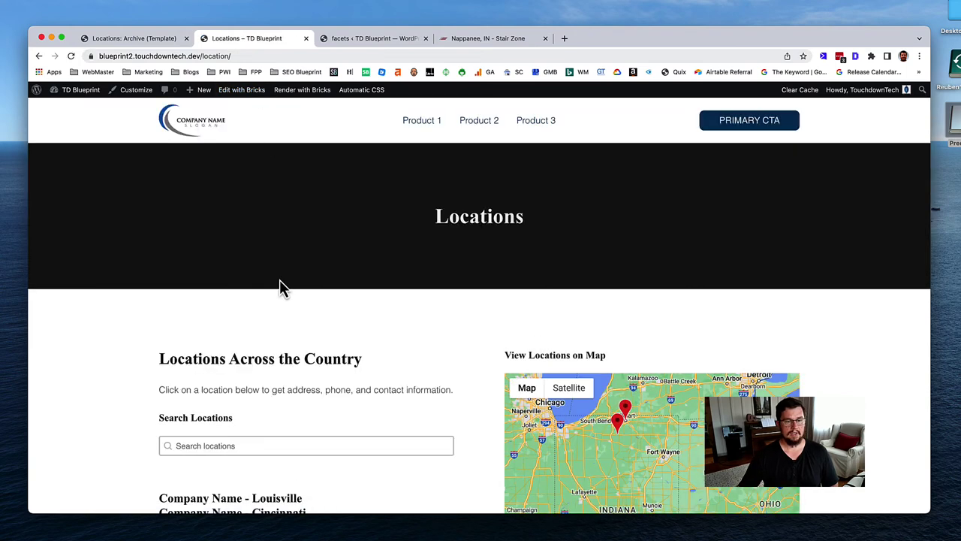
Step: Test the front-end location search with "nappanee", and clear the search field
scroll(280, 288, down, 3)
click(264, 322)
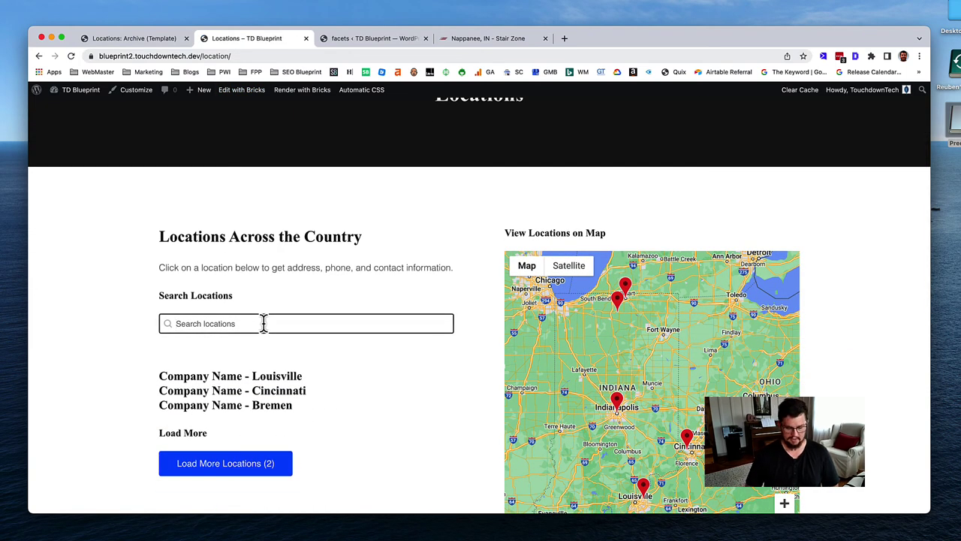
text(nappanee)
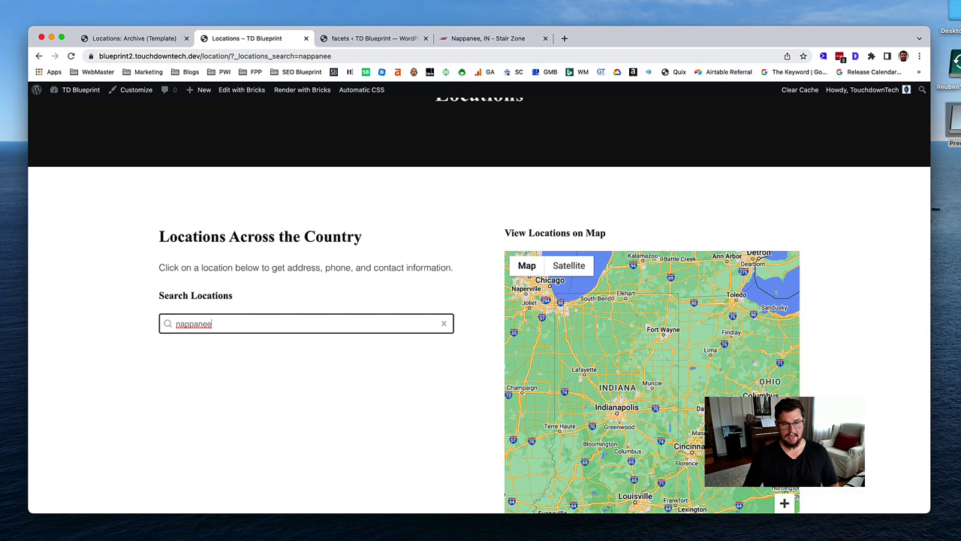
key(super+a)
key(BackSpace)
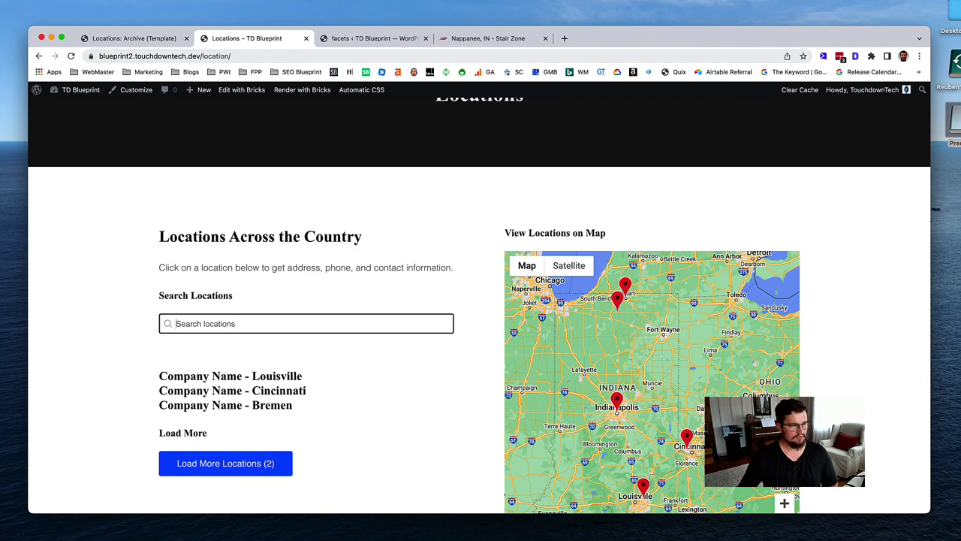
Step: Return to the Gridbuilder facets list and open the Behaviour settings of the Locations: Search facet, down to its filter types
key(super+Tab)
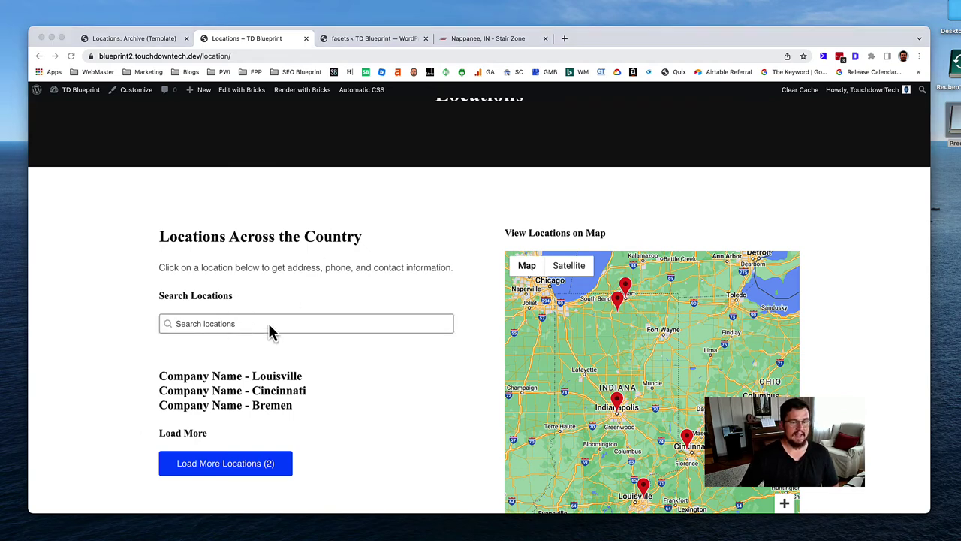
click(368, 38)
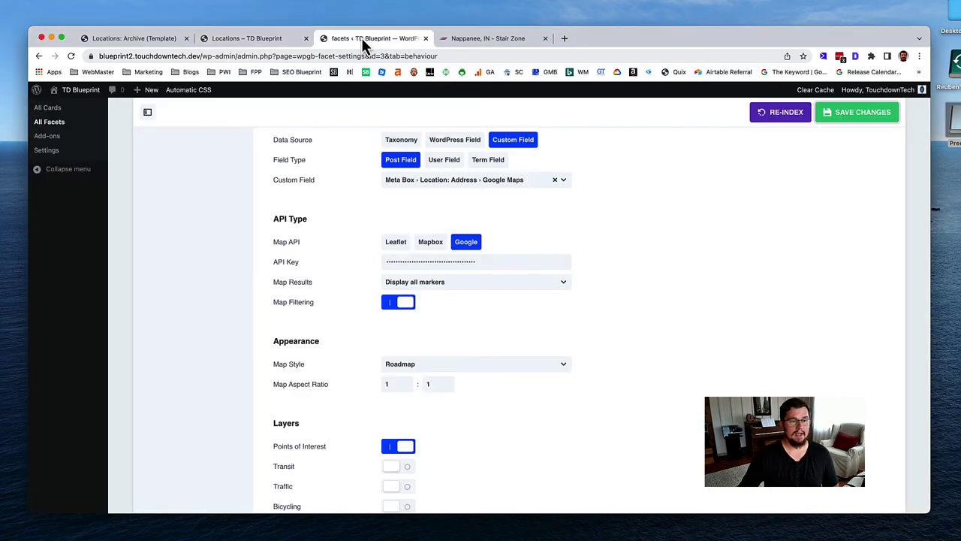
scroll(255, 300, up, 10)
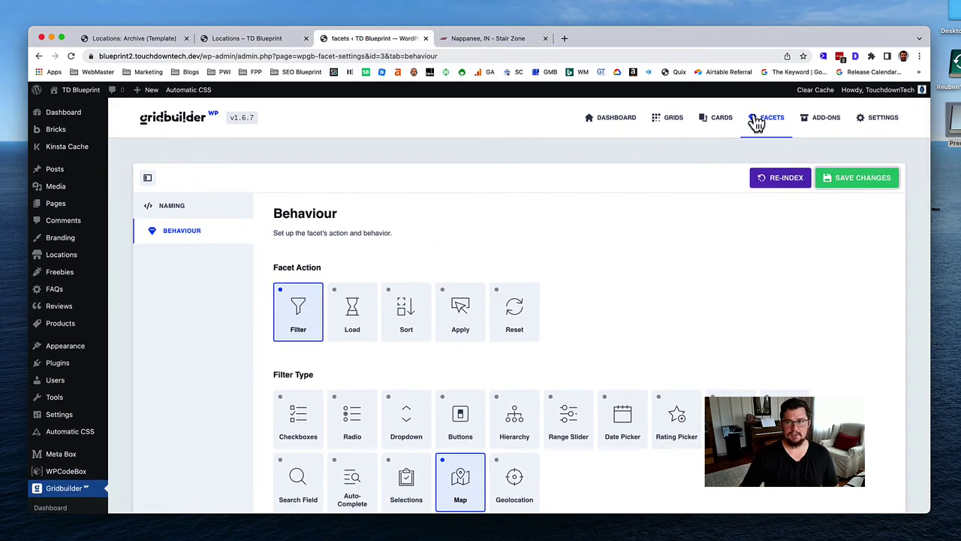
click(778, 120)
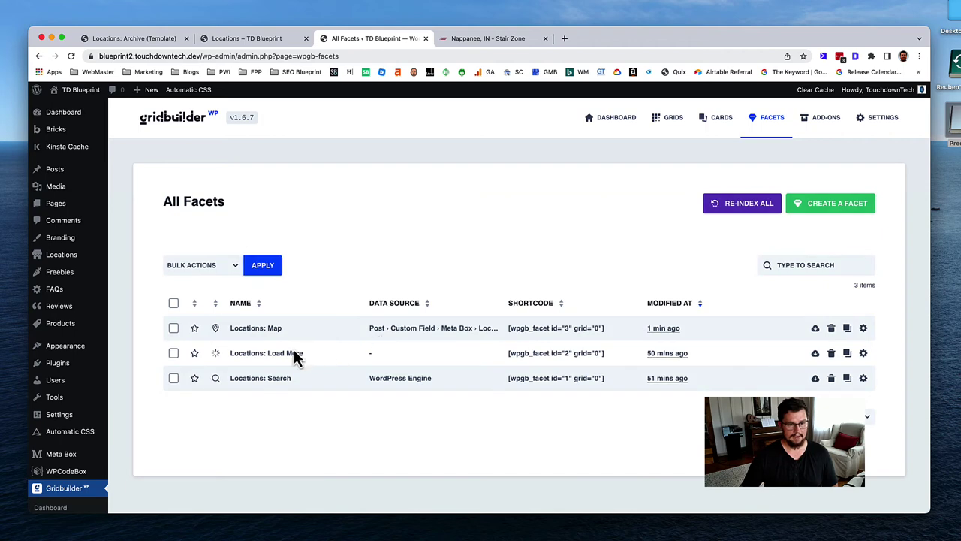
click(262, 385)
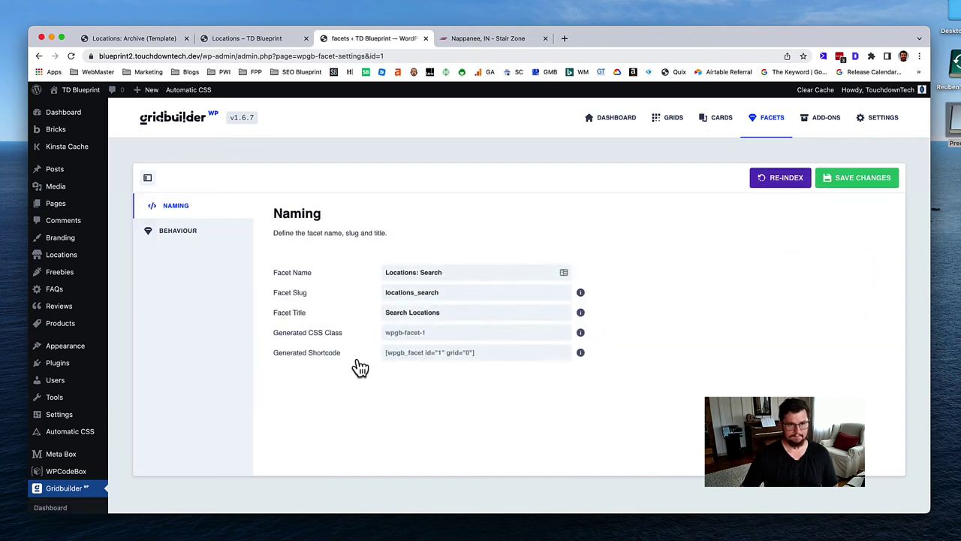
click(193, 234)
scroll(346, 371, down, 1)
scroll(349, 373, down, 2)
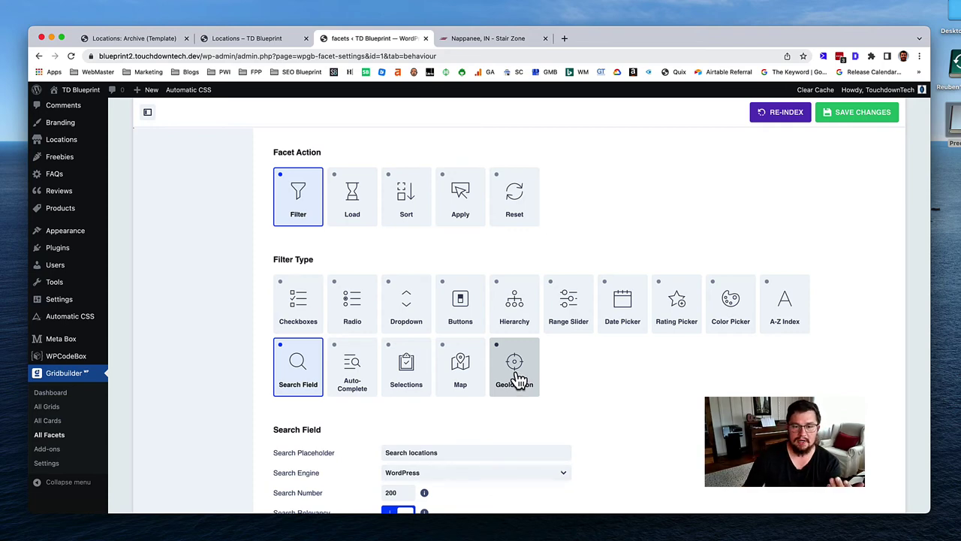
scroll(597, 385, down, 2)
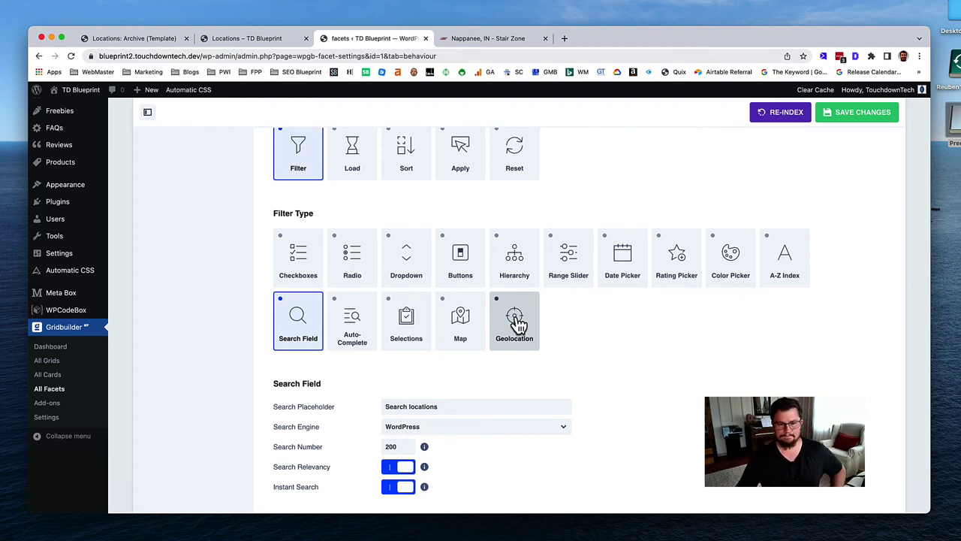
scroll(398, 368, down, 2)
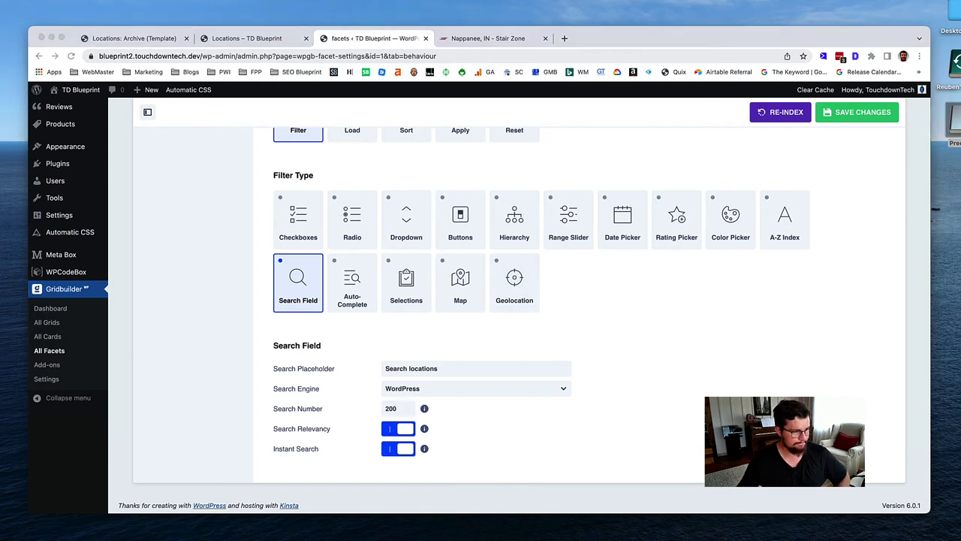
Step: Change the search facet's filter type to Geolocation, using the custom post field Meta Box › Location: Address › Google Maps as data source
click(512, 279)
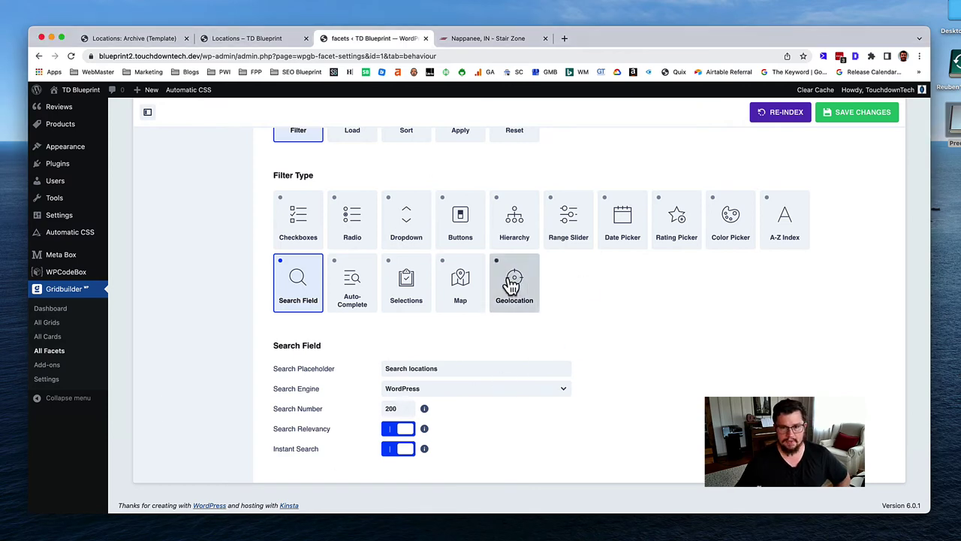
scroll(607, 301, down, 3)
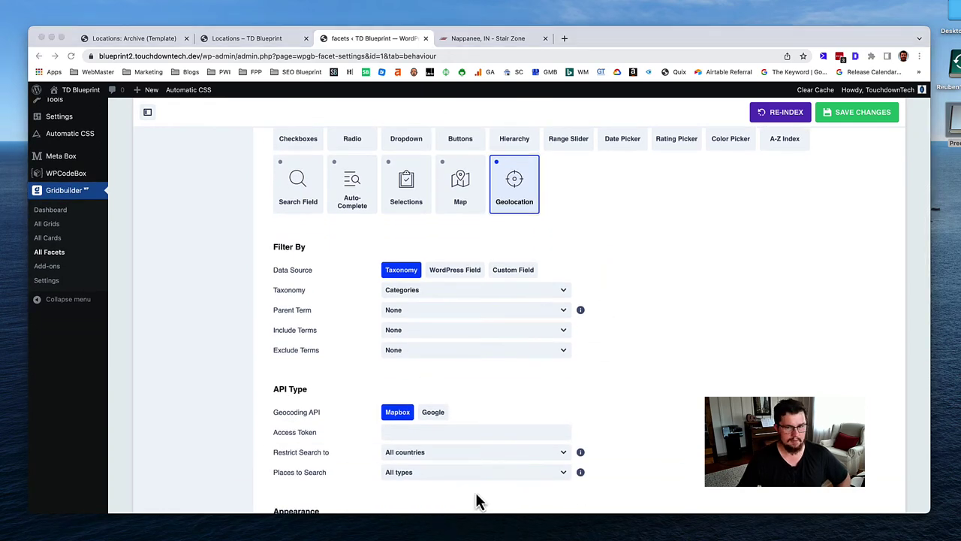
click(513, 272)
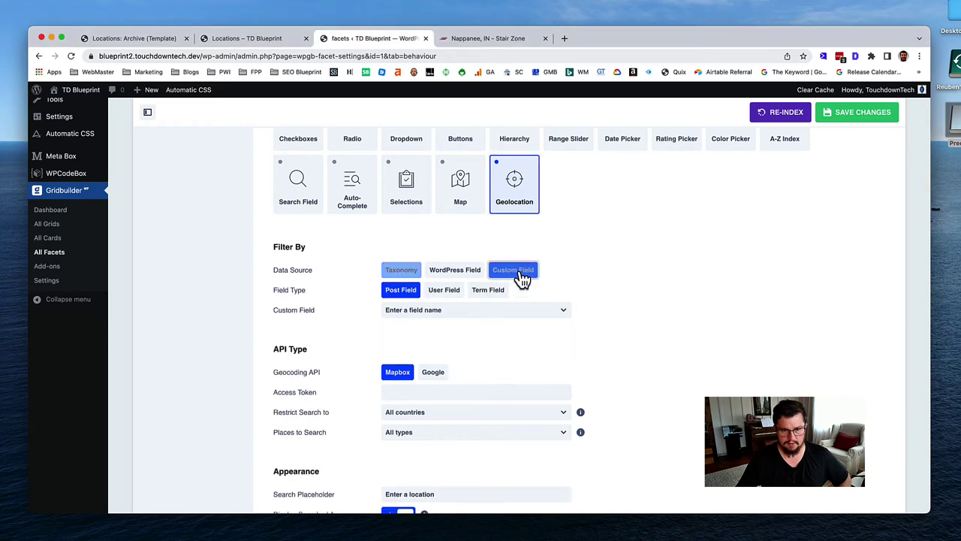
click(431, 312)
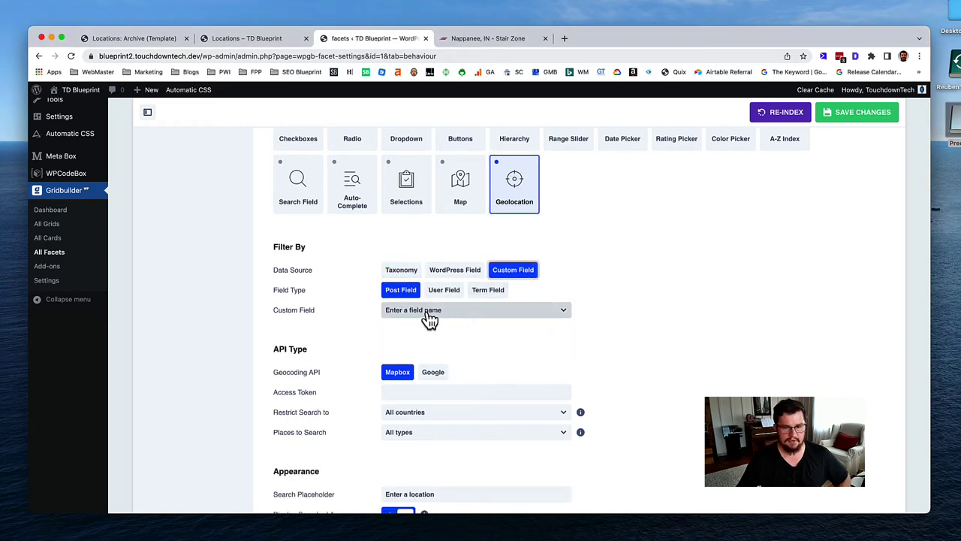
click(468, 314)
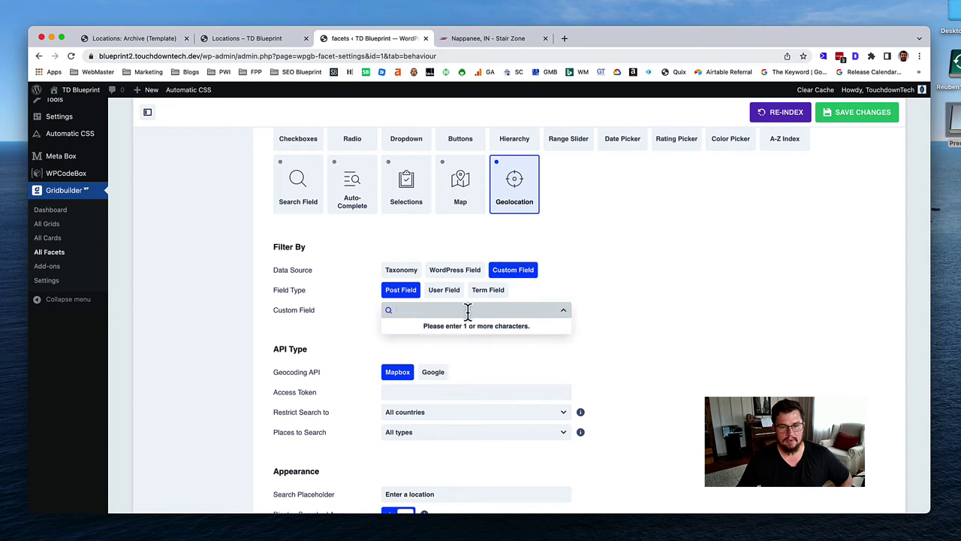
text(google)
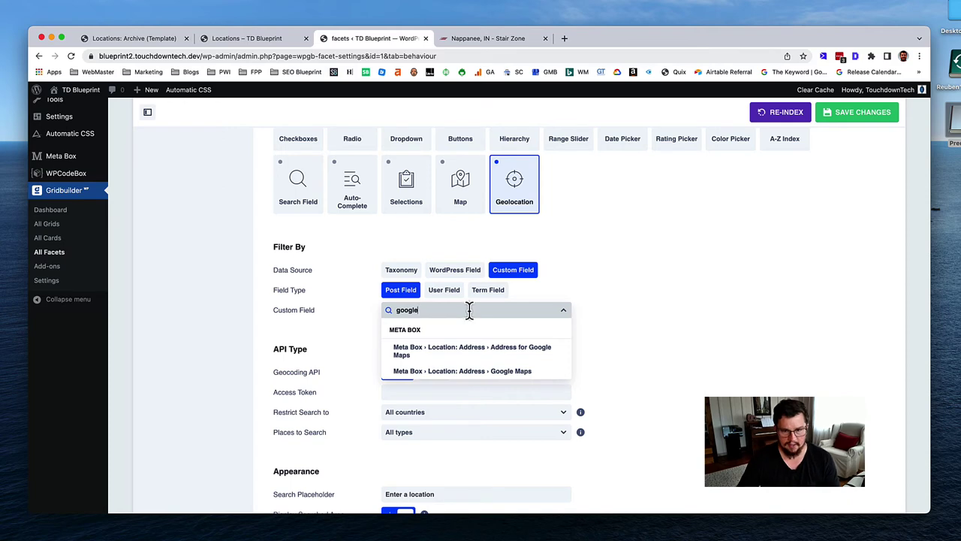
click(494, 373)
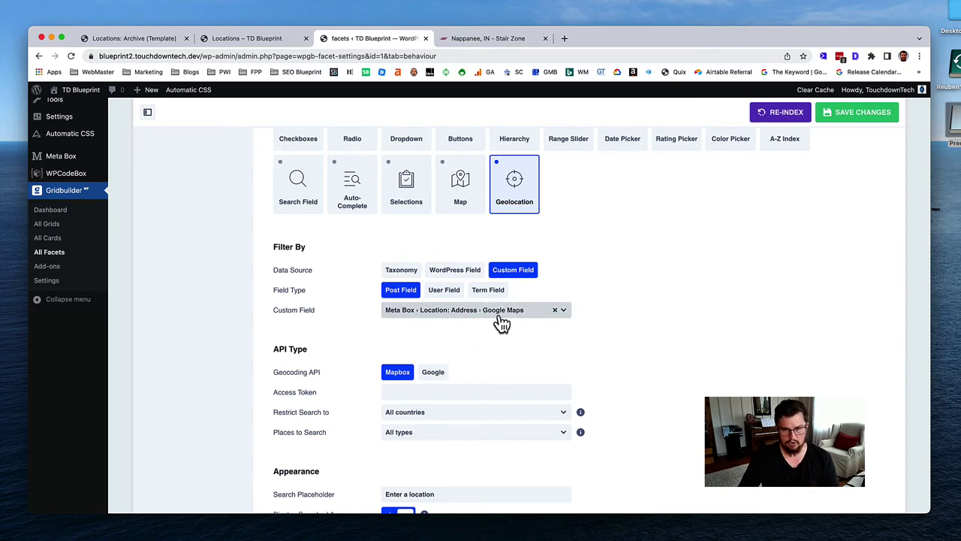
Step: Set the Geocoding API to Google and paste the API key into the API Key field
scroll(485, 349, down, 3)
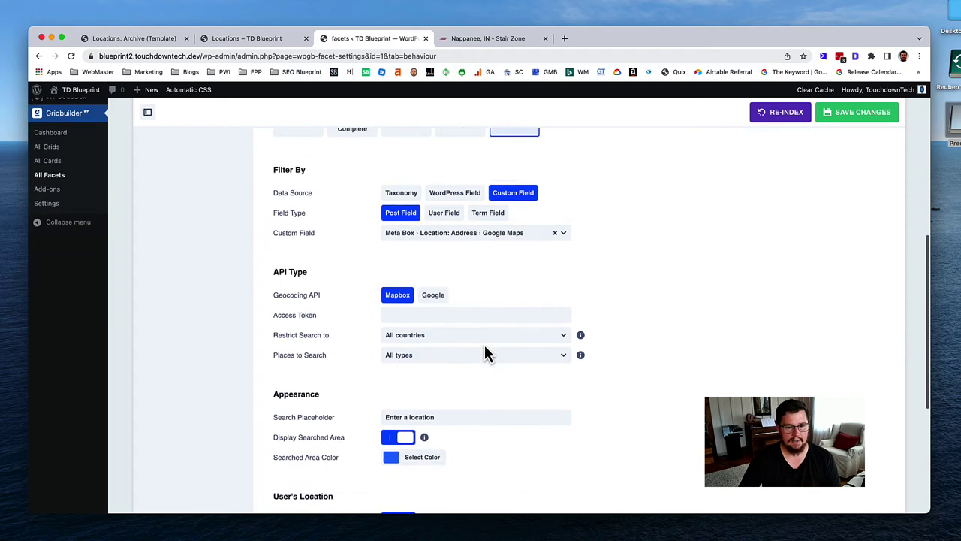
click(434, 297)
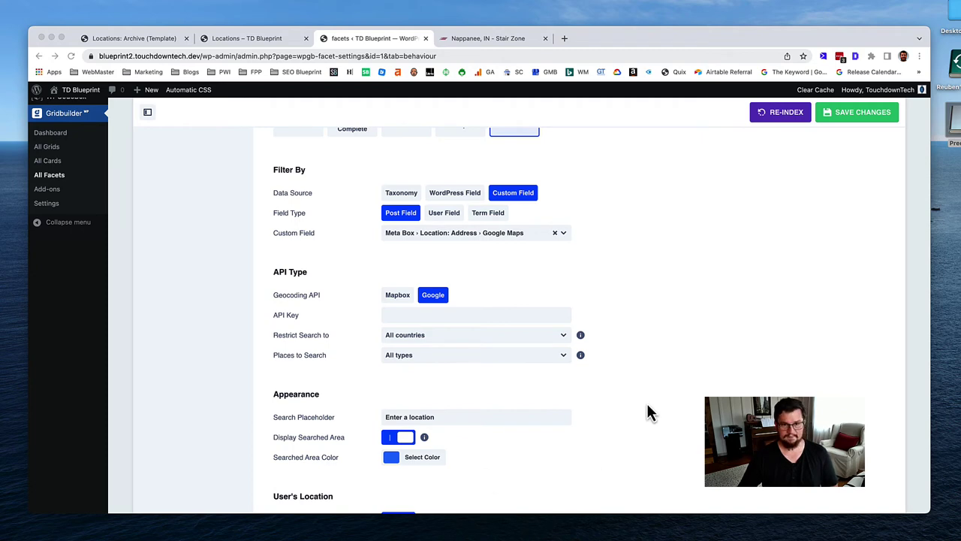
click(488, 318)
key(super+v)
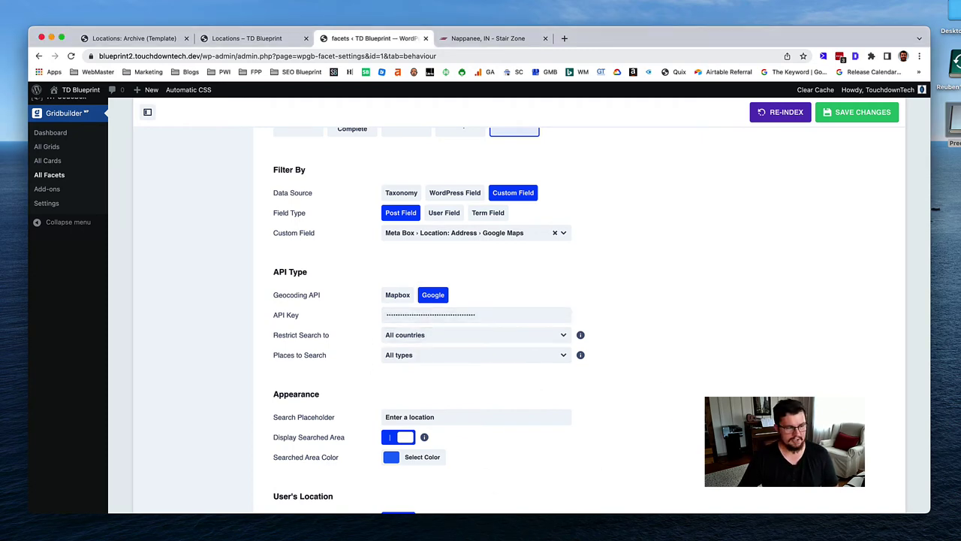
Step: Restrict the geolocation search to United States (US), check the Places to Search options and leave them at All types
click(517, 335)
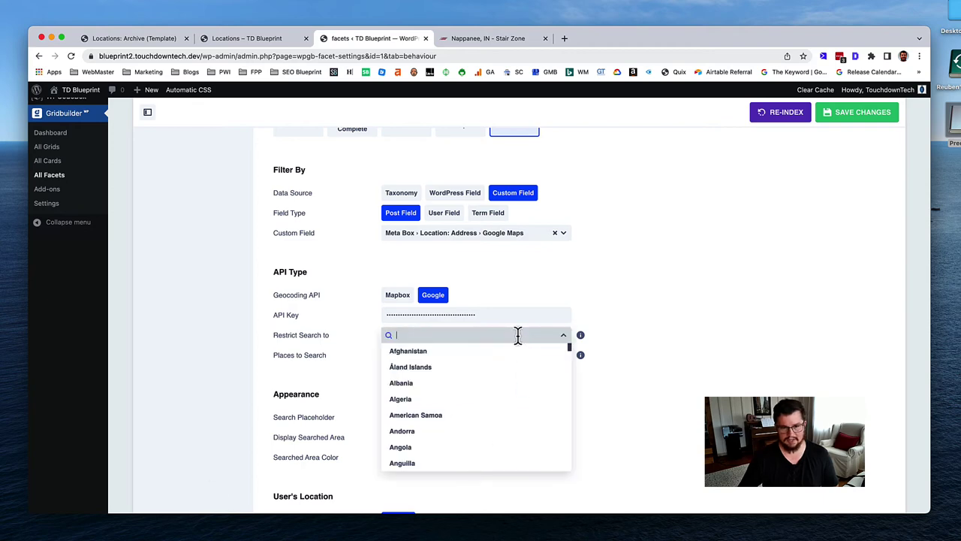
text(united stat)
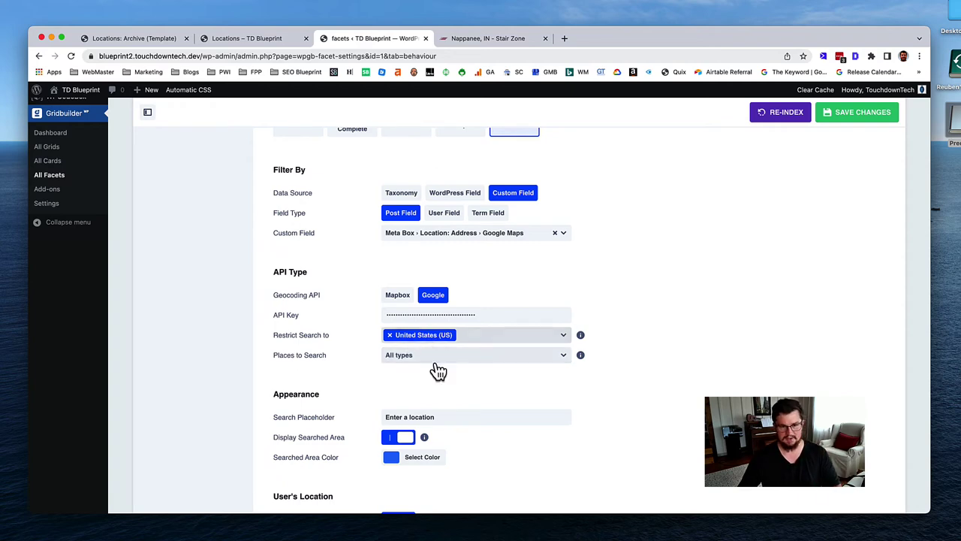
click(476, 356)
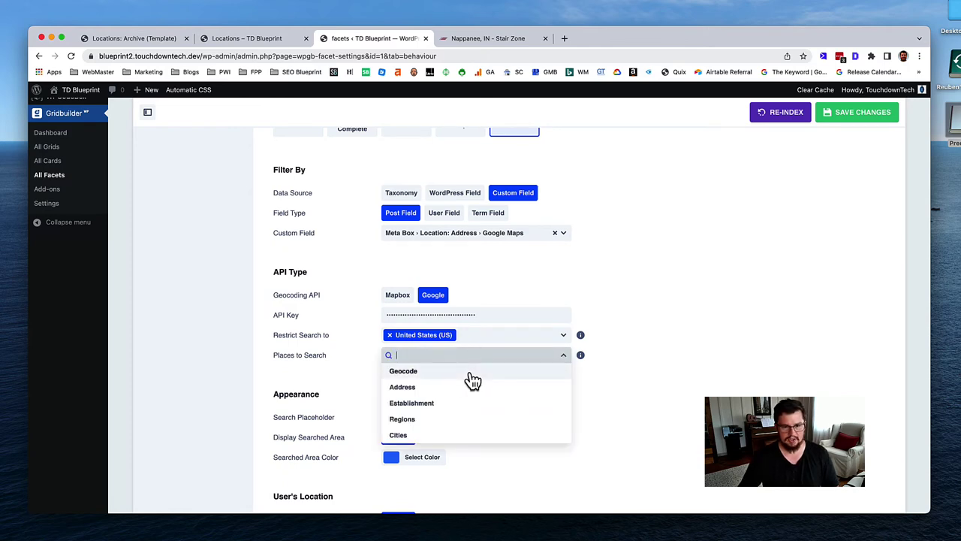
scroll(462, 405, down, 1)
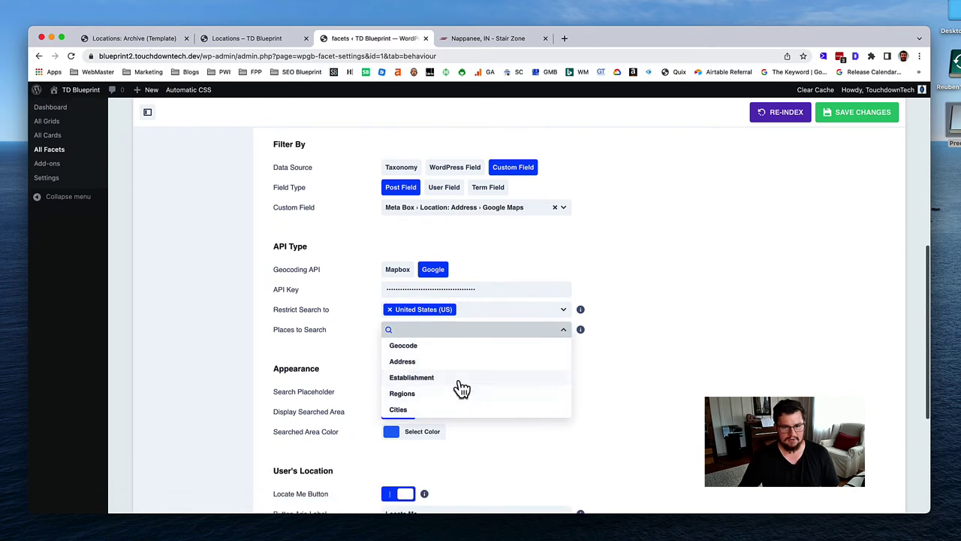
click(618, 367)
scroll(646, 404, down, 5)
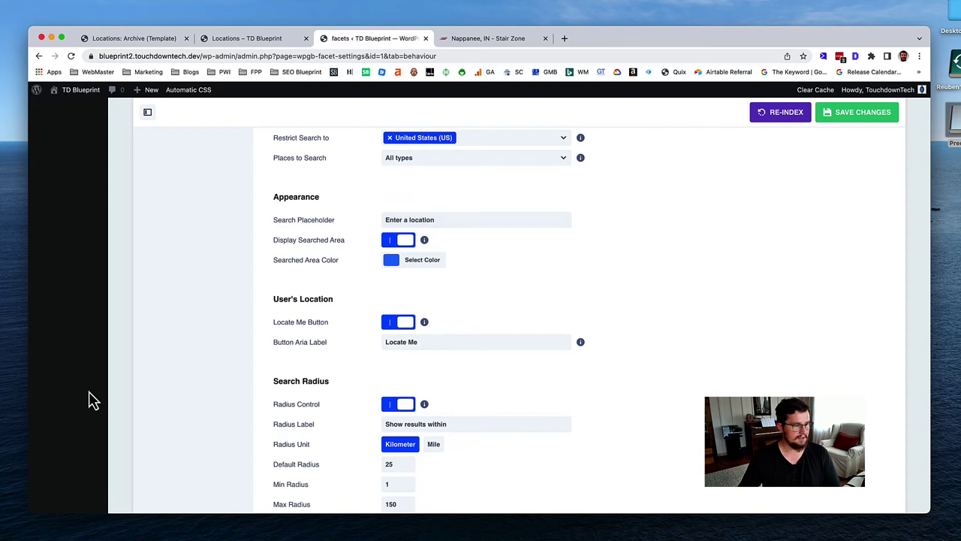
Step: Set the search facet's radius unit to Mile and save the facet changes
scroll(529, 322, down, 3)
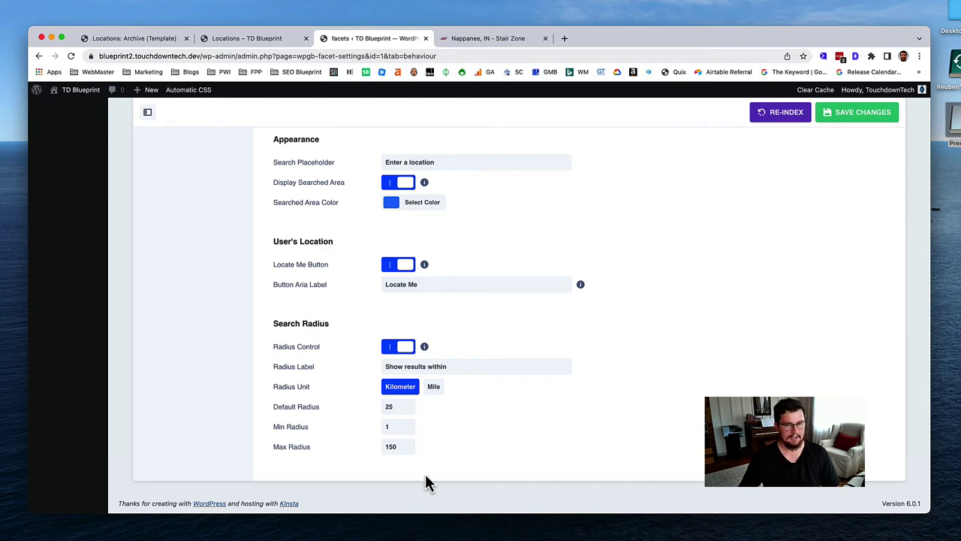
click(432, 389)
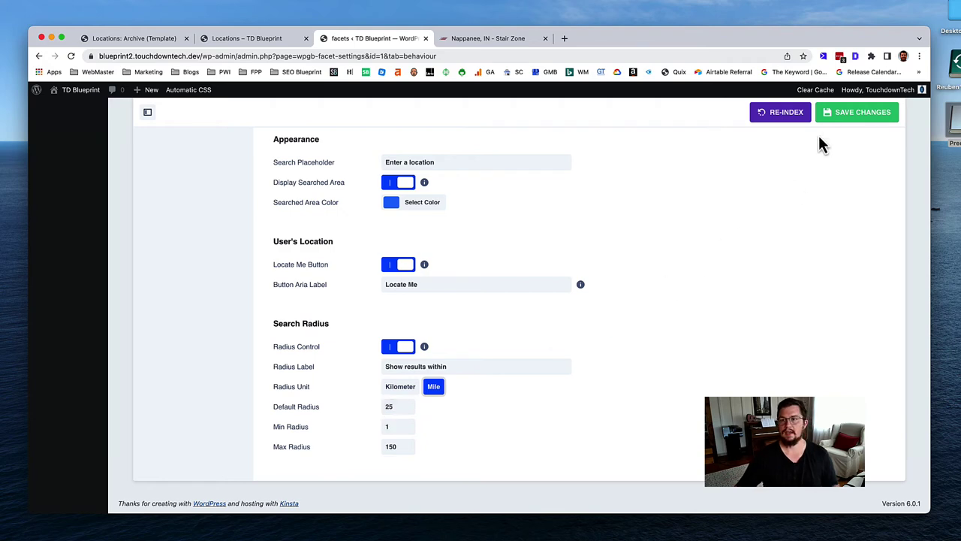
click(856, 121)
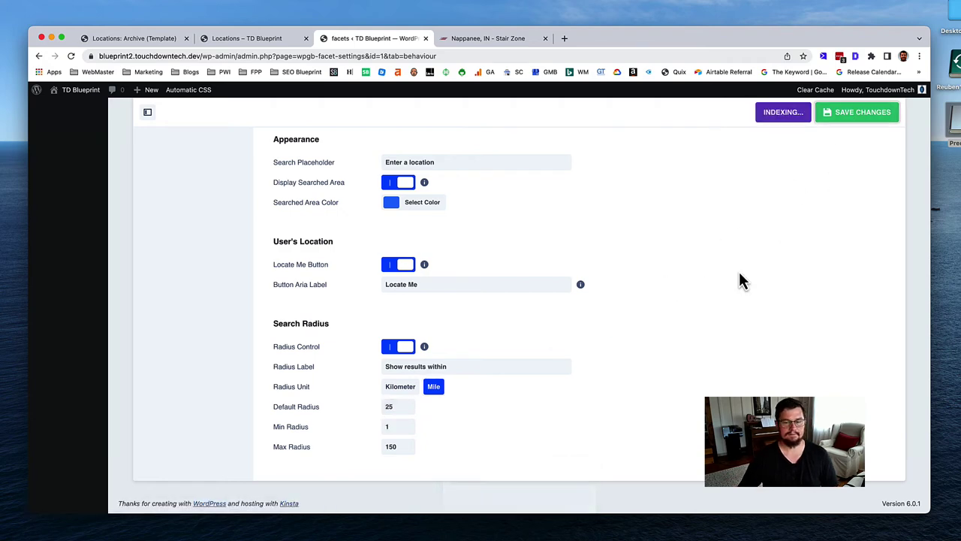
Step: Reload the front-end Locations page and test the geolocation search with Nappanee, IN, USA, checking the filtered list and map
click(253, 38)
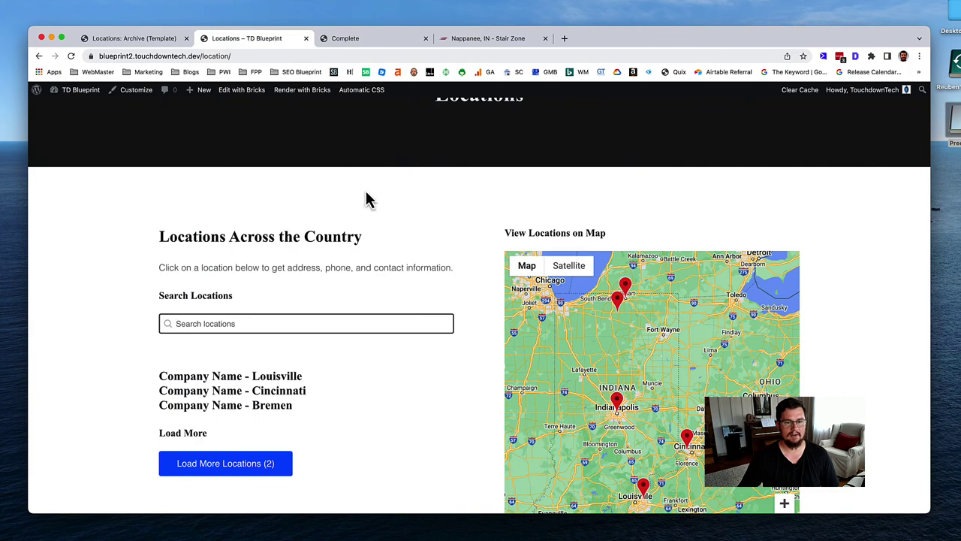
key(super+r)
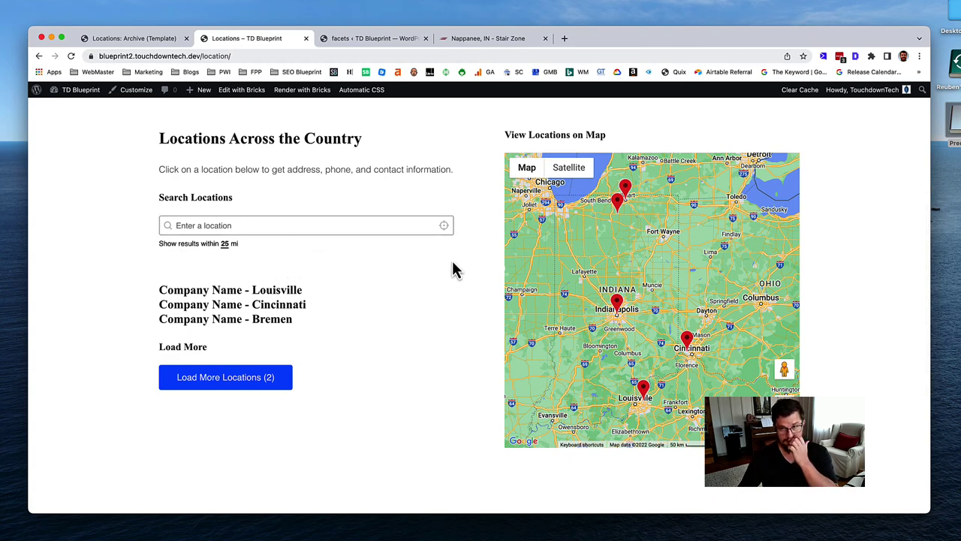
click(268, 227)
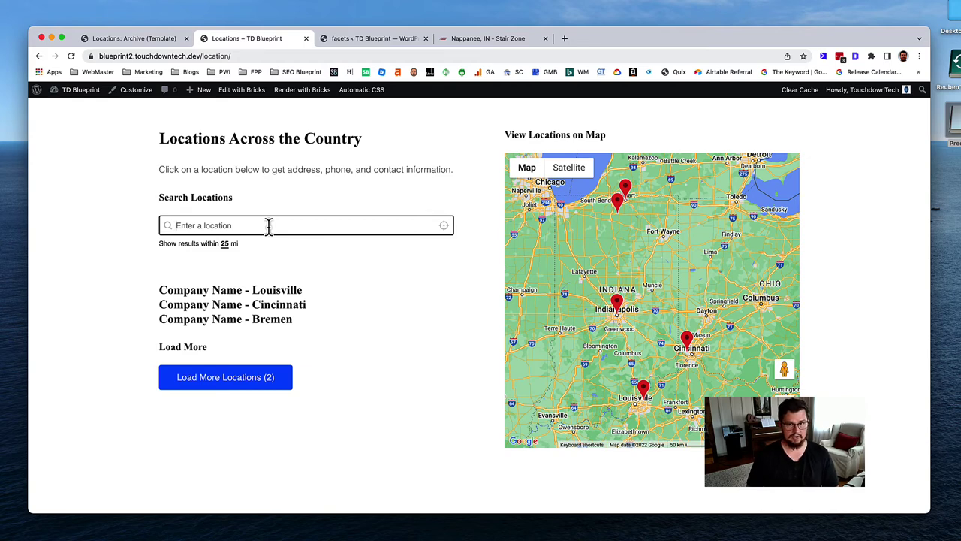
text(nappanee)
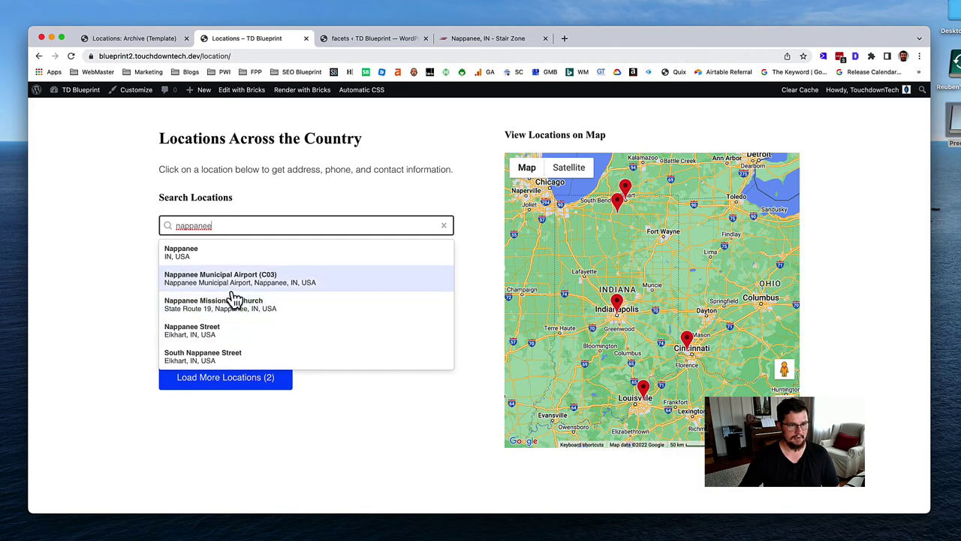
click(184, 253)
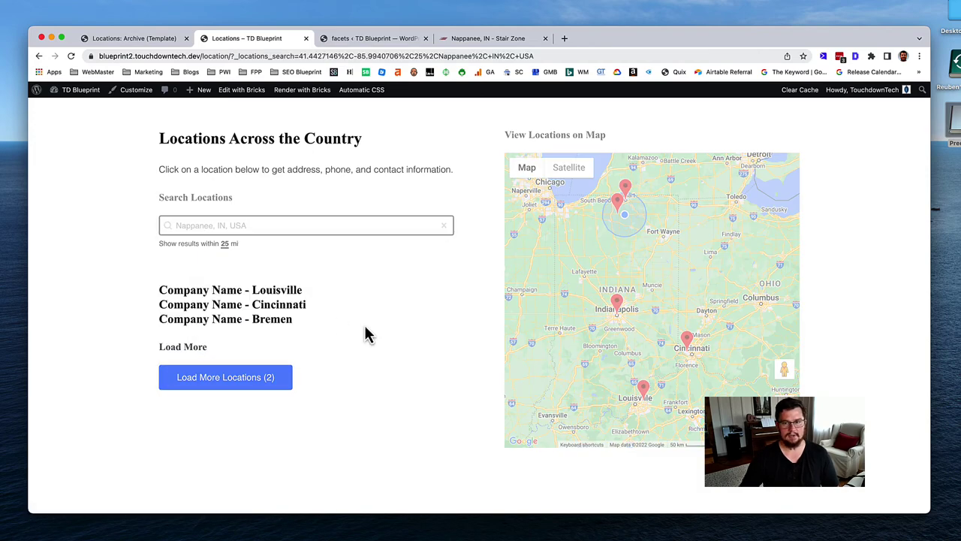
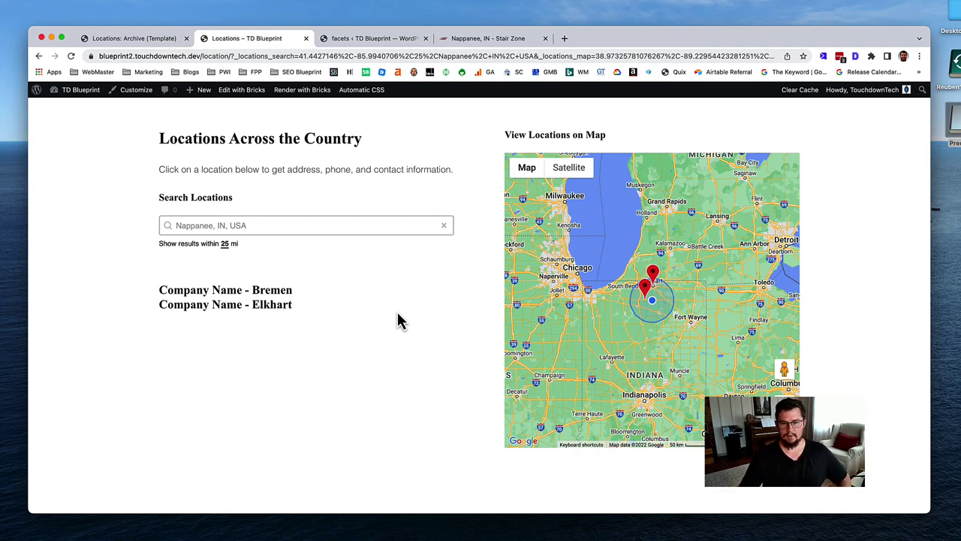
scroll(398, 321, up, 5)
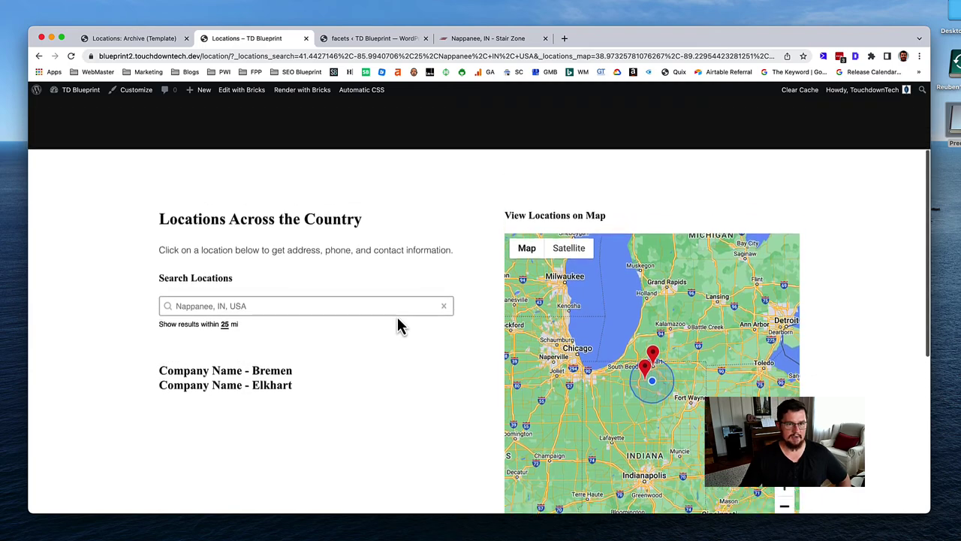
scroll(398, 324, down, 4)
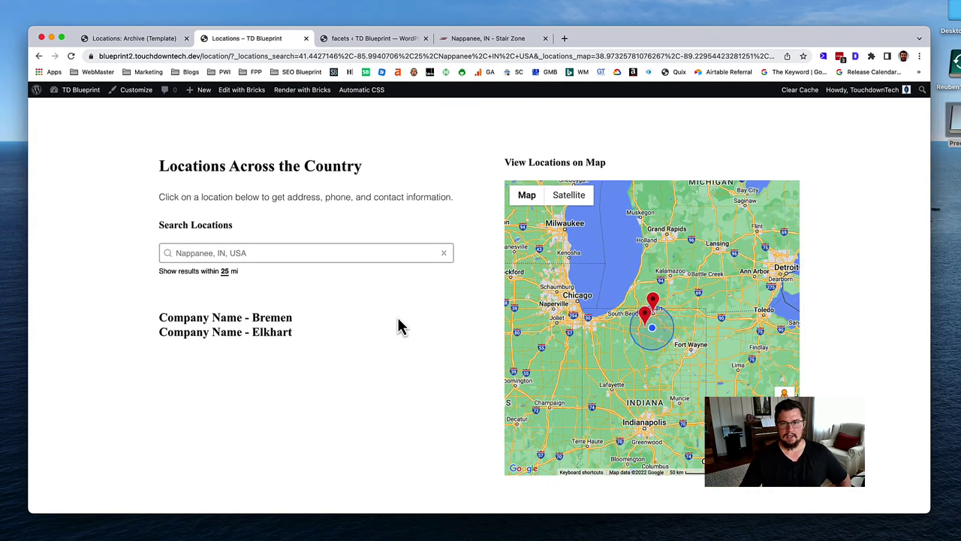
Step: Remove the facet title from the Locations: Search facet, save the changes, and reload the Locations page
drag(505, 162, 607, 162)
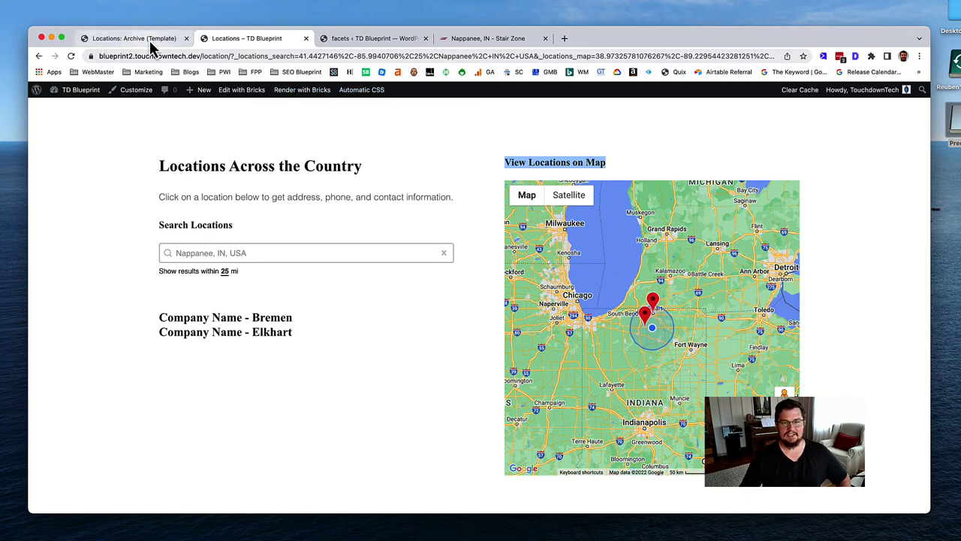
click(388, 40)
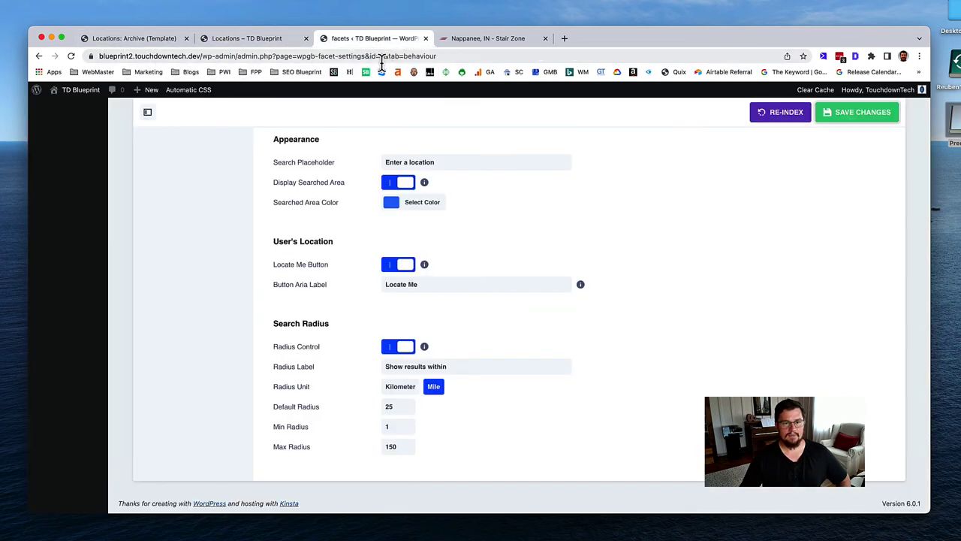
scroll(350, 188, up, 8)
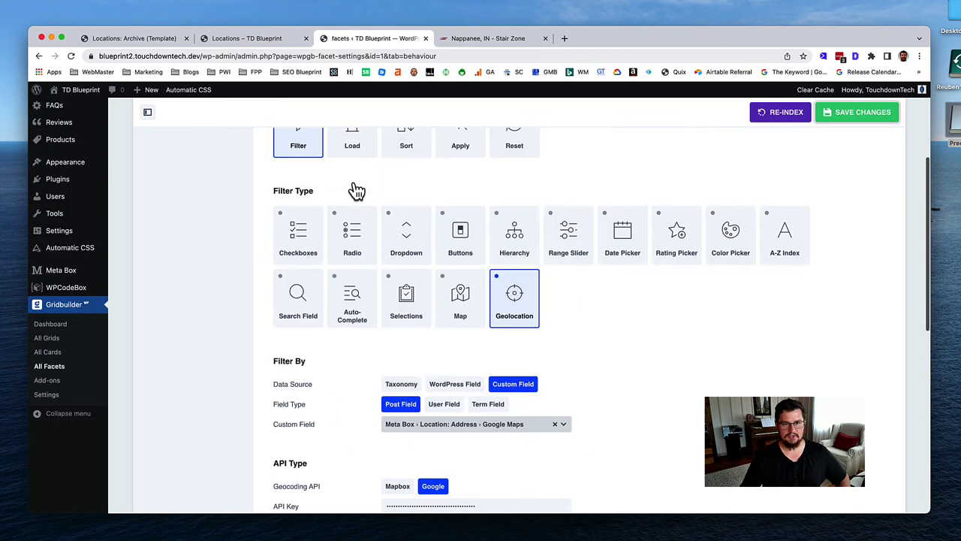
scroll(300, 203, up, 5)
click(186, 208)
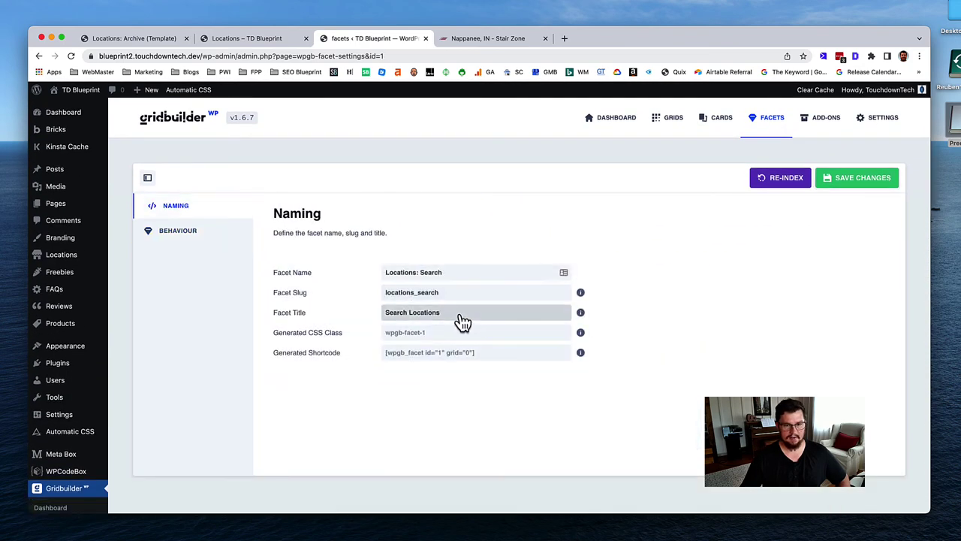
key(super+a)
key(BackSpace)
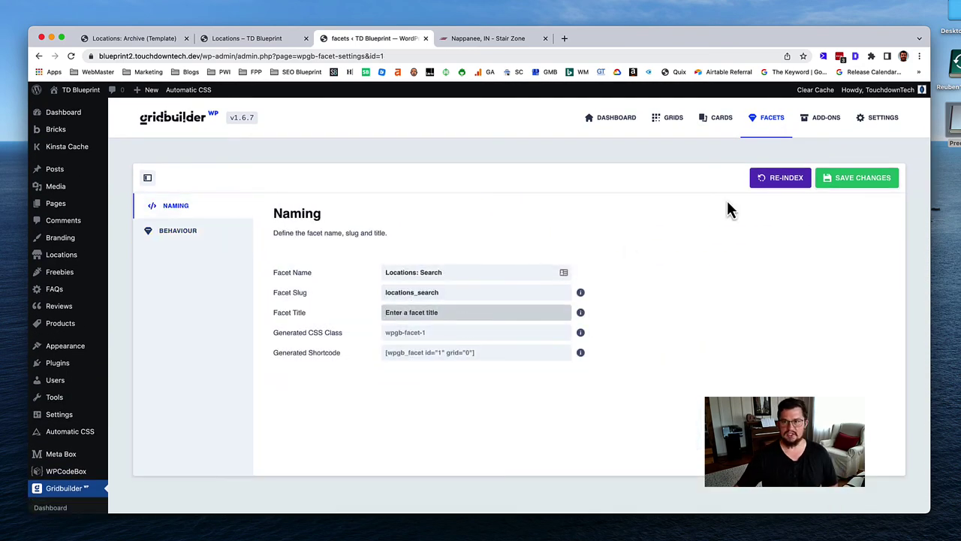
click(836, 184)
click(248, 39)
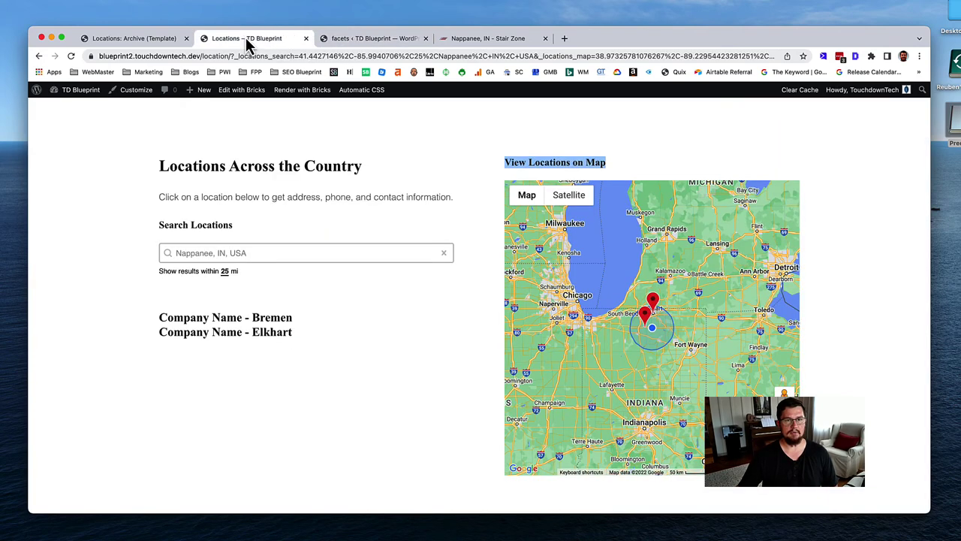
key(super+r)
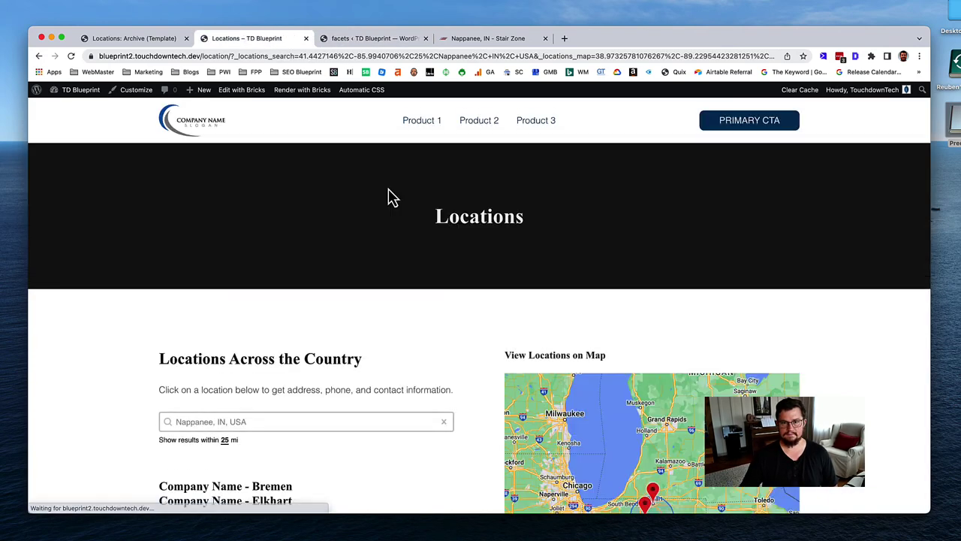
Step: Clear the facet title of the Locations: Map facet, save it, and refresh the Locations page to check the map heading
click(384, 40)
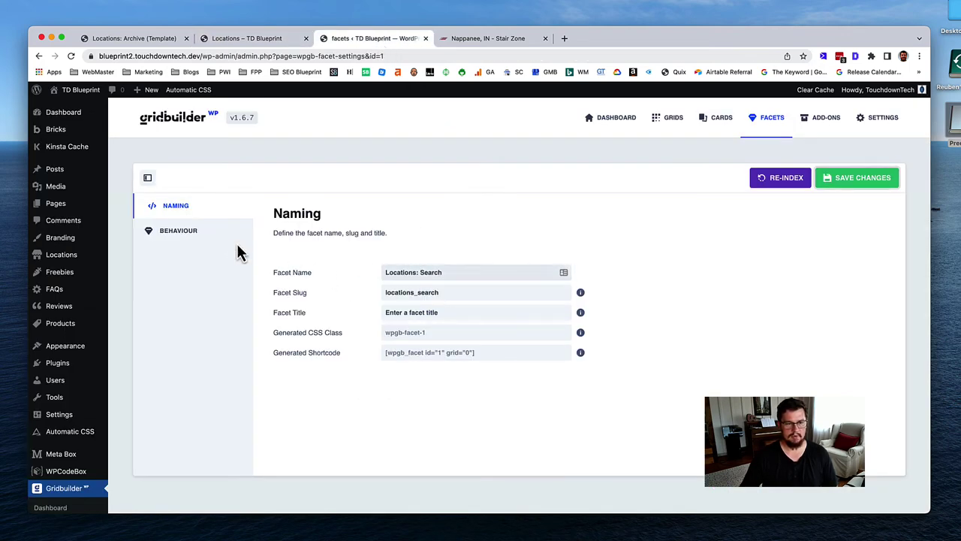
click(767, 120)
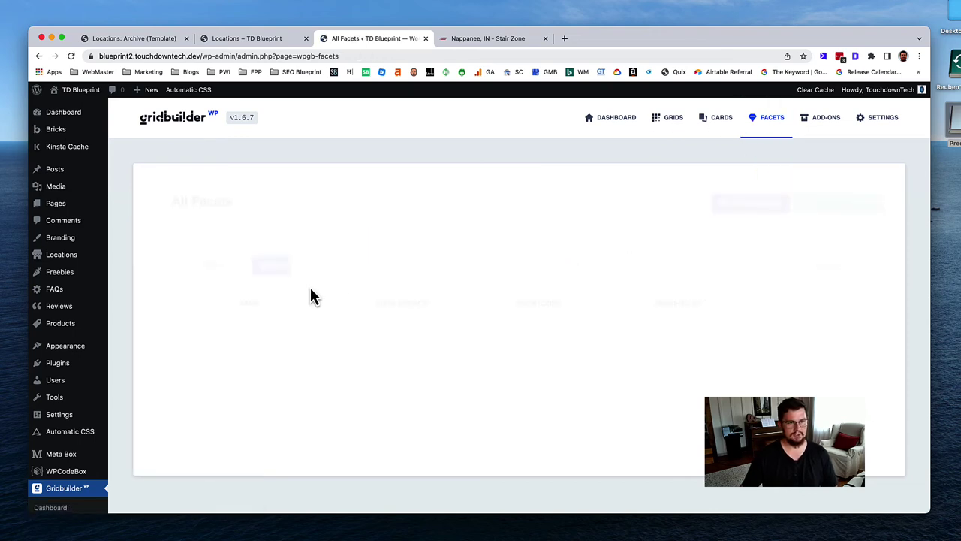
click(262, 355)
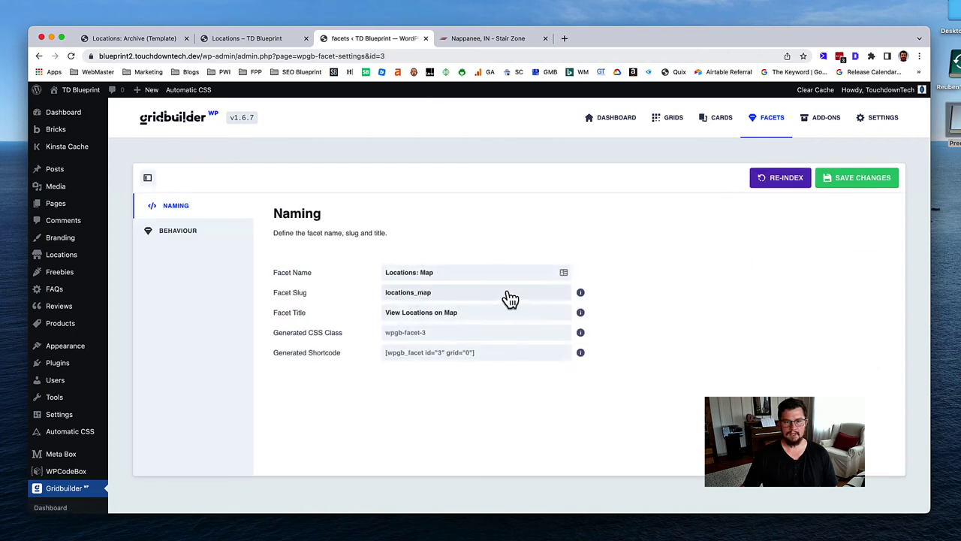
triple_click(441, 317)
key(BackSpace)
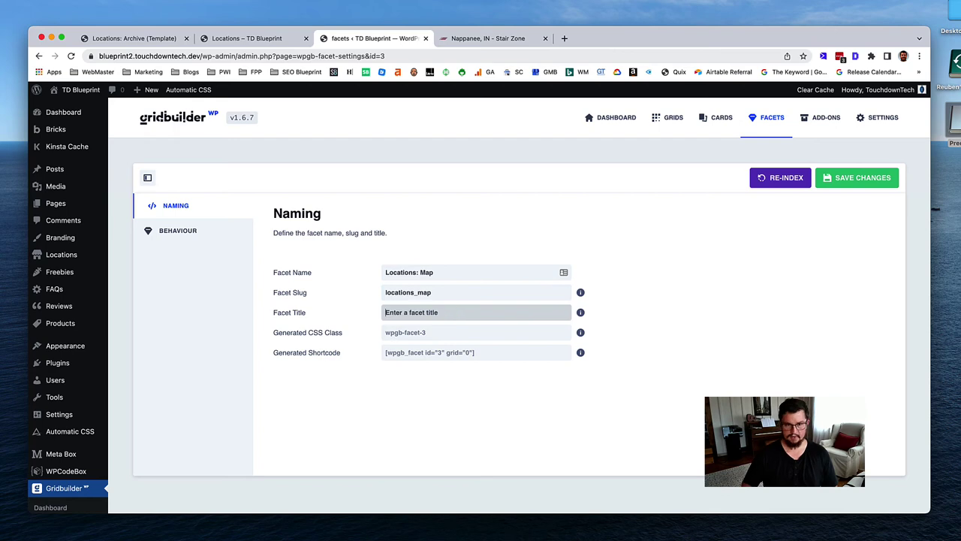
click(860, 181)
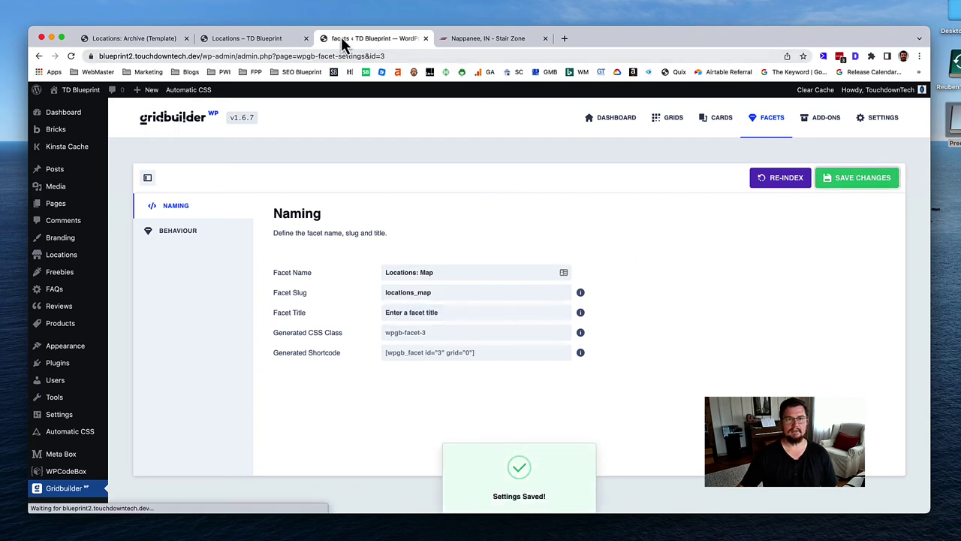
click(263, 39)
key(super+r)
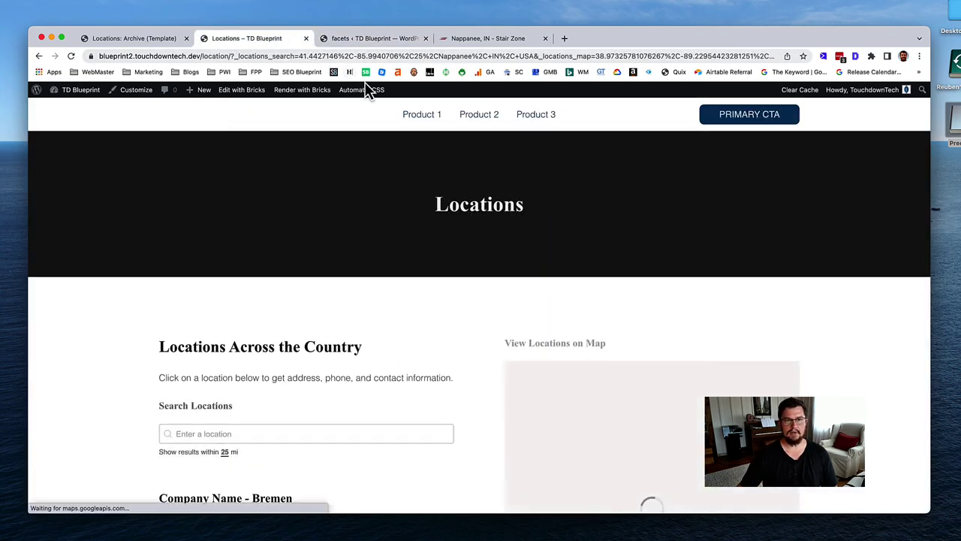
scroll(428, 270, down, 3)
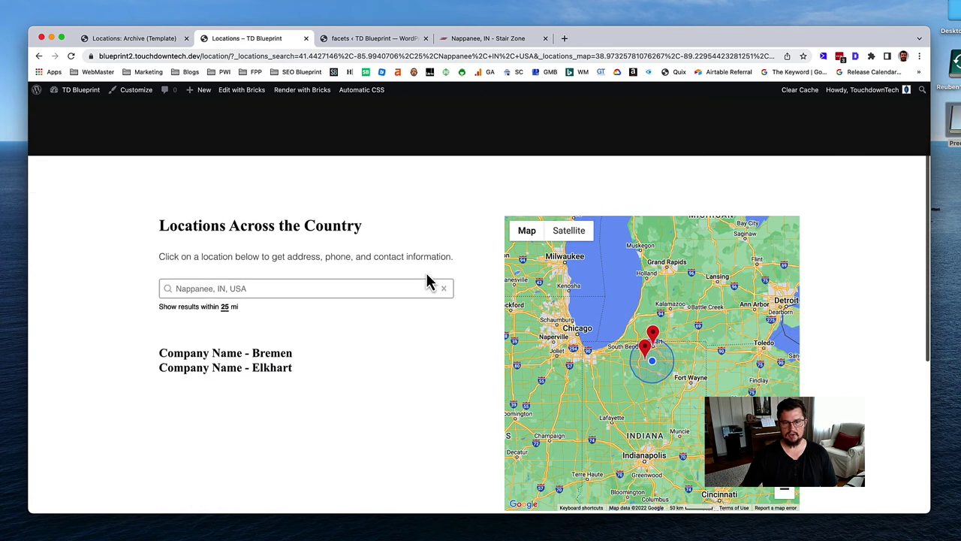
Step: Strip the search and map parameters from the page address and load the plain /location/ archive
click(198, 289)
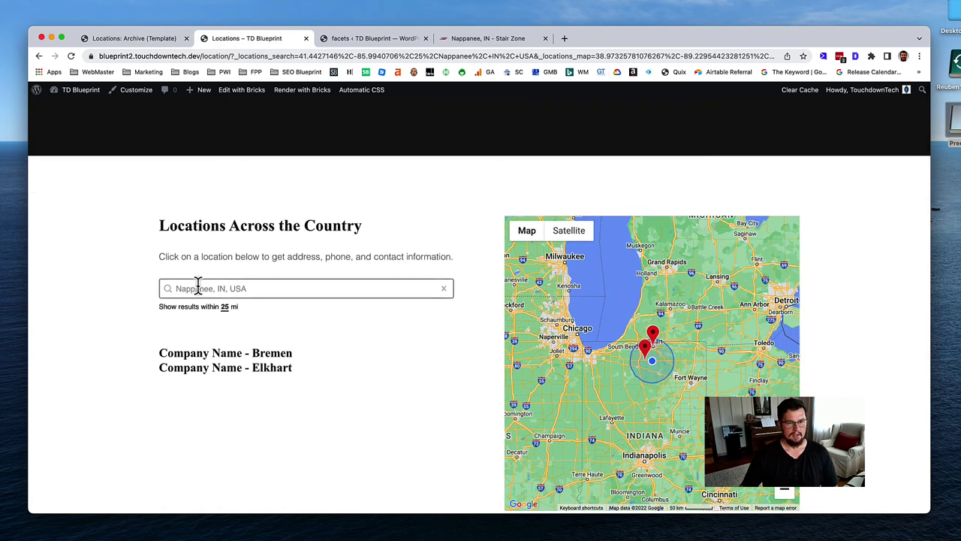
click(225, 56)
key(BackSpace)
key(Return)
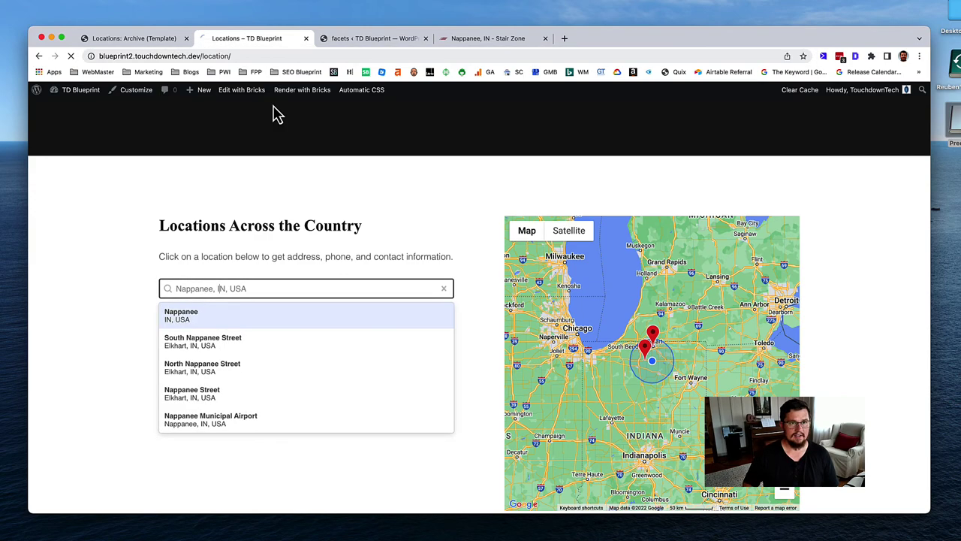
scroll(318, 233, down, 4)
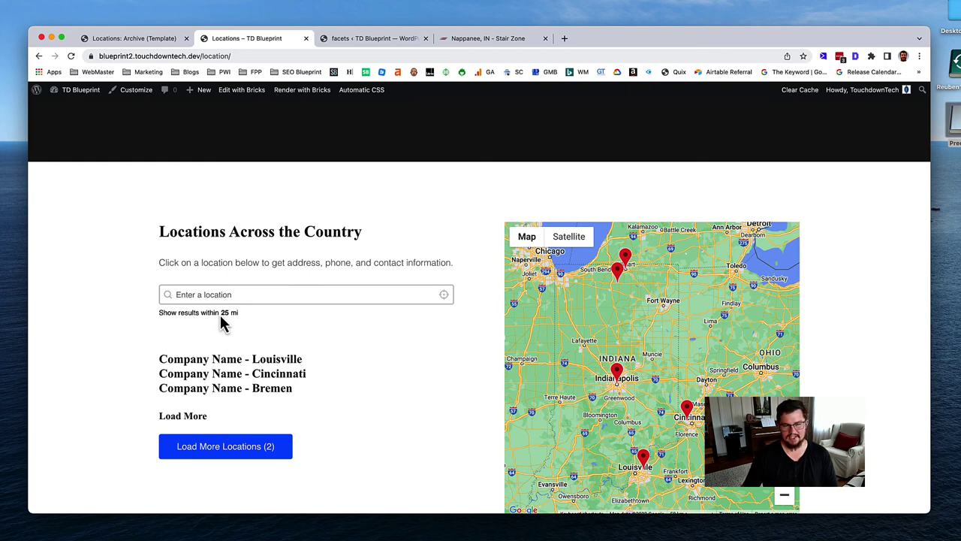
Step: Test the location search with a radius of 50 mi around Nappanee, IN, USA
key(Tab)
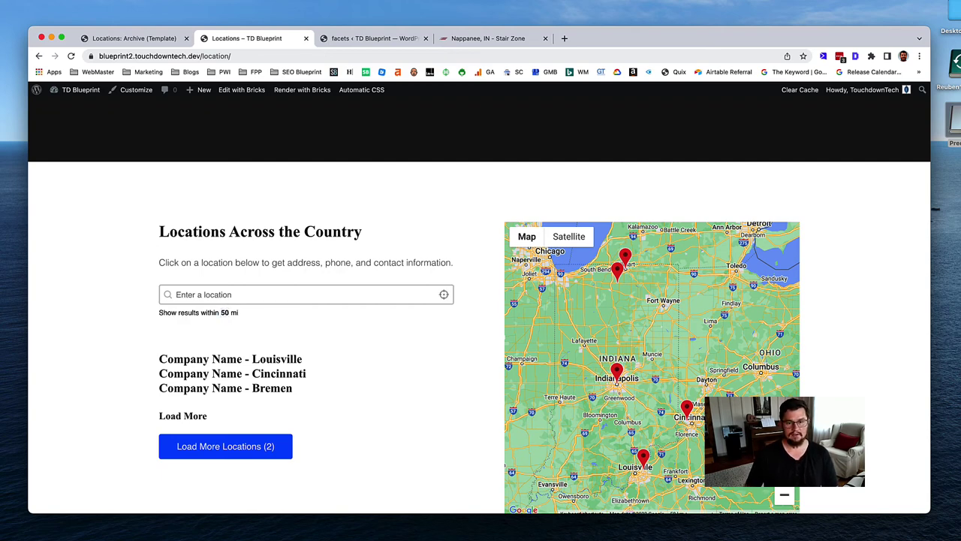
click(224, 295)
text(nappanee)
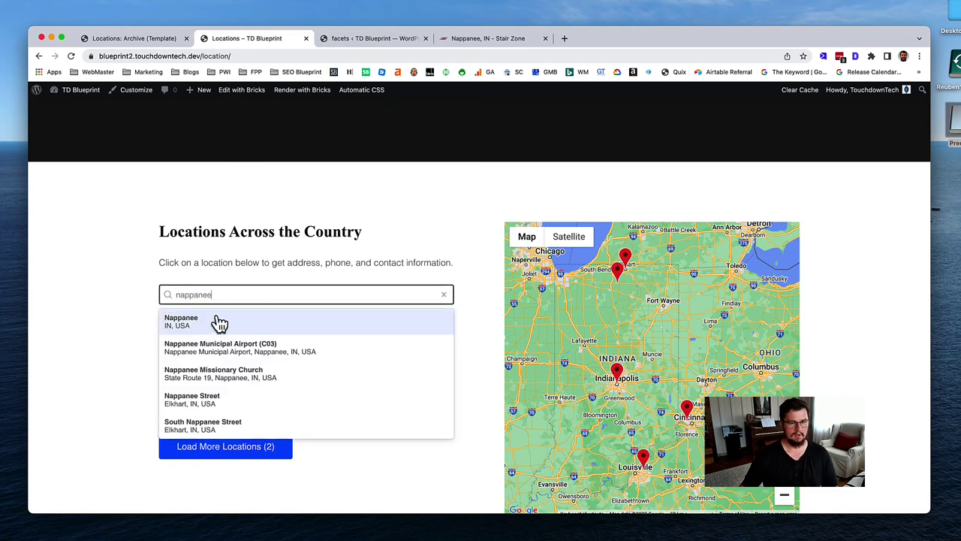
click(221, 322)
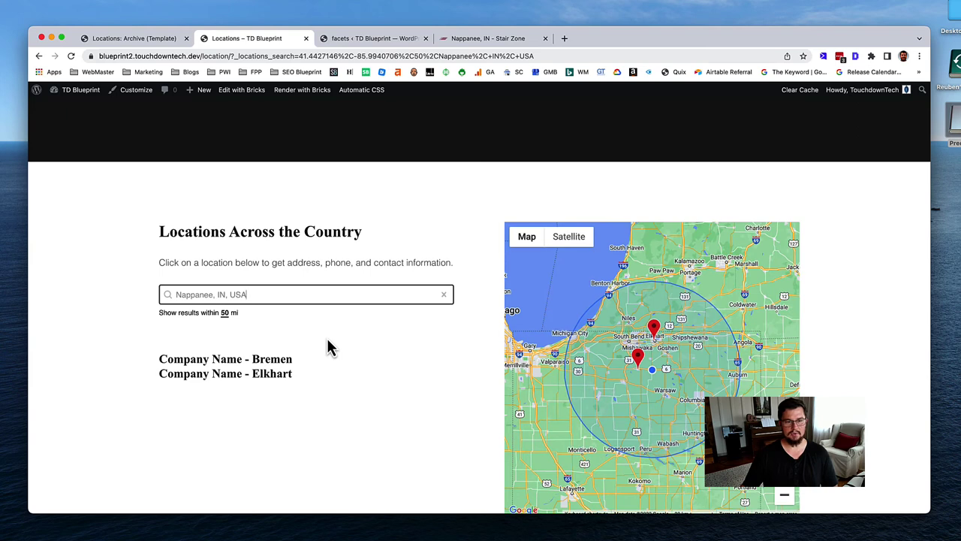
click(224, 314)
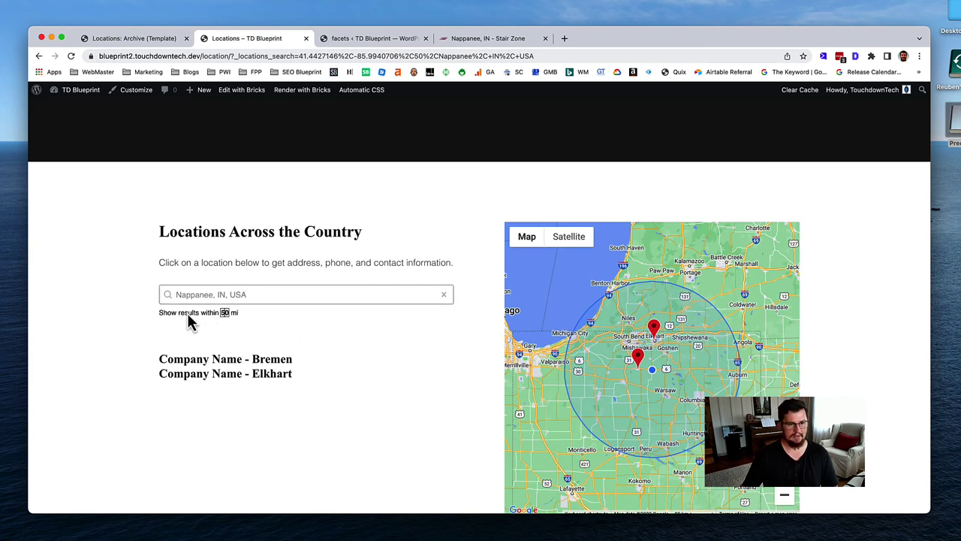
double_click(225, 313)
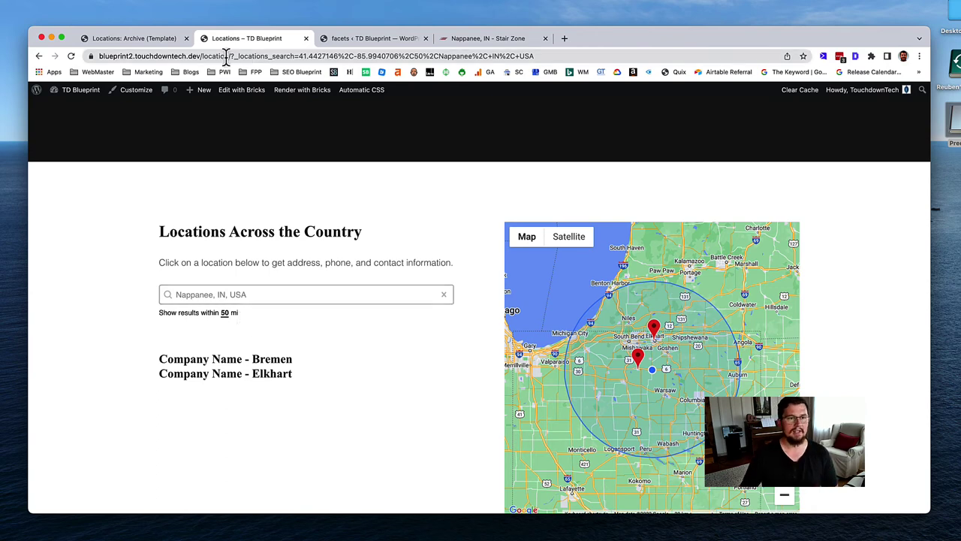
Step: Reset the Nappanee search by reloading the Locations page without its query parameters
drag(227, 56, 261, 110)
key(BackSpace)
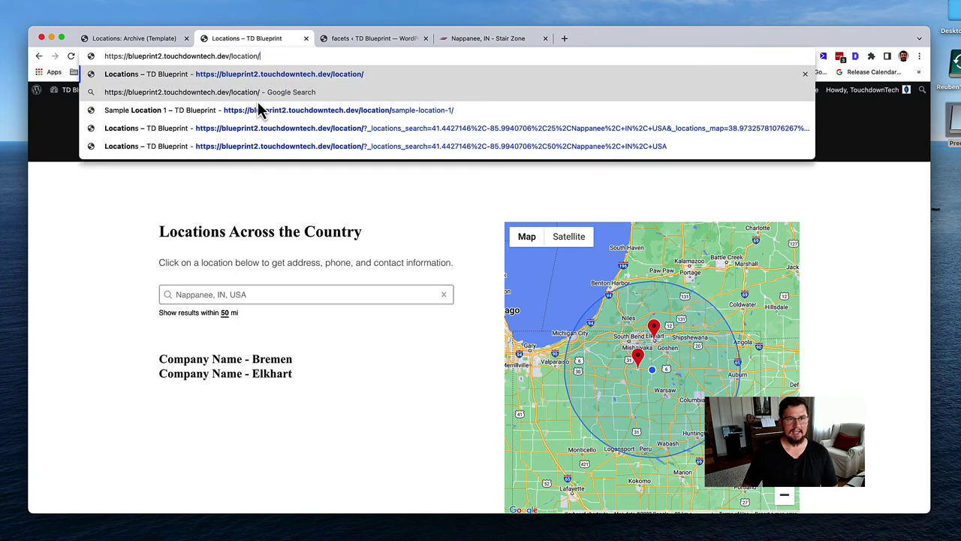
key(Return)
Step: Set the minimum search radius of the Locations: Search facet to 10 miles and save the changes
key(ctrl+Tab)
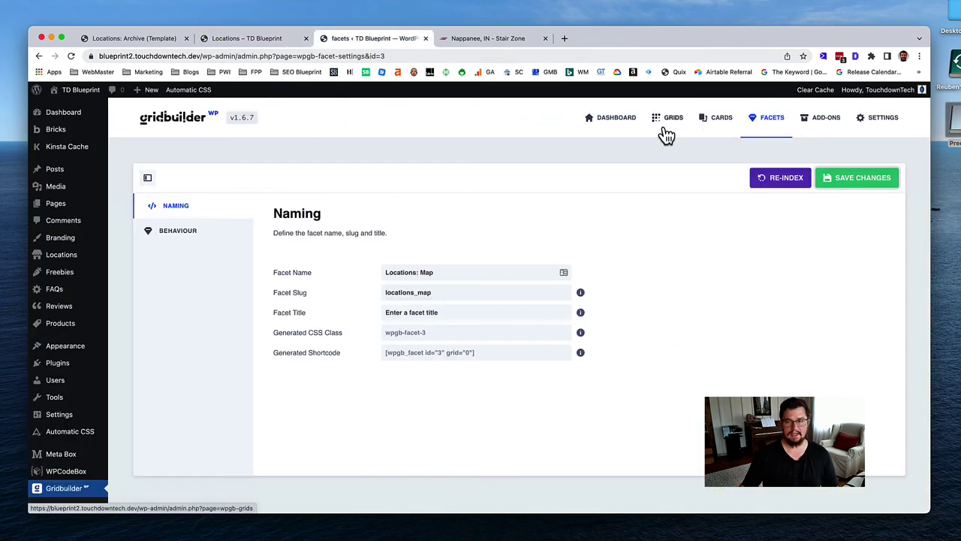
click(770, 124)
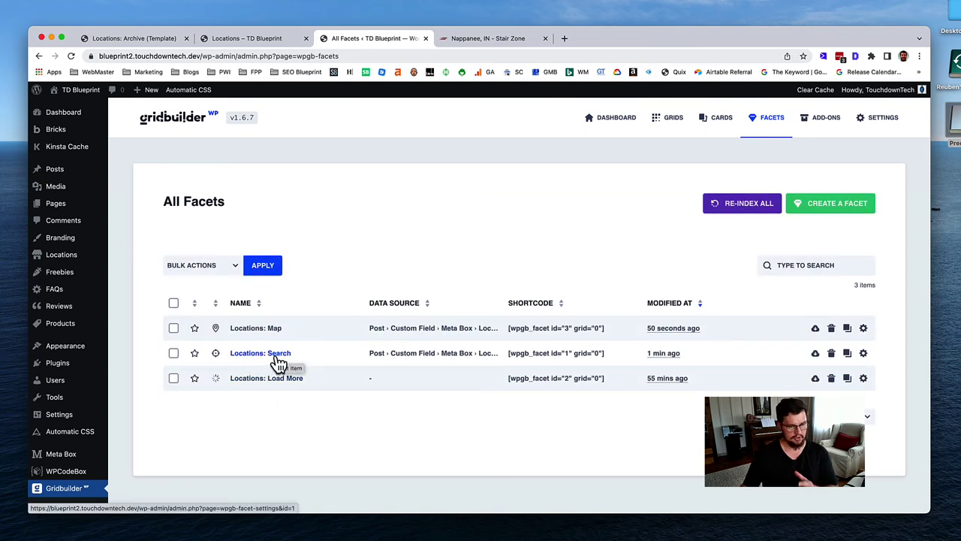
click(277, 362)
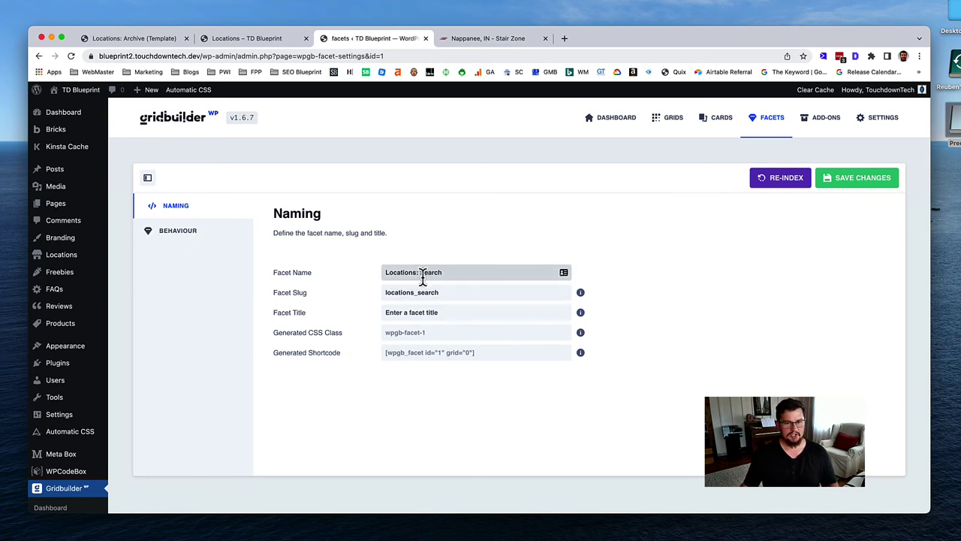
click(193, 236)
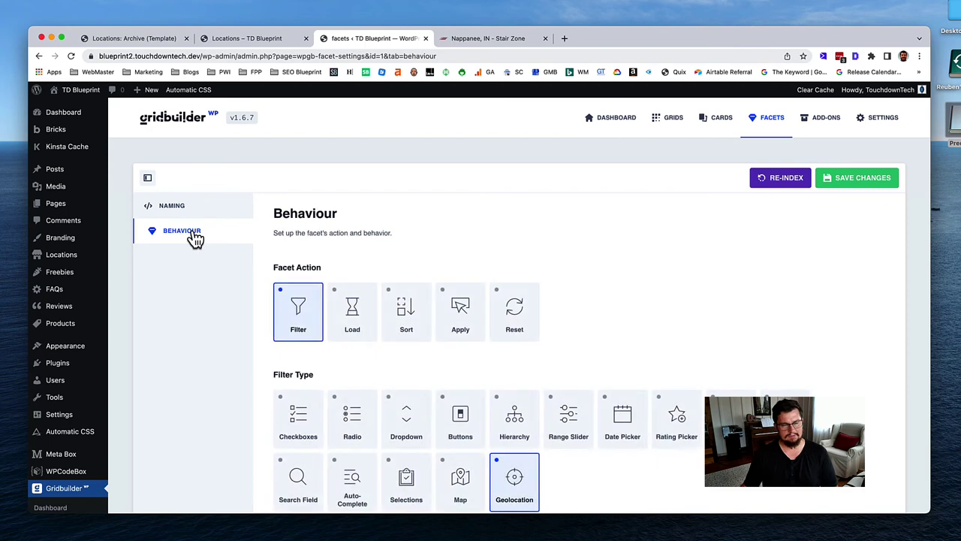
scroll(457, 275, down, 5)
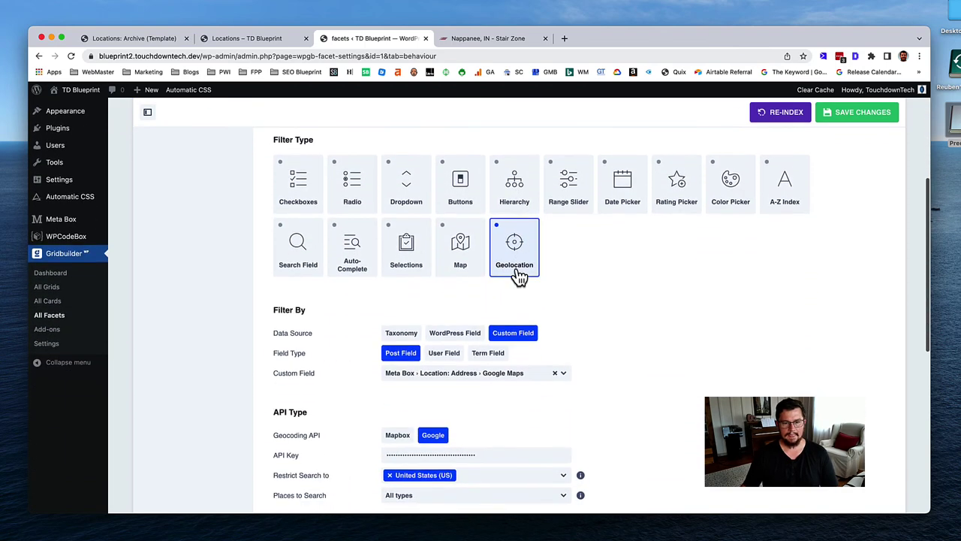
scroll(619, 310, down, 5)
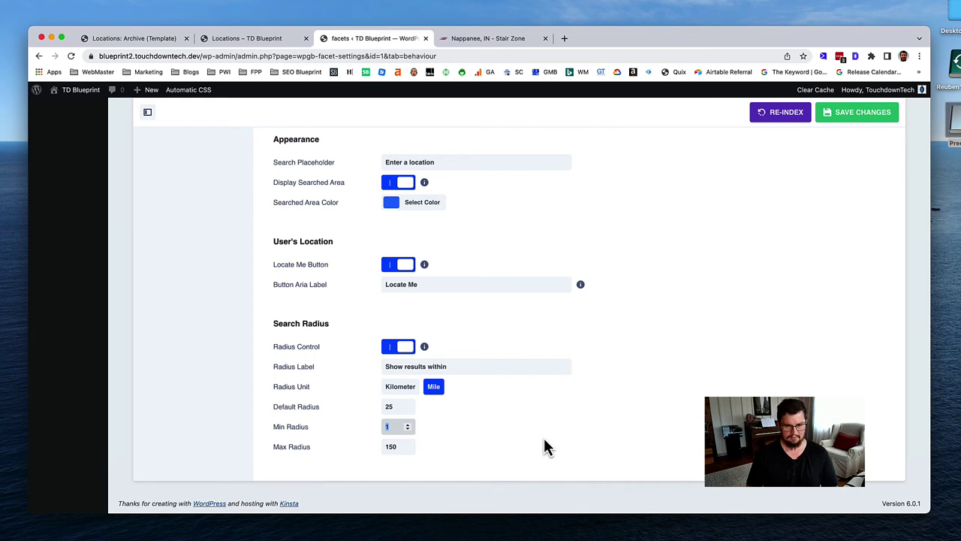
text(10)
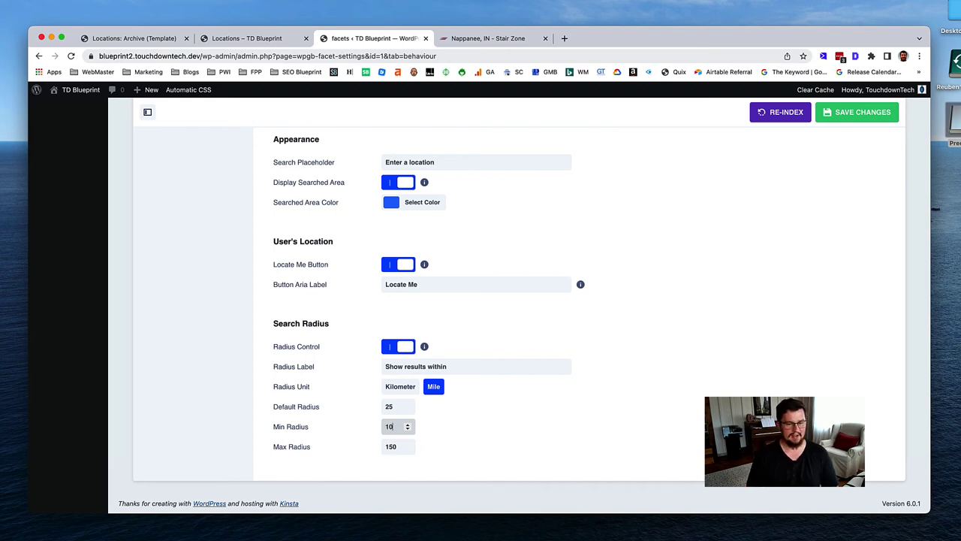
scroll(575, 433, up, 1)
click(488, 430)
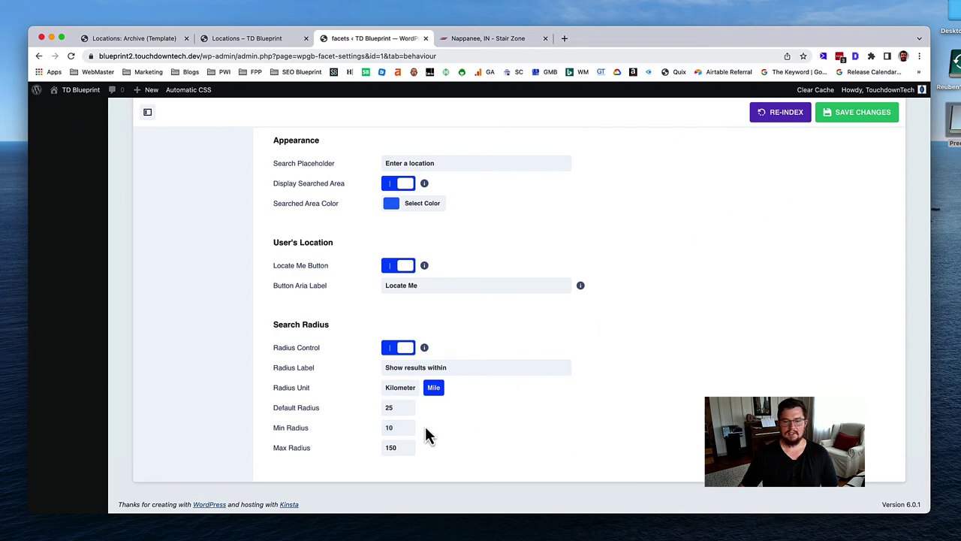
click(845, 119)
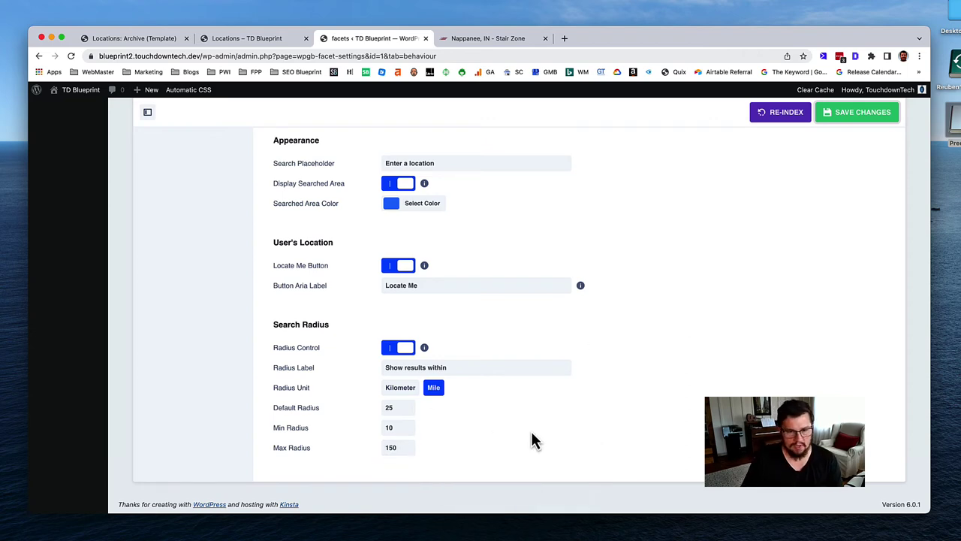
Step: Test the search radius control on the Locations page by changing the distance to 24 mi
scroll(440, 439, up, 5)
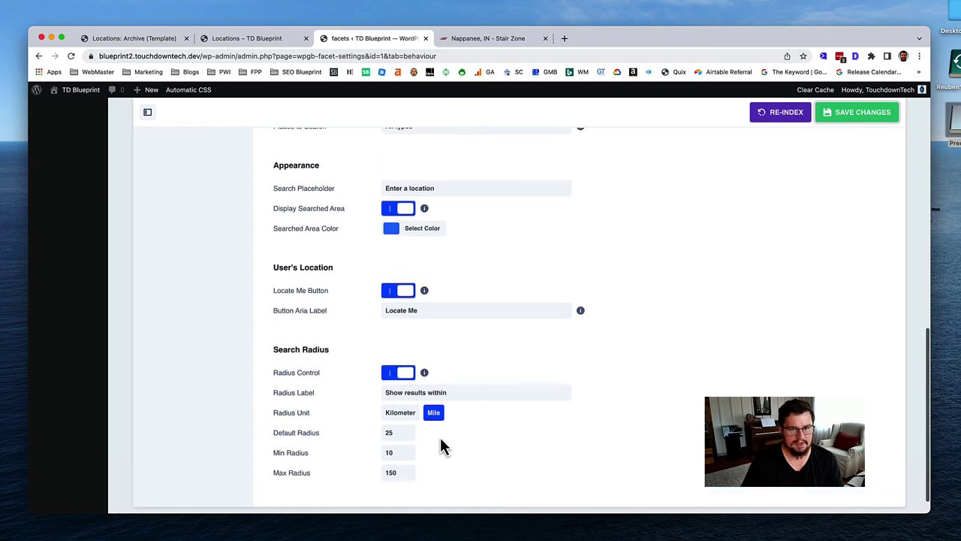
scroll(440, 445, up, 5)
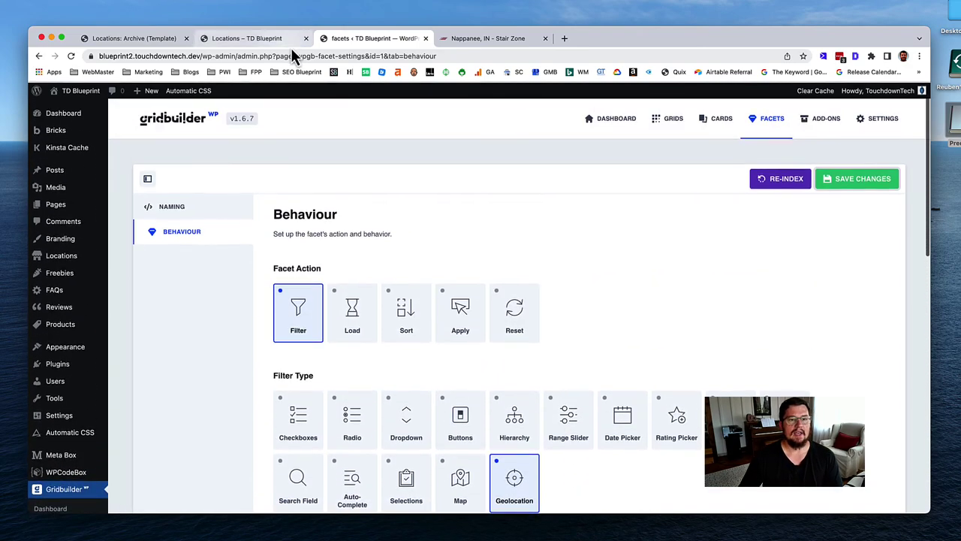
click(293, 37)
scroll(390, 334, down, 1)
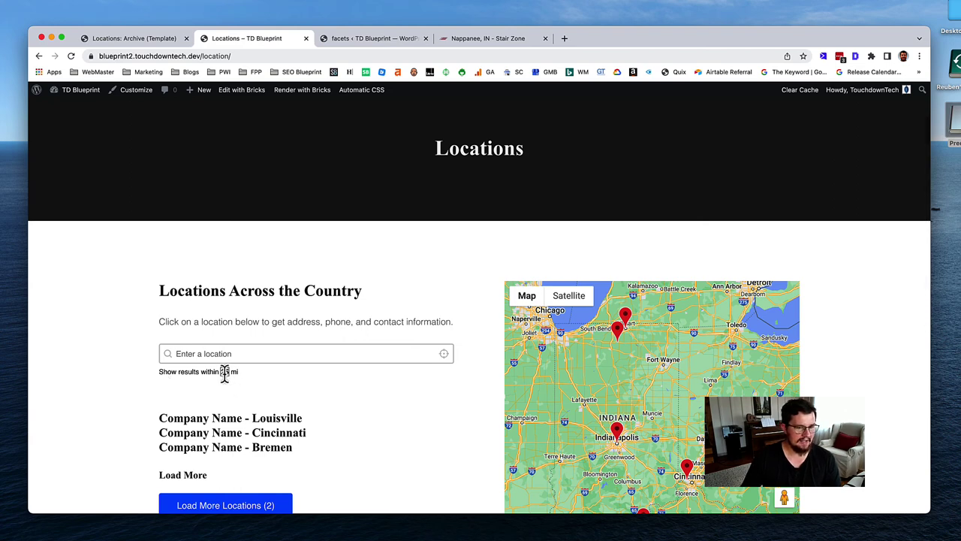
text(15)
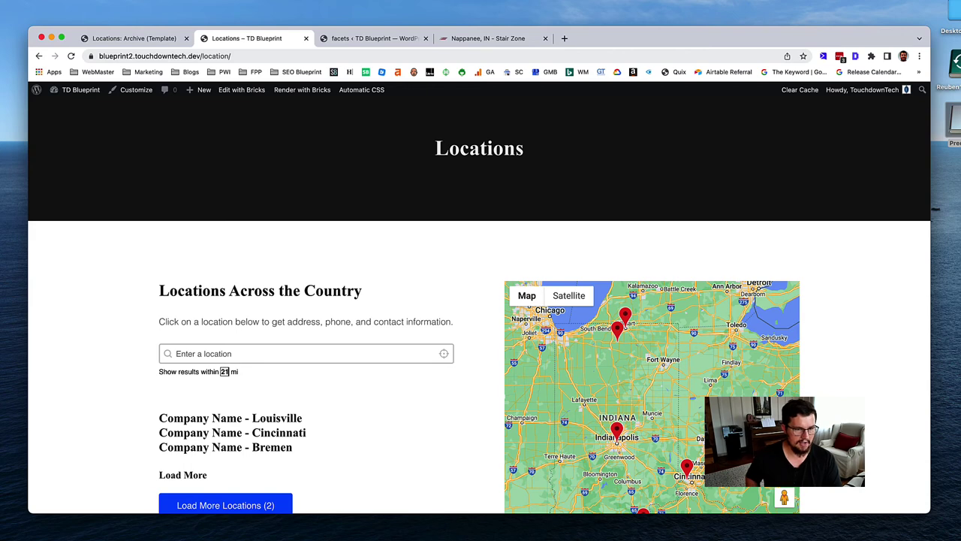
click(266, 322)
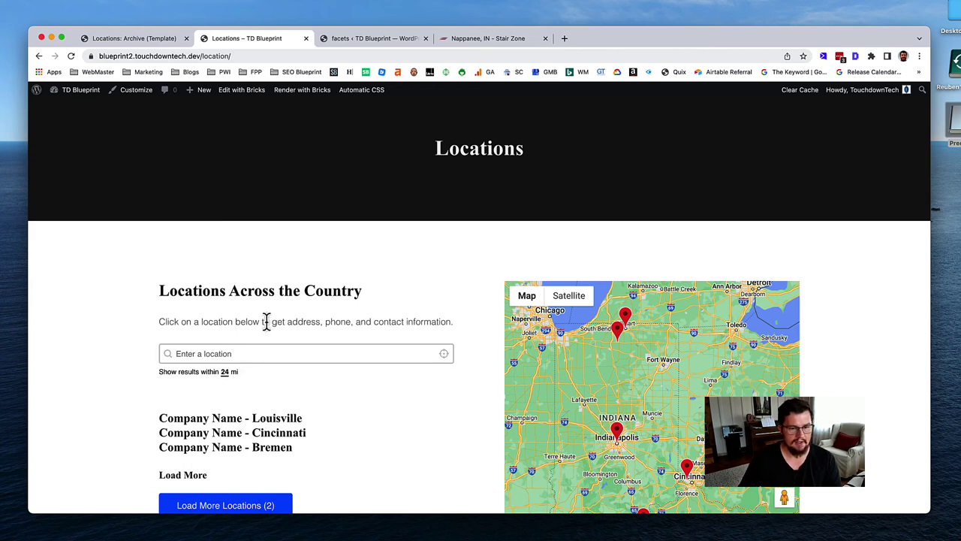
scroll(249, 356, down, 1)
scroll(249, 356, down, 1)
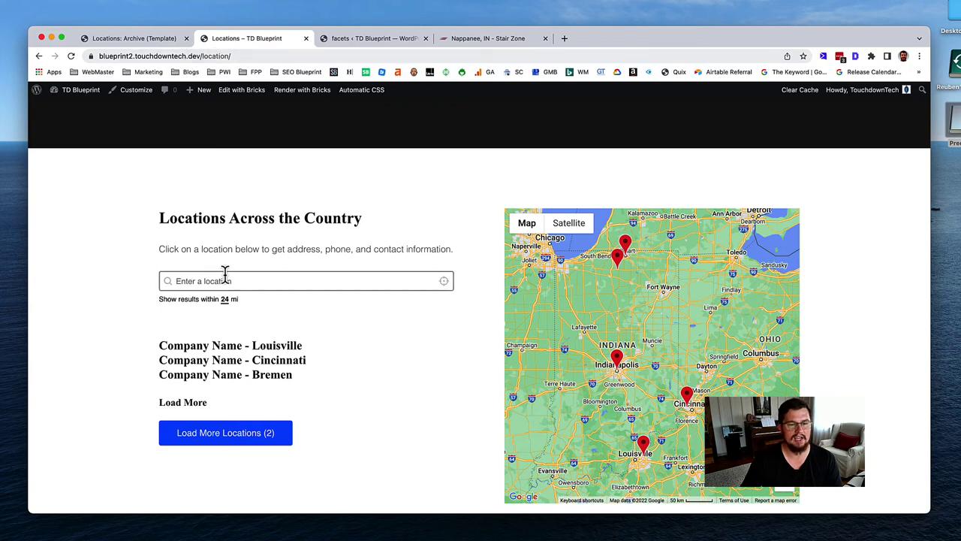
Step: Change the Locations: Search facet's search placeholder to "Enter your location" and save the changes
click(359, 44)
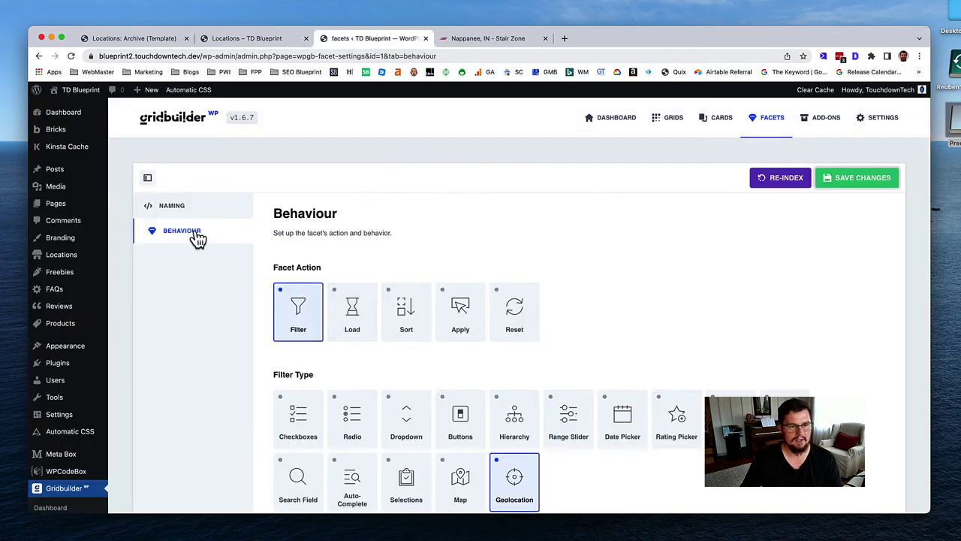
scroll(223, 252, down, 10)
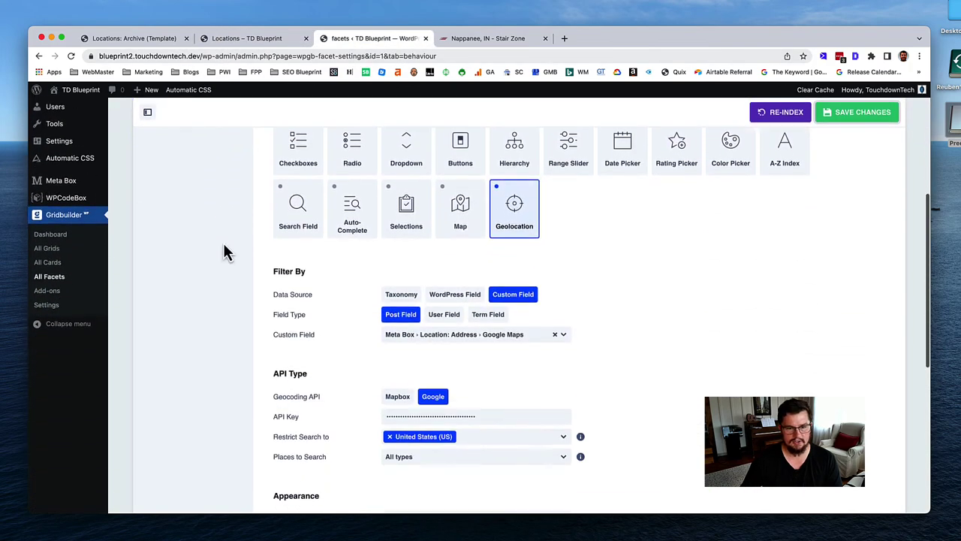
scroll(224, 252, down, 3)
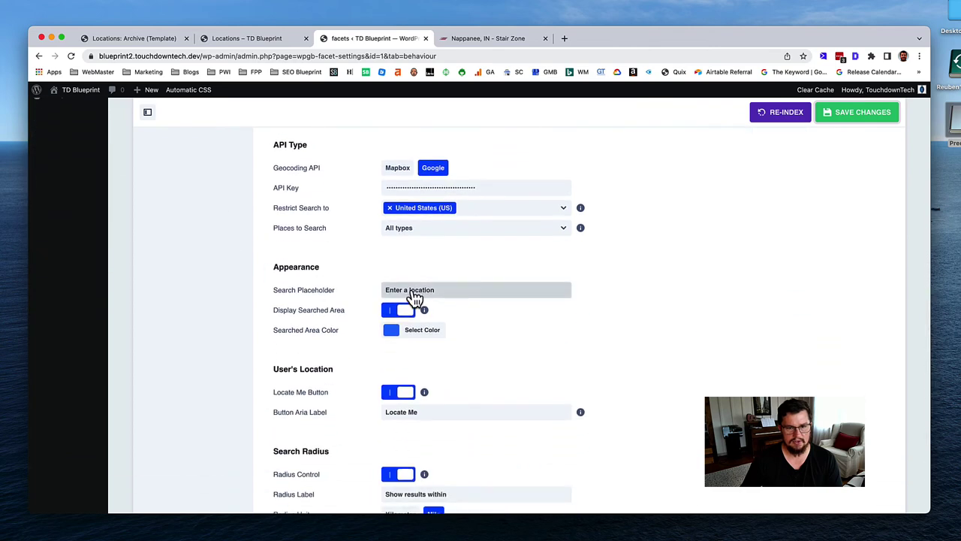
double_click(406, 293)
key(BackSpace)
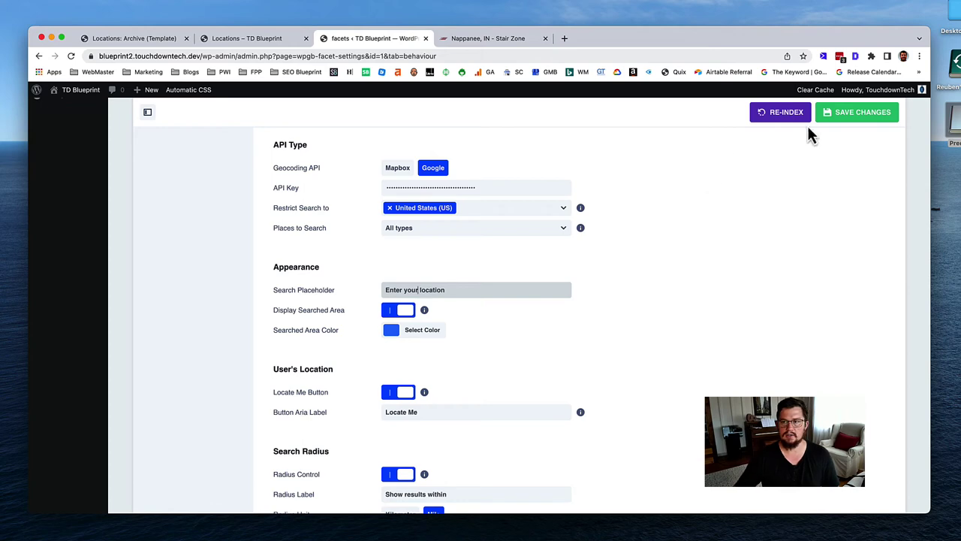
click(858, 117)
Step: Review the Locations page's heading, intro text, search field and the title above the load-more button
click(275, 41)
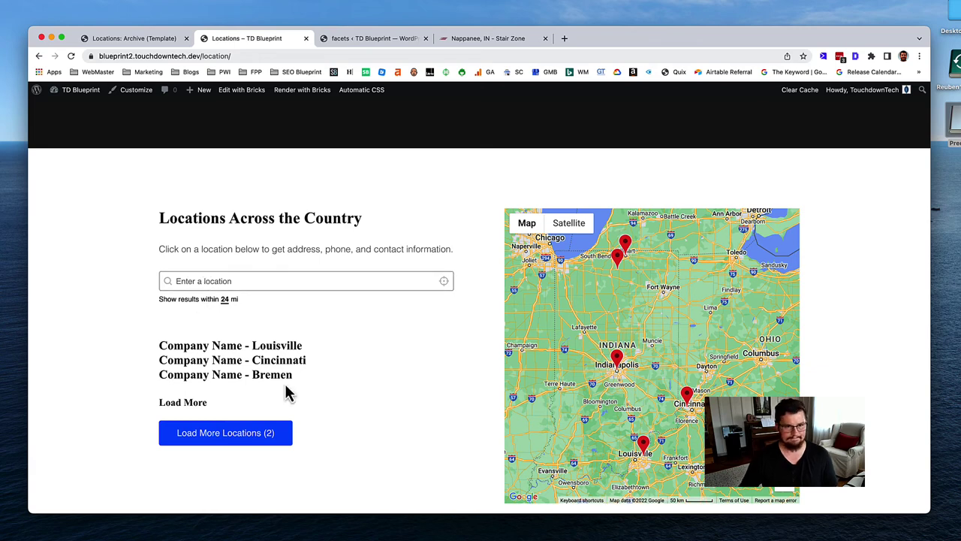
scroll(167, 220, up, 2)
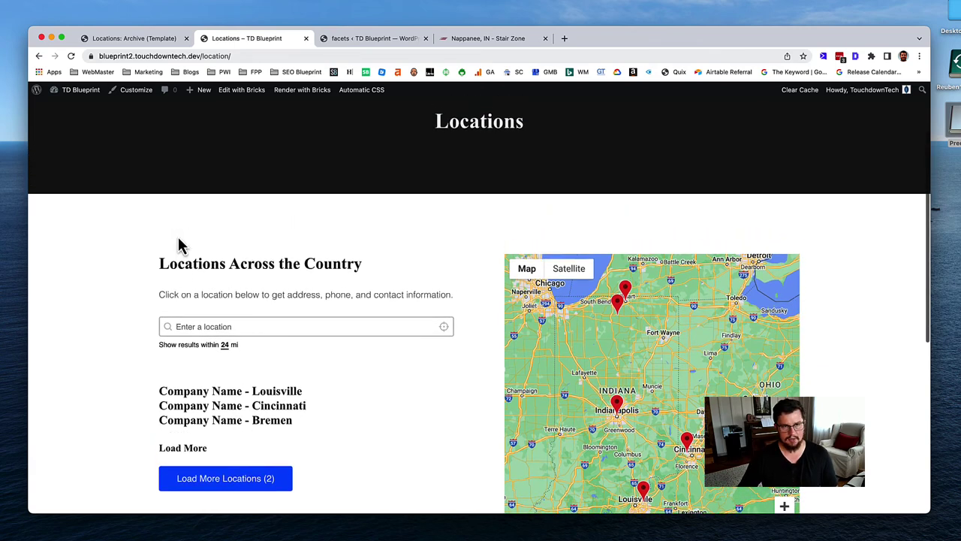
drag(156, 266, 361, 264)
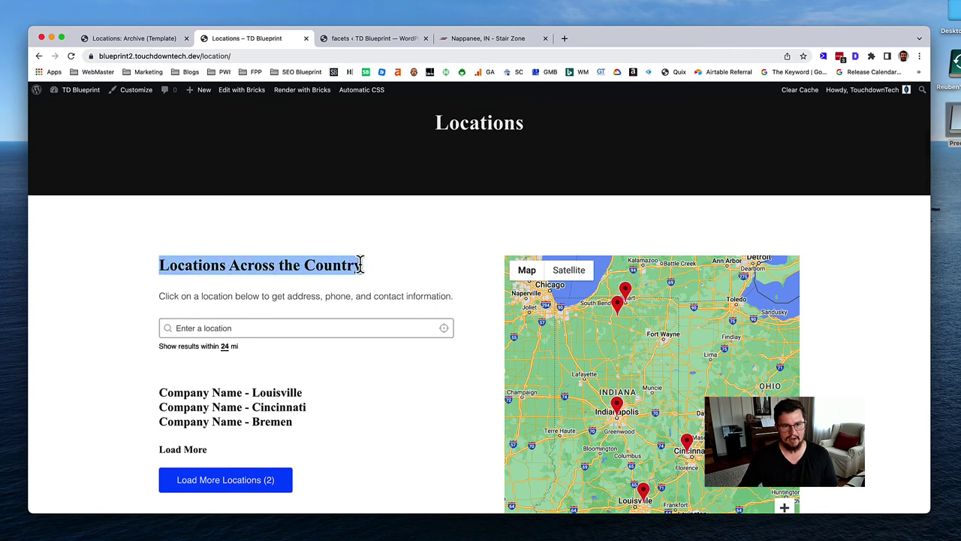
scroll(353, 264, up, 1)
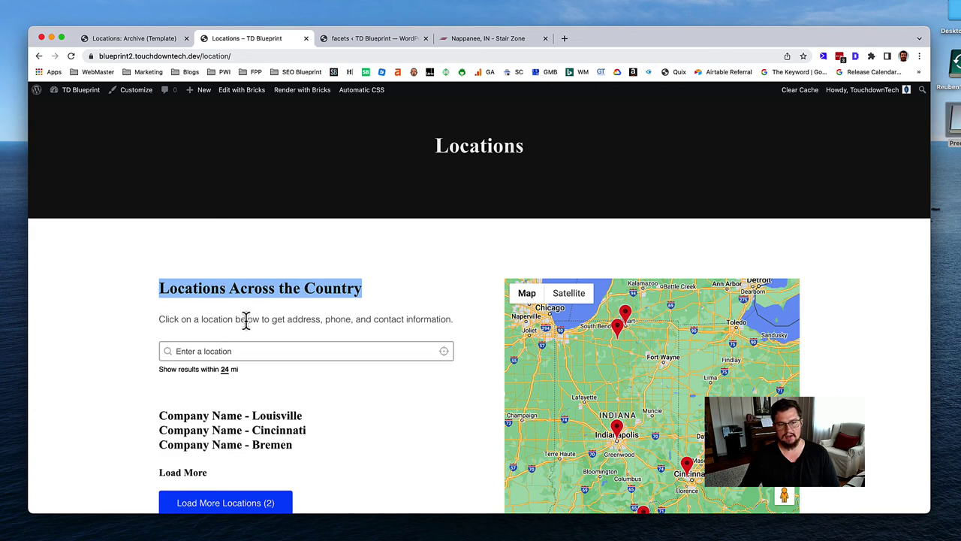
click(212, 351)
scroll(256, 351, down, 2)
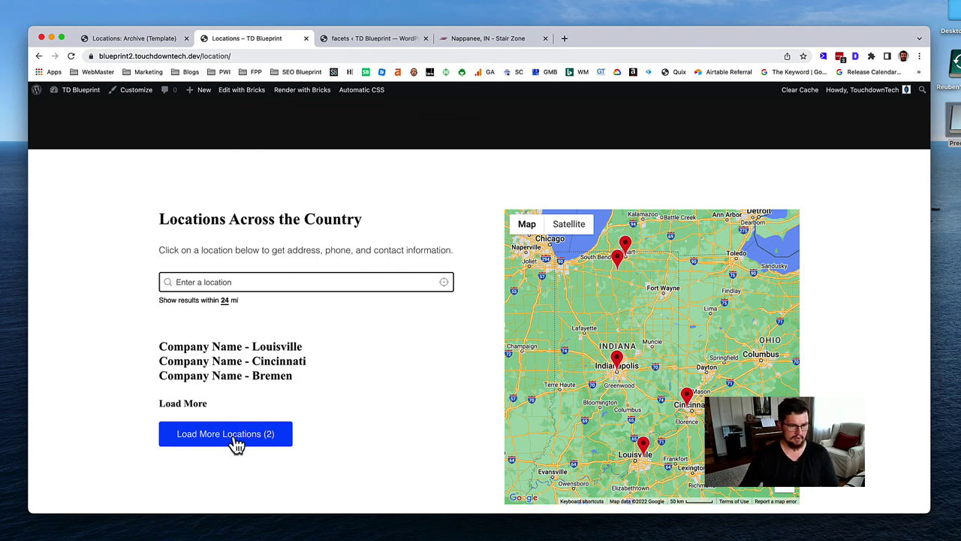
drag(160, 405, 203, 403)
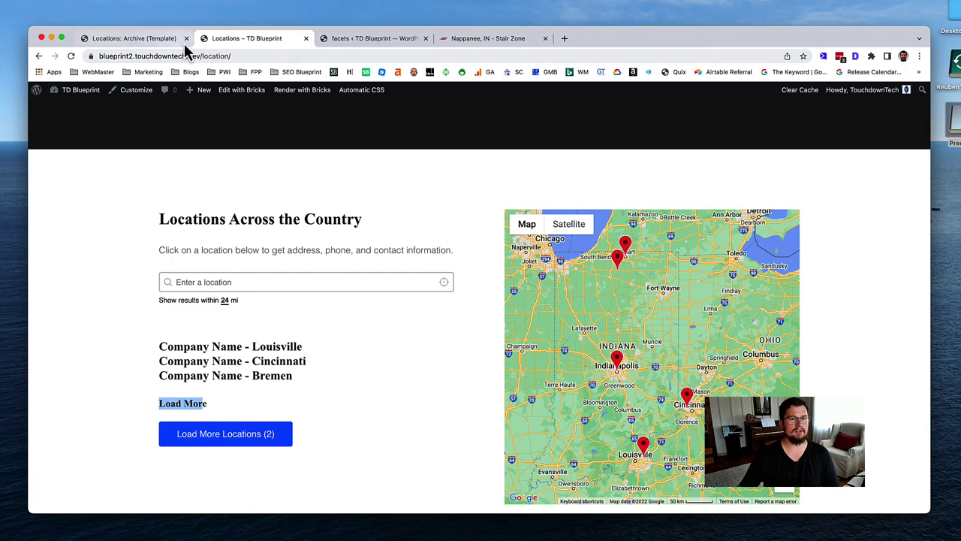
Step: Clear the facet title of the Locations: Load More facet and save the changes
click(372, 38)
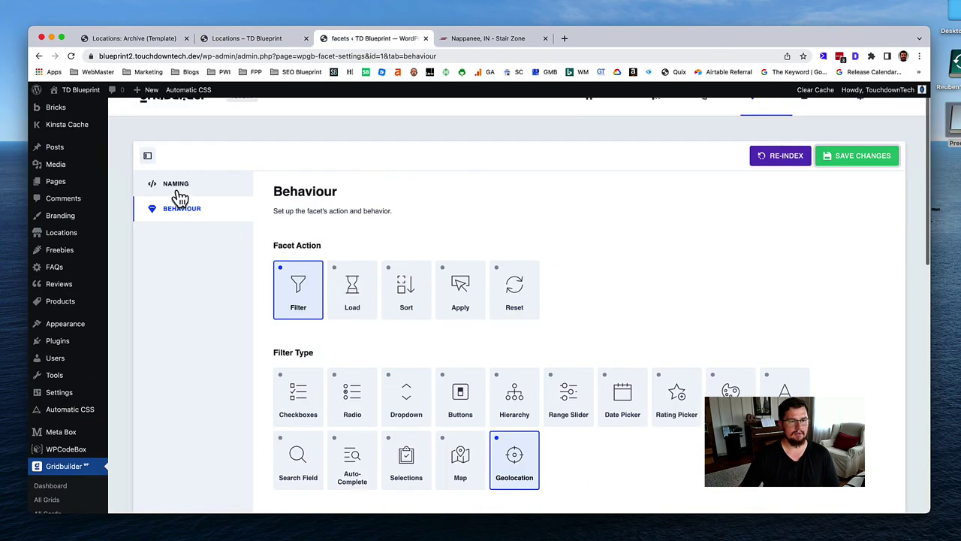
click(760, 133)
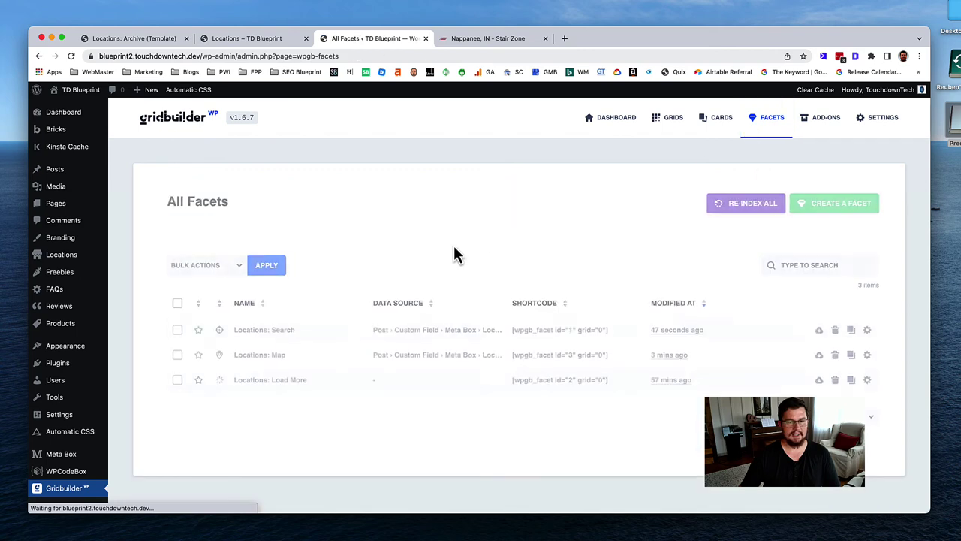
click(268, 380)
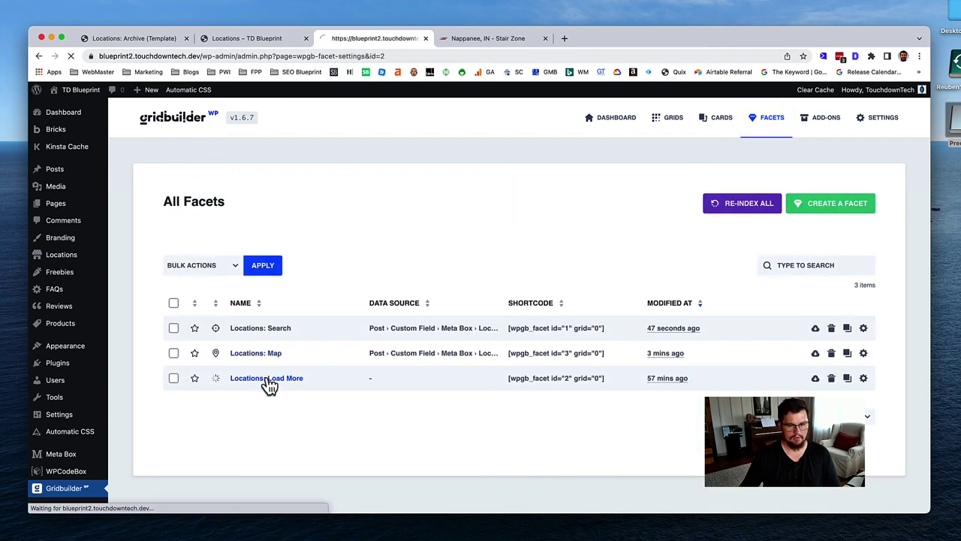
triple_click(446, 320)
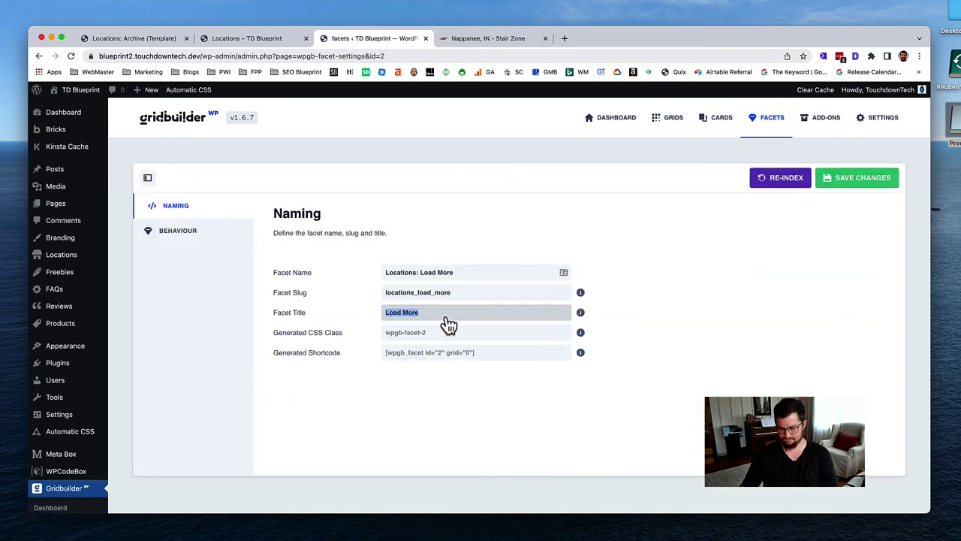
key(BackSpace)
click(862, 177)
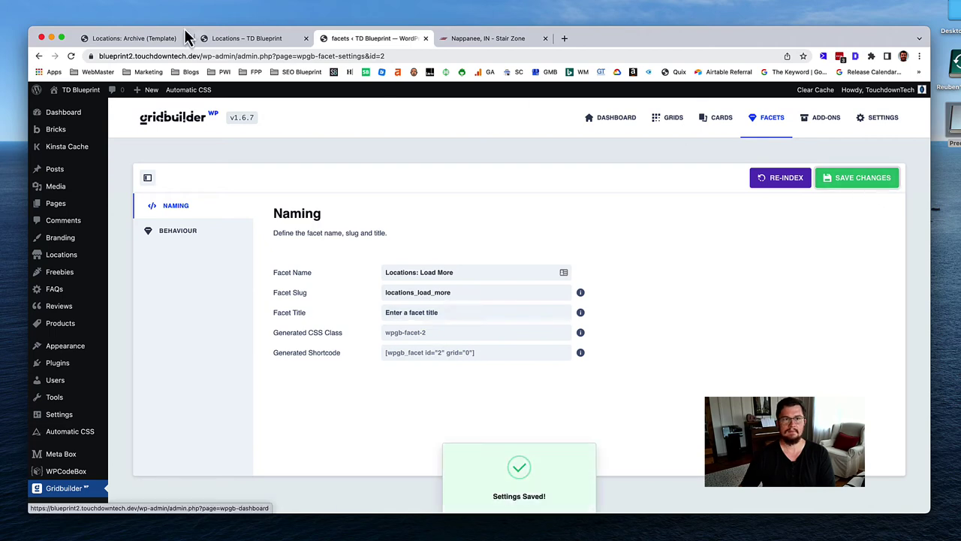
Step: Reload the Locations page and check the search placeholder, radius, location list, load-more button and map
click(253, 43)
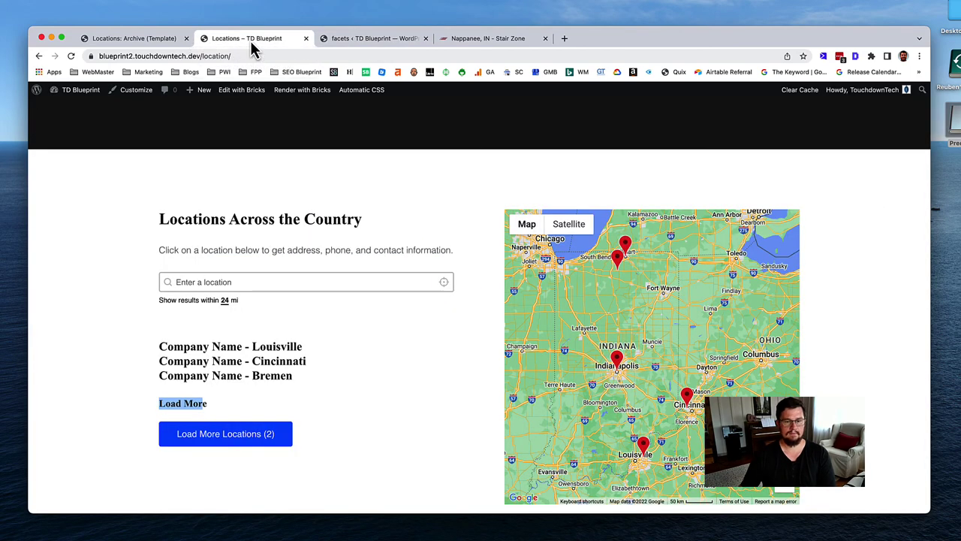
key(super+r)
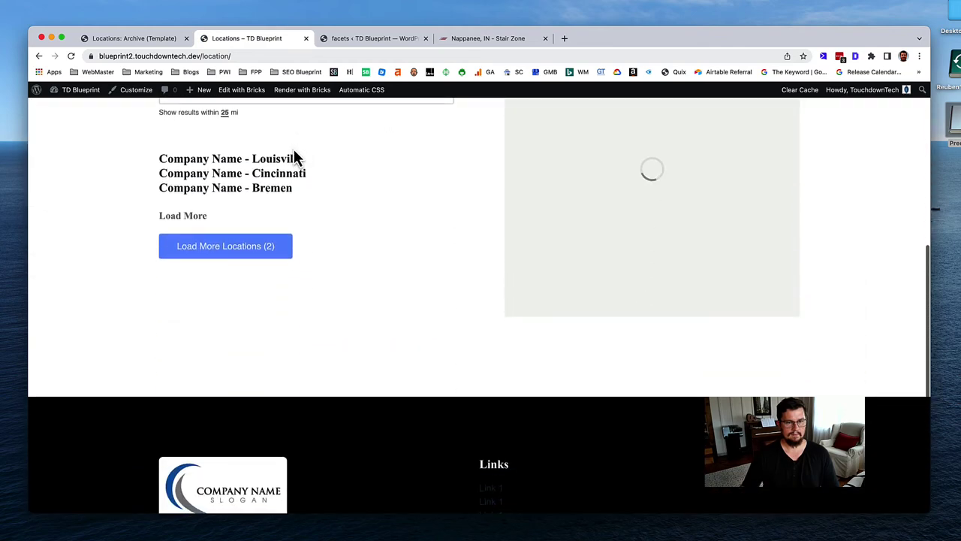
scroll(293, 149, up, 3)
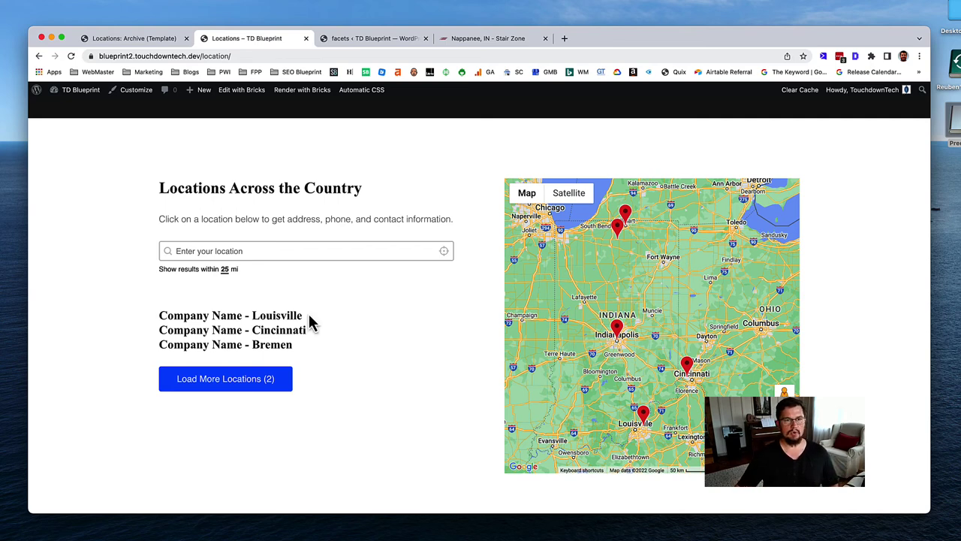
scroll(308, 312, up, 3)
scroll(308, 314, down, 2)
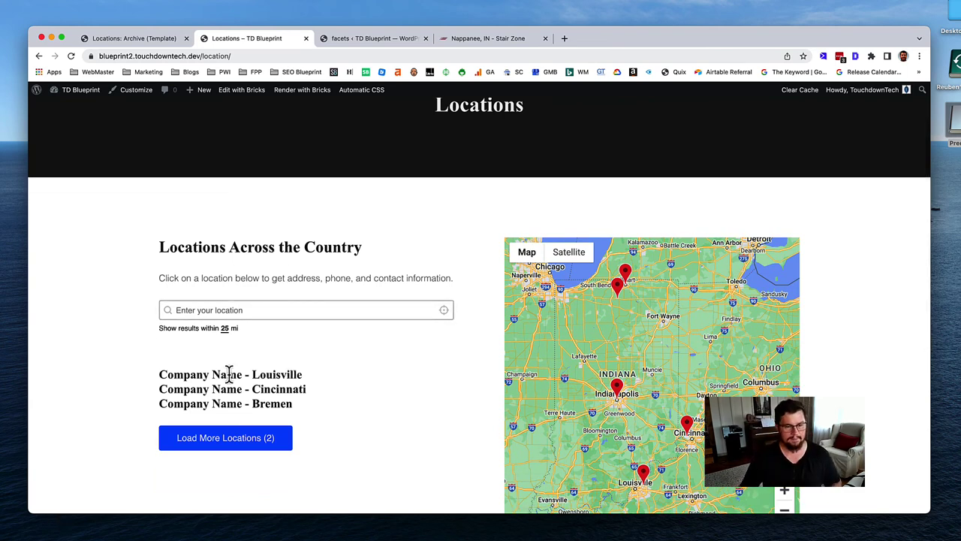
scroll(638, 351, down, 2)
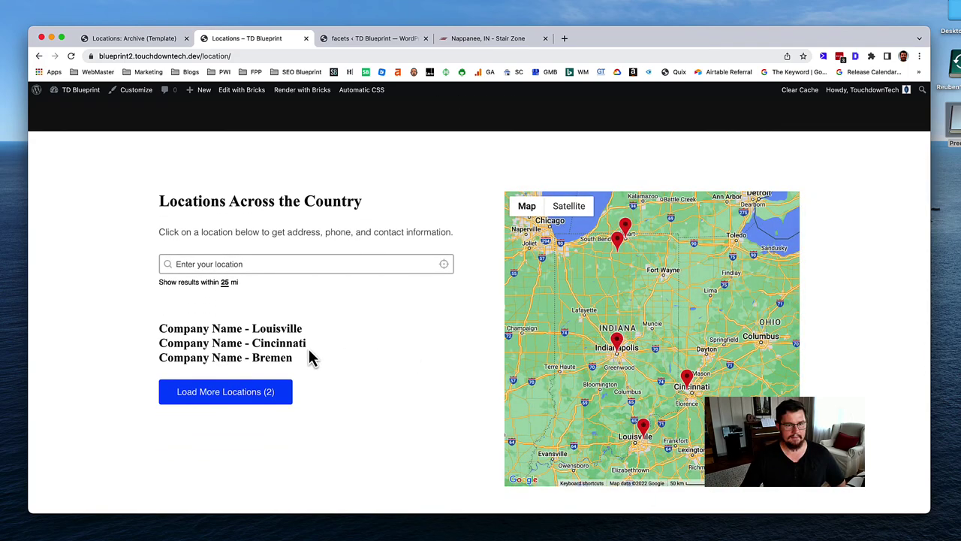
scroll(309, 350, down, 1)
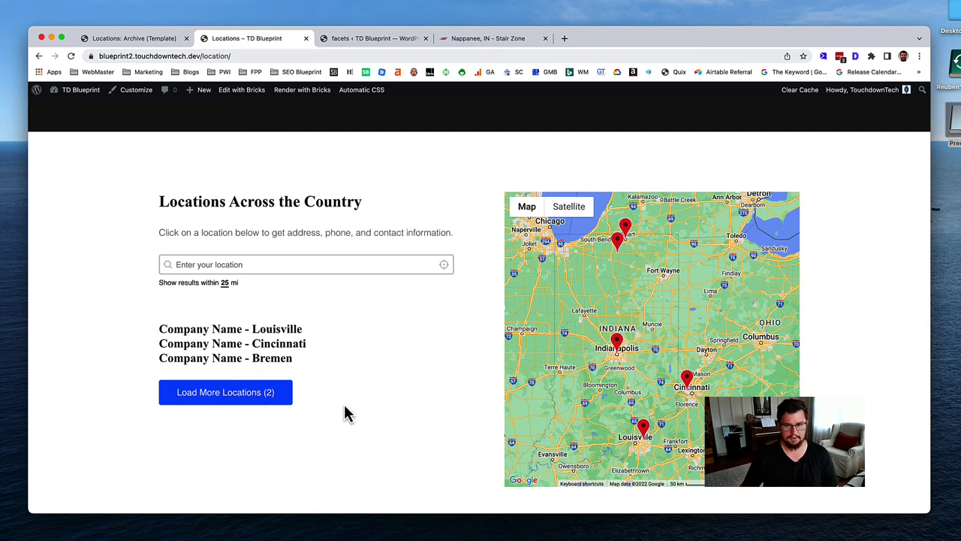
scroll(345, 409, down, 2)
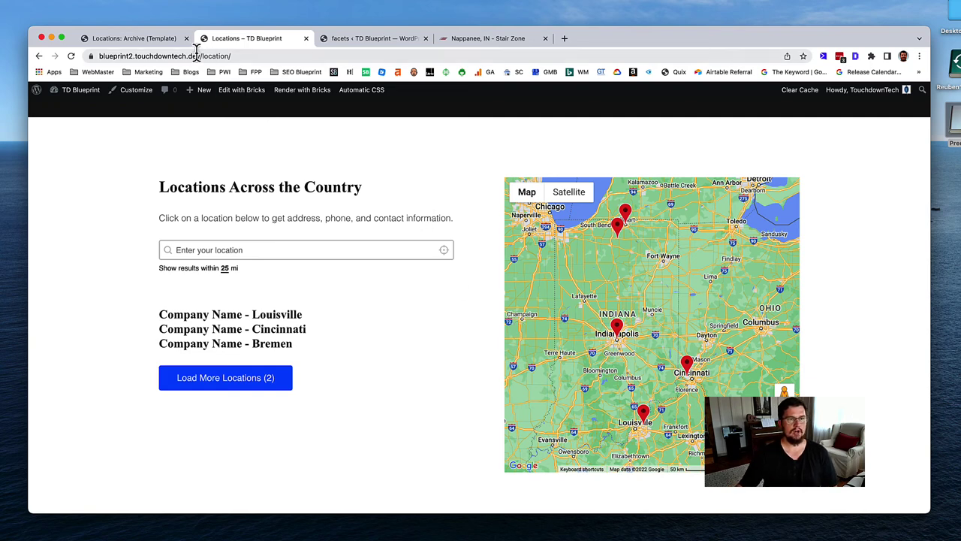
Step: Reload the Locations: Archive template in the builder and activate the Map Wrapper's .location-archive-body__map-wrapper class for editing
click(158, 39)
scroll(378, 236, up, 3)
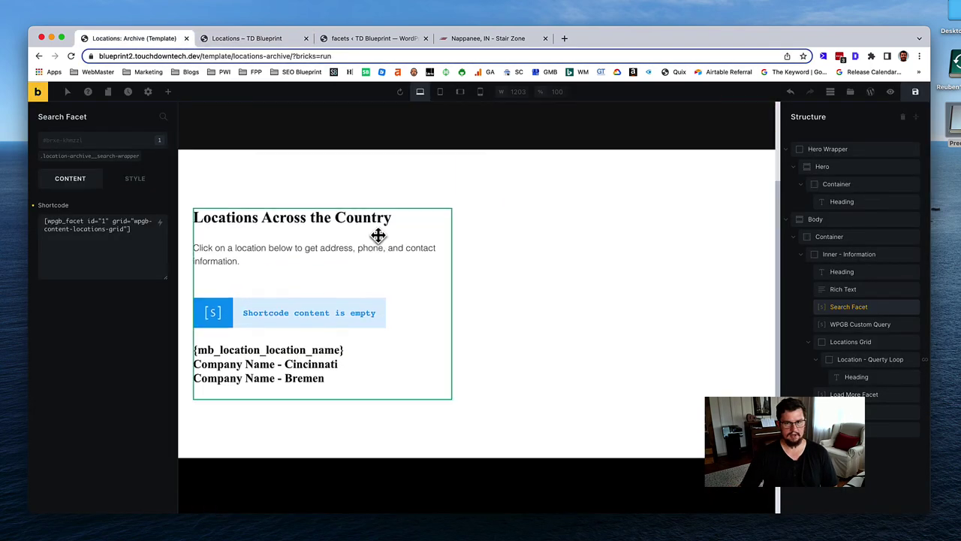
key(super+r)
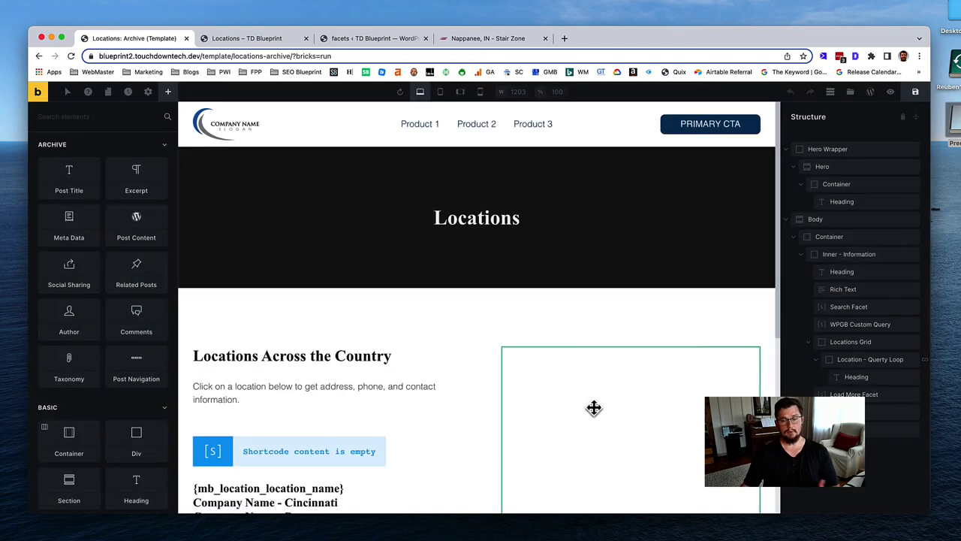
scroll(595, 405, down, 1)
scroll(595, 405, down, 2)
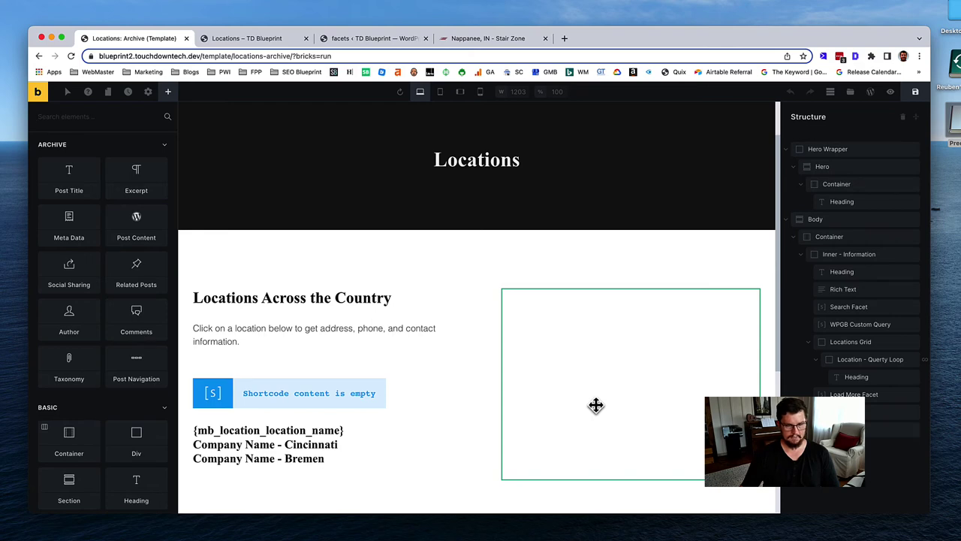
click(591, 405)
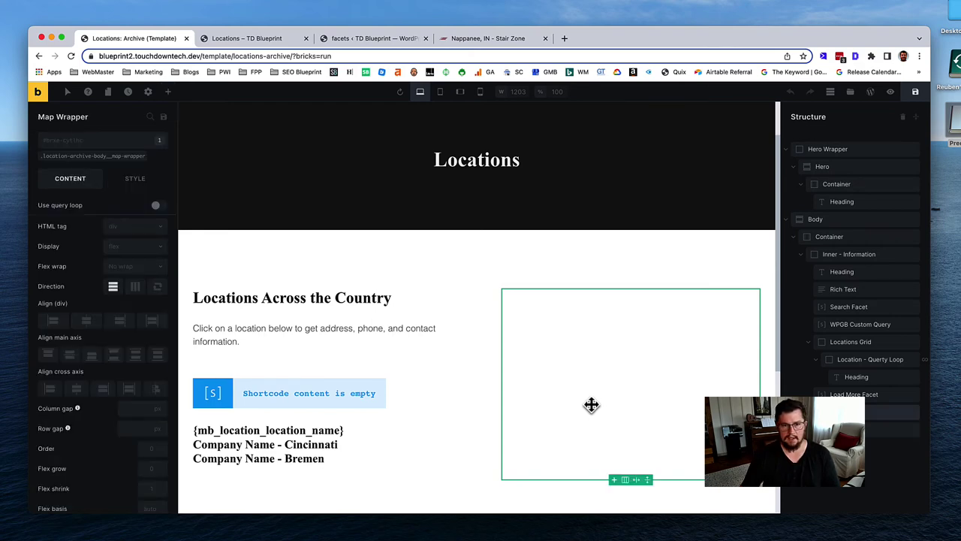
click(95, 155)
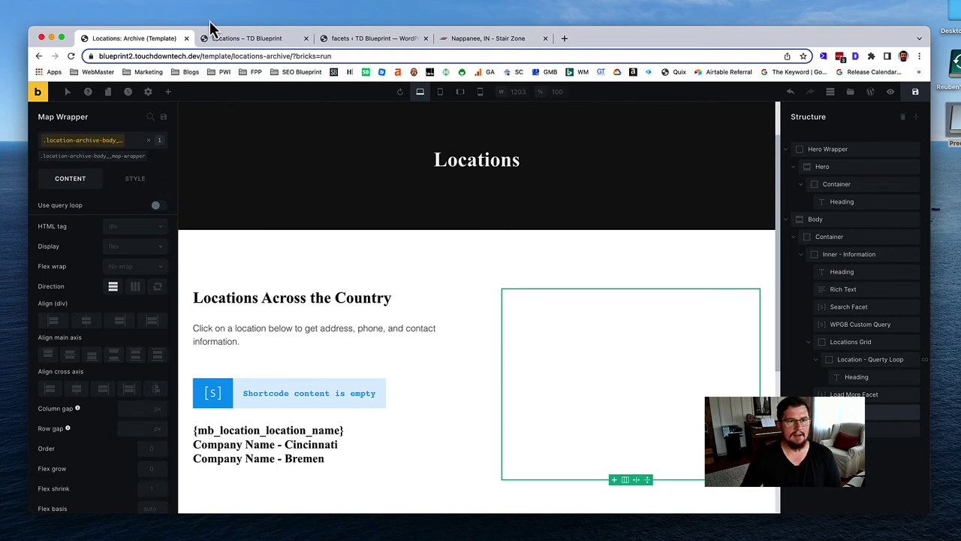
Step: Open the TD Blueprint WordPress dashboard in a new browser tab from the Locations page and switch to it
click(244, 39)
right_click(80, 90)
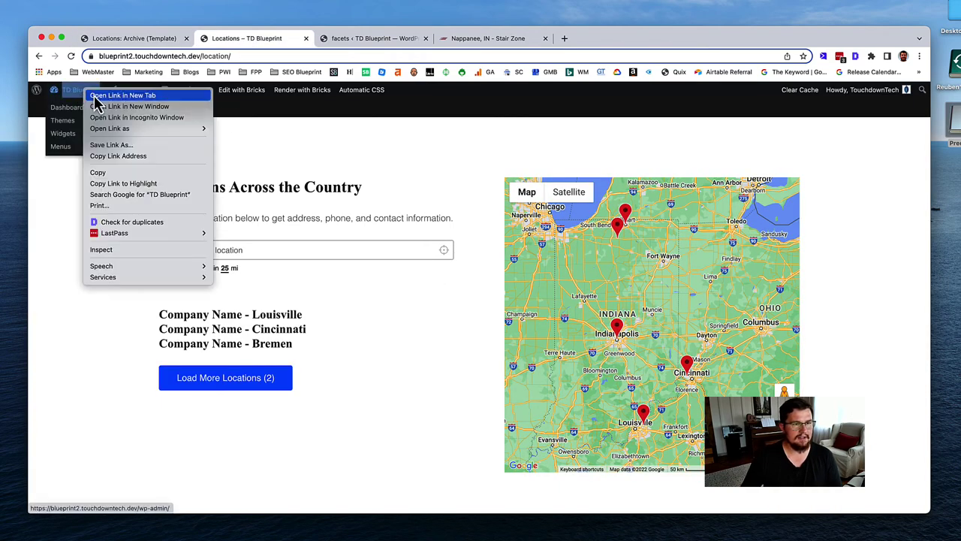
click(101, 95)
click(357, 42)
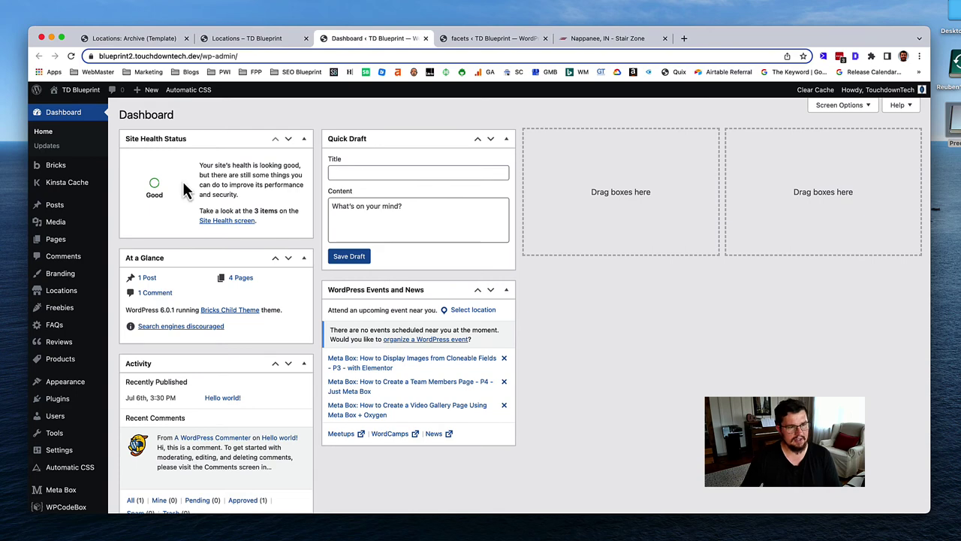
Step: Open the Locations: Single Location template from the Bricks templates list in the Bricks builder
mouse_move(60, 173)
click(133, 181)
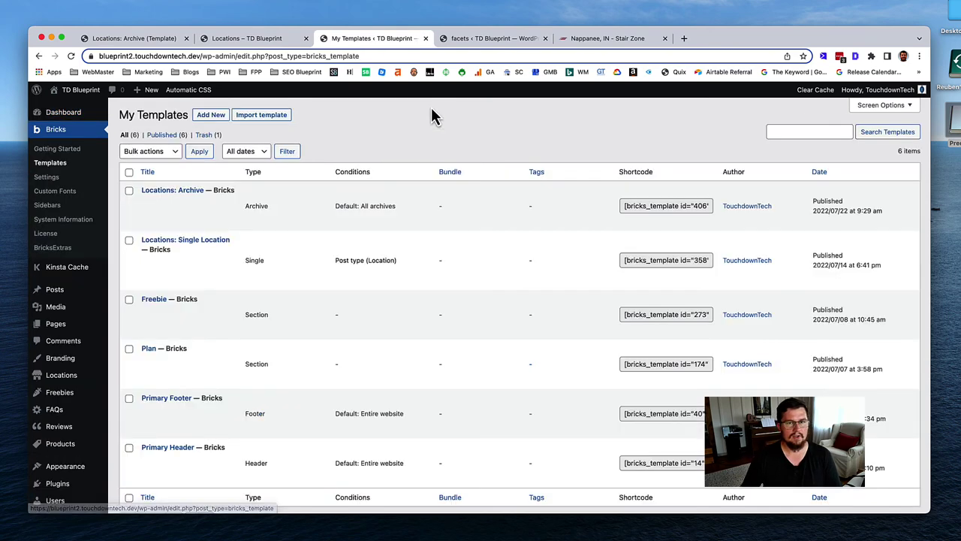
click(204, 240)
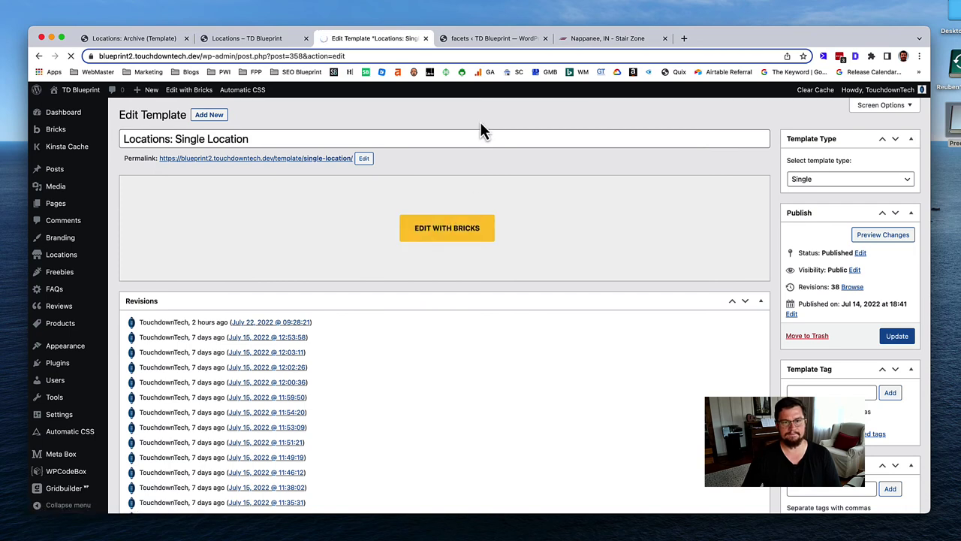
click(466, 233)
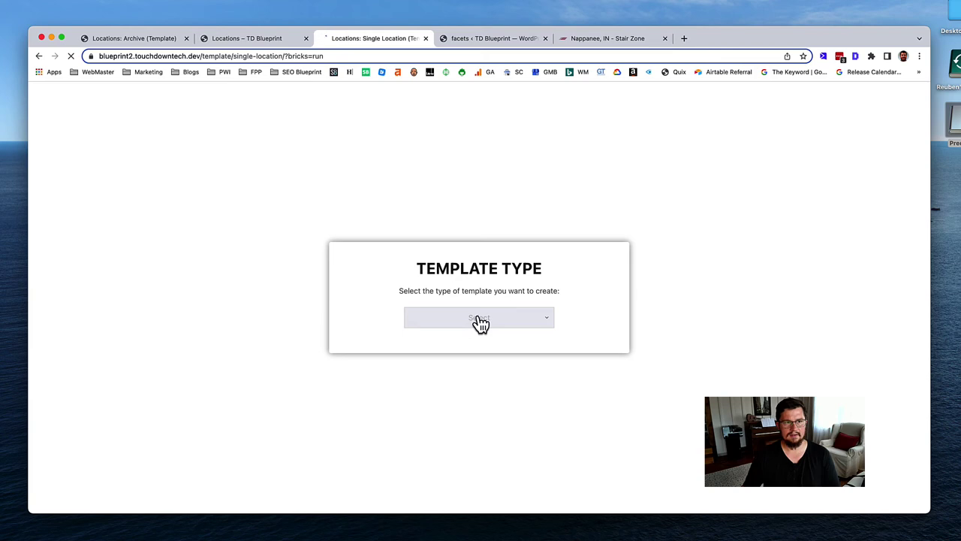
click(39, 57)
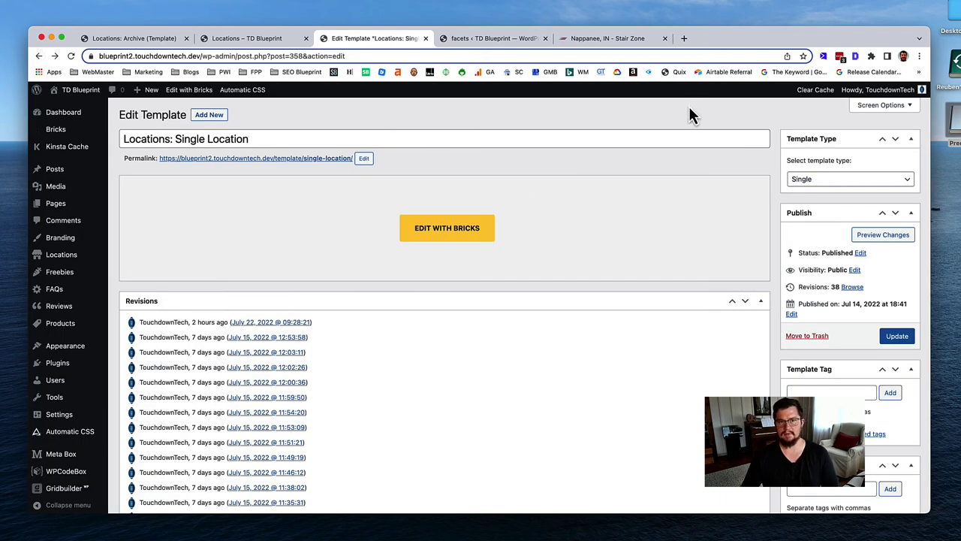
click(450, 227)
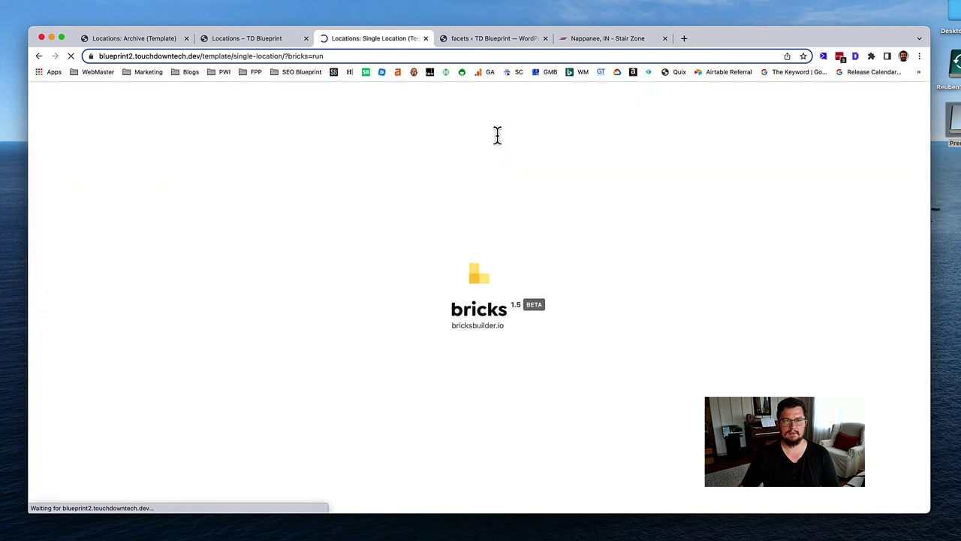
Step: Select the map in the single location template and examine the border and box shadow styles of its .location-body__map class
scroll(532, 205, down, 2)
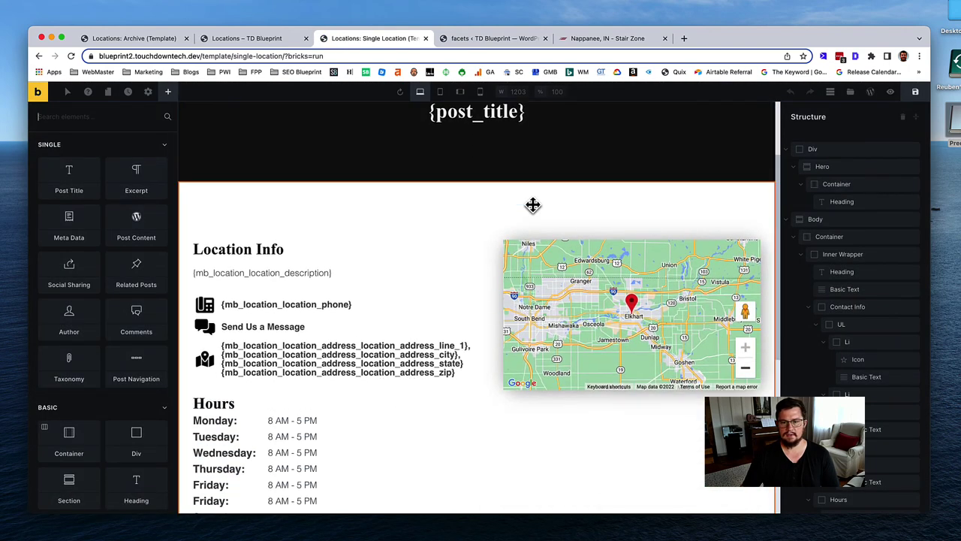
click(590, 274)
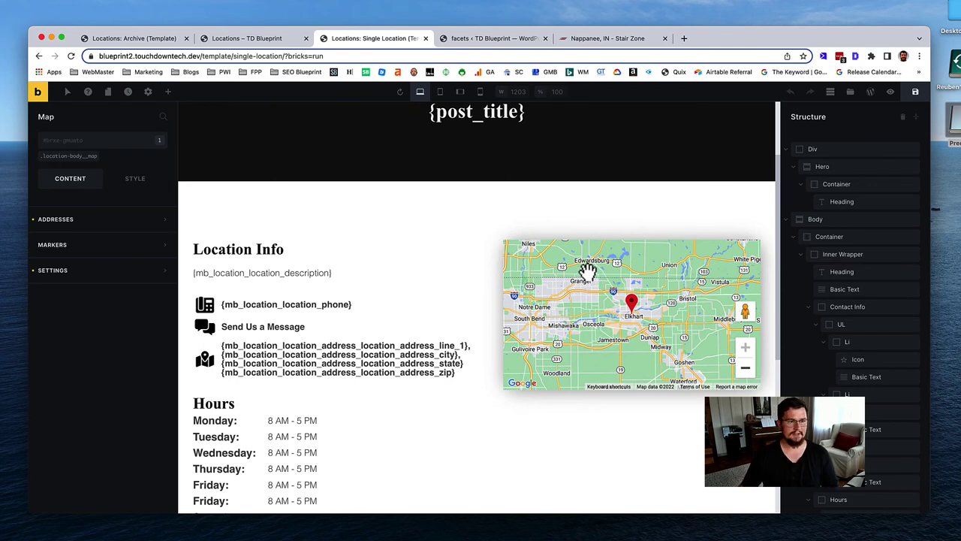
click(60, 158)
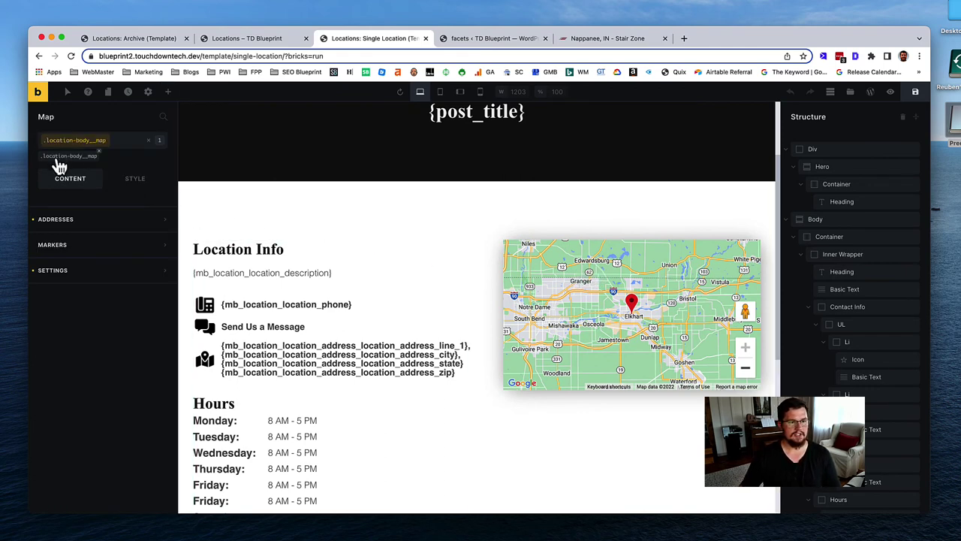
click(135, 184)
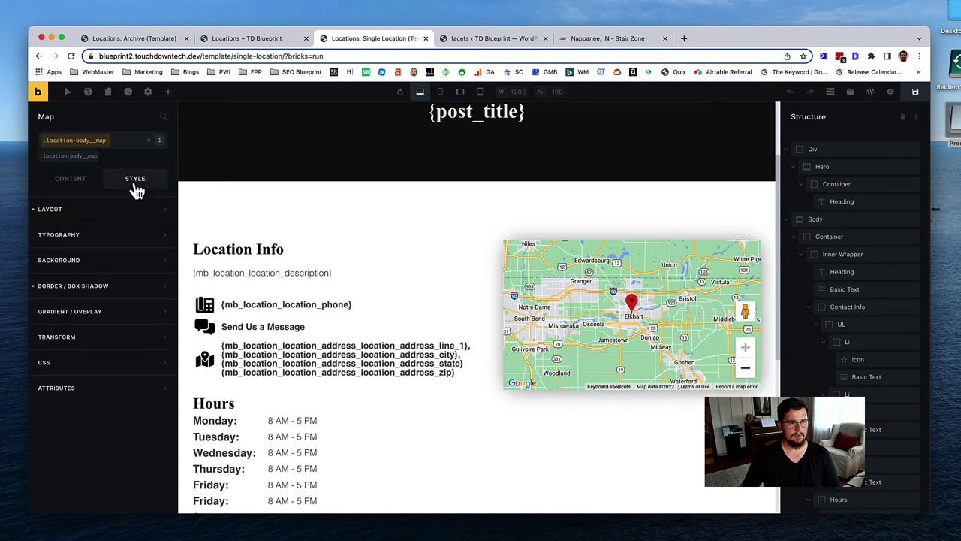
click(96, 293)
click(160, 329)
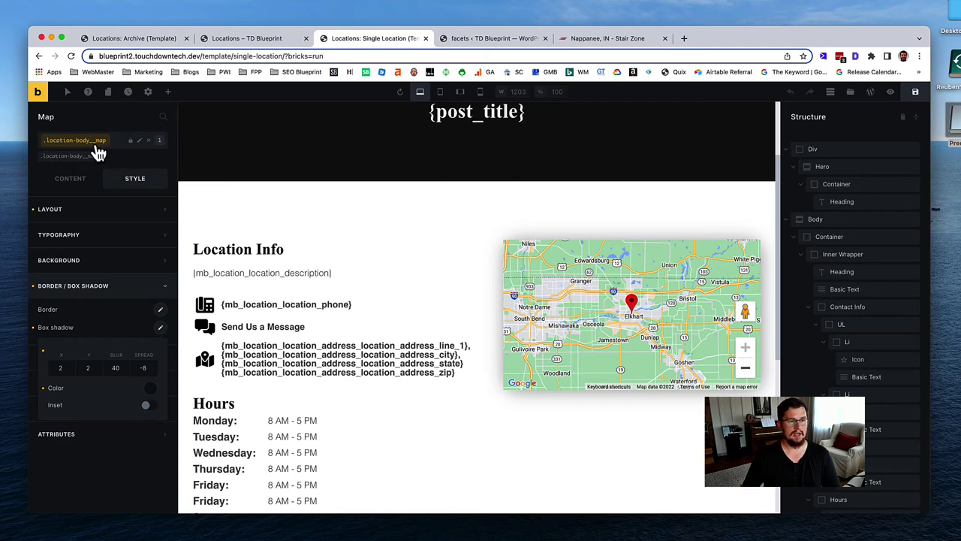
Step: In the Locations: Archive template, add the location-body__map class to the Map Facet and save the template
click(248, 39)
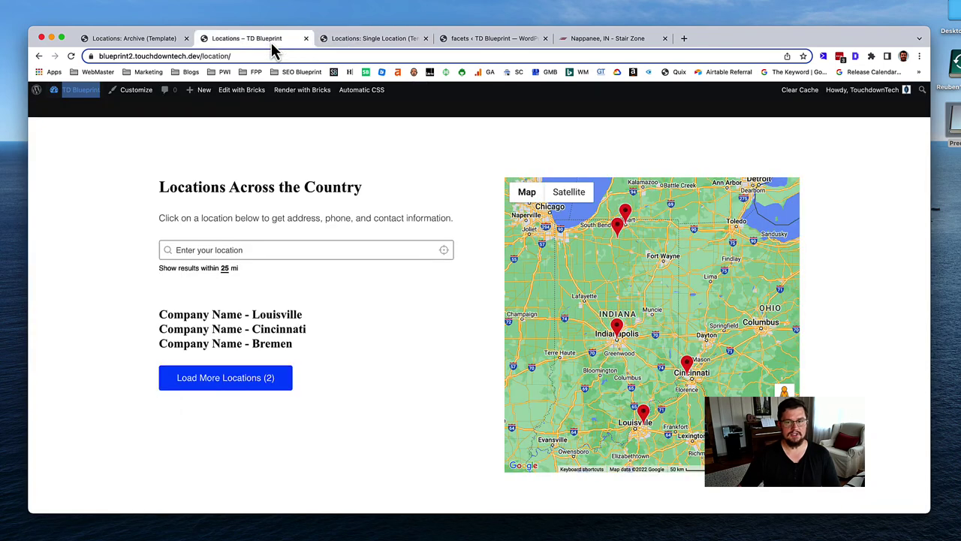
click(157, 42)
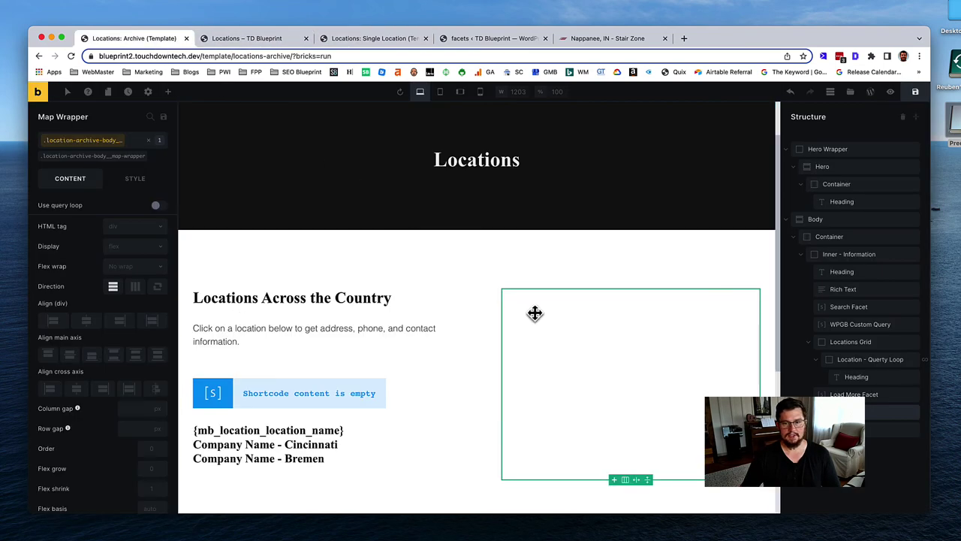
click(773, 376)
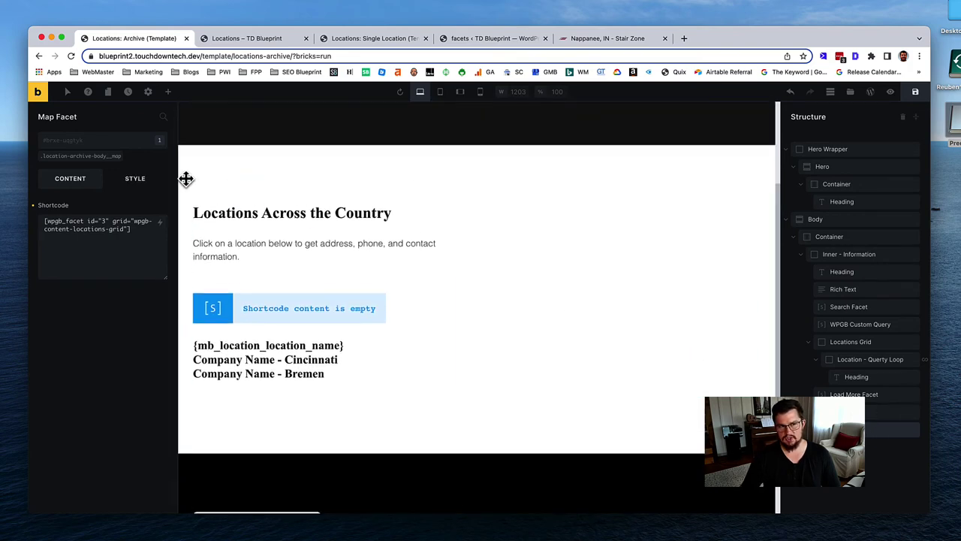
click(100, 150)
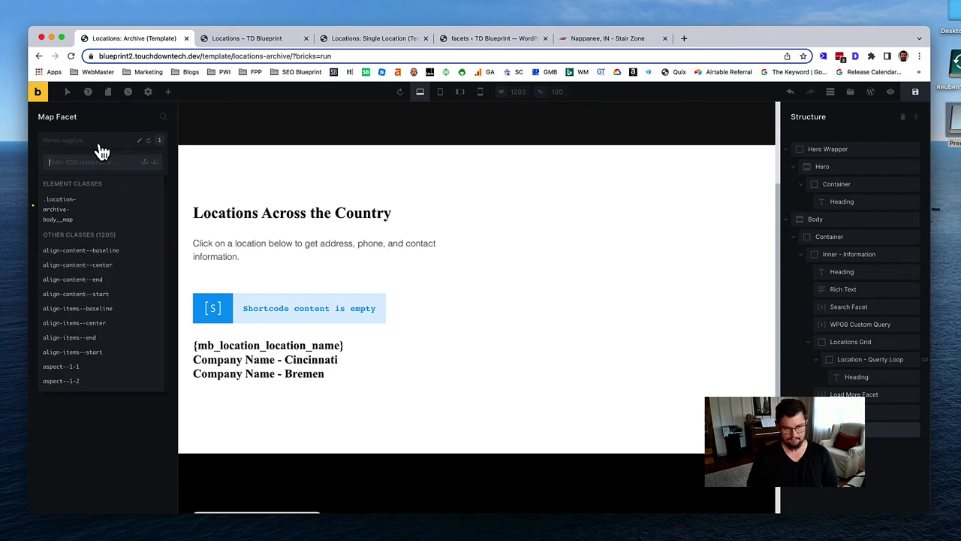
text(map)
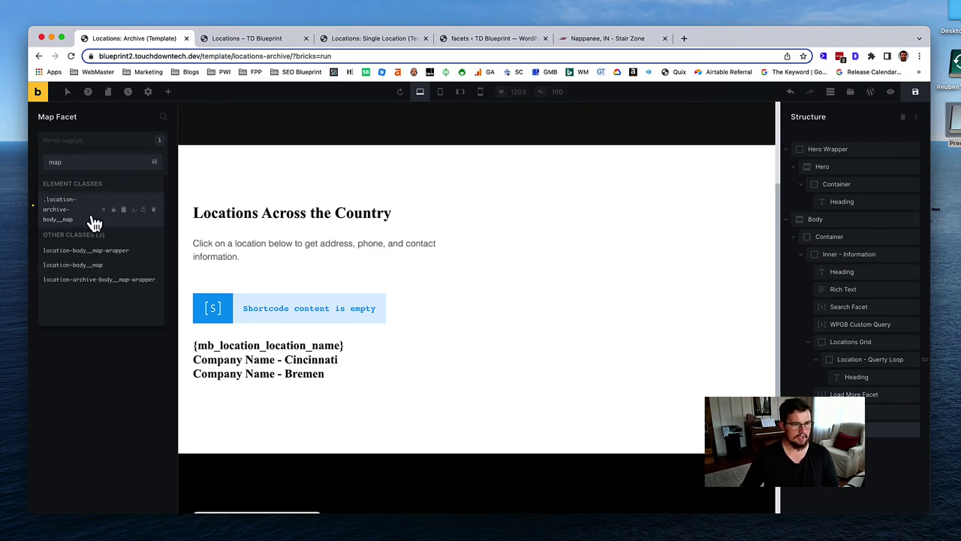
click(75, 265)
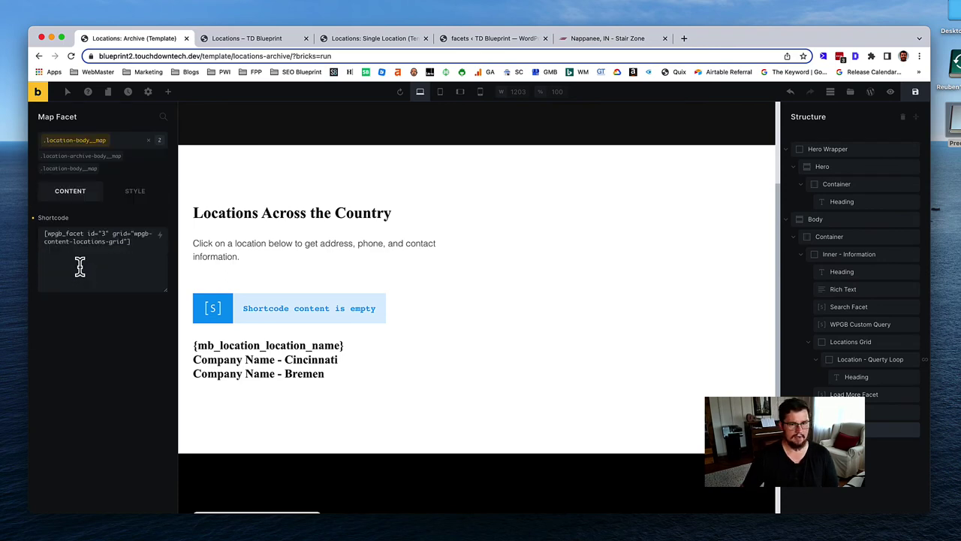
click(916, 92)
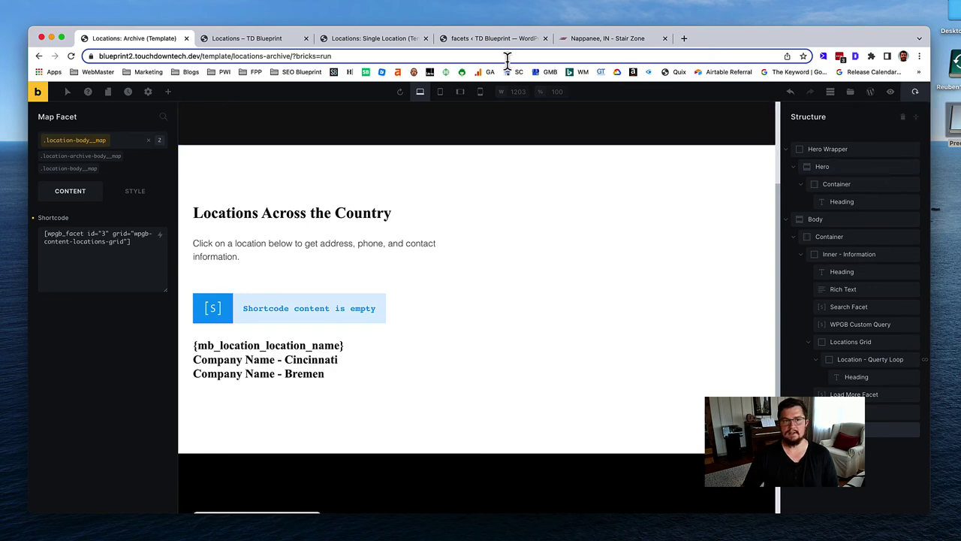
Step: Reload the Locations page and check the map's shadow and the area around its lower edge
click(240, 39)
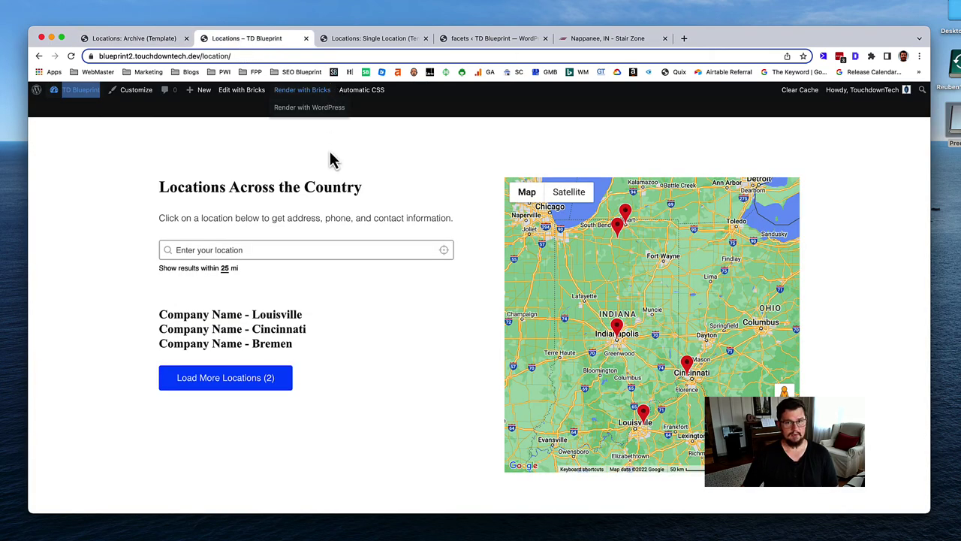
key(super+r)
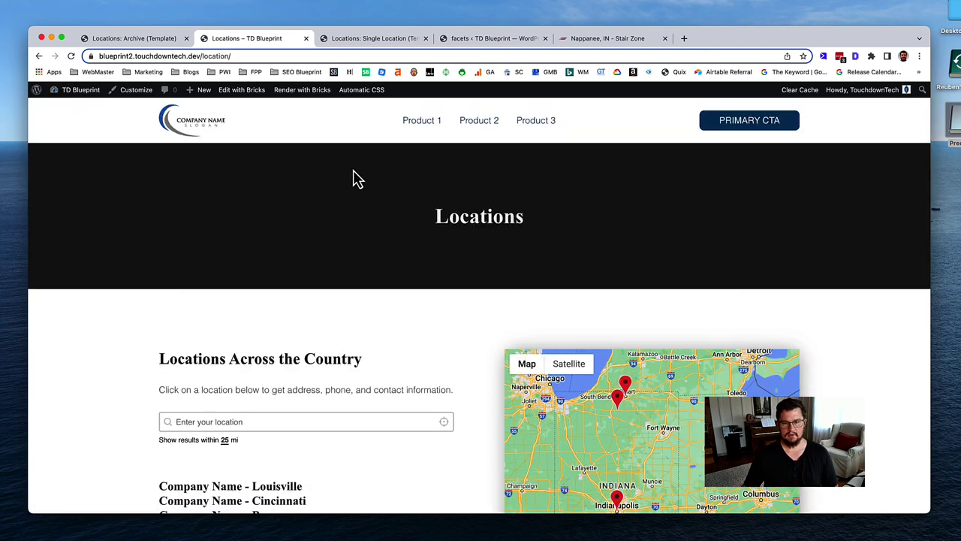
scroll(354, 178, down, 5)
scroll(353, 169, up, 1)
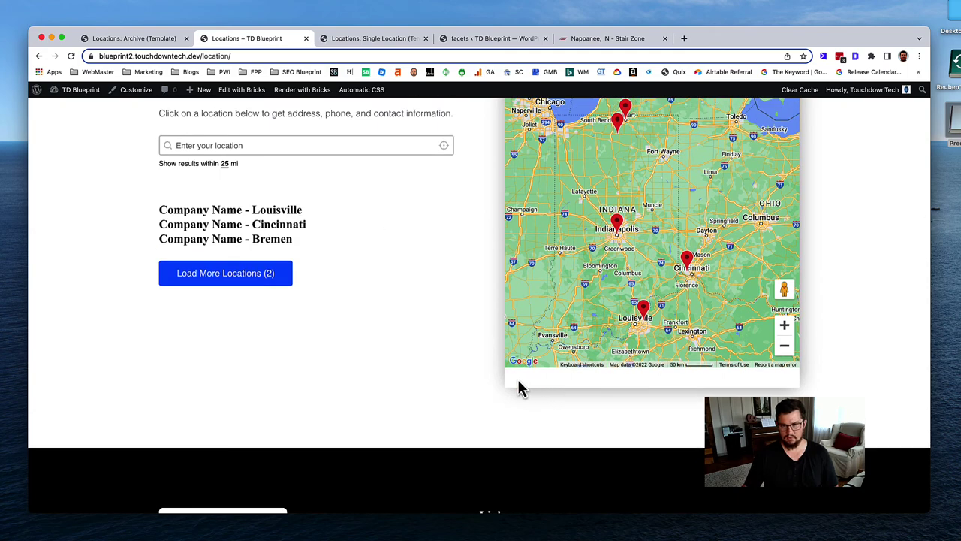
scroll(469, 382, up, 2)
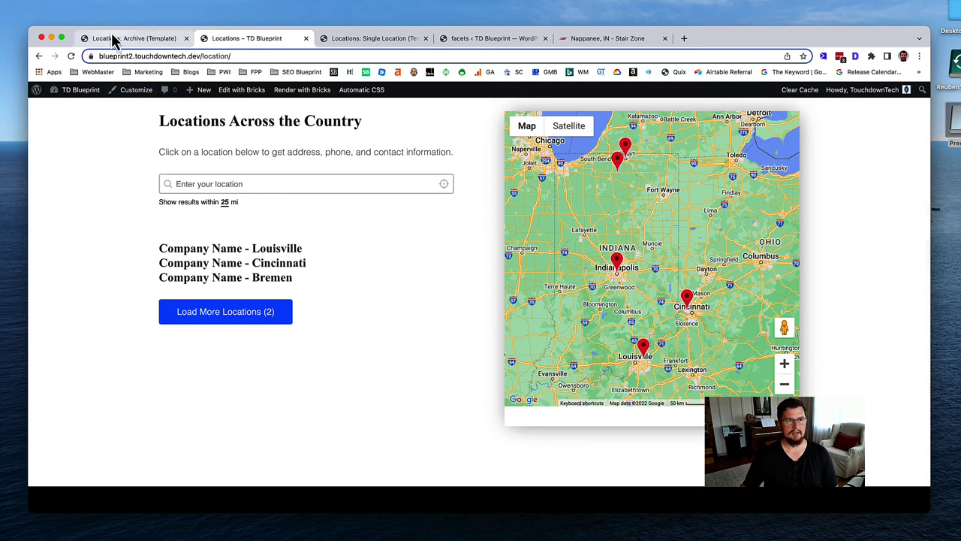
Step: Review the Map Facet's layout sizing and height units under .location-body__map, and compare with the map in the single location template
click(140, 39)
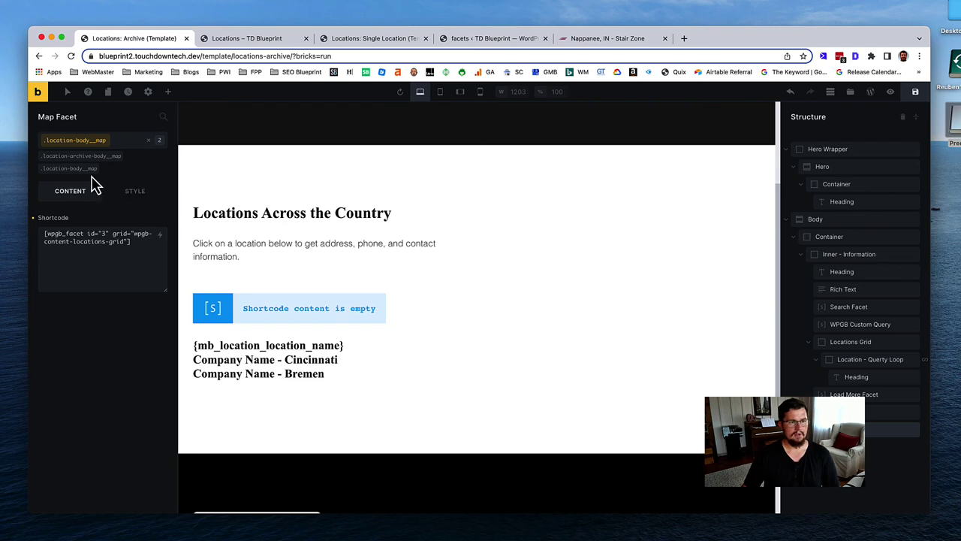
click(141, 201)
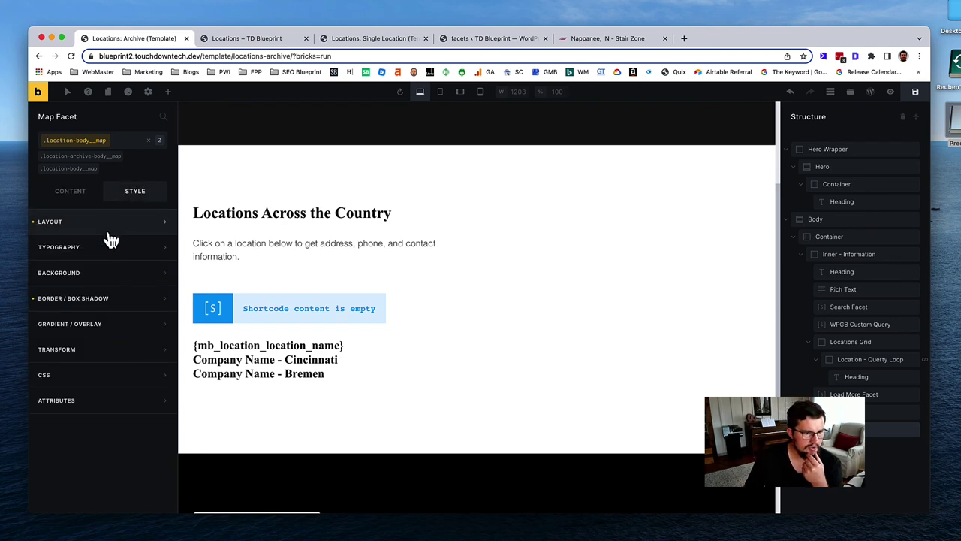
click(51, 225)
scroll(134, 315, down, 2)
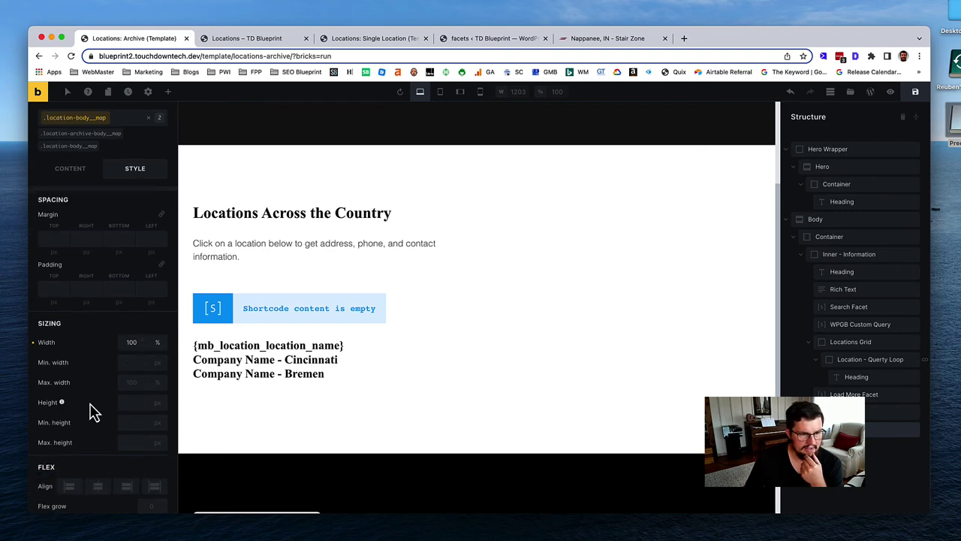
mouse_move(63, 407)
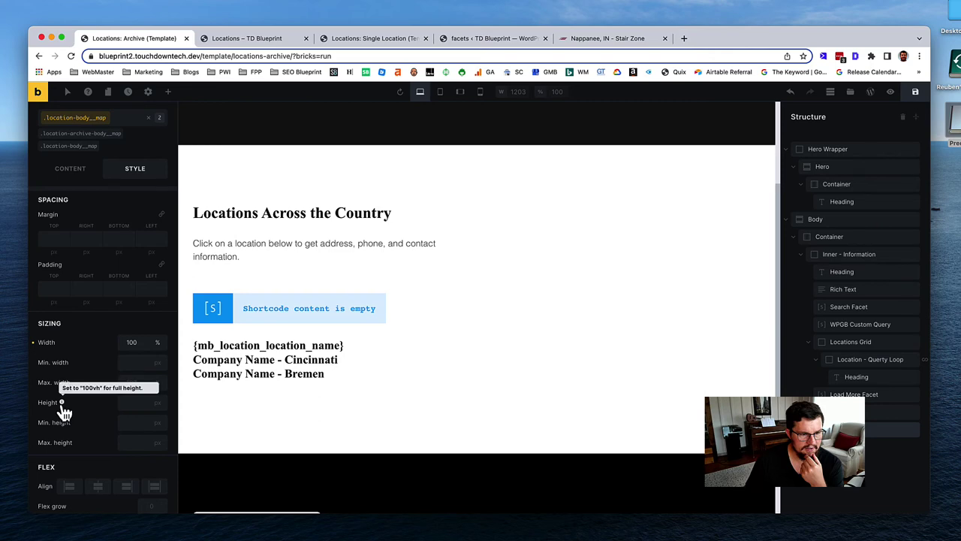
click(157, 403)
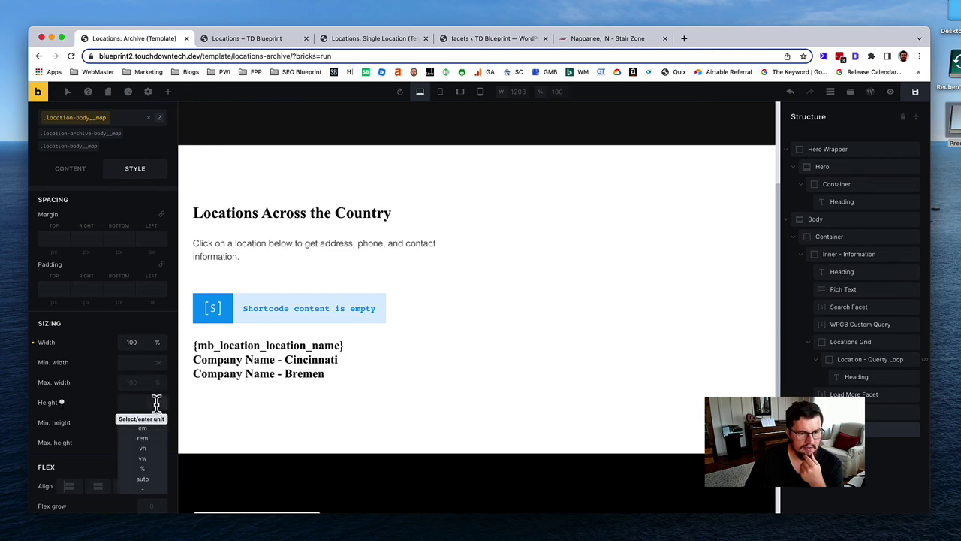
click(356, 42)
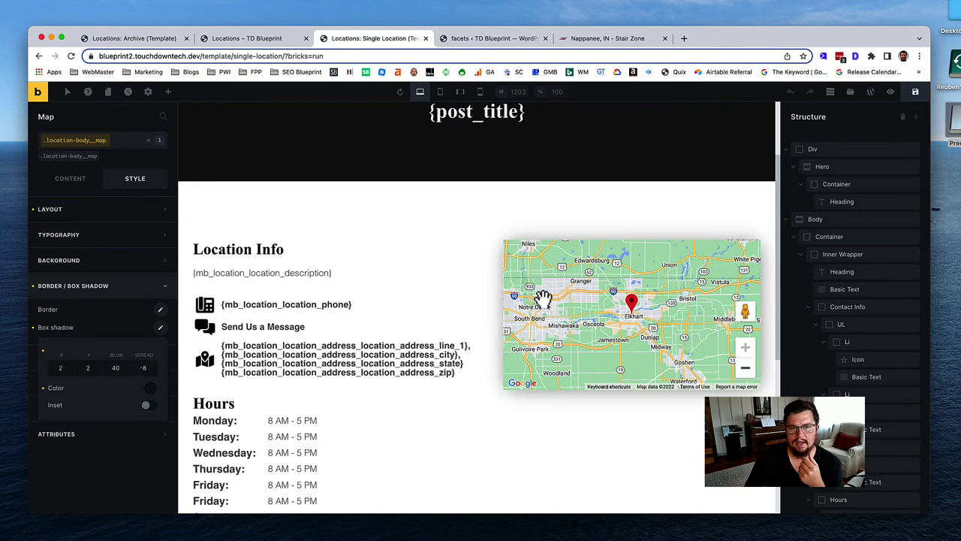
Step: Inspect the blank strip below the map on the Locations page in the developer tools and dismiss the What's New drawer
click(279, 39)
right_click(528, 425)
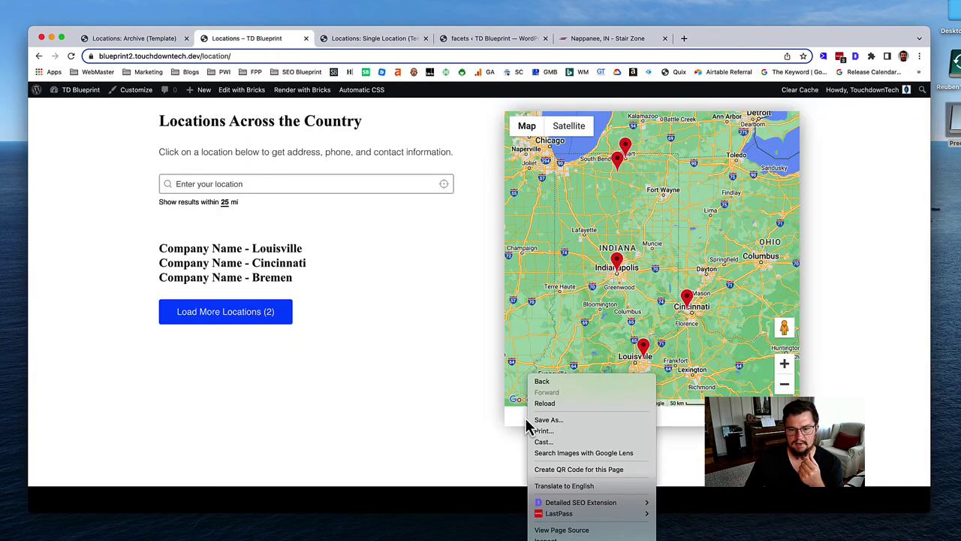
click(571, 538)
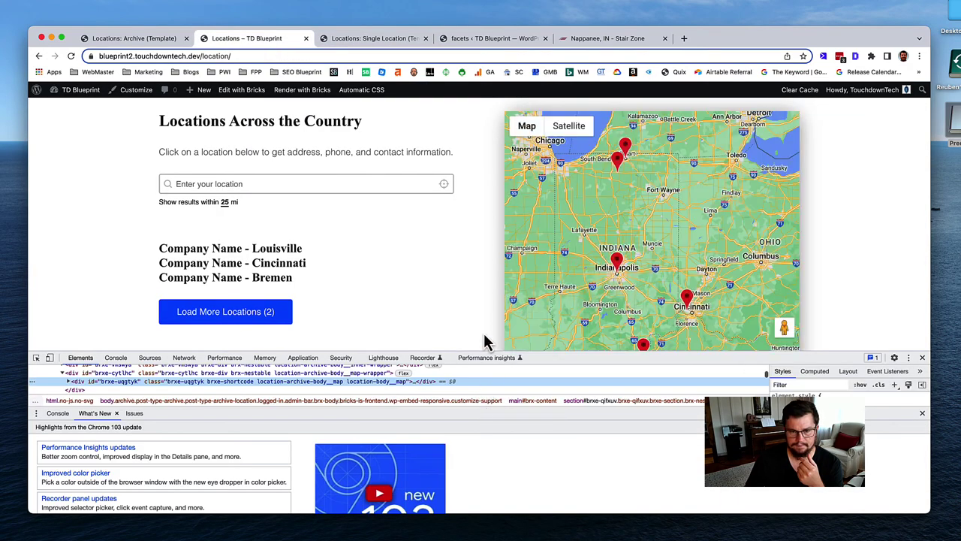
scroll(485, 342, down, 3)
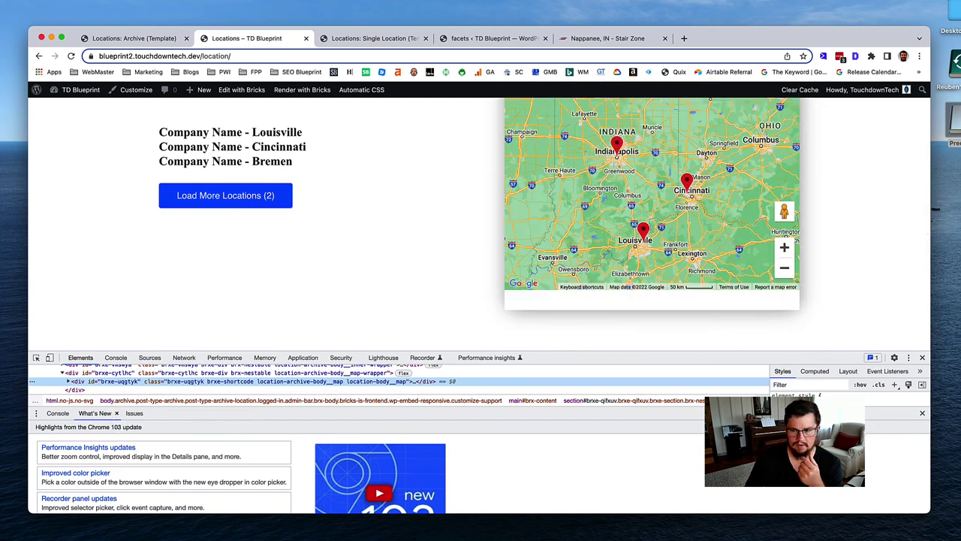
click(922, 413)
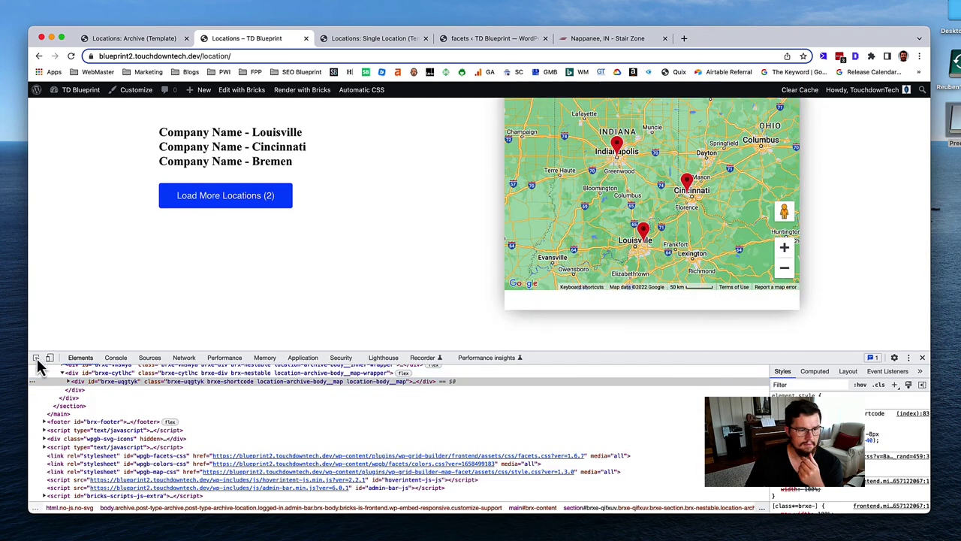
Step: Pick the map on the page for inspection and select its parent fieldset element to examine its box spacing
click(36, 358)
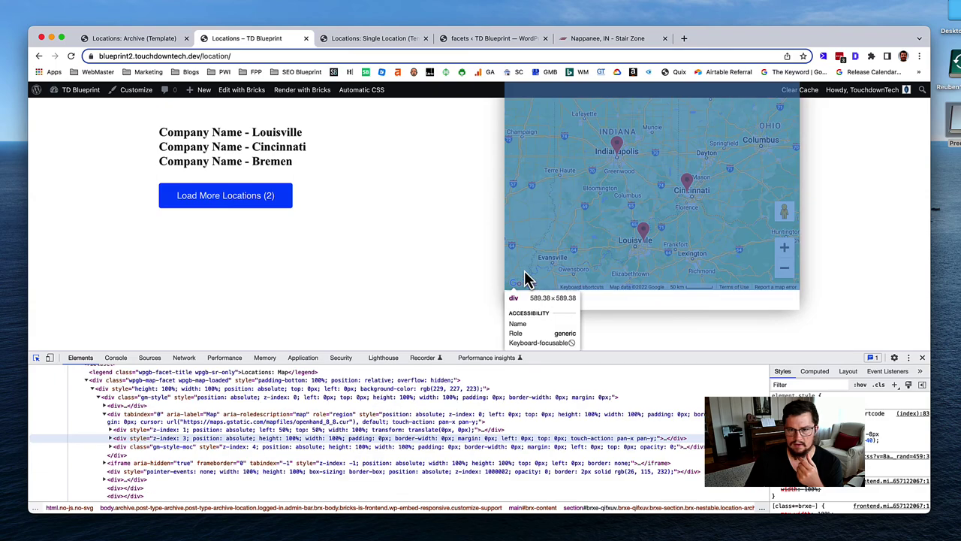
click(525, 279)
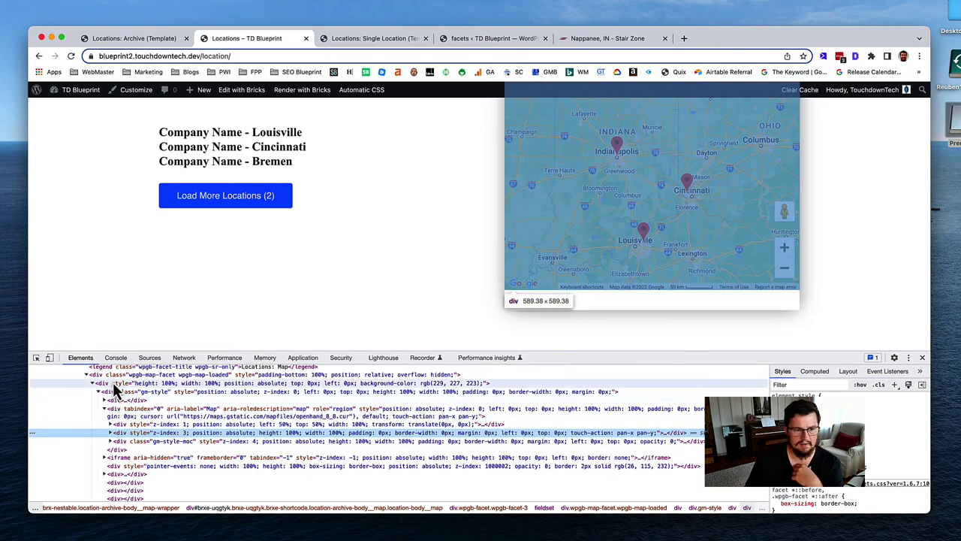
scroll(113, 382, up, 2)
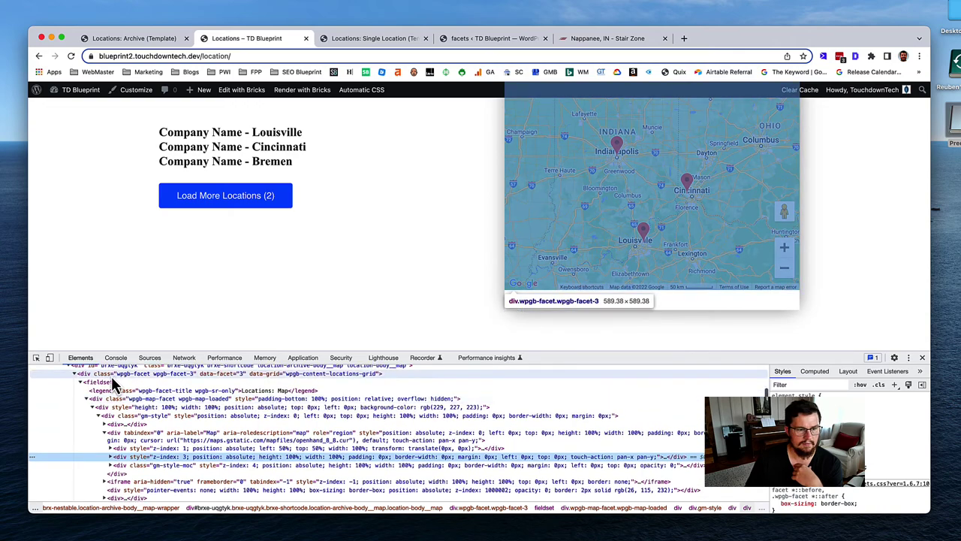
click(108, 383)
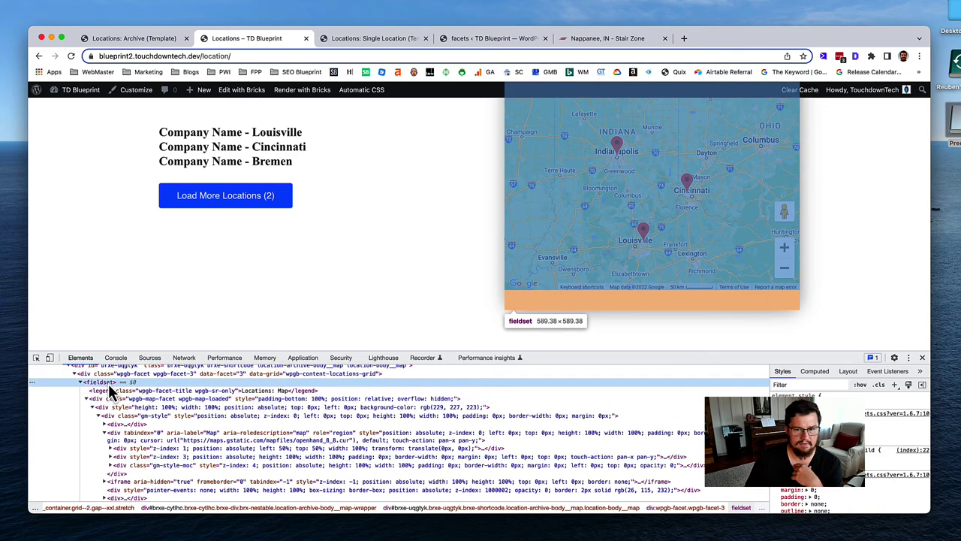
Step: Examine the map fieldset's parent elements, CSS rules and box model spacing in the developer tools
scroll(107, 391, up, 1)
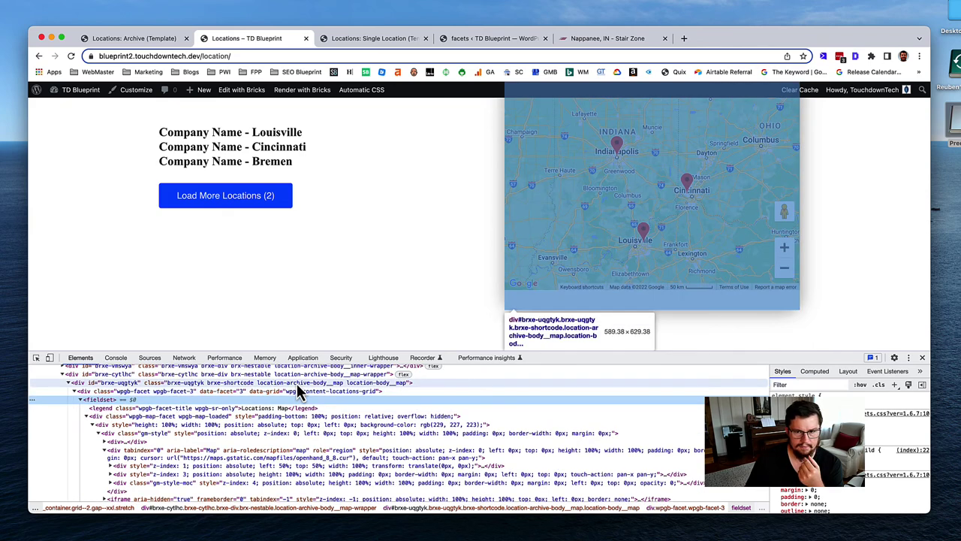
scroll(297, 399, down, 1)
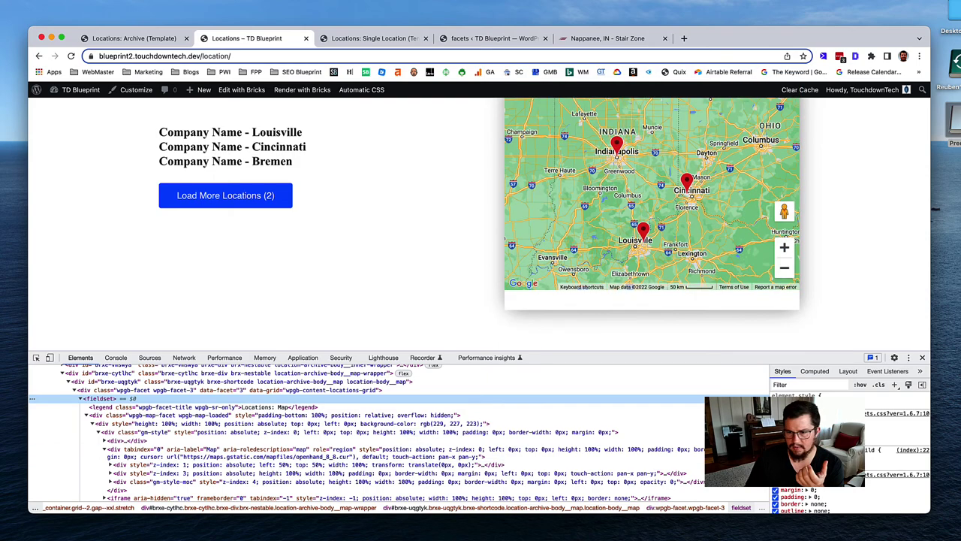
scroll(849, 451, down, 5)
scroll(849, 466, down, 10)
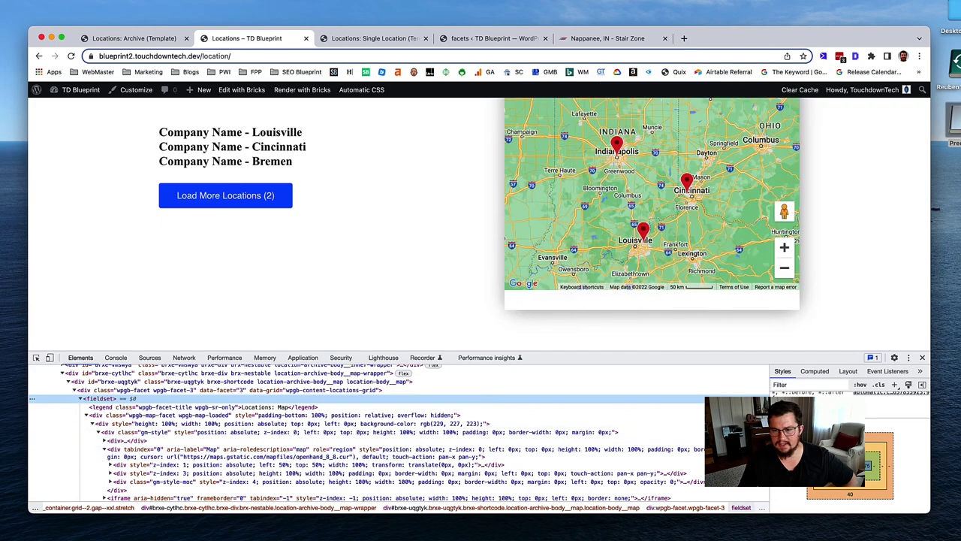
scroll(894, 451, up, 5)
scroll(894, 450, up, 5)
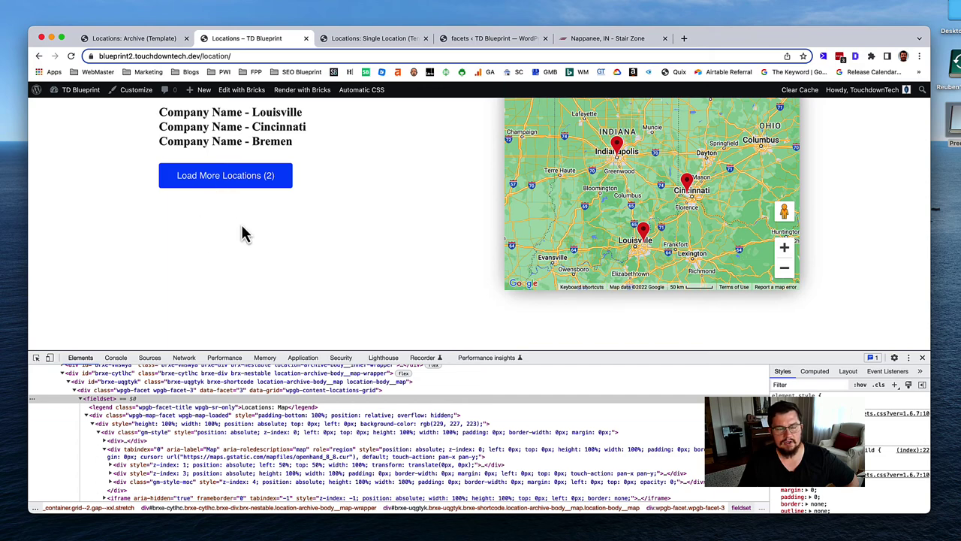
Step: Compare the map's lower edge and the search field spacing with the fieldset's bottom margin rule disabled and enabled
scroll(241, 227, up, 4)
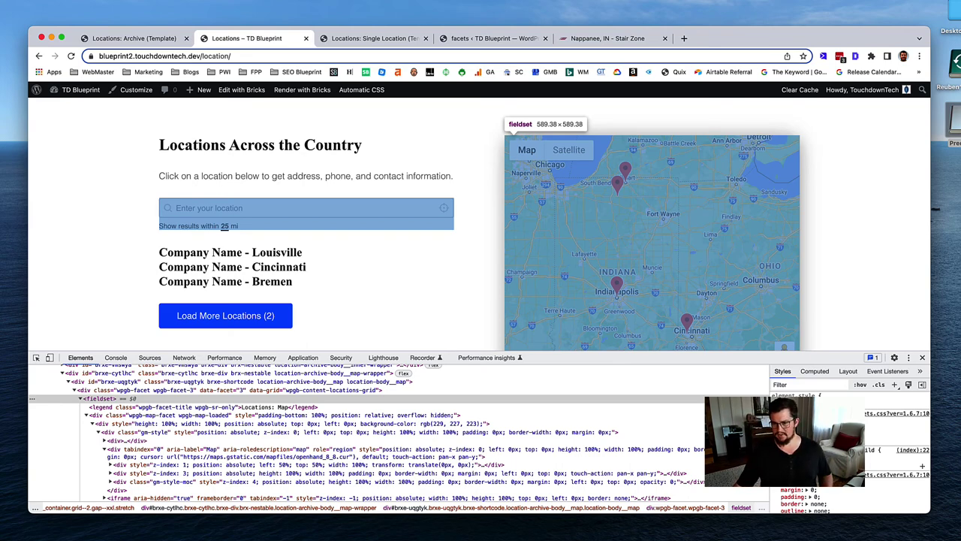
scroll(849, 451, down, 1)
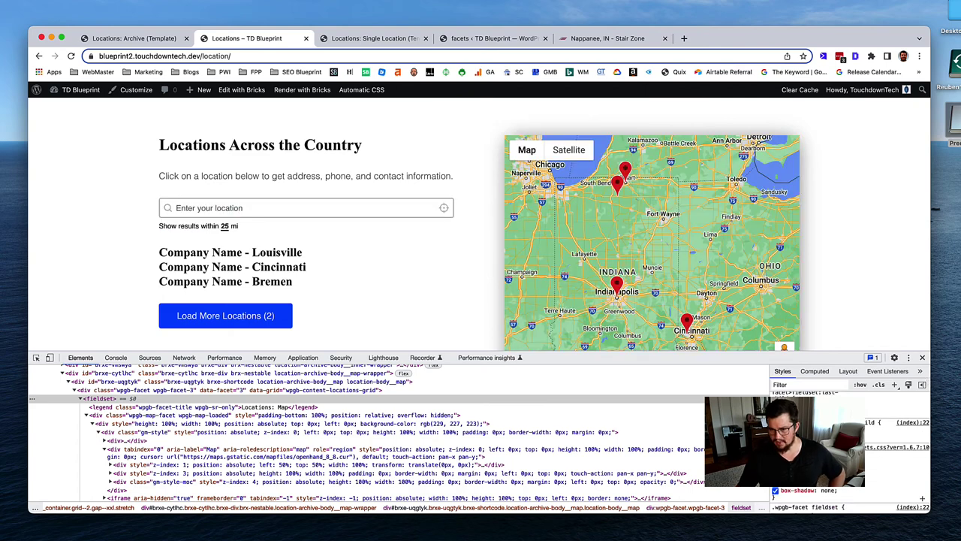
scroll(849, 451, up, 2)
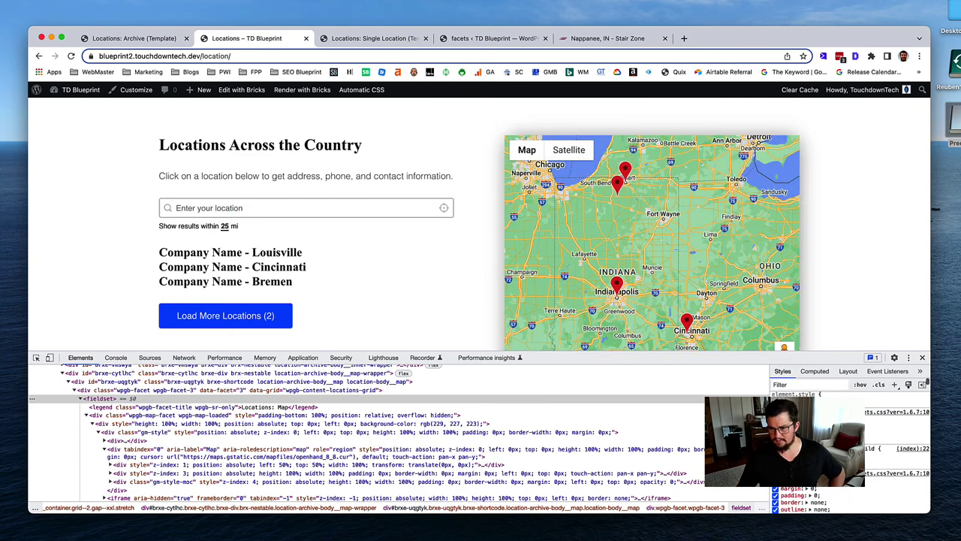
scroll(795, 308, down, 3)
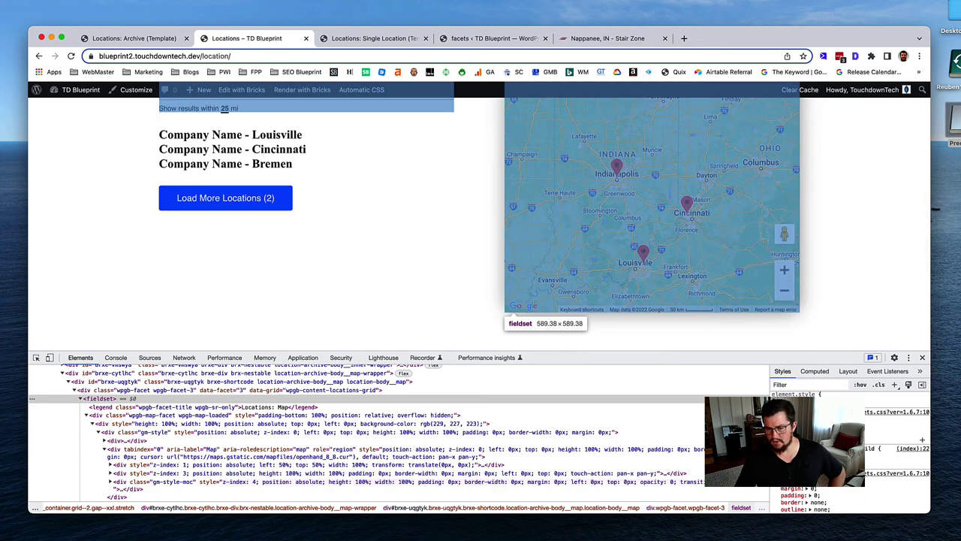
scroll(447, 215, up, 1)
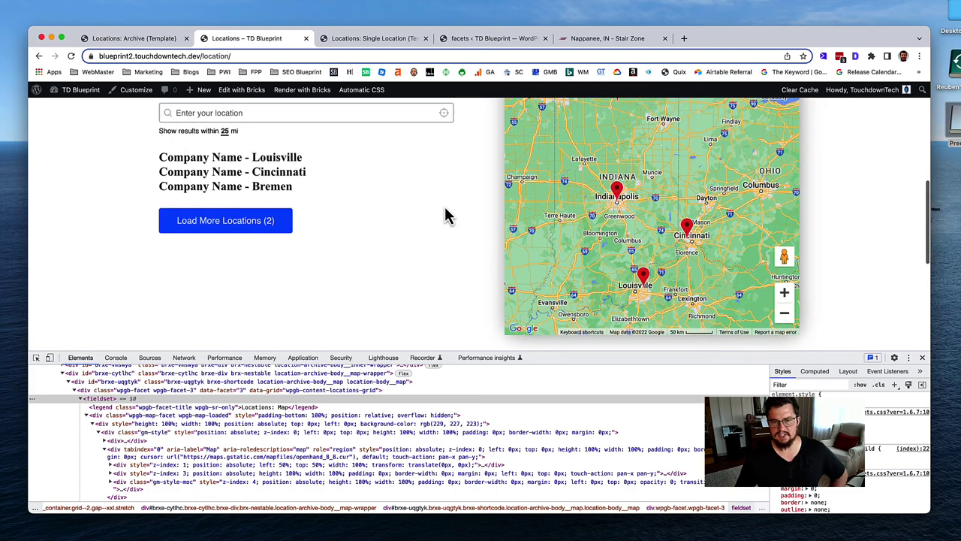
scroll(448, 216, up, 2)
scroll(448, 215, down, 3)
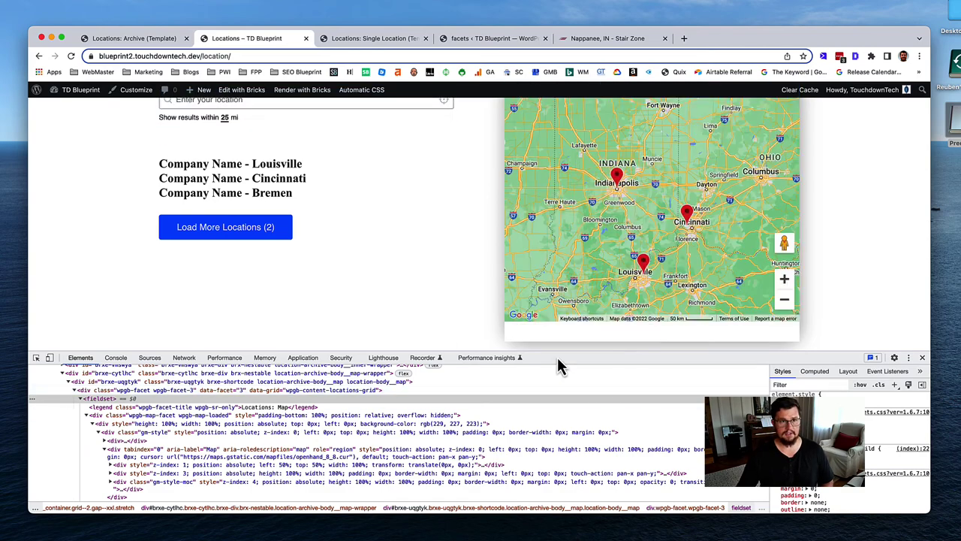
scroll(526, 344, up, 2)
scroll(317, 178, up, 1)
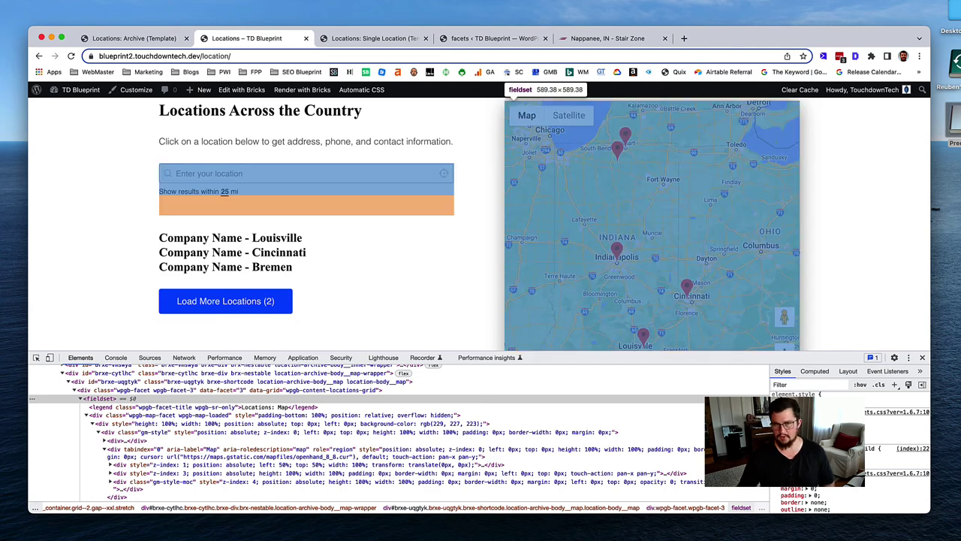
Step: Open the Global CSS snippet in WPCodeBox and go to the end of its code
click(469, 39)
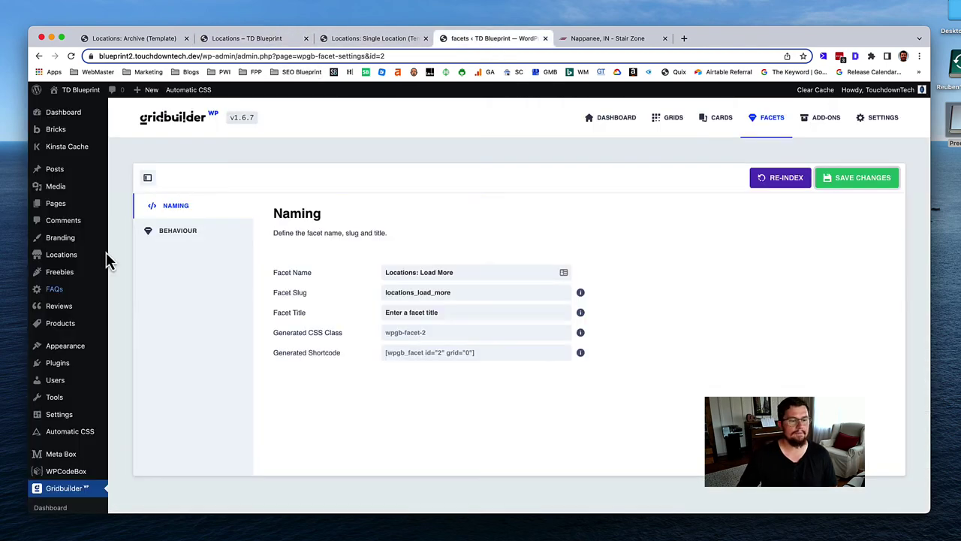
scroll(75, 496, down, 2)
click(69, 417)
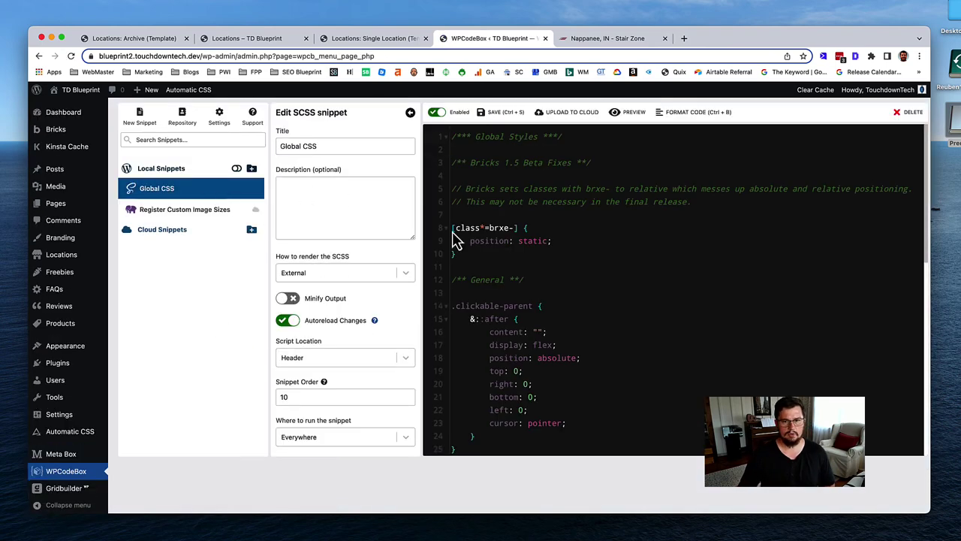
scroll(504, 255, down, 1)
scroll(503, 261, up, 1)
scroll(506, 259, down, 3)
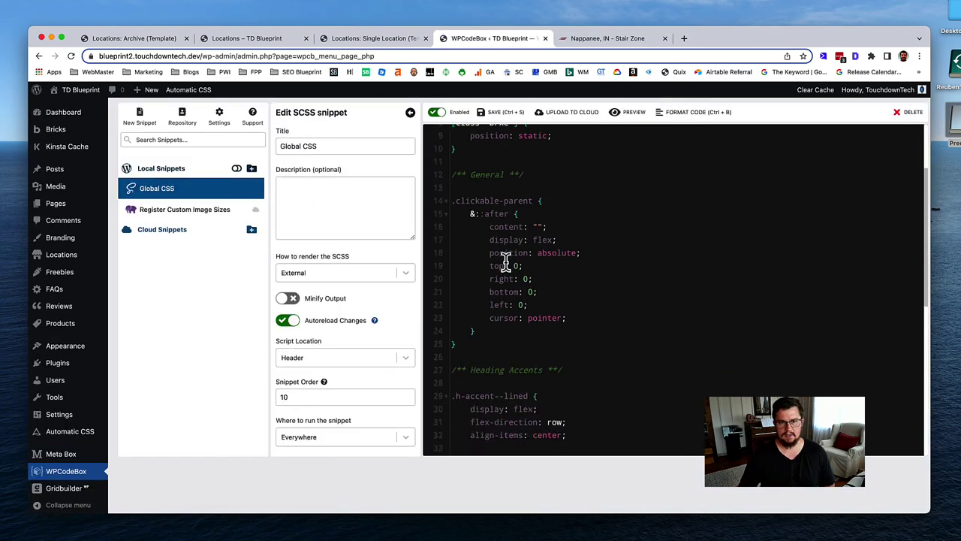
scroll(506, 259, down, 10)
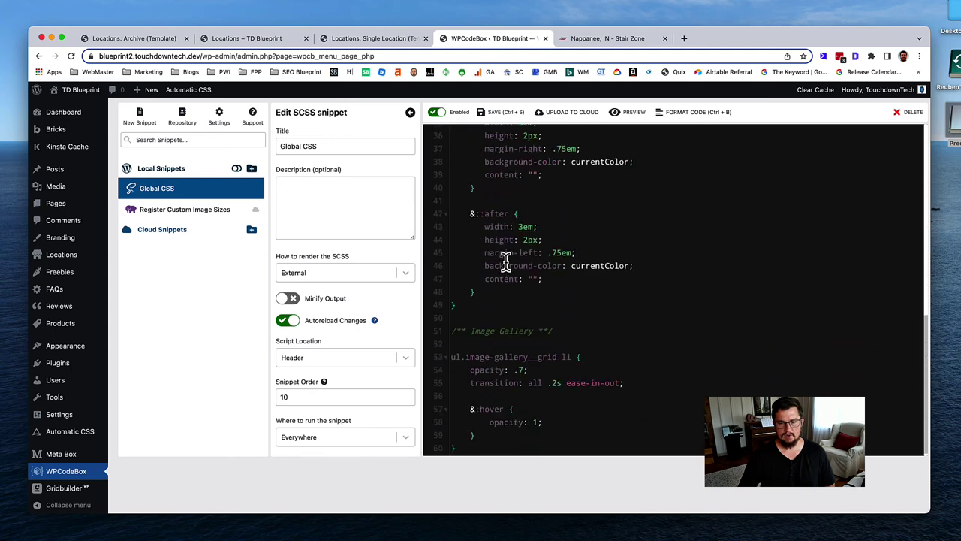
Step: Add a "/** WPGridbuilder **/" comment below the Image Gallery styles in the Global CSS snippet
click(488, 437)
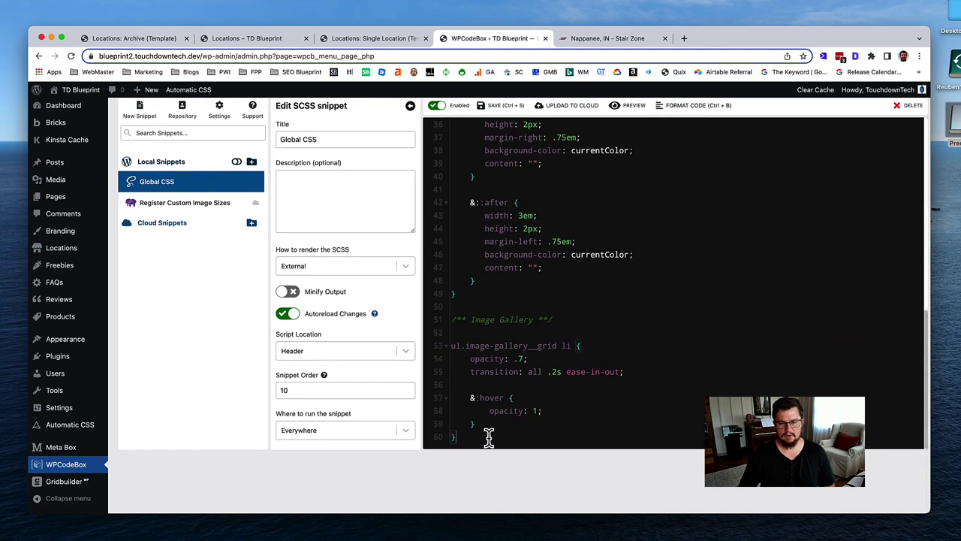
key(Return)
key(Return)
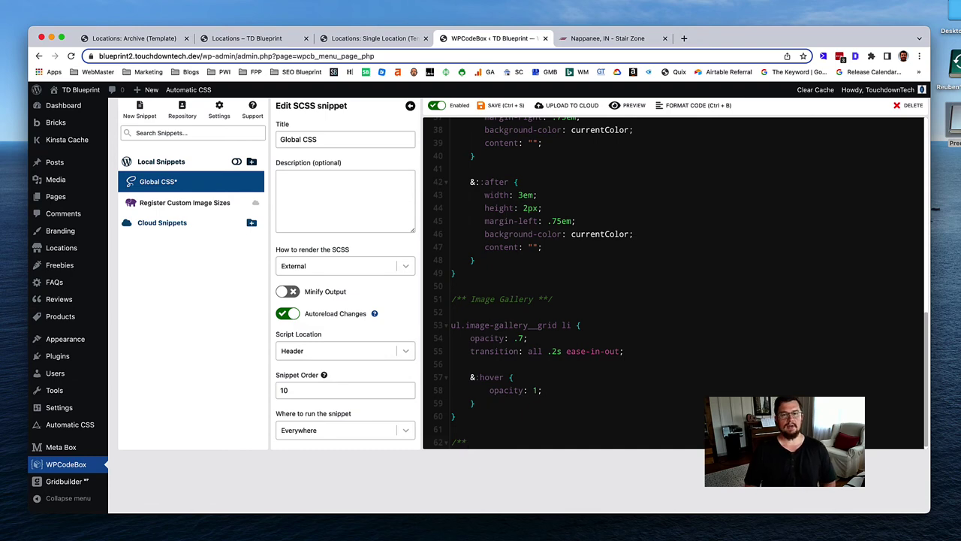
text(W)
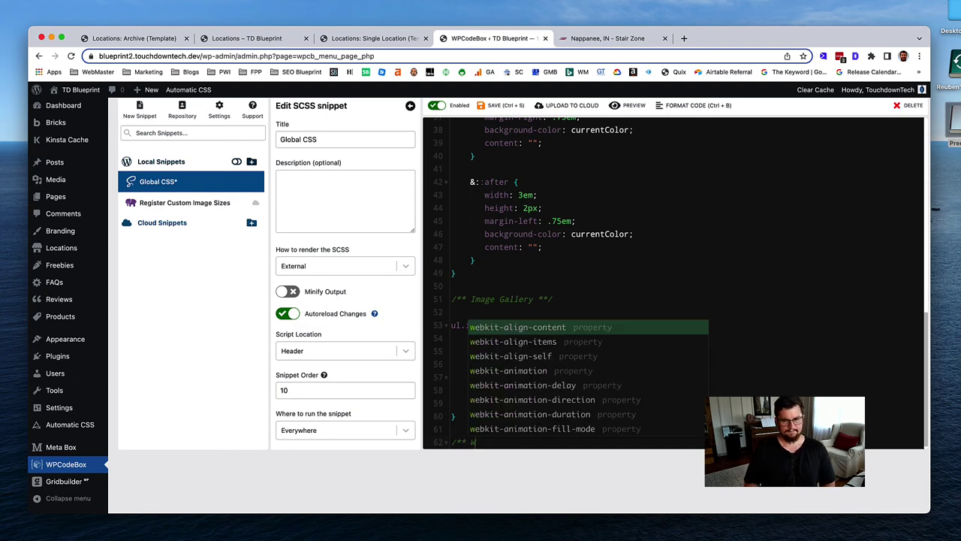
text(PGridbuilder **/)
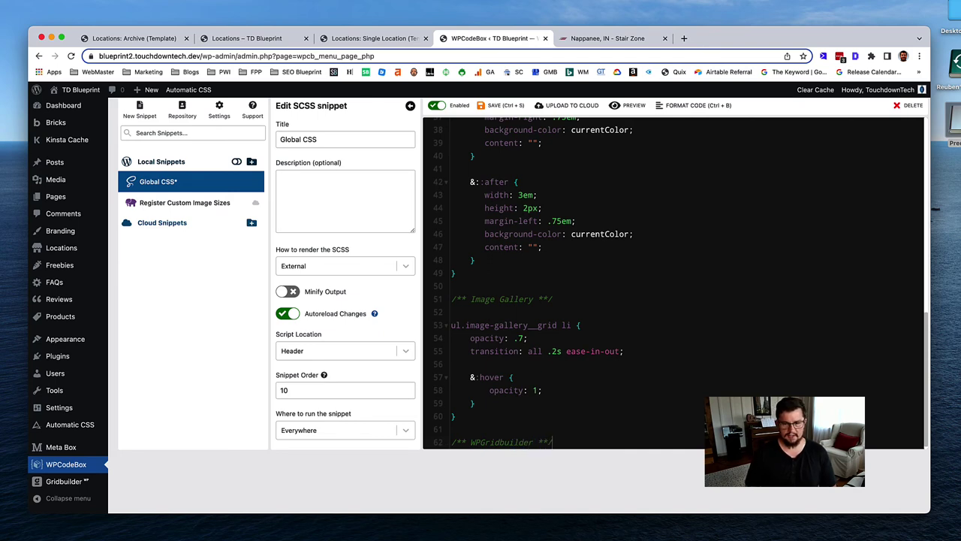
key(Return)
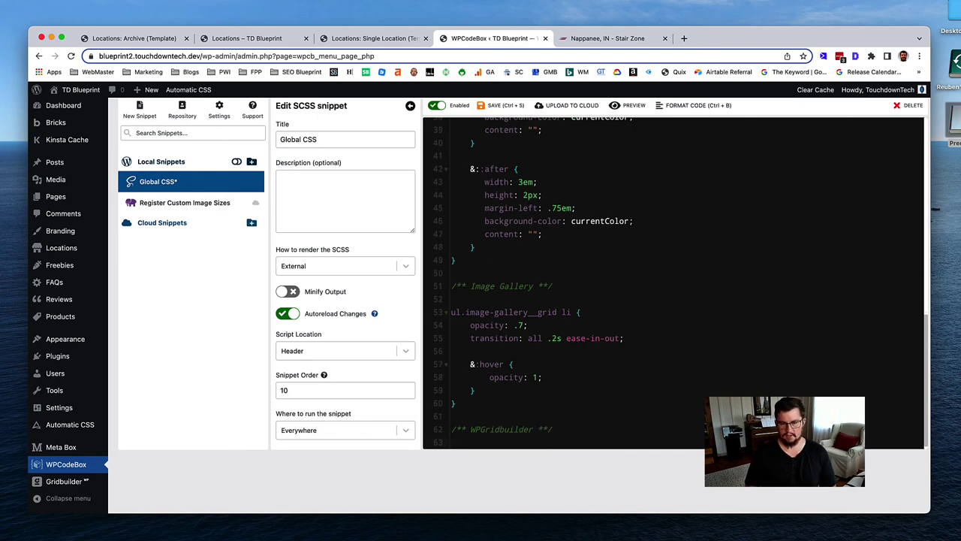
Step: Enter the selector .wpgb-facet>fieldset:last-child below the WPGridbuilder comment
key(Return)
text(.wpgb-facet>fieldset:last-child)
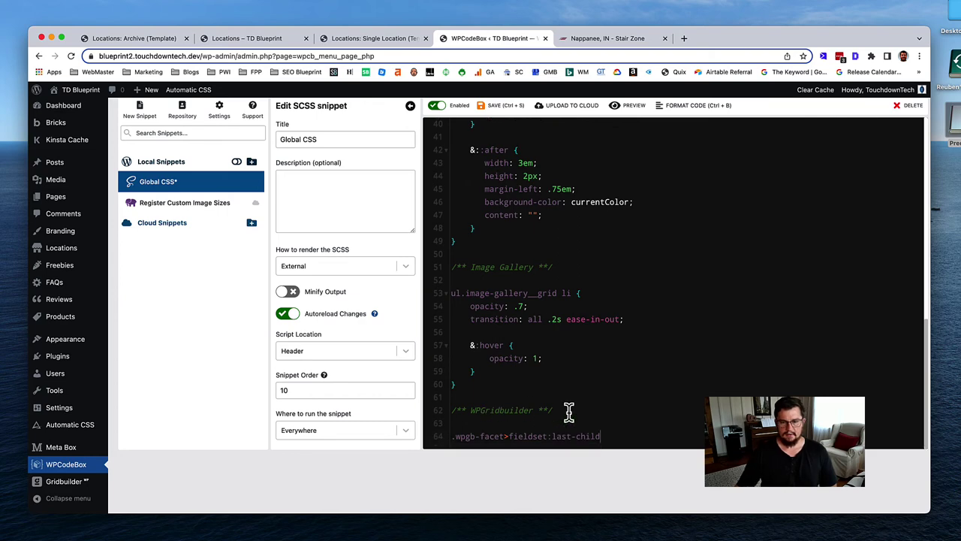
text(,)
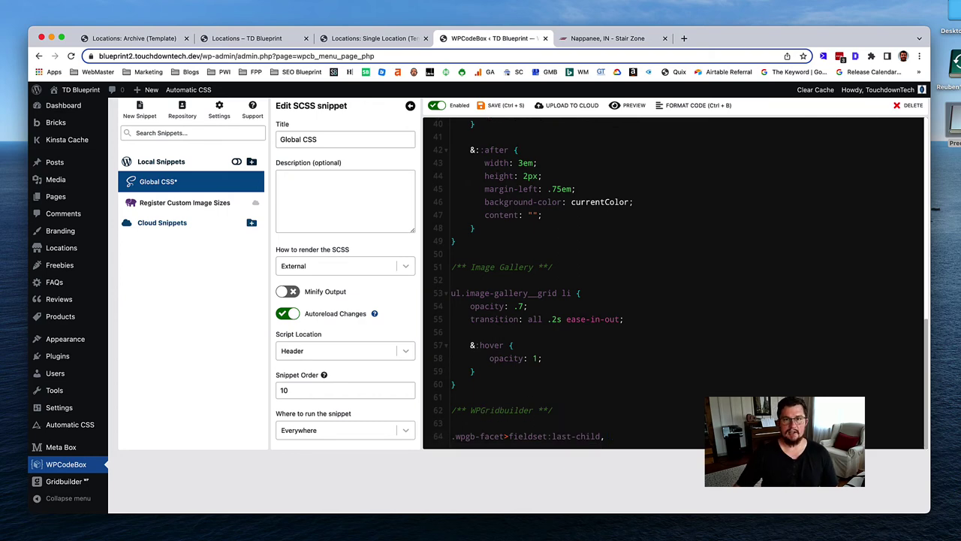
click(375, 38)
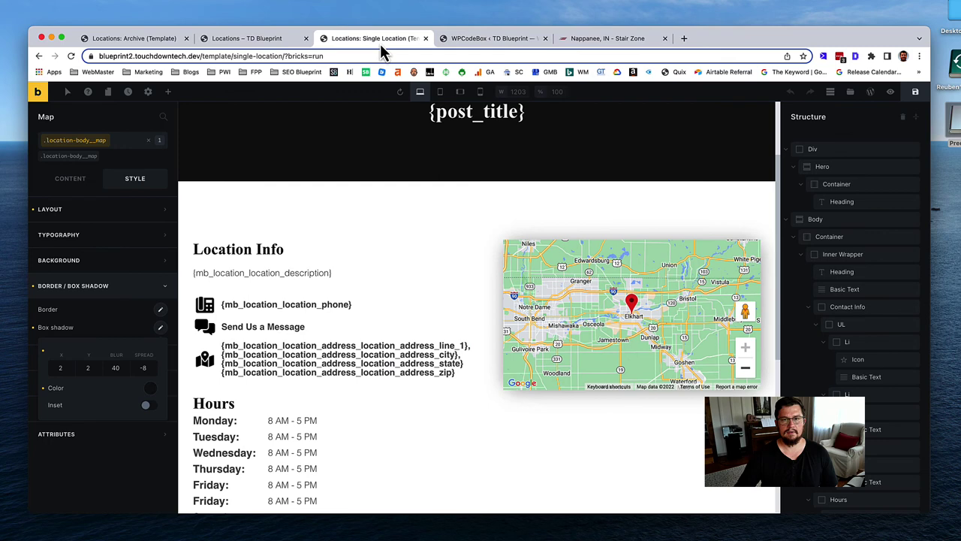
click(263, 40)
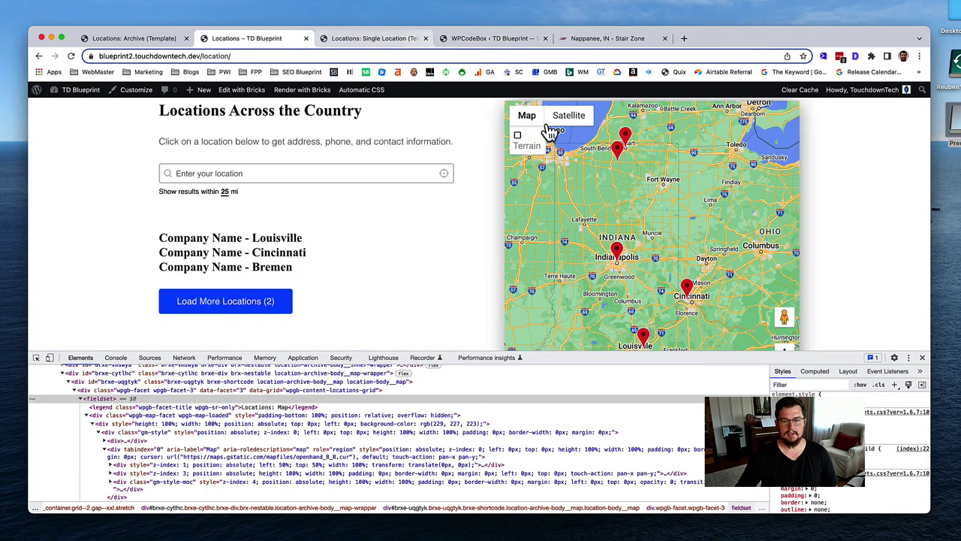
click(379, 42)
click(489, 42)
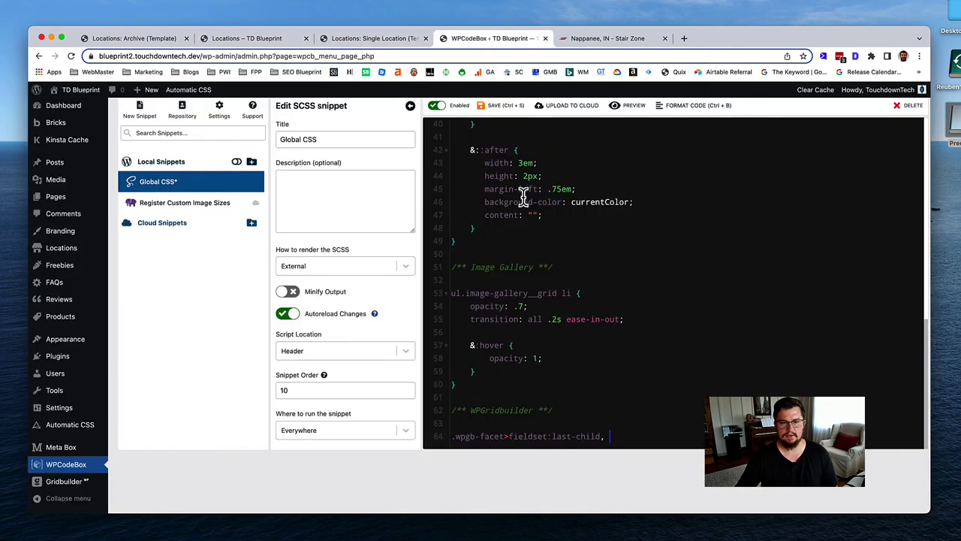
Step: Give the .wpgb-facet>fieldset:last-child selector a rule body with margin-bottom: 0; and save the Global CSS snippet
click(629, 436)
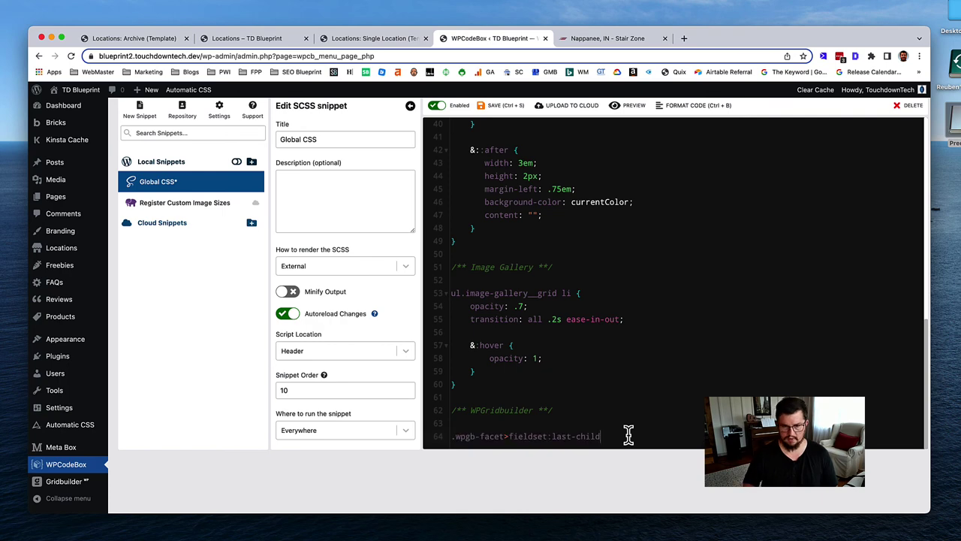
text({)
key(Return)
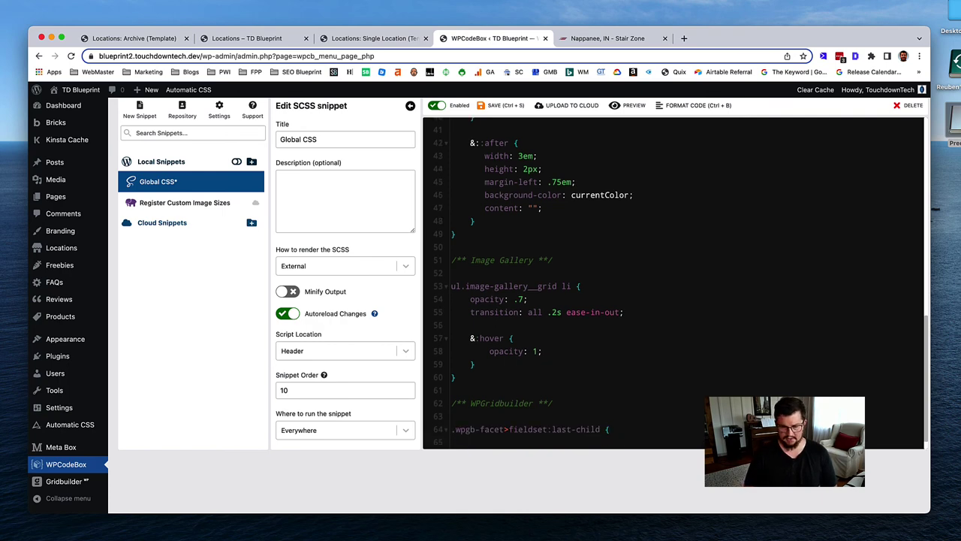
text(margin-bott)
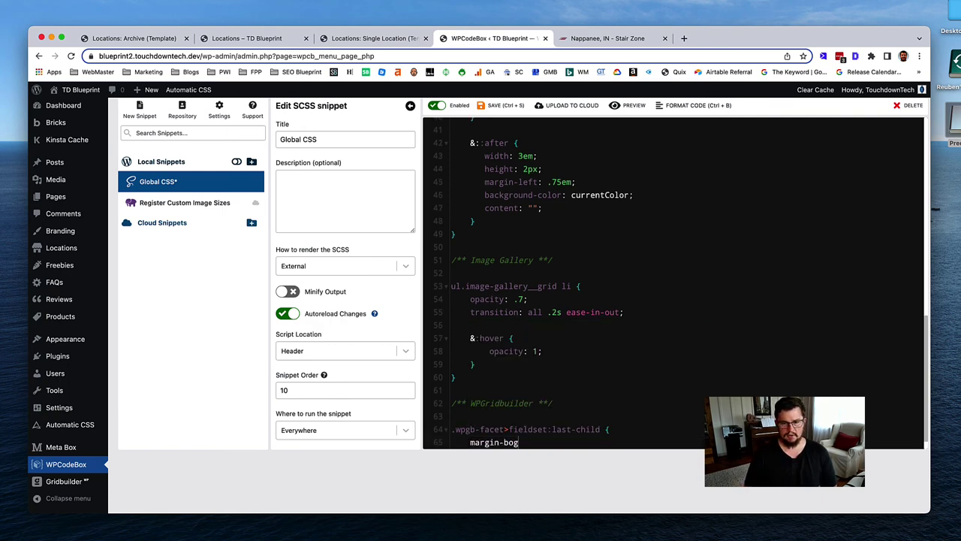
key(Return)
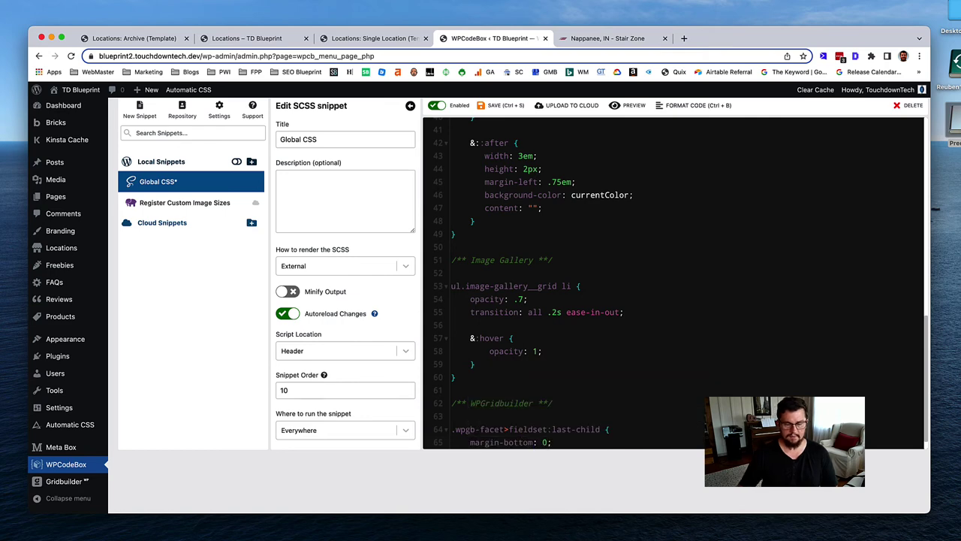
text(0)
scroll(637, 419, down, 1)
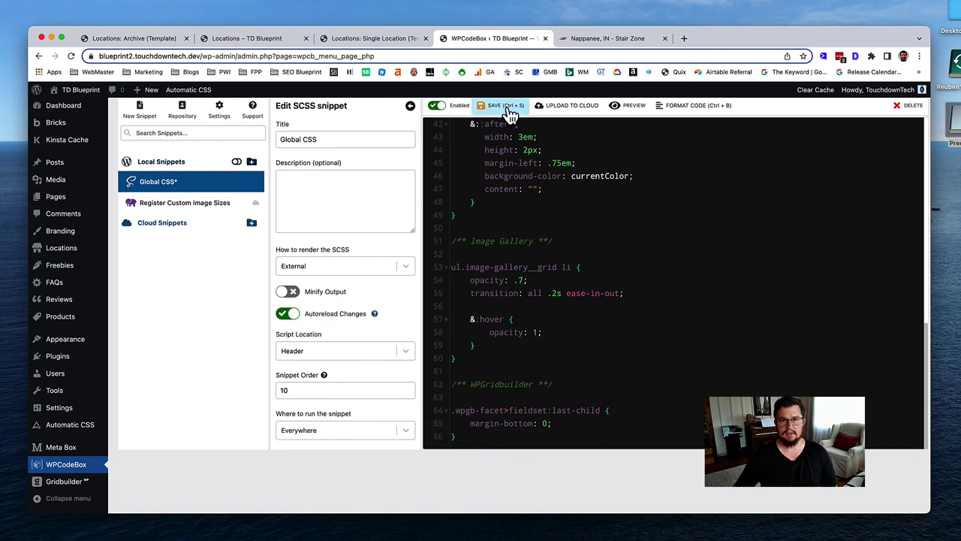
click(509, 109)
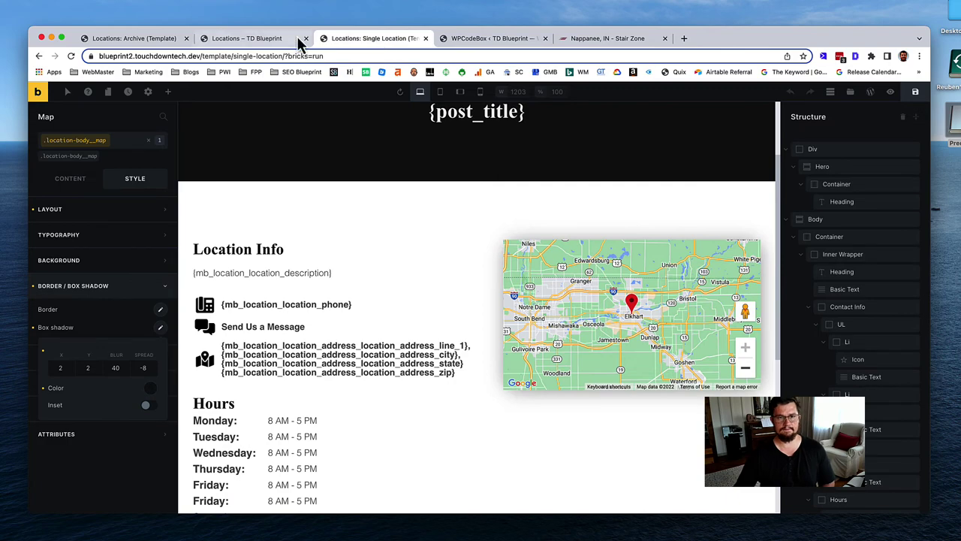
Step: Reload the Locations page, inspect the blank strip below the map and expand the facet's fieldset to check its margin
click(269, 38)
scroll(747, 233, down, 2)
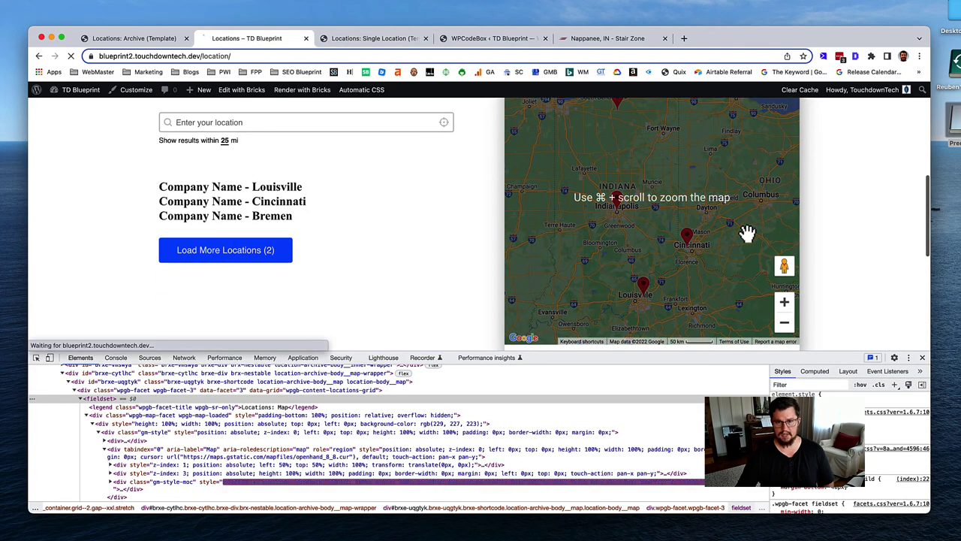
key(super+r)
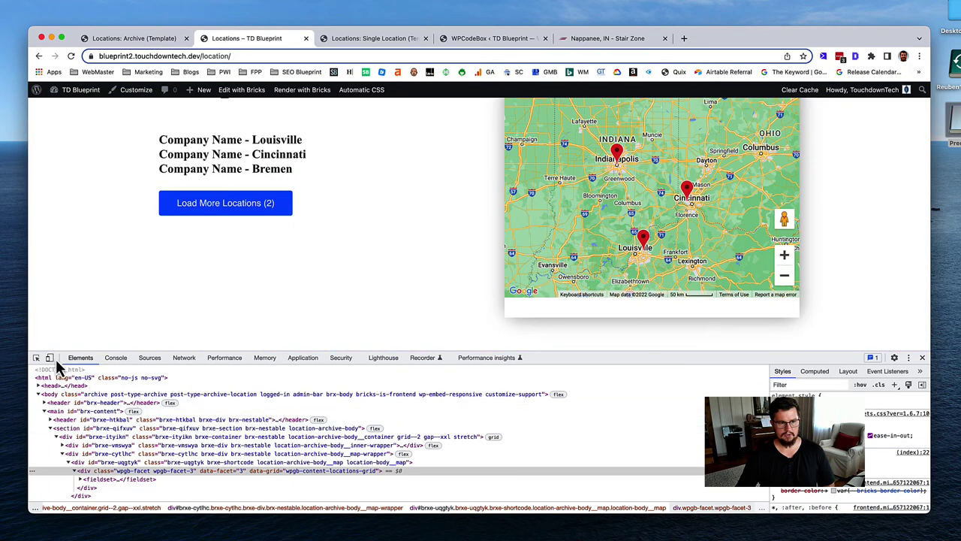
click(36, 357)
click(580, 312)
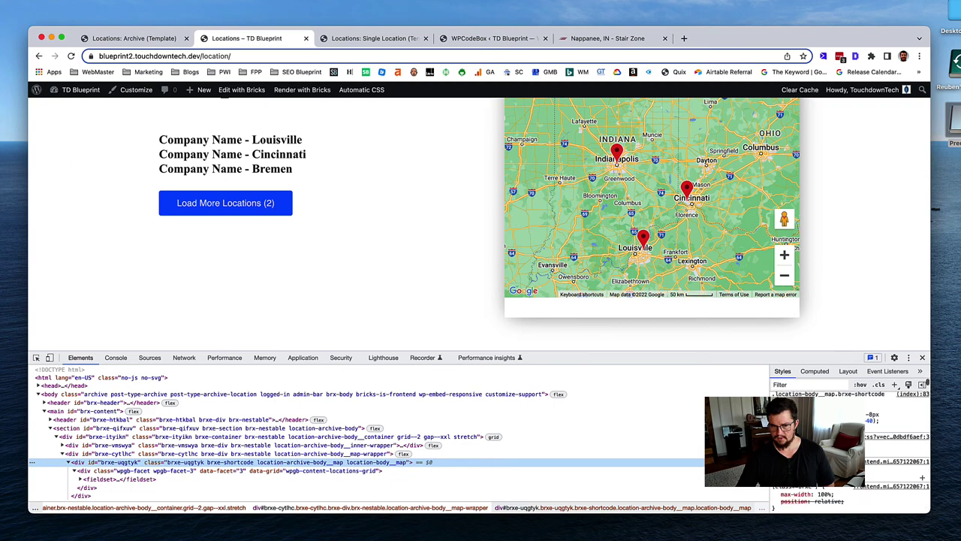
click(80, 478)
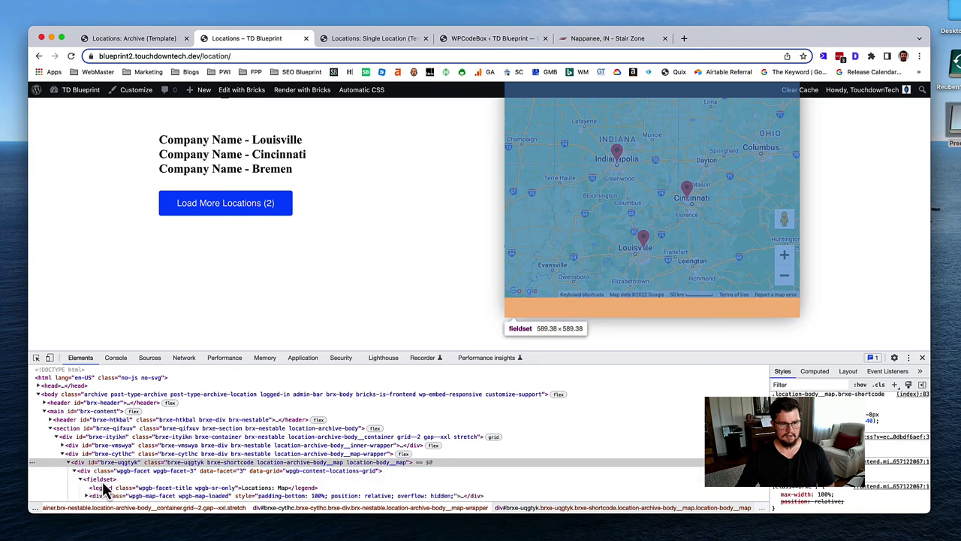
Step: Add a second .wpgb-facet>fieldset selector, separated by a comma, to the WPGridbuilder rule and save the Global CSS snippet
click(102, 479)
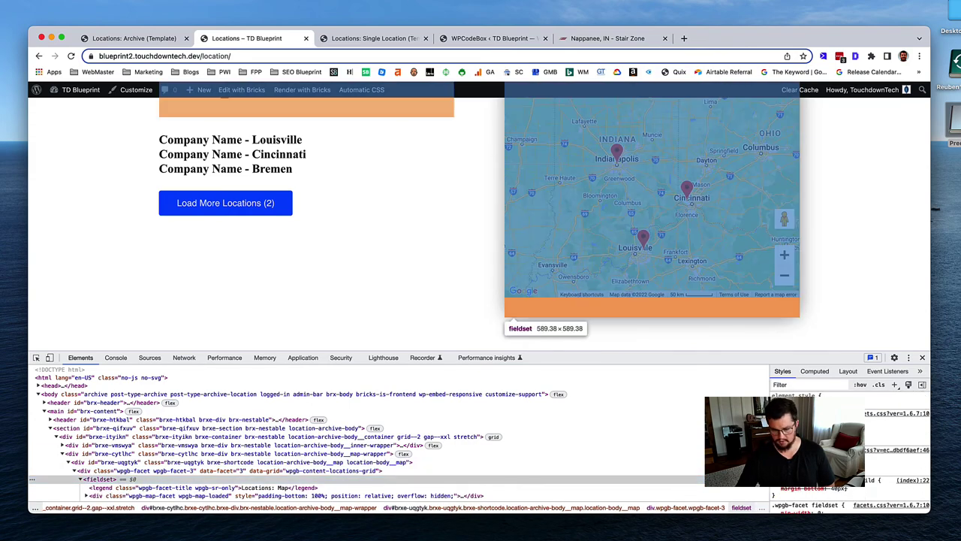
click(376, 41)
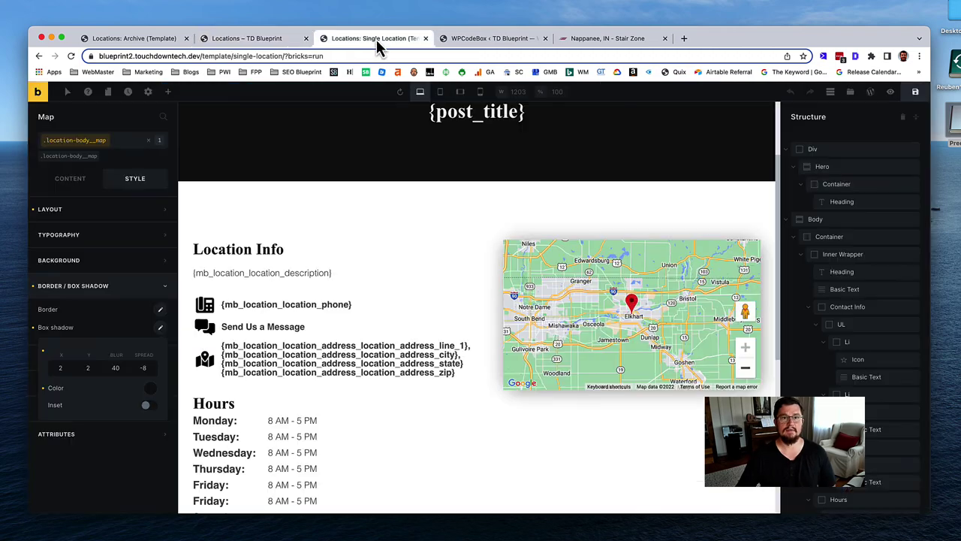
click(491, 44)
click(603, 409)
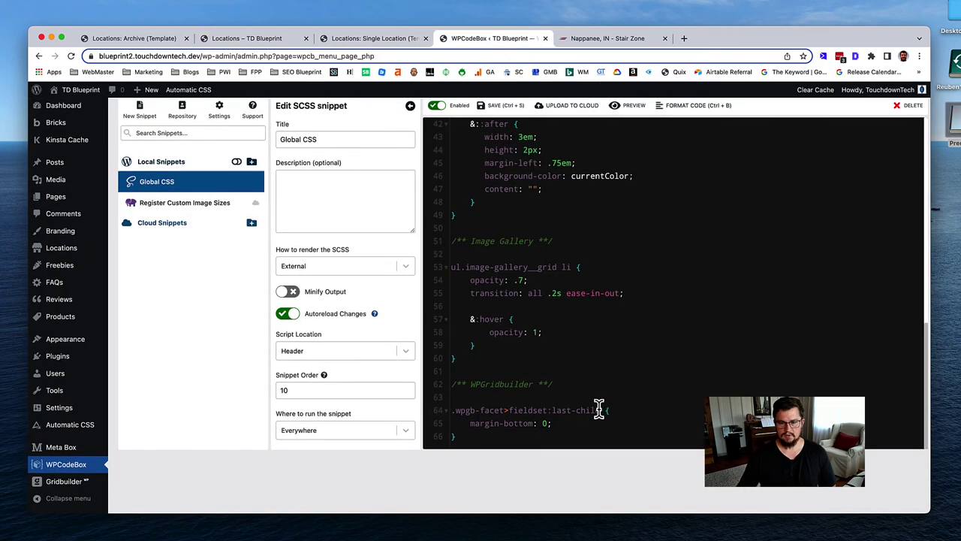
text(, .wpgb-facet>fieldset)
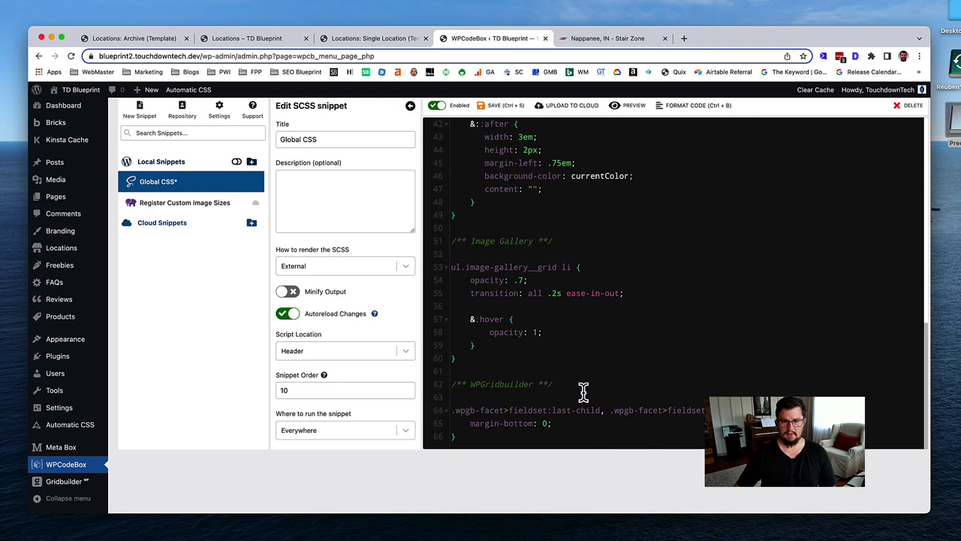
click(489, 105)
Step: Reload the Locations page and examine which margin rules apply to the map facet's fieldset
click(374, 37)
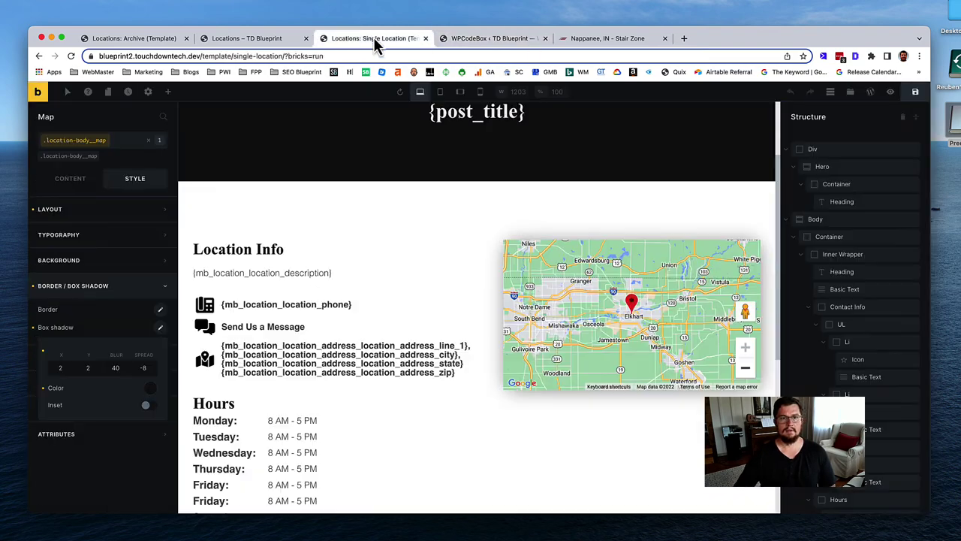
click(278, 39)
key(super+r)
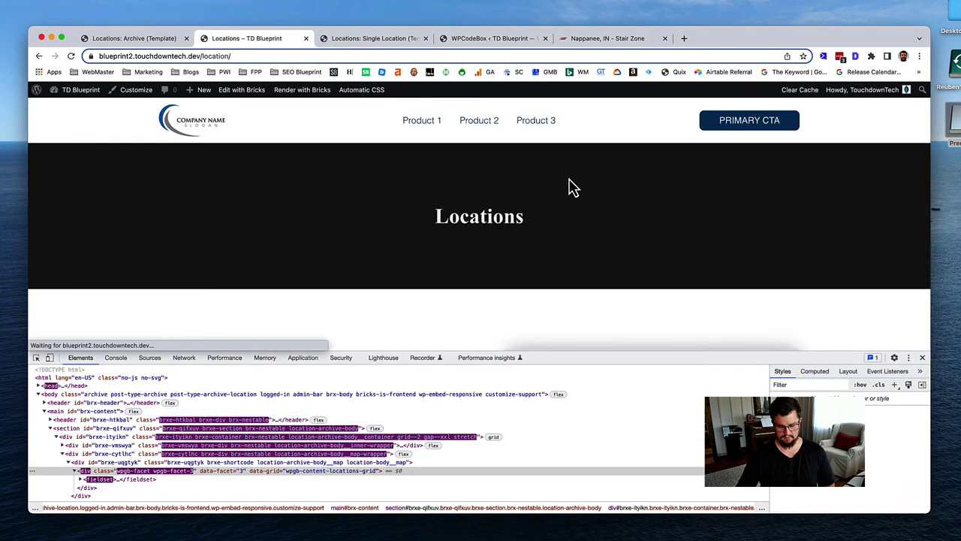
scroll(625, 230, down, 3)
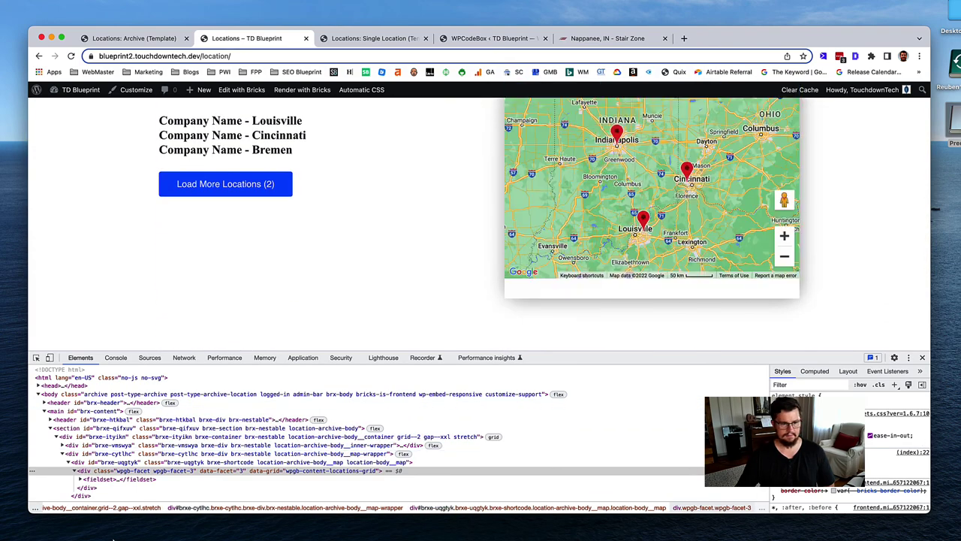
key(Down)
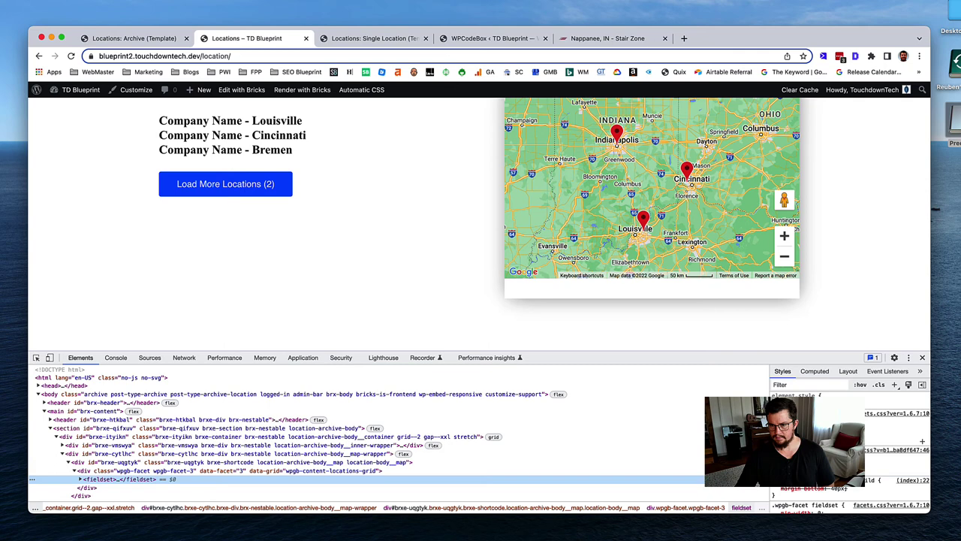
scroll(848, 451, down, 1)
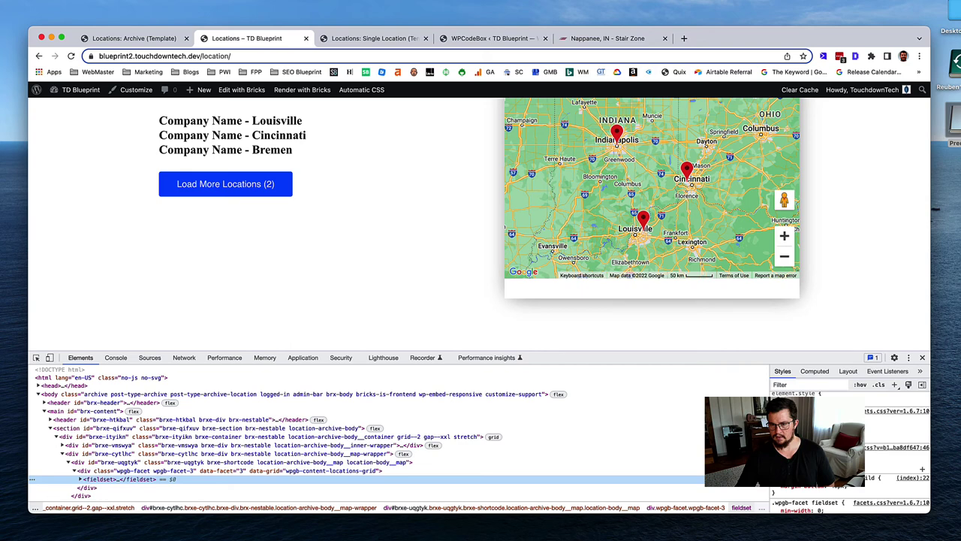
scroll(849, 451, down, 2)
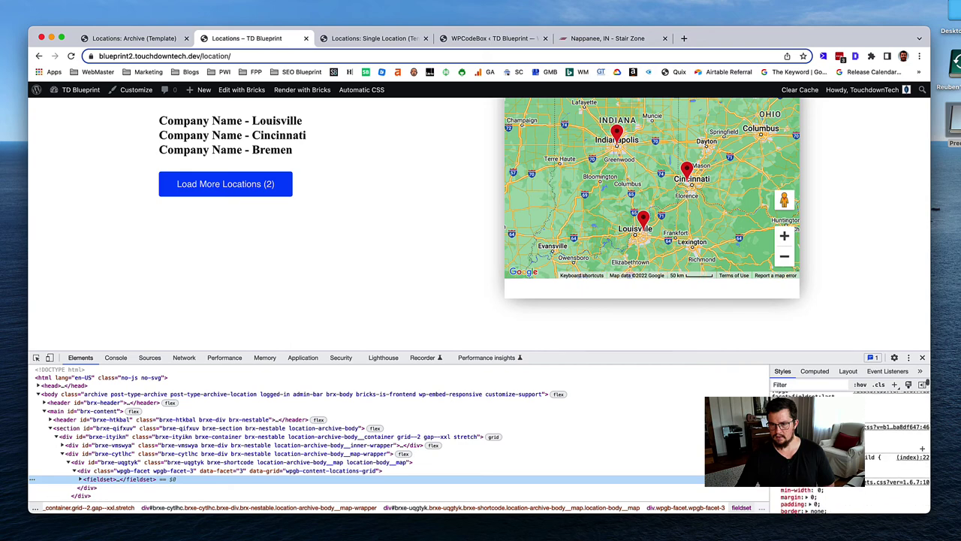
scroll(843, 488, up, 5)
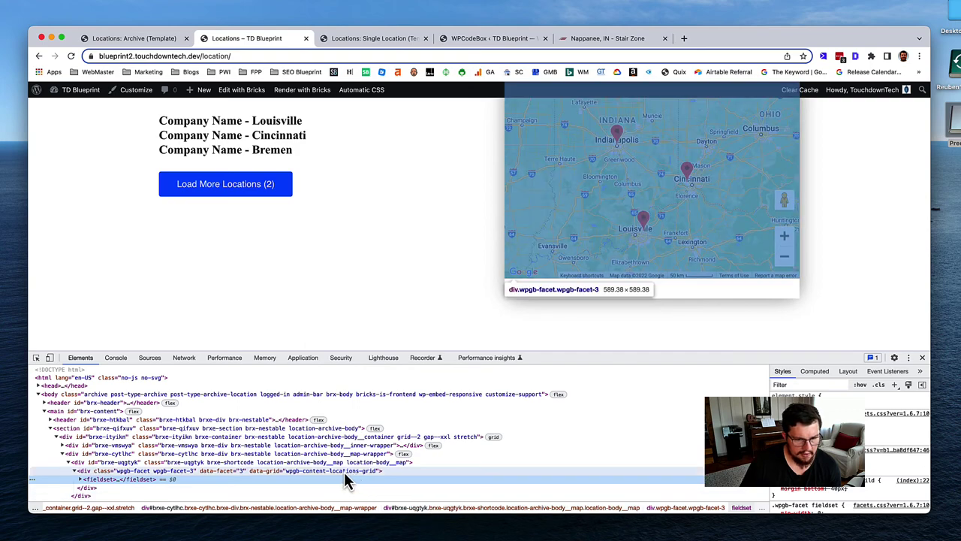
Step: Copy the data-grid value wpgb-content-locations-grid from the map facet's div
click(344, 472)
double_click(337, 472)
key(super+c)
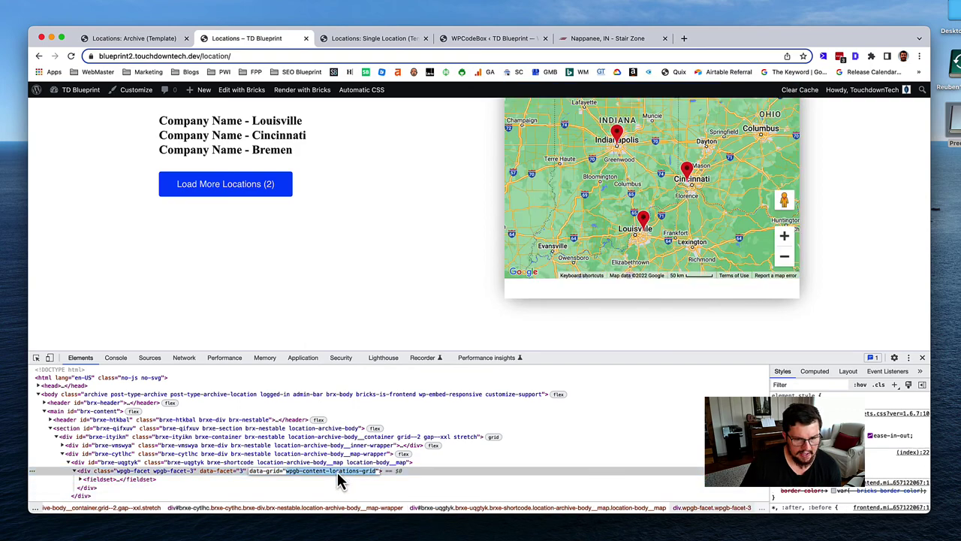
shift+click(318, 471)
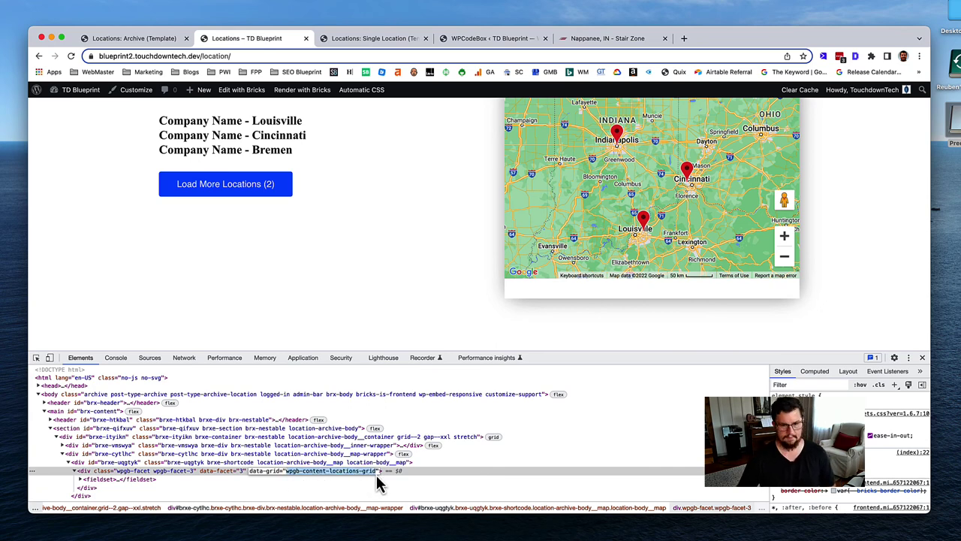
Step: Prefix both selectors of the WPGridbuilder rule with .wpgb-content-locations-grid and save the Global CSS snippet
click(481, 38)
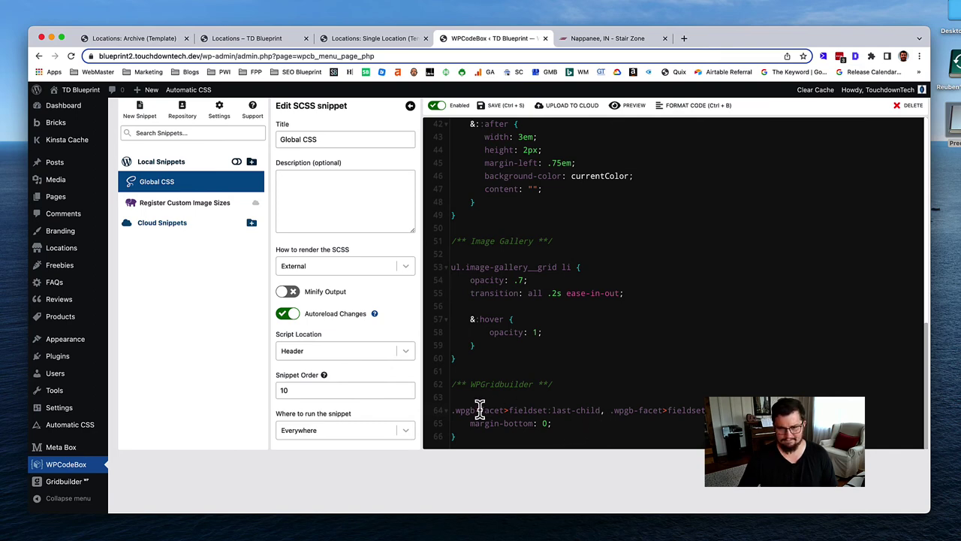
click(451, 410)
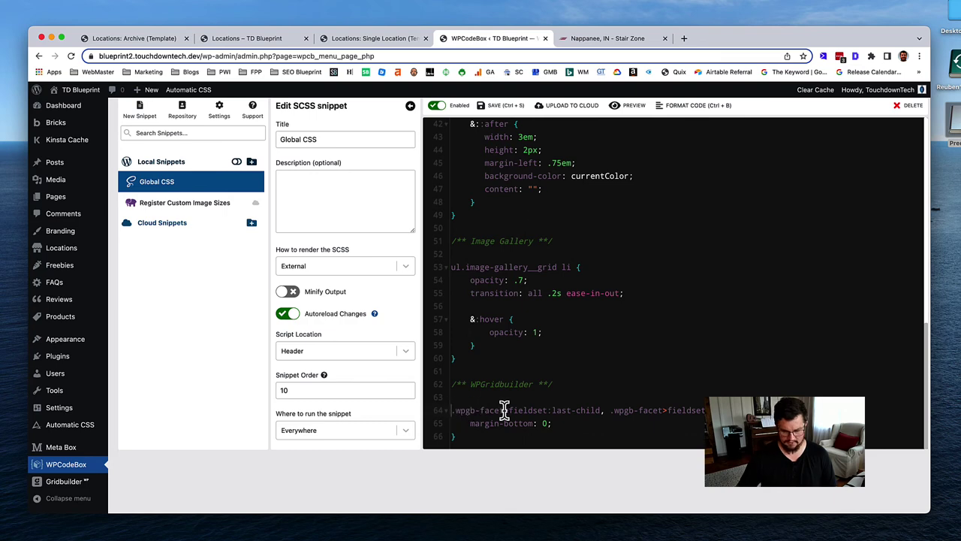
key(super+v)
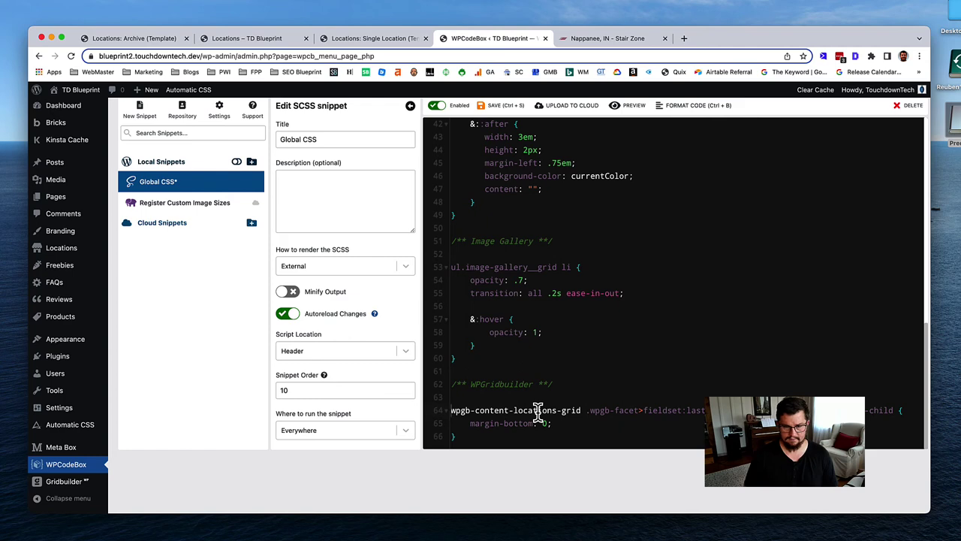
key(super+Left)
text(.)
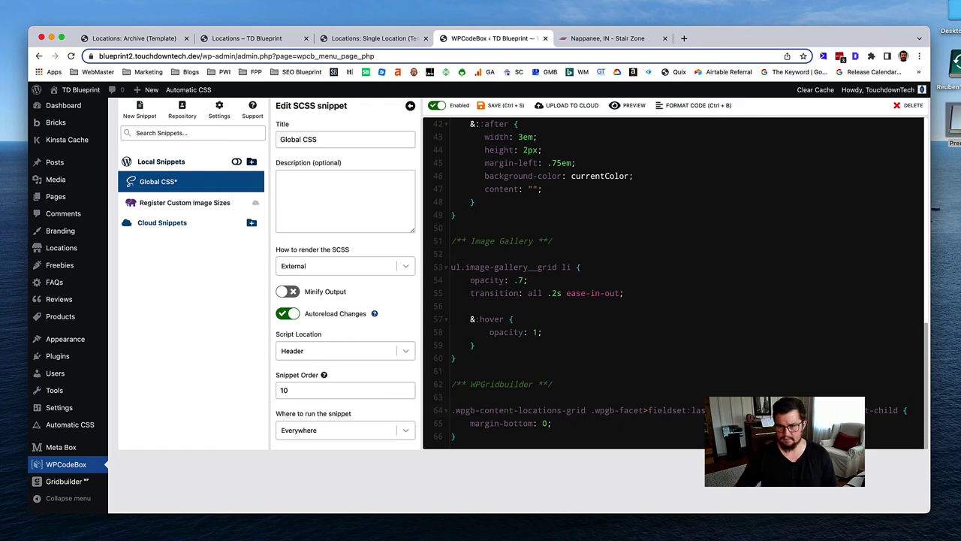
key(super+v)
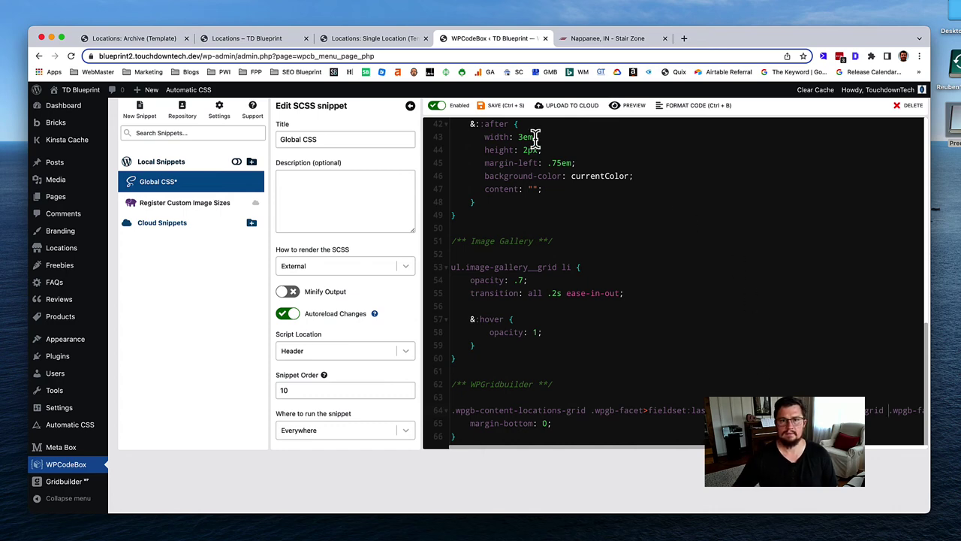
click(505, 106)
Step: Reload the Locations page and recheck the strip below the map and the styles of the facet's fieldset
click(289, 37)
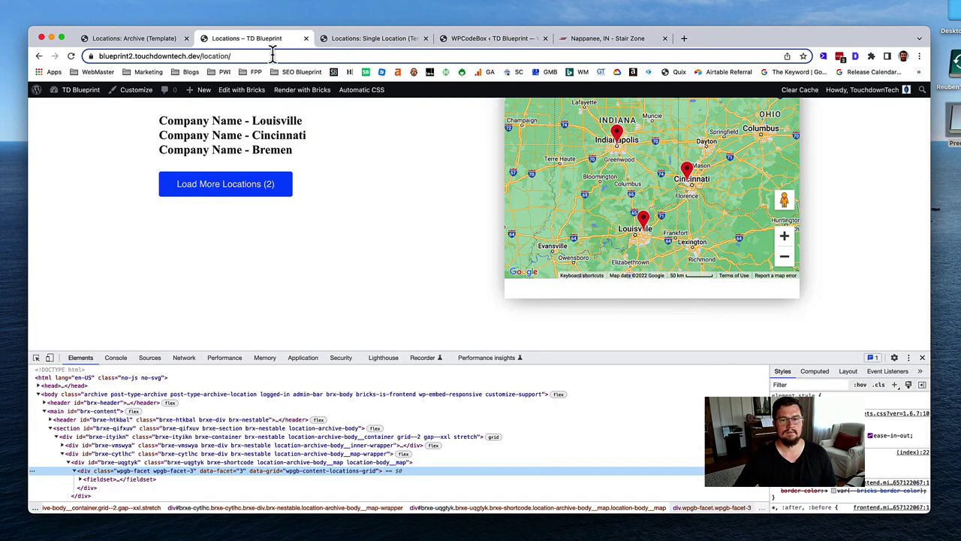
key(super+r)
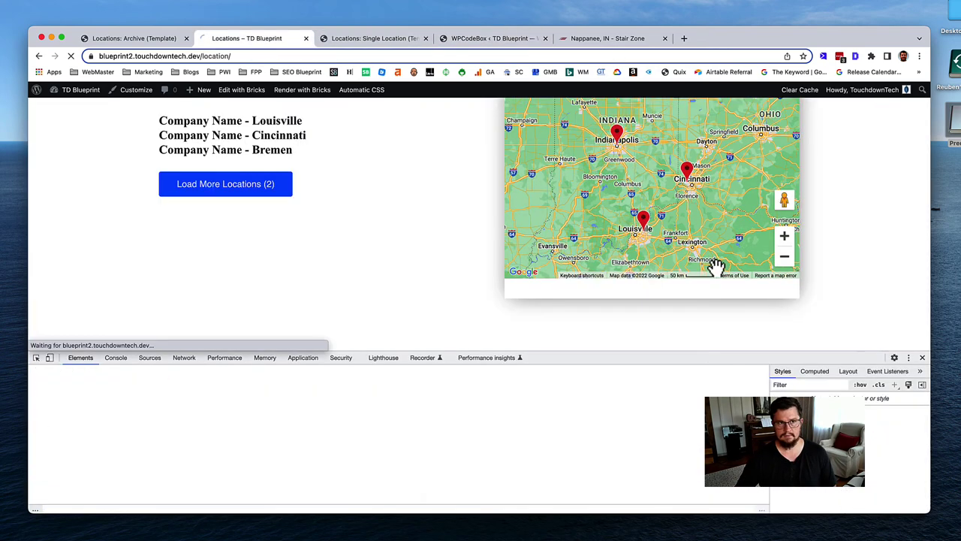
scroll(718, 274, down, 4)
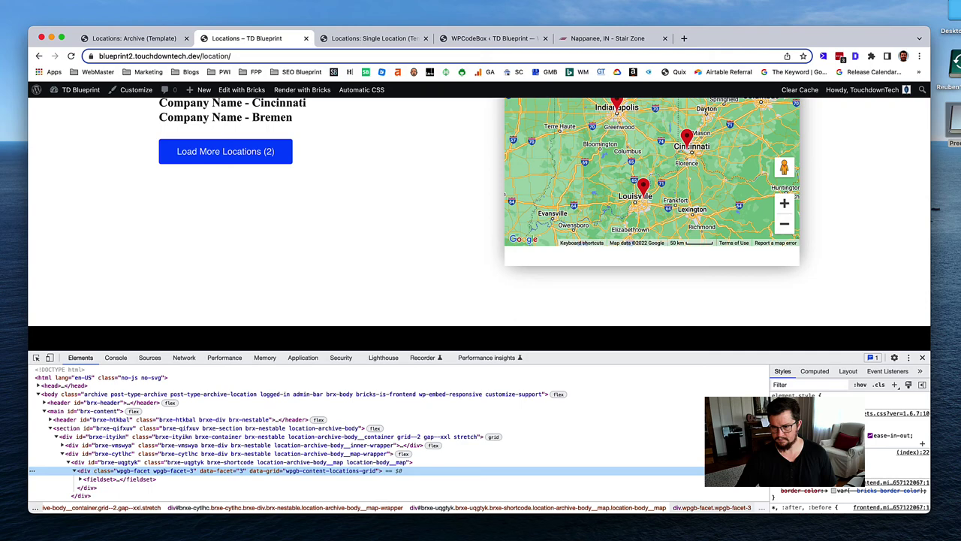
click(117, 479)
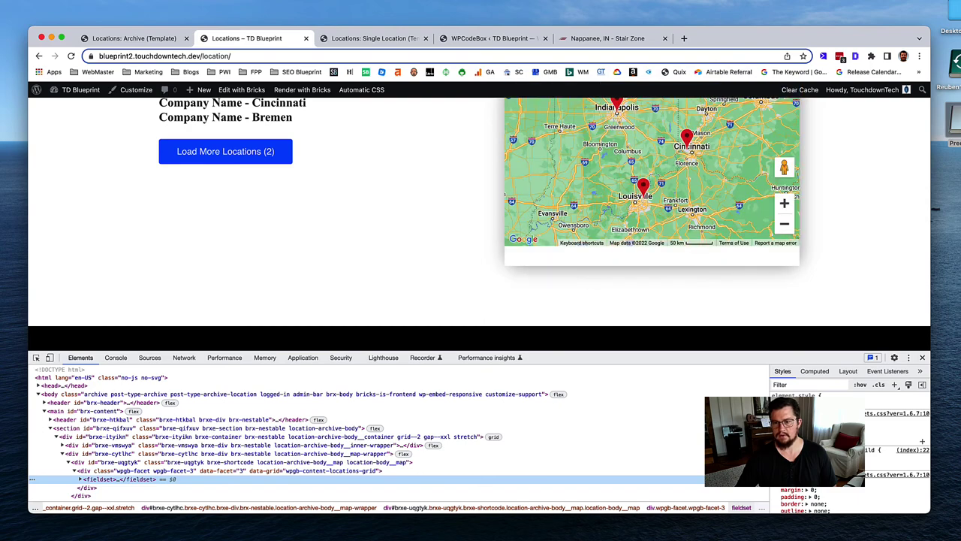
Step: Remove the .wpgb-content-locations-grid prefix from both WPGridbuilder selectors, set margin-bottom to 0 !important, and save the Global CSS snippet
click(384, 41)
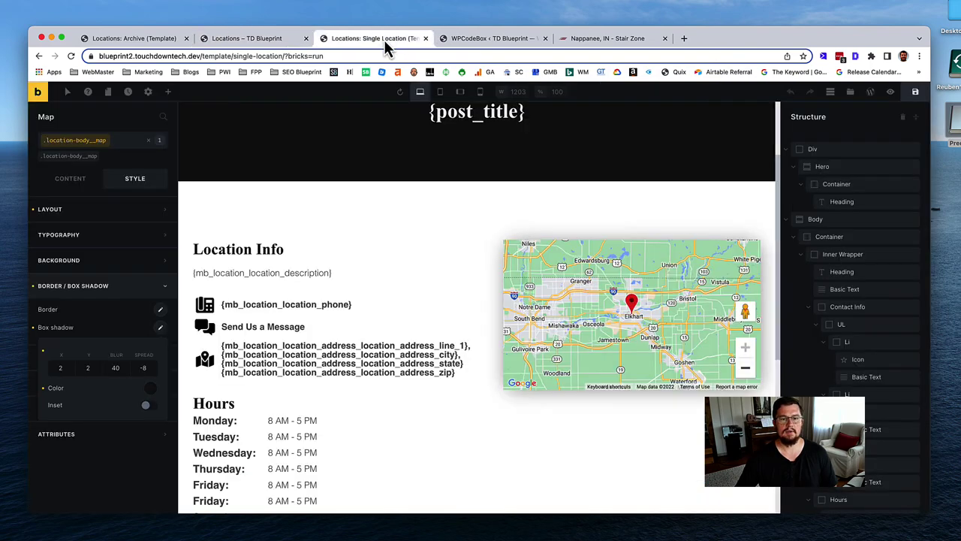
click(489, 43)
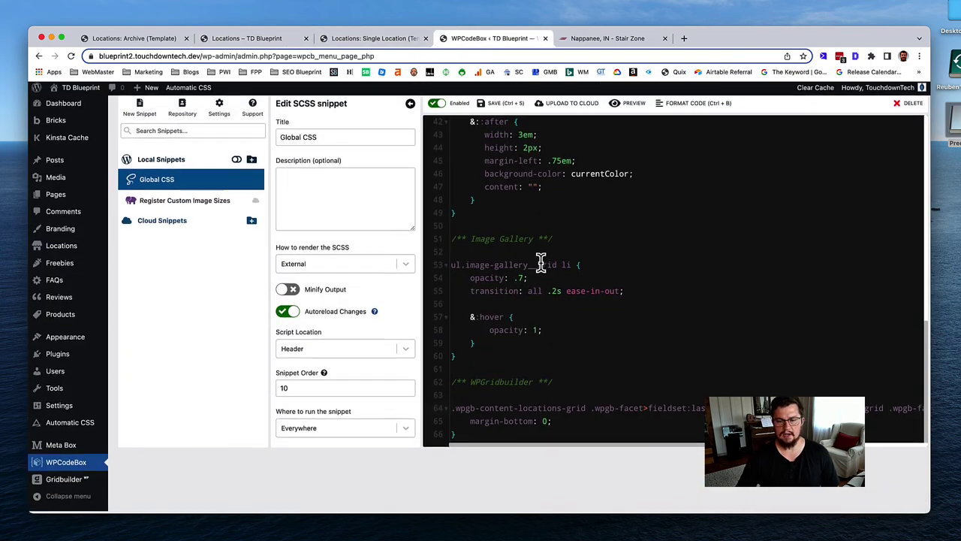
click(591, 410)
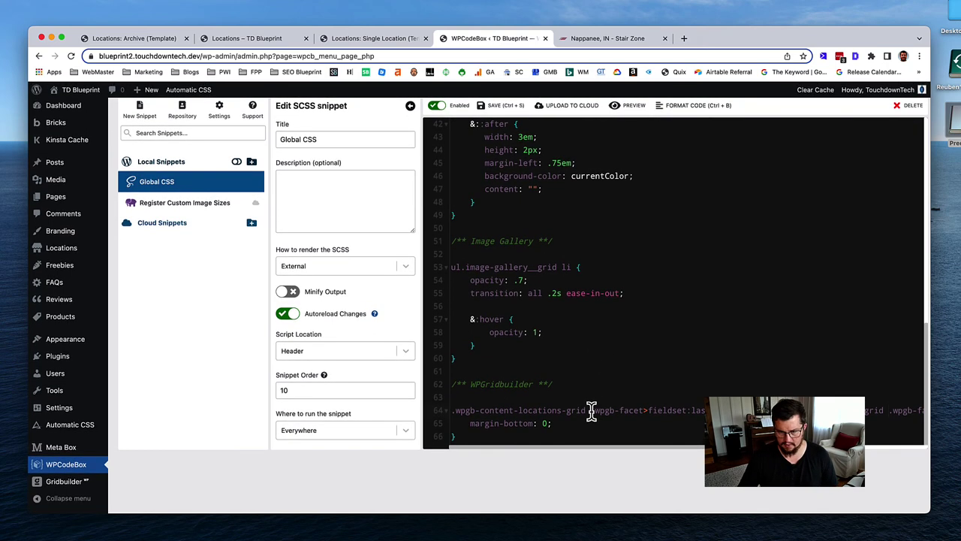
key(super+BackSpace)
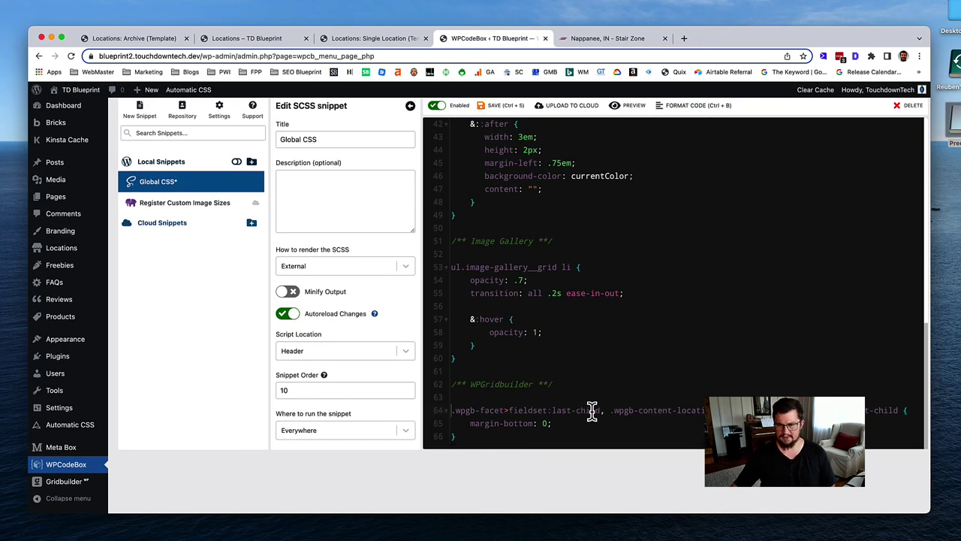
drag(705, 410, 611, 414)
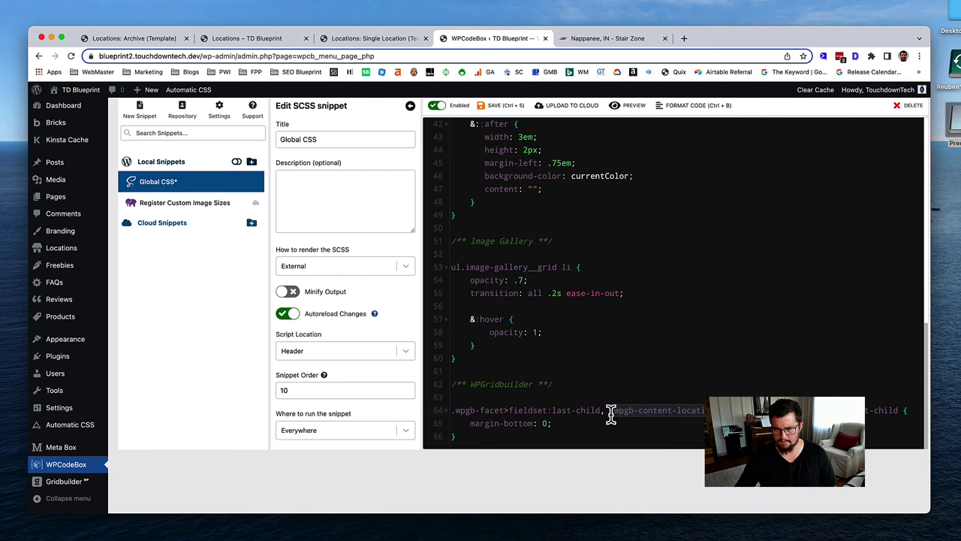
key(BackSpace)
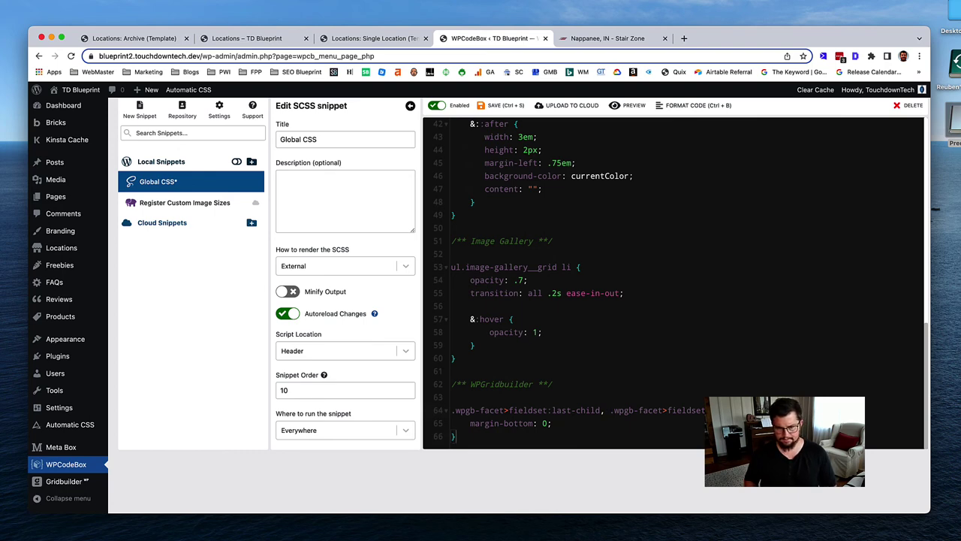
text(!important)
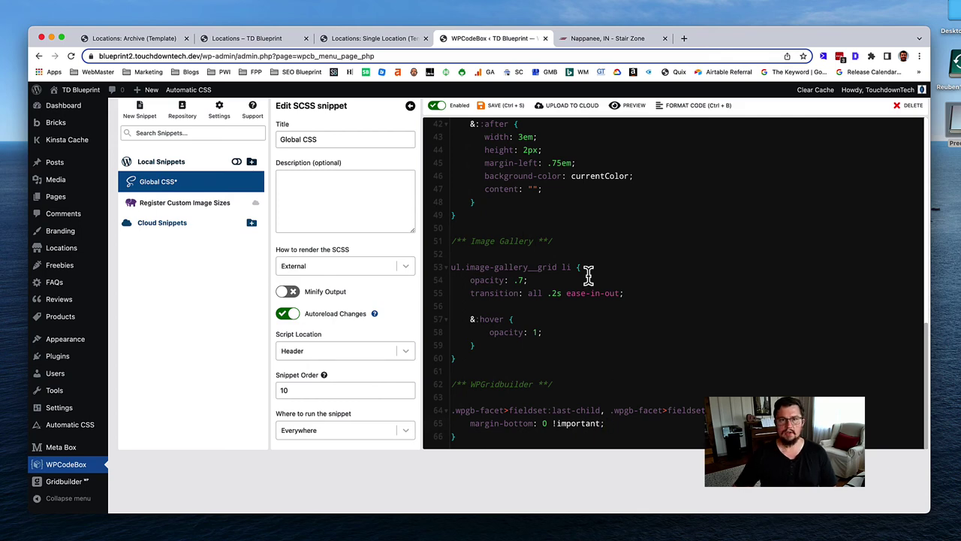
click(498, 105)
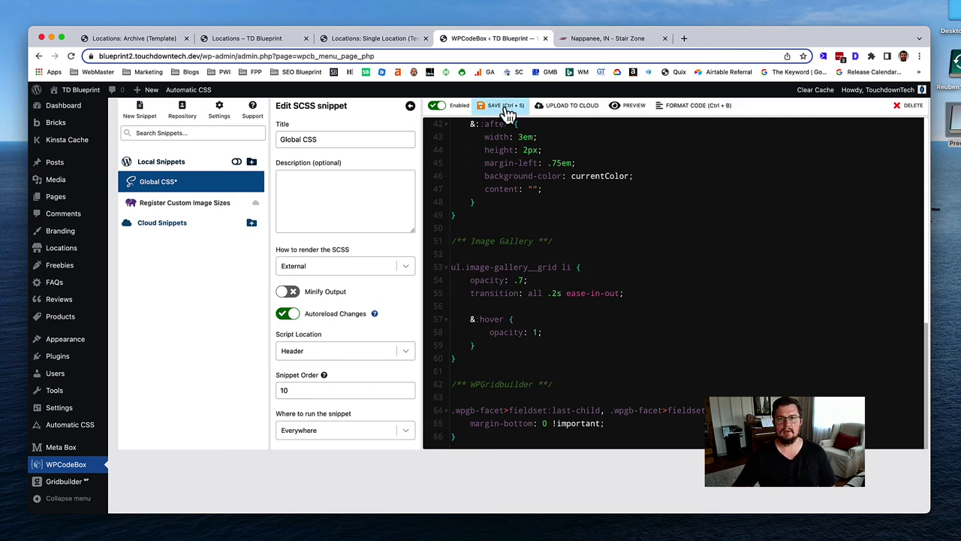
Step: Reload the Locations page and check the area directly beneath the archive map
click(252, 39)
key(super+r)
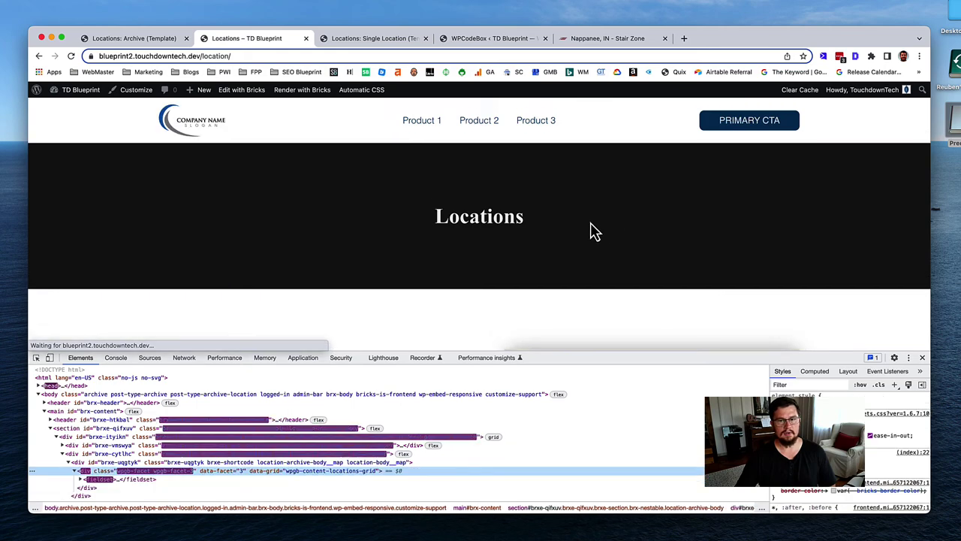
scroll(594, 229, down, 4)
scroll(594, 229, down, 3)
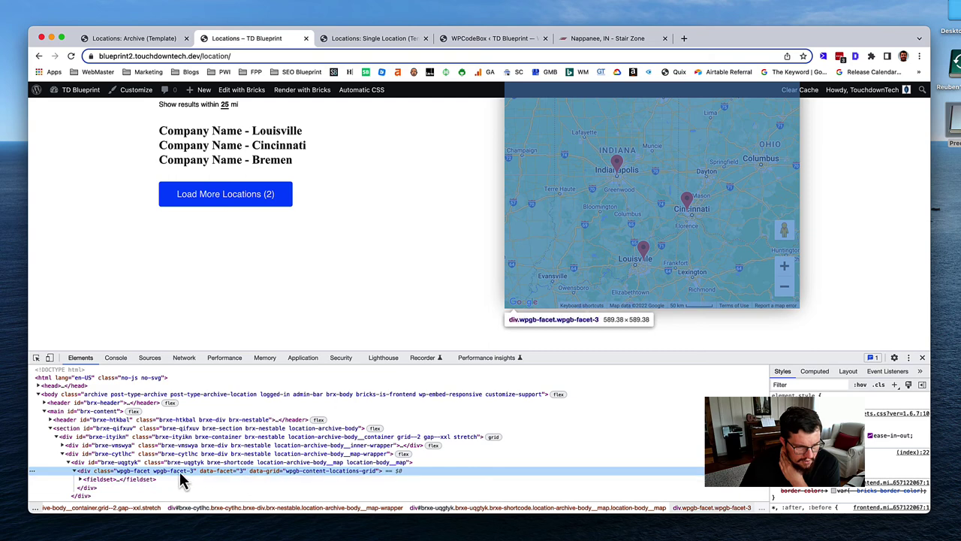
Step: Inspect the wrapper around the map facet for its location-archive-body__map class and expand the facet's fieldset
scroll(180, 463, down, 1)
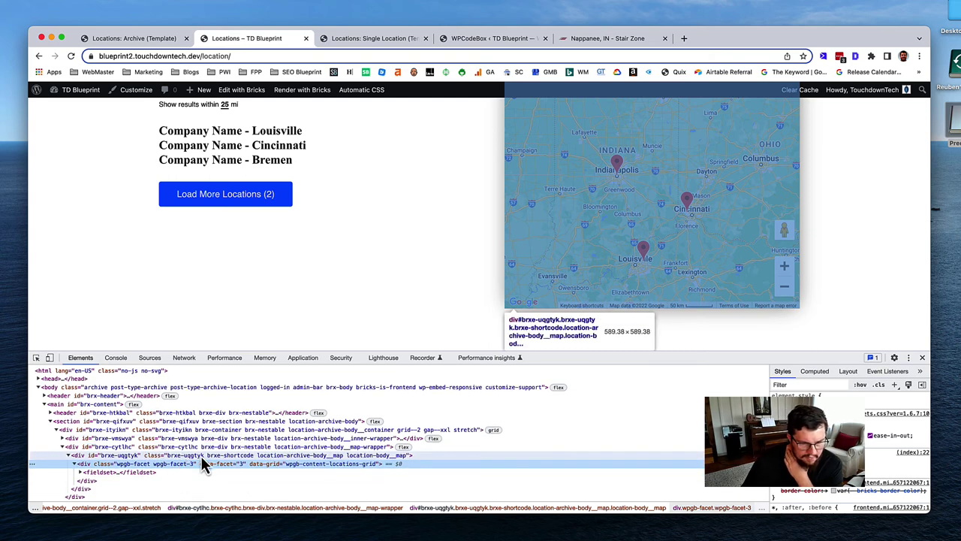
click(228, 455)
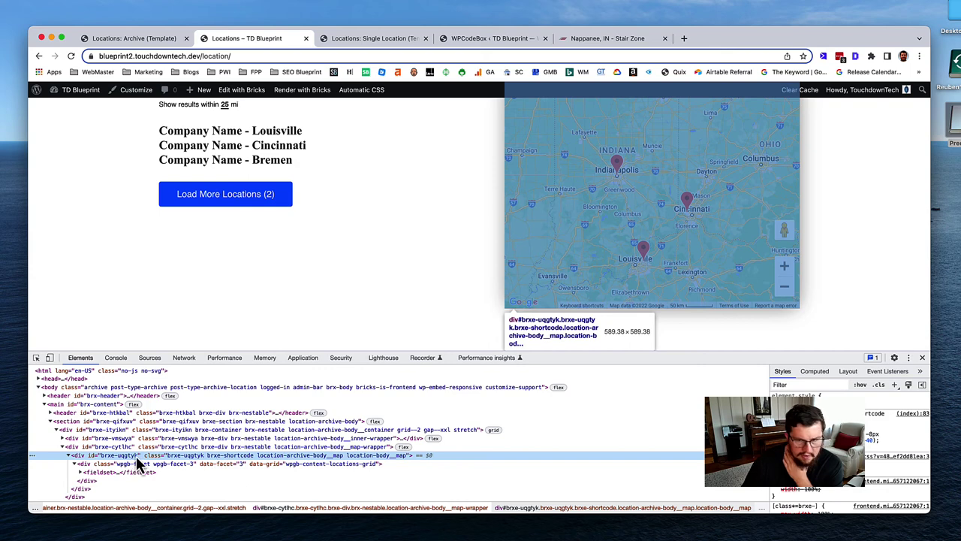
double_click(273, 457)
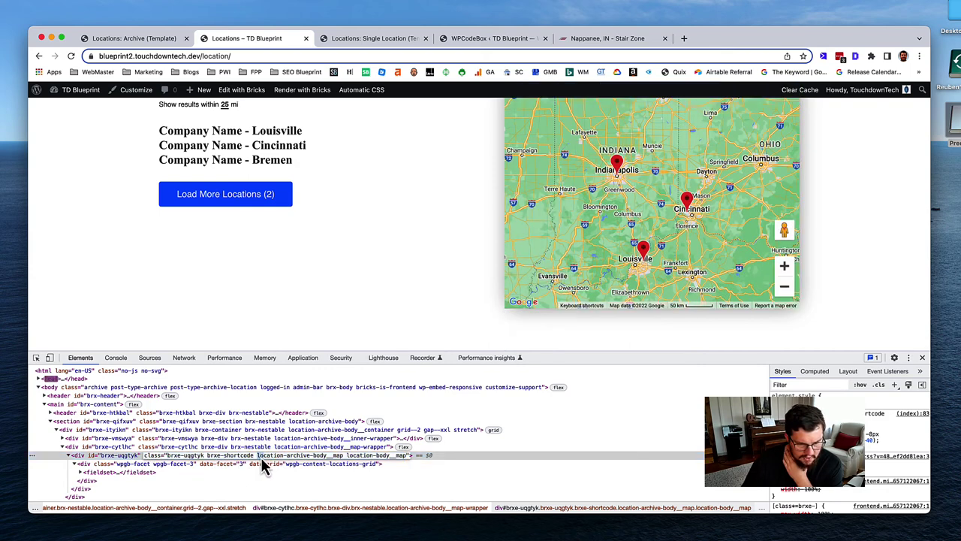
drag(260, 457, 304, 457)
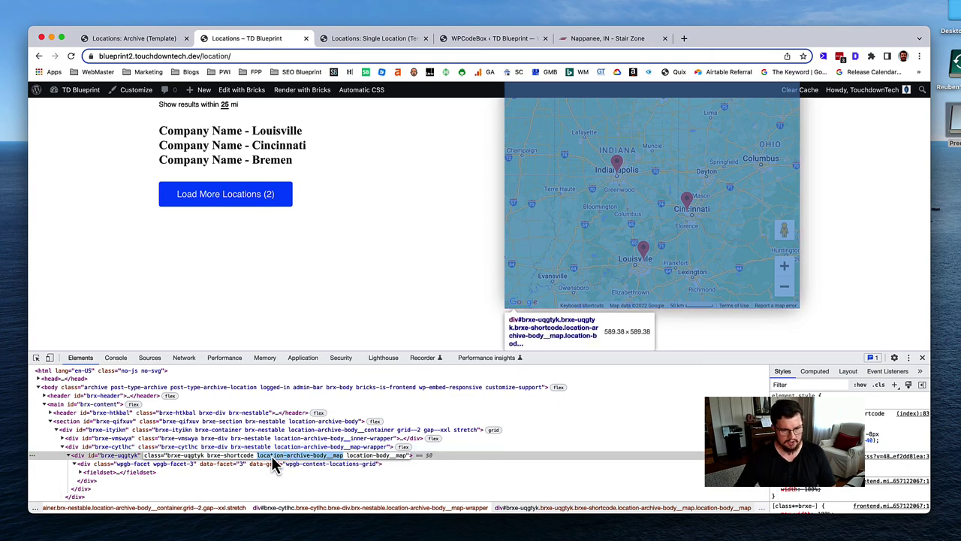
click(80, 472)
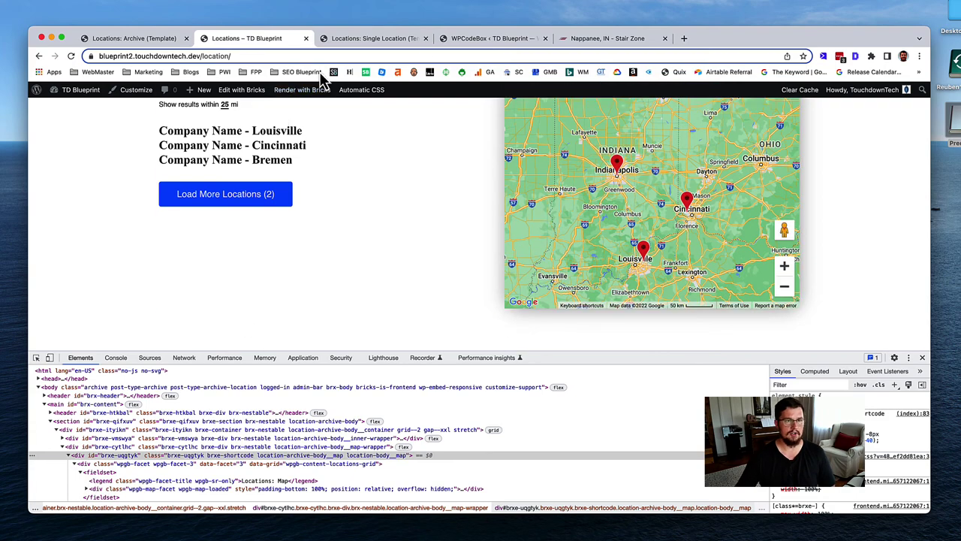
Step: Add a rule for div.location-archive-body__map div fieldset with margin-bottom: 0 at the end of the Global CSS snippet
click(484, 44)
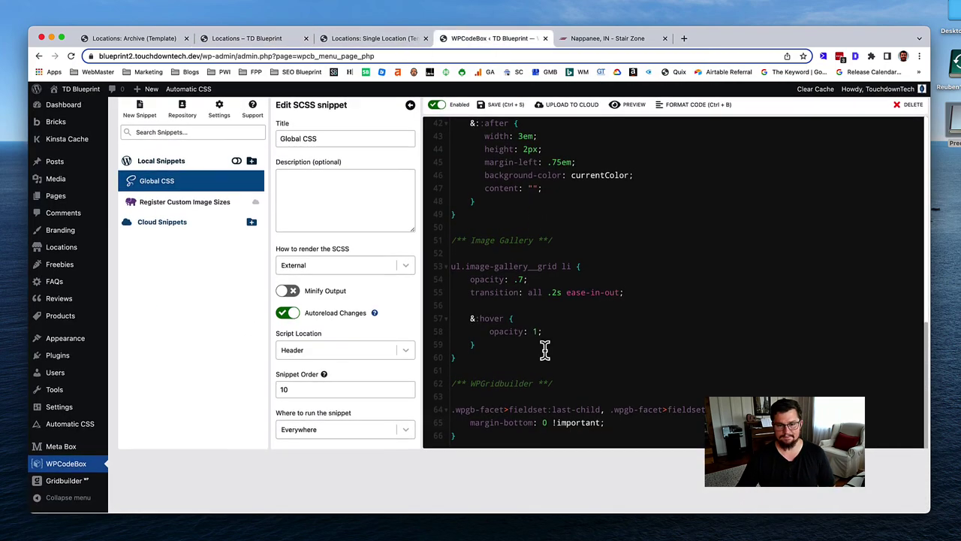
click(518, 438)
key(Return)
key(Return)
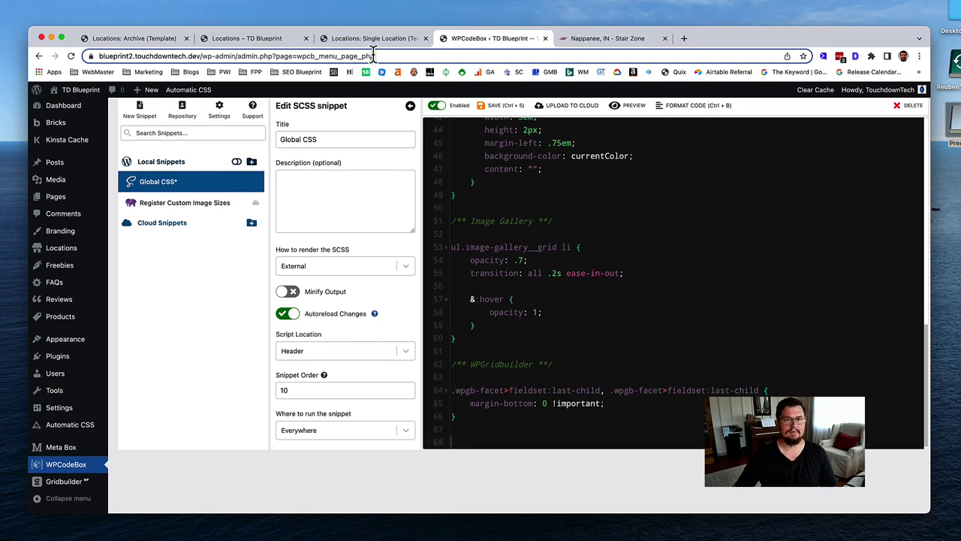
click(259, 39)
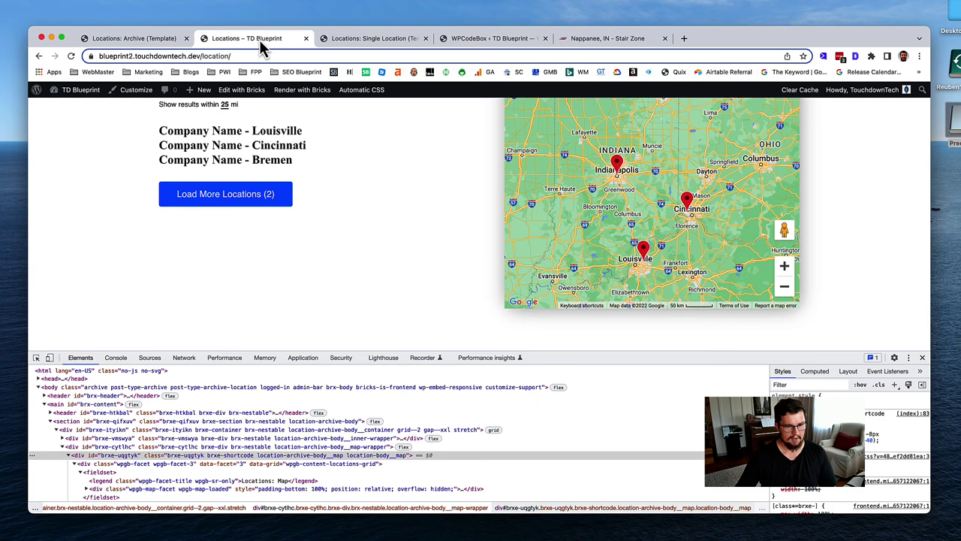
click(394, 41)
click(479, 41)
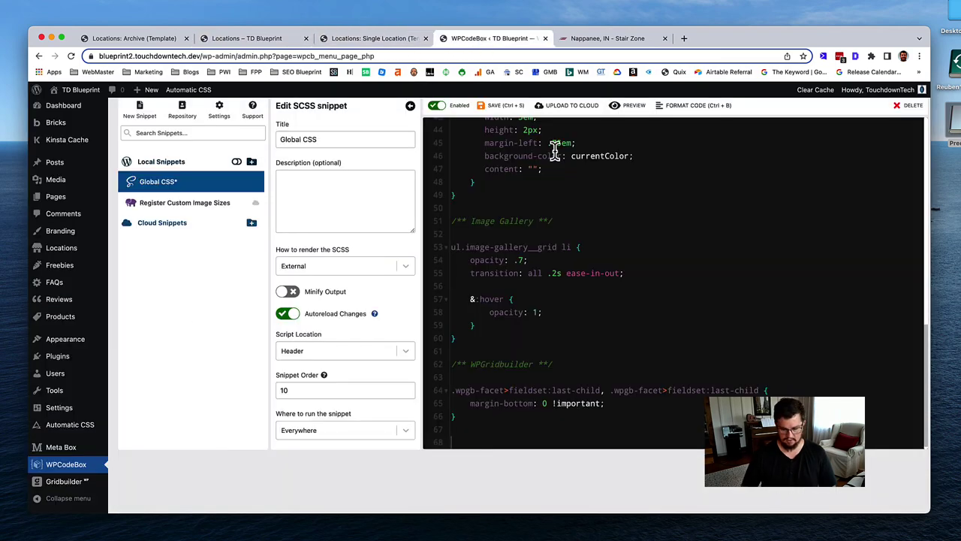
text(div.location-archive-body__map)
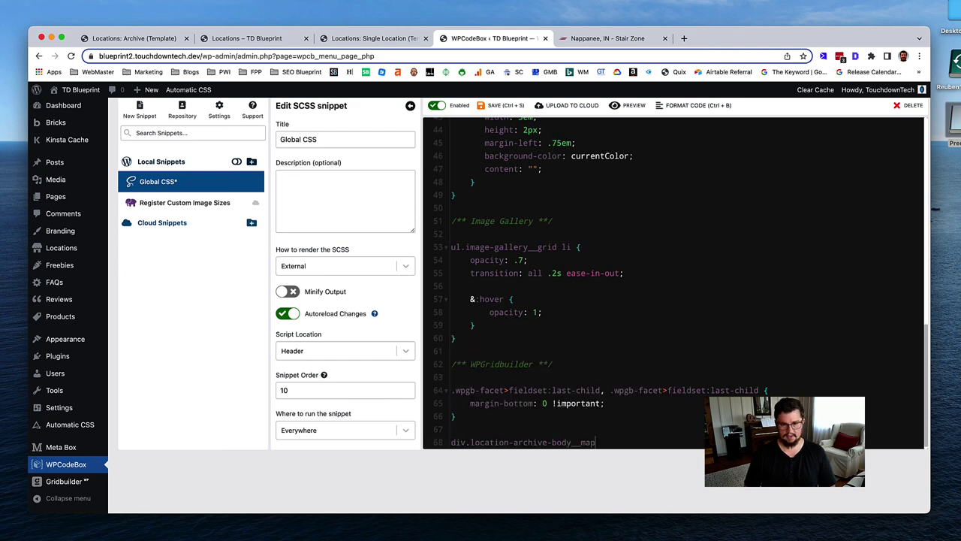
text( div )
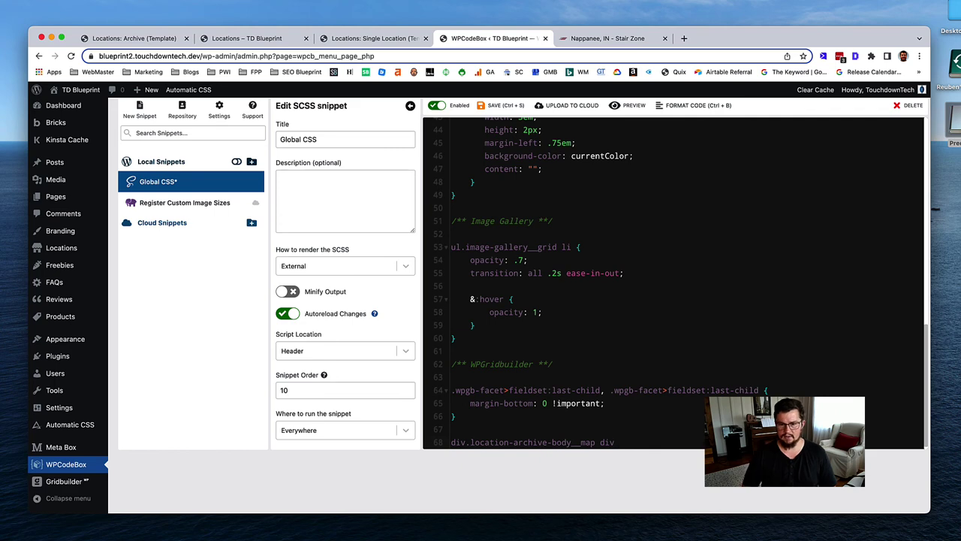
text(fieldse)
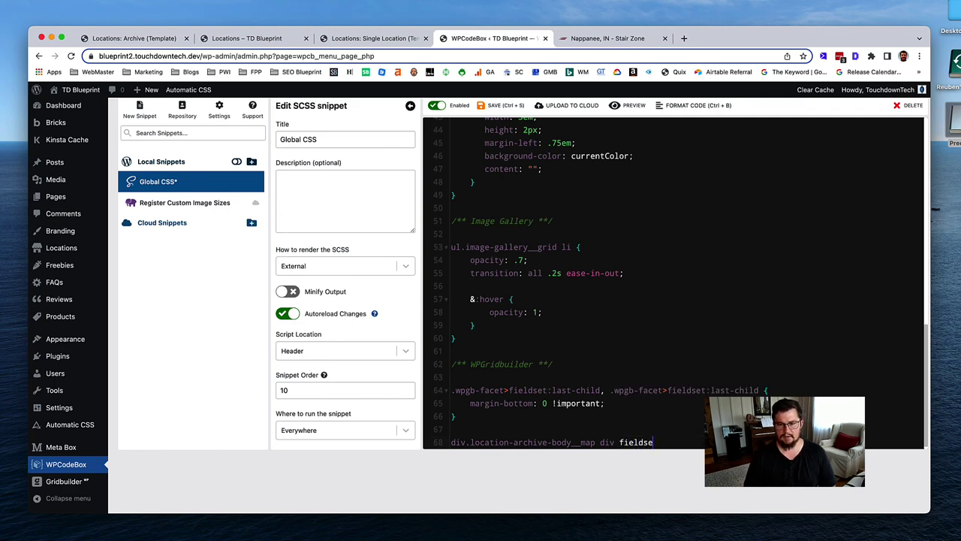
text(t {)
key(Return)
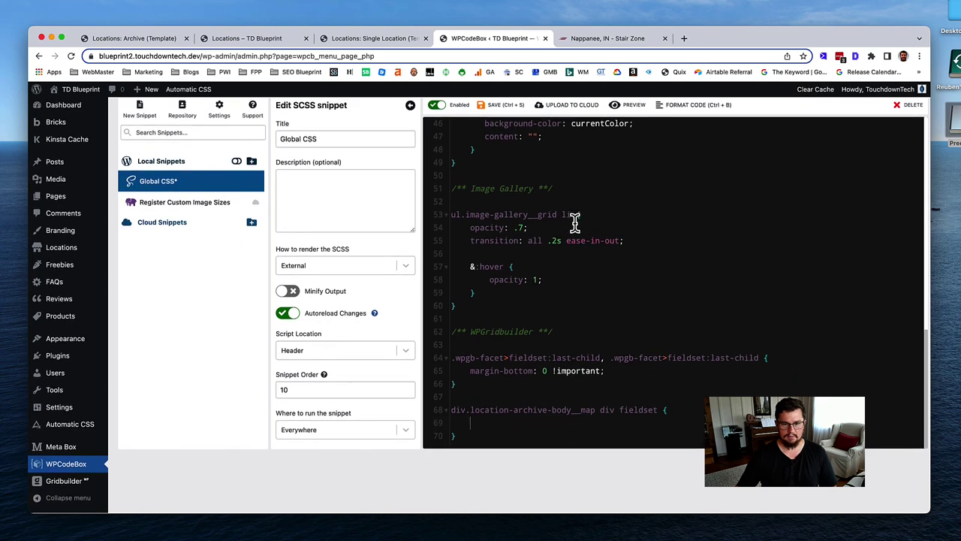
text(margin-bott)
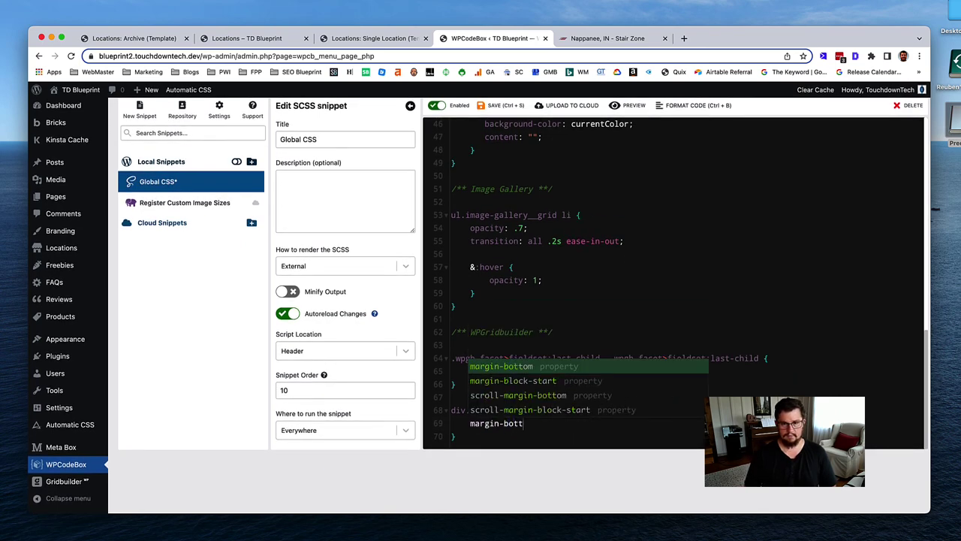
key(Return)
text(0;)
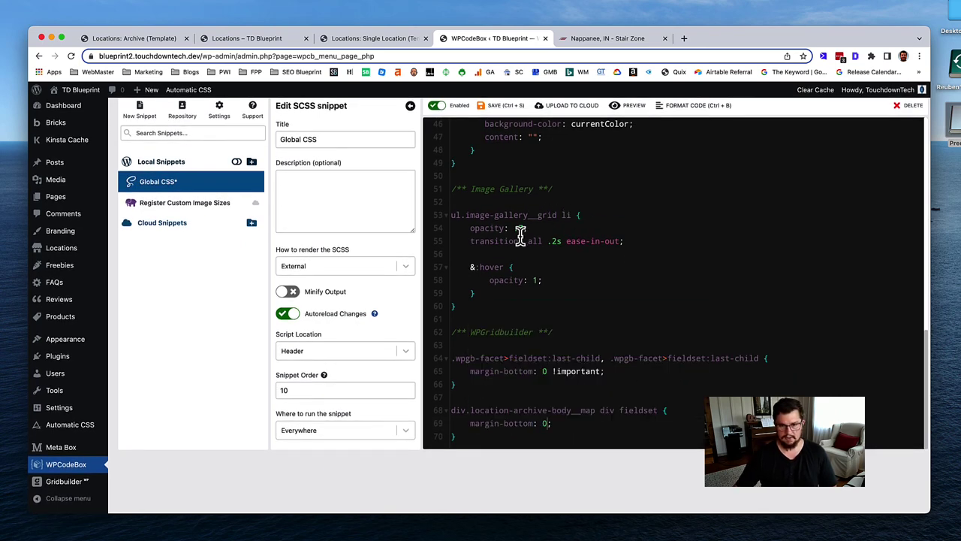
Step: Comment out the .wpgb-facet>fieldset:last-child rule under WPGridbuilder and save the Global CSS snippet
click(472, 356)
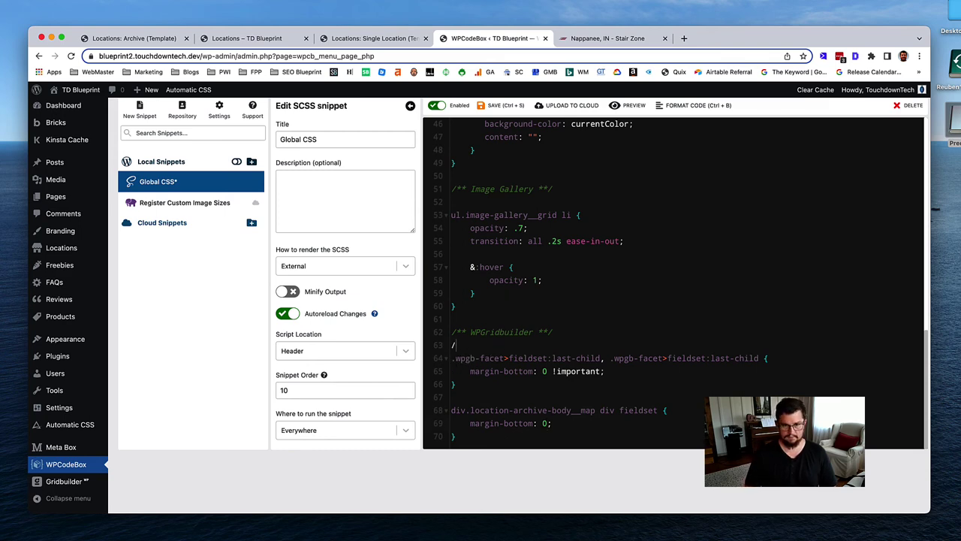
text(*)
click(452, 397)
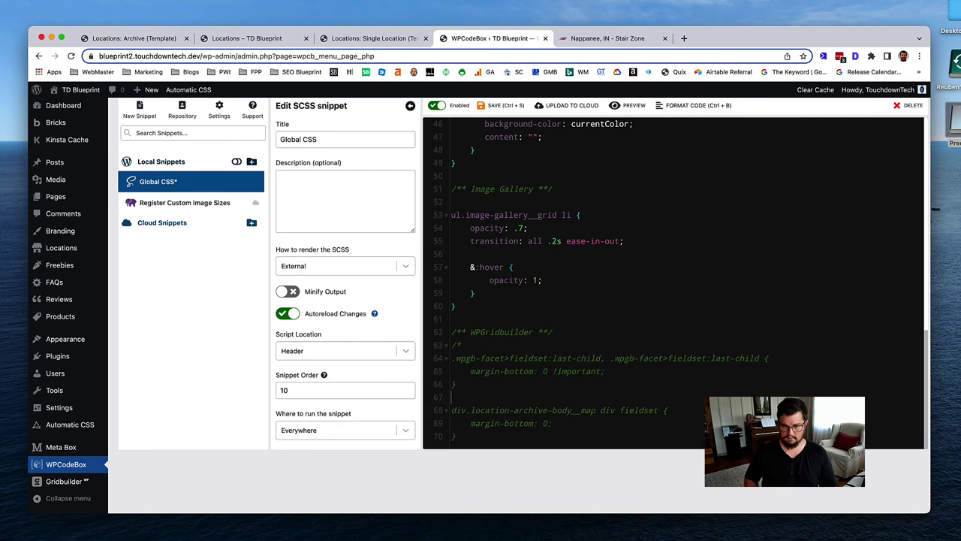
text(*/)
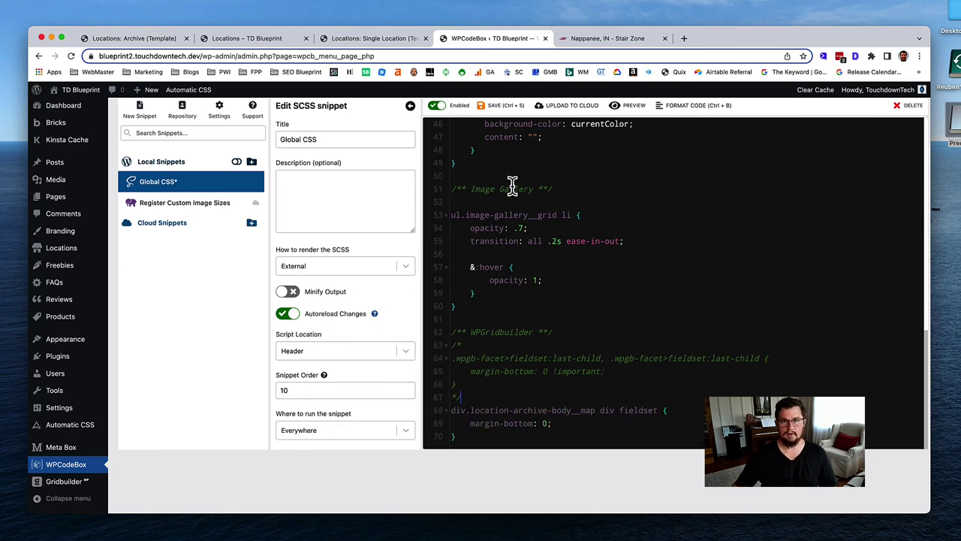
click(508, 111)
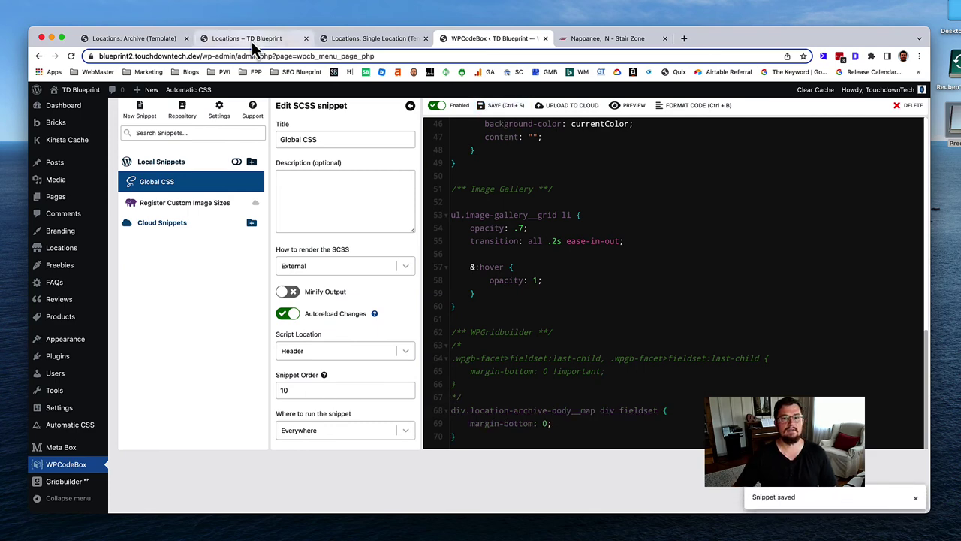
Step: Reload the Locations page and check the strip beneath the map with the location-archive-body__map rule active
click(251, 40)
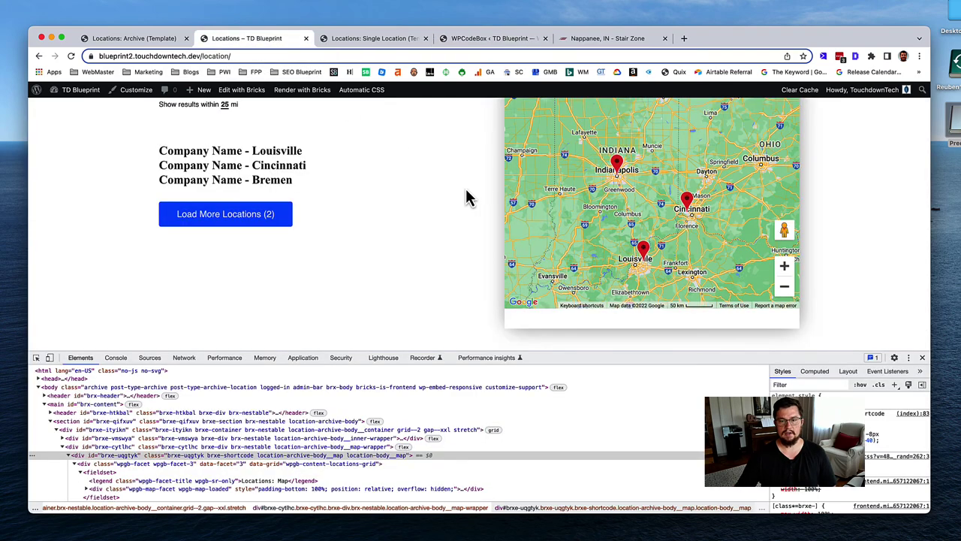
key(super+r)
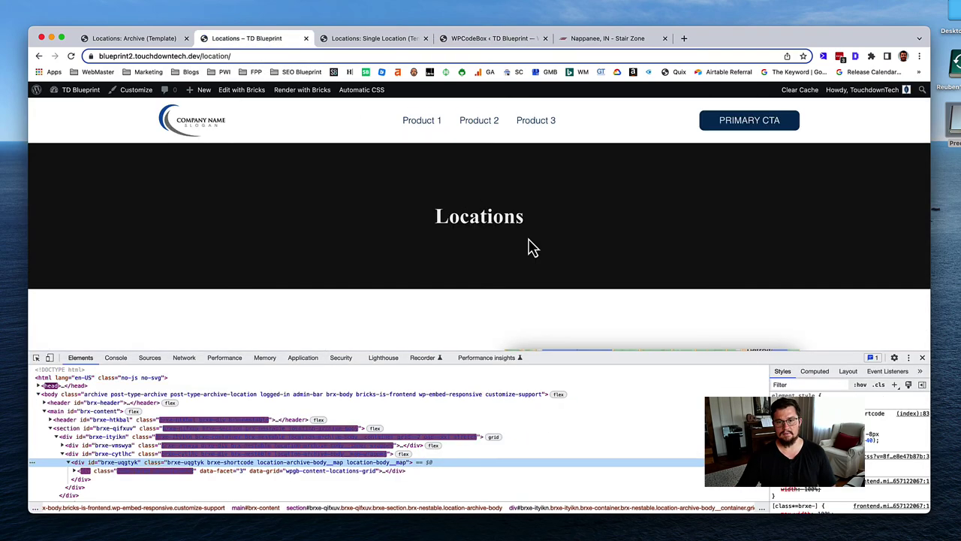
scroll(529, 237, down, 3)
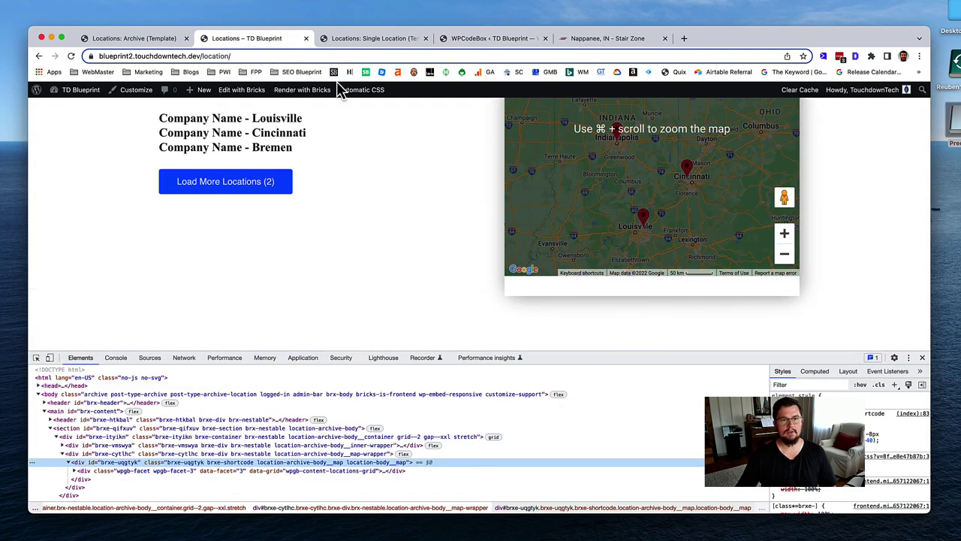
Step: Add !important to the margin-bottom of the div.location-archive-body__map div fieldset rule and save the snippet
click(362, 41)
click(495, 39)
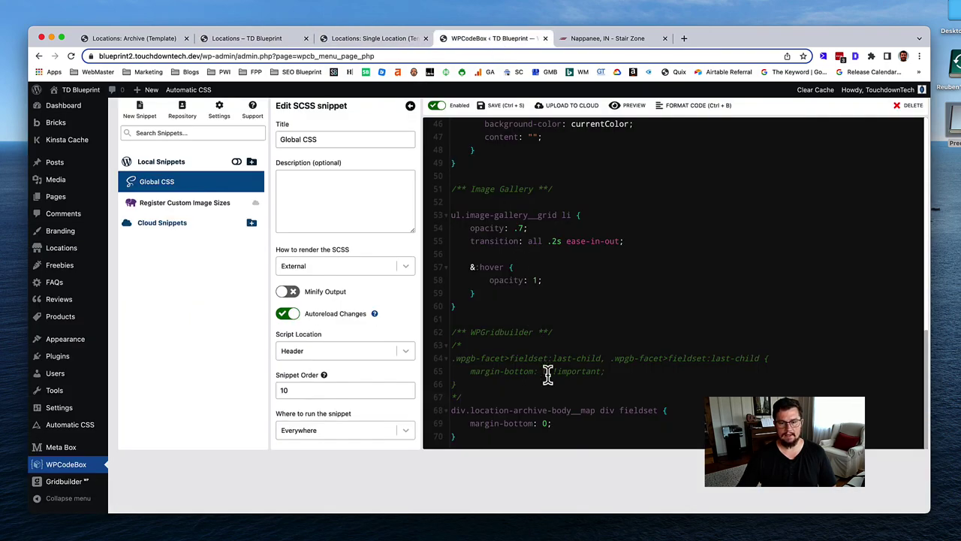
click(564, 426)
key(Left)
text(!importantimp)
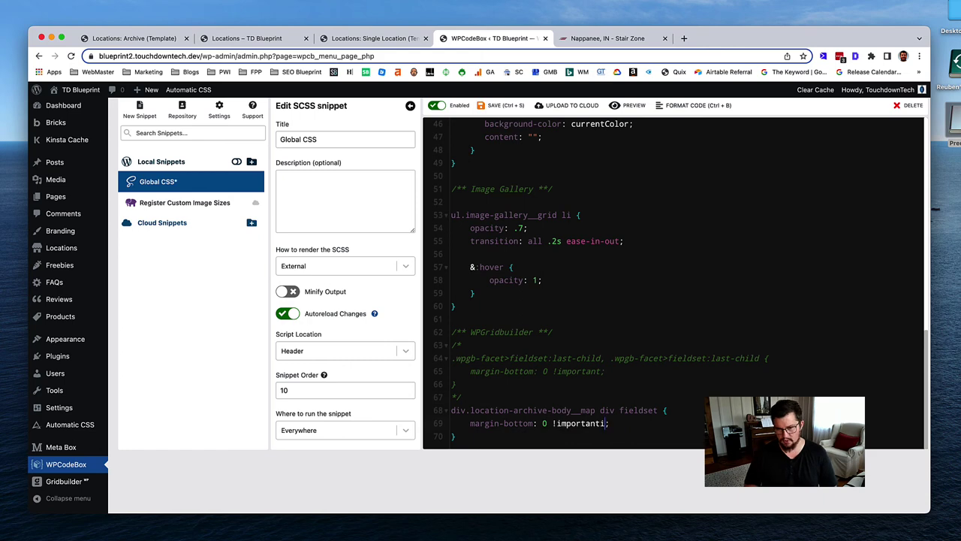
key(BackSpace)
key(BackSpace)
key(BackSpace)
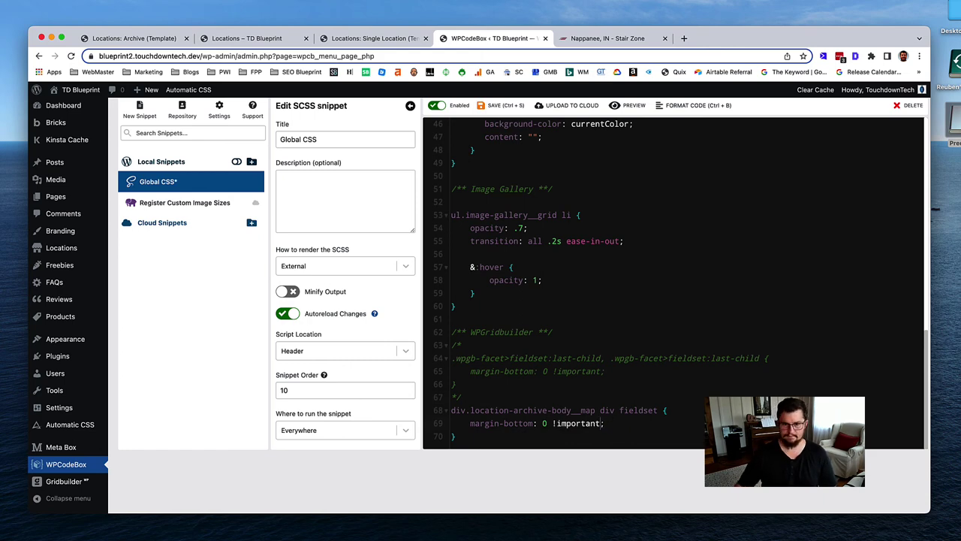
click(498, 105)
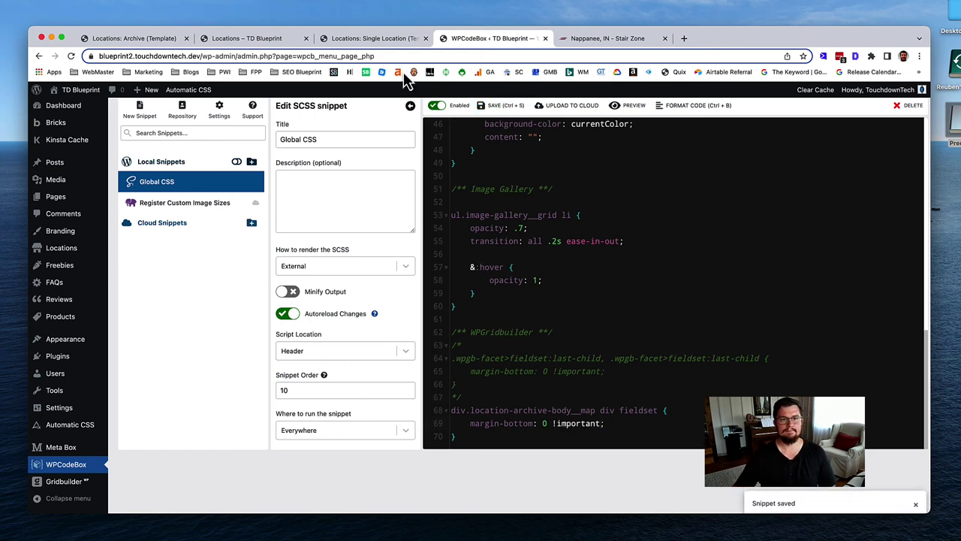
Step: Reload the Locations page and check the strip beneath the map with the !important override in place
click(249, 37)
key(super+r)
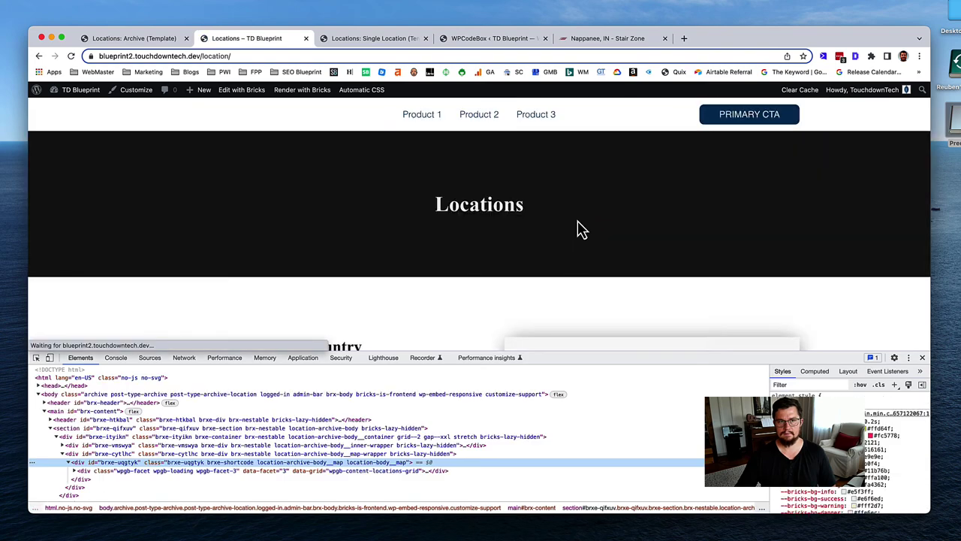
scroll(575, 234, down, 5)
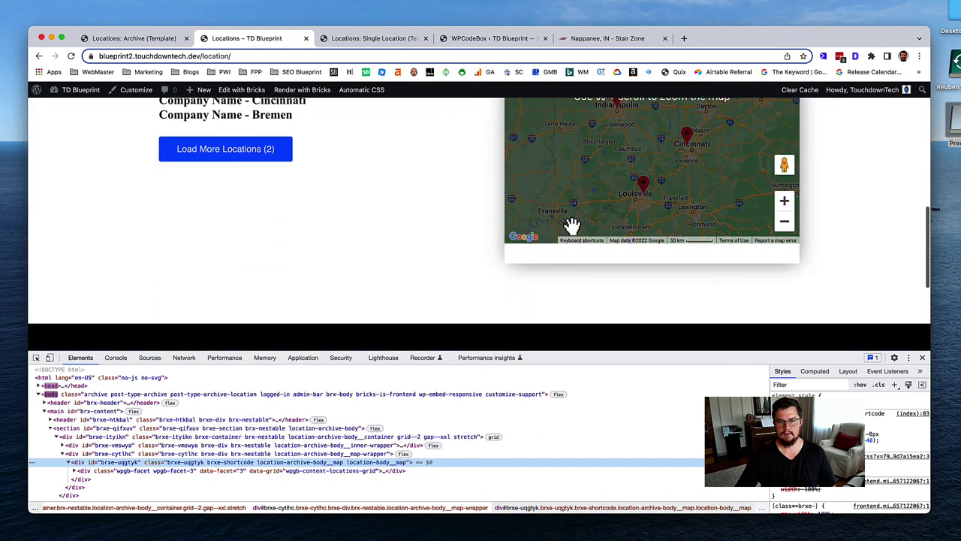
Step: Delete the div.location-archive-body__map rule, uncomment the .wpgb-facet>fieldset:last-child rule, and save the Global CSS snippet
click(367, 41)
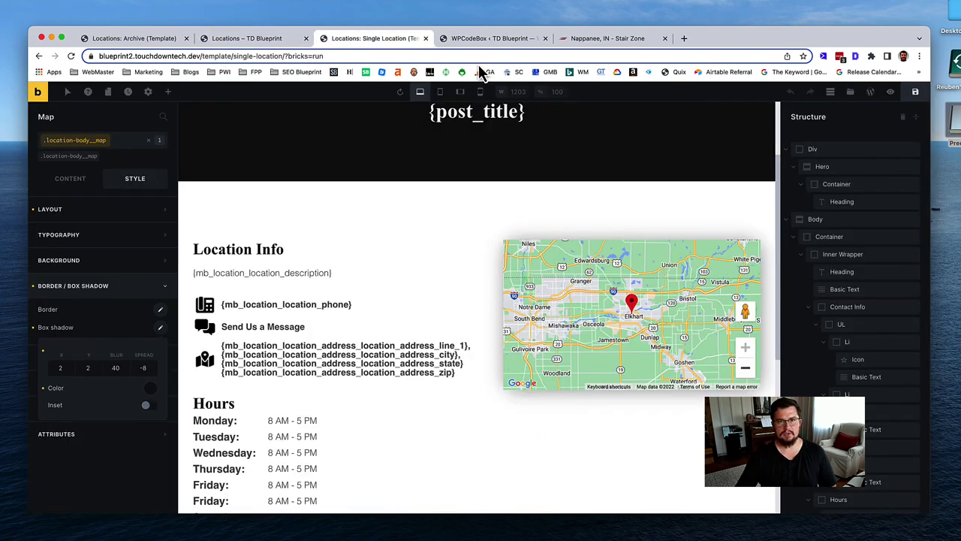
click(481, 39)
mouse_move(459, 436)
mouse_down()
mouse_move(451, 411)
mouse_move(451, 422)
mouse_up()
key(BackSpace)
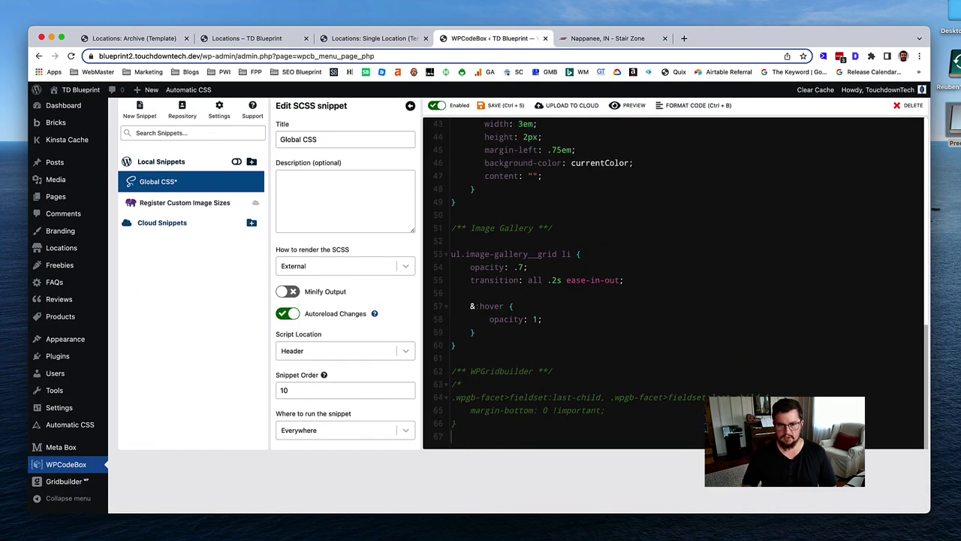
key(BackSpace)
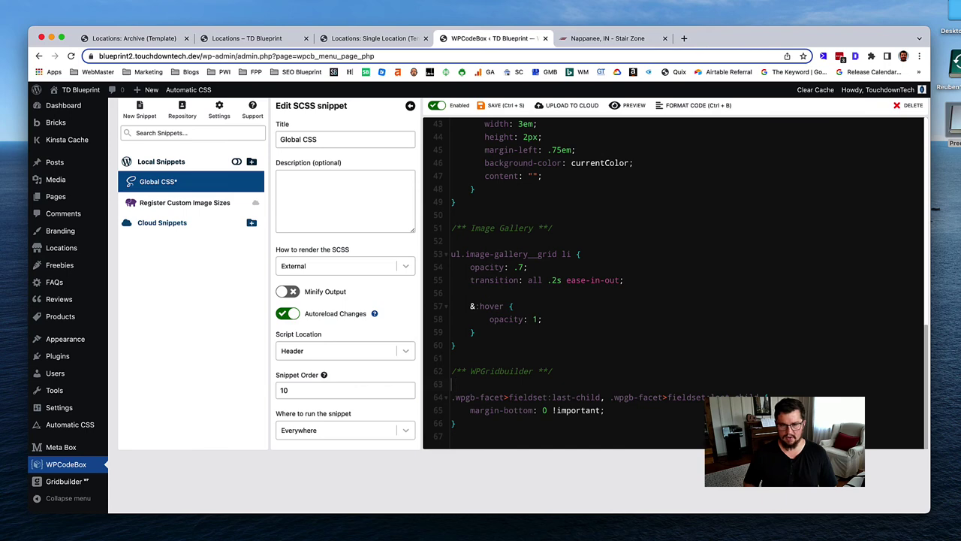
key(BackSpace)
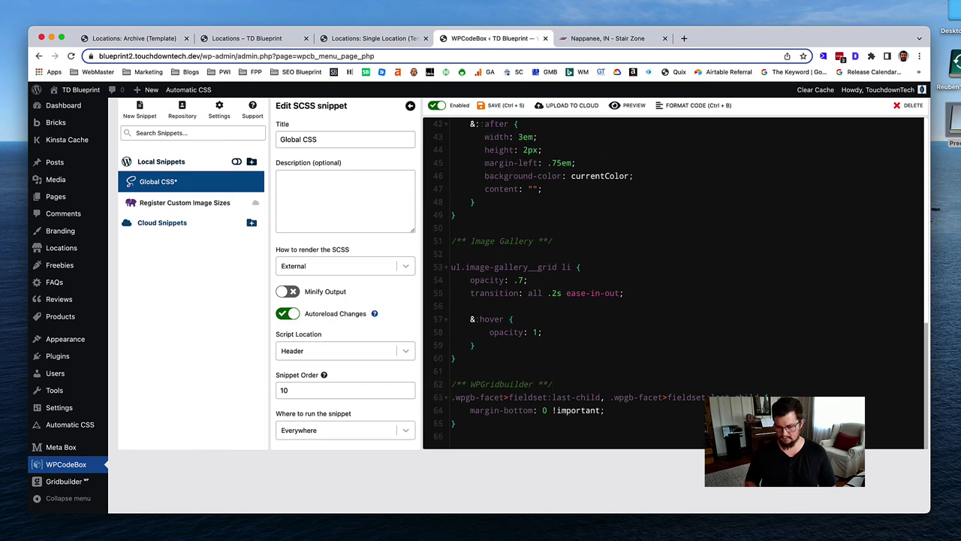
key(Return)
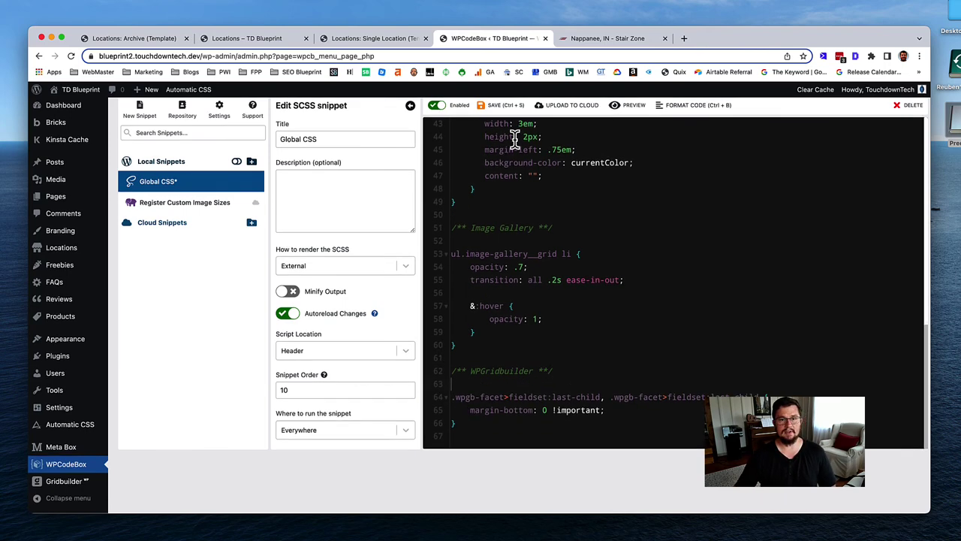
click(492, 105)
Step: Reload the Locations page to recheck the map with the restored WPGridbuilder rule
key(super+2)
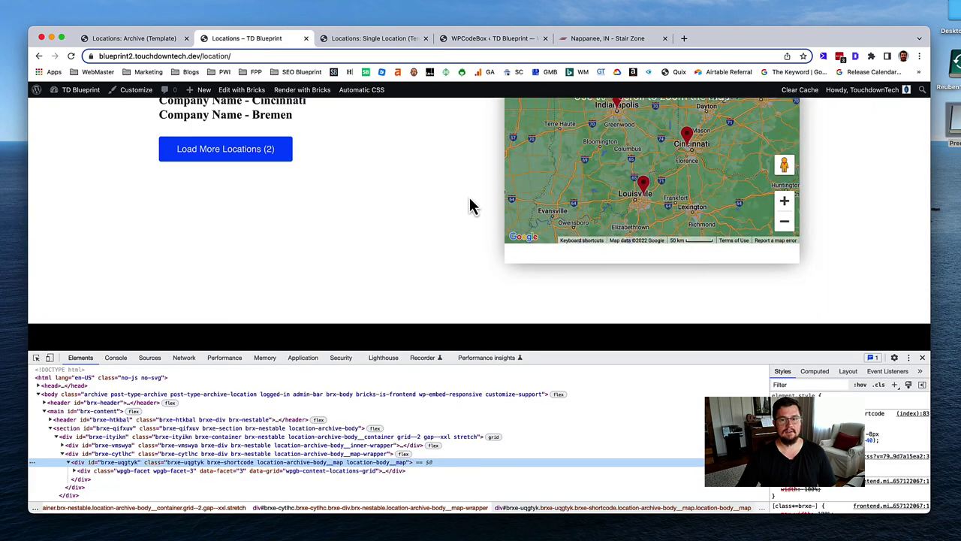
key(super+r)
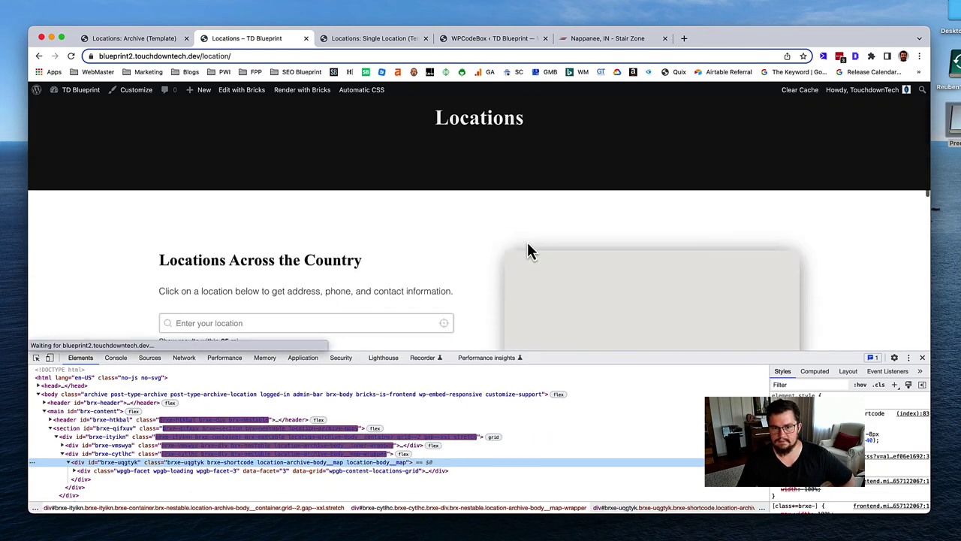
Step: Select the Load More Facet in the Locations archive template and make its location-archive-body__load-more-wrapper class active
scroll(455, 249, up, 5)
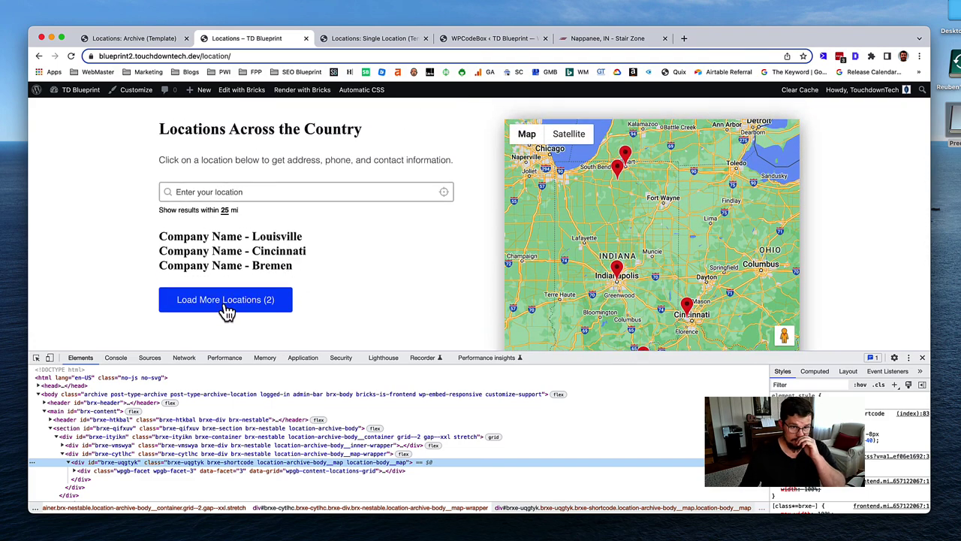
click(147, 39)
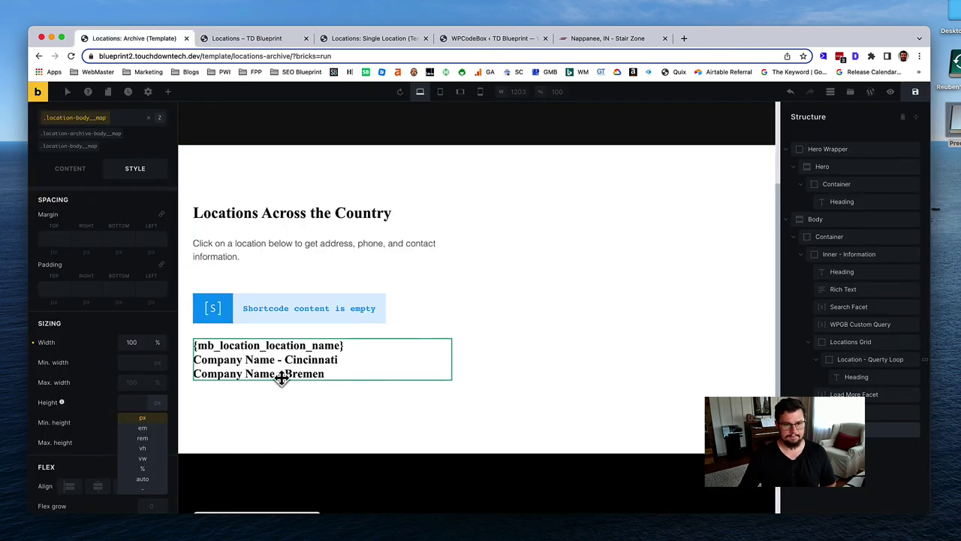
click(264, 429)
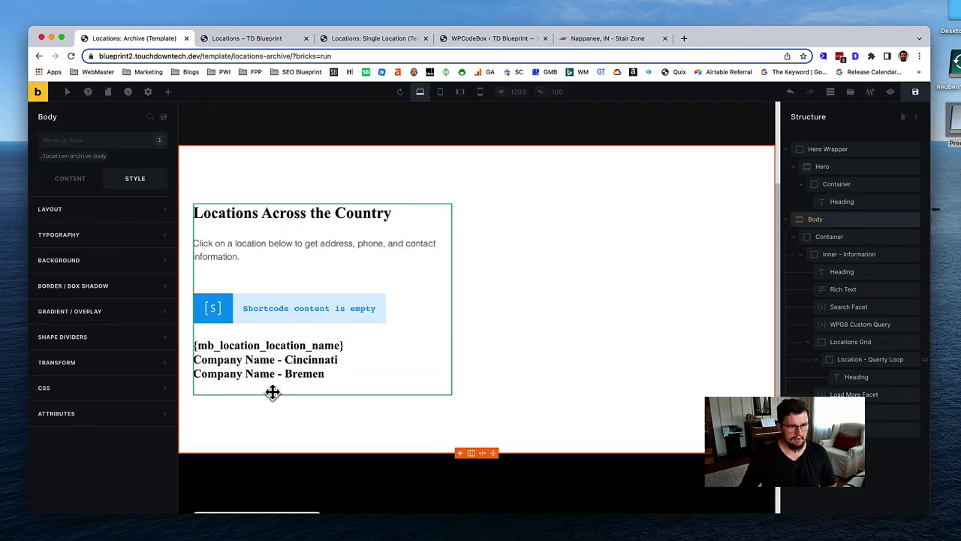
scroll(286, 373, down, 1)
click(285, 373)
scroll(286, 373, down, 3)
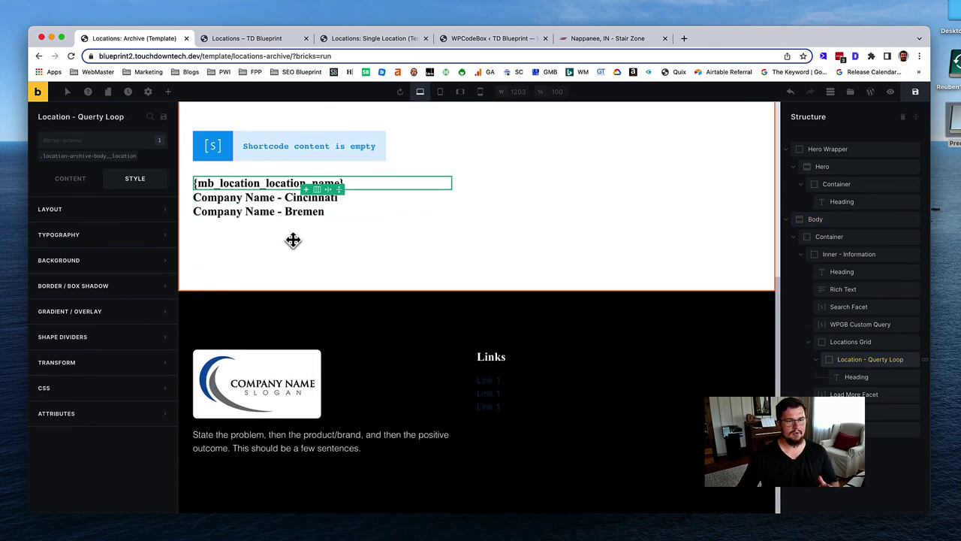
click(854, 395)
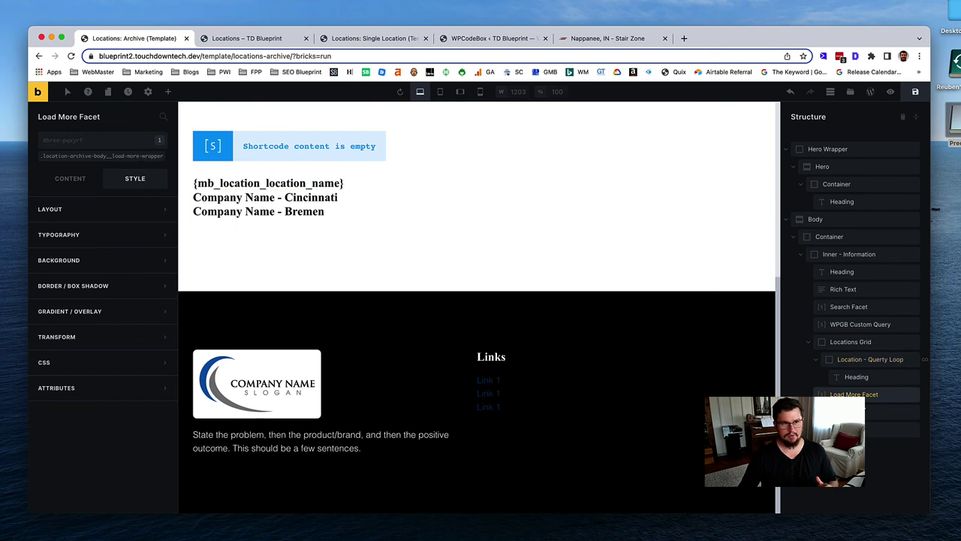
click(94, 157)
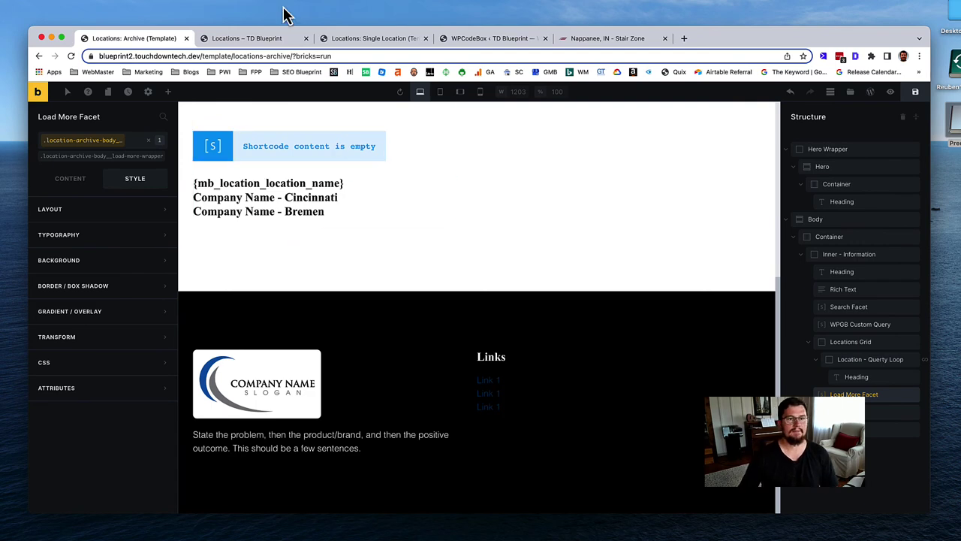
Step: Inspect the Load More Locations button on the Locations page and examine the class names in its markup
click(270, 39)
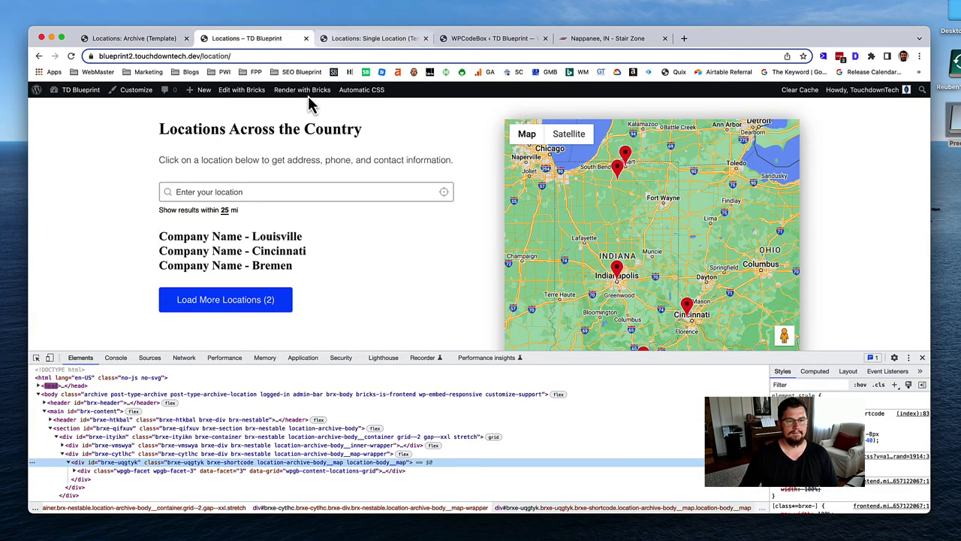
click(36, 358)
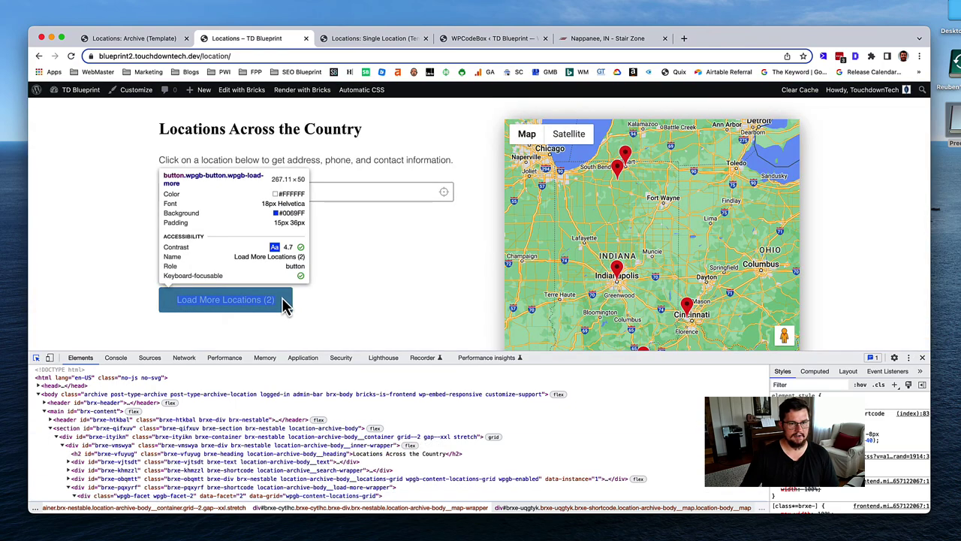
click(272, 307)
scroll(226, 431, up, 1)
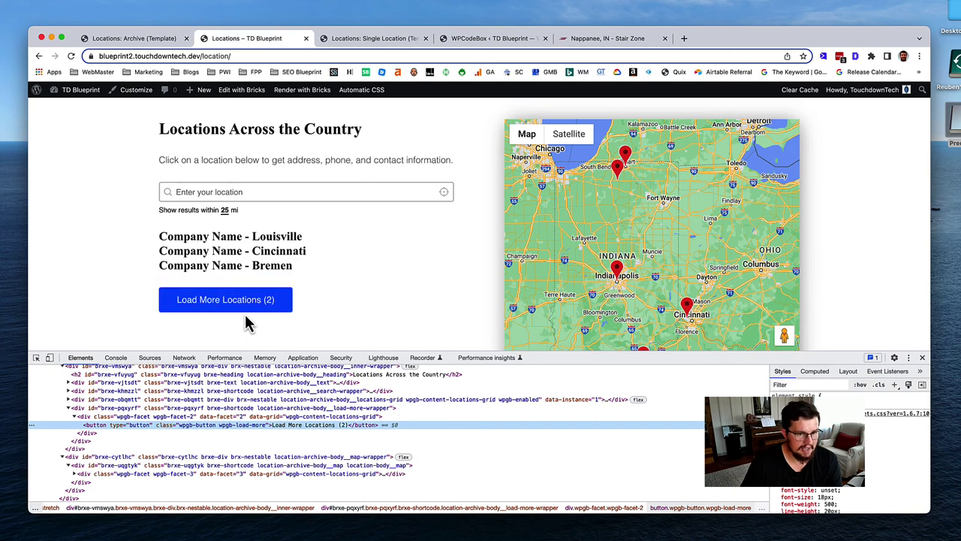
key(super+r)
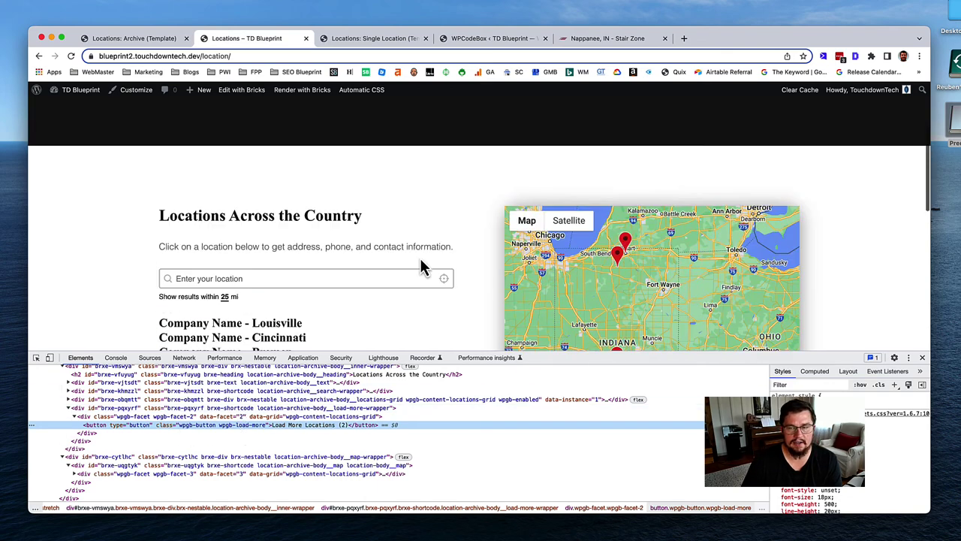
scroll(418, 260, down, 3)
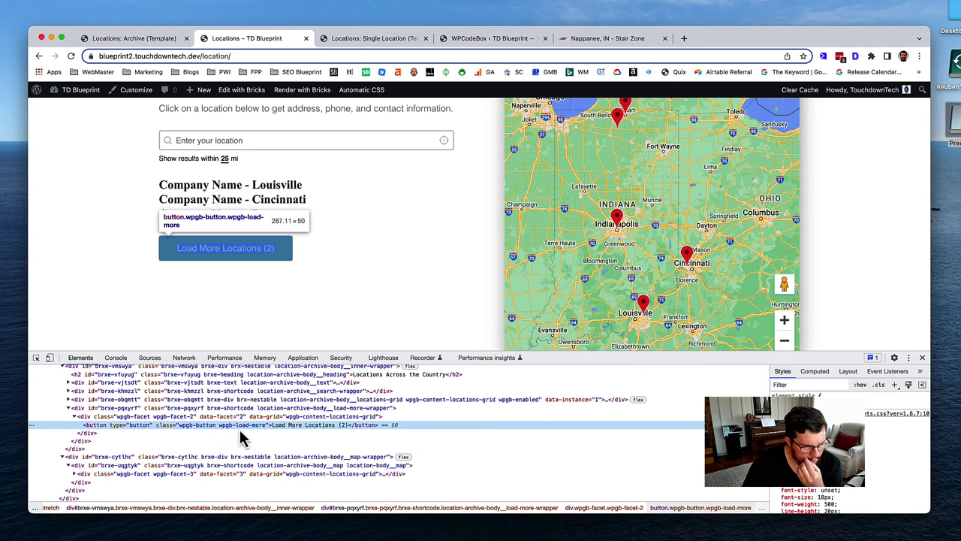
double_click(185, 428)
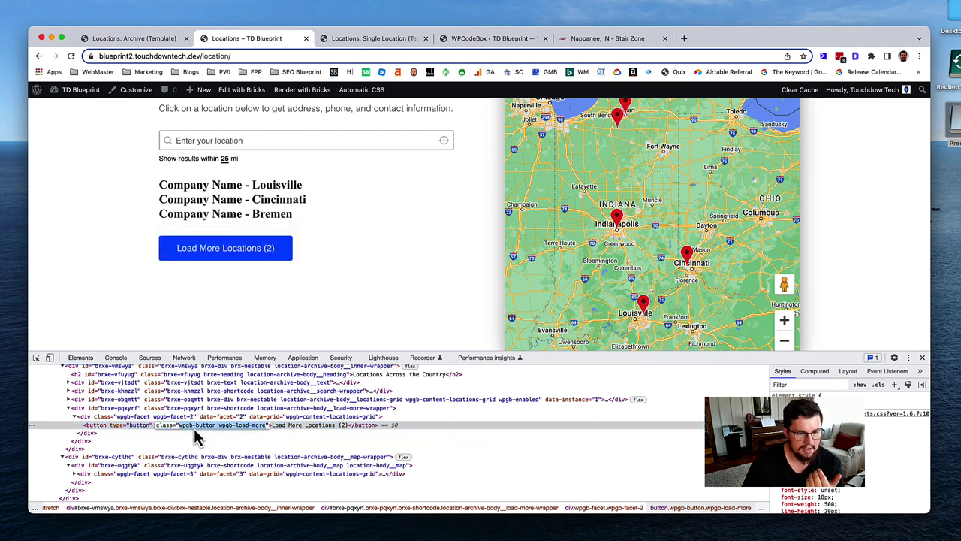
click(206, 427)
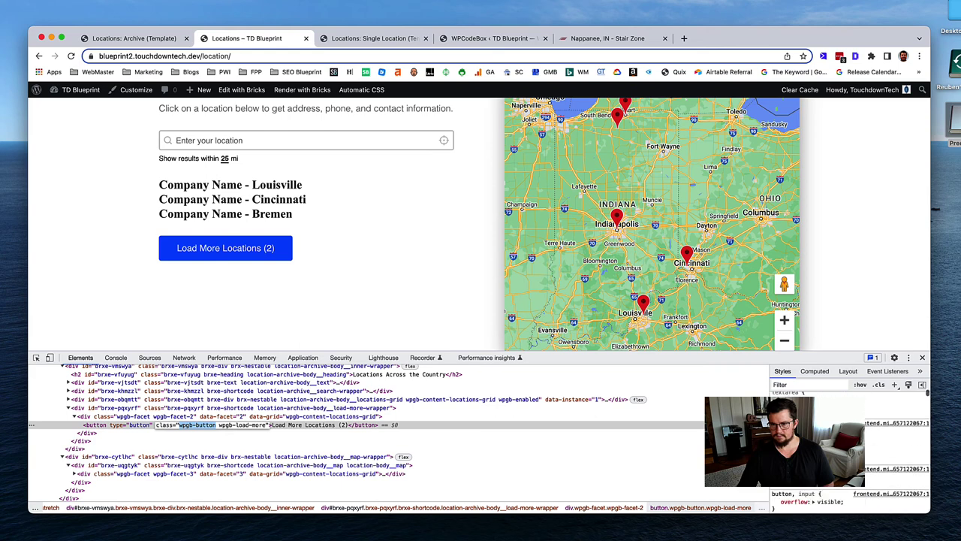
Step: Add a new inspector style rule for the Load More Locations button and set its text color to red
click(894, 384)
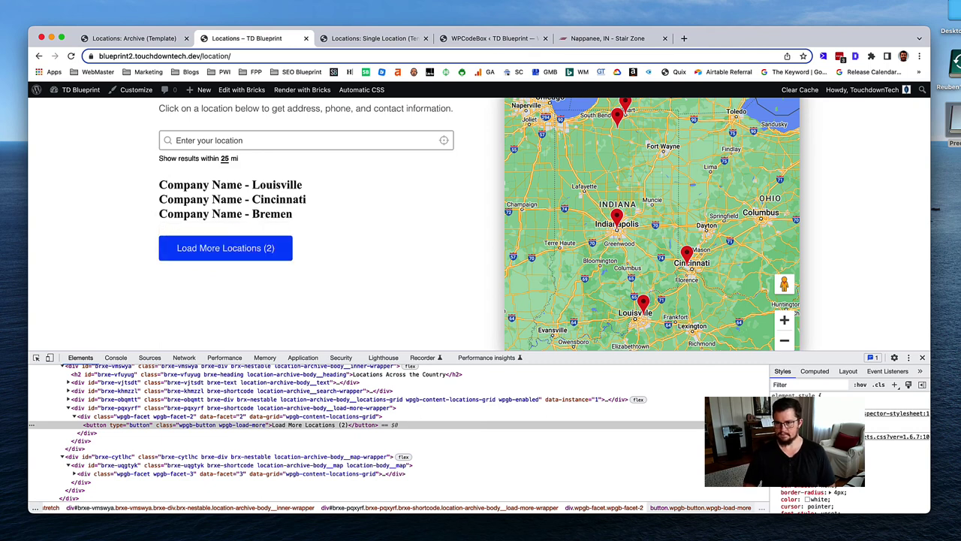
scroll(848, 465, down, 1)
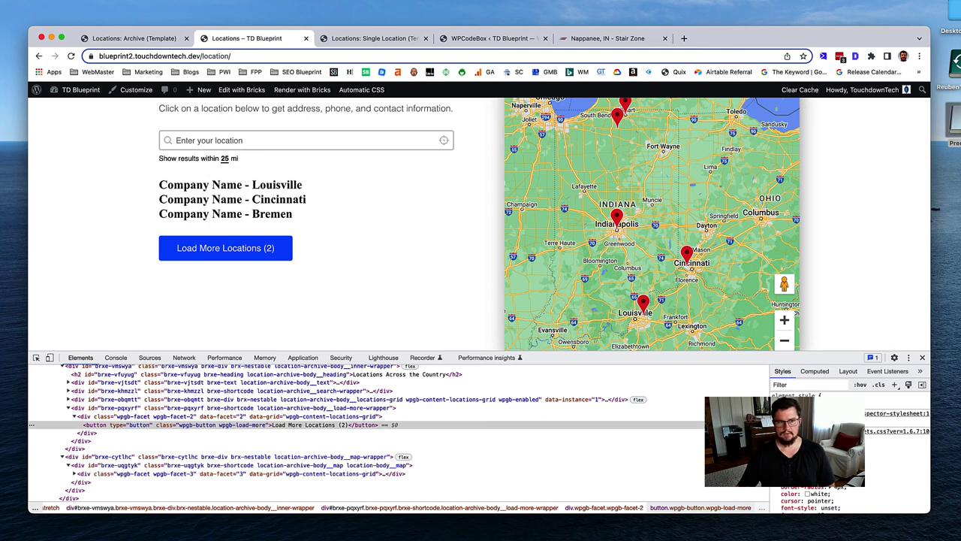
scroll(848, 496, up, 1)
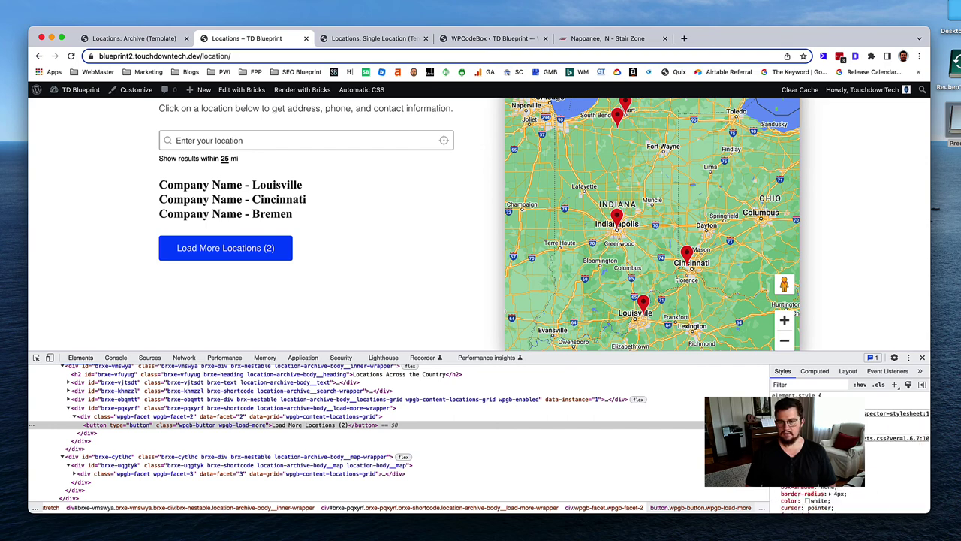
text(red)
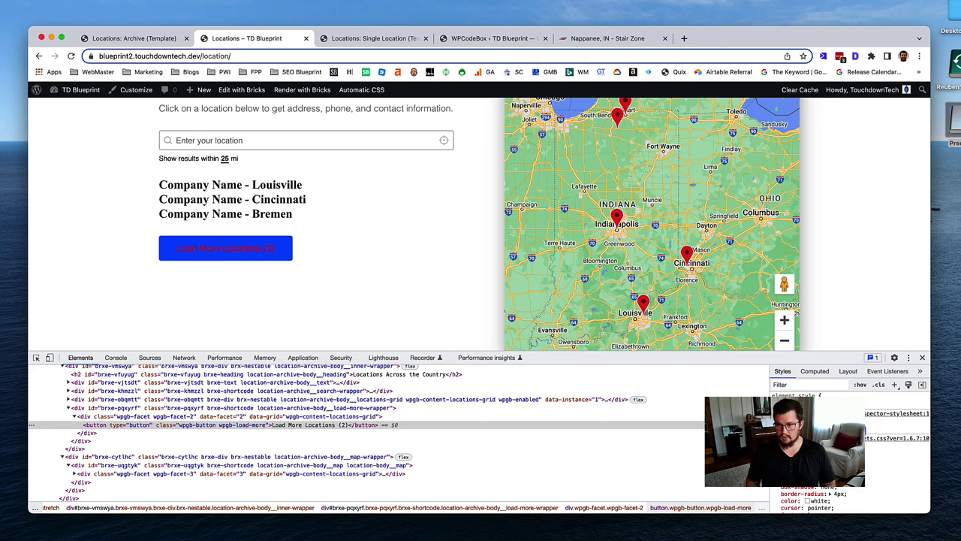
Step: Give the Load More Locations button a dark navy background in the new rule, marked !important
scroll(848, 451, up, 1)
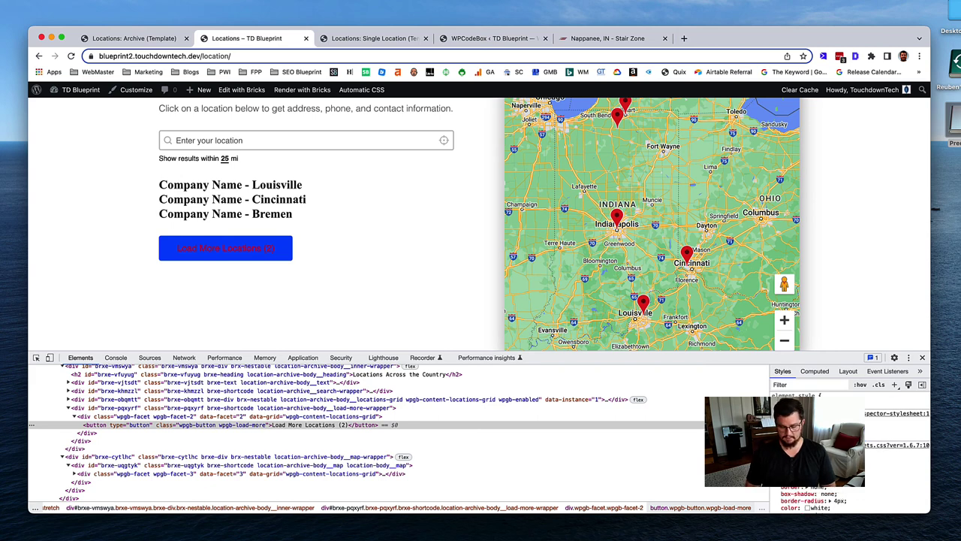
text(b)
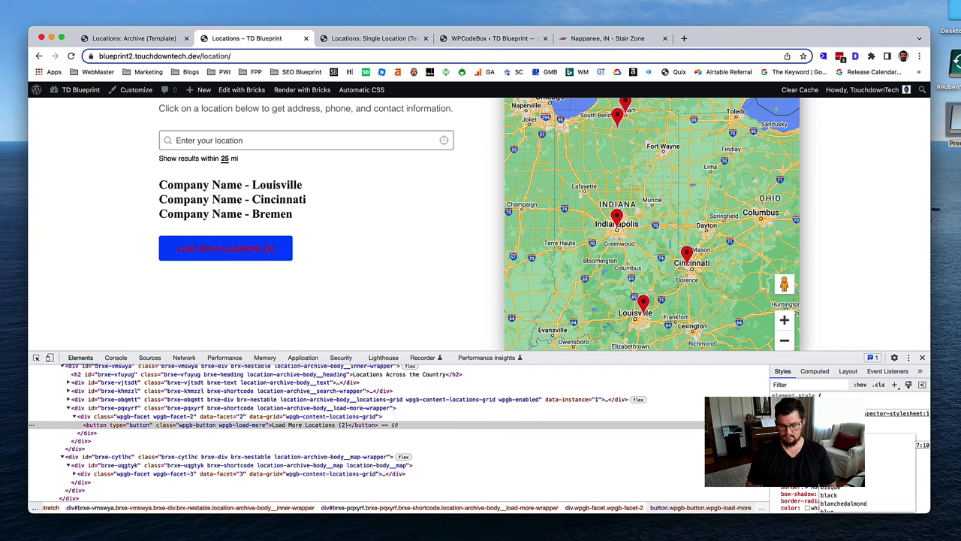
key(Escape)
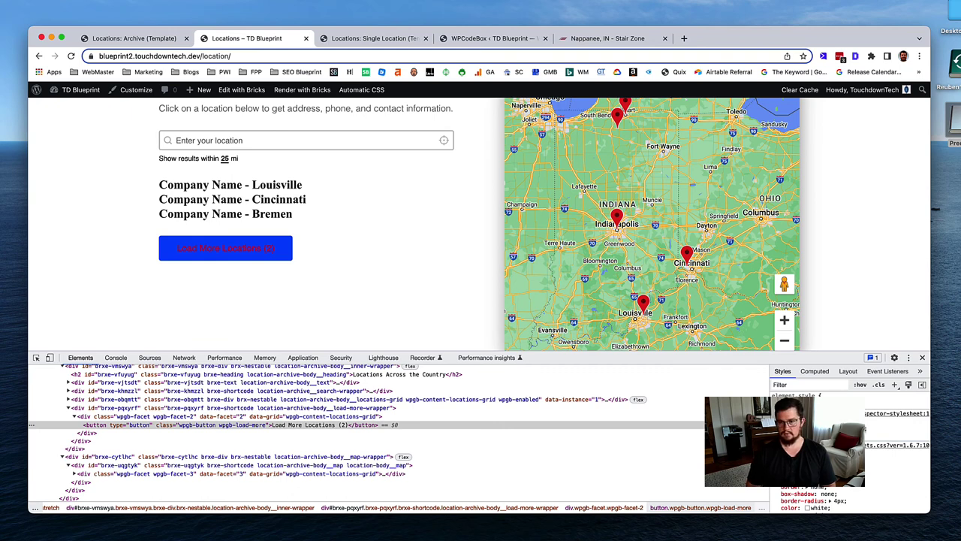
text(!important)
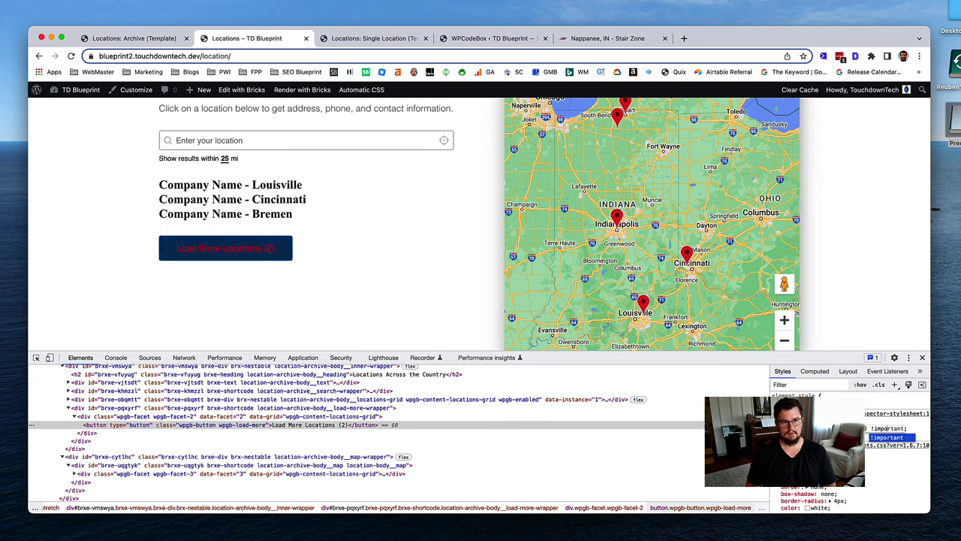
key(Return)
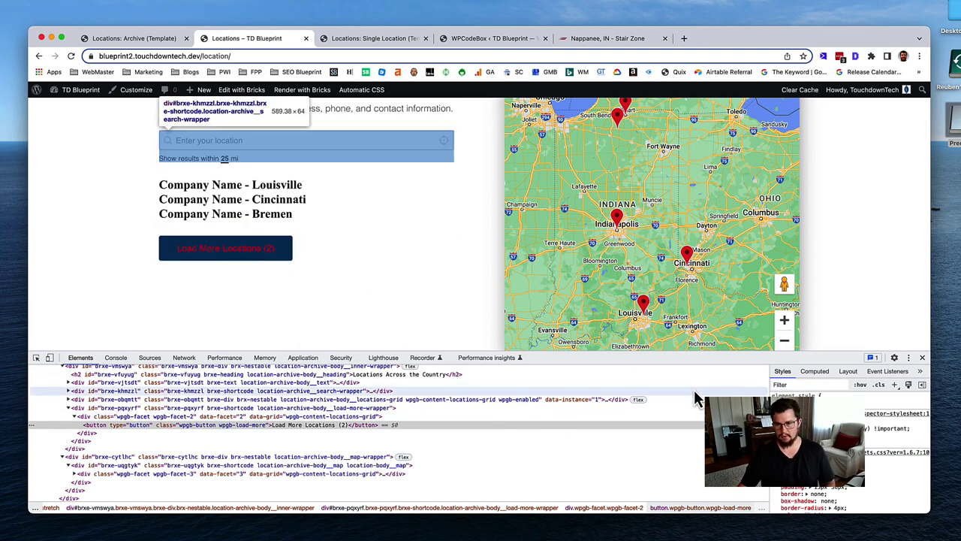
Step: Change the button's text color to the light color variable with !important and compare the button with the rest of the page
scroll(810, 450, down, 1)
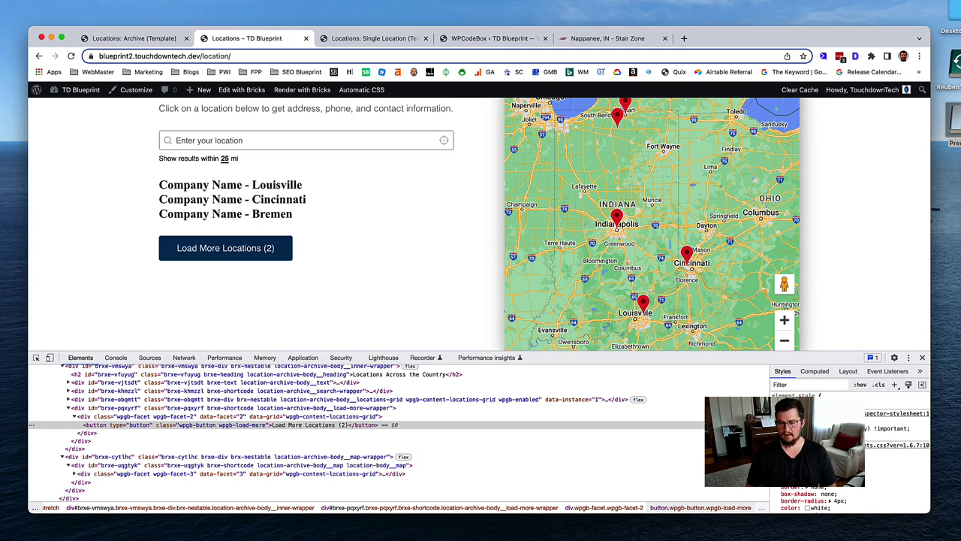
text(important)
text(light)
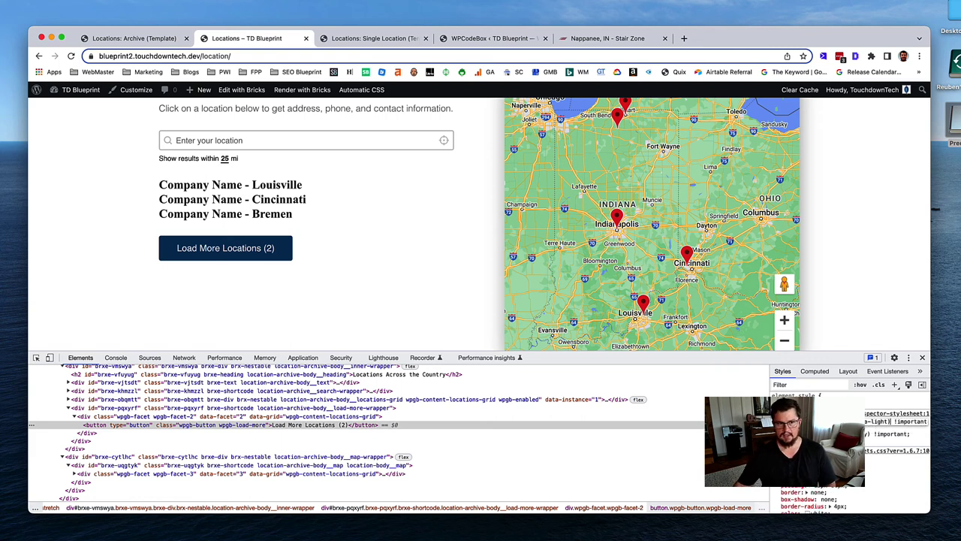
scroll(485, 323, up, 8)
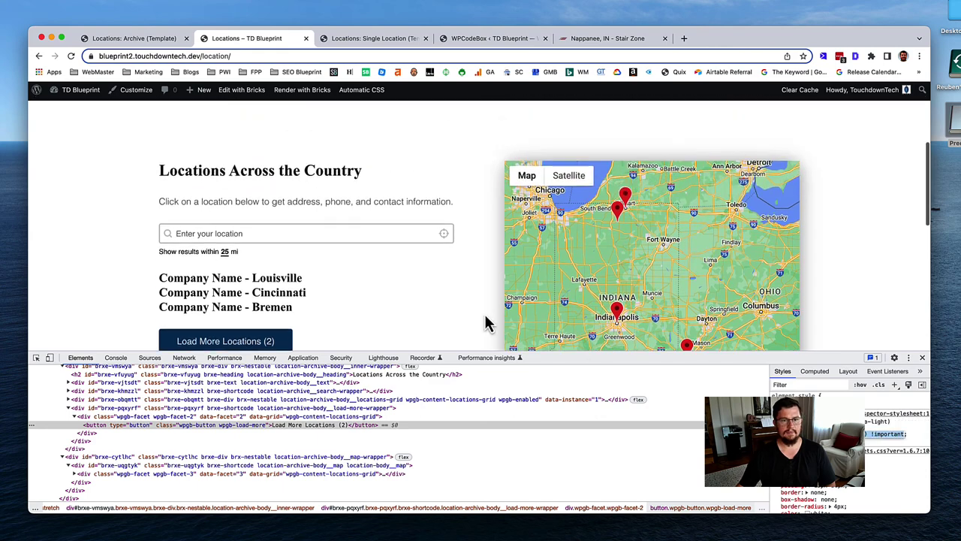
scroll(484, 323, down, 5)
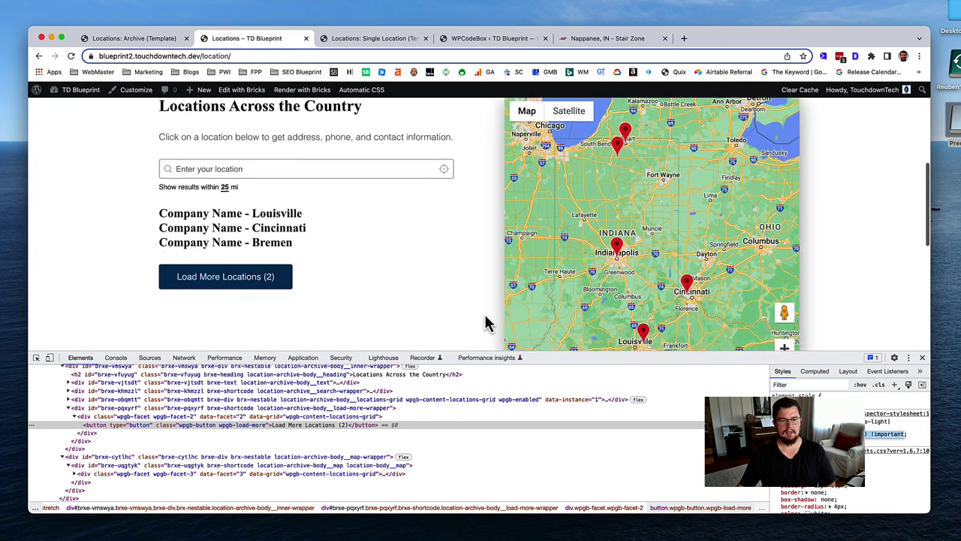
scroll(484, 323, up, 5)
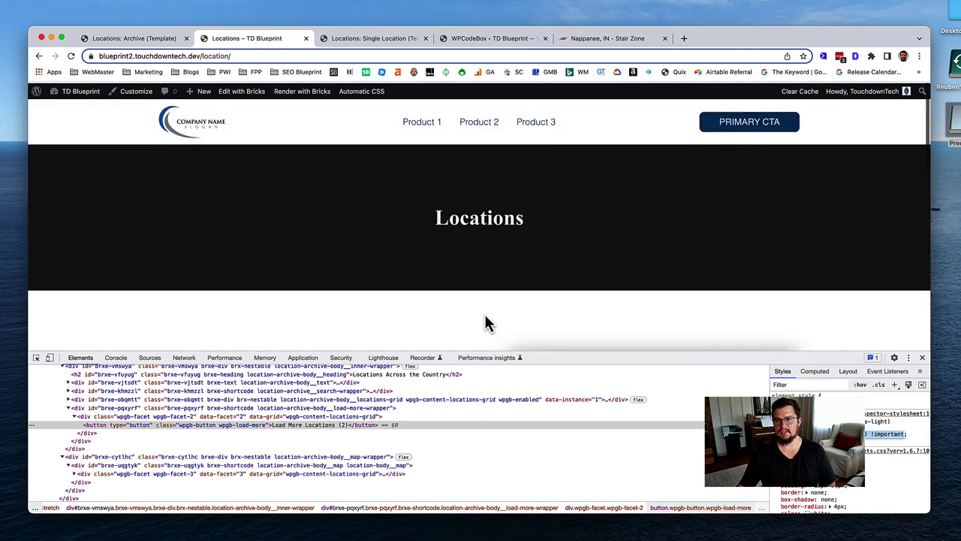
scroll(484, 323, down, 8)
scroll(485, 323, up, 3)
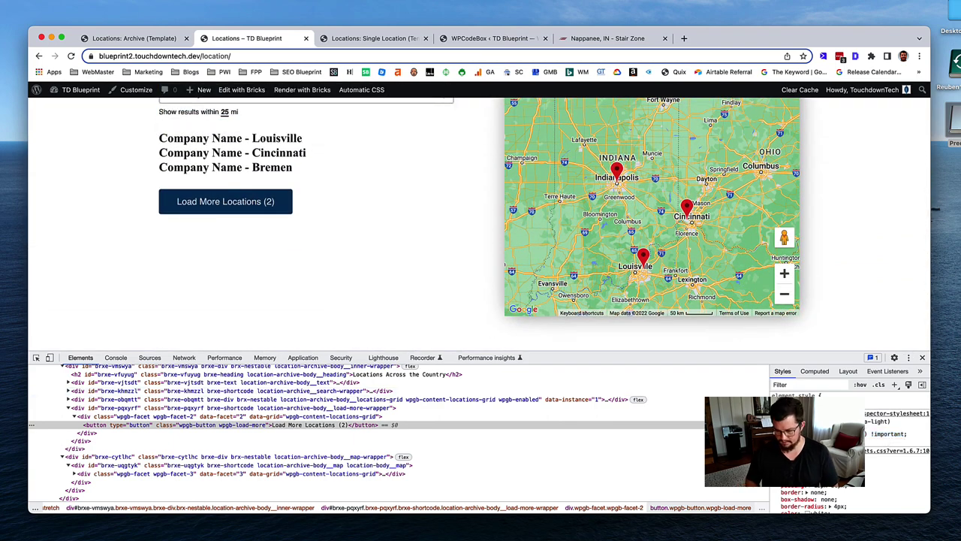
Step: Add a border radius to the button rule using the medium (-m) radius variable with !important
drag(907, 434, 860, 434)
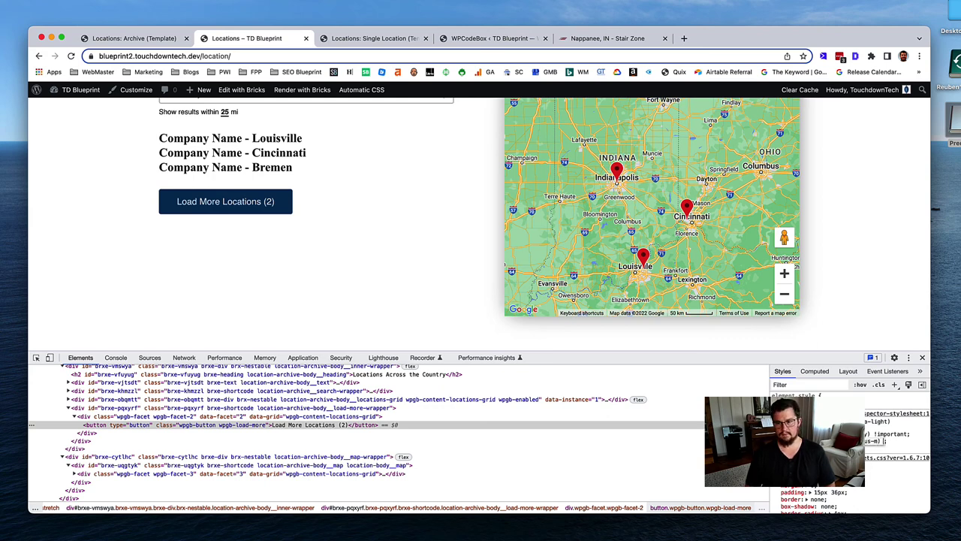
text(!imp)
key(Return)
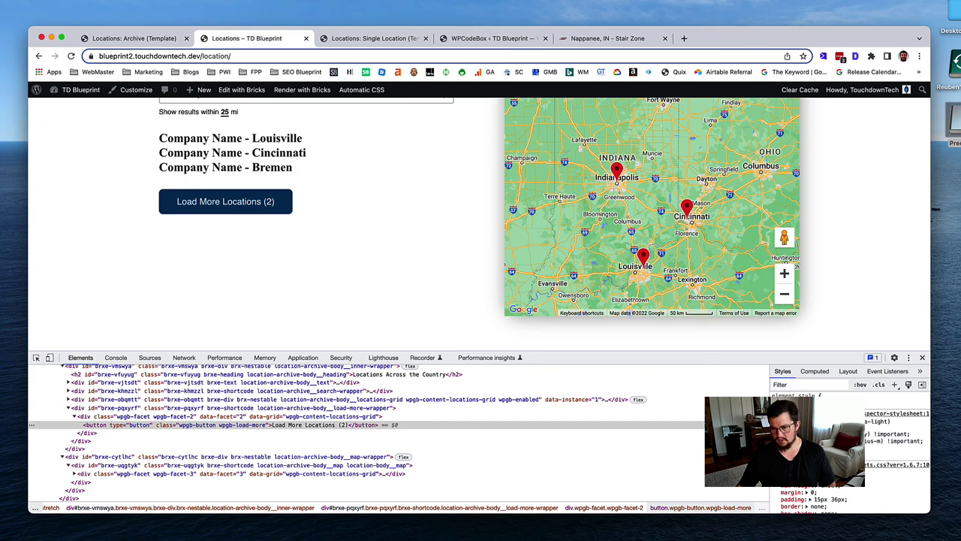
Step: Copy the button's override rule from the inspector into the Global CSS snippet below the WPGridbuilder facet rule, closing it with a brace
scroll(849, 480, down, 1)
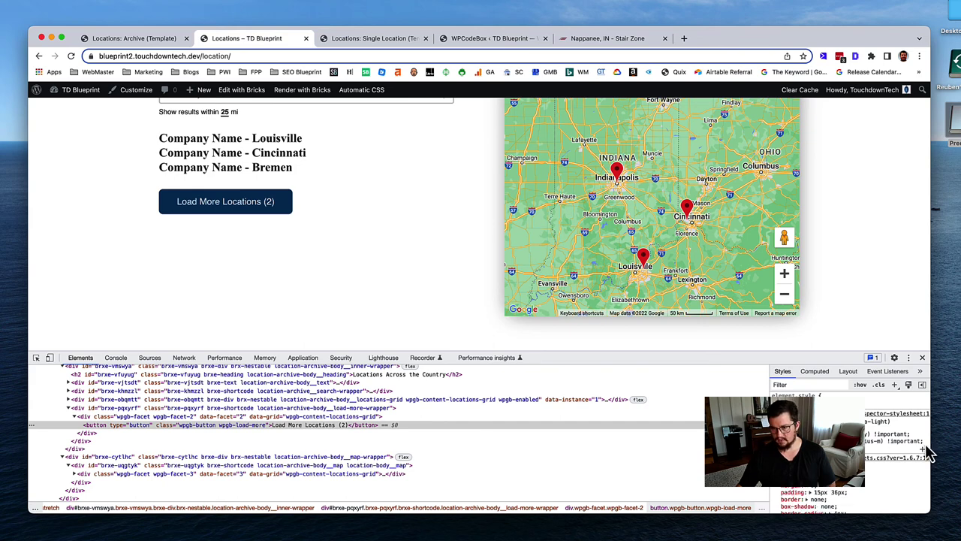
drag(925, 451, 866, 421)
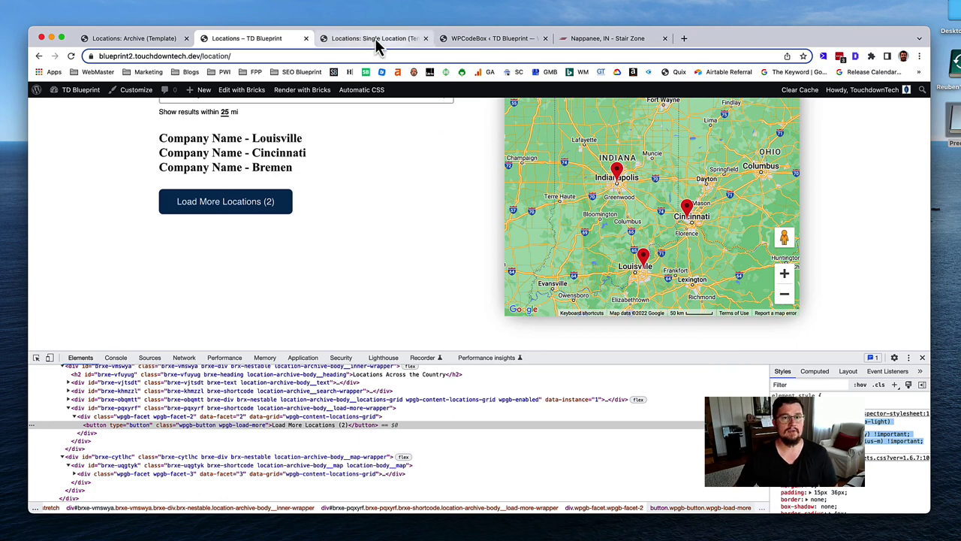
click(517, 44)
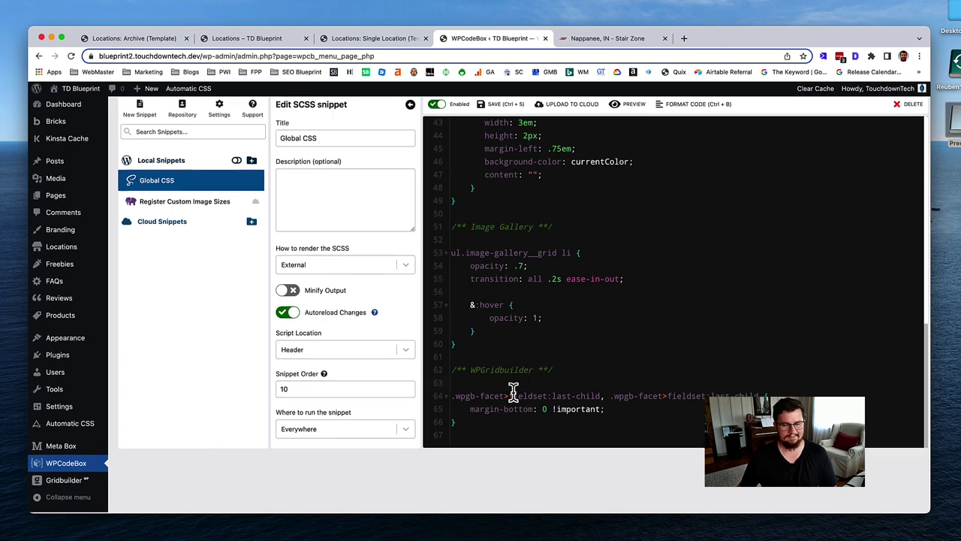
click(518, 436)
key(Return)
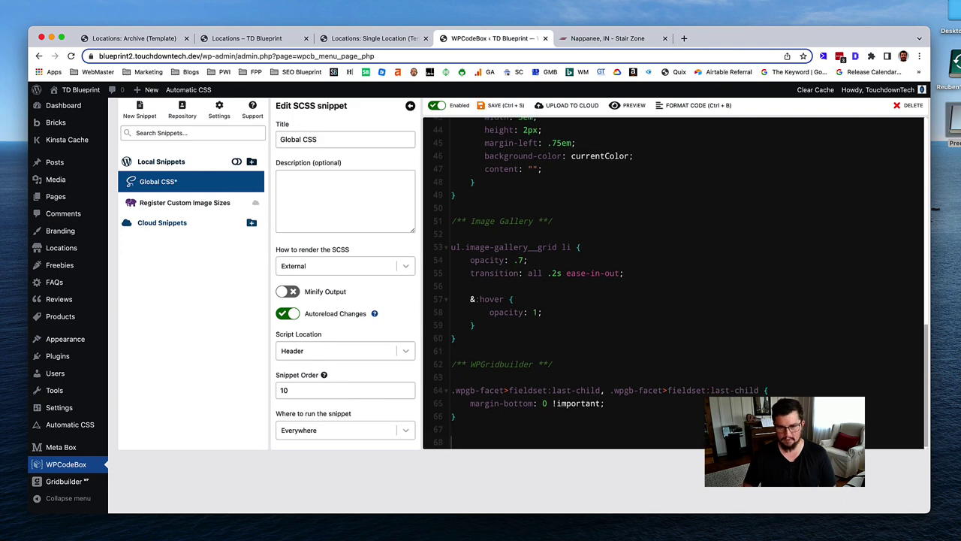
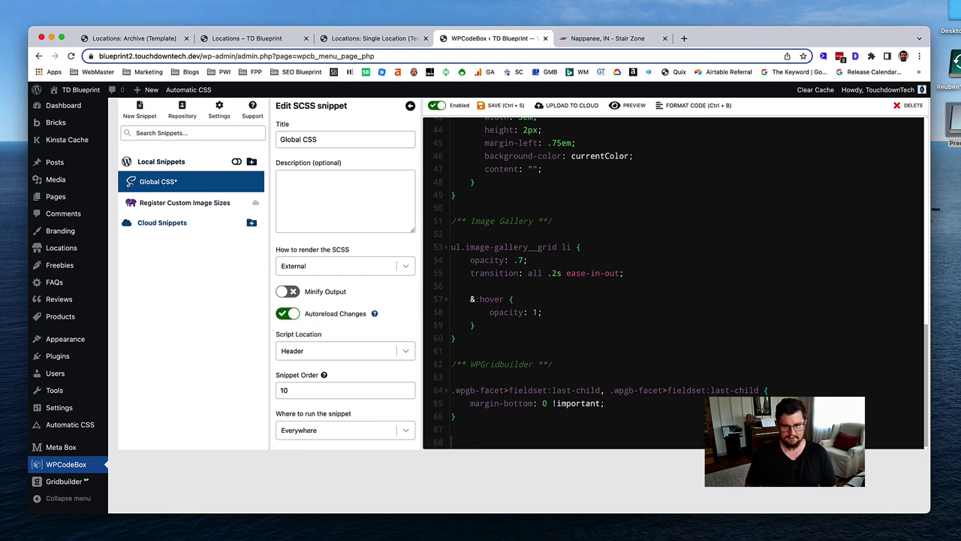
key(super+v)
scroll(577, 414, down, 1)
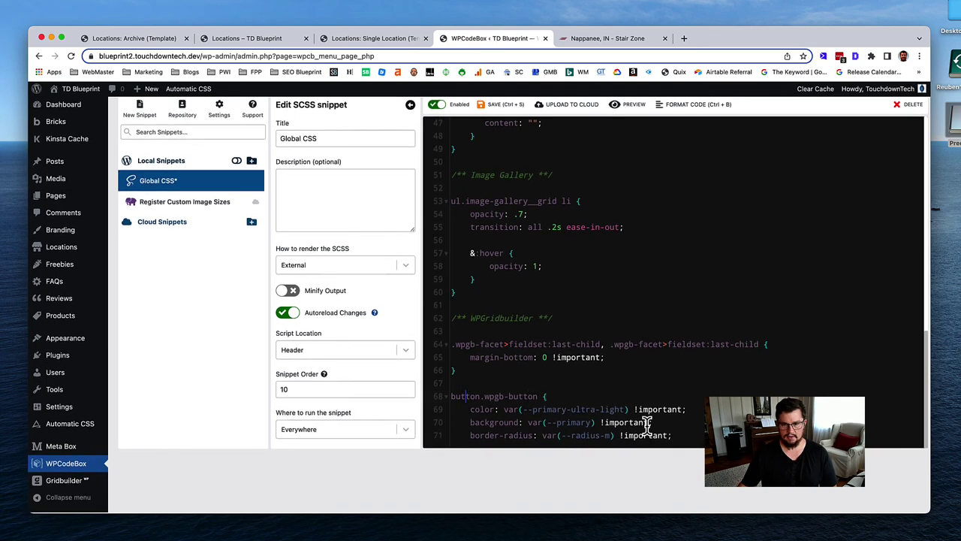
click(702, 436)
key(Return)
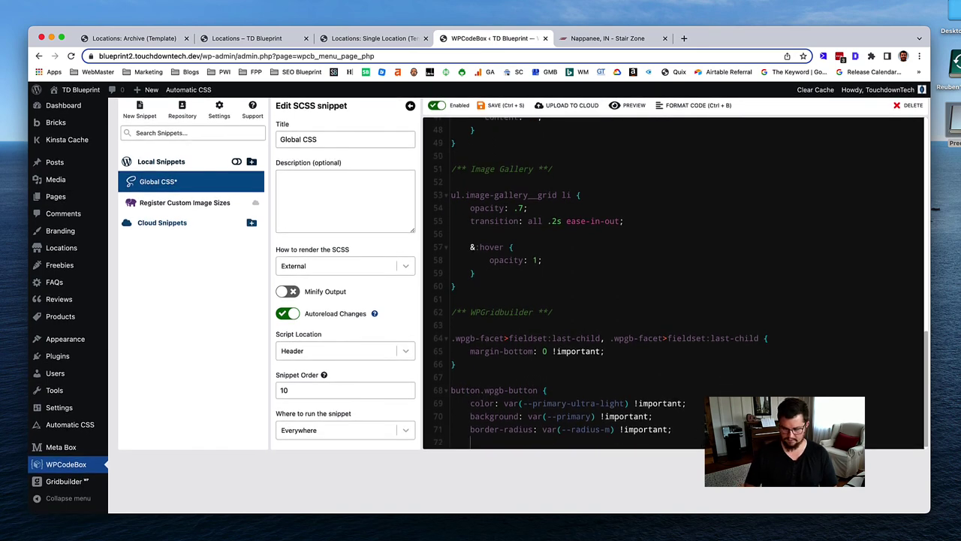
scroll(719, 392, down, 1)
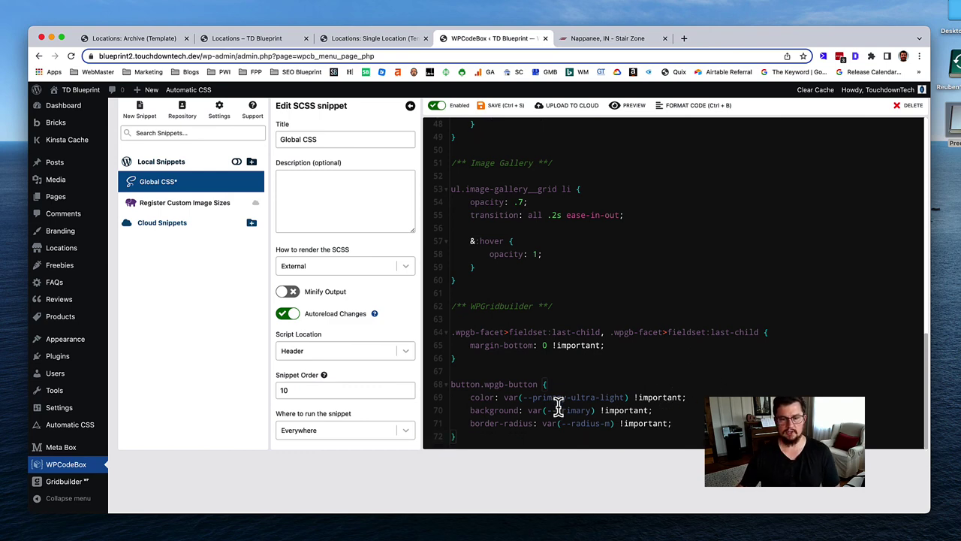
Step: Add a nested &:hover block inside the button.wpgb-button rule, after the border-radius declaration
click(683, 422)
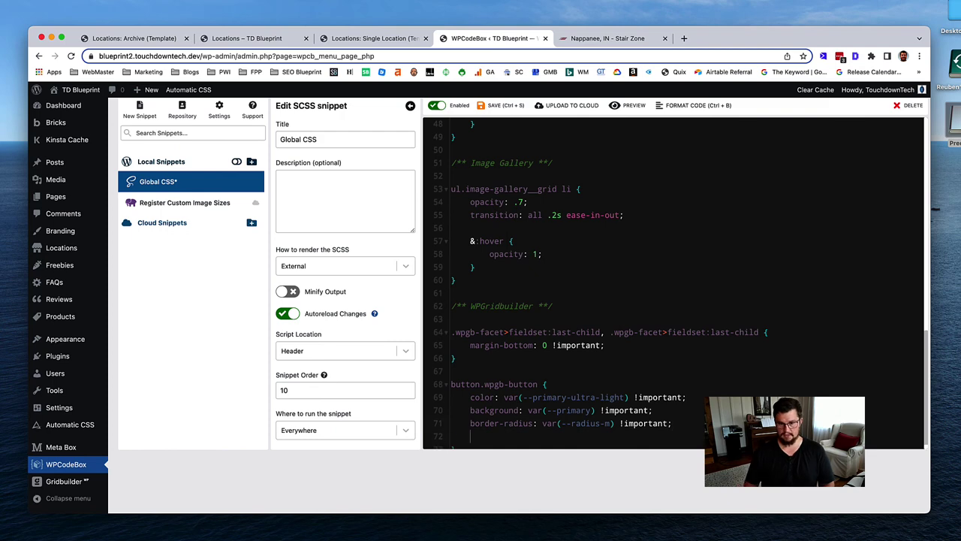
key(Return)
key(Return)
scroll(695, 359, down, 2)
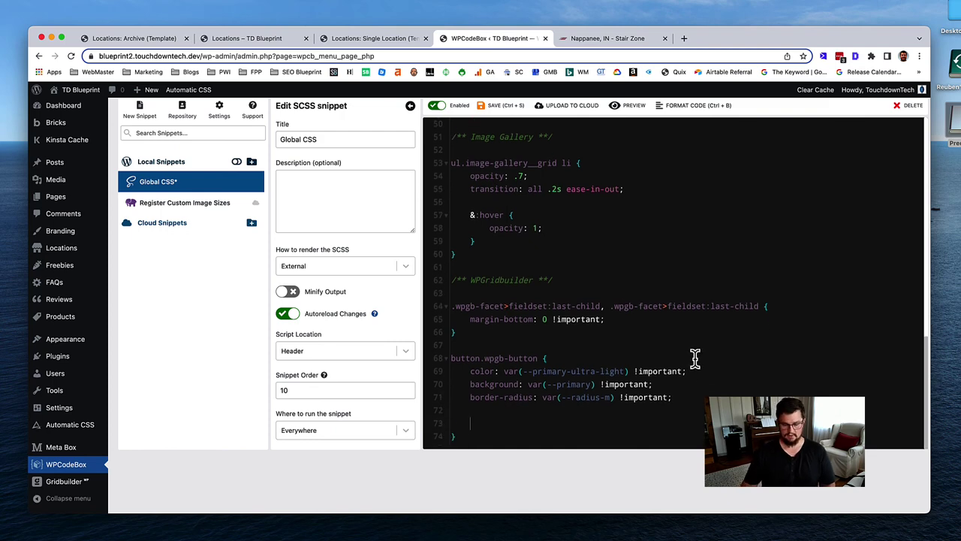
text(&:h)
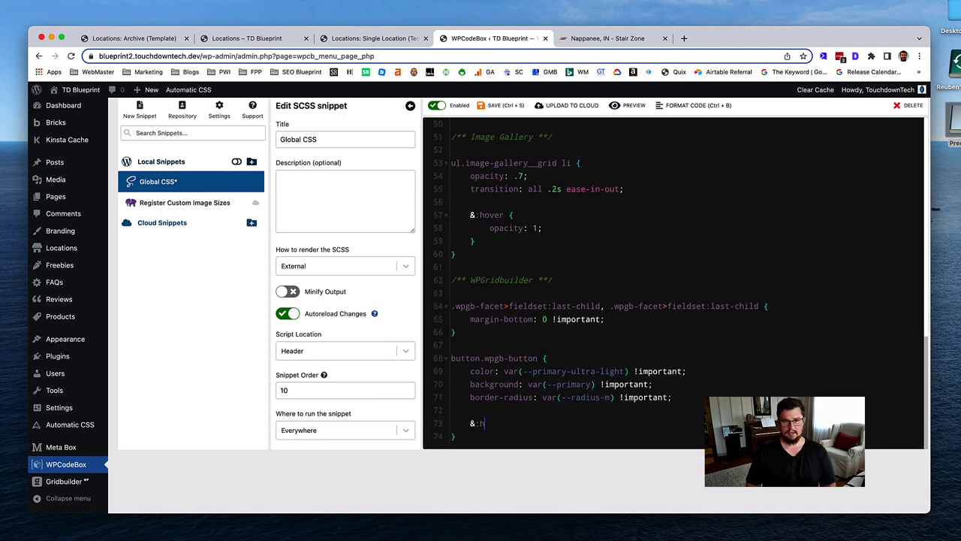
text(over {)
key(Return)
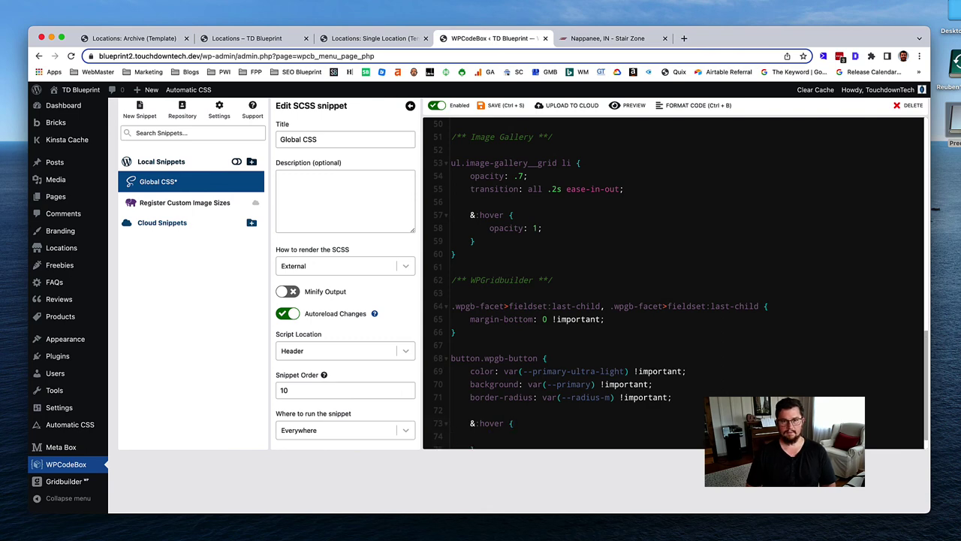
Step: Set background-color to var(--primary-hover) inside the button's &:hover block
text(backgr)
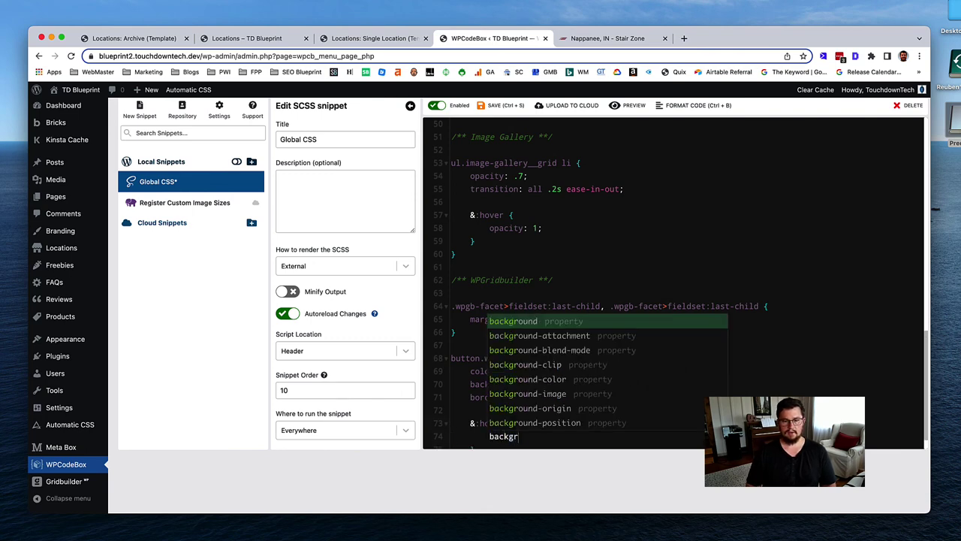
text(ound-col)
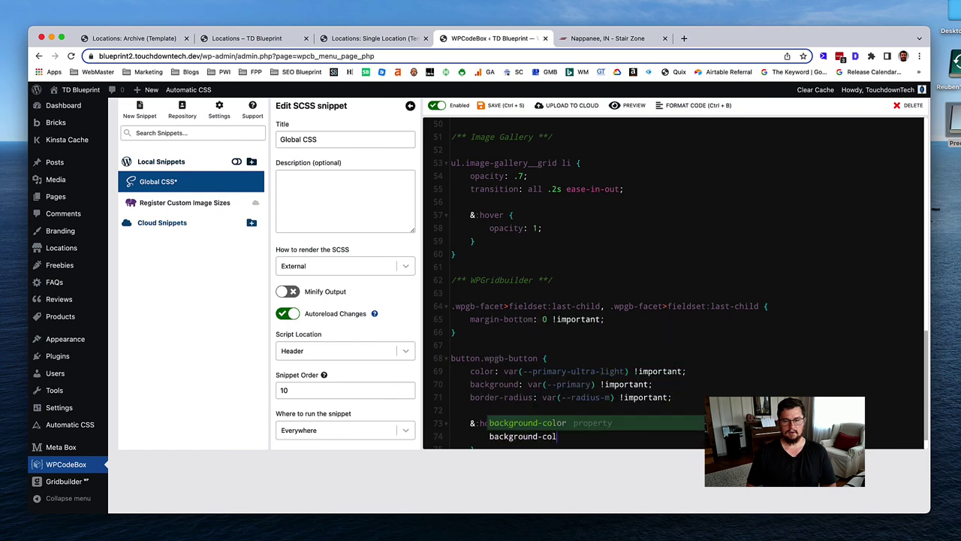
key(Return)
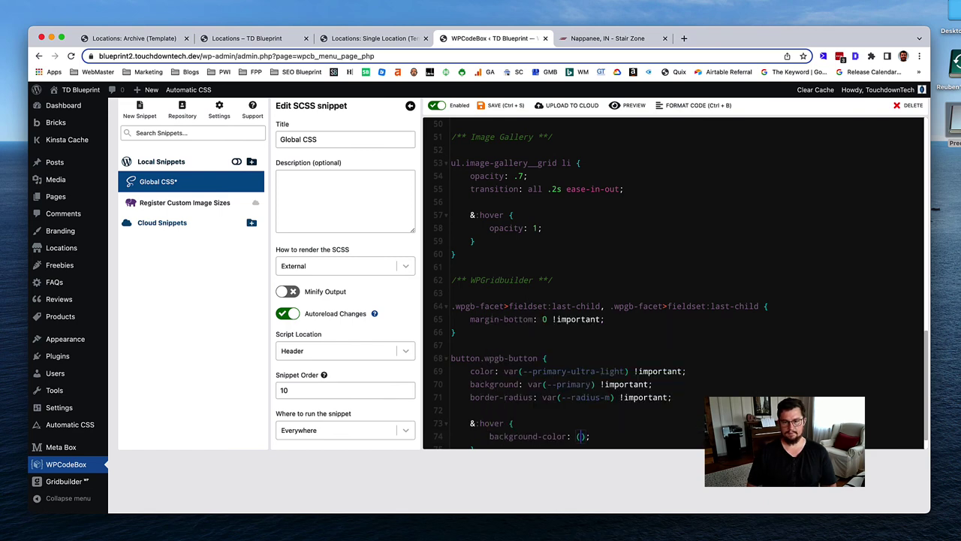
text(var()
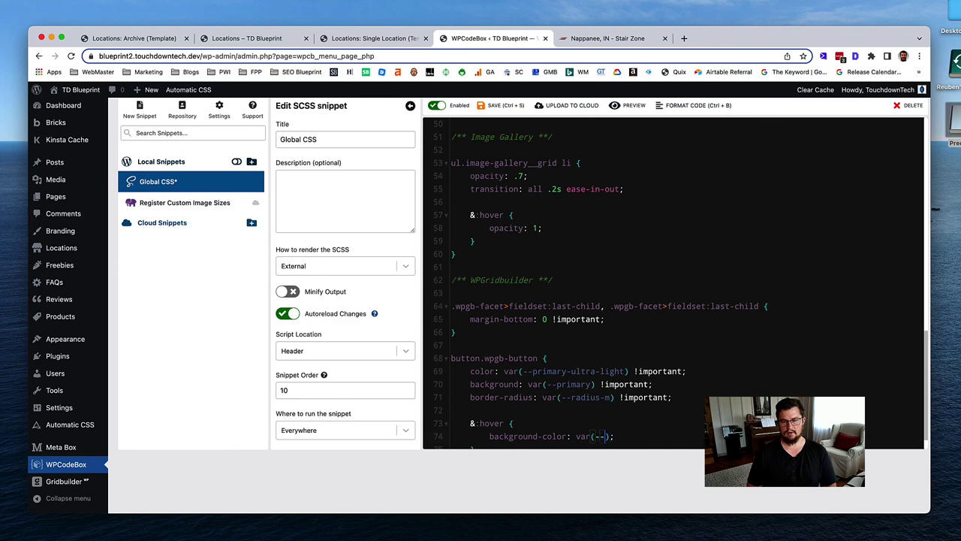
text(--primary-hover)
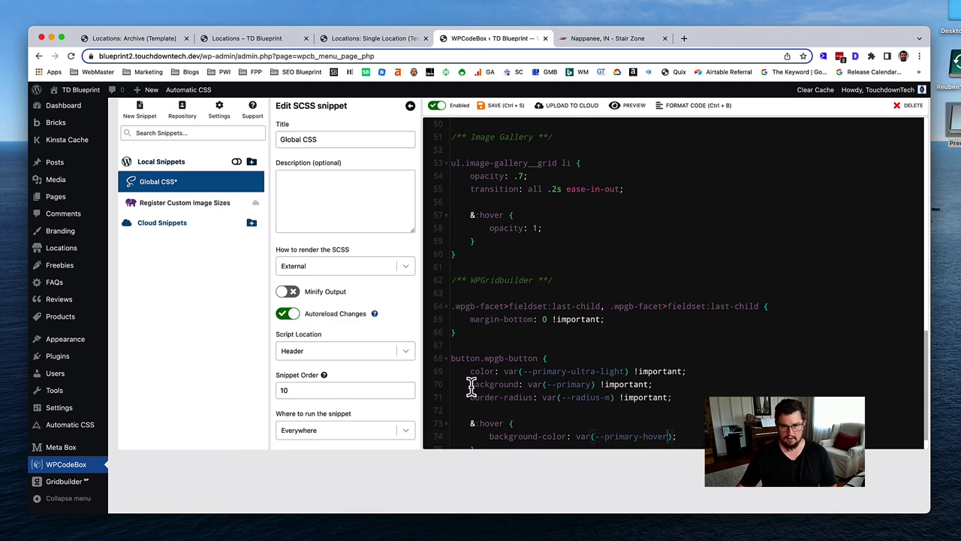
Step: Change the button rule's background property to background-color and save the Global CSS snippet
click(518, 385)
text(-col)
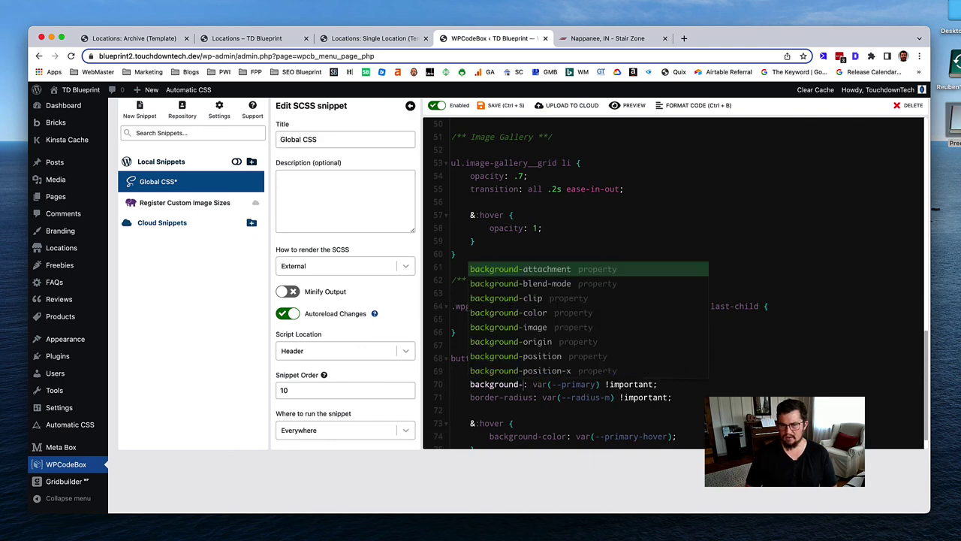
text(or)
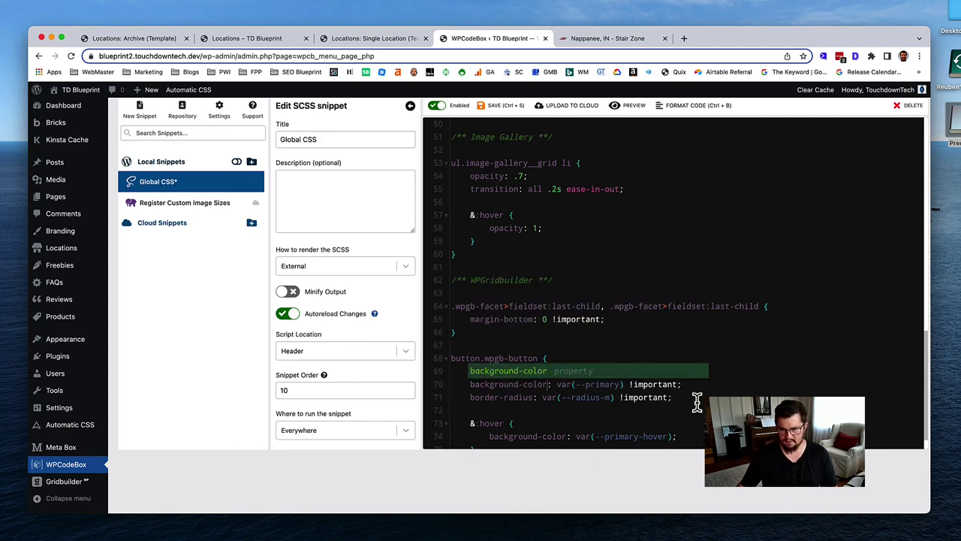
click(698, 400)
scroll(688, 405, down, 2)
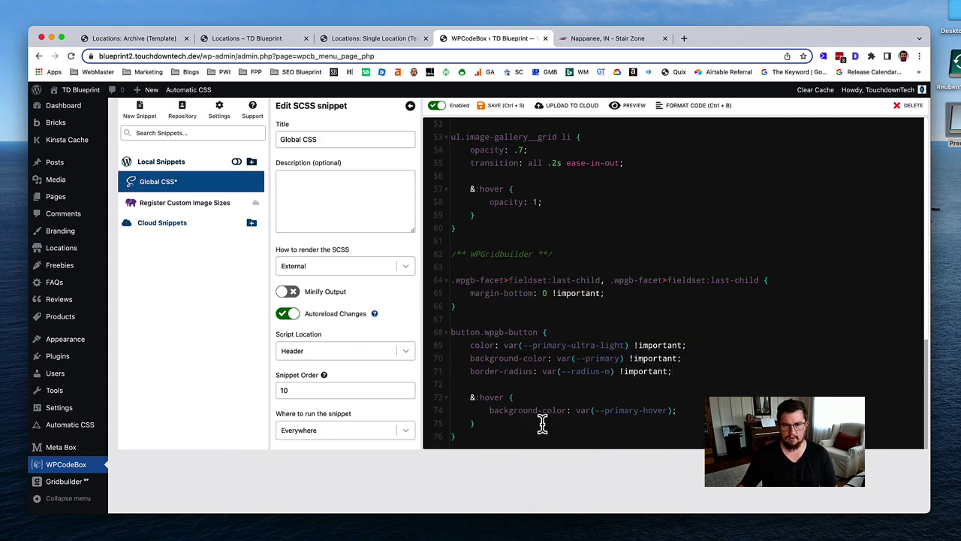
click(502, 106)
Step: Reload the Locations page and check the Load More Locations button's styling and hover color
click(309, 41)
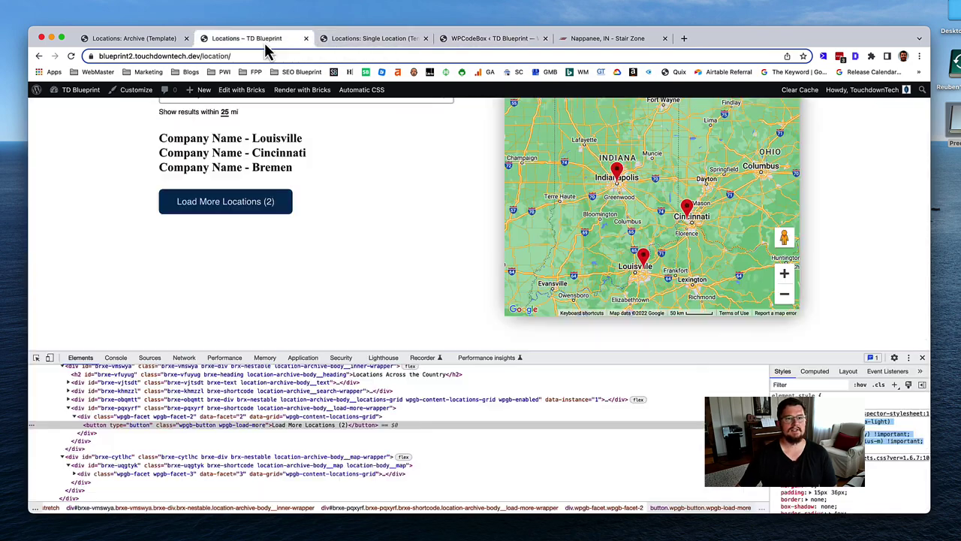
key(super+r)
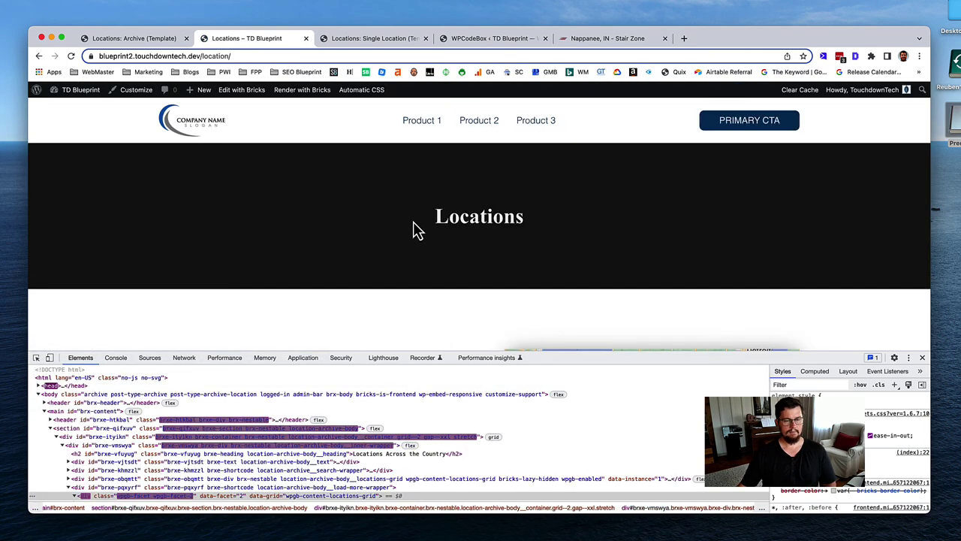
scroll(413, 222, down, 2)
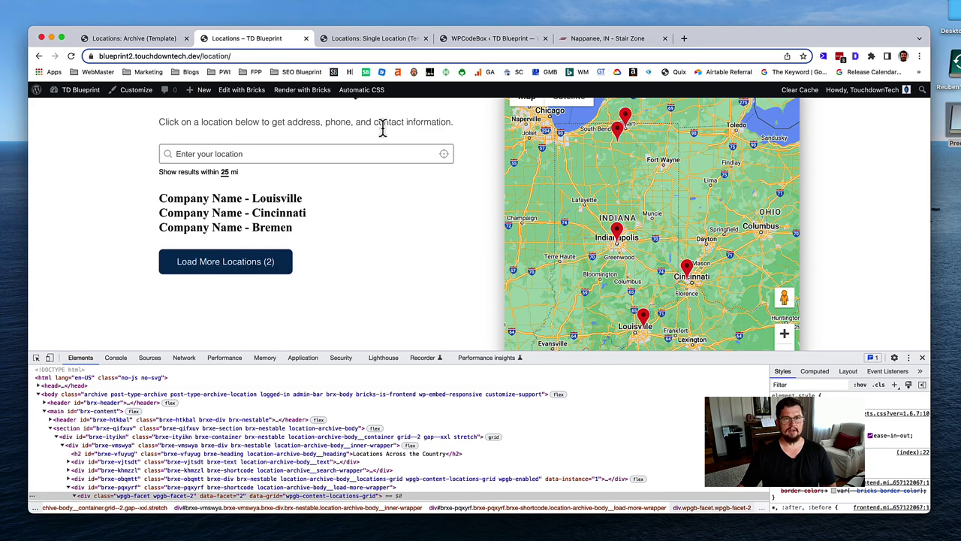
Step: Mark the hover background color as !important in the Global CSS snippet and save it
click(375, 39)
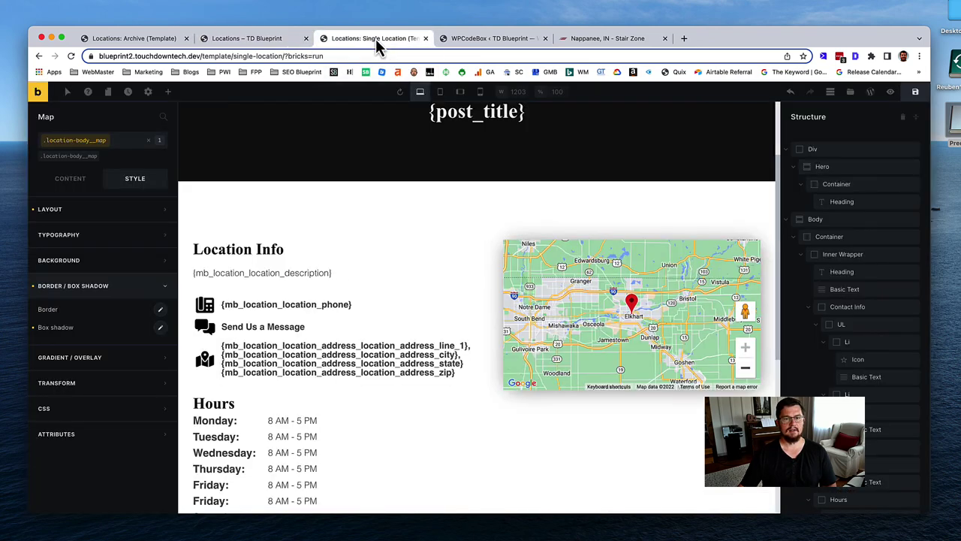
click(498, 41)
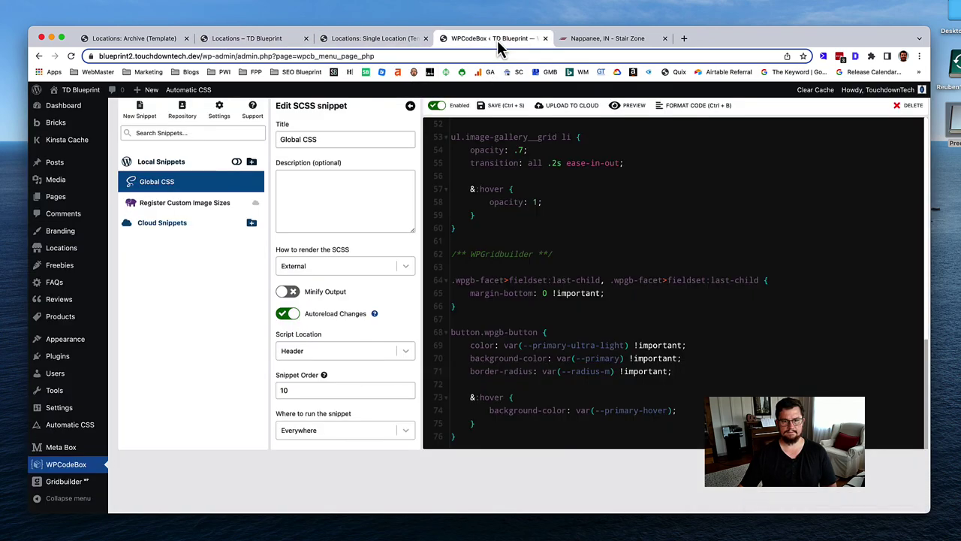
click(696, 411)
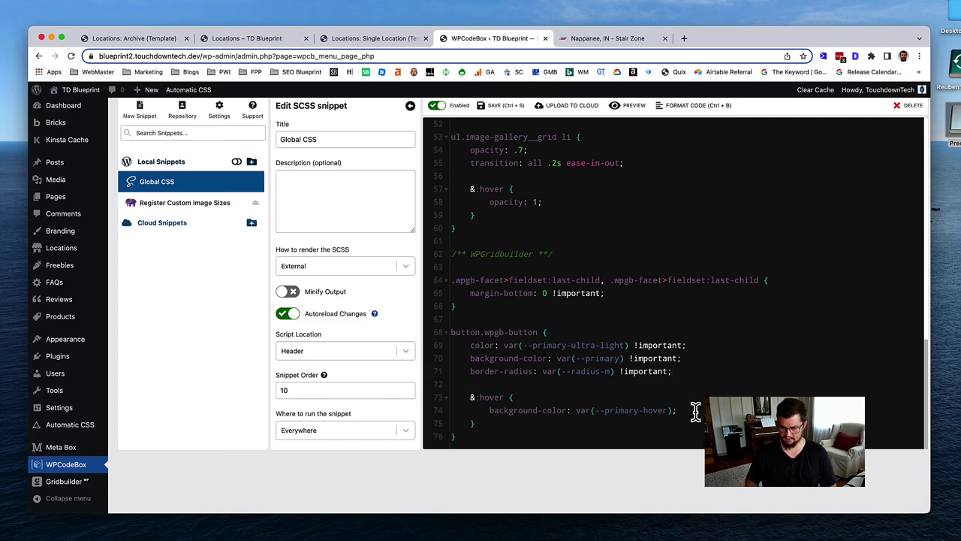
key(BackSpace)
text(!impor)
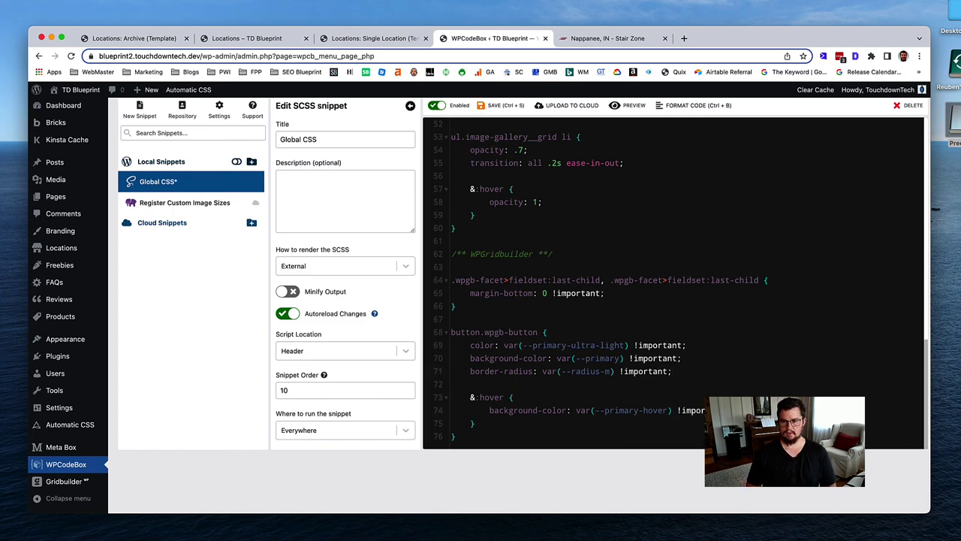
click(505, 106)
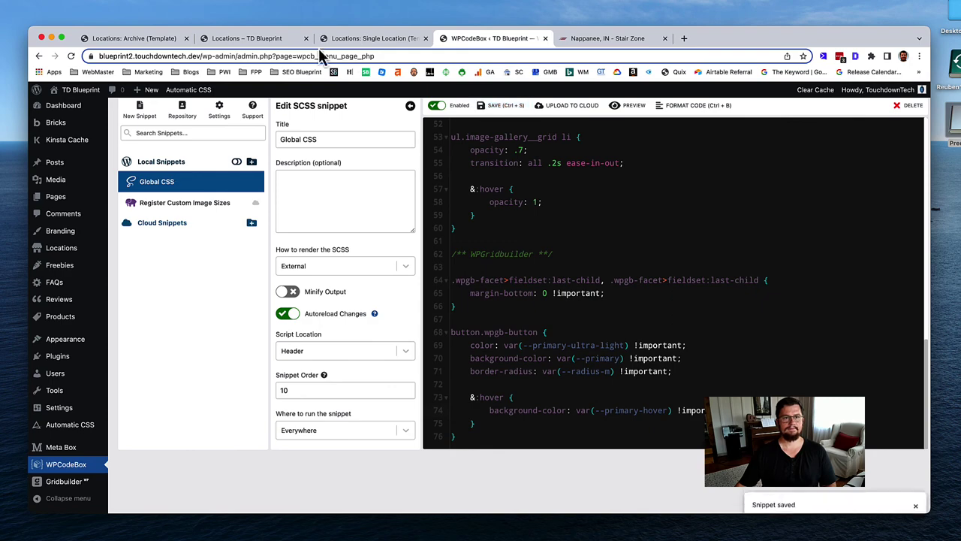
Step: Reload the Locations page again to test the Load More Locations button's hover state
click(279, 39)
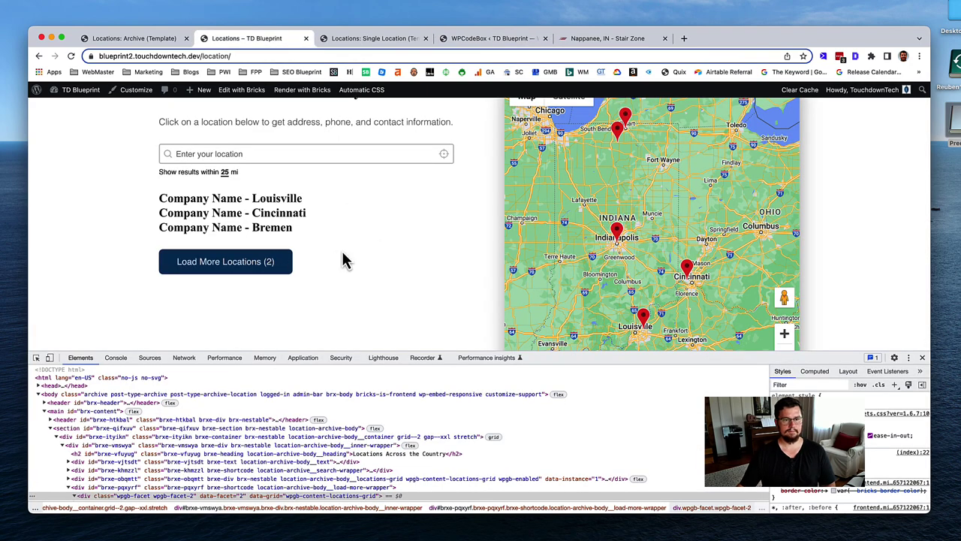
key(super+r)
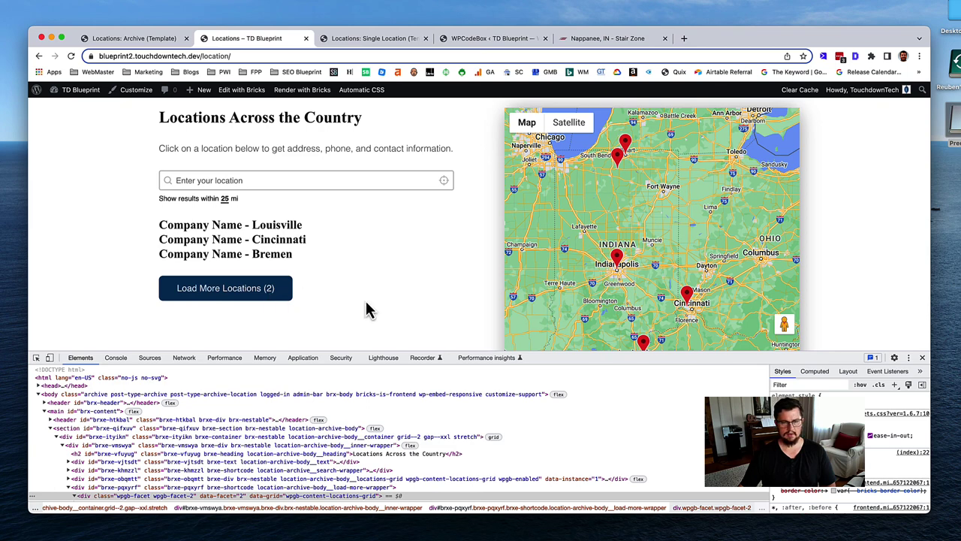
key(super+r)
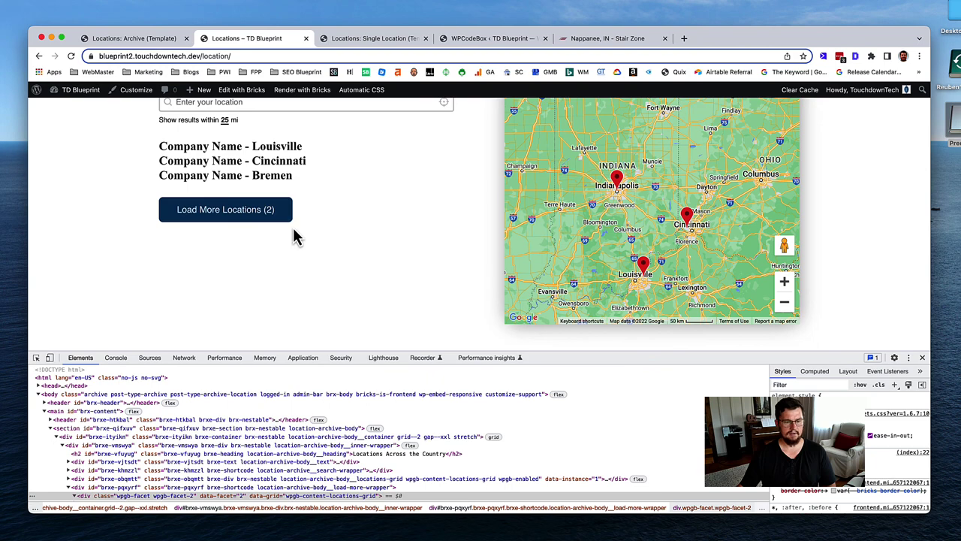
scroll(293, 237, up, 2)
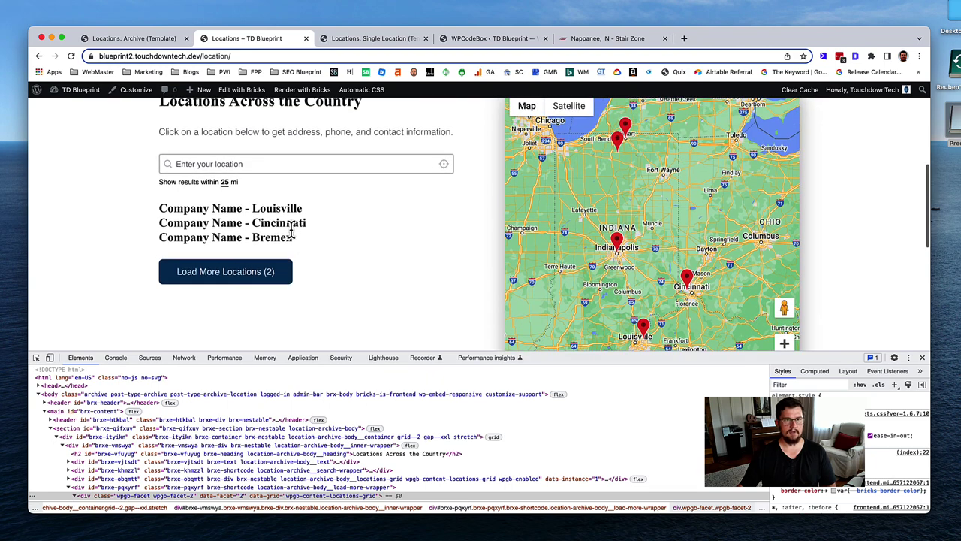
Step: Change the background-color property to background in the Global CSS snippet's button hover block
click(342, 38)
click(480, 38)
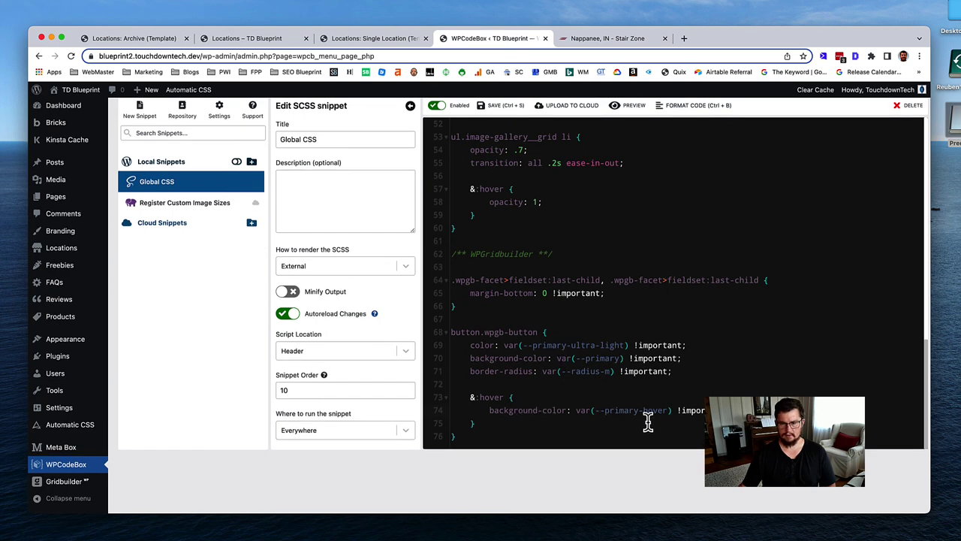
click(542, 410)
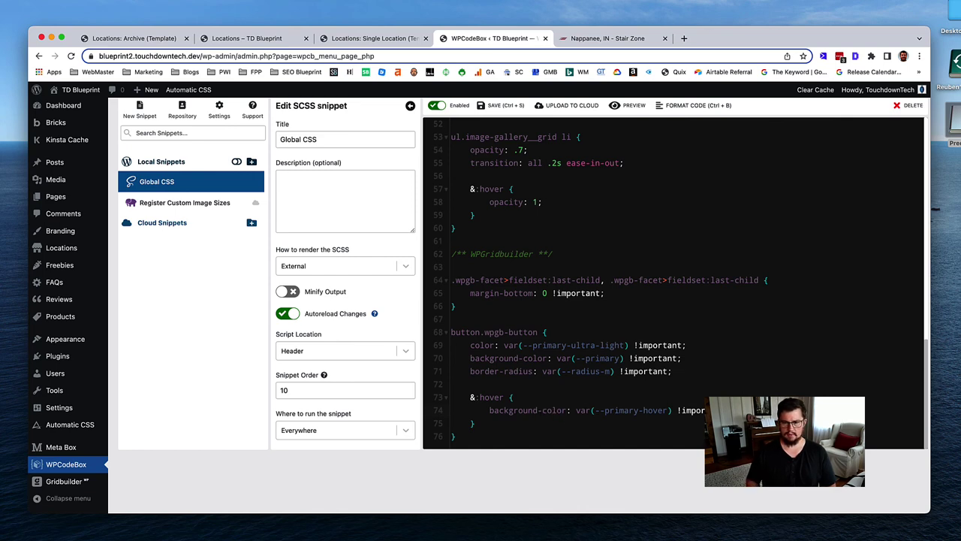
key(BackSpace)
key(BackSpace)
key(BackSpace)
key(BackSpace)
key(BackSpace)
key(BackSpace)
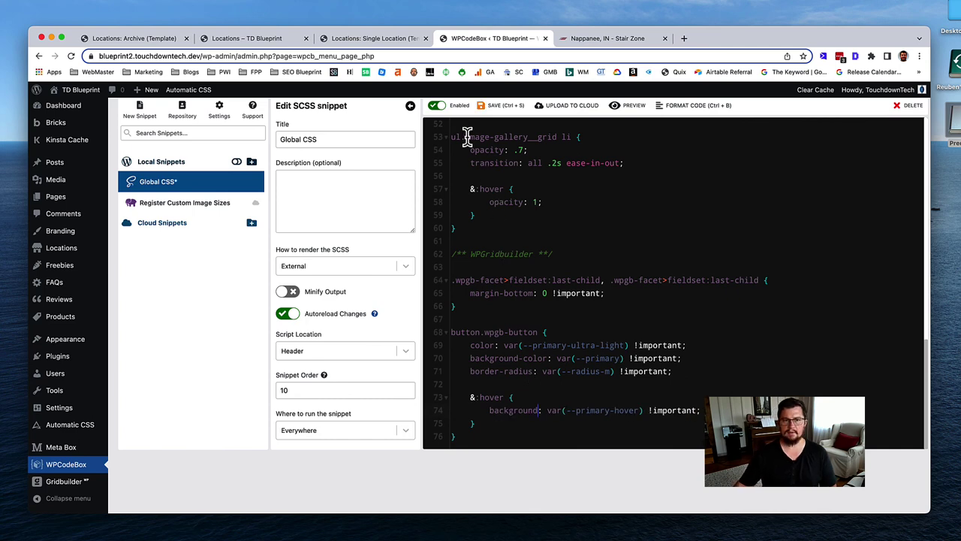
Step: Save the Global CSS snippet and reload the Locations page to test the Load More Locations button's hover color
click(502, 113)
click(251, 39)
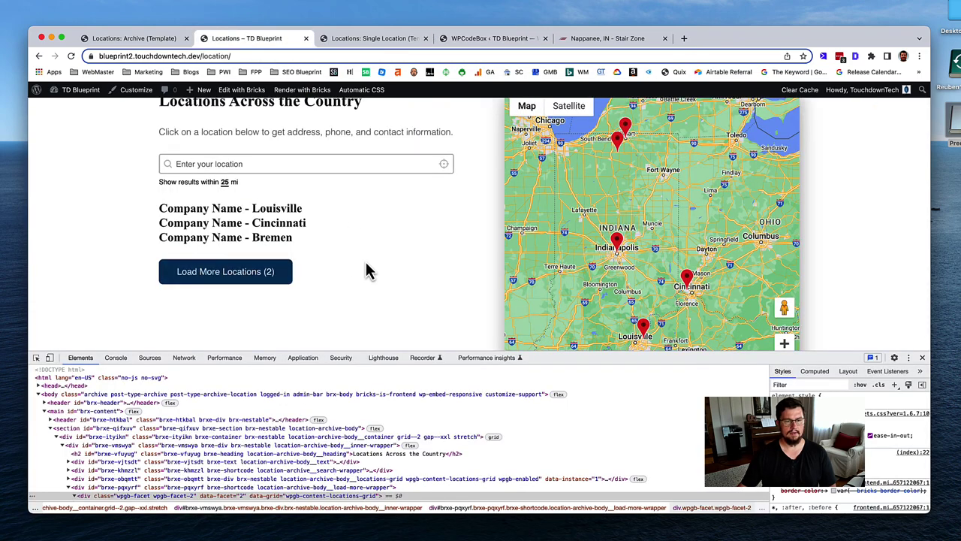
key(super+r)
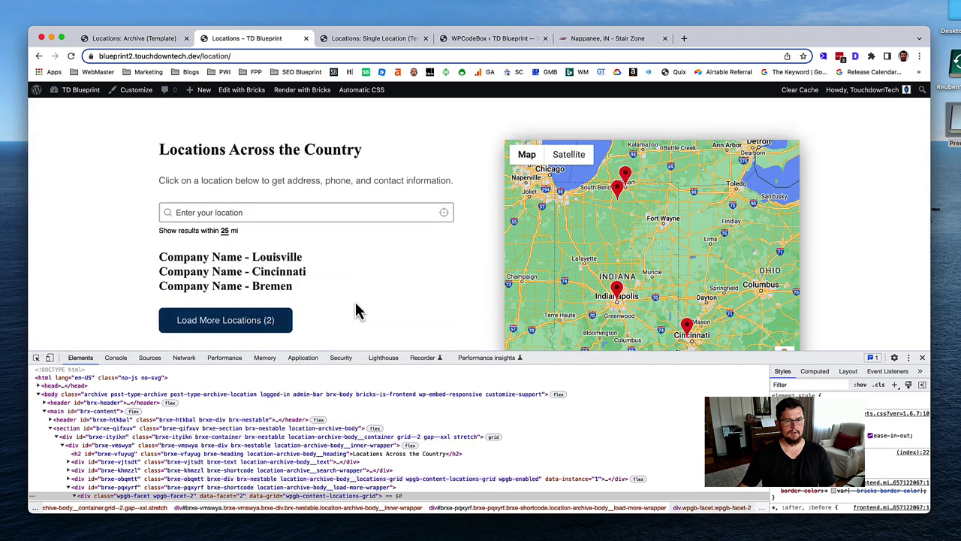
click(267, 324)
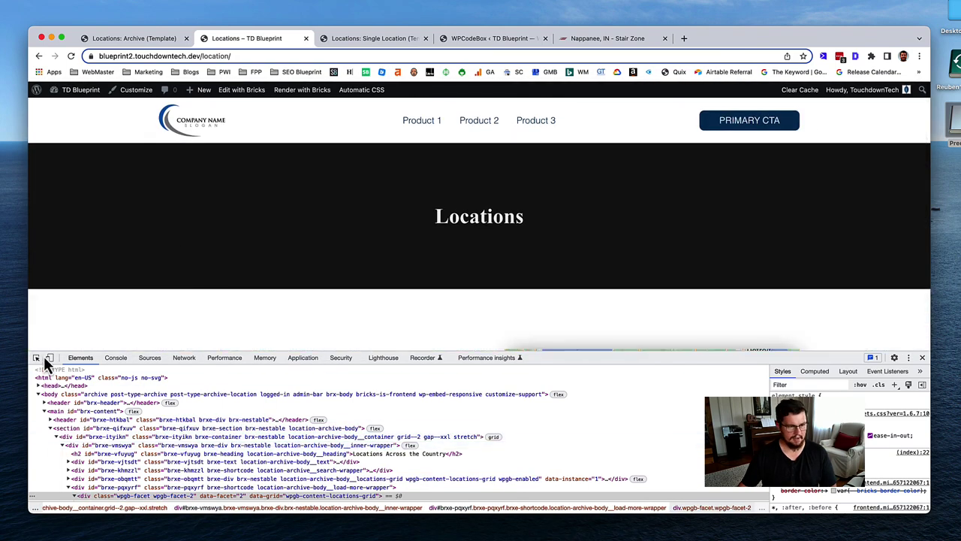
Step: Inspect the header's Primary CTA button on the Locations page to examine its styles
click(37, 358)
click(759, 116)
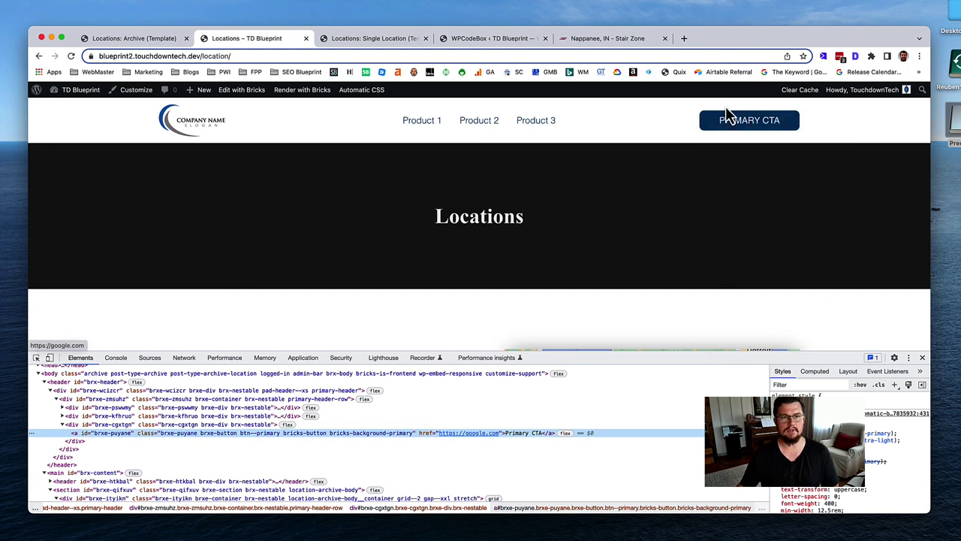
click(378, 41)
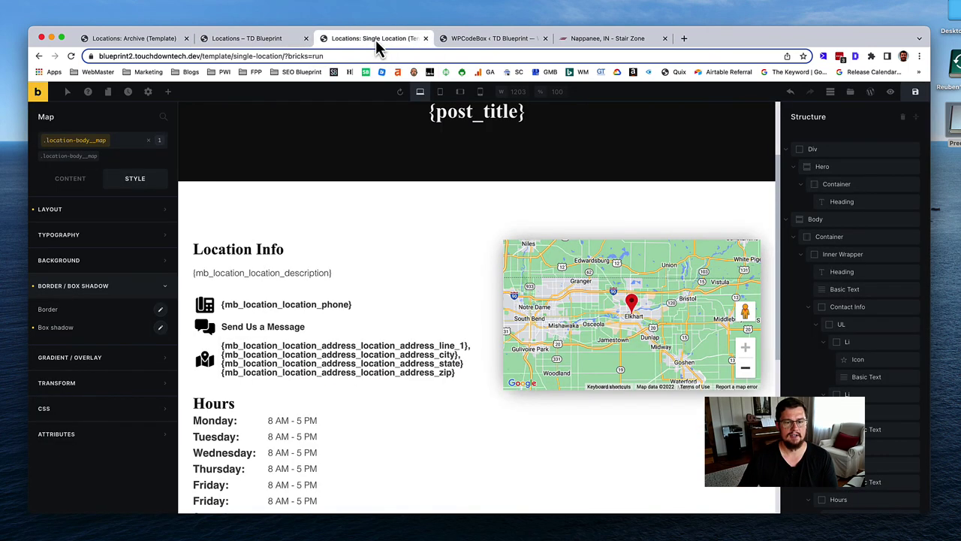
Step: Change the hover block's background property back to background-color in the Global CSS snippet and save it
click(487, 41)
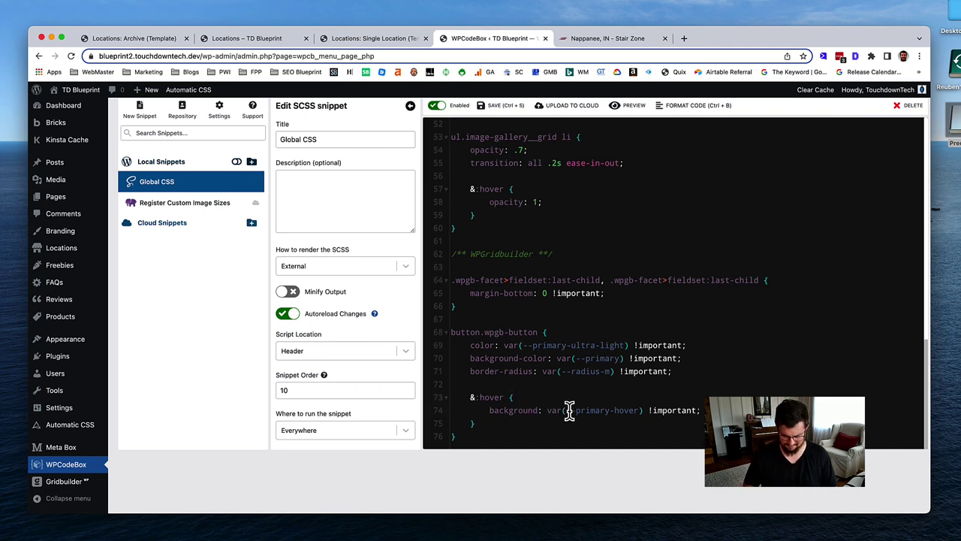
text(-color)
key(Escape)
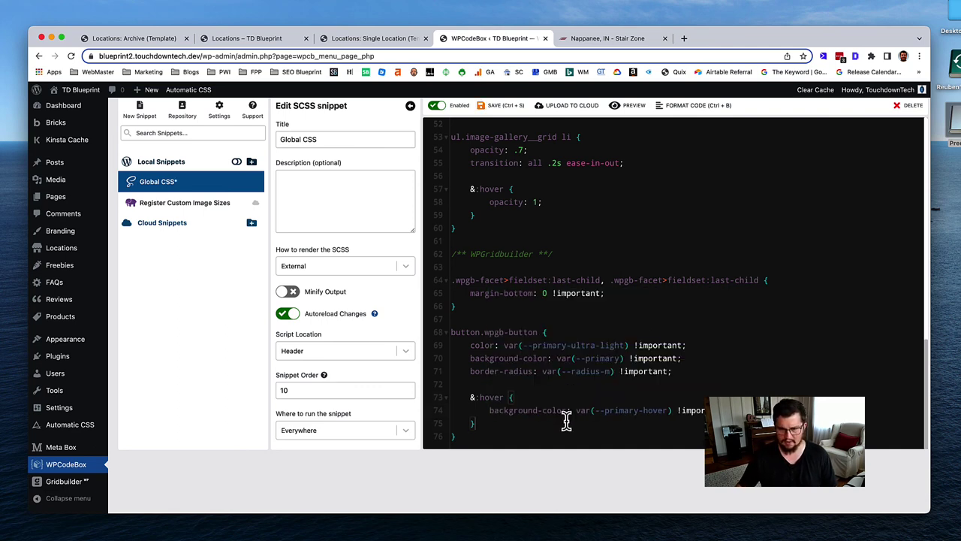
click(505, 106)
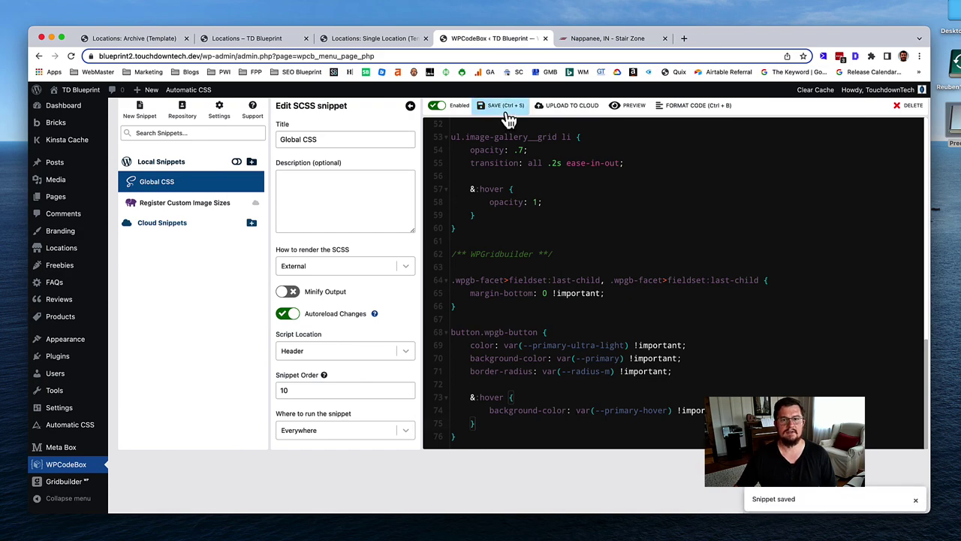
Step: Reload the Locations page, check the Load More Locations button's hover state and load more locations with it
click(248, 38)
scroll(359, 274, down, 10)
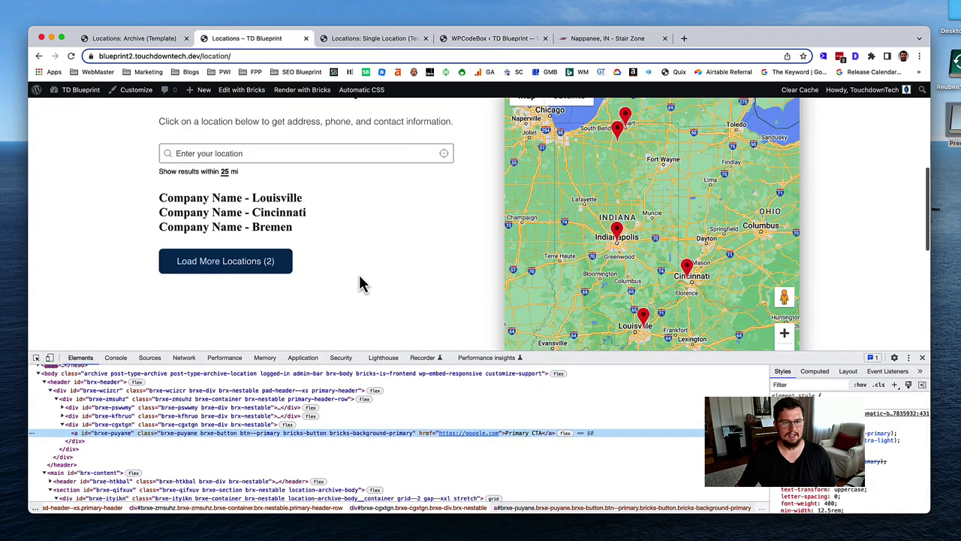
click(266, 202)
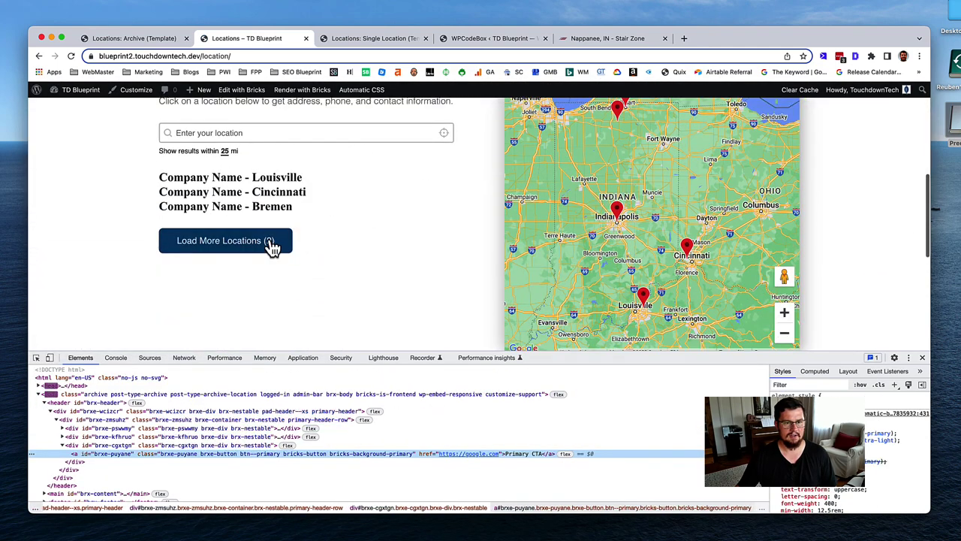
click(415, 248)
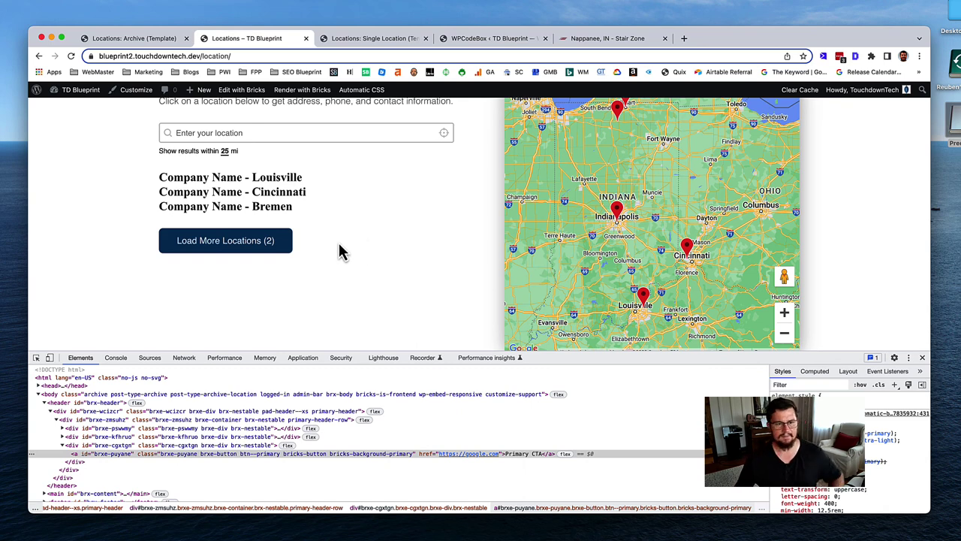
click(231, 251)
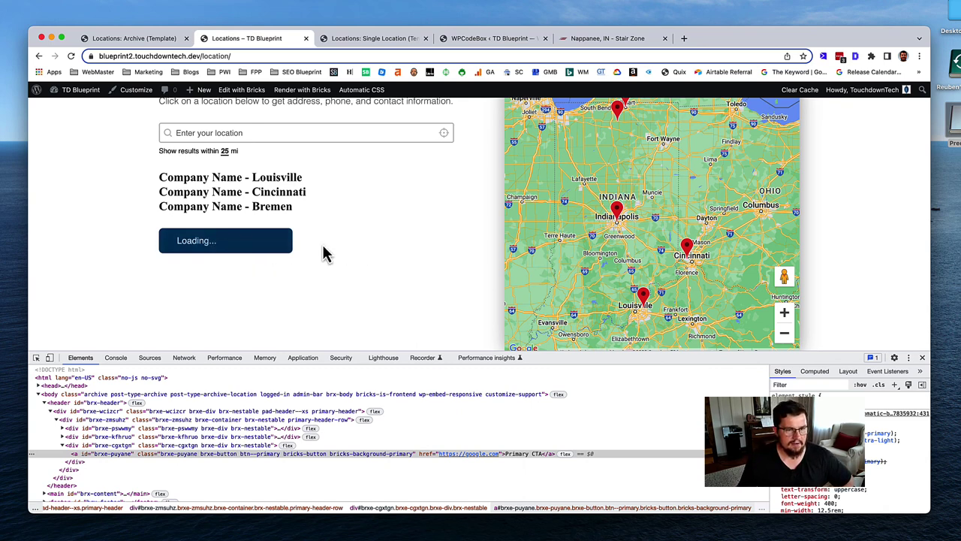
scroll(339, 276, up, 2)
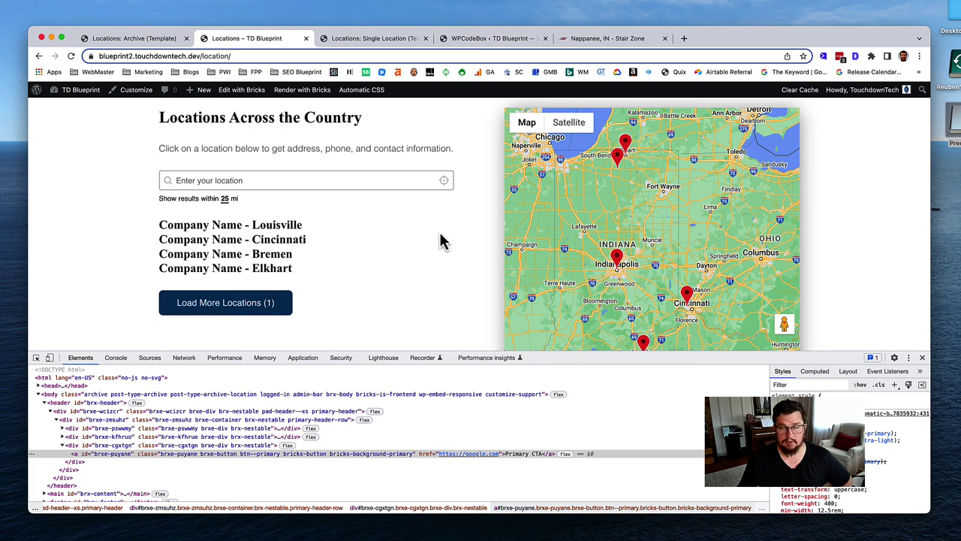
Step: In the Locations archive template, select the location query loop's class and review its content settings
click(158, 39)
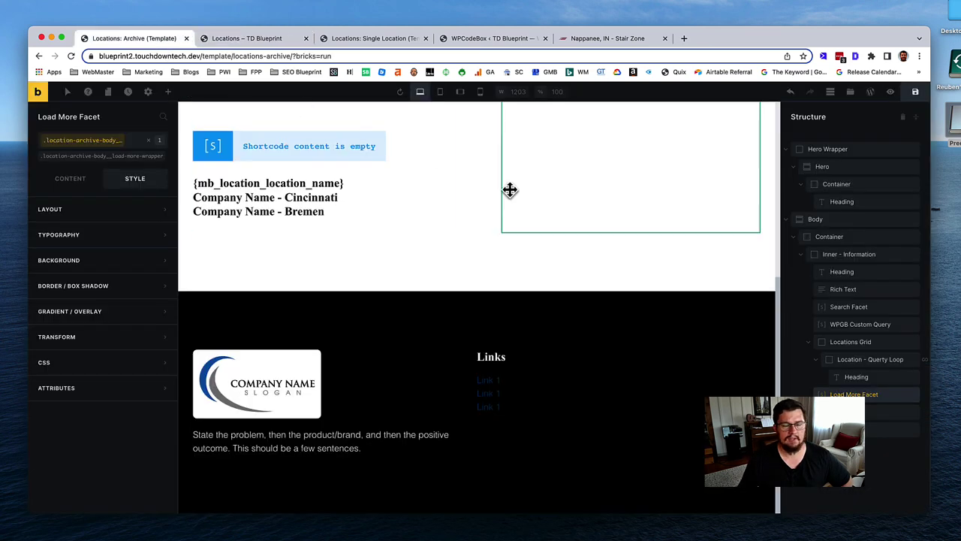
click(322, 192)
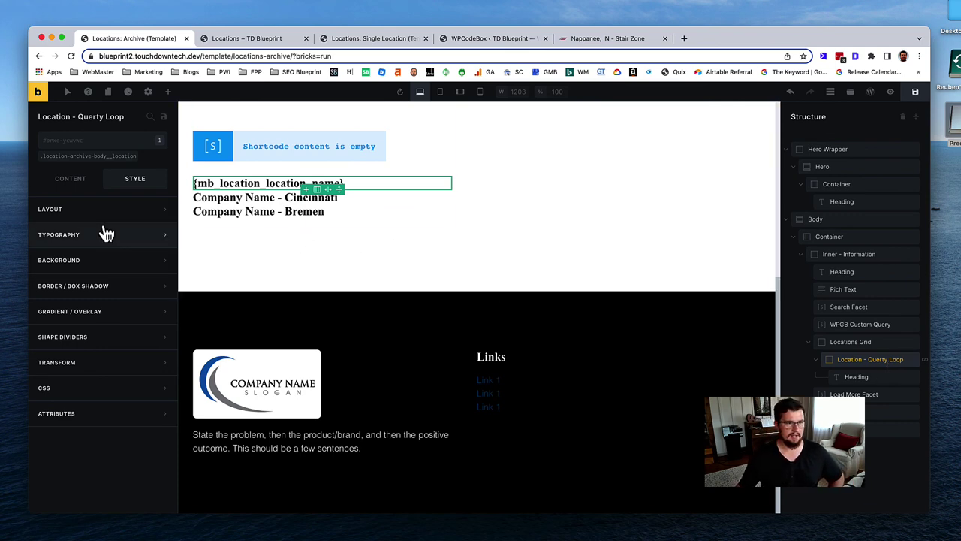
click(87, 157)
click(70, 180)
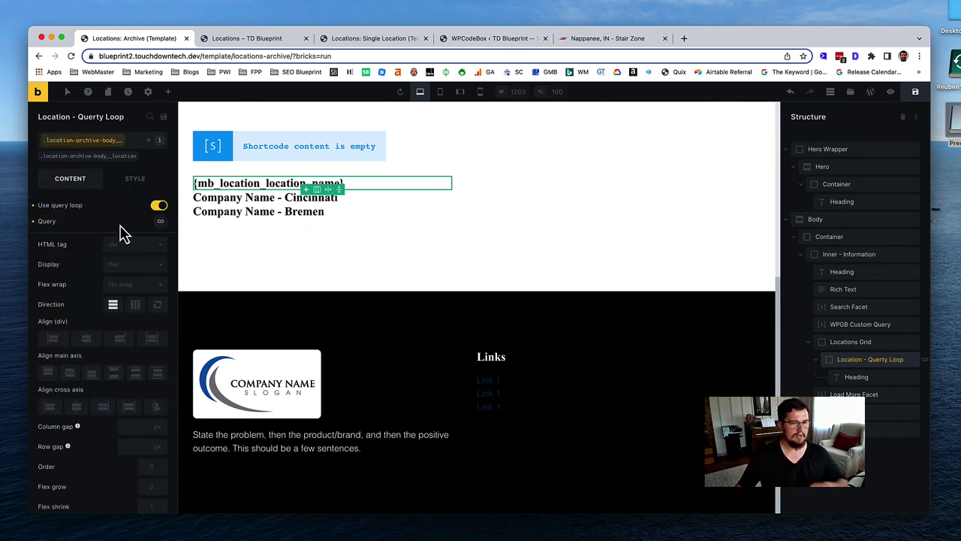
scroll(105, 441, down, 1)
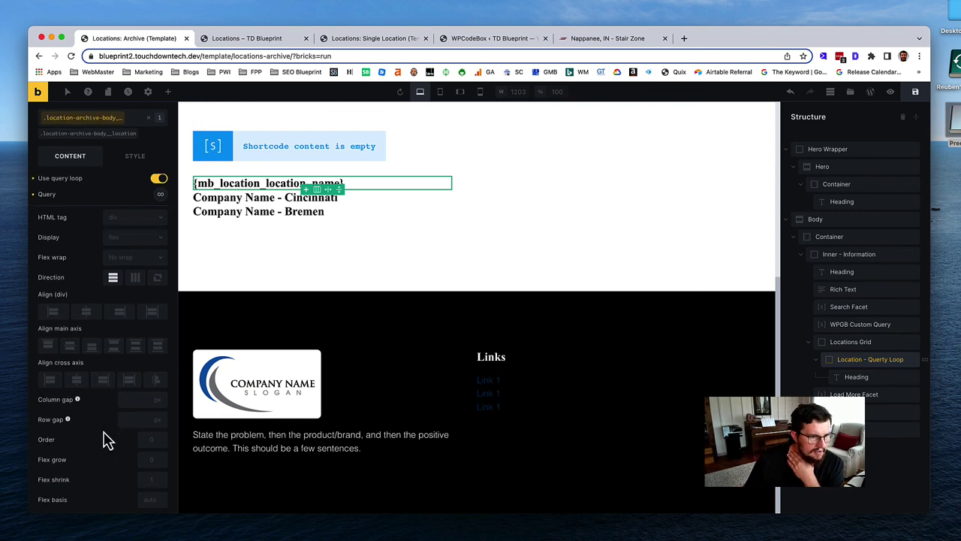
scroll(105, 441, up, 1)
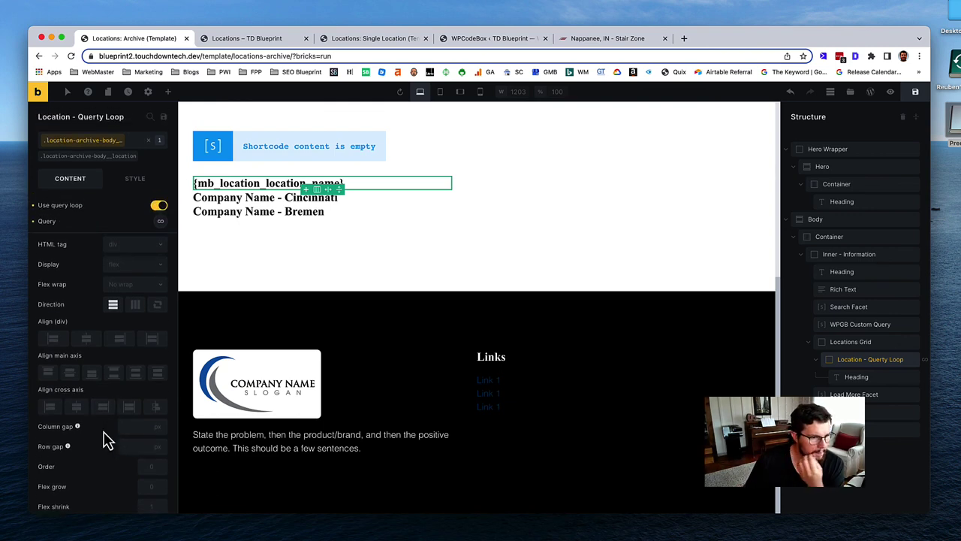
Step: Link the location heading inside the query loop to the dynamic Post link and save the template
click(871, 377)
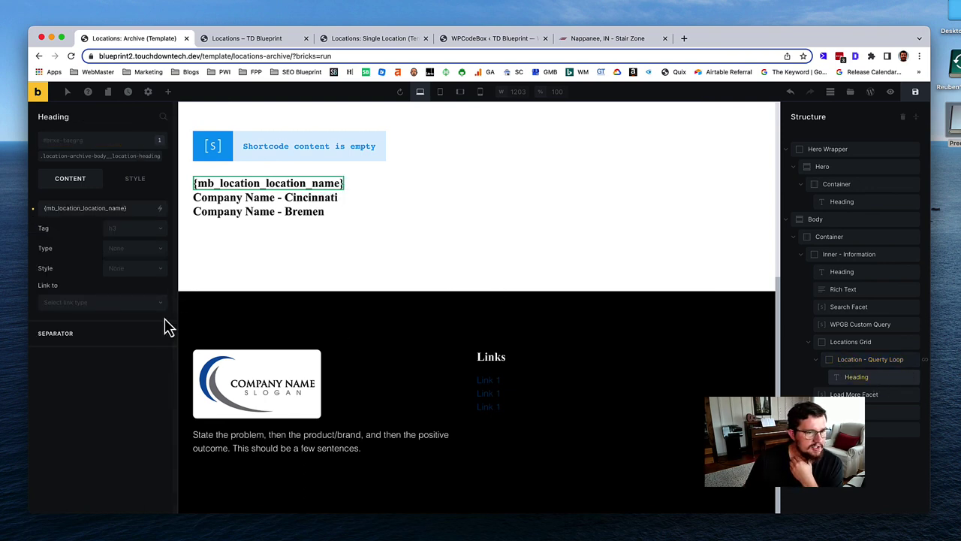
click(124, 315)
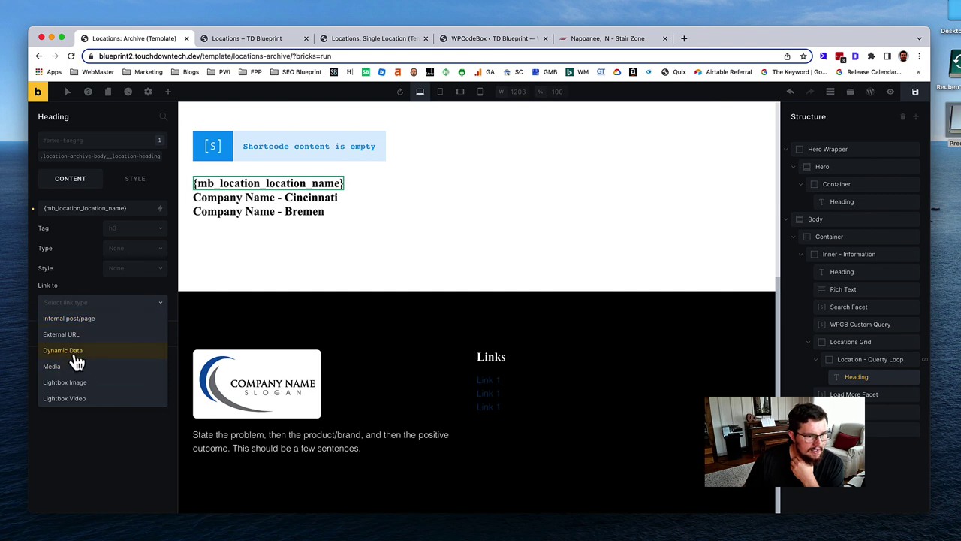
click(73, 349)
click(137, 331)
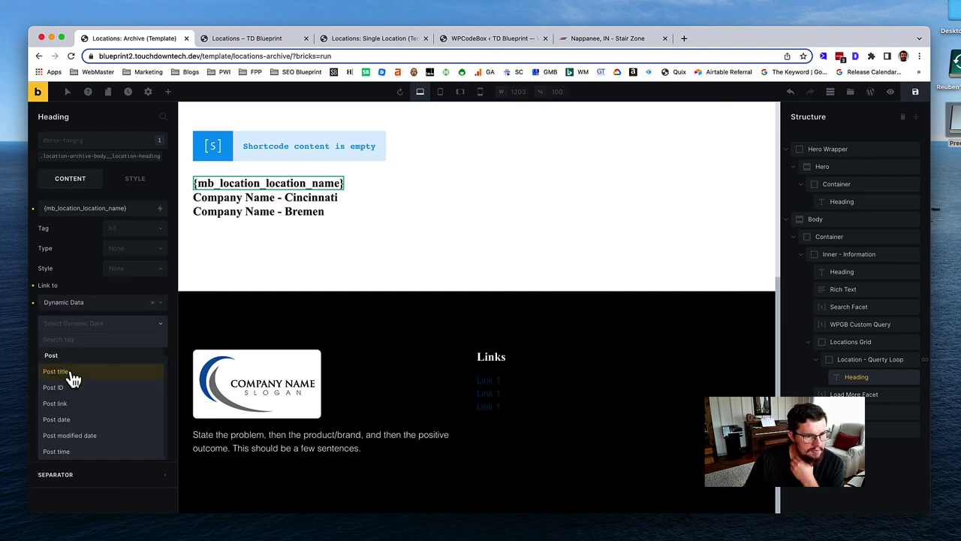
click(67, 404)
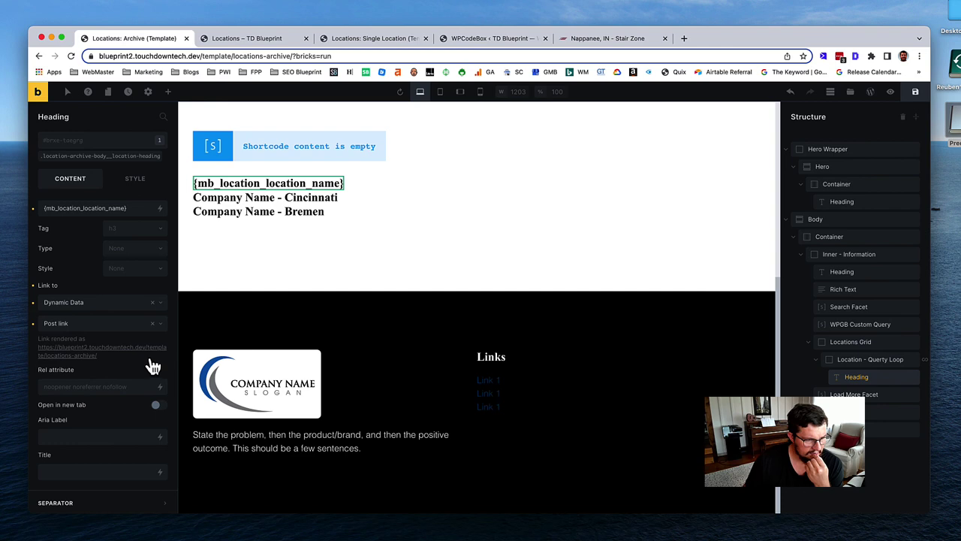
scroll(121, 409, down, 1)
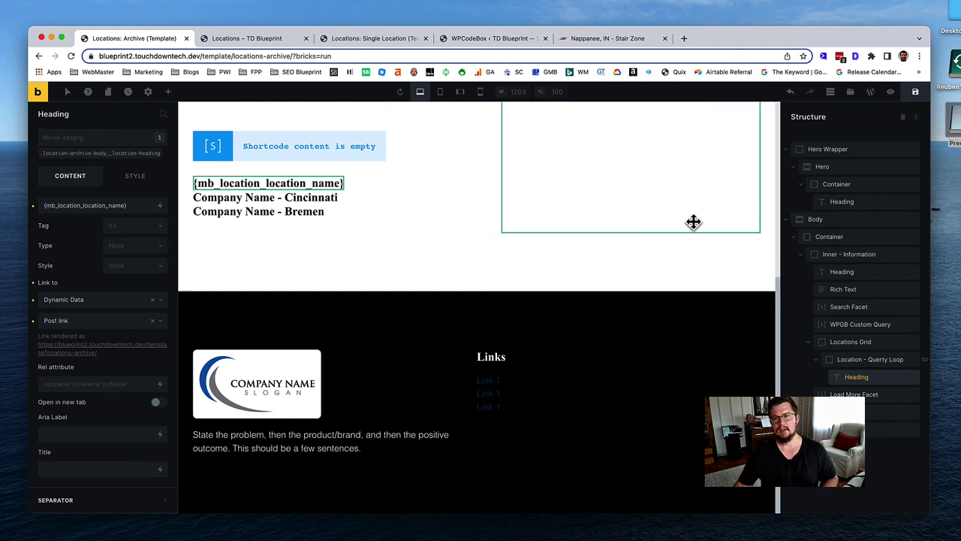
click(915, 97)
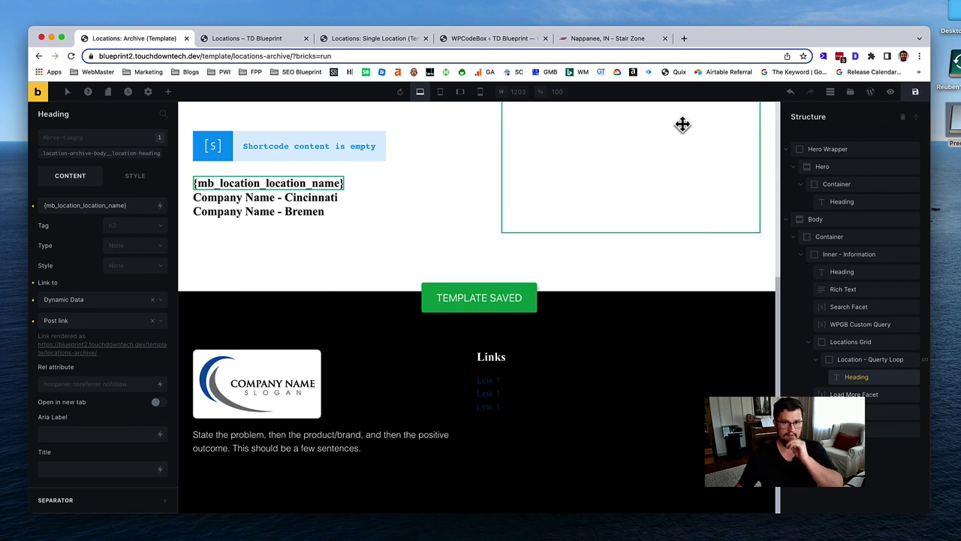
Step: Reload the Locations page, open the Louisville location from the list and review its single location page
click(295, 40)
key(super+r)
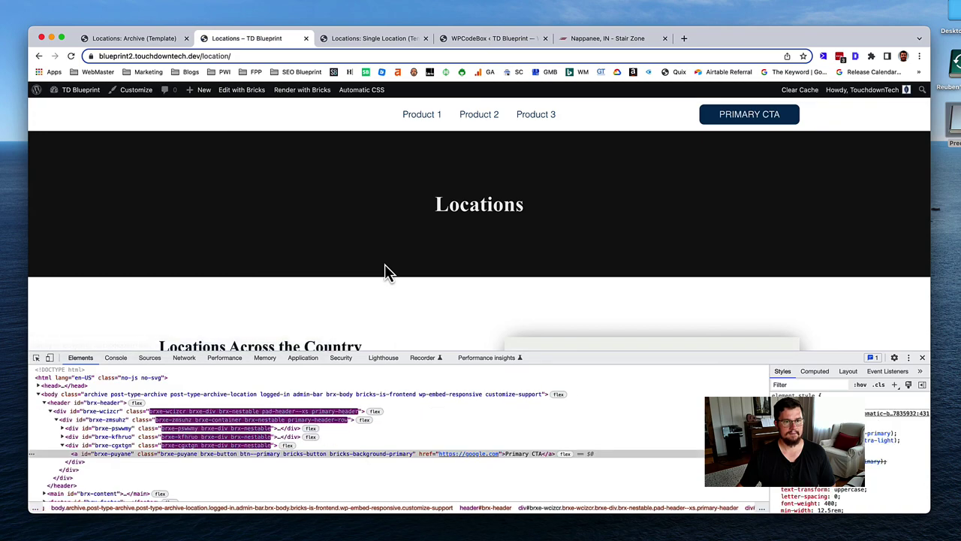
scroll(384, 272, down, 3)
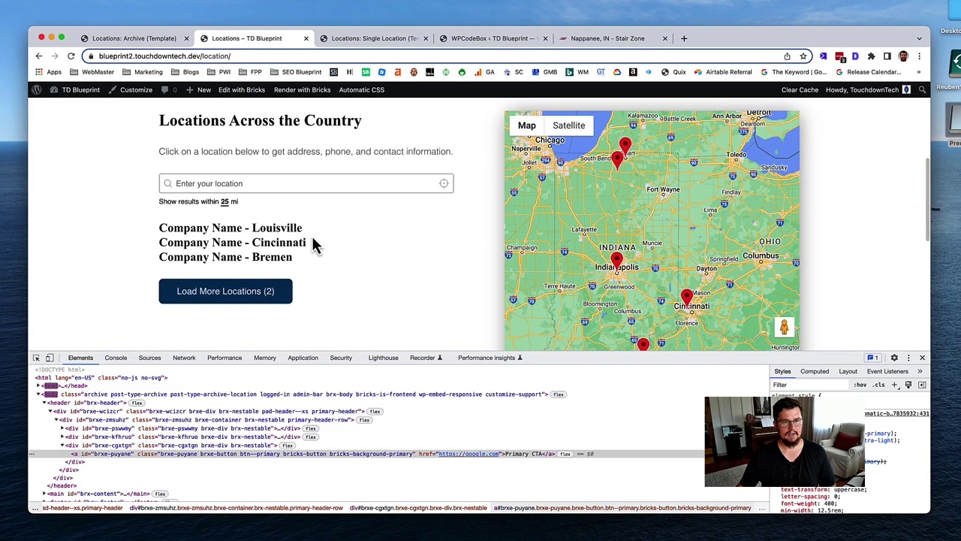
click(259, 231)
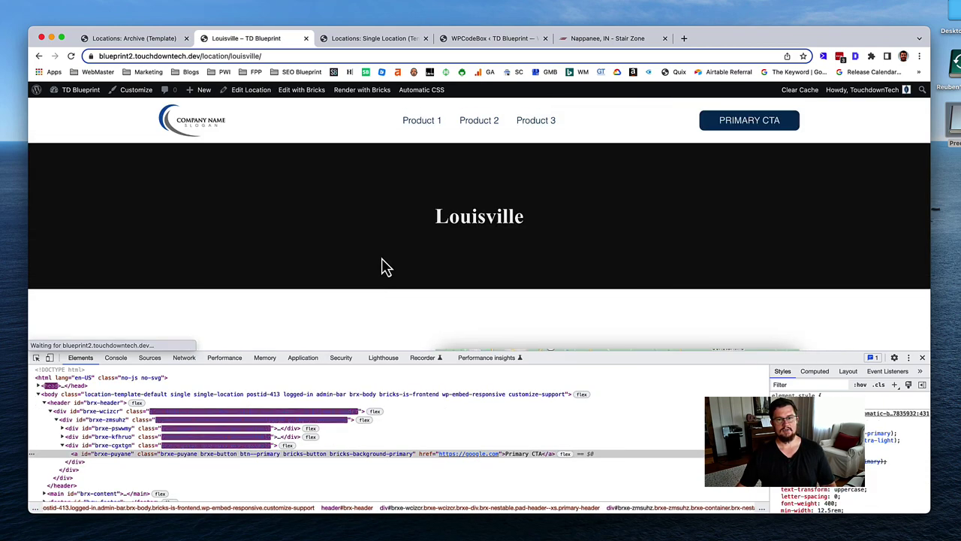
scroll(383, 266, down, 5)
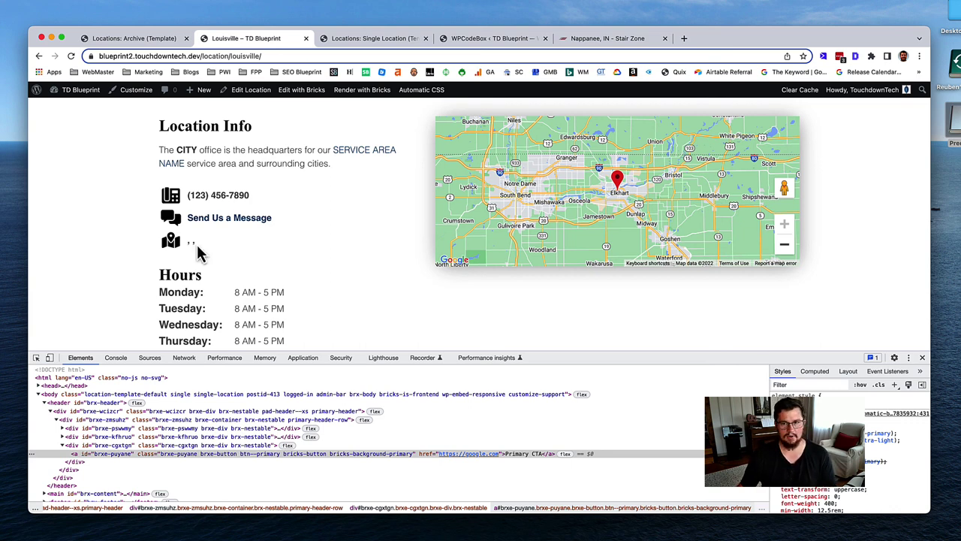
scroll(281, 258, up, 1)
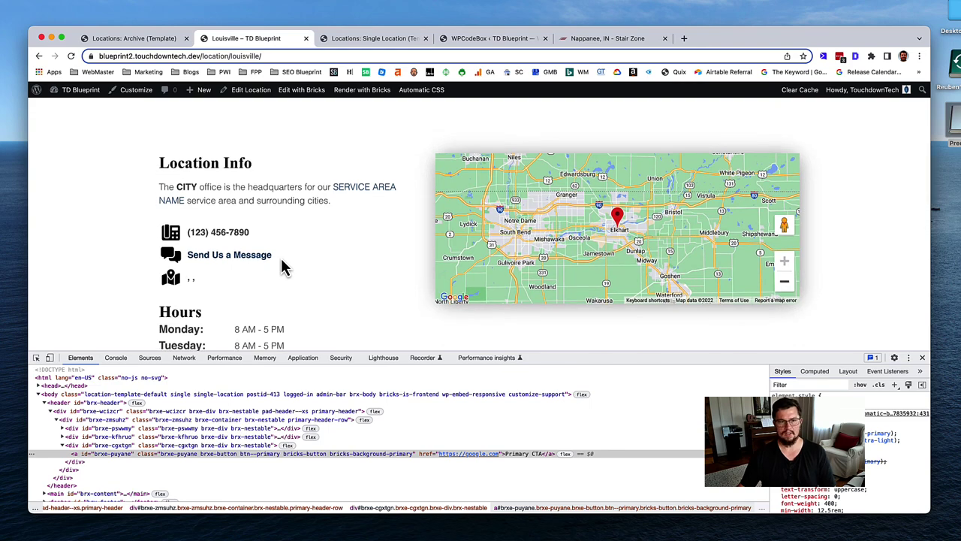
Step: Return to the Locations archive page and close the developer tools
scroll(282, 262, left, 5)
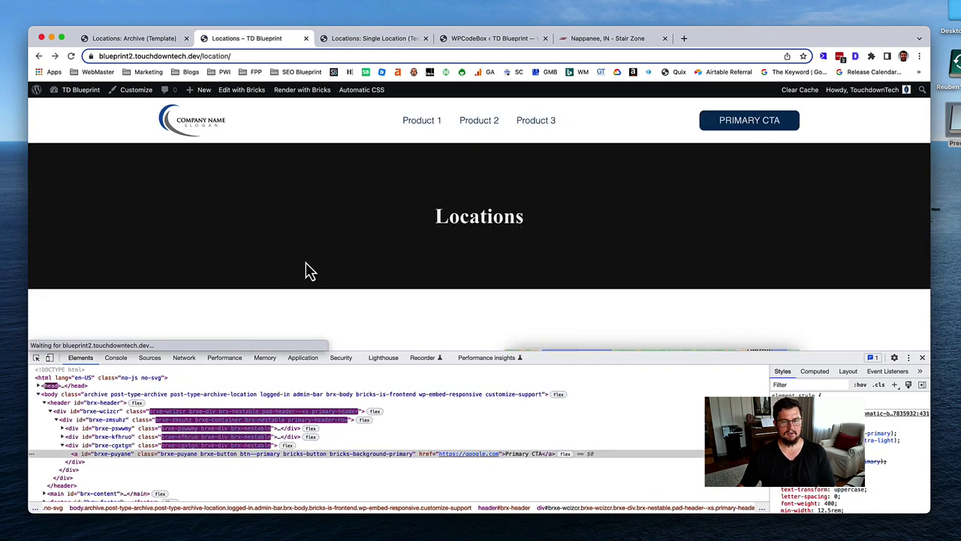
scroll(305, 269, down, 2)
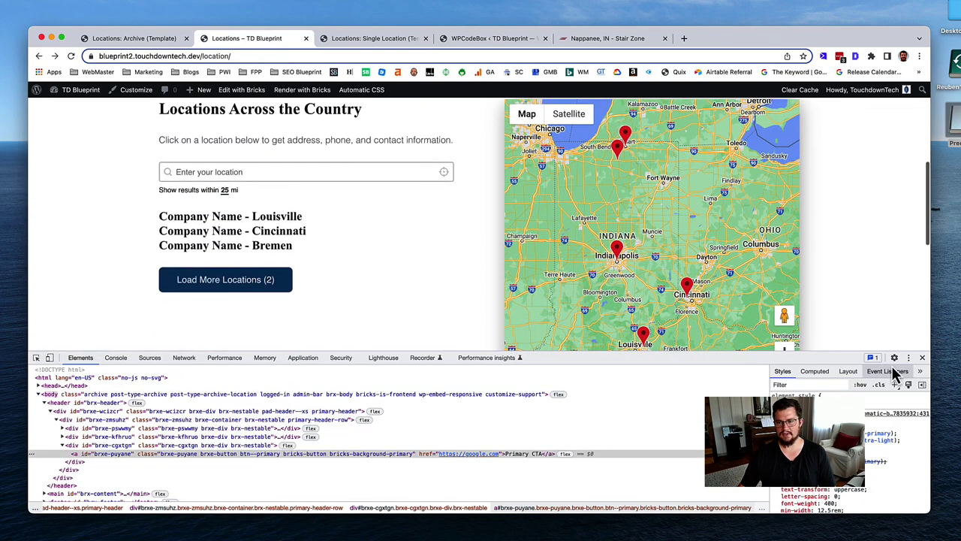
click(922, 357)
scroll(386, 350, up, 5)
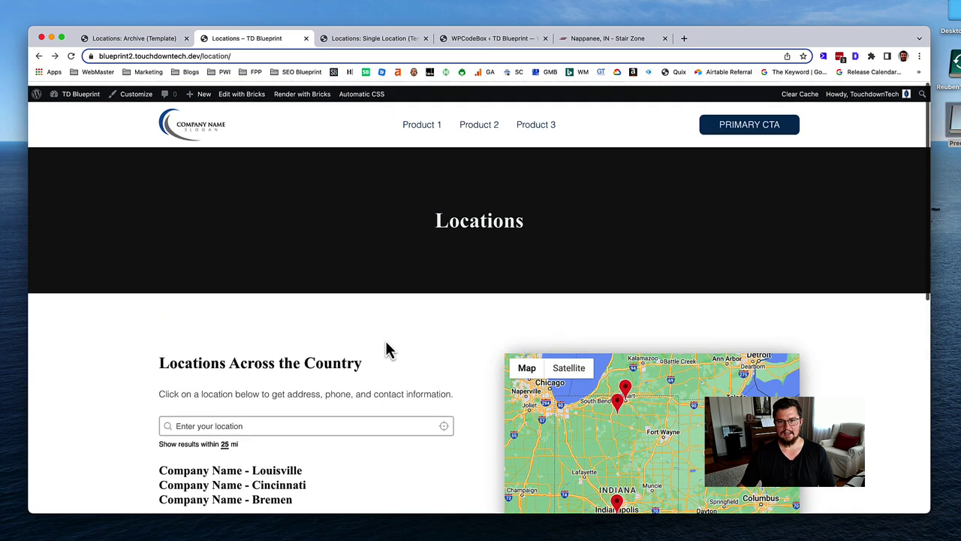
Step: Pan the locations map and zoom in around Indianapolis and Cincinnati to test its filtering of the location list
scroll(386, 342, down, 4)
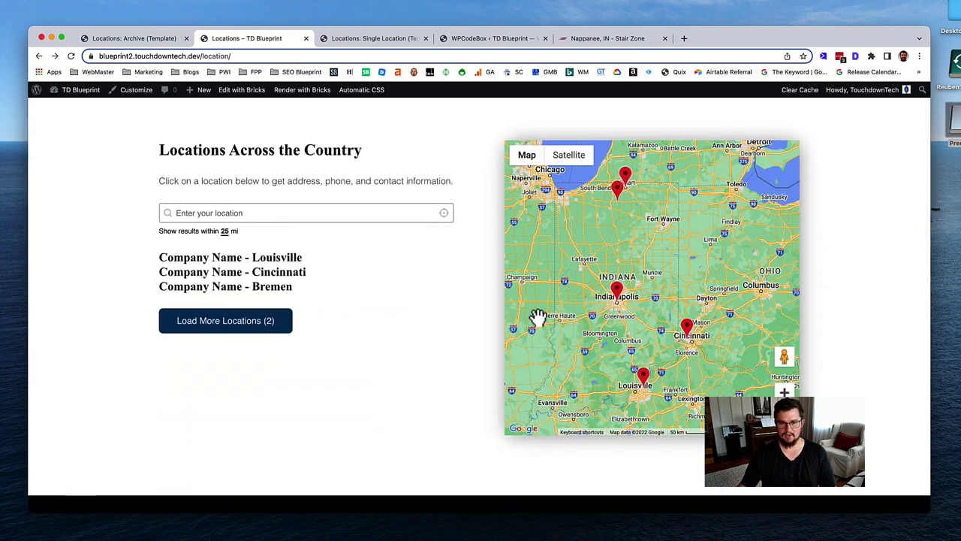
mouse_move(616, 303)
mouse_down()
mouse_move(633, 305)
mouse_move(616, 317)
mouse_up()
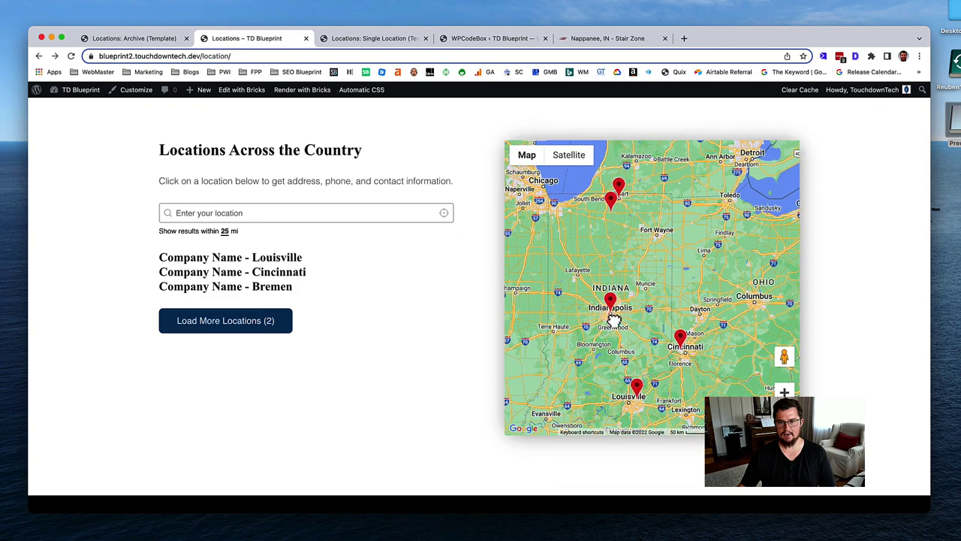
scroll(644, 313, up, 3)
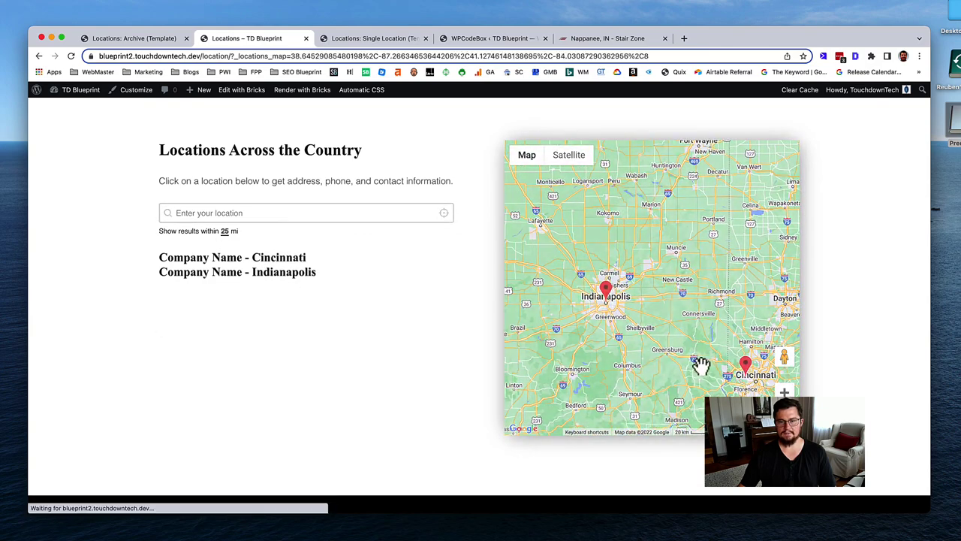
Step: Zoom the locations map back out to the wider region and review the Locations page with its list and map
scroll(739, 361, down, 5)
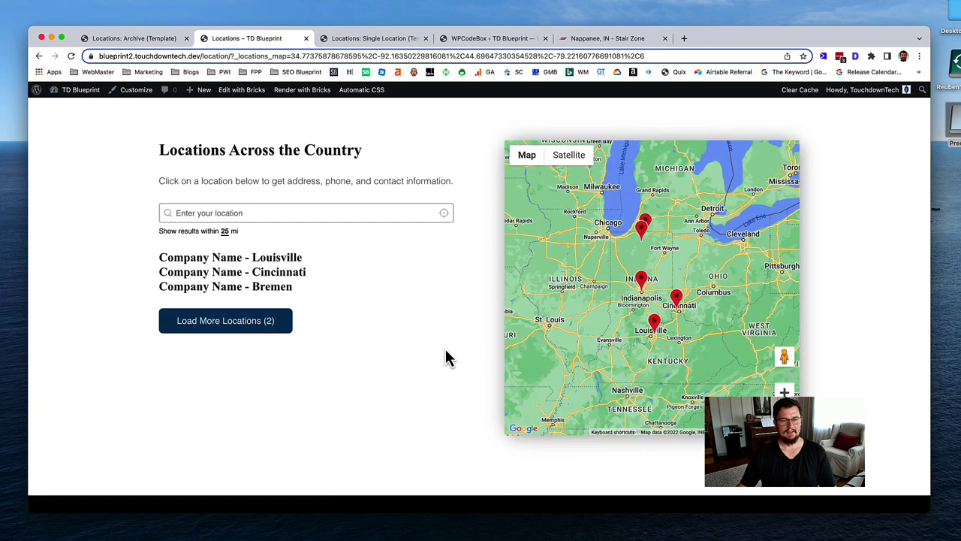
scroll(648, 343, down, 3)
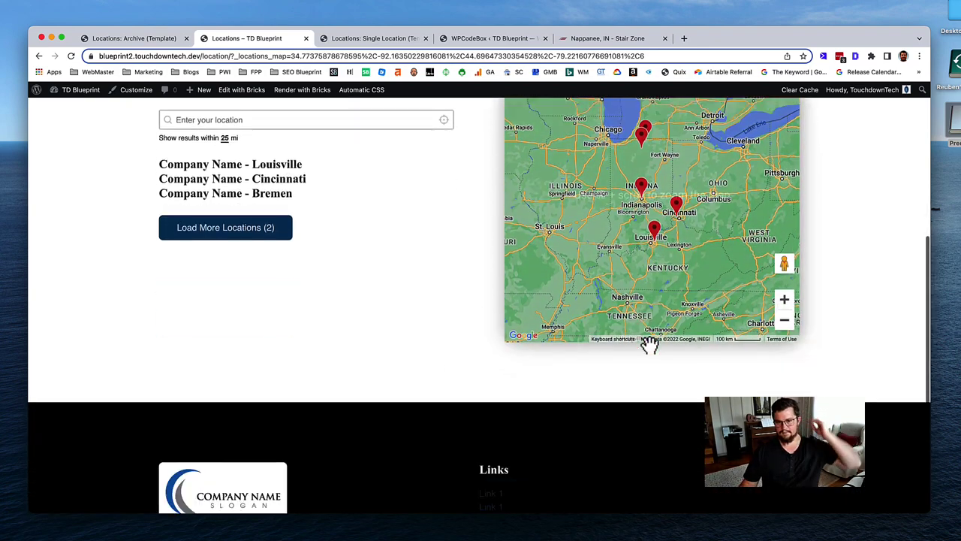
scroll(648, 343, up, 5)
scroll(654, 356, down, 2)
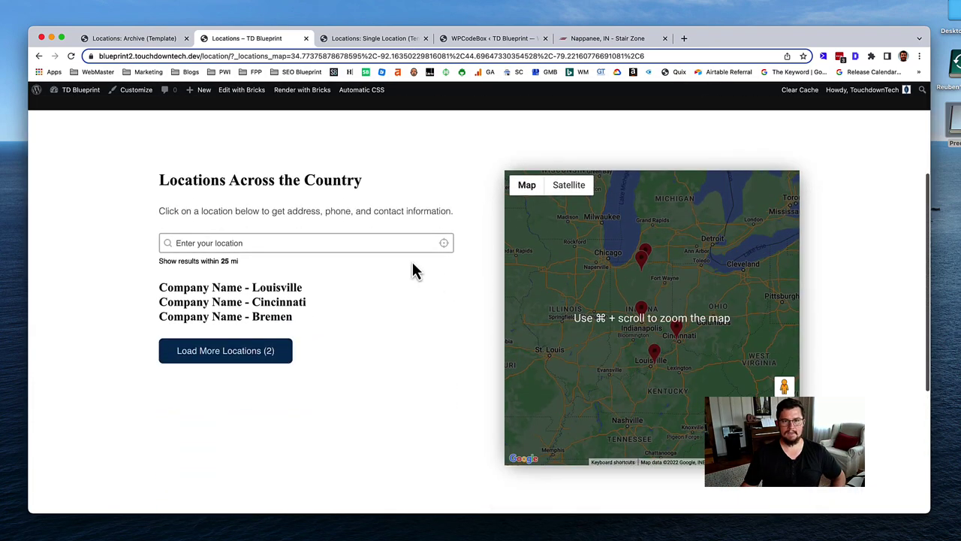
right_click(429, 300)
click(460, 476)
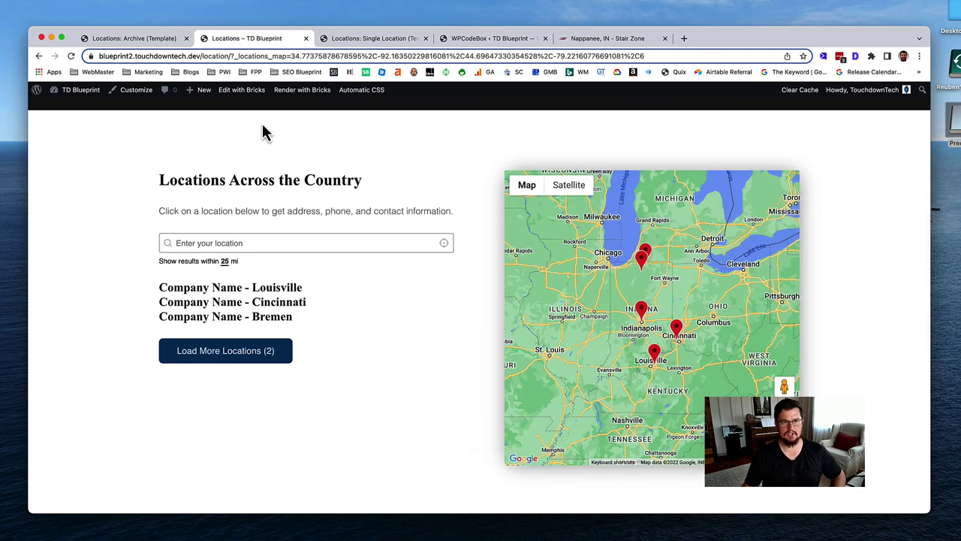
Step: Strip the _locations_map filter query from the Locations page URL, closing the duplicate tab, and load the plain /location/ address
drag(228, 57, 240, 108)
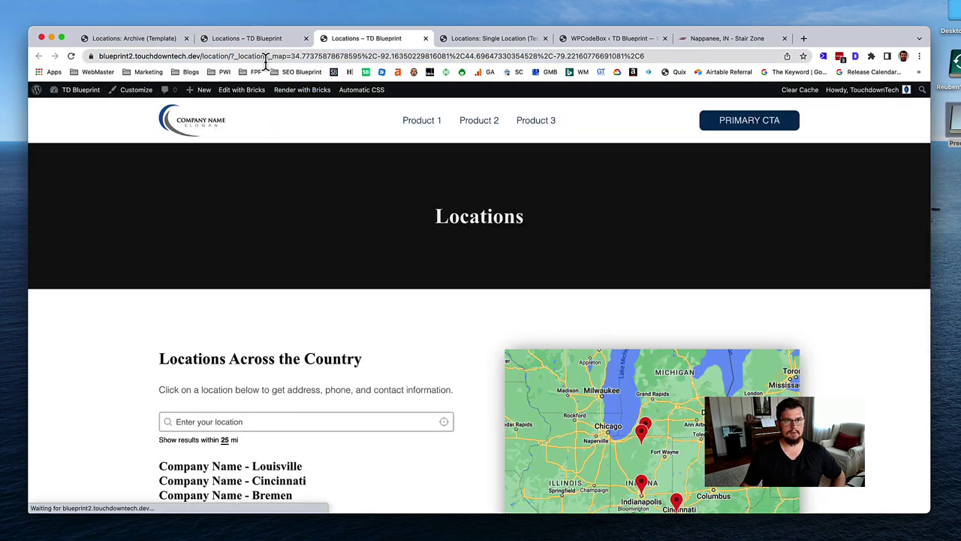
click(425, 39)
click(232, 57)
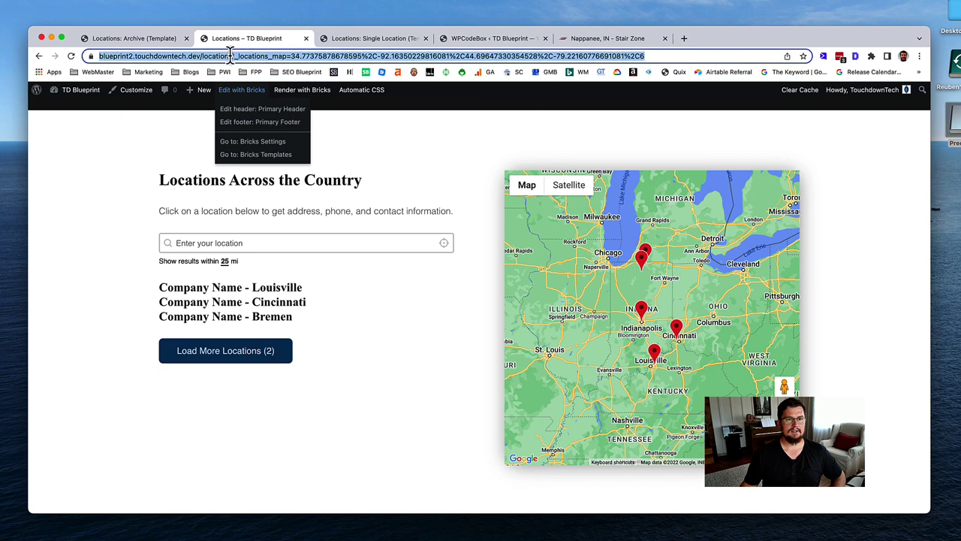
click(232, 57)
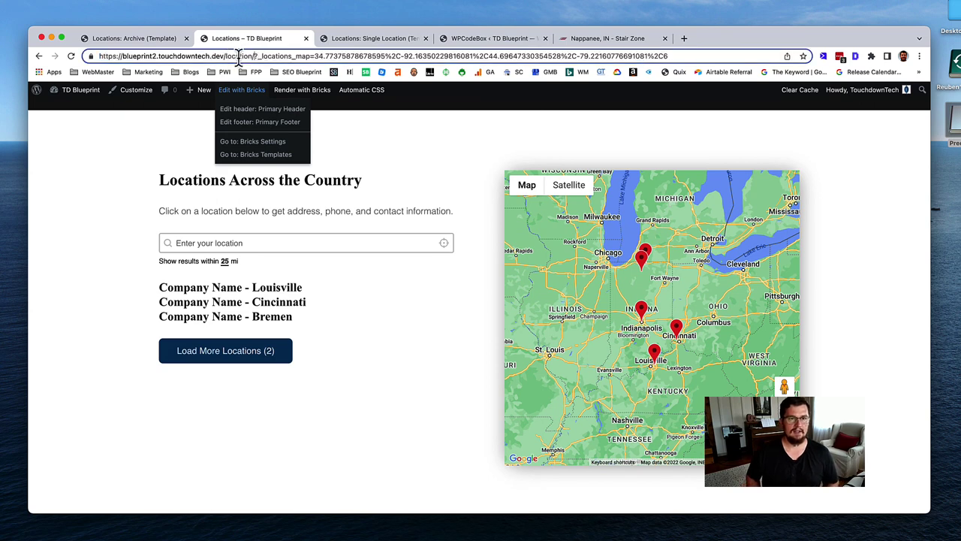
key(shift+End)
key(BackSpace)
key(Return)
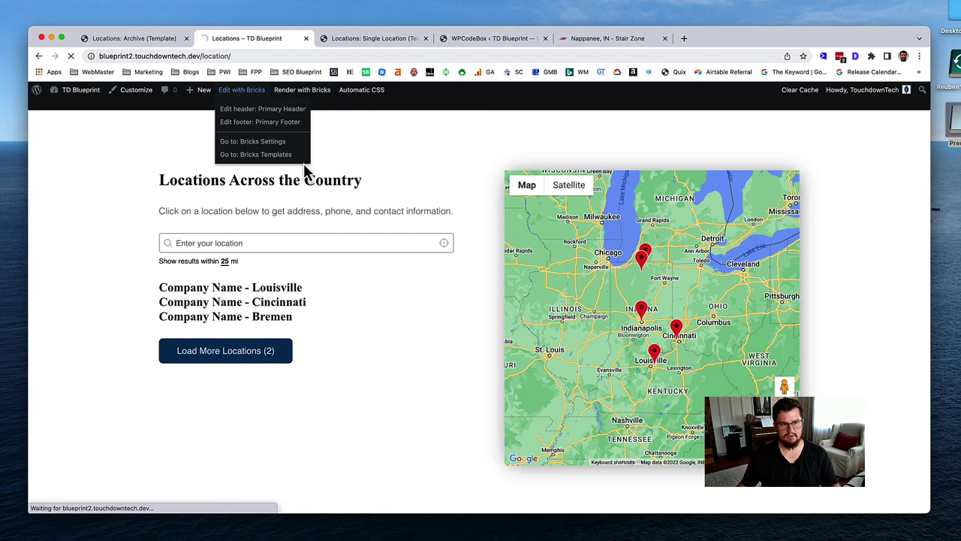
Step: Inspect the Locations page body briefly in the developer tools, close them and review the list beside the map
scroll(368, 300, down, 3)
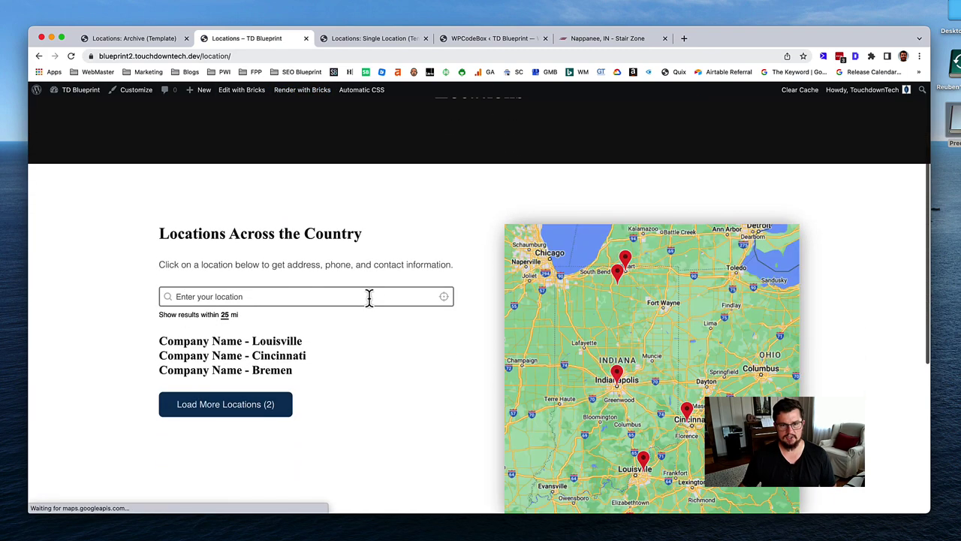
scroll(369, 298, down, 3)
right_click(369, 299)
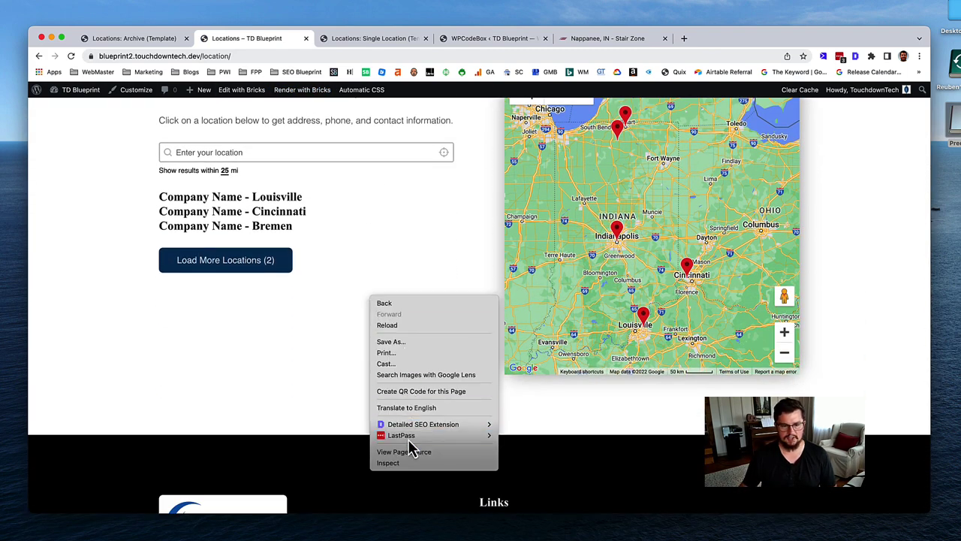
click(412, 464)
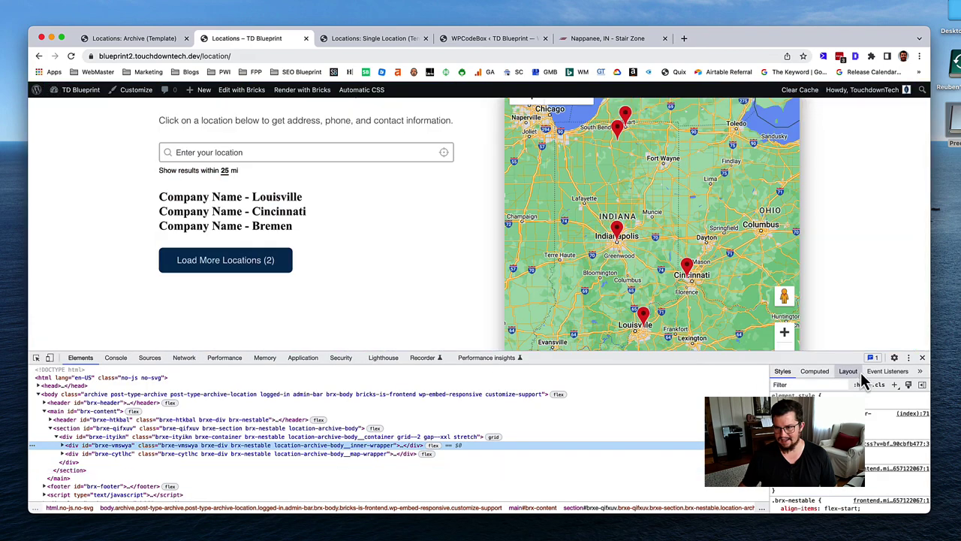
click(923, 359)
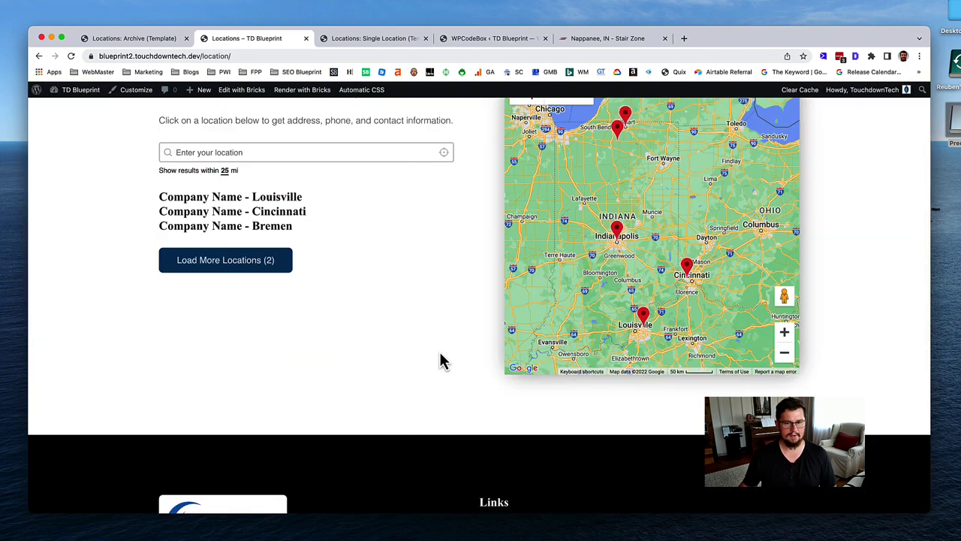
scroll(439, 366, up, 3)
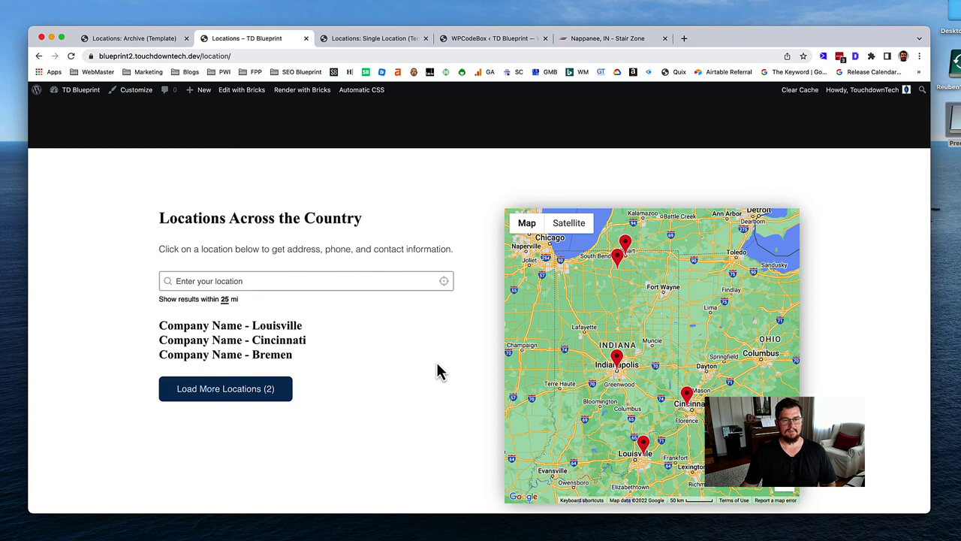
scroll(439, 369, down, 2)
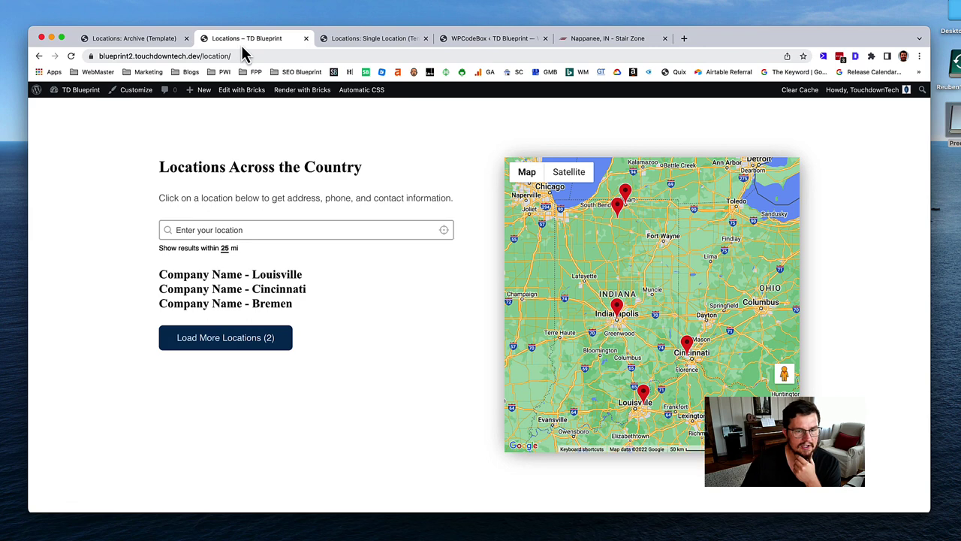
Step: Add the grid--2 and gap--l classes to the Locations Grid in the archive template and save it
click(152, 42)
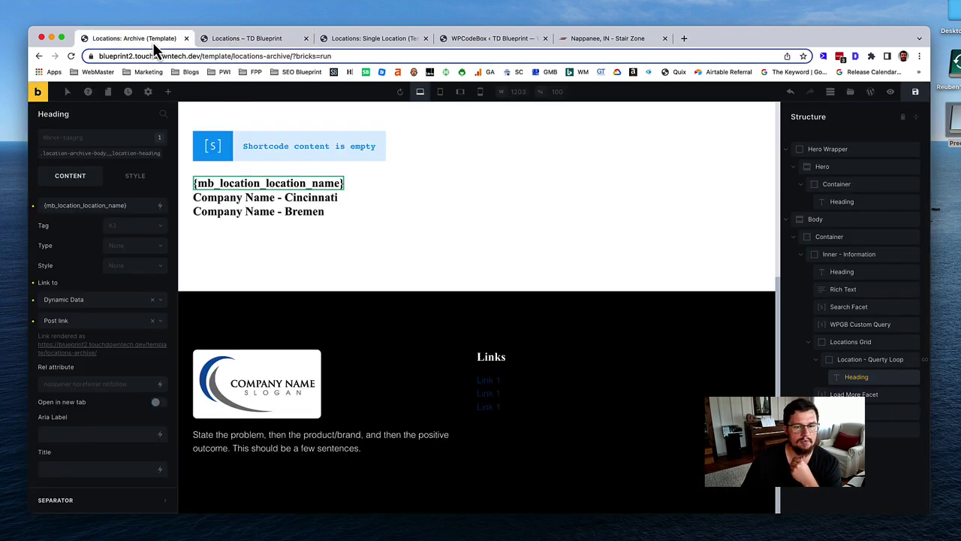
click(869, 346)
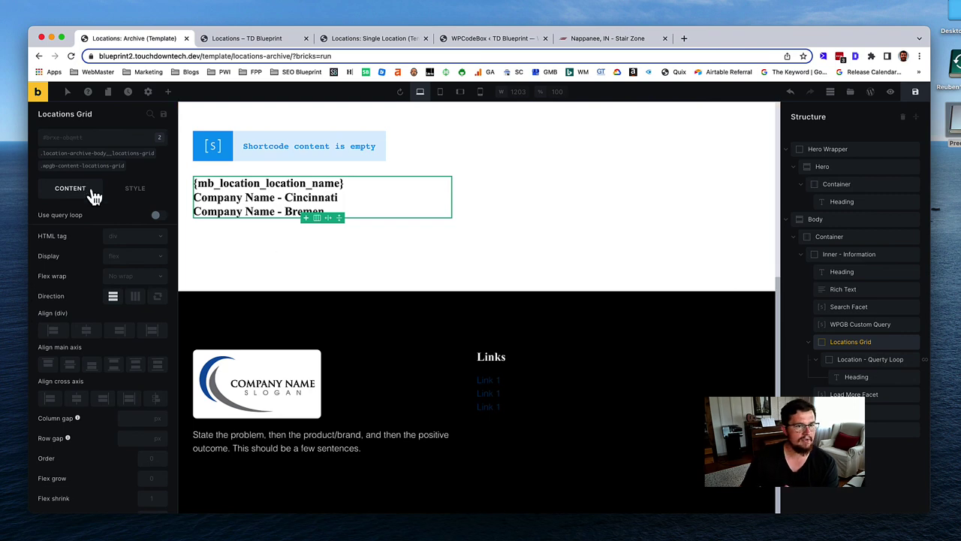
click(110, 142)
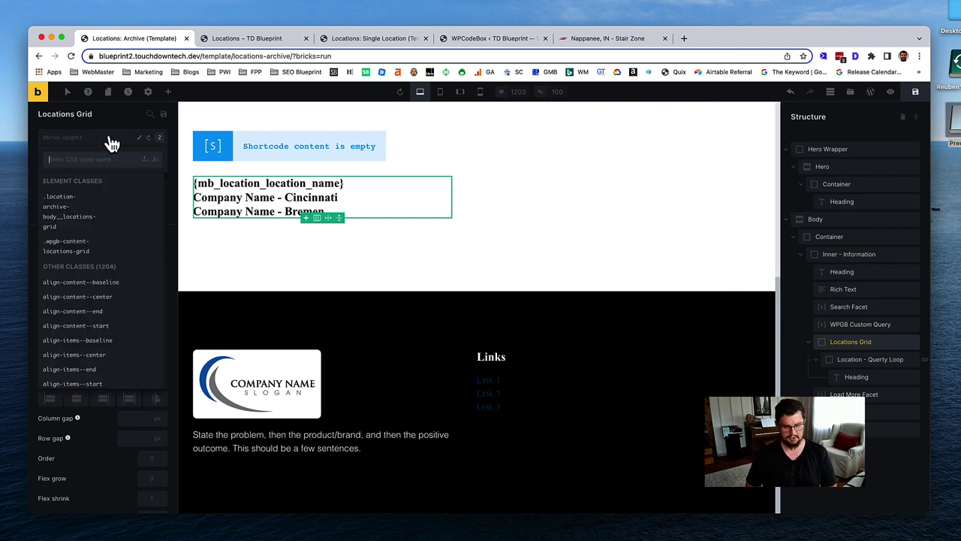
text(grid)
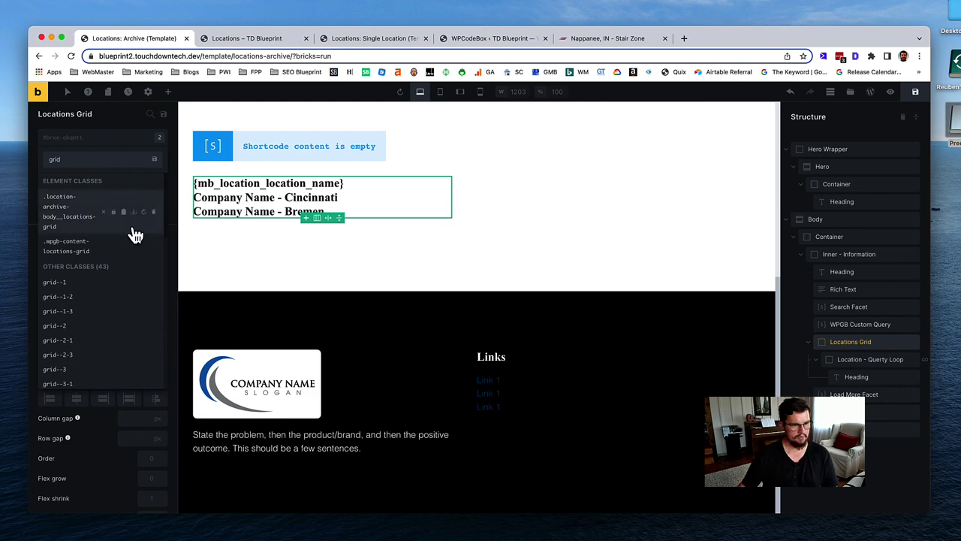
click(80, 326)
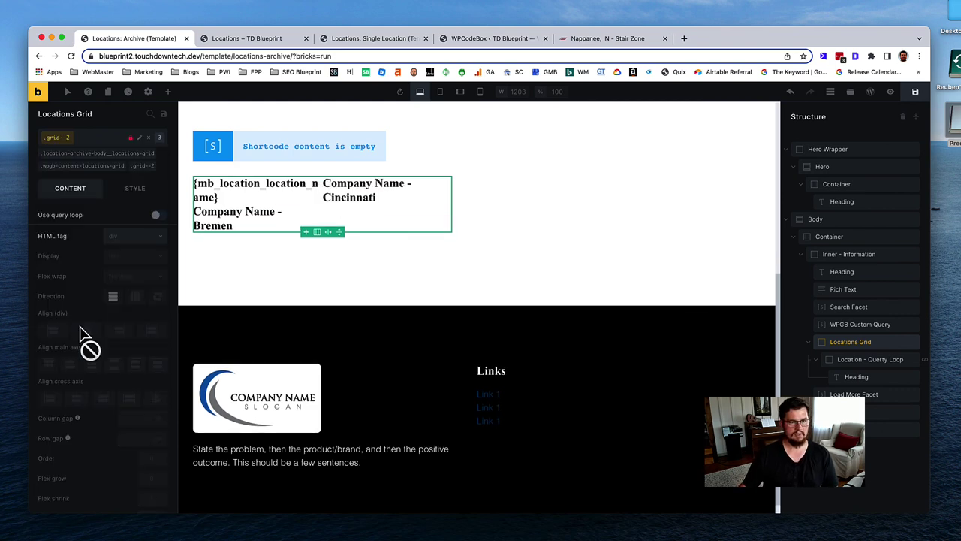
click(94, 144)
text(gap)
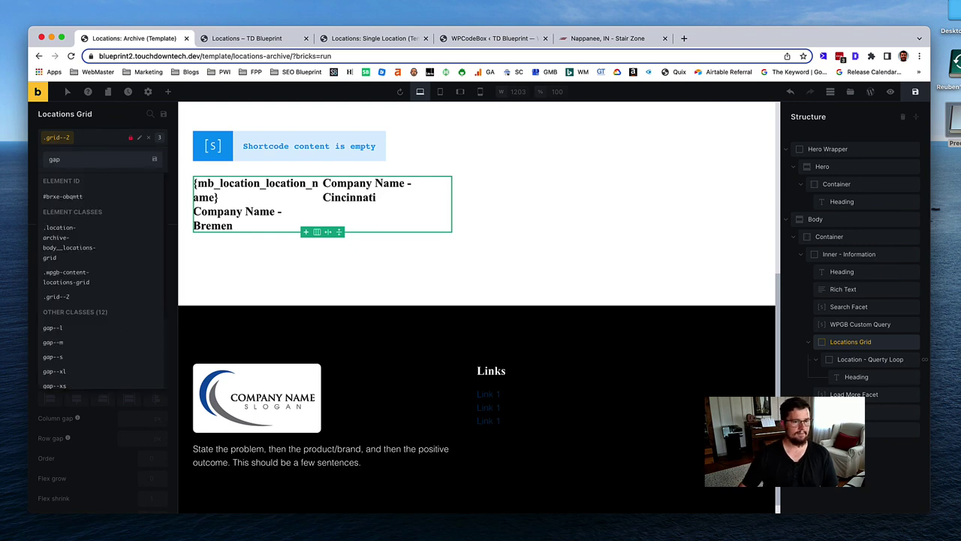
click(71, 328)
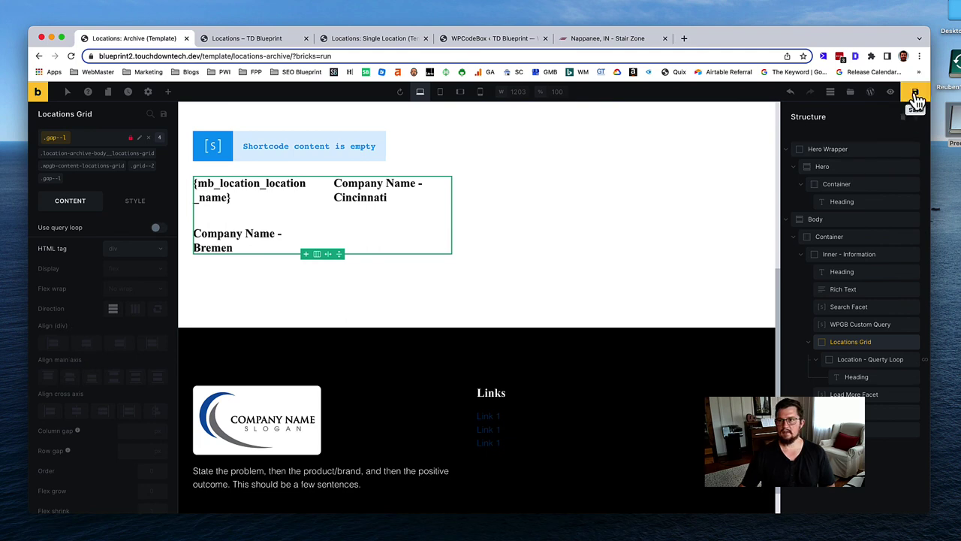
Step: Reload the Locations page and review the layout of the location list
click(246, 41)
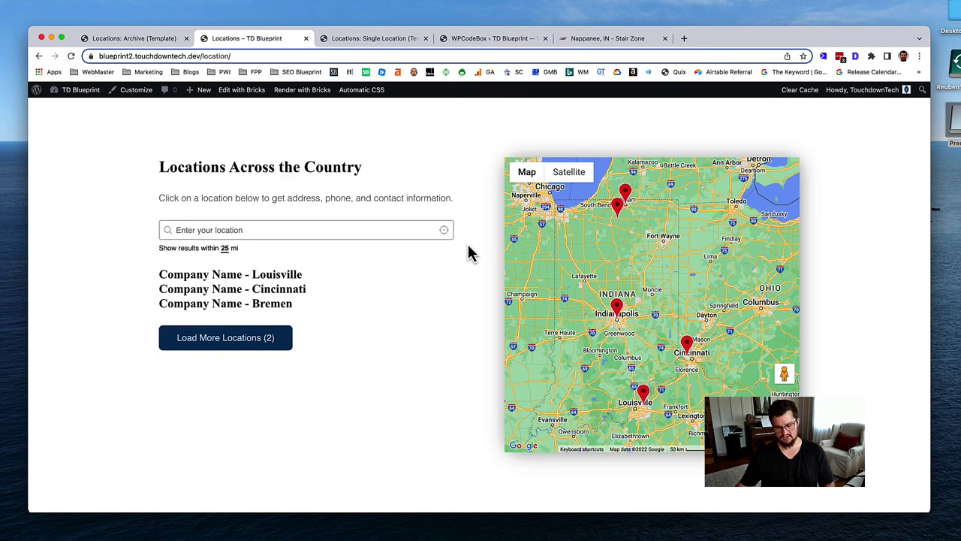
key(super+r)
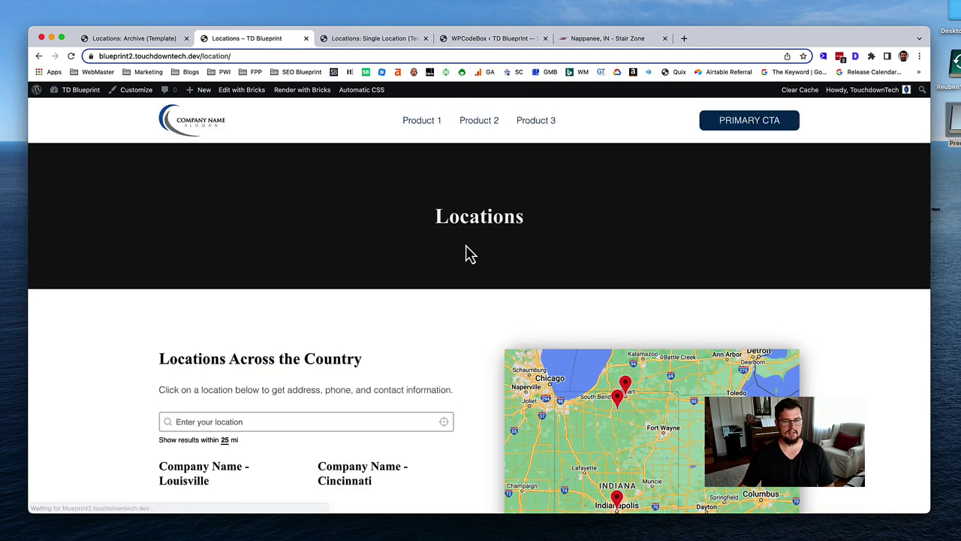
scroll(404, 276, down, 1)
scroll(404, 276, down, 1)
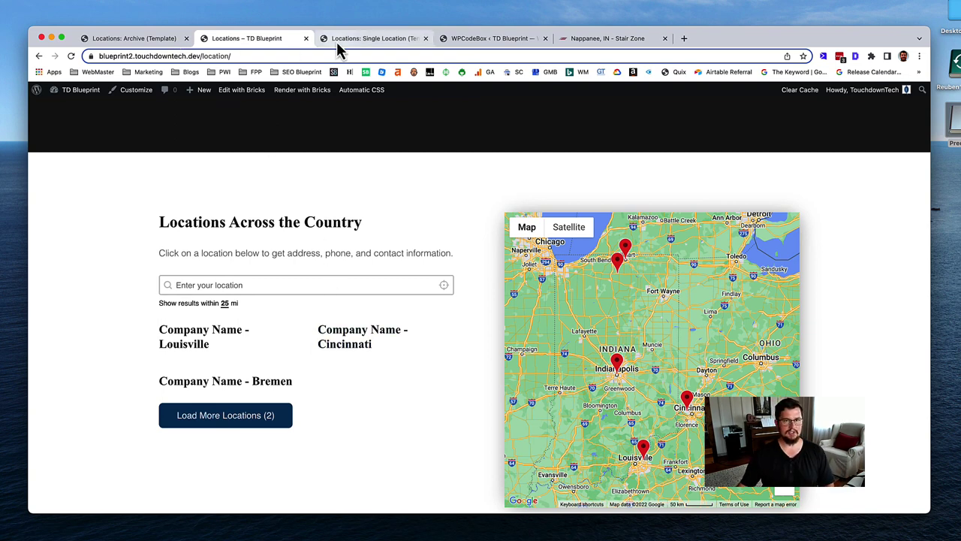
Step: Close the Single Location and Locations Archive template editors, leaving the Single Location site without saving
click(364, 39)
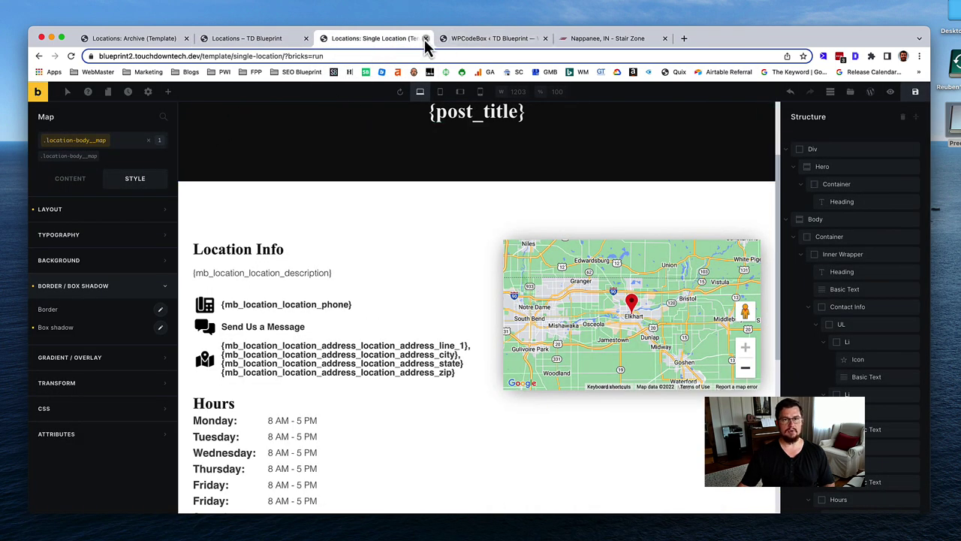
click(425, 39)
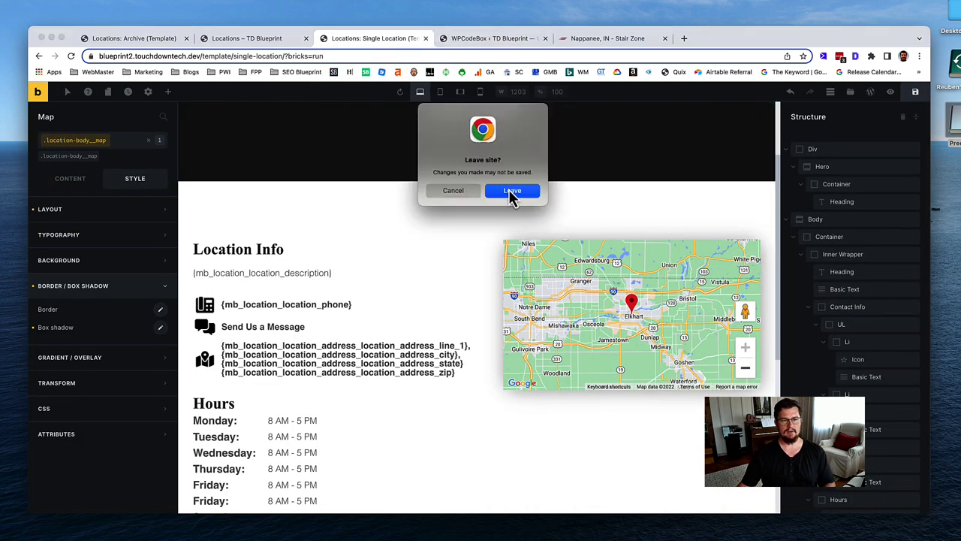
click(511, 192)
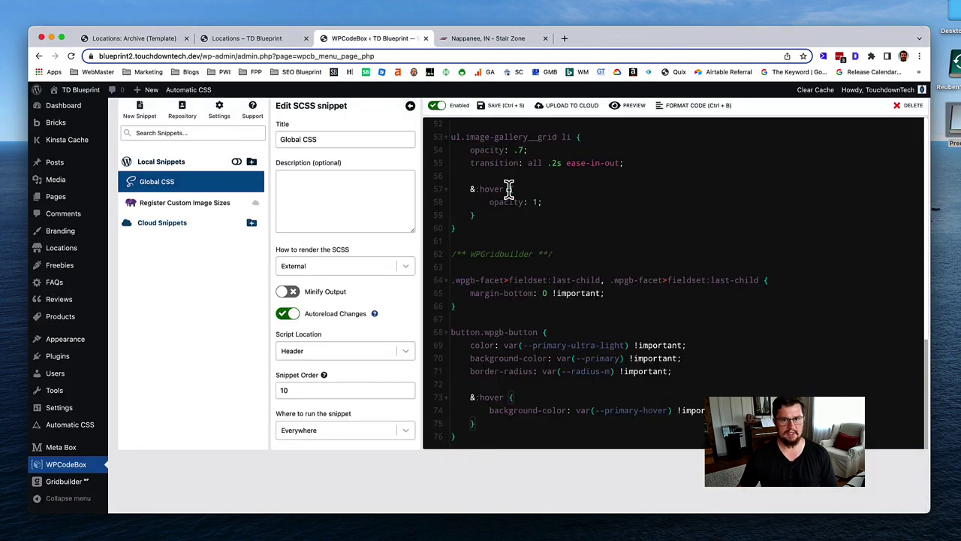
click(274, 38)
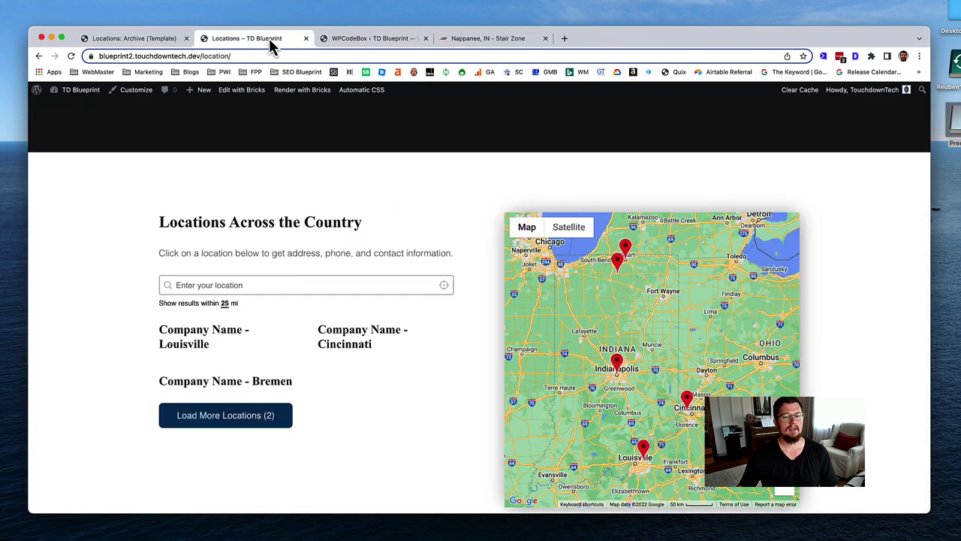
click(149, 39)
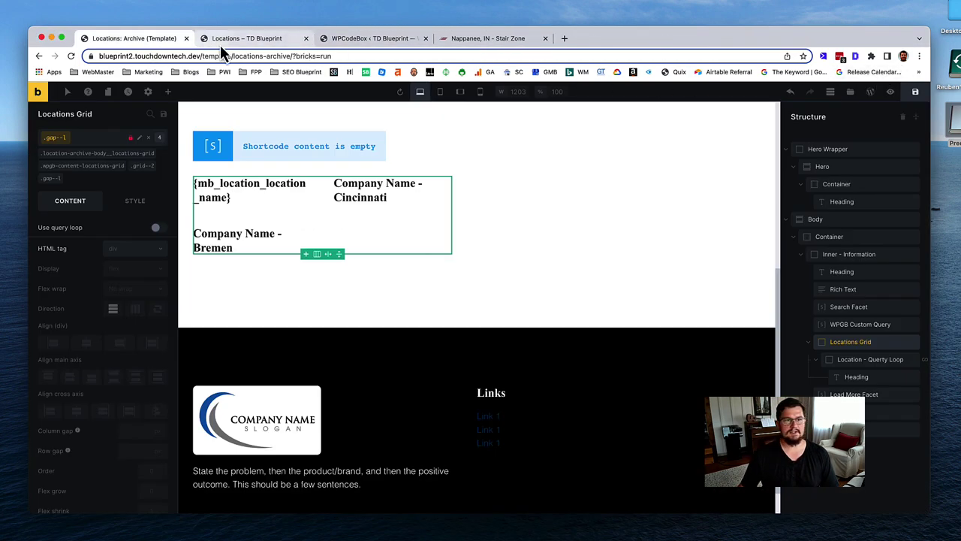
click(186, 38)
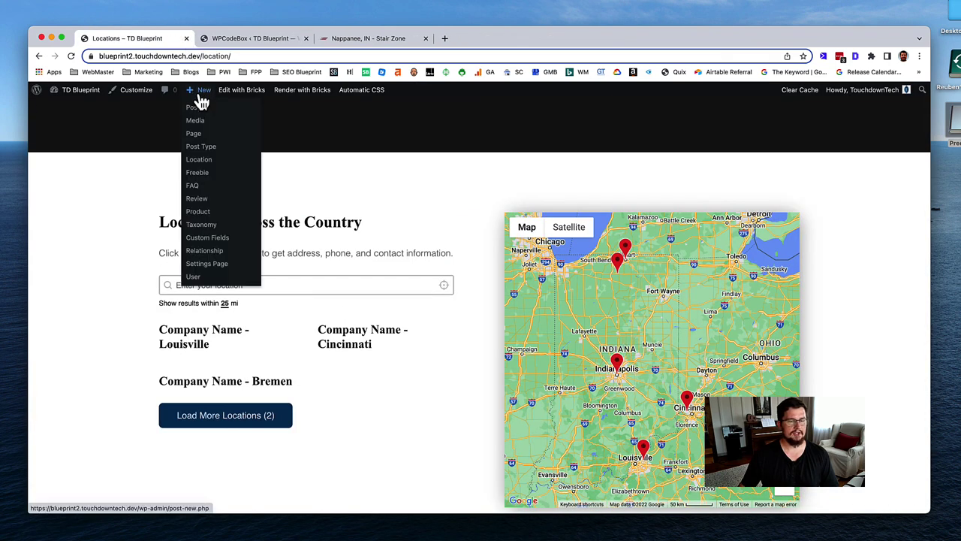
Step: Open the Louisville location from the WordPress dashboard, shorten its Location: Name to Louisville and update the post
mouse_move(102, 99)
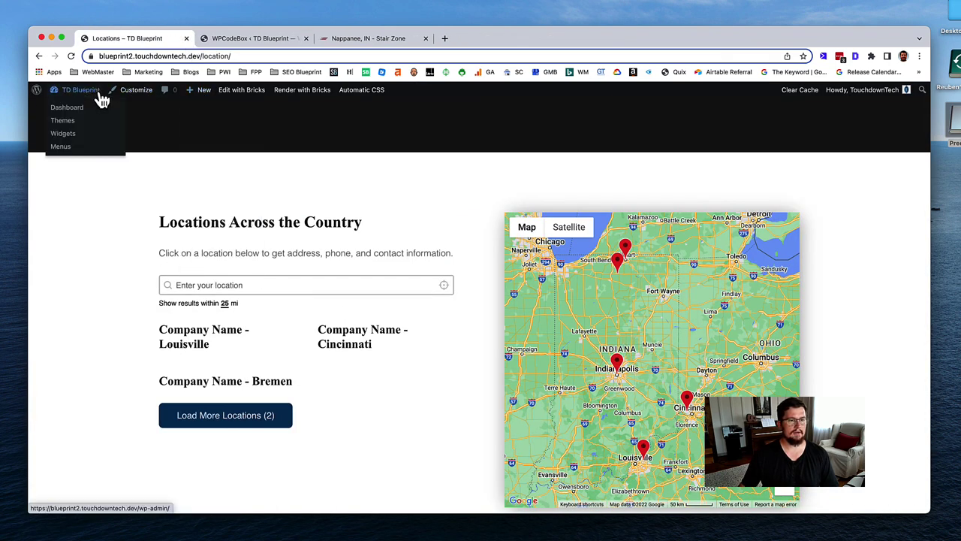
click(67, 107)
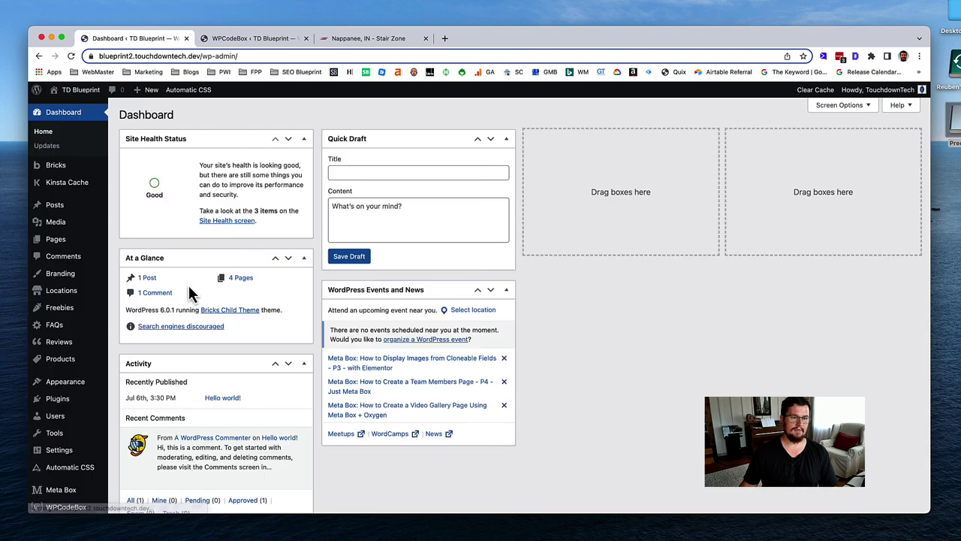
click(66, 294)
click(159, 190)
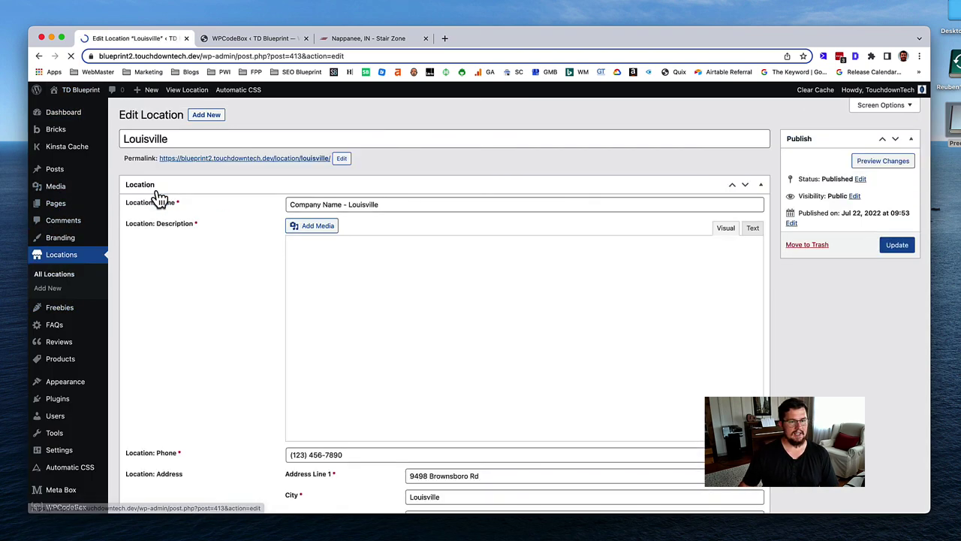
click(349, 206)
key(super+BackSpace)
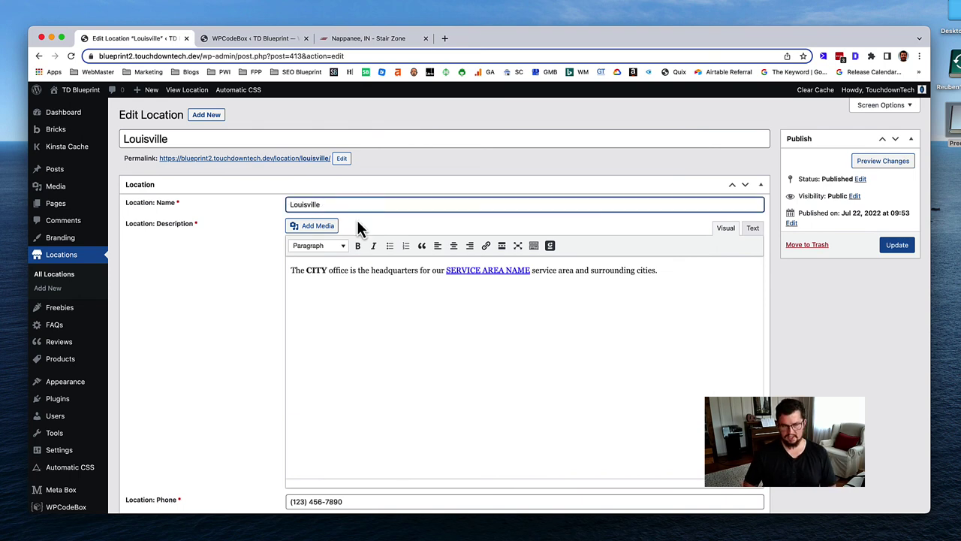
click(895, 245)
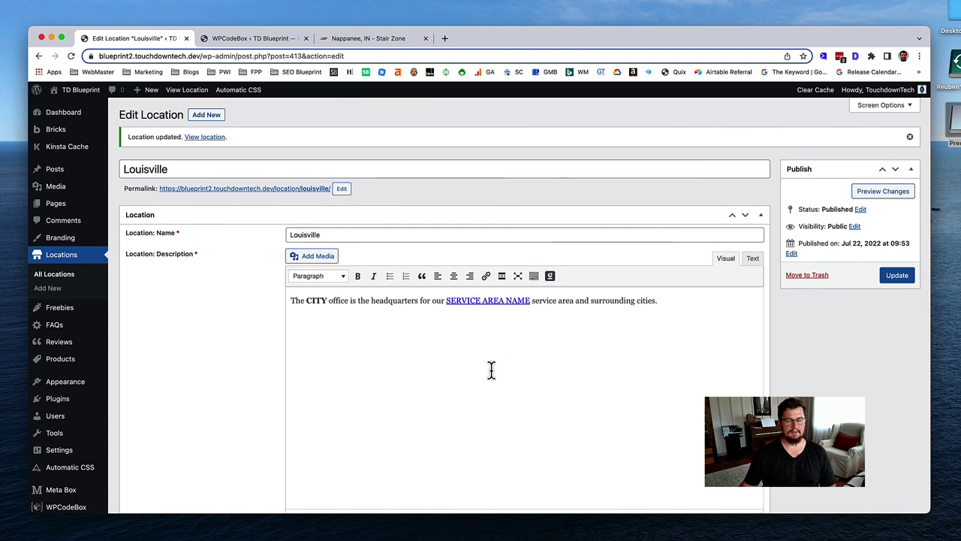
Step: Open the Cincinnati location, shorten its Location: Name to Cincinnati and update the post
scroll(487, 379, down, 2)
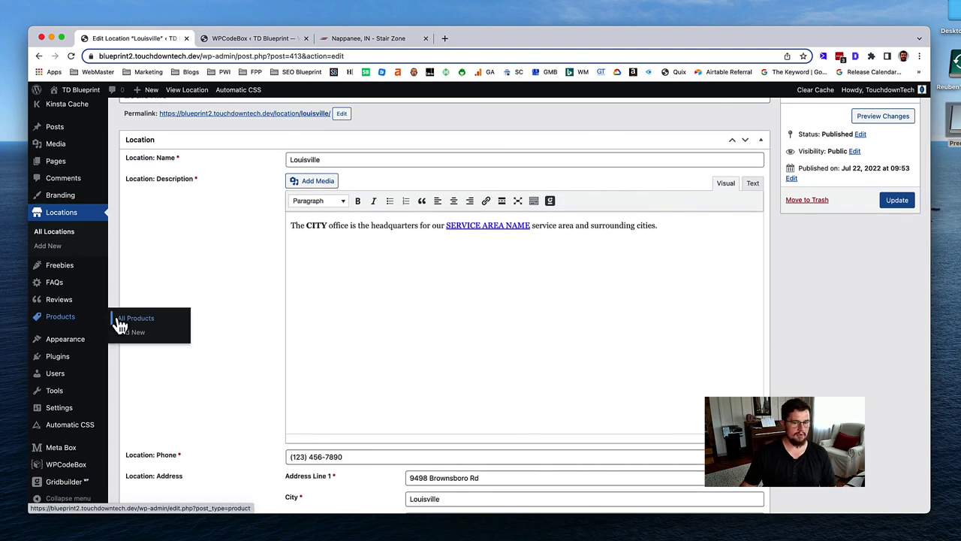
click(90, 232)
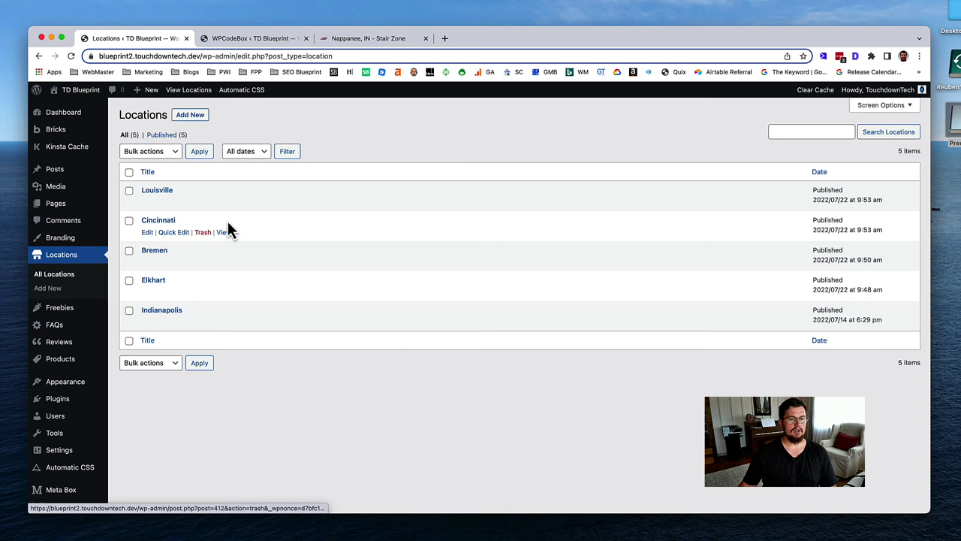
click(159, 222)
click(349, 205)
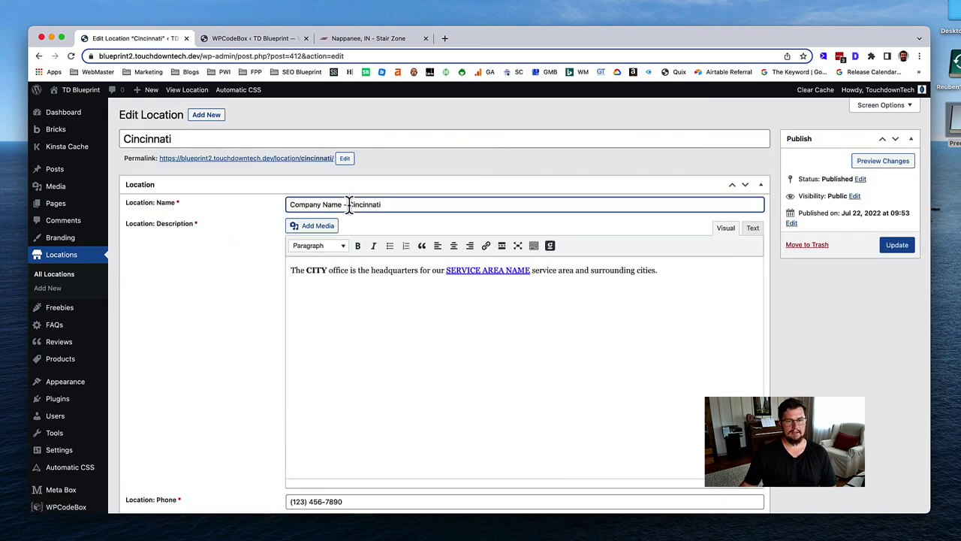
click(883, 247)
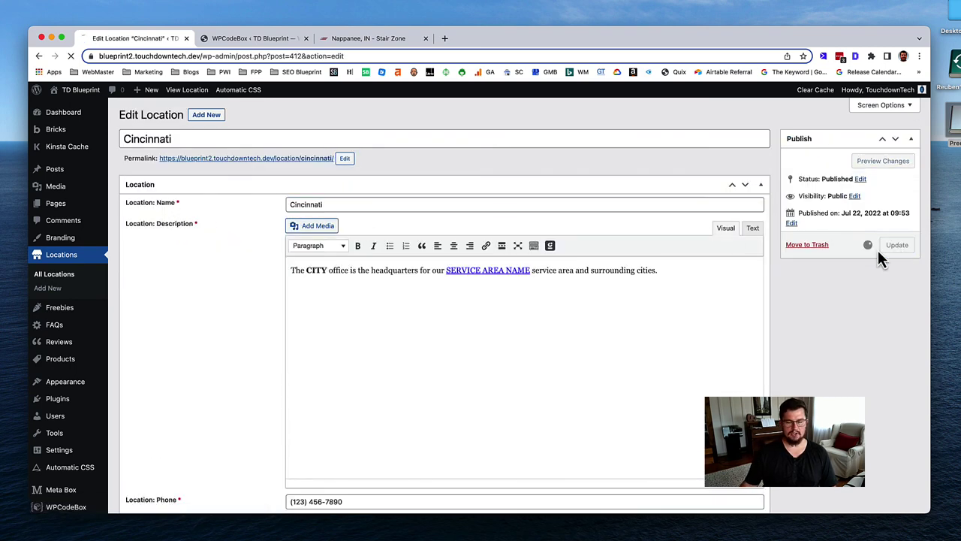
Step: Open the Elkhart location from the list of all locations, shorten its Location: Name to Elkhart and update the post
click(54, 274)
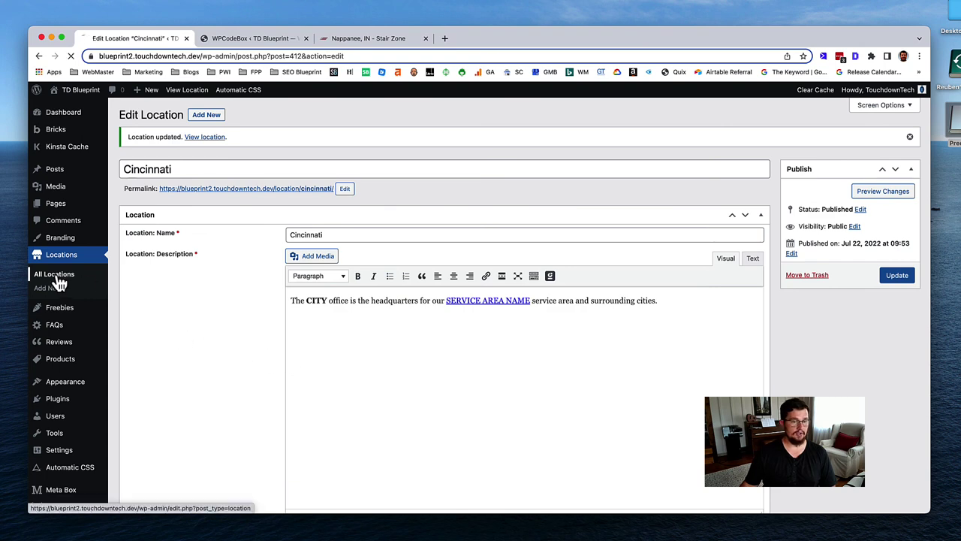
click(153, 282)
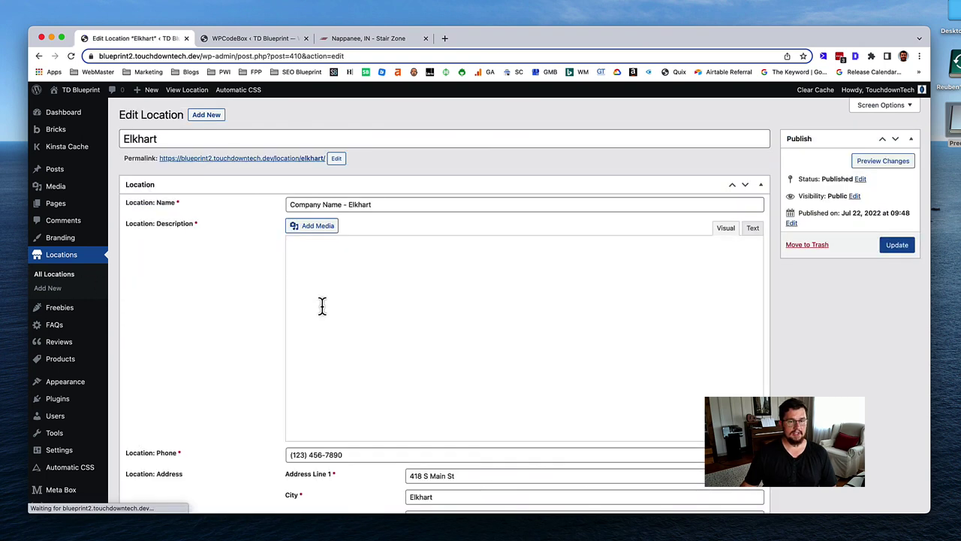
click(345, 204)
key(super+BackSpace)
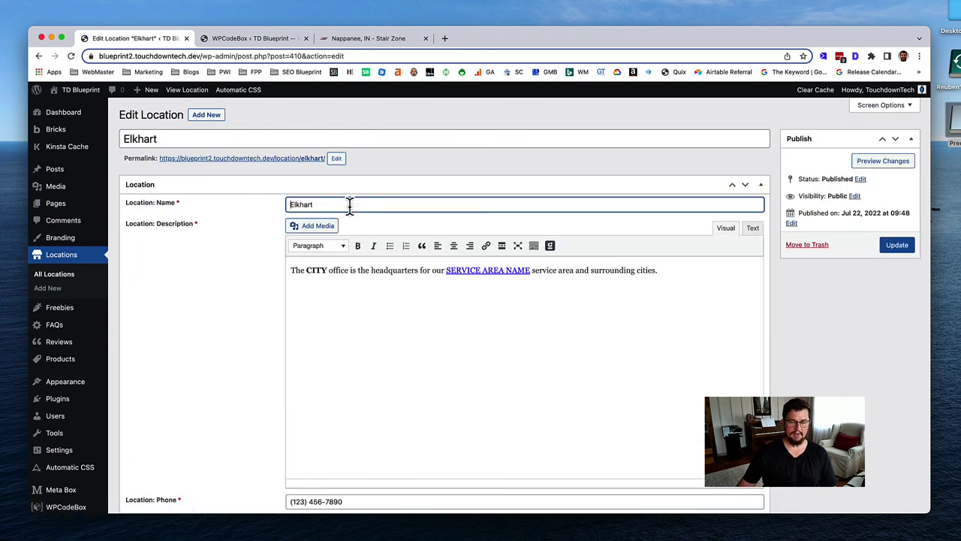
click(897, 245)
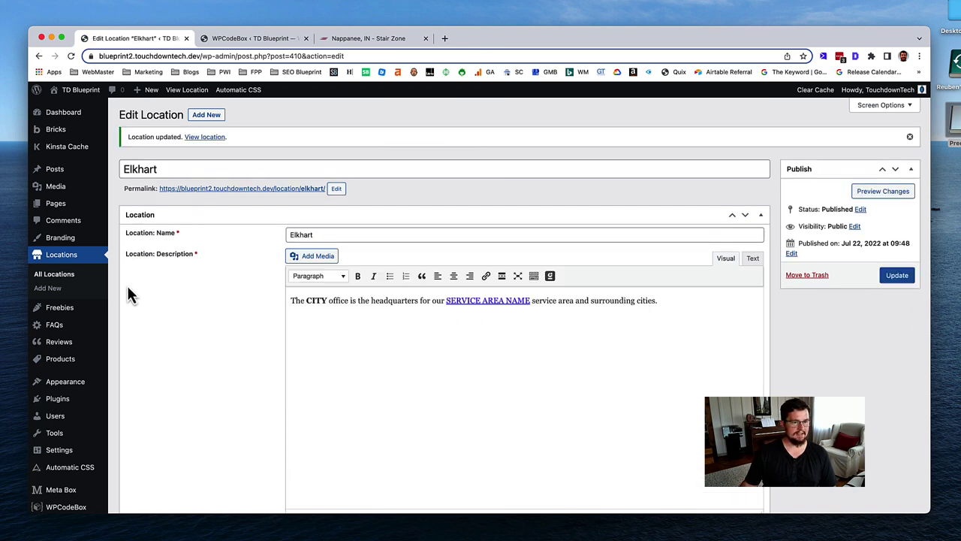
Step: Open the Bremen location from the list of all locations, shorten its Location: Name to Bremen and update the post
click(54, 274)
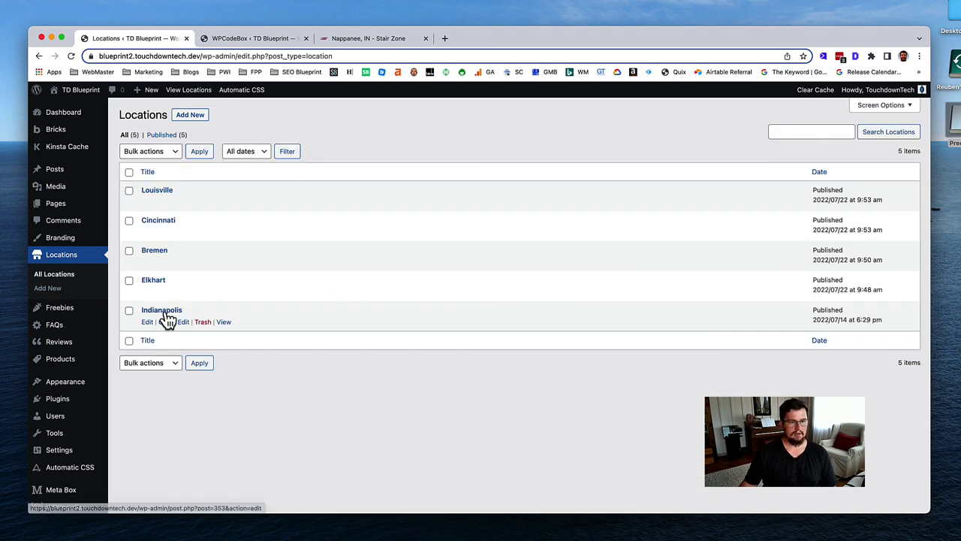
click(155, 252)
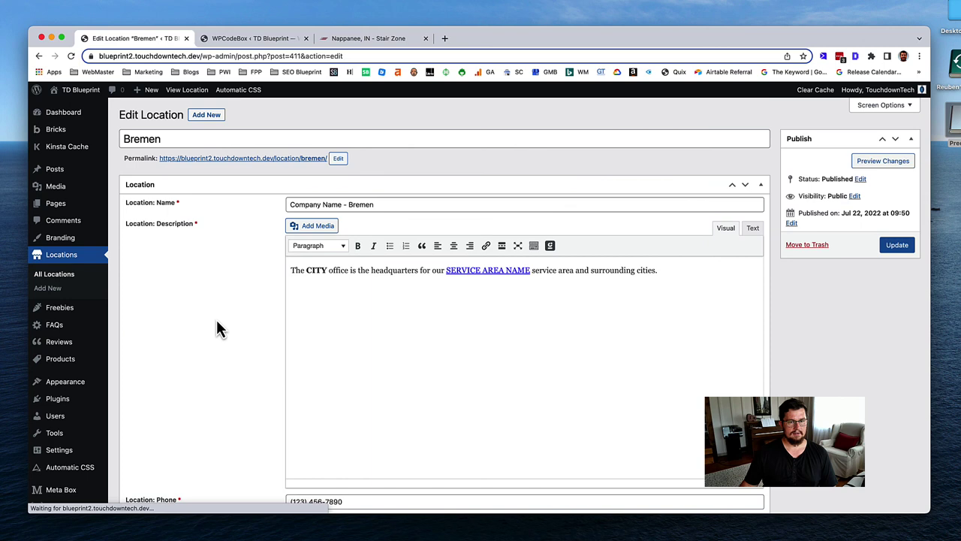
click(350, 204)
key(super+BackSpace)
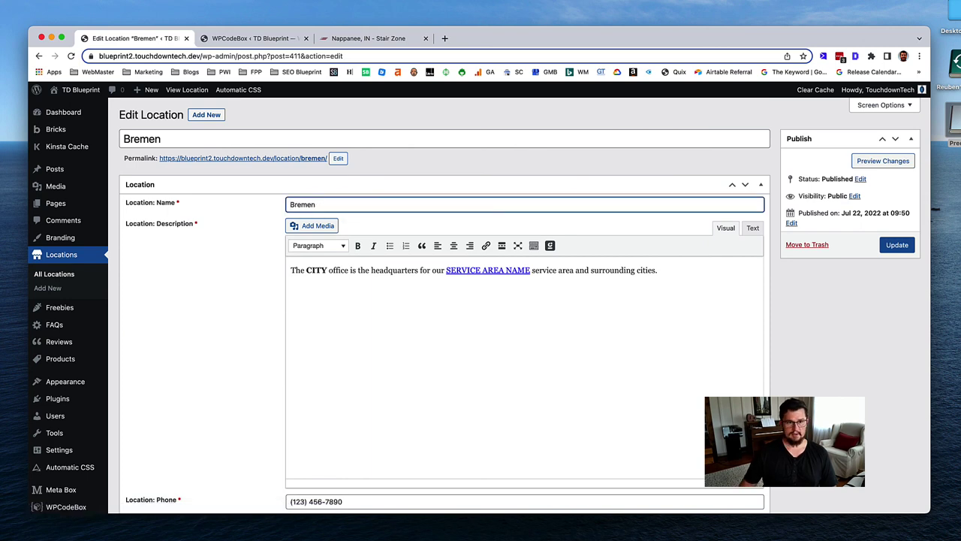
click(896, 248)
Step: Open the Indianapolis location from the list of all locations, shorten its Location: Name to Indianapolis and update the post
click(56, 275)
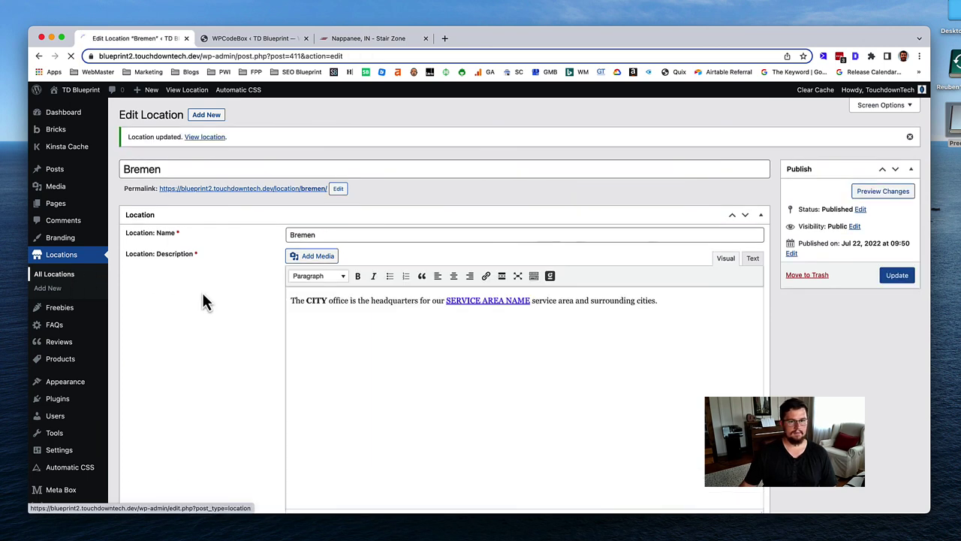
click(193, 311)
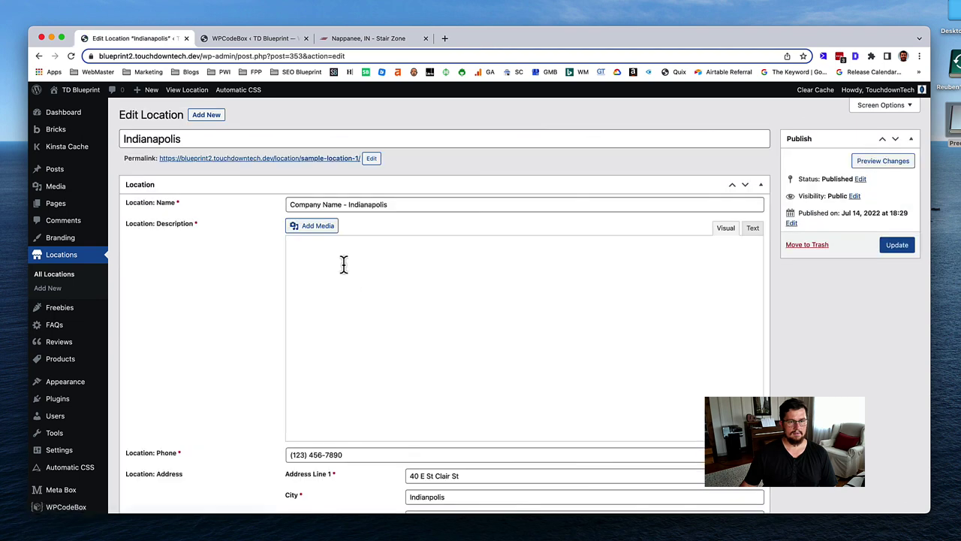
click(349, 204)
key(super+BackSpace)
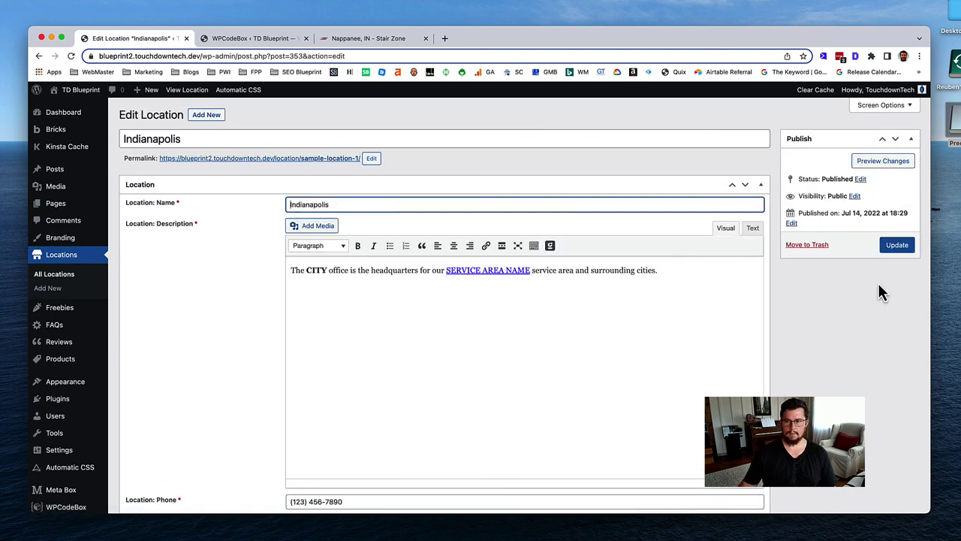
click(901, 247)
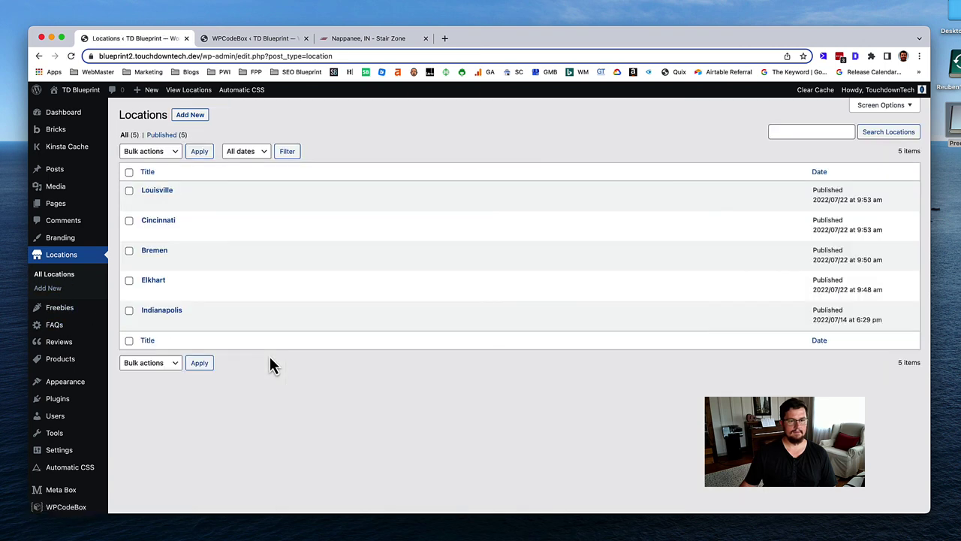
Step: View the Louisville location on the live site, then go up to the /location/ archive page
click(158, 193)
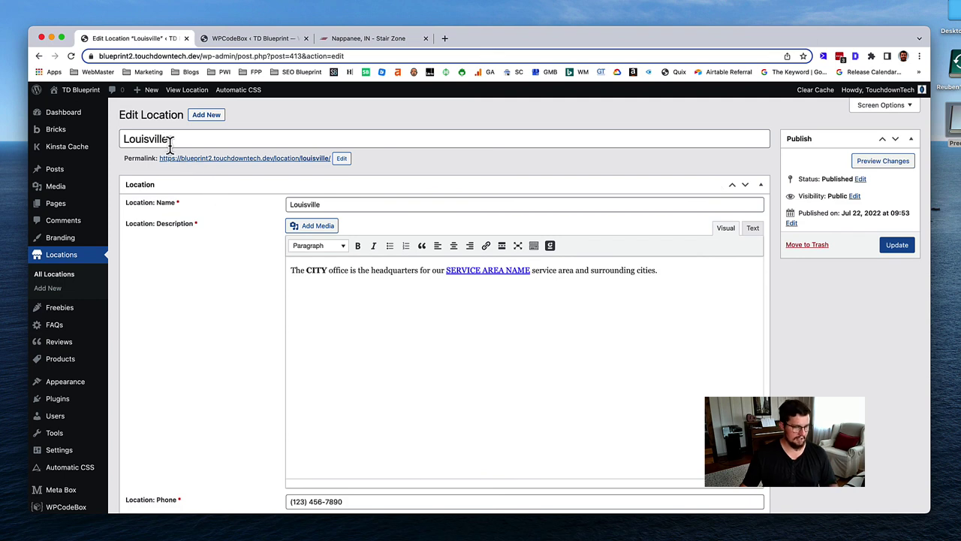
click(197, 93)
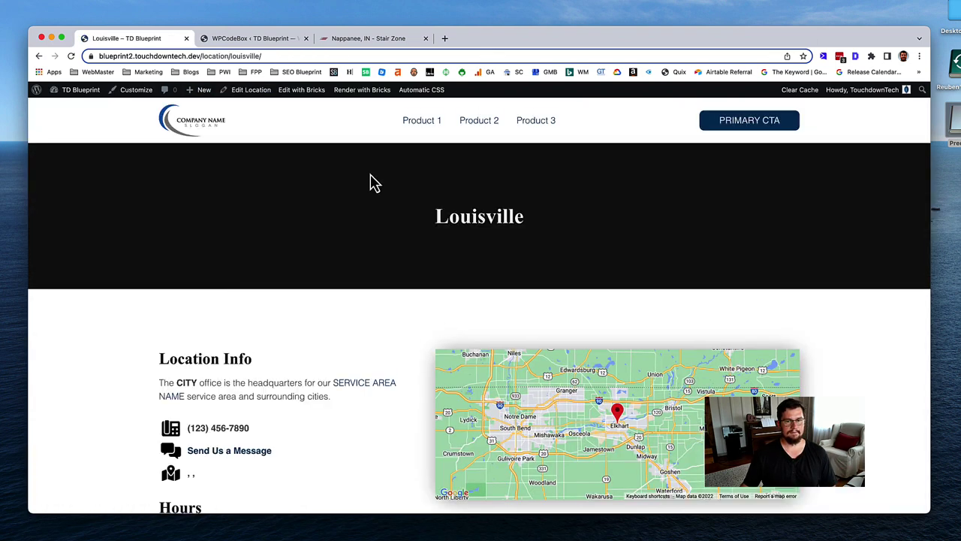
click(235, 57)
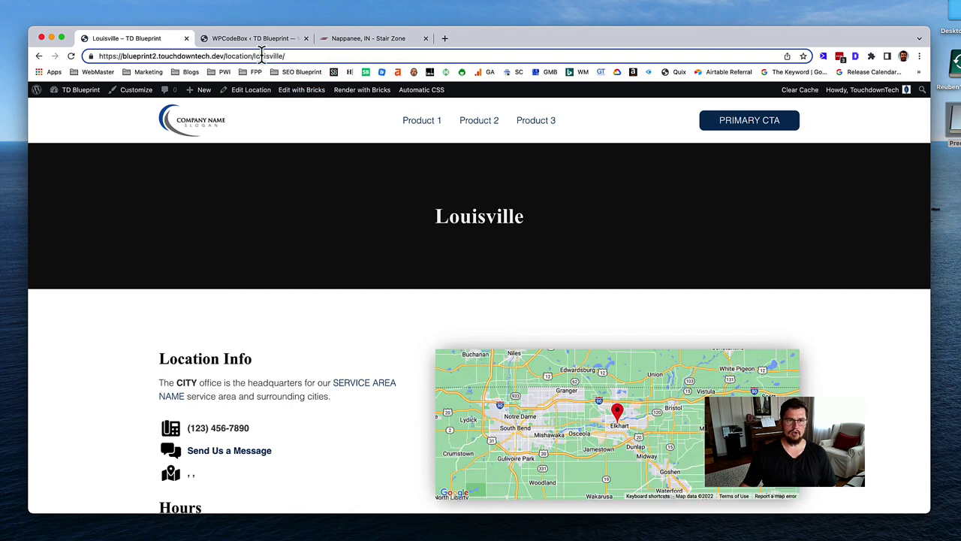
drag(254, 57, 325, 59)
key(BackSpace)
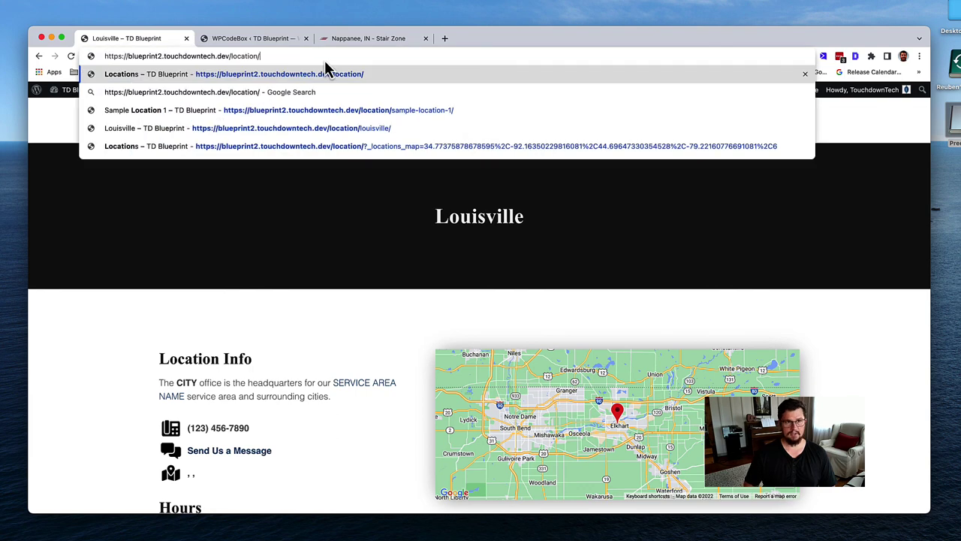
key(Return)
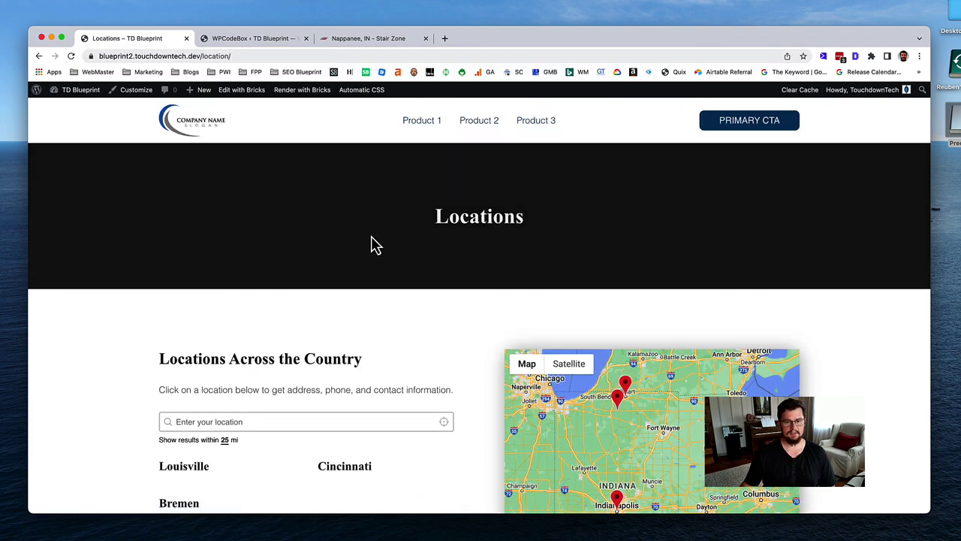
Step: Load all remaining locations in the archive list and inspect the Louisville link's markup
scroll(383, 251, down, 3)
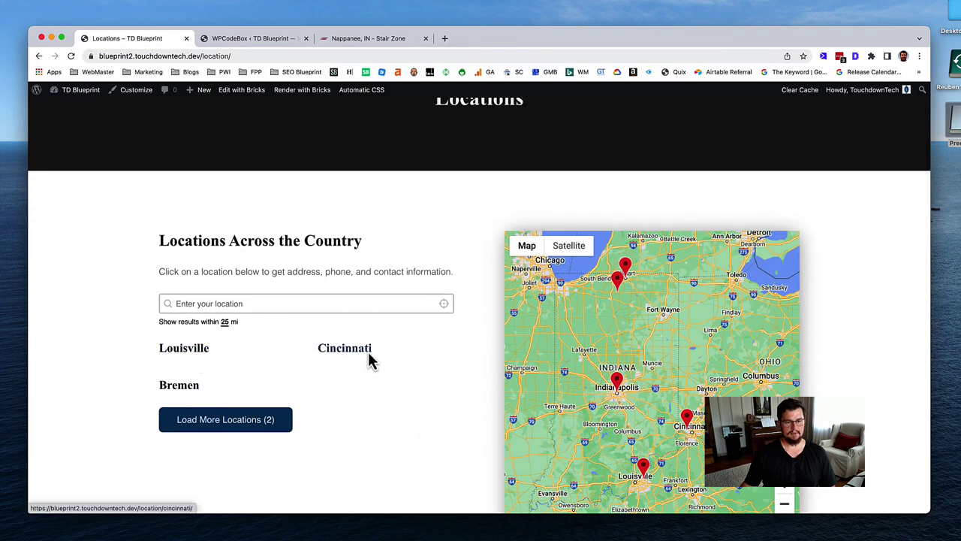
click(226, 424)
scroll(367, 446, down, 2)
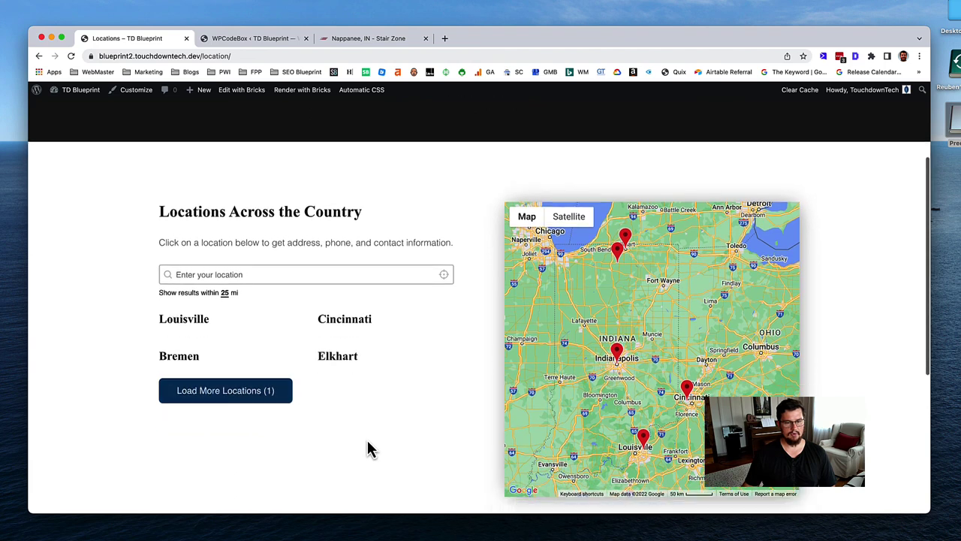
click(289, 353)
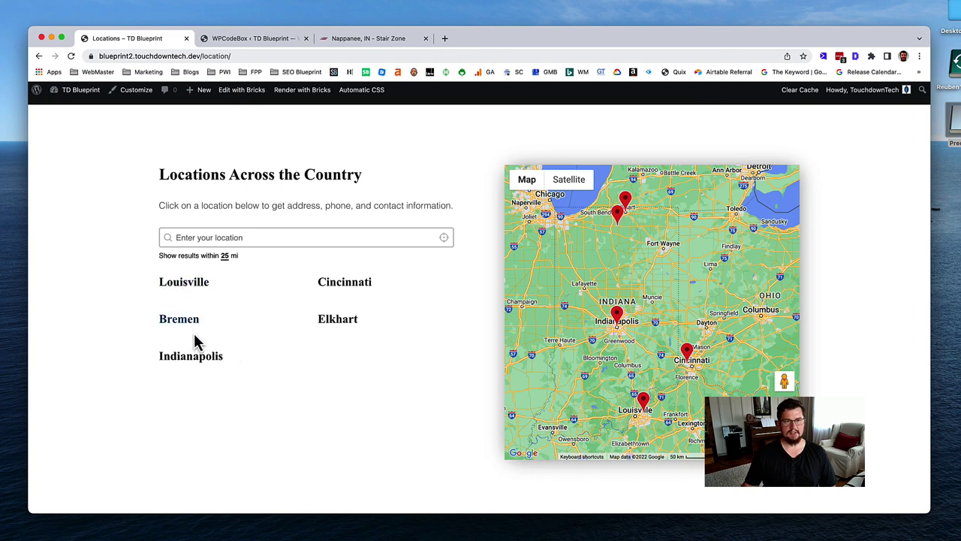
right_click(183, 284)
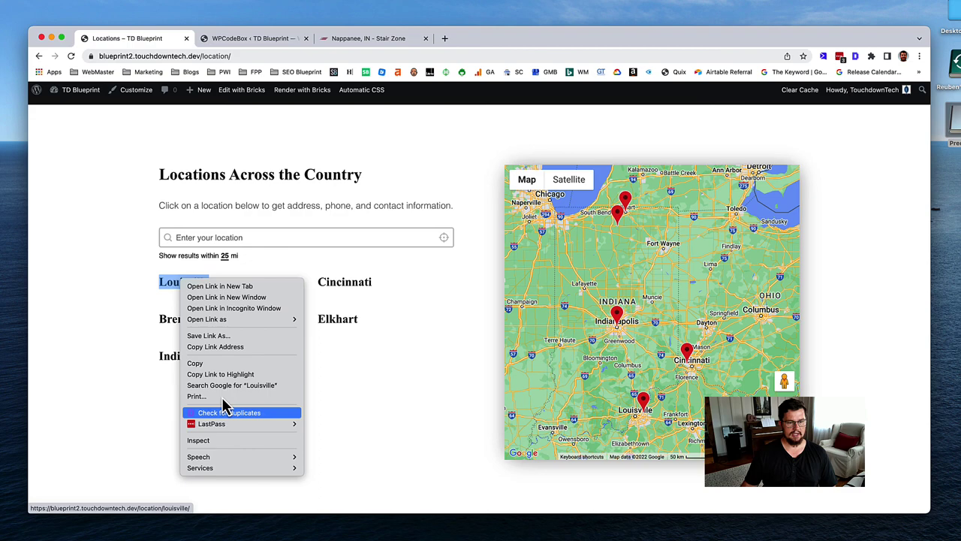
click(217, 441)
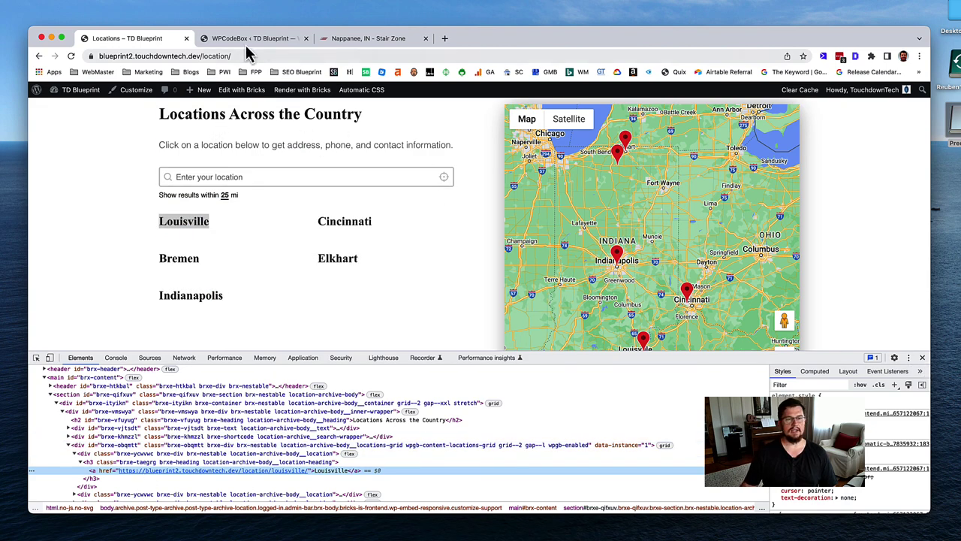
Step: Open the Bricks templates list in a new first tab and edit the Locations: Archive template with Bricks
mouse_move(240, 96)
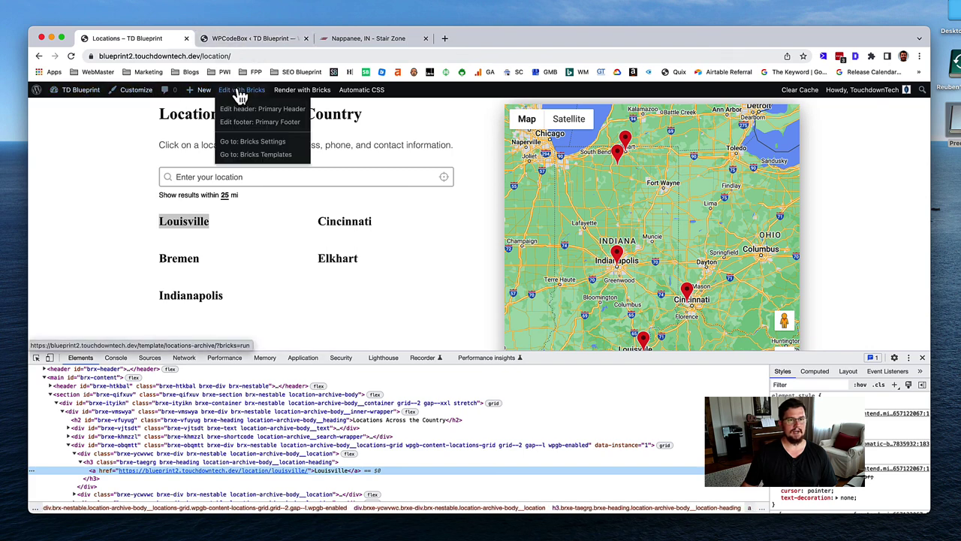
right_click(258, 162)
click(262, 157)
click(247, 38)
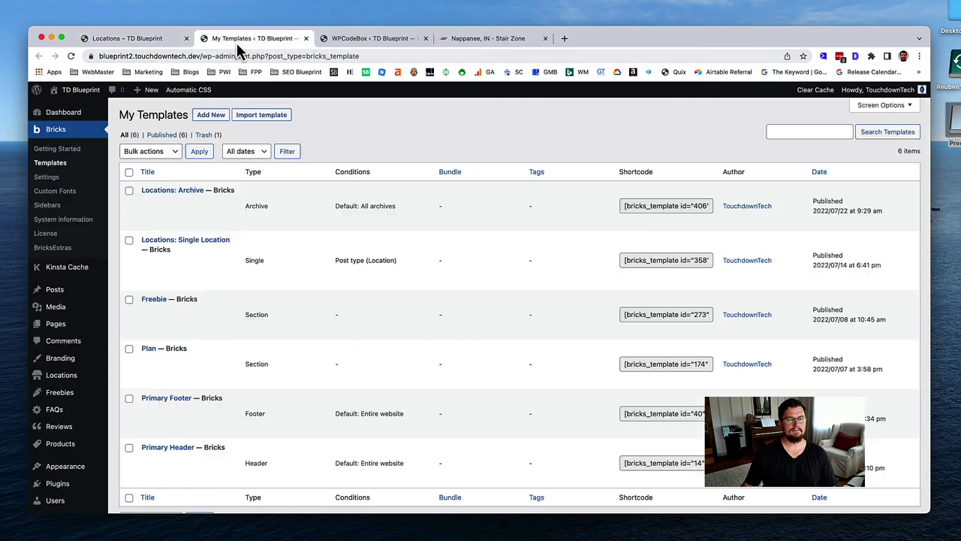
drag(257, 45, 130, 37)
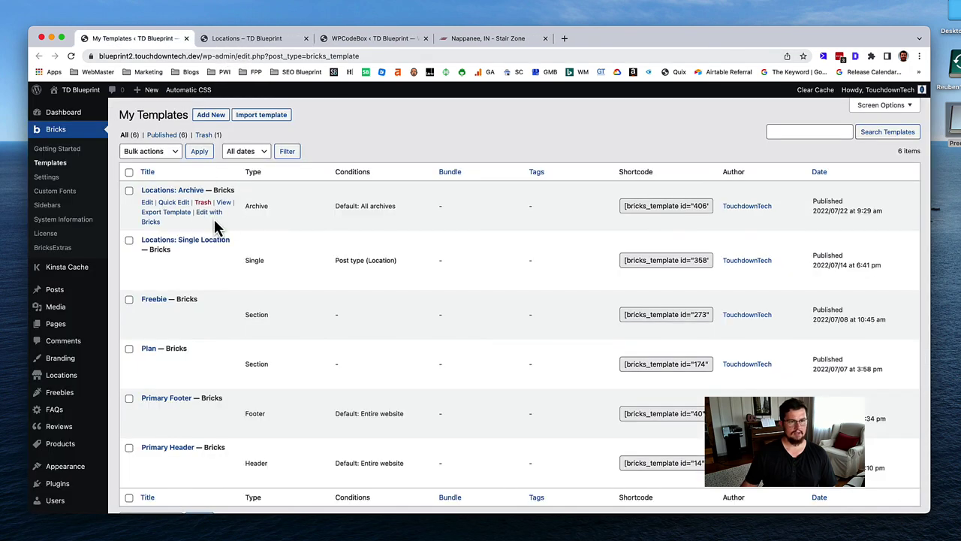
click(197, 197)
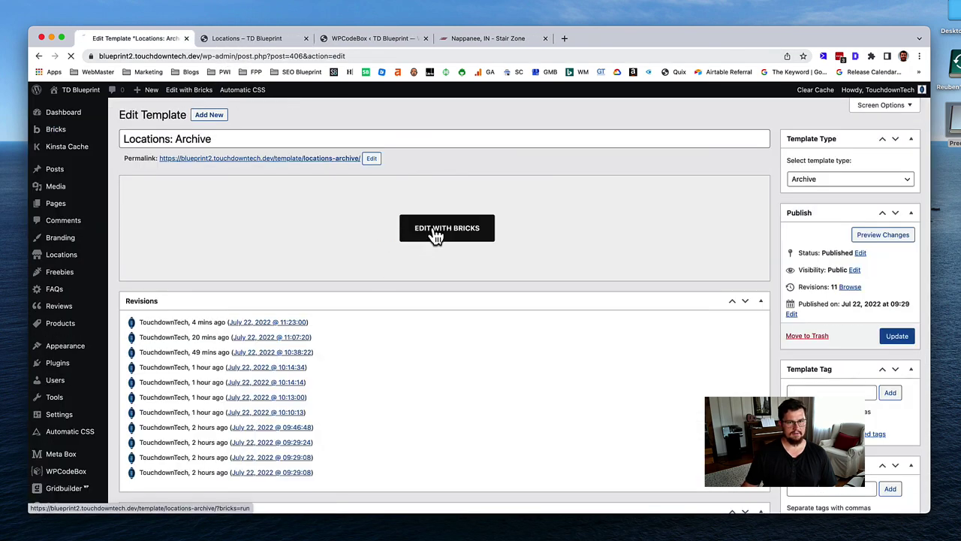
click(433, 231)
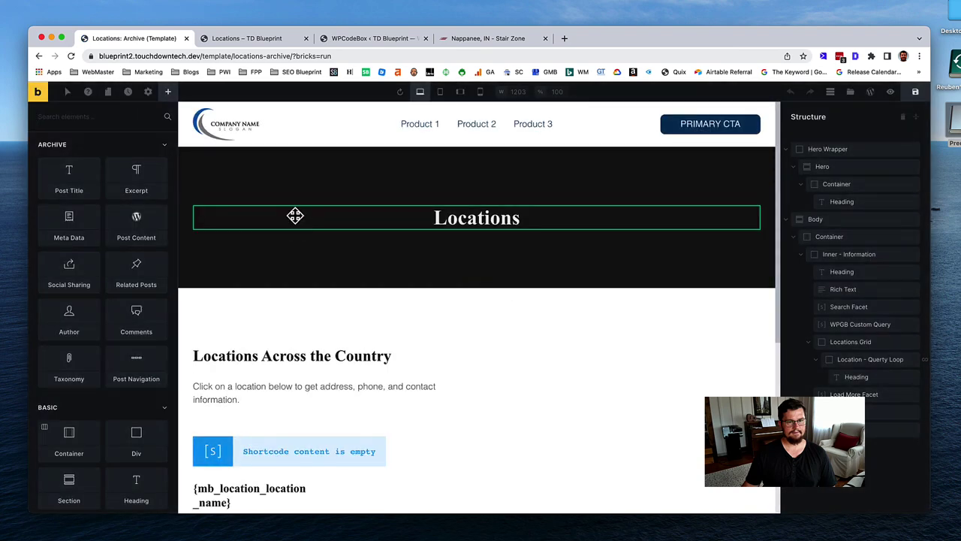
Step: Remove the gap--l class from the Locations Grid in the archive template
scroll(304, 338, down, 3)
click(288, 393)
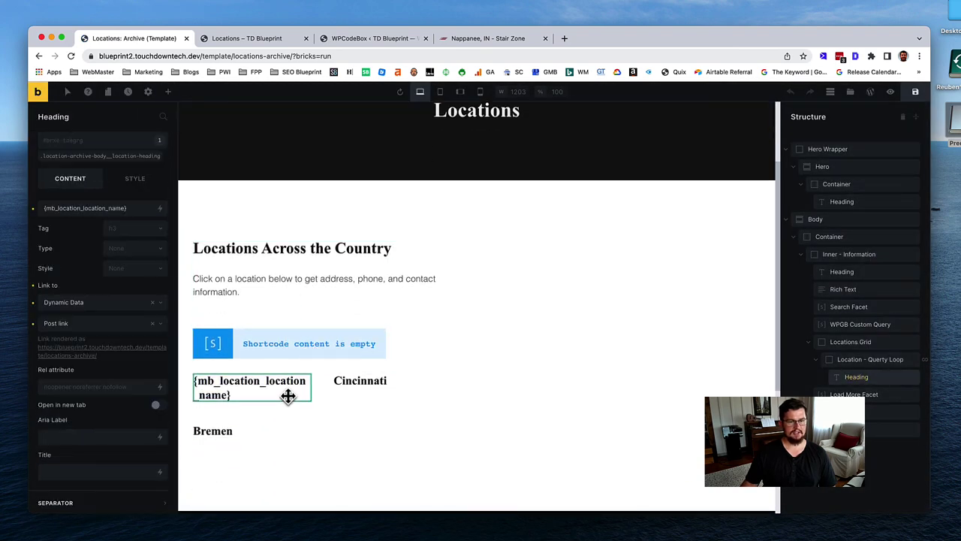
click(841, 359)
click(856, 344)
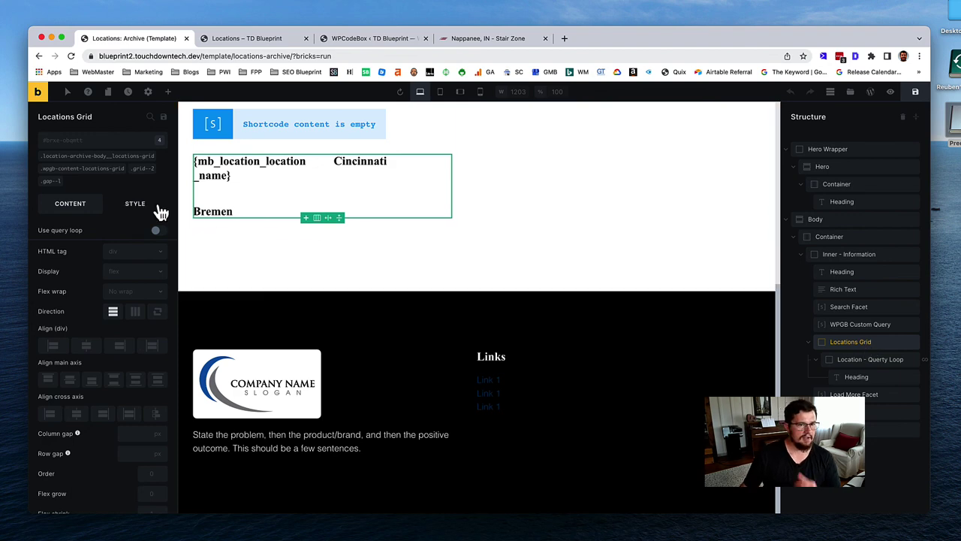
click(63, 180)
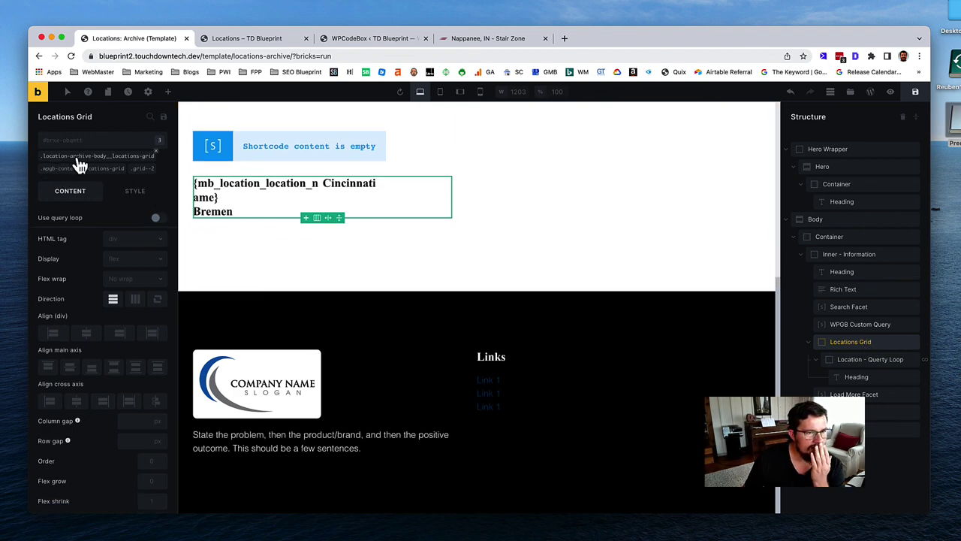
Step: Add the gap--s class to the Locations Grid in the archive template
click(79, 146)
text(gap-s)
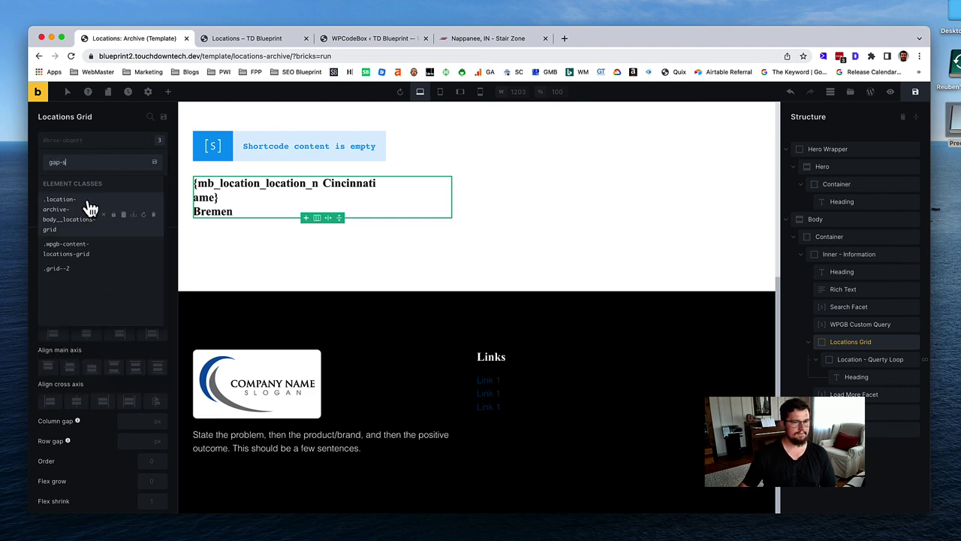
key(BackSpace)
key(BackSpace)
key(BackSpace)
key(BackSpace)
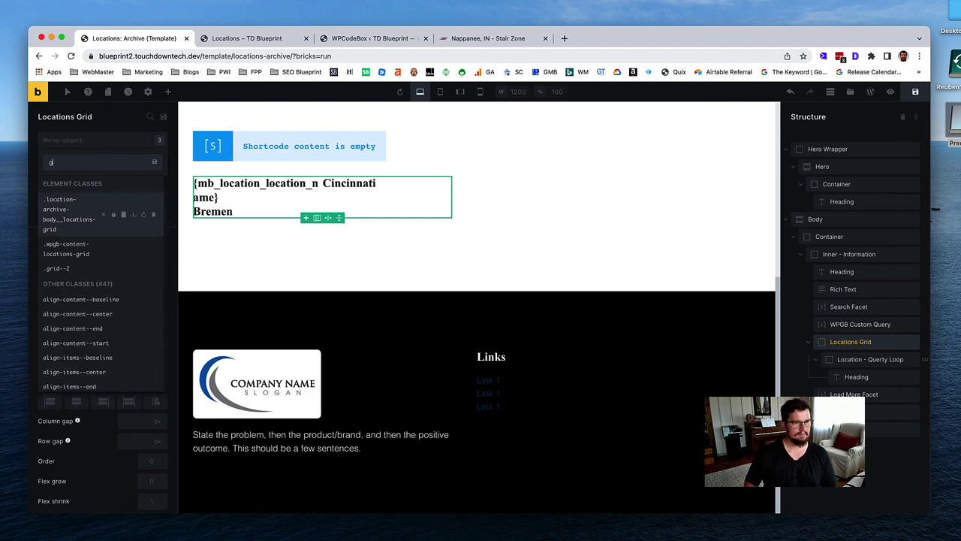
text(gap-)
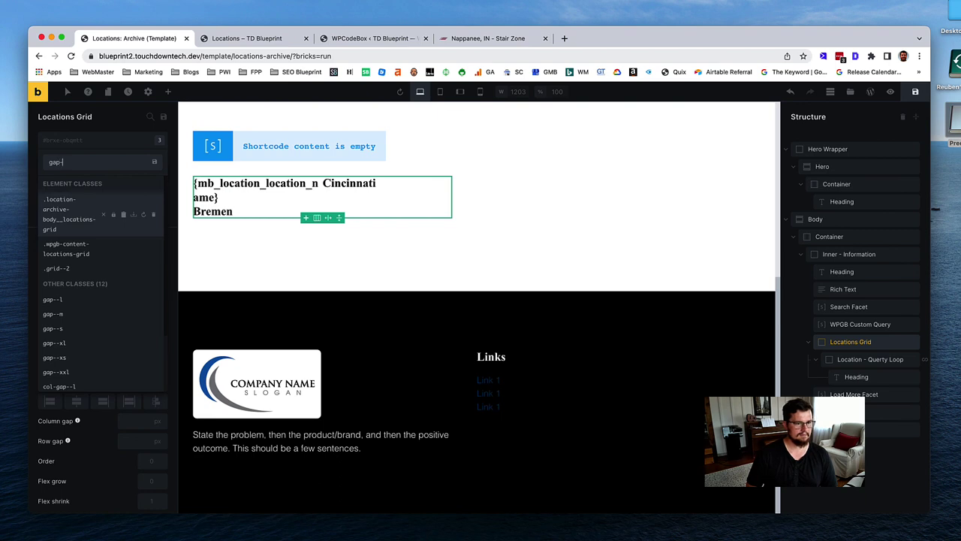
text(-s)
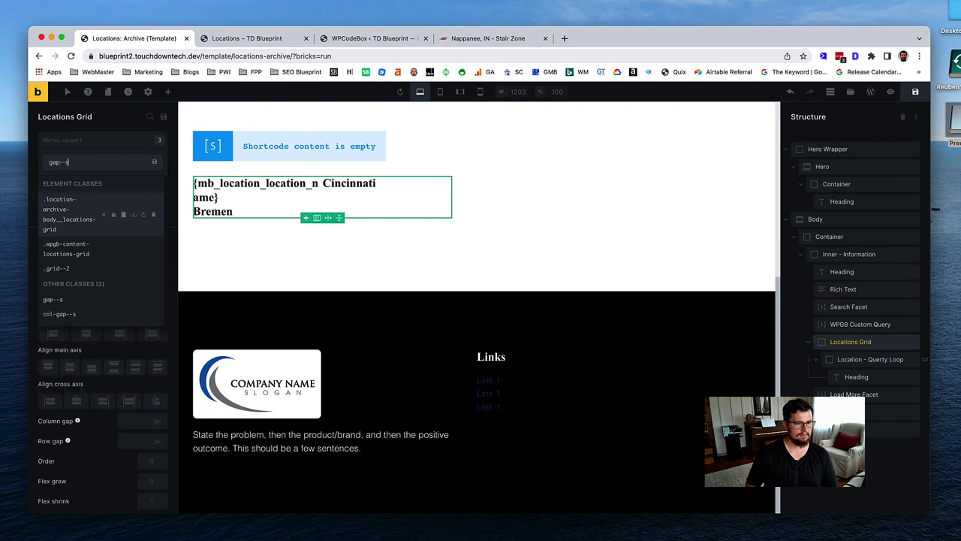
click(54, 300)
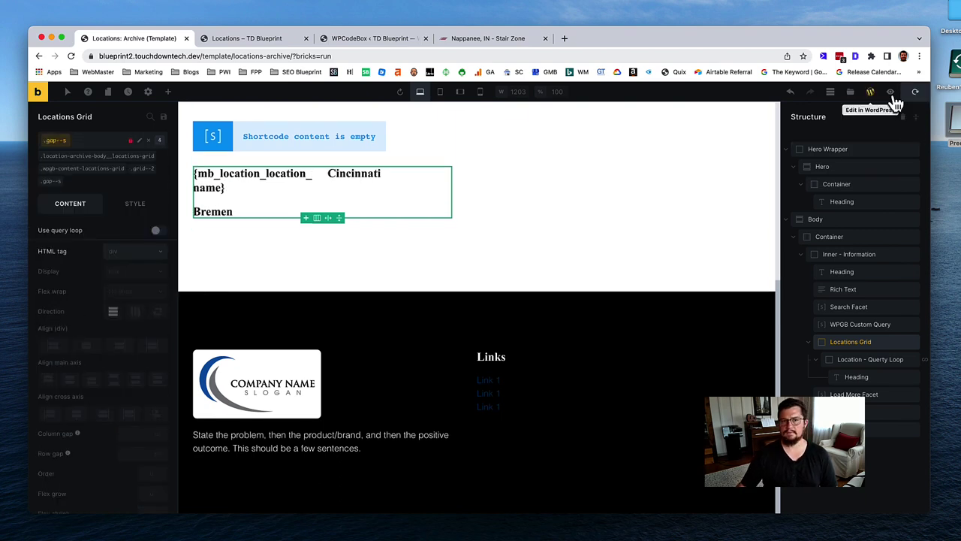
Step: Save the archive template and reload the live Locations page to check the spacing of the location grid
key(super+s)
click(255, 39)
key(super+r)
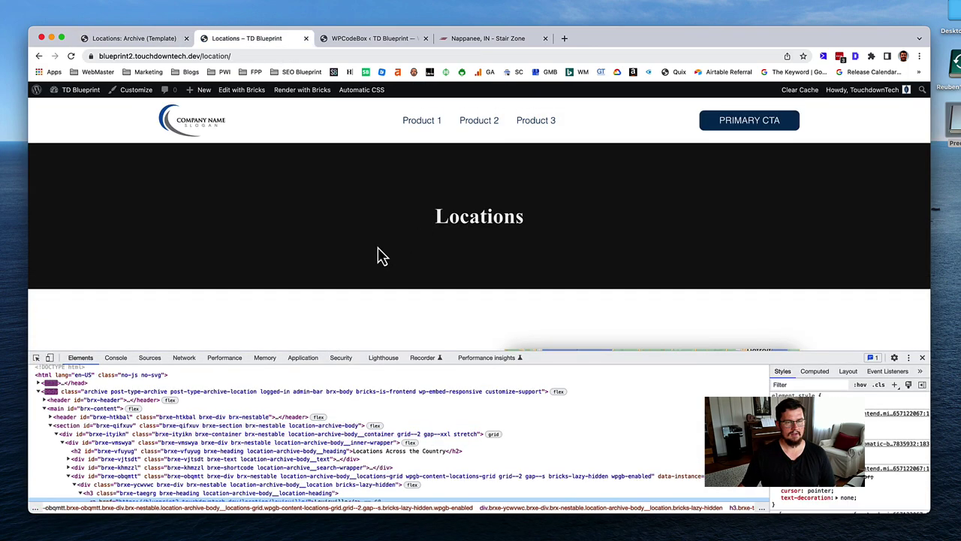
scroll(382, 257, down, 7)
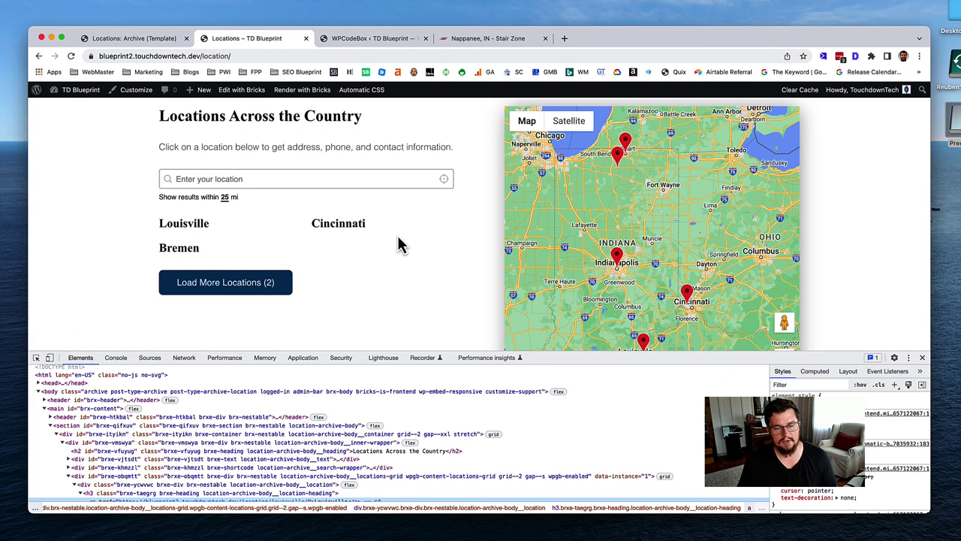
Step: Close the developer tools and review the Locations archive page's layout, location list and map
click(922, 357)
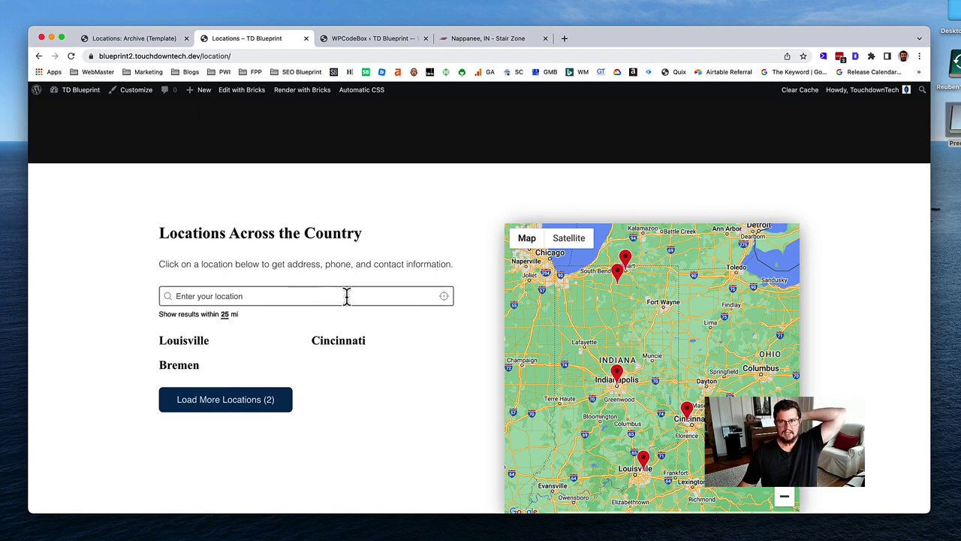
scroll(347, 294, up, 2)
scroll(347, 294, up, 2)
scroll(345, 295, down, 5)
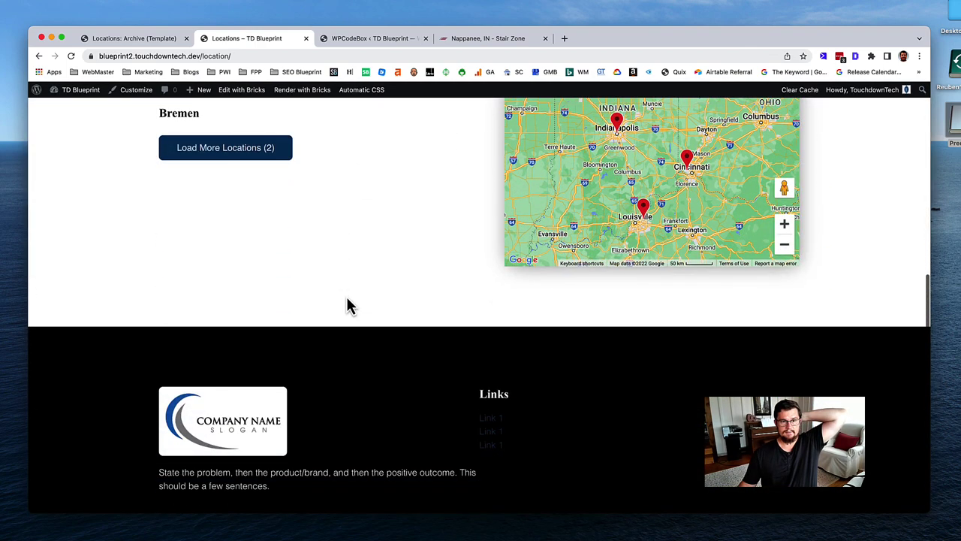
scroll(345, 295, up, 3)
scroll(347, 297, up, 1)
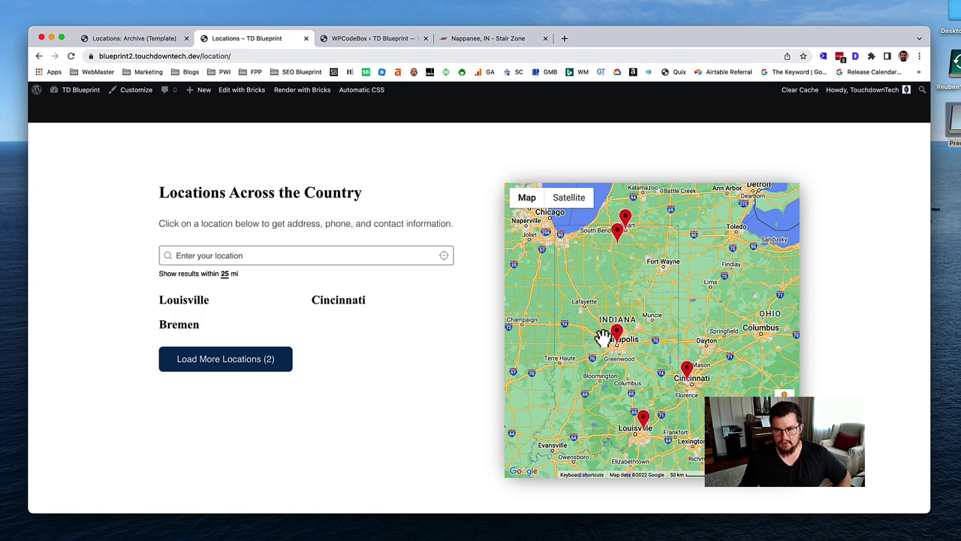
drag(635, 350, 638, 355)
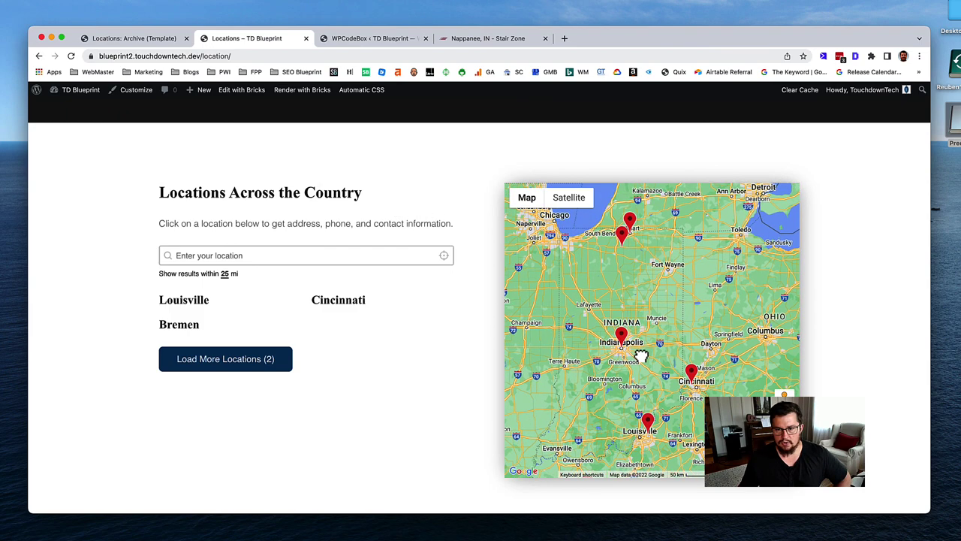